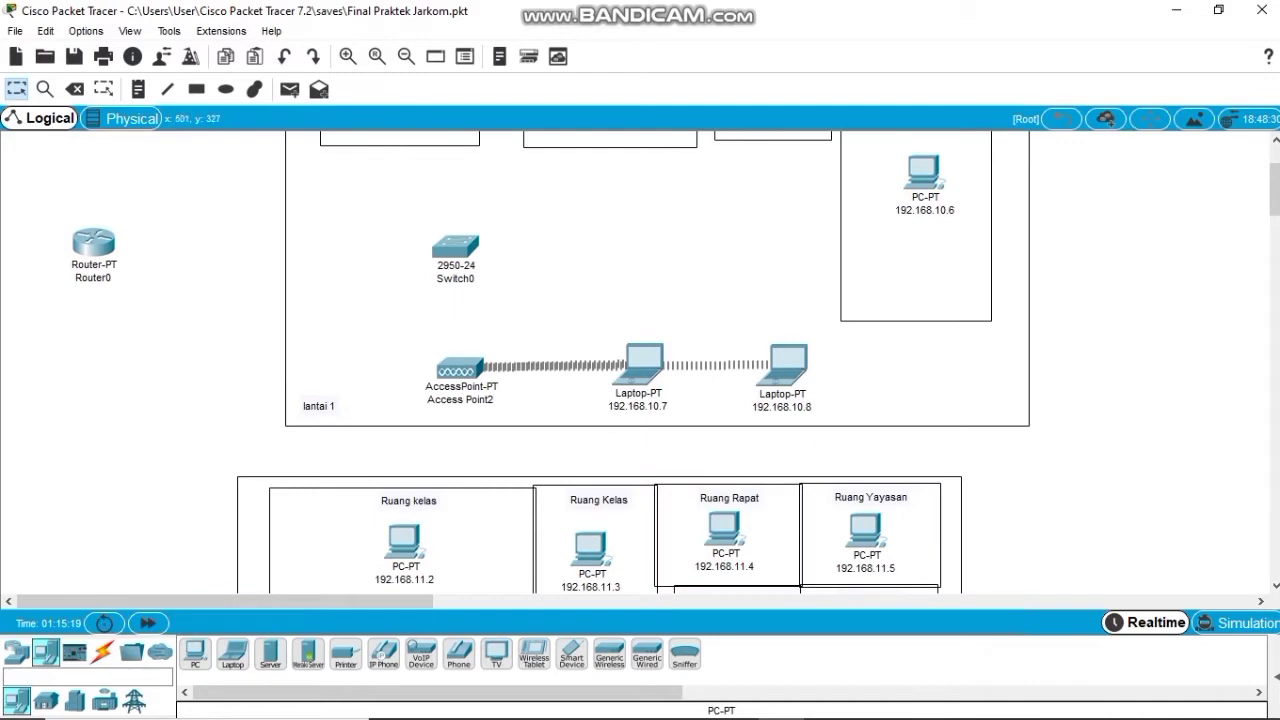
Nudge Router0 slightly higher beside lantai 1 and open its device window showing modules.
scroll(665, 362, down, 10)
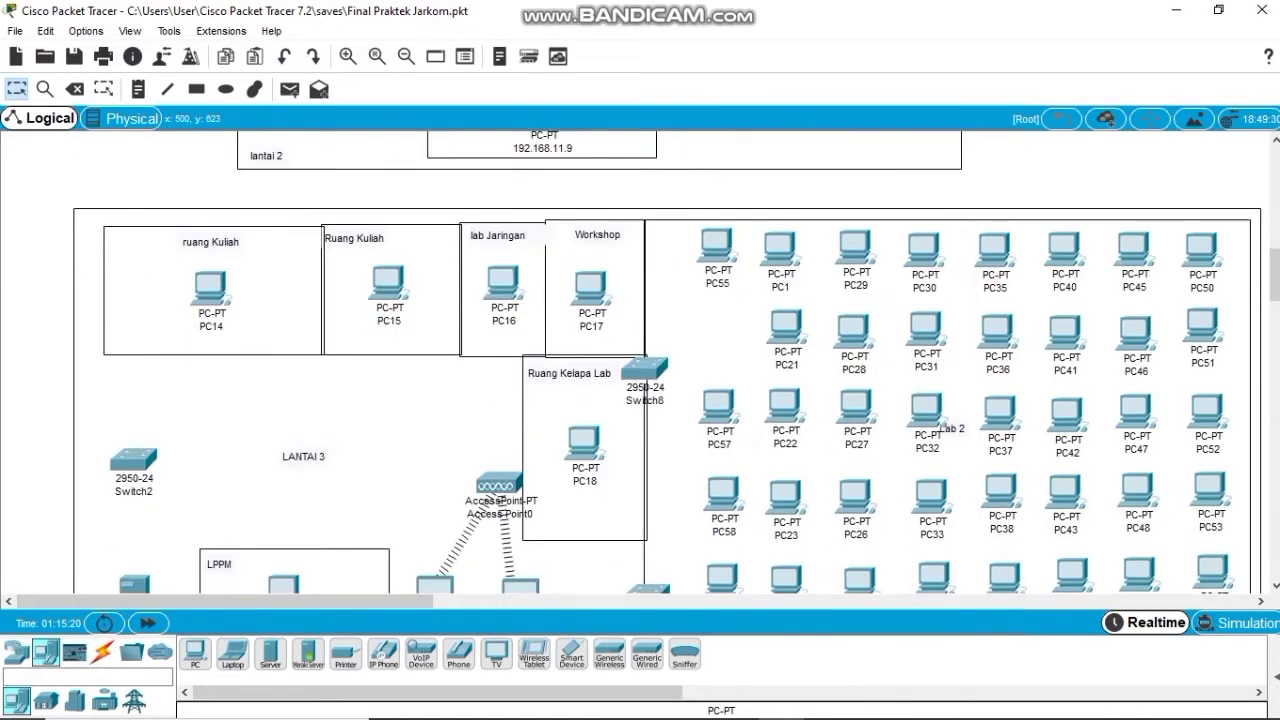
scroll(497, 500, down, 10)
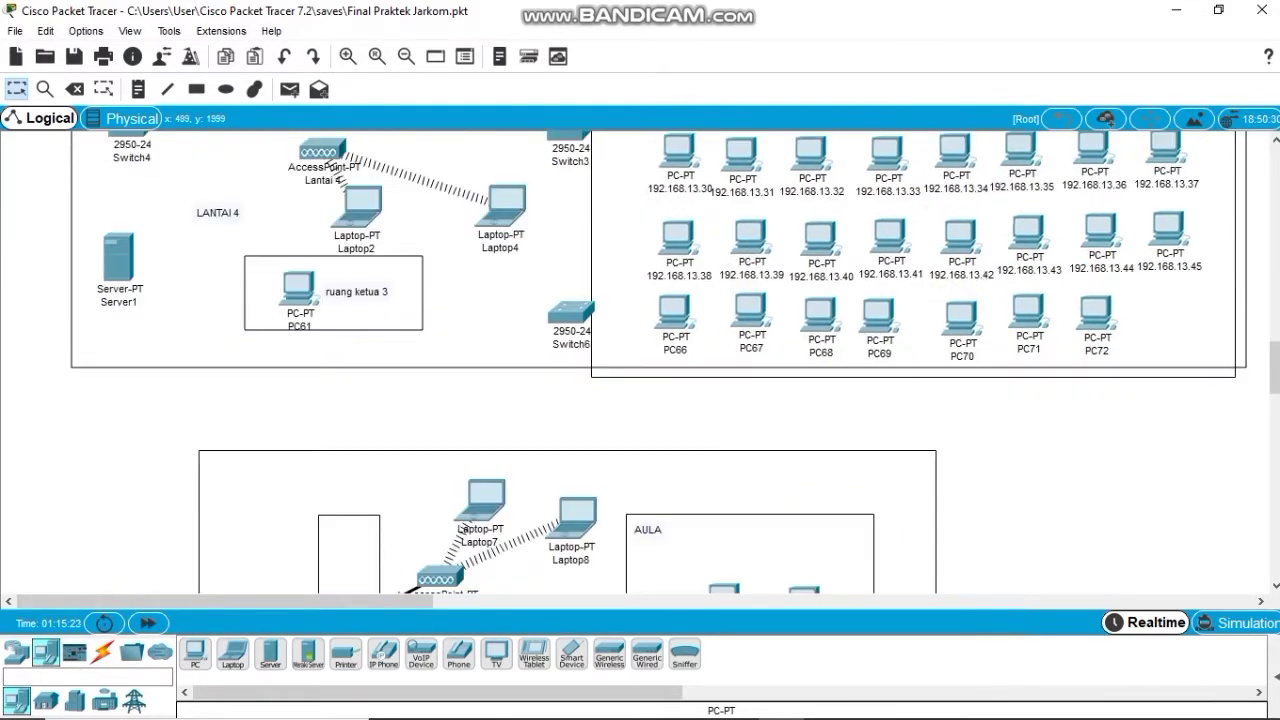
scroll(460, 528, up, 15)
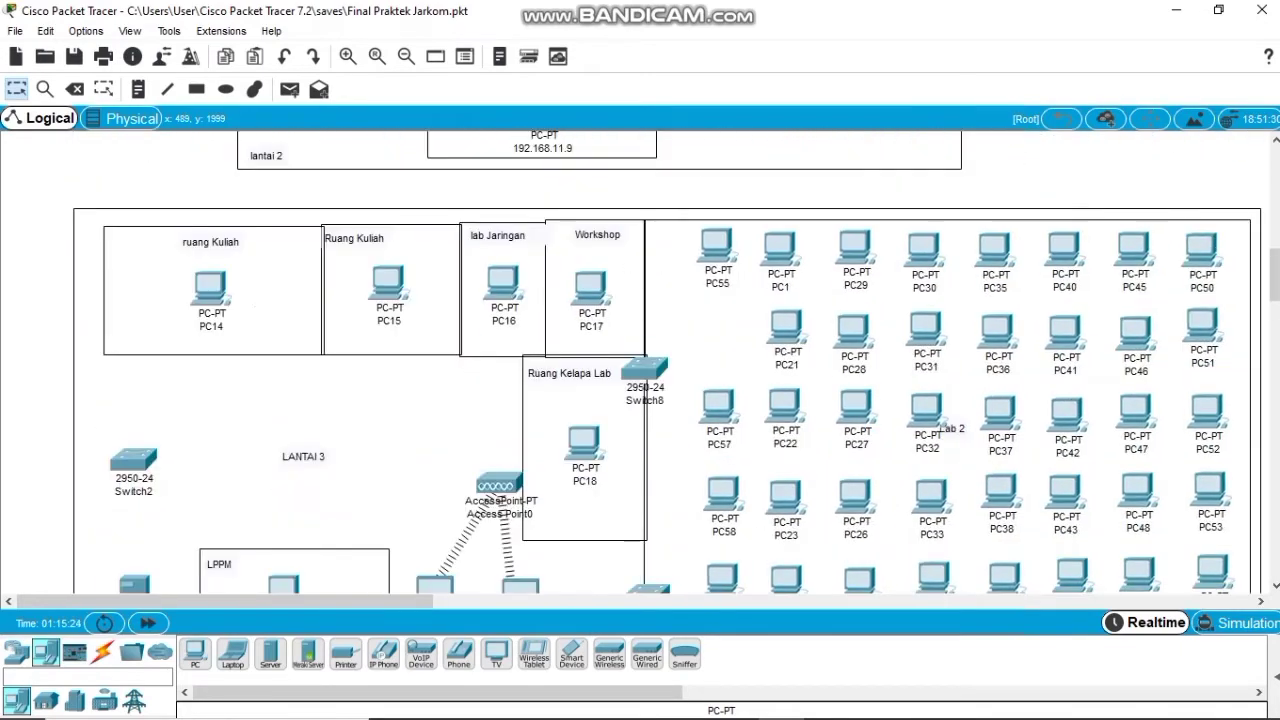
scroll(650, 360, up, 6)
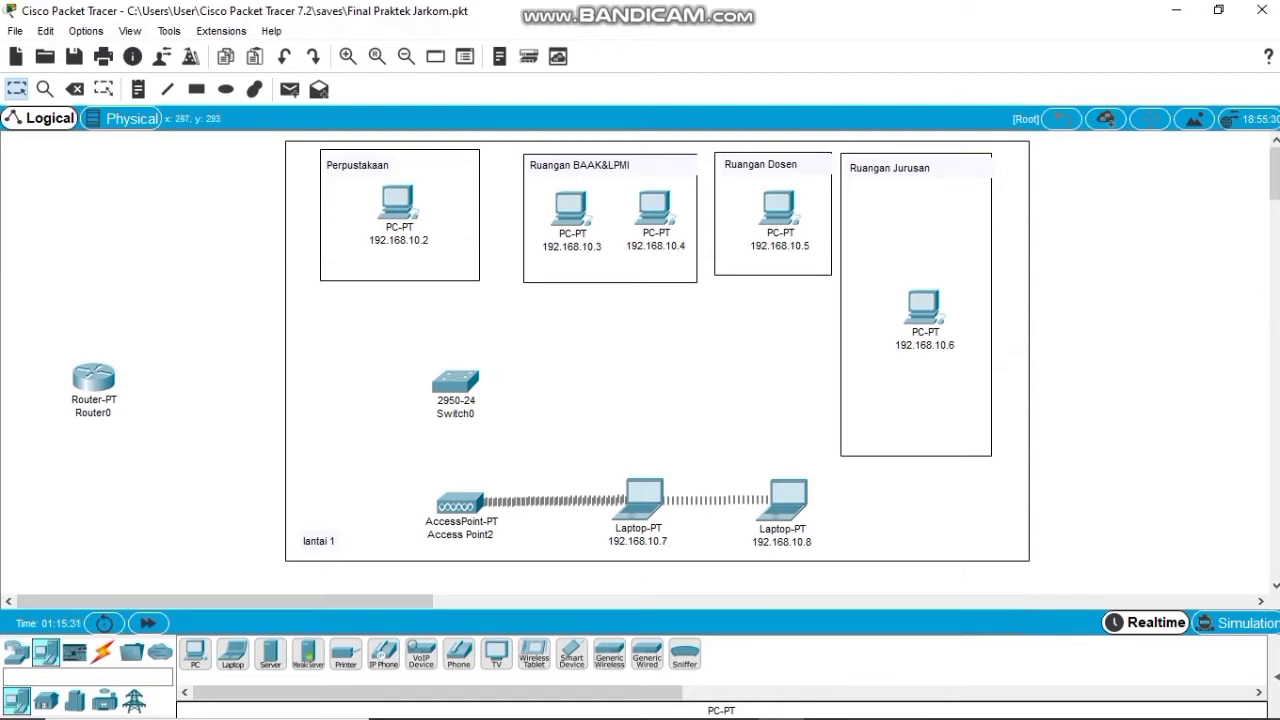
drag(93, 377, 104, 347)
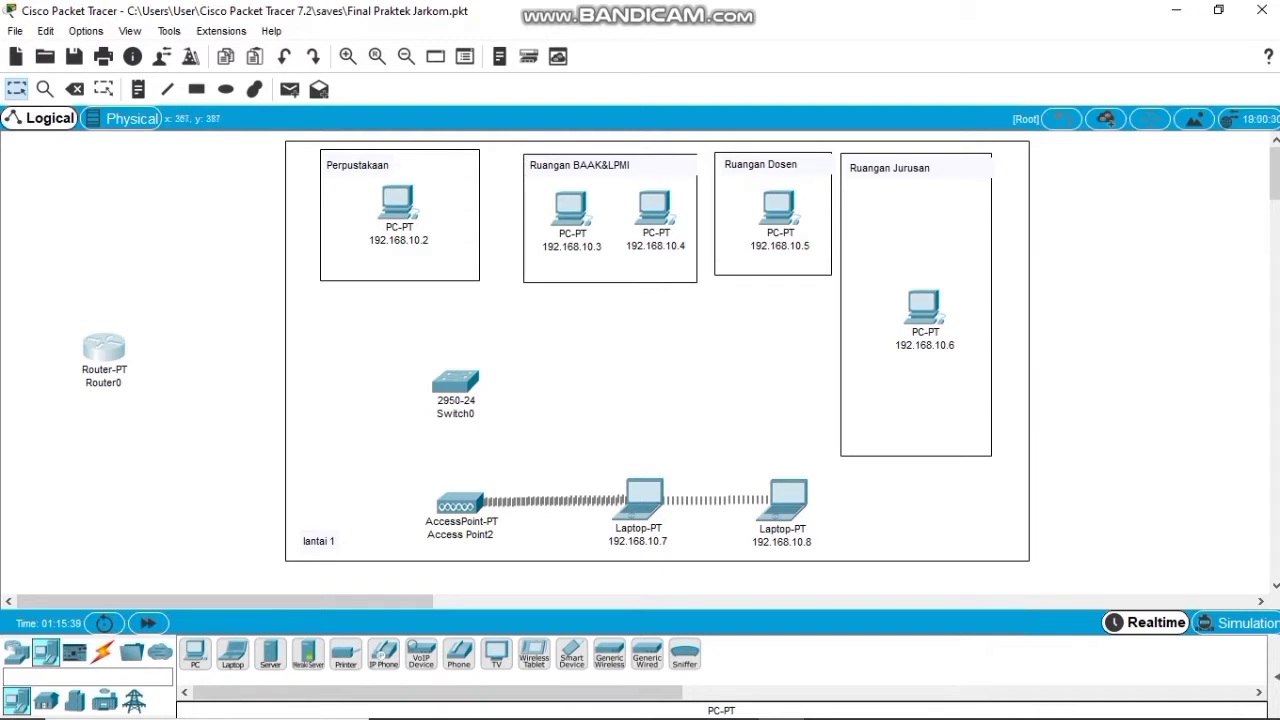
mouse_move(104, 347)
mouse_down()
mouse_move(80, 305)
mouse_move(74, 353)
mouse_move(93, 345)
mouse_up()
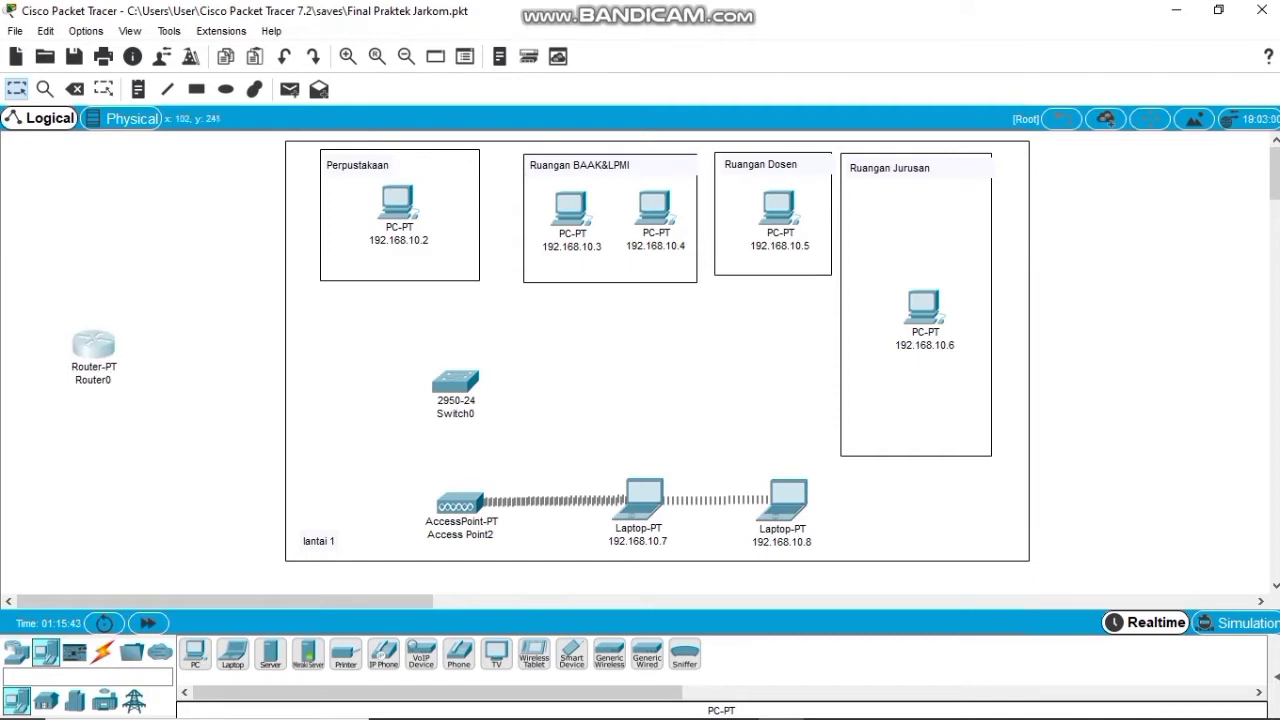
click(93, 345)
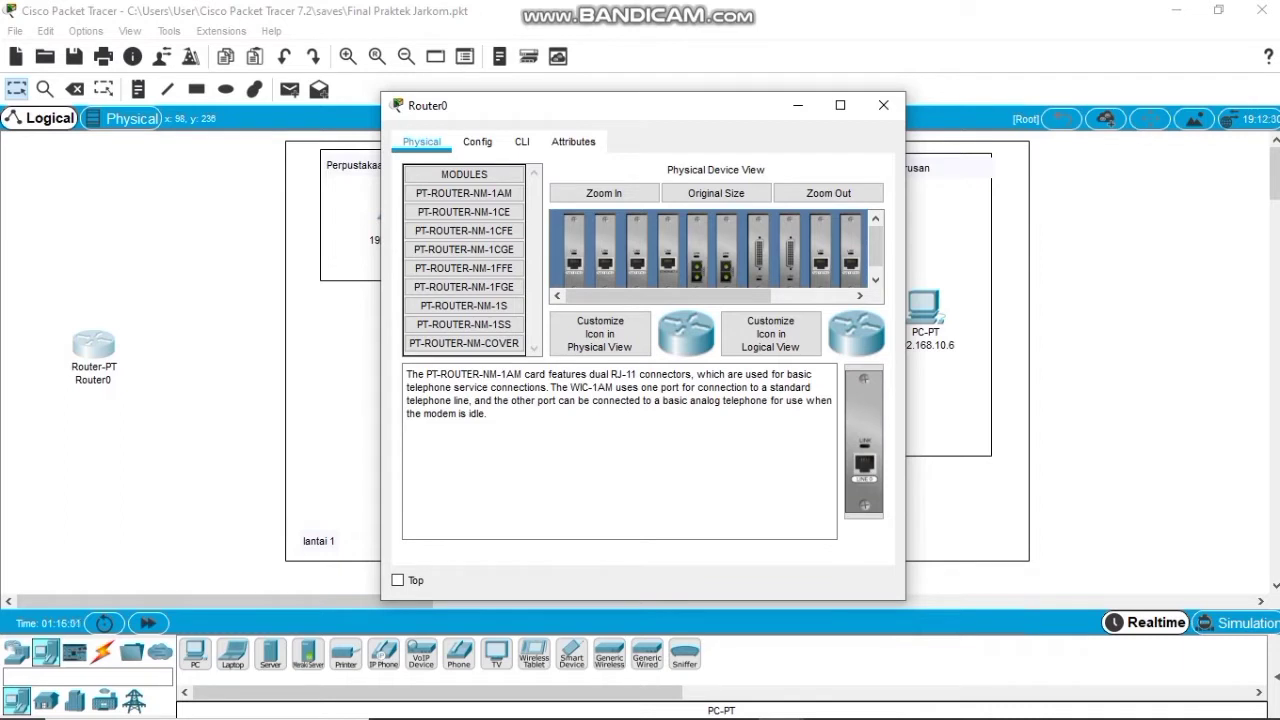
Check Router0's FastEthernet0/0 (192.168.11.1) and FastEthernet1/0 (192.168.10.1) addresses, then close its window.
click(477, 141)
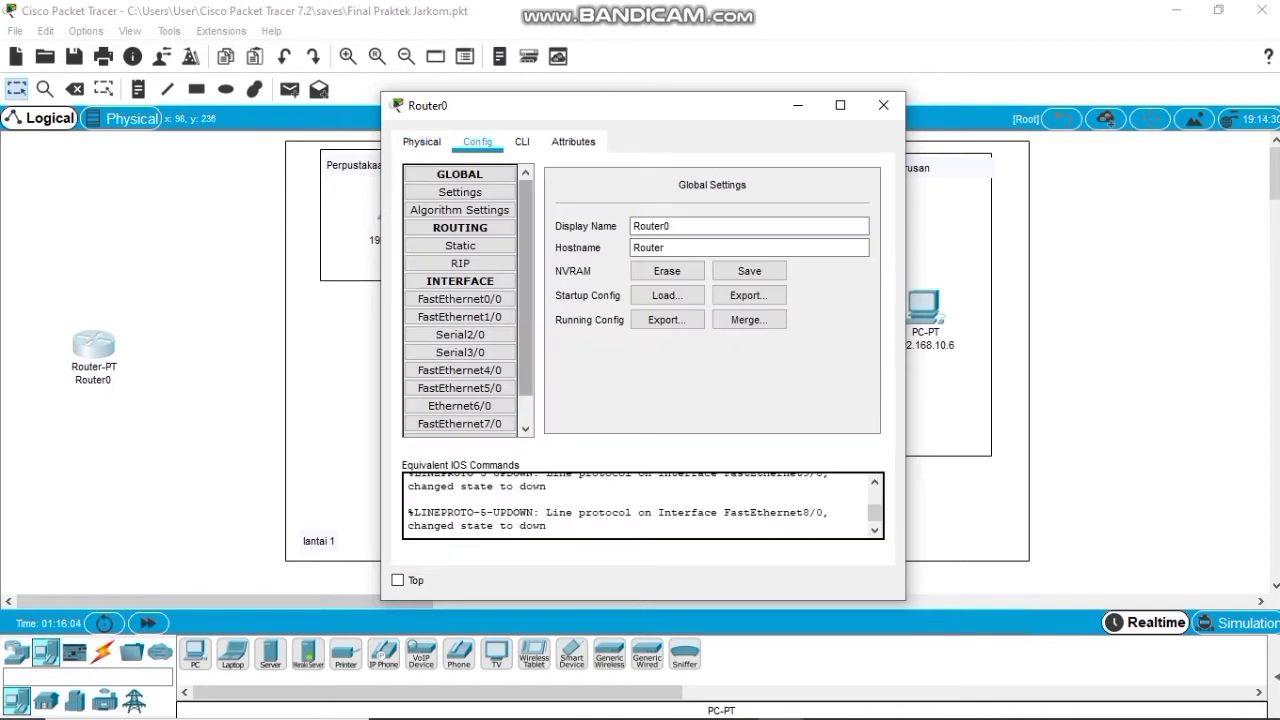
scroll(460, 300, down, 1)
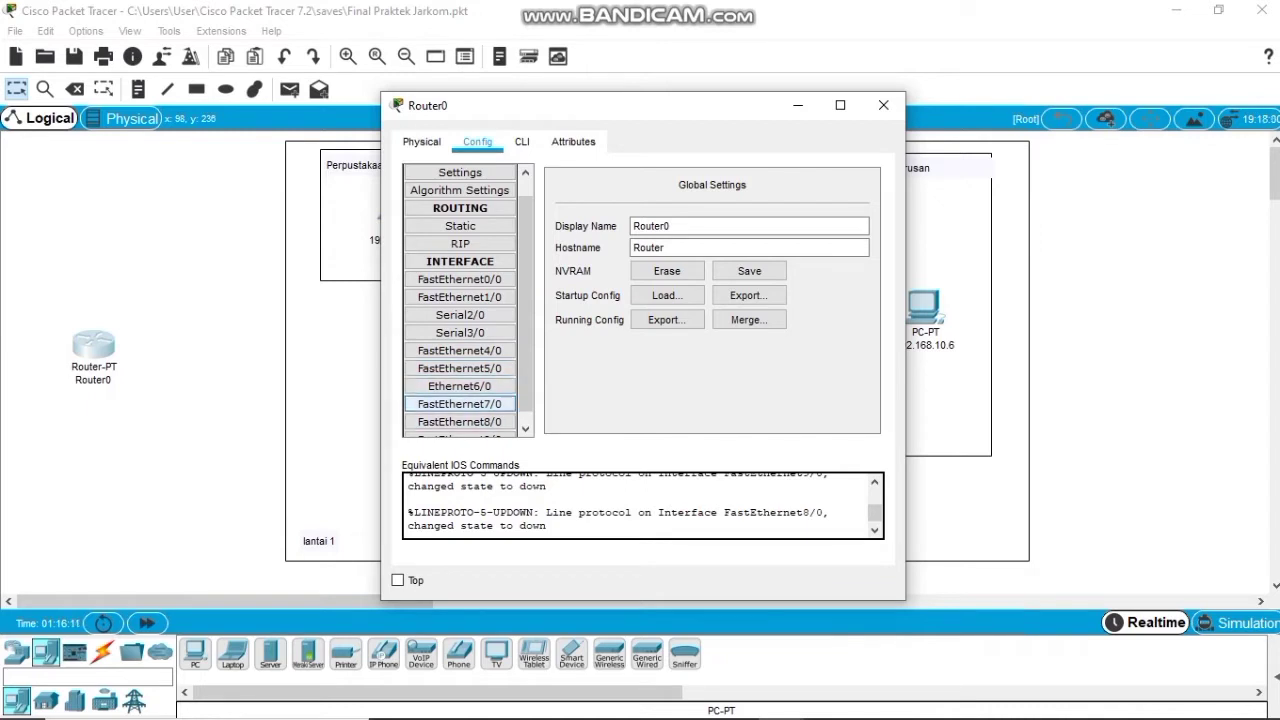
scroll(459, 405, down, 1)
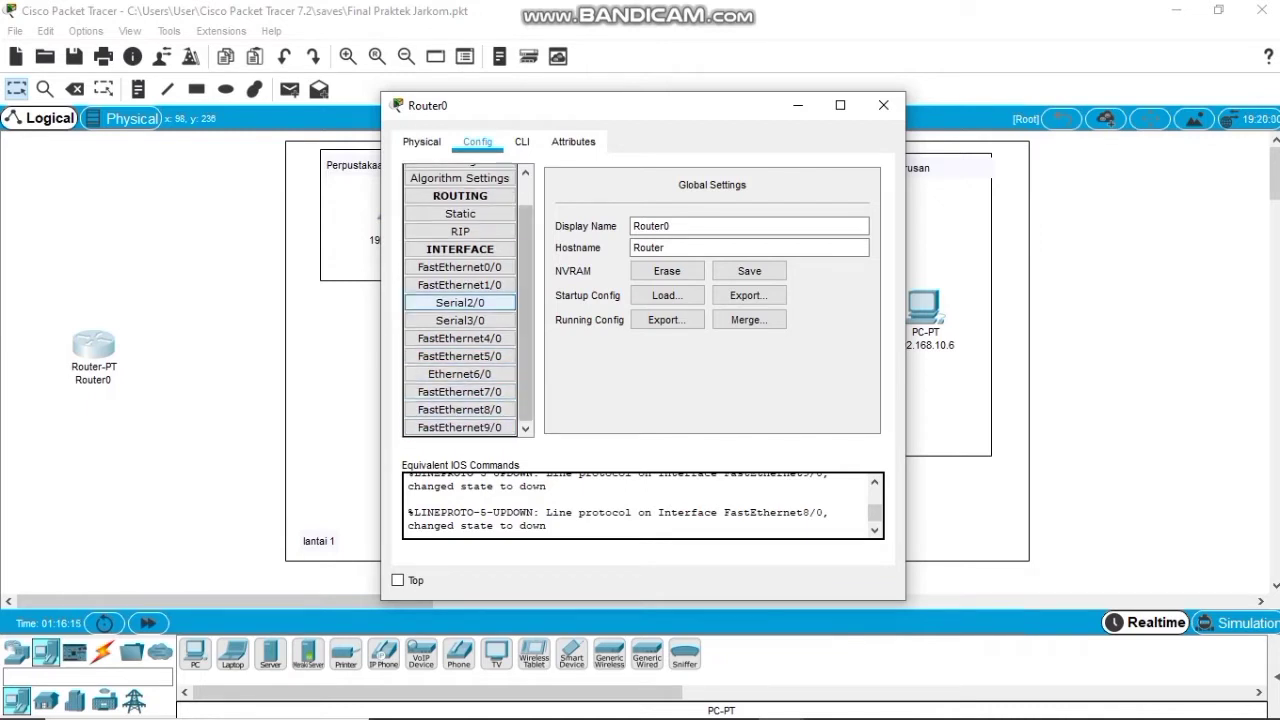
click(459, 267)
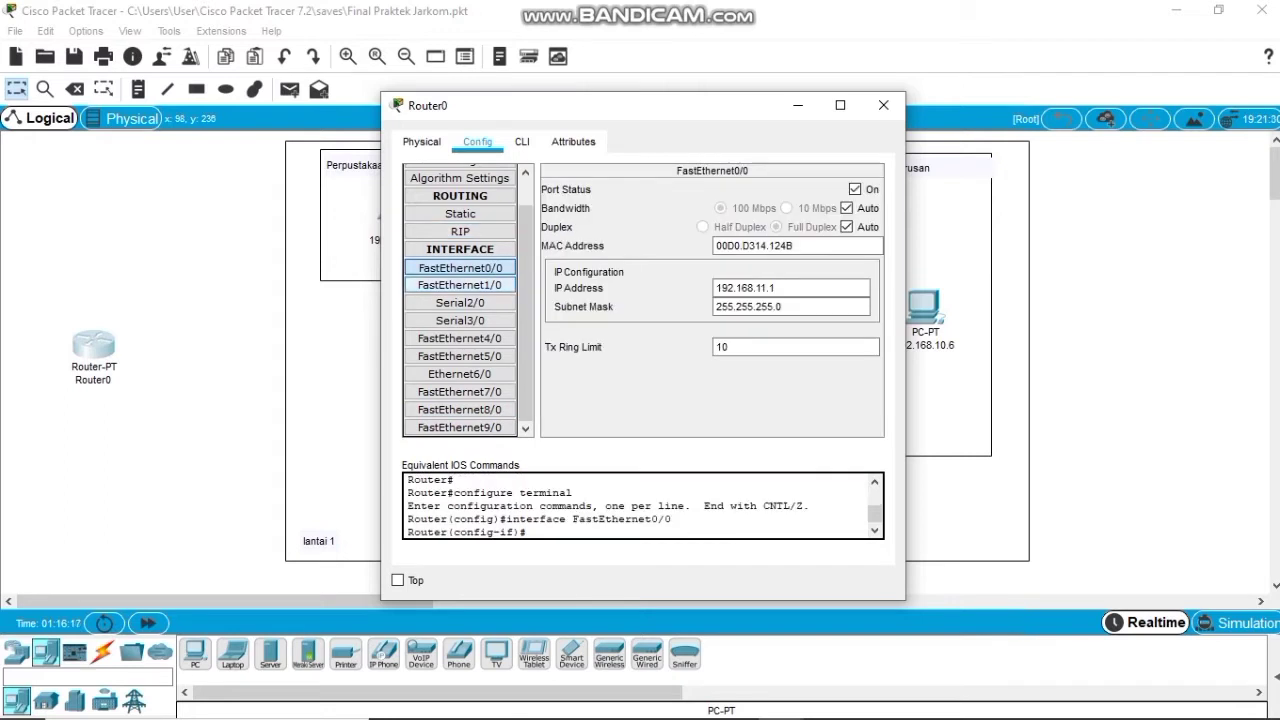
click(459, 285)
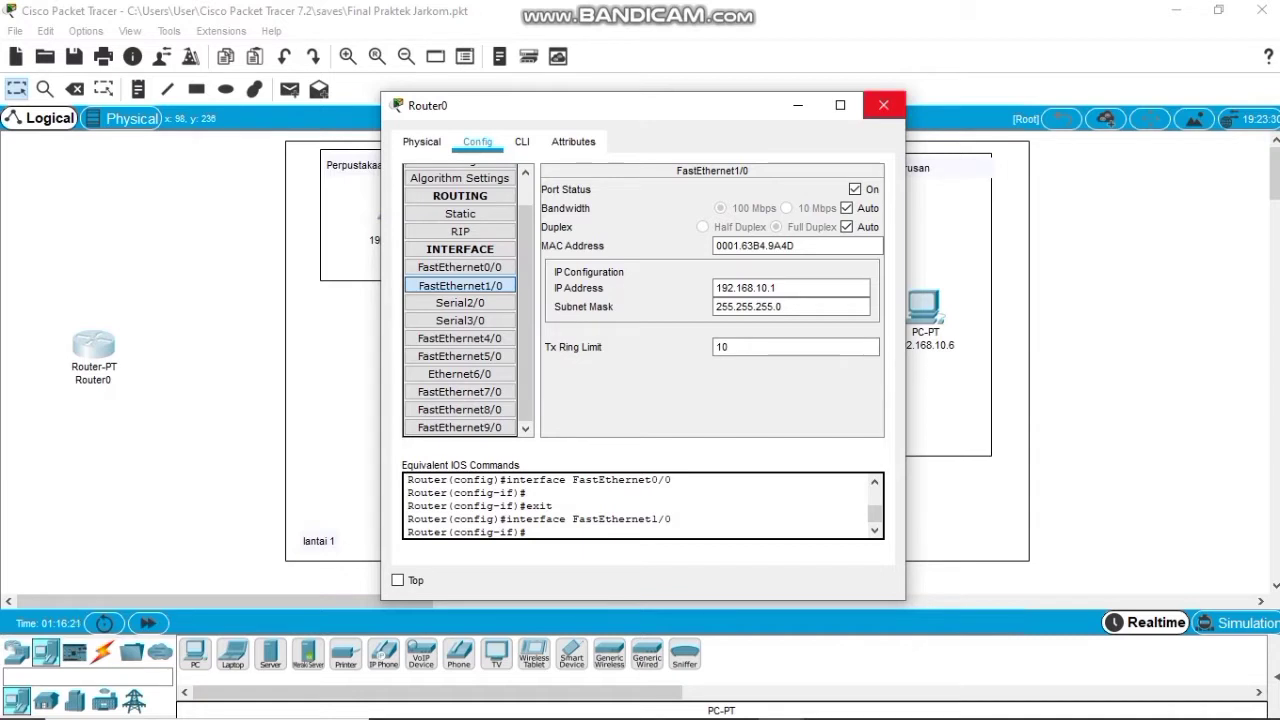
click(883, 105)
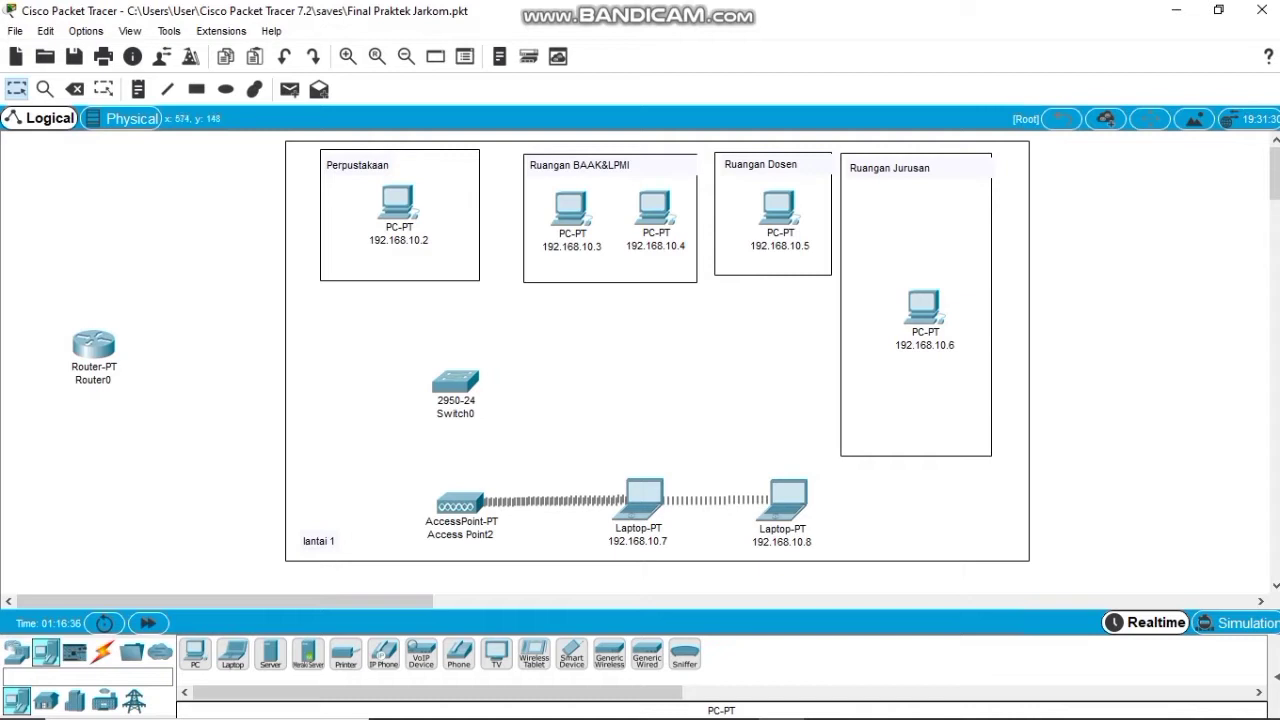
Nudge Access Point2 and lift the 192.168.10.7 laptop slightly, then scroll down to lantai 2.
scroll(655, 362, down, 2)
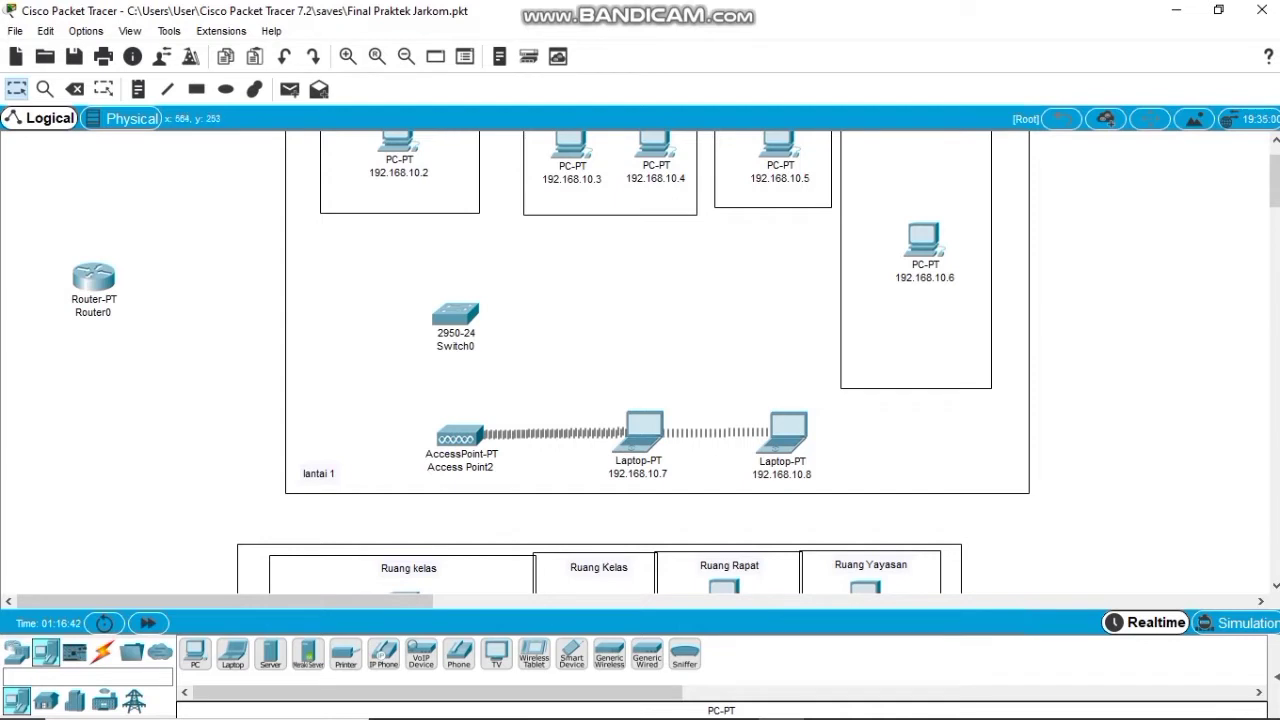
mouse_move(451, 433)
mouse_down()
mouse_move(432, 434)
mouse_move(460, 426)
mouse_up()
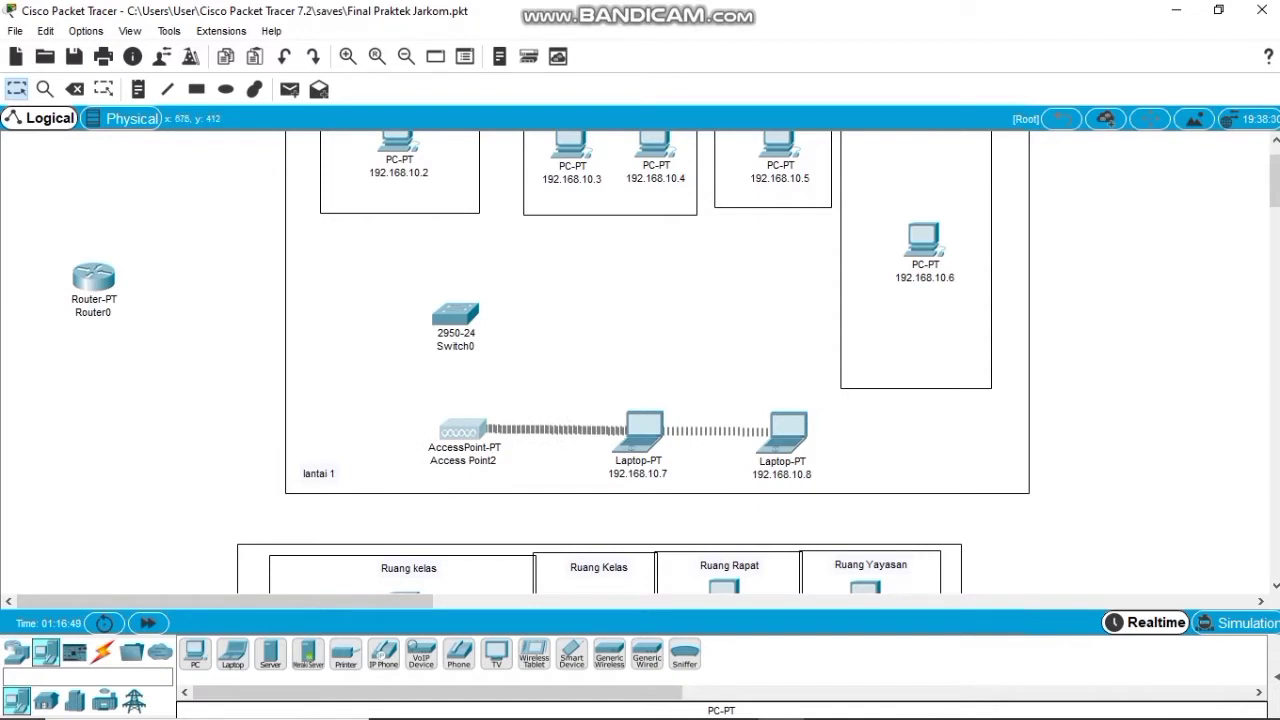
drag(645, 446, 650, 400)
scroll(640, 360, down, 10)
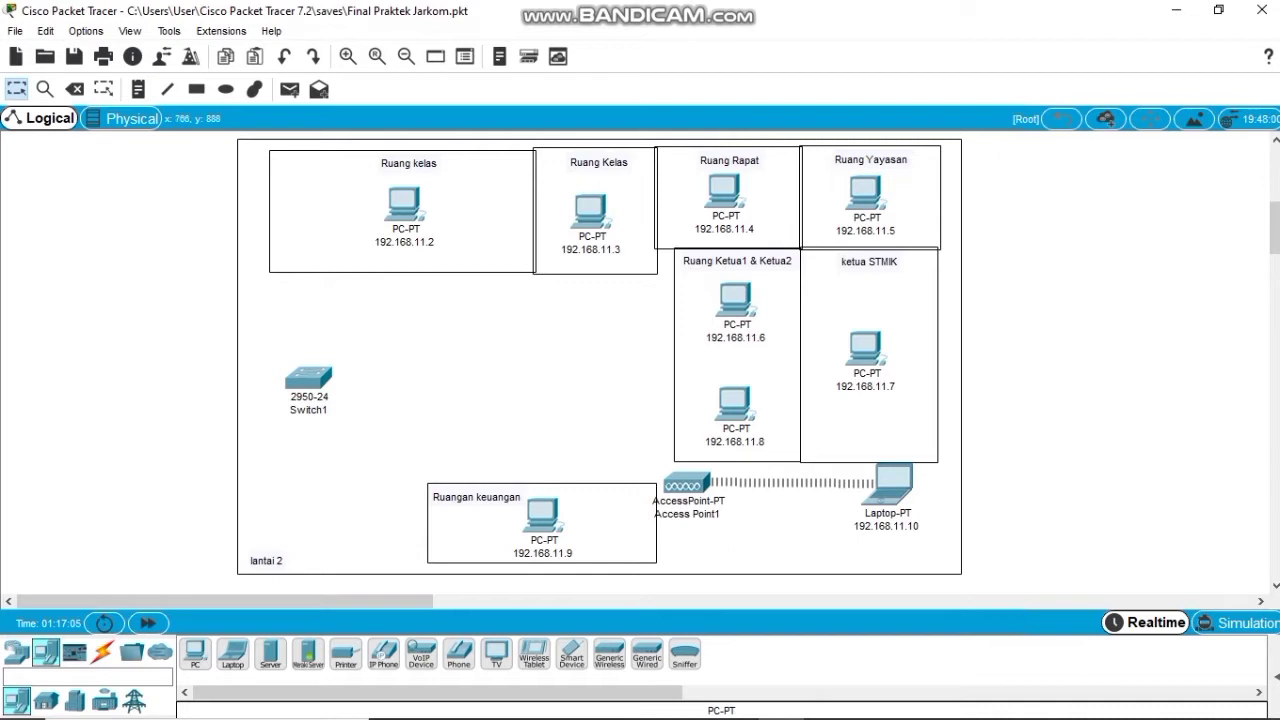
Shift Access Point1 slightly down and add a new PC2 into Lab 2's empty slot.
mouse_move(687, 482)
mouse_down()
mouse_move(689, 498)
mouse_move(680, 482)
mouse_move(490, 445)
mouse_move(712, 492)
mouse_move(698, 492)
mouse_up()
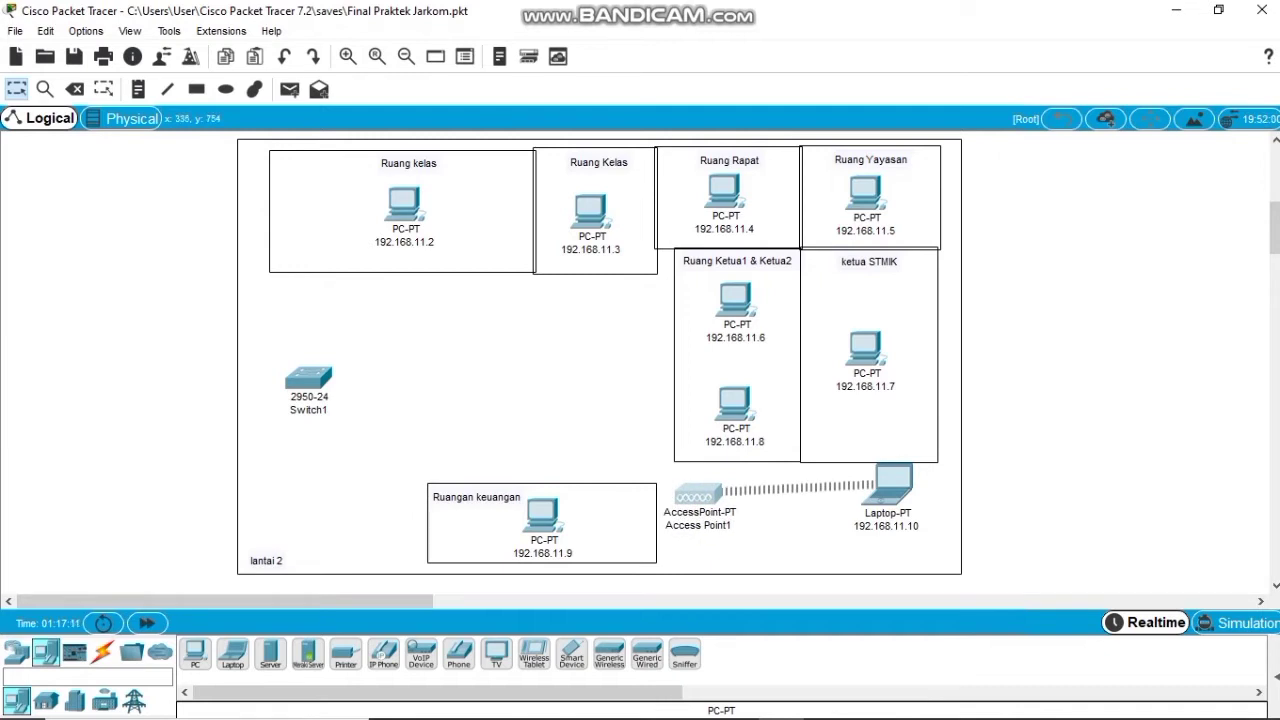
scroll(640, 360, down, 5)
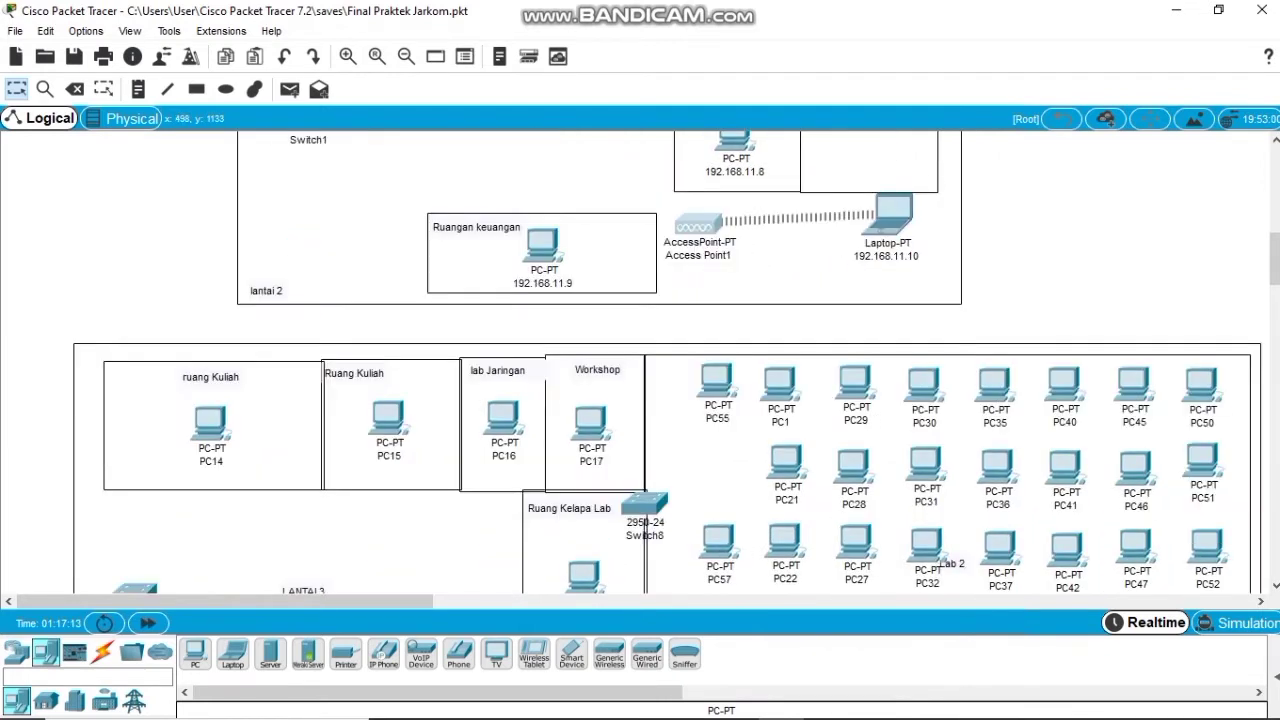
scroll(640, 360, down, 3)
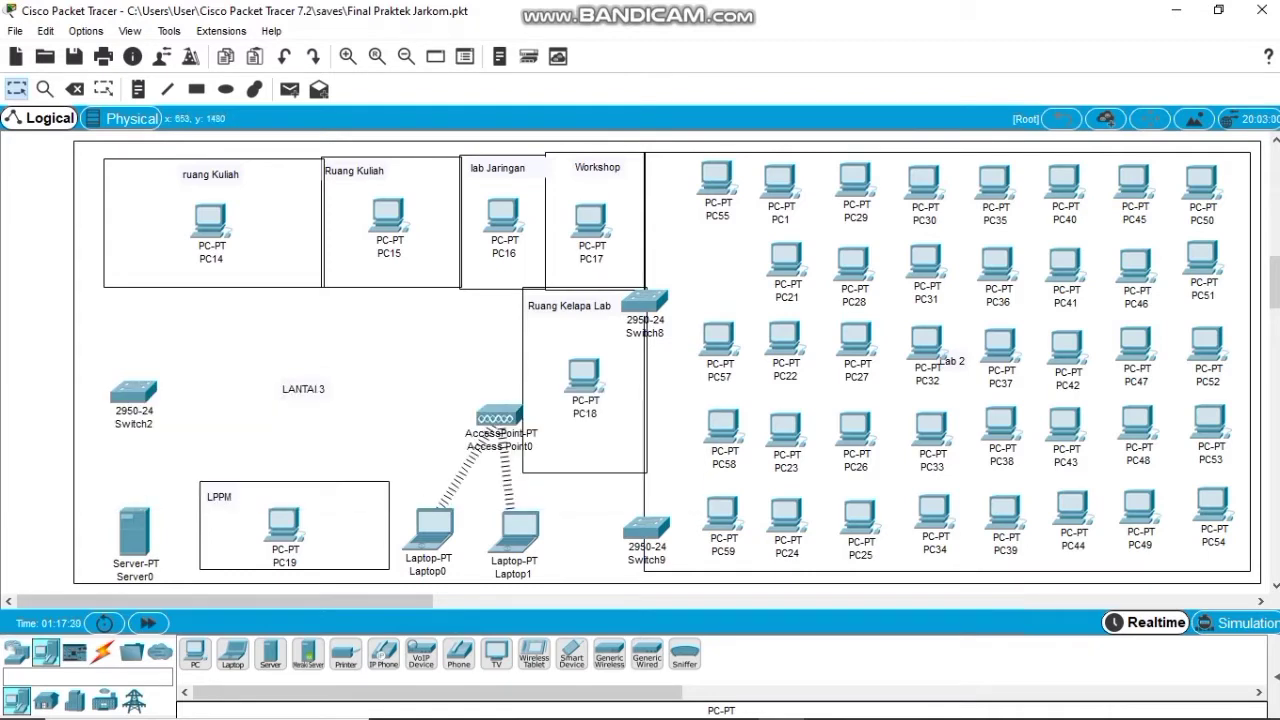
click(194, 655)
click(720, 268)
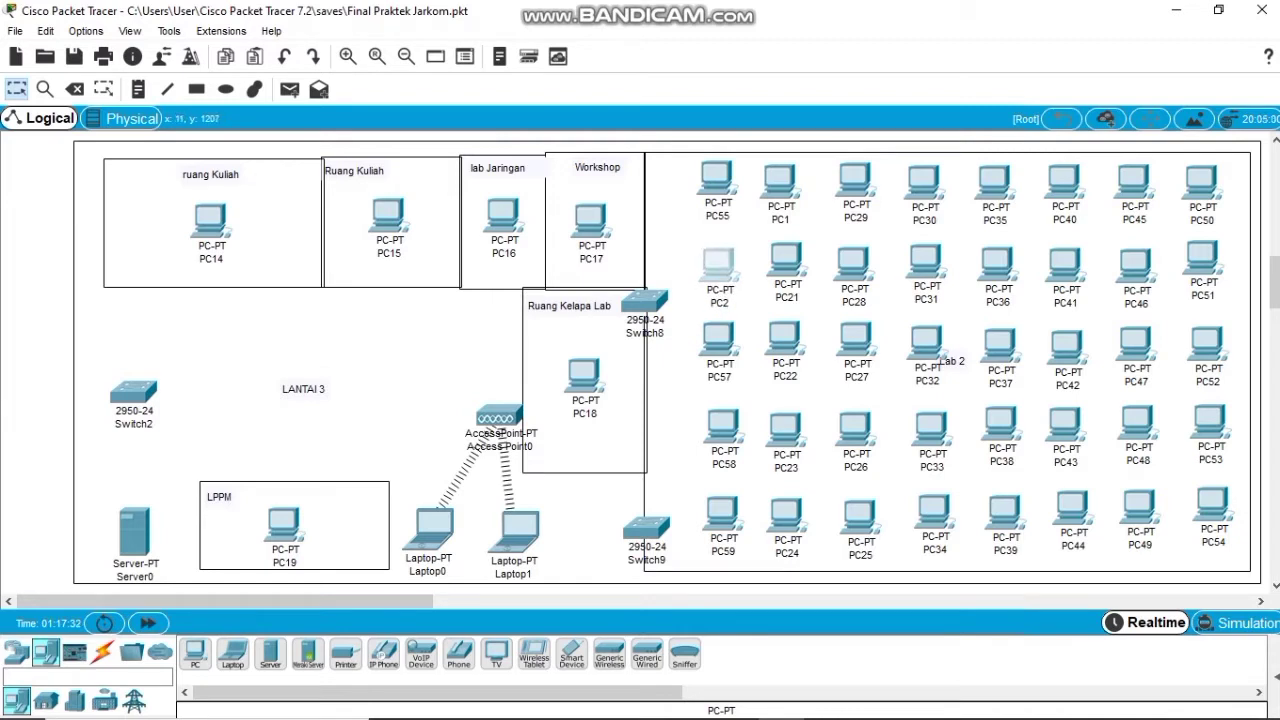
Move Access Point0 down and left, and nudge Server0 up and left.
drag(498, 418, 461, 435)
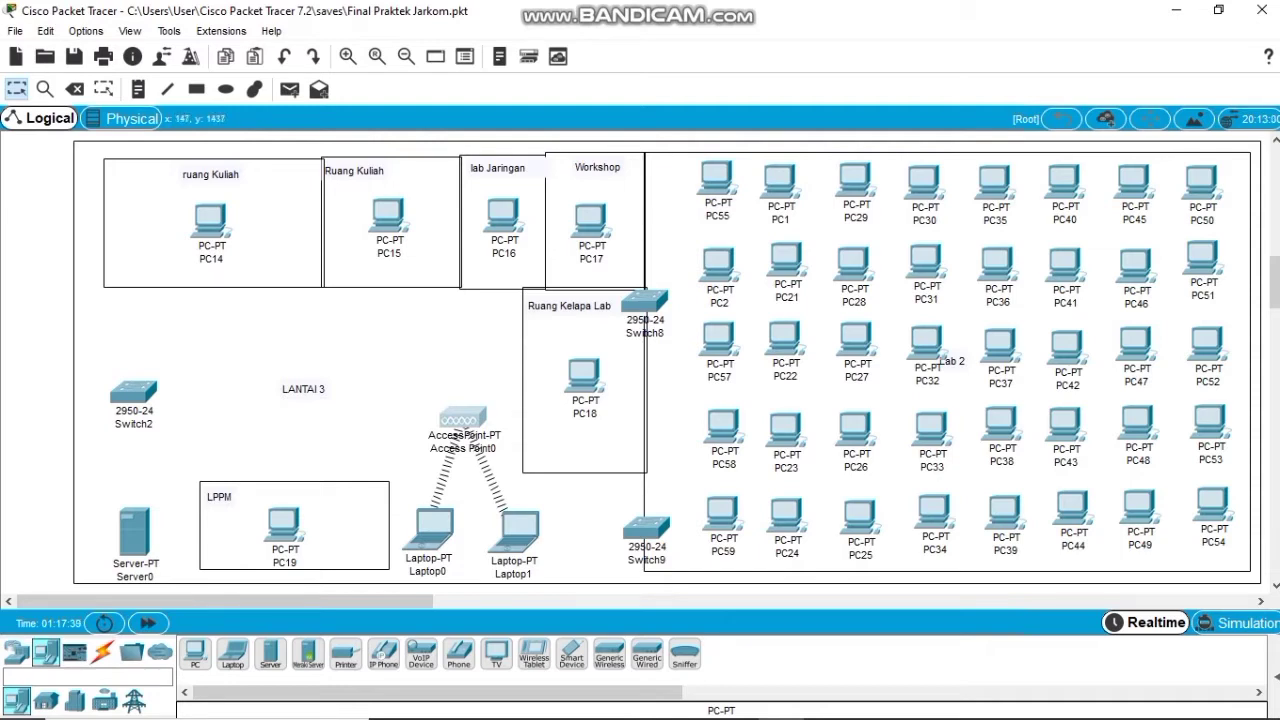
drag(134, 530, 124, 520)
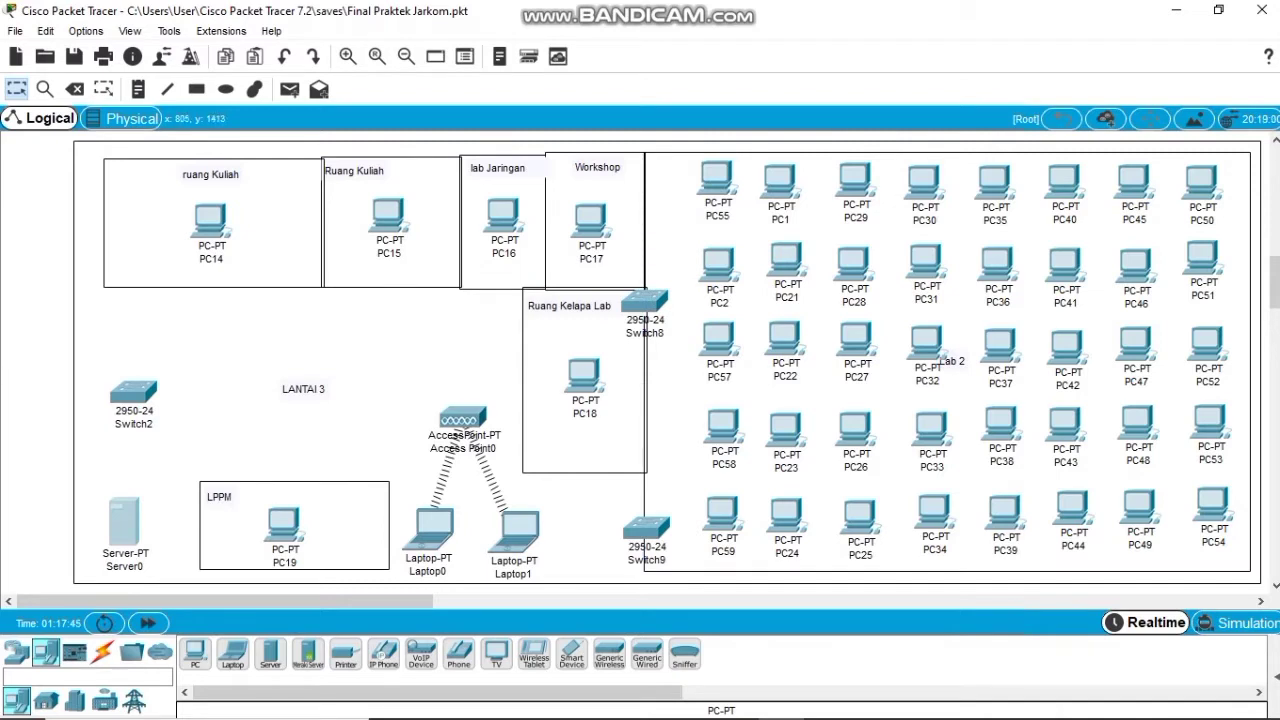
scroll(666, 362, down, 5)
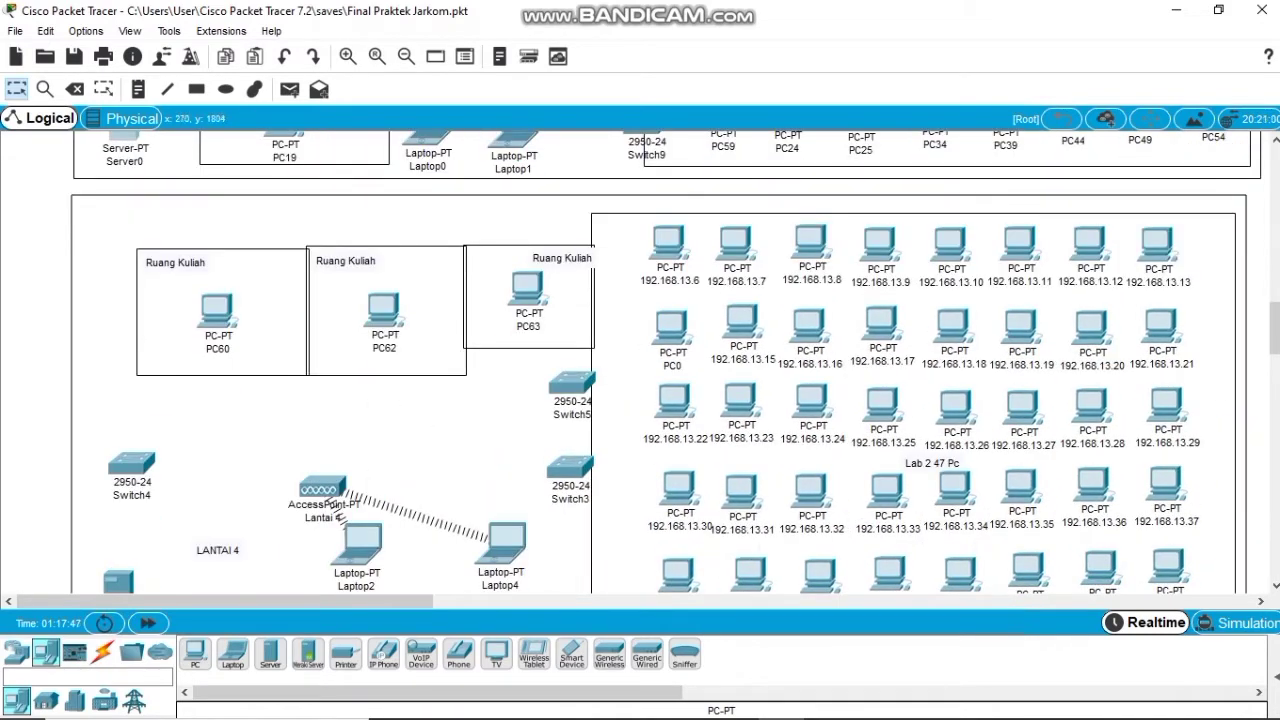
Move the lantai 4 access point up-right, shift Server1 down-right, and select the LANTAI 4 label for editing.
scroll(666, 362, down, 1)
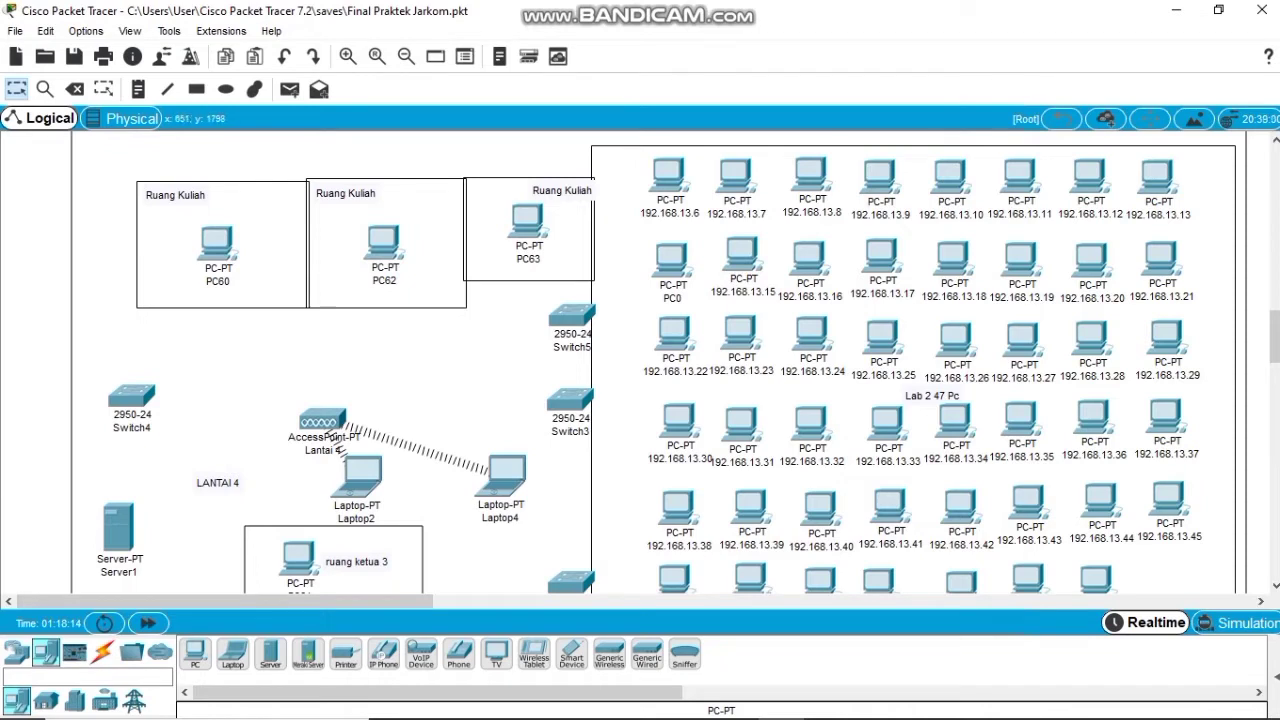
scroll(658, 362, down, 2)
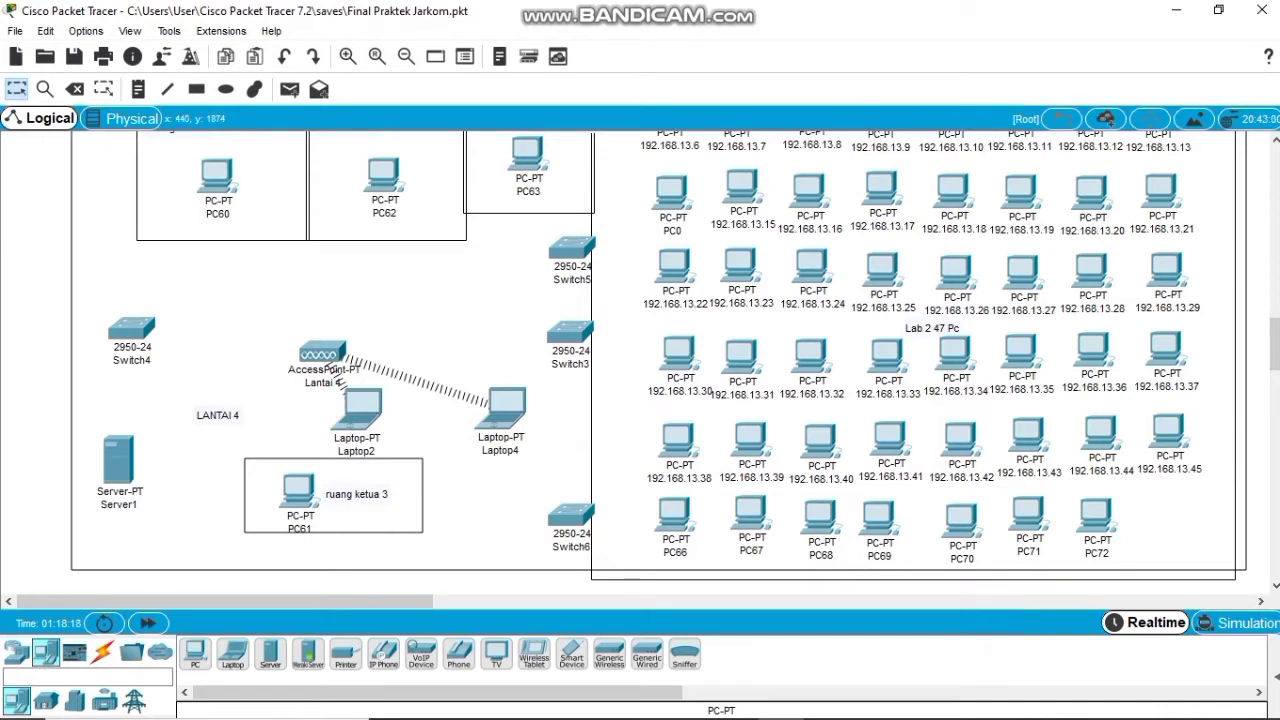
drag(331, 368, 354, 332)
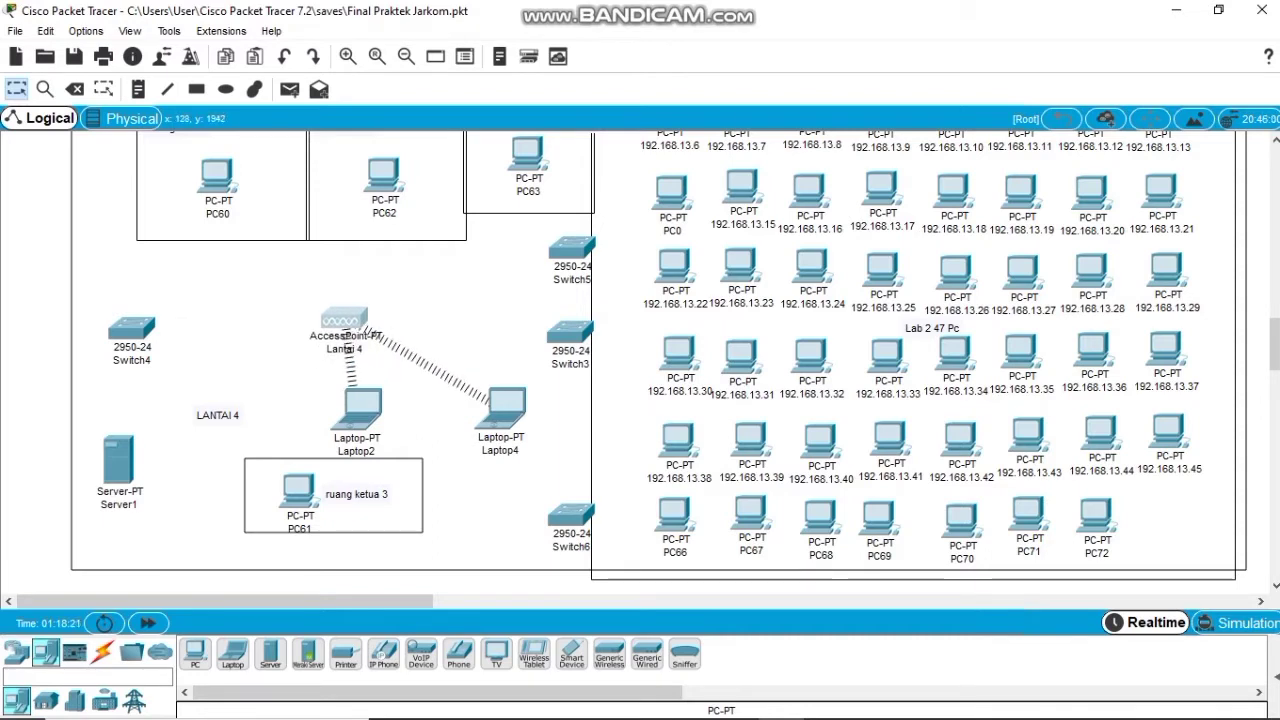
drag(118, 465, 131, 482)
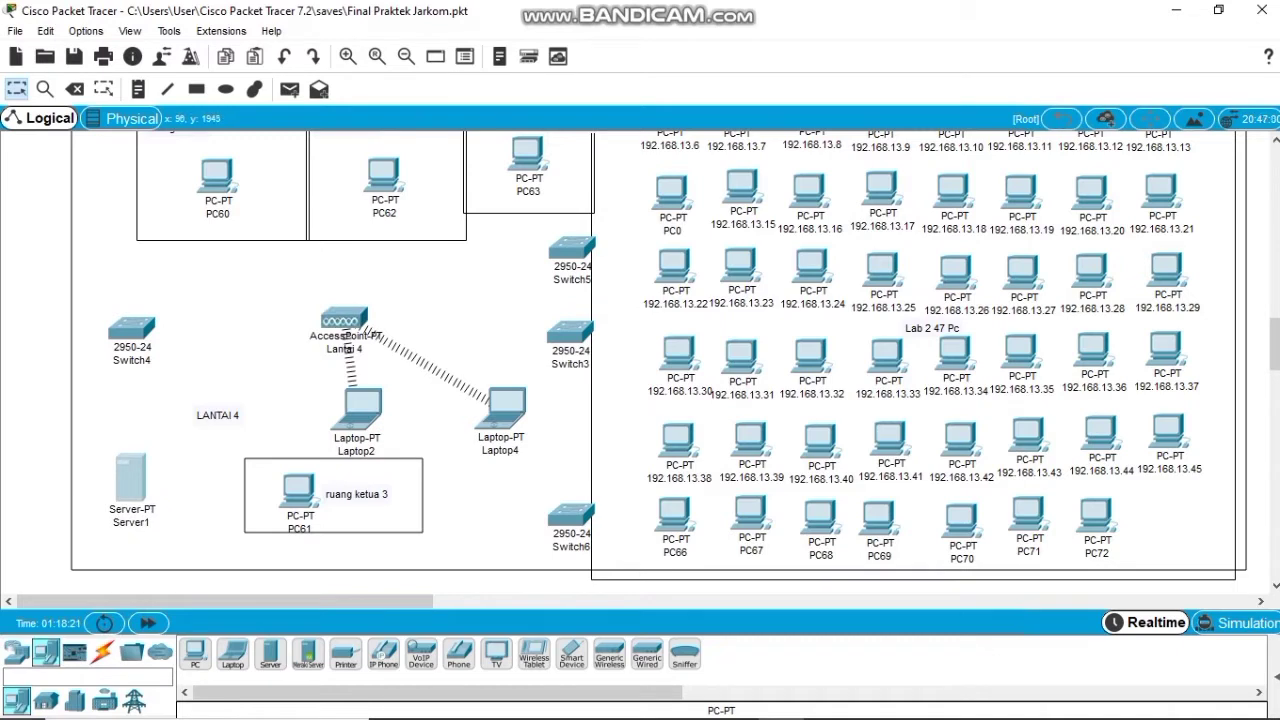
click(218, 415)
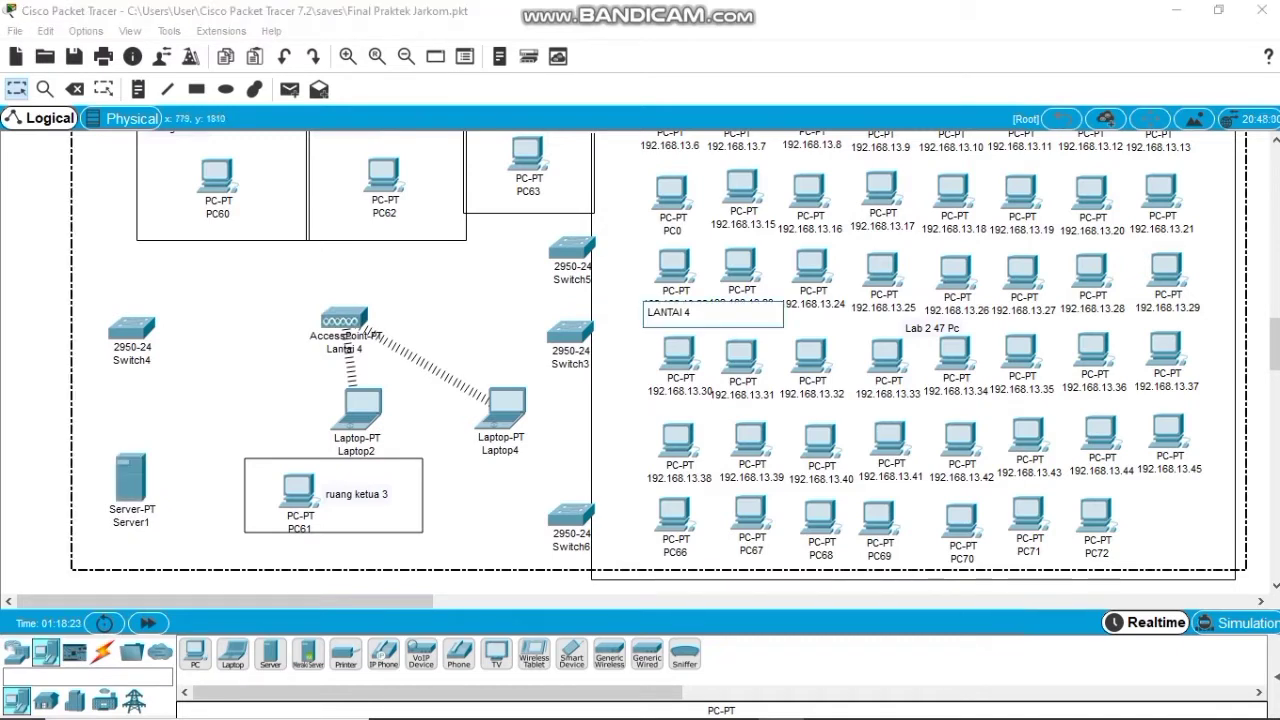
scroll(640, 360, down, 5)
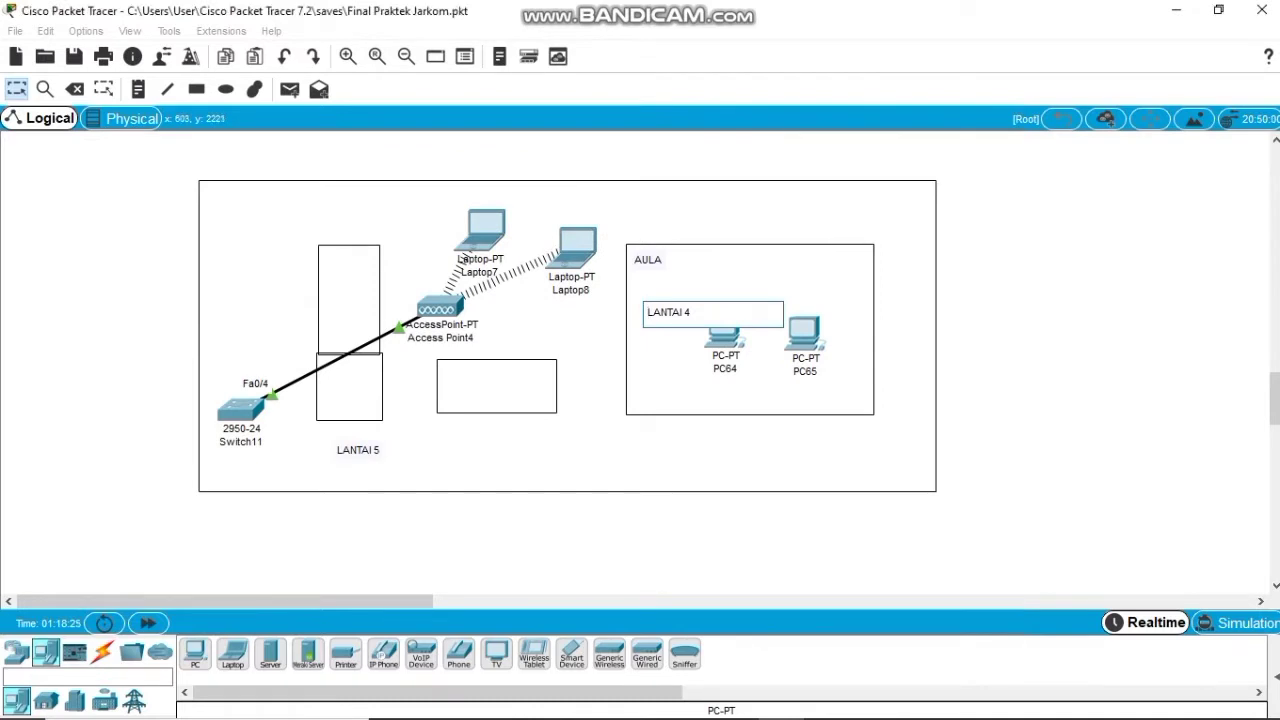
Raise Laptop7 and Laptop8 slightly and shift them left on lantai 5.
drag(569, 250, 572, 218)
drag(486, 226, 466, 212)
drag(580, 212, 557, 211)
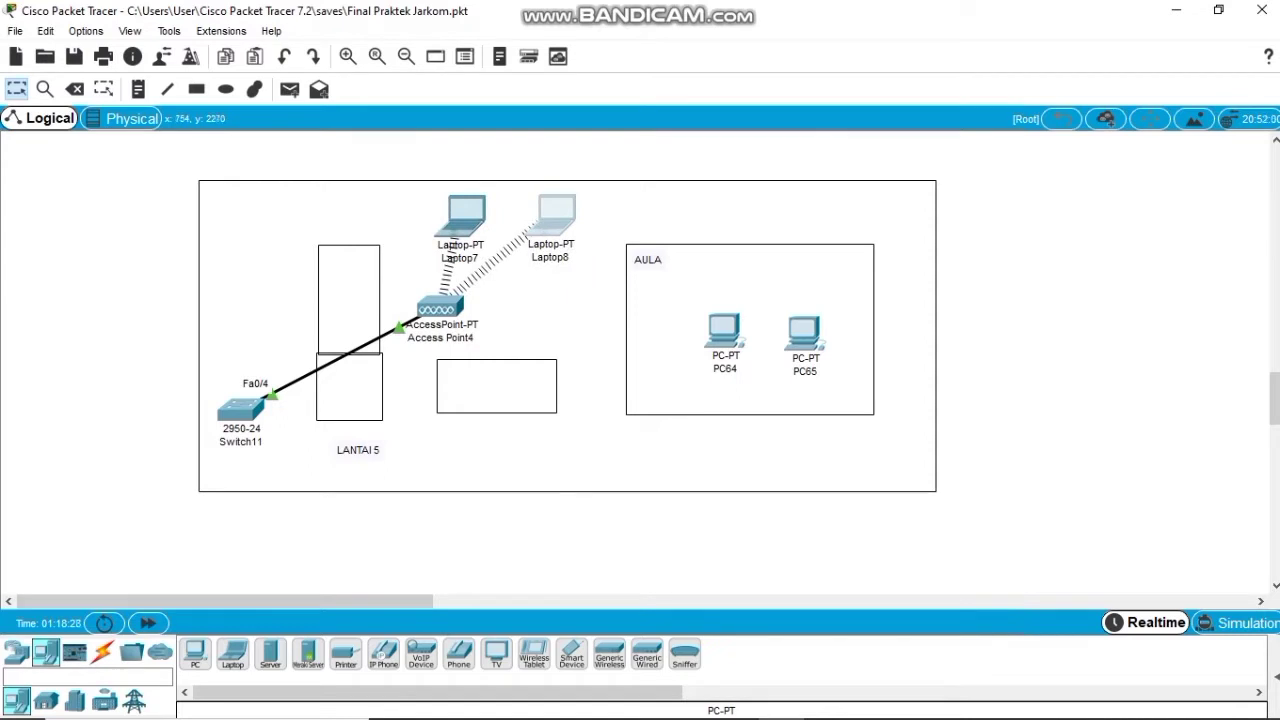
Rearrange PC64 and PC65 inside the AULA room, then return to the lantai 1 area.
mouse_move(716, 329)
mouse_move(724, 330)
mouse_down()
mouse_move(645, 297)
mouse_move(705, 333)
mouse_up()
mouse_move(804, 330)
mouse_down()
mouse_move(834, 308)
mouse_move(807, 320)
mouse_up()
drag(705, 330, 730, 288)
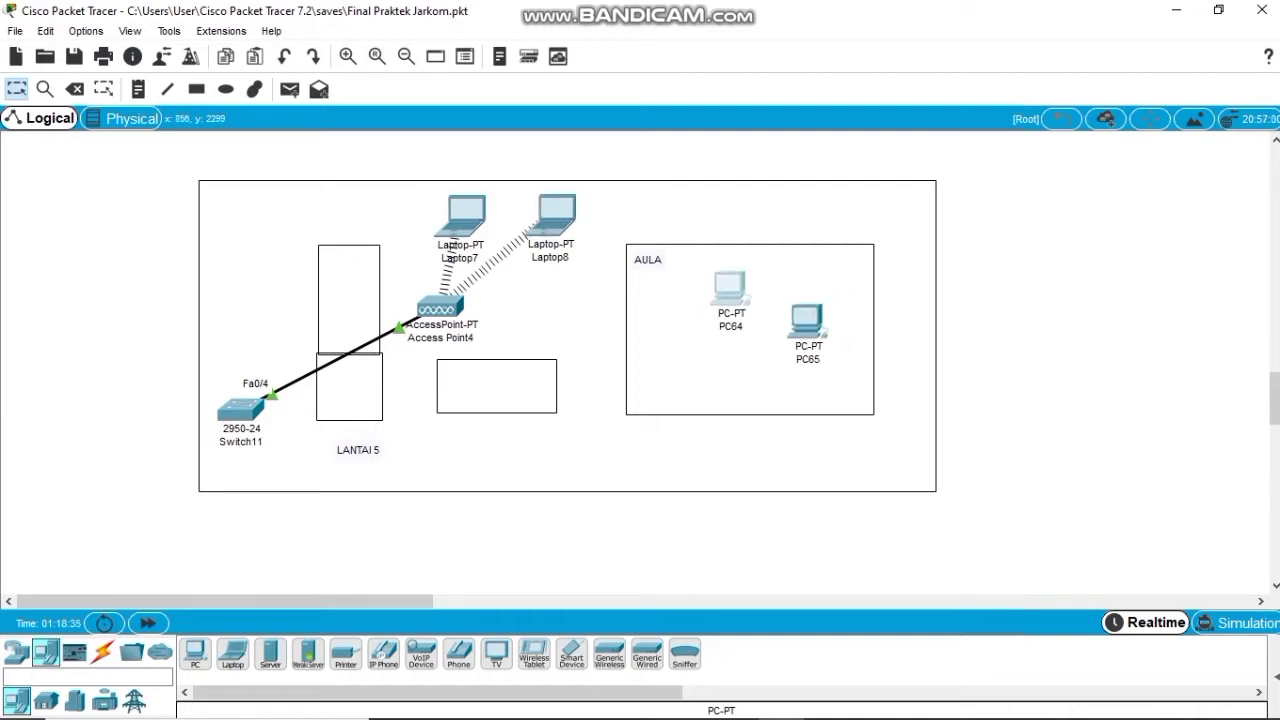
drag(807, 320, 811, 300)
drag(728, 288, 725, 310)
click(811, 310)
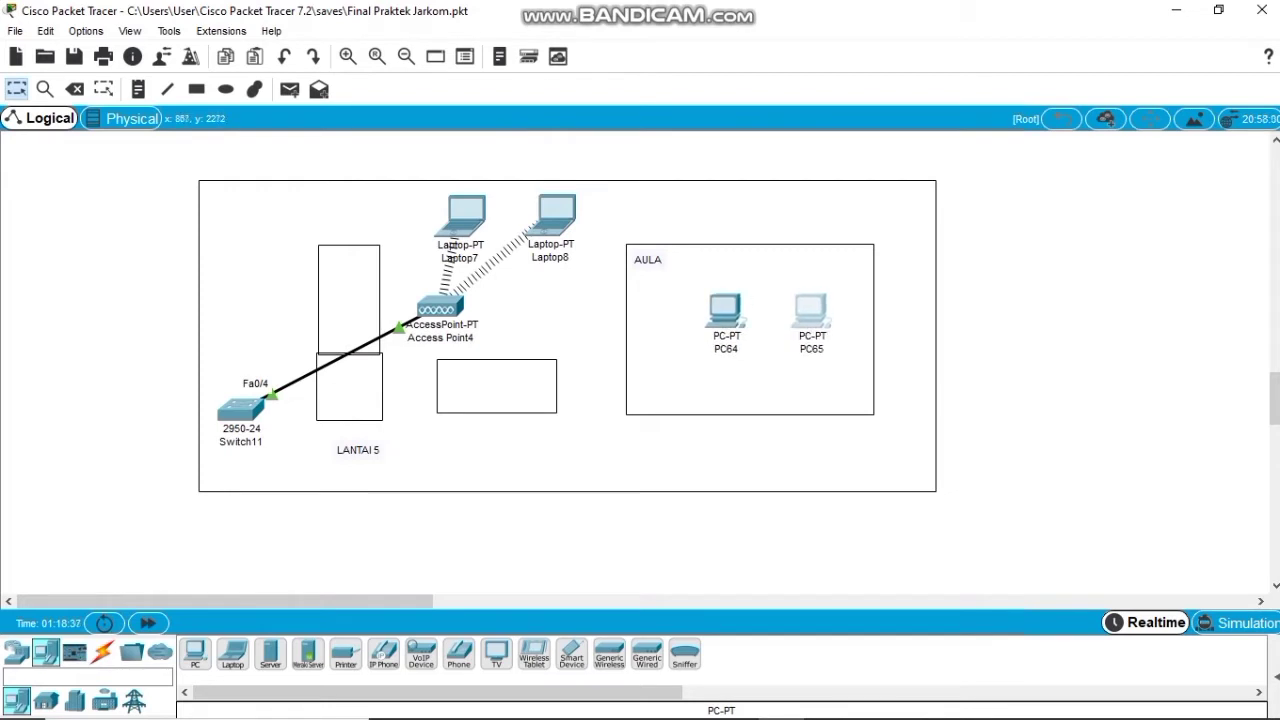
drag(811, 310, 810, 315)
drag(725, 312, 725, 318)
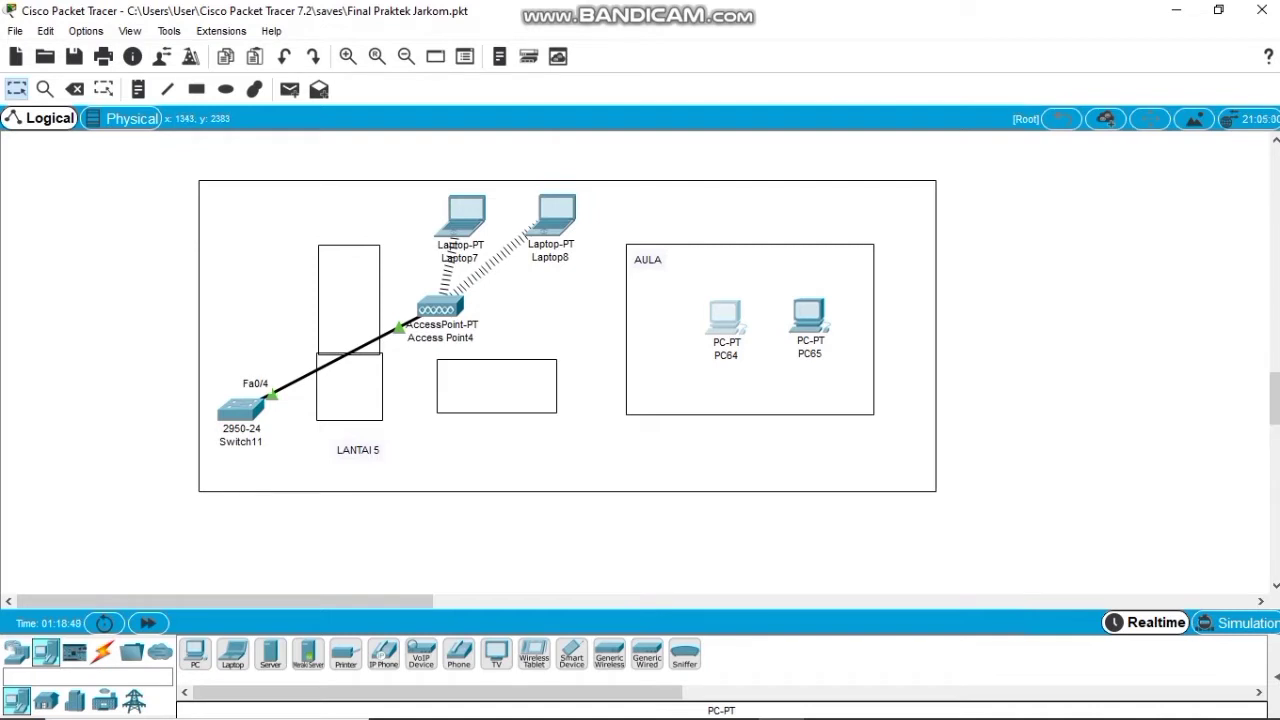
scroll(640, 360, up, 10)
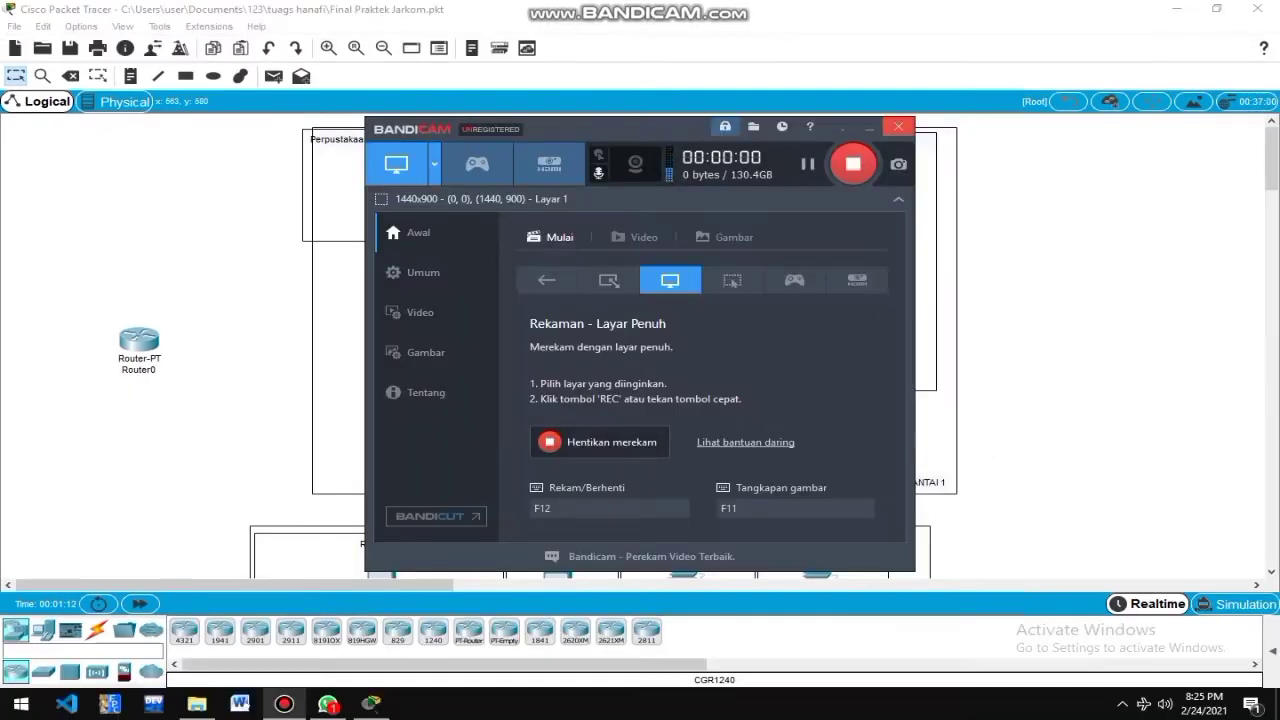
Close the Bandicam window to reveal the other Final Praktek Jarkom.pkt with uncabled LANTAI 1.
click(870, 127)
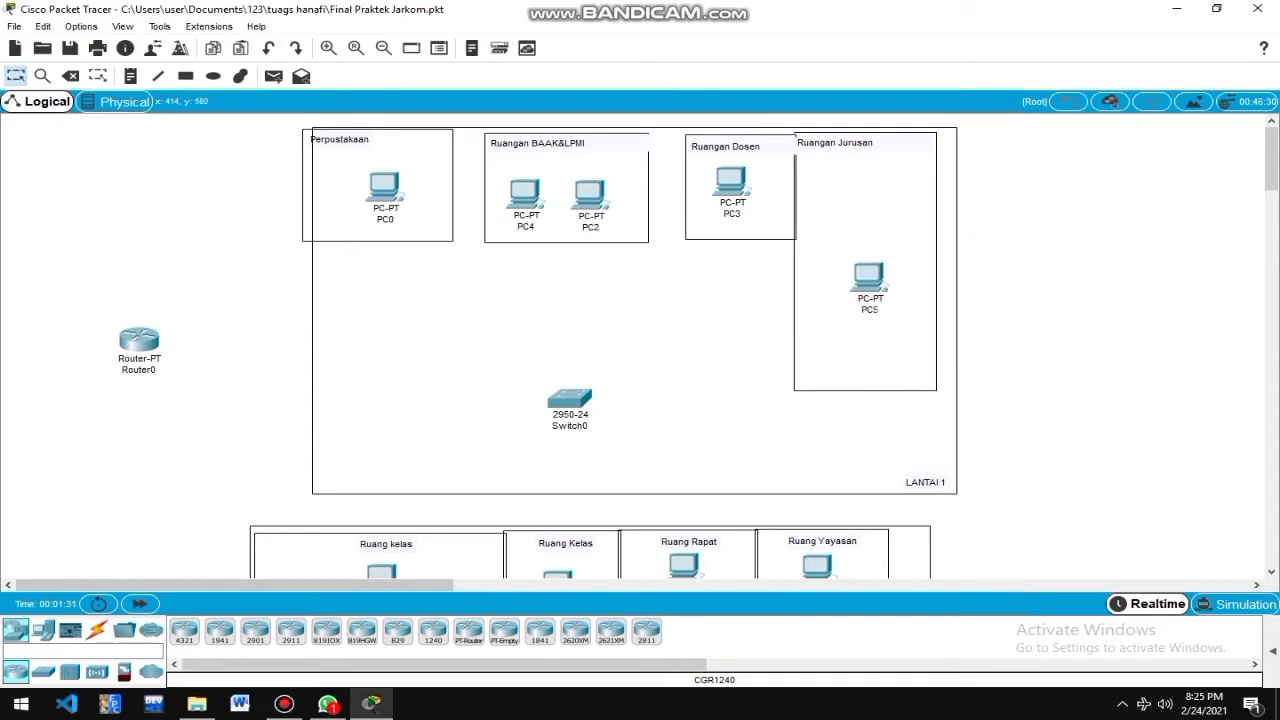
Cable Router0 FastEthernet1/0 to Switch0 FastEthernet0/1 with copper straight-through.
click(97, 630)
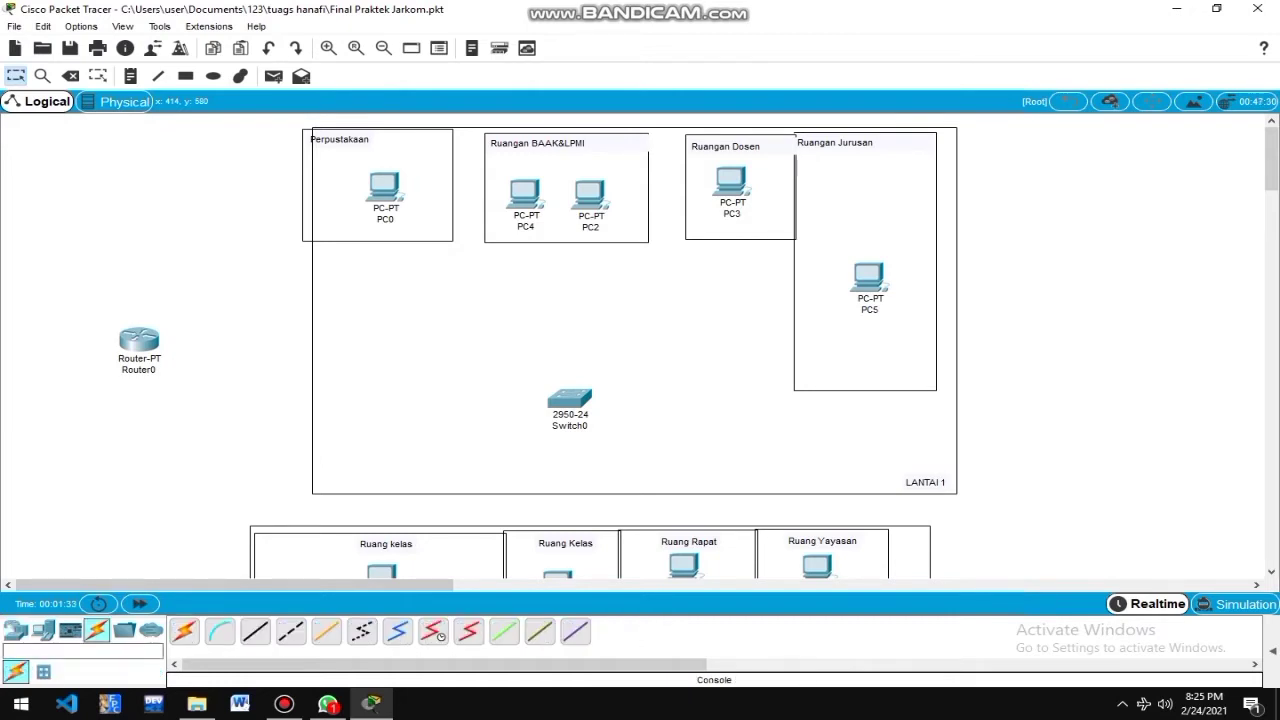
click(255, 631)
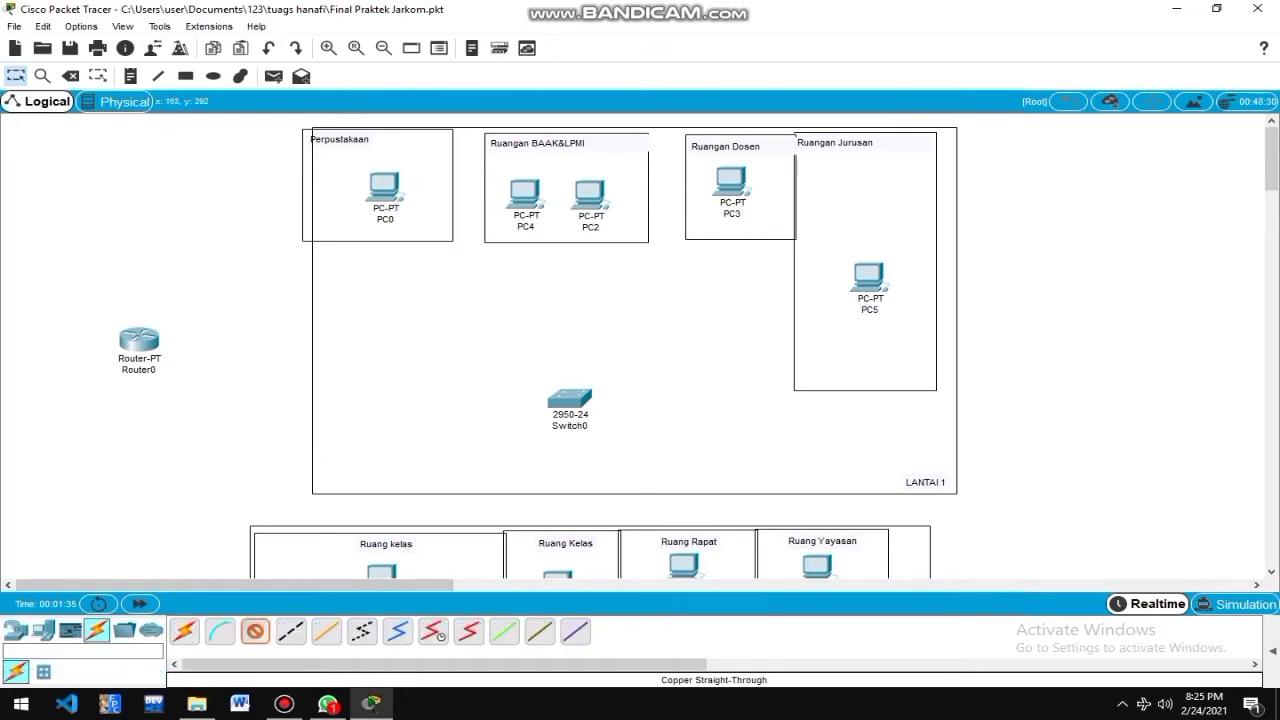
click(145, 347)
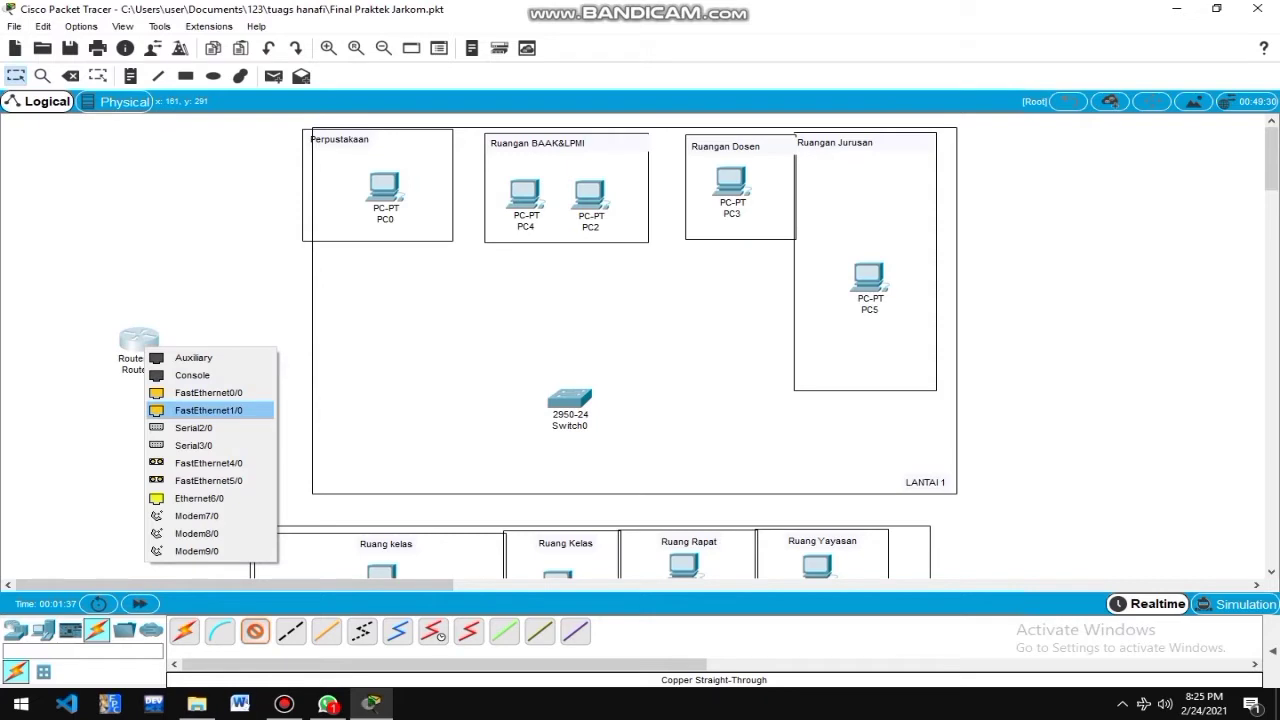
click(208, 410)
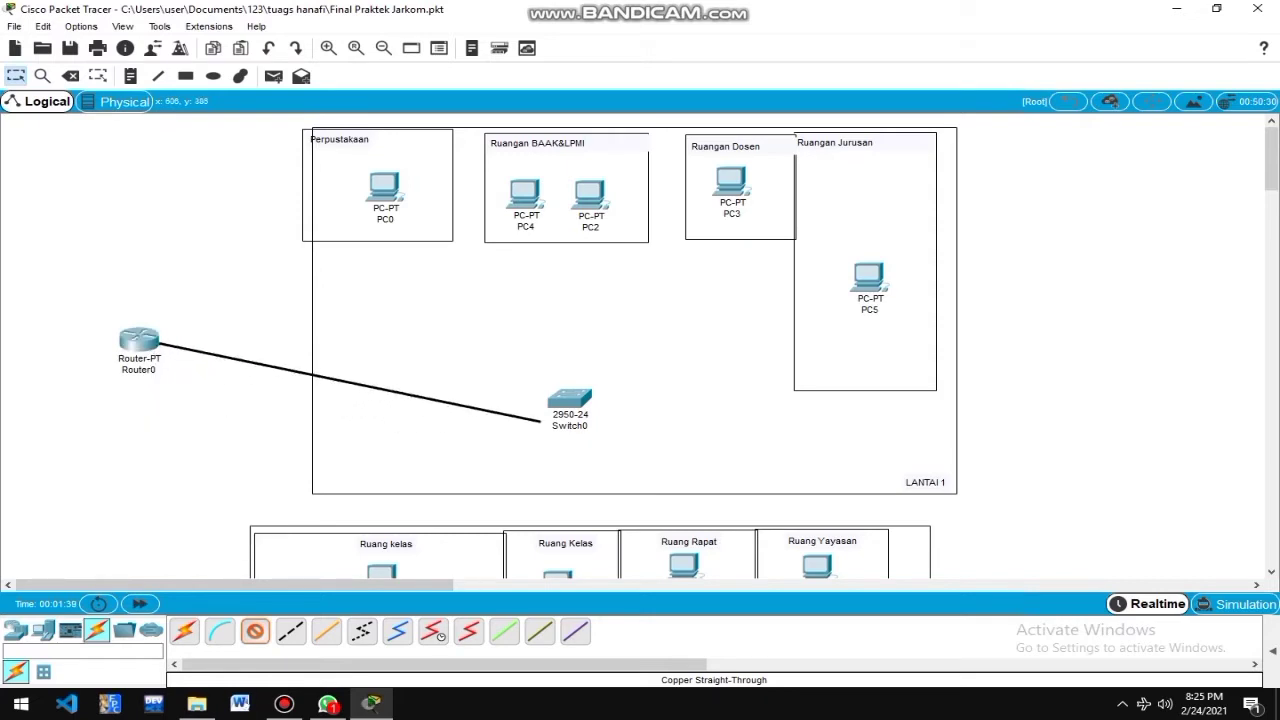
click(550, 402)
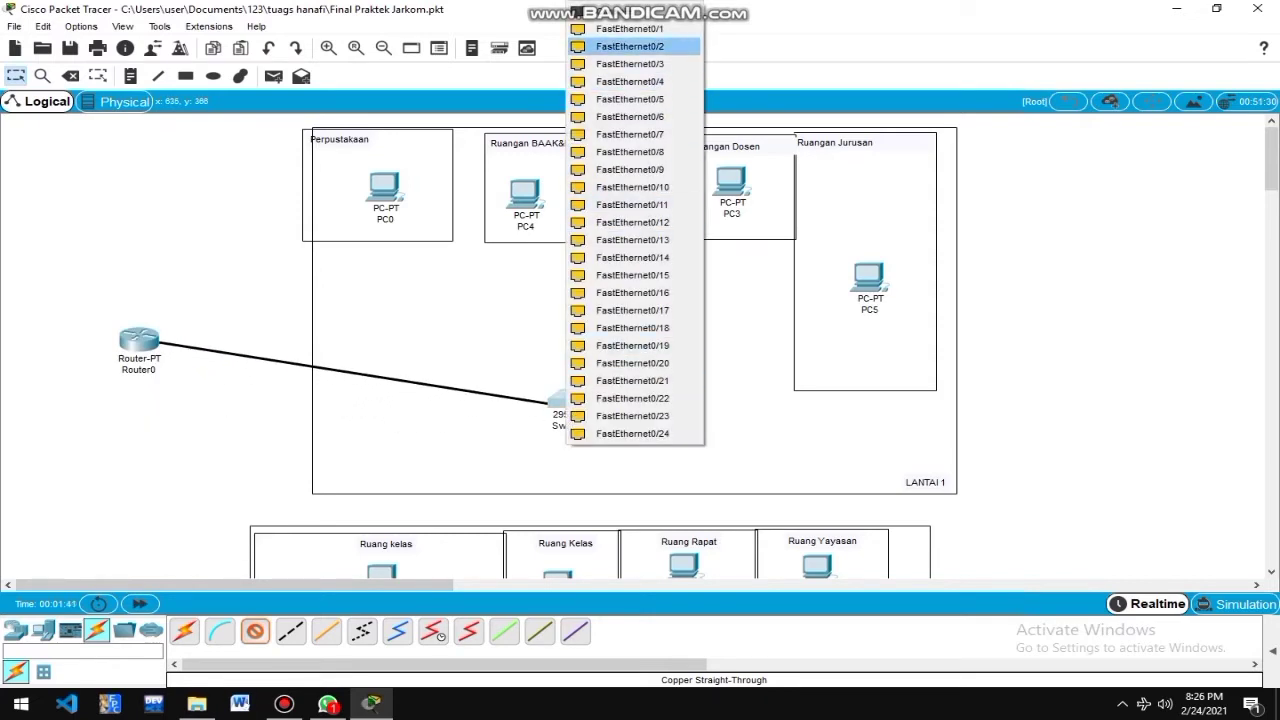
click(630, 29)
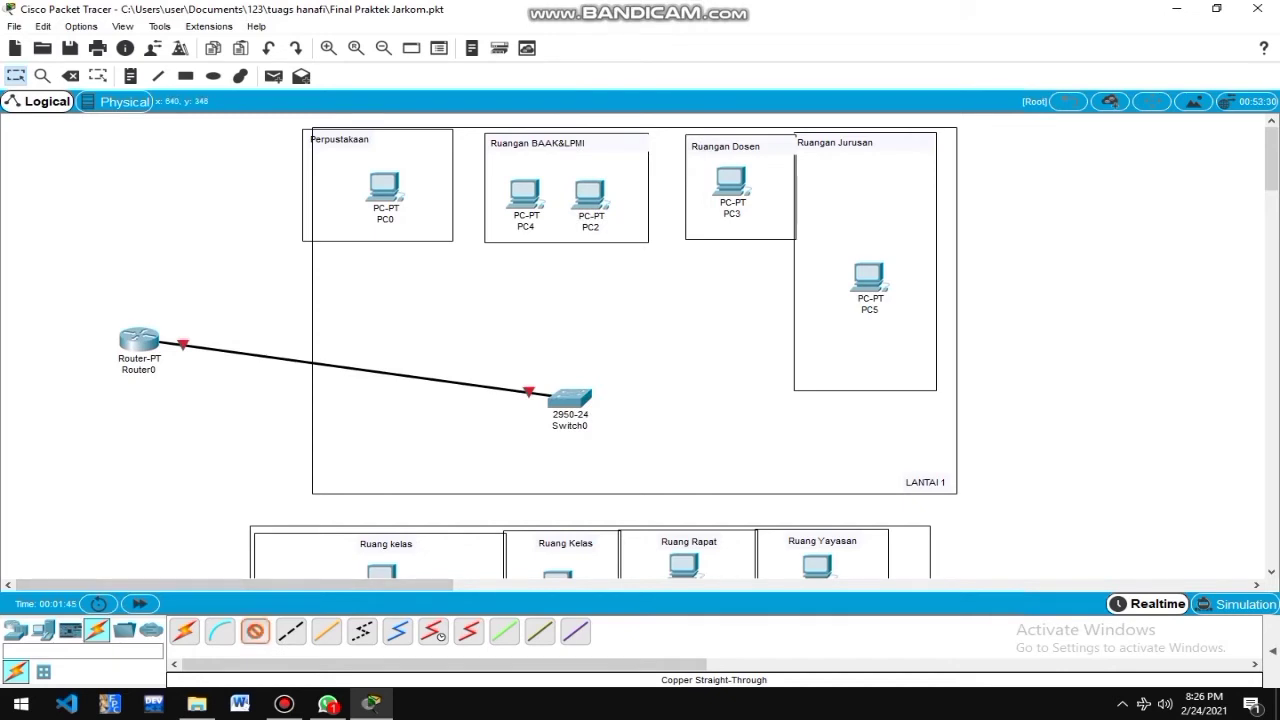
Connect PC0 to Switch0 Fa0/2 and PC4 to Switch0 Fa0/4 via their FastEthernet0 ports.
click(569, 399)
click(633, 29)
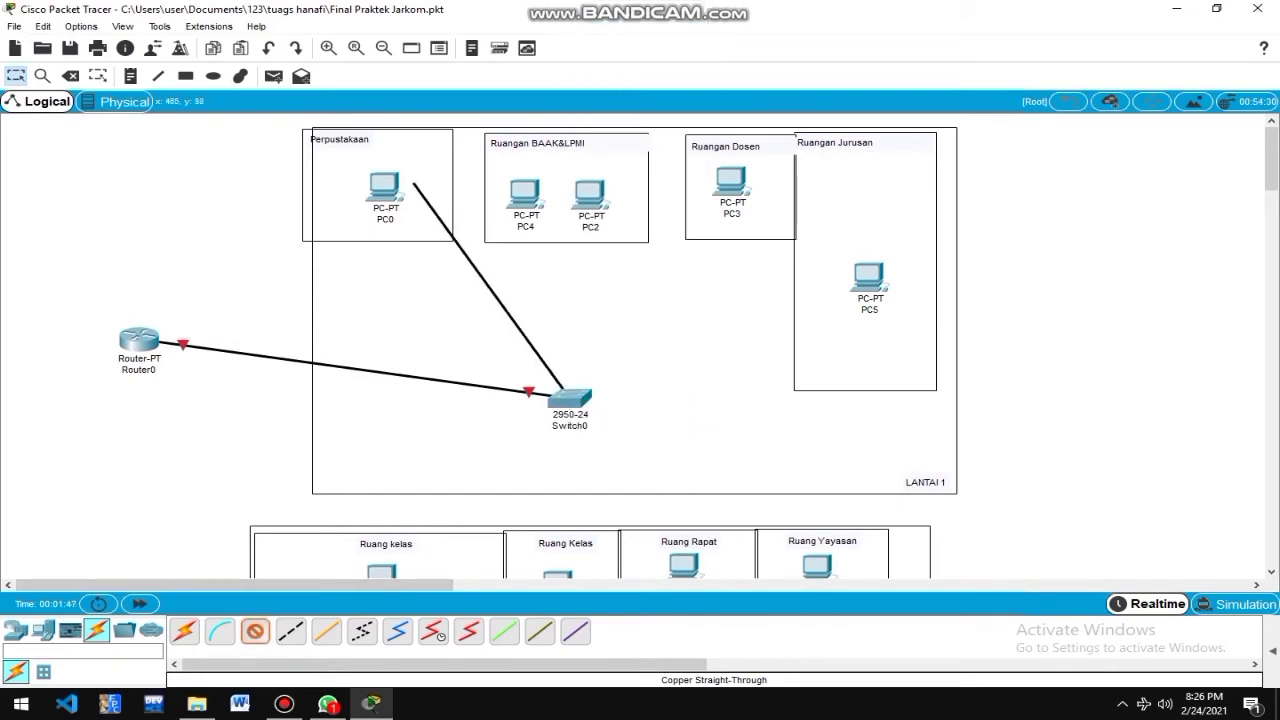
click(384, 192)
click(440, 251)
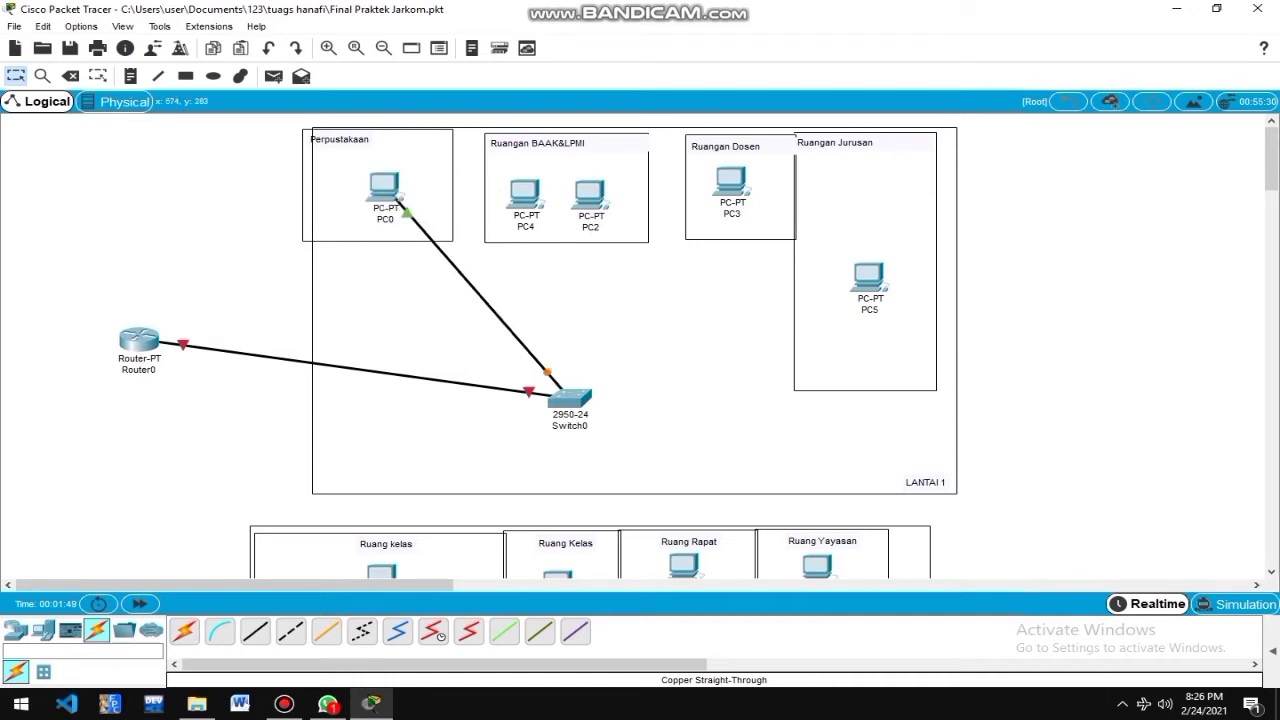
click(254, 631)
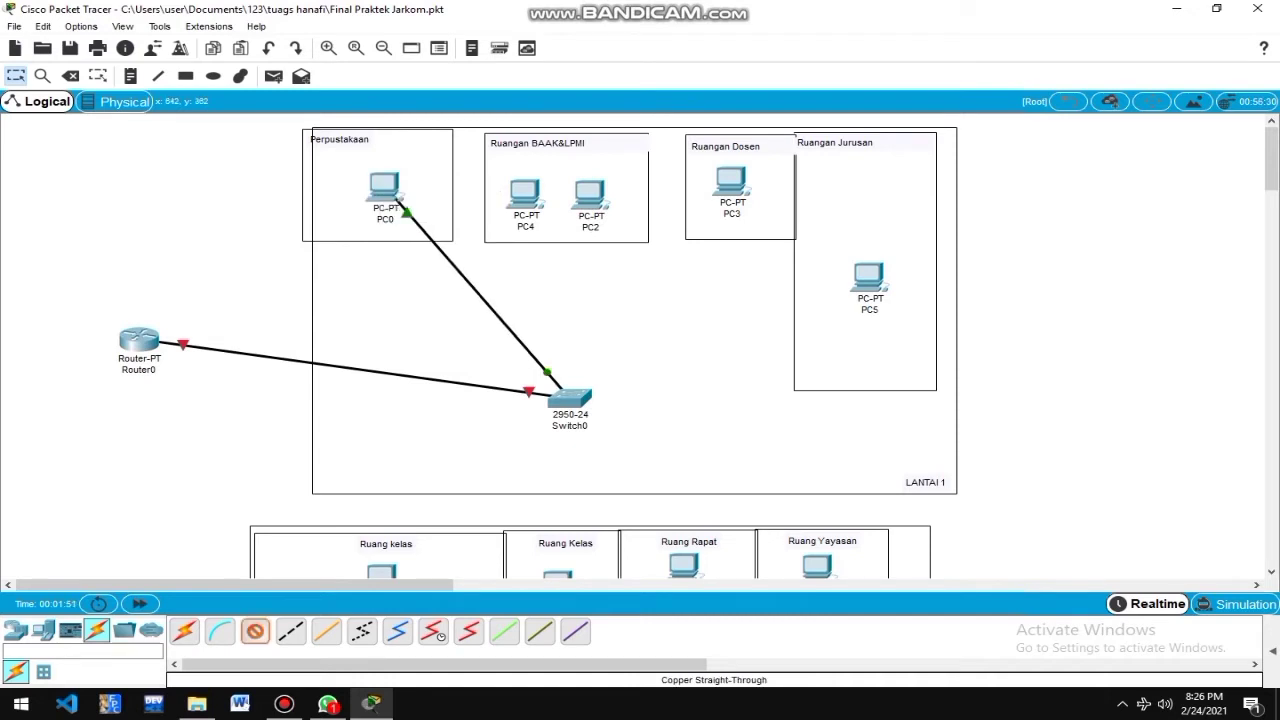
click(569, 399)
click(636, 46)
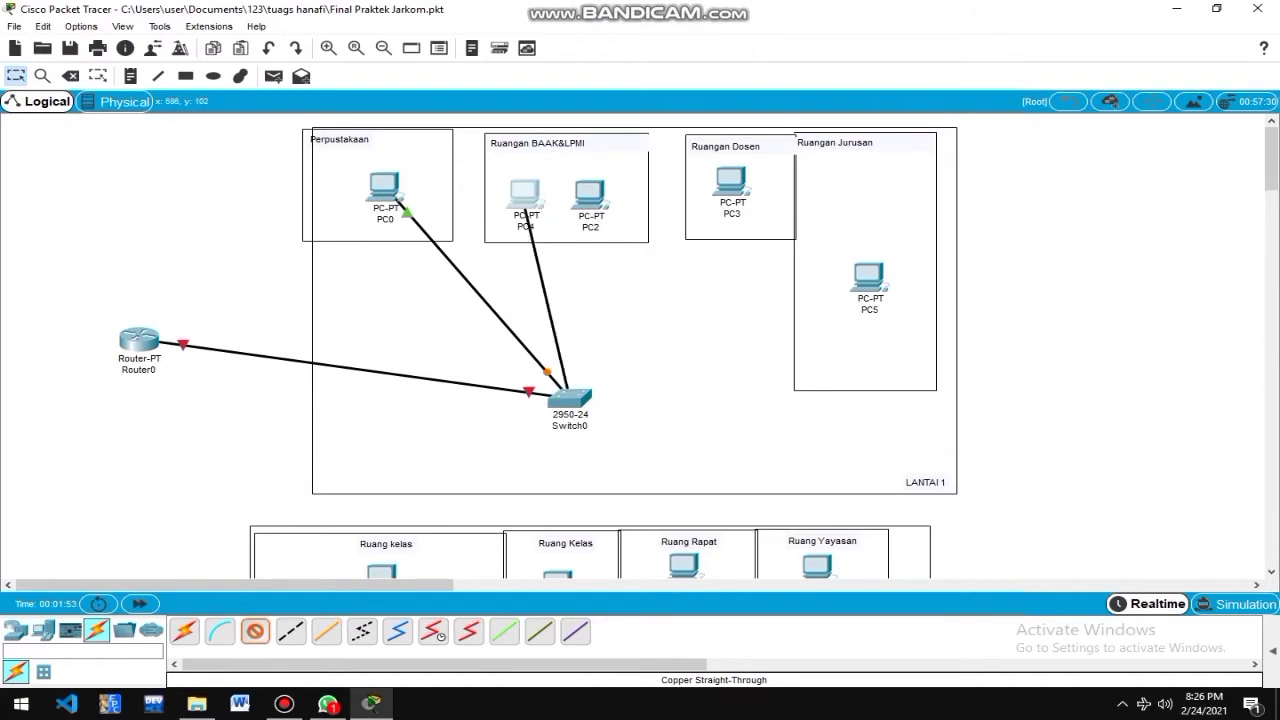
click(525, 195)
click(582, 259)
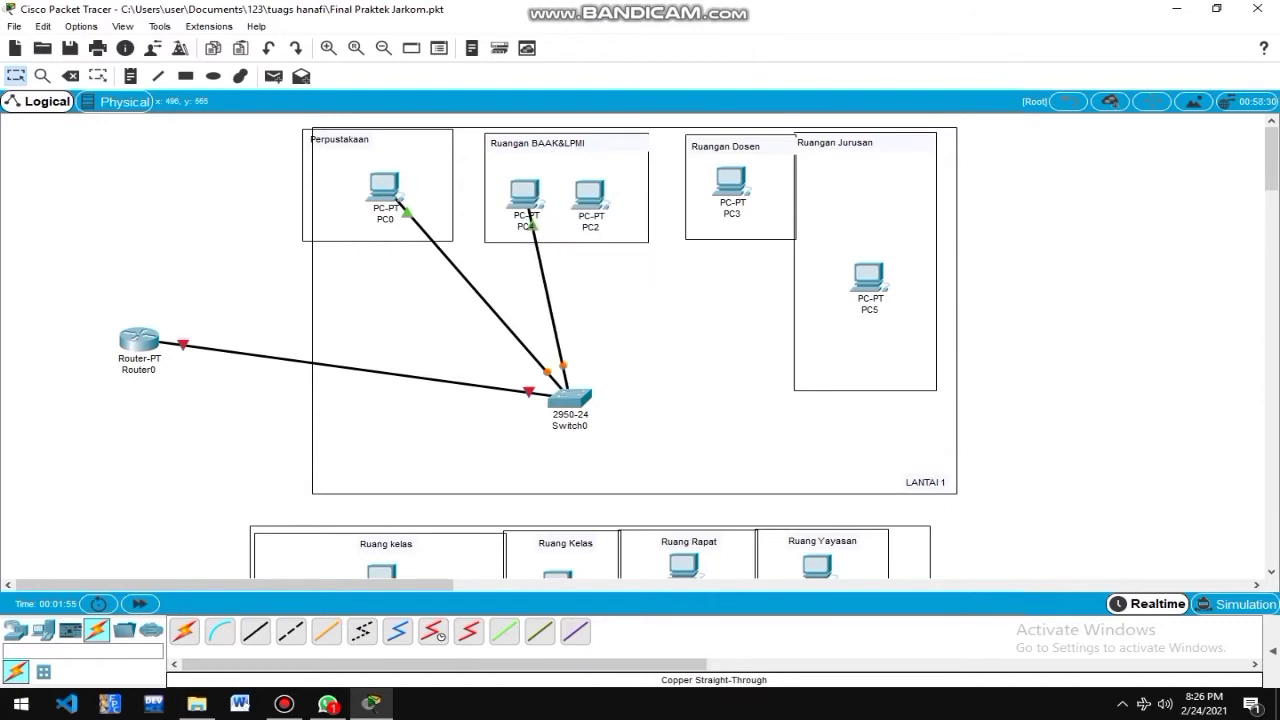
Connect PC2, PC3 and PC5's FastEthernet0 ports to free Switch0 ports.
click(569, 399)
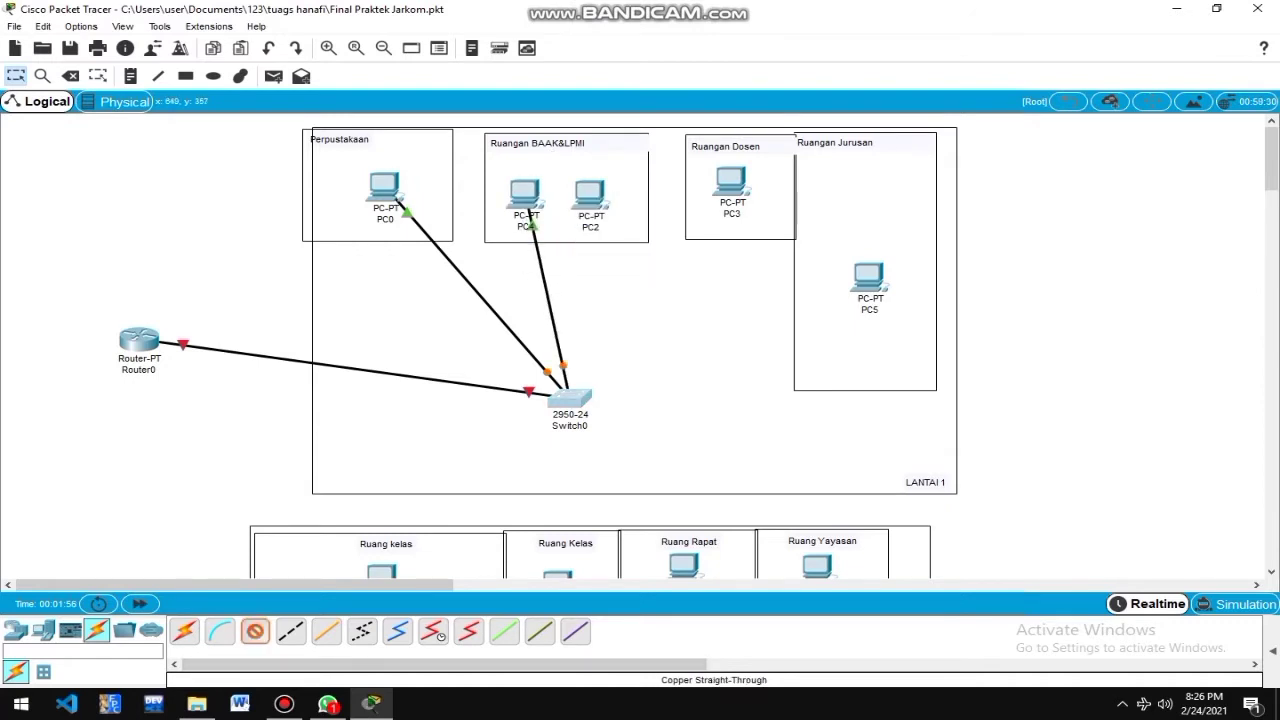
click(648, 33)
click(589, 198)
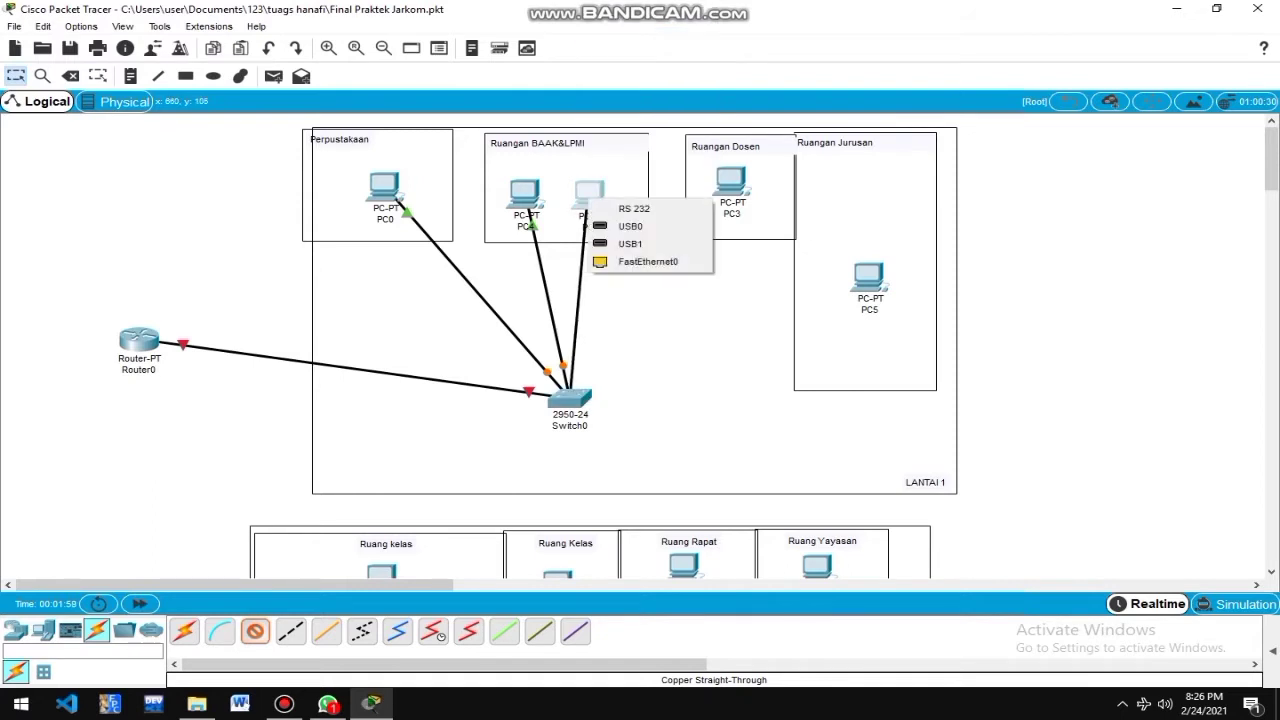
click(645, 261)
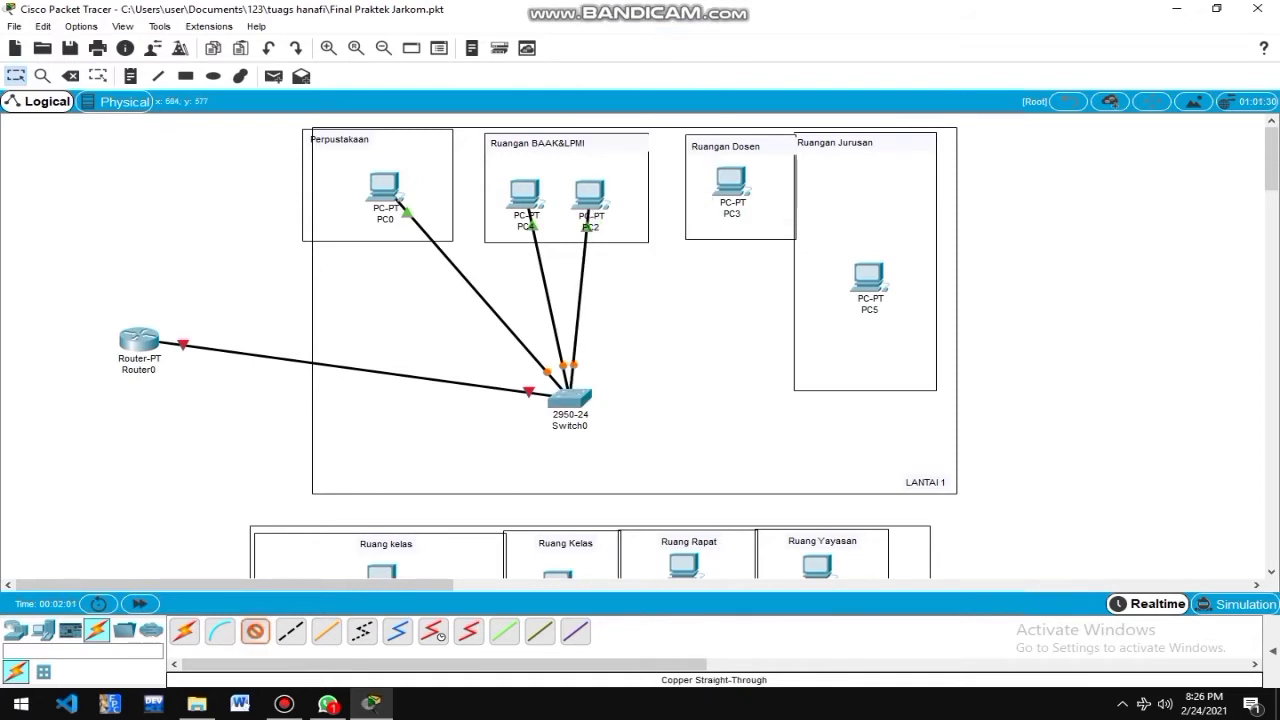
click(569, 399)
click(640, 48)
click(731, 183)
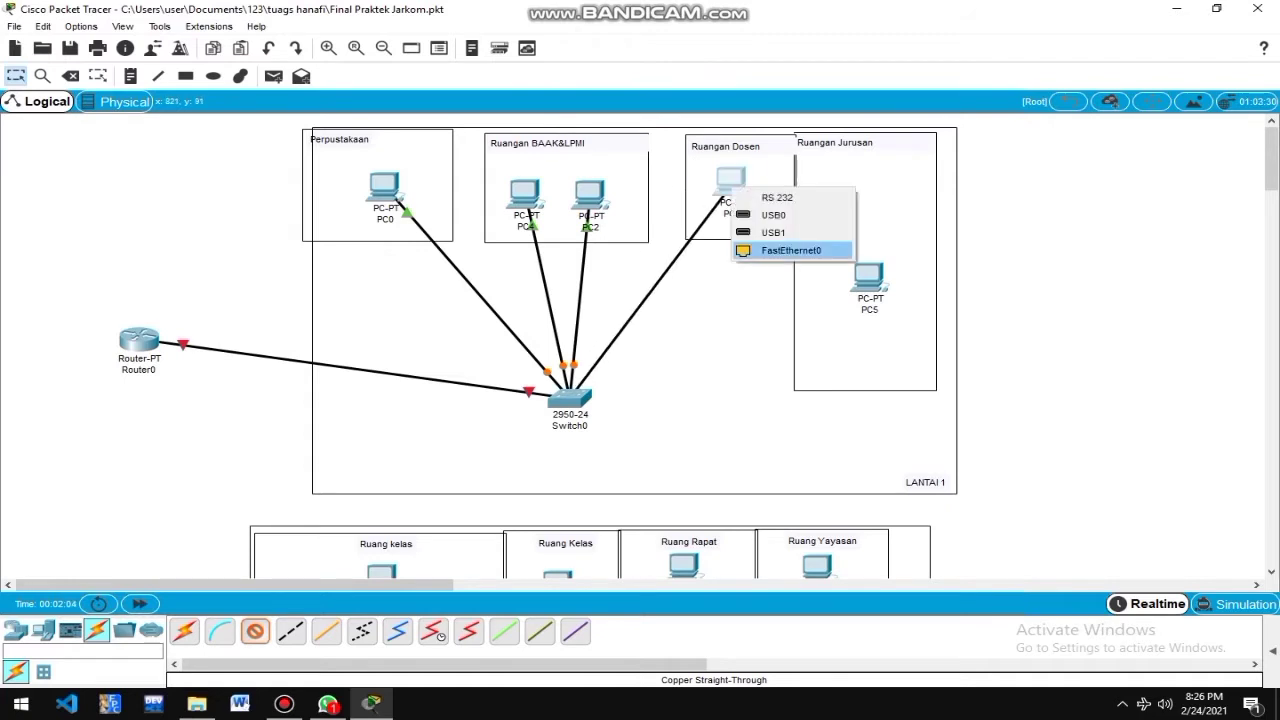
click(765, 251)
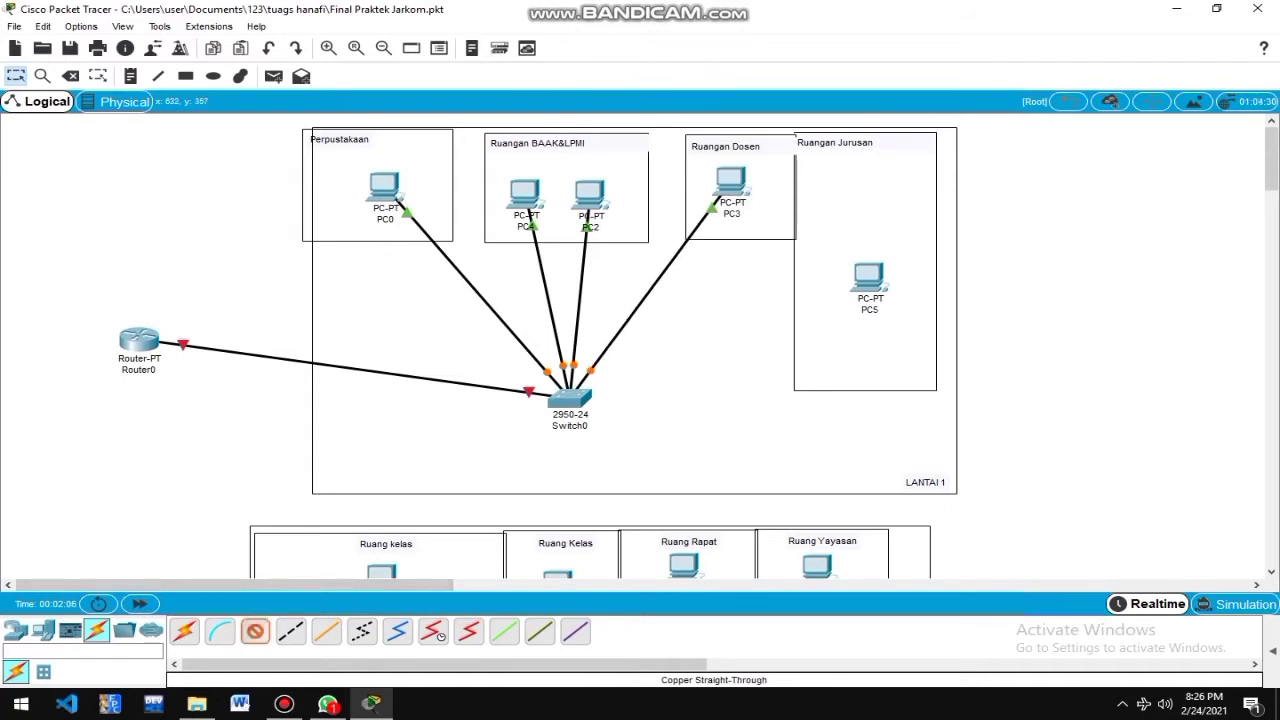
click(569, 398)
click(630, 71)
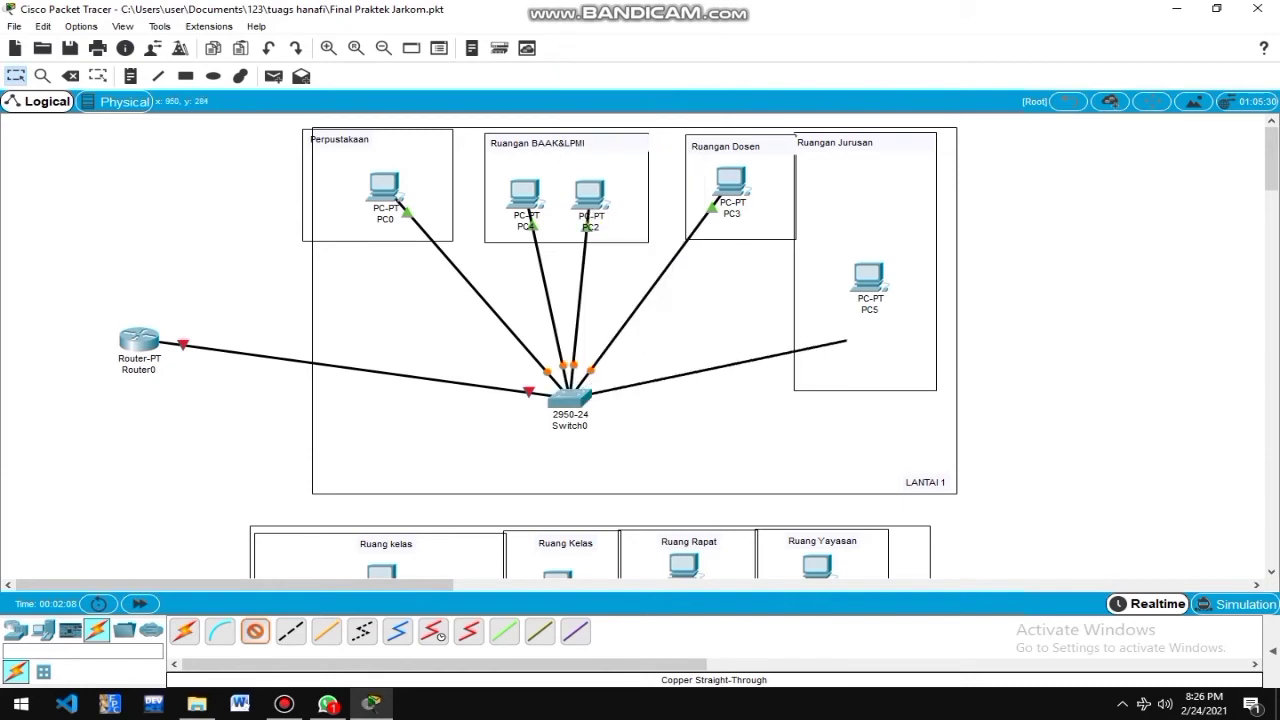
click(868, 278)
click(935, 343)
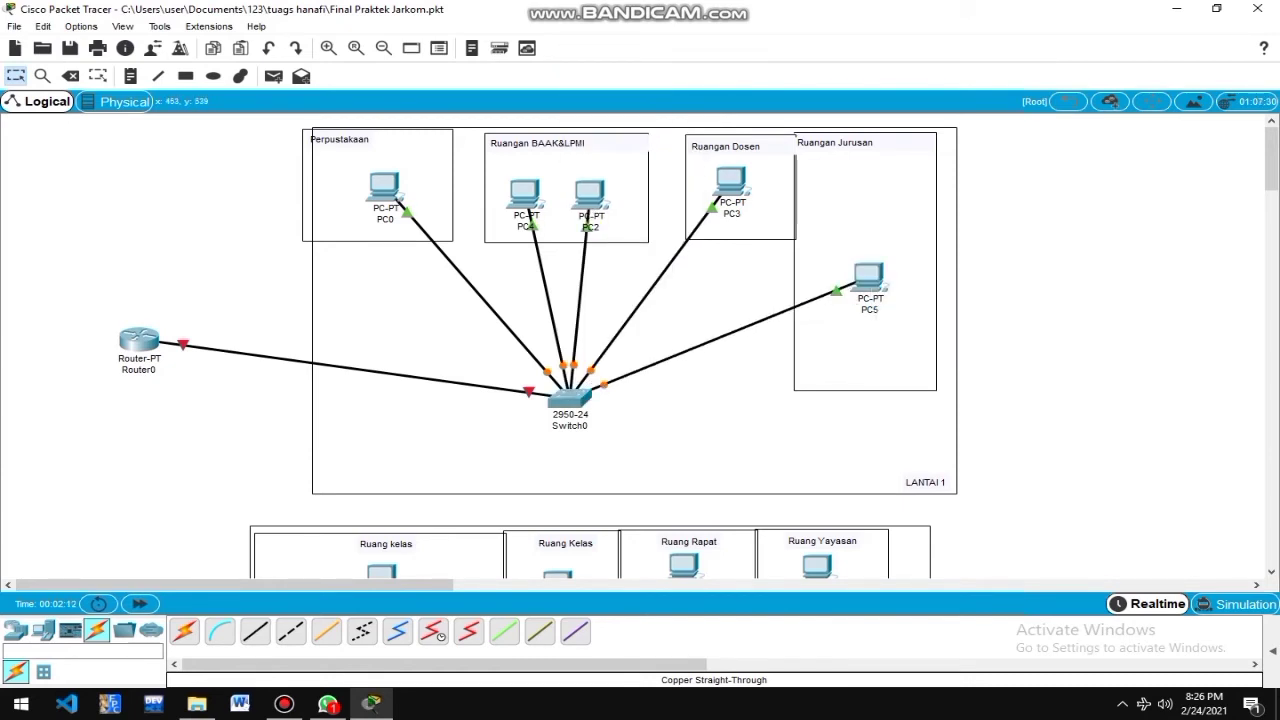
Place Access Point0 in LANTAI 1 and move Switch0 left with its links.
click(15, 630)
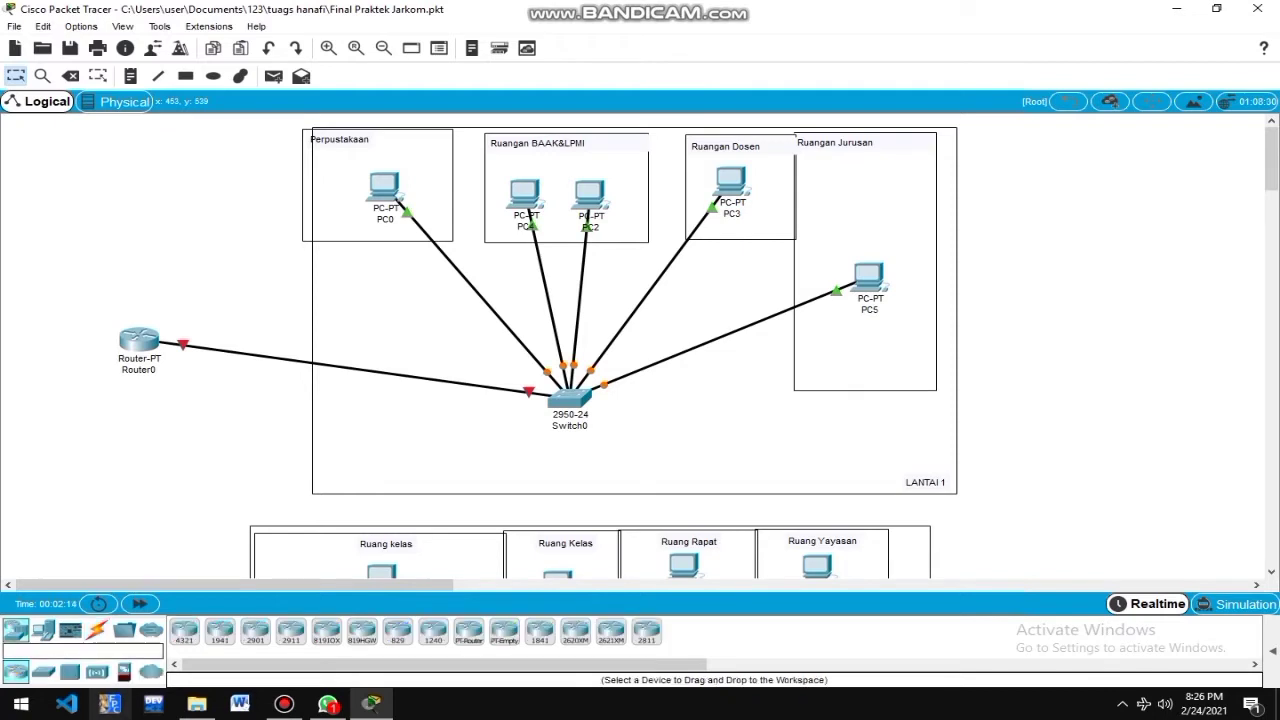
click(97, 671)
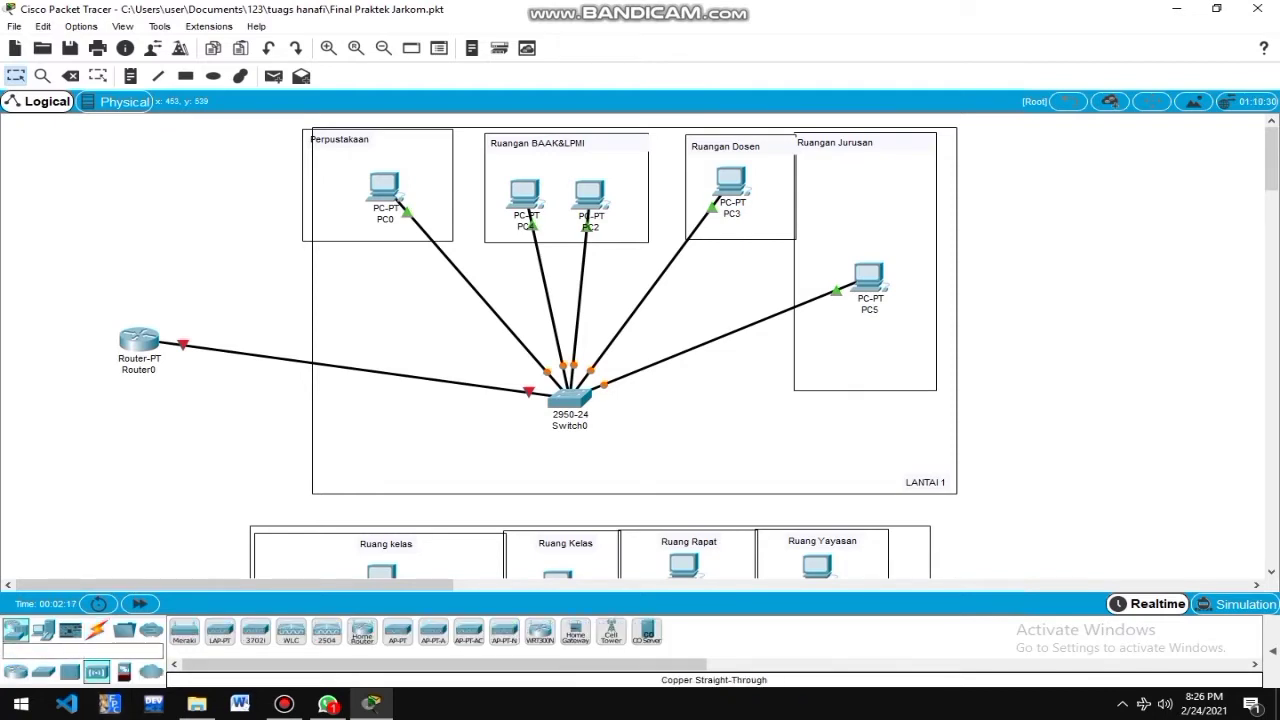
click(647, 466)
drag(570, 398, 441, 350)
drag(647, 466, 538, 433)
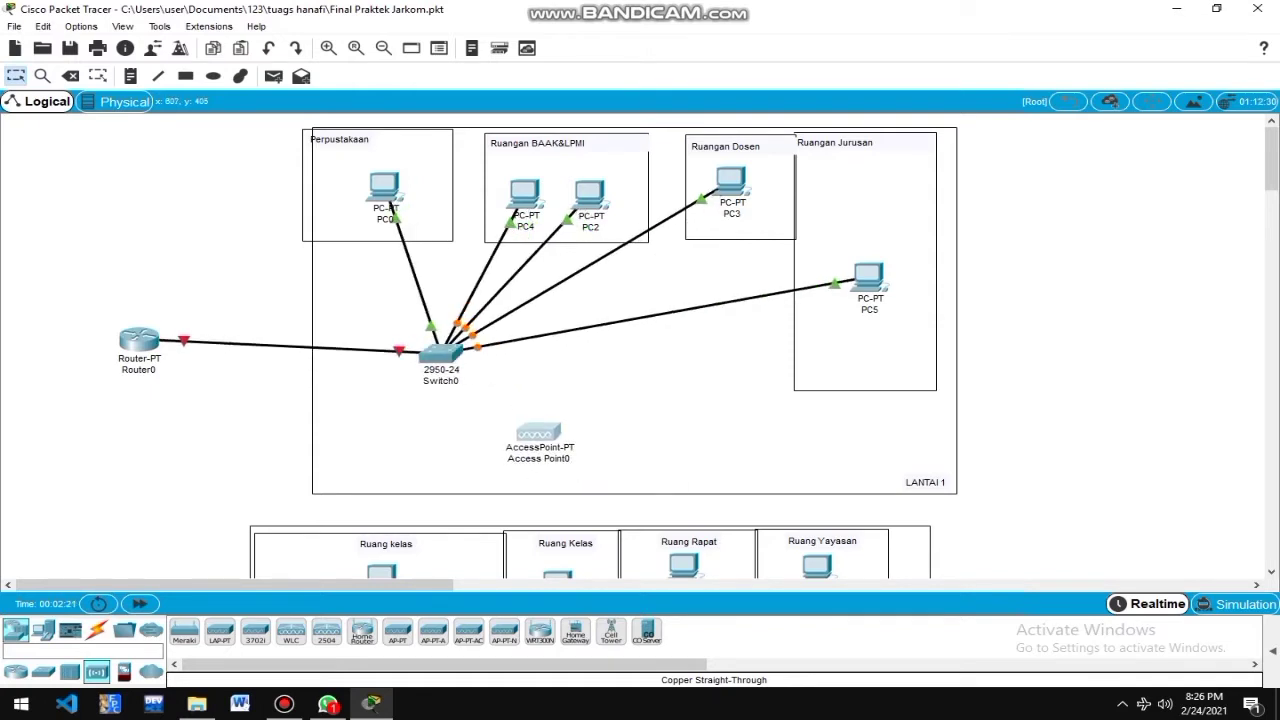
Add Laptop0 and Laptop1 to LANTAI 1 and nudge Access Point0 slightly left.
click(42, 631)
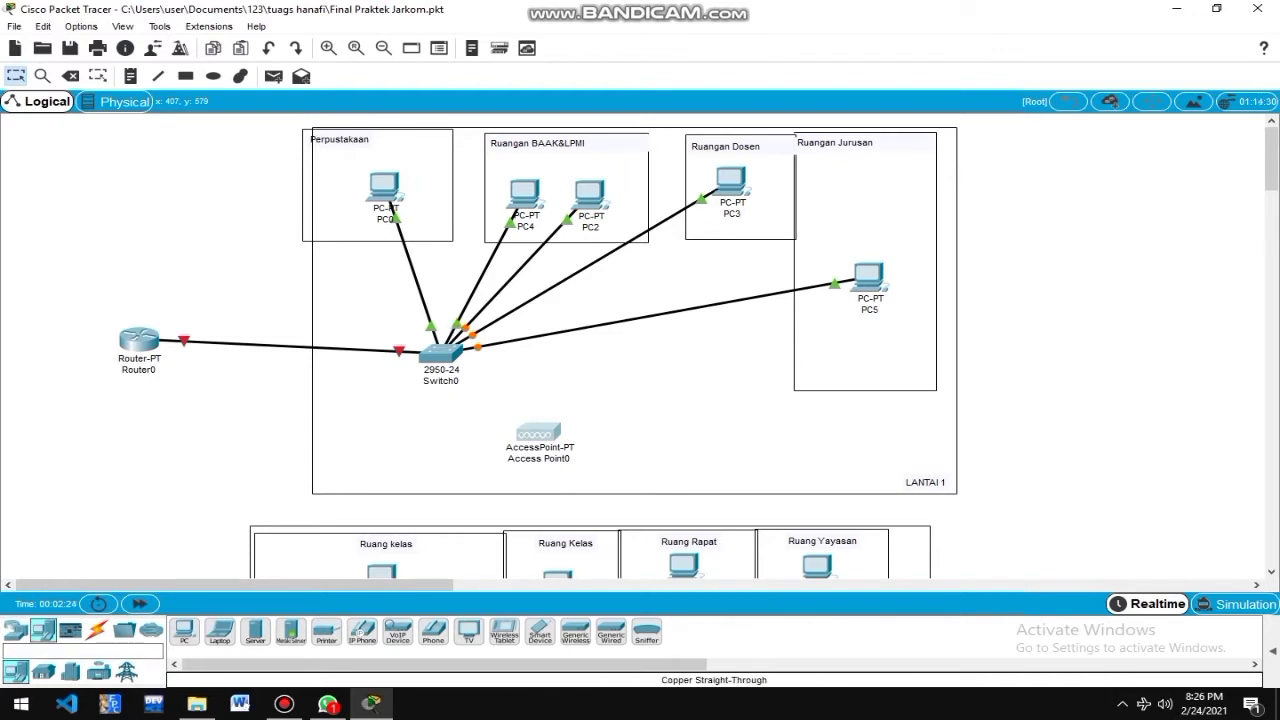
drag(220, 631, 740, 378)
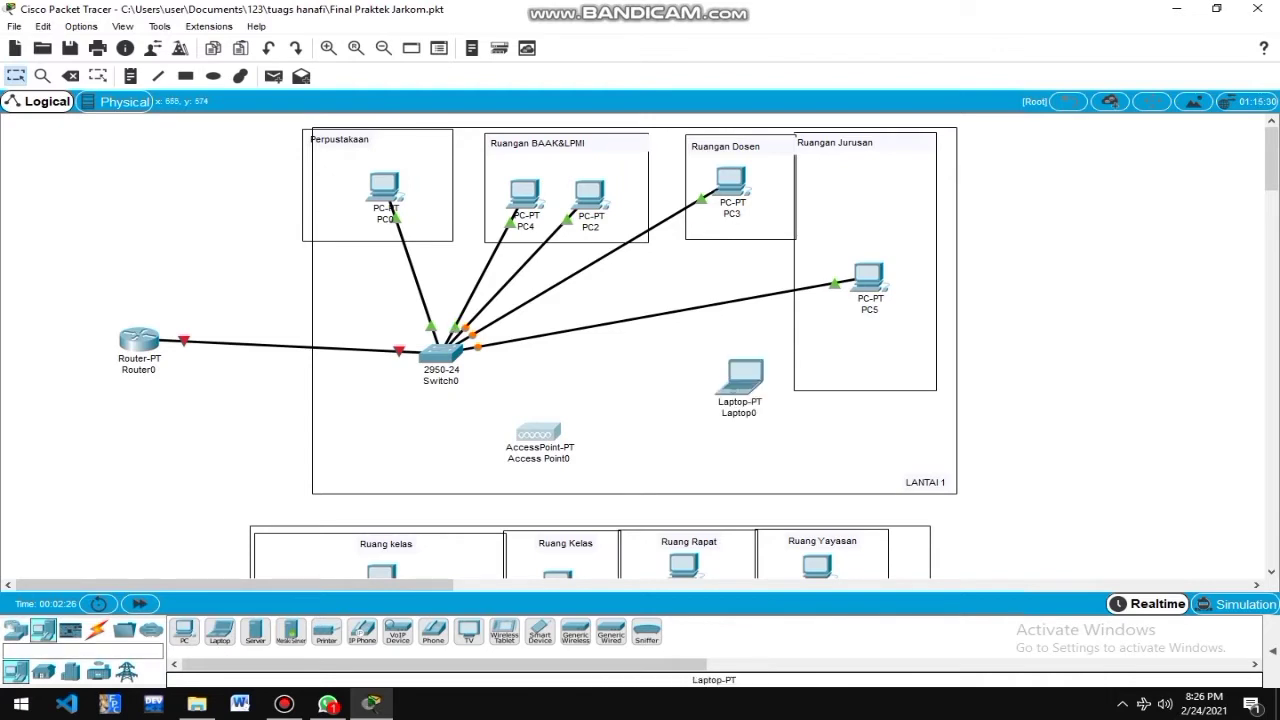
drag(220, 631, 706, 460)
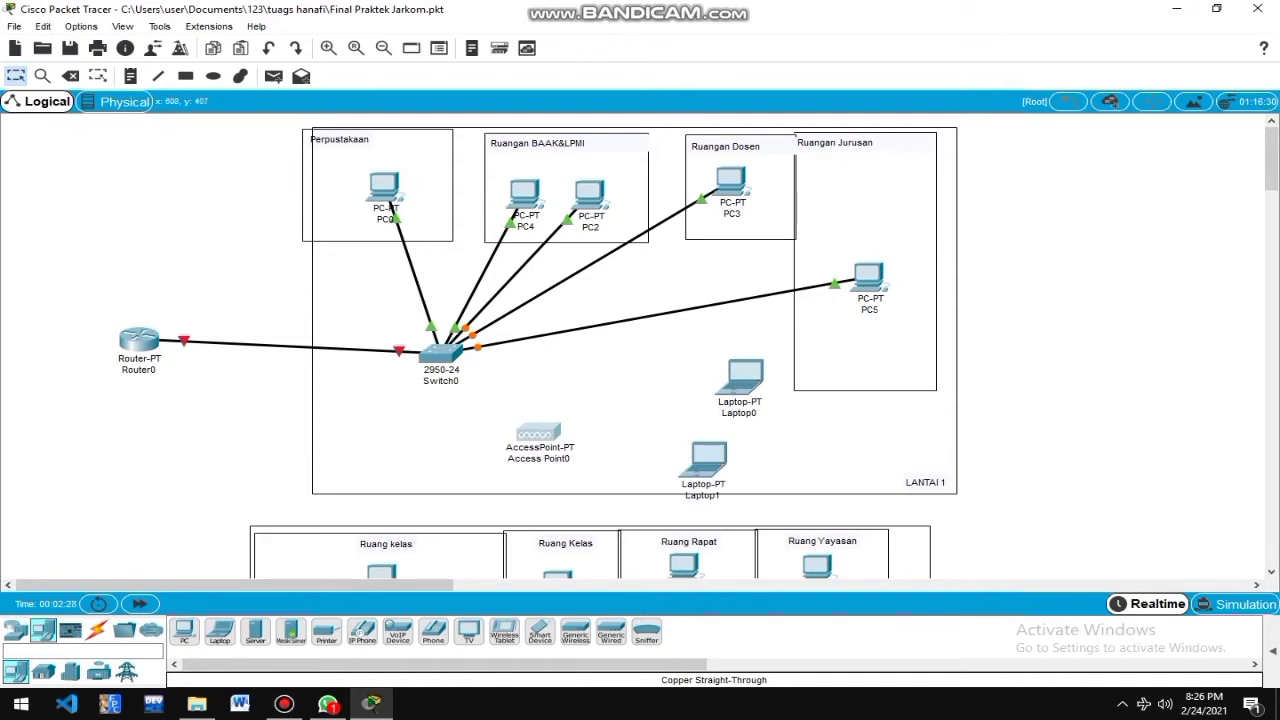
drag(538, 432, 520, 438)
Cable a Switch0 port to Access Point0's Port 0 with copper straight-through.
click(96, 631)
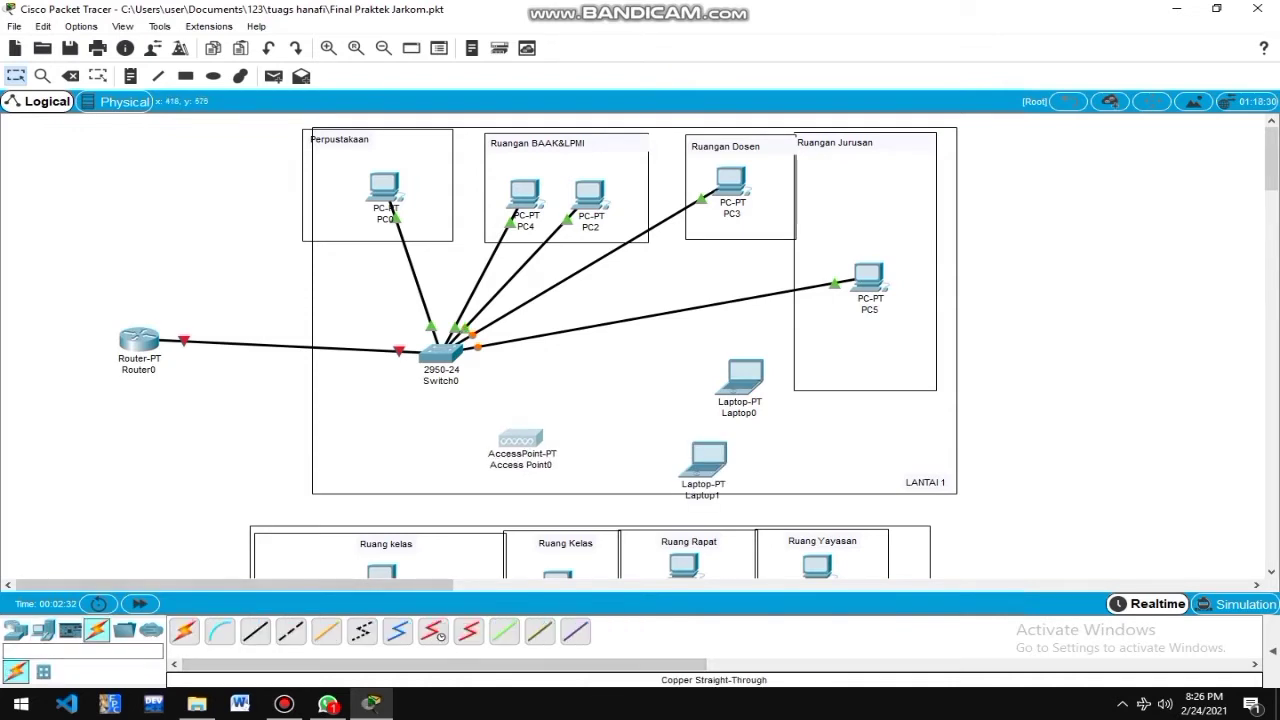
click(255, 631)
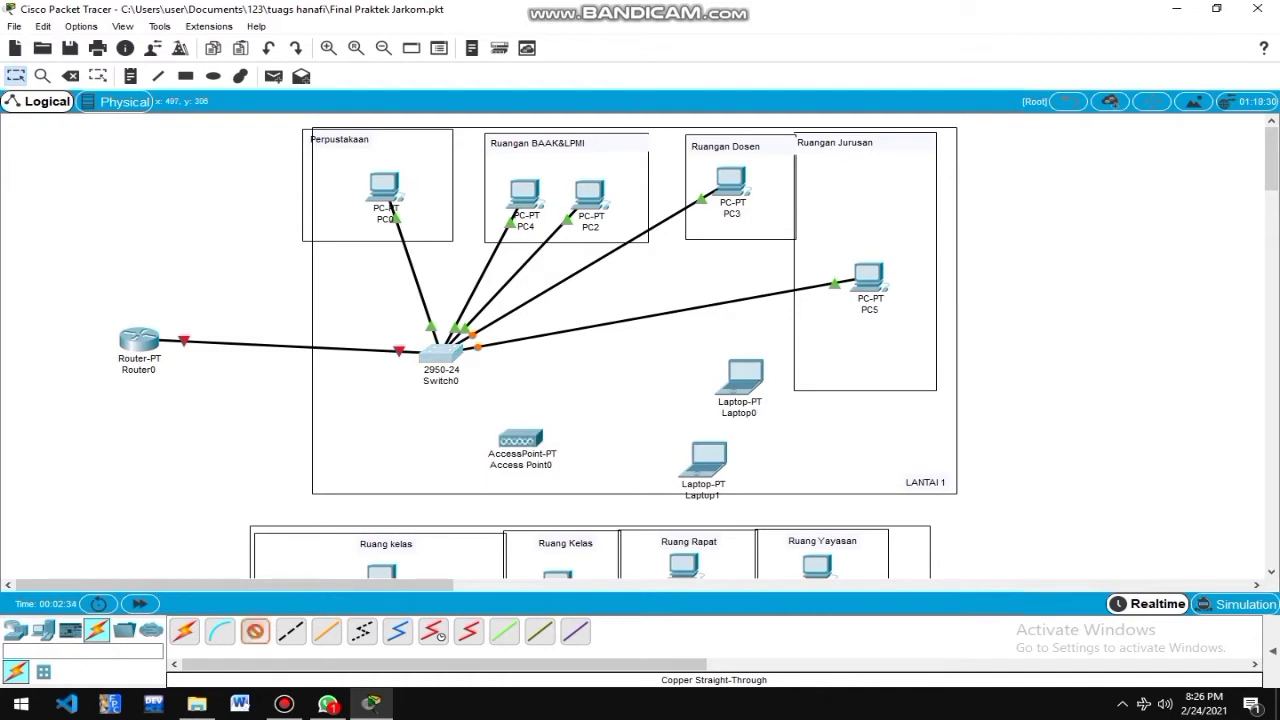
click(444, 355)
click(490, 385)
click(524, 449)
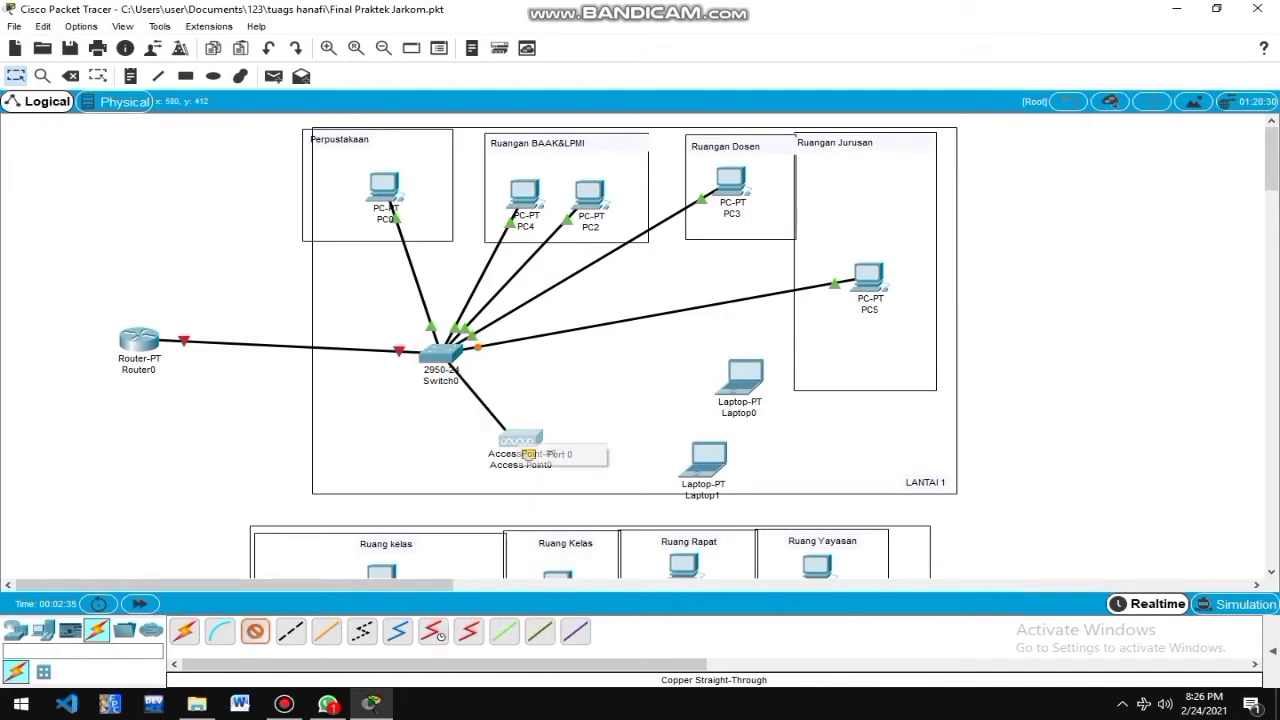
click(528, 454)
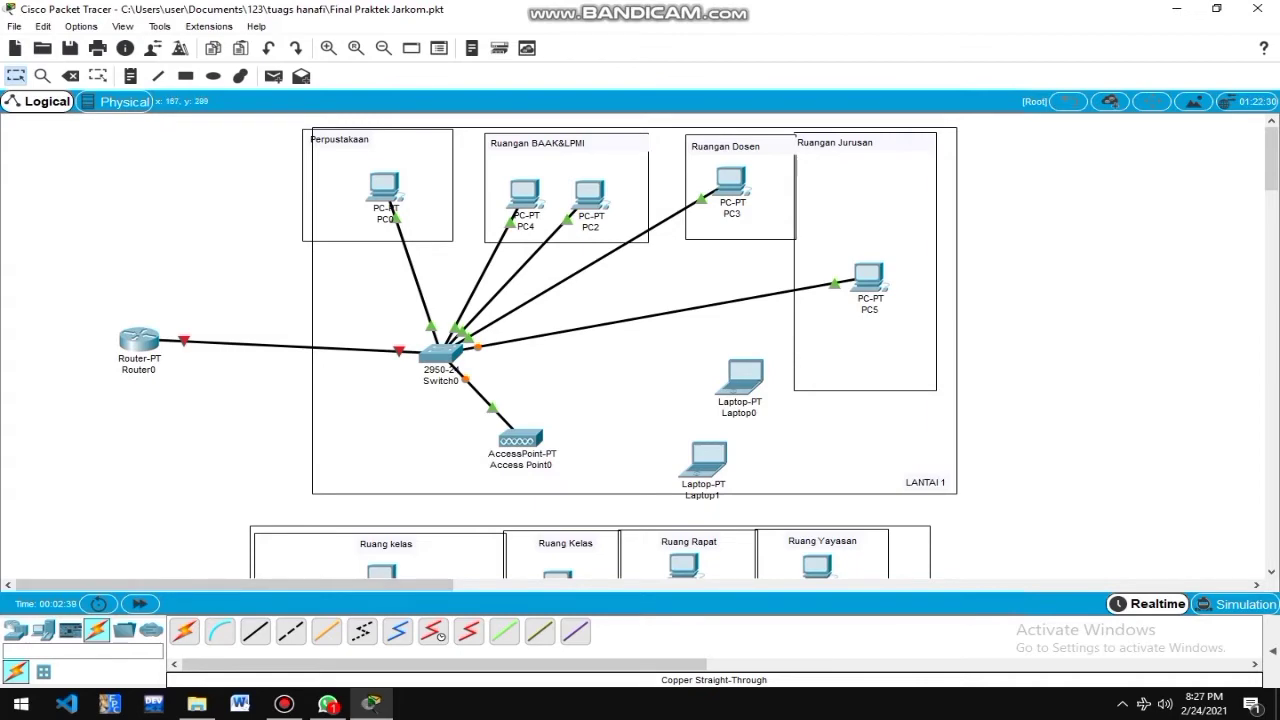
click(139, 339)
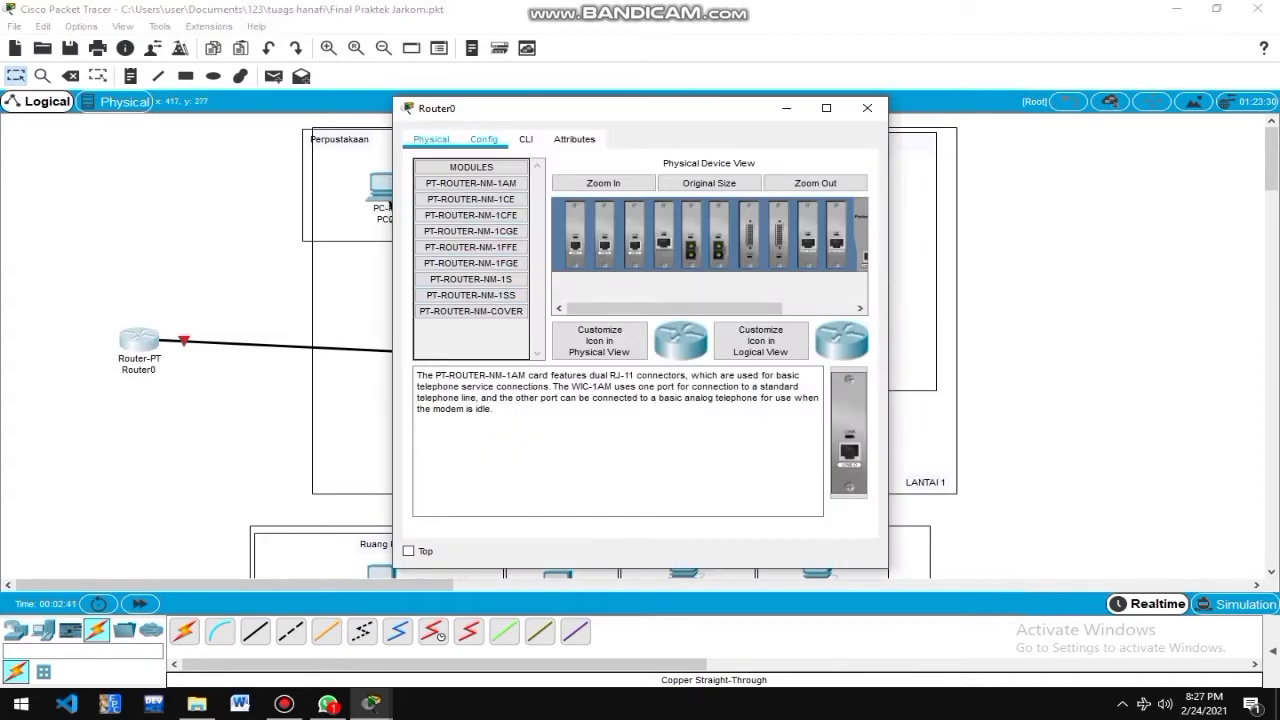
Enter 192.168.10.1 on Router0 FastEthernet1/0, accept the auto-filled 255.255.255.0 mask, and close the window.
click(483, 139)
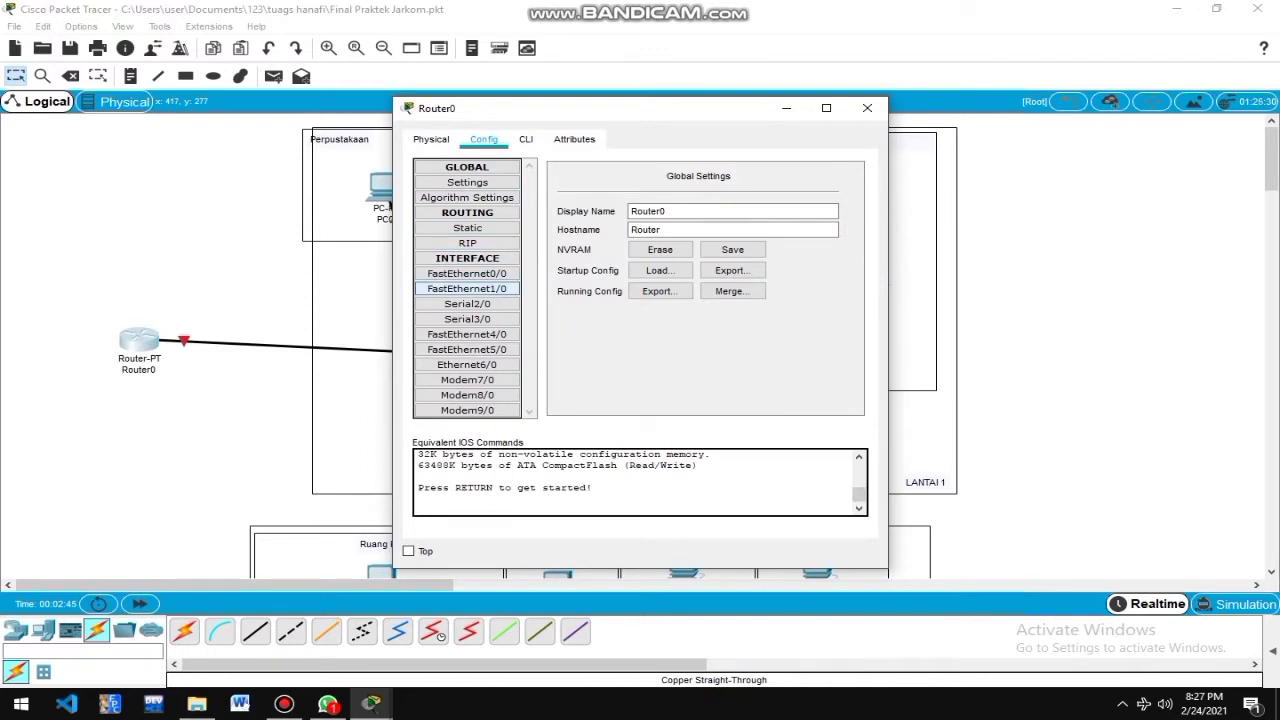
click(467, 288)
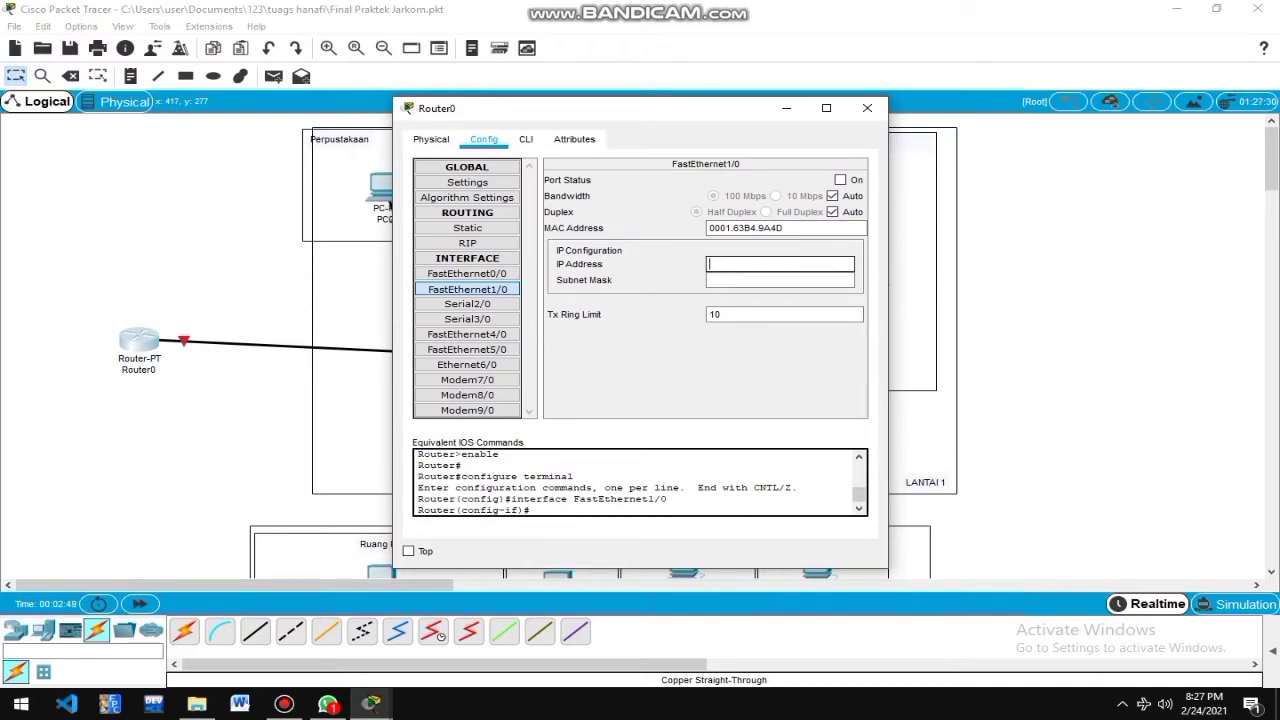
text(192)
text(.168.10.1)
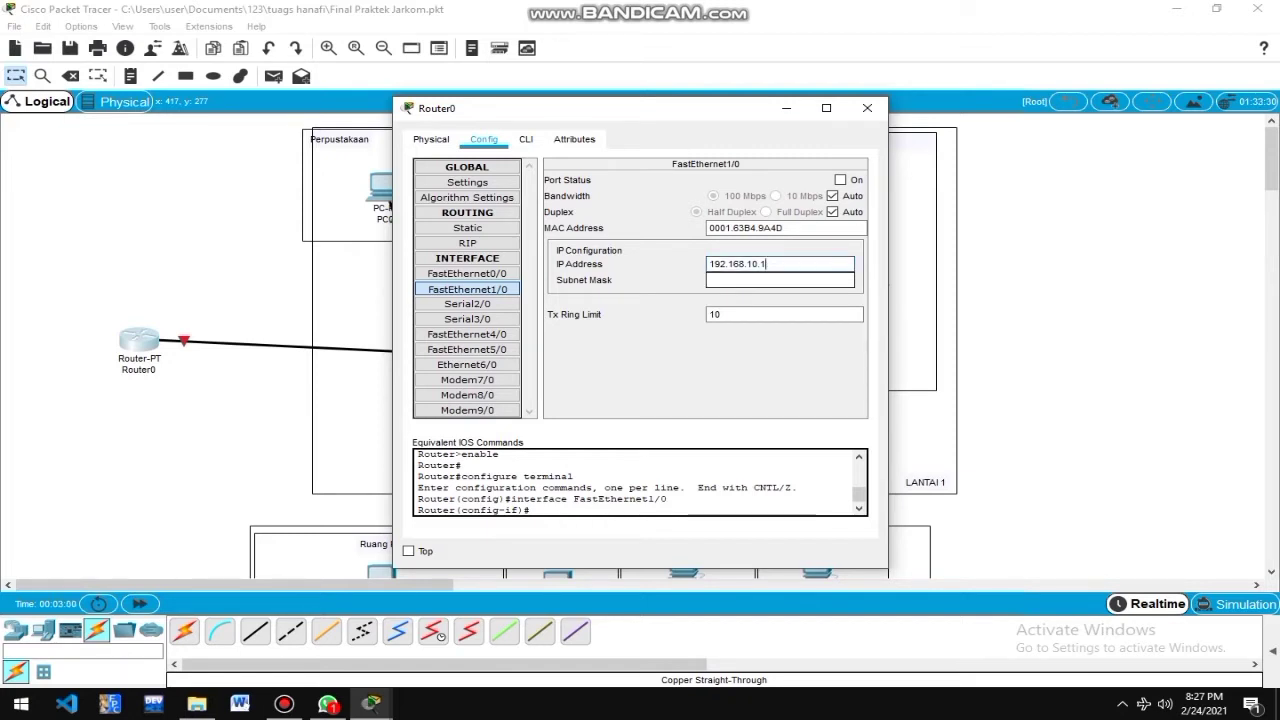
click(758, 280)
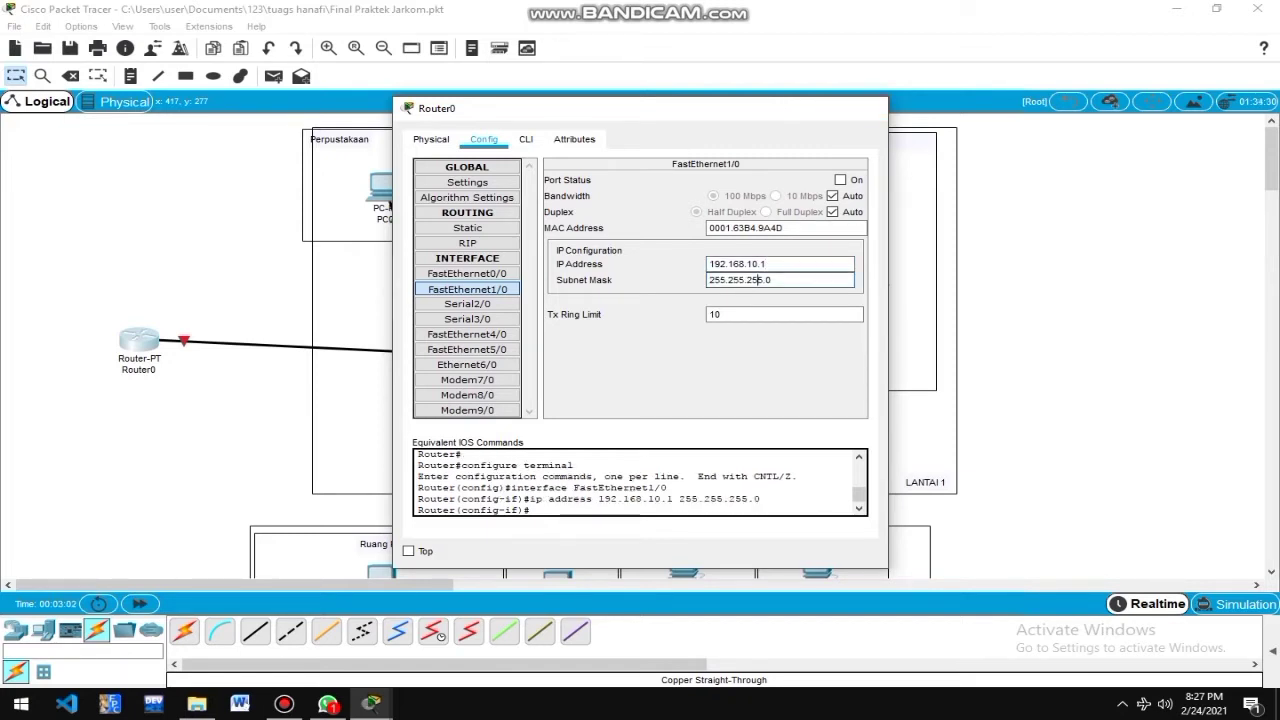
click(867, 108)
click(440, 352)
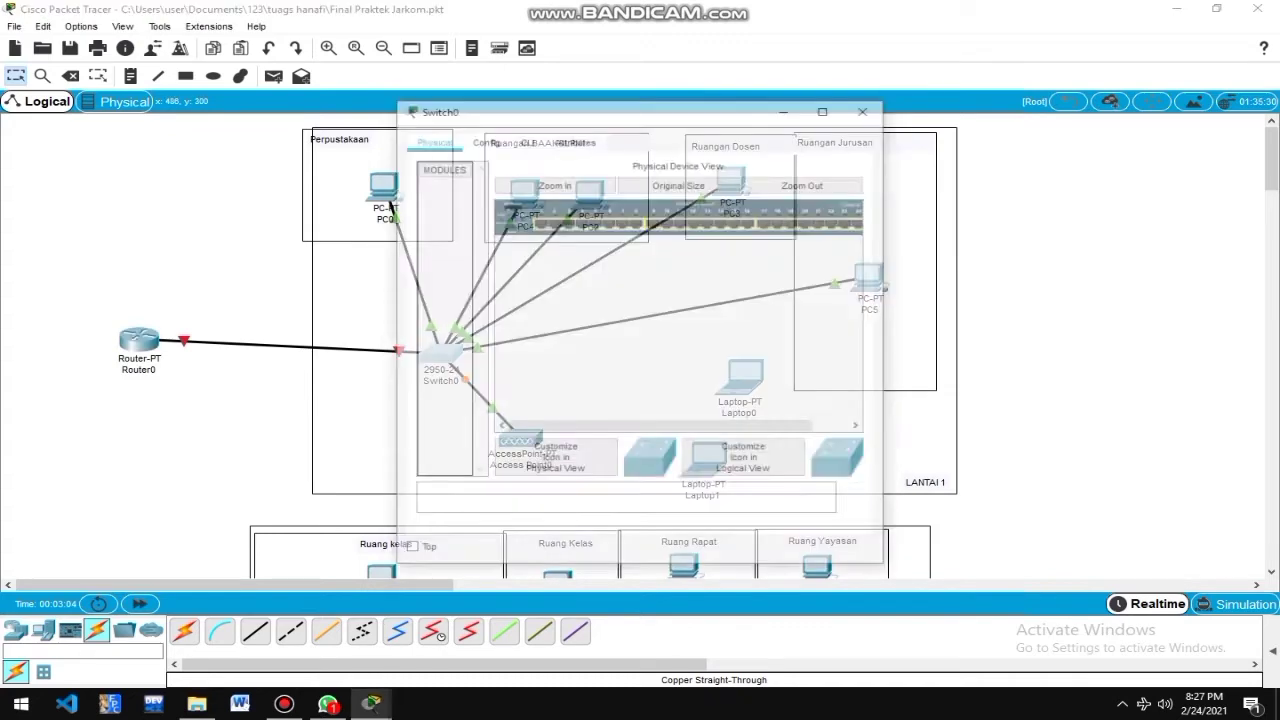
click(483, 139)
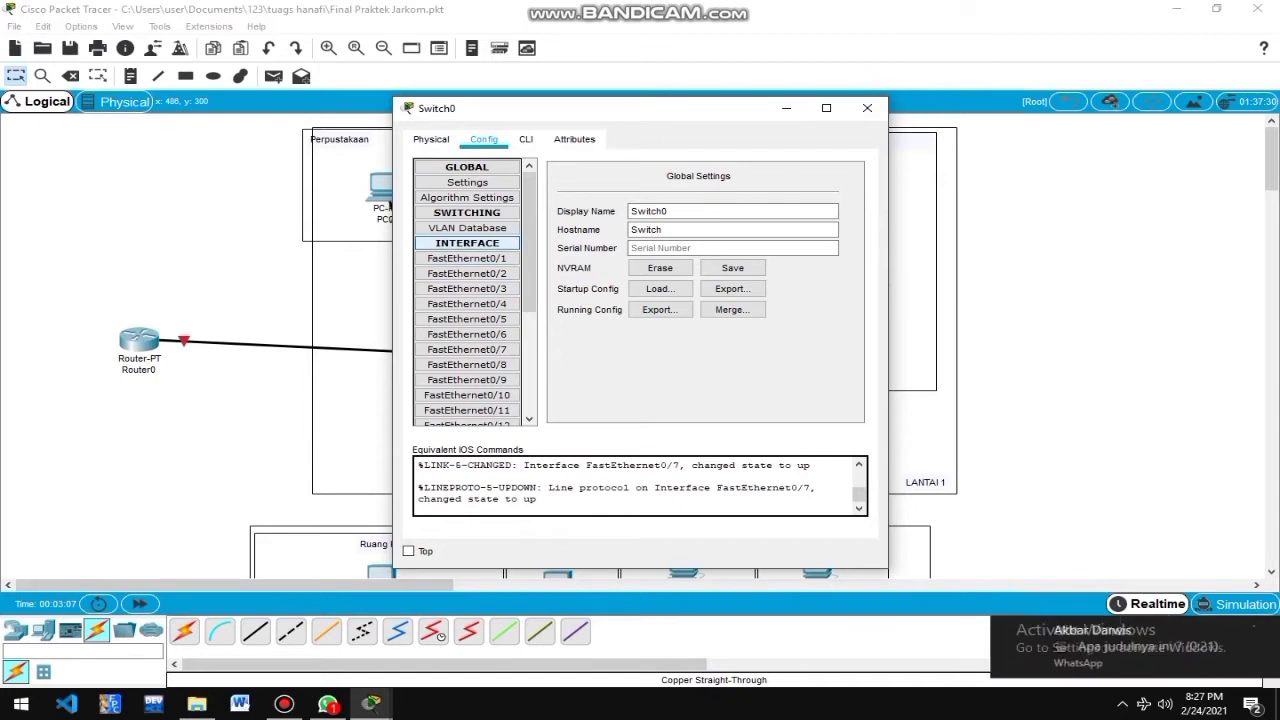
click(467, 258)
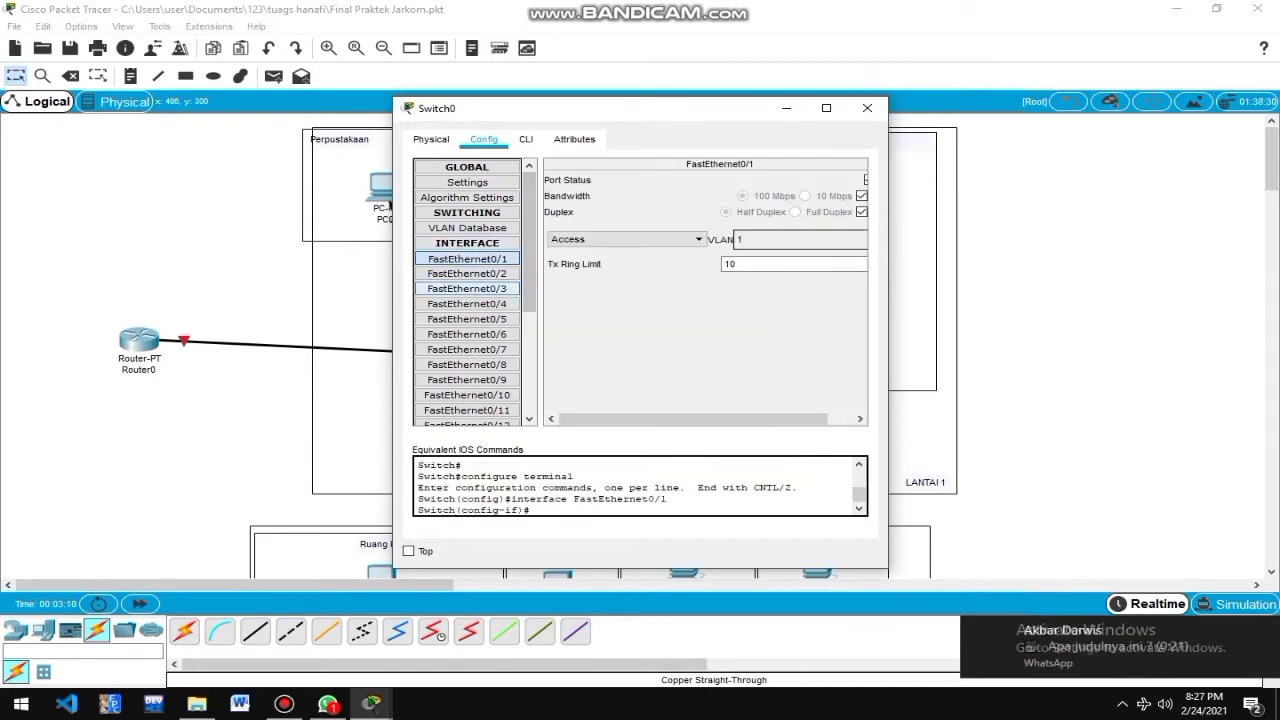
click(467, 273)
click(467, 288)
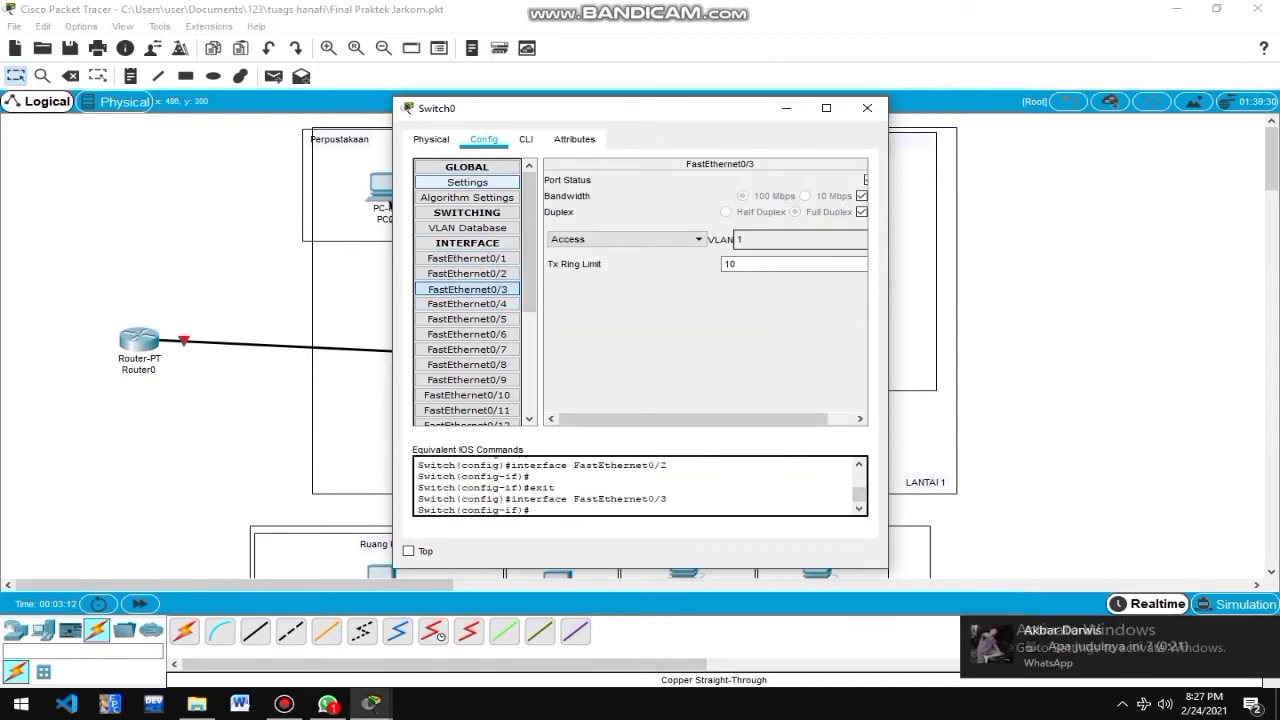
click(467, 182)
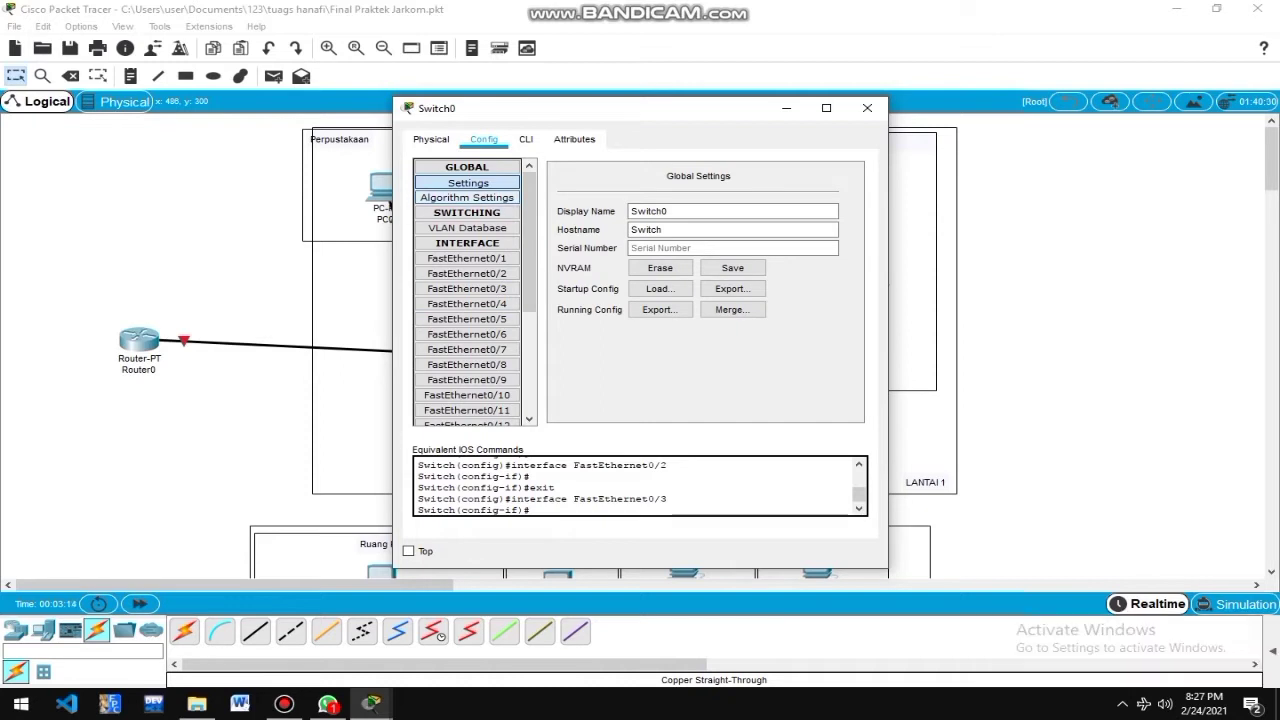
click(467, 197)
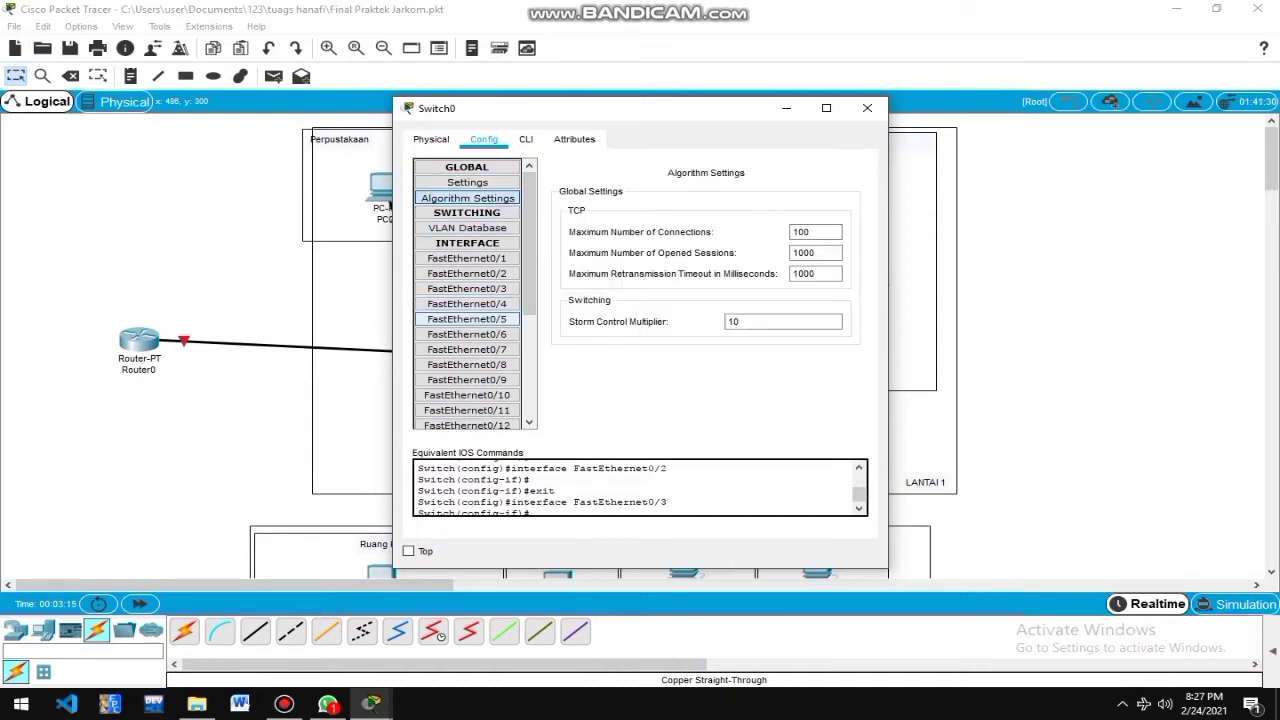
click(526, 139)
click(574, 139)
click(484, 139)
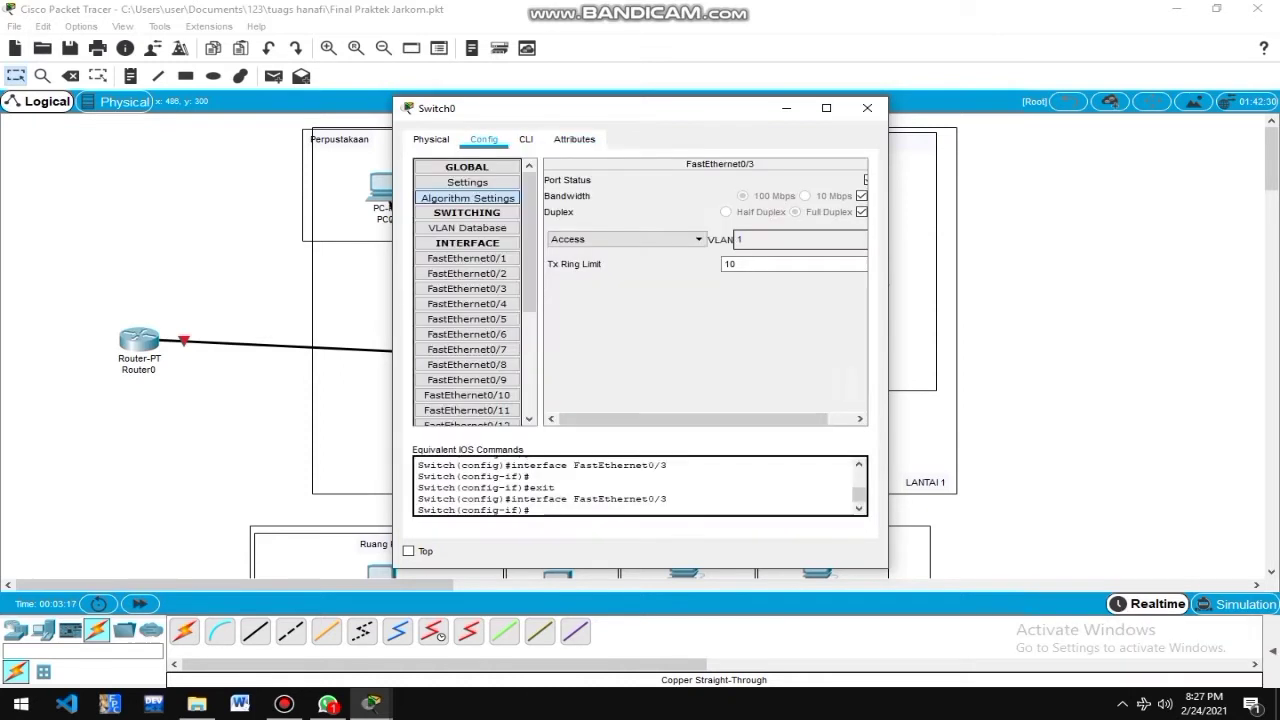
click(431, 139)
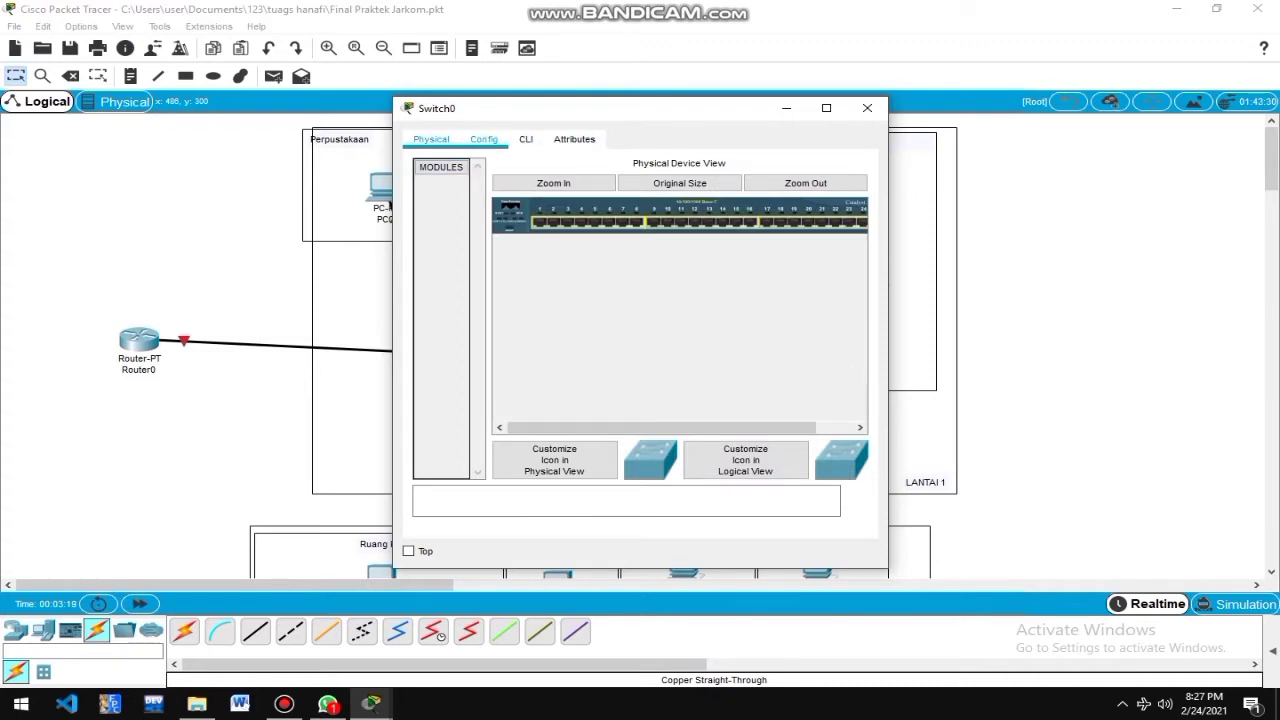
click(484, 139)
mouse_move(529, 240)
mouse_down()
mouse_move(529, 343)
mouse_move(529, 240)
mouse_up()
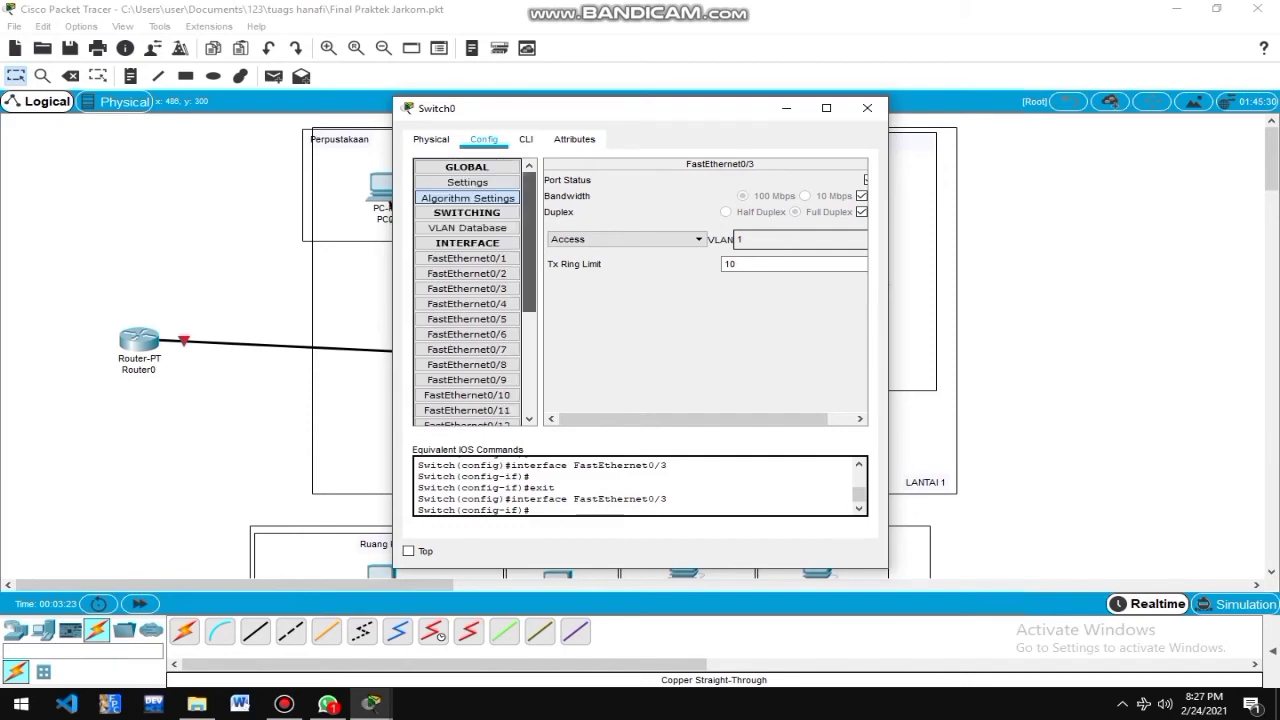
click(867, 108)
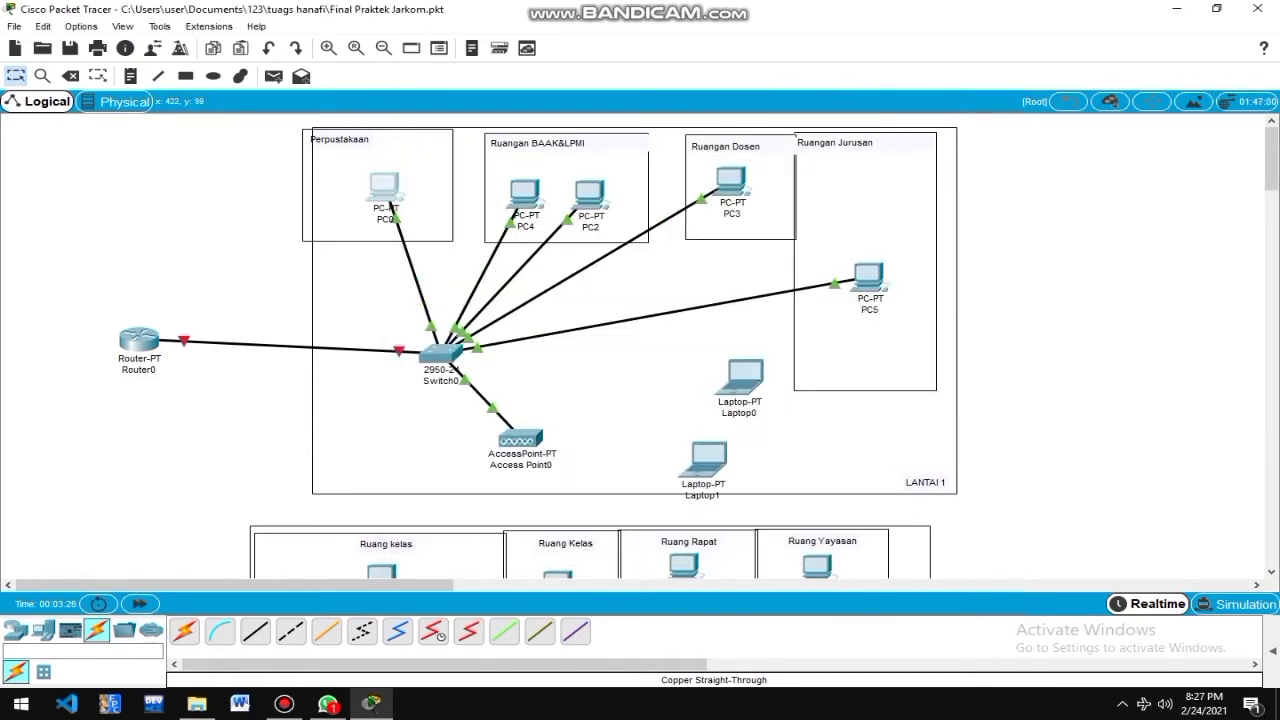
Give PC0 static IP 192.168.10.2, mask 255.255.255.0 and gateway 192.168.10.1, then close its window.
click(388, 203)
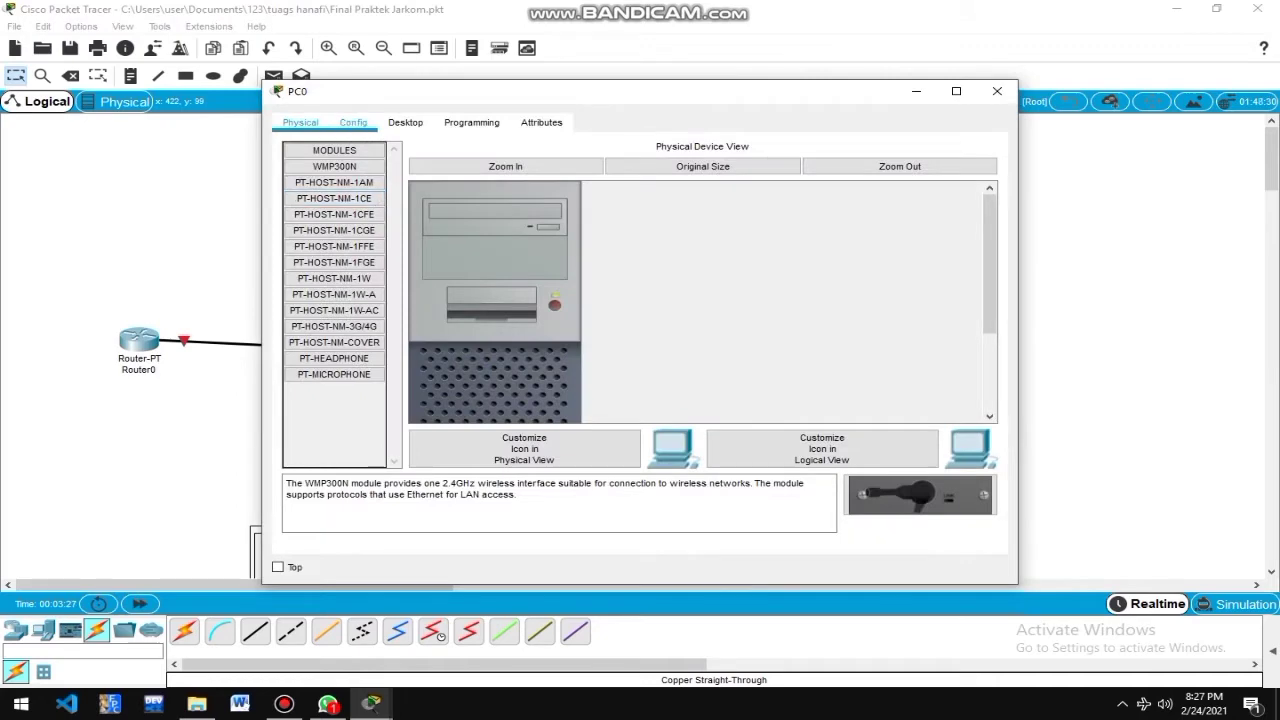
click(353, 122)
click(405, 122)
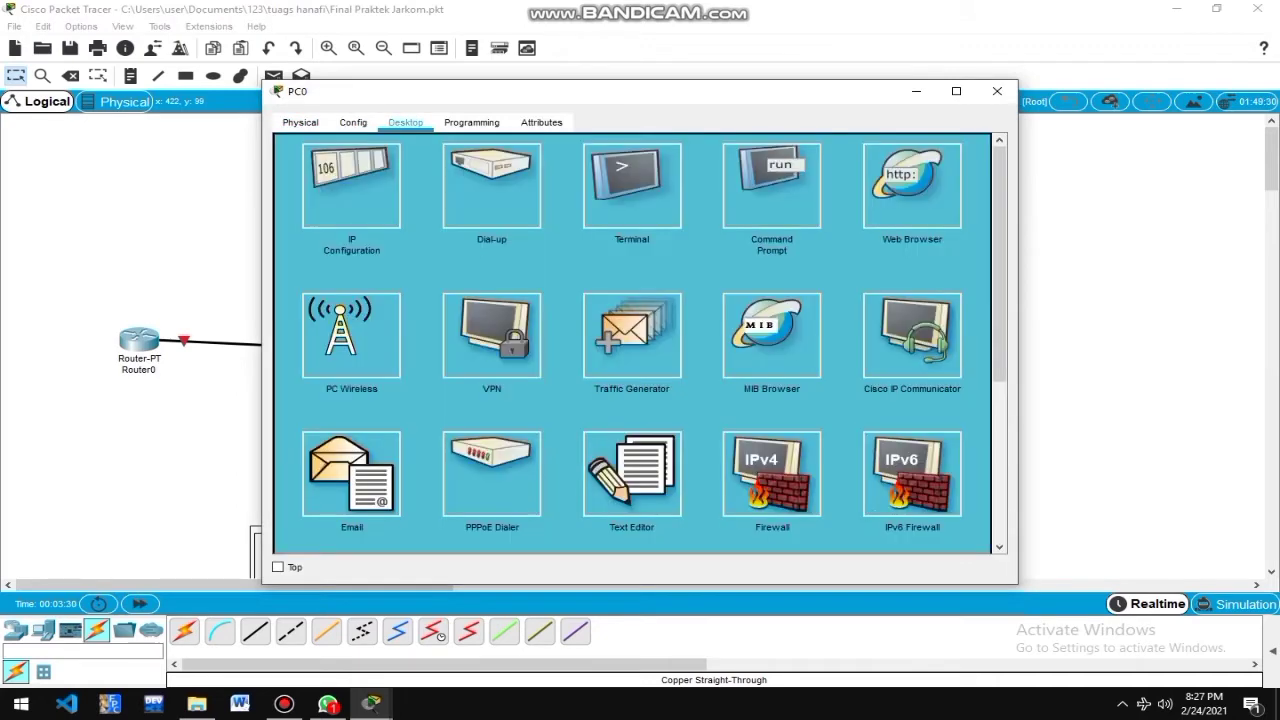
click(351, 185)
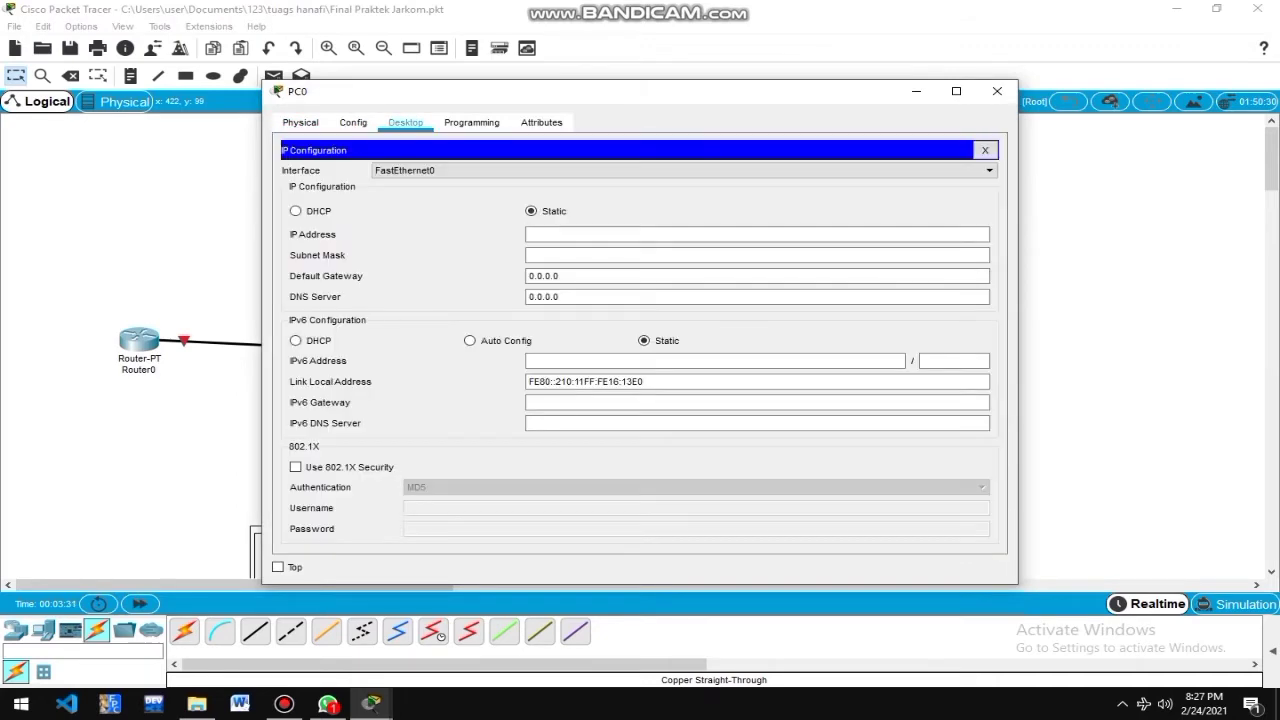
click(757, 234)
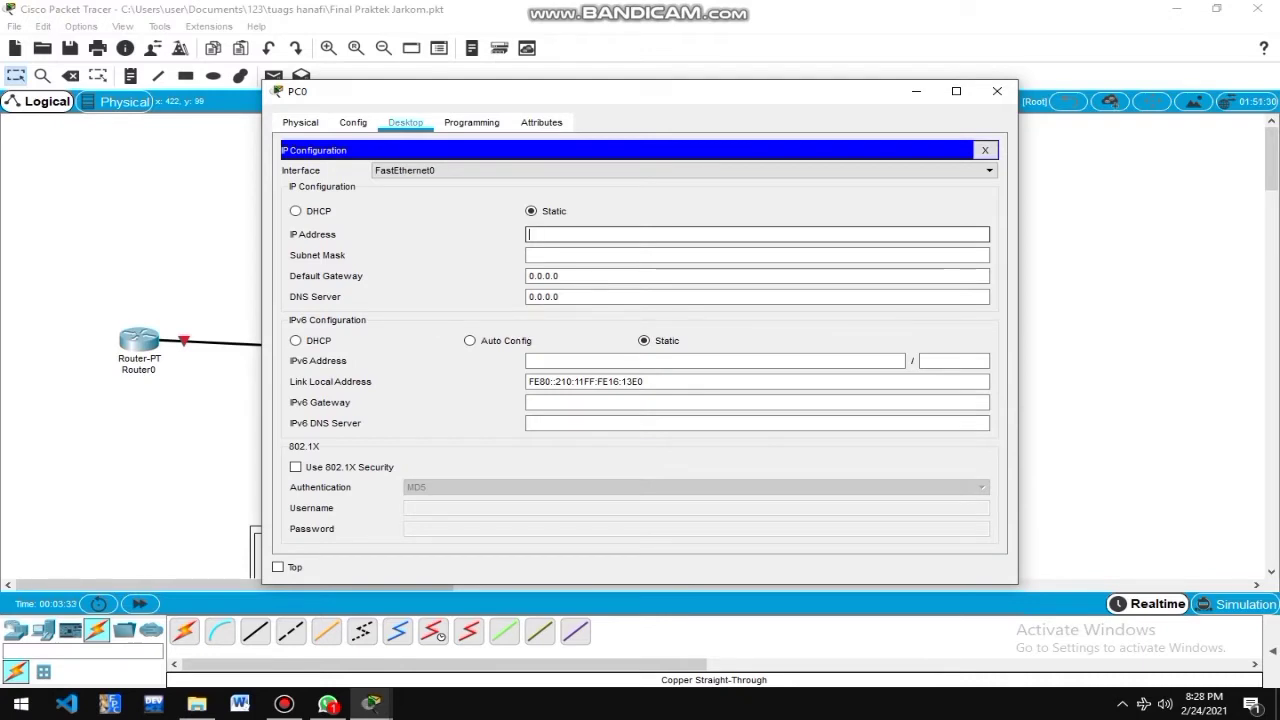
text(10)
text(92.1)
text(68.10)
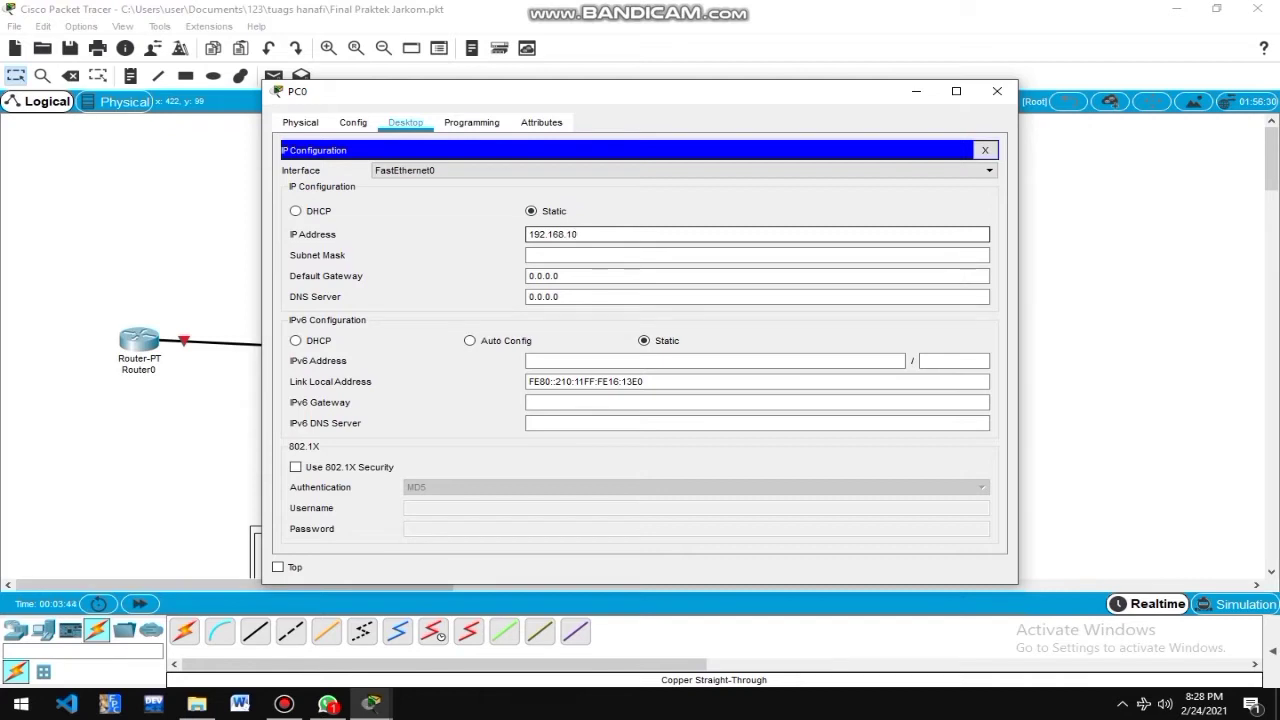
text(.2)
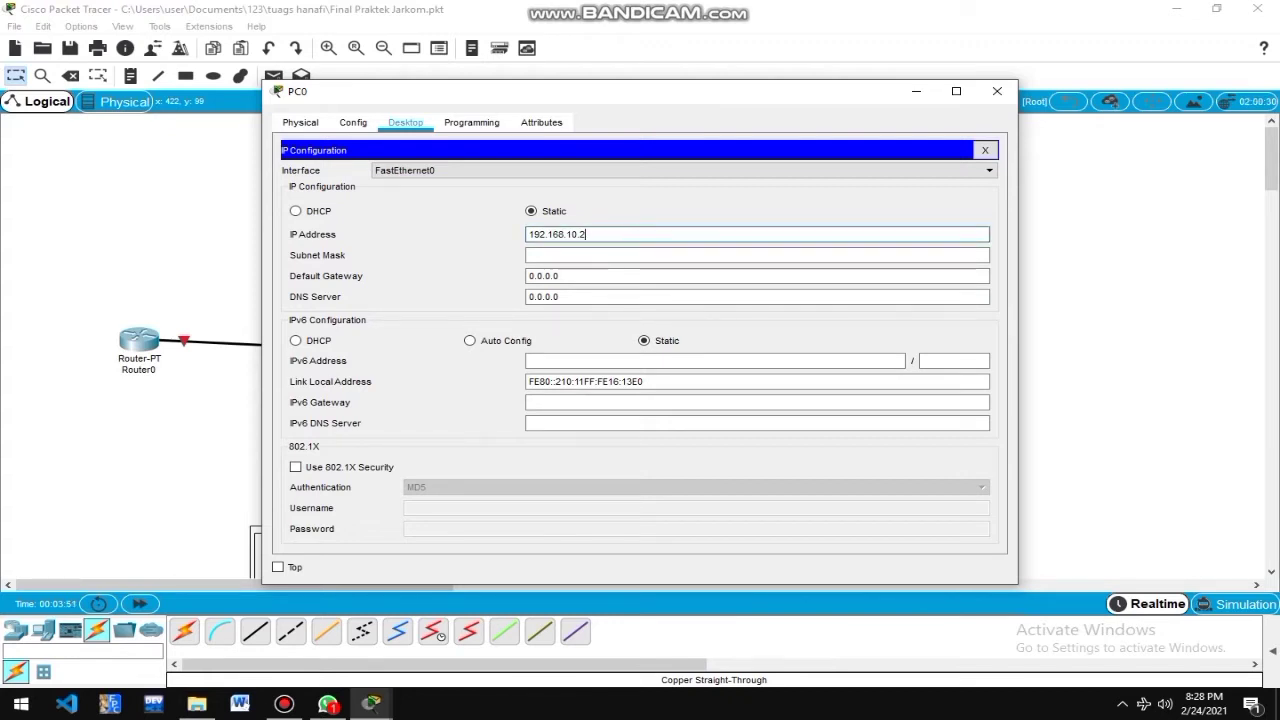
click(700, 255)
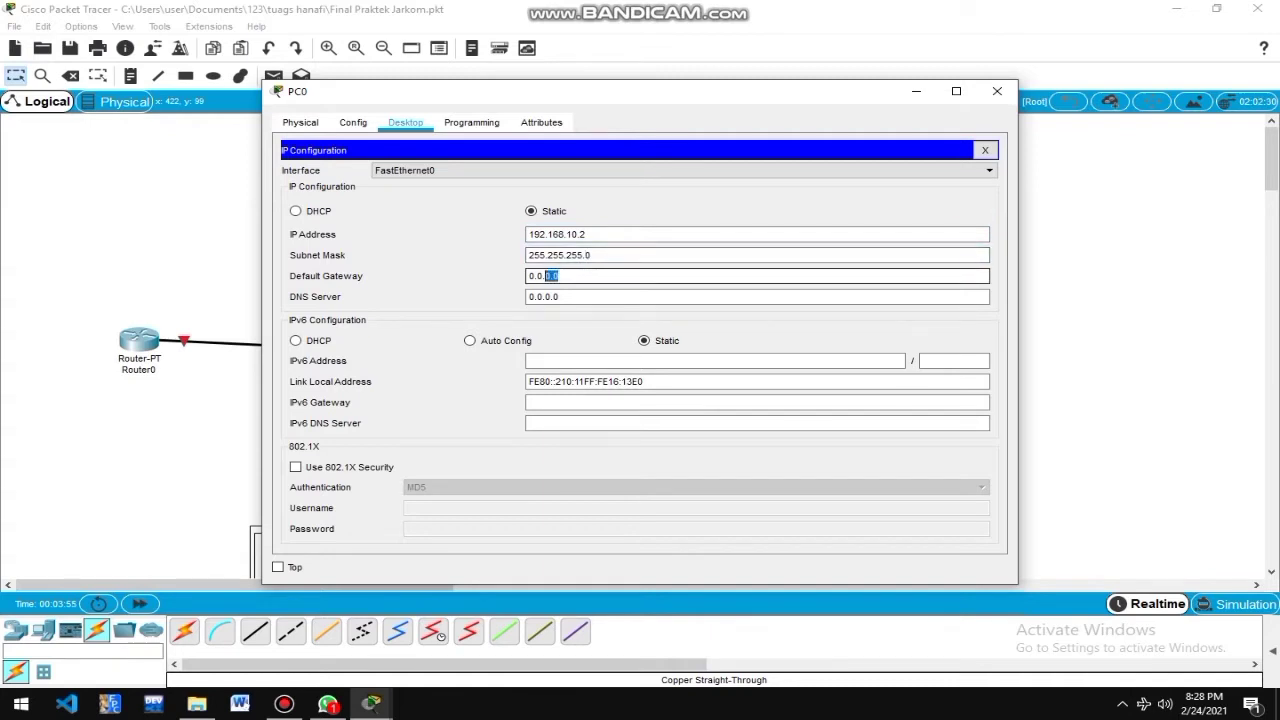
key(Tab)
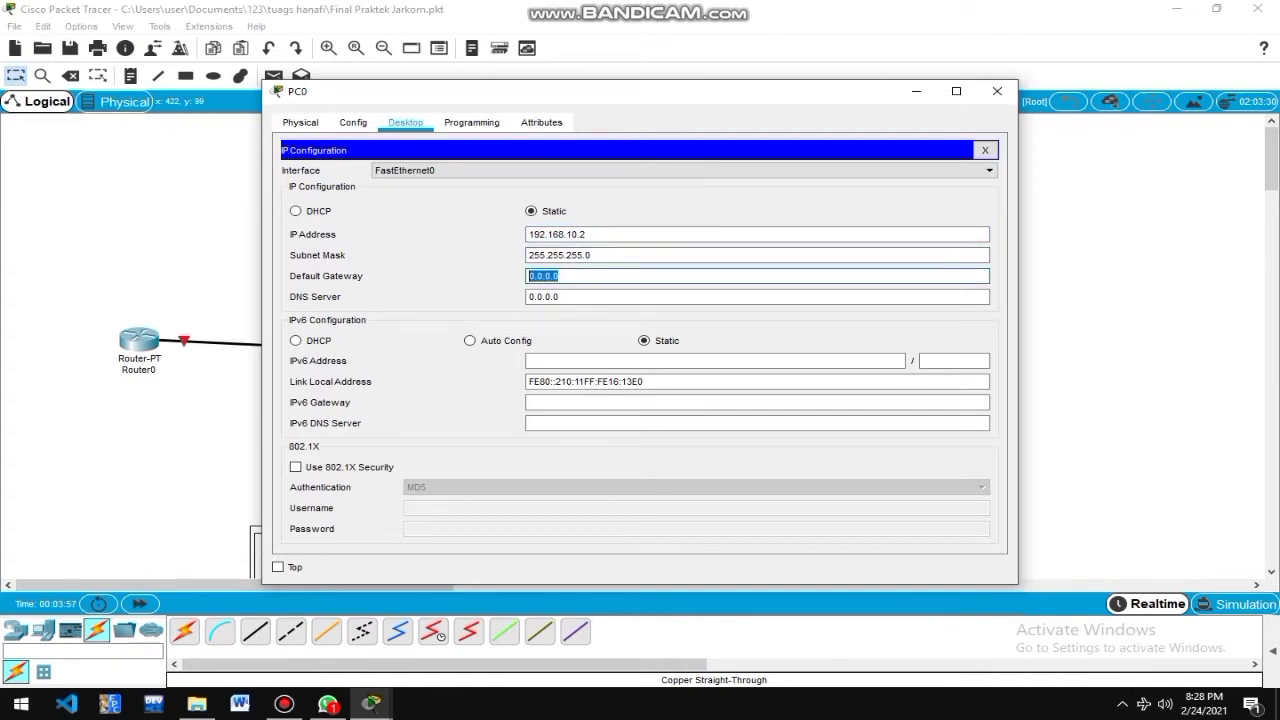
text(1)
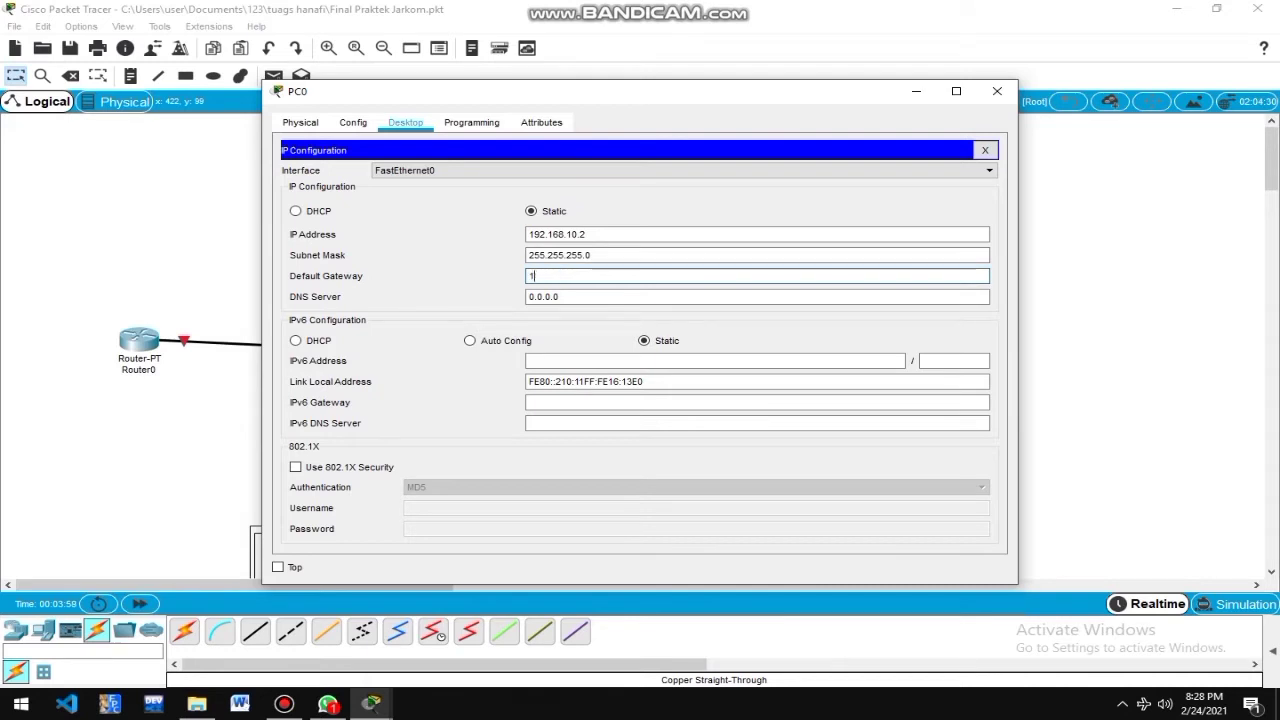
text(92.168.10)
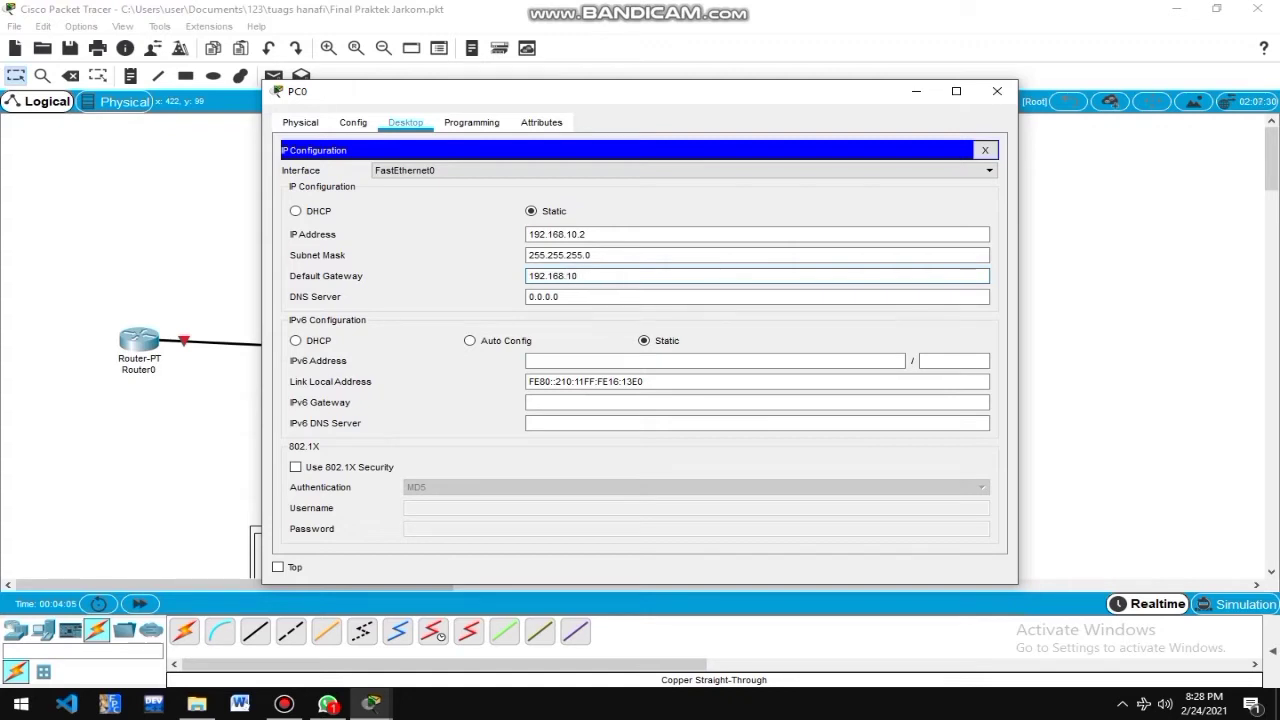
text(.1)
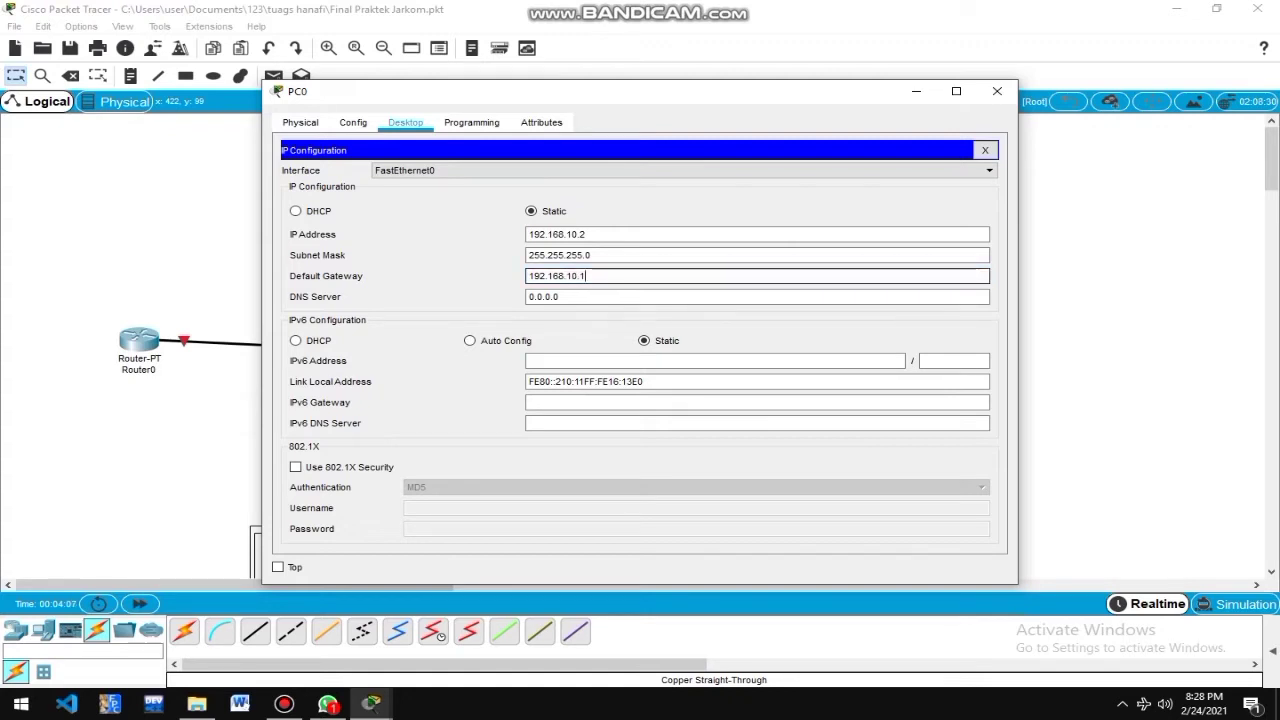
key(shift+Left)
key(shift+Left)
key(shift+Left)
key(shift+Left)
key(shift+Left)
key(shift+Left)
key(shift+Left)
key(shift+Left)
key(shift+Left)
key(shift+Left)
key(shift+Left)
key(shift+Left)
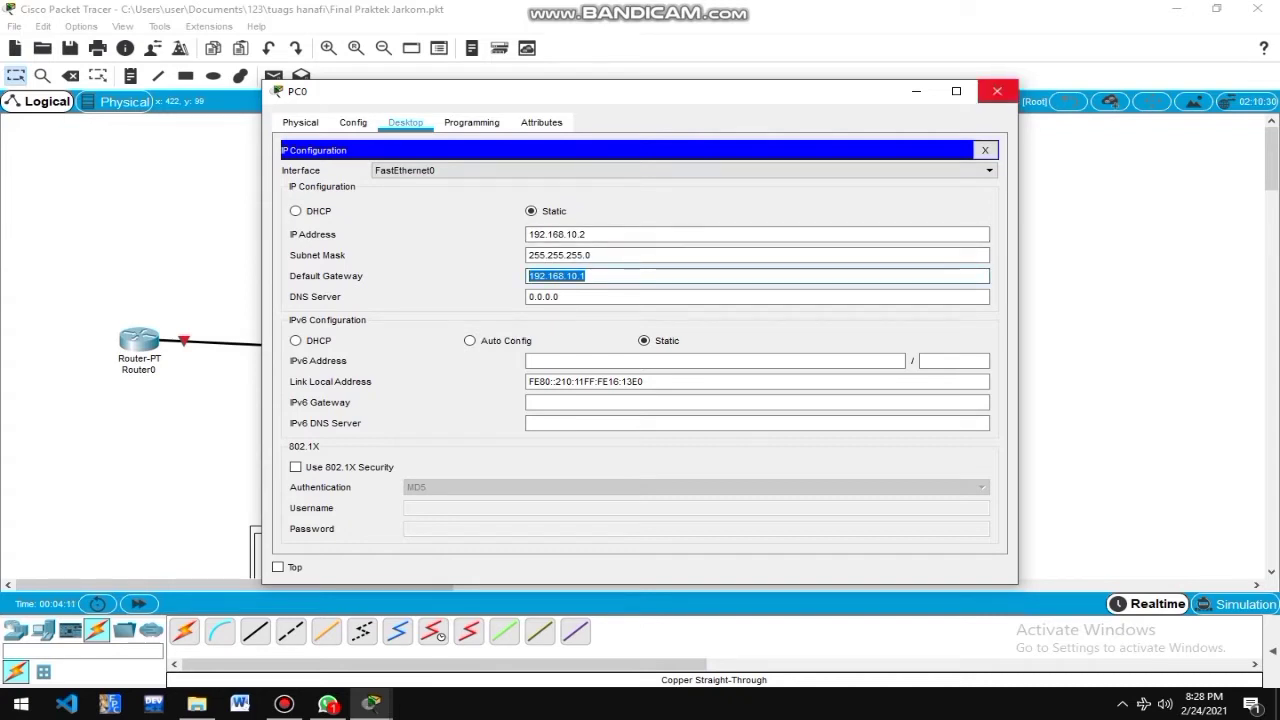
click(997, 91)
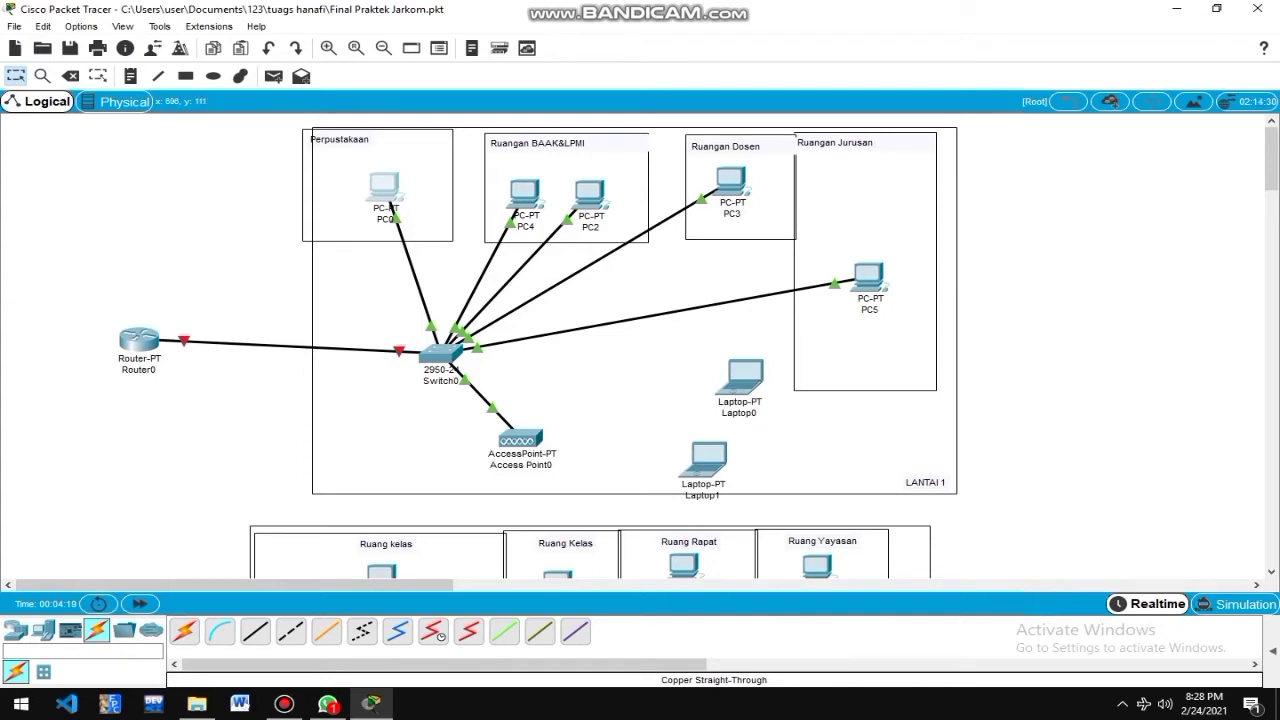
Set PC4 to 192.168.10.3, mask 255.255.255.0, gateway 192.168.10.1.
click(524, 192)
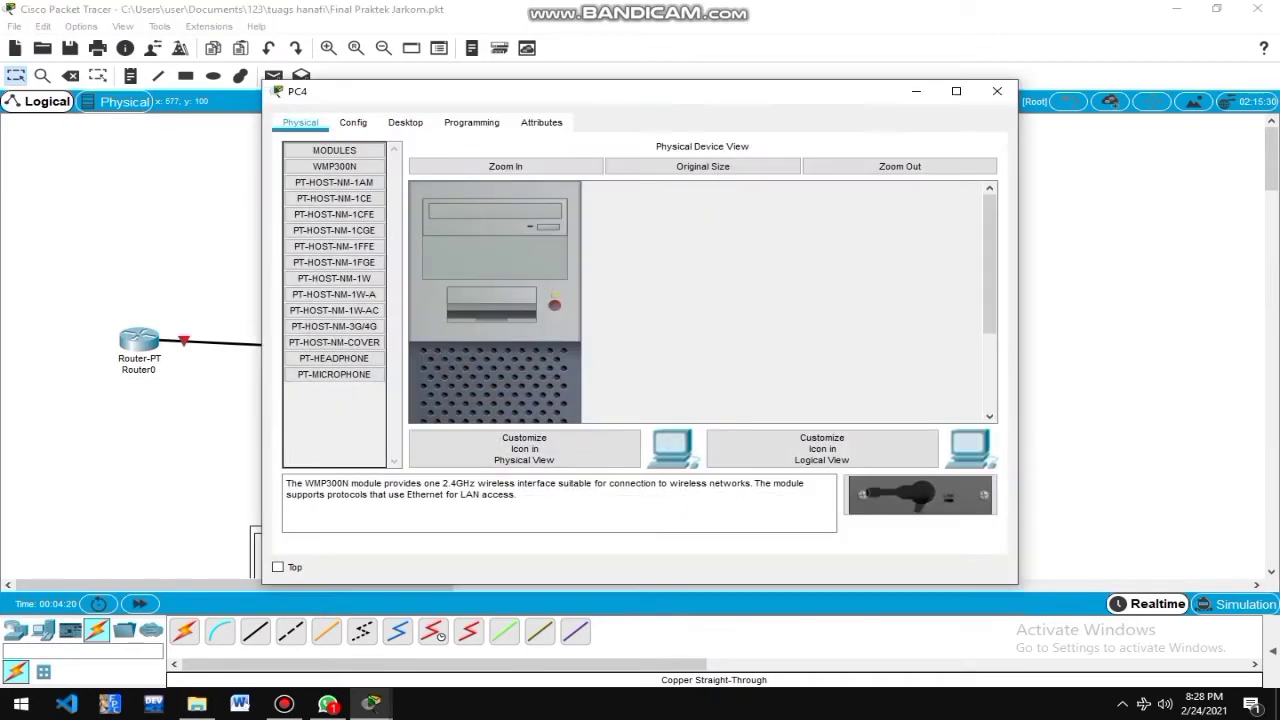
click(405, 122)
click(351, 186)
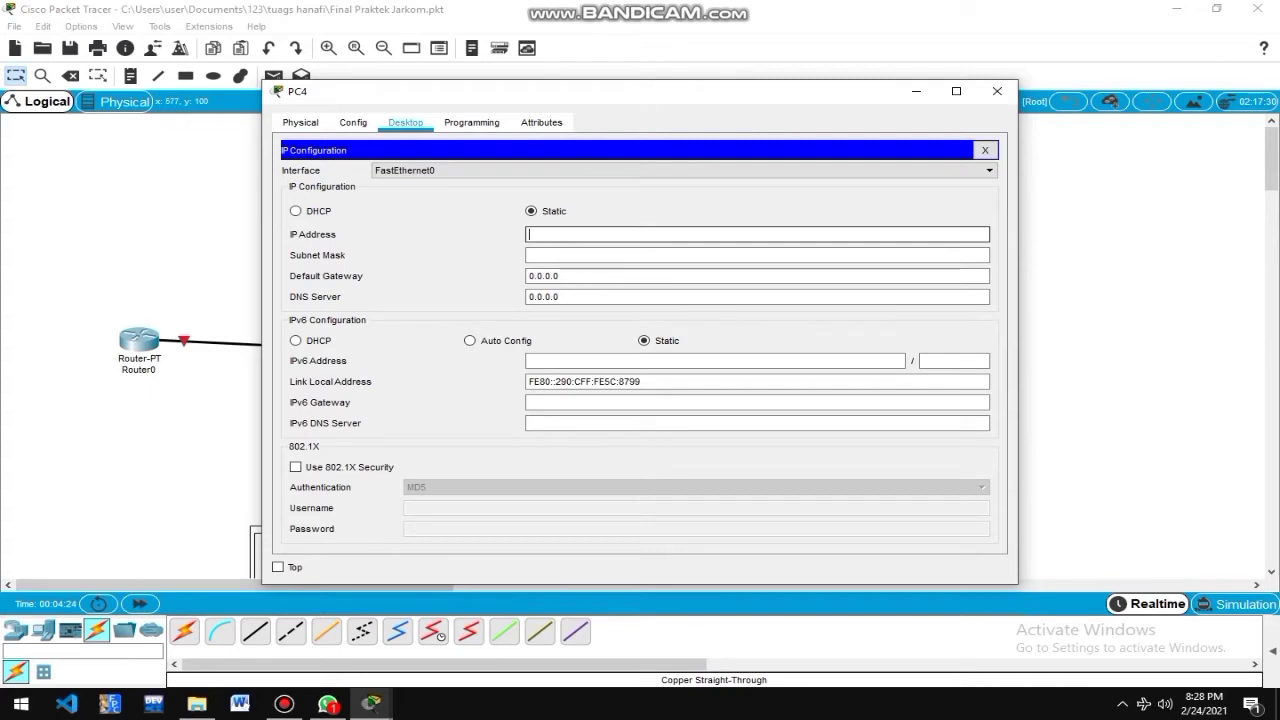
text(192.168.10.)
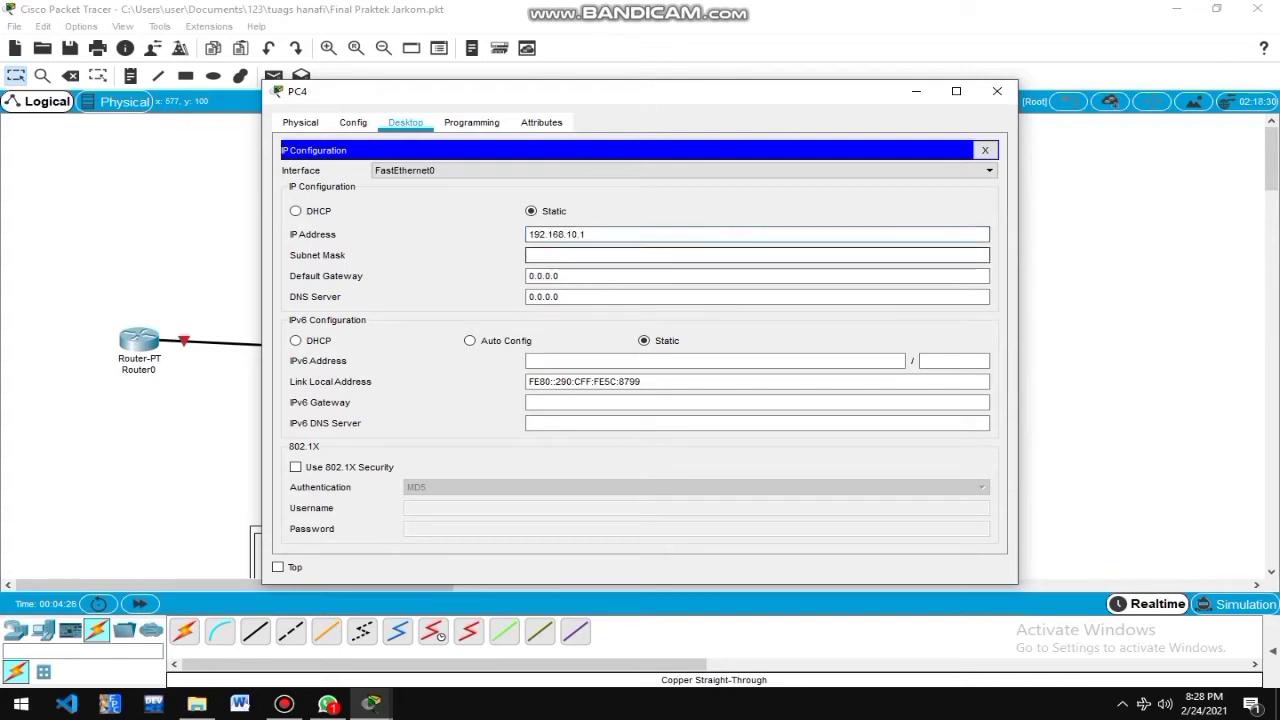
text(3)
key(Tab)
key(Tab)
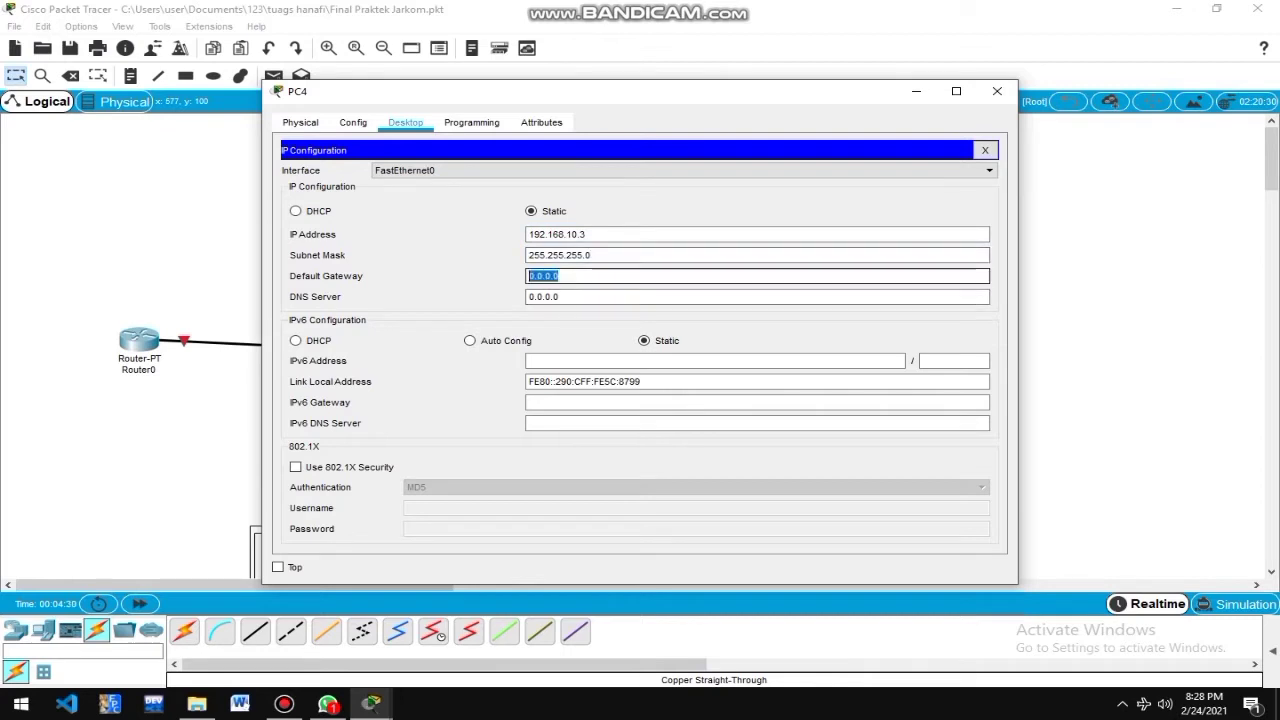
text(192.168.10.1)
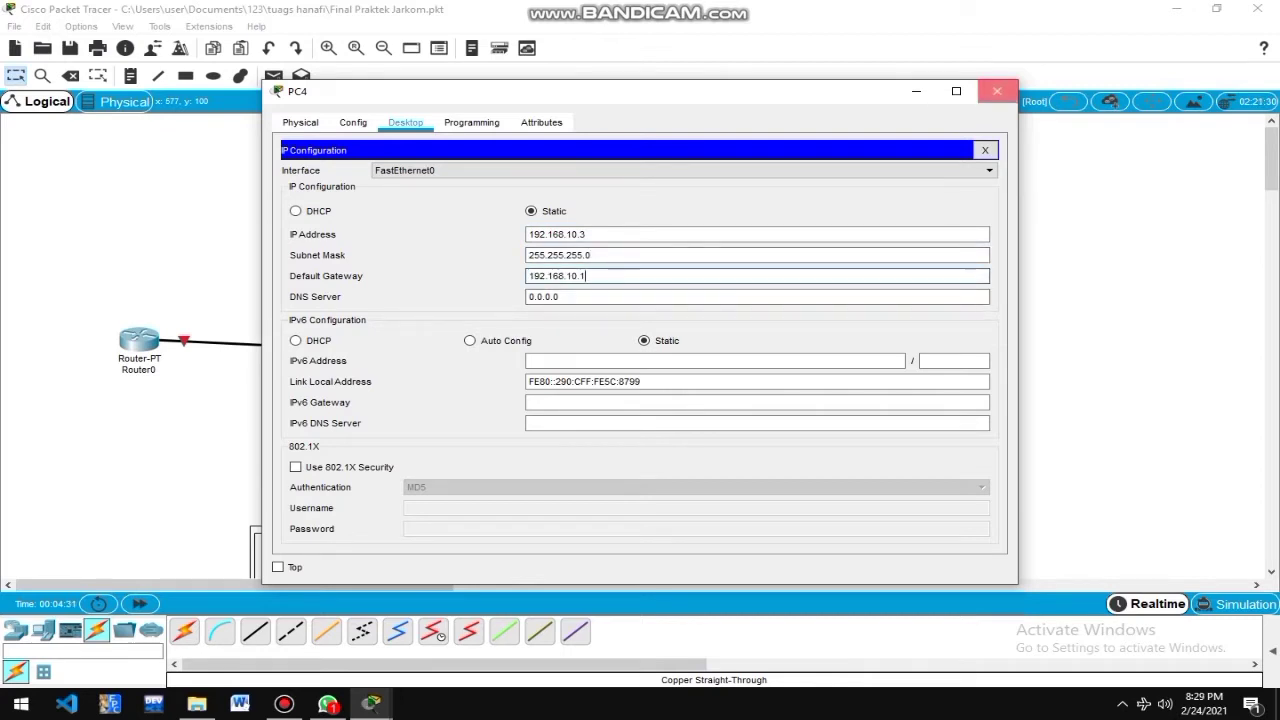
click(997, 91)
Set PC2 to 192.168.10.4, mask 255.255.255.0, gateway 192.168.10.1.
click(590, 195)
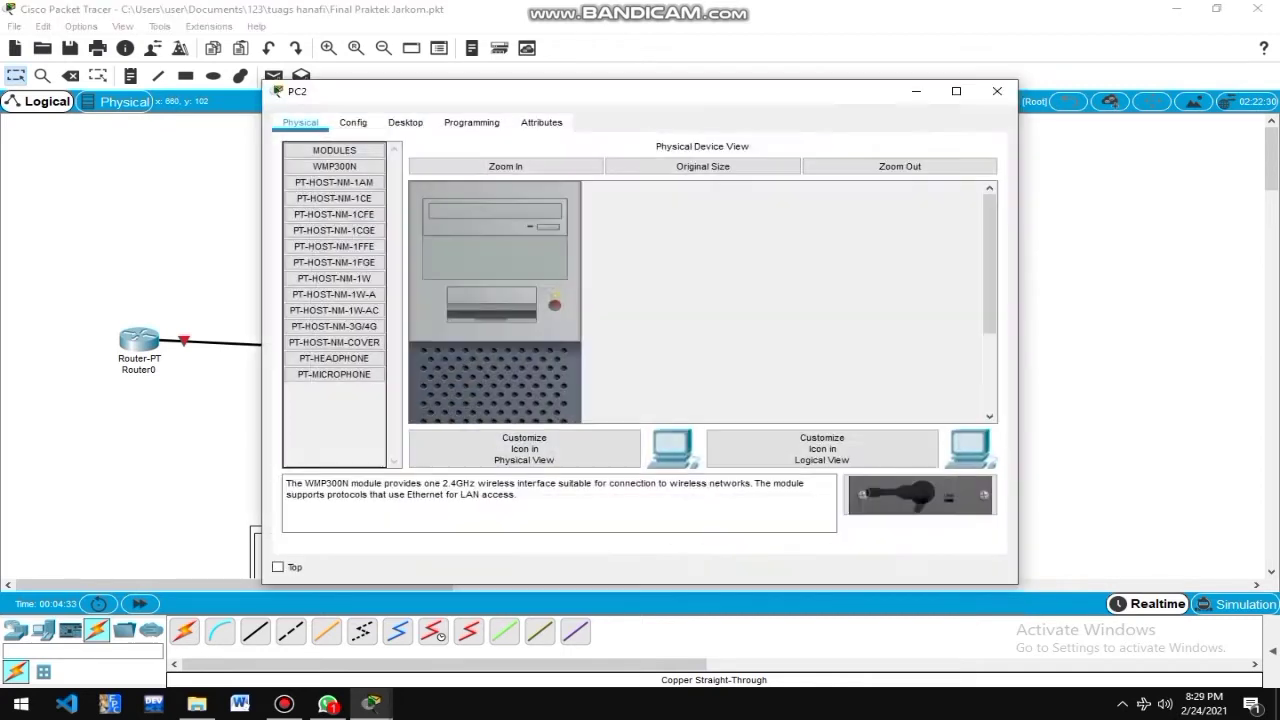
click(405, 122)
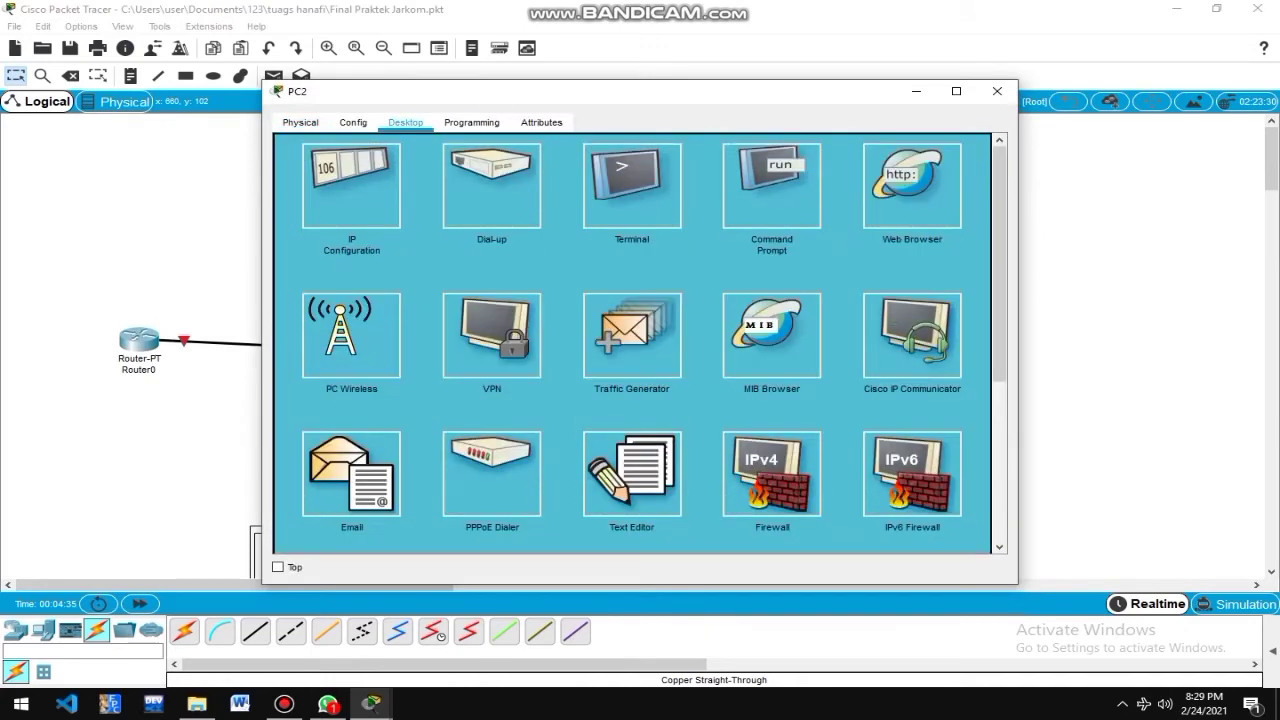
click(351, 185)
click(757, 234)
text(192.168.10.1)
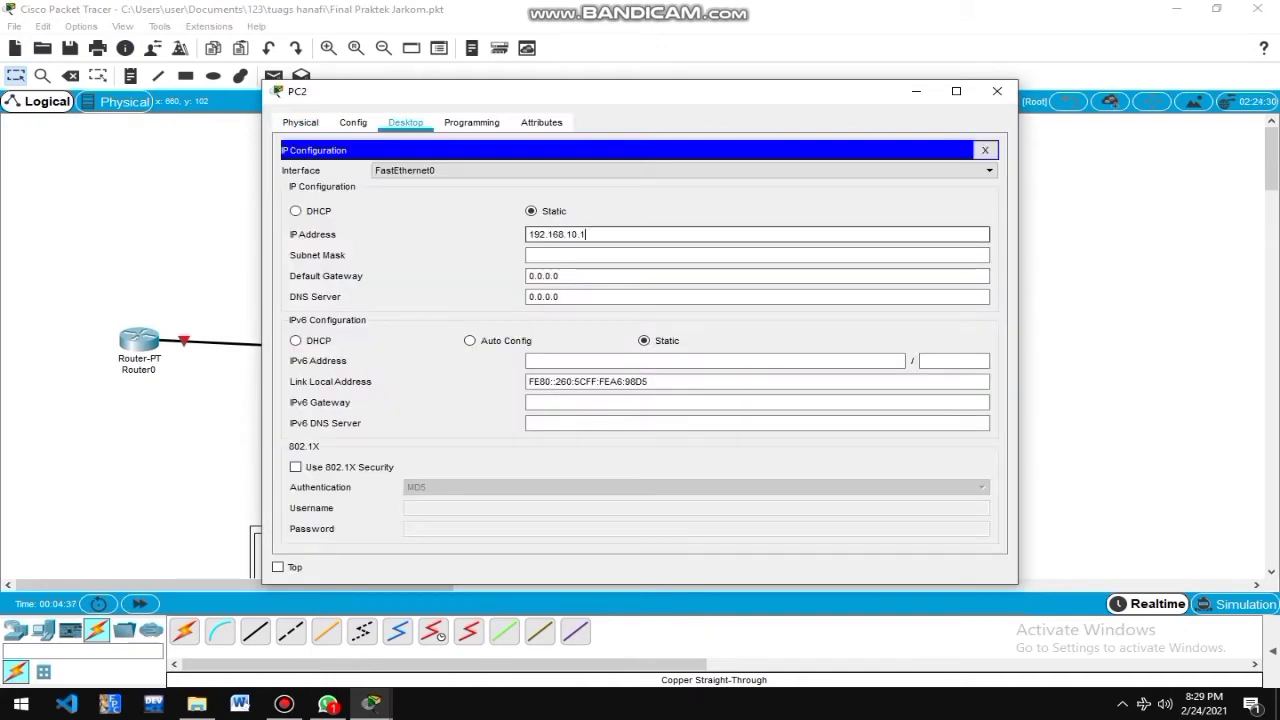
key(Tab)
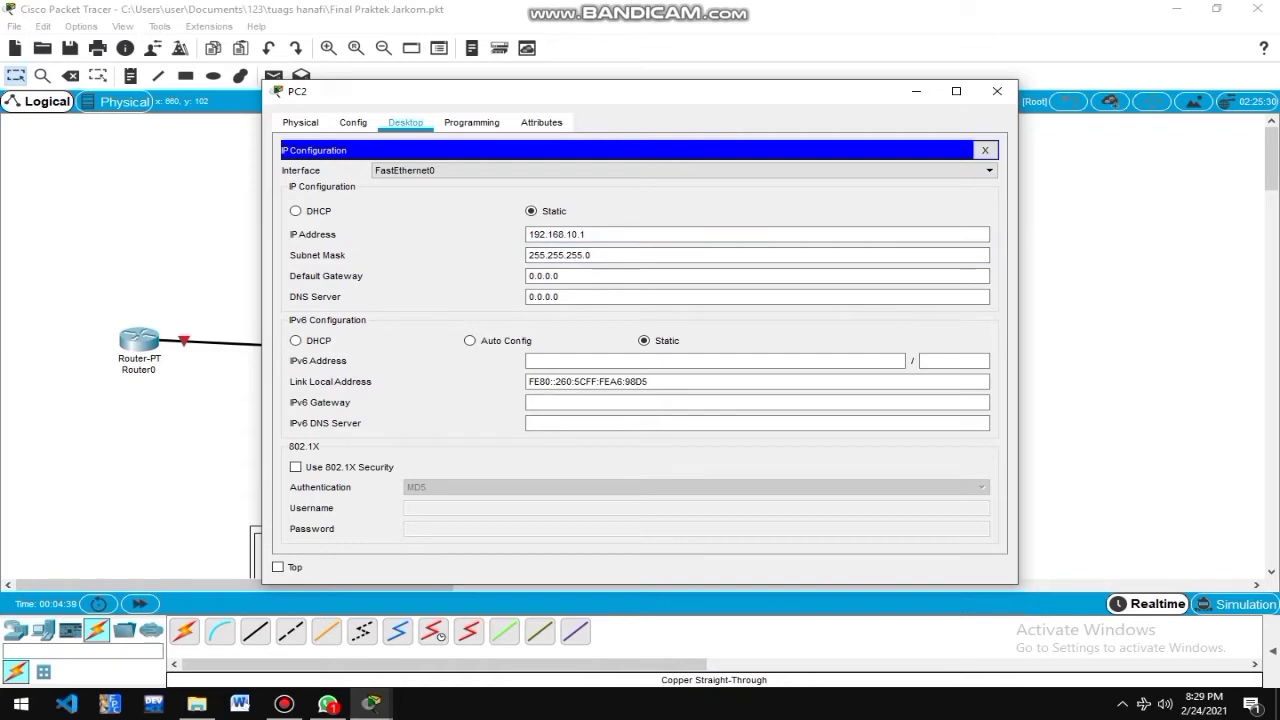
key(BackSpace)
text(4)
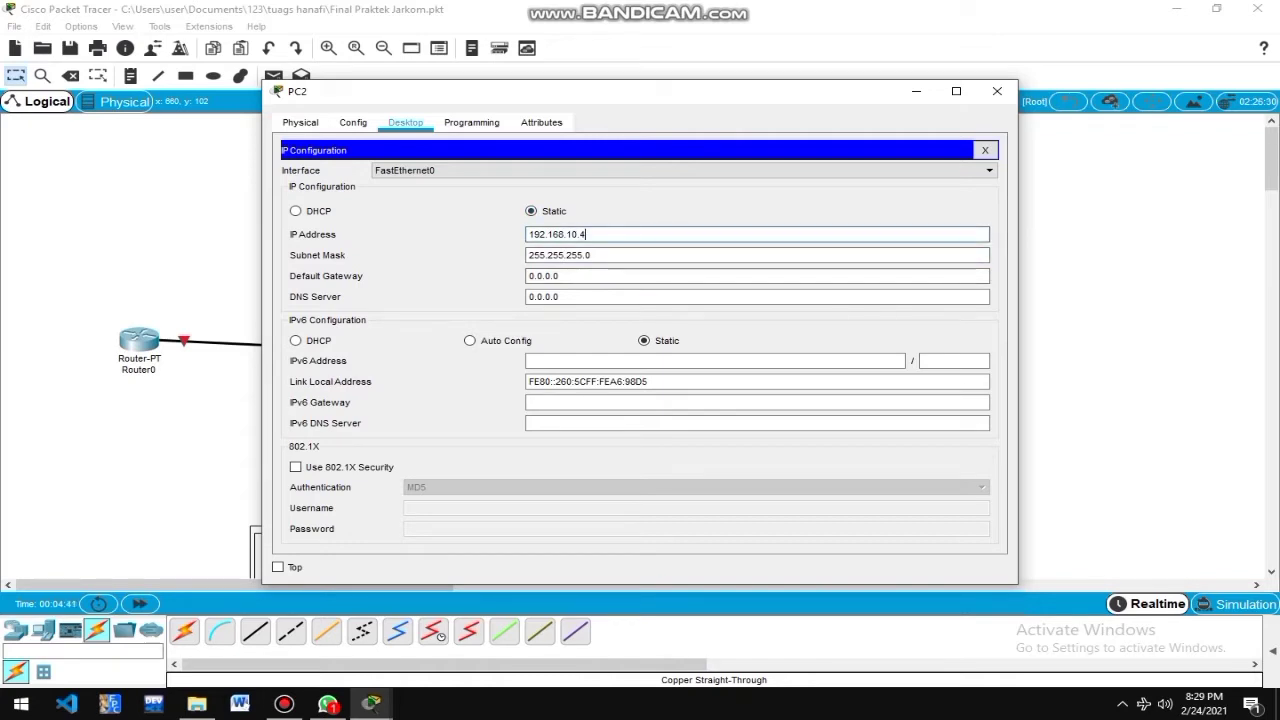
key(Tab)
key(Tab)
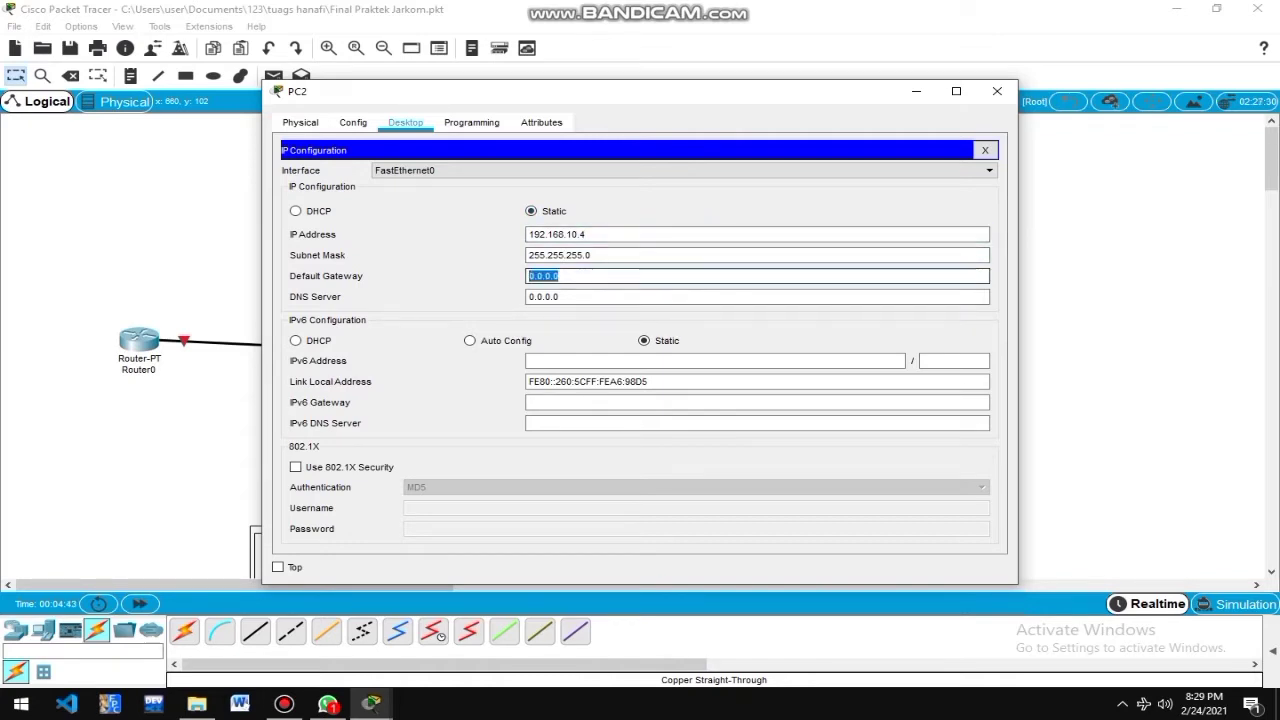
text(192.168.10.1)
click(997, 91)
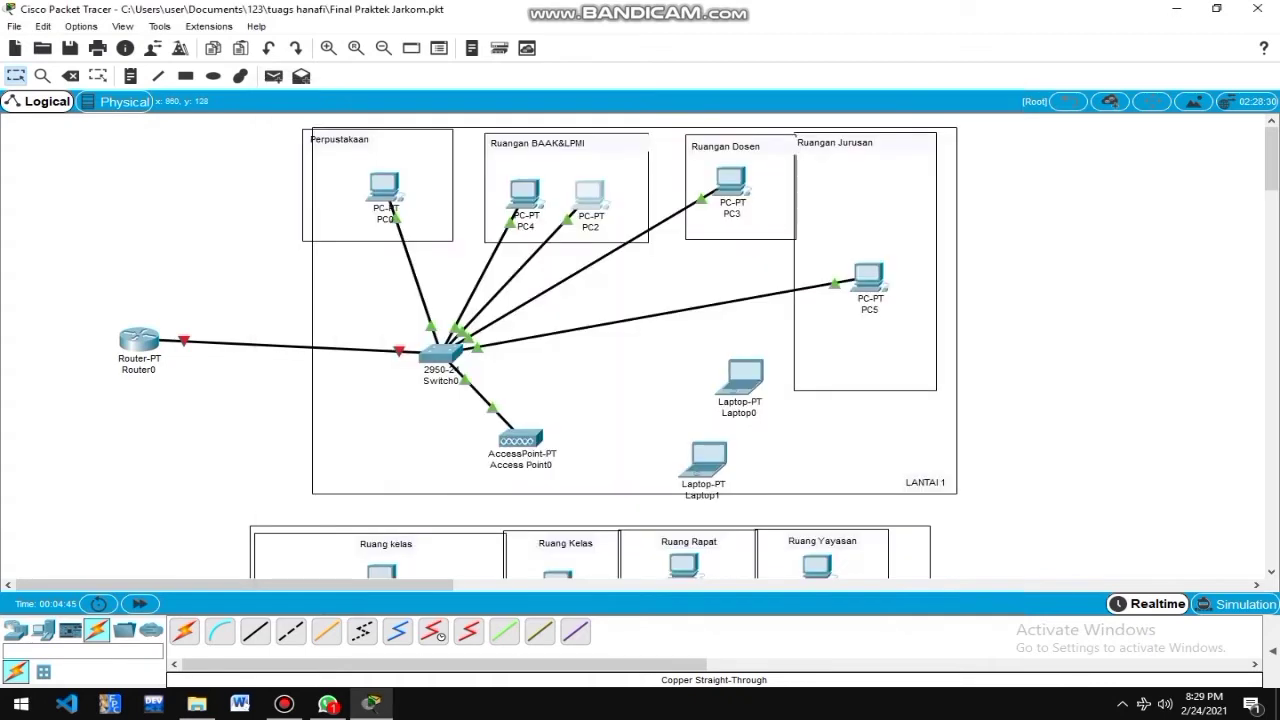
Set PC3 to 192.168.10.5, mask 255.255.255.0, gateway 192.168.10.1.
click(731, 180)
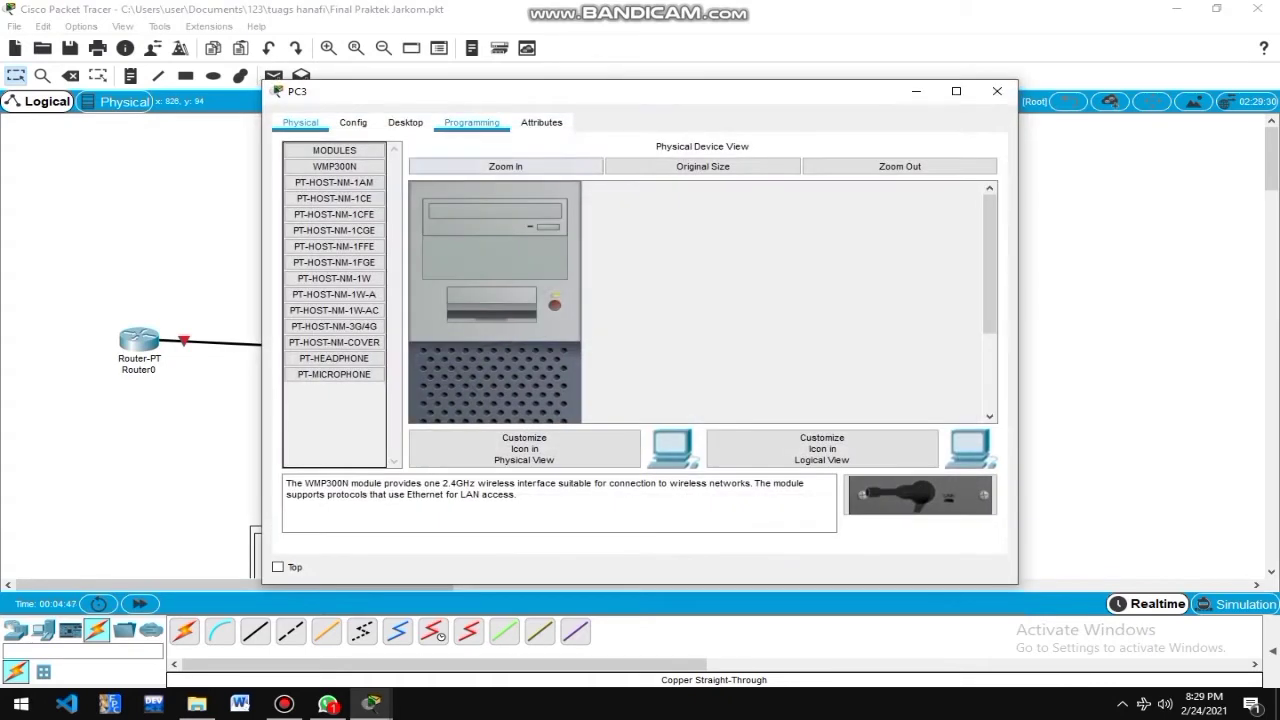
click(405, 122)
click(350, 185)
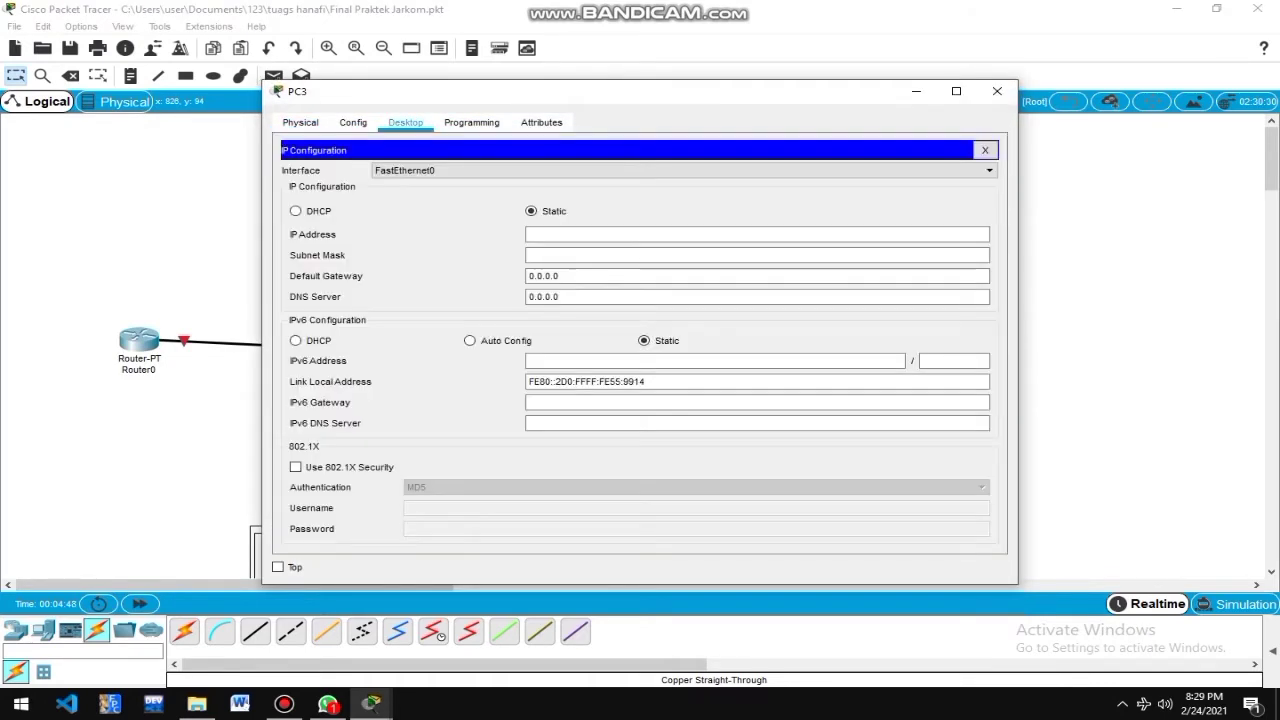
click(700, 234)
text(192.168.10.1)
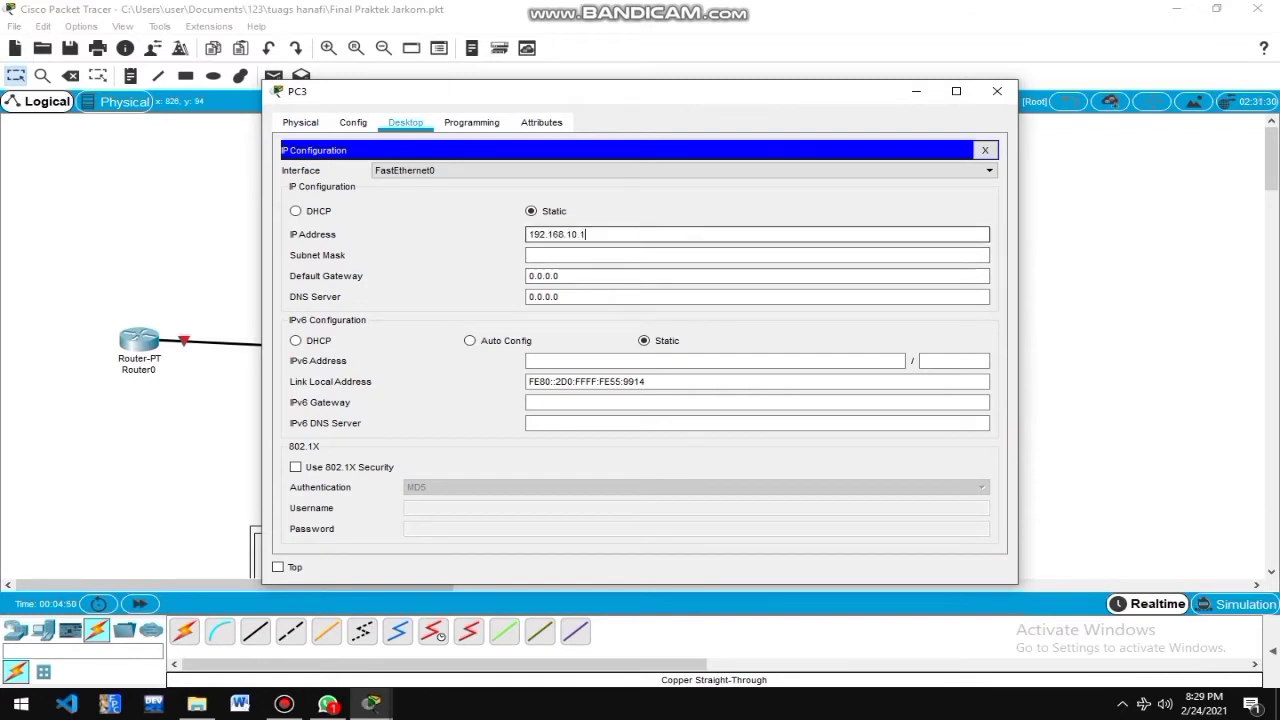
key(BackSpace)
text(5)
key(Tab)
key(Tab)
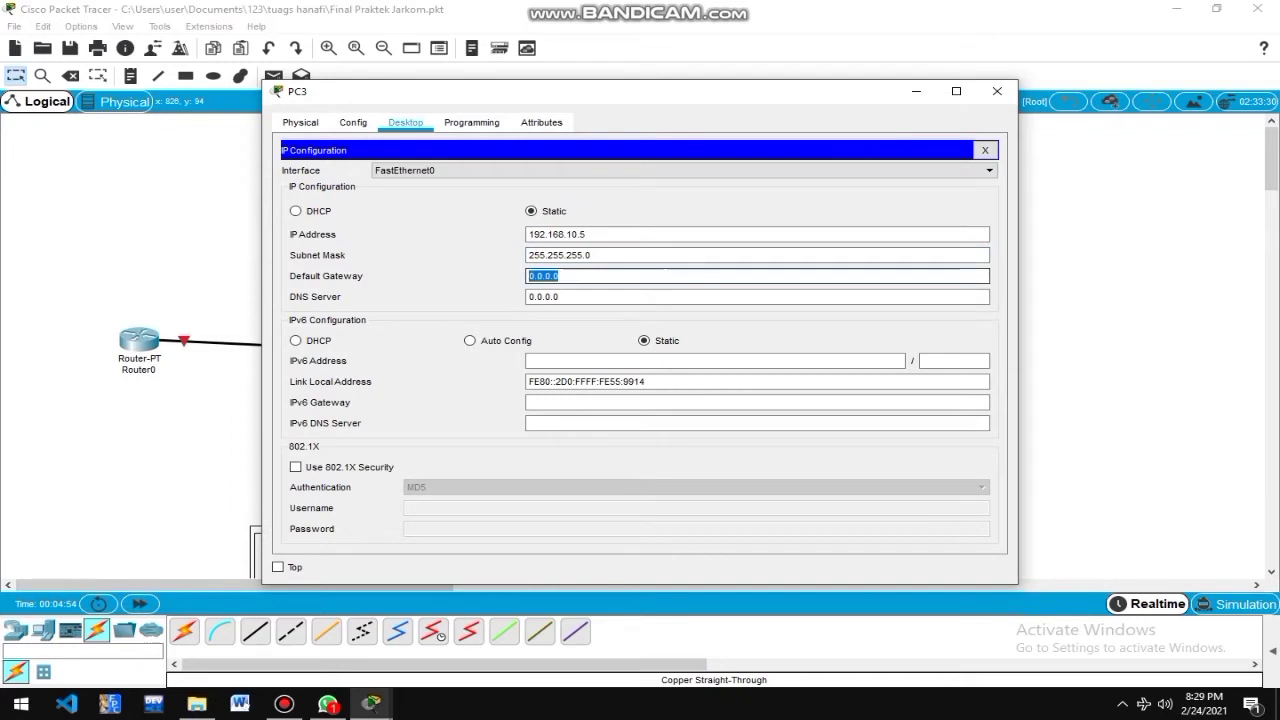
text(192.168.10.1)
click(997, 91)
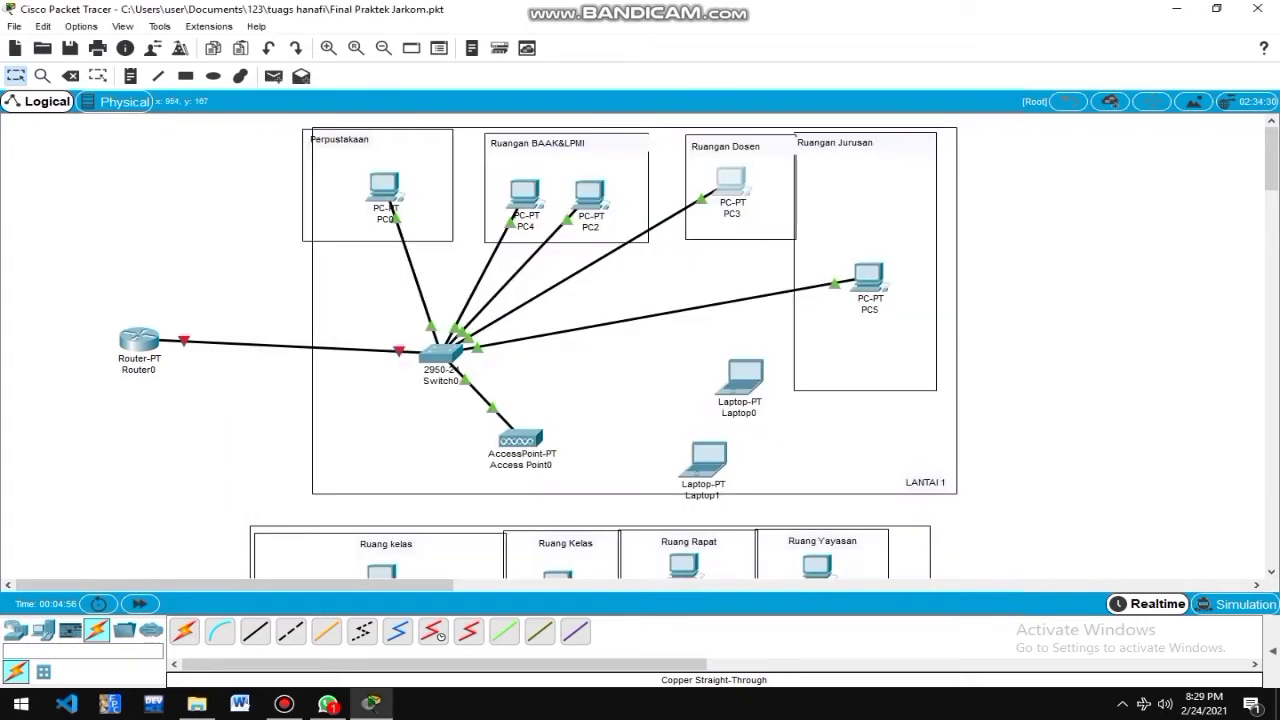
Set PC5 to 192.168.10.6, mask 255.255.255.0, gateway 192.168.10.1.
click(868, 277)
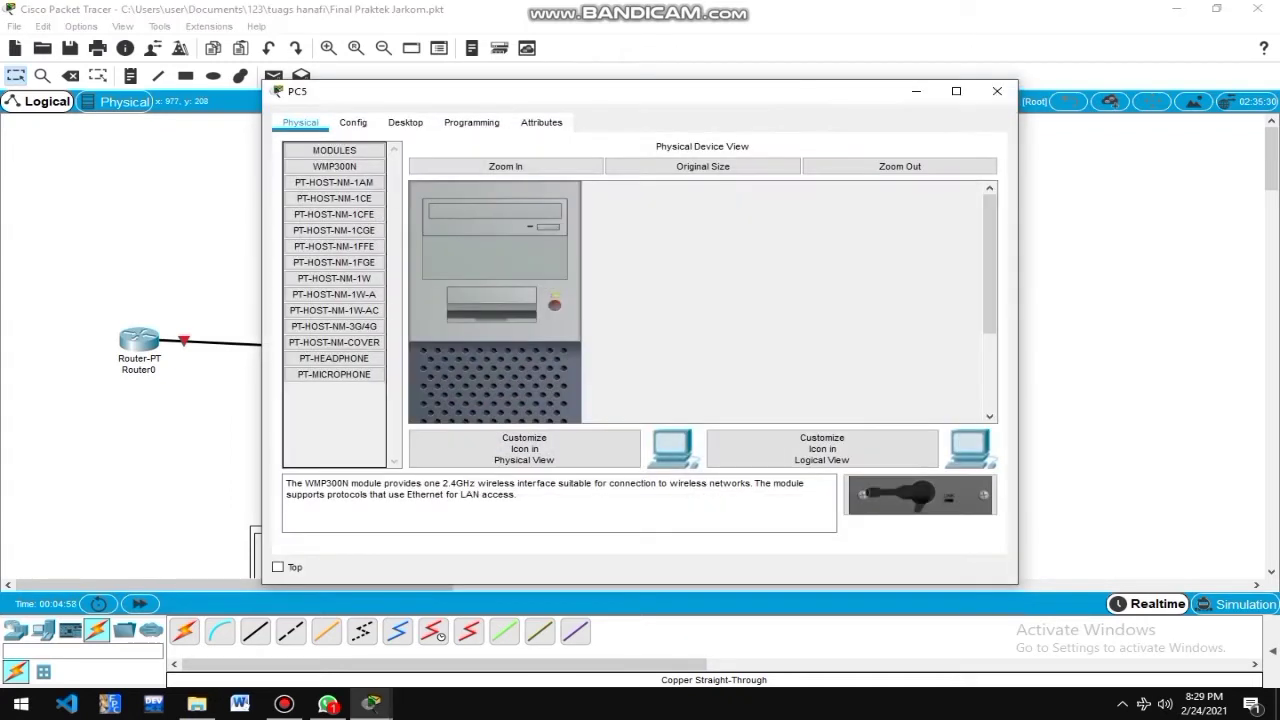
click(471, 122)
click(405, 122)
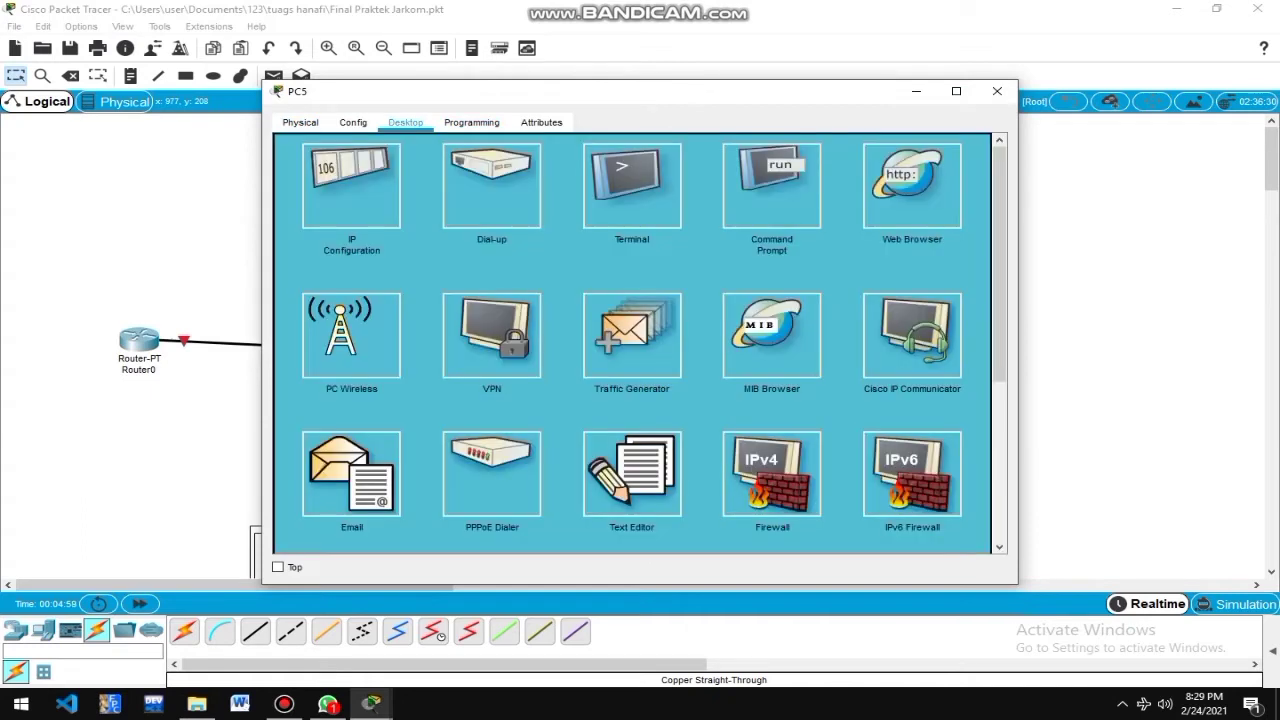
click(351, 187)
click(640, 234)
text(192.168.10.1)
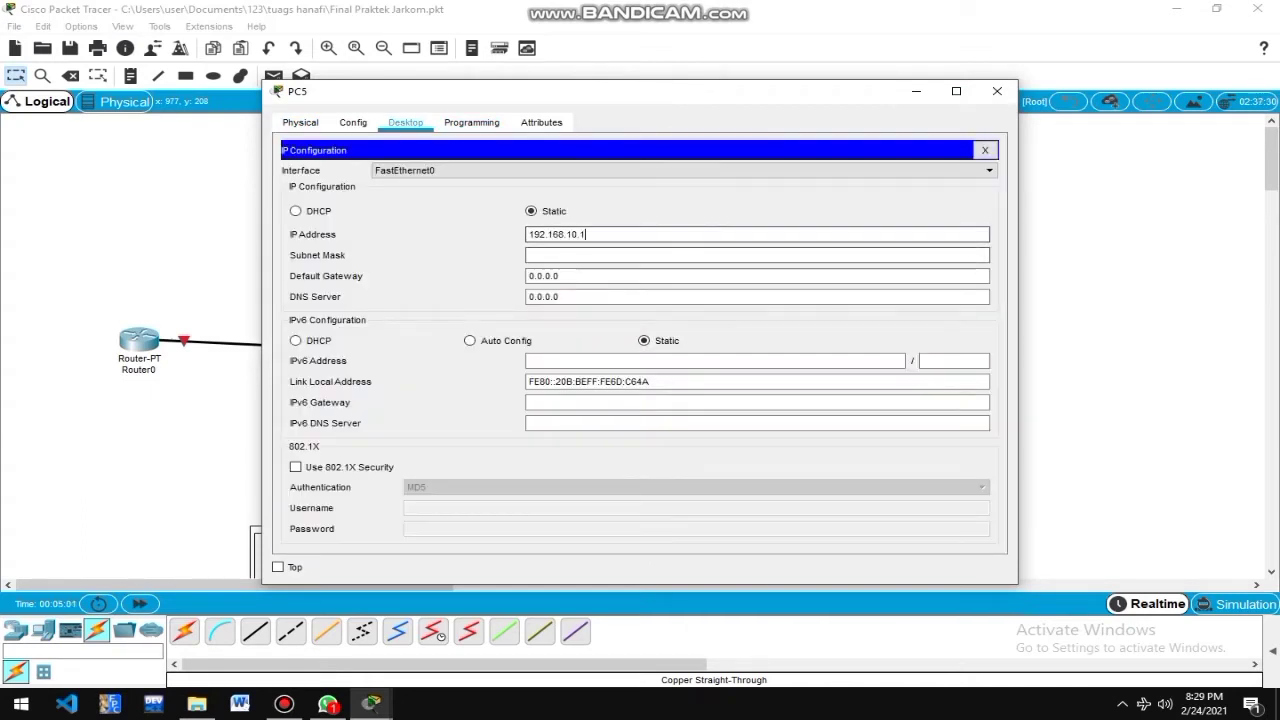
key(Tab)
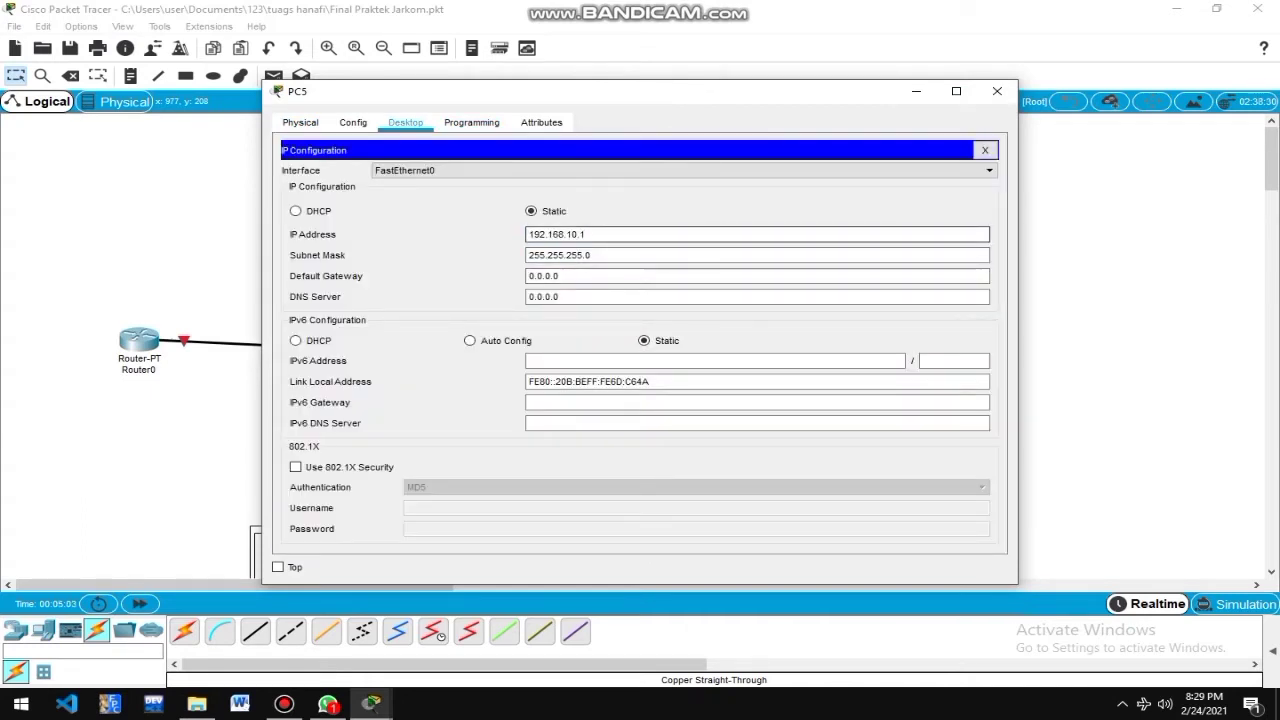
key(BackSpace)
text(6)
key(Tab)
key(Tab)
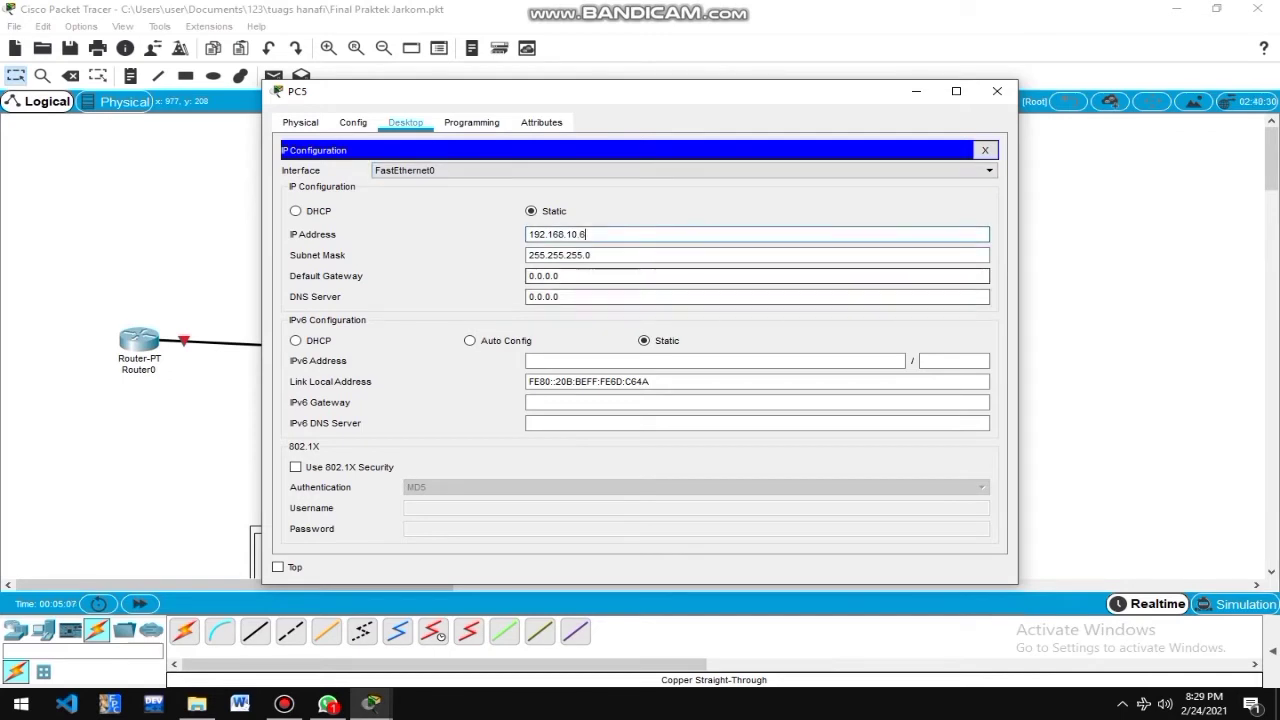
text(192.168.10.1)
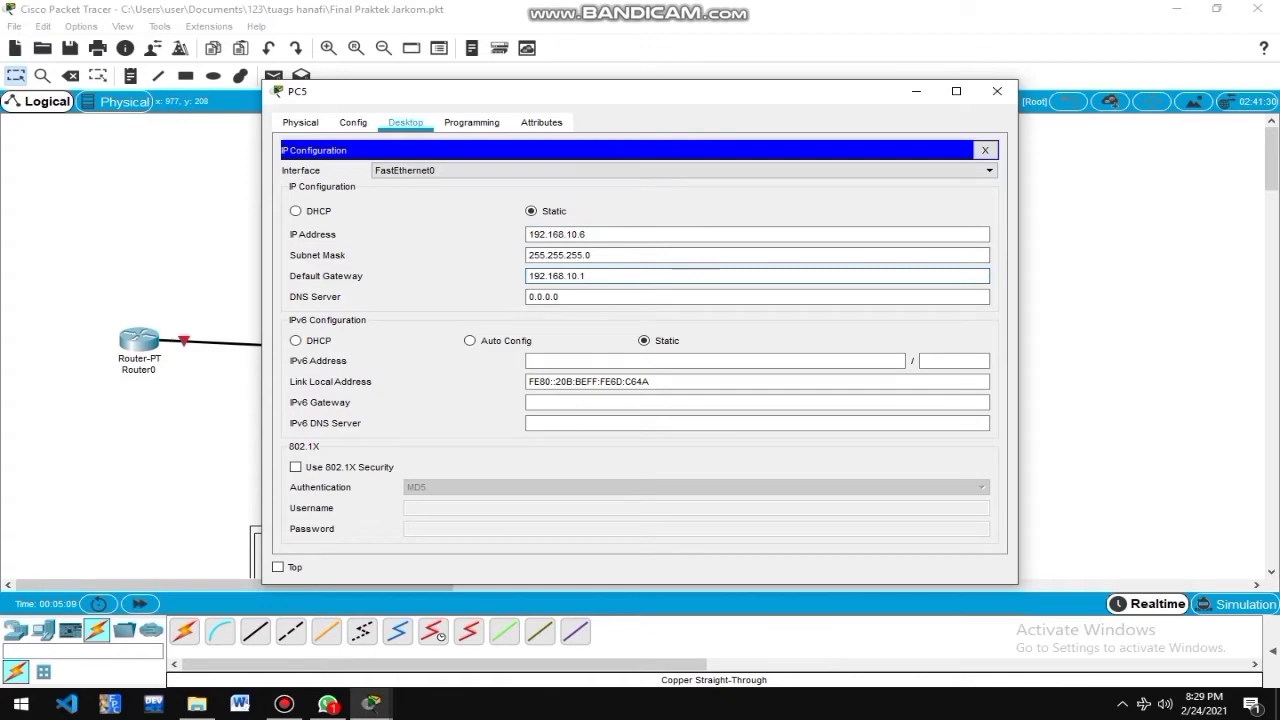
click(997, 91)
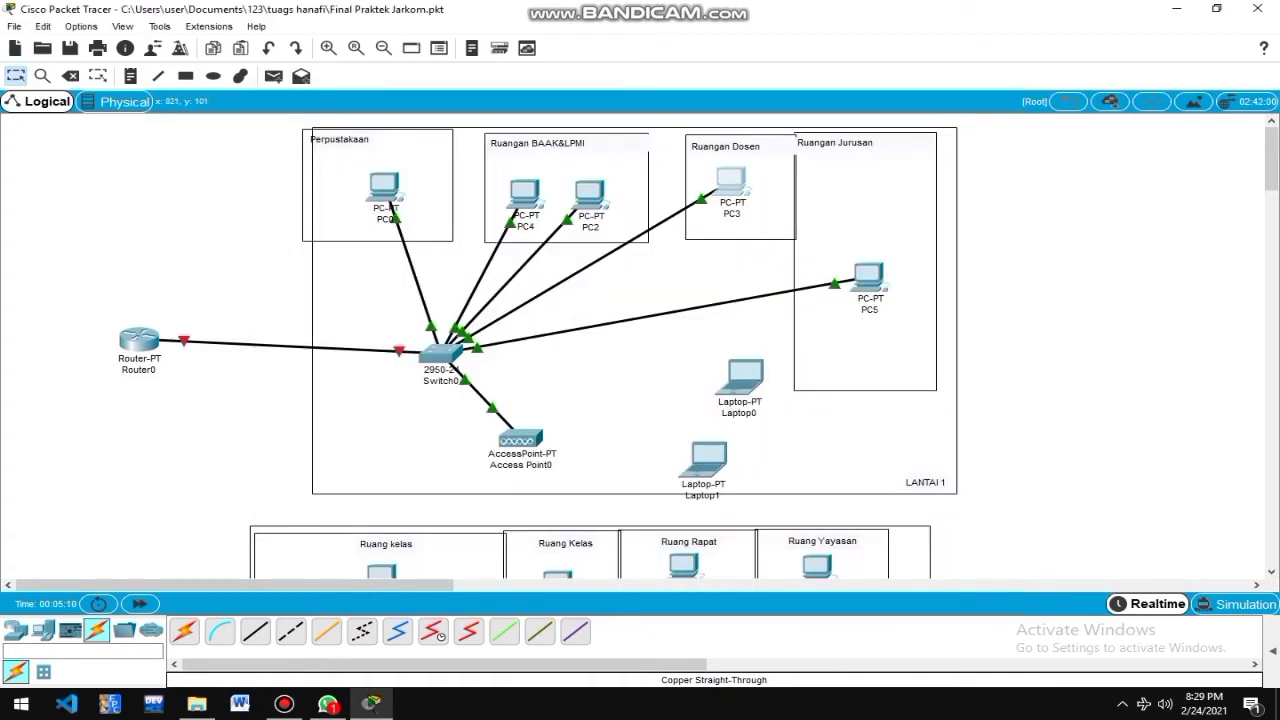
Recheck the IP settings of PC3, PC2 and PC5, confirming PC5 at 192.168.10.6.
click(731, 182)
click(352, 180)
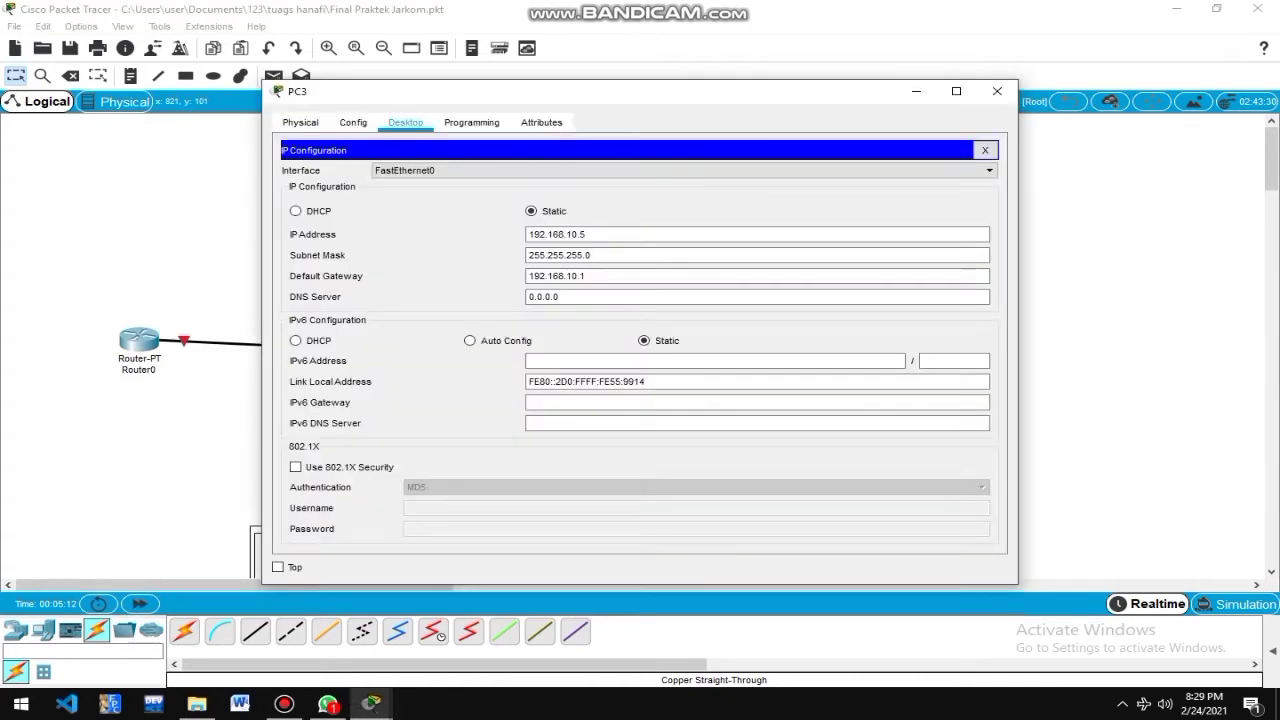
click(997, 91)
click(590, 193)
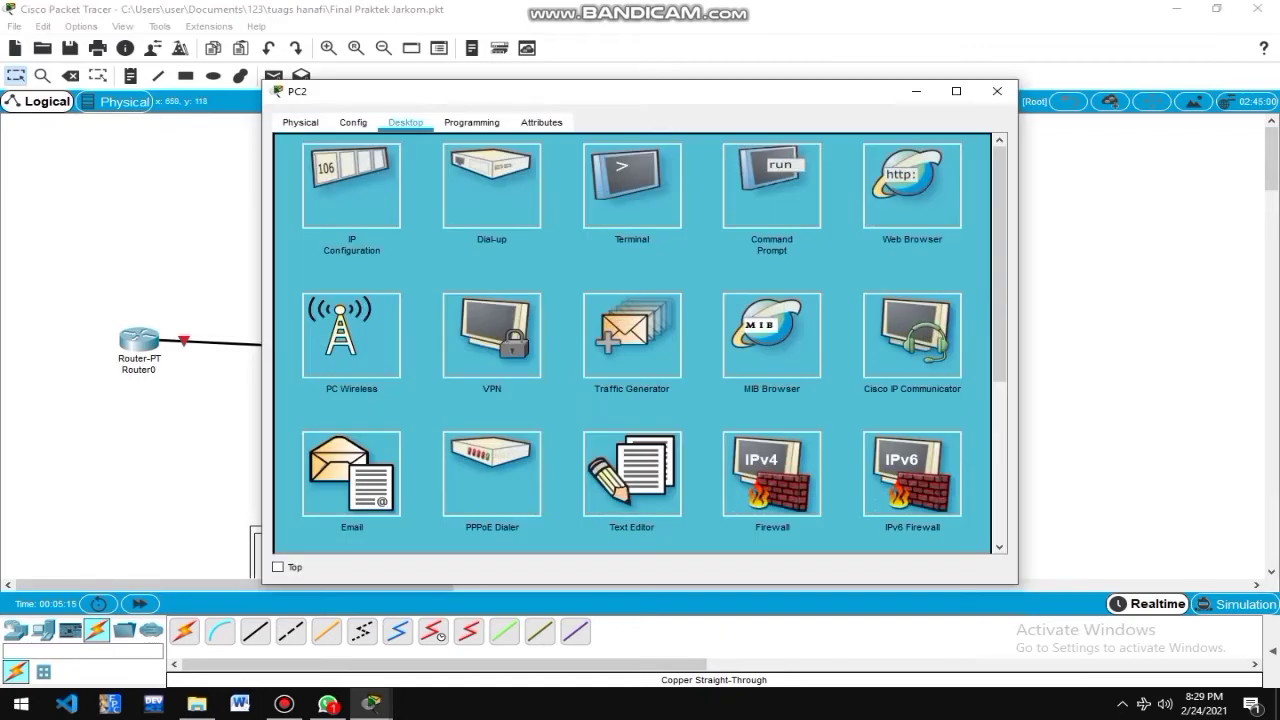
click(352, 180)
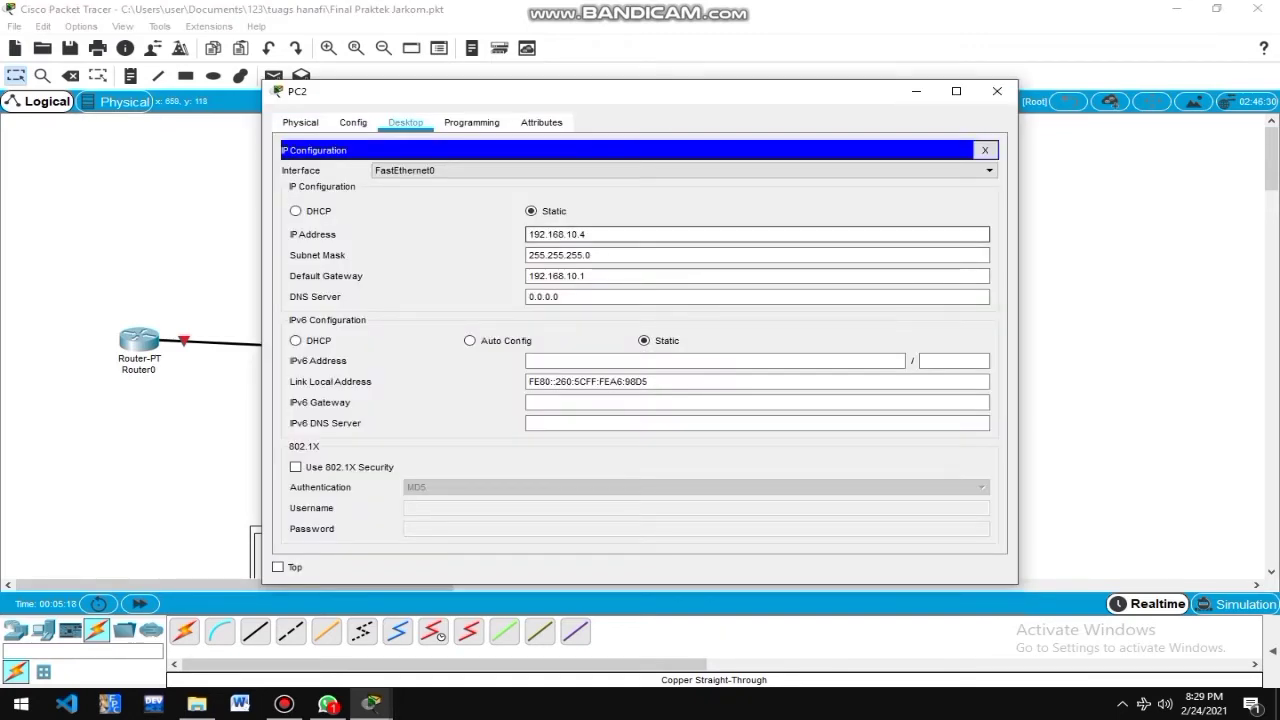
click(997, 91)
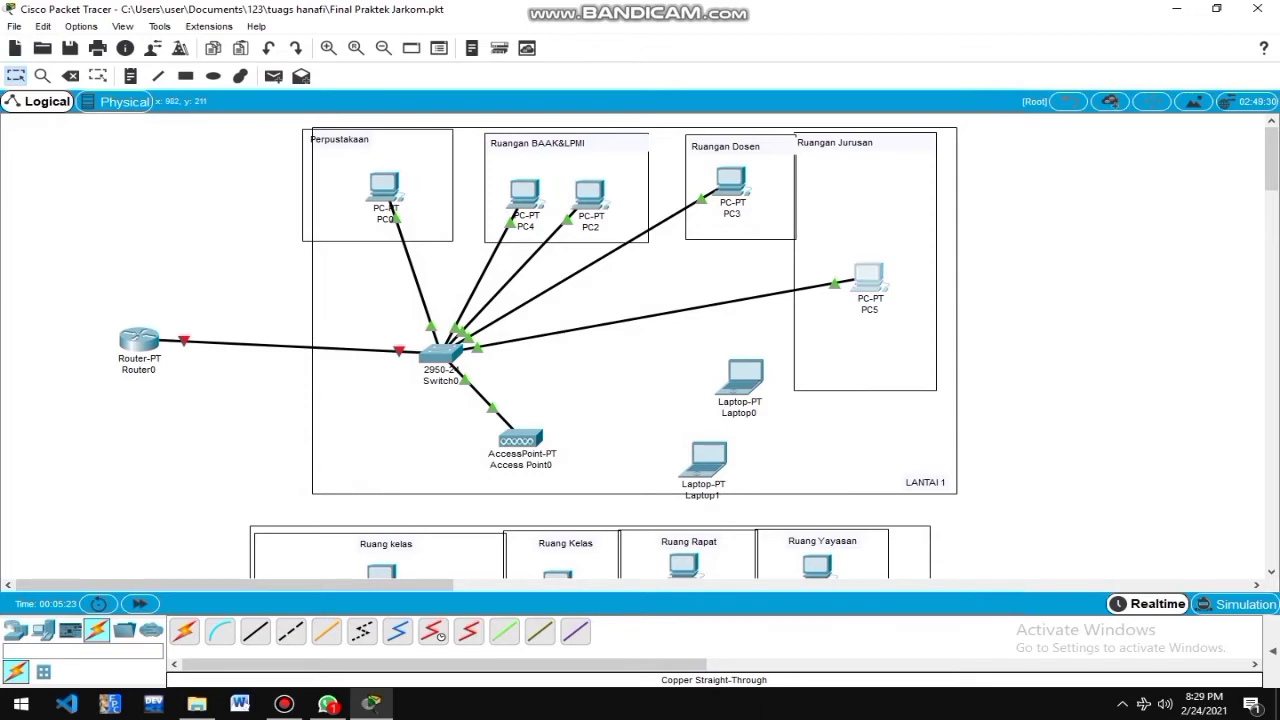
click(868, 277)
click(351, 185)
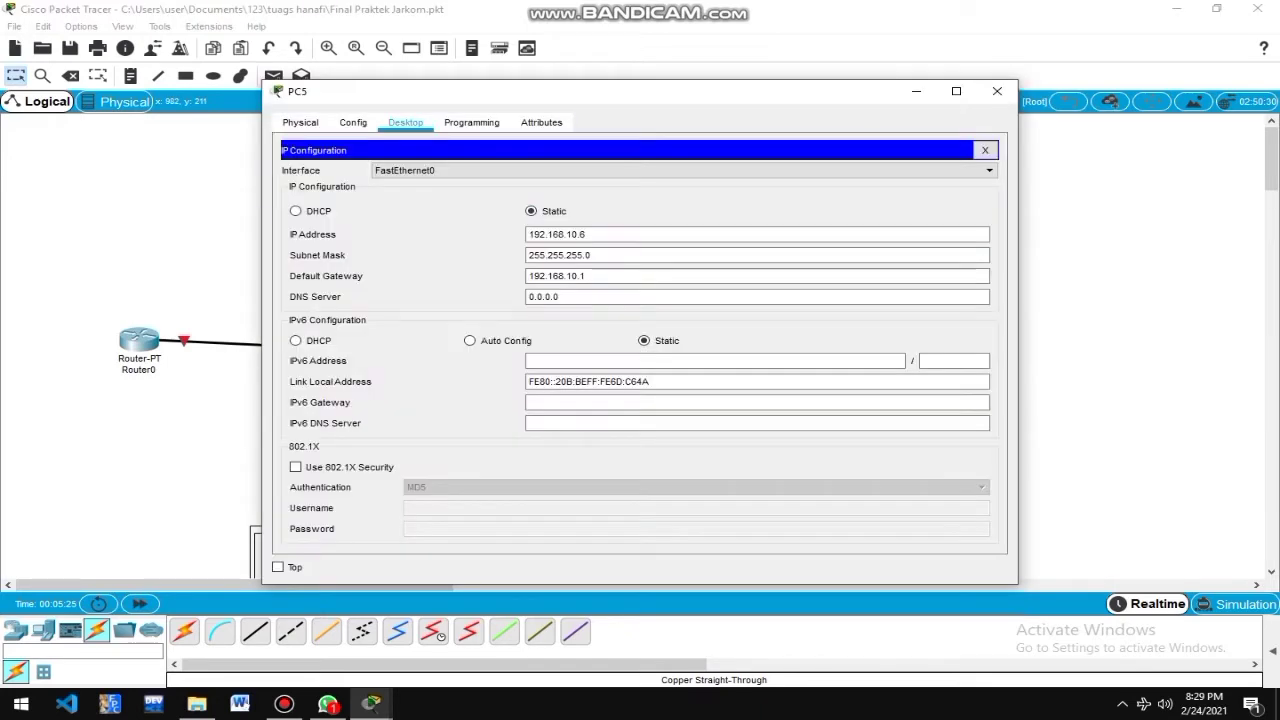
click(997, 91)
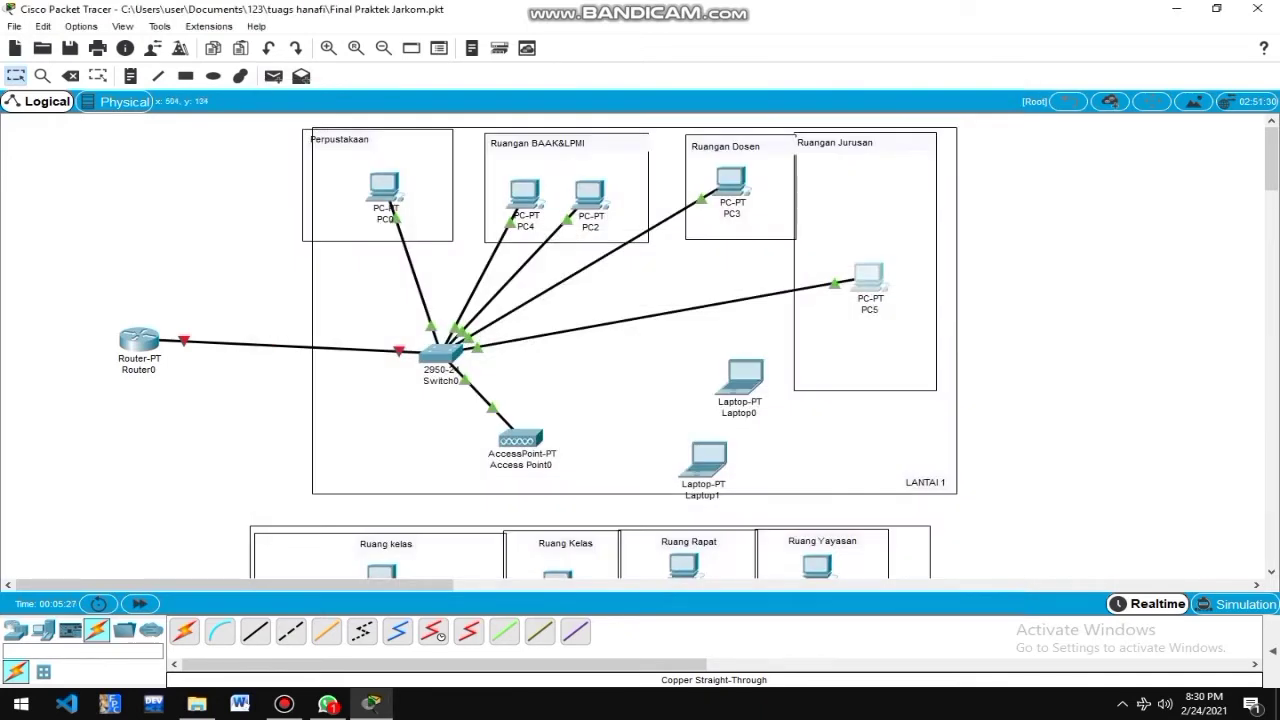
click(389, 203)
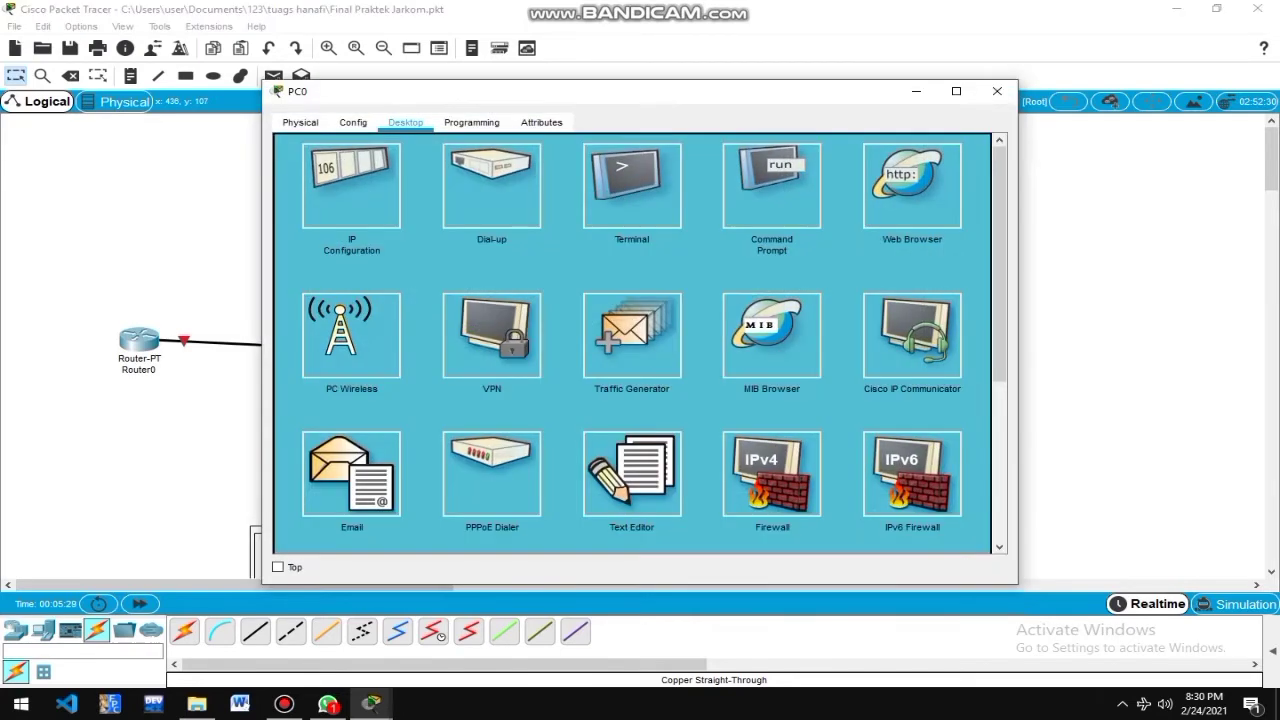
click(771, 185)
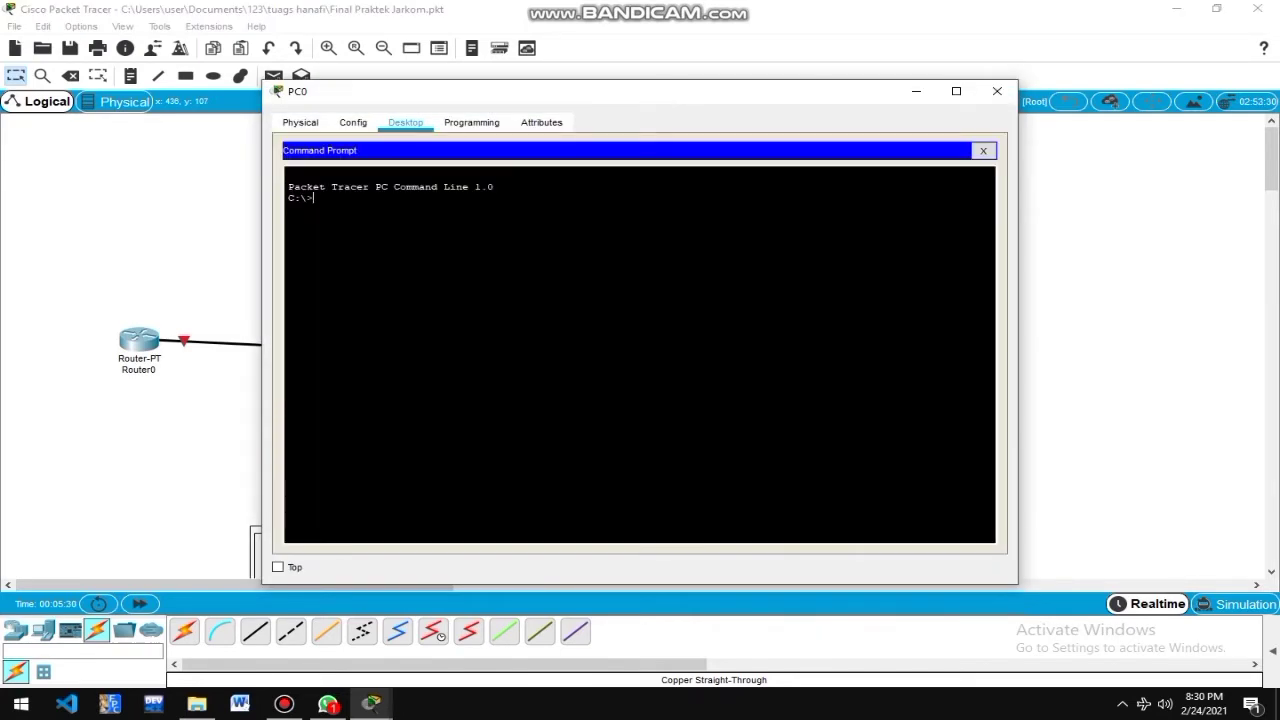
text(ping192.168.10.4)
key(Return)
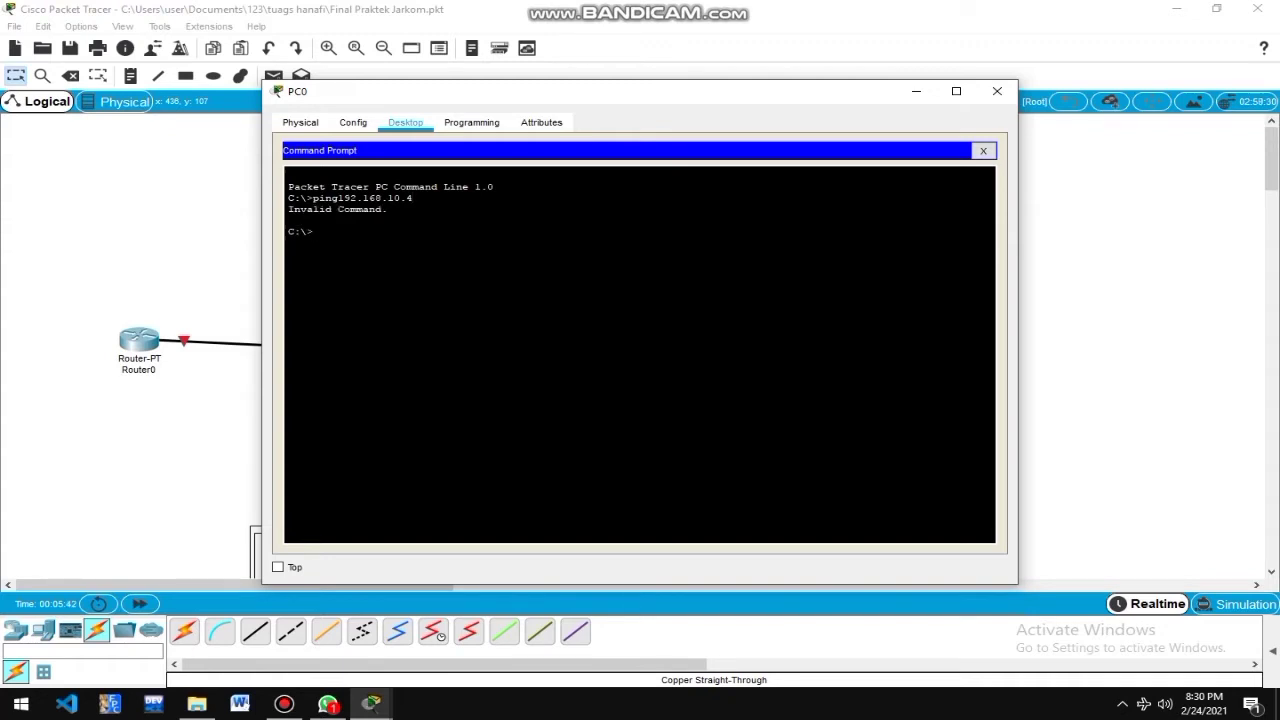
click(997, 91)
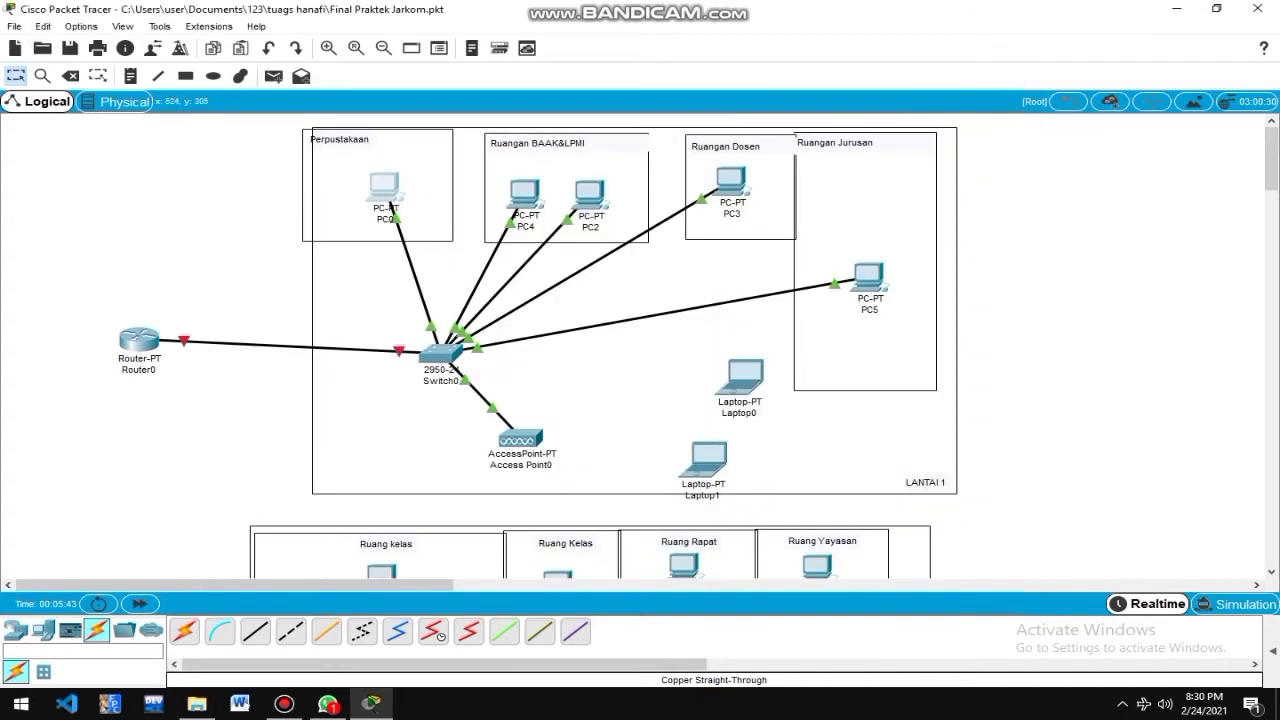
click(441, 352)
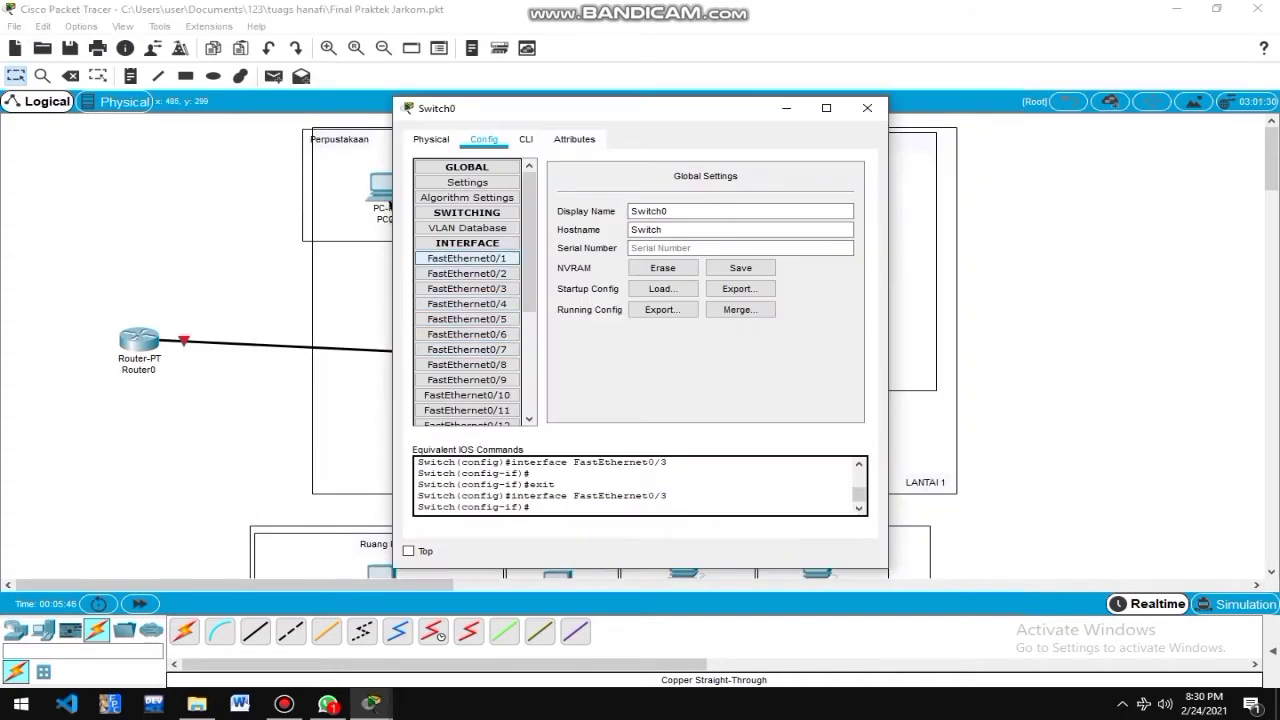
click(467, 273)
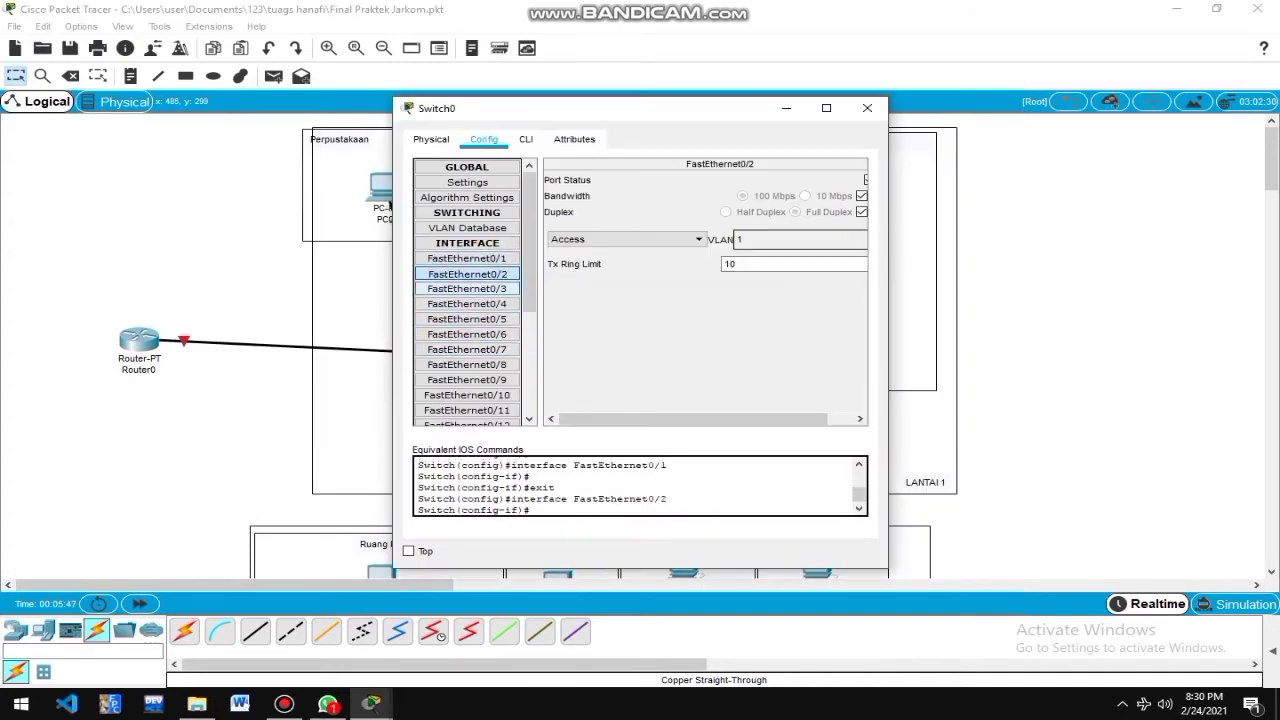
click(467, 318)
click(526, 139)
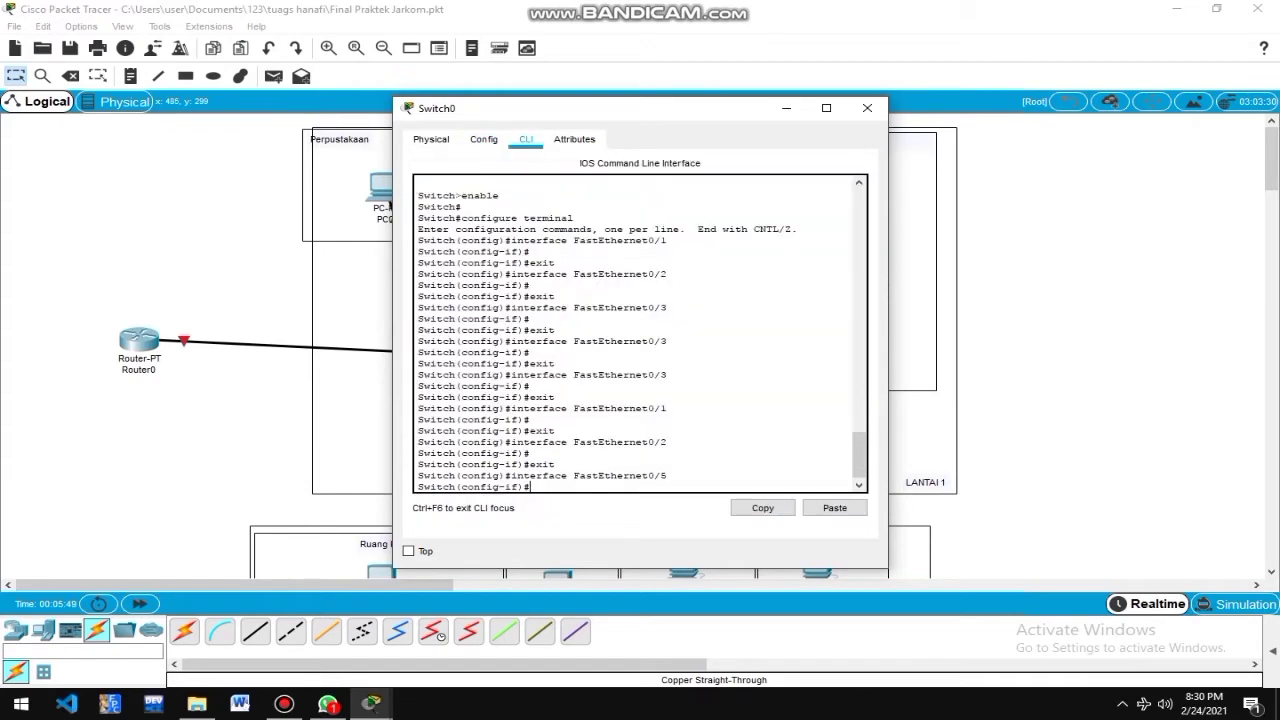
click(484, 139)
click(431, 139)
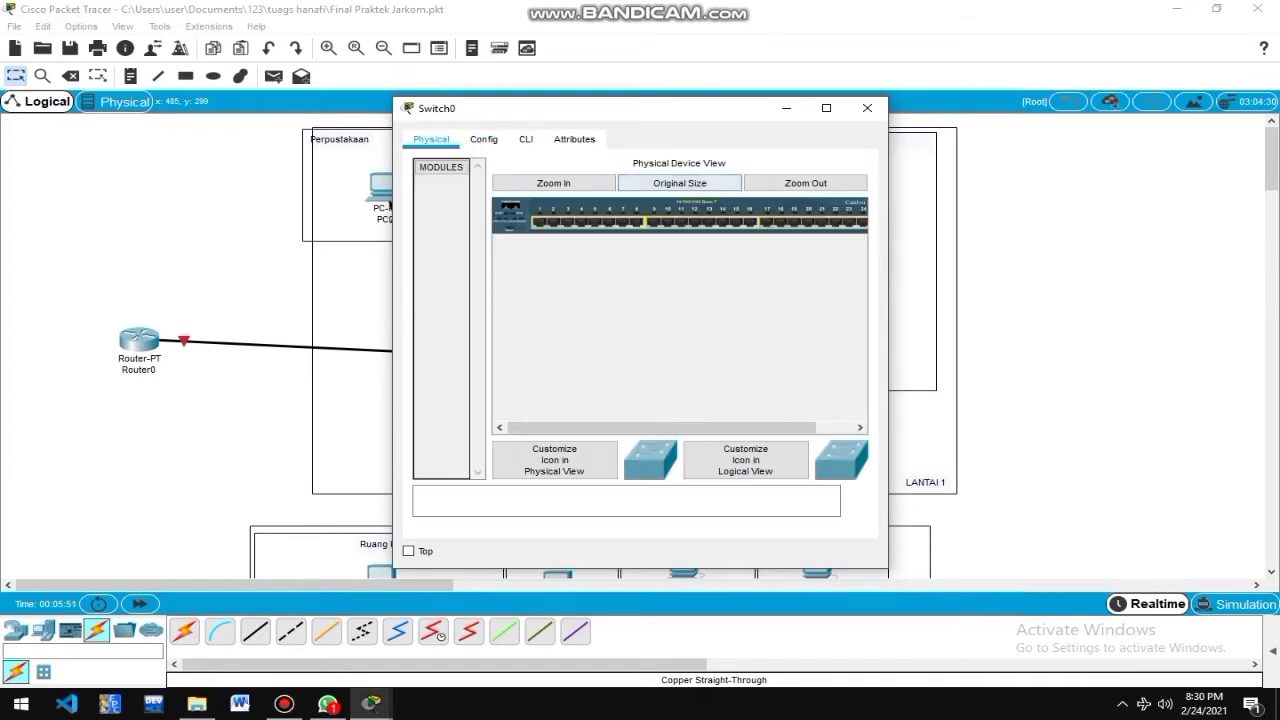
click(867, 108)
click(385, 191)
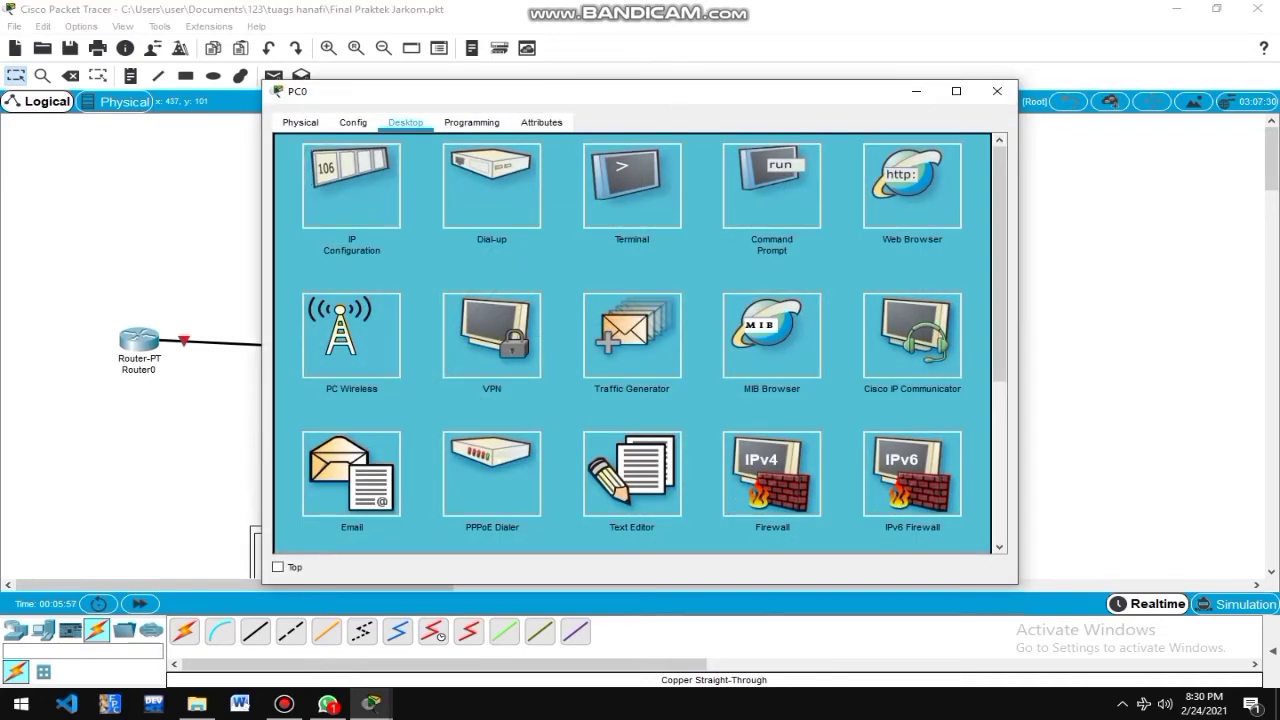
click(351, 185)
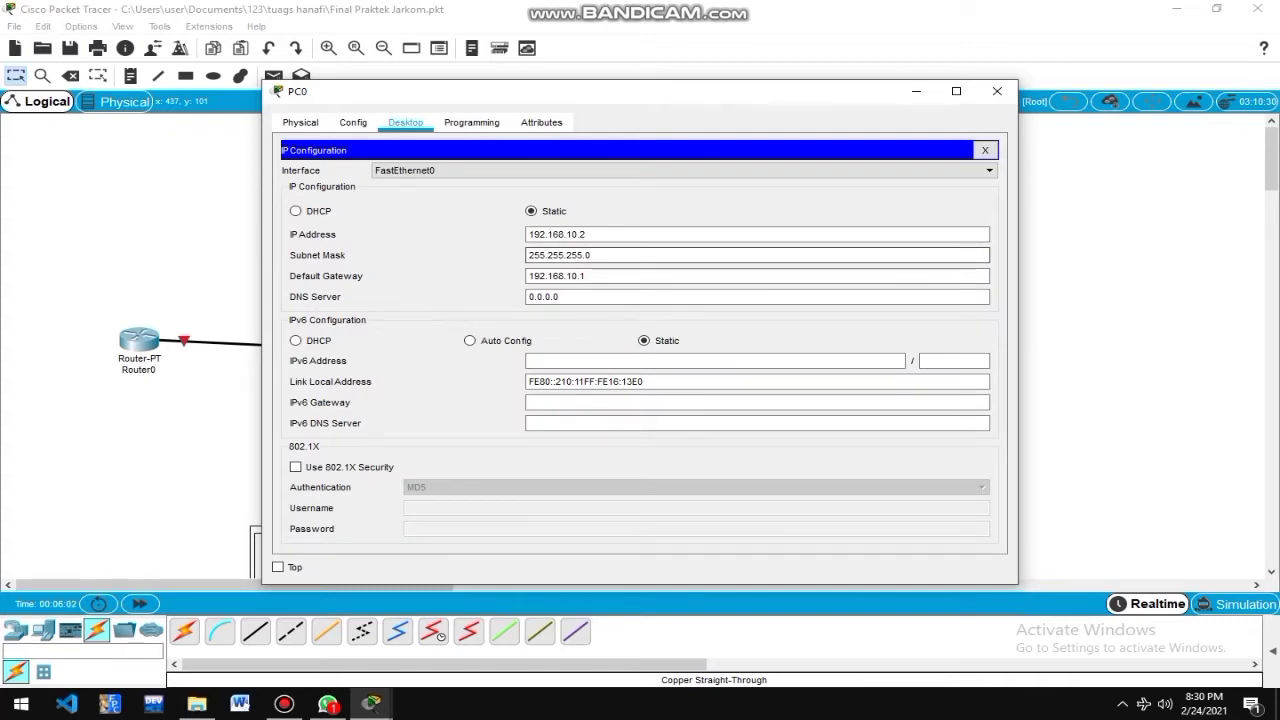
click(353, 122)
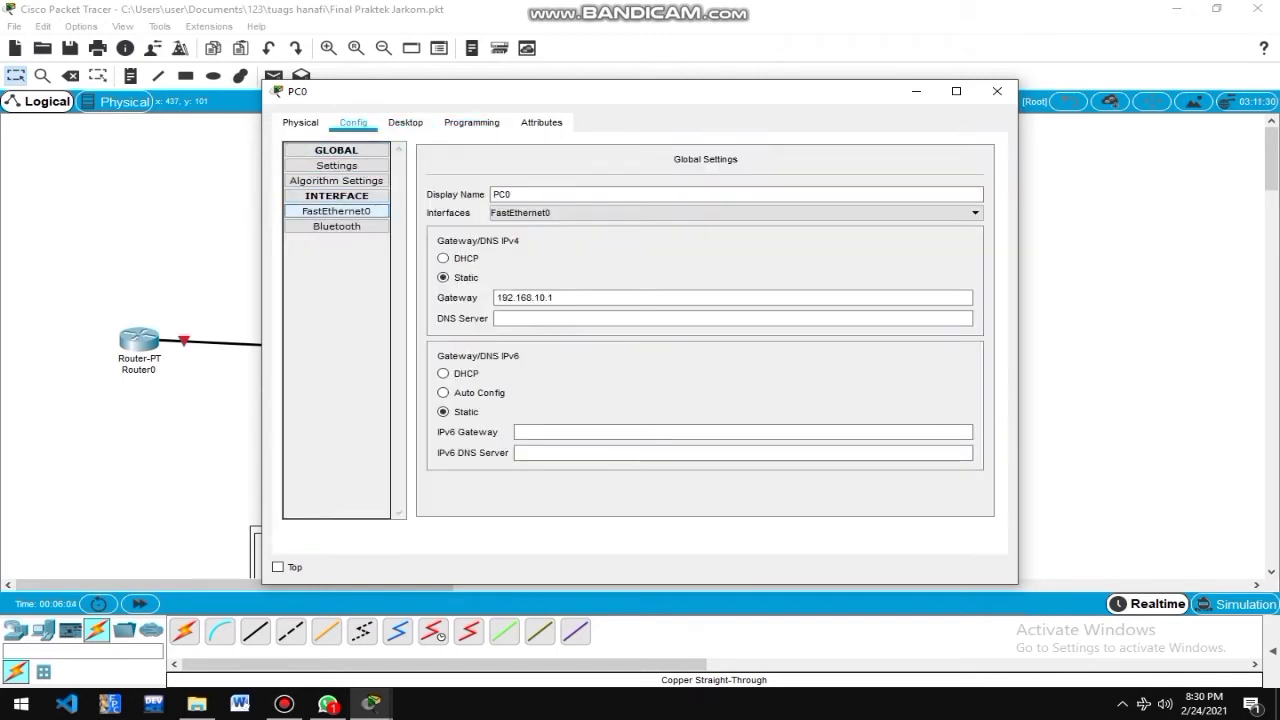
click(300, 122)
click(471, 122)
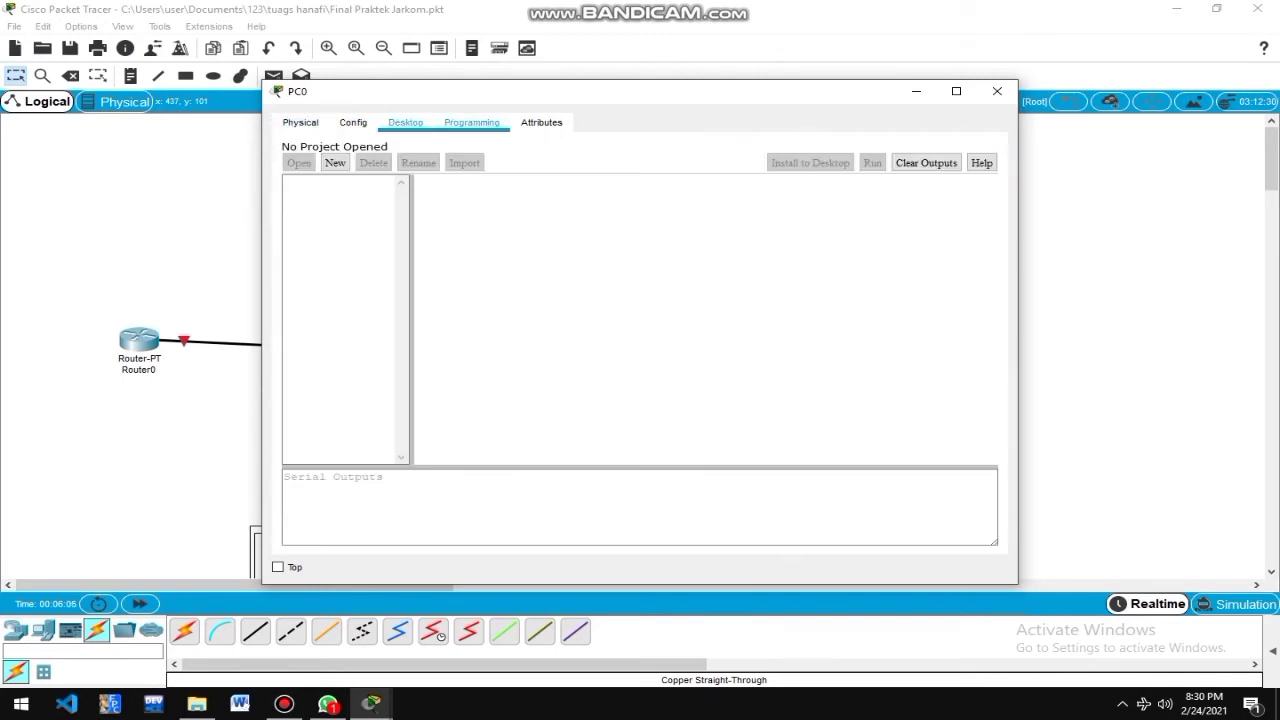
click(405, 122)
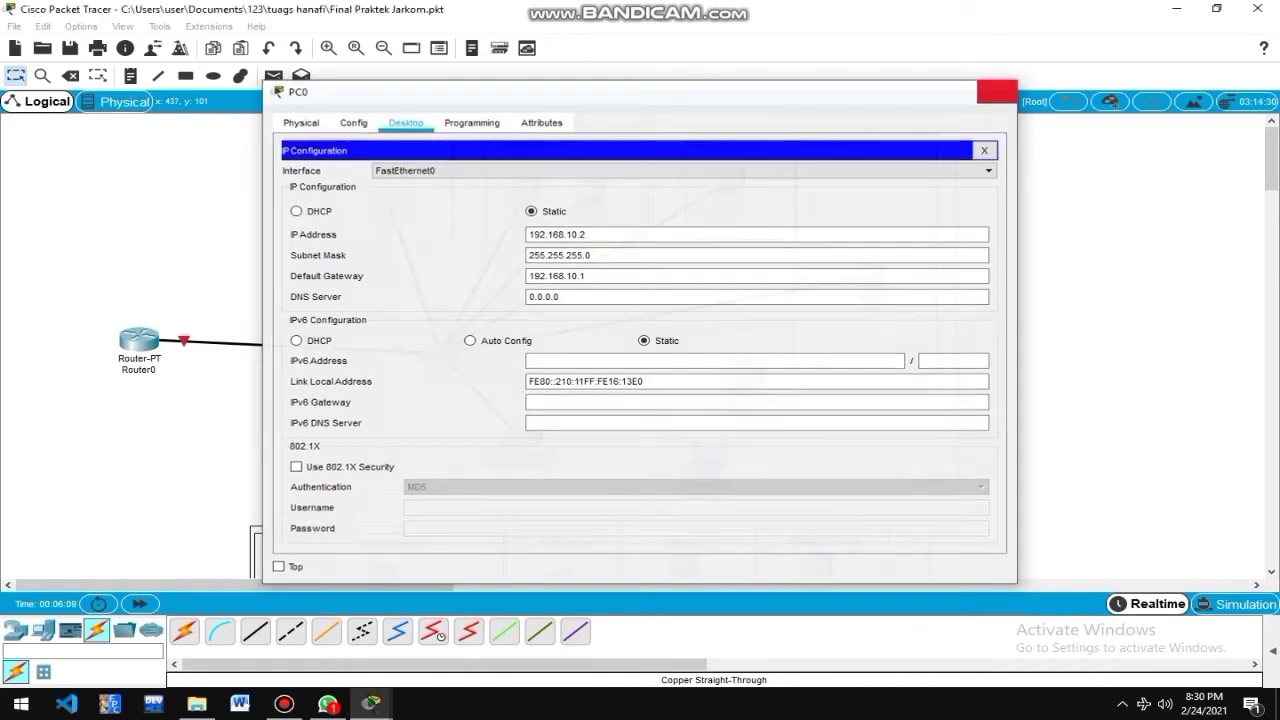
click(997, 91)
click(524, 193)
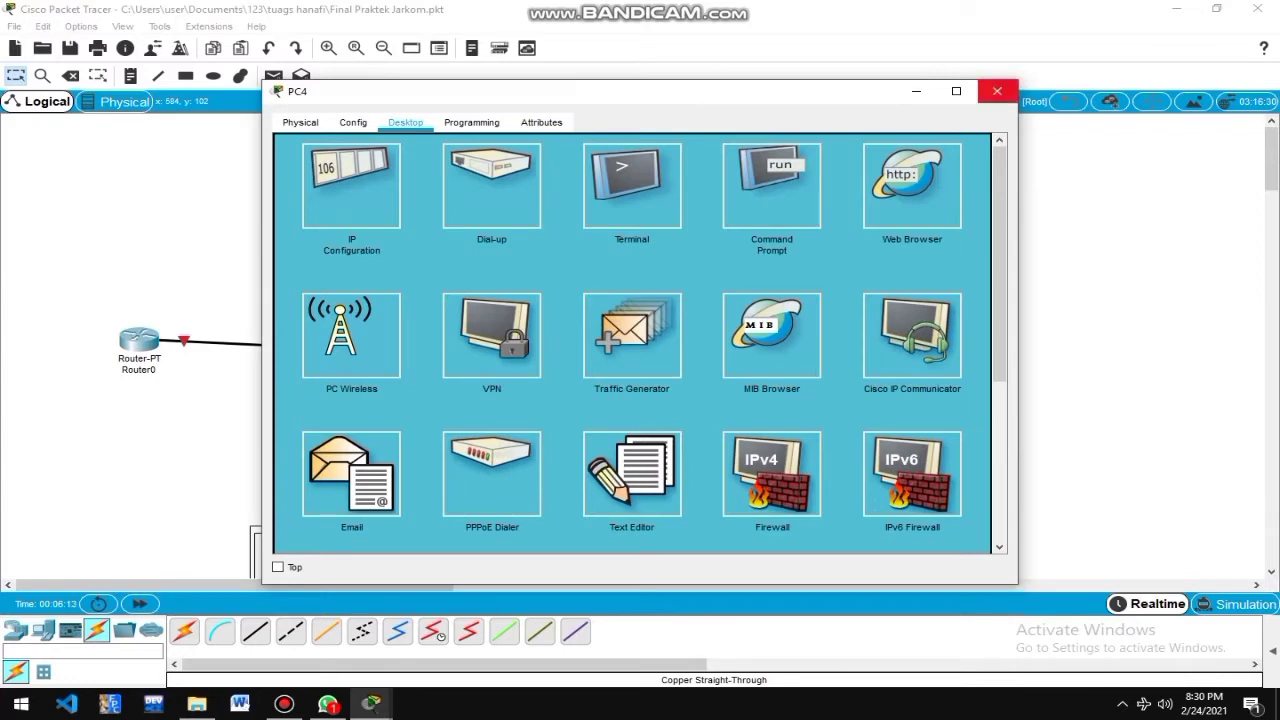
click(997, 91)
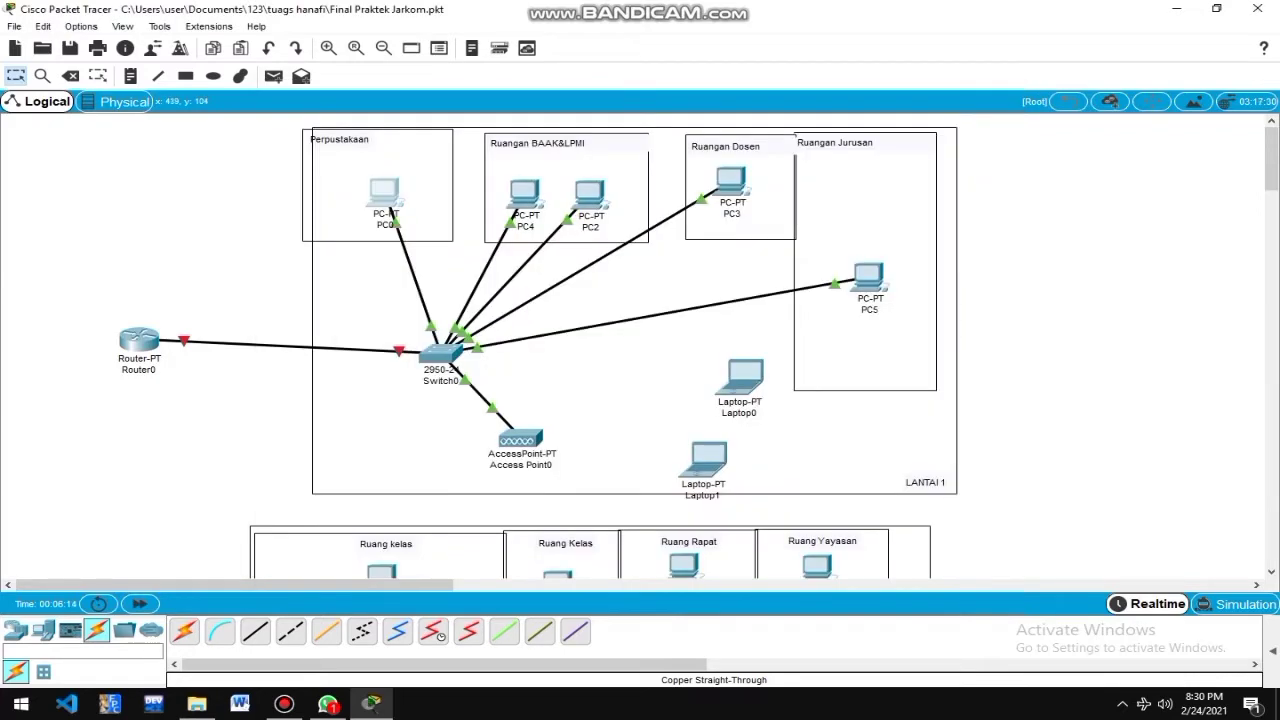
From PC0's command prompt, ping 192.168.10.3 and get four replies with 0% loss.
click(384, 191)
click(772, 187)
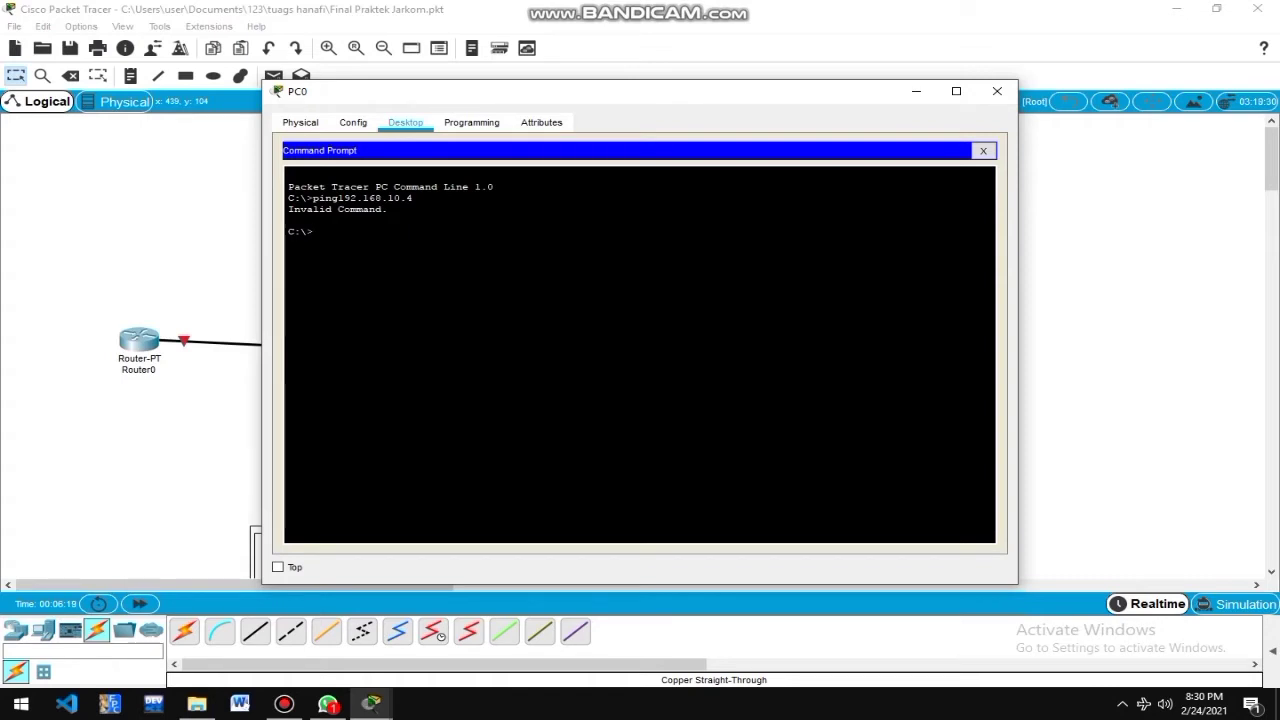
text(192.168.)
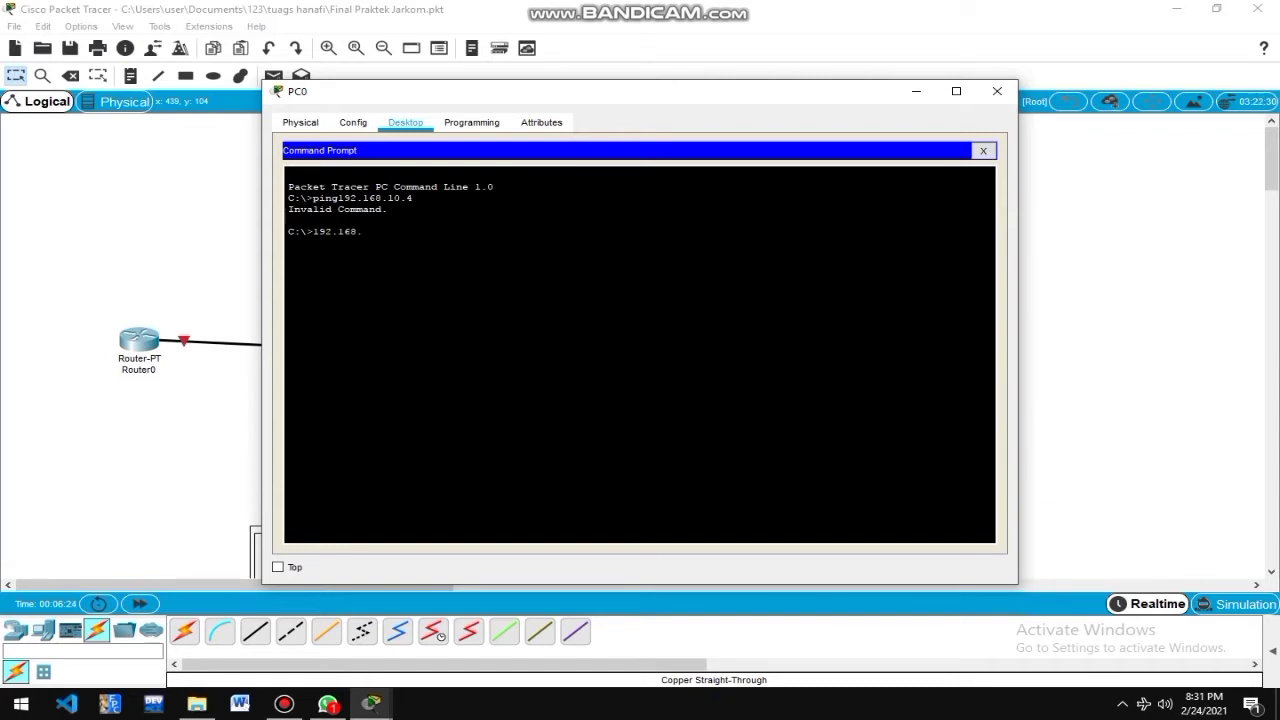
text(10.3)
key(Return)
text(ping 192)
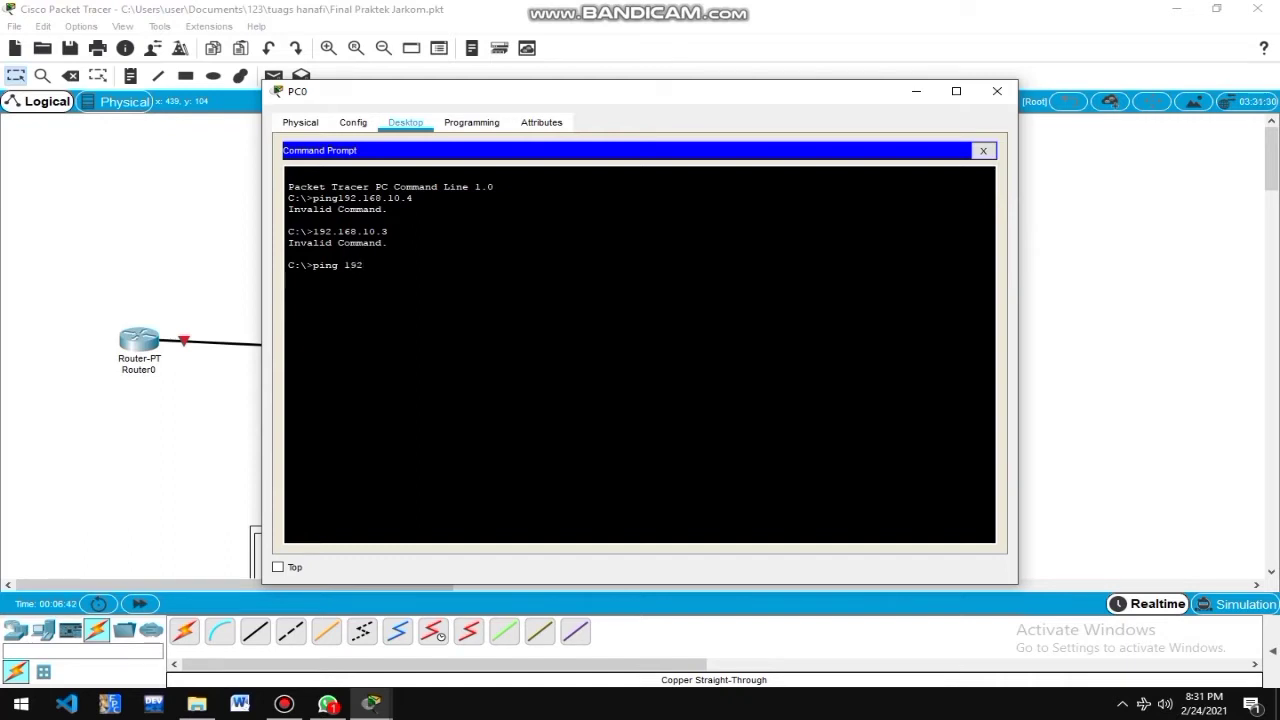
text(.168.10.3)
key(Return)
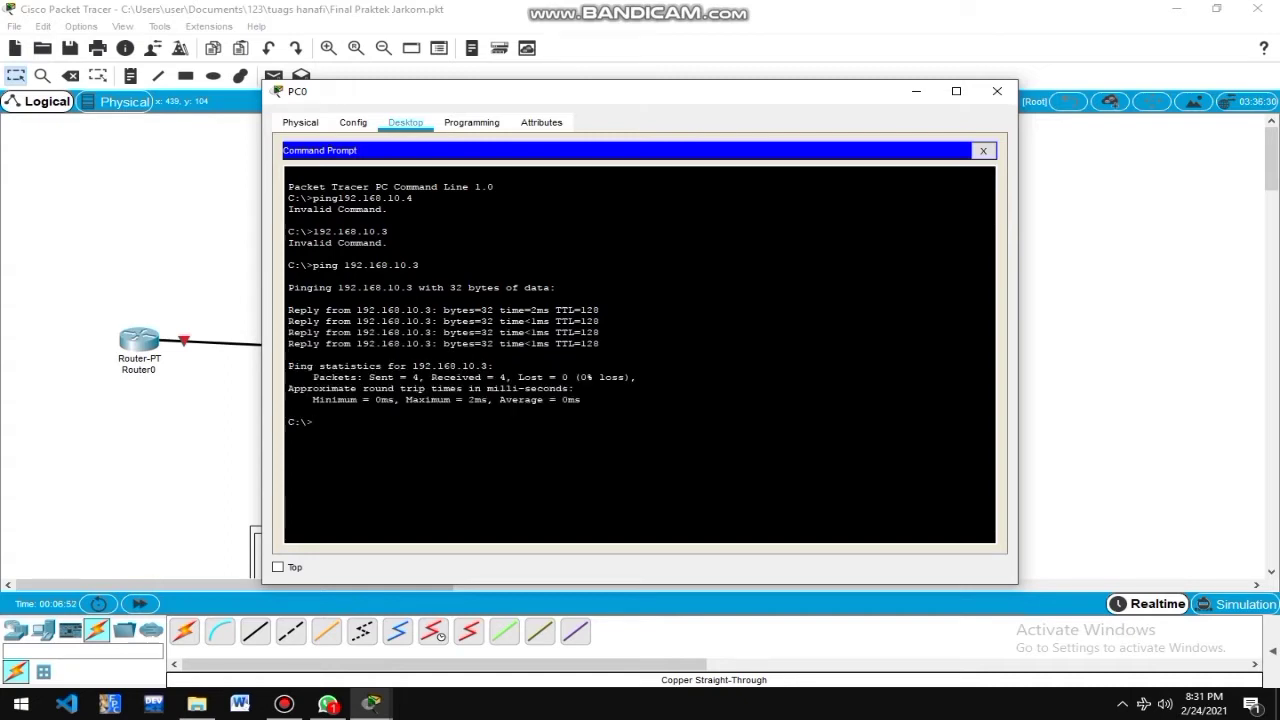
click(997, 91)
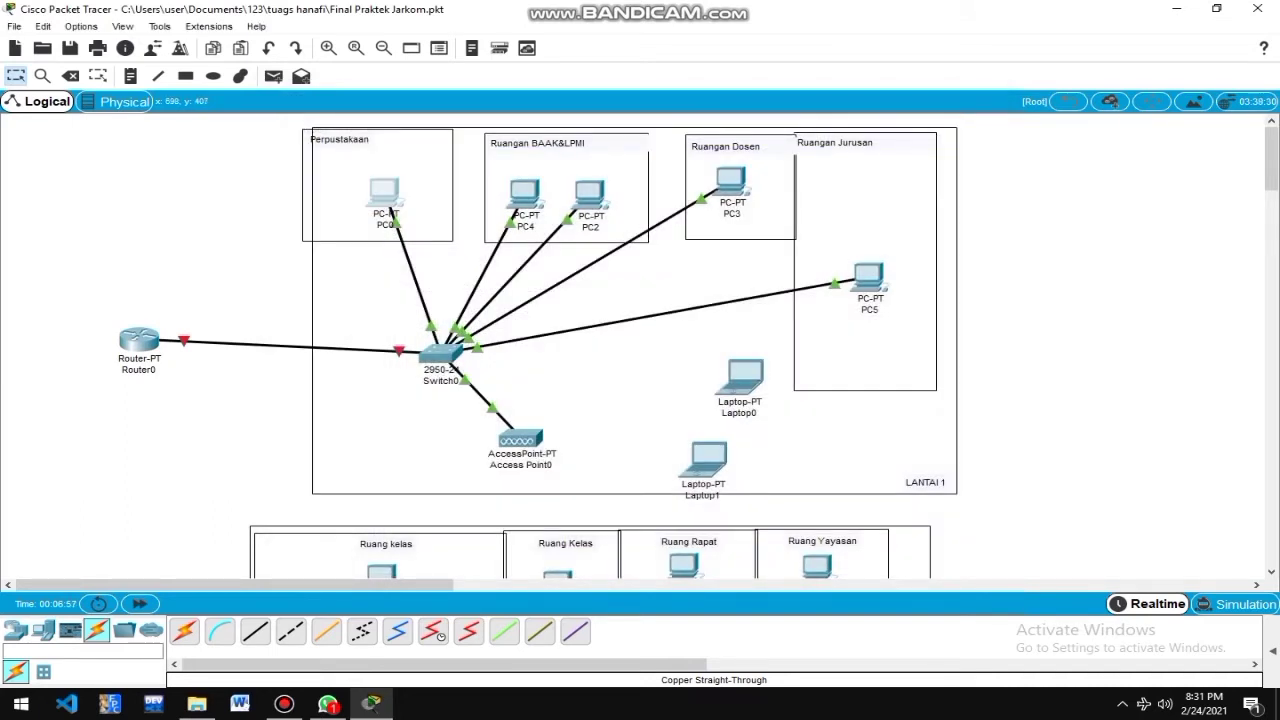
Secure Access Point0's Port 1 with WPA-PSK and a pass phrase, and rename its SSID to Lantai 1.
click(521, 440)
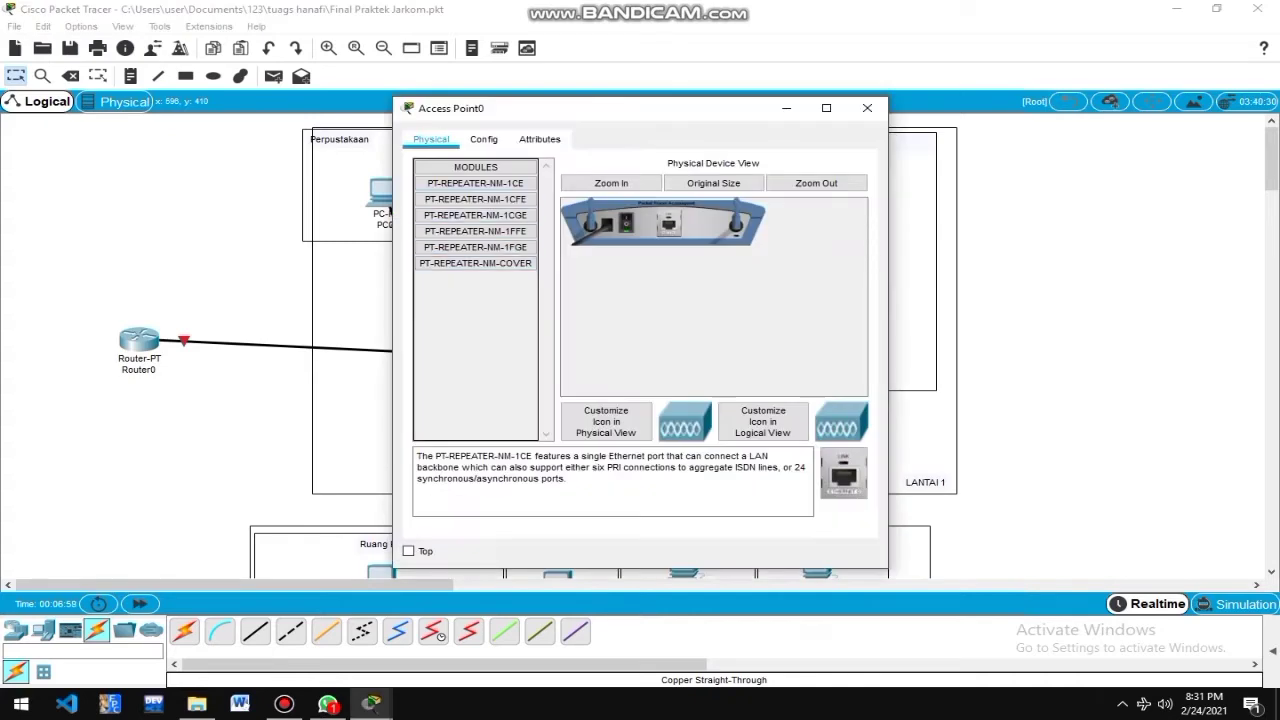
click(484, 139)
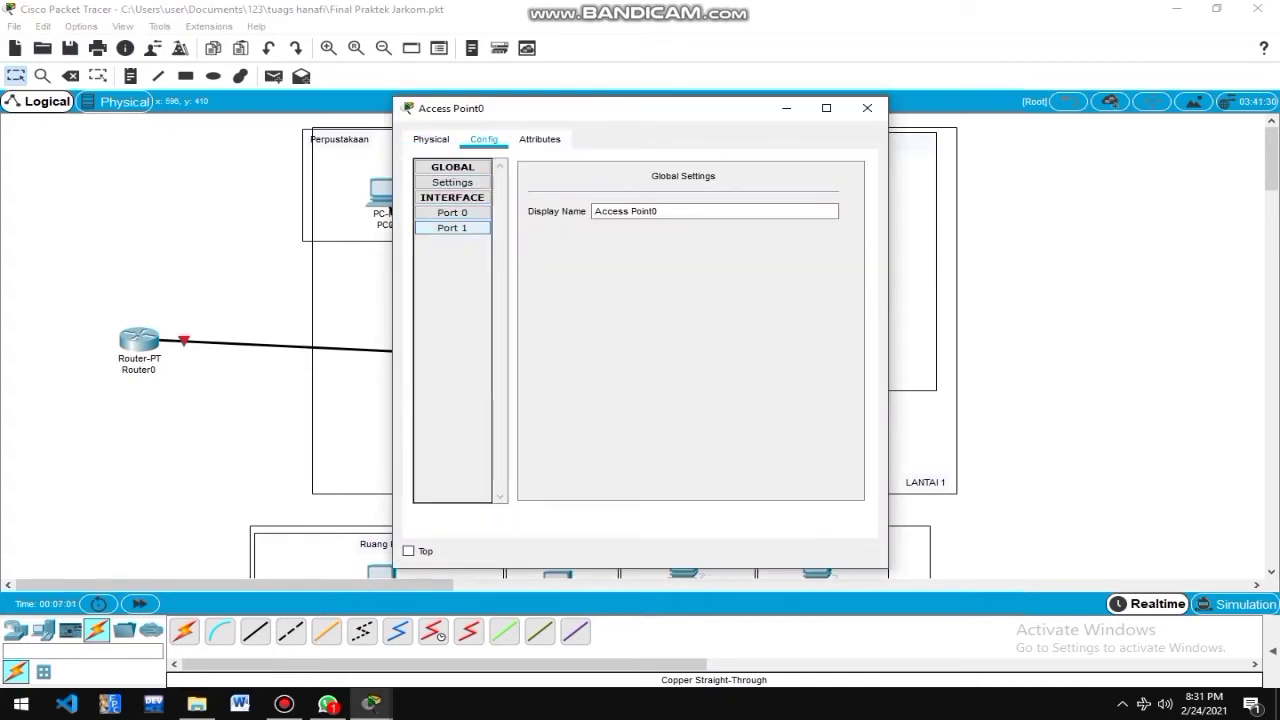
click(452, 228)
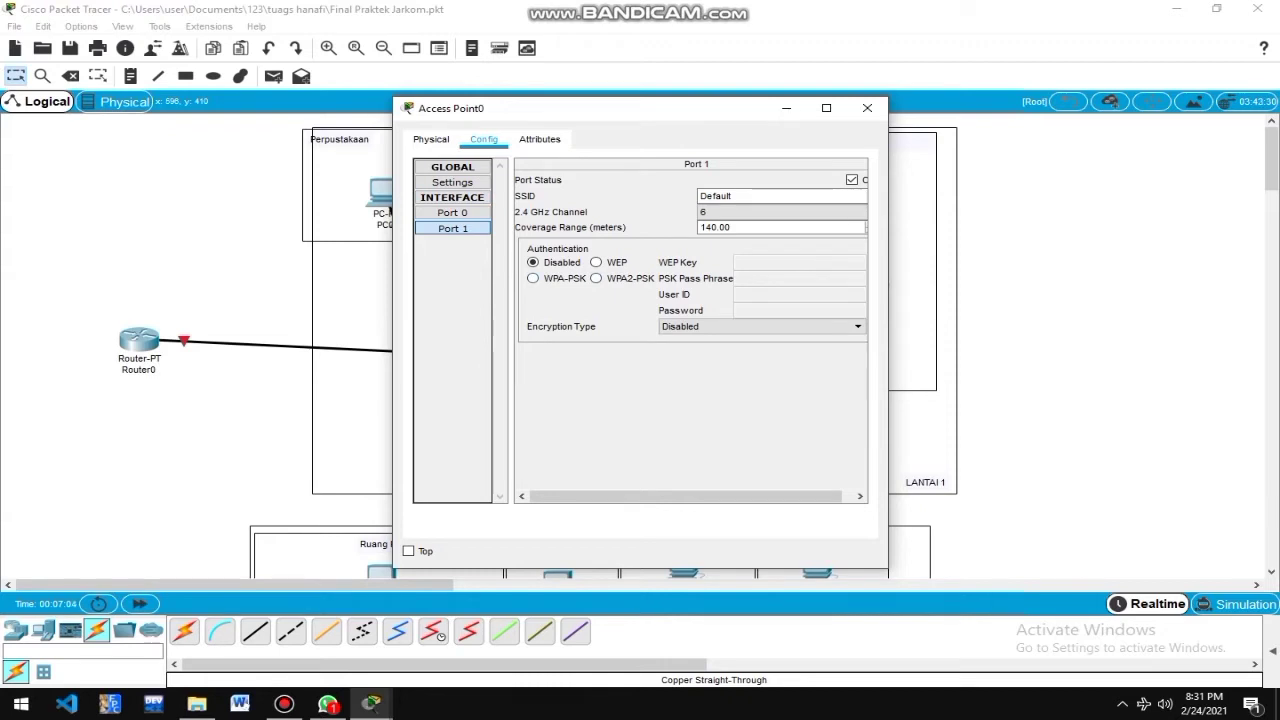
click(533, 278)
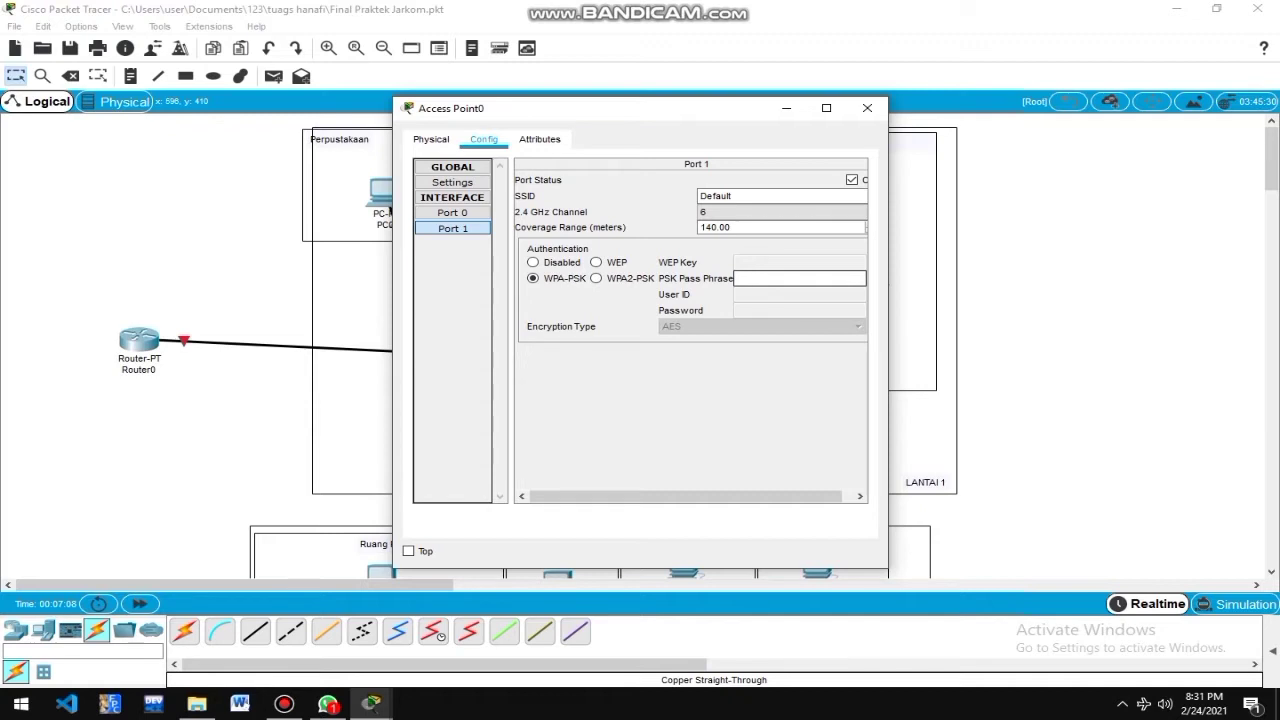
text(handayani20102)
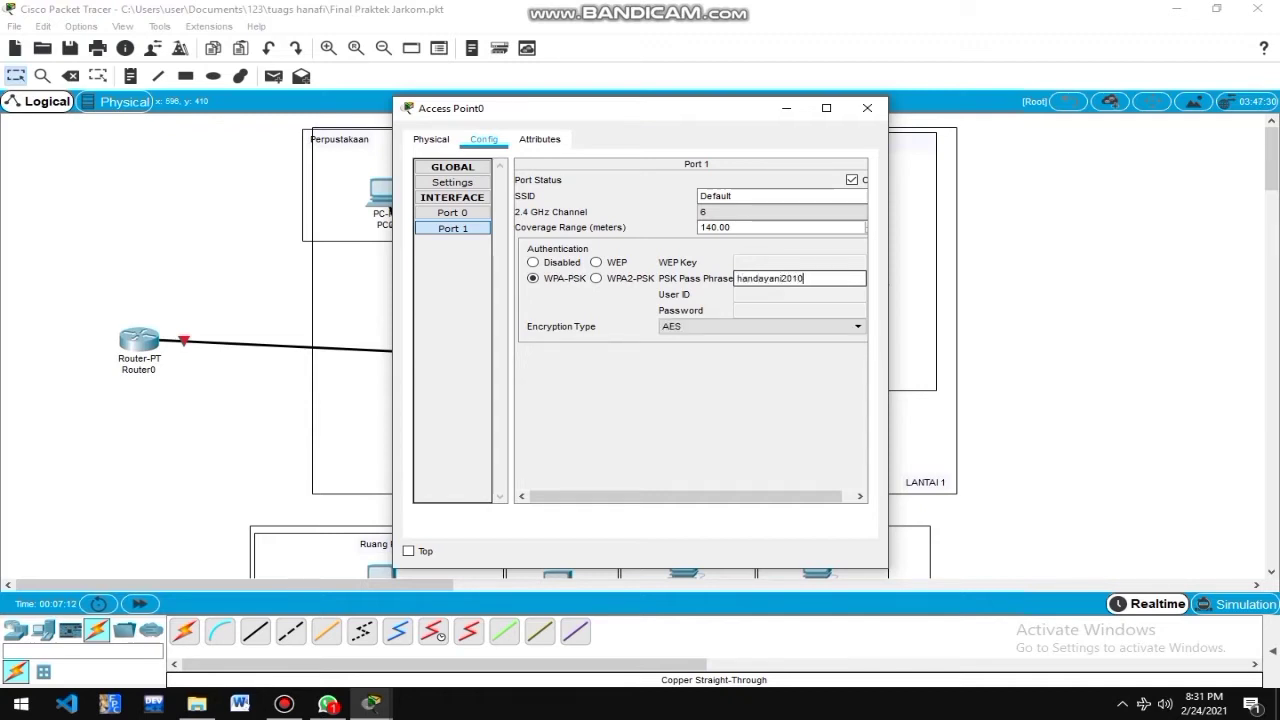
key(BackSpace)
key(BackSpace)
key(BackSpace)
text(21)
key(shift+Tab)
key(shift+Tab)
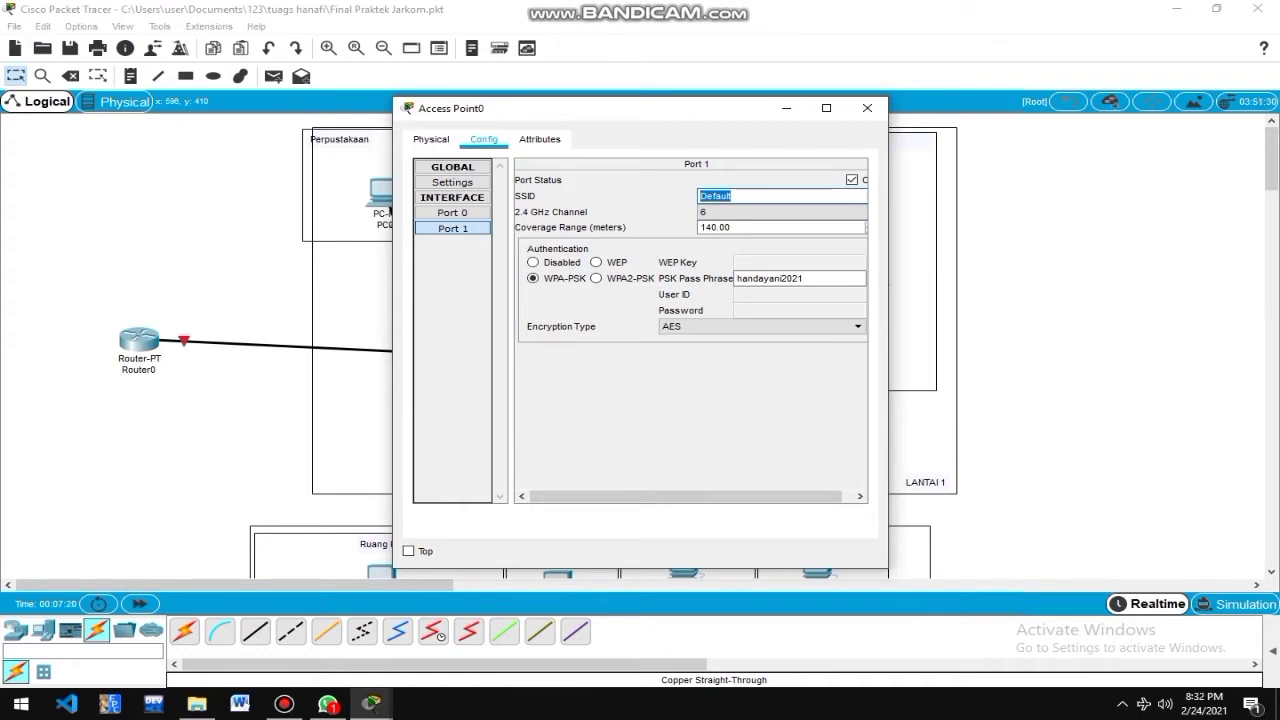
text(Lantai 1)
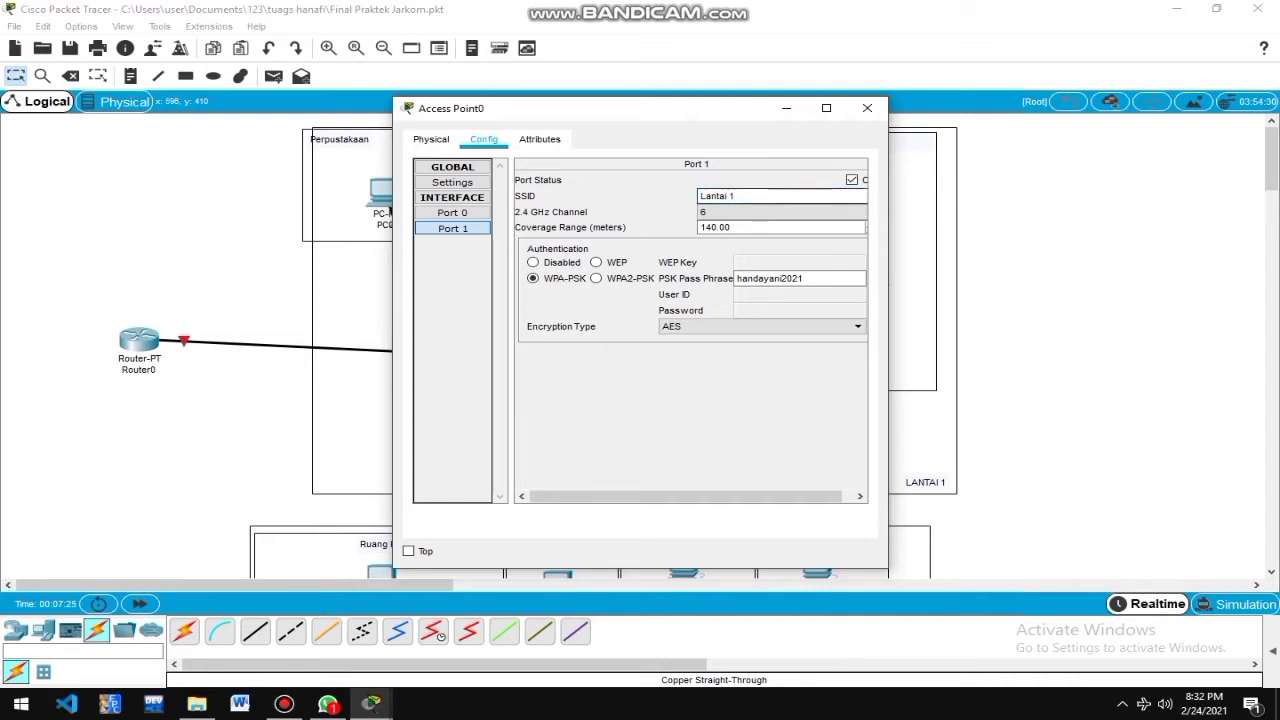
key(Return)
click(867, 107)
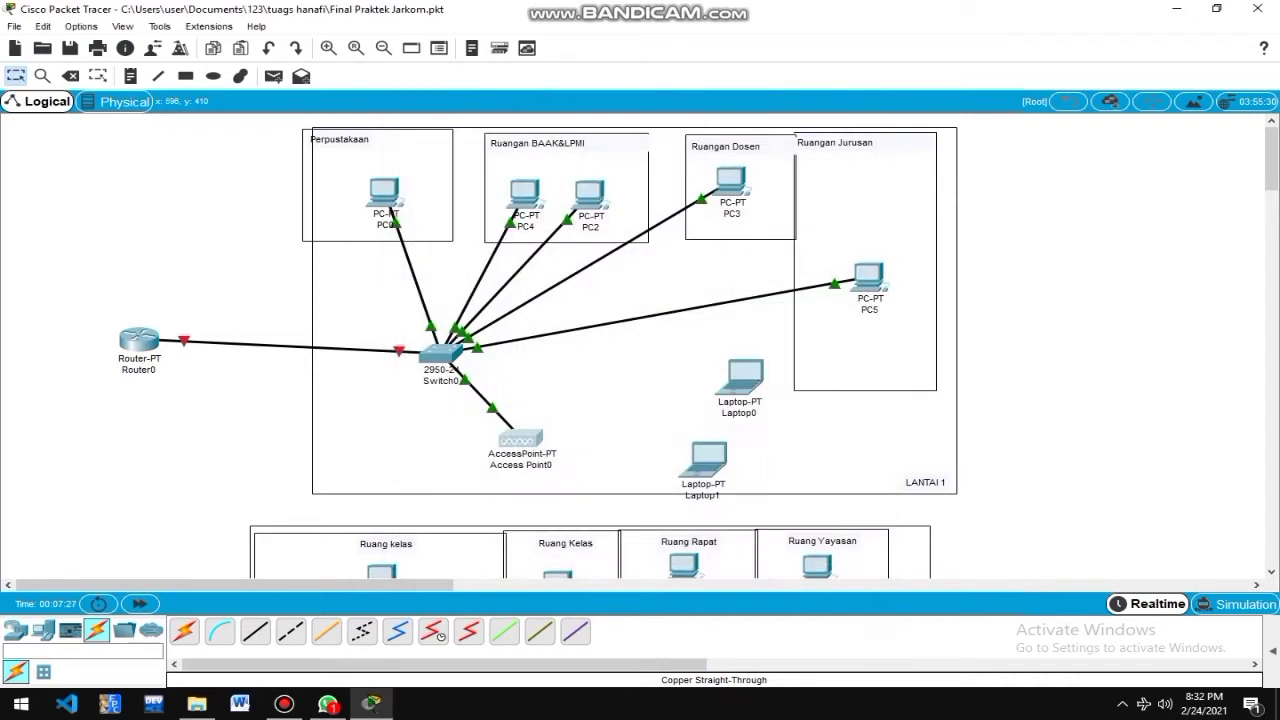
Arrange both laptops and the LANTAI 1 floor rectangle so the laptops sit inside that area.
drag(703, 460, 684, 437)
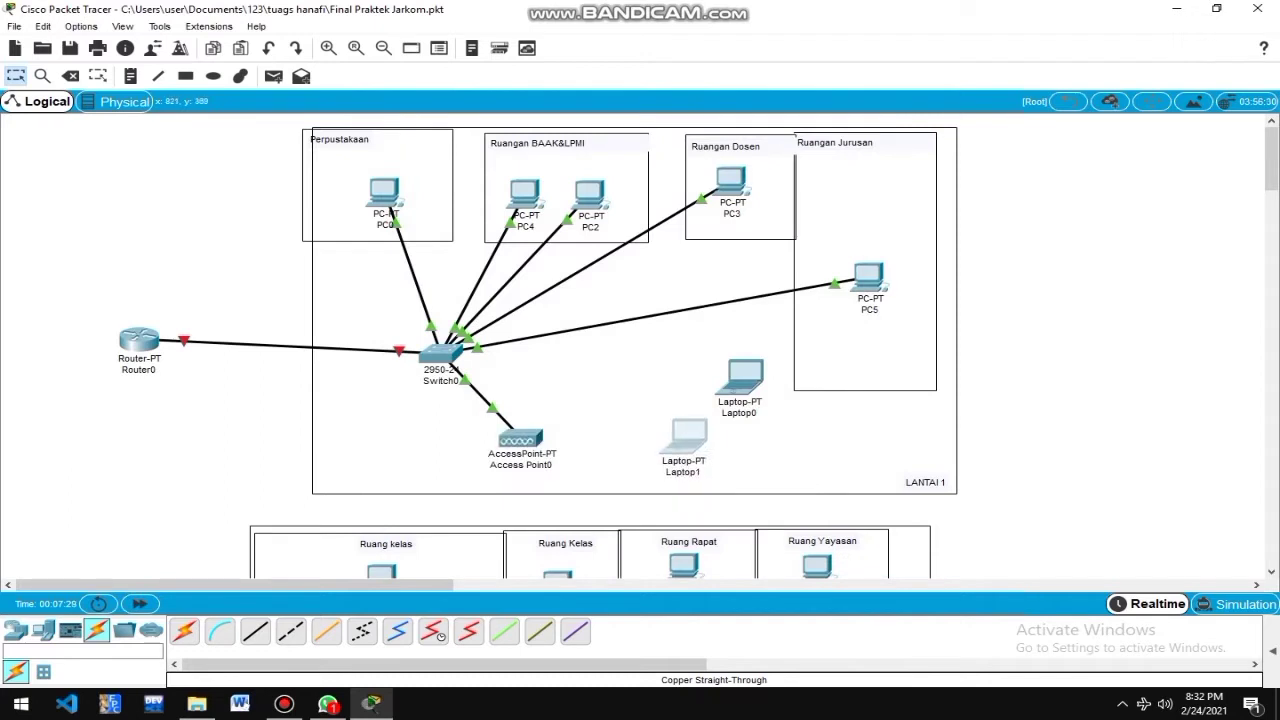
drag(741, 377, 639, 385)
drag(685, 437, 640, 408)
click(676, 469)
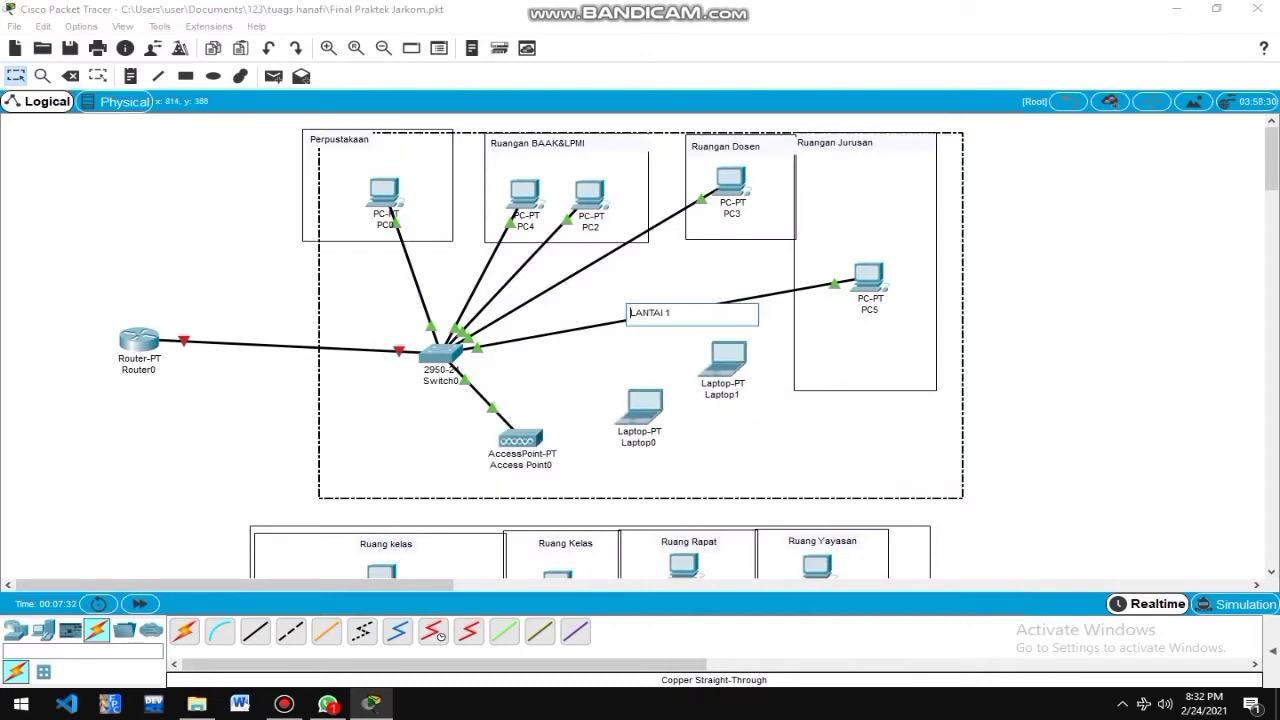
click(644, 405)
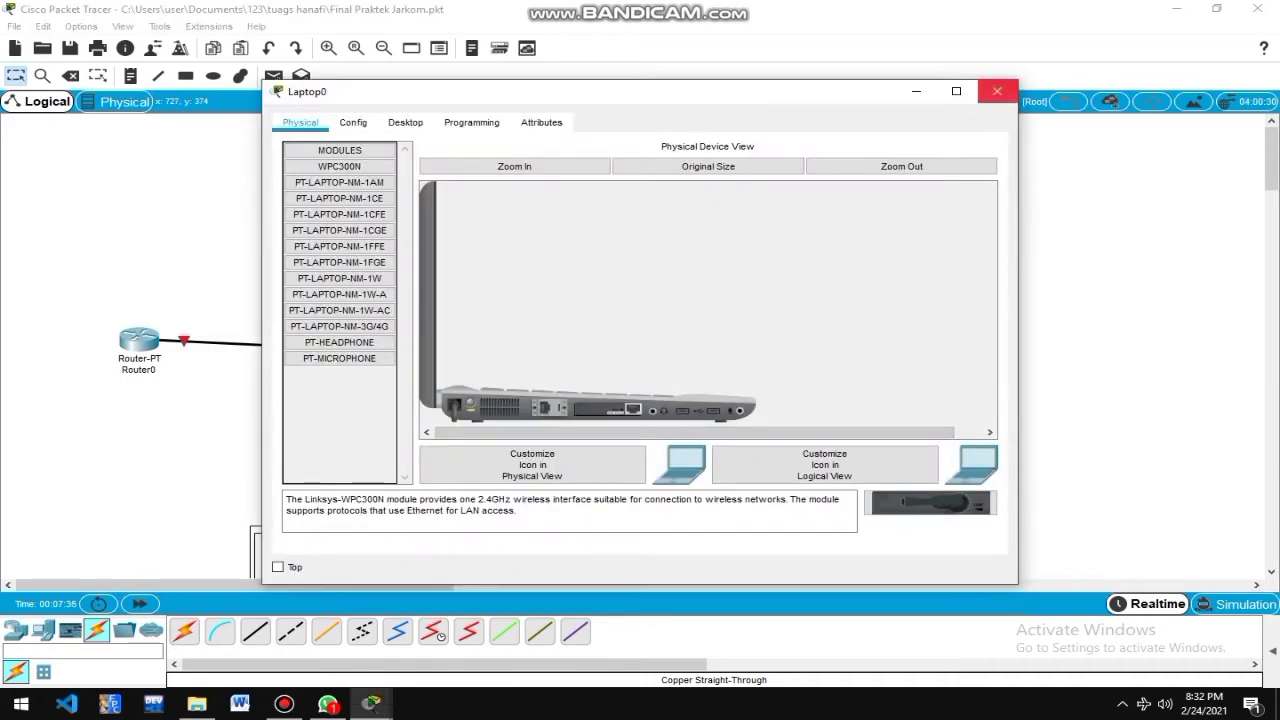
click(997, 91)
mouse_move(892, 470)
mouse_down()
mouse_move(887, 452)
mouse_move(872, 465)
mouse_up()
Reseat Laptop0's WPC300N wireless card by pulling it out and reinserting it.
click(643, 405)
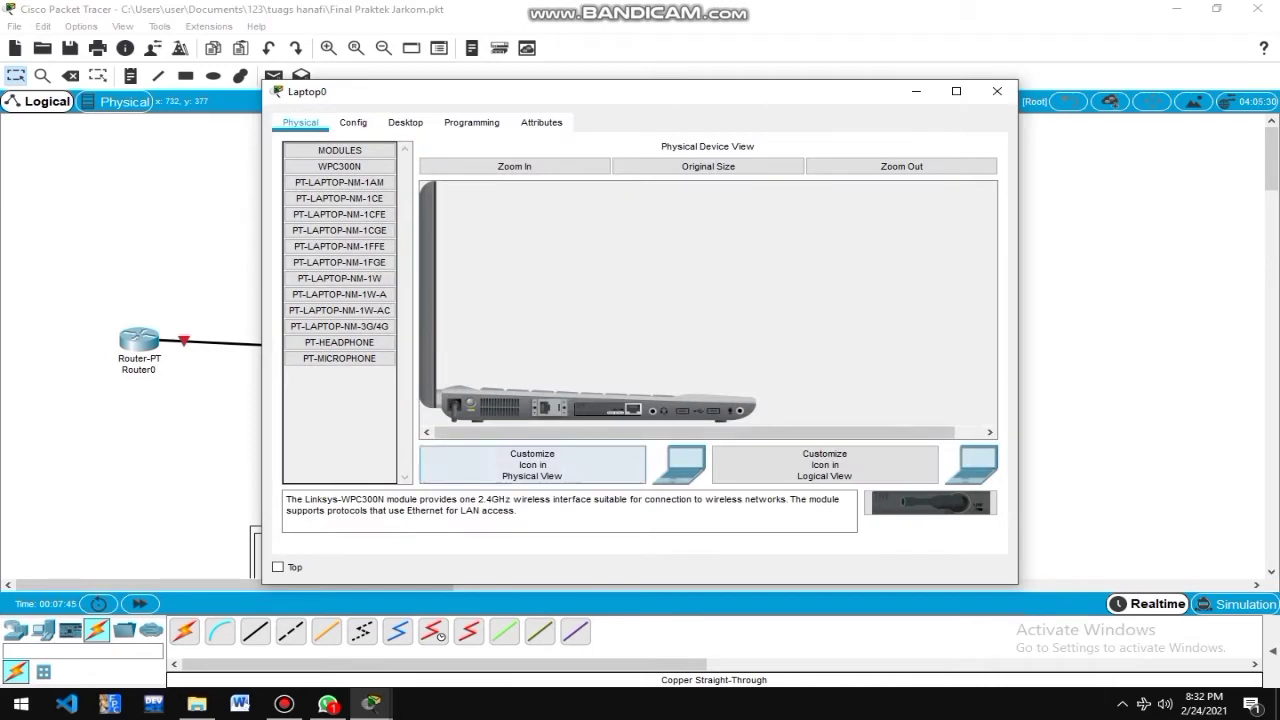
drag(608, 409, 340, 420)
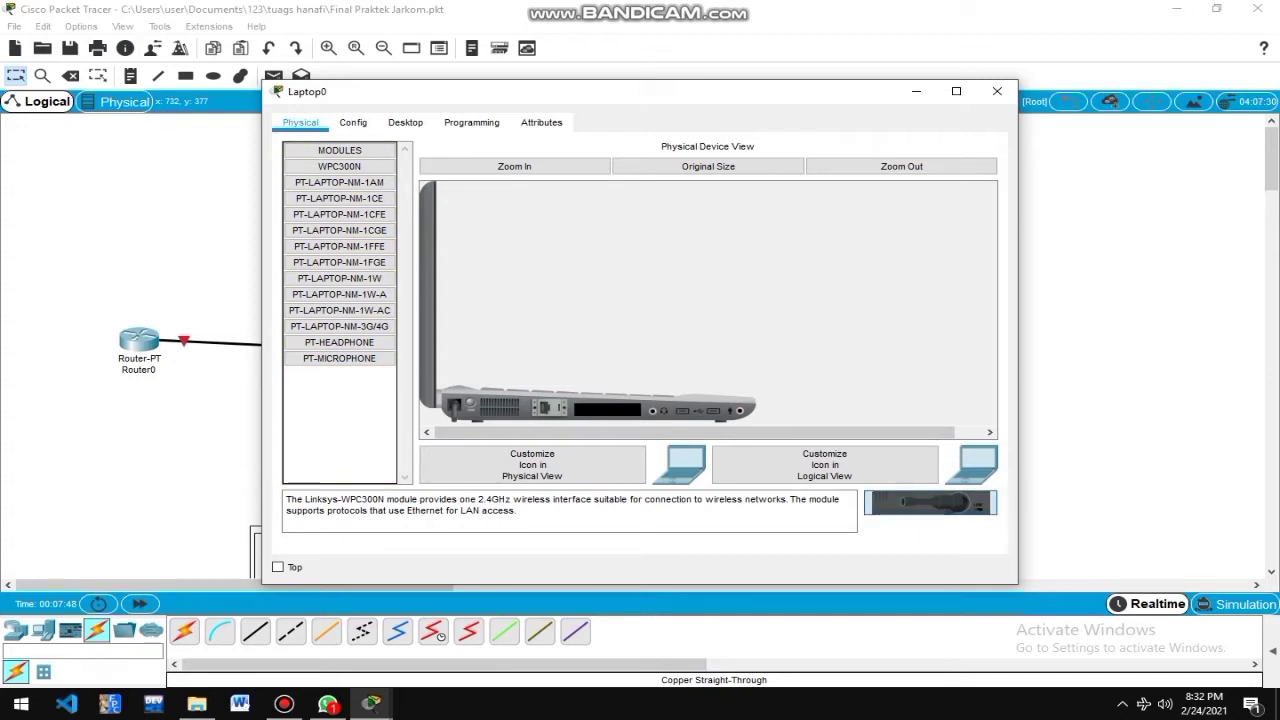
drag(930, 503, 607, 409)
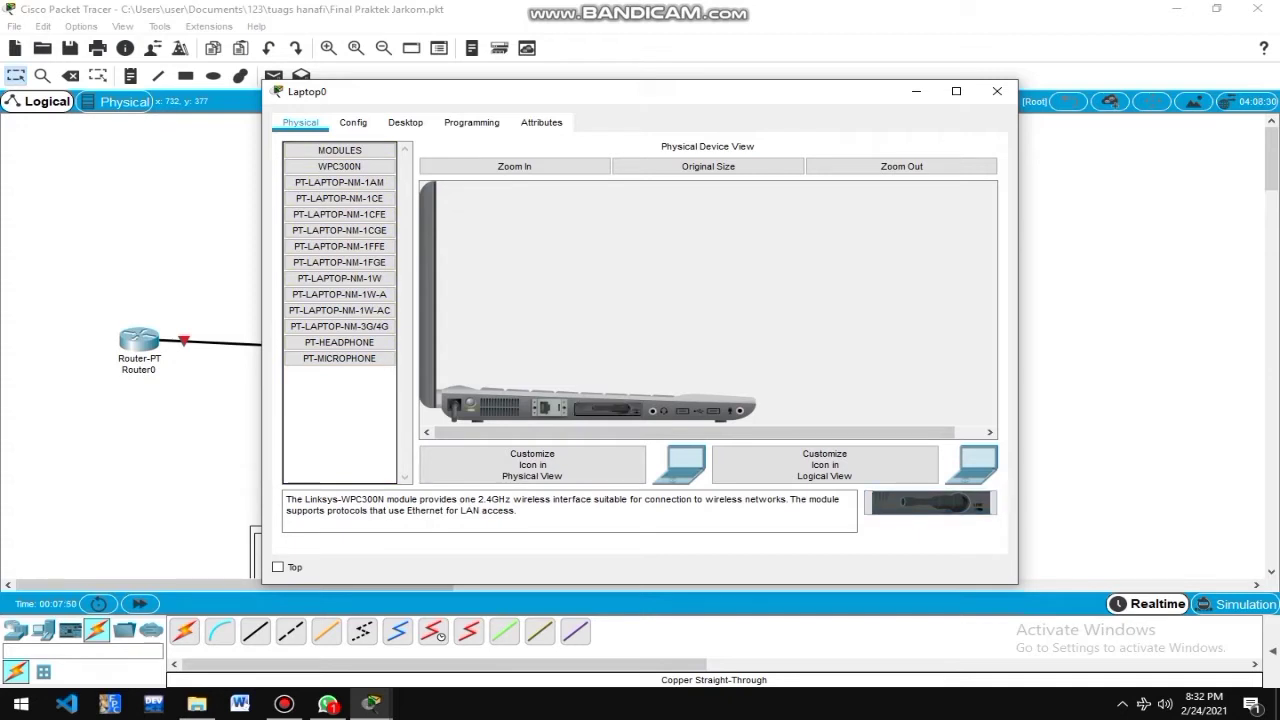
Connect Laptop0 to the Lantai 1 wireless network using its pre-shared key via PC Wireless.
click(405, 122)
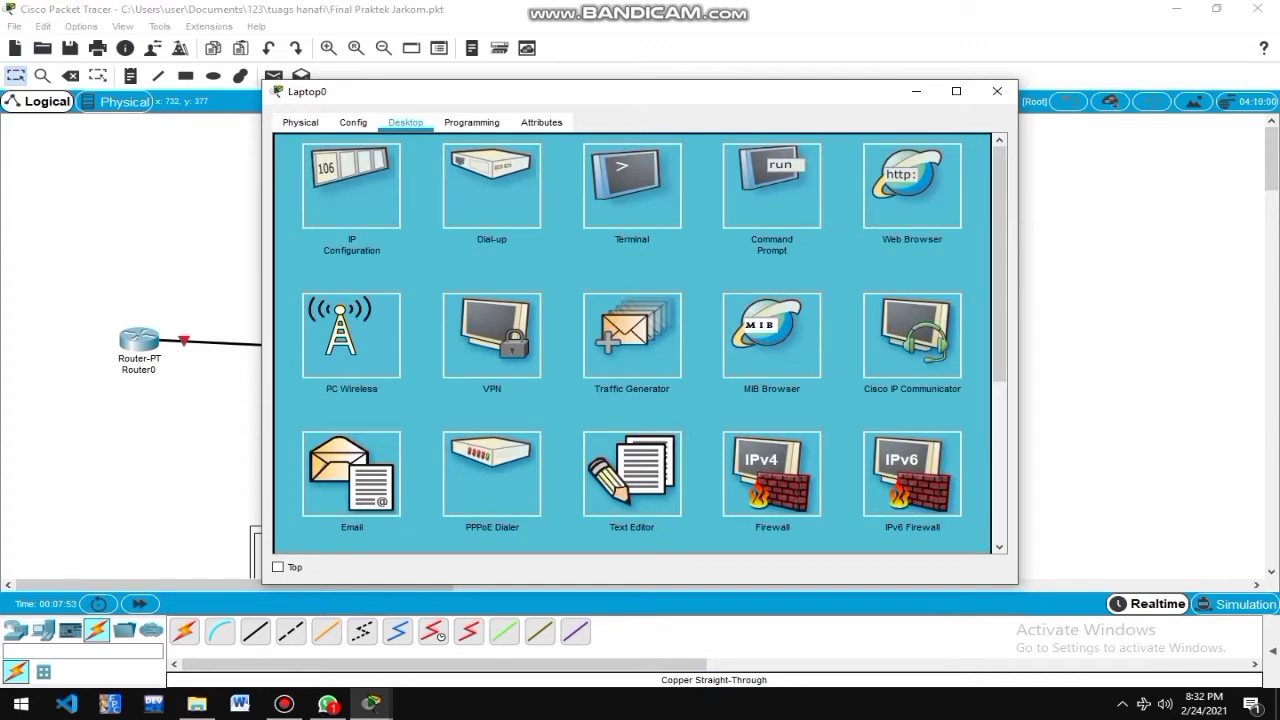
click(351, 336)
click(434, 262)
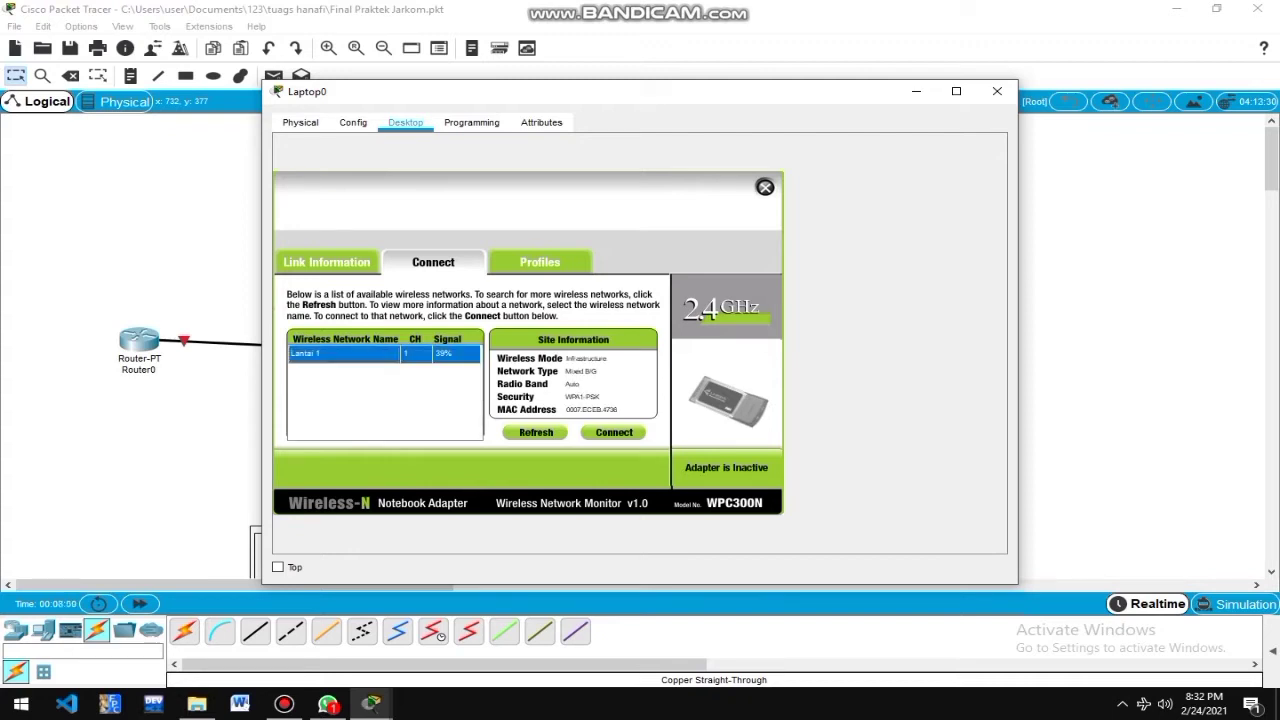
click(614, 433)
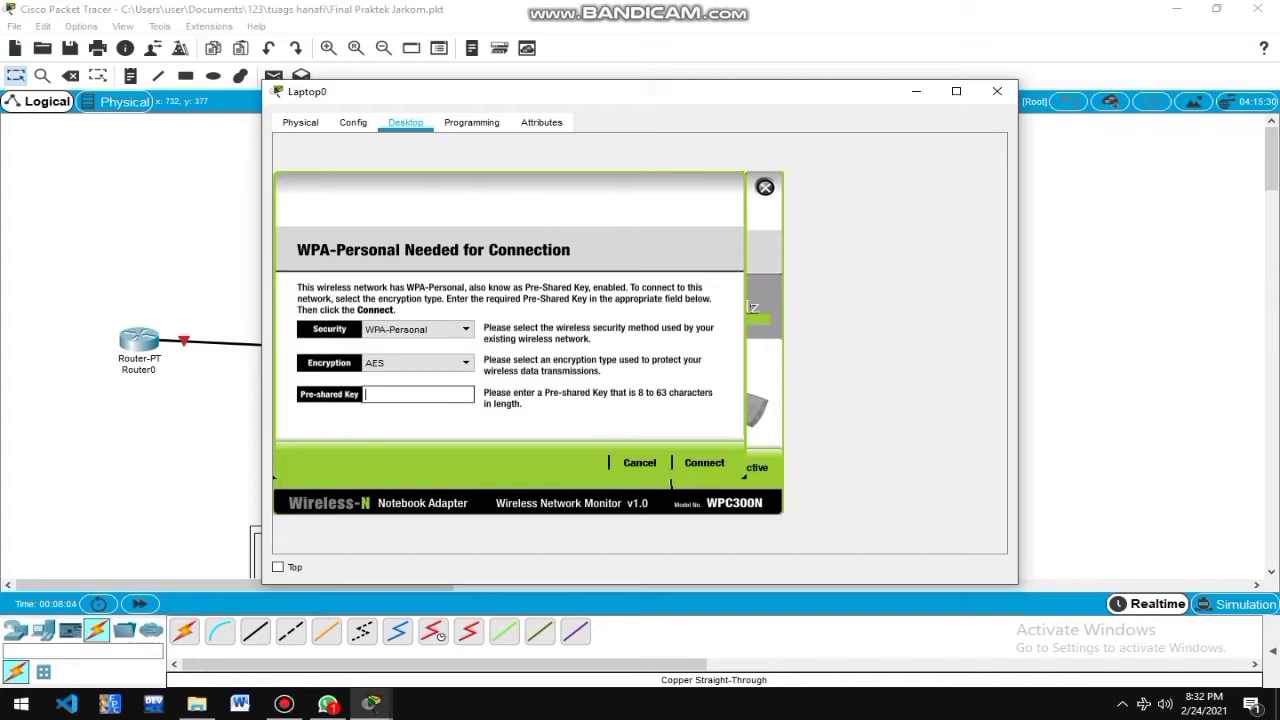
text(handayan)
text(i2010)
key(BackSpace)
key(BackSpace)
text(21)
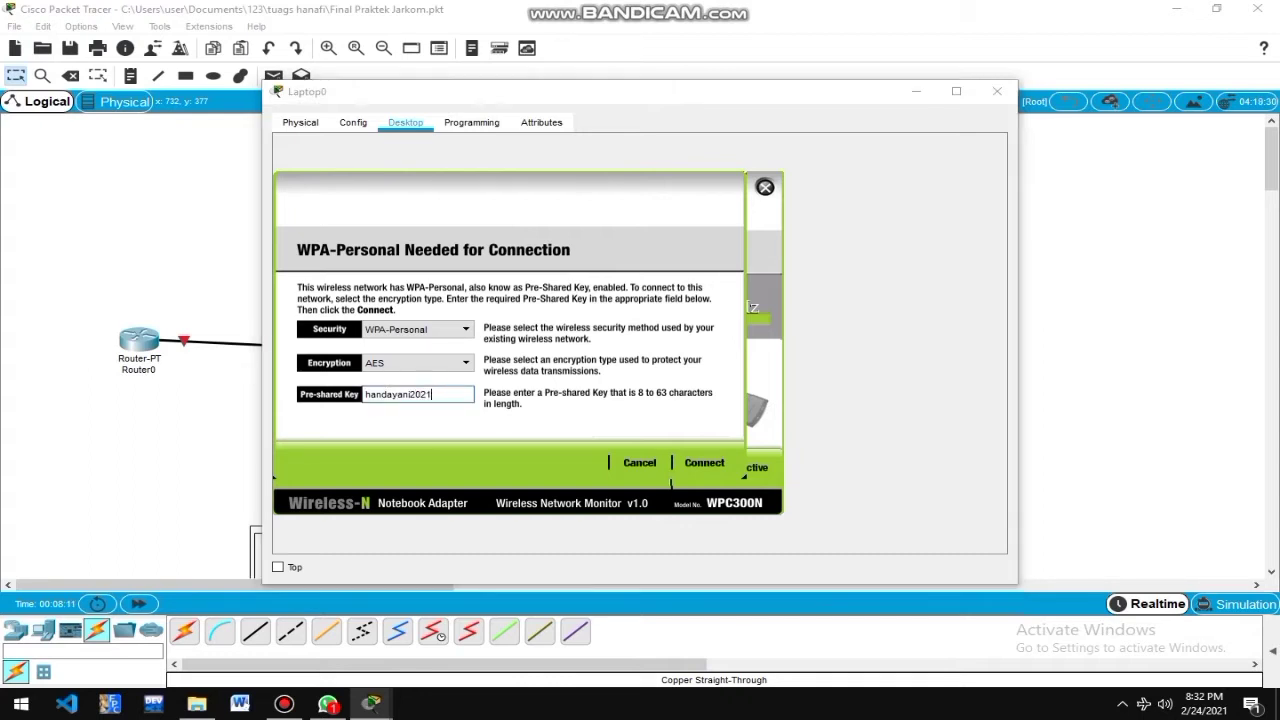
key(shift)
key(shift)
key(shift)
key(shift)
key(shift)
click(704, 463)
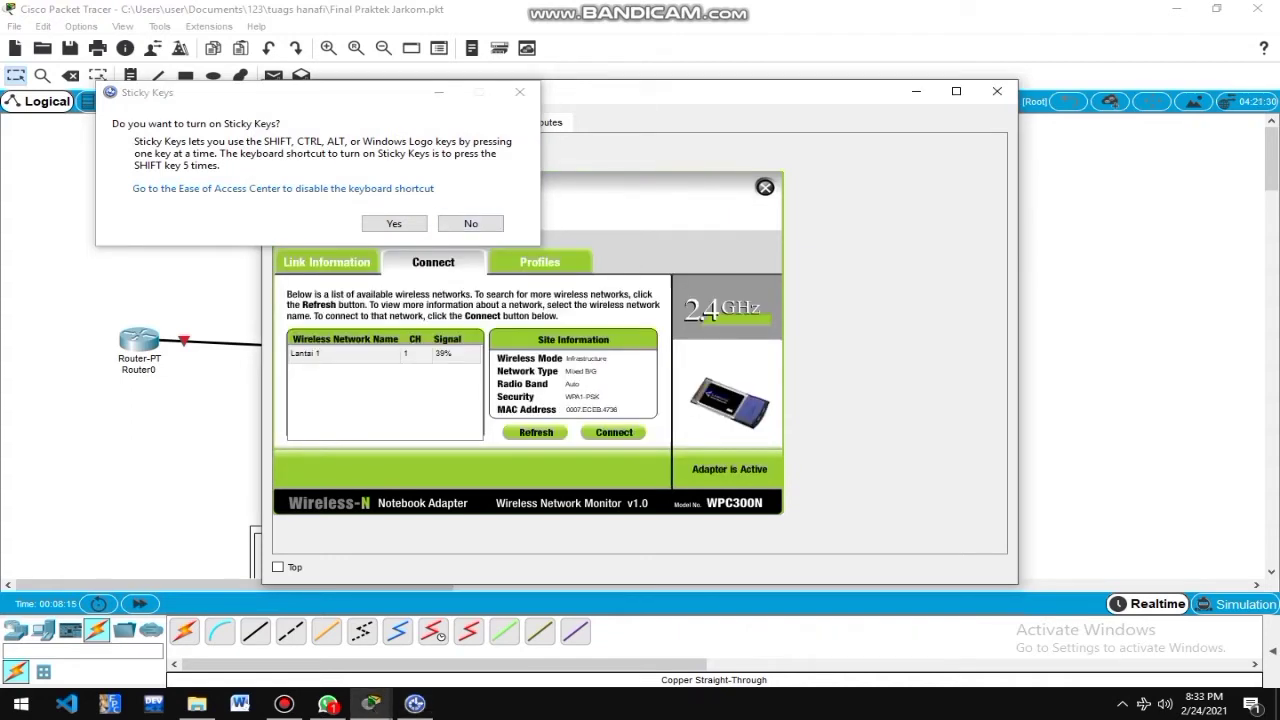
click(520, 92)
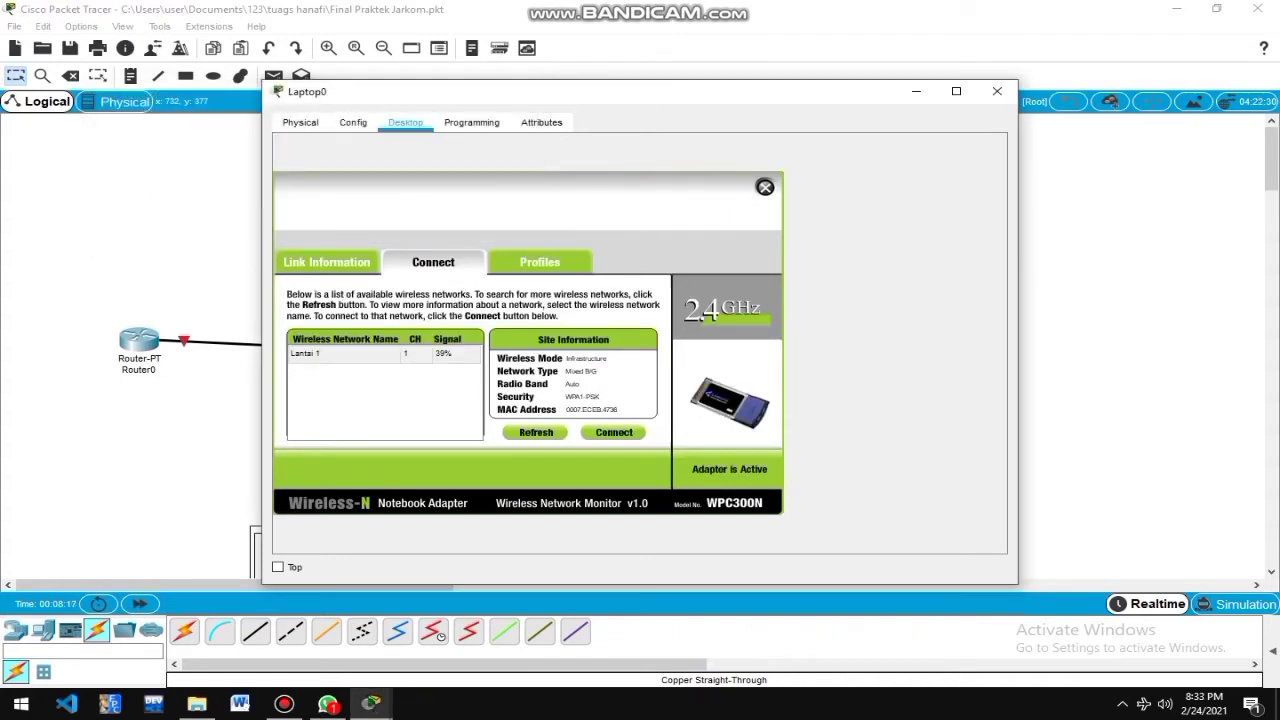
click(765, 187)
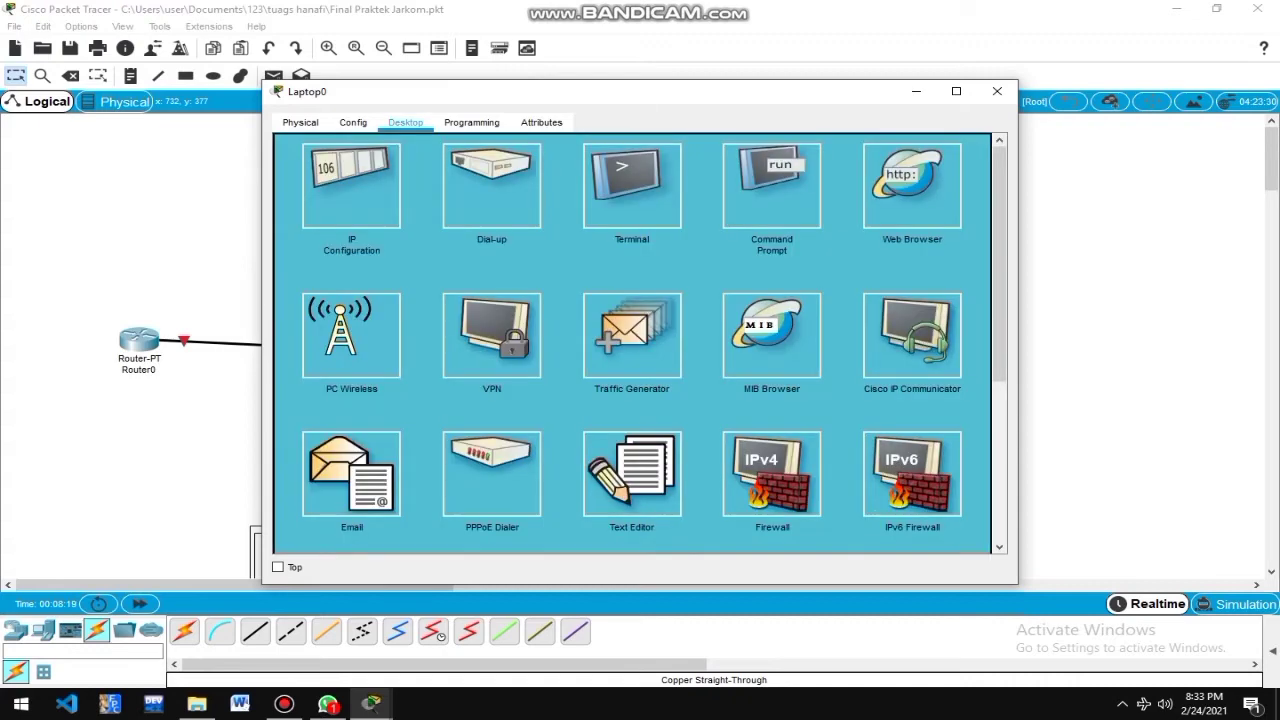
click(997, 91)
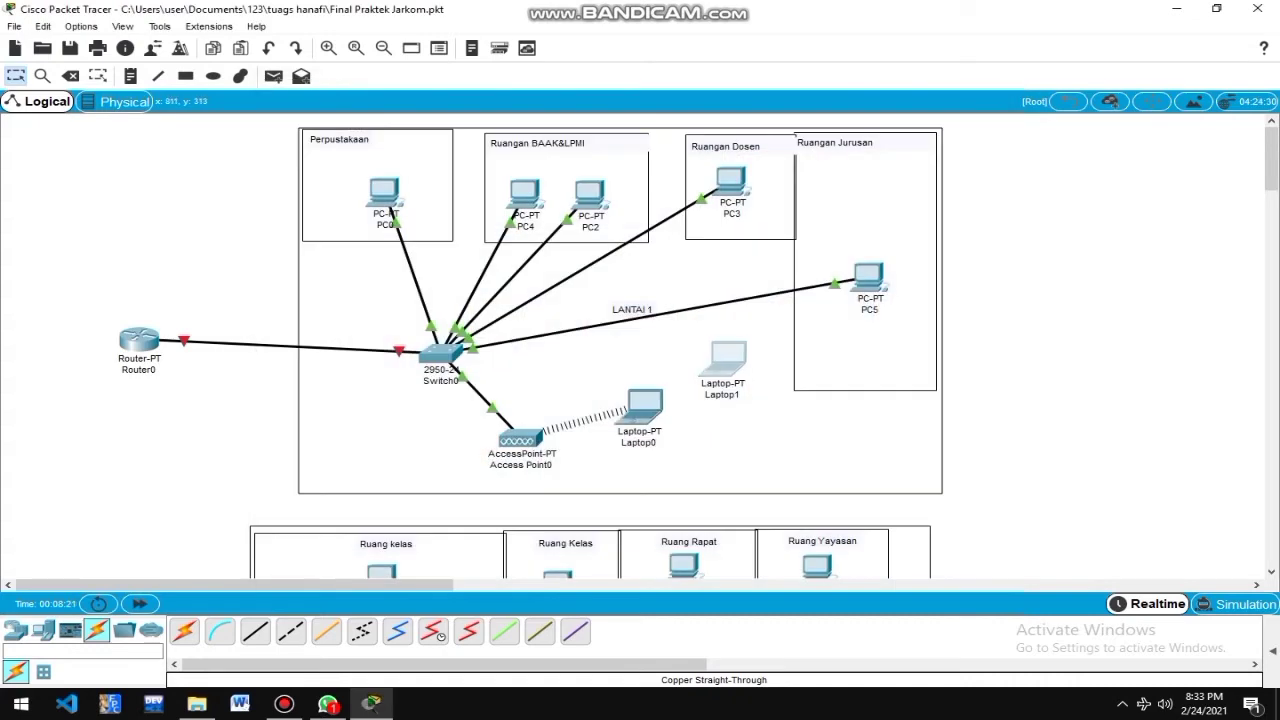
Reseat Laptop1's WPC300N card and list available networks in its PC Wireless utility.
click(727, 360)
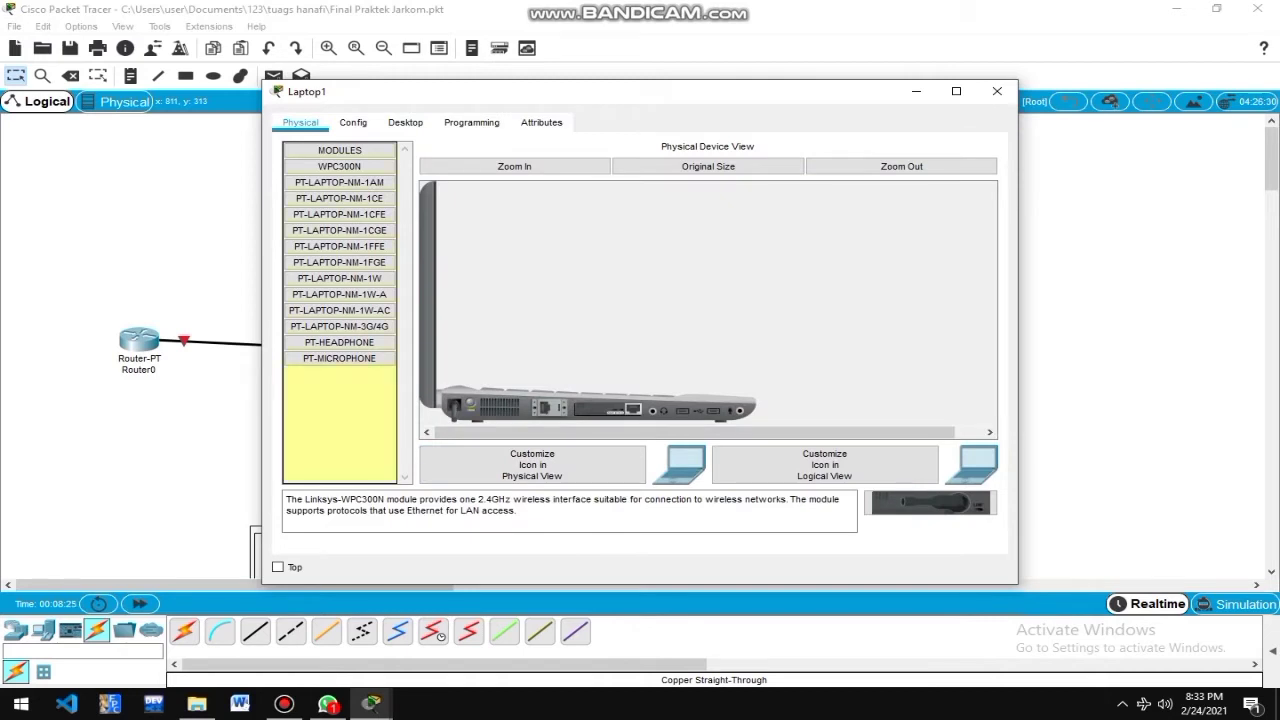
drag(607, 410, 340, 405)
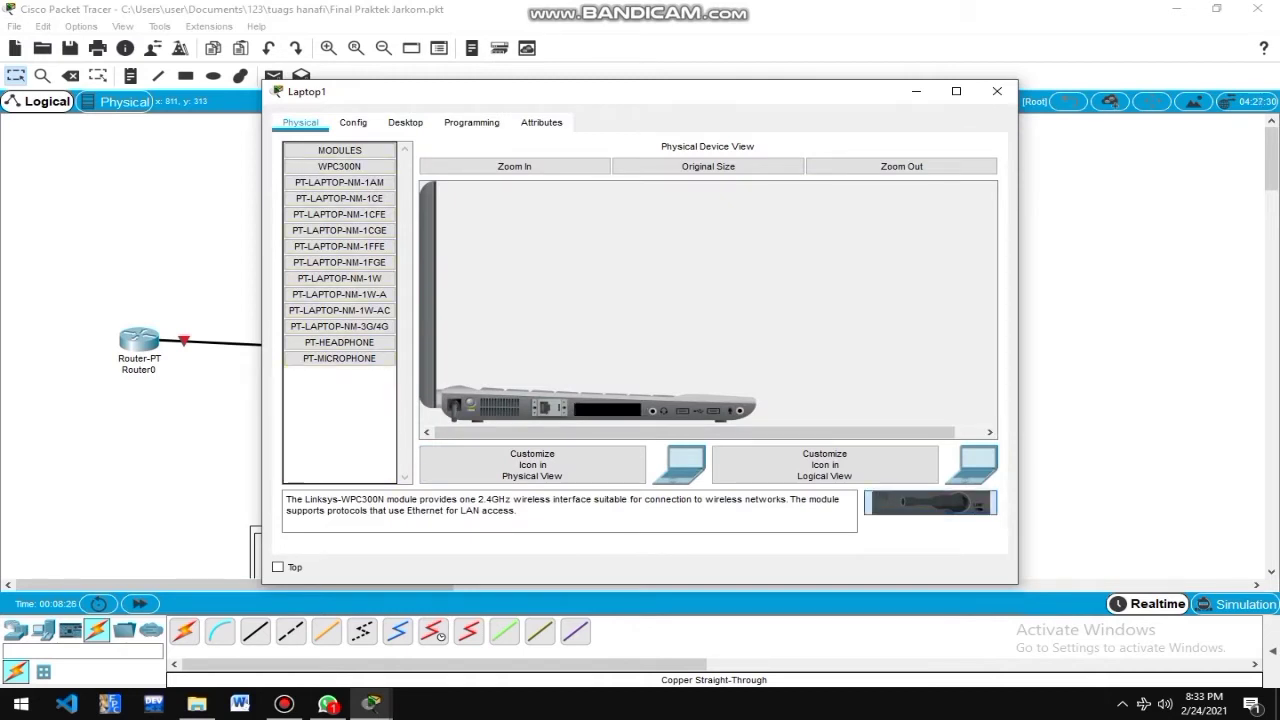
drag(930, 502, 607, 409)
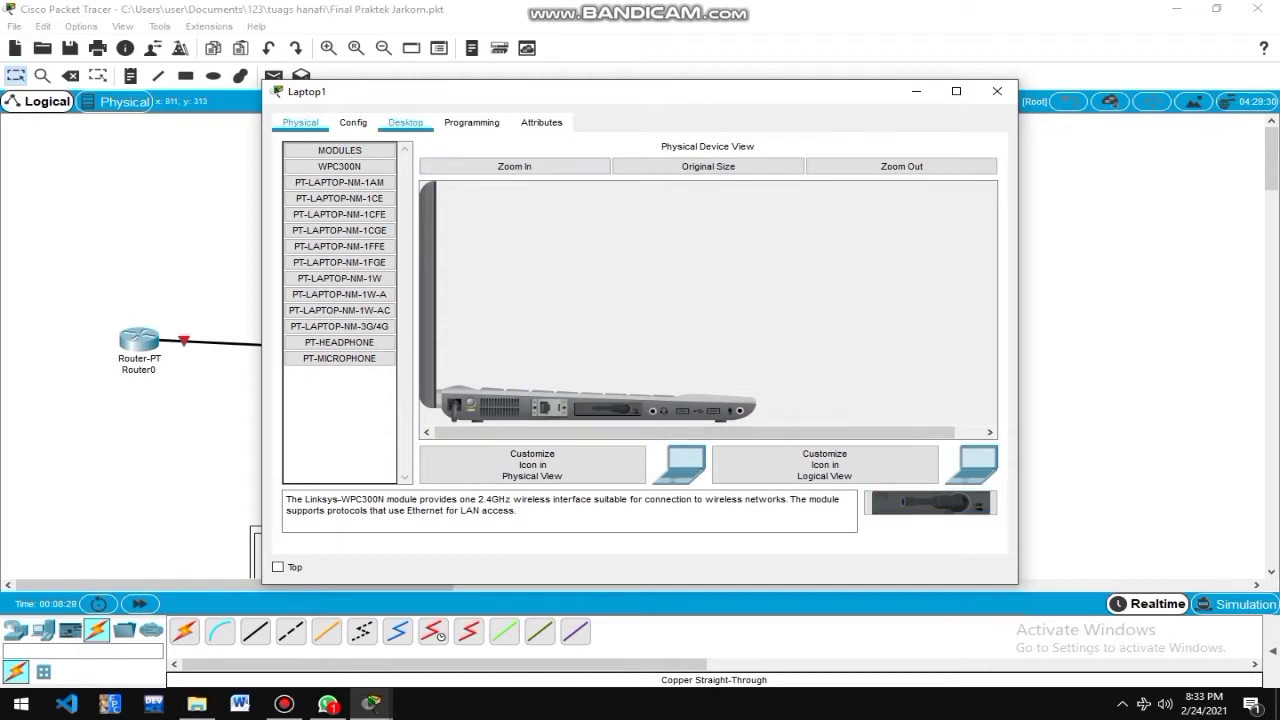
click(405, 122)
click(352, 336)
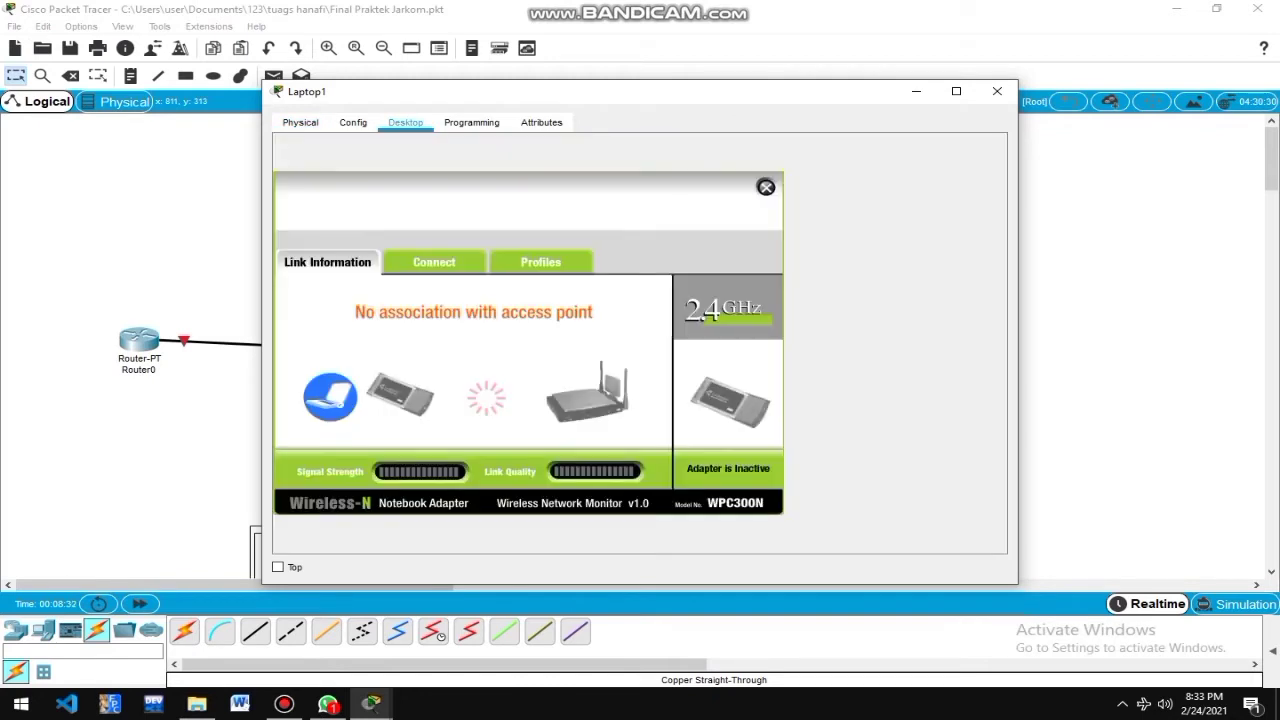
click(434, 262)
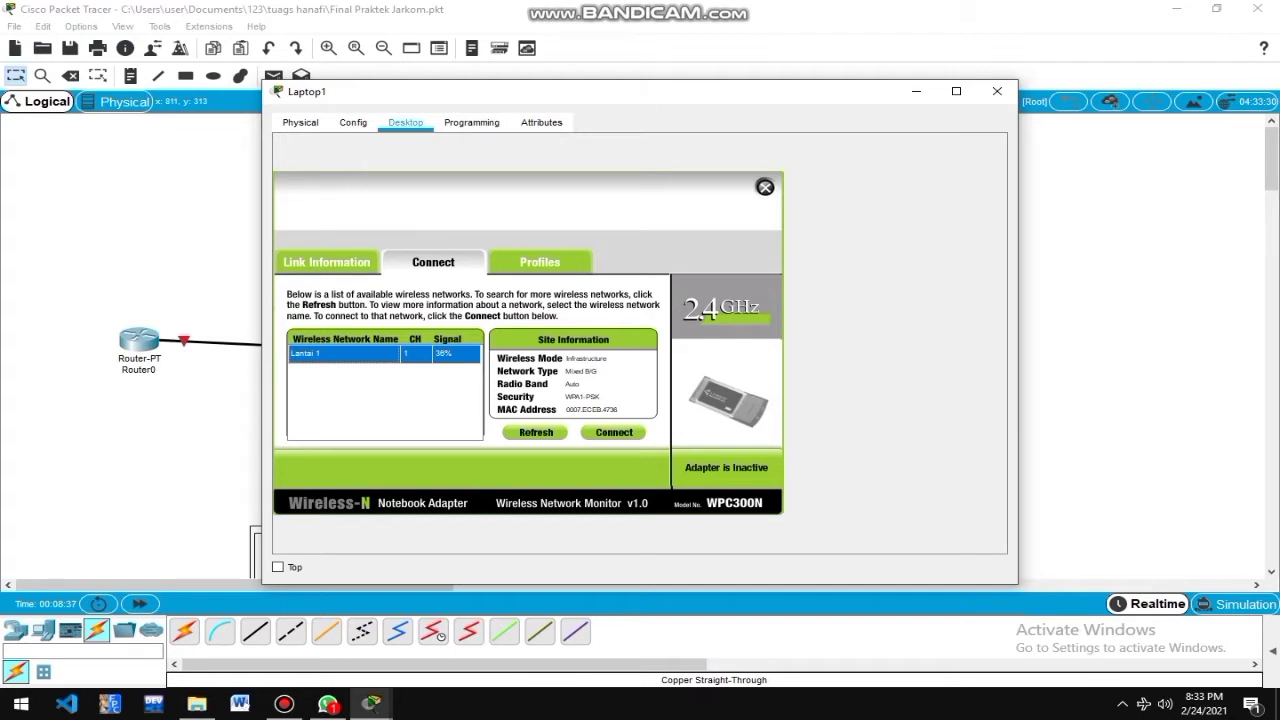
Join Laptop1 to Lantai 1 with the pre-shared key and close its windows.
click(614, 432)
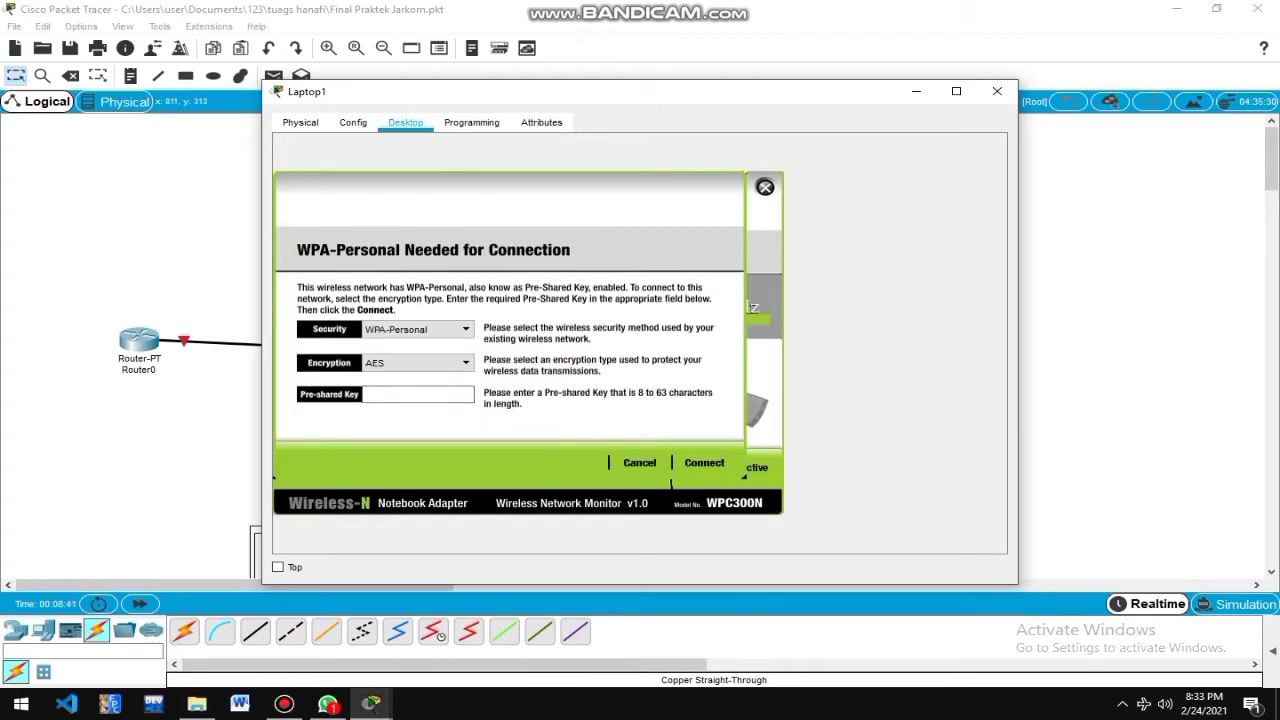
click(418, 394)
text(handayani)
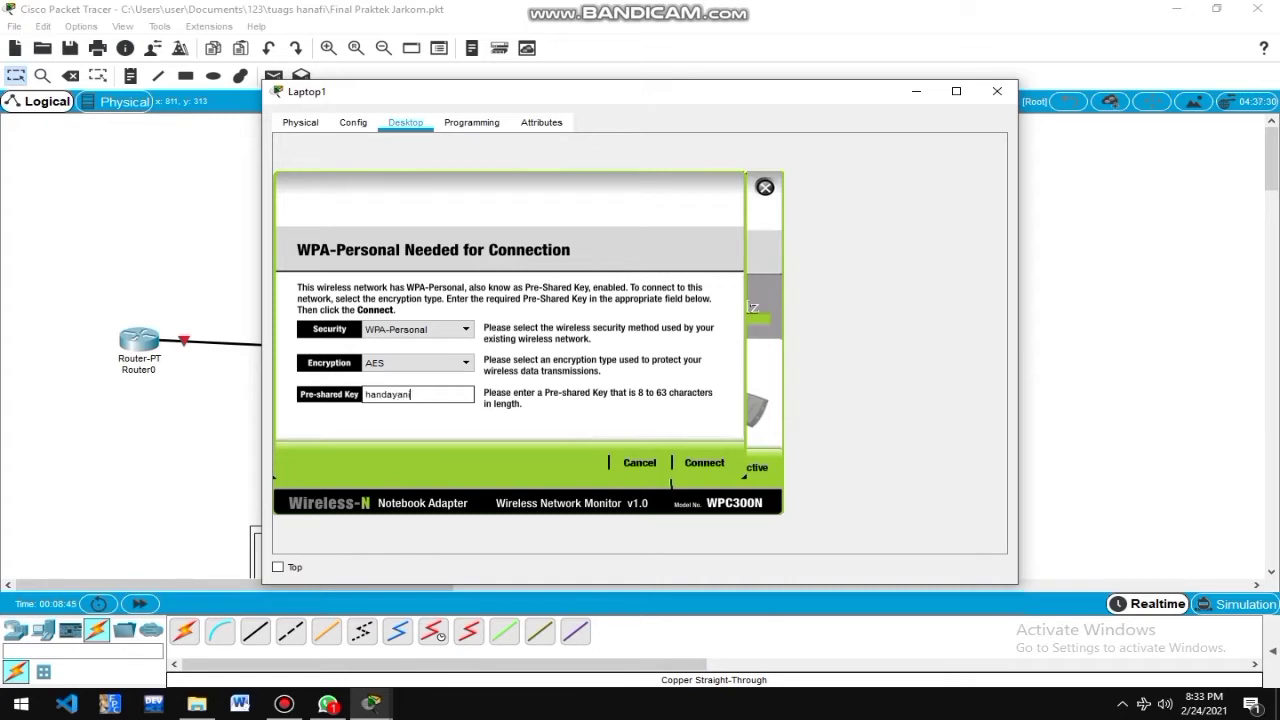
text(2021)
click(704, 463)
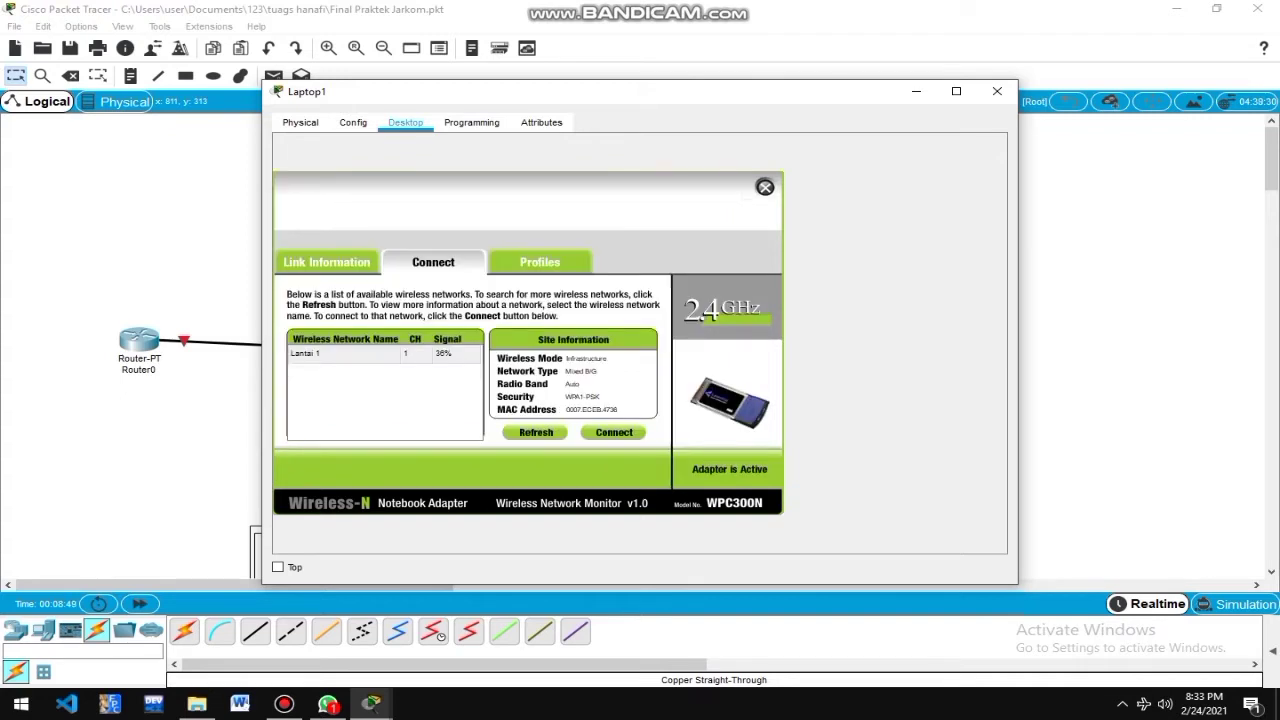
click(765, 187)
click(997, 91)
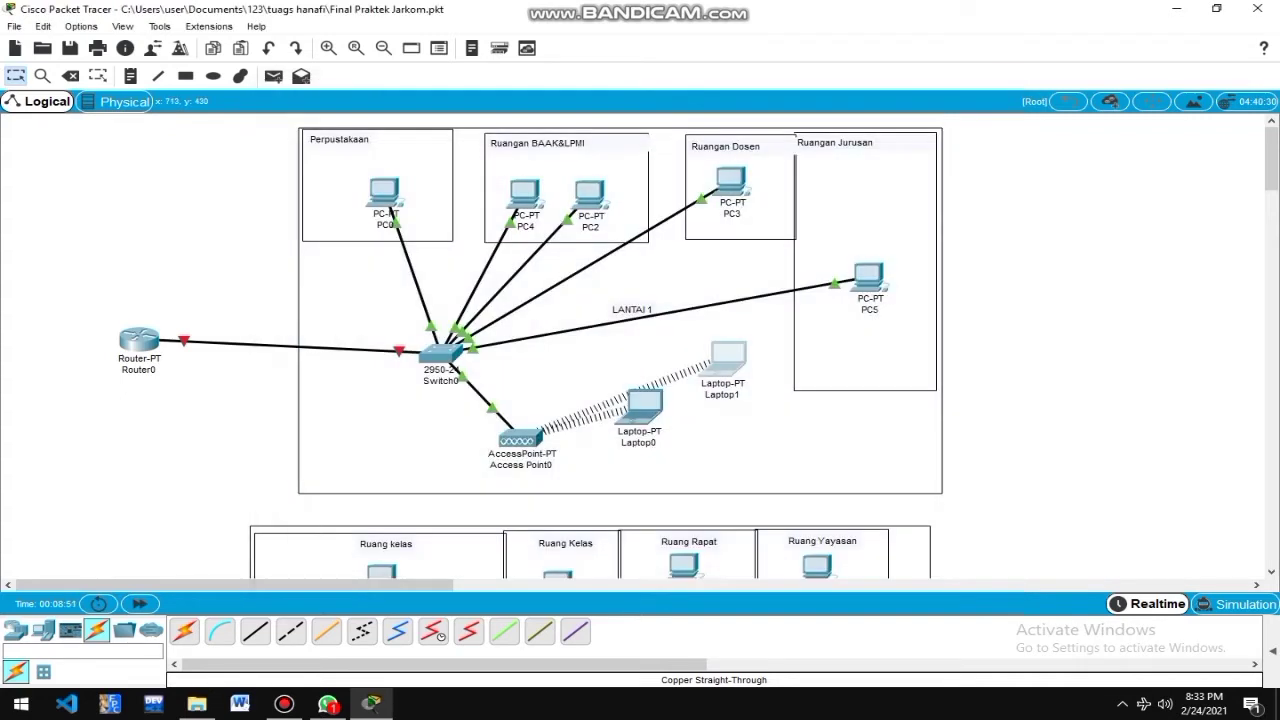
Nudge both laptops into place and start typing a ping in Laptop0's command prompt.
drag(643, 407, 657, 423)
drag(726, 360, 719, 352)
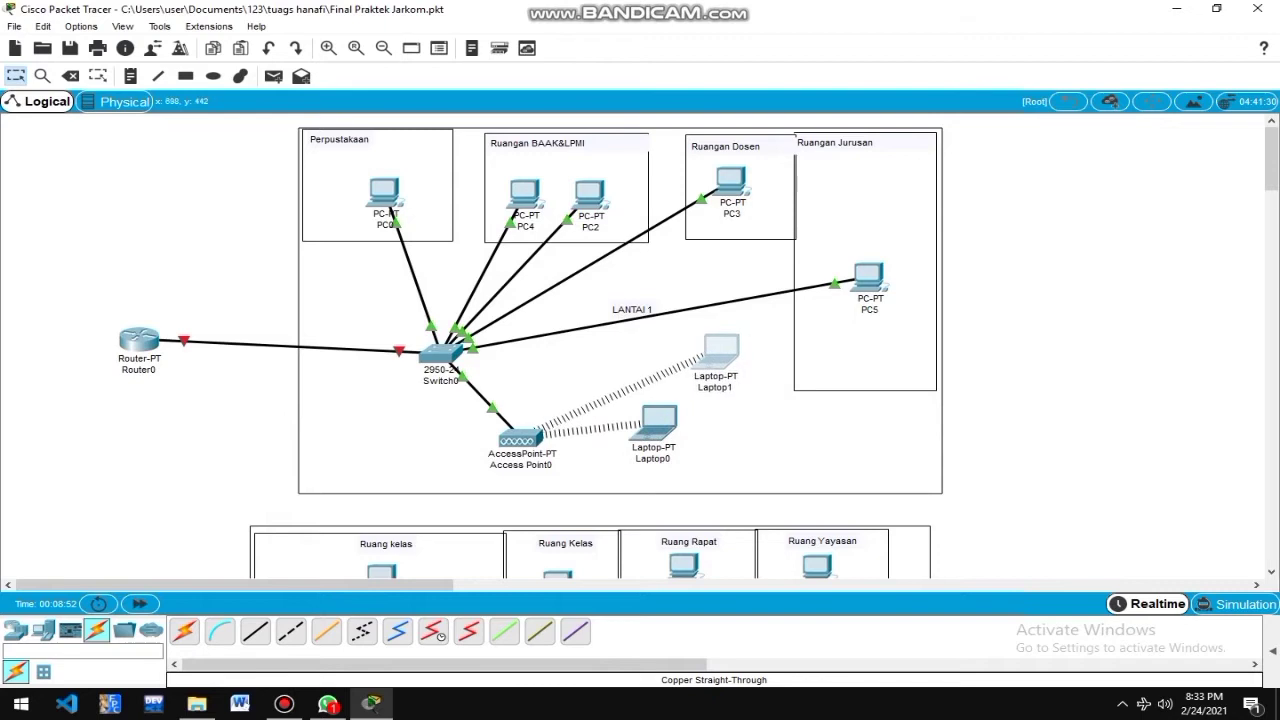
click(658, 422)
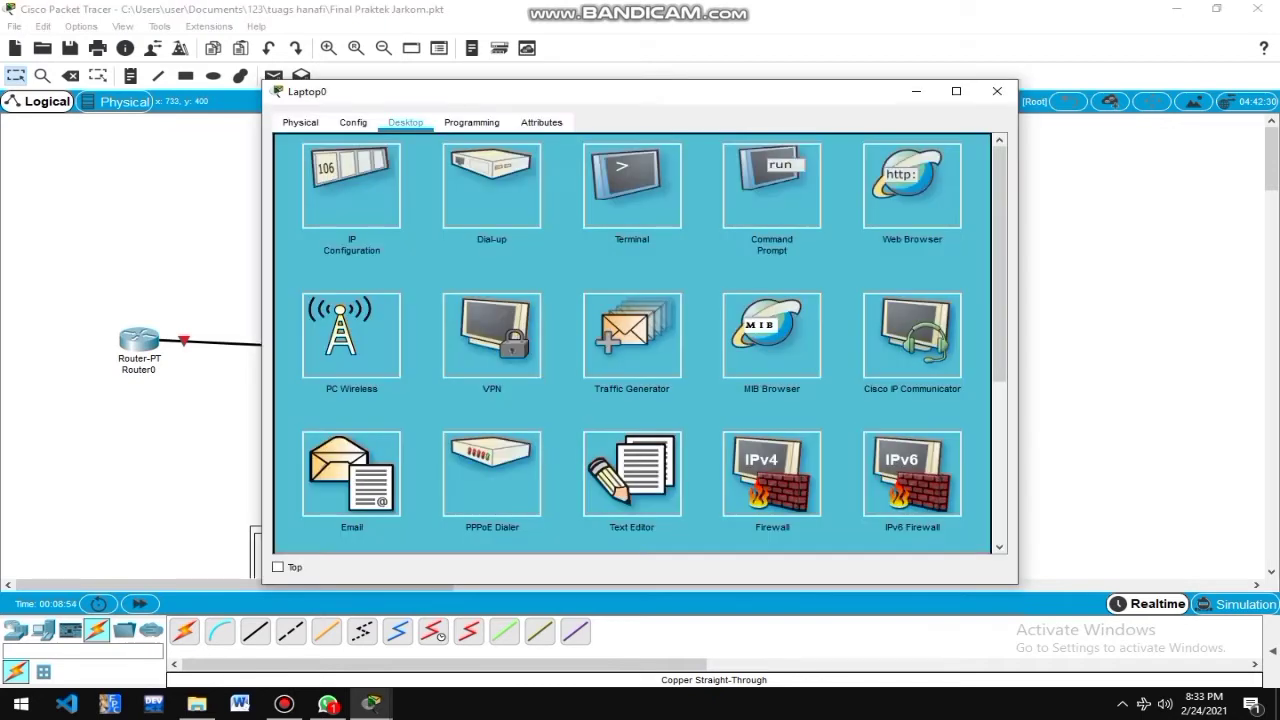
click(771, 190)
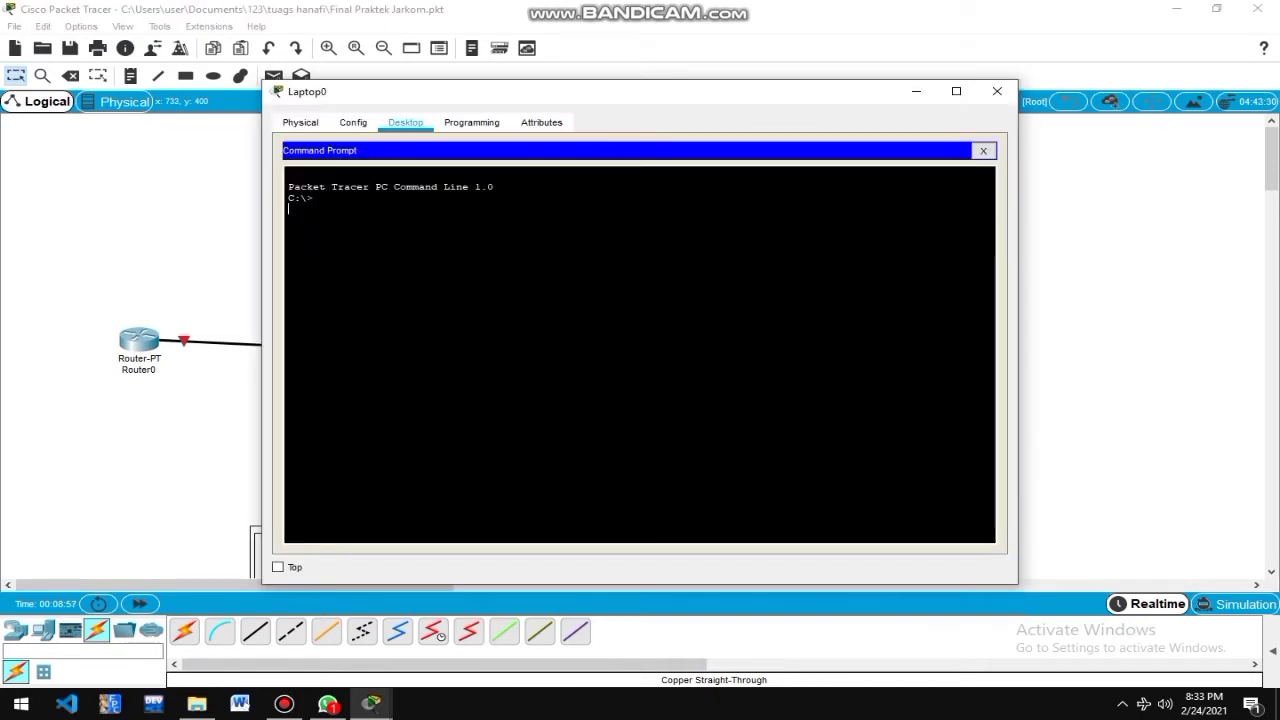
text(ping 192.168.)
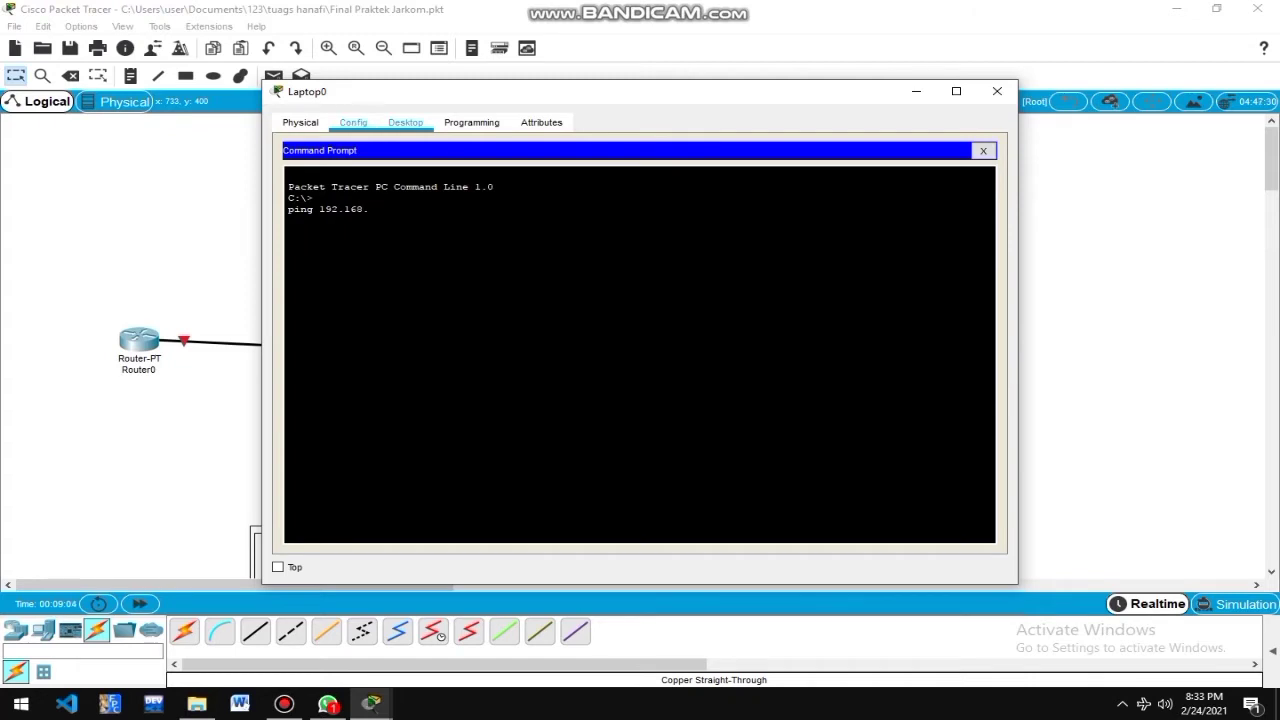
Inspect Laptop0's Wireless0 interface settings and bring up its IP Configuration, still on DHCP.
click(353, 122)
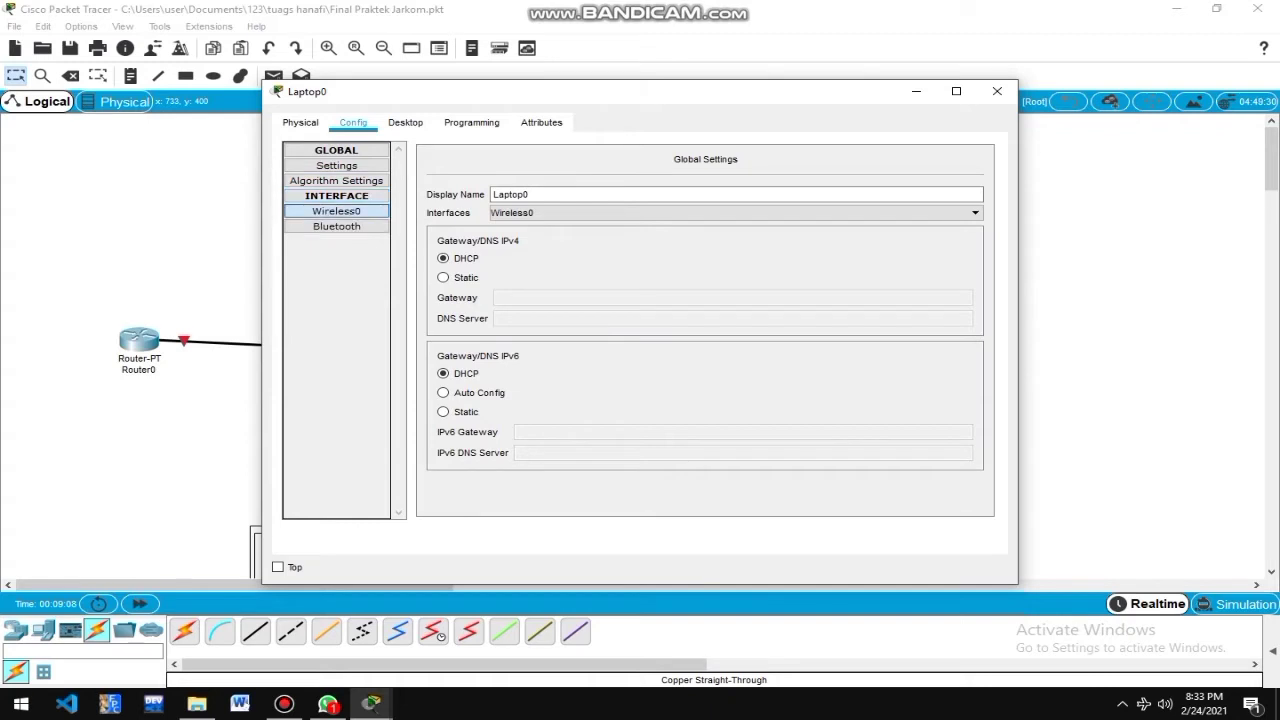
click(337, 212)
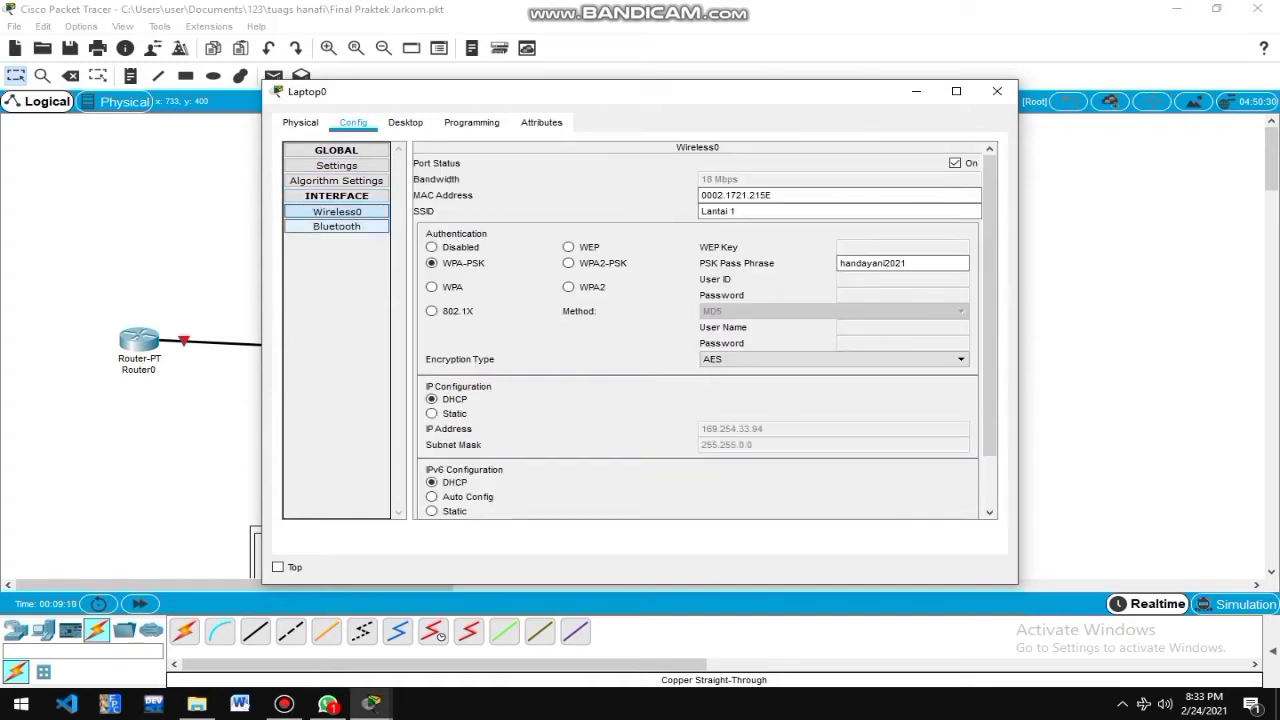
click(337, 227)
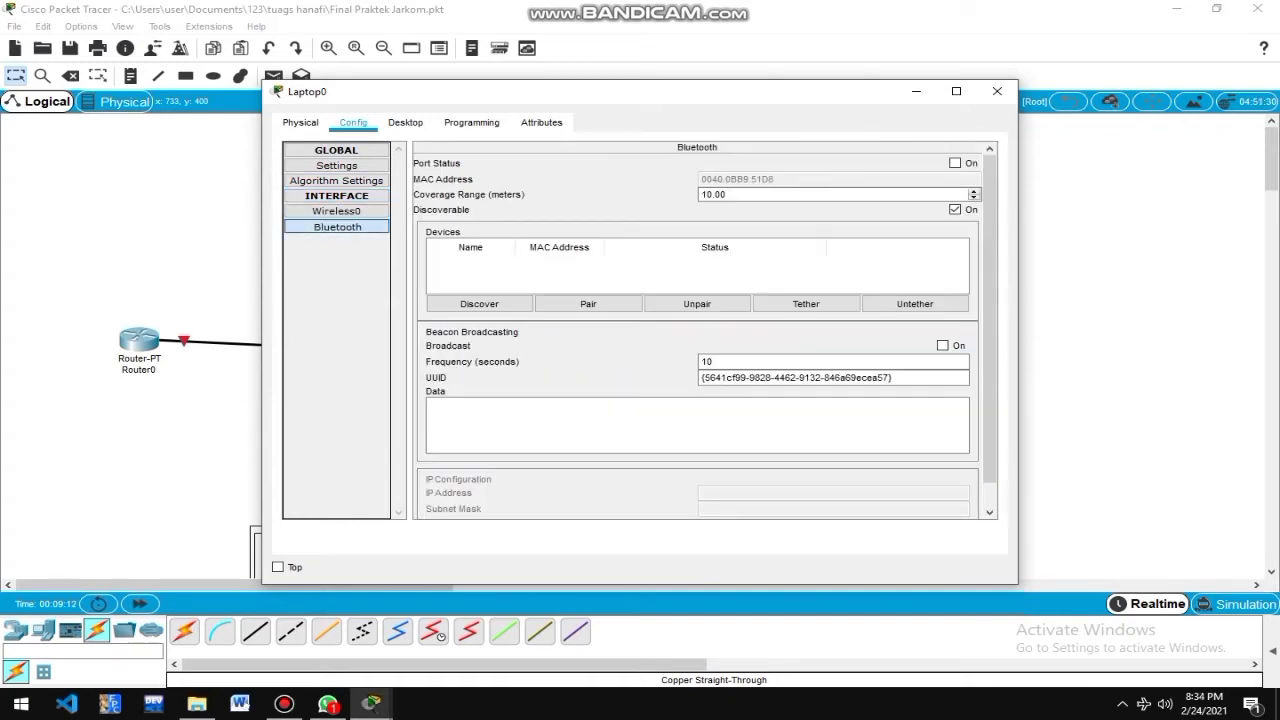
click(337, 212)
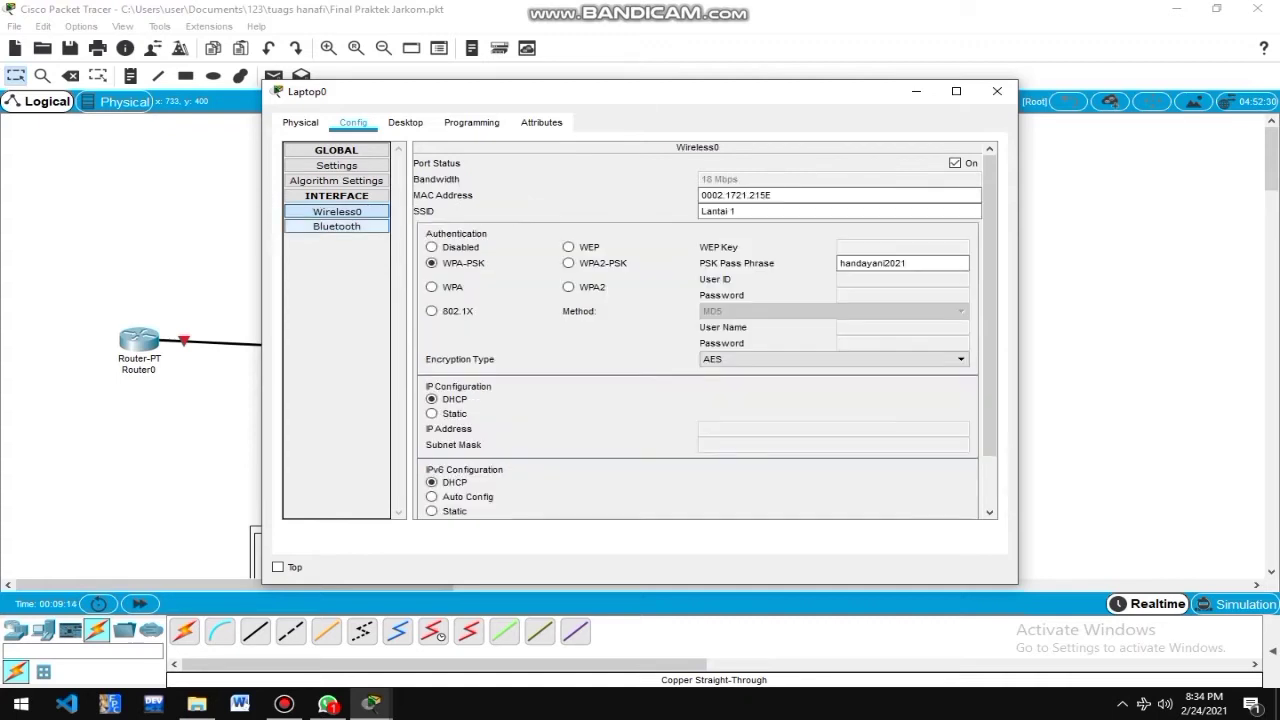
click(337, 227)
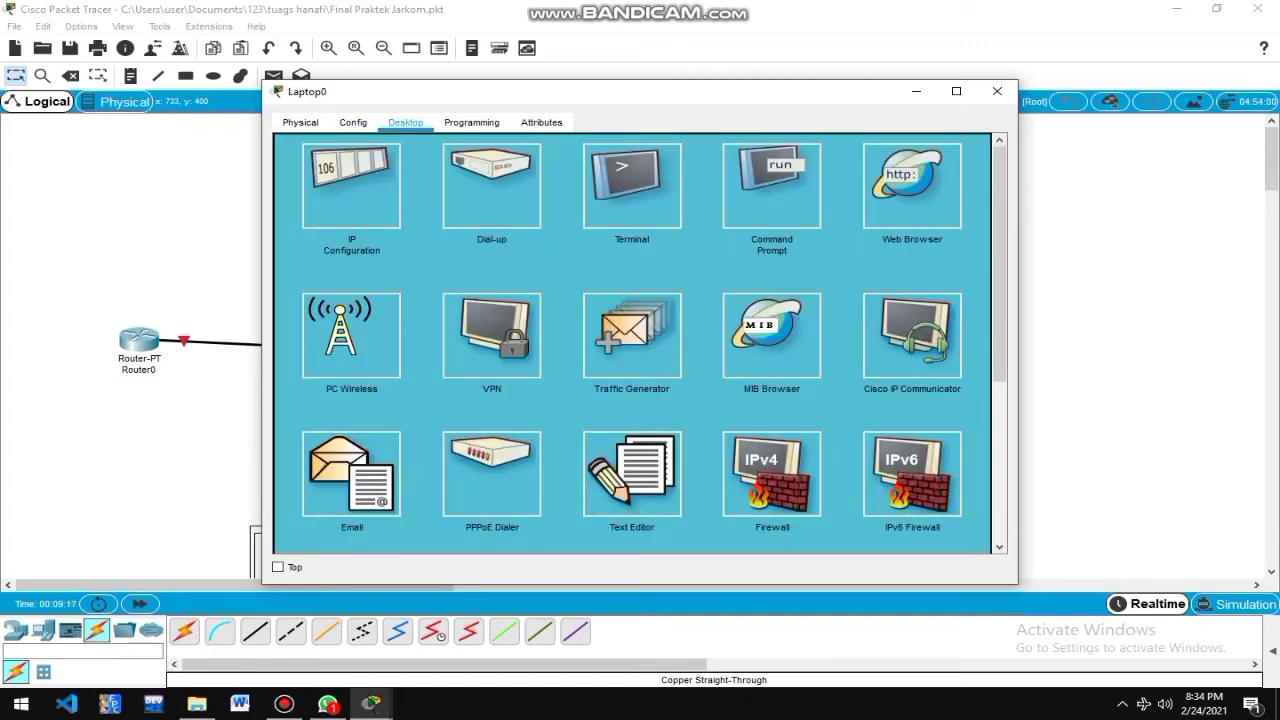
click(351, 187)
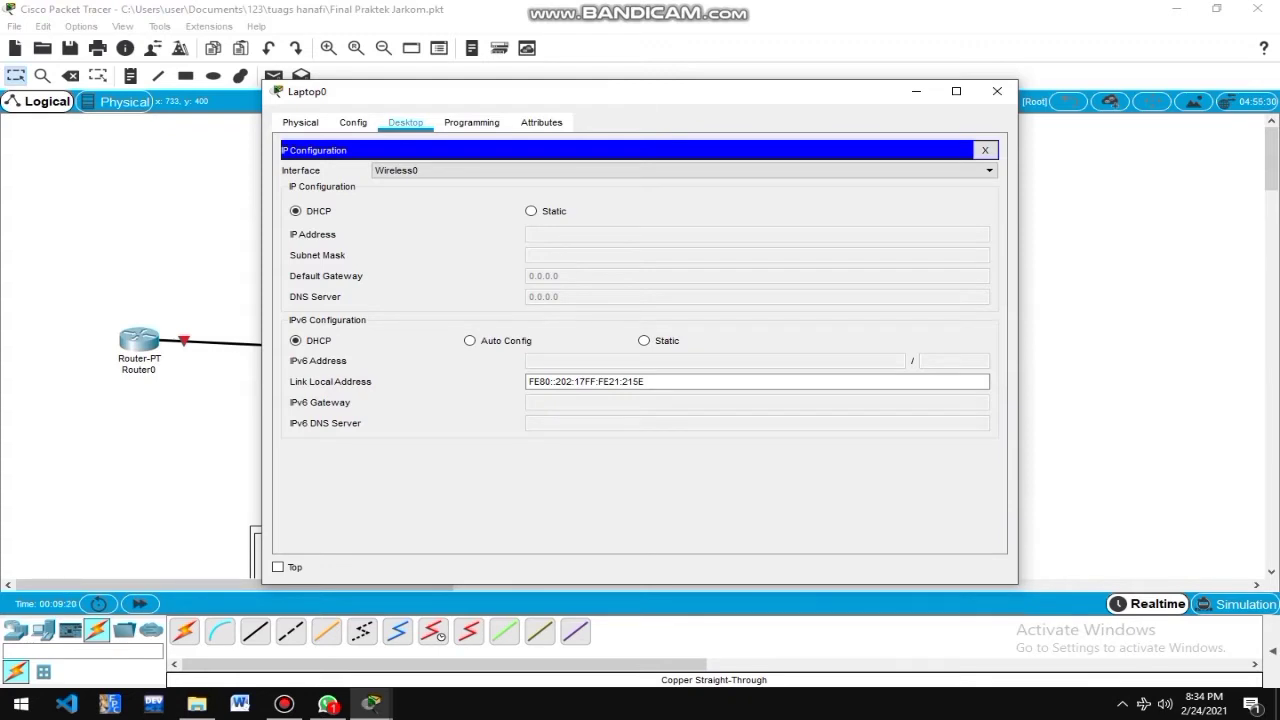
Switch Laptop0 to static addressing and enter IP 192.168.10.7, leaving gateway and DNS blank.
click(532, 211)
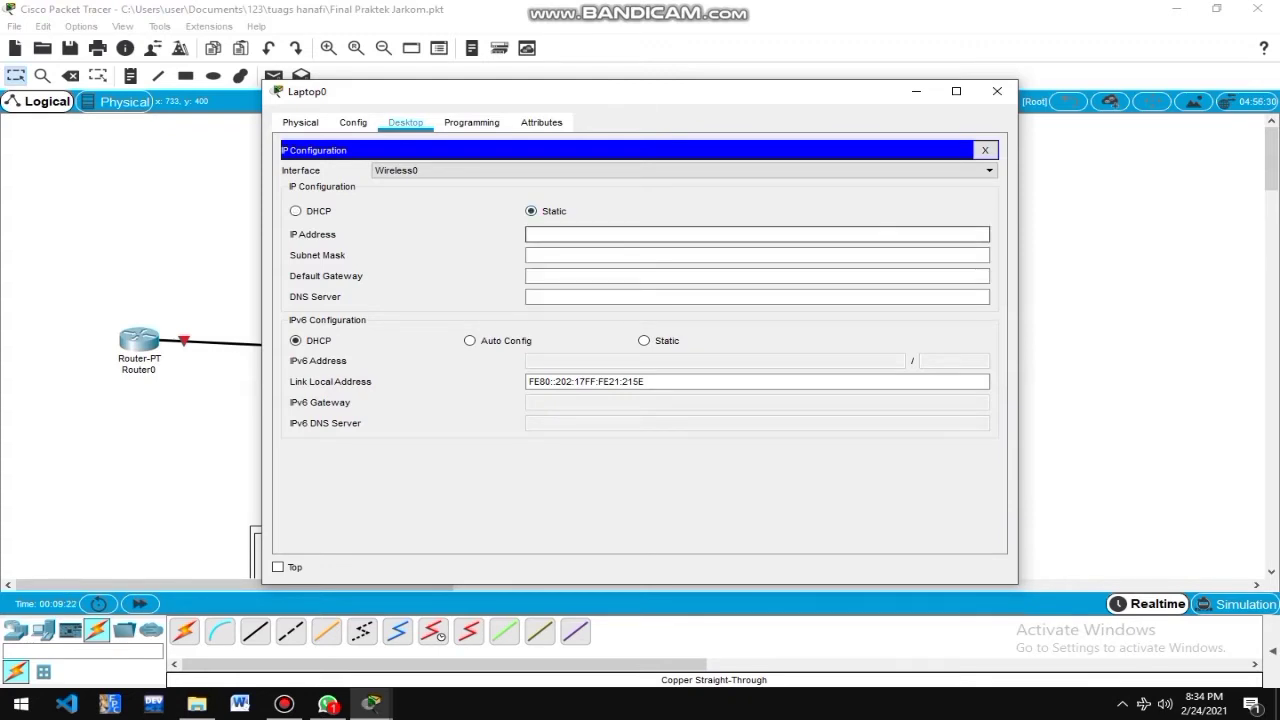
text(192.168.10.1)
key(BackSpace)
text(7)
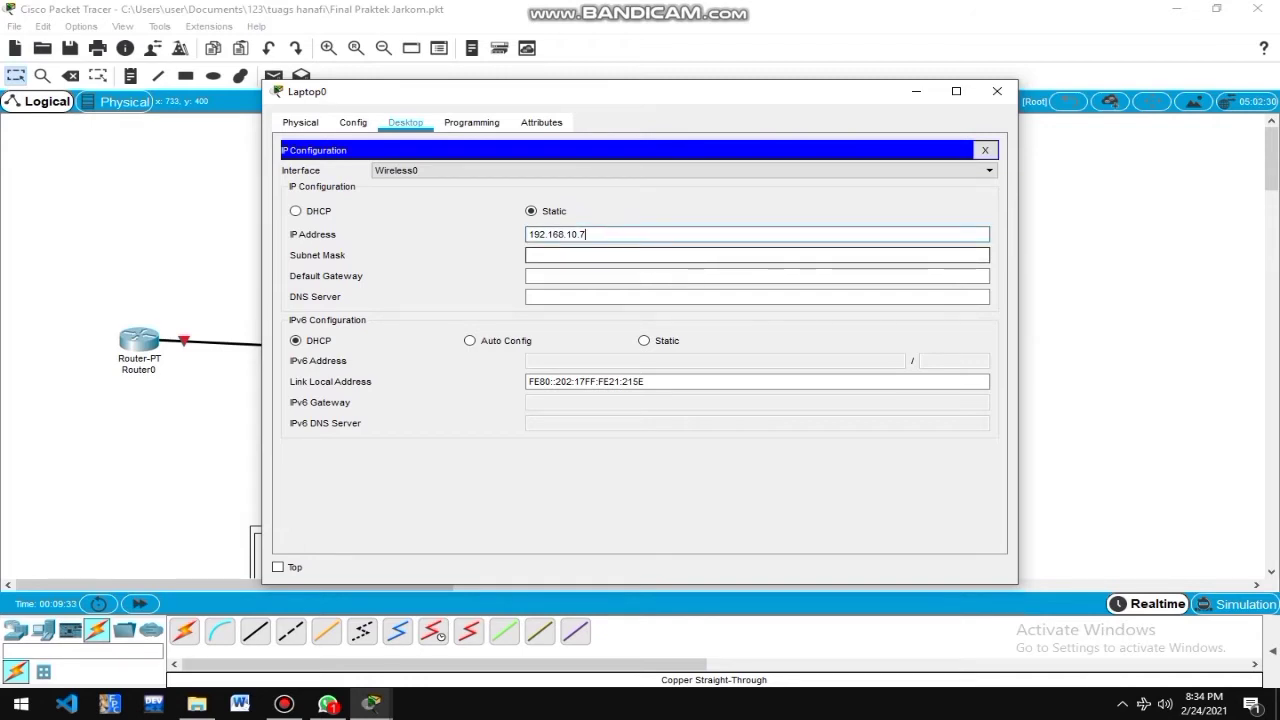
click(740, 256)
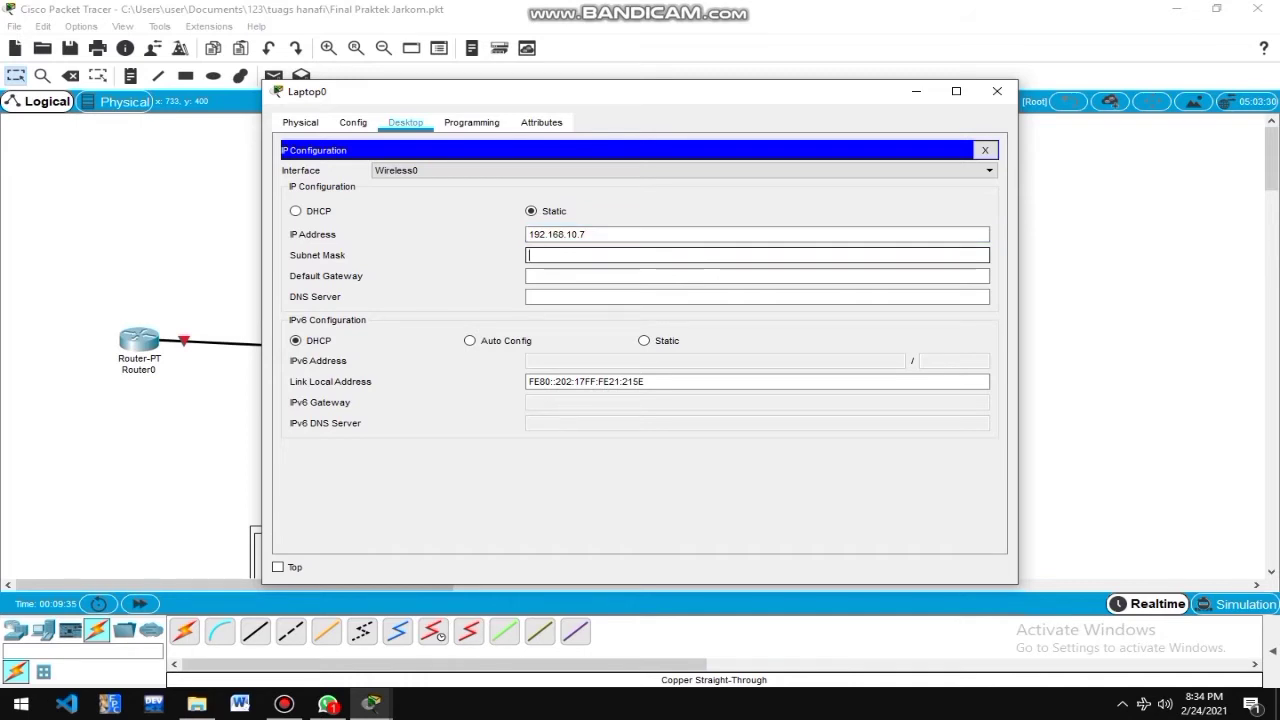
click(740, 276)
key(Tab)
click(740, 276)
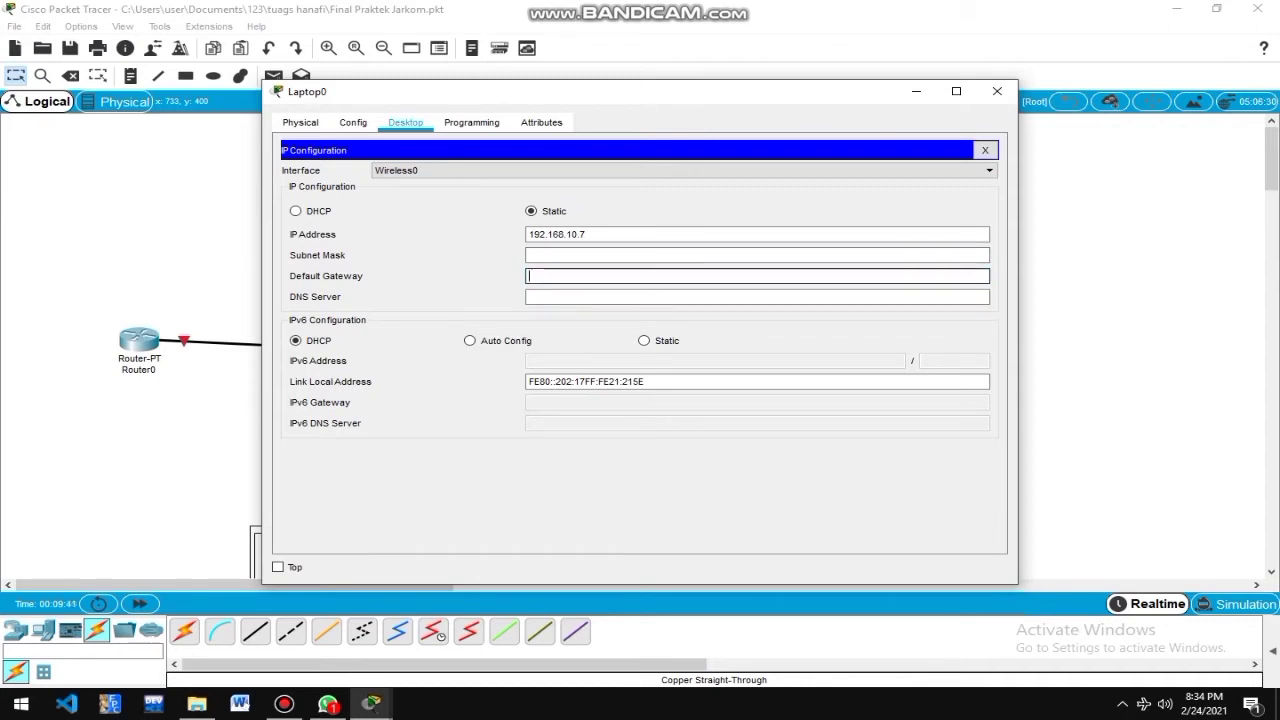
key(shift+Tab)
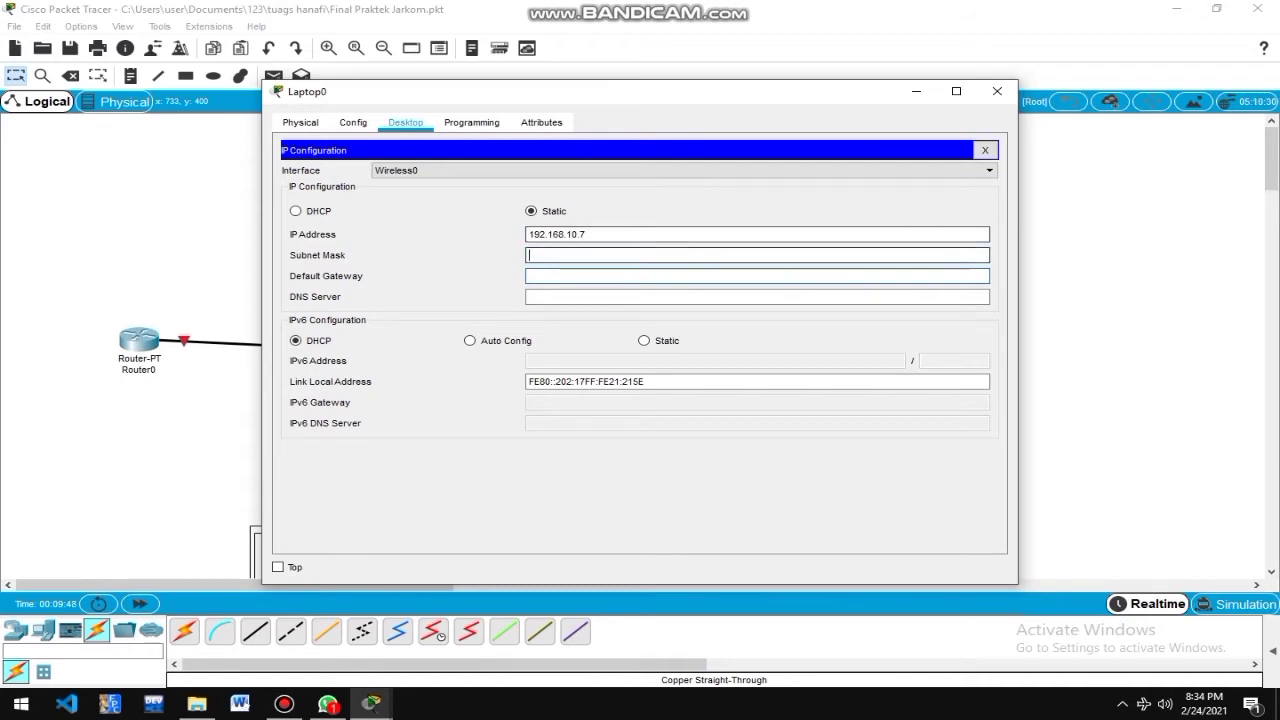
click(757, 276)
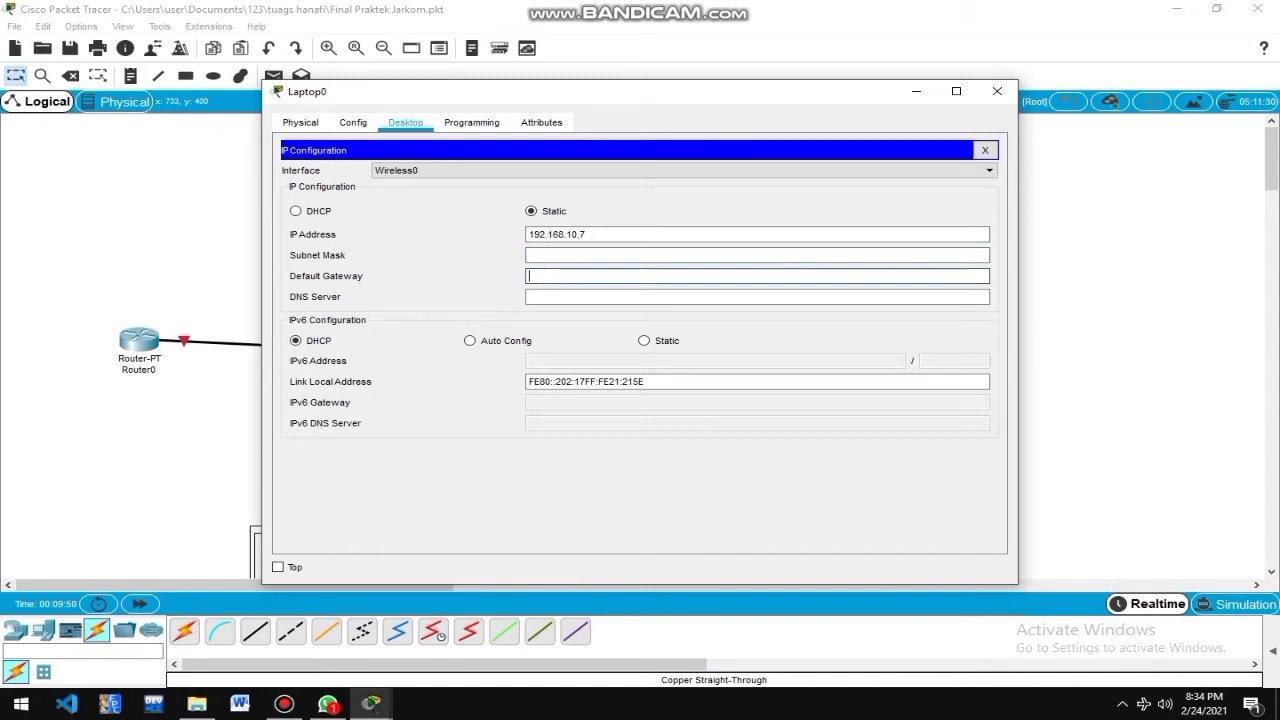
Check Laptop0's Physical view and Config Wireless0 settings, then close and reopen its window.
click(300, 122)
click(353, 122)
click(405, 122)
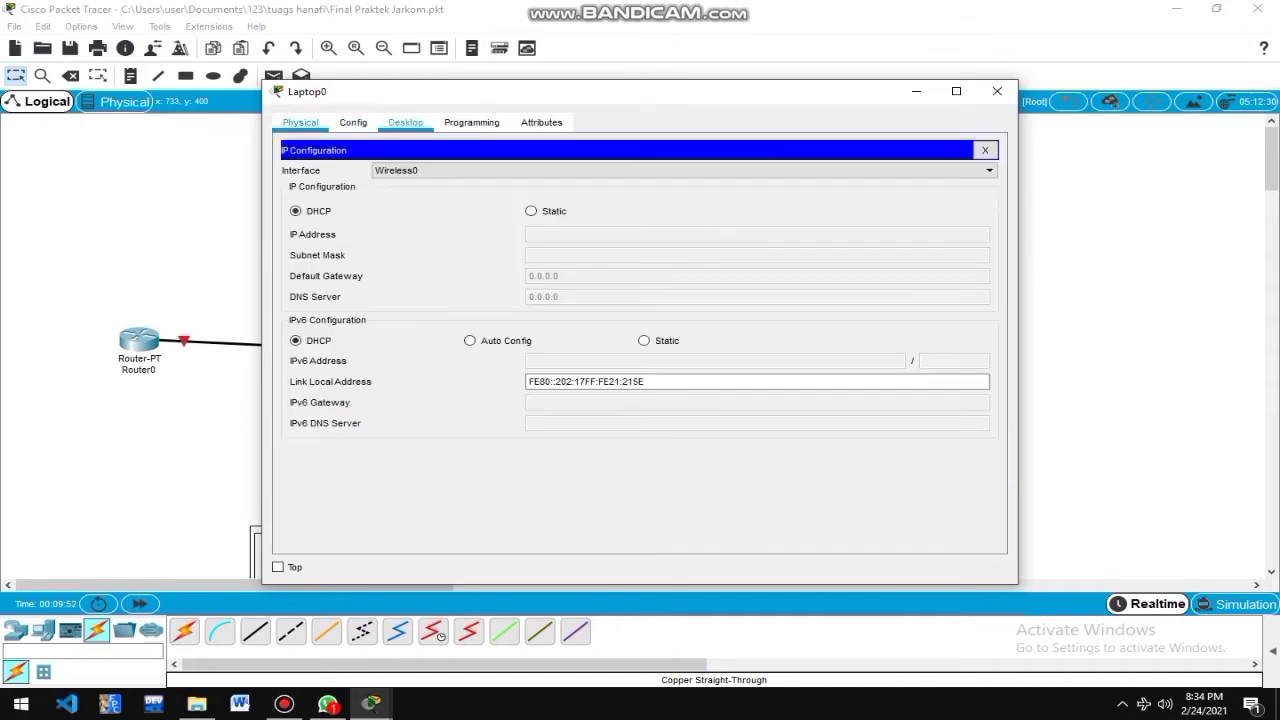
click(300, 122)
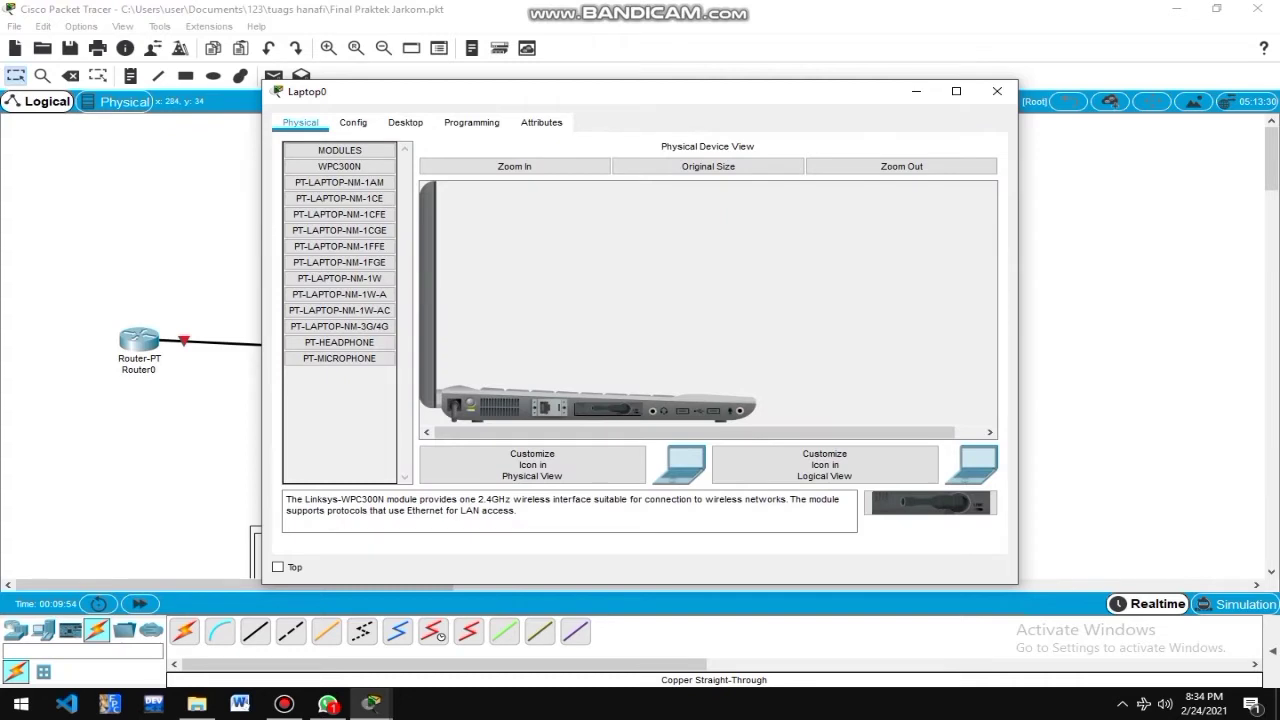
click(353, 122)
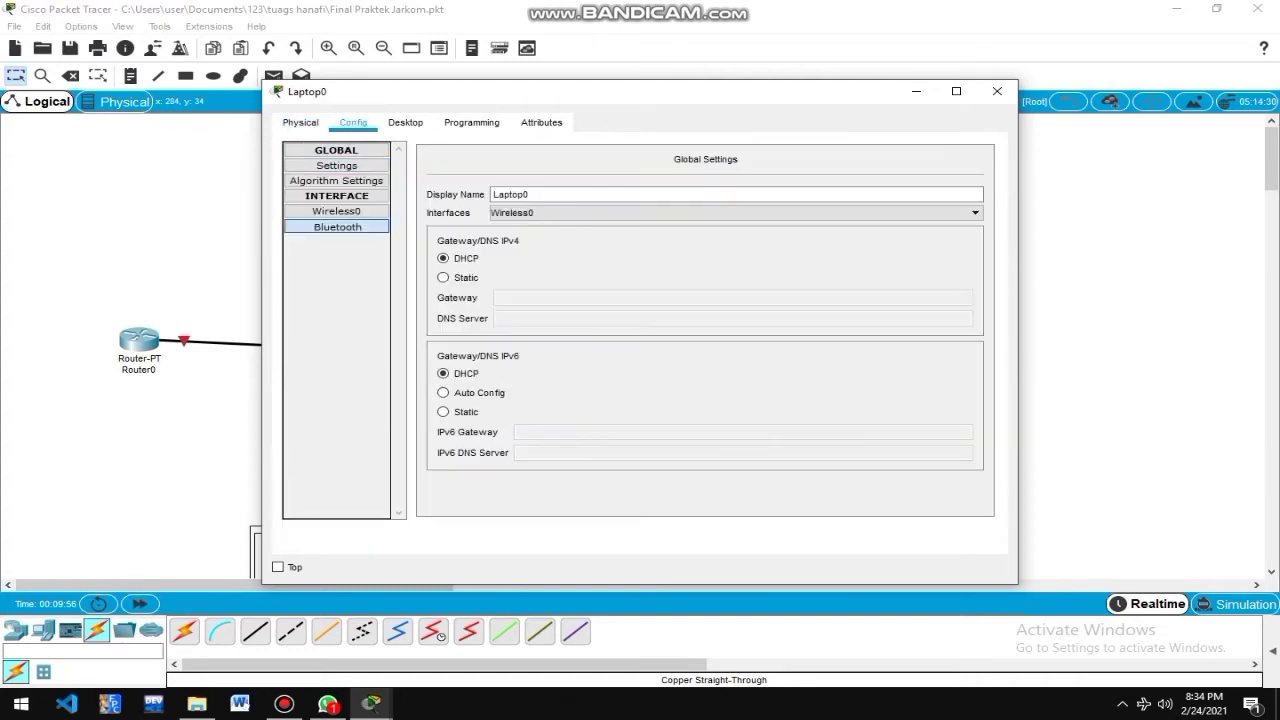
click(337, 211)
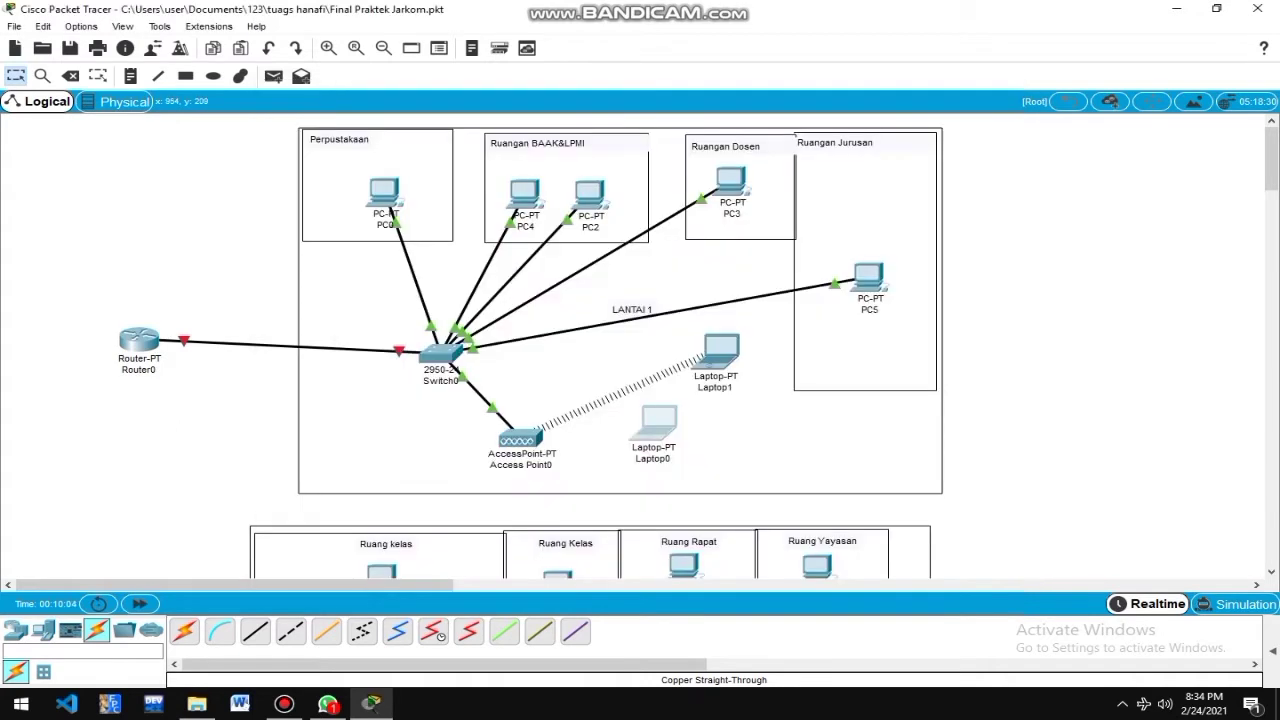
click(997, 91)
click(659, 422)
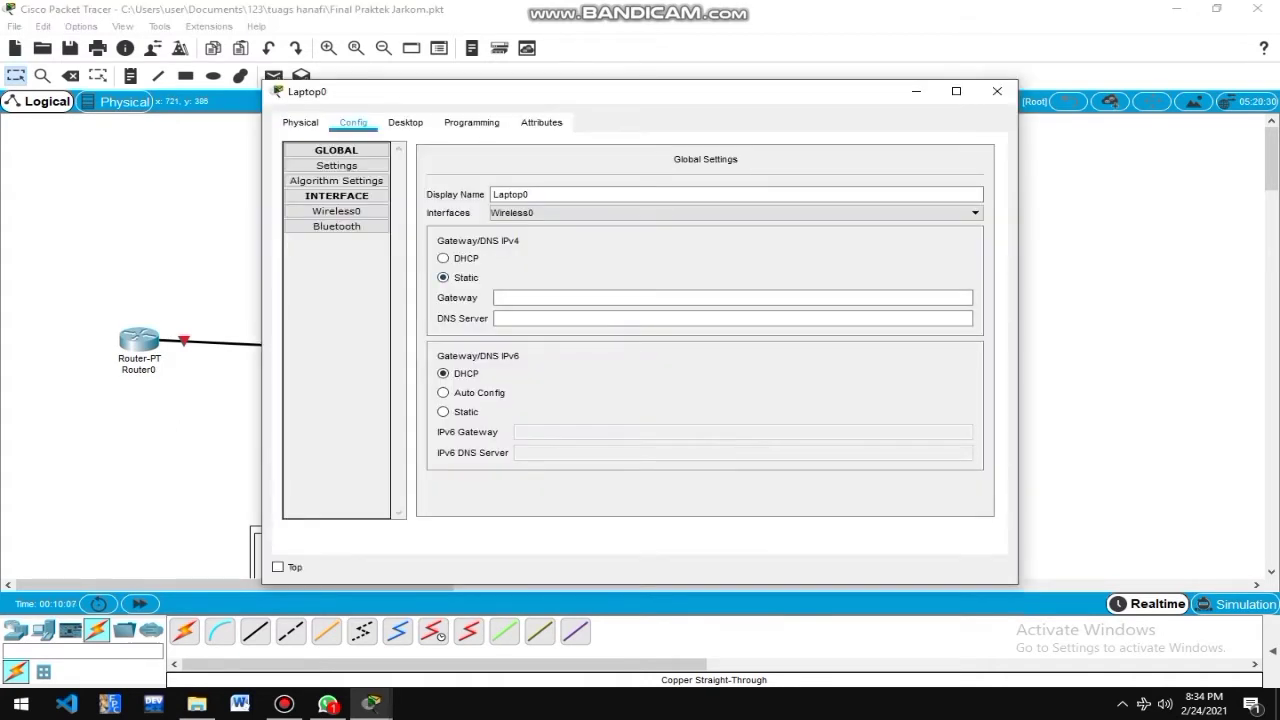
Give Laptop0 IP 192.168.10.7, mask 255.255.255.0 and default gateway 192.168.10.1.
click(405, 122)
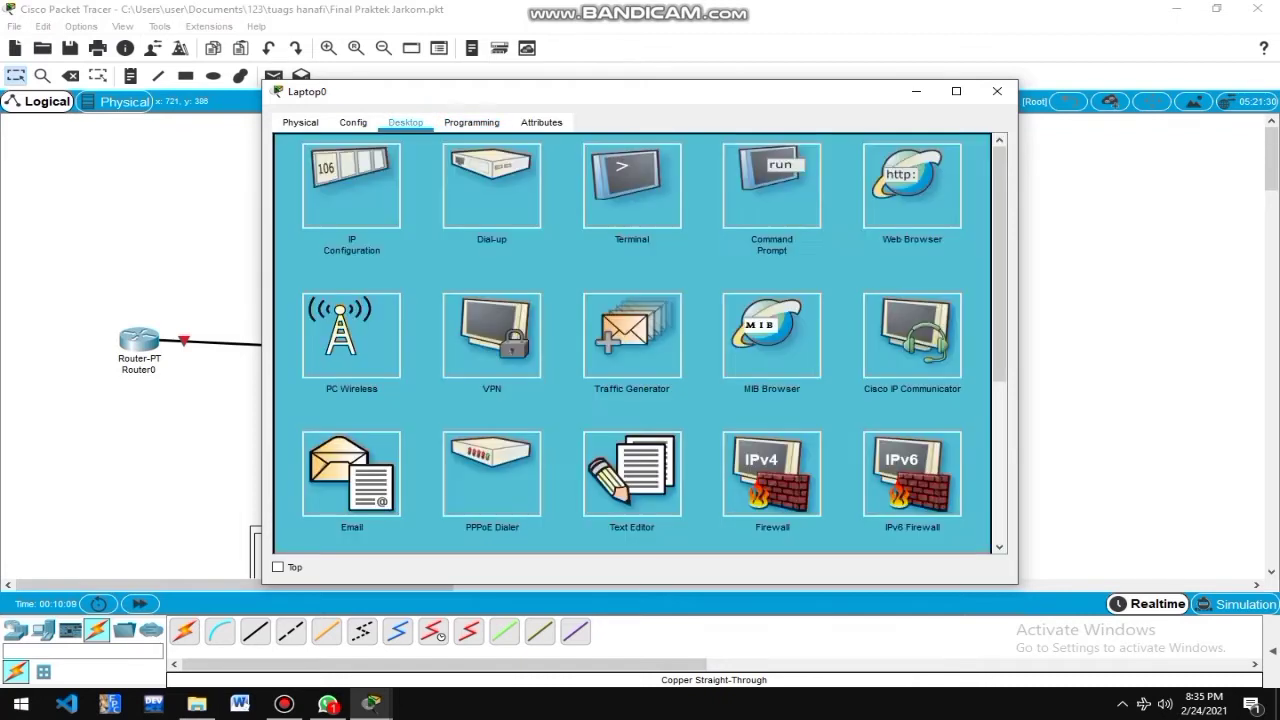
click(351, 185)
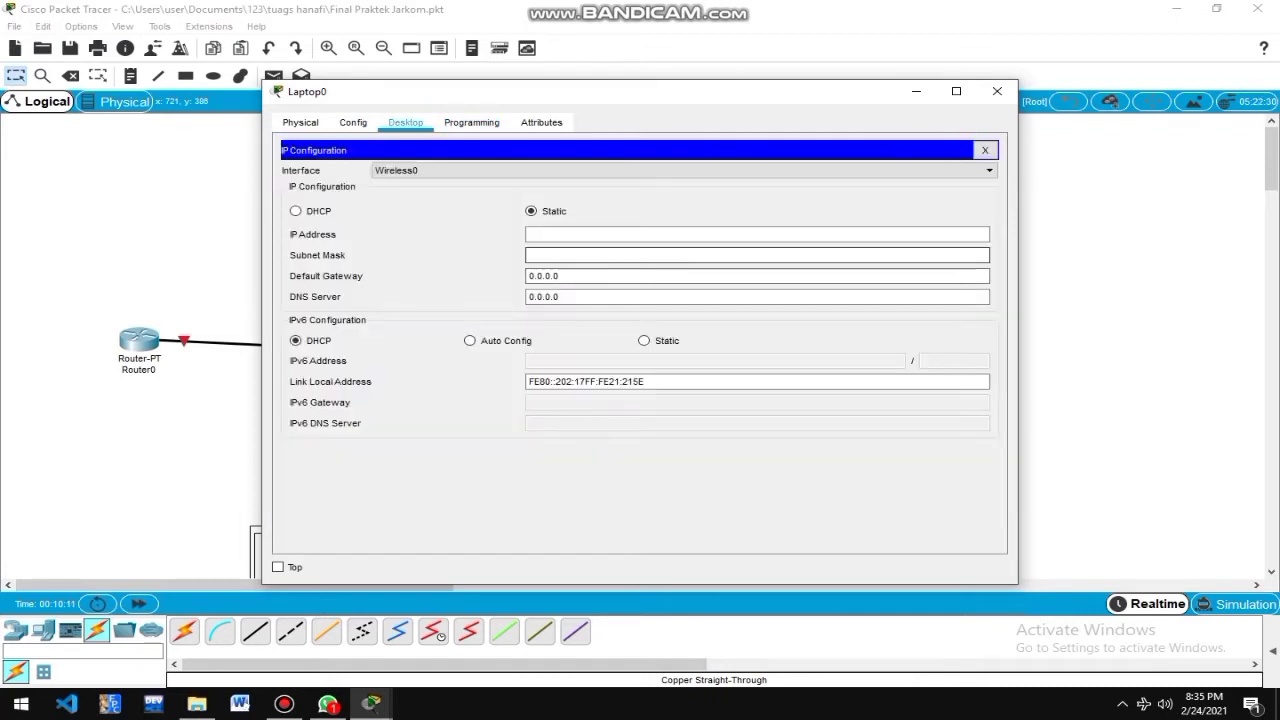
click(757, 255)
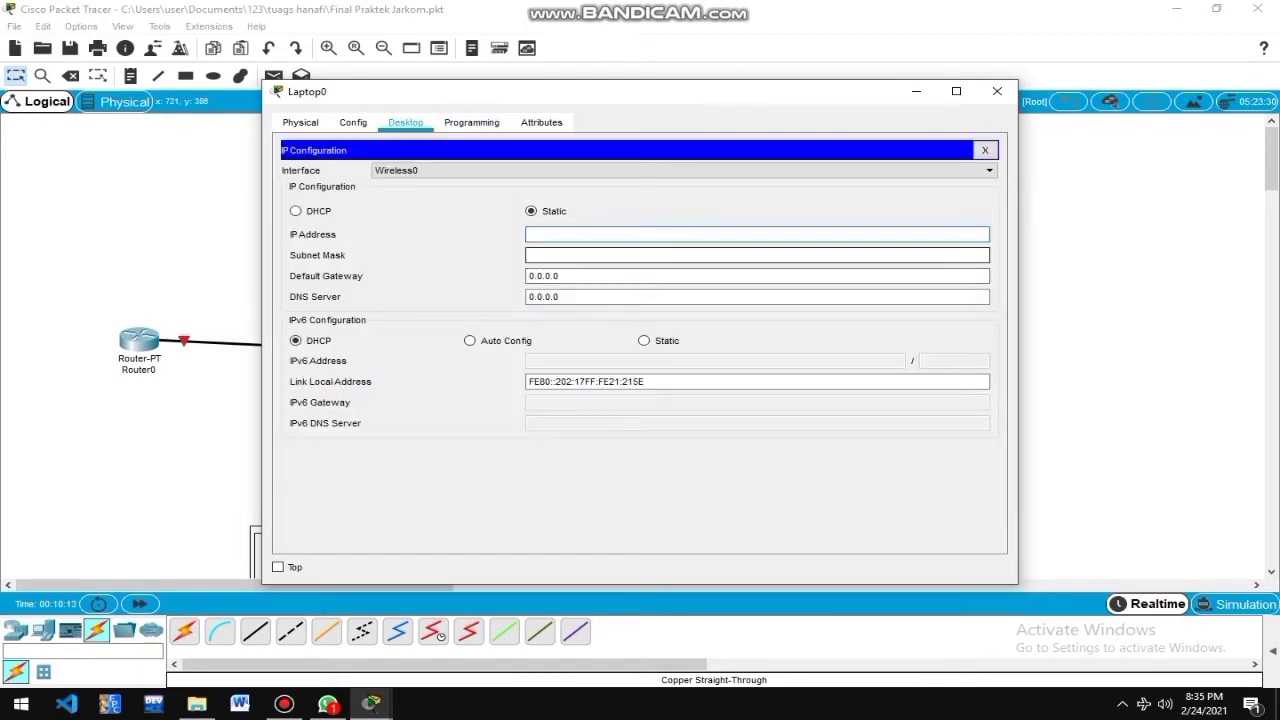
text(192.168.10.1)
text(&)
key(BackSpace)
text(7)
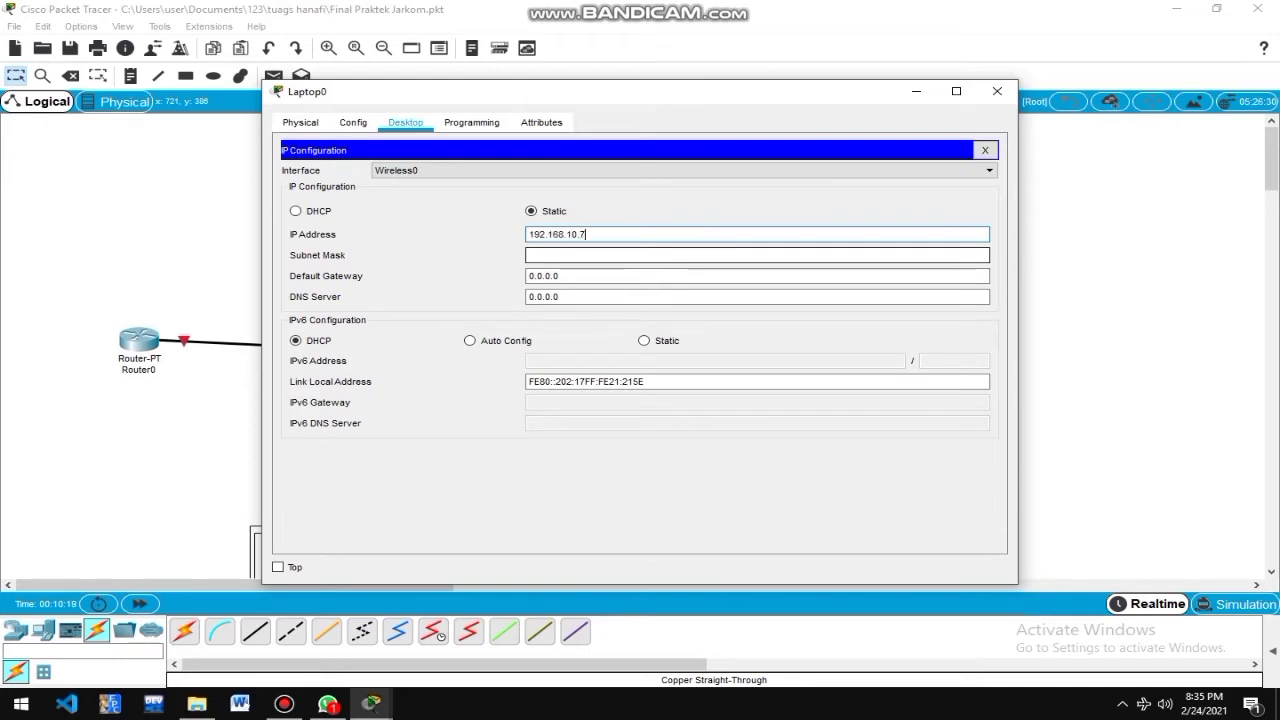
click(591, 255)
key(Tab)
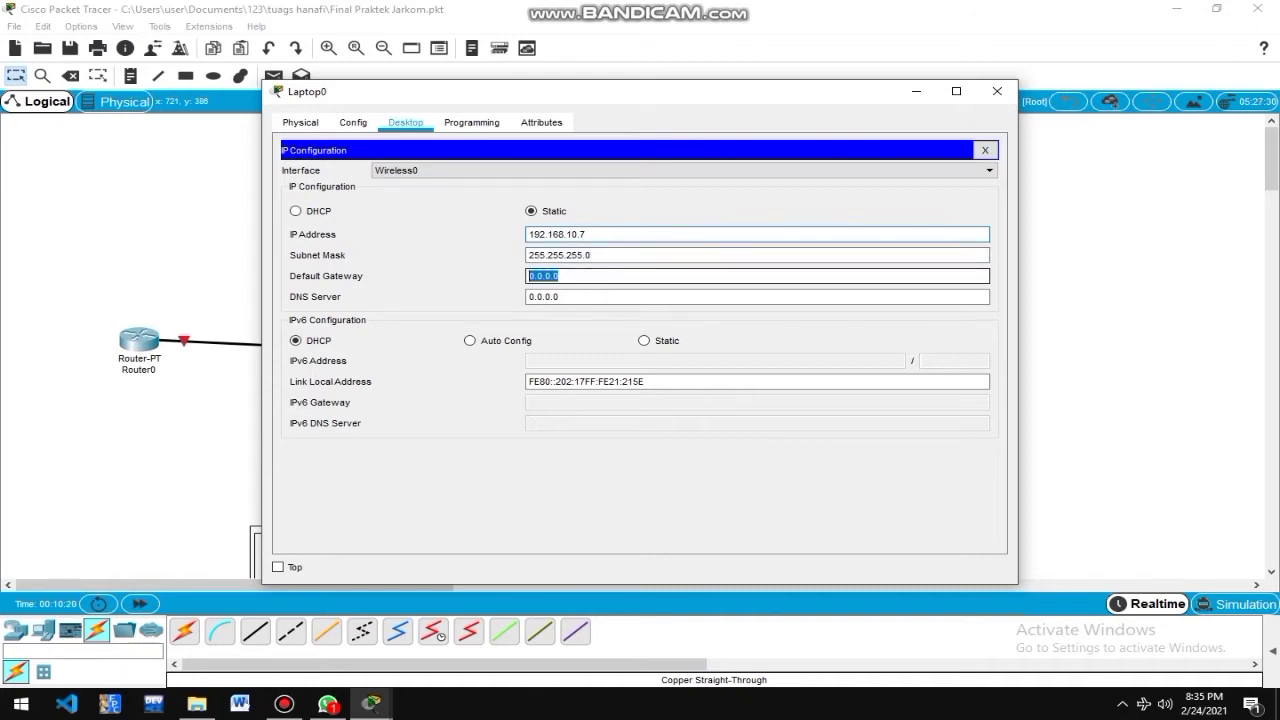
text(192.168.10.1)
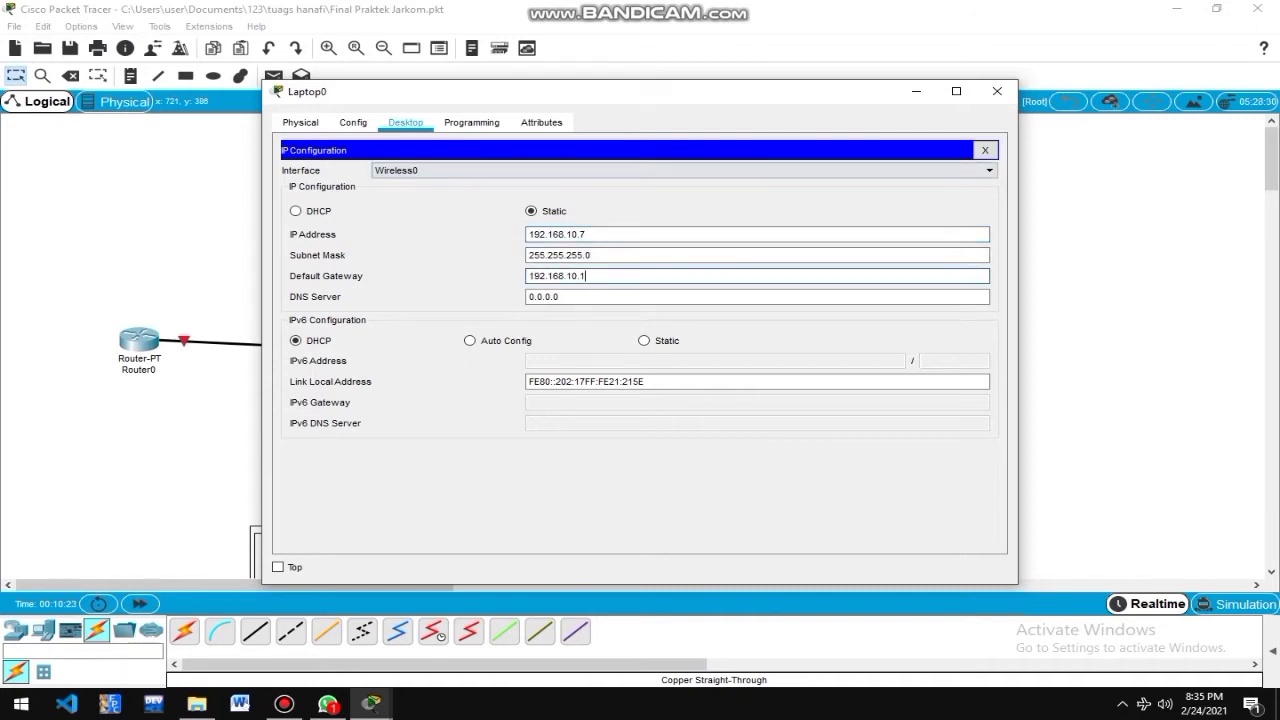
Verify the address on Laptop0's Wireless0 interface in Config, then close the window.
click(353, 122)
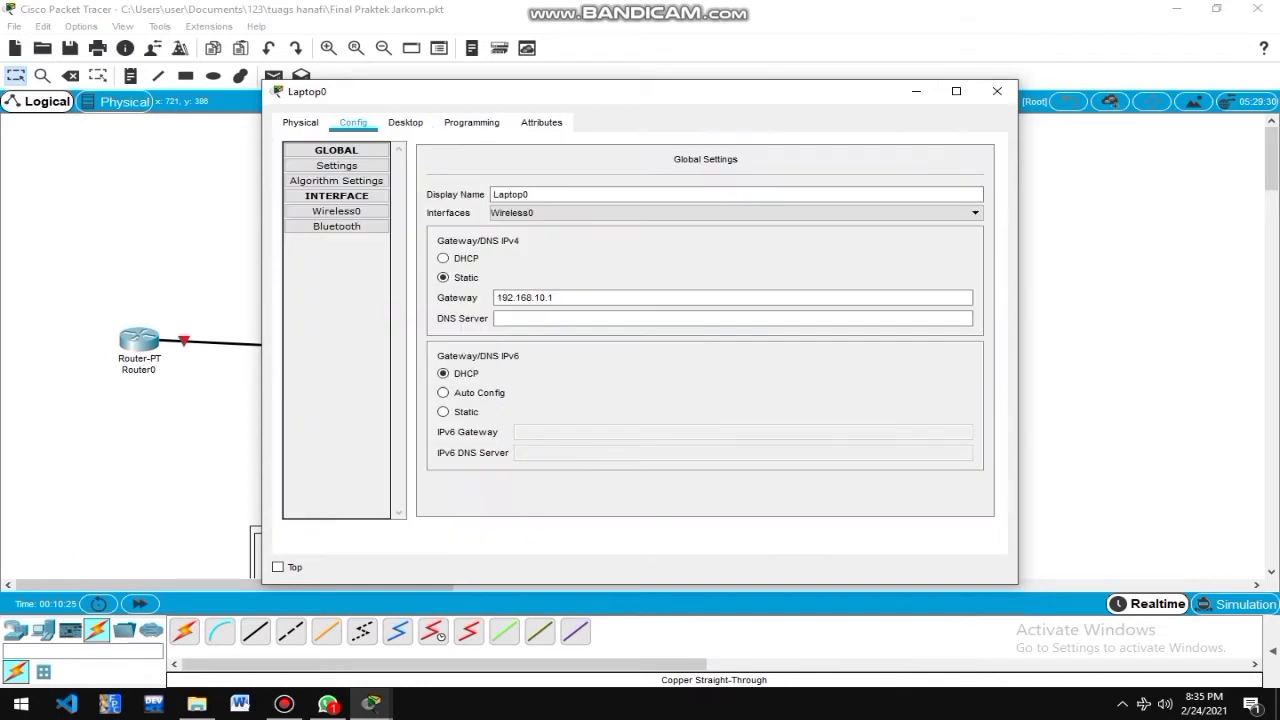
click(337, 226)
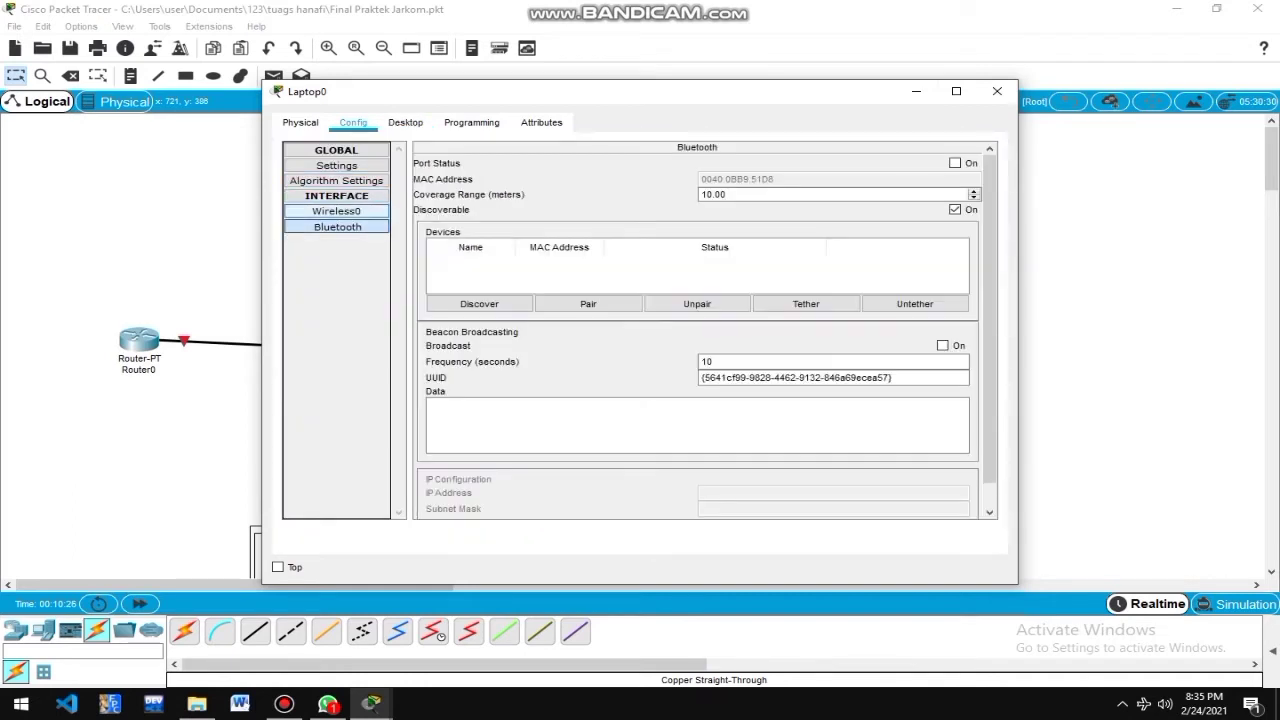
click(337, 211)
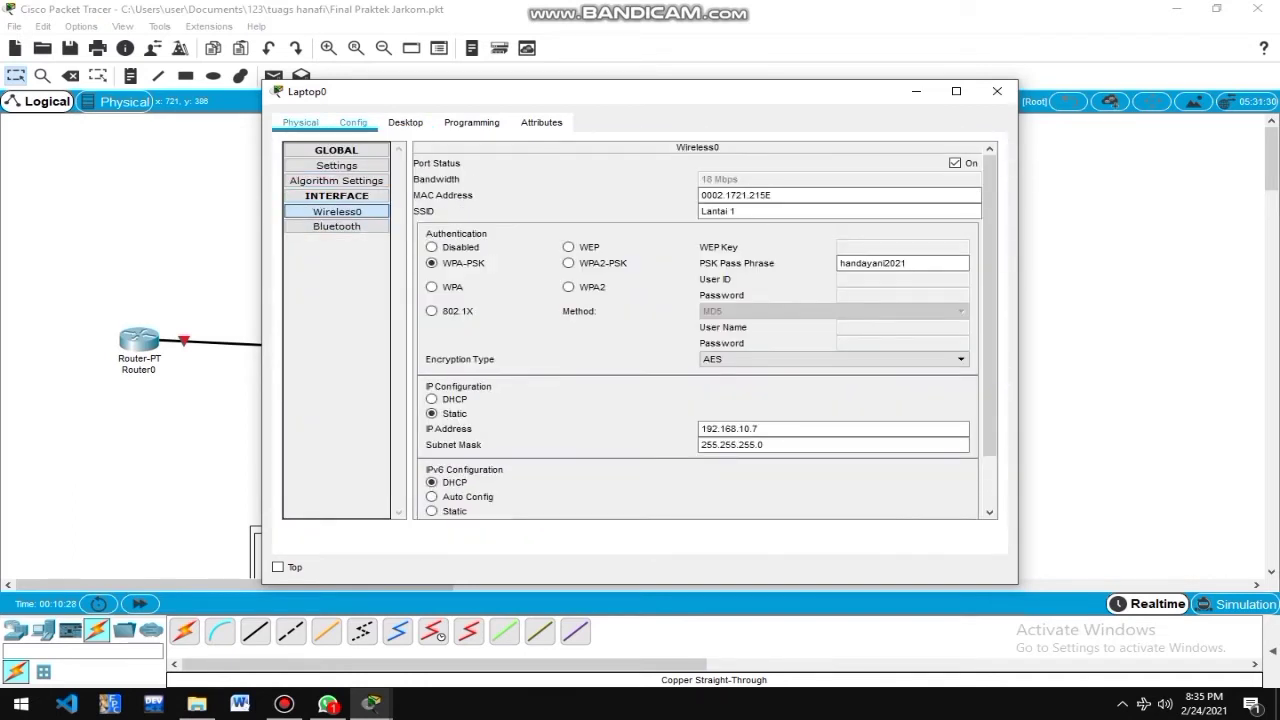
click(300, 122)
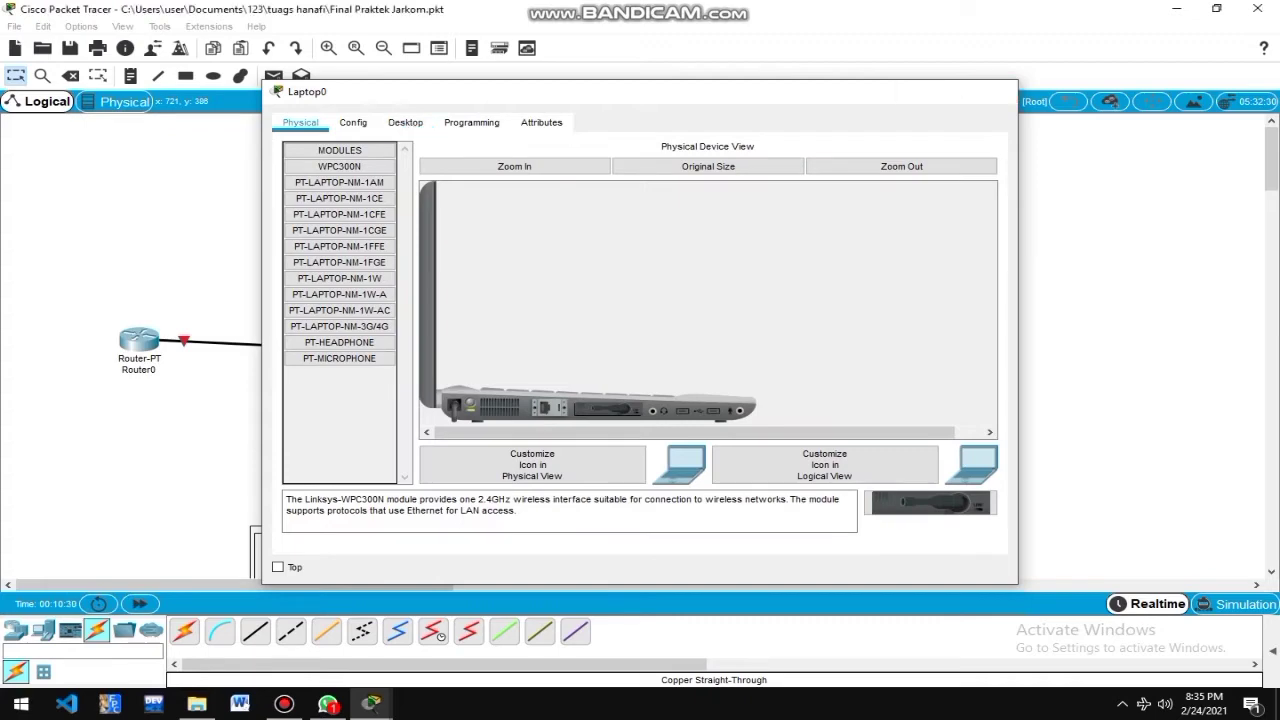
click(997, 91)
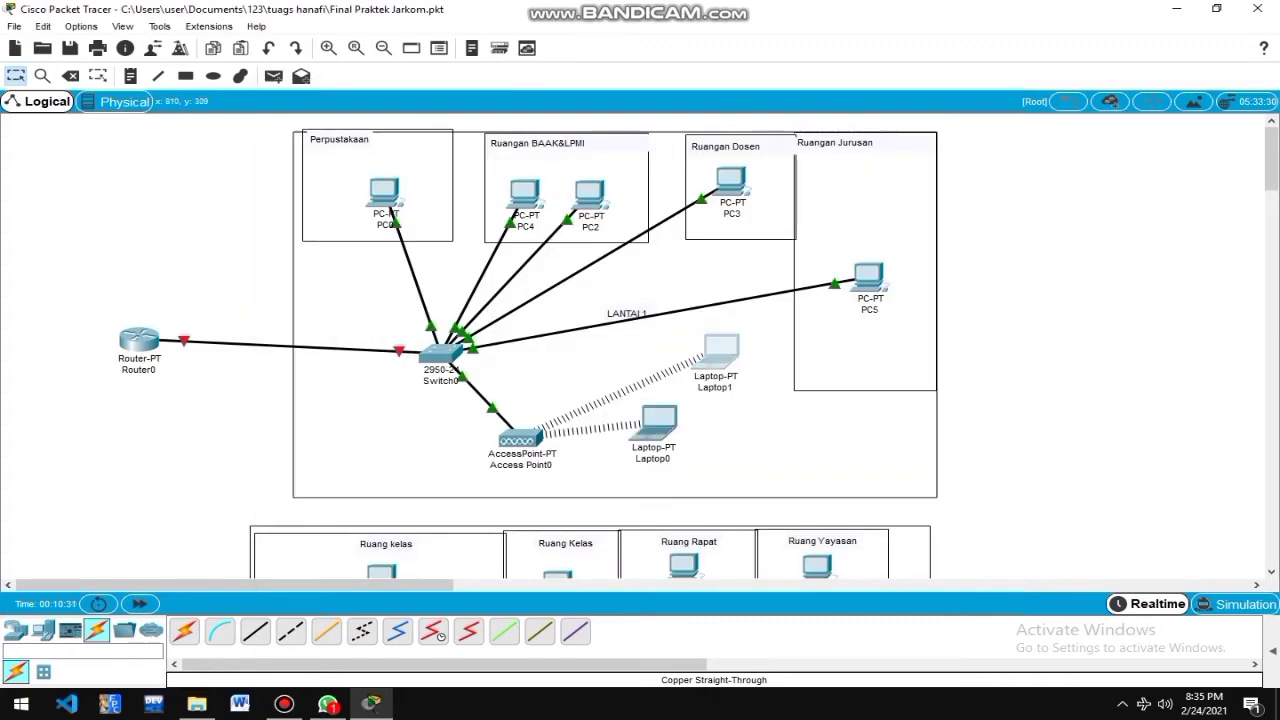
Set Laptop1's IP Configuration to Static with address 192.168.10.8.
click(720, 350)
click(351, 185)
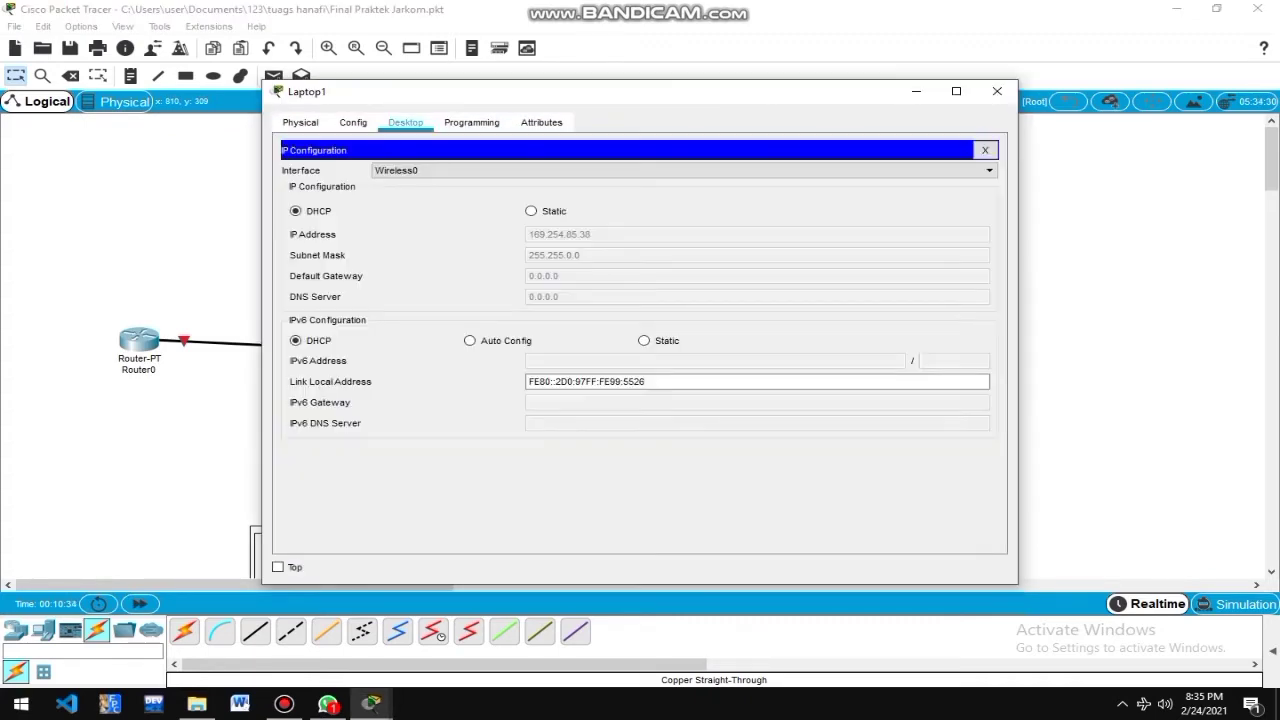
click(531, 211)
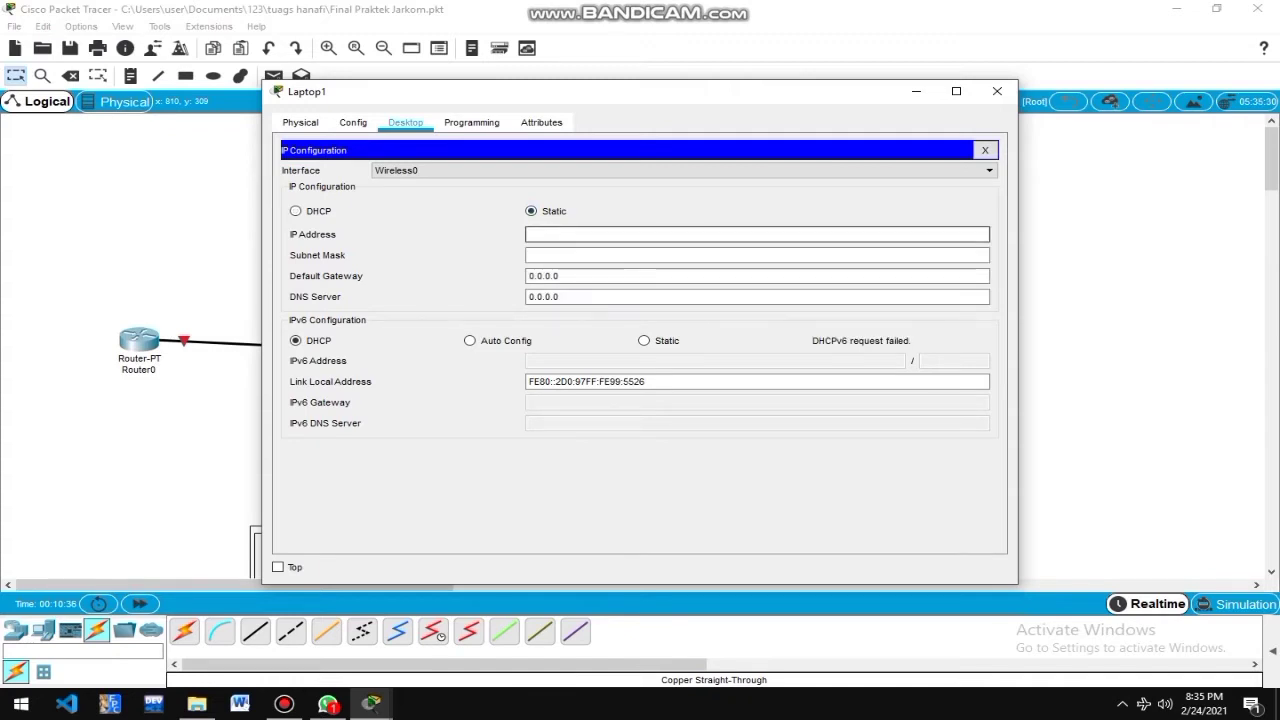
text(192.168.10.8)
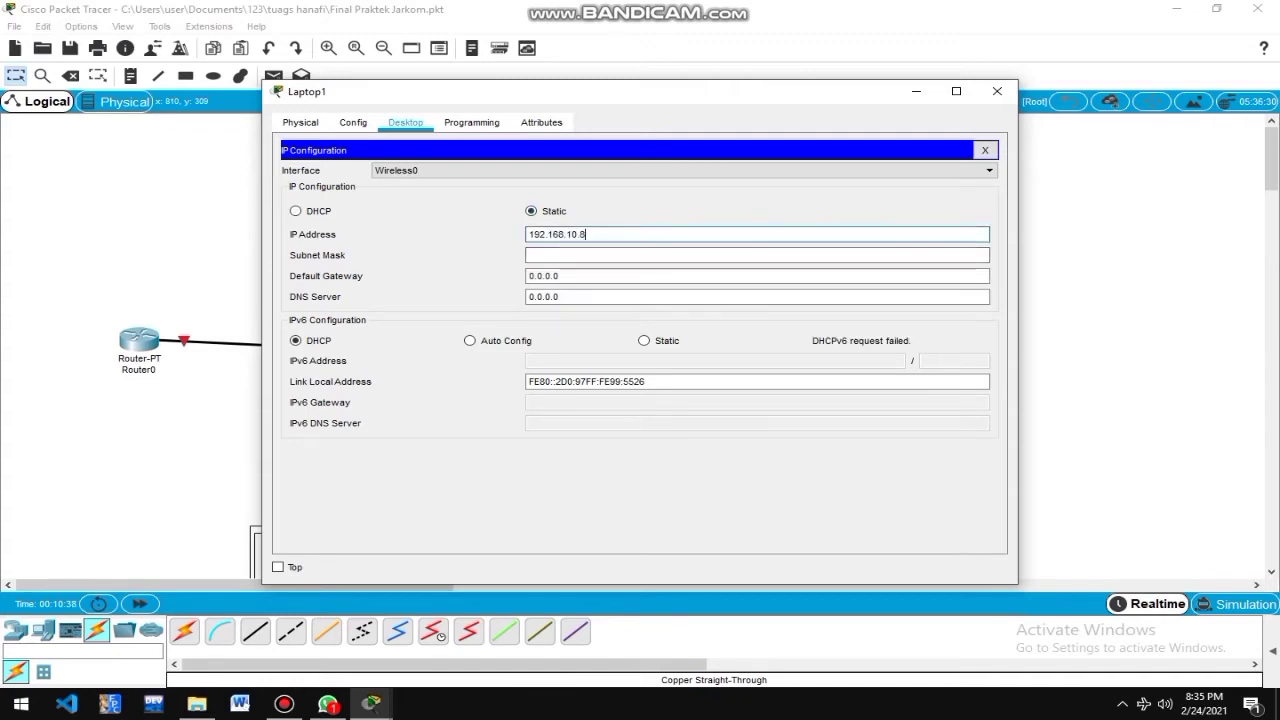
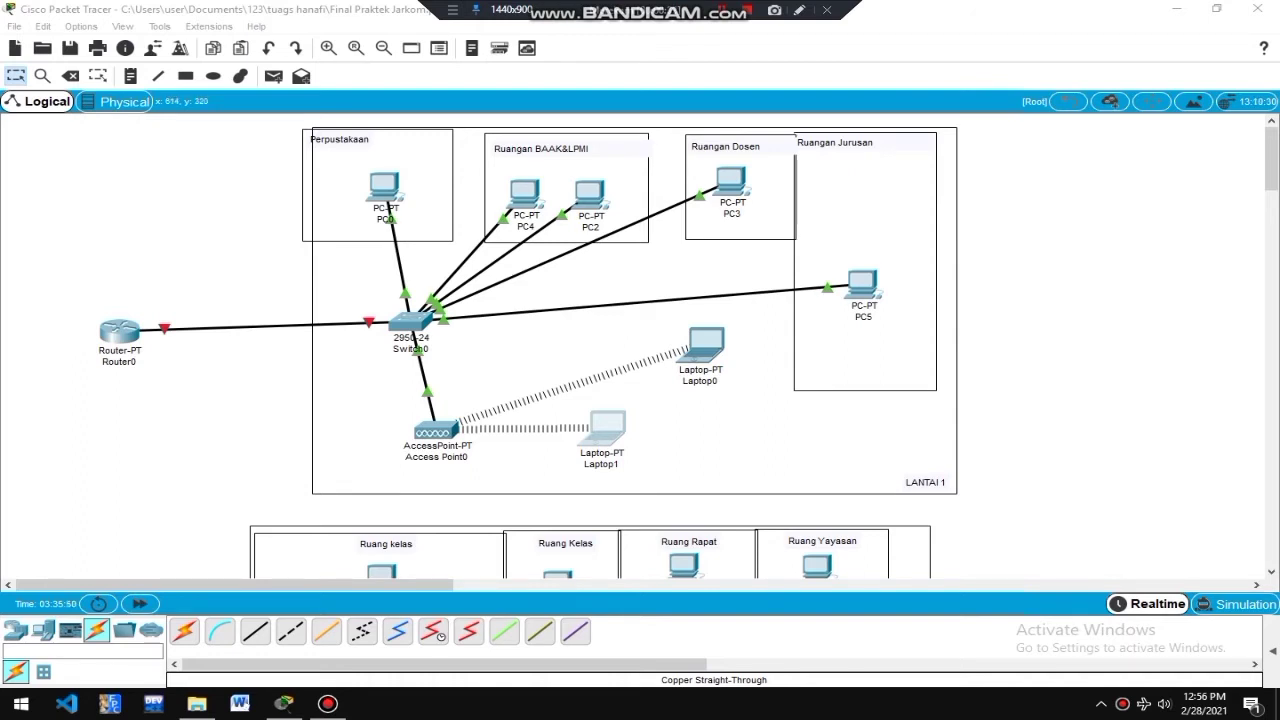
Ping 192.168.10.5 from Laptop1's command prompt and confirm 4 of 4 replies with 0% loss.
click(606, 428)
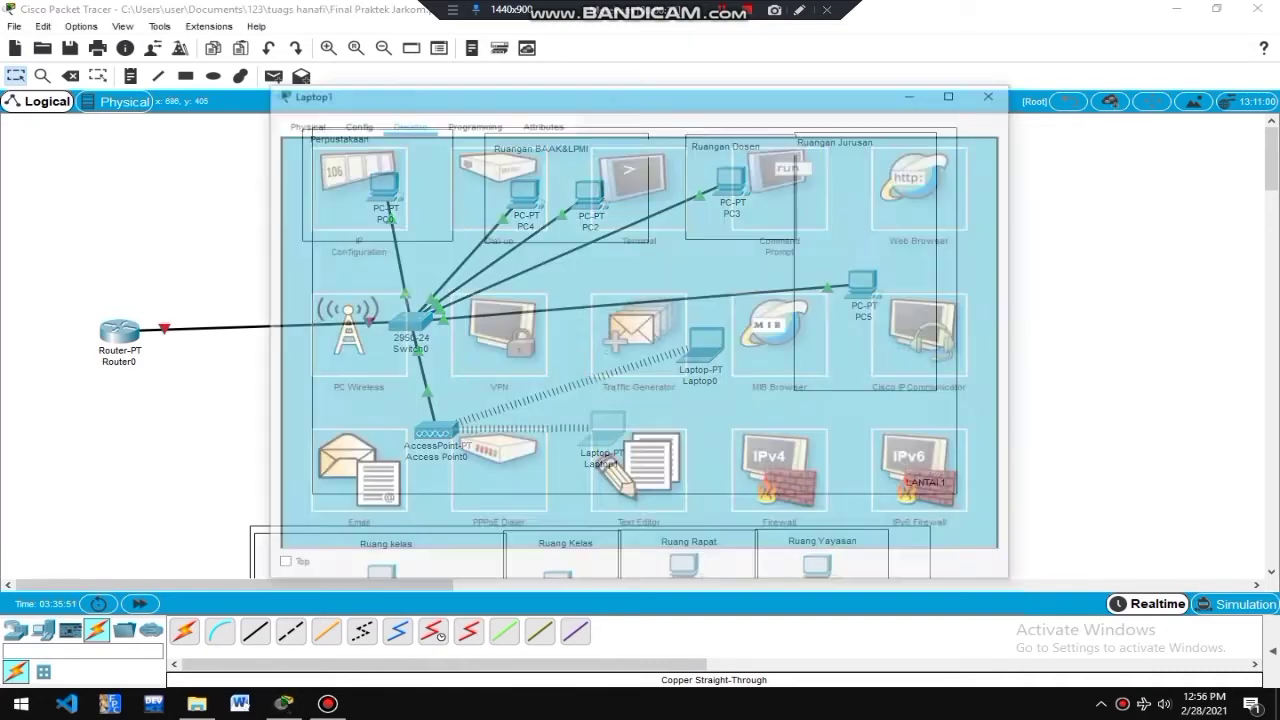
click(779, 188)
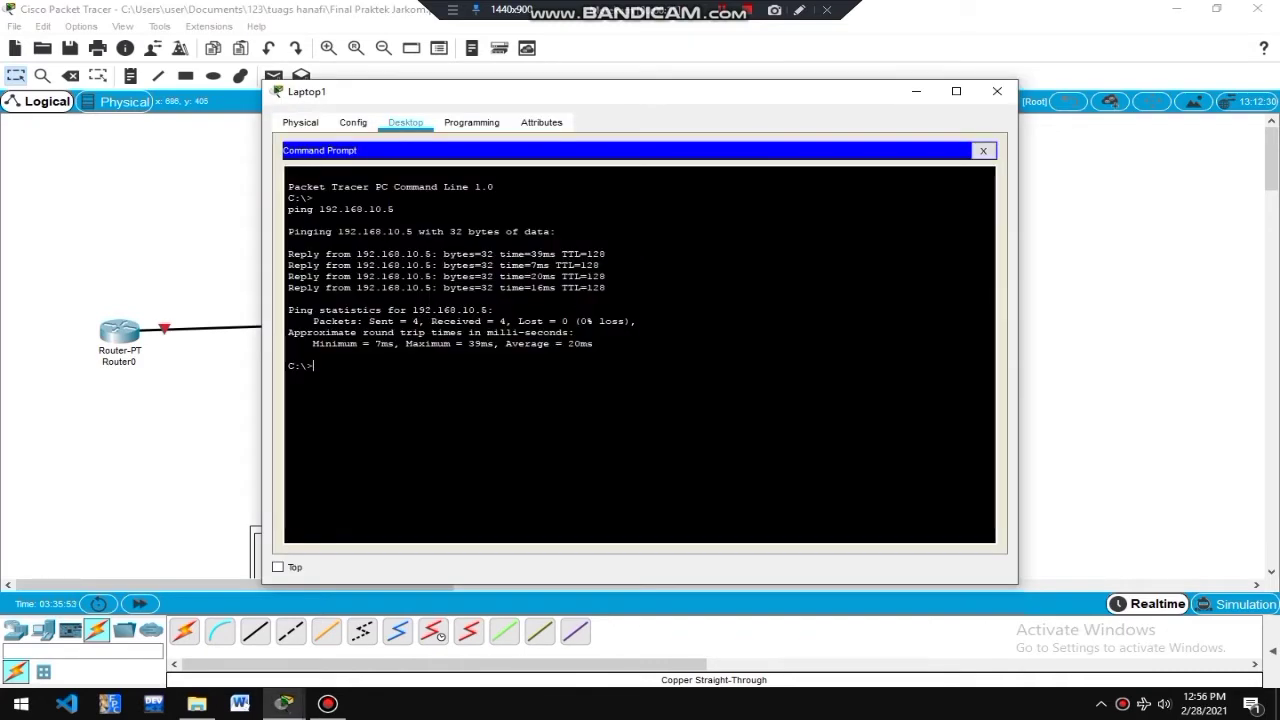
text(ping )
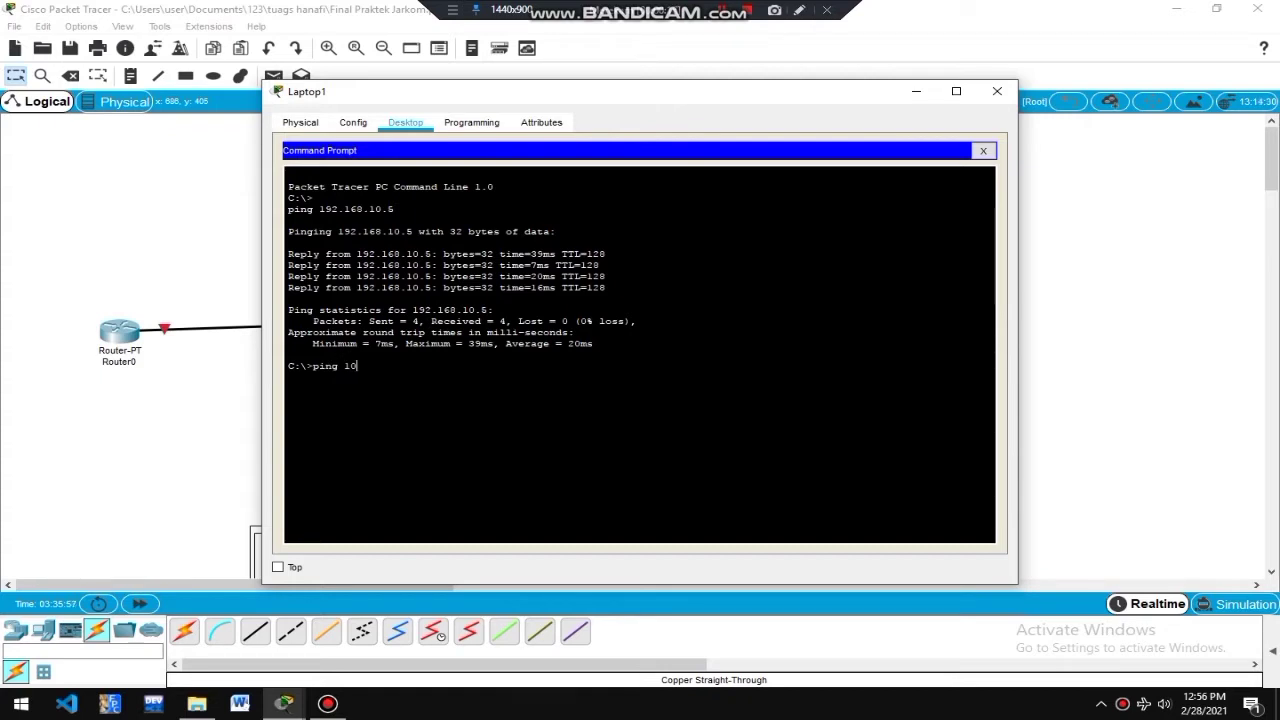
text(10)
key(BackSpace)
text(92.)
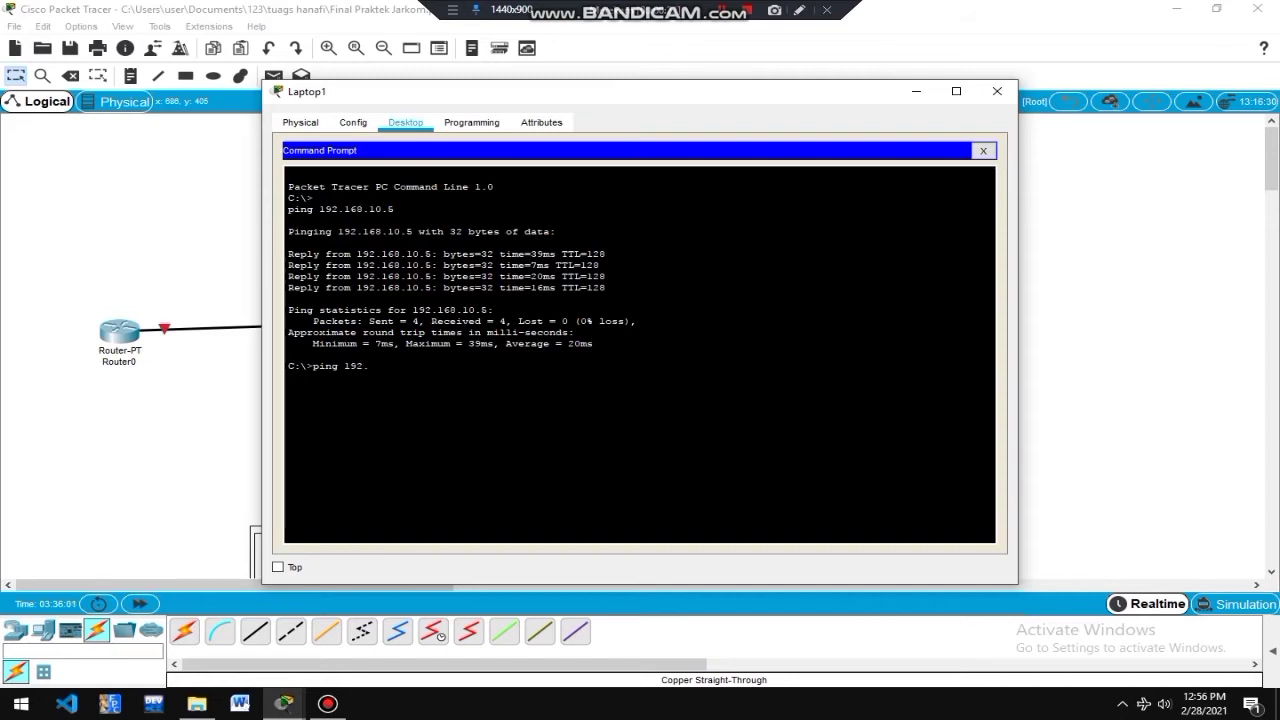
text(168.10.5)
key(Return)
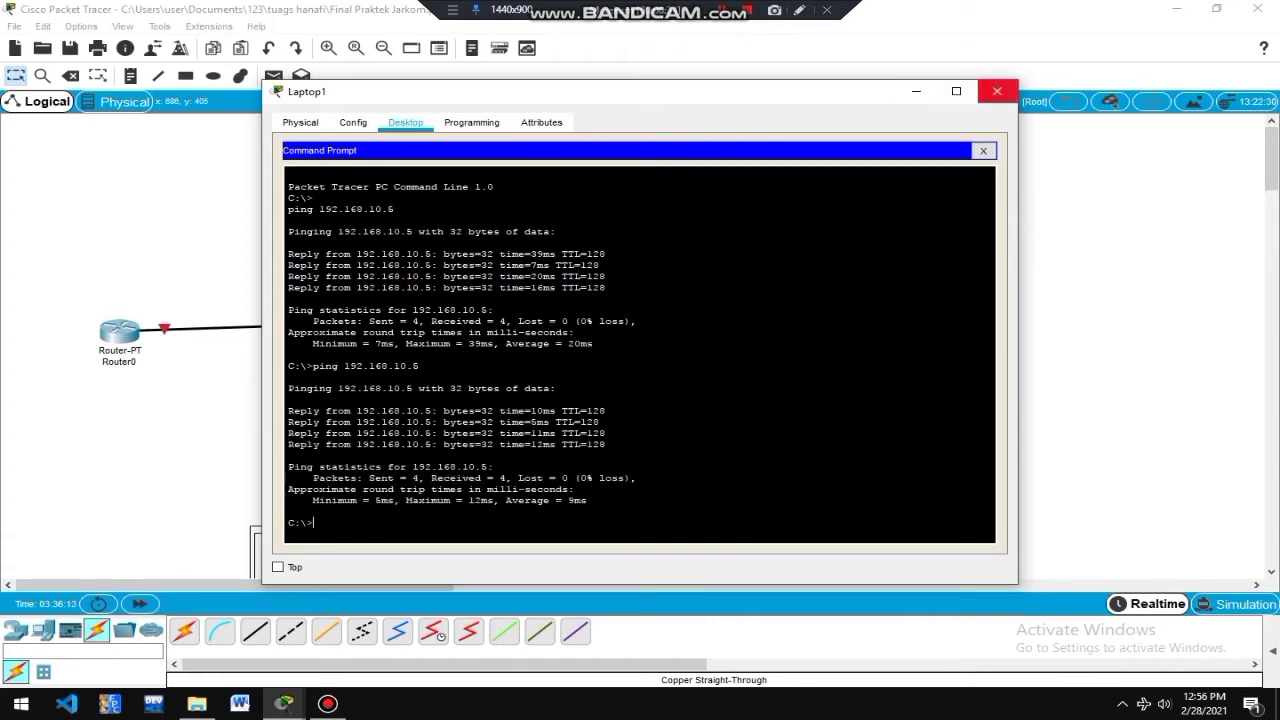
Close Laptop1 and cable Router0's FastEthernet0/0 to Switch1's FastEthernet0/3 with copper straight-through.
click(997, 91)
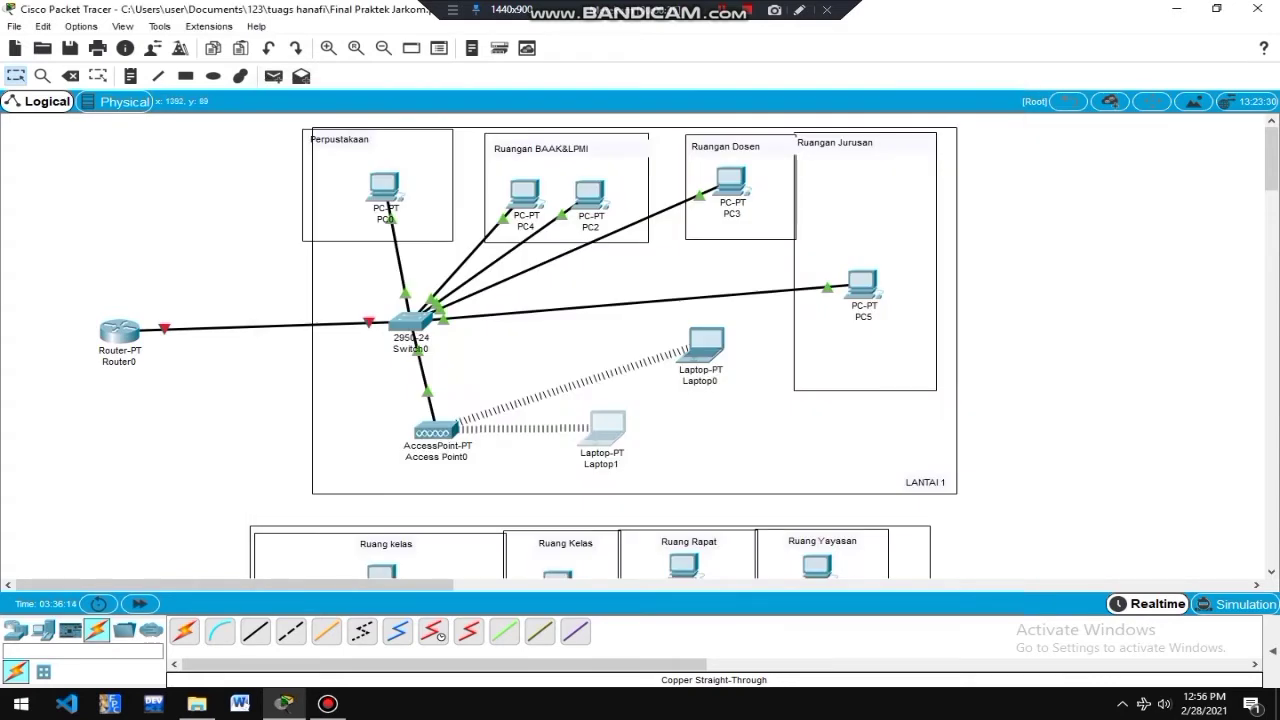
drag(1271, 170, 1271, 191)
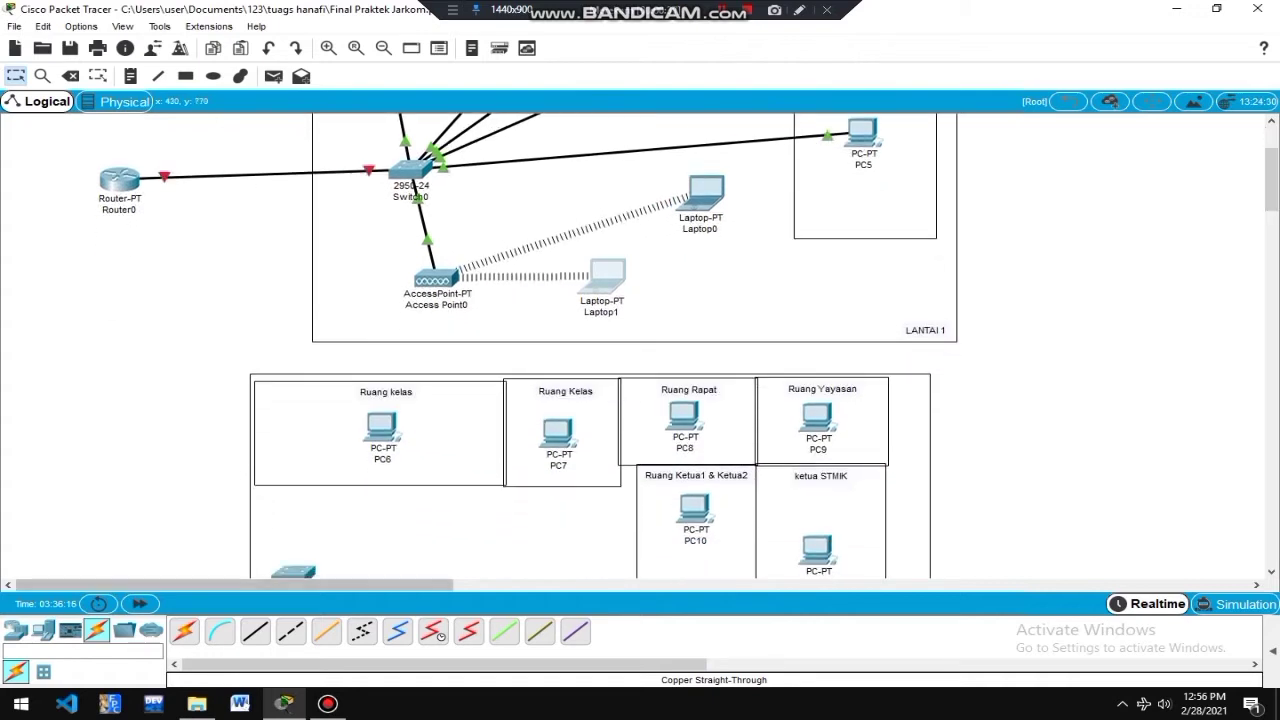
click(255, 631)
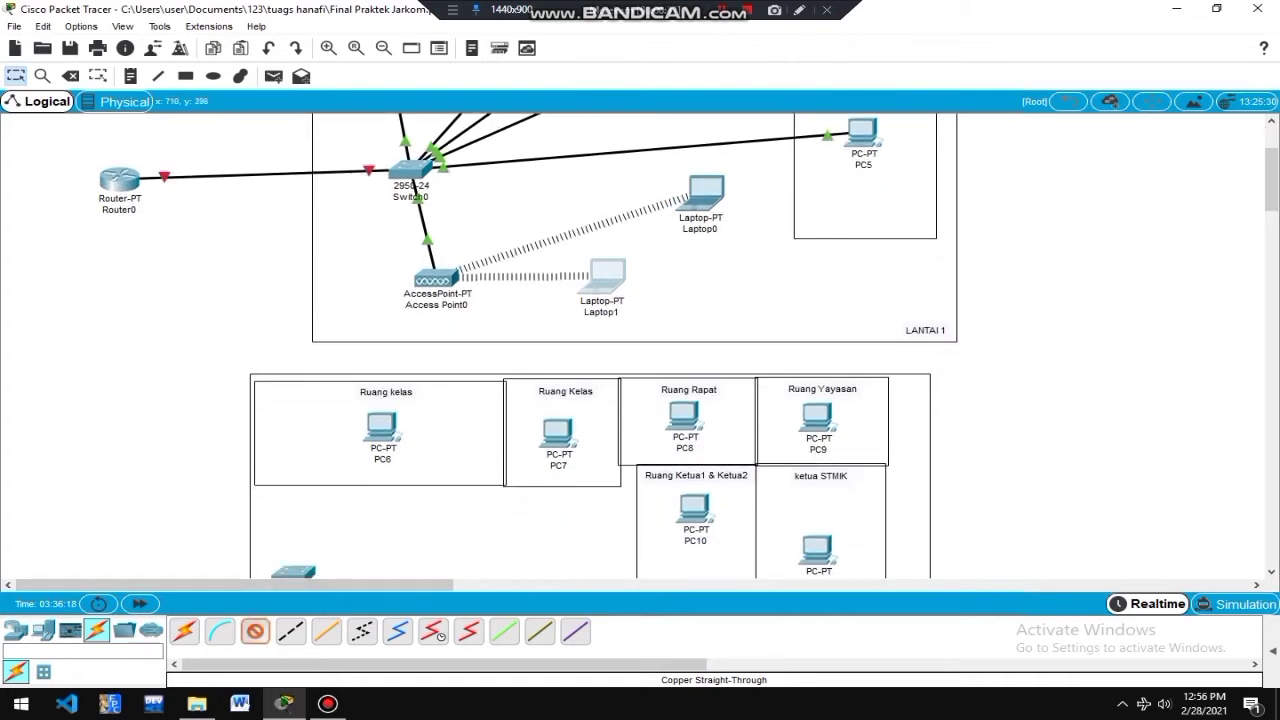
drag(1271, 180, 1271, 191)
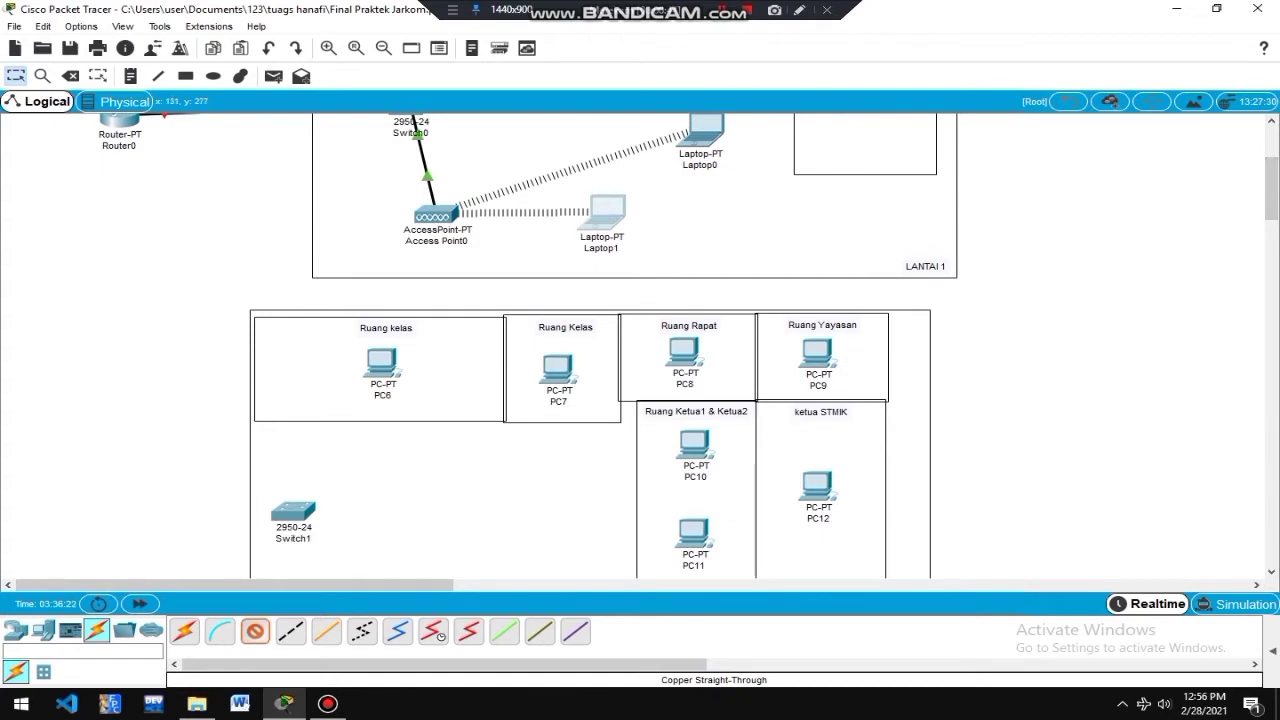
click(120, 124)
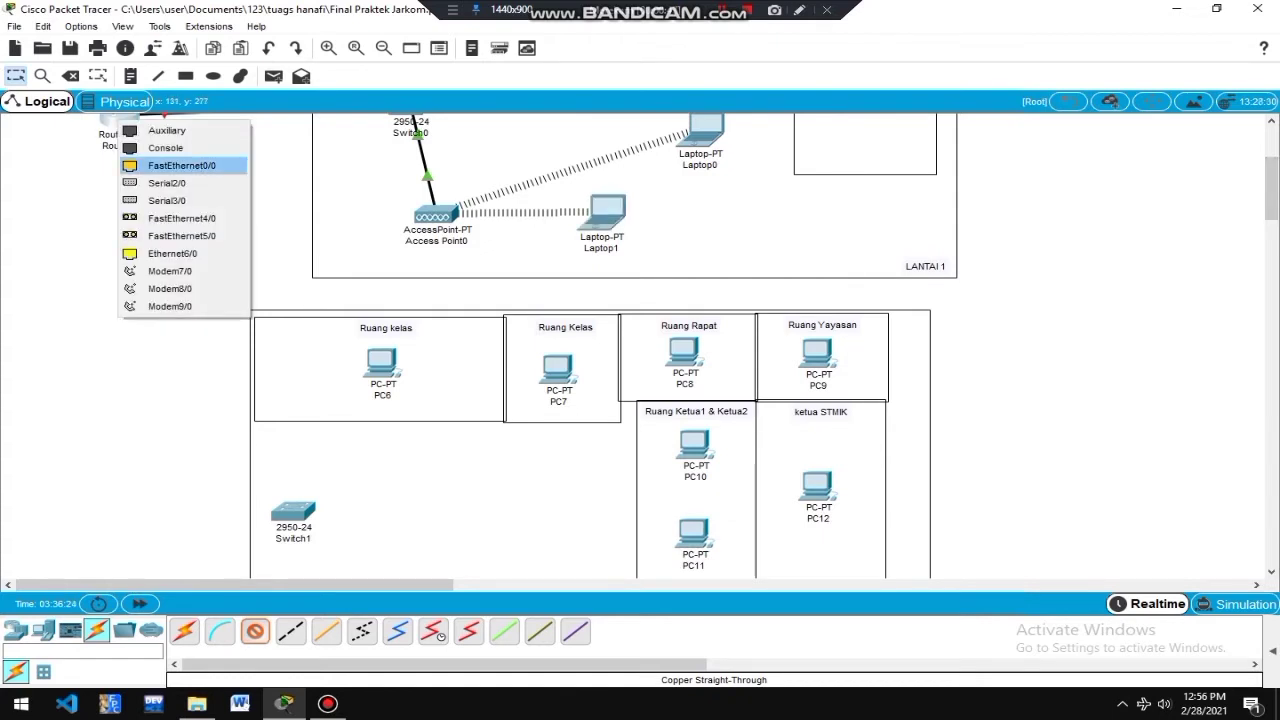
click(170, 165)
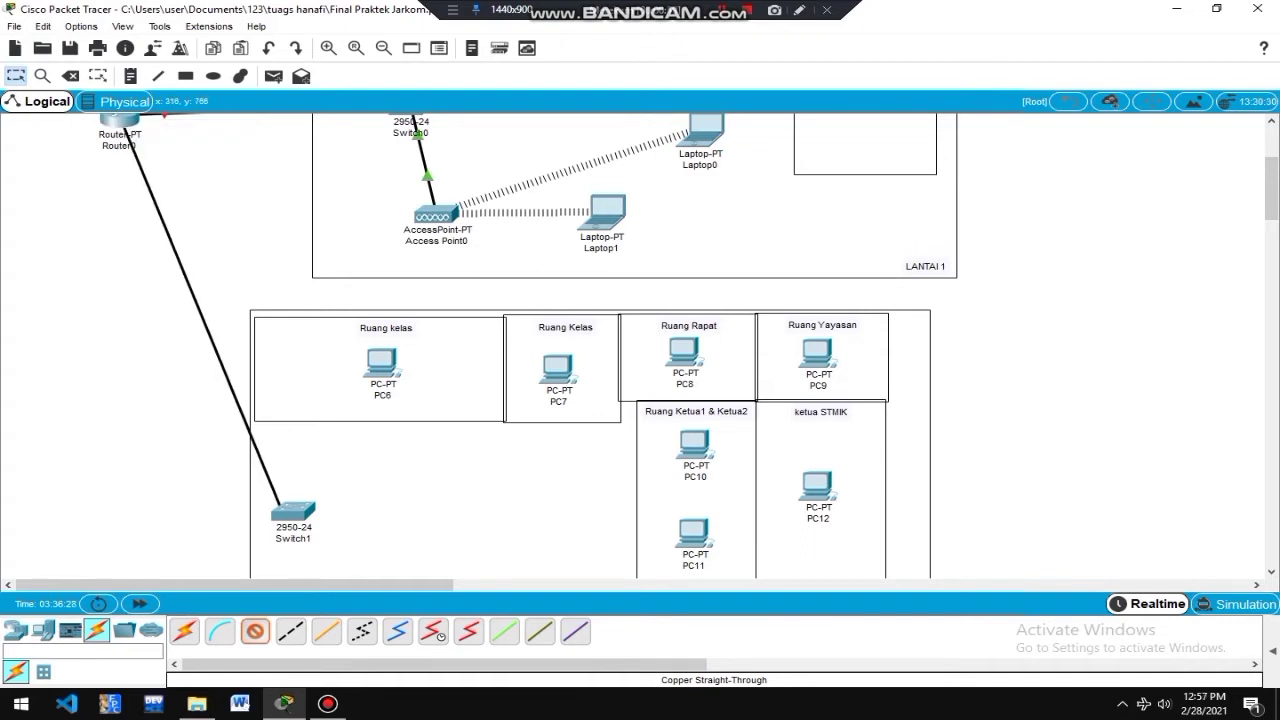
click(285, 503)
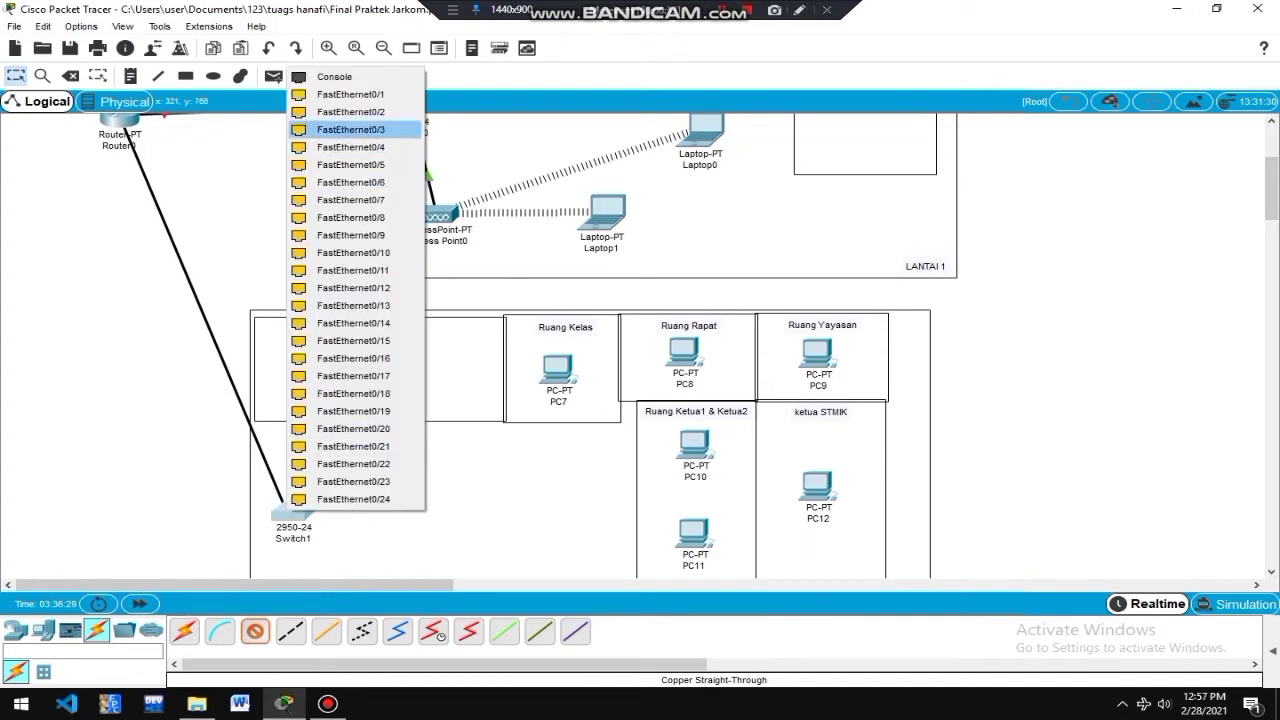
click(350, 94)
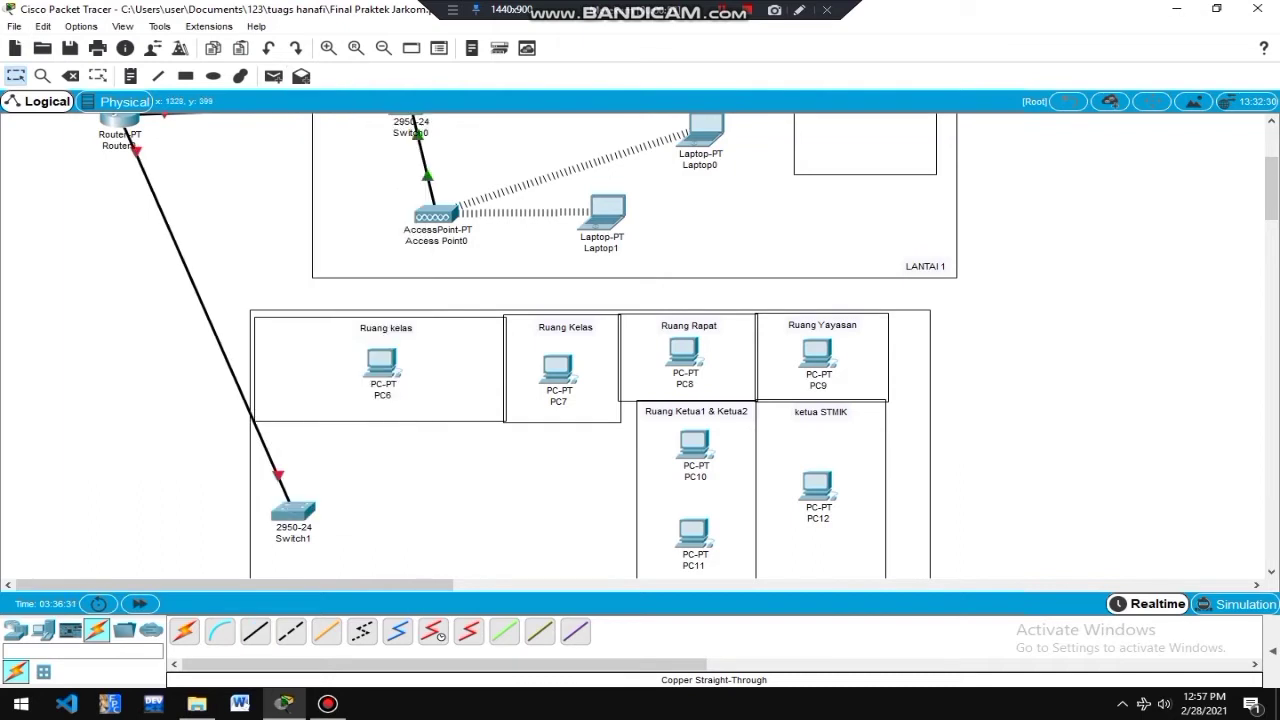
scroll(640, 345, down, 3)
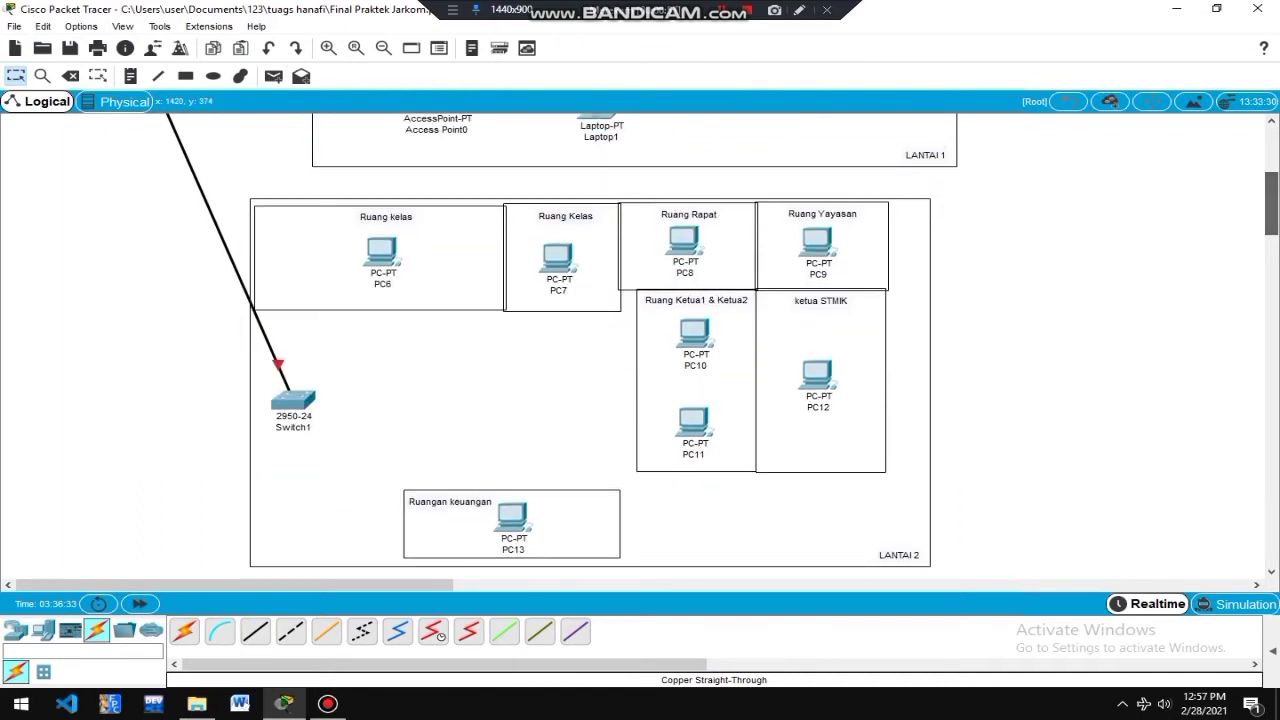
Cable Switch1 to the FastEthernet0 ports of PC6 and PC7 with copper straight-through.
click(255, 631)
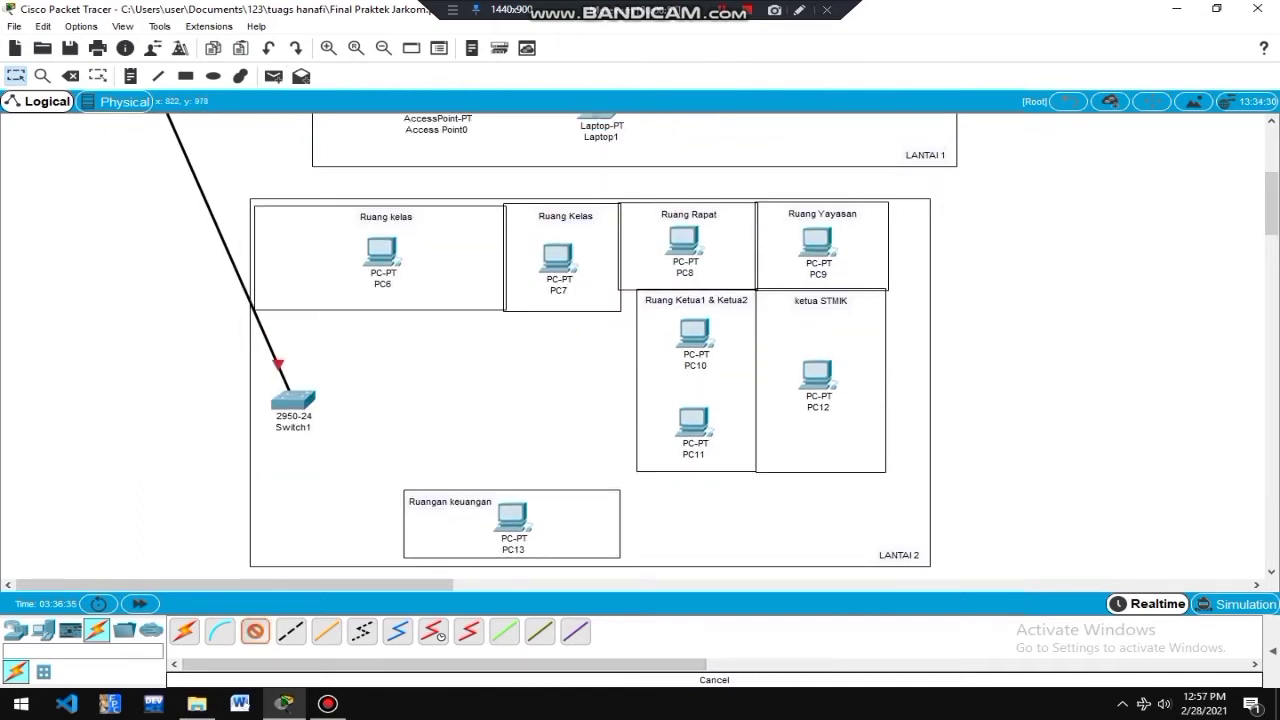
click(296, 400)
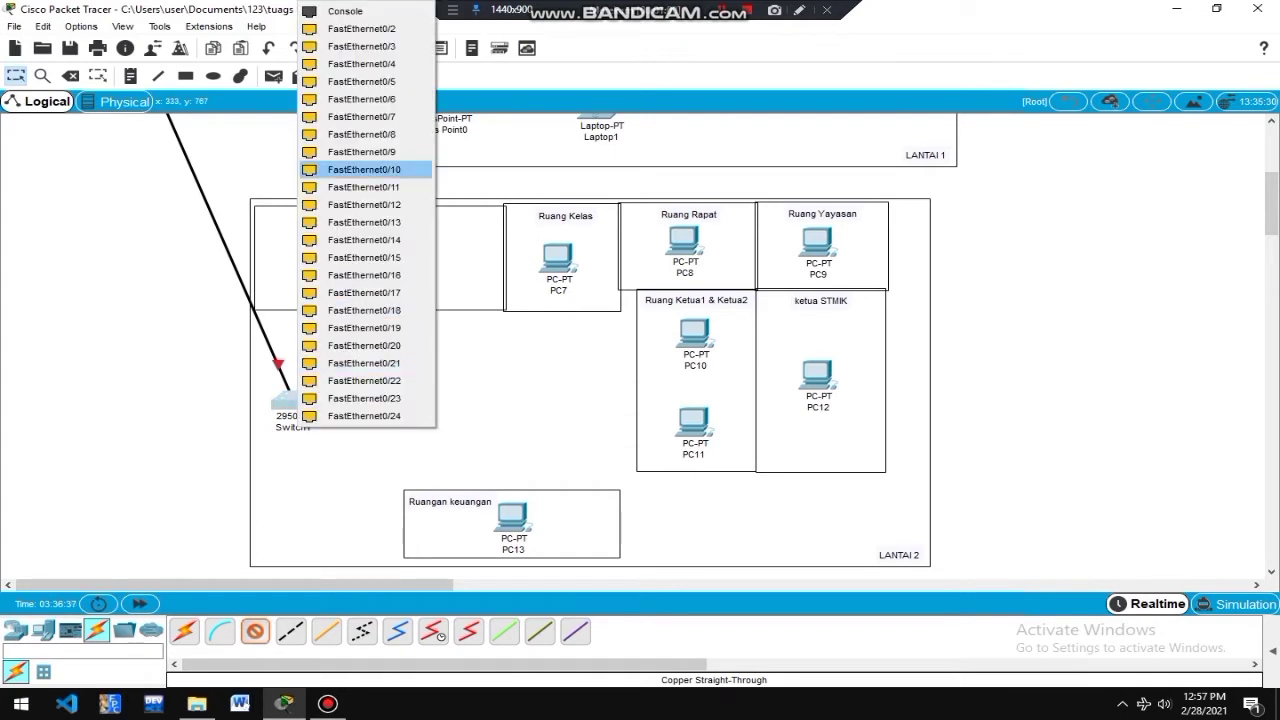
click(345, 29)
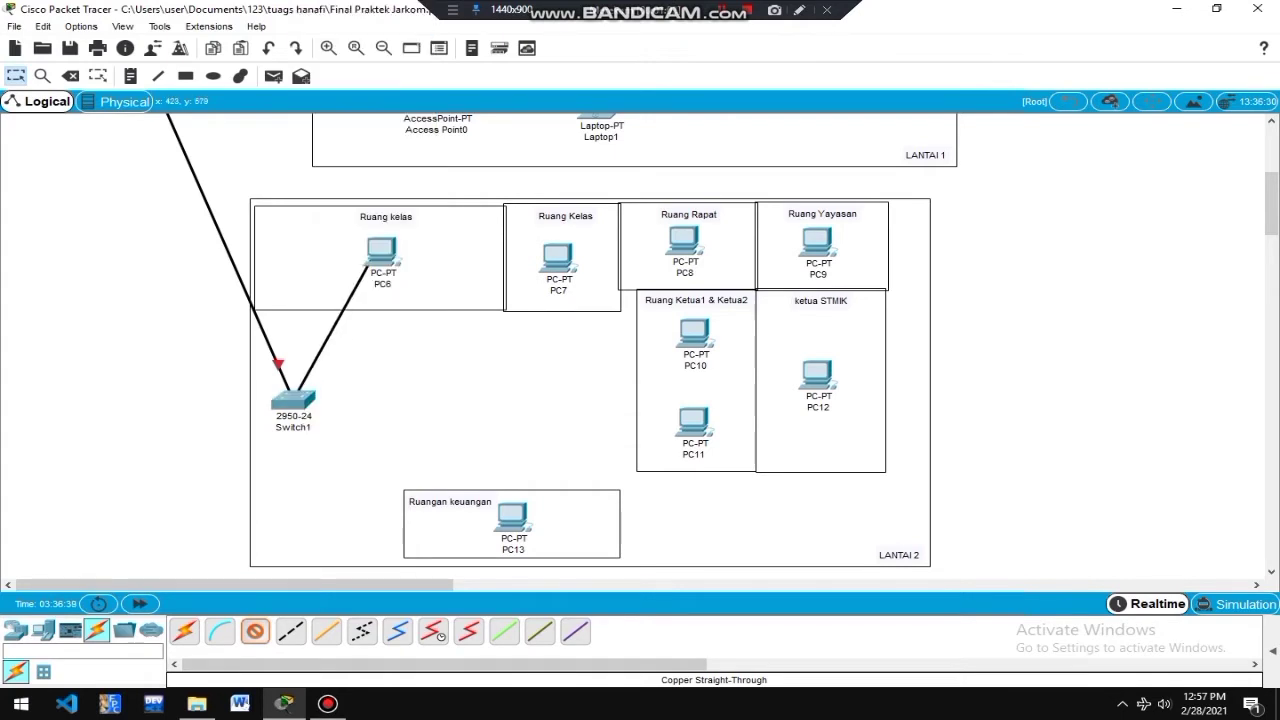
click(378, 255)
click(440, 313)
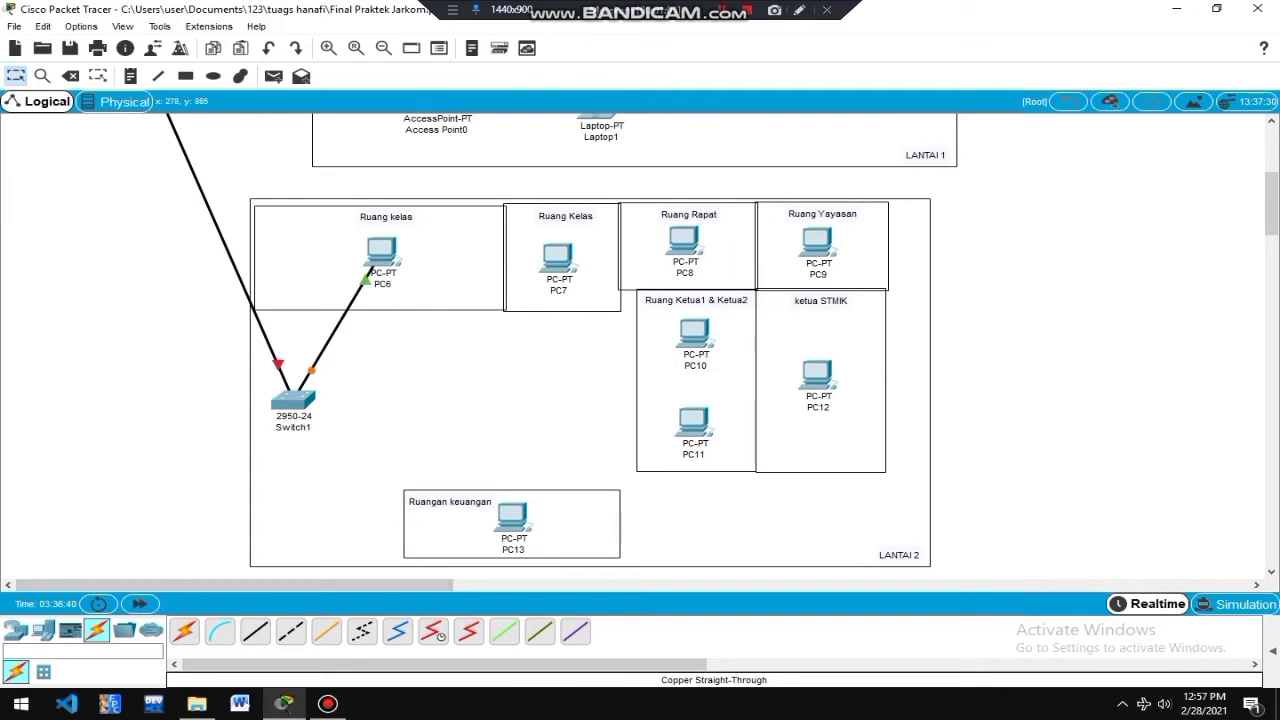
click(293, 400)
click(349, 29)
click(548, 262)
click(612, 322)
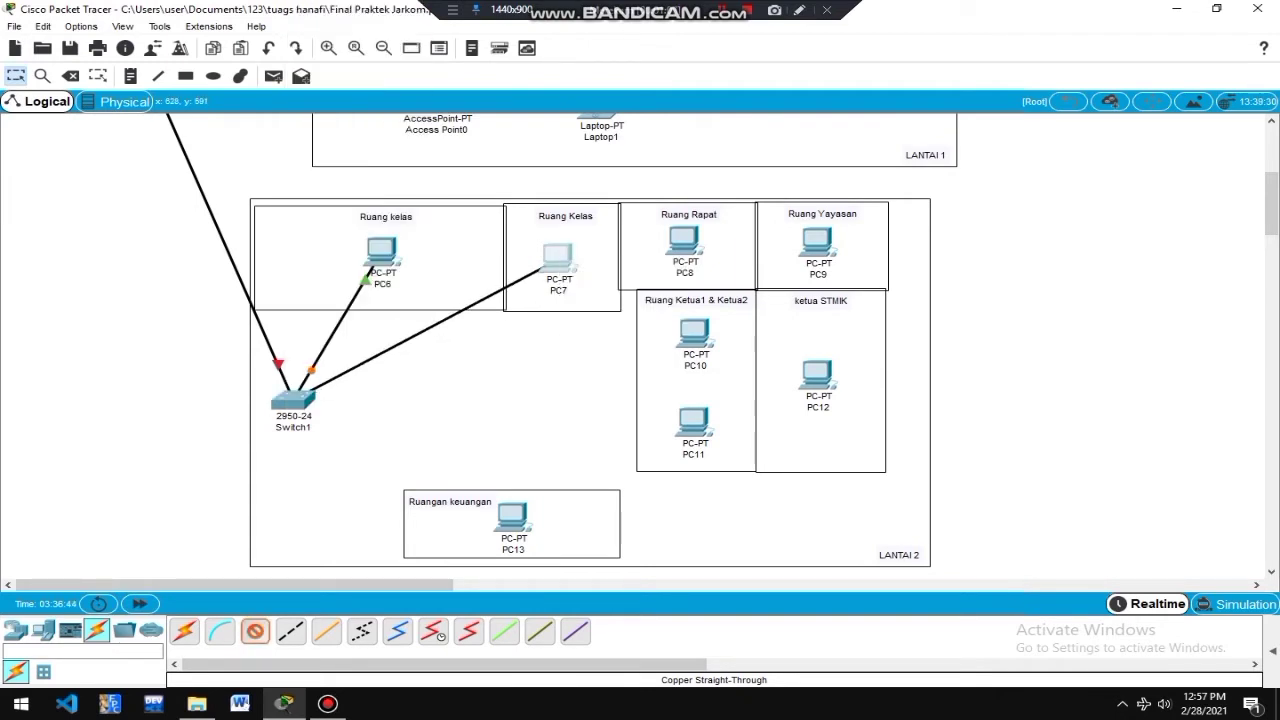
Cable Switch1 to PC8, and Switch1 FastEthernet0/5 to PC9's FastEthernet0.
click(256, 632)
click(296, 401)
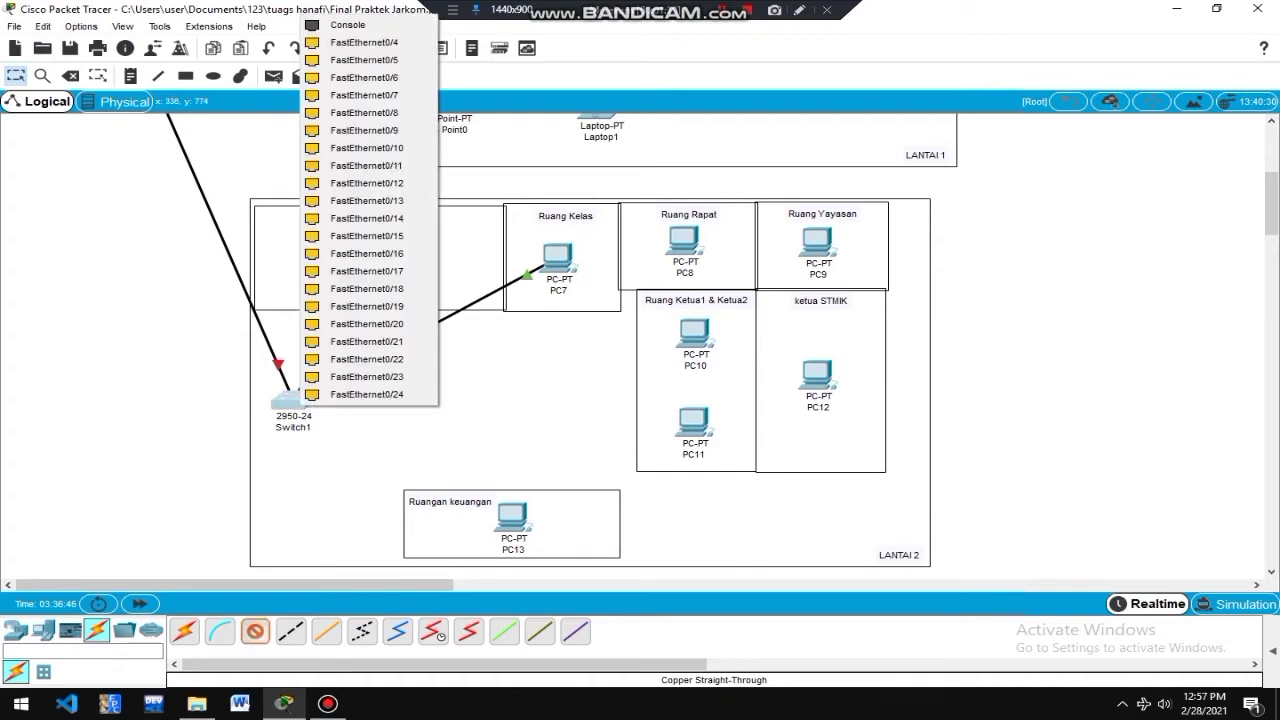
click(410, 43)
click(684, 240)
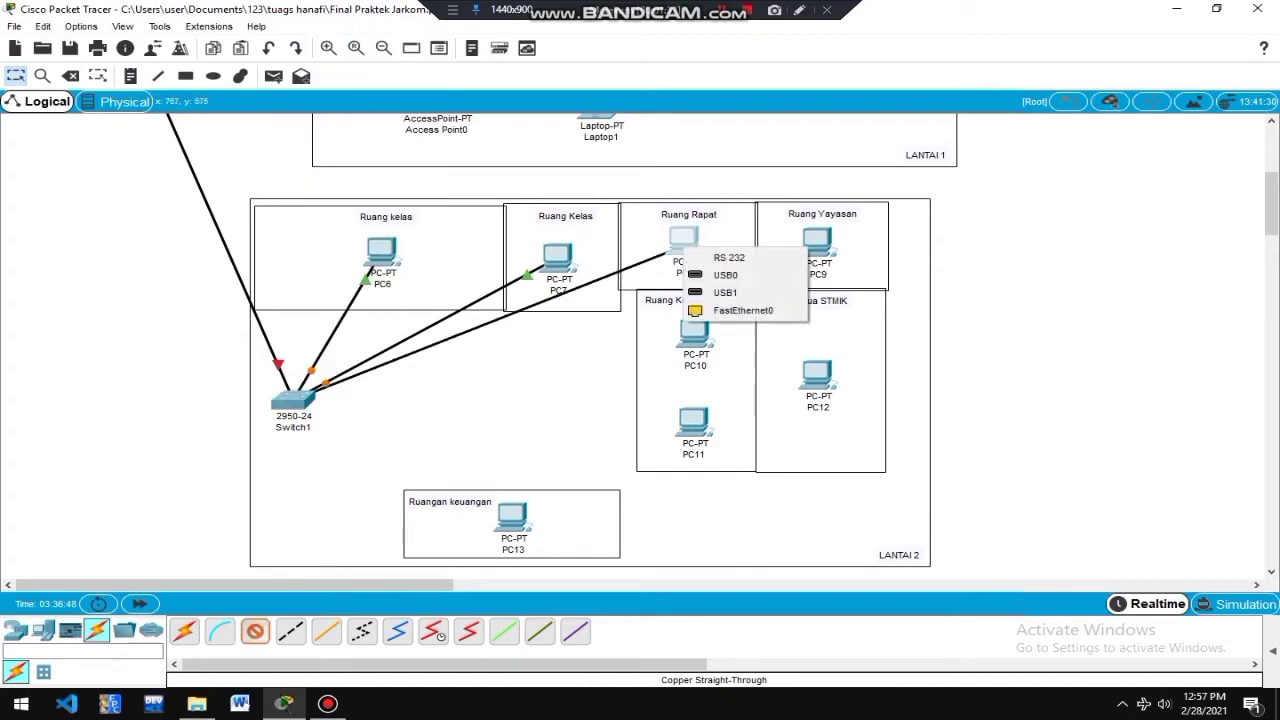
click(745, 309)
click(256, 632)
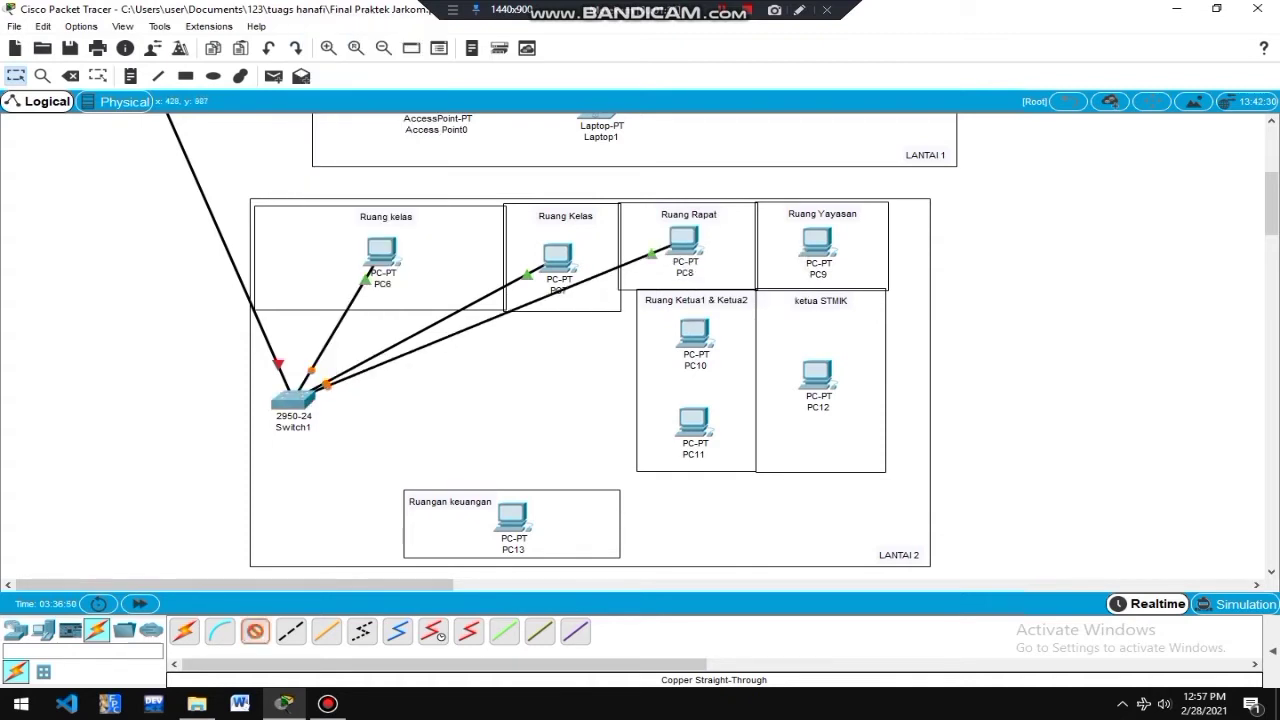
click(295, 400)
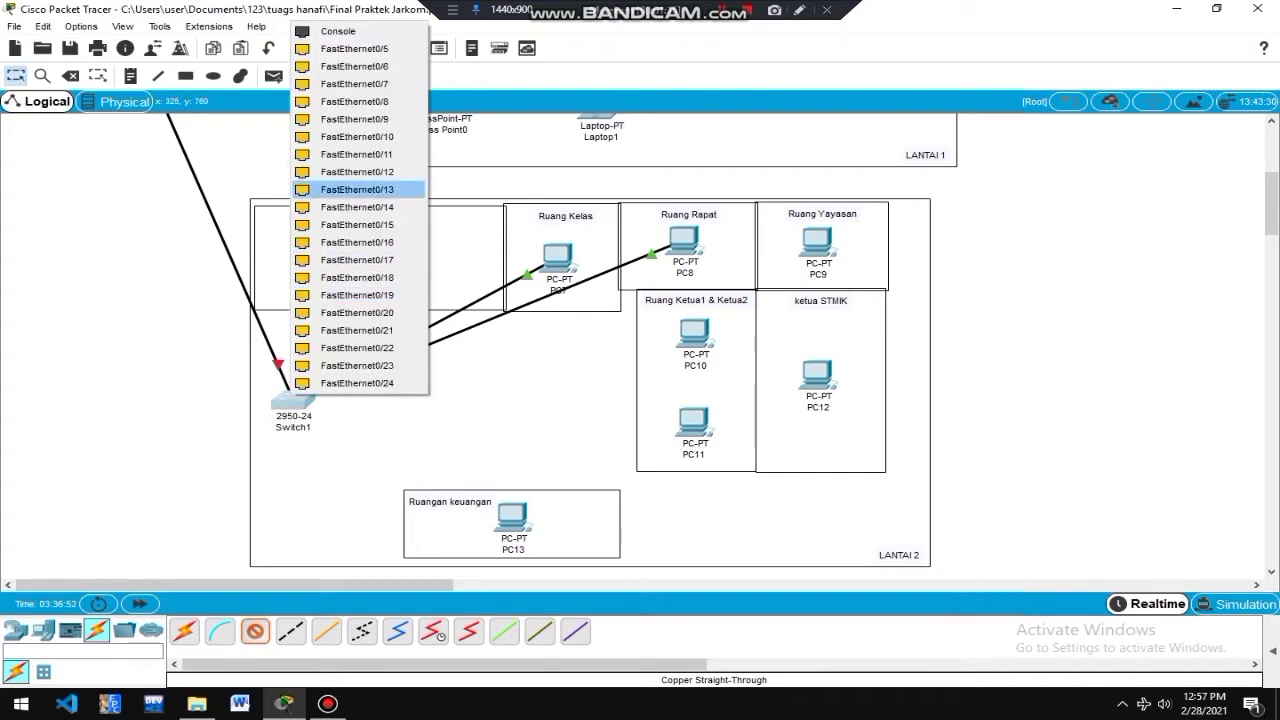
click(355, 48)
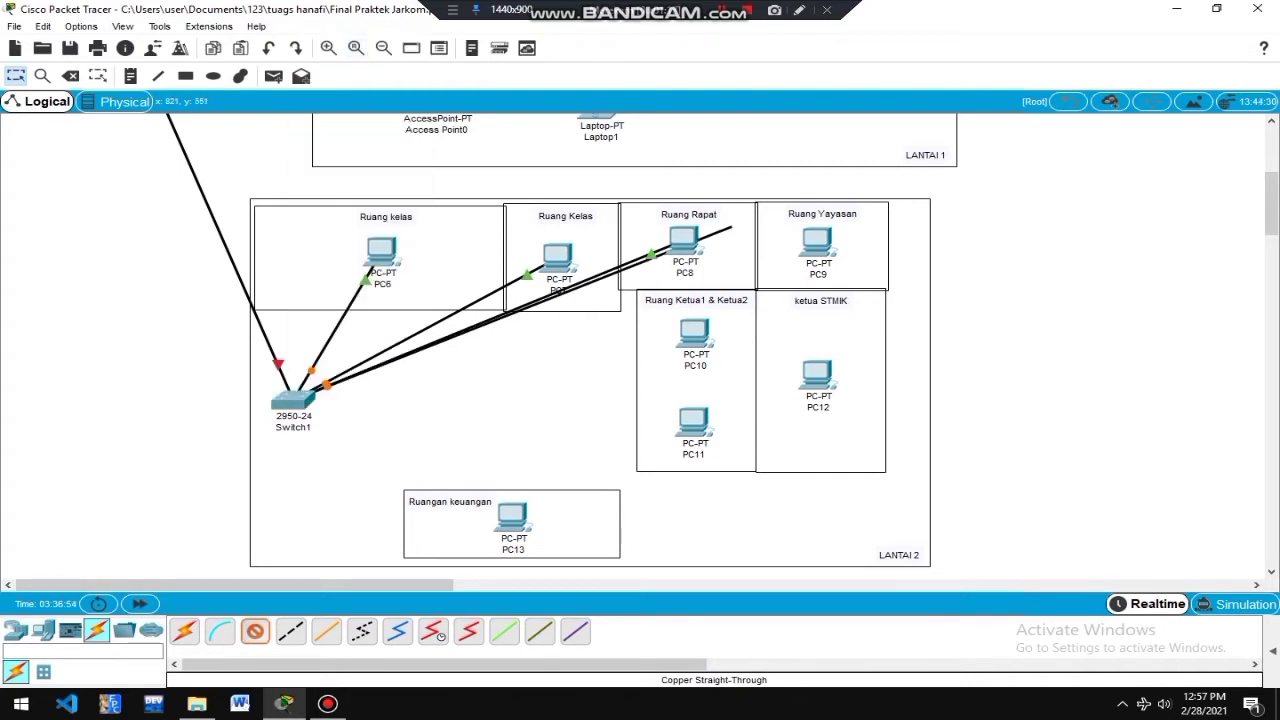
click(817, 245)
click(876, 312)
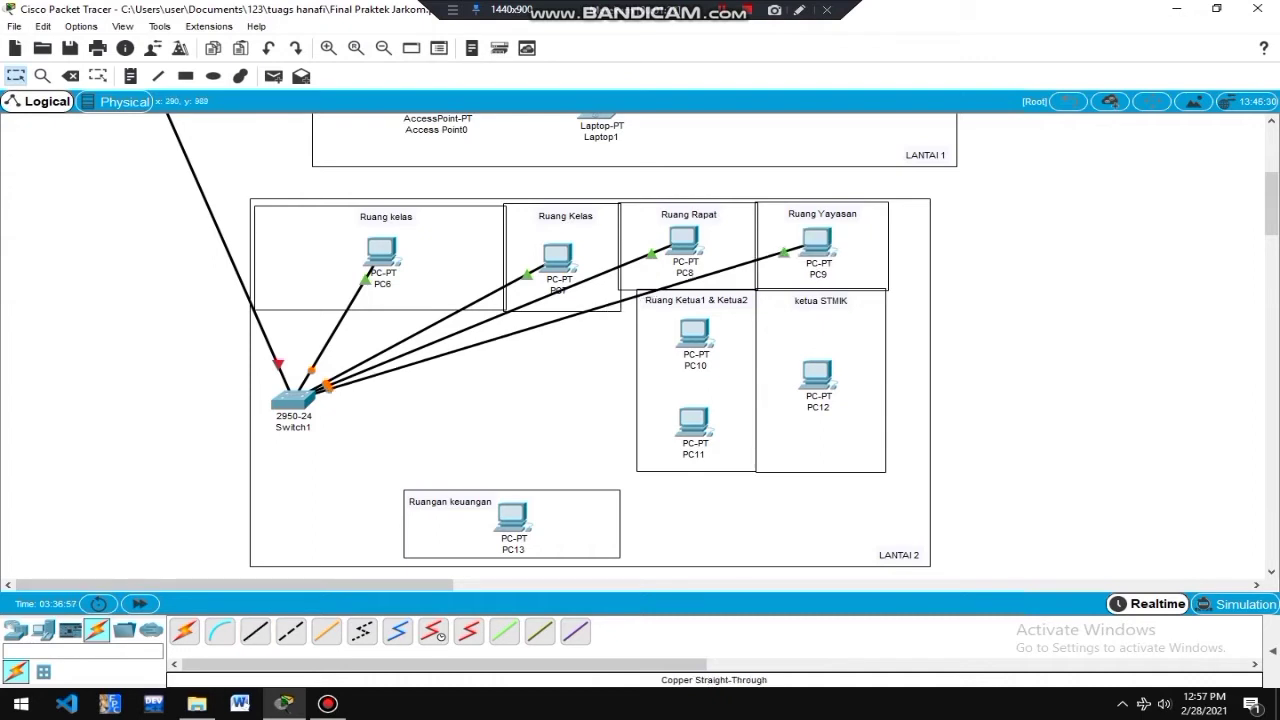
Cable Switch1 FastEthernet0/6 to PC10, then link Switch1 to PC12's FastEthernet0.
click(255, 631)
click(293, 400)
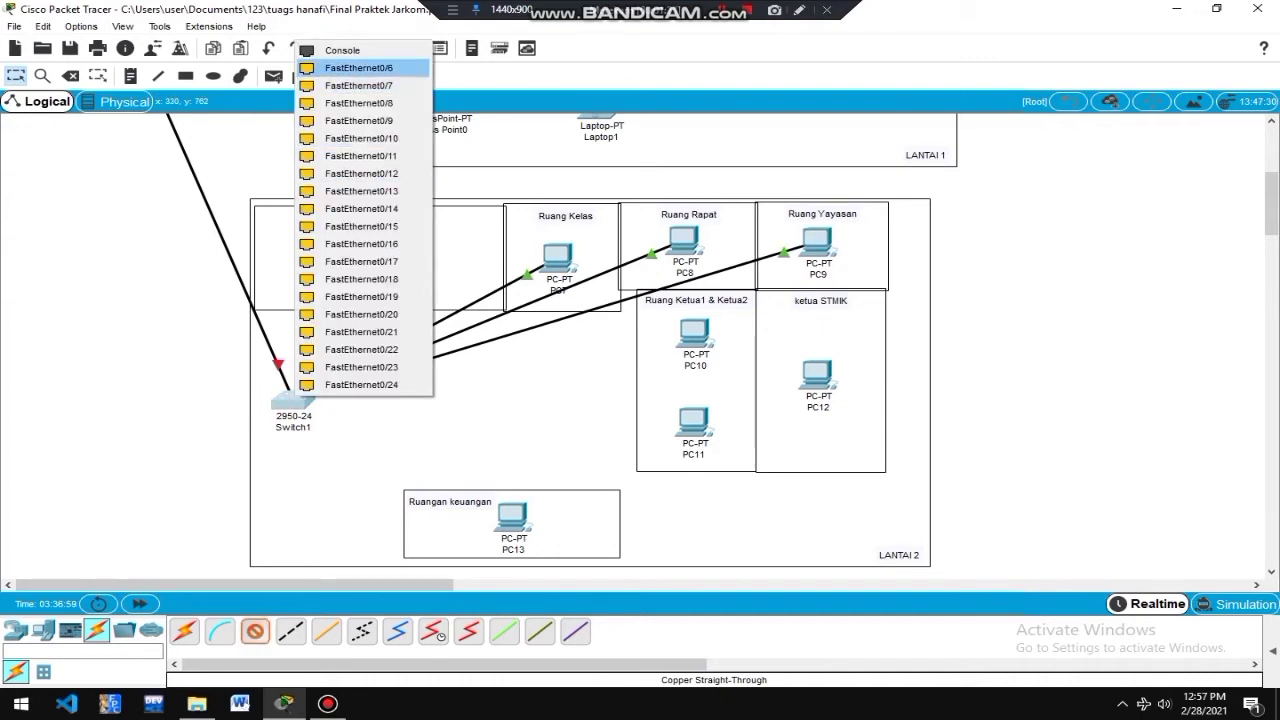
click(358, 67)
click(690, 338)
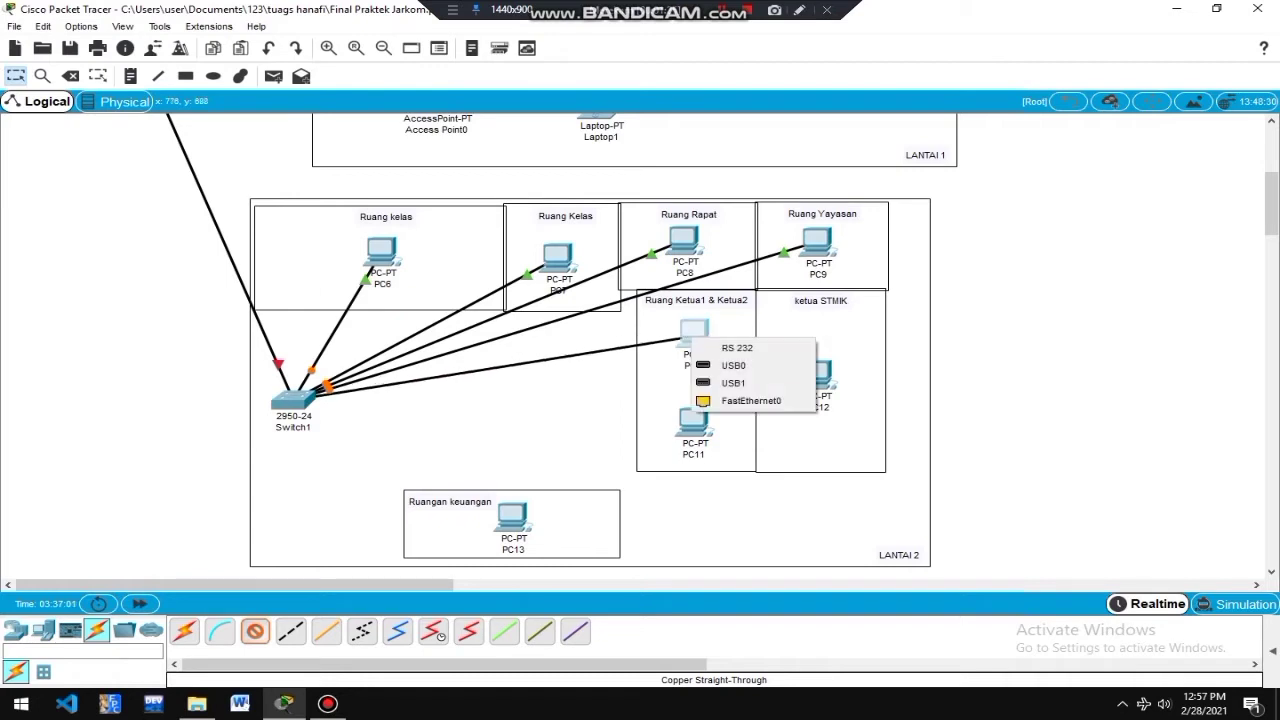
click(750, 400)
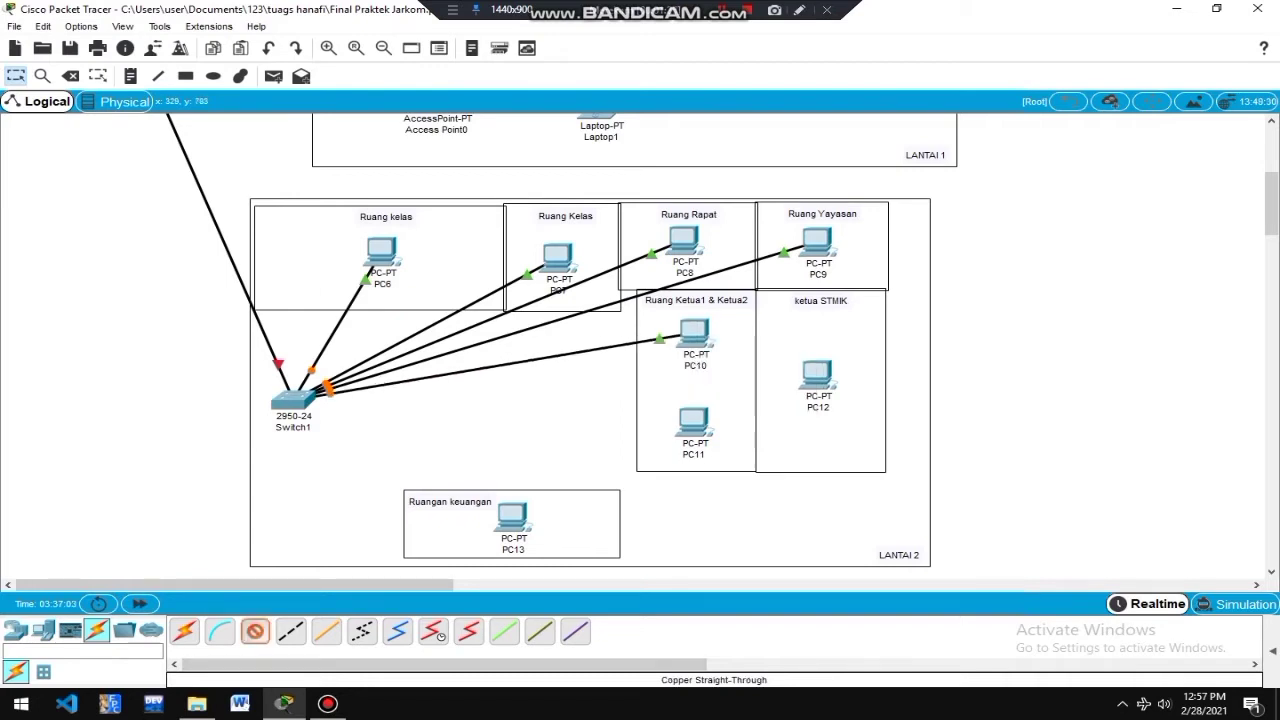
click(293, 400)
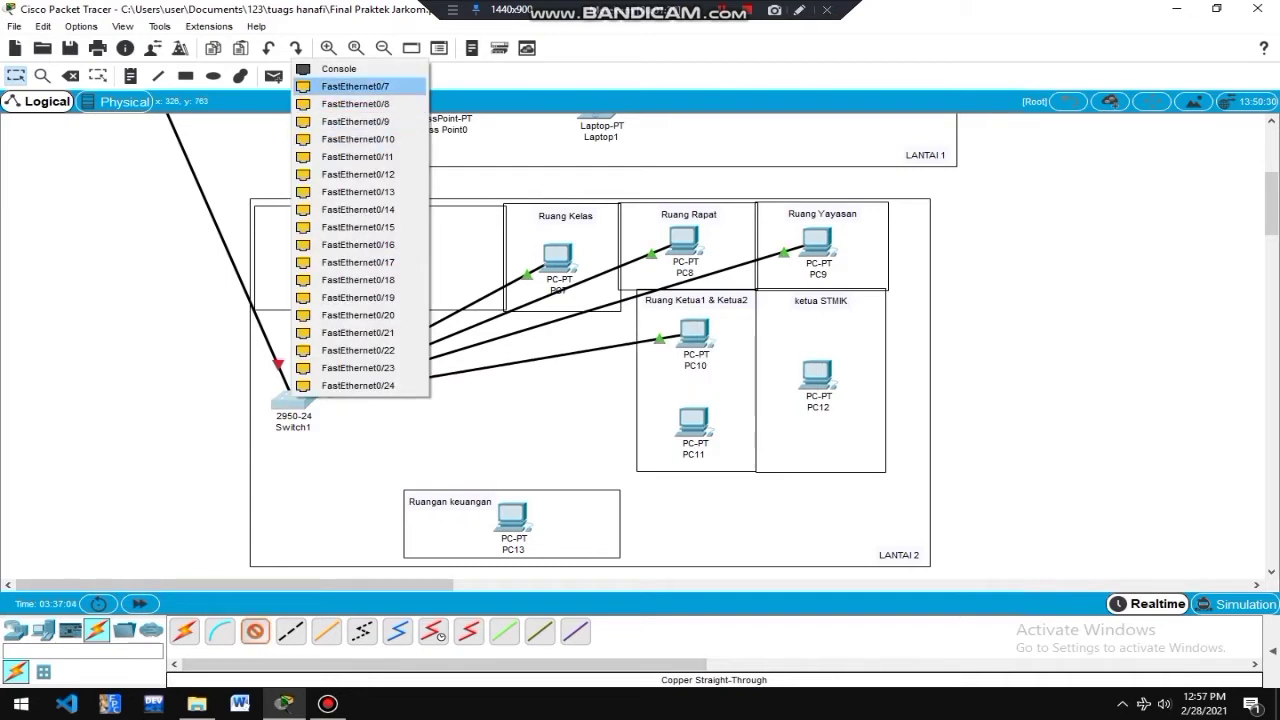
key(Escape)
click(817, 375)
click(857, 437)
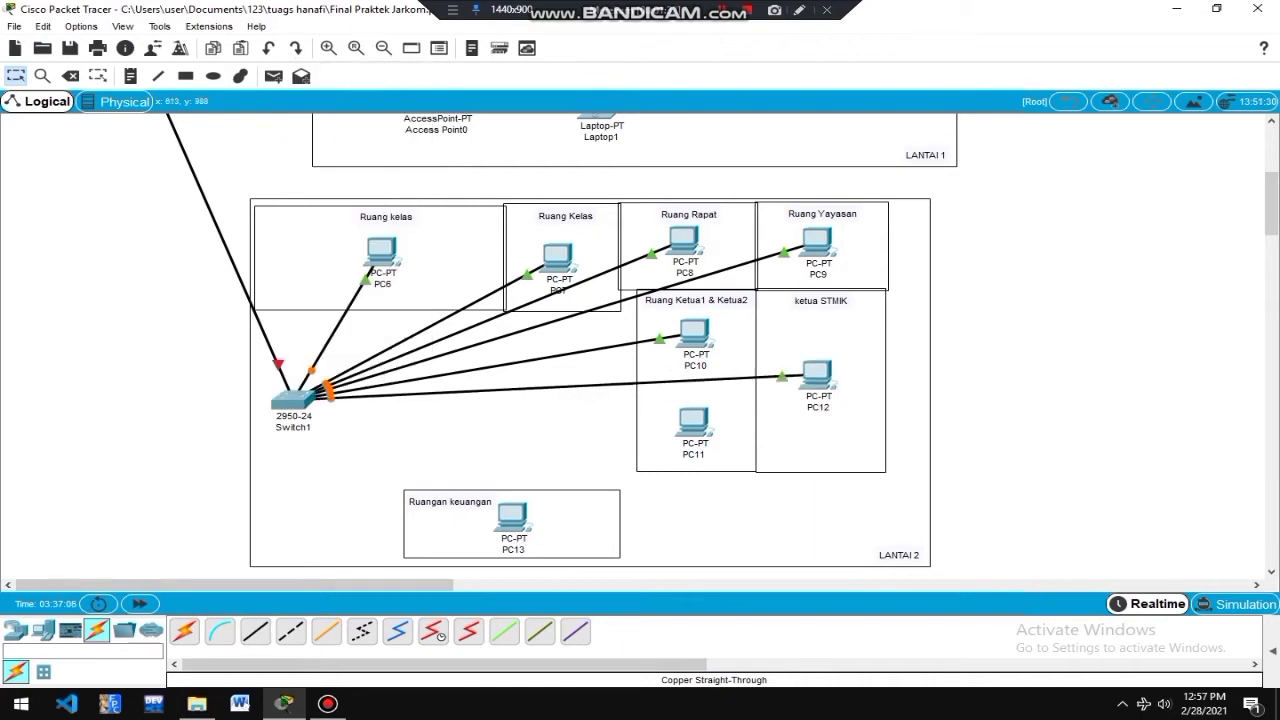
Cable Switch1 FastEthernet0/9 to PC11 and a free port to PC13, then move Switch1 higher.
click(255, 631)
click(293, 400)
click(362, 443)
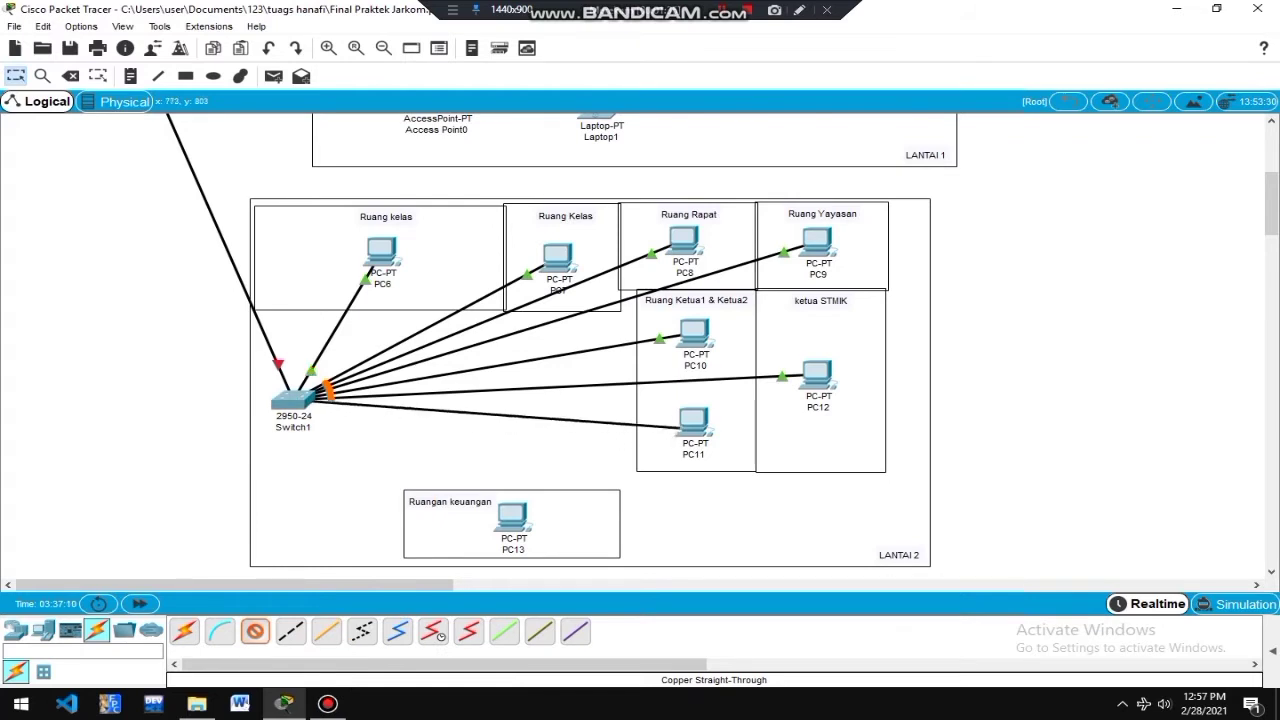
click(692, 425)
click(750, 492)
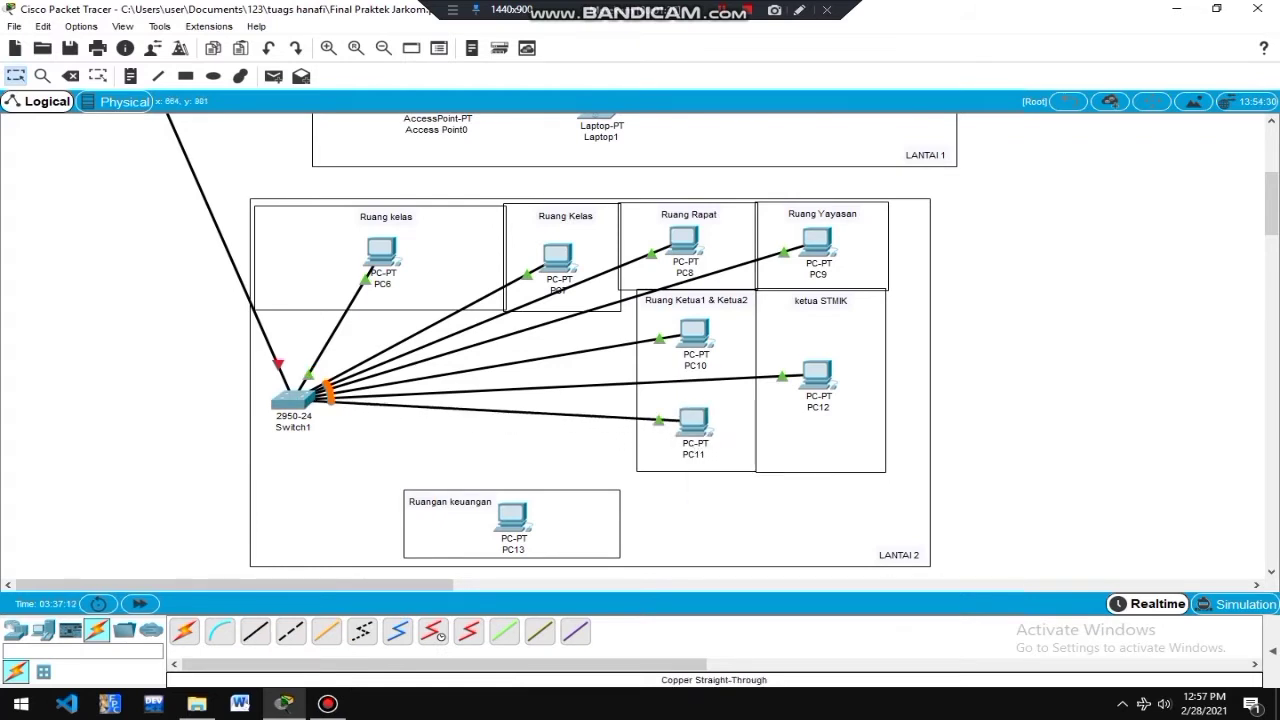
click(290, 631)
click(293, 400)
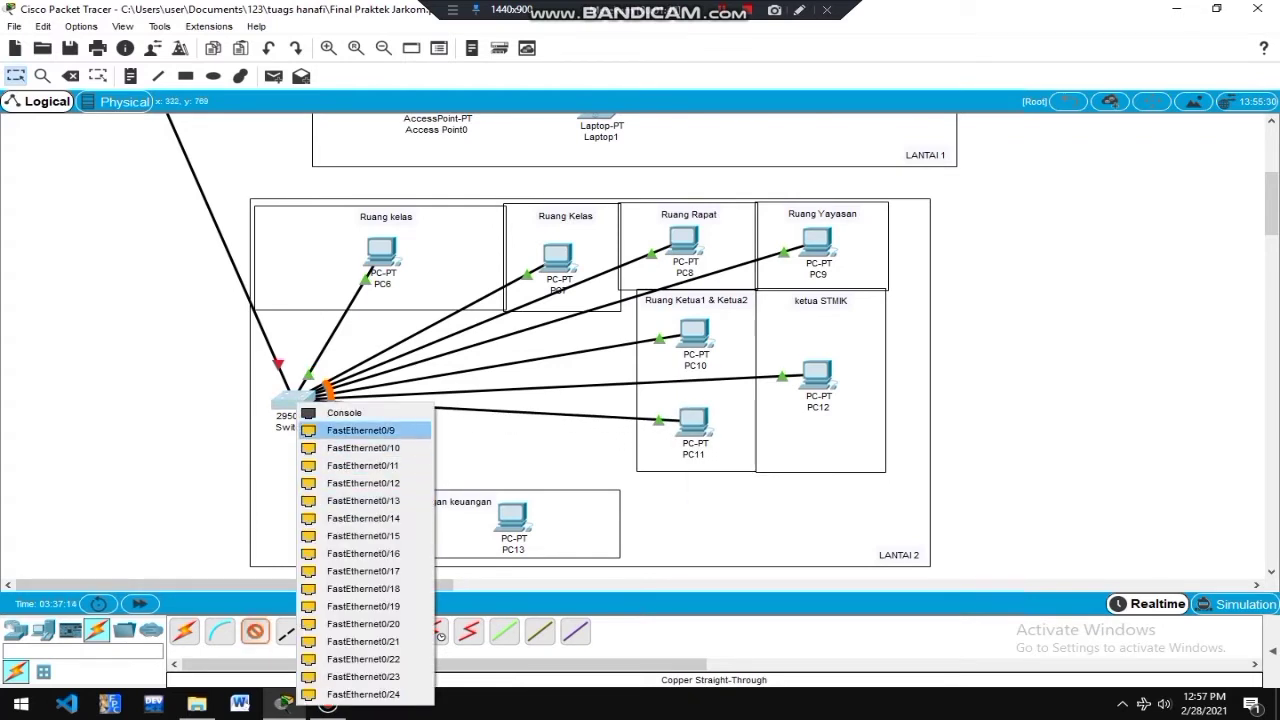
click(357, 434)
click(512, 525)
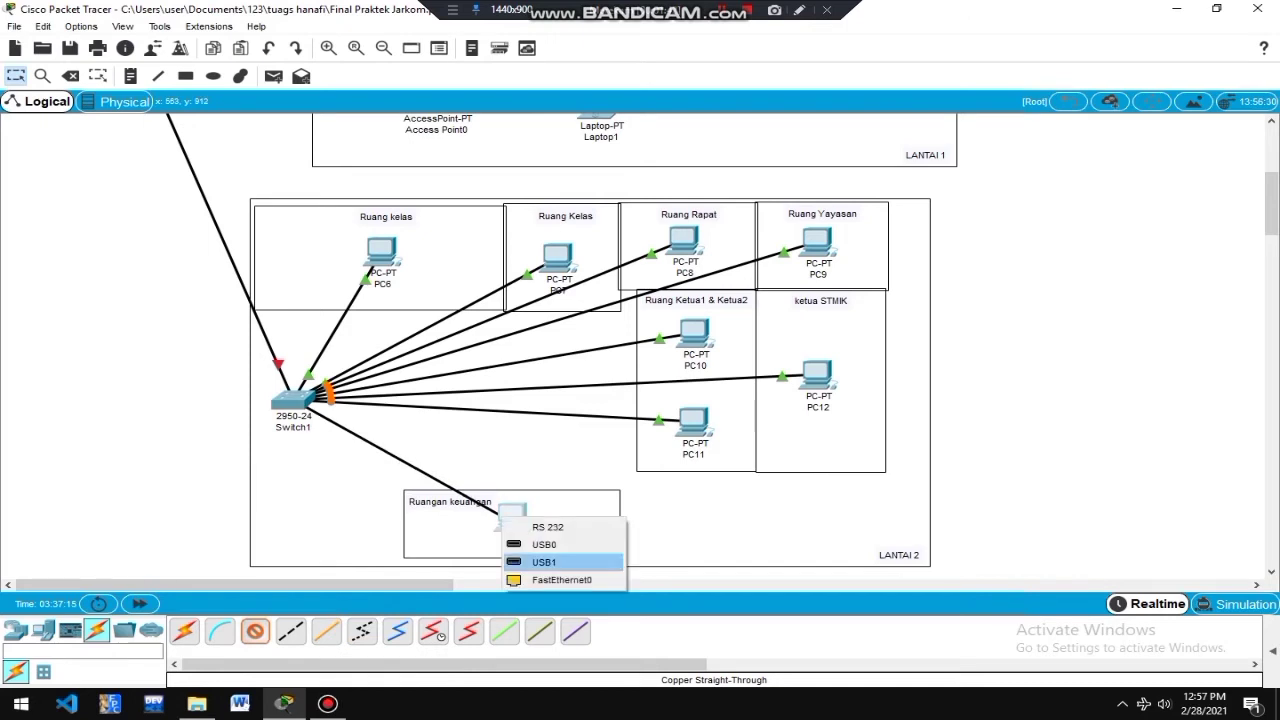
click(555, 577)
drag(293, 398, 293, 348)
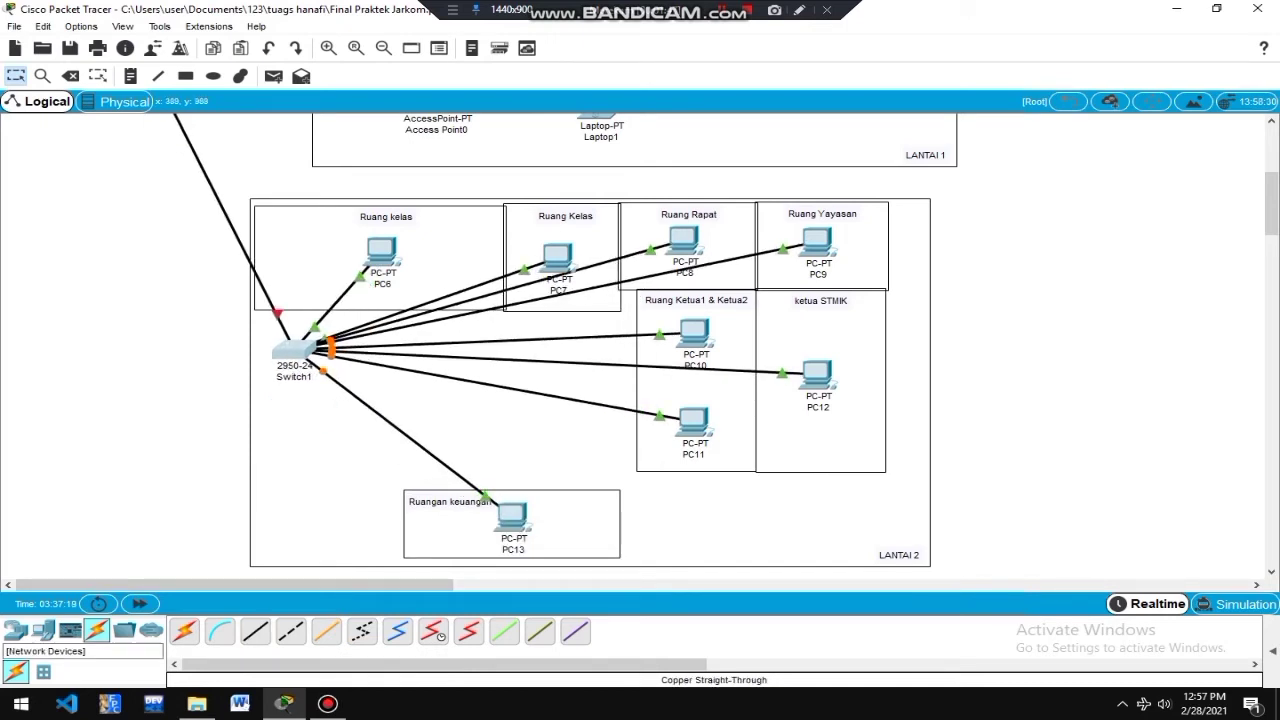
Place an AccessPoint-PT below Switch1 and two Laptop-PTs, Laptop2 and Laptop3, on LANTAI 2.
click(16, 630)
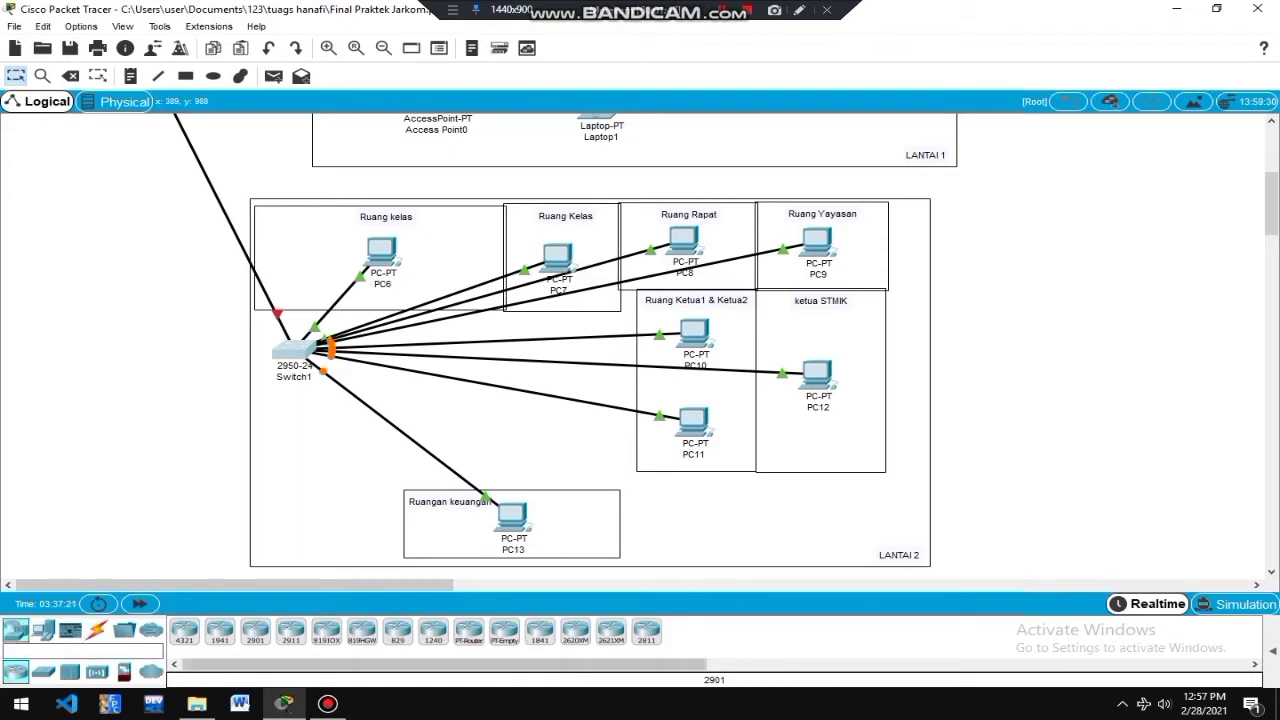
click(96, 672)
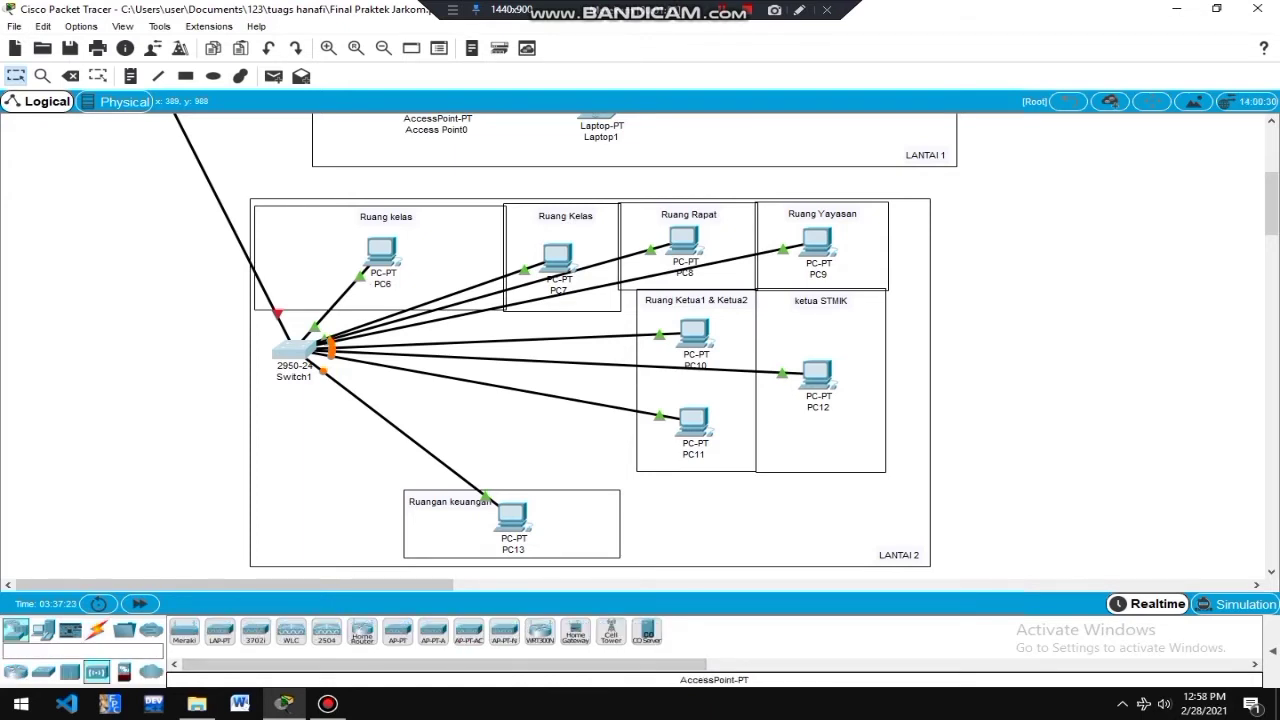
drag(398, 631, 319, 458)
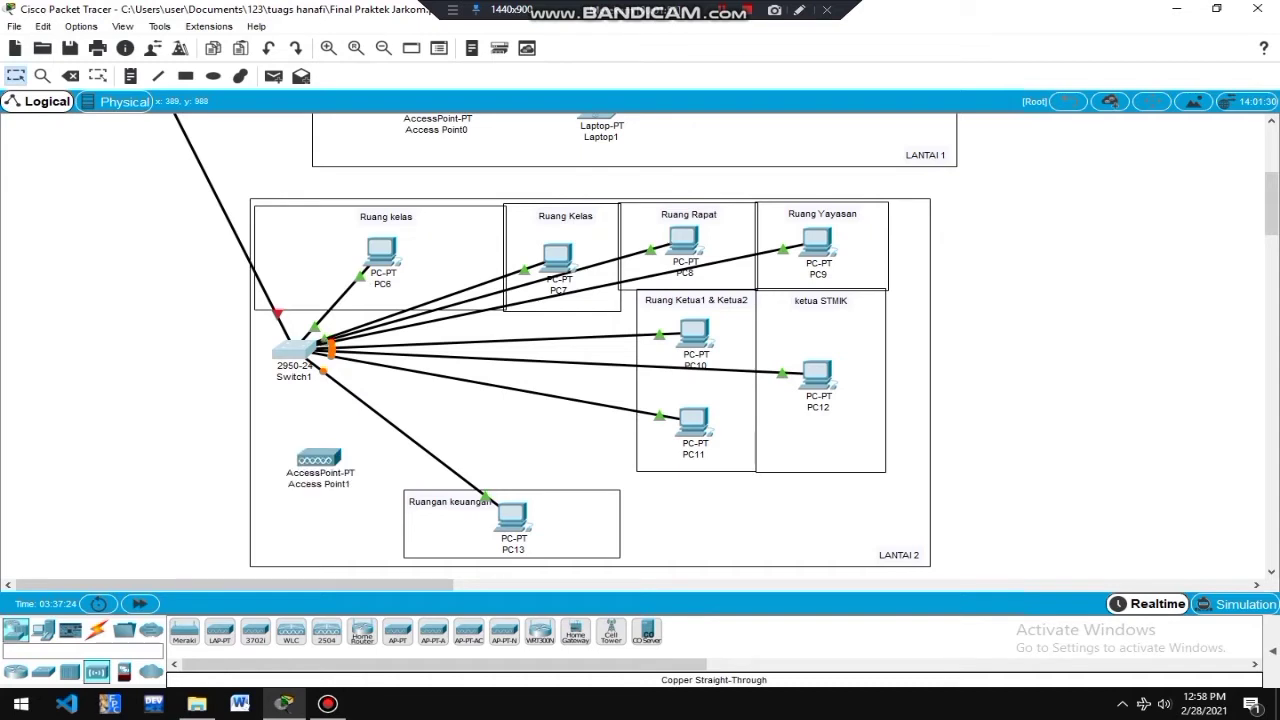
click(42, 630)
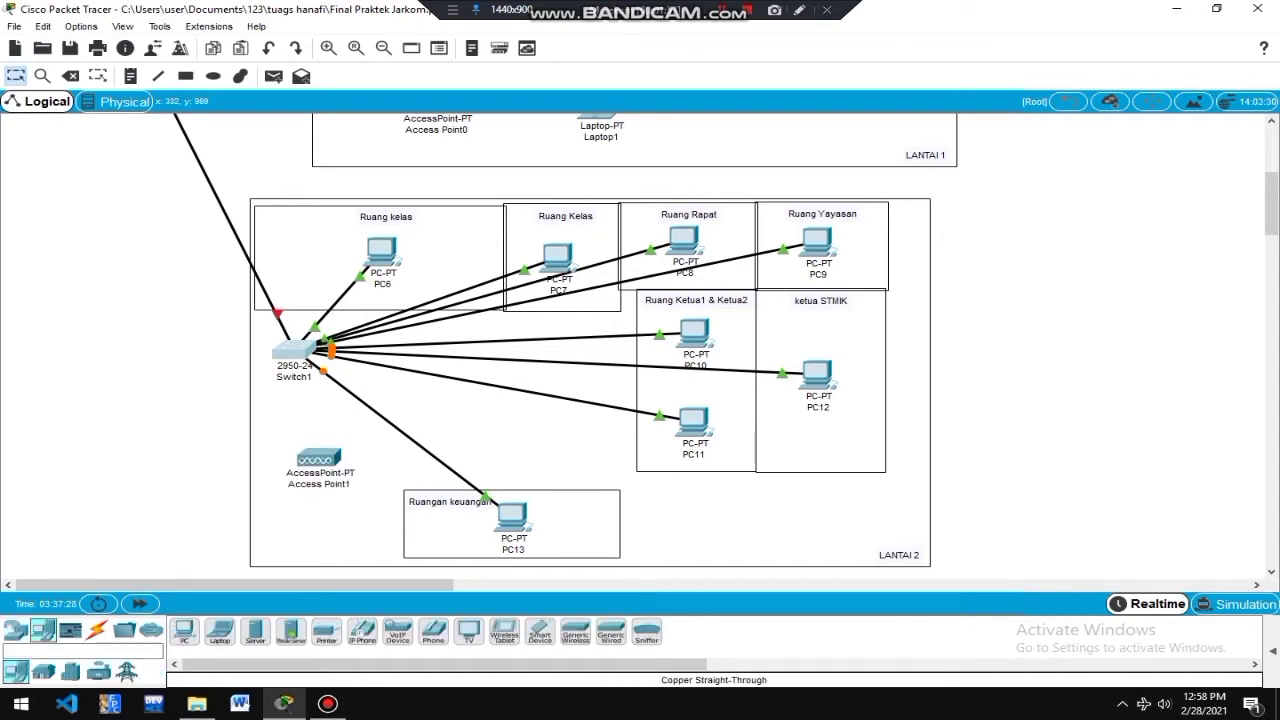
drag(219, 631, 669, 520)
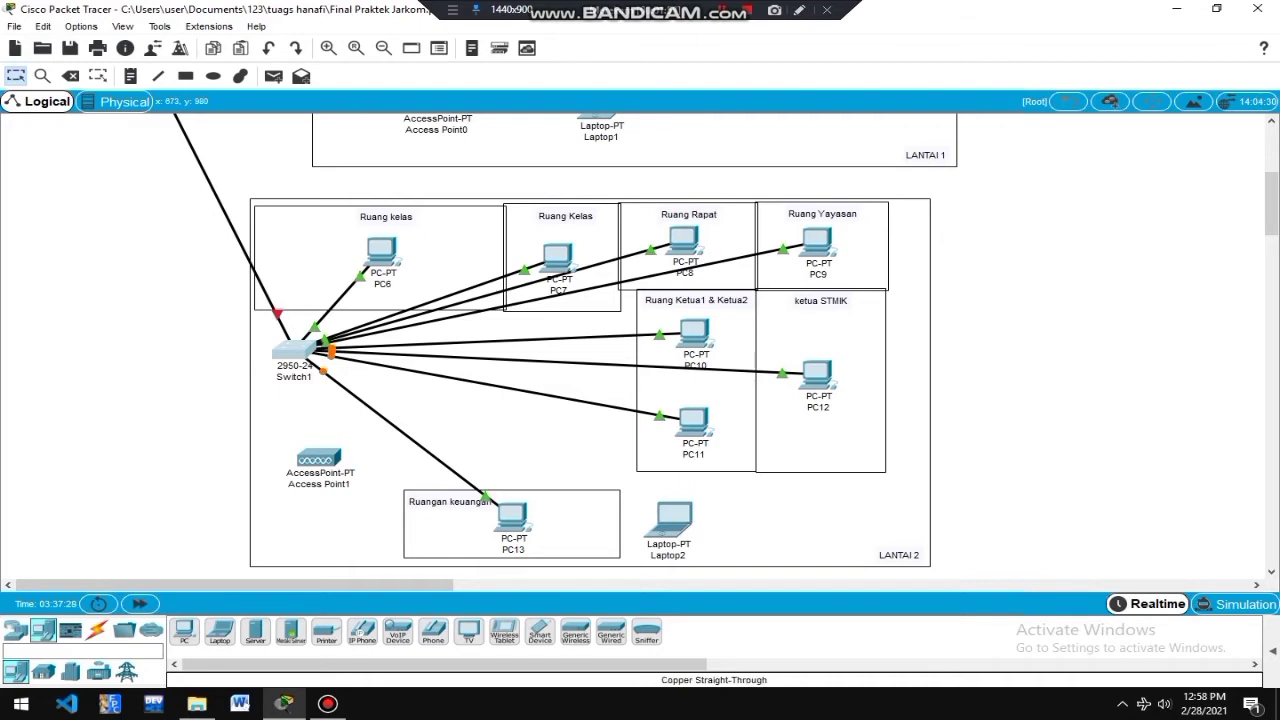
drag(219, 631, 819, 523)
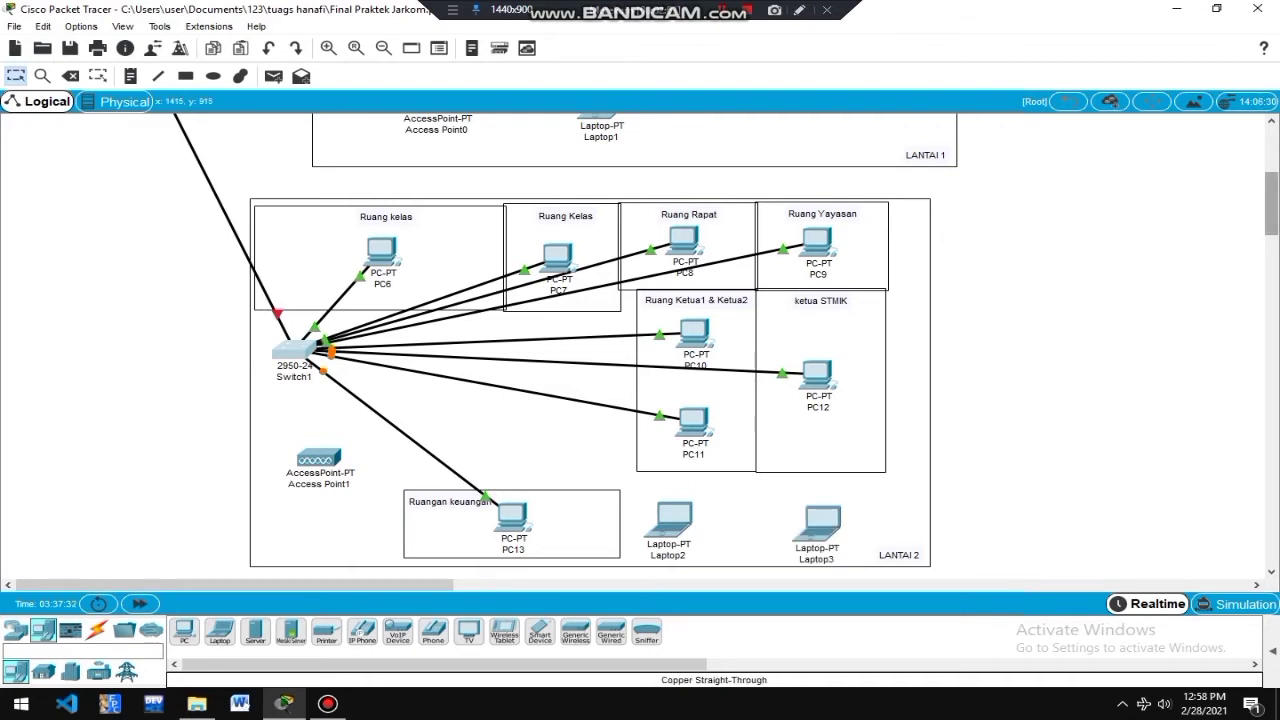
scroll(1271, 205, up, 5)
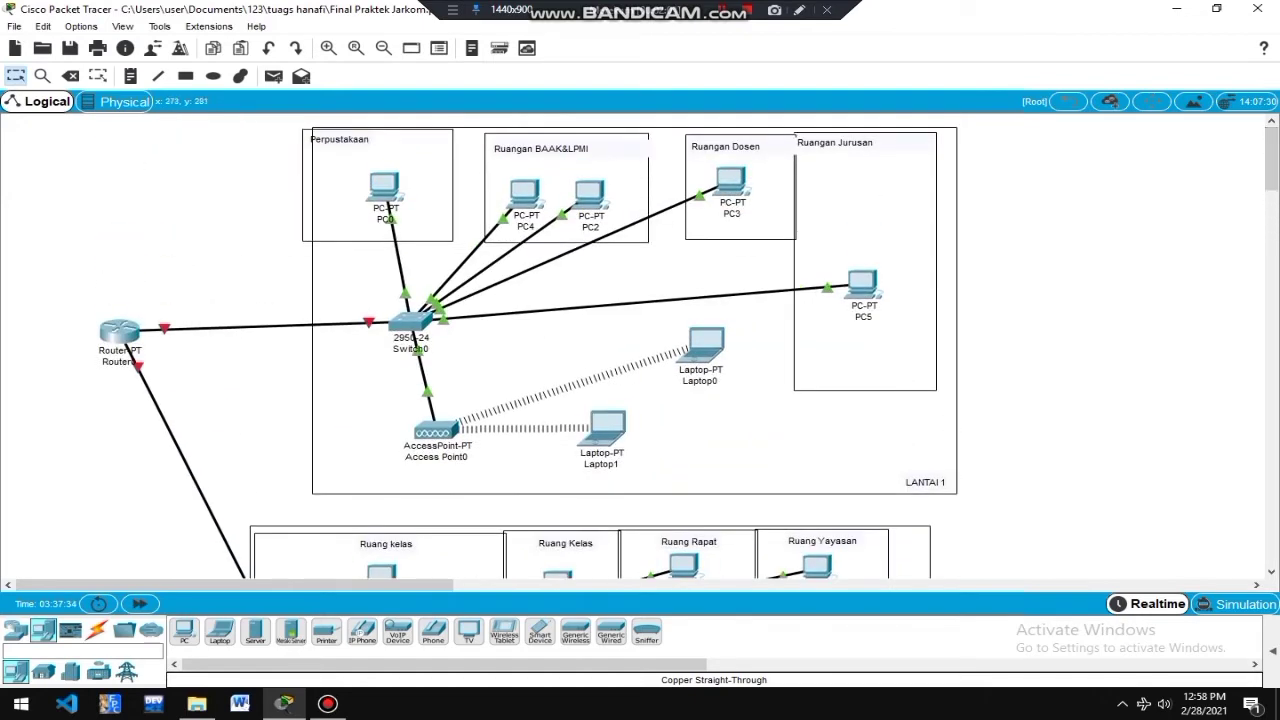
In Router0's Config, assign FastEthernet0/0 address 192.168.11.1 with mask 255.255.255.0.
click(120, 333)
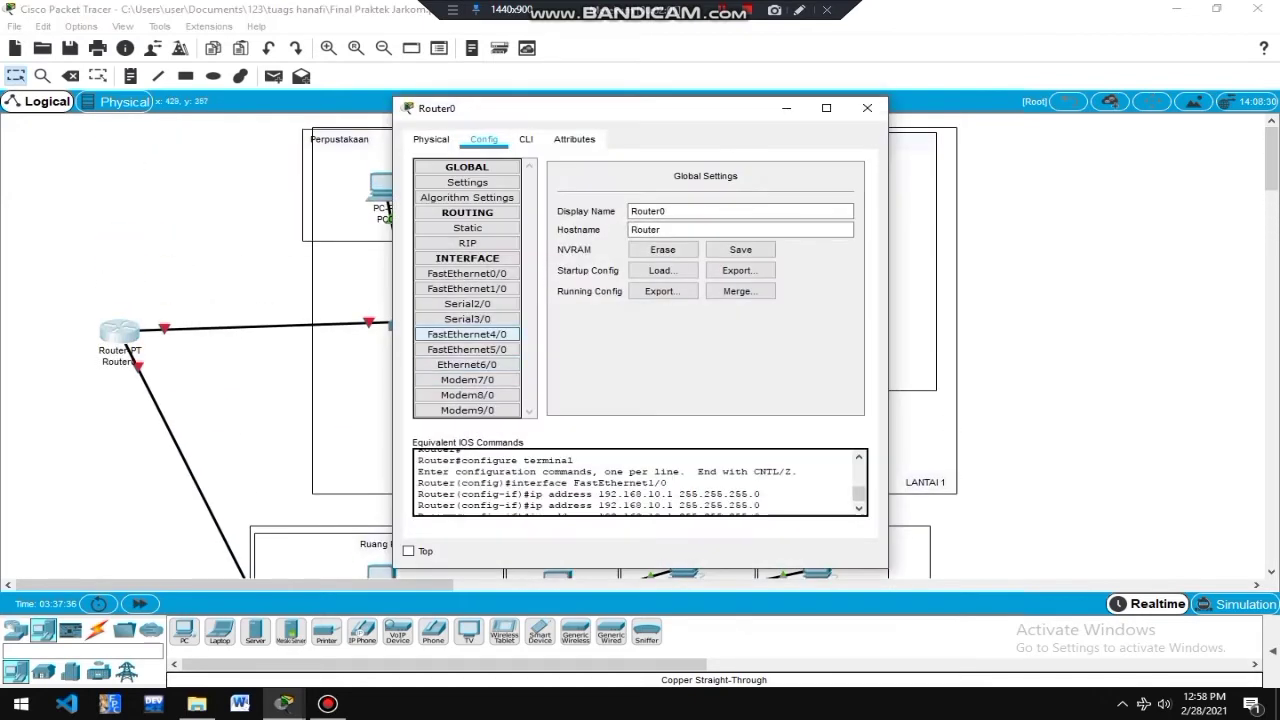
click(467, 273)
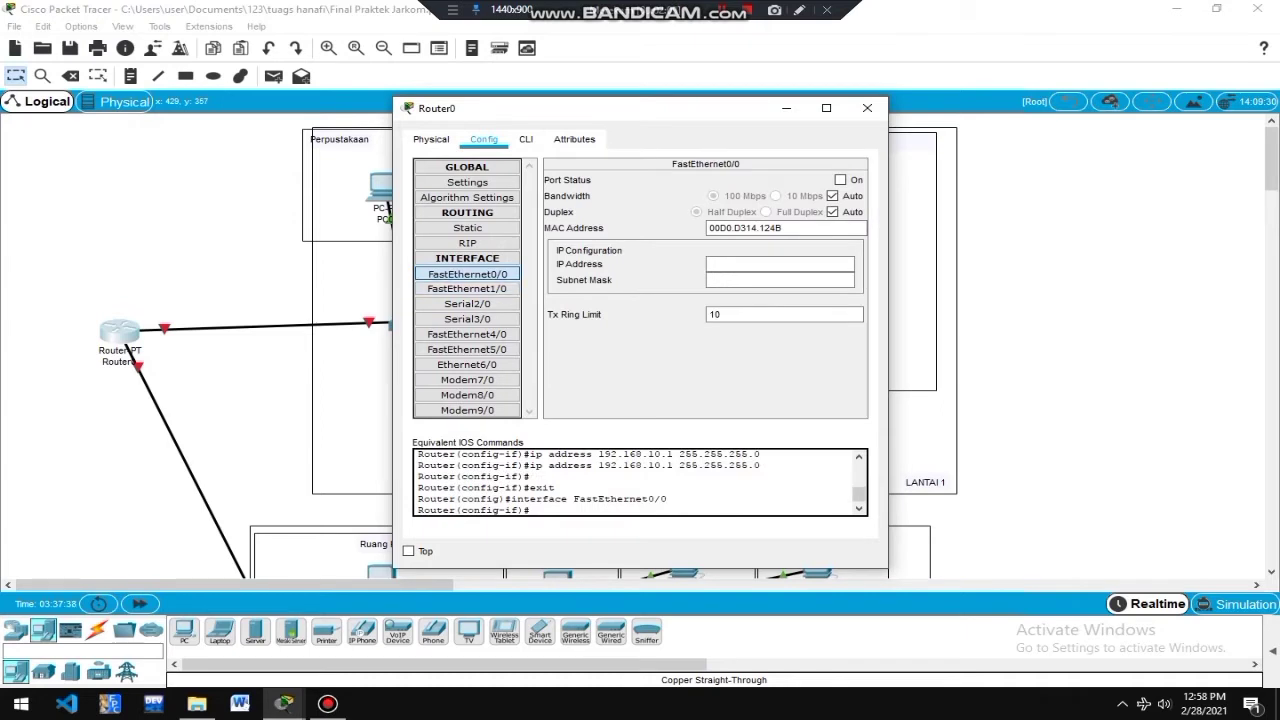
click(780, 264)
text(192.1)
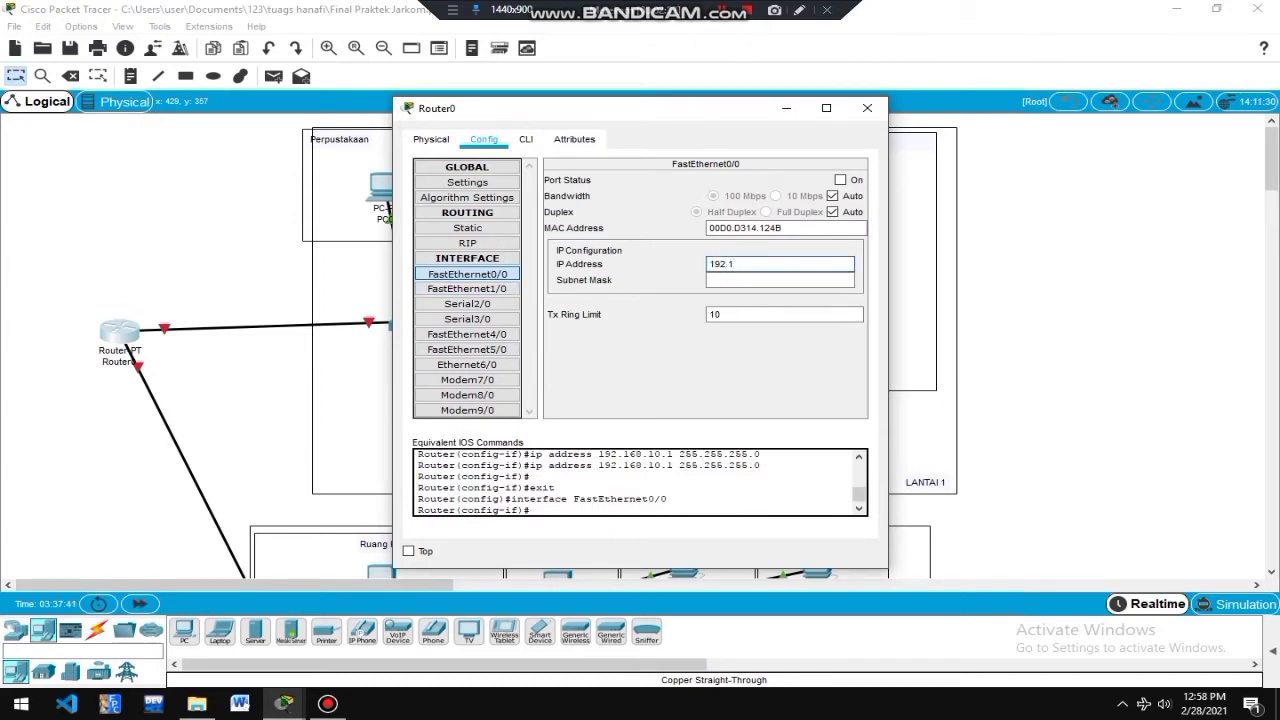
text(68.11.1)
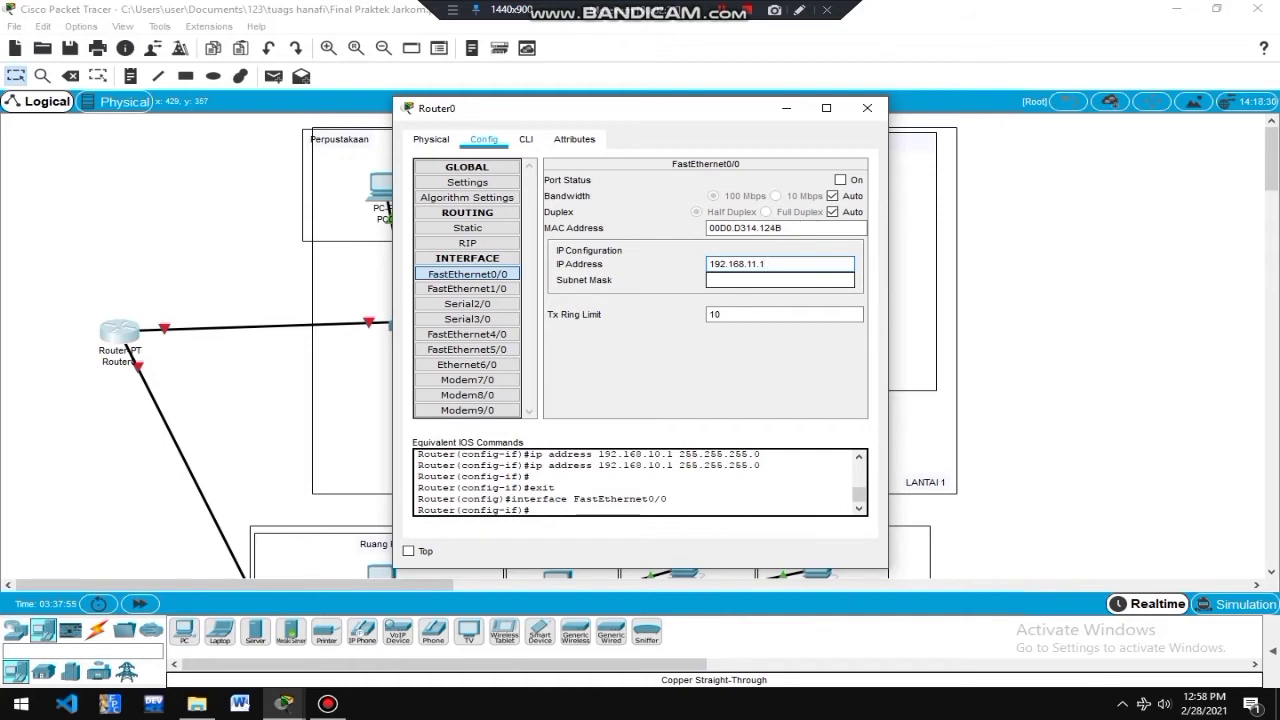
key(Tab)
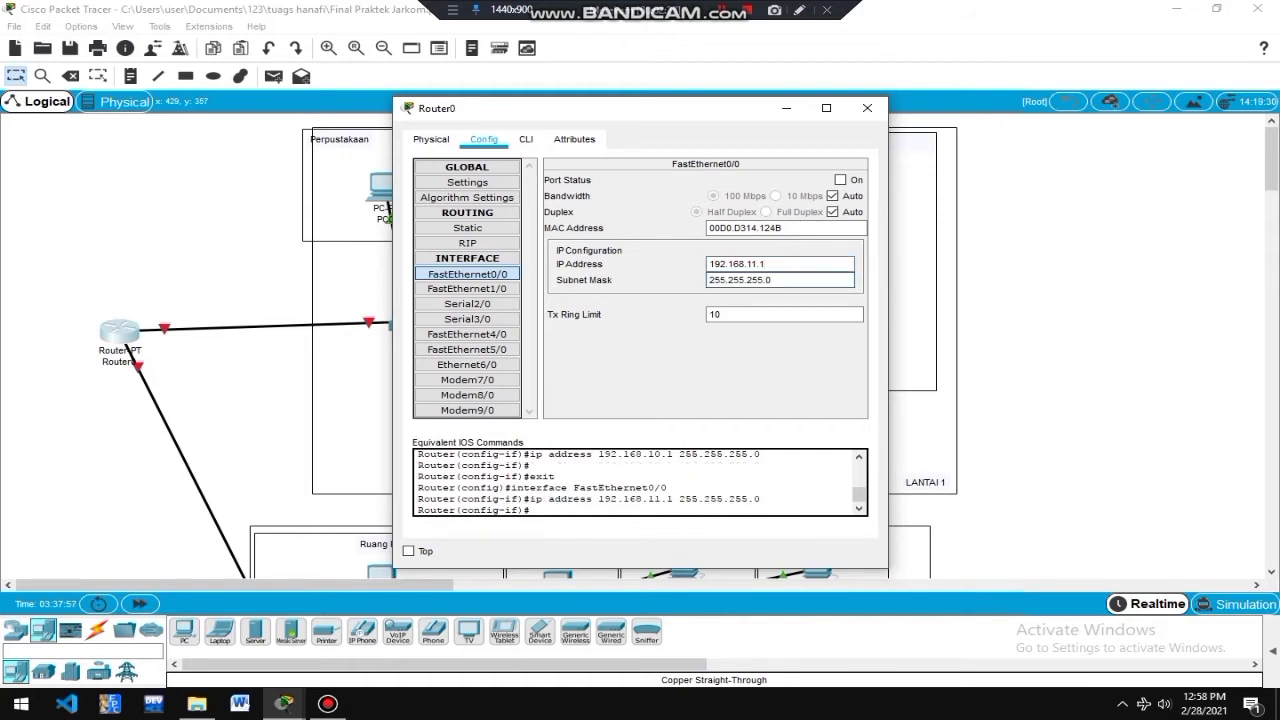
key(shift+Tab)
key(ctrl+c)
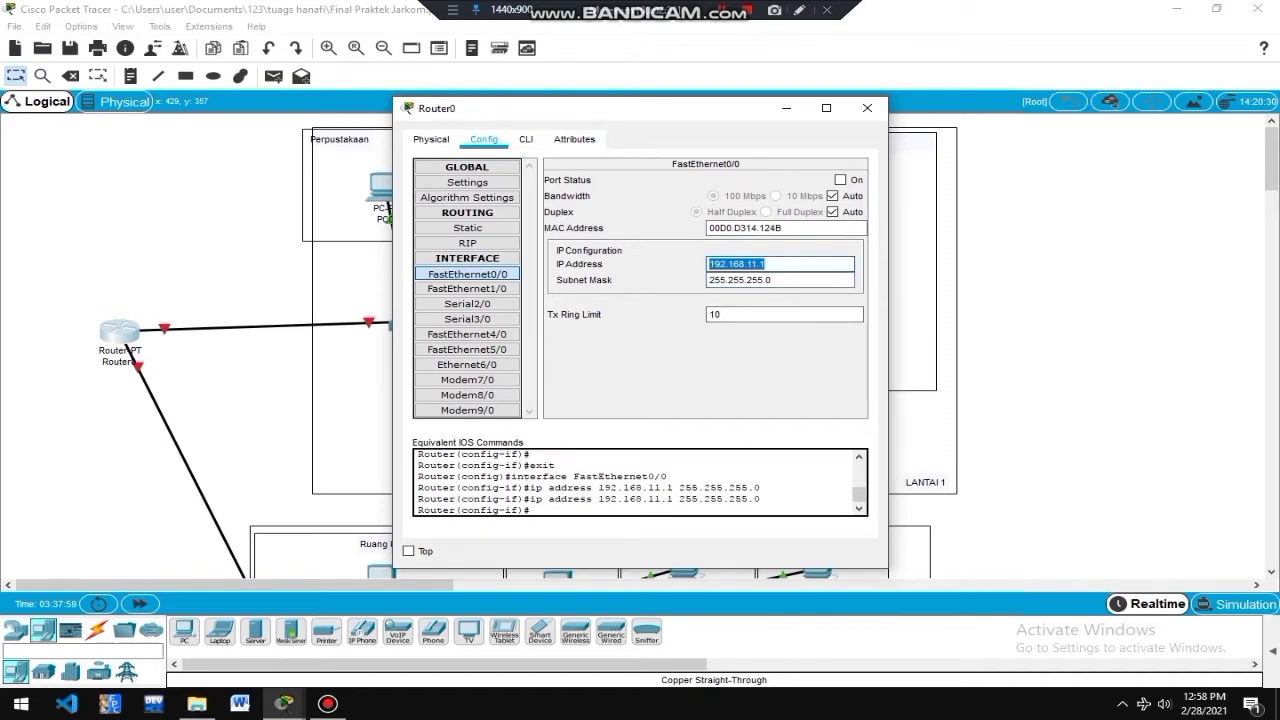
Close Router0's configuration and bring up PC6's Desktop IP Configuration panel.
click(867, 108)
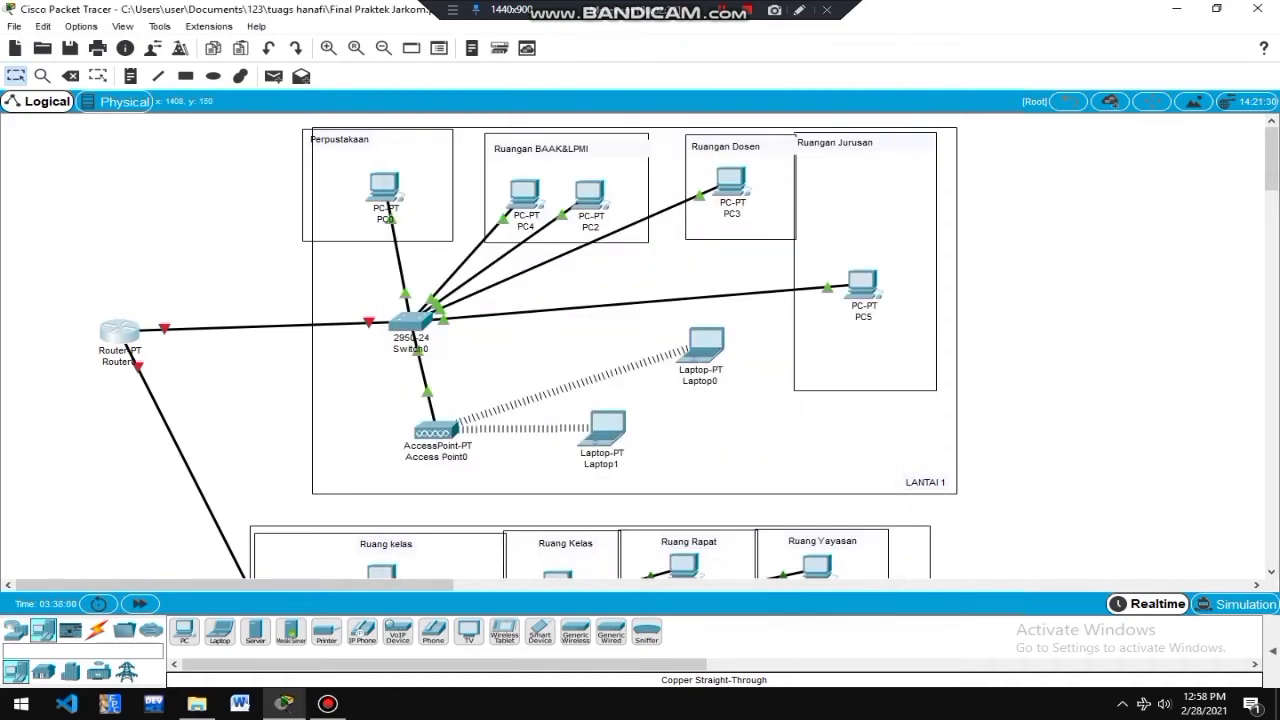
drag(1272, 160, 1272, 197)
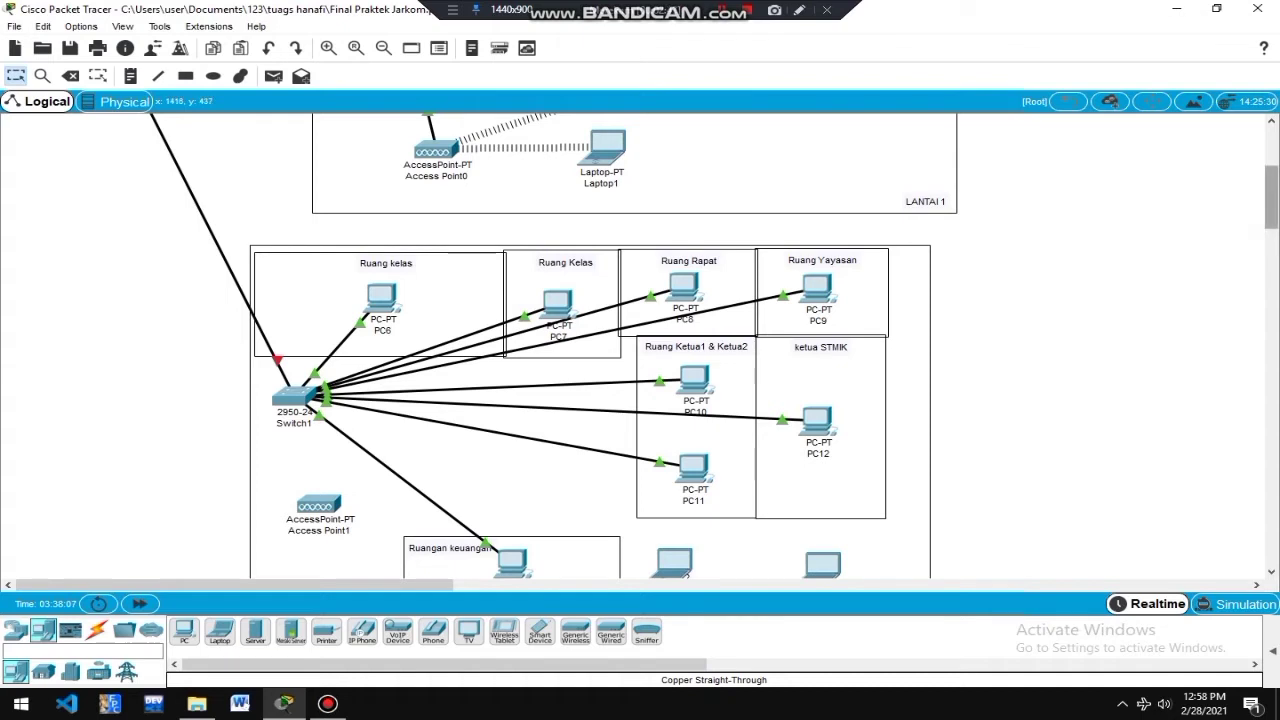
drag(1271, 197, 1271, 207)
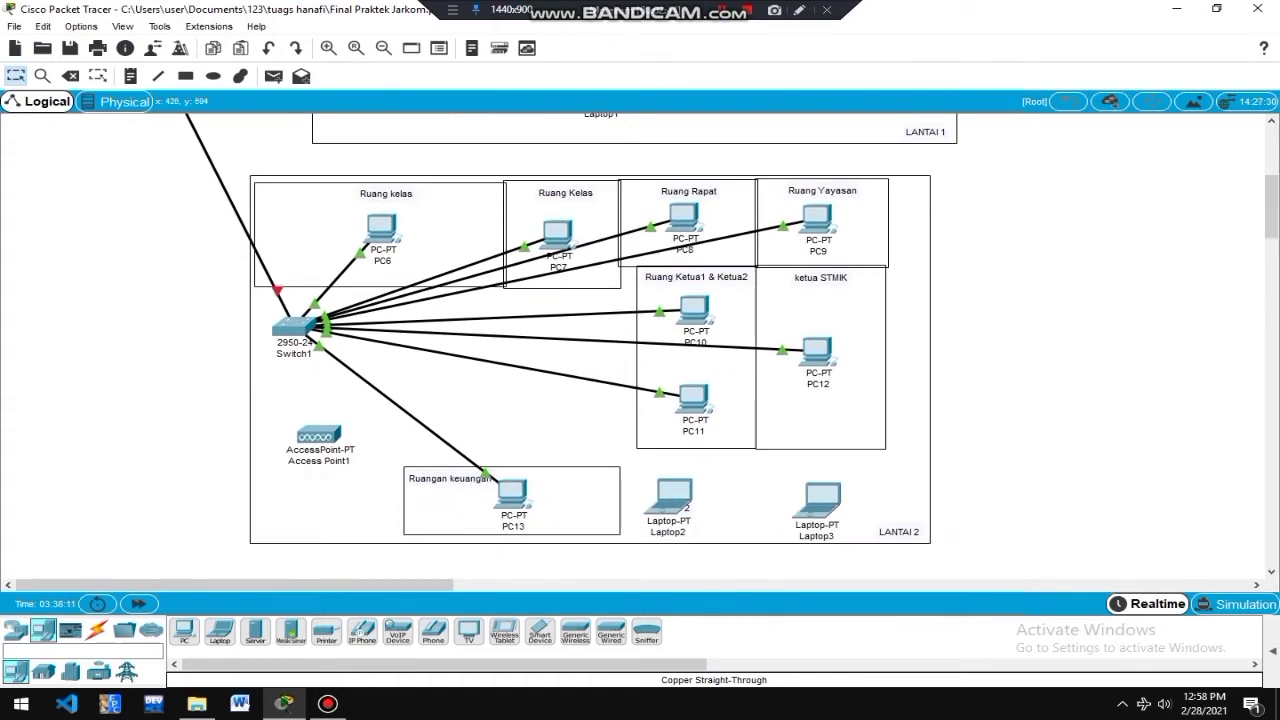
mouse_move(381, 238)
click(381, 232)
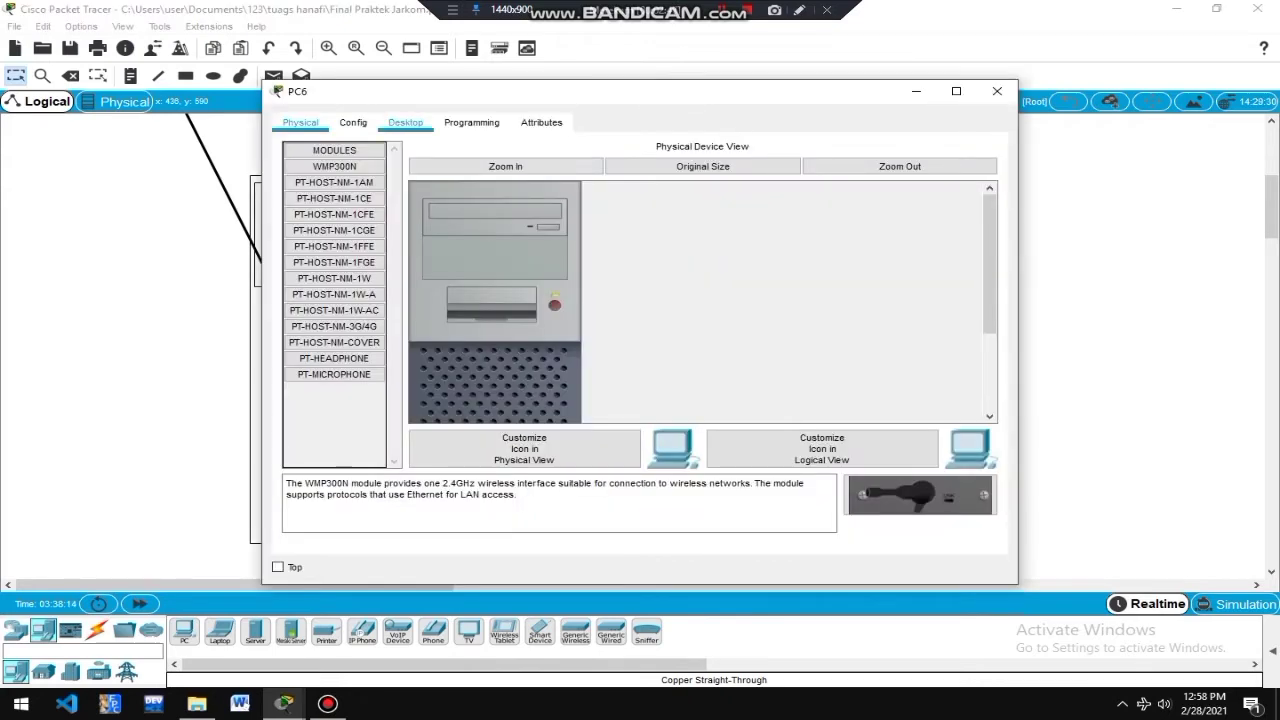
click(405, 122)
click(352, 180)
Set PC6 to static IP 192.168.11.2, mask 255.255.255.0, gateway 192.168.11.1.
click(530, 234)
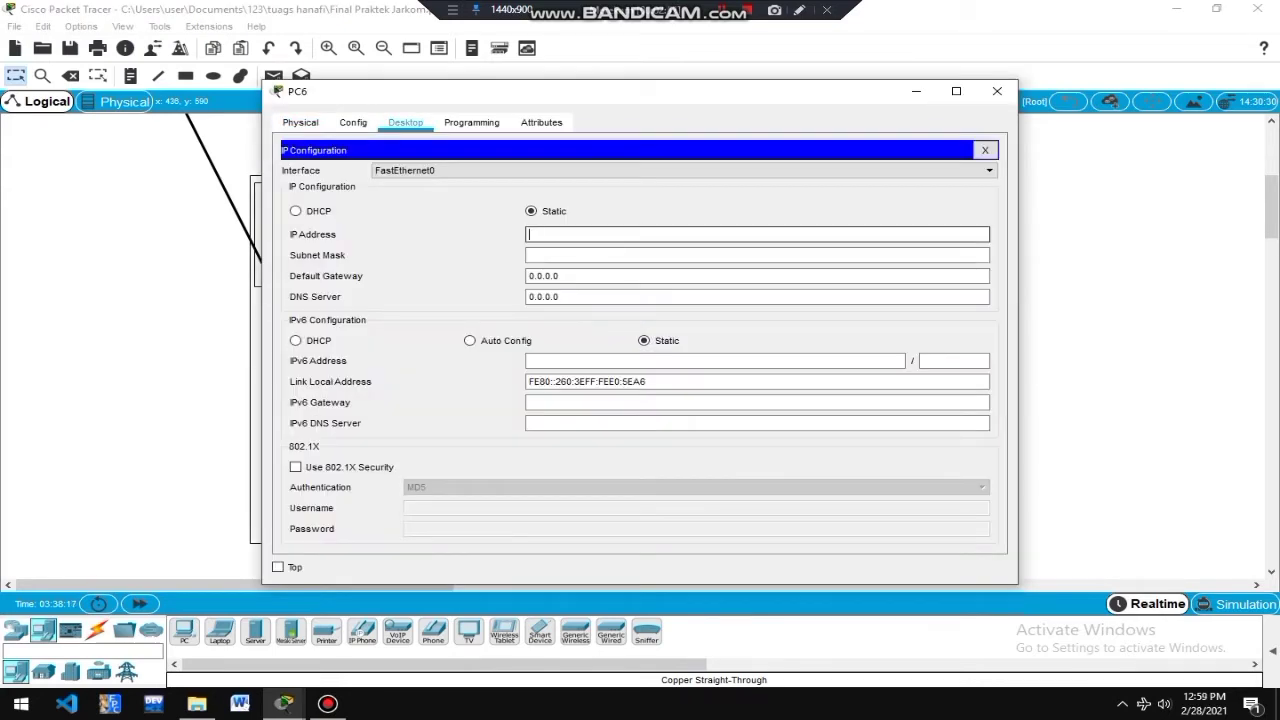
key(ctrl+v)
text(2)
key(Tab)
key(Tab)
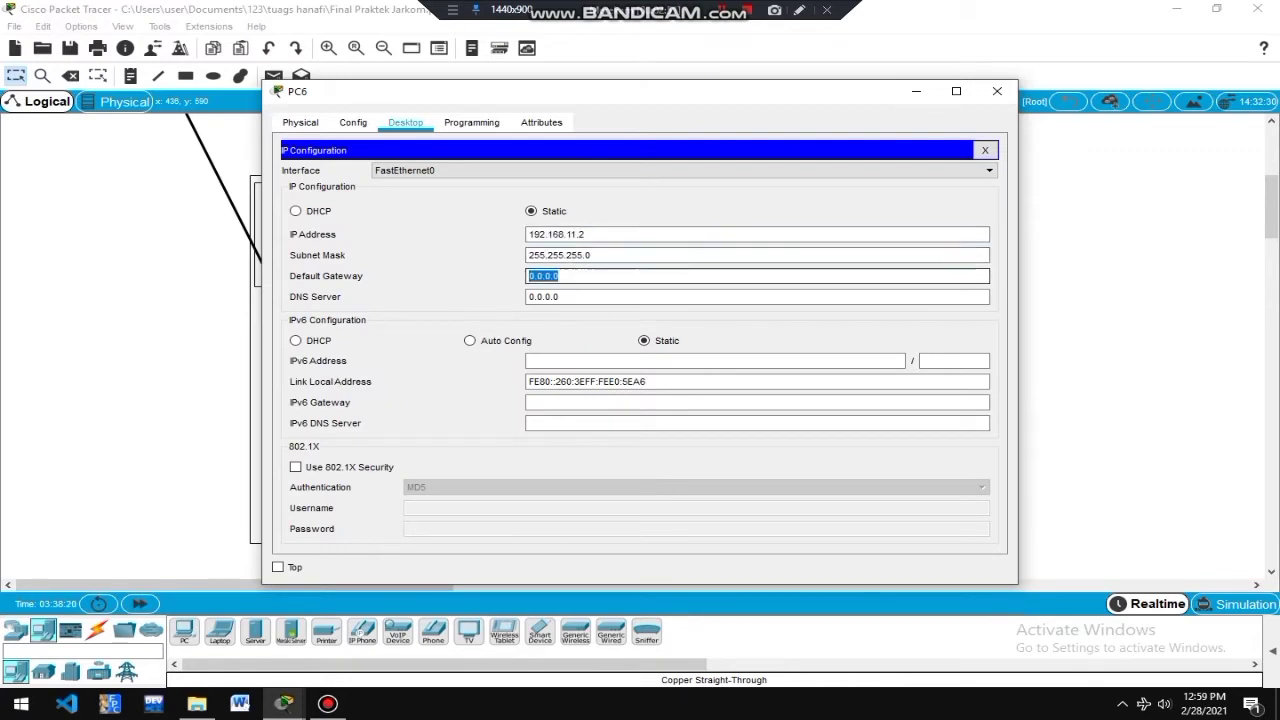
key(ctrl+v)
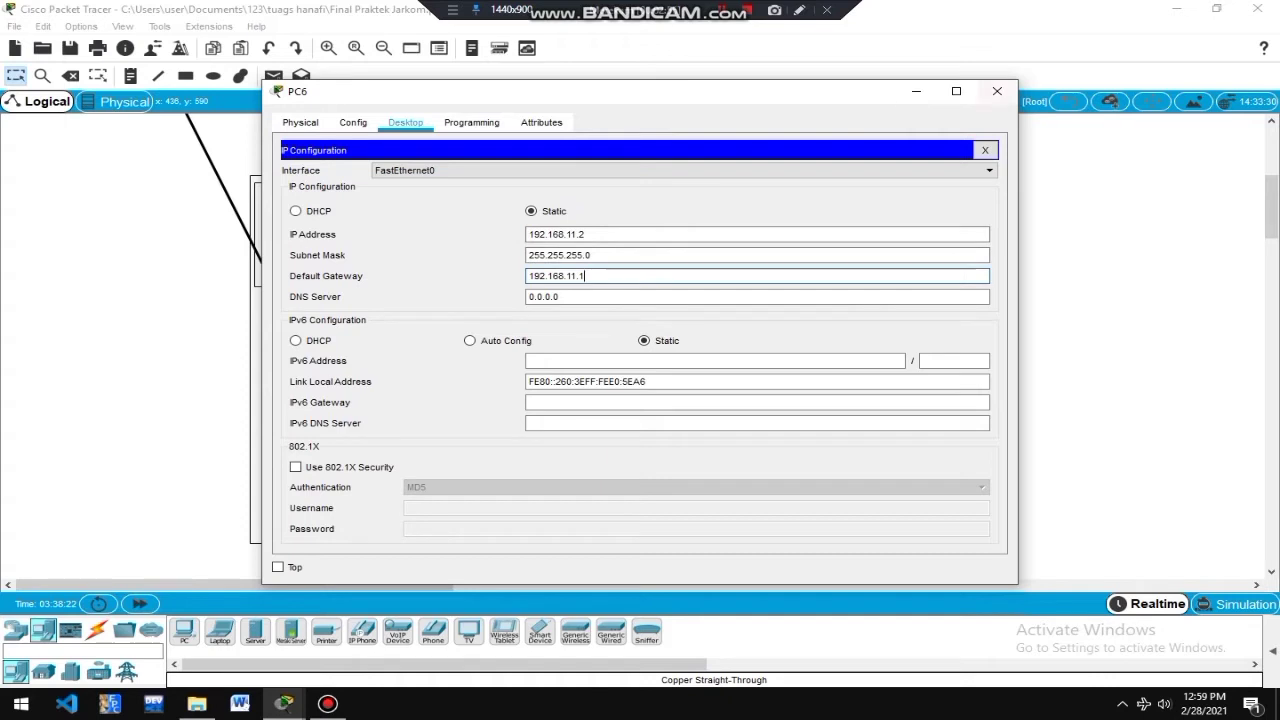
click(600, 296)
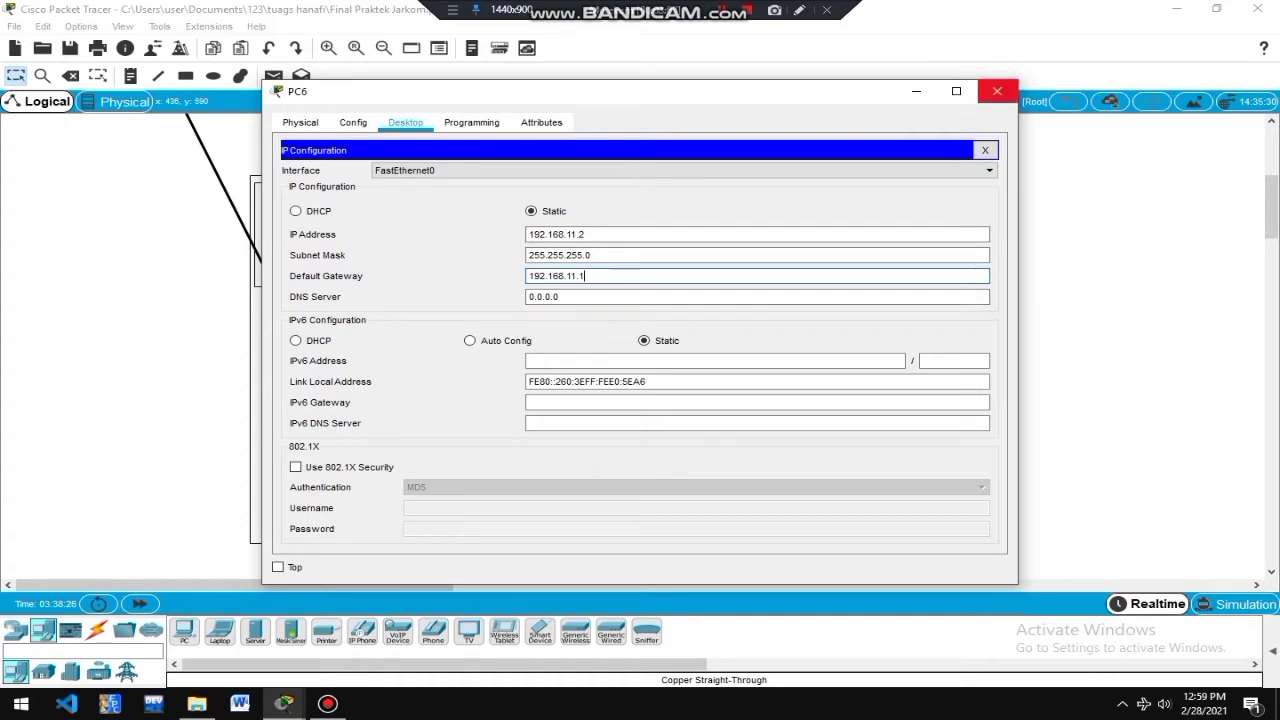
click(997, 91)
click(558, 235)
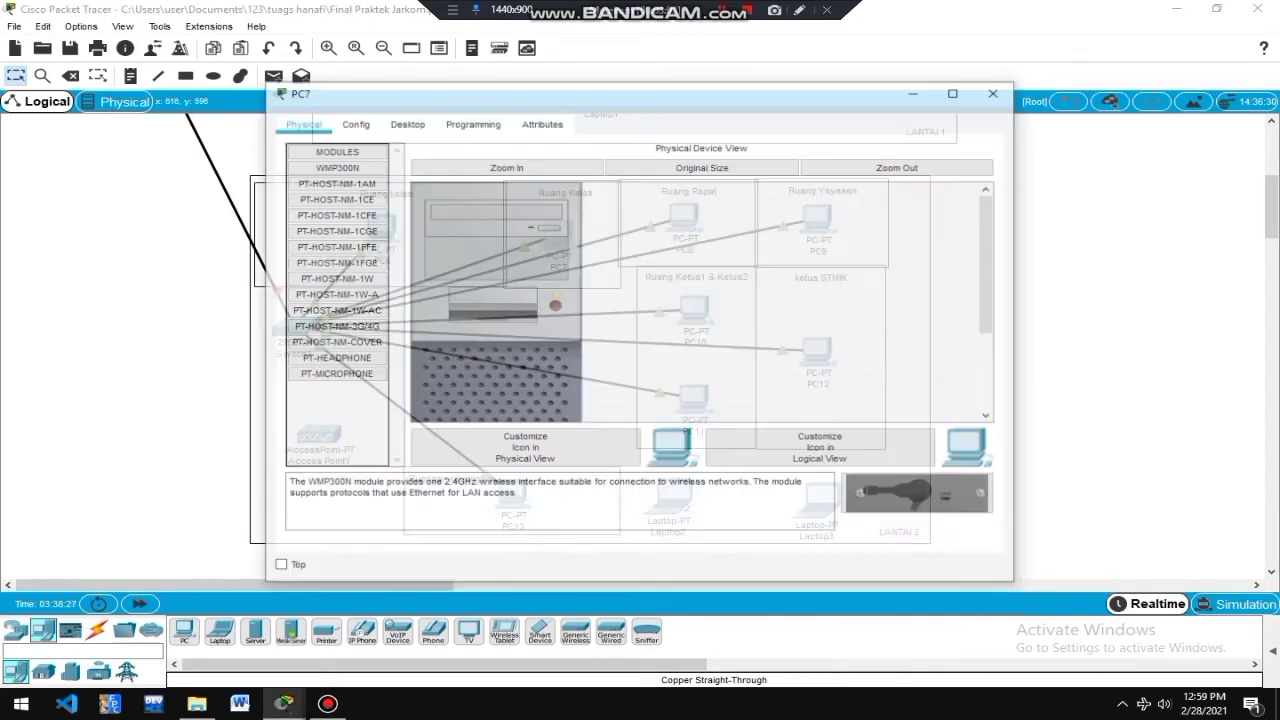
Give PC7 static IP 192.168.11.3, mask 255.255.255.0, gateway 192.168.11.1.
click(406, 123)
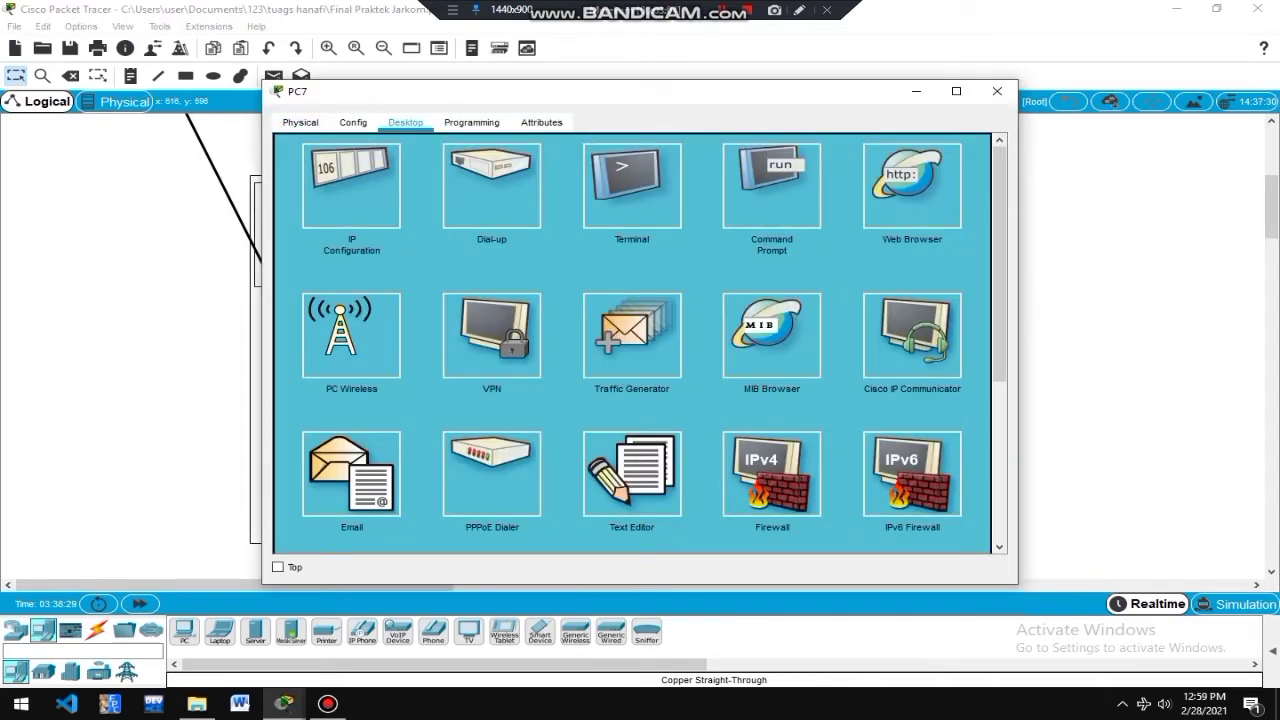
click(351, 185)
text(192.168.11.1)
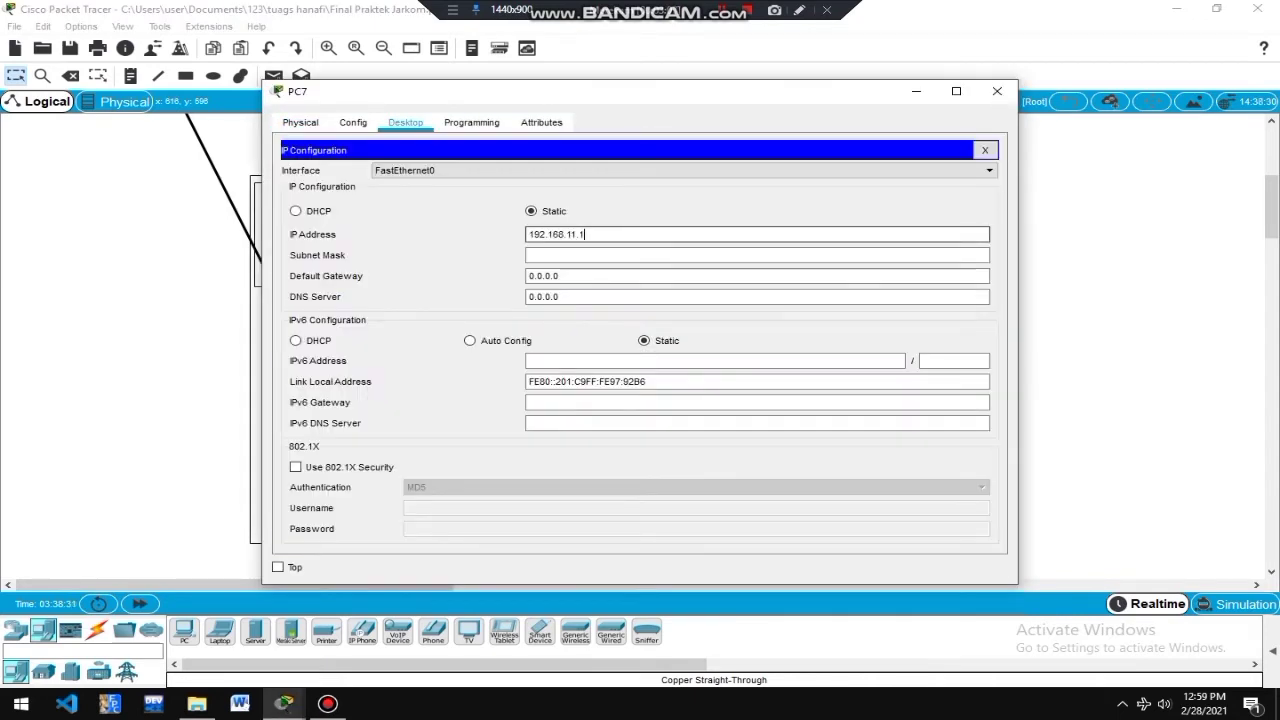
key(BackSpace)
text(3)
key(Tab)
key(Tab)
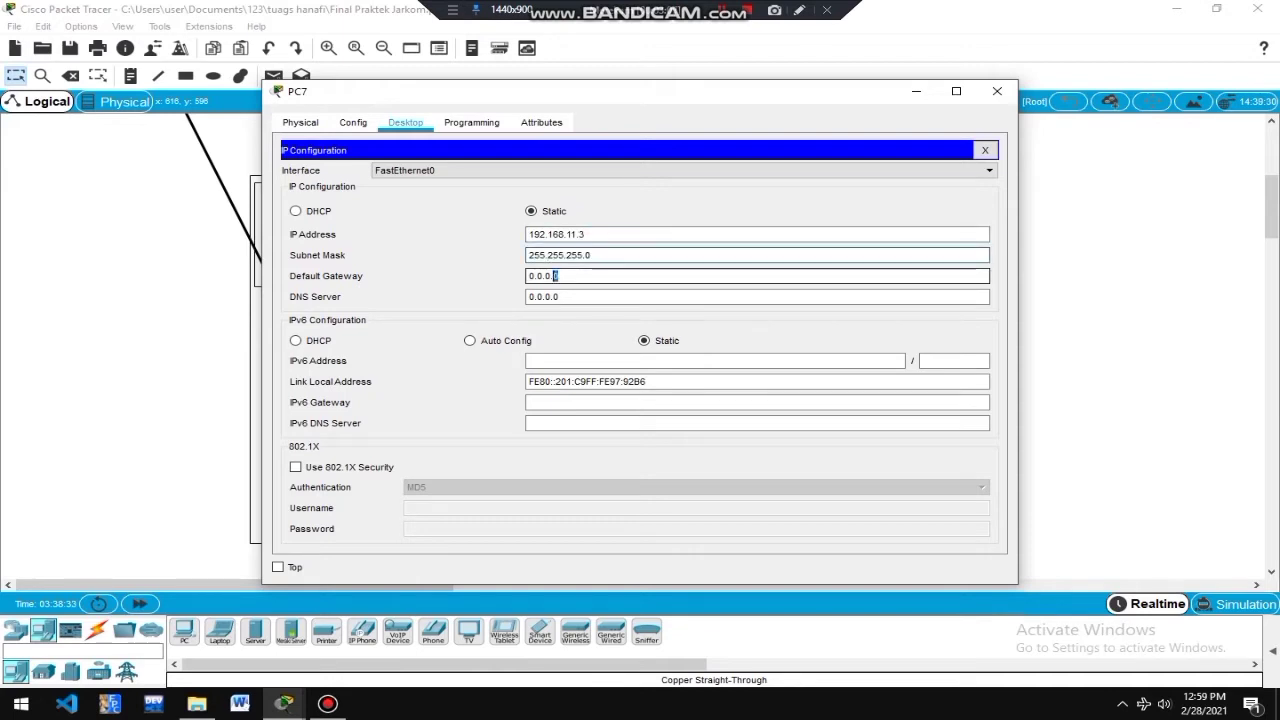
text(192.168.11.1)
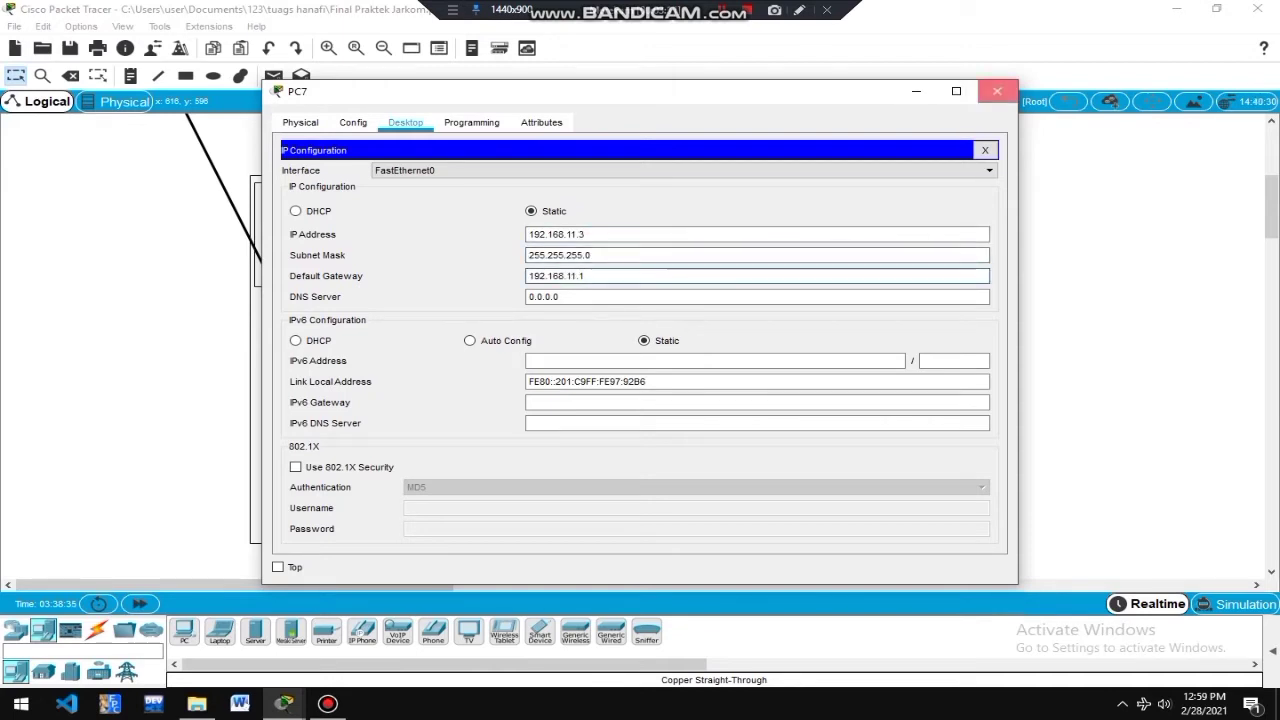
click(997, 91)
Give PC8 static IP 192.168.11.4, mask 255.255.255.0, gateway 192.168.11.1.
click(684, 216)
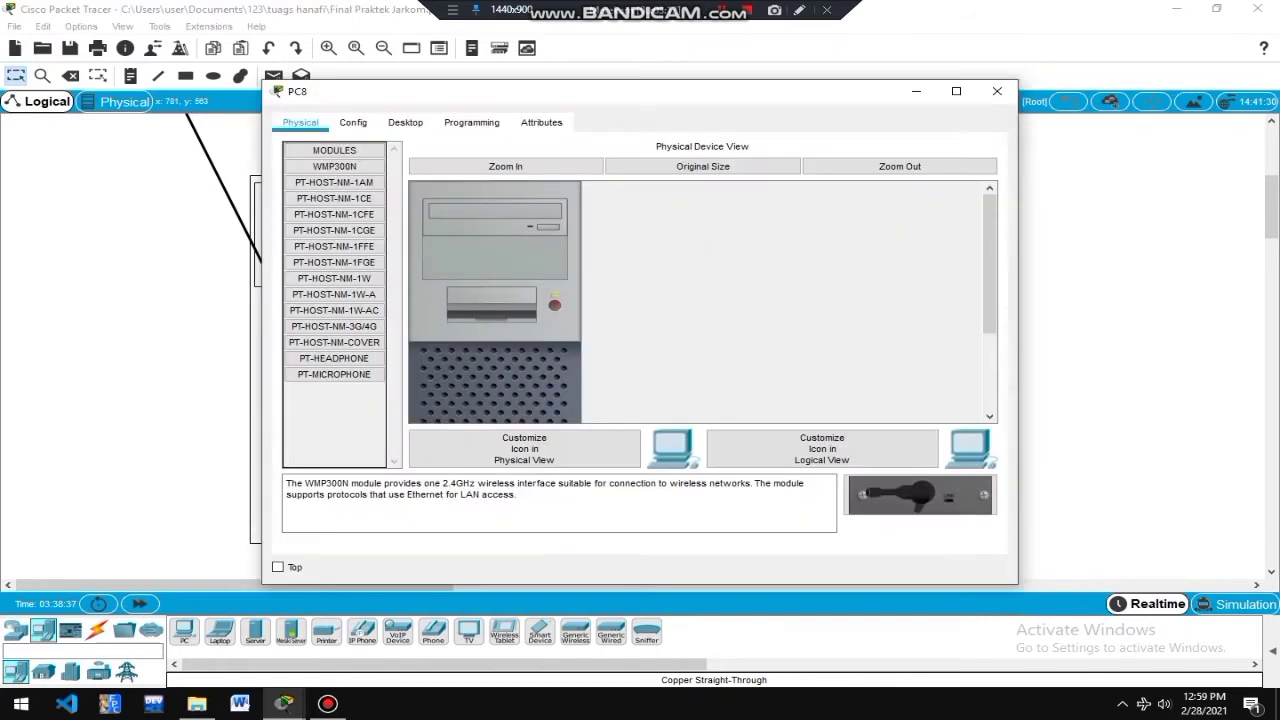
click(405, 122)
click(371, 177)
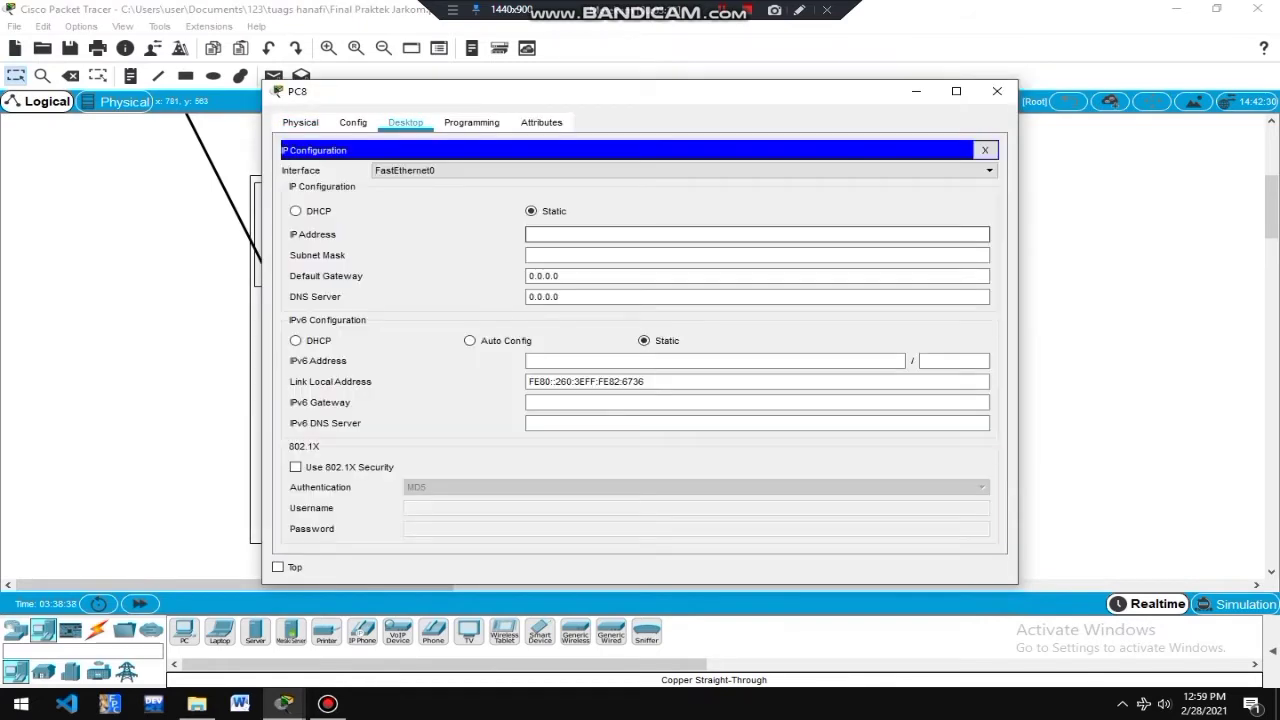
text(192.168.11.4)
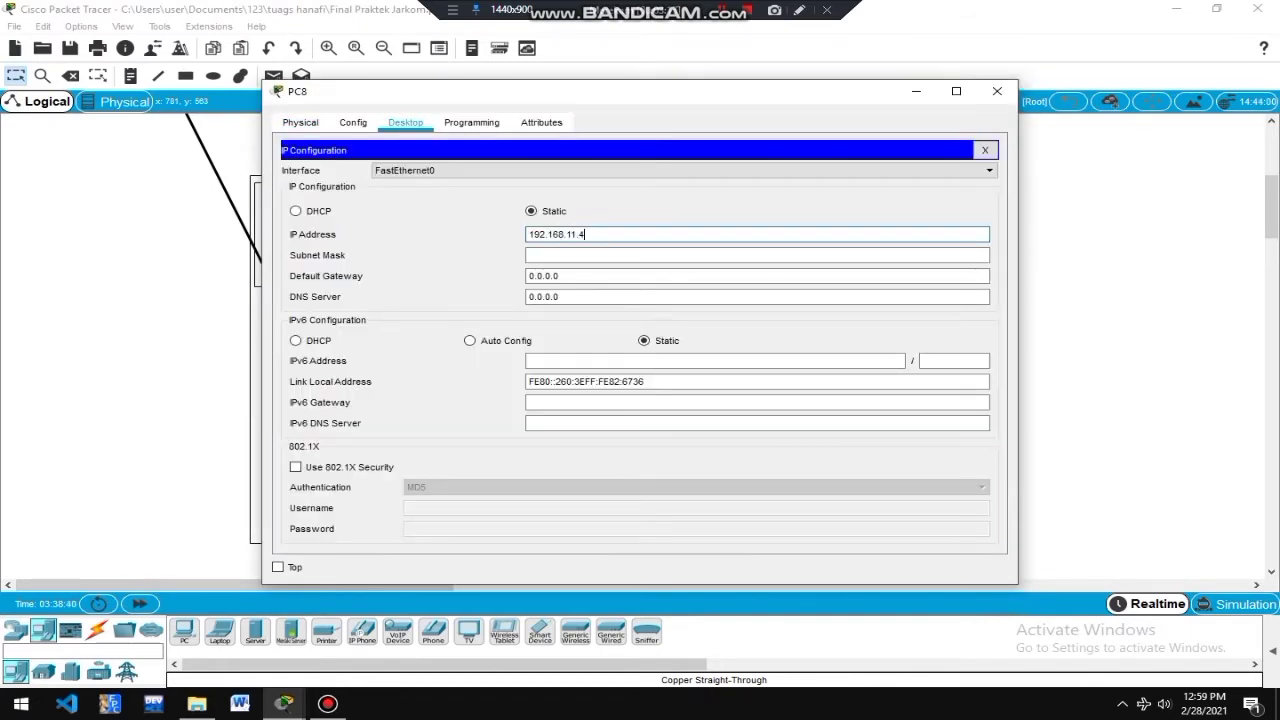
key(Tab)
key(Tab)
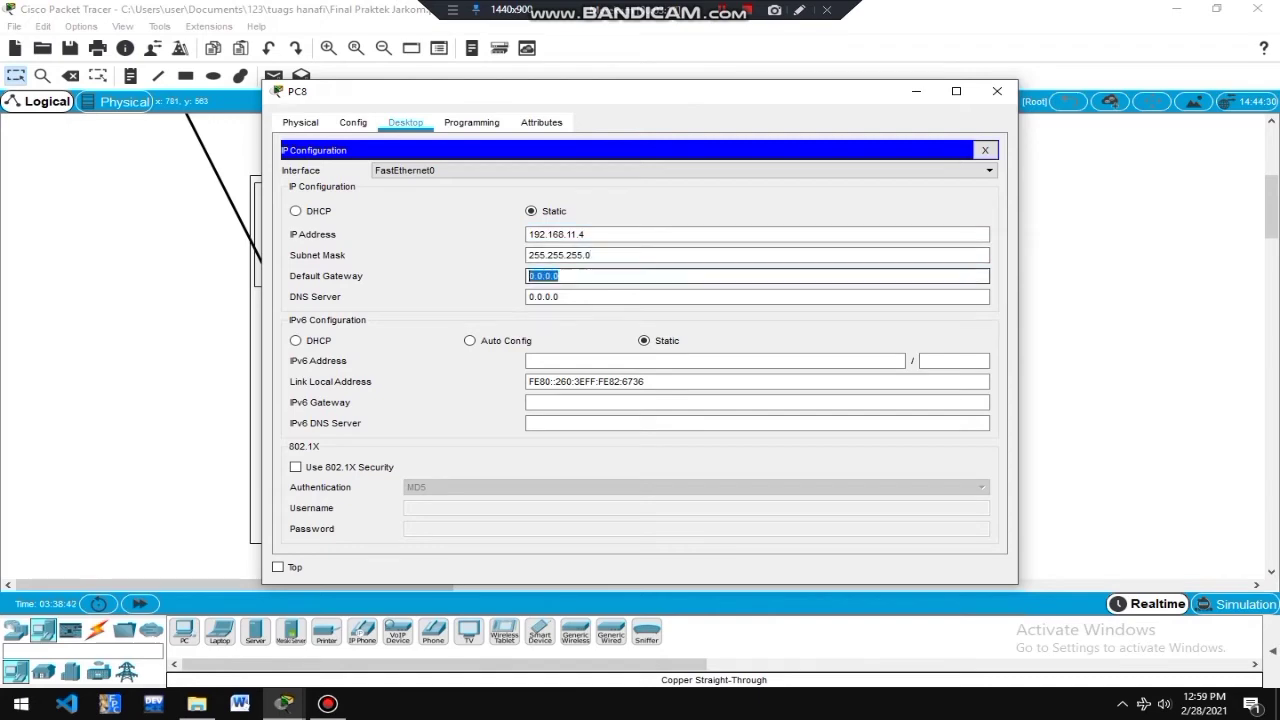
text(192.168.11.1)
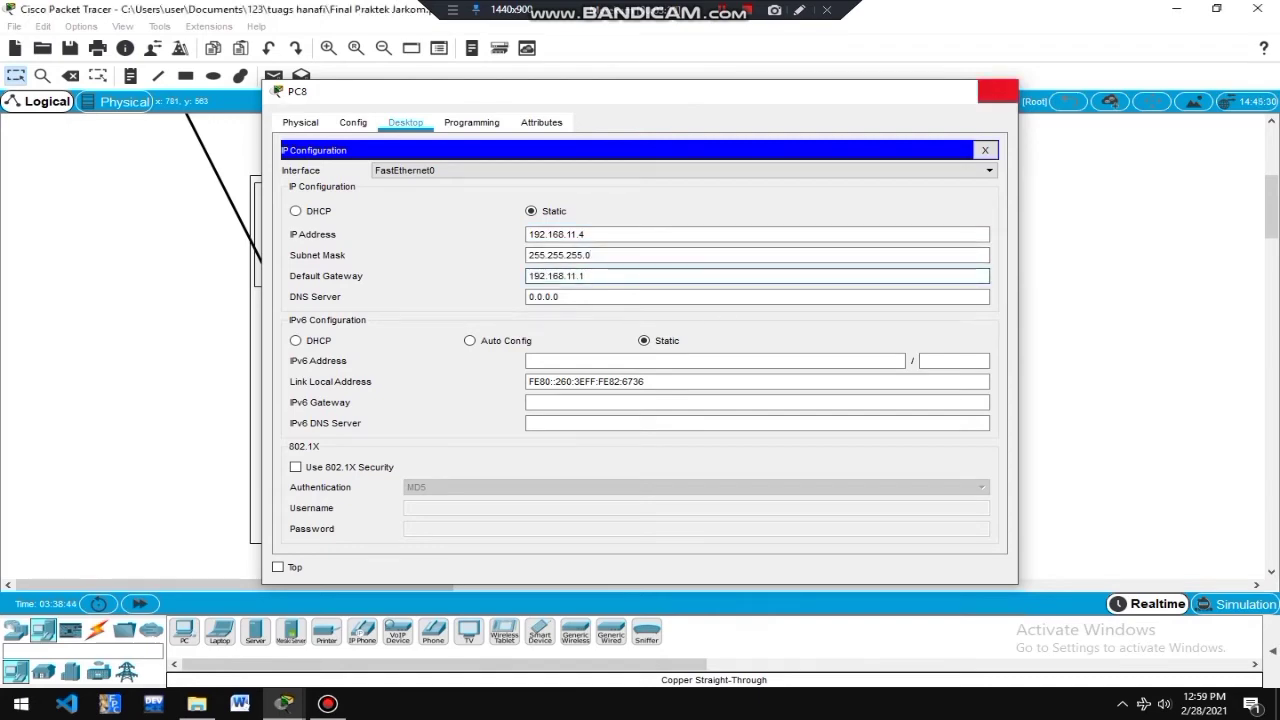
click(997, 91)
Give PC9 static IP 192.168.11.5, mask 255.255.255.0, gateway 192.168.11.1.
click(817, 218)
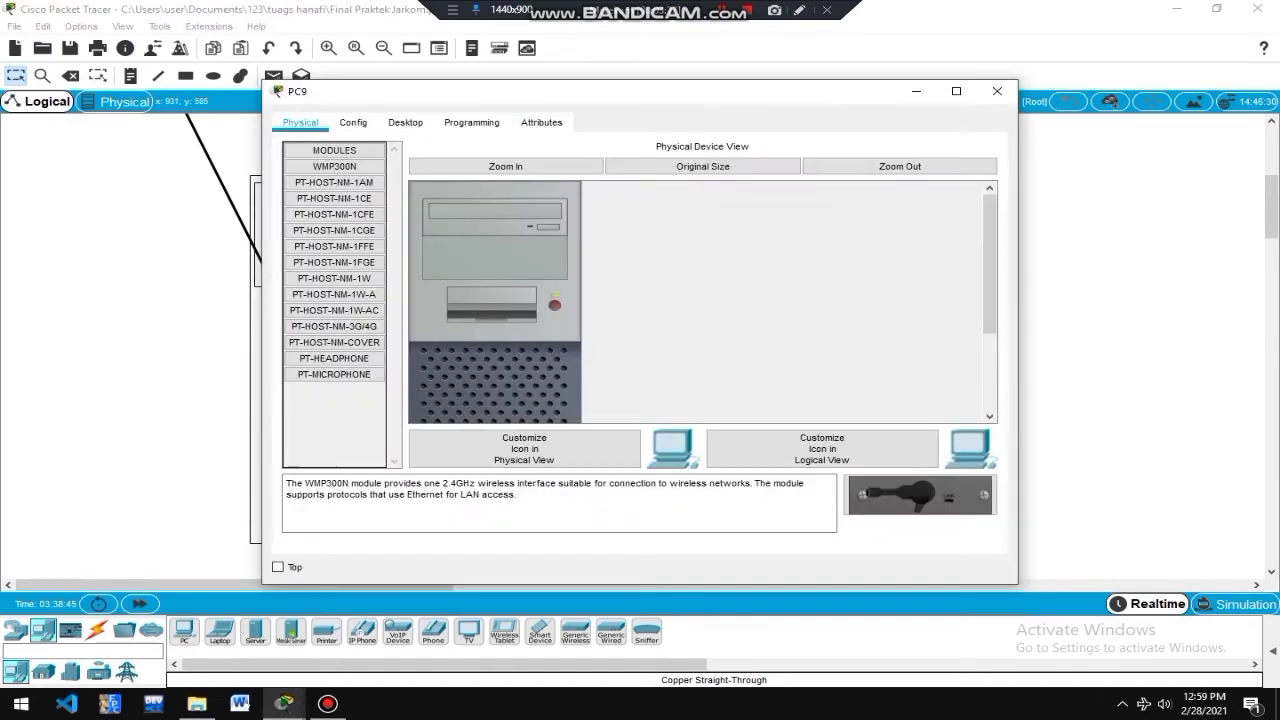
click(405, 122)
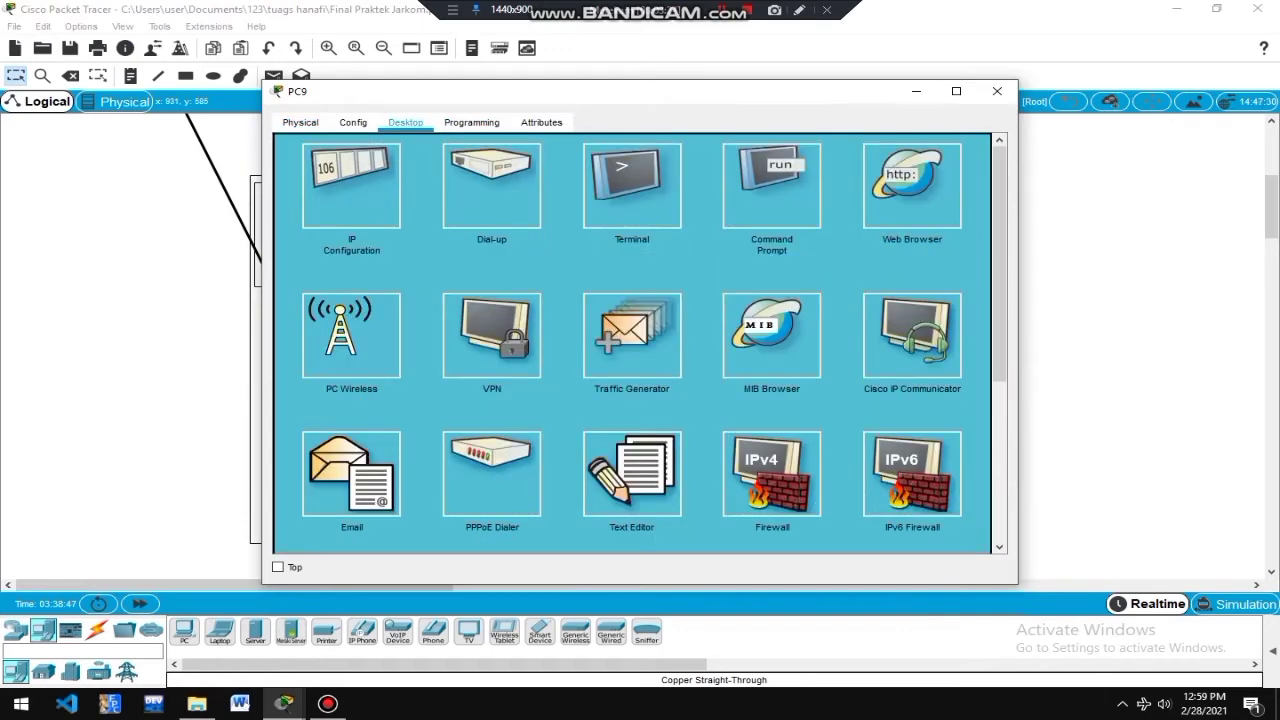
click(351, 186)
text(192.168.11.1)
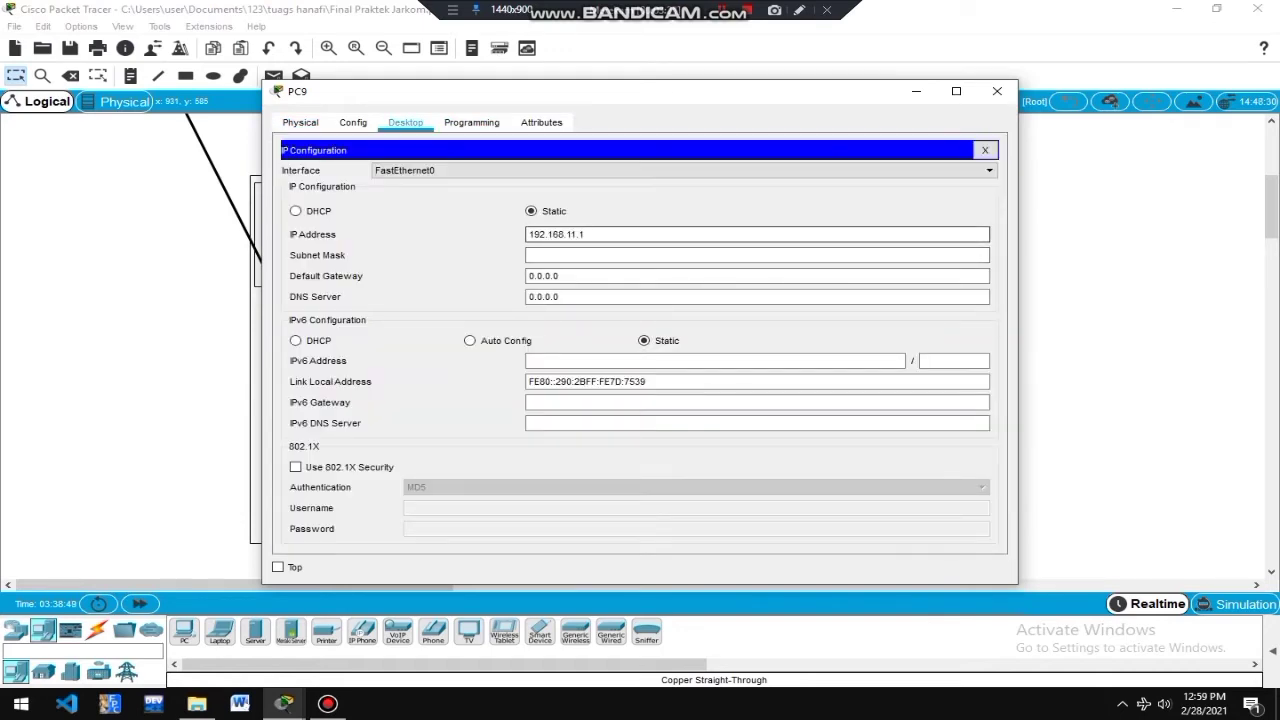
key(BackSpace)
text(5)
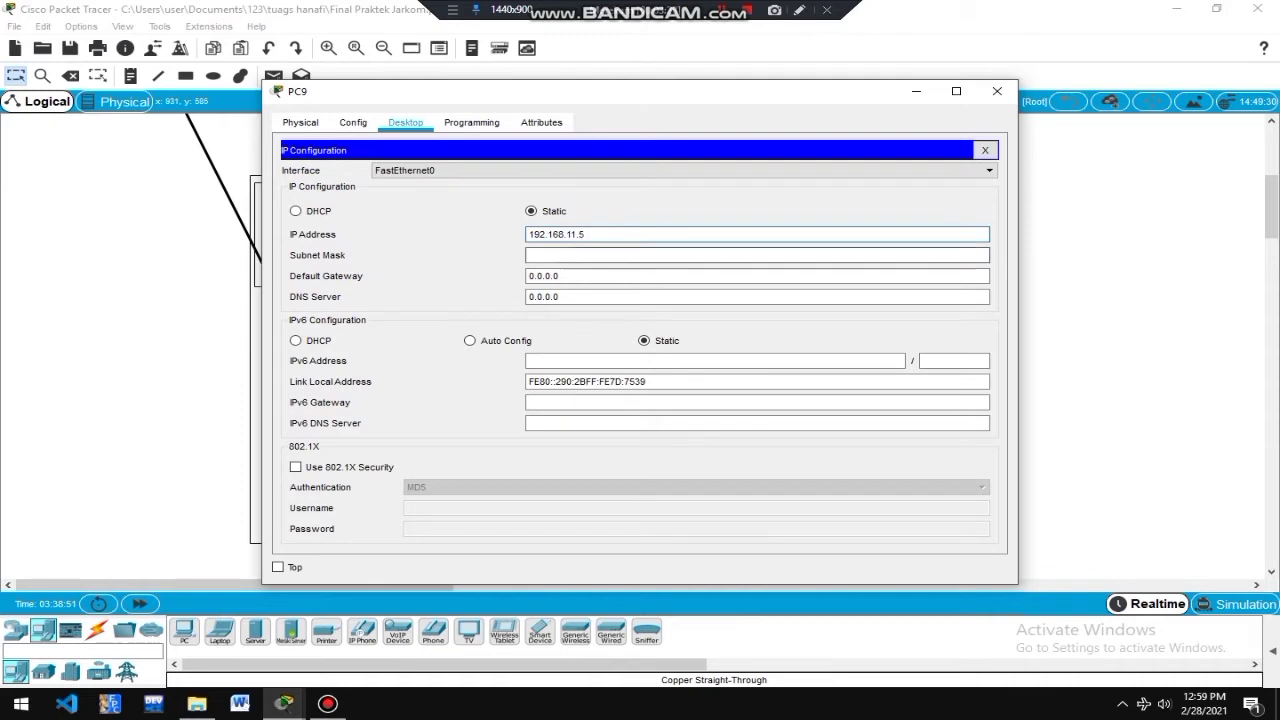
key(Tab)
key(Tab)
text(192.168.11.1)
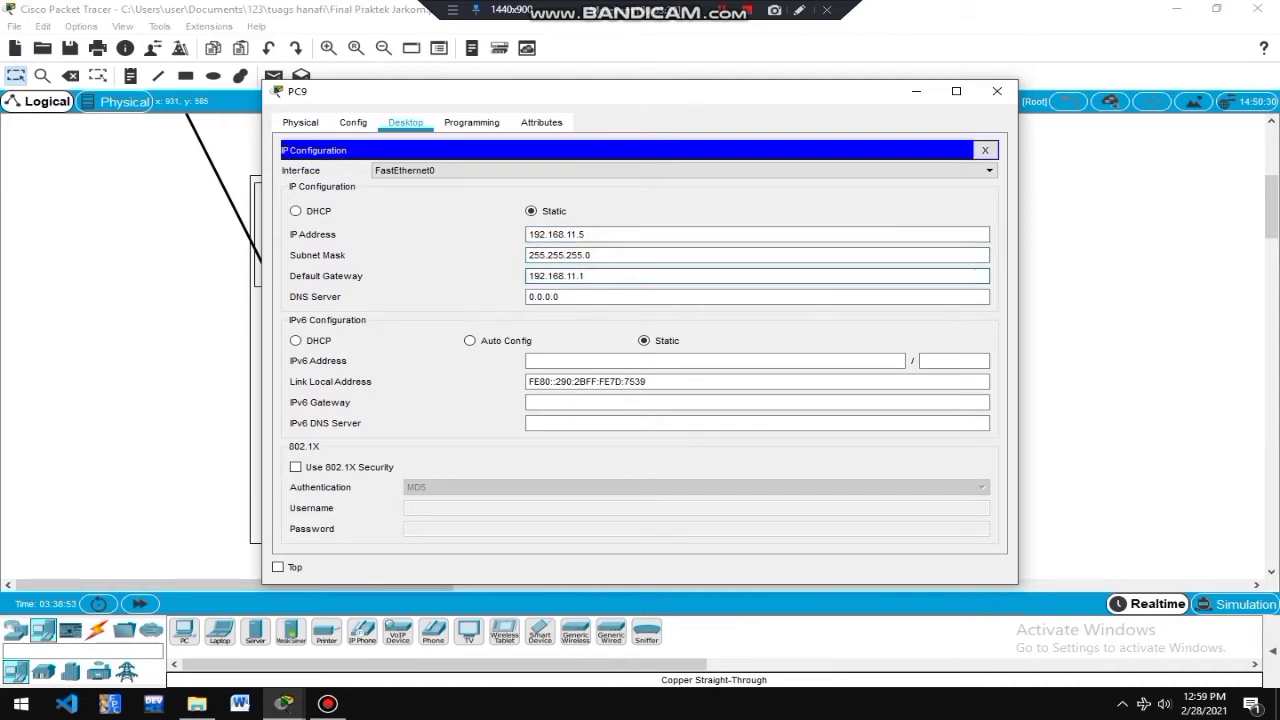
click(997, 91)
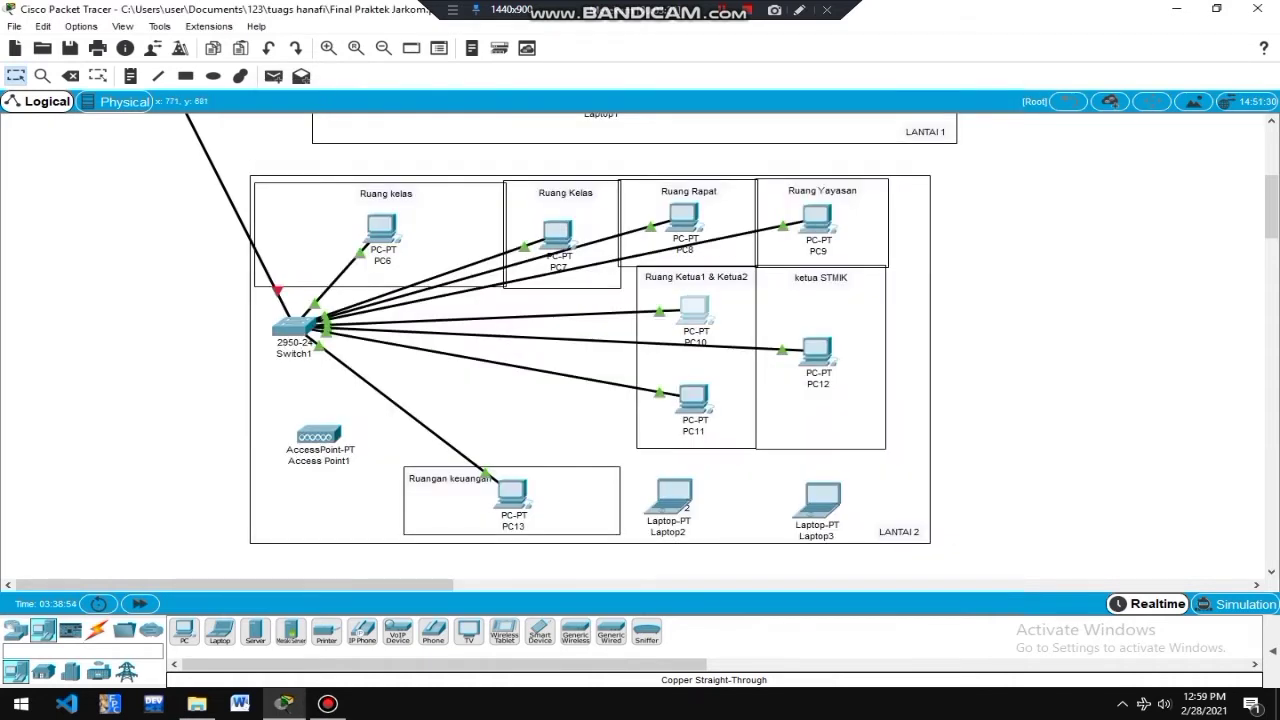
Give PC10 static IP 192.168.11.6, mask 255.255.255.0, gateway 192.168.11.1.
click(694, 313)
click(405, 122)
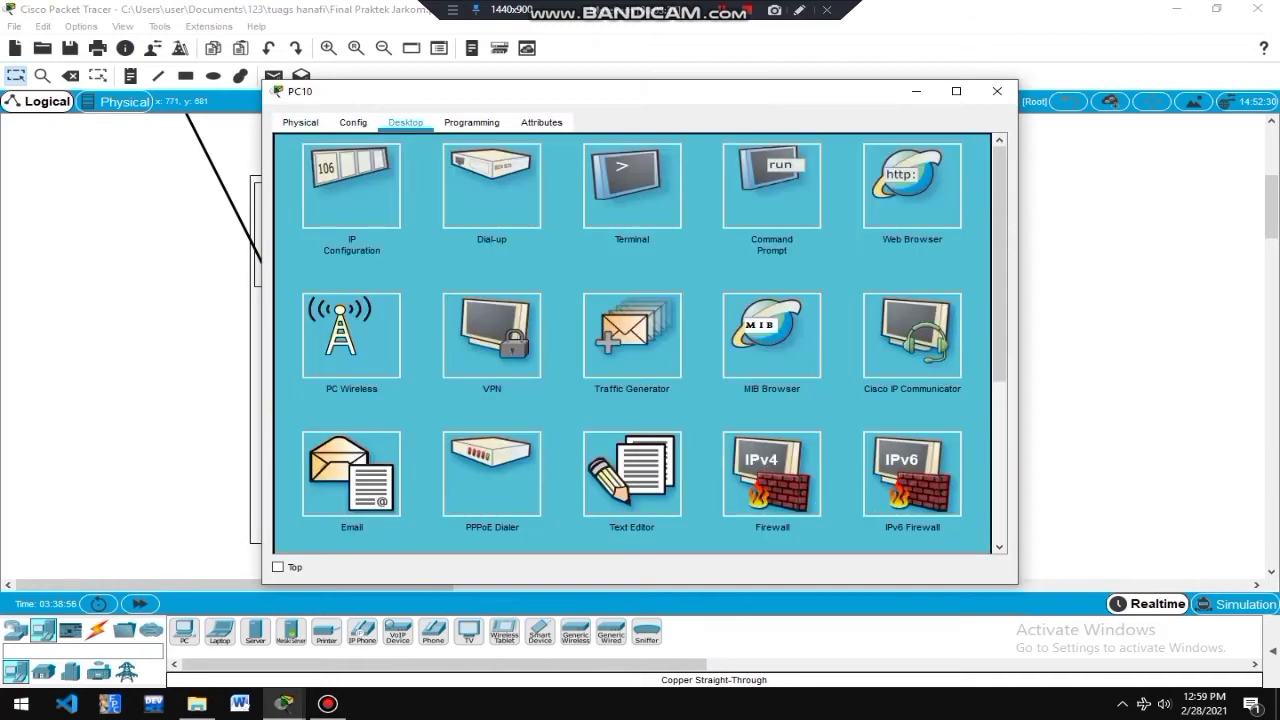
click(351, 185)
text(192.168.11.1)
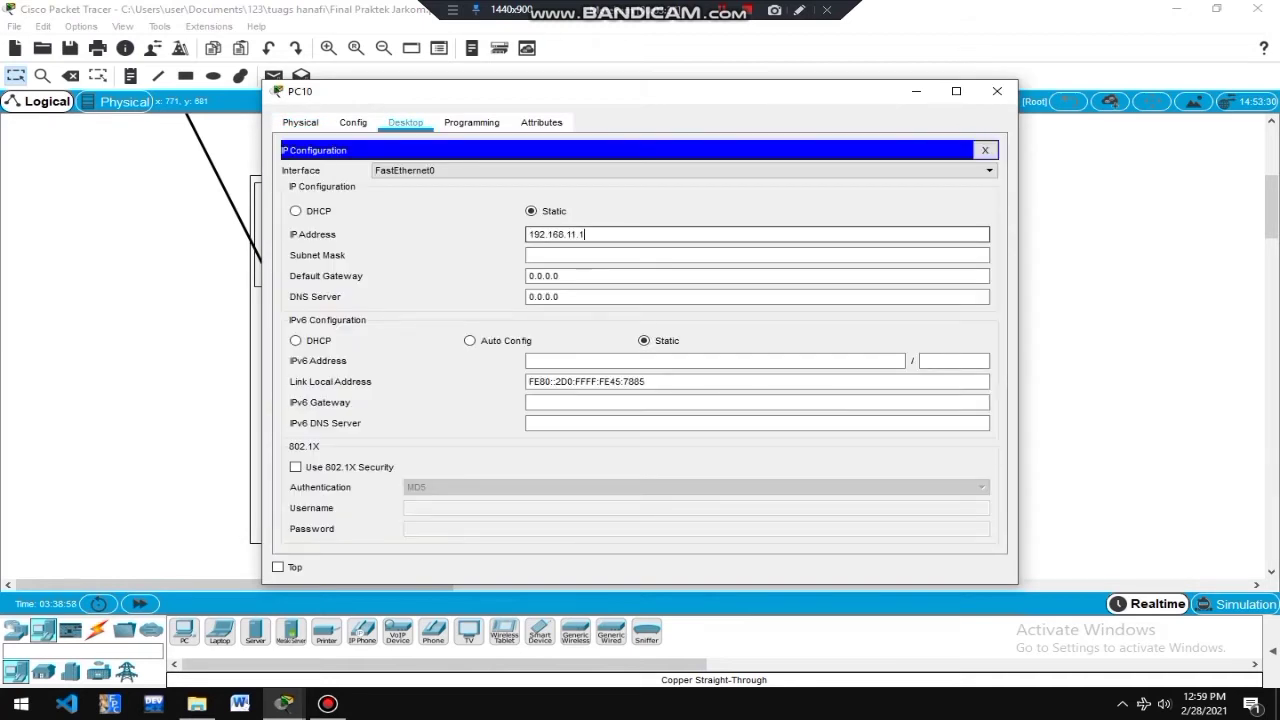
key(Tab)
click(586, 234)
key(BackSpace)
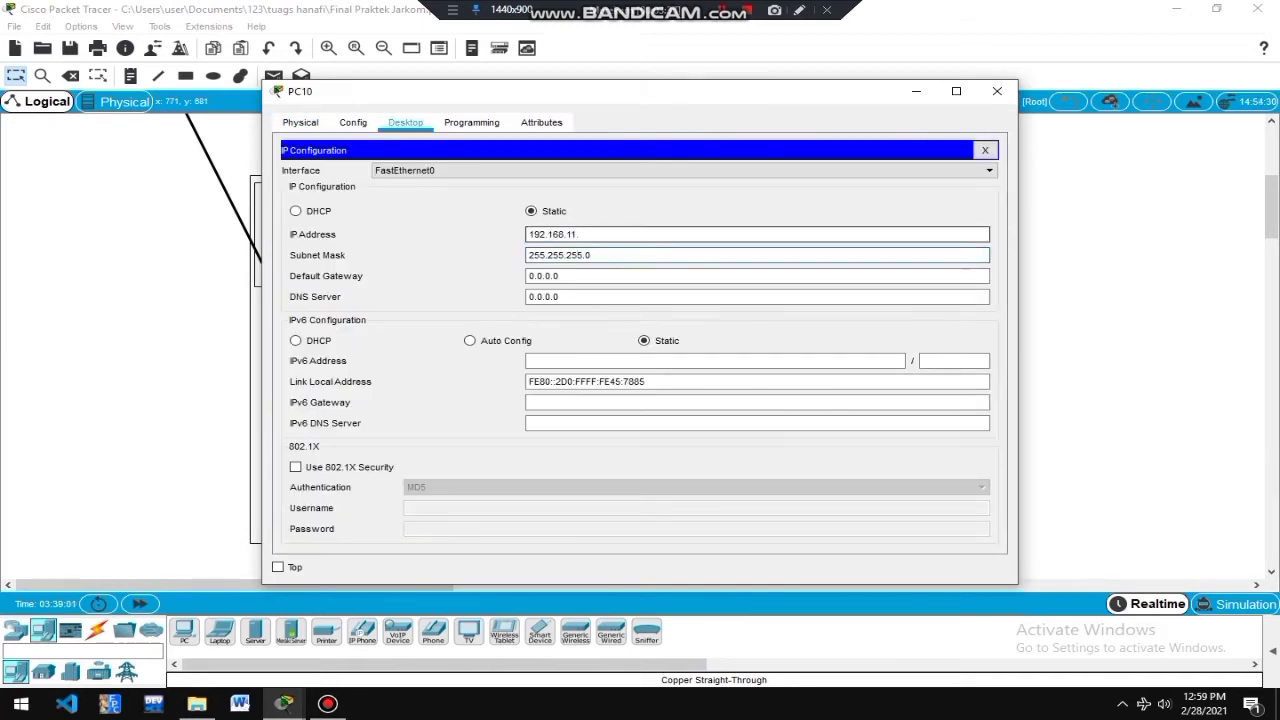
text(6)
key(Tab)
key(Tab)
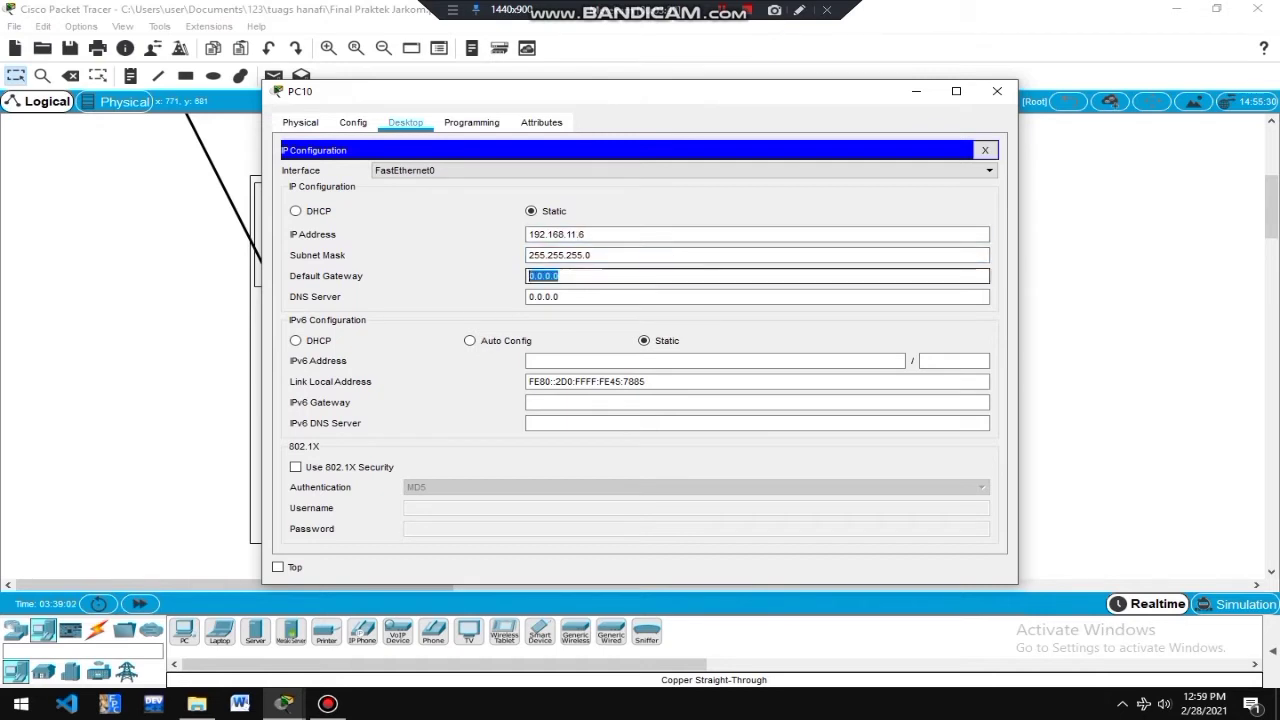
text(192.168.11.1)
click(997, 91)
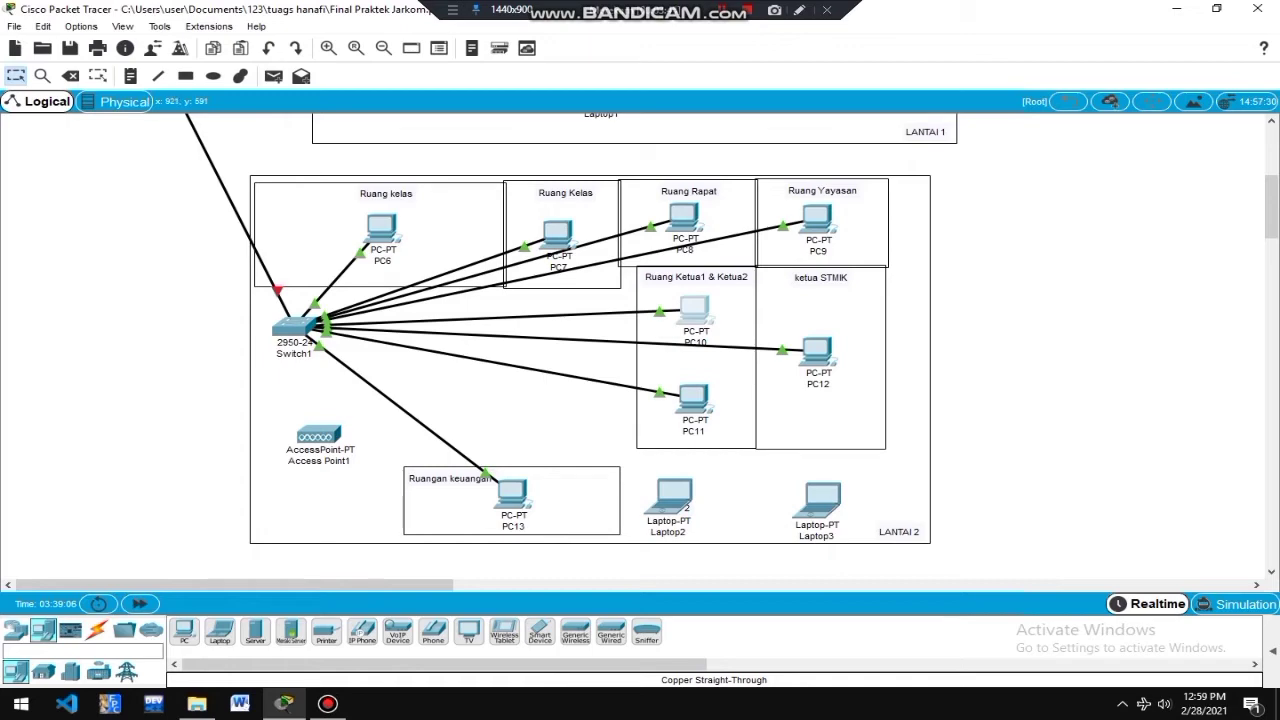
Reopen PC9's IP Configuration to confirm its settings are unchanged.
click(817, 218)
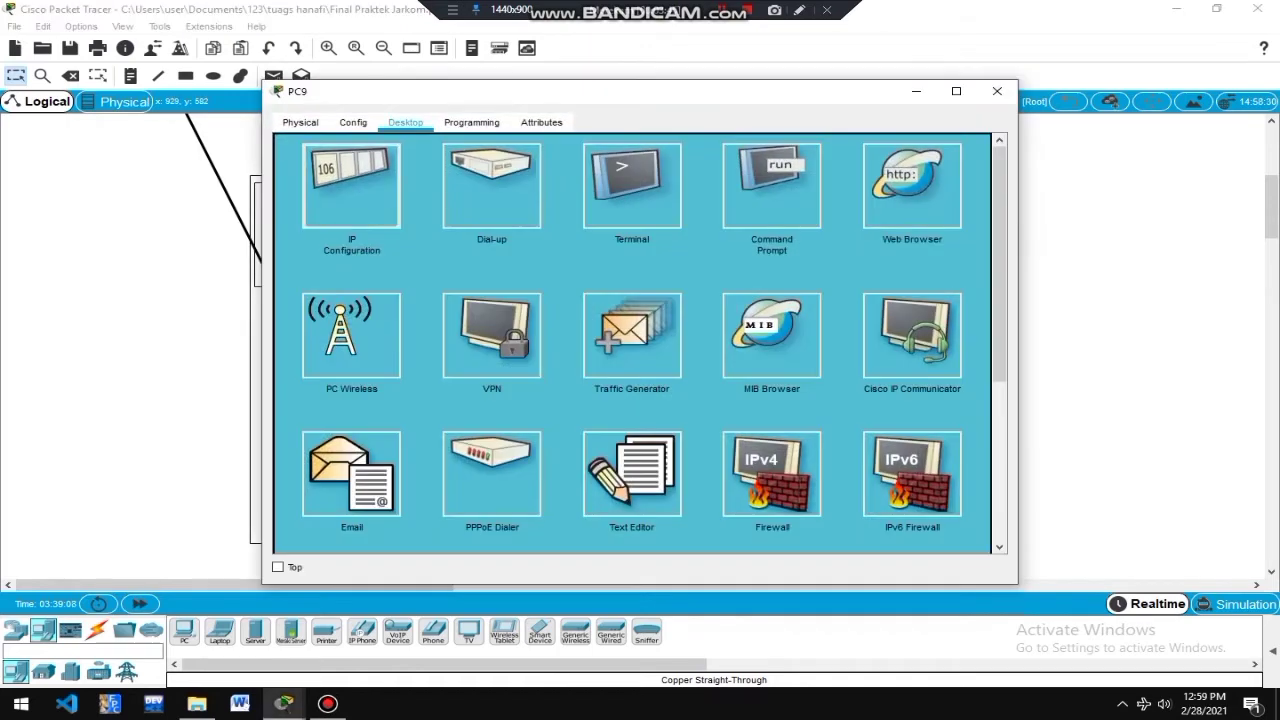
click(351, 186)
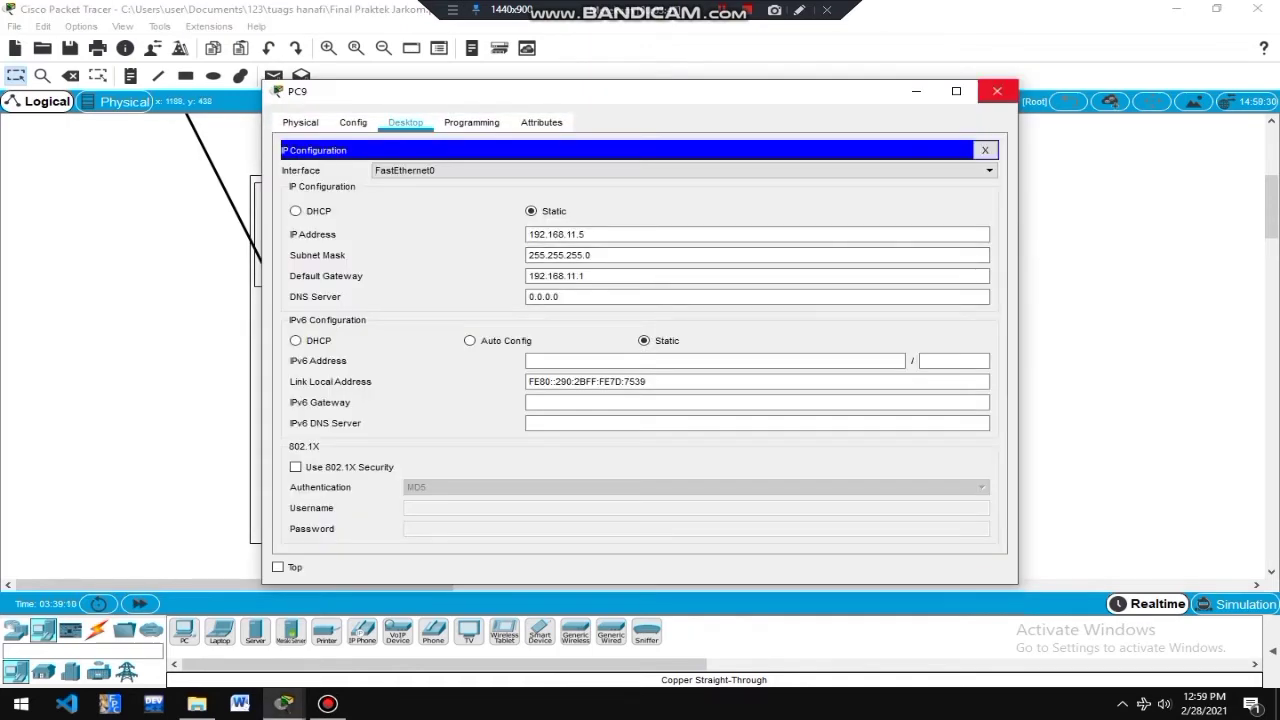
click(997, 91)
Fill in PC12's IP configuration with the auto-filled mask and gateway 192.168.11.1.
click(817, 350)
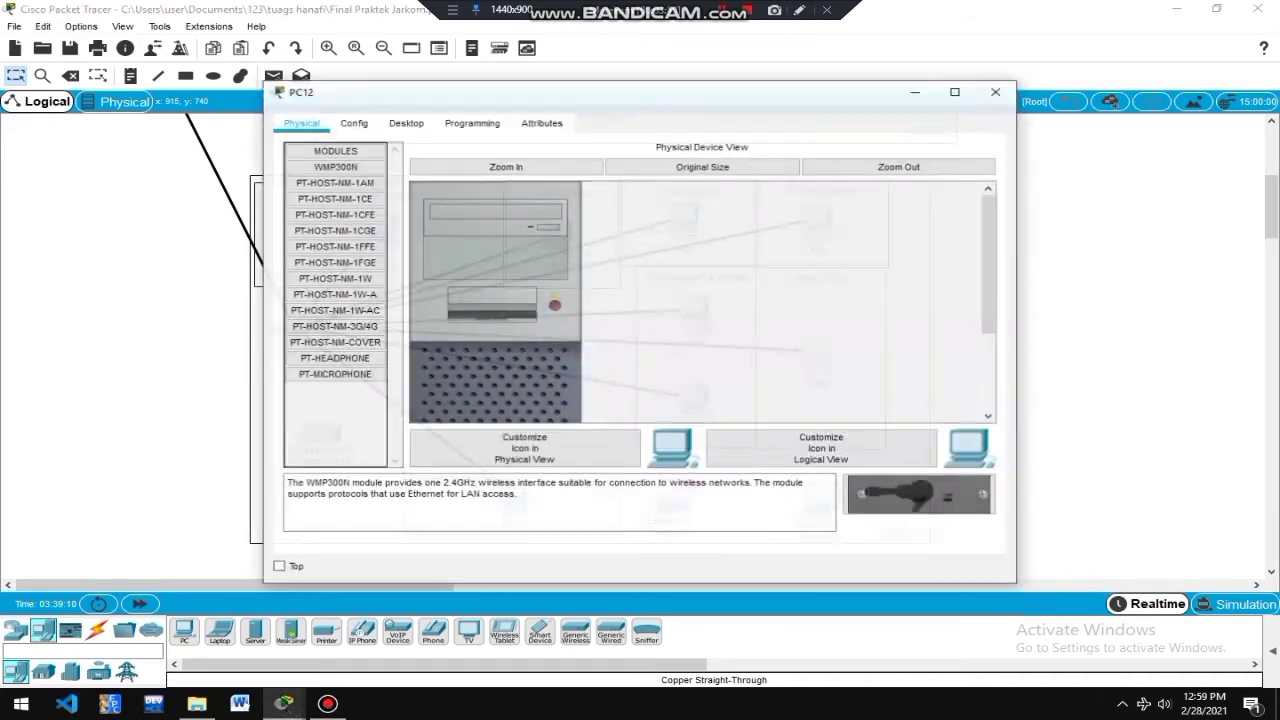
click(405, 122)
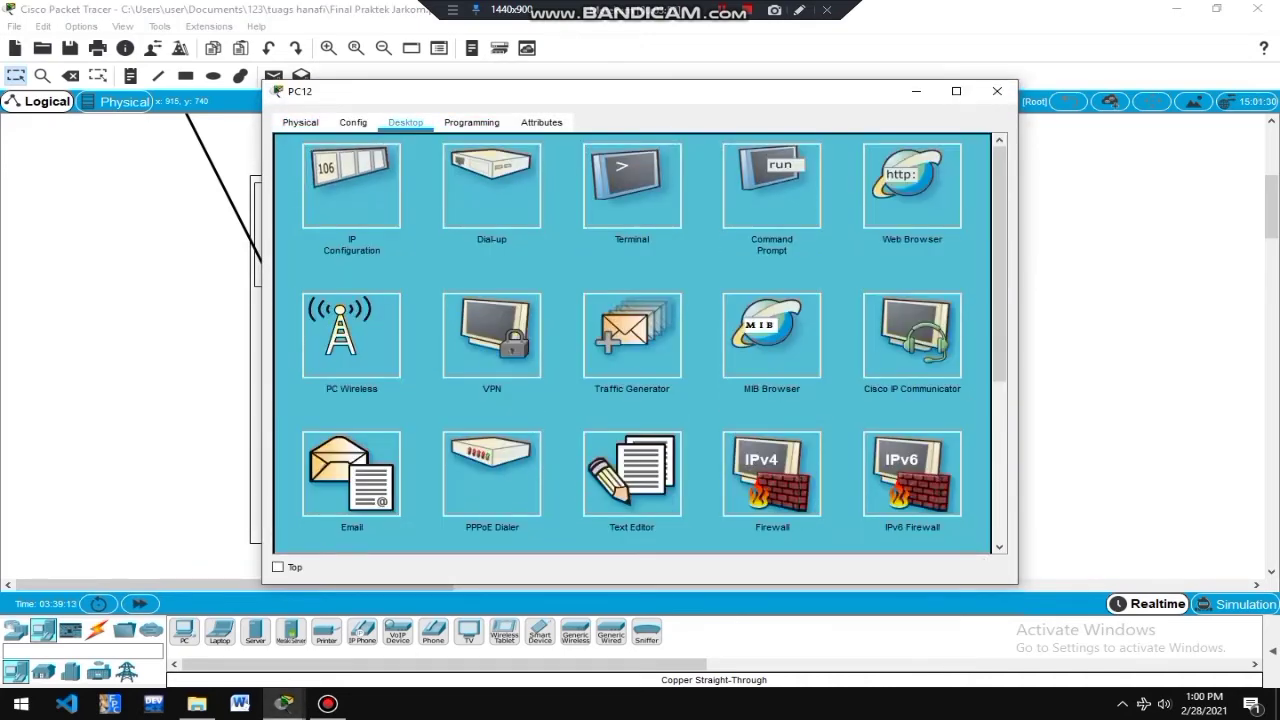
click(351, 186)
text(192.168.11.1)
key(BackSpace)
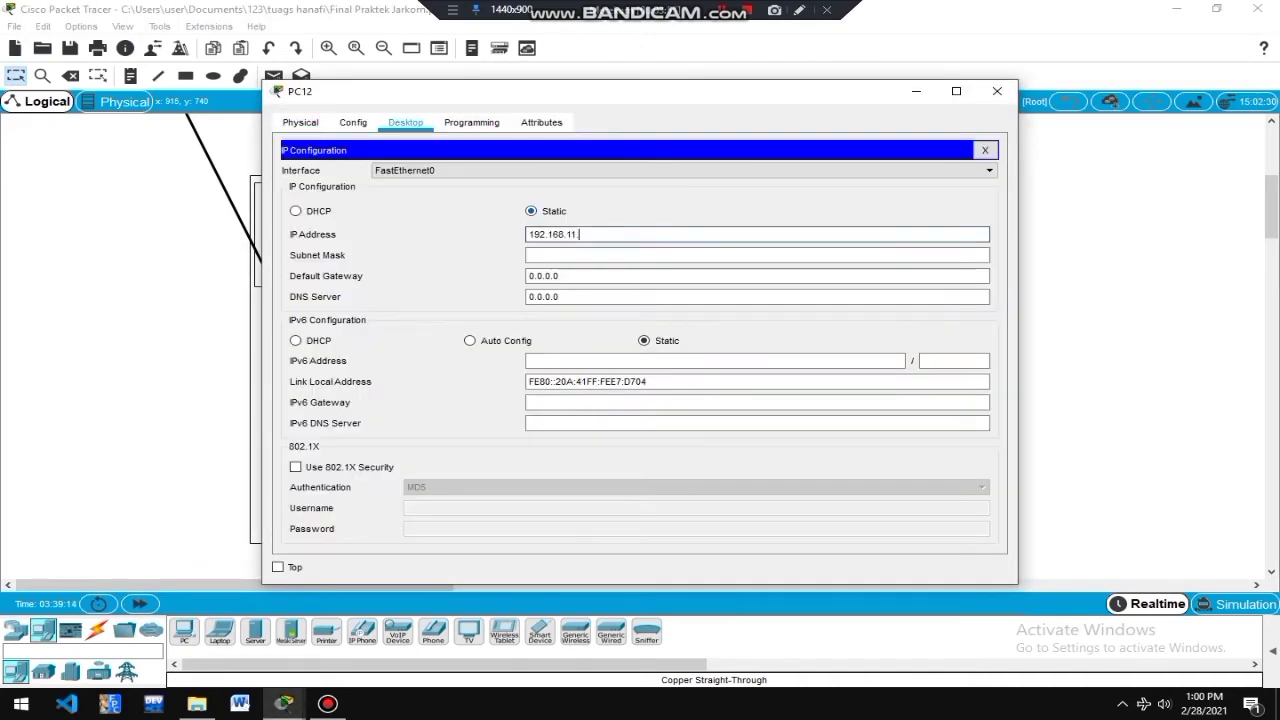
click(568, 255)
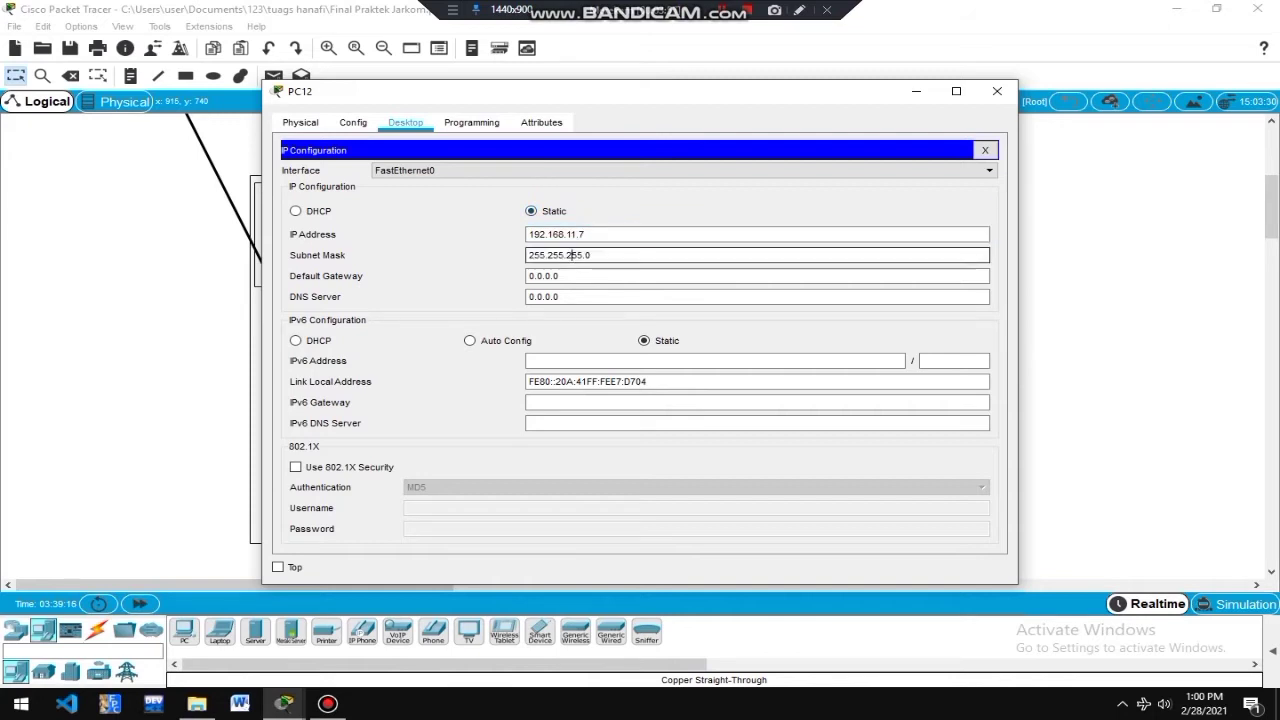
key(Tab)
text(192.168.11.1)
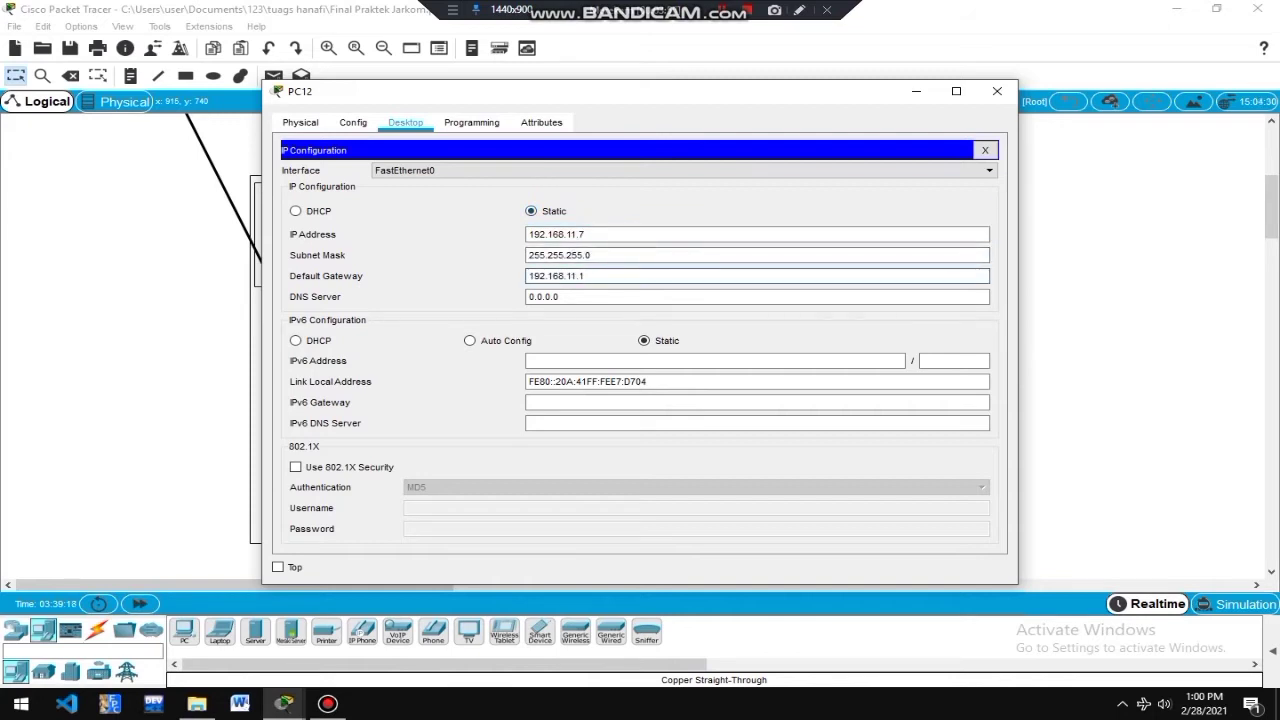
click(997, 91)
Give PC11 static IP 192.168.11.8, mask 255.255.255.0 and gateway 192.168.11.1.
click(694, 400)
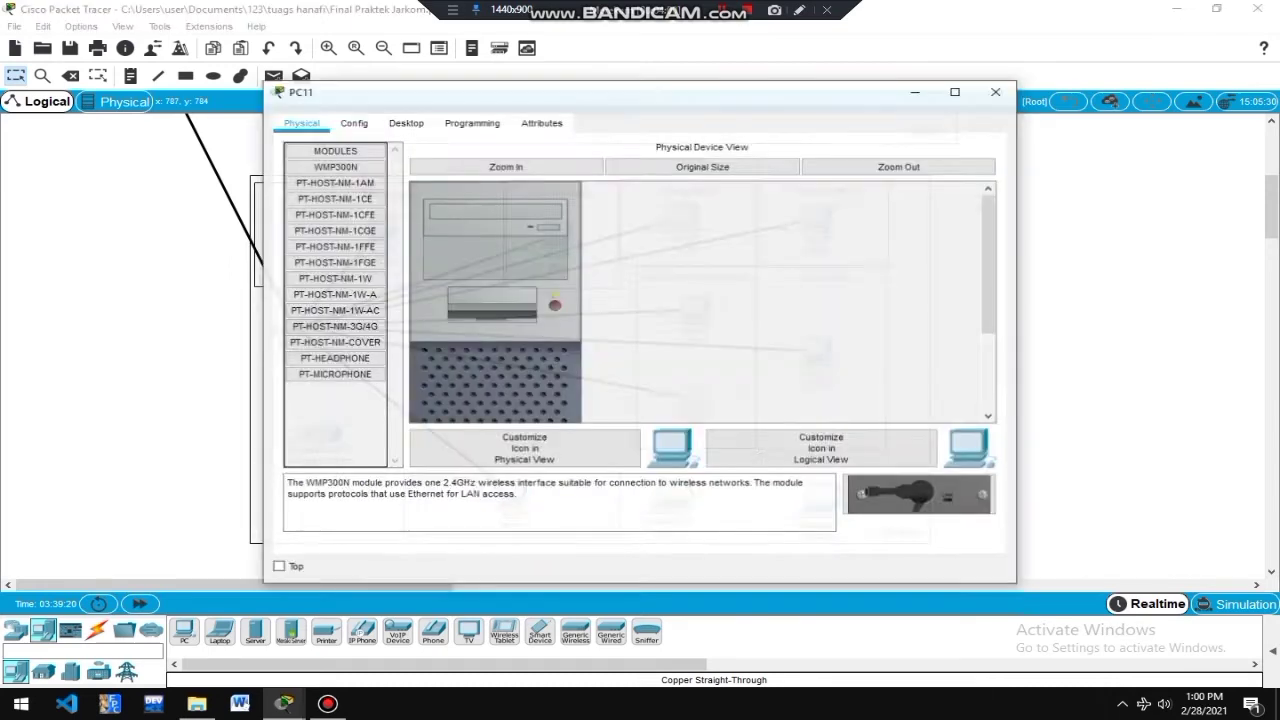
click(405, 122)
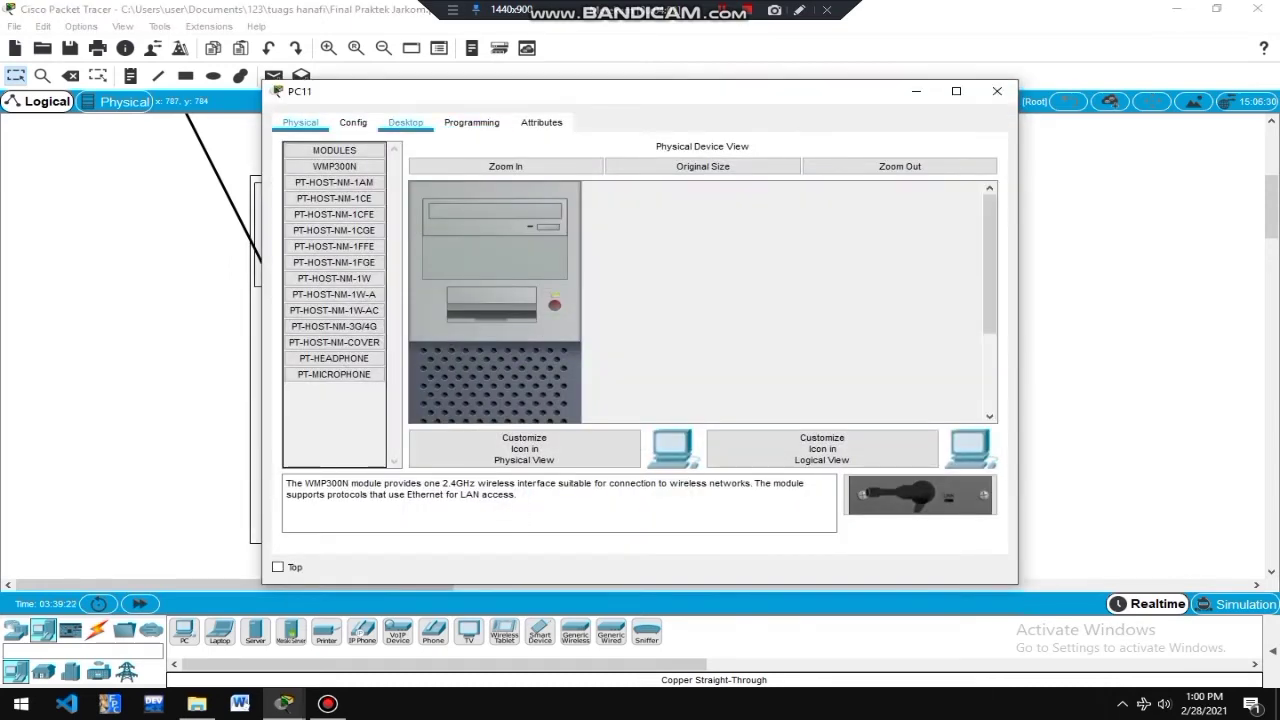
click(351, 187)
click(640, 235)
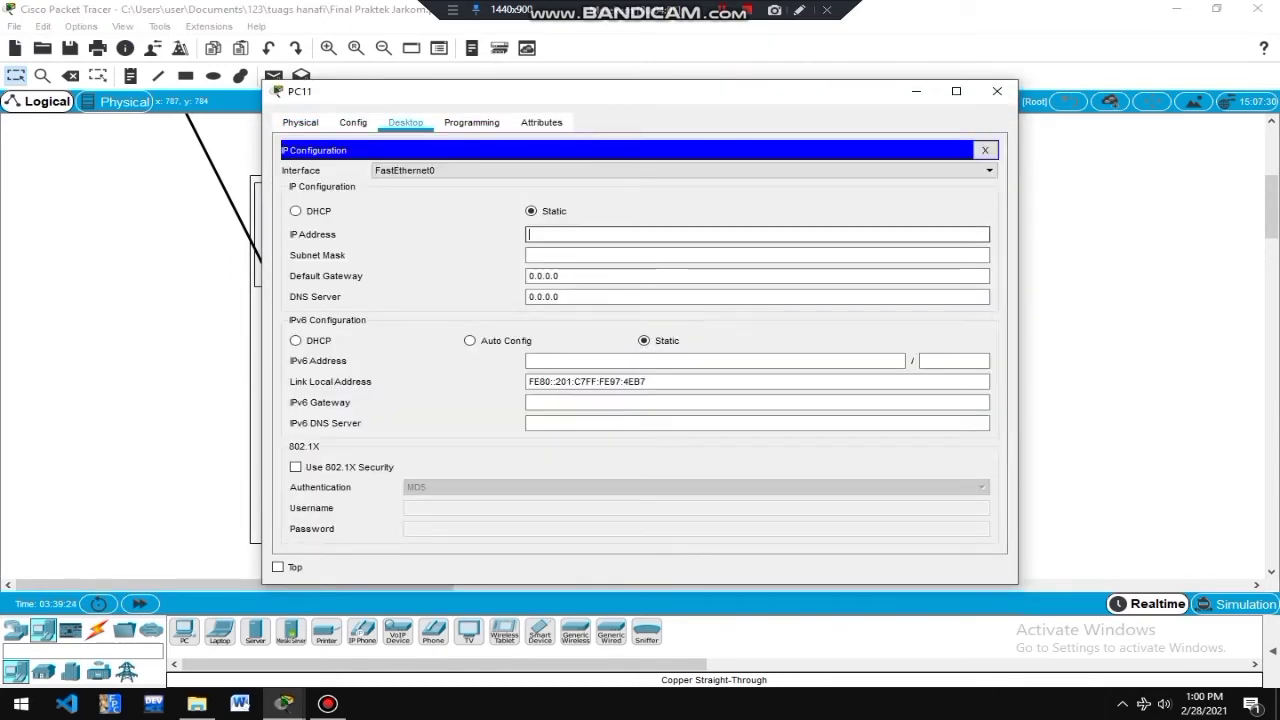
text(192.168.11.1)
key(Tab)
key(Tab)
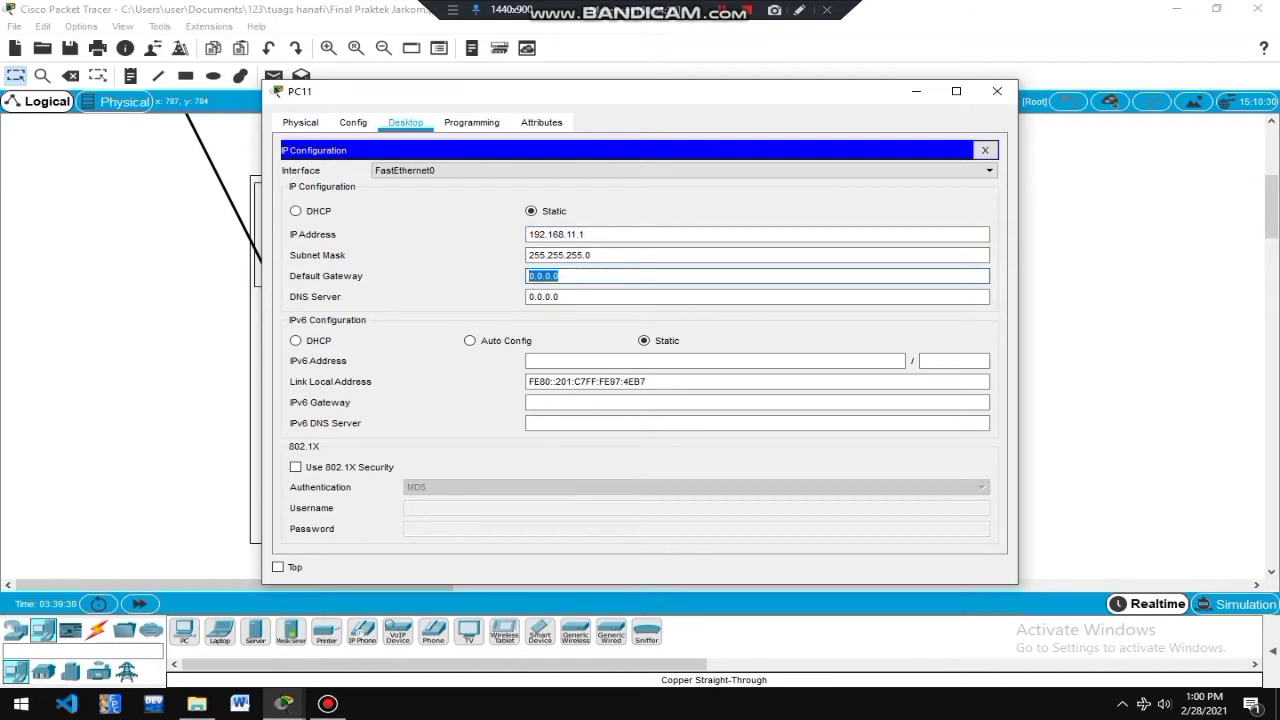
text(192.168.11.1)
click(582, 234)
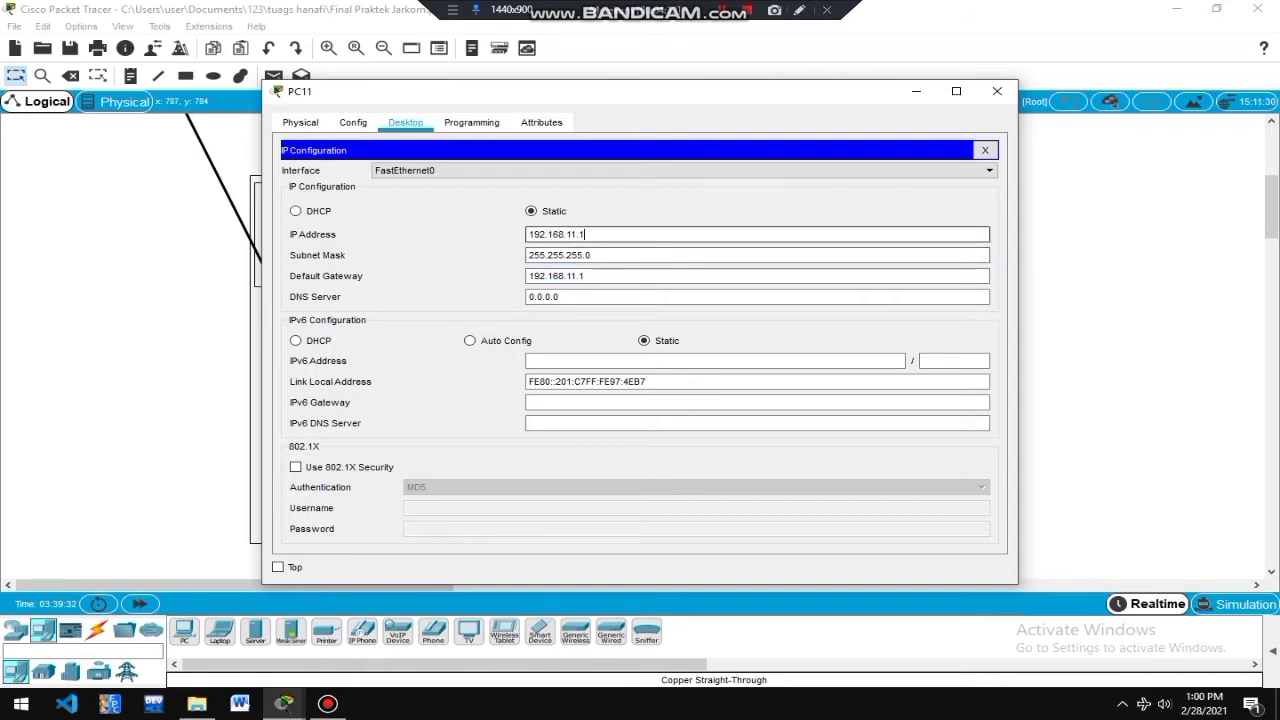
key(BackSpace)
key(BackSpace)
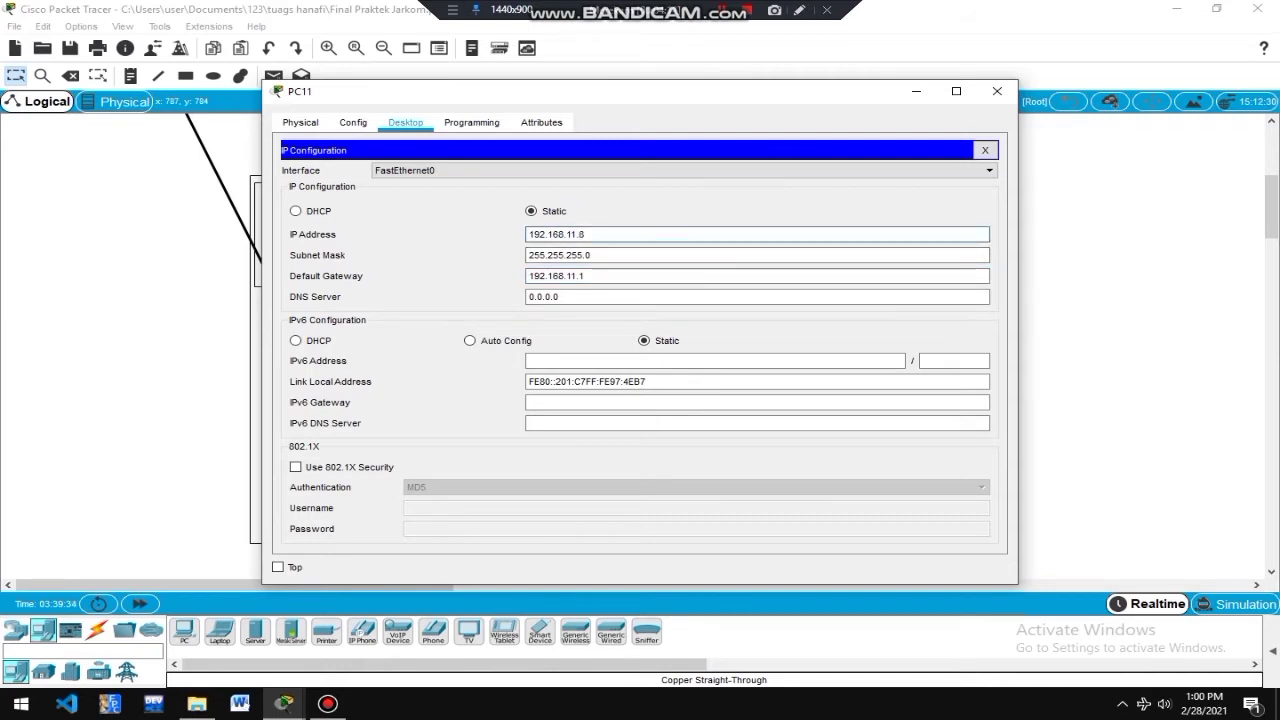
click(997, 91)
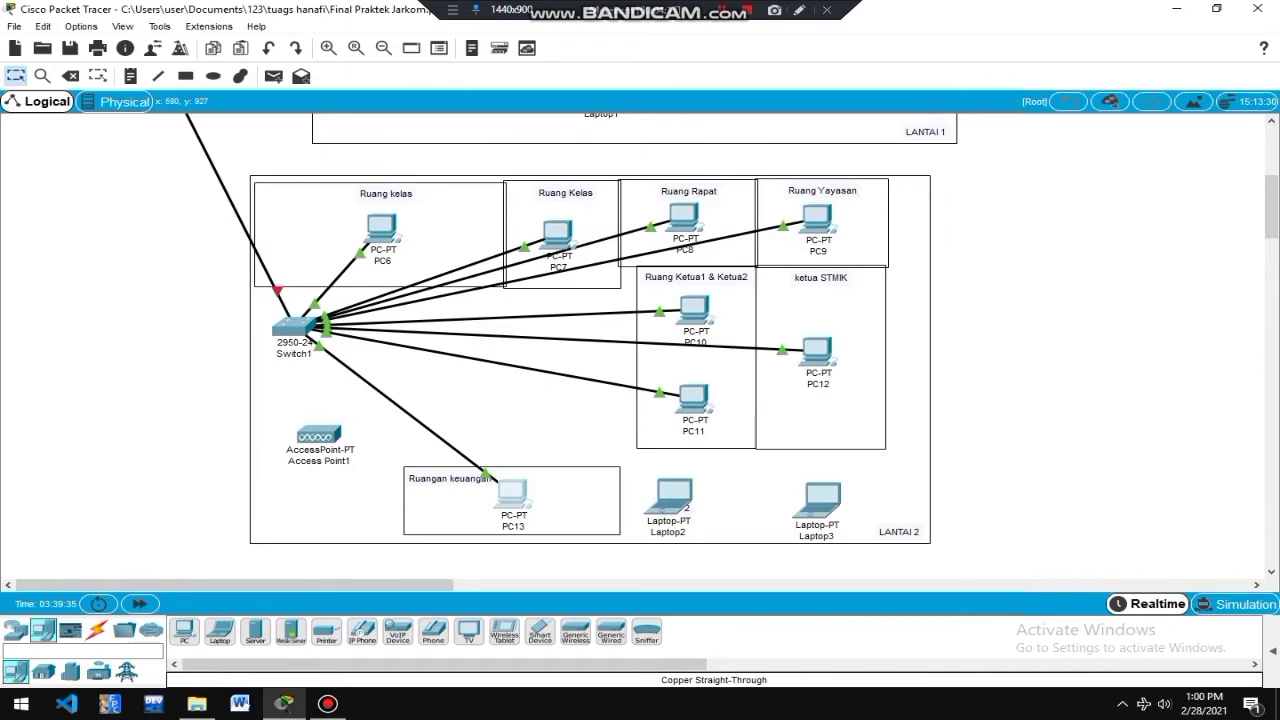
Give PC13 static IP 192.168.11.9, mask 255.255.255.0 and gateway 192.168.11.1.
click(512, 490)
click(405, 122)
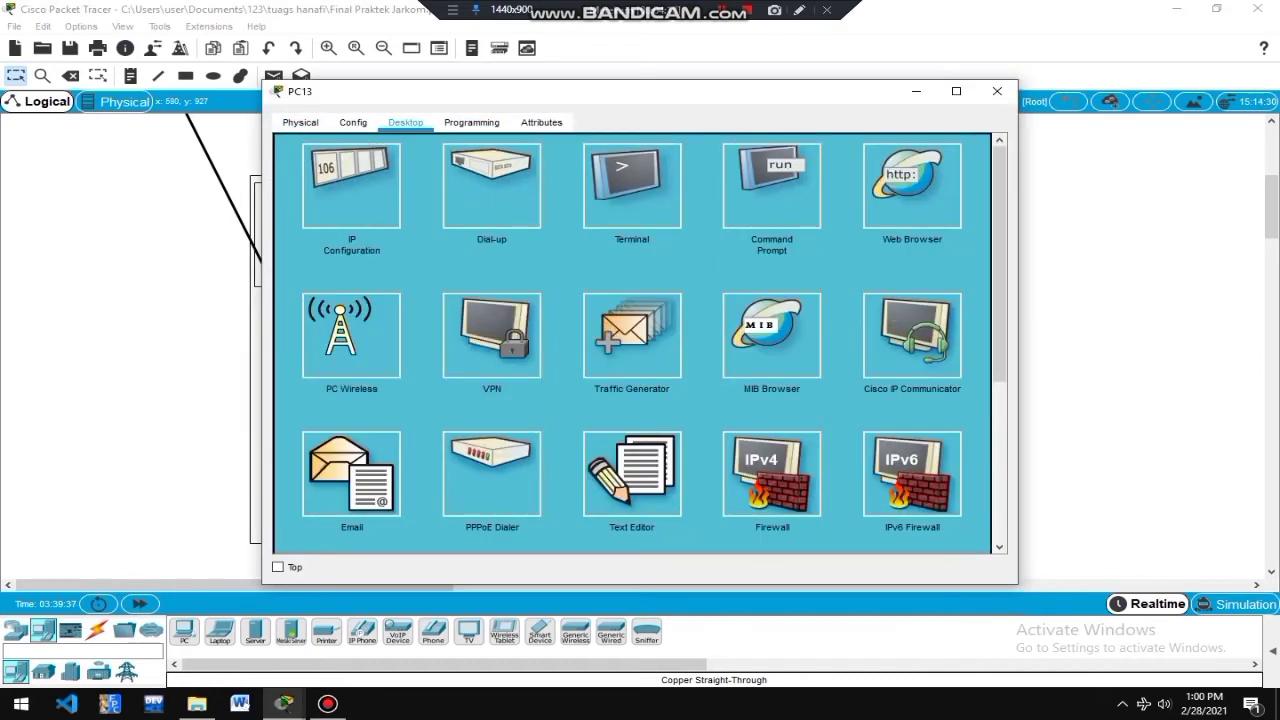
click(351, 185)
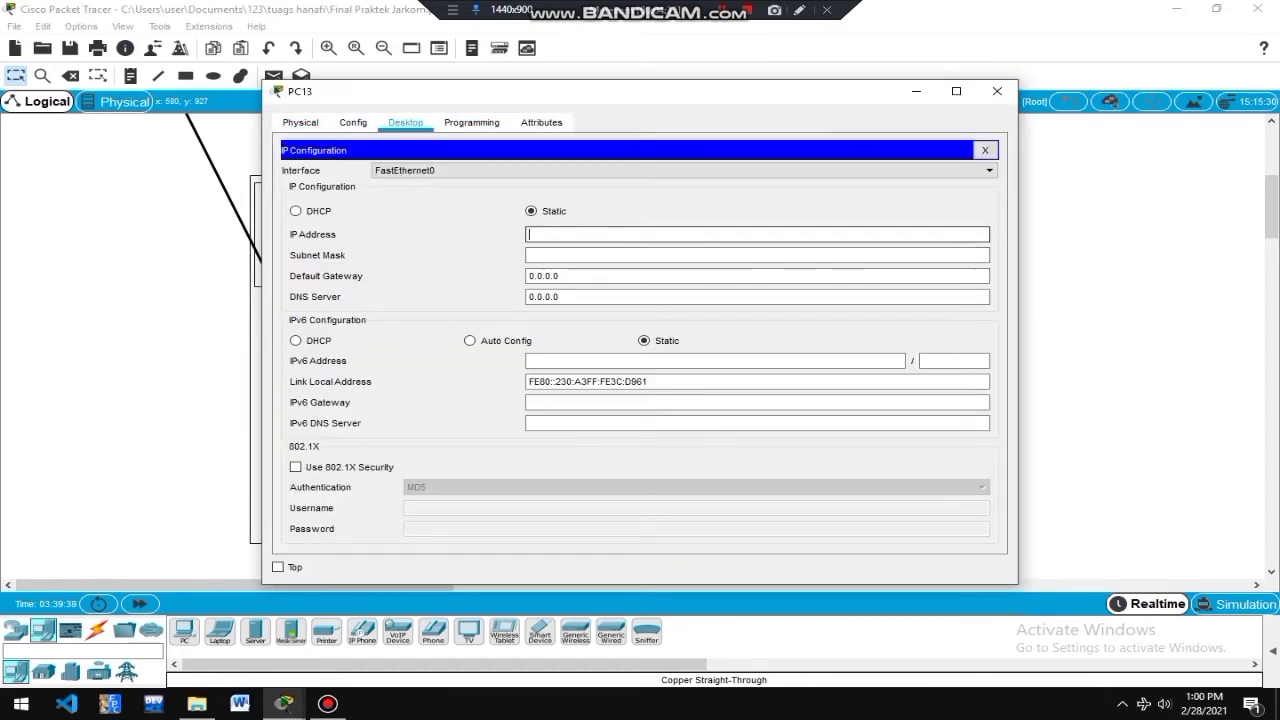
text(192.168.11.9)
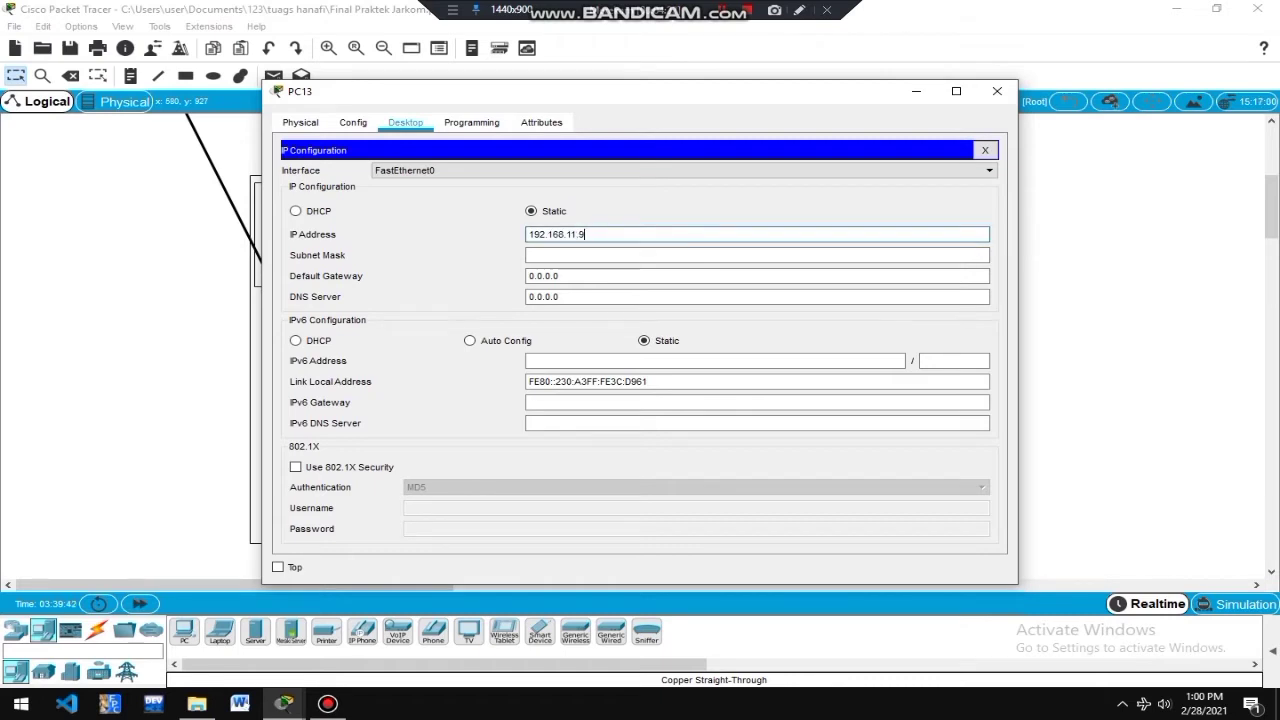
key(Tab)
key(Tab)
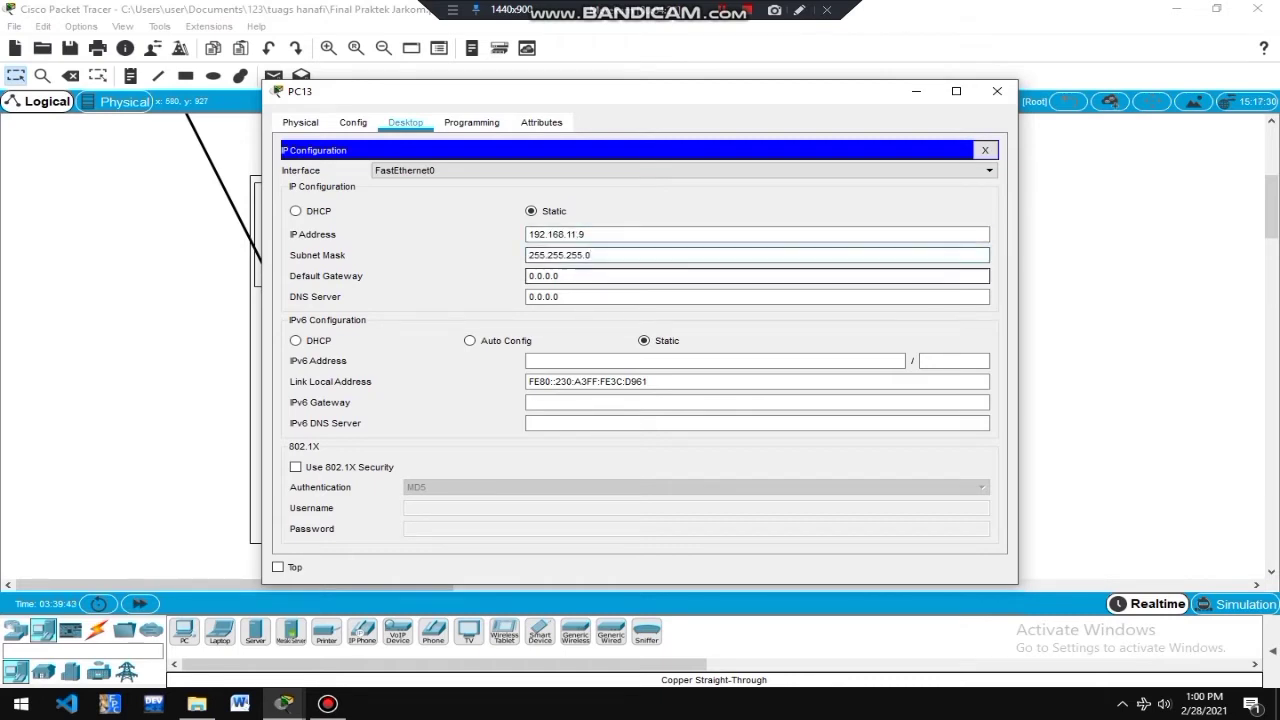
text(192.168.11.1)
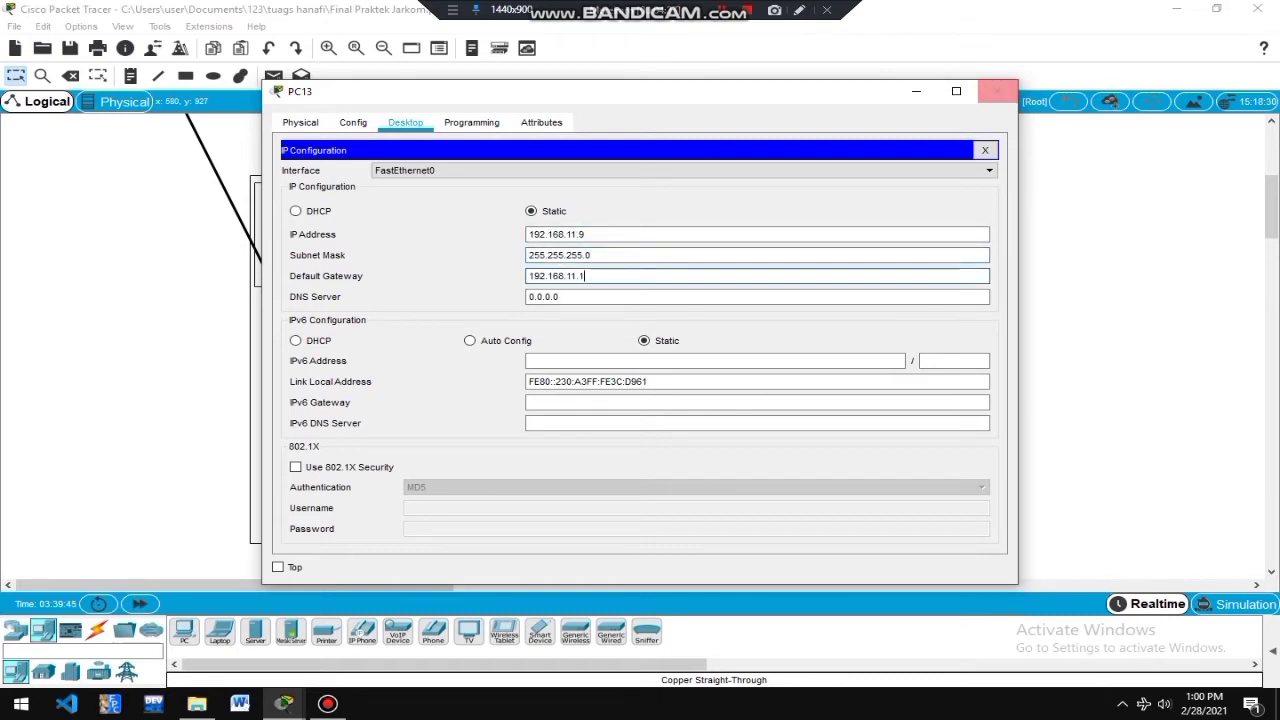
key(Escape)
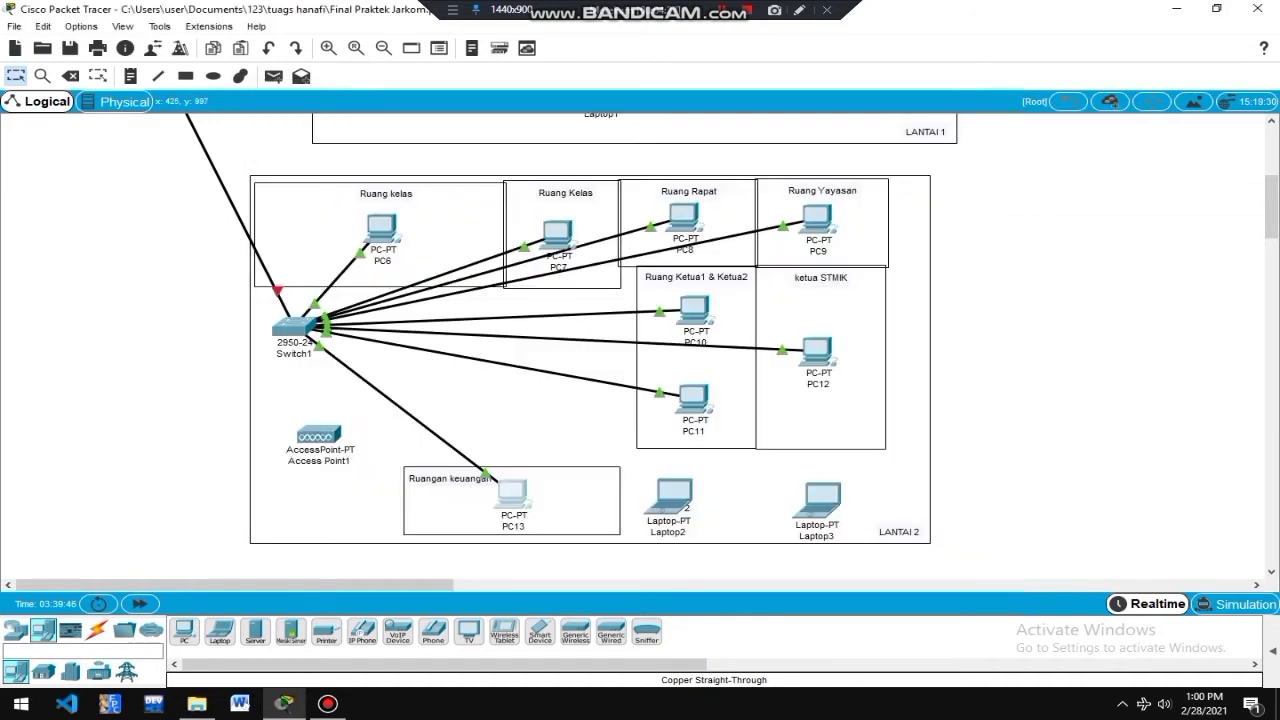
Run a copper straight-through cable from Switch1 Fa0/11 to Access Point1 Port 0, then open Access Point1.
click(97, 630)
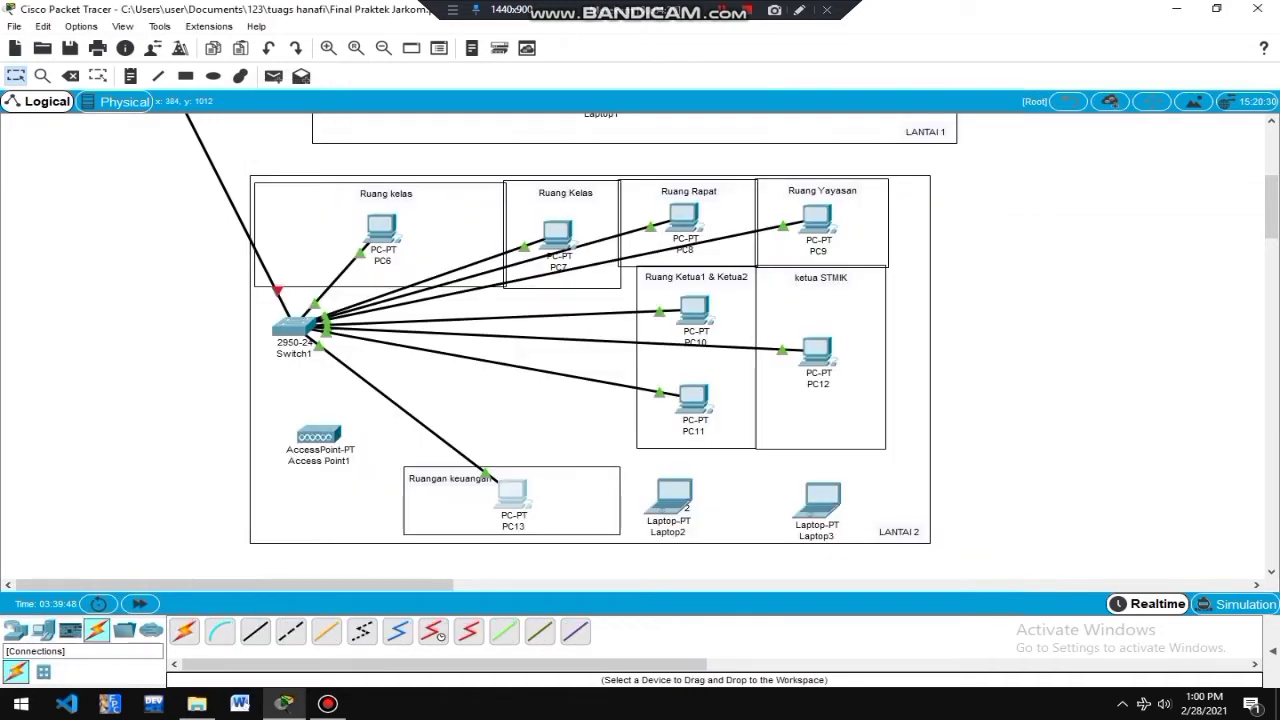
click(255, 632)
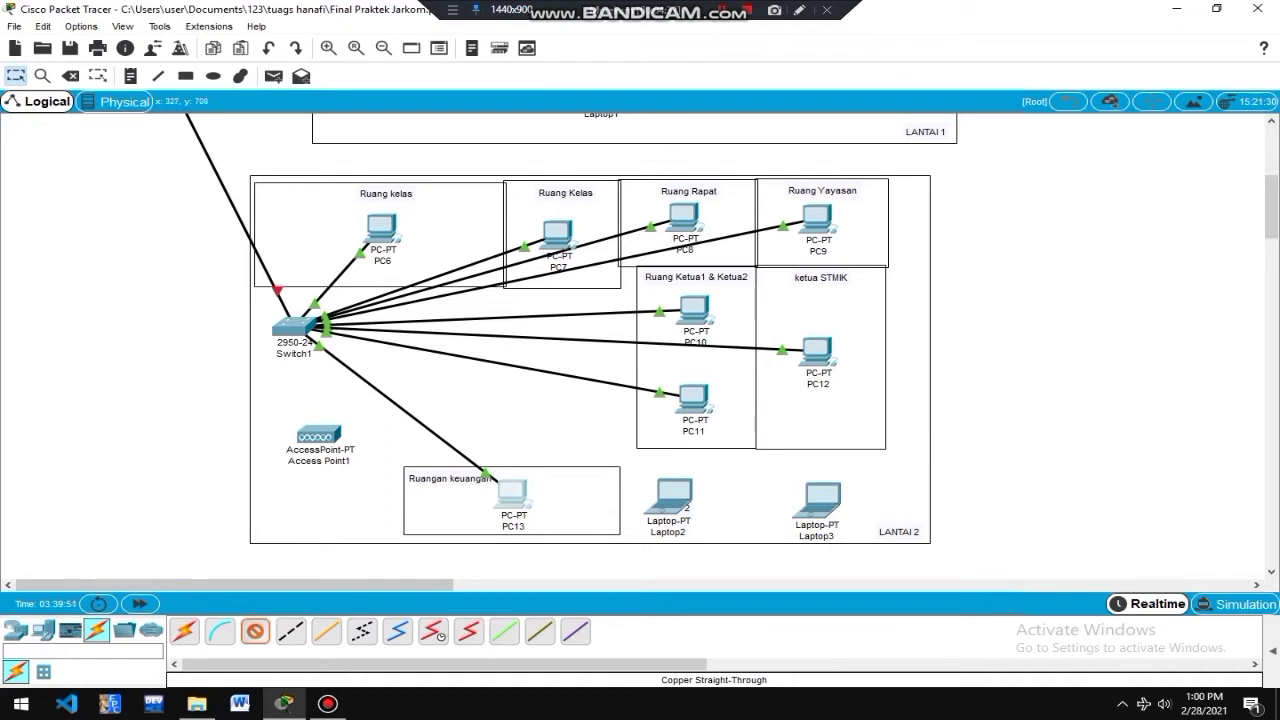
click(294, 327)
click(358, 373)
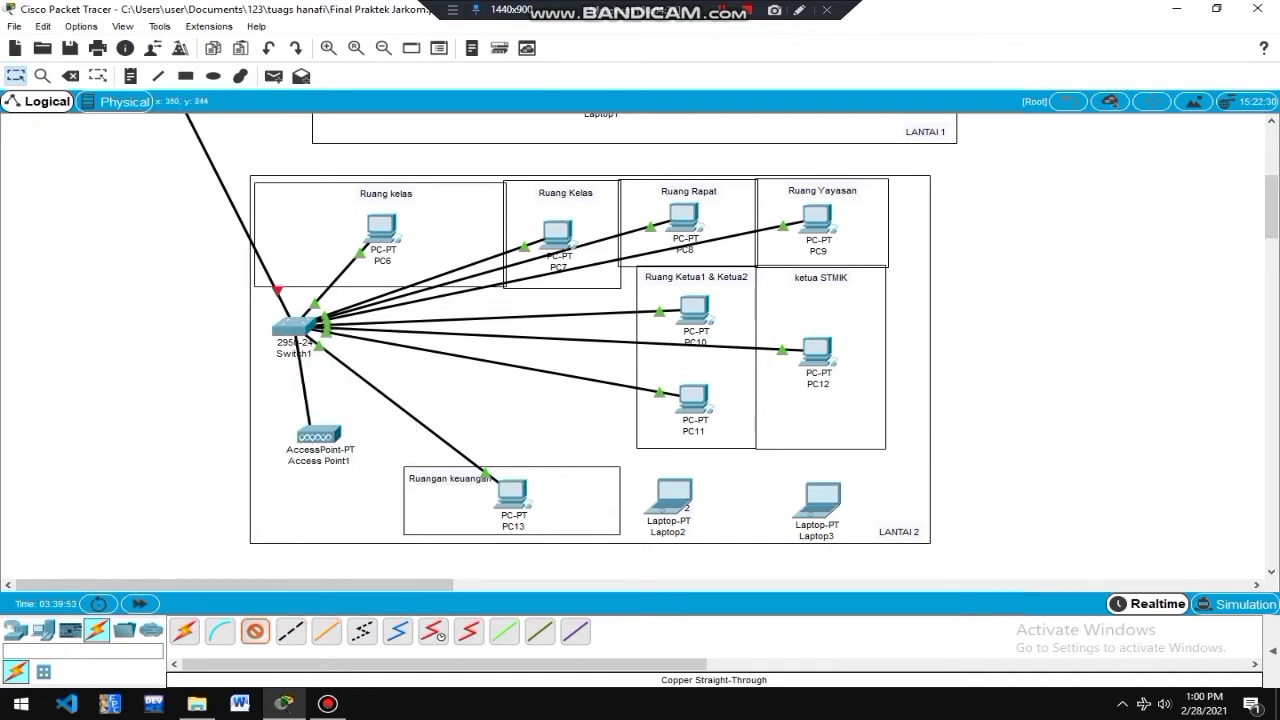
click(318, 438)
click(358, 445)
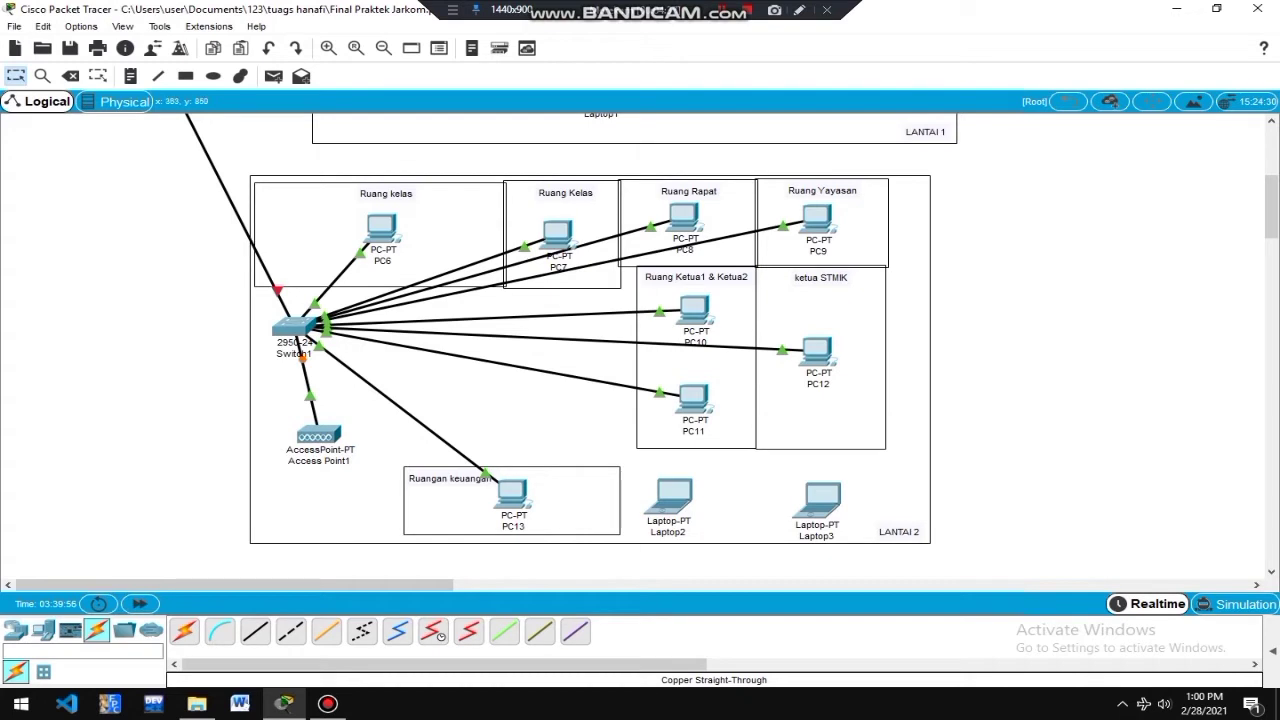
click(318, 435)
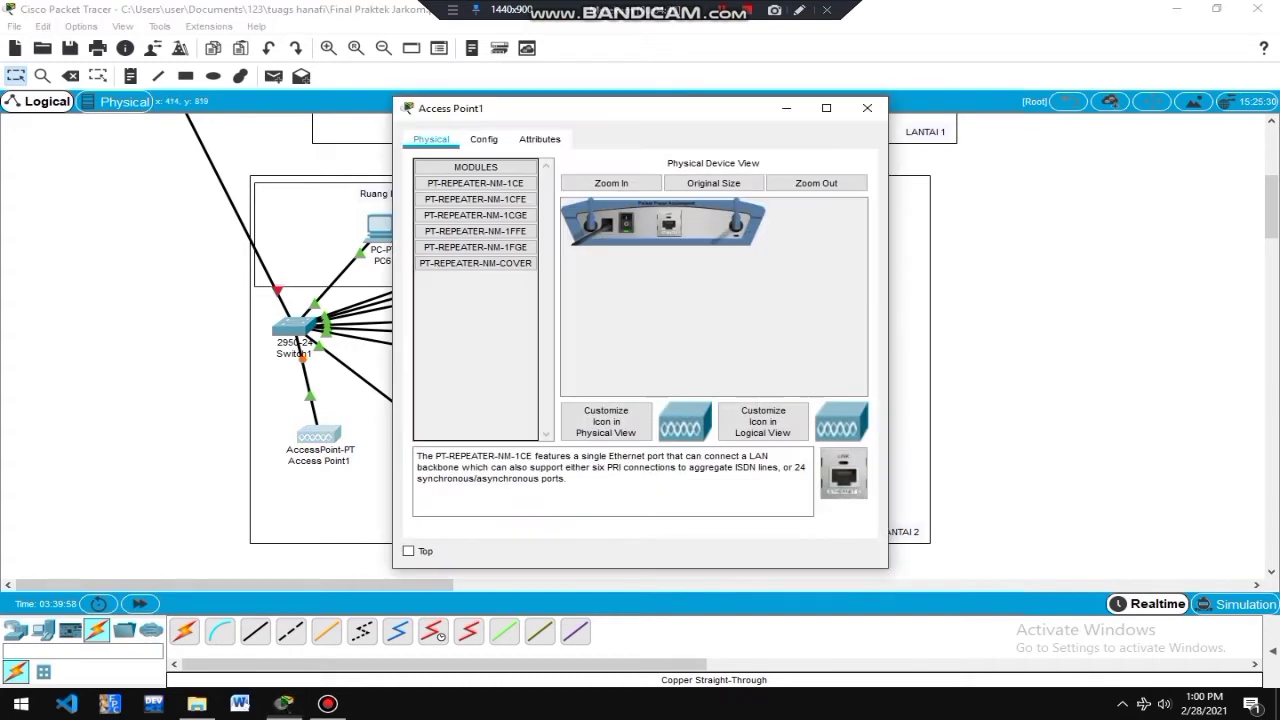
Set Access Point1's Port 1 to SSID 'lantai 2' with WPA-PSK and the pass phrase.
click(483, 139)
click(452, 228)
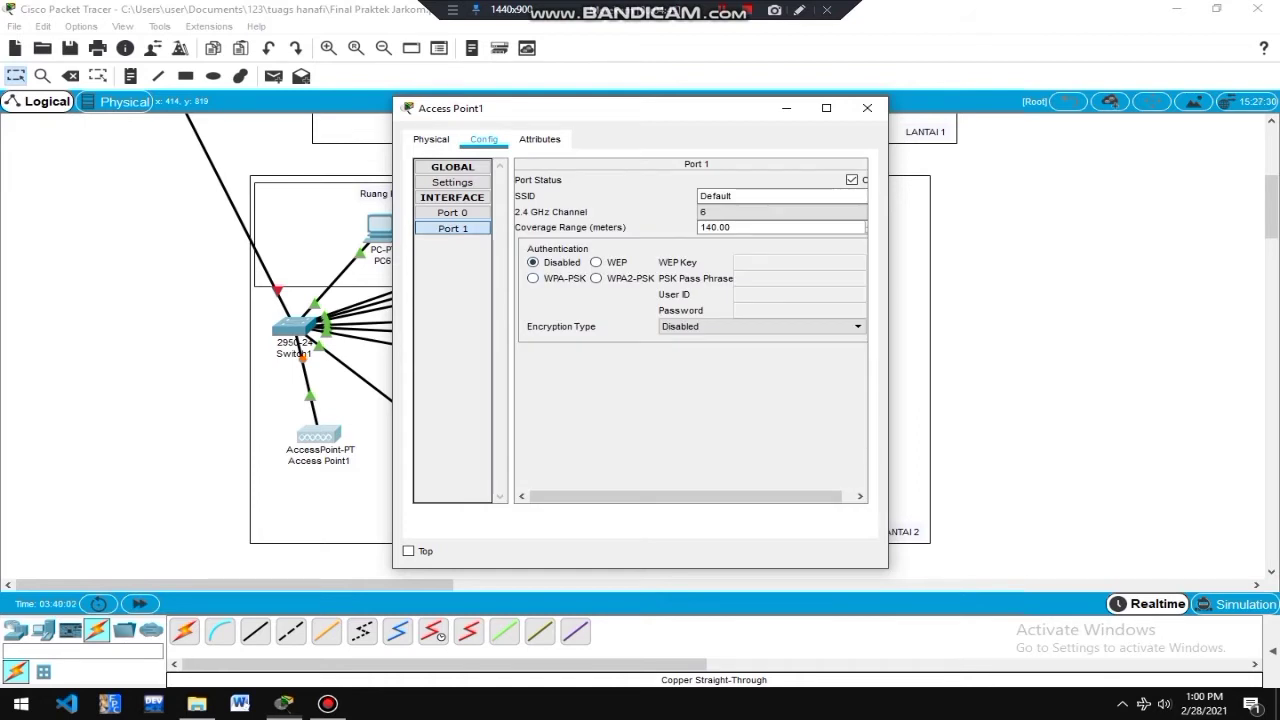
click(533, 278)
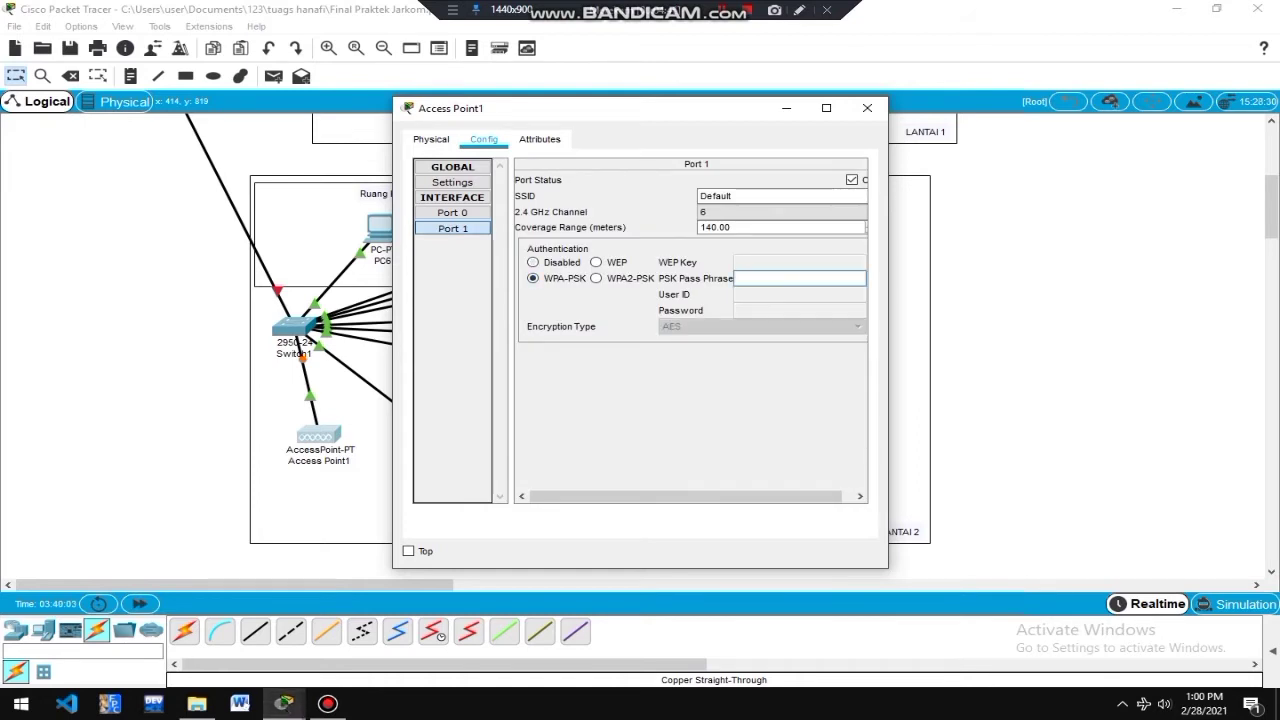
text(handayani2021)
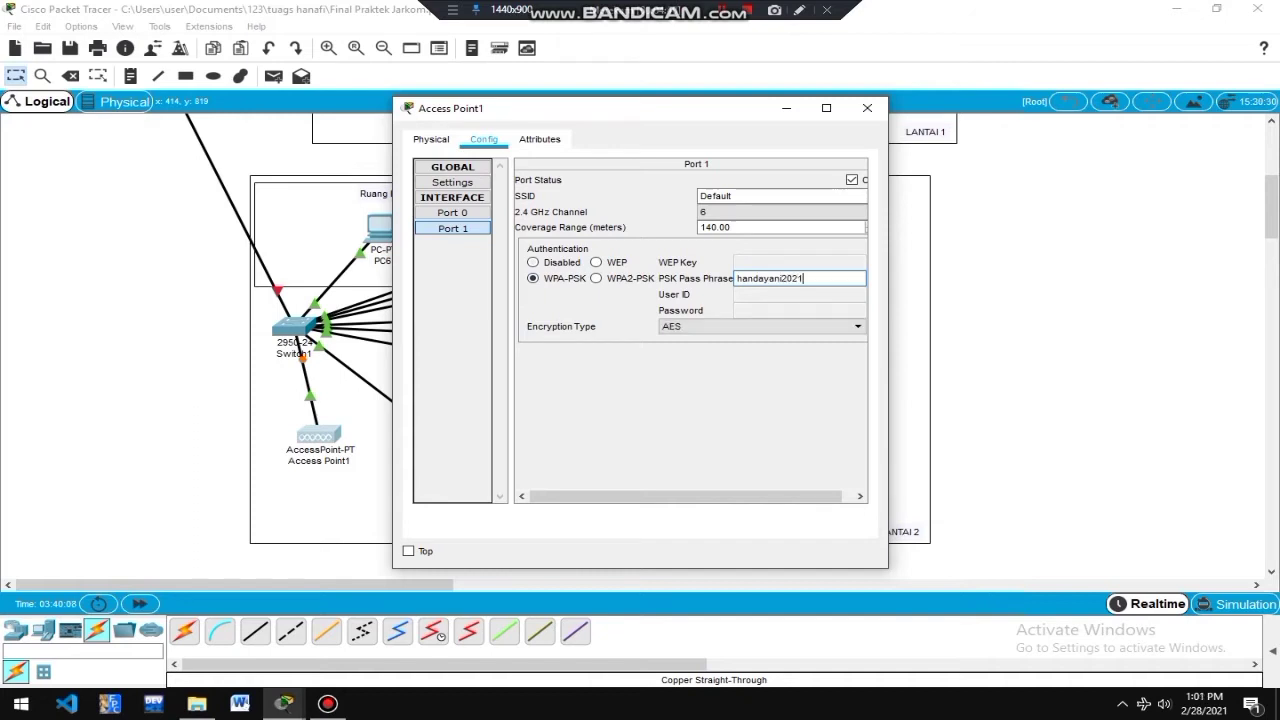
double_click(730, 196)
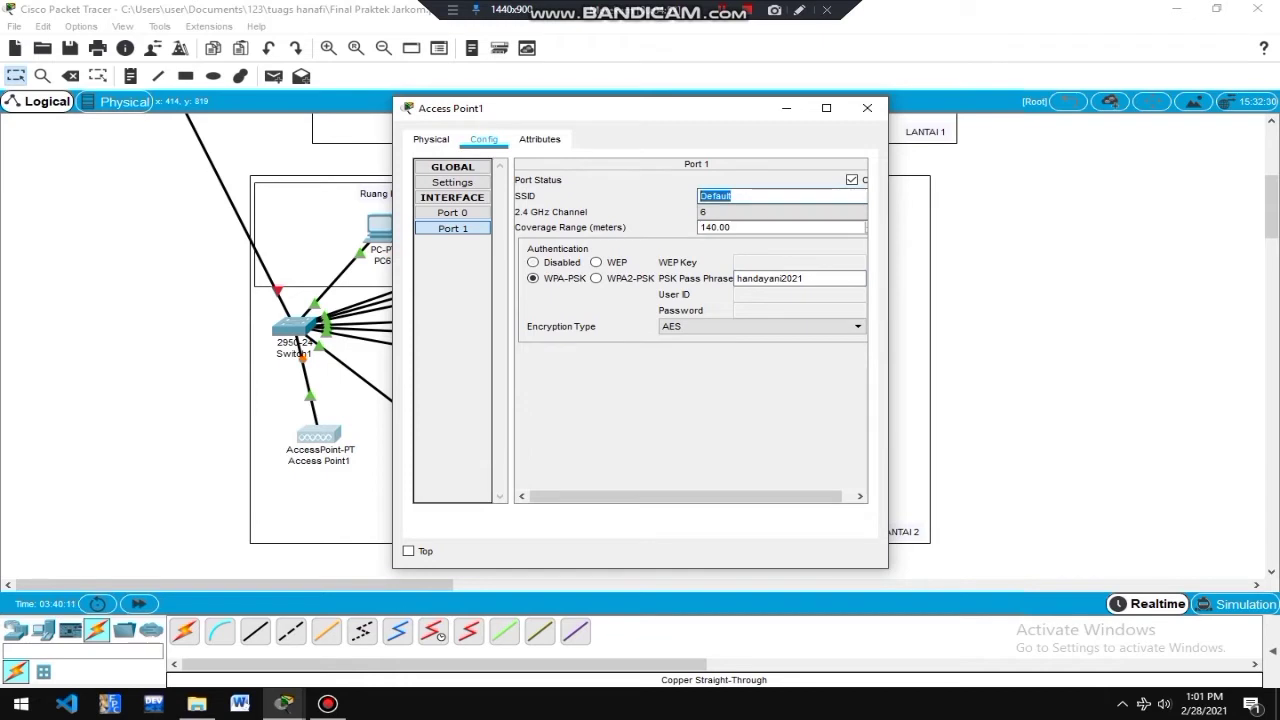
text(lantai 2)
click(867, 108)
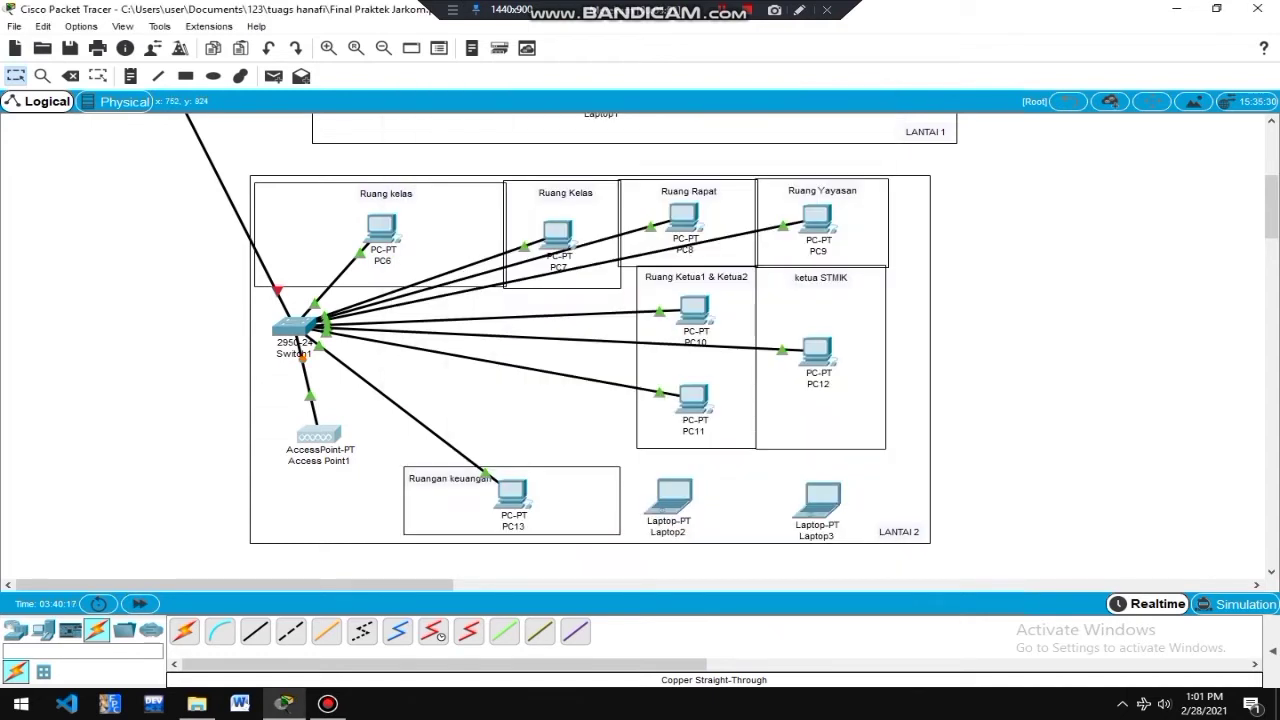
Power off Laptop2, swap its Ethernet module for a WPC300N card, and show its IP Configuration.
mouse_move(670, 497)
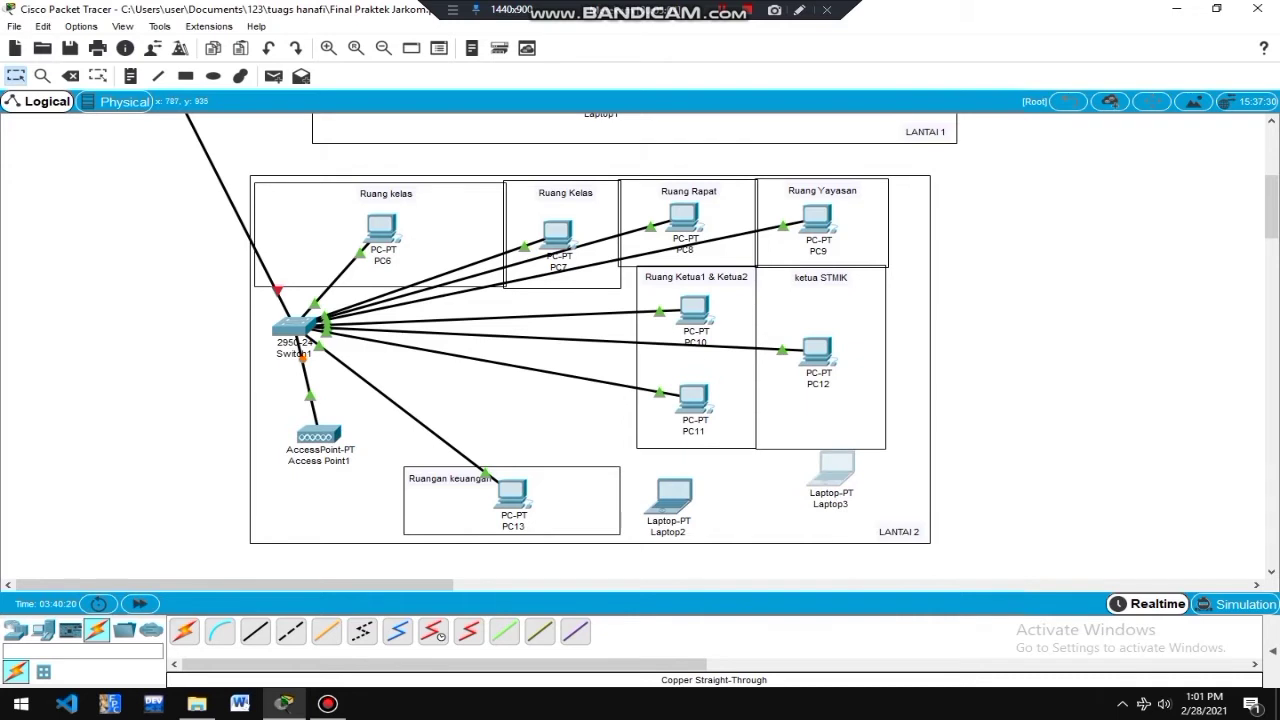
click(672, 495)
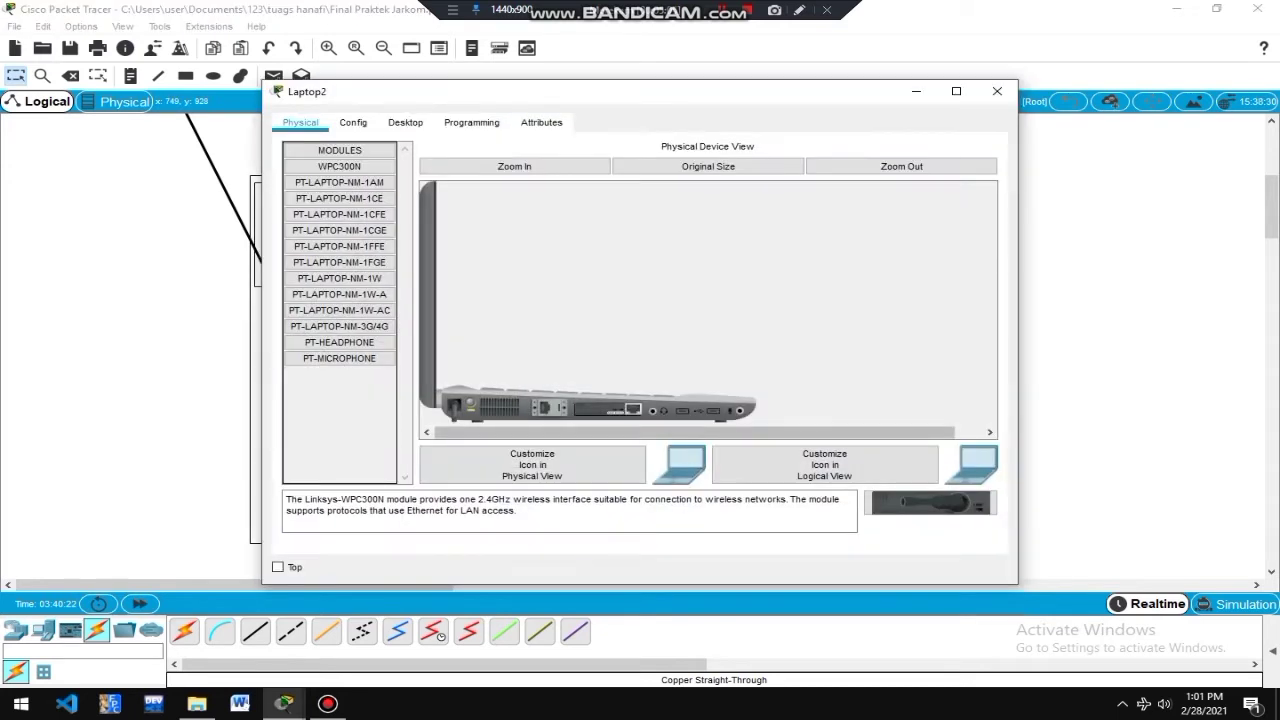
click(470, 404)
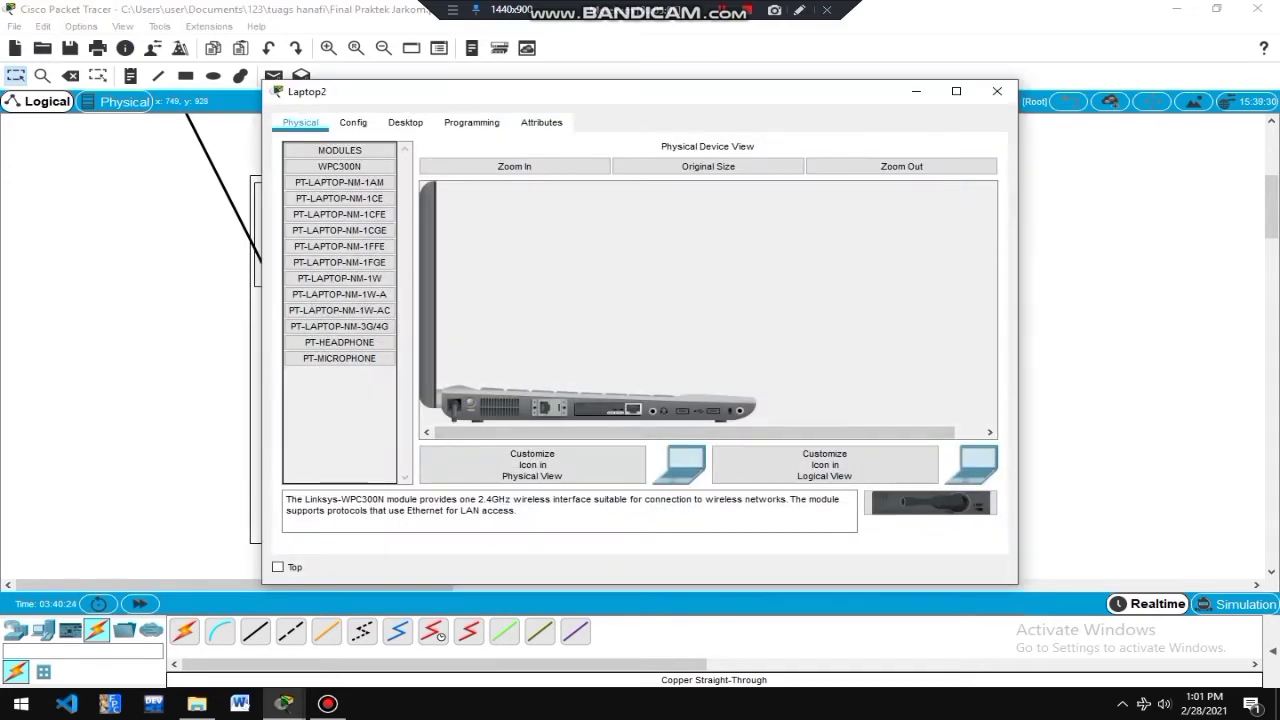
drag(607, 410, 340, 422)
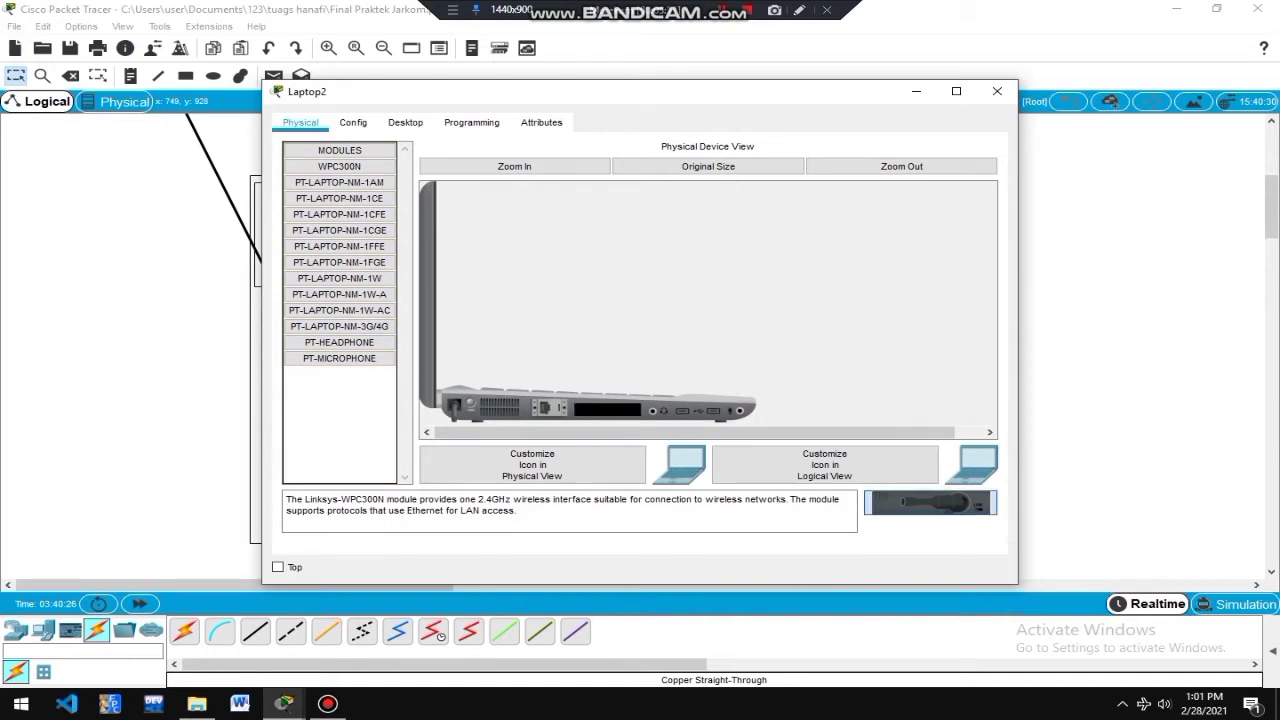
drag(930, 503, 607, 410)
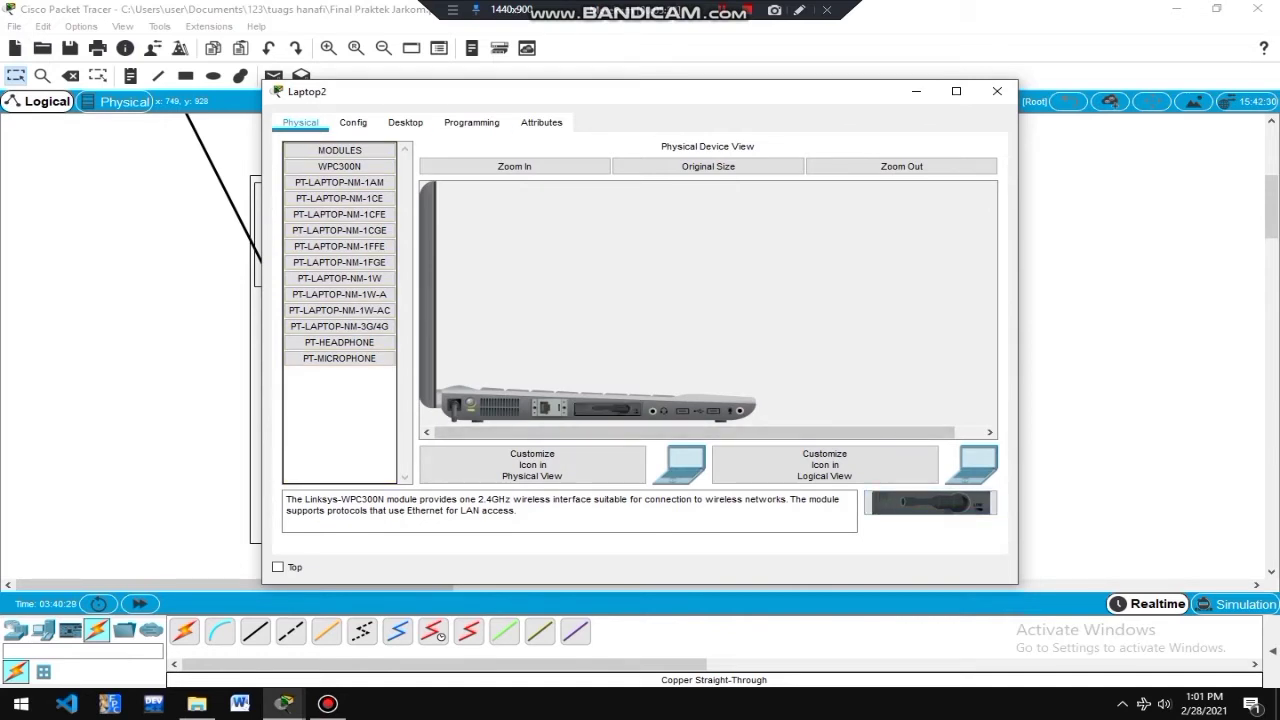
click(405, 122)
click(351, 185)
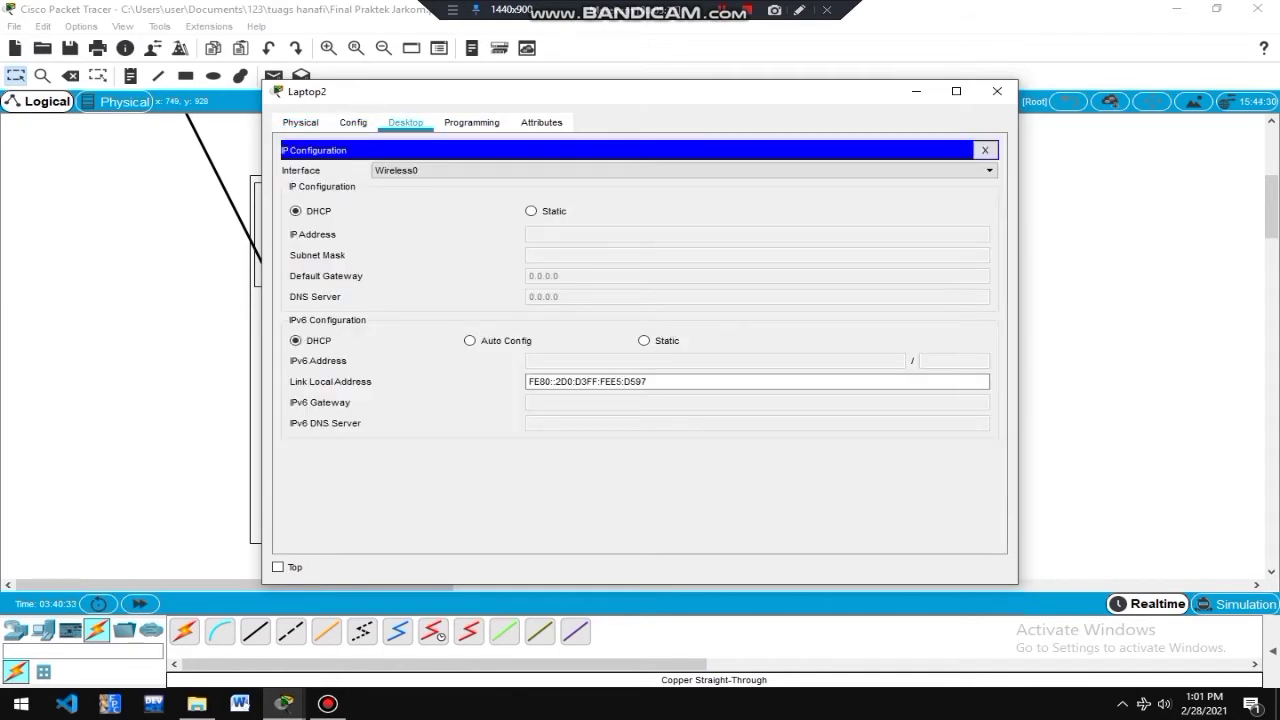
Join Laptop2 to the 'lantai 2' wireless network using the WPA-Personal pre-shared key.
click(985, 150)
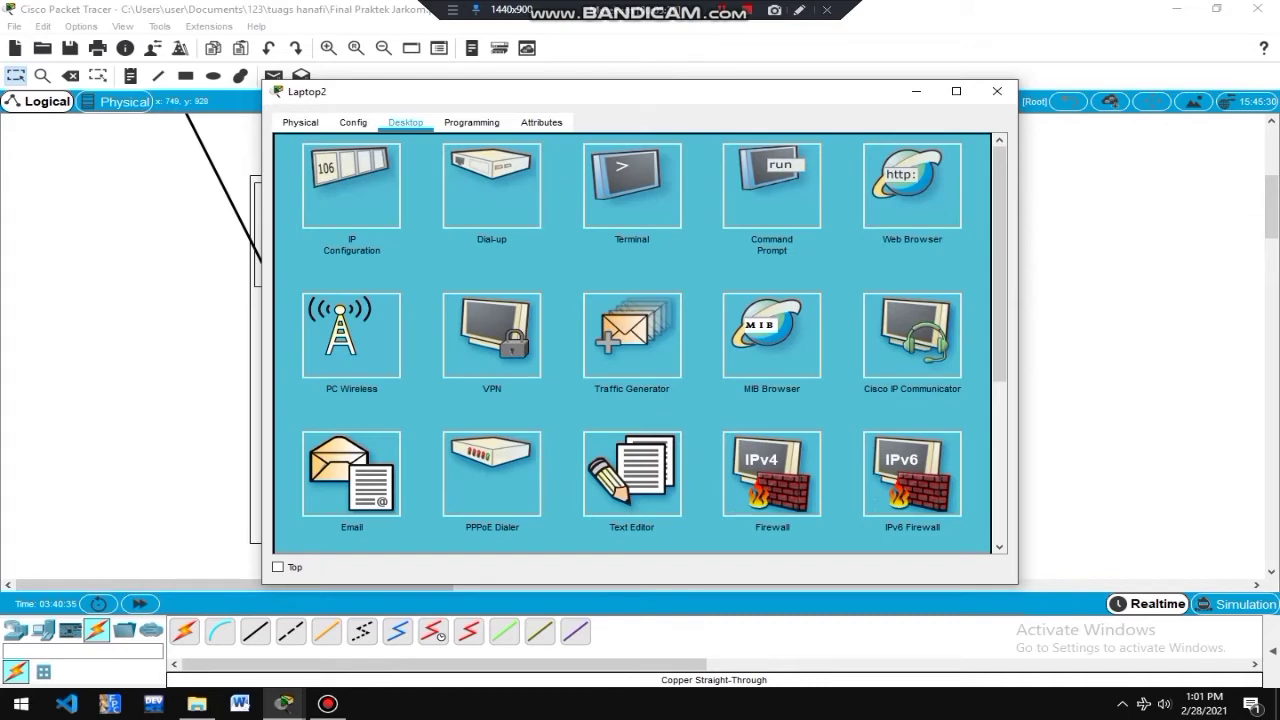
click(351, 335)
click(434, 262)
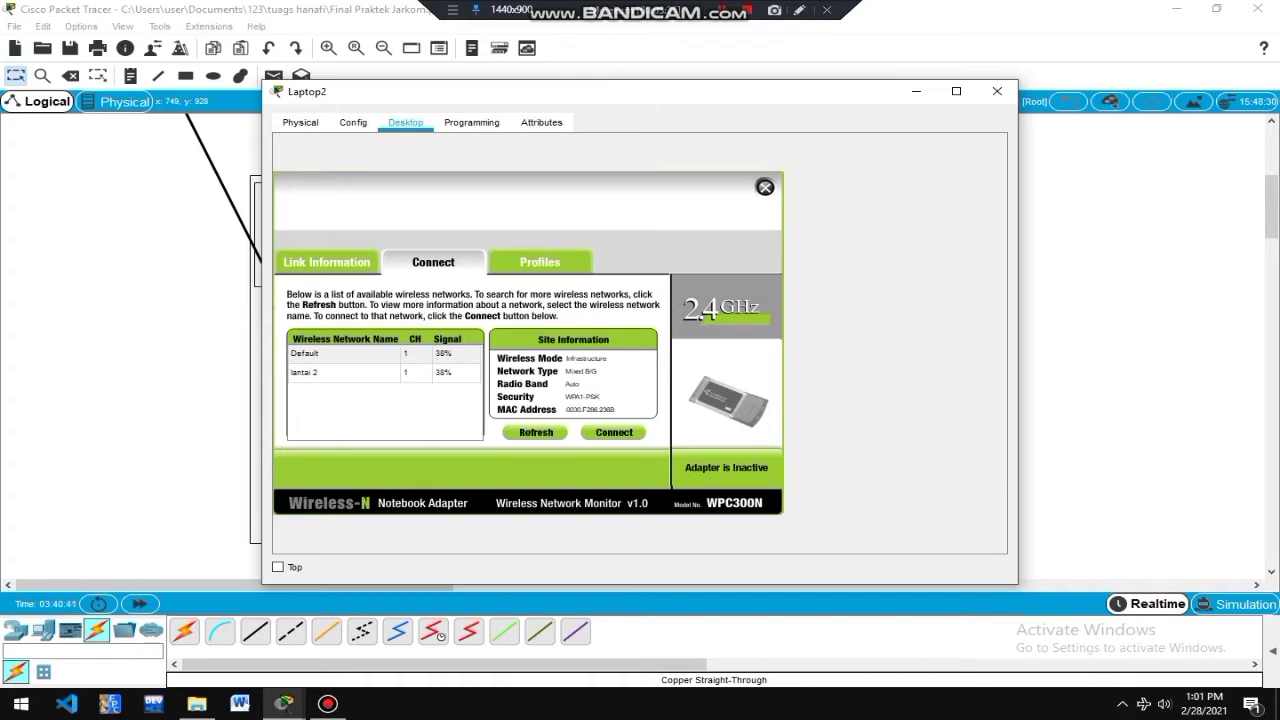
click(344, 373)
click(614, 432)
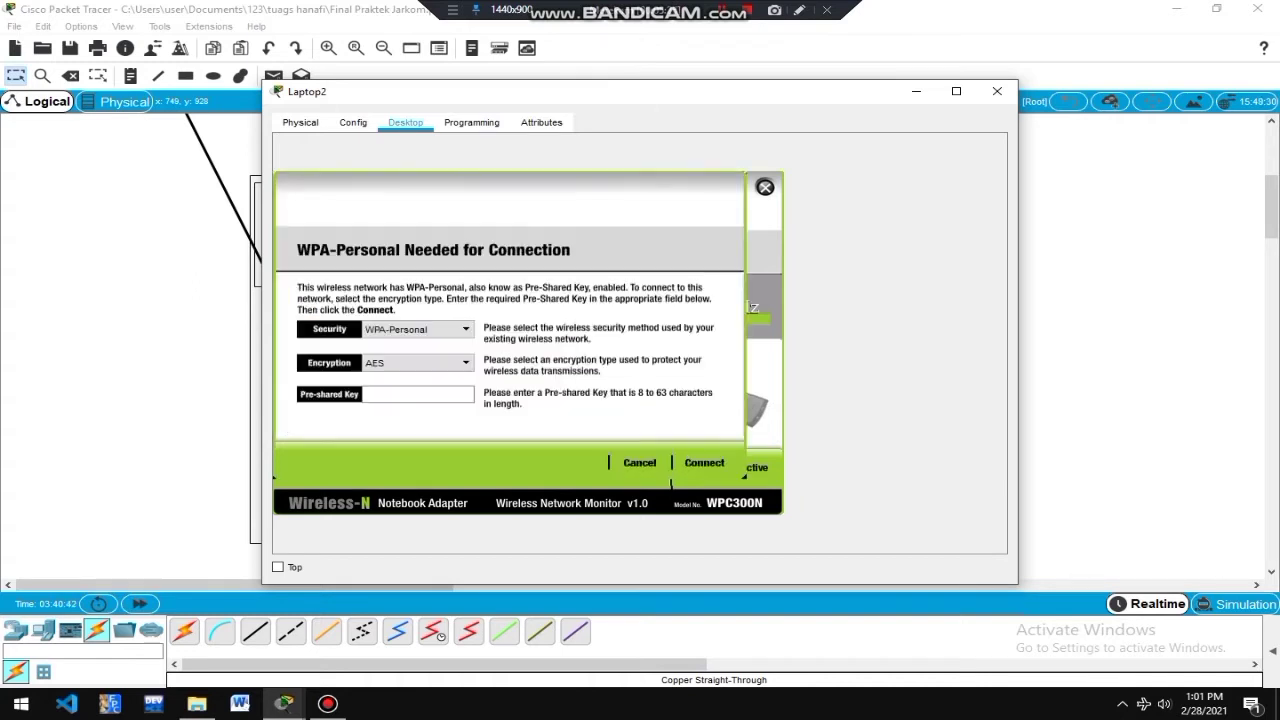
click(417, 395)
text(handayani2021)
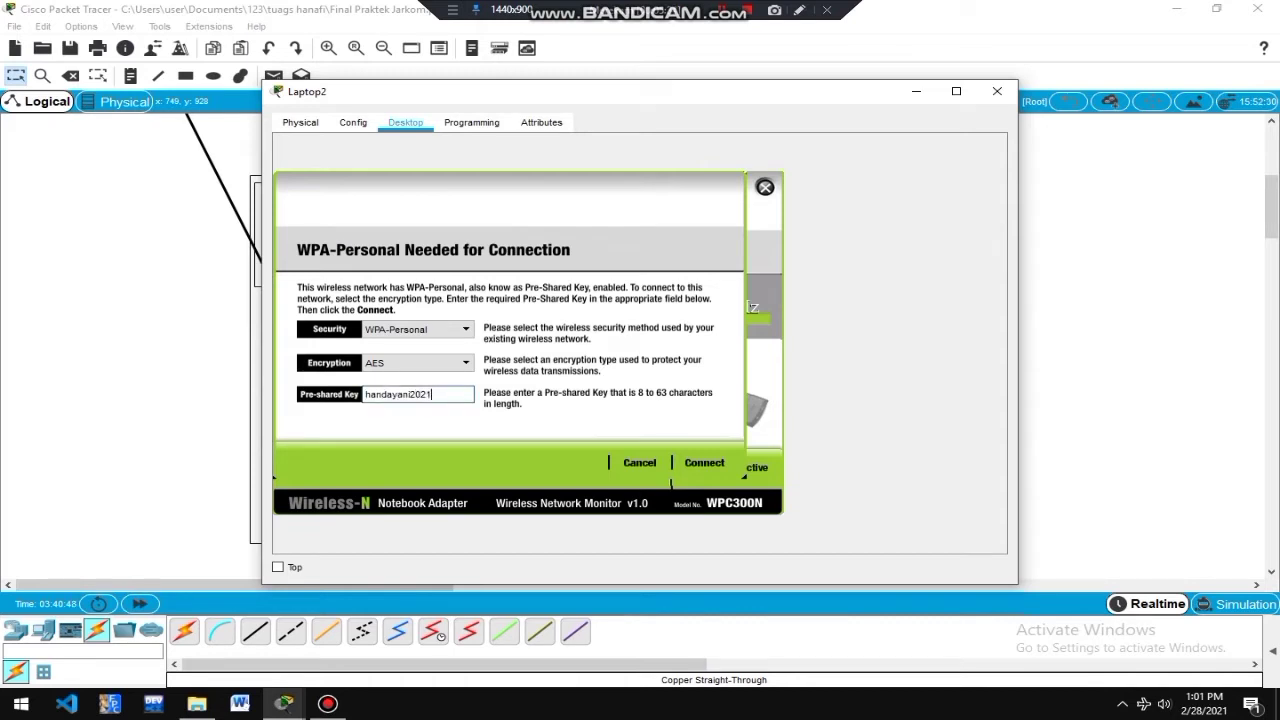
click(704, 462)
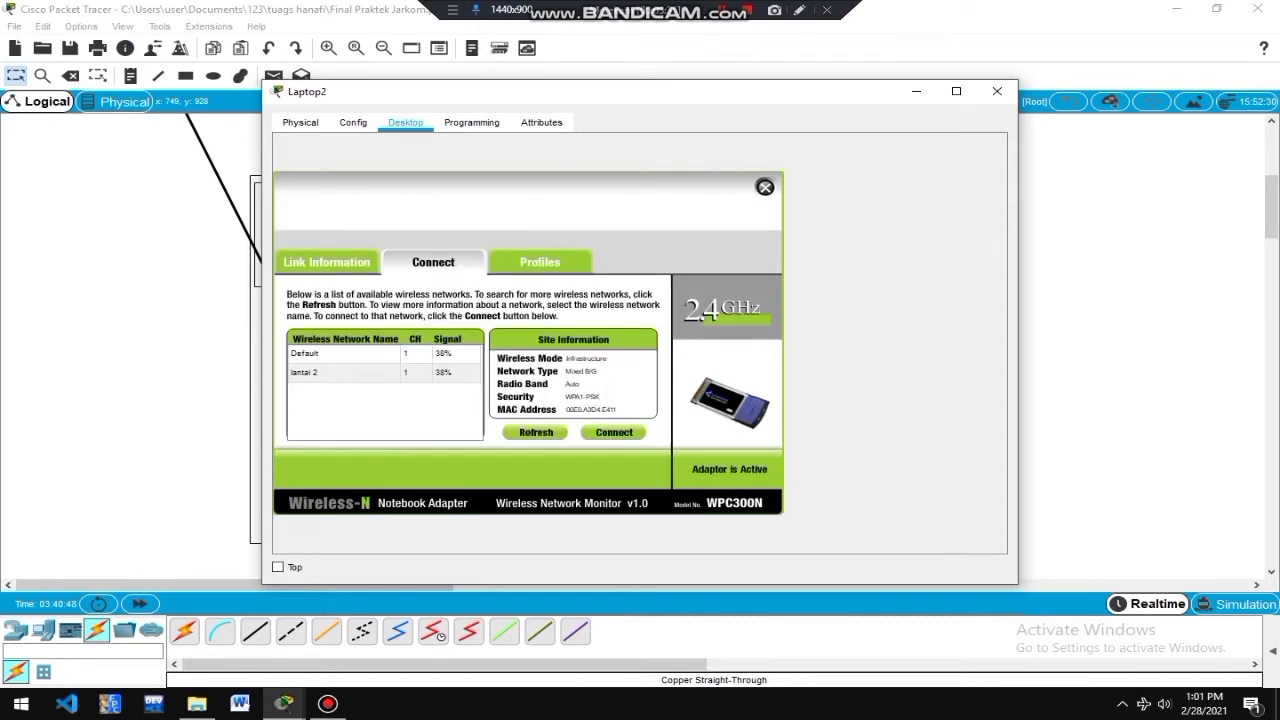
click(765, 187)
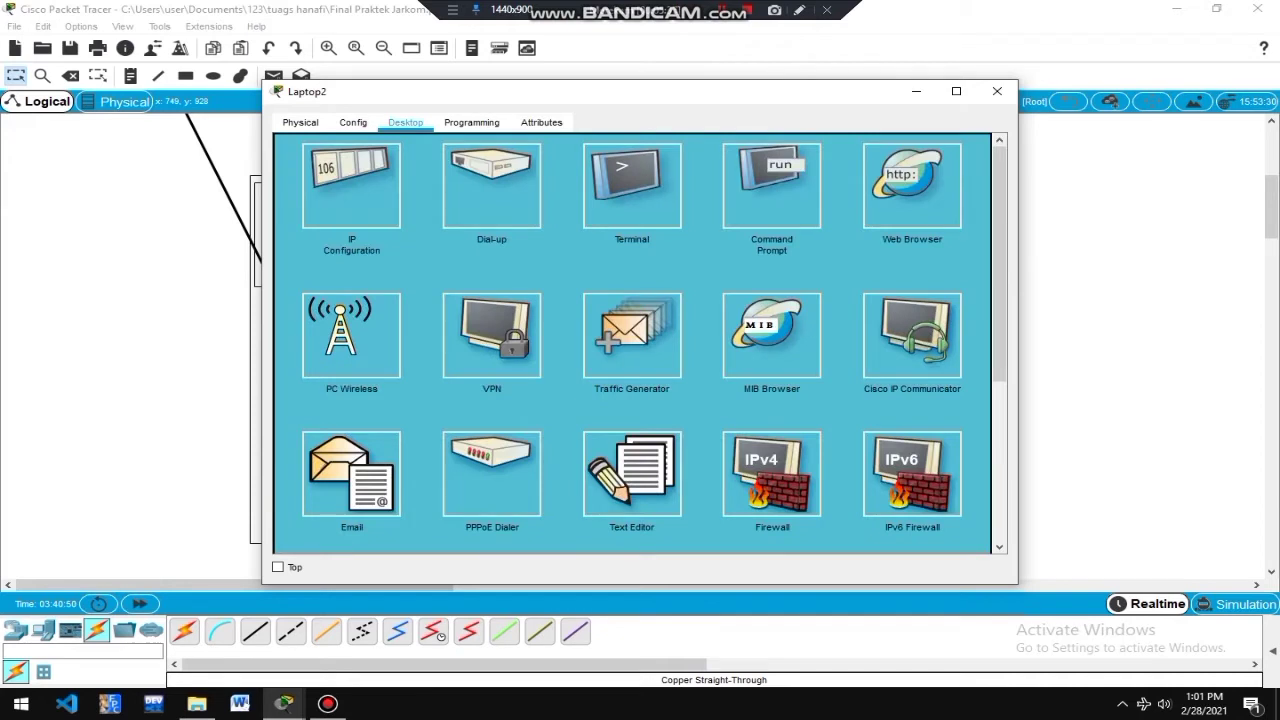
click(351, 187)
Set Laptop2 to static addressing with mask 255.255.255.0 and gateway 192.168.11.1.
click(532, 211)
click(600, 234)
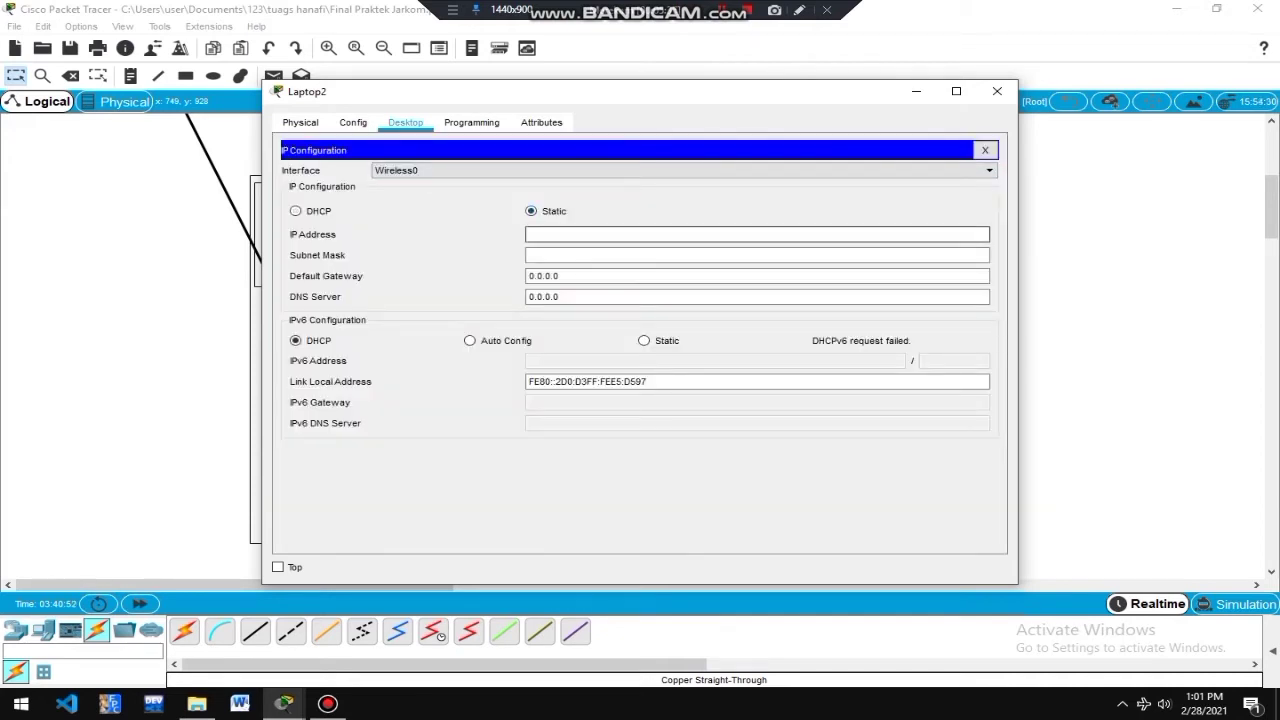
text(192.168.11.1)
click(600, 255)
click(586, 234)
text(1)
click(600, 255)
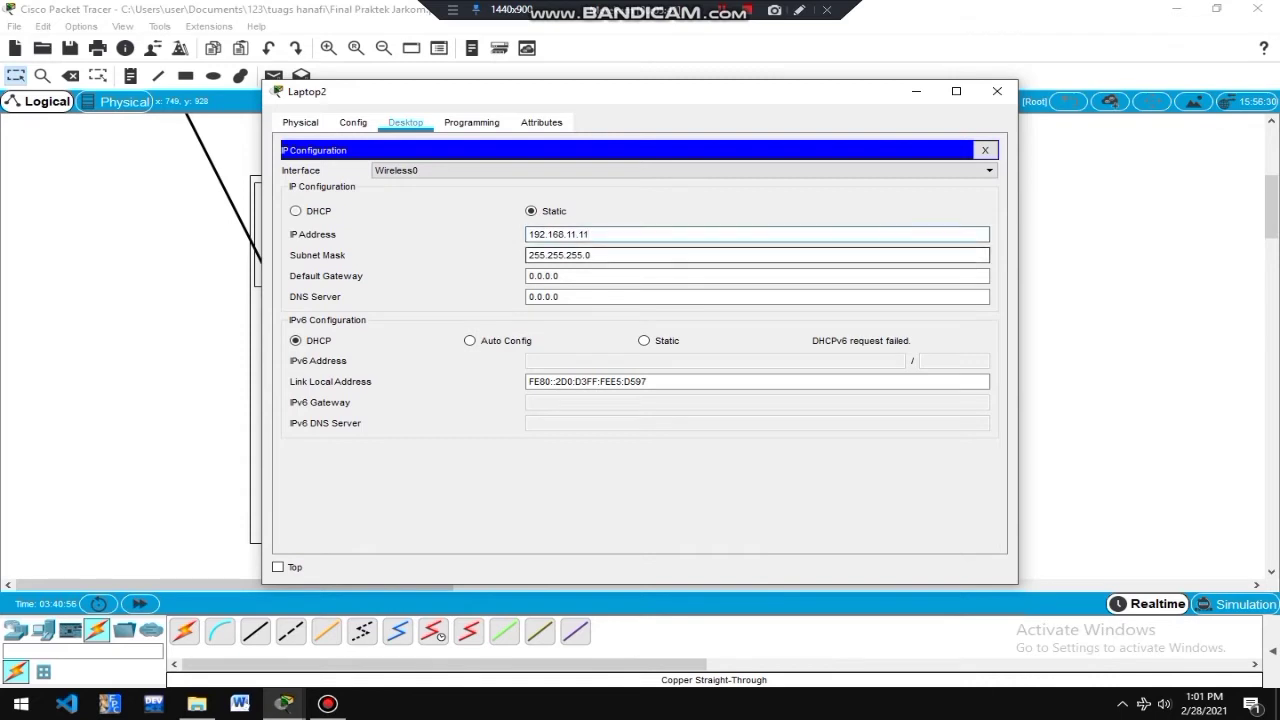
click(600, 276)
key(ctrl+a)
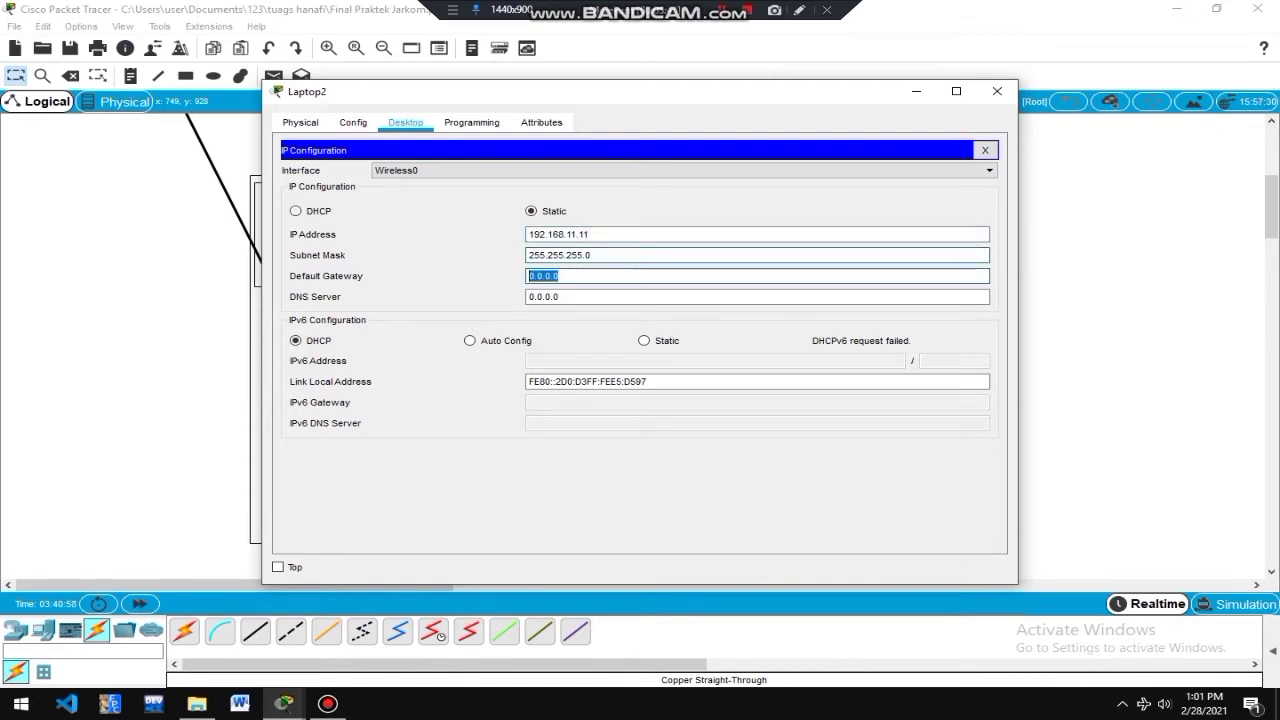
text(192.168.11.1)
click(997, 91)
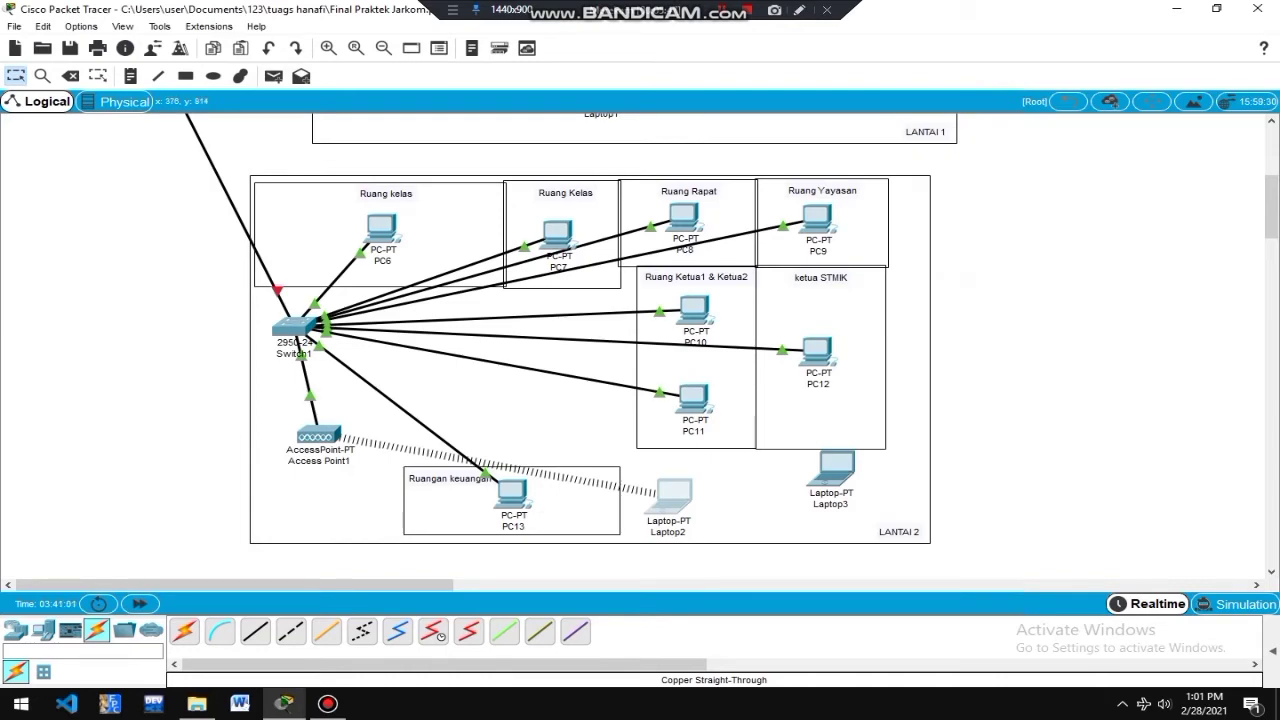
Review PC11's and PC13's IP settings for comparison.
click(692, 399)
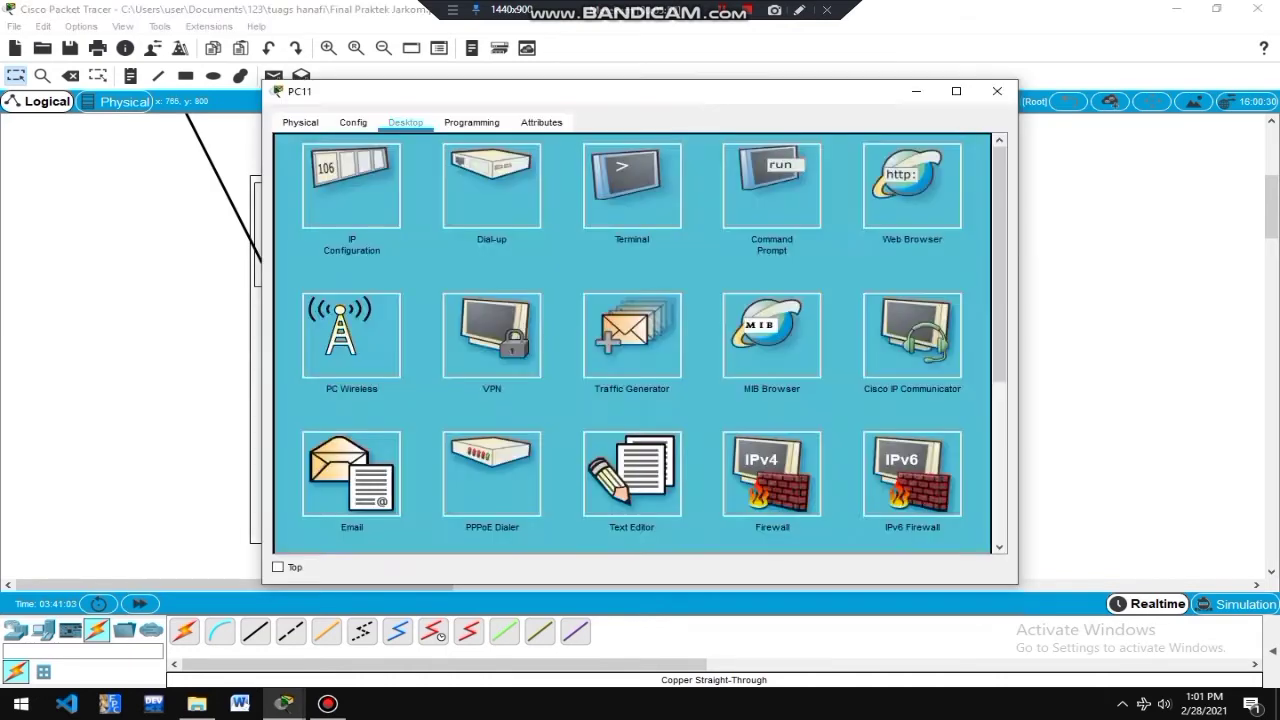
click(493, 472)
click(997, 91)
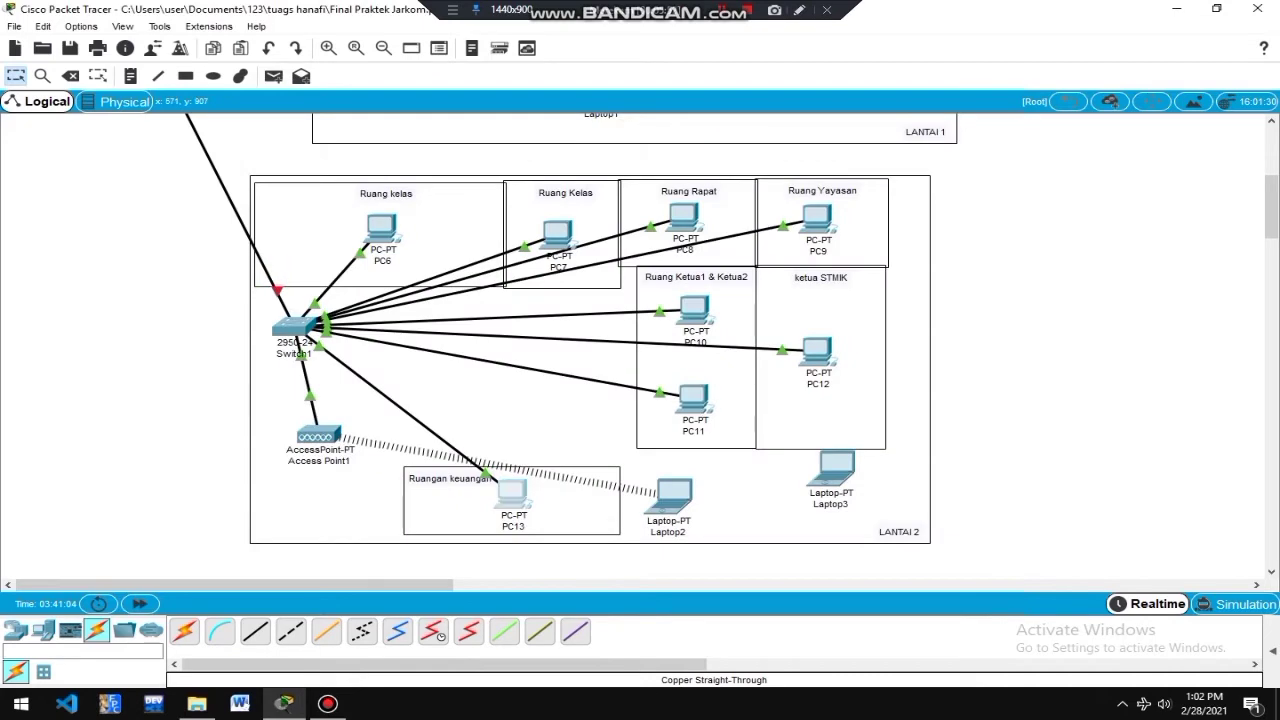
click(512, 492)
click(352, 185)
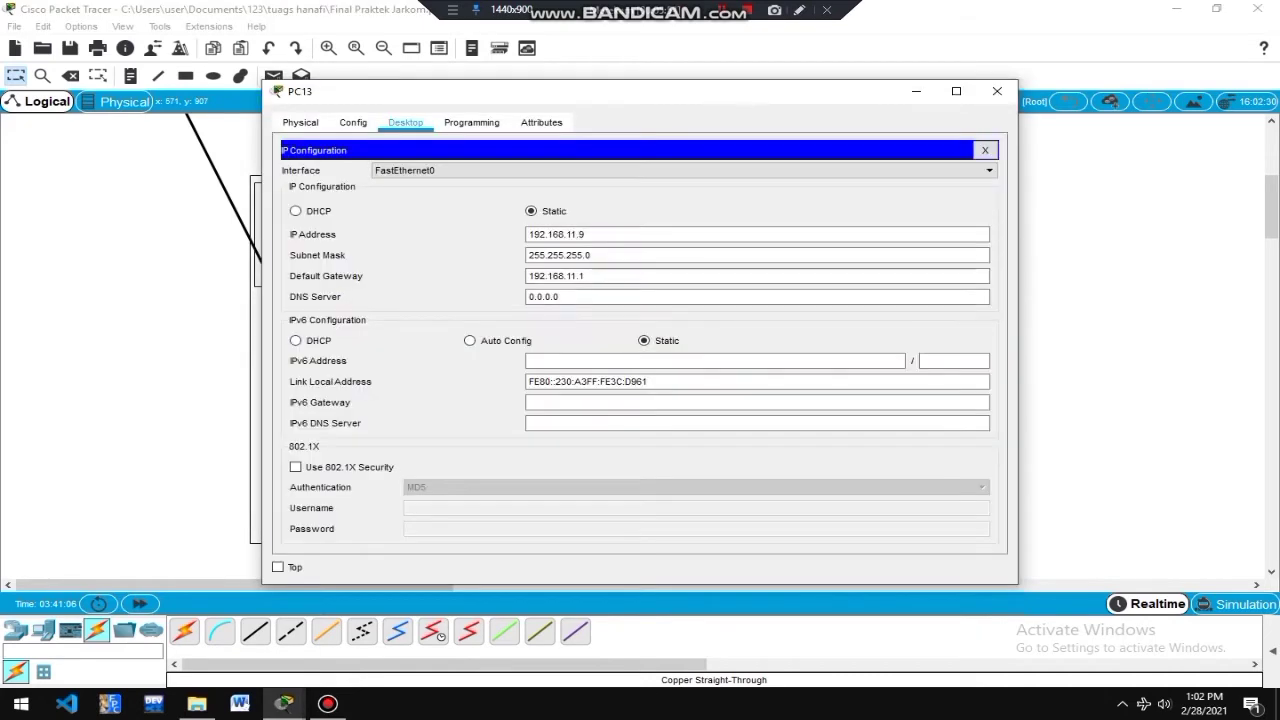
click(997, 91)
Change Laptop2's IP address to 192.168.11.10.
click(669, 495)
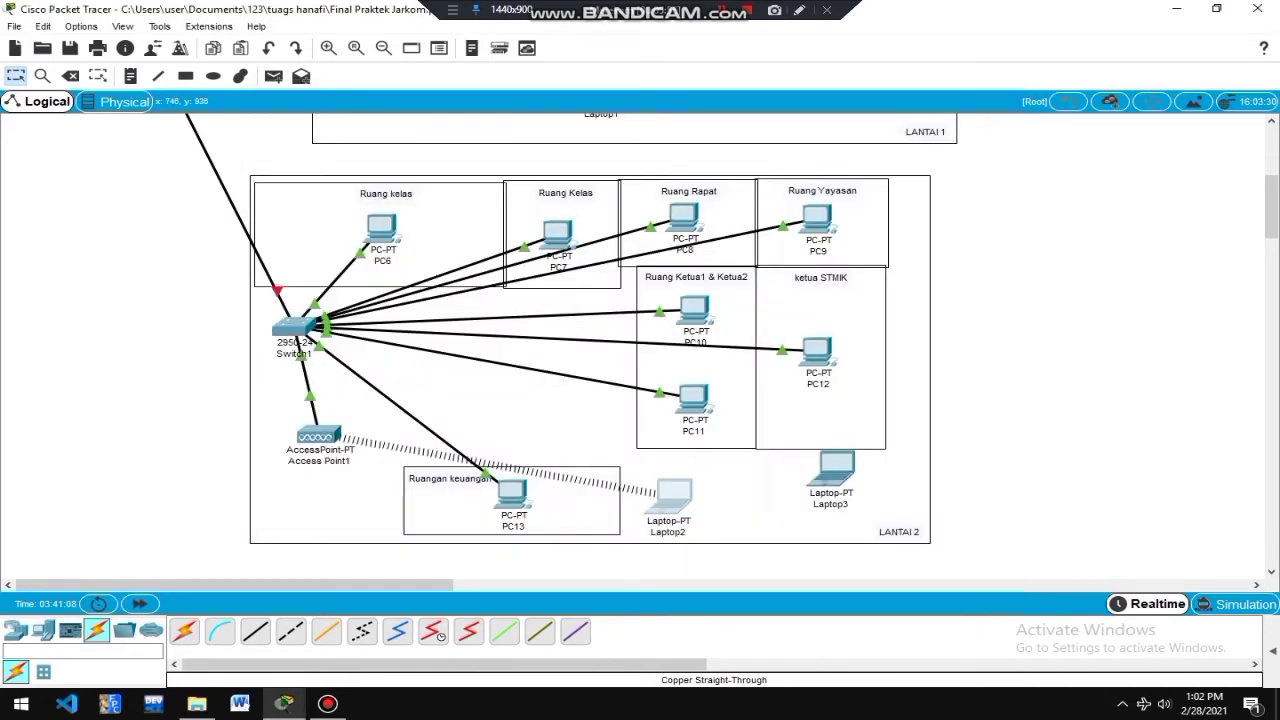
click(352, 185)
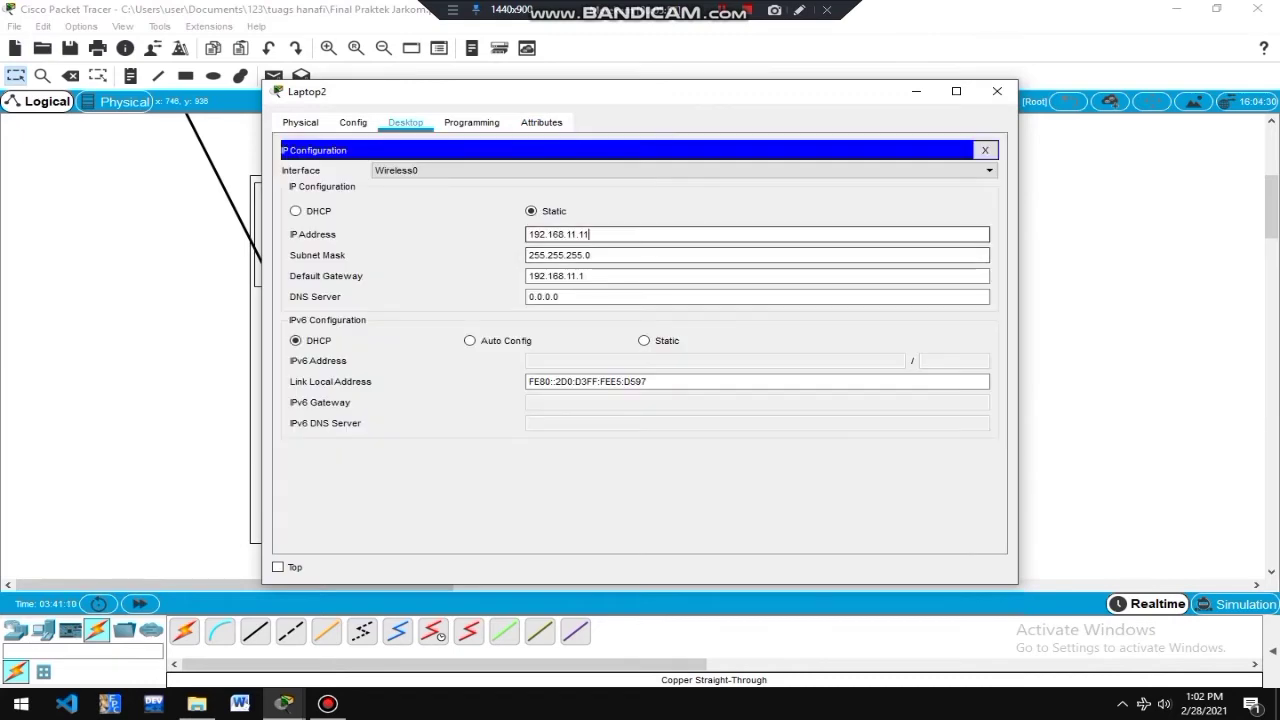
click(590, 234)
key(BackSpace)
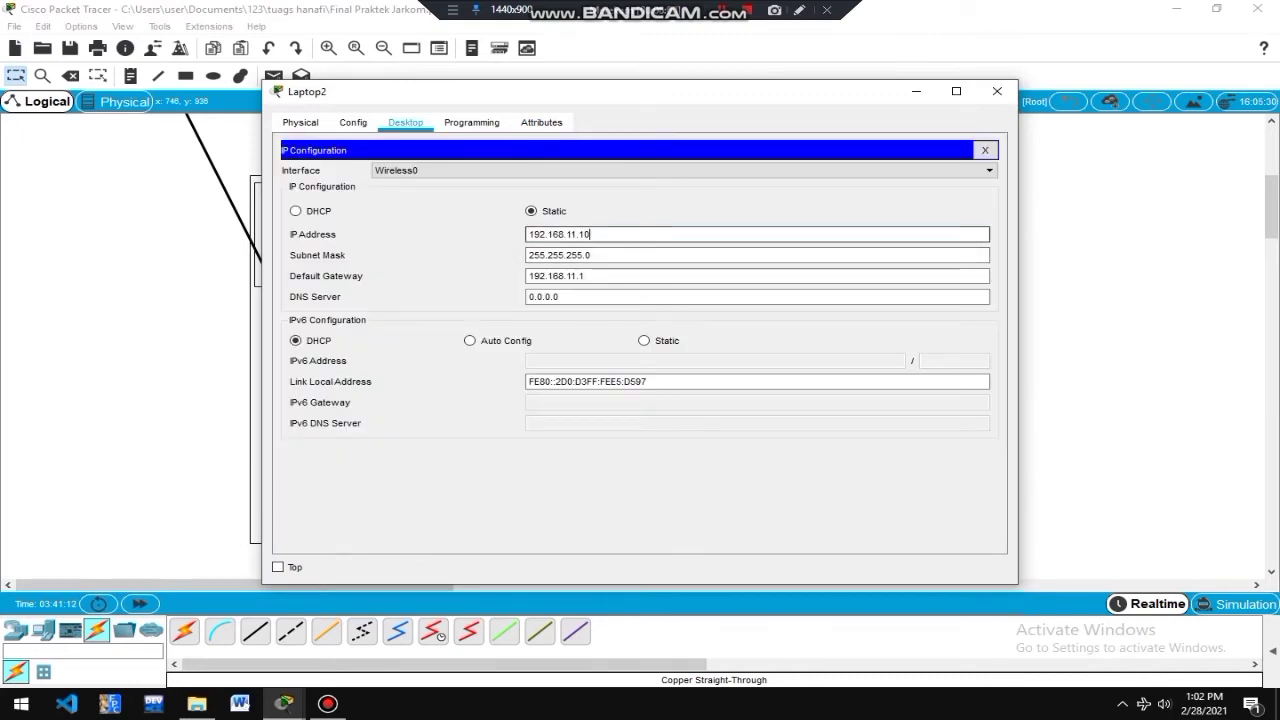
text(0)
click(997, 91)
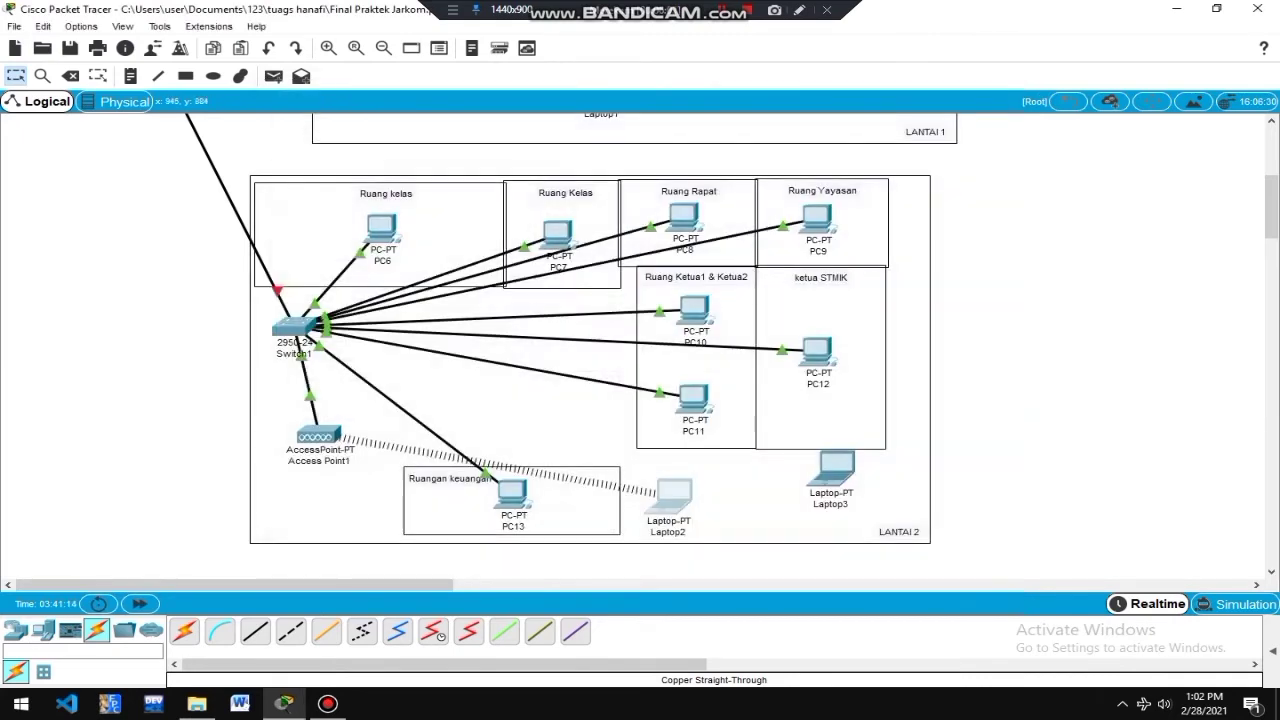
click(831, 468)
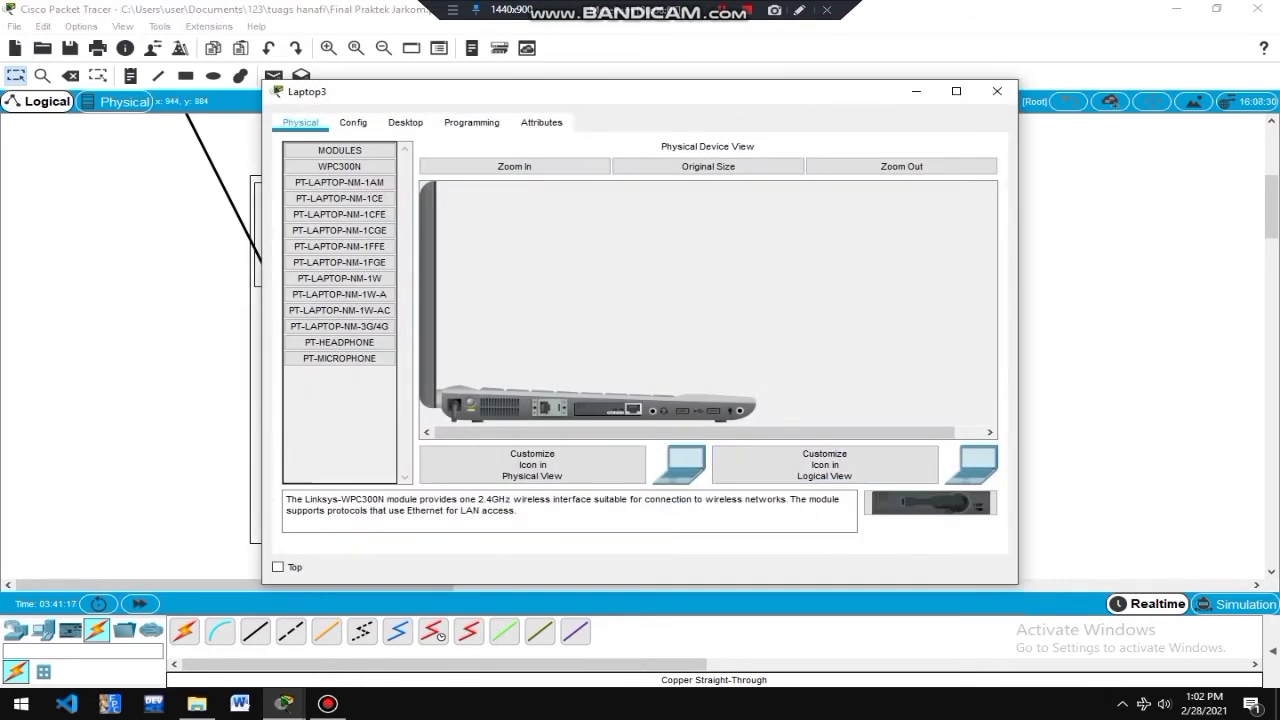
Replace Laptop3's existing network card with the WPC300N wireless card and show its Desktop.
drag(608, 409, 340, 400)
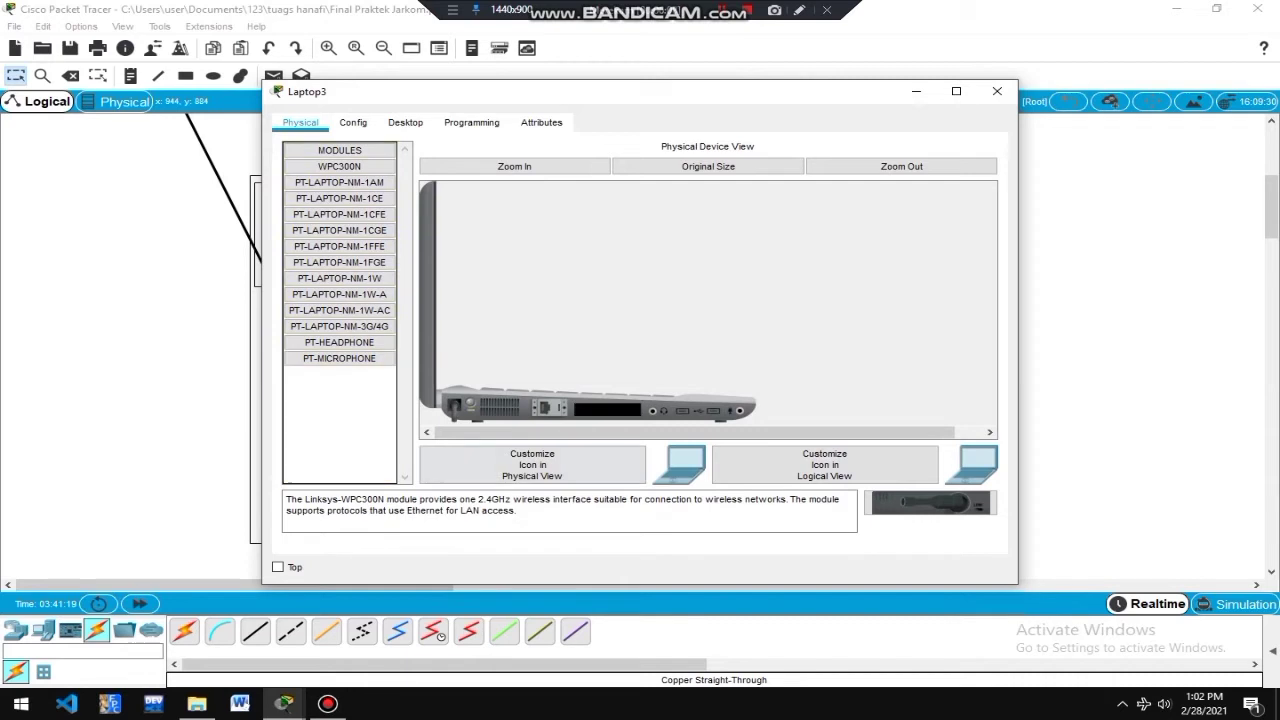
drag(930, 503, 608, 409)
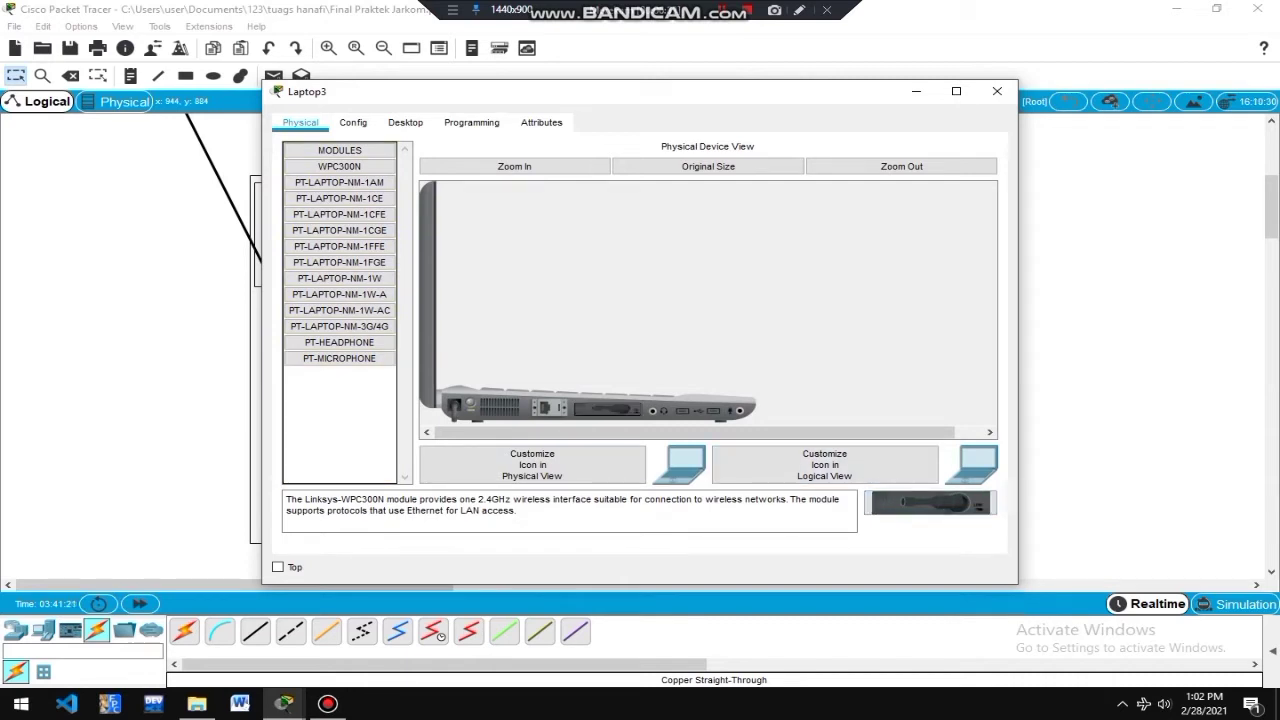
click(405, 122)
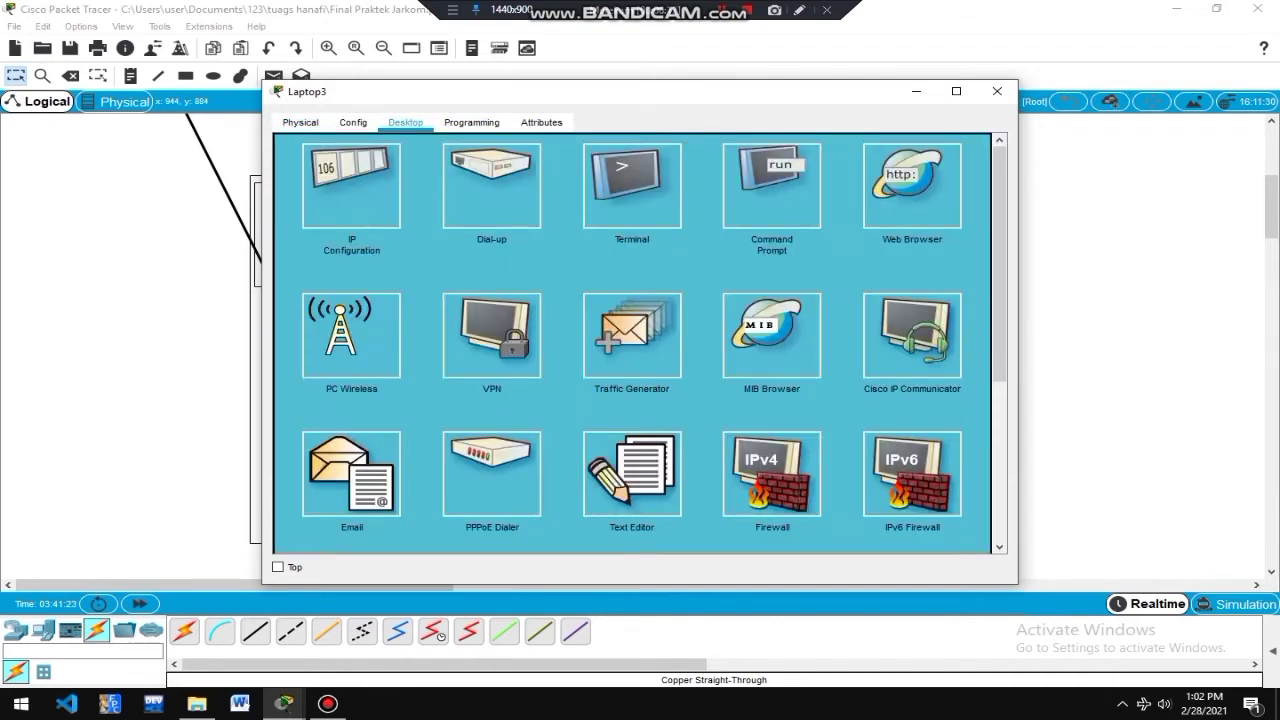
Select the 'lantai 2' network in Laptop3's PC Wireless and enter the WPA-Personal pre-shared key.
click(351, 335)
click(434, 262)
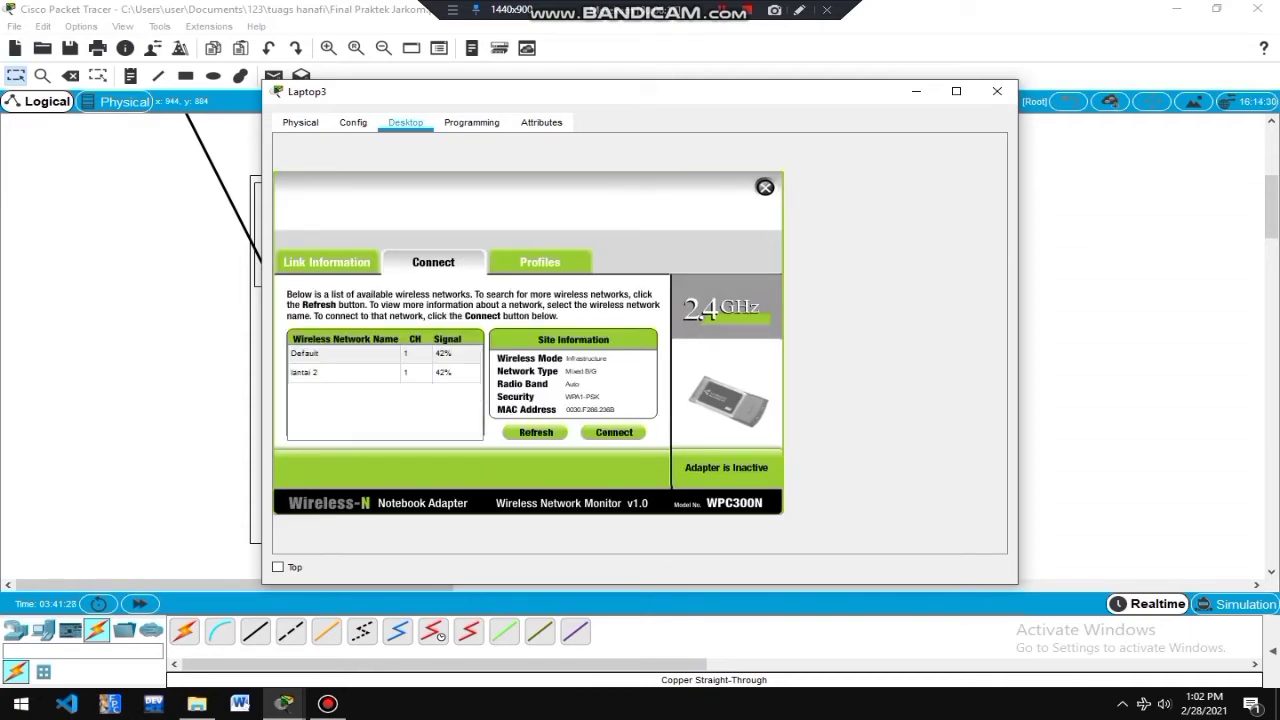
click(340, 372)
click(614, 432)
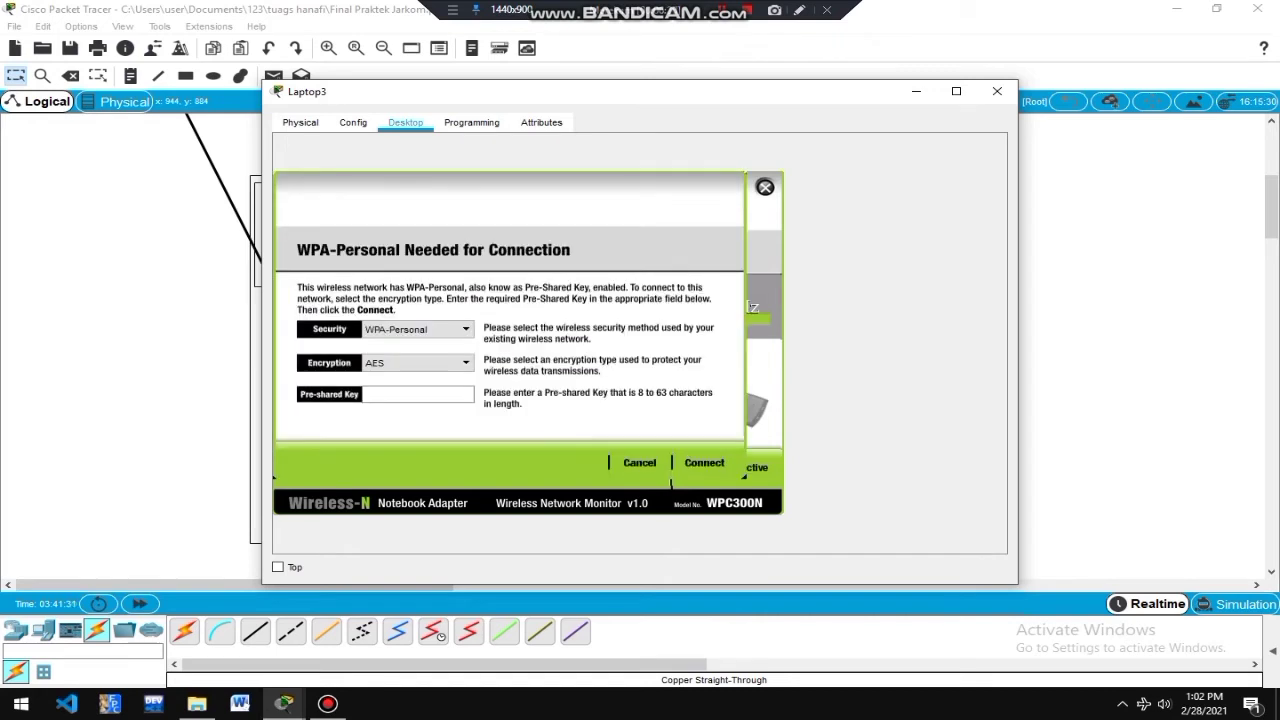
text(handayani2021)
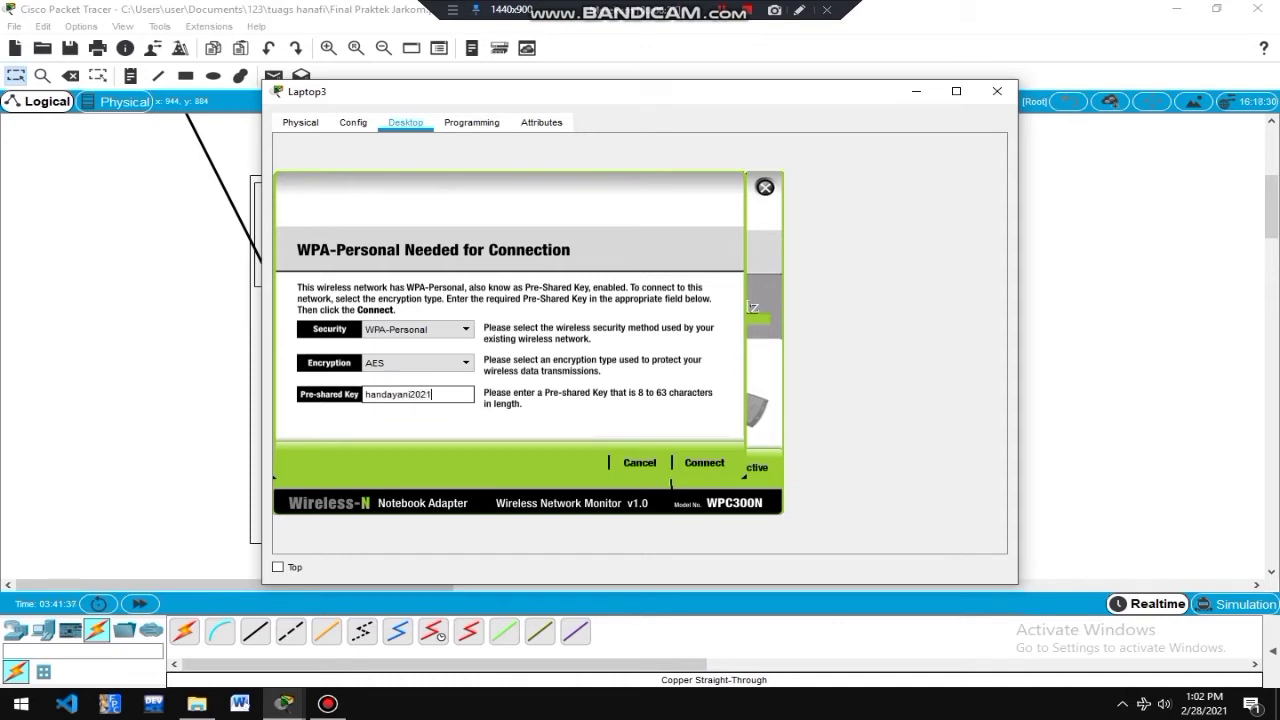
Connect Laptop3 and set static IP 192.168.11.11, mask 255.255.255.0, gateway 192.168.11.1.
click(704, 462)
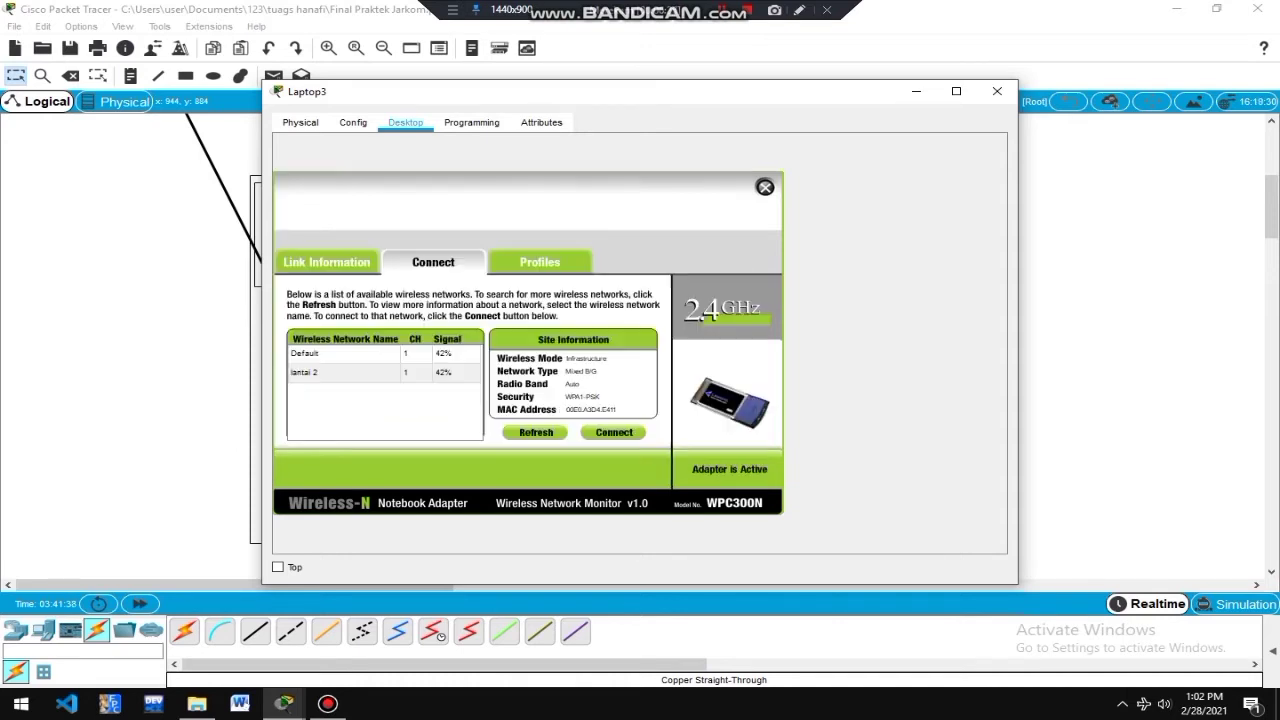
click(766, 188)
click(351, 186)
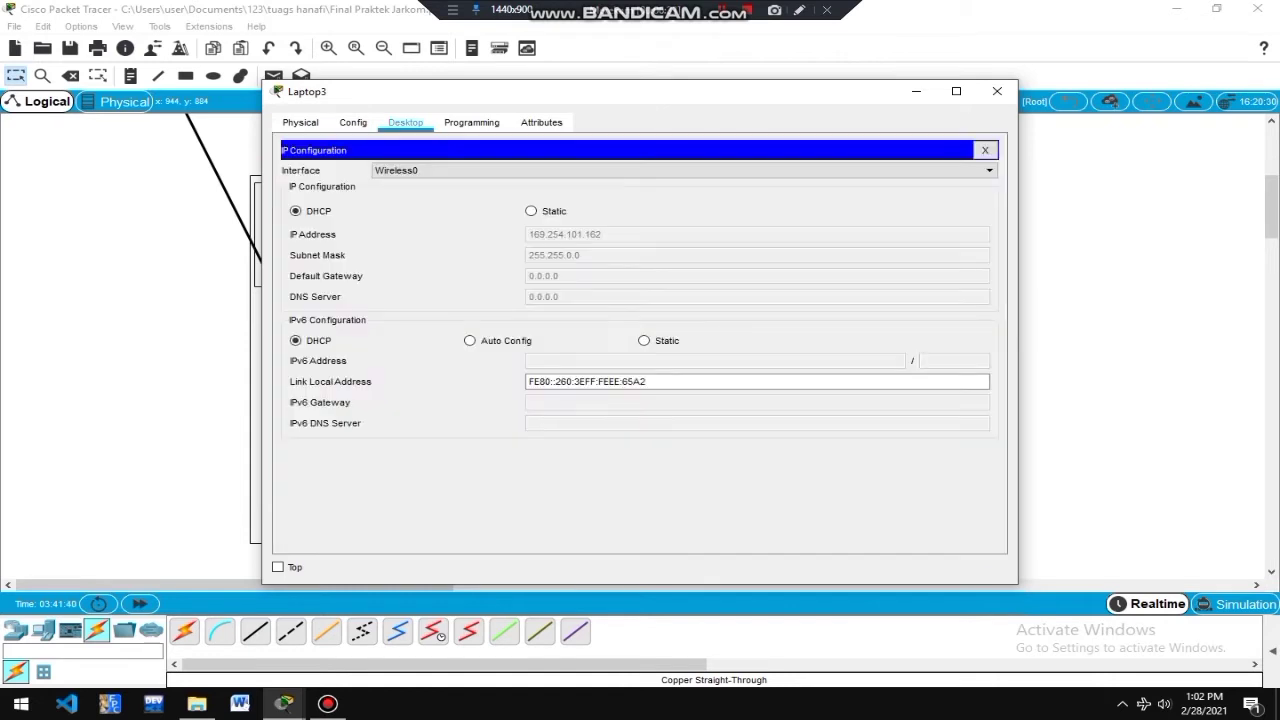
click(531, 211)
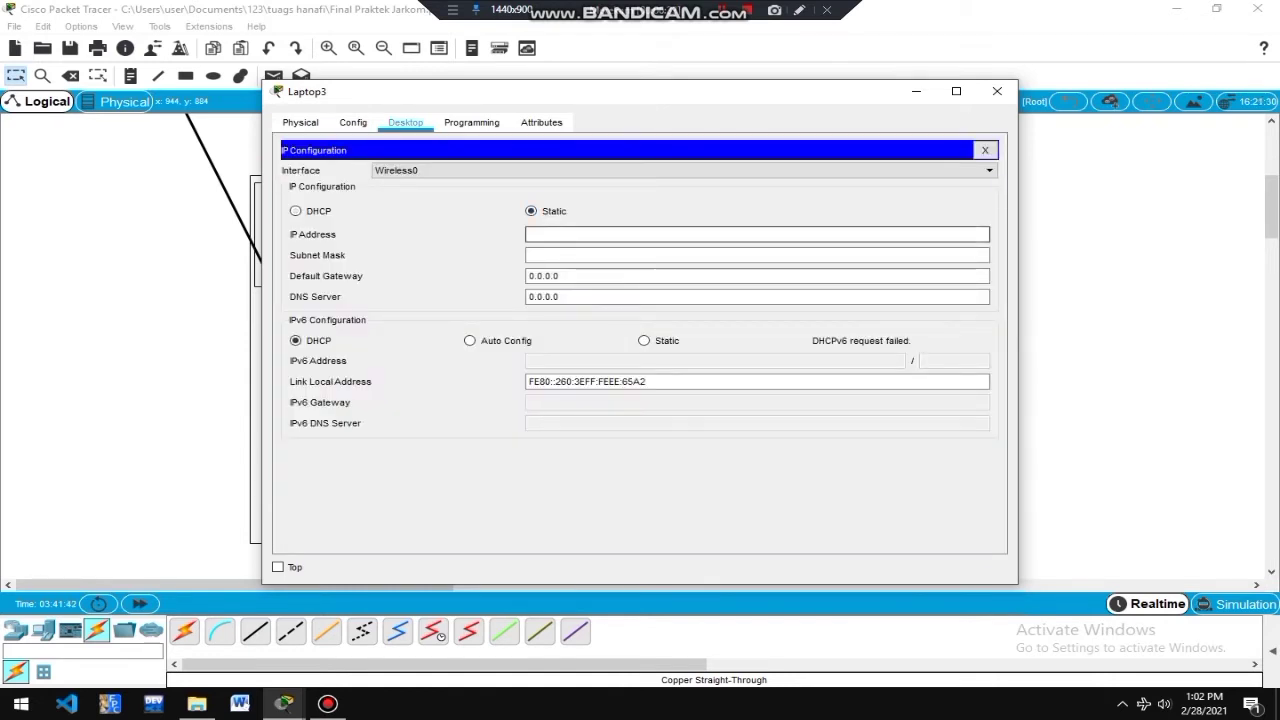
text(192.168.11.11)
click(600, 255)
key(Tab)
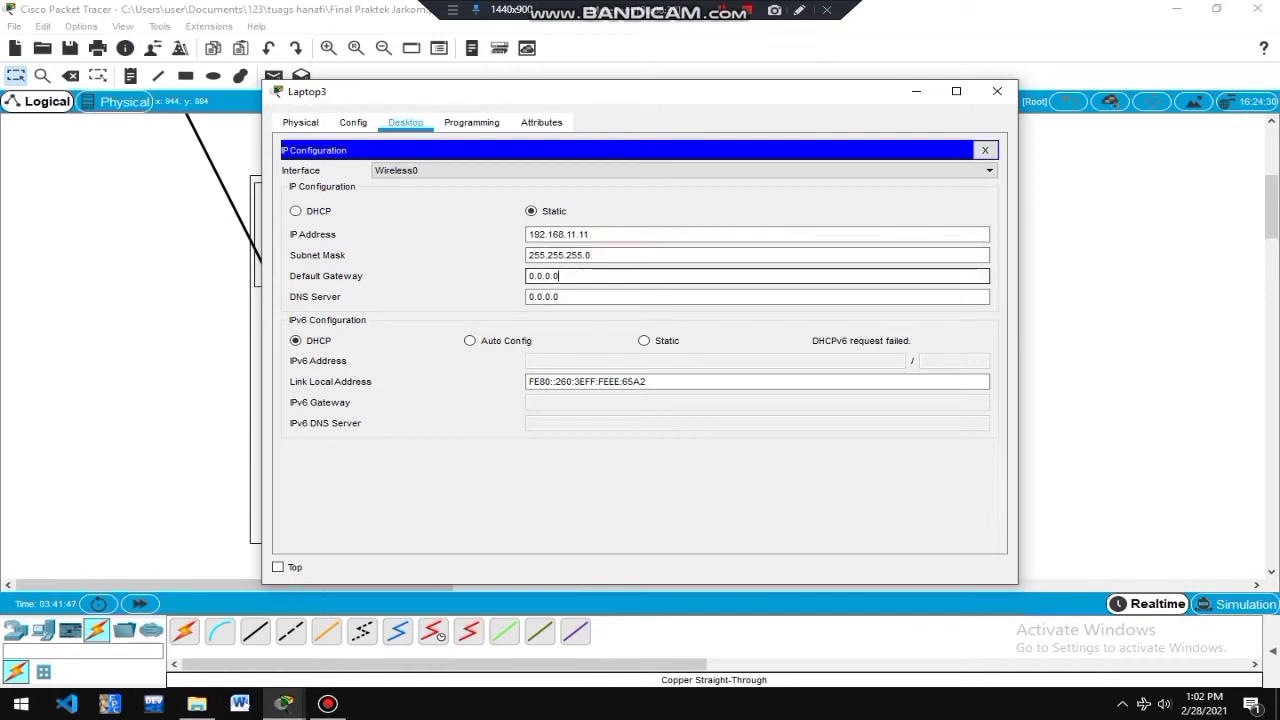
text(192.168.11.1)
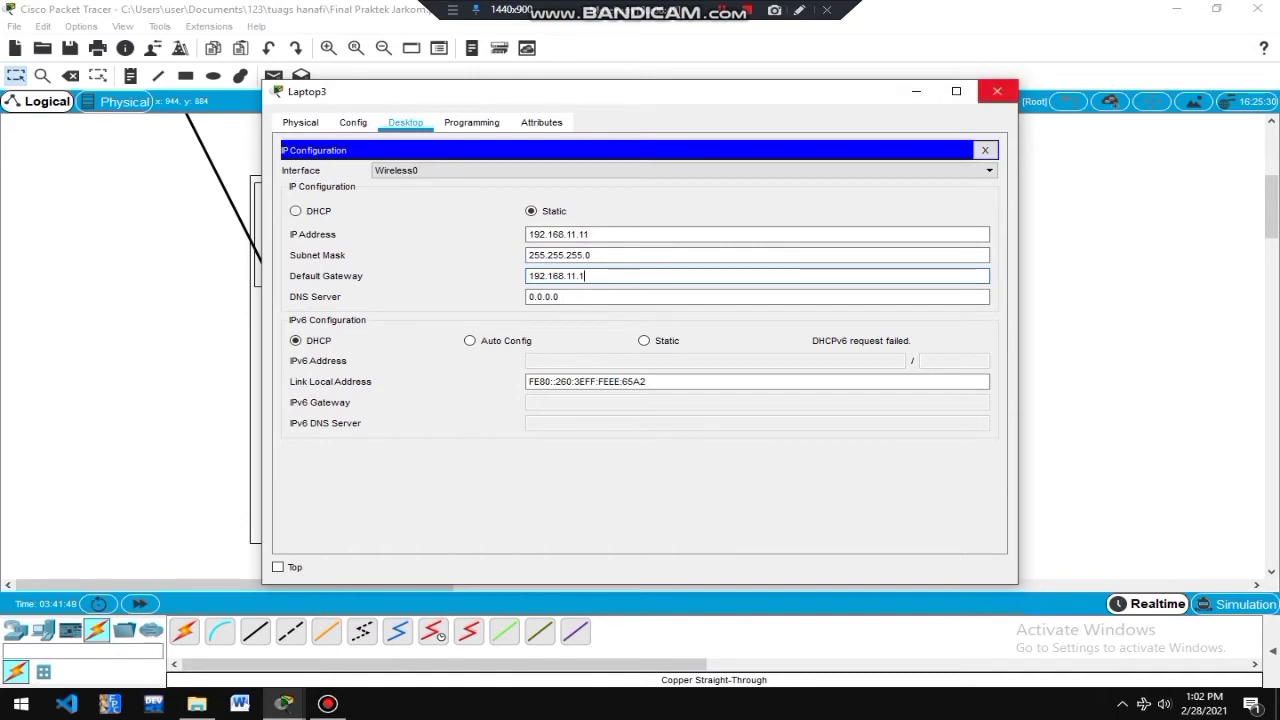
click(997, 91)
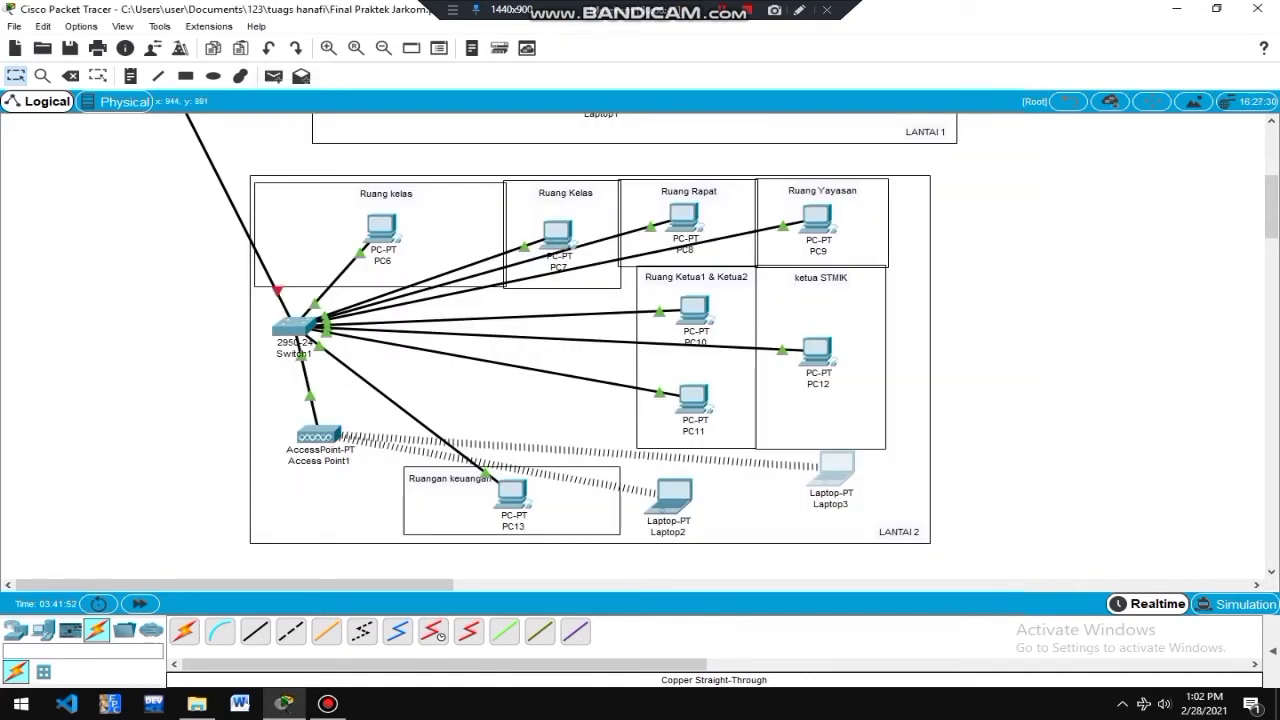
Reopen Laptop3's IP Configuration to confirm the saved settings.
click(835, 465)
click(357, 186)
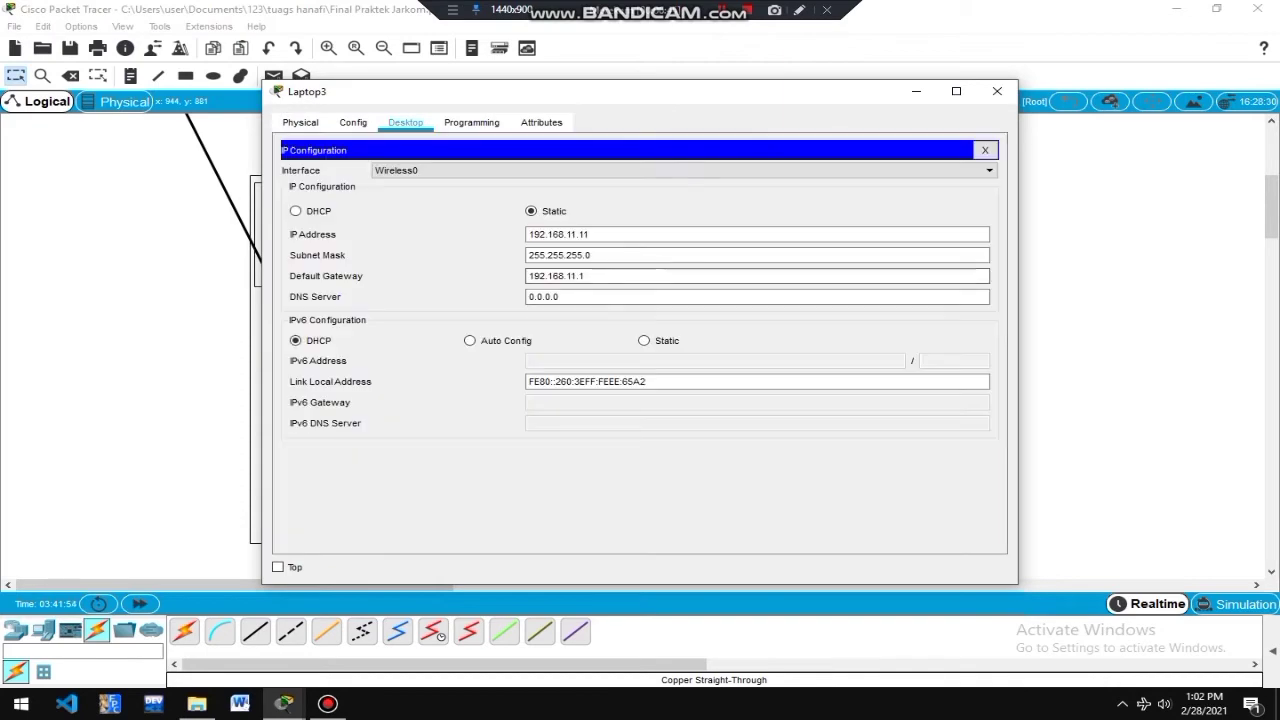
click(997, 91)
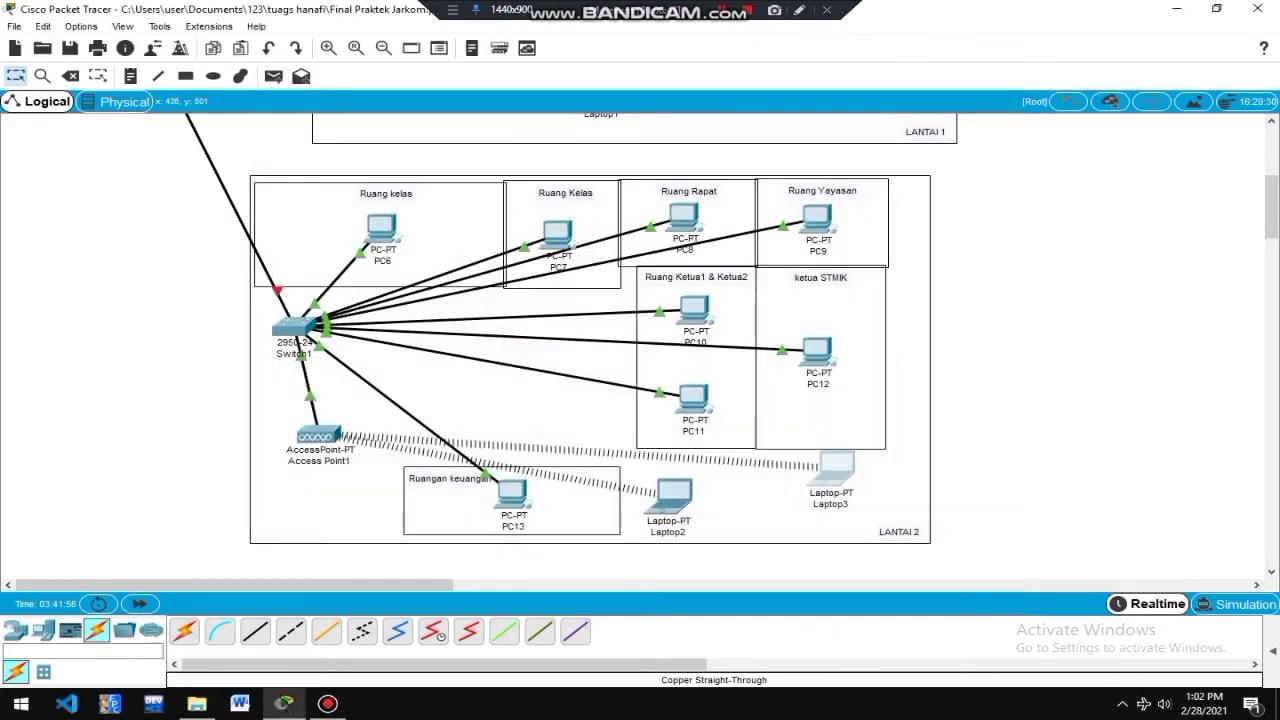
From PC6's Command Prompt, ping 192.168.11.4, getting 4 replies with 0% loss.
click(382, 230)
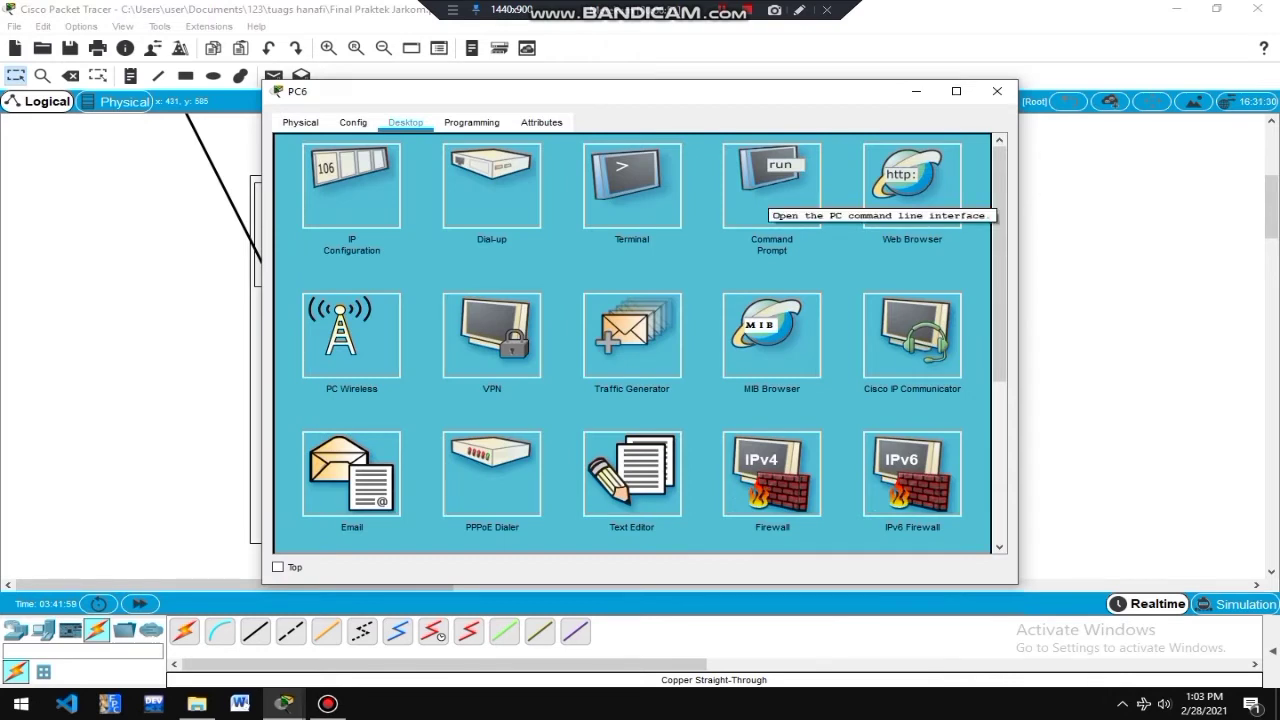
click(770, 195)
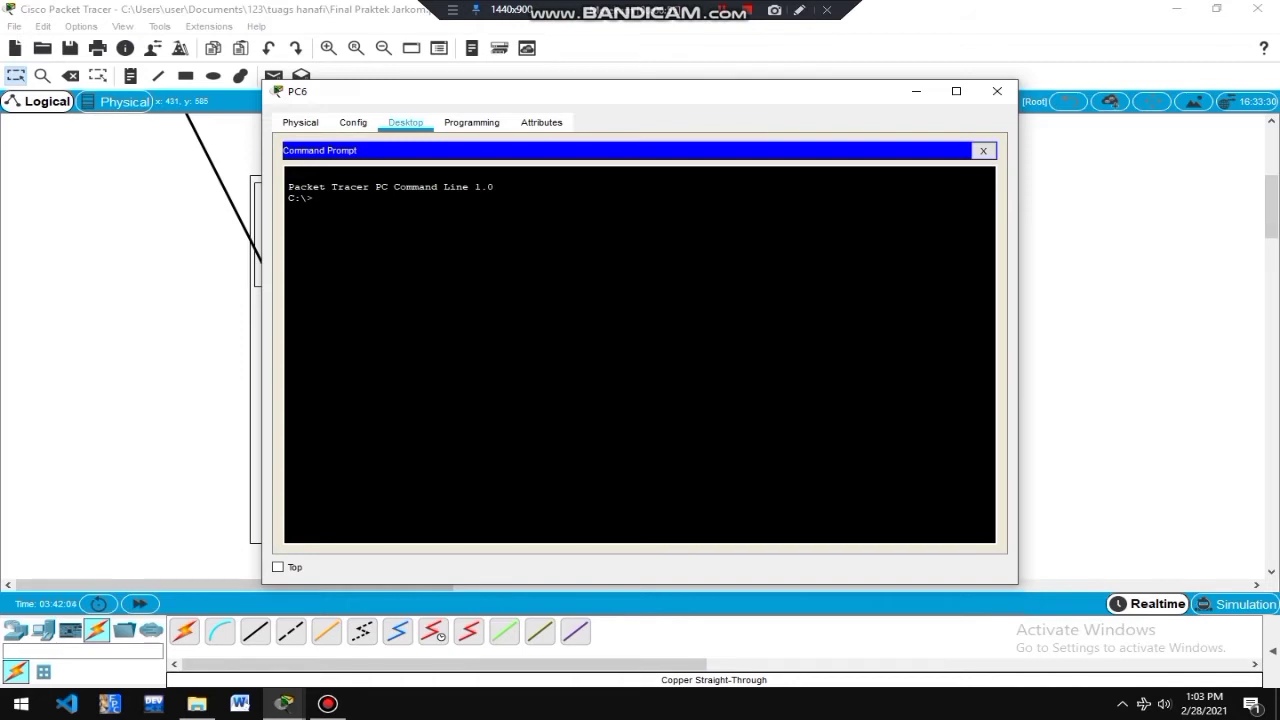
text(pinhg)
key(BackSpace)
text(g 192/)
key(BackSpace)
text(.168.11.4)
key(Return)
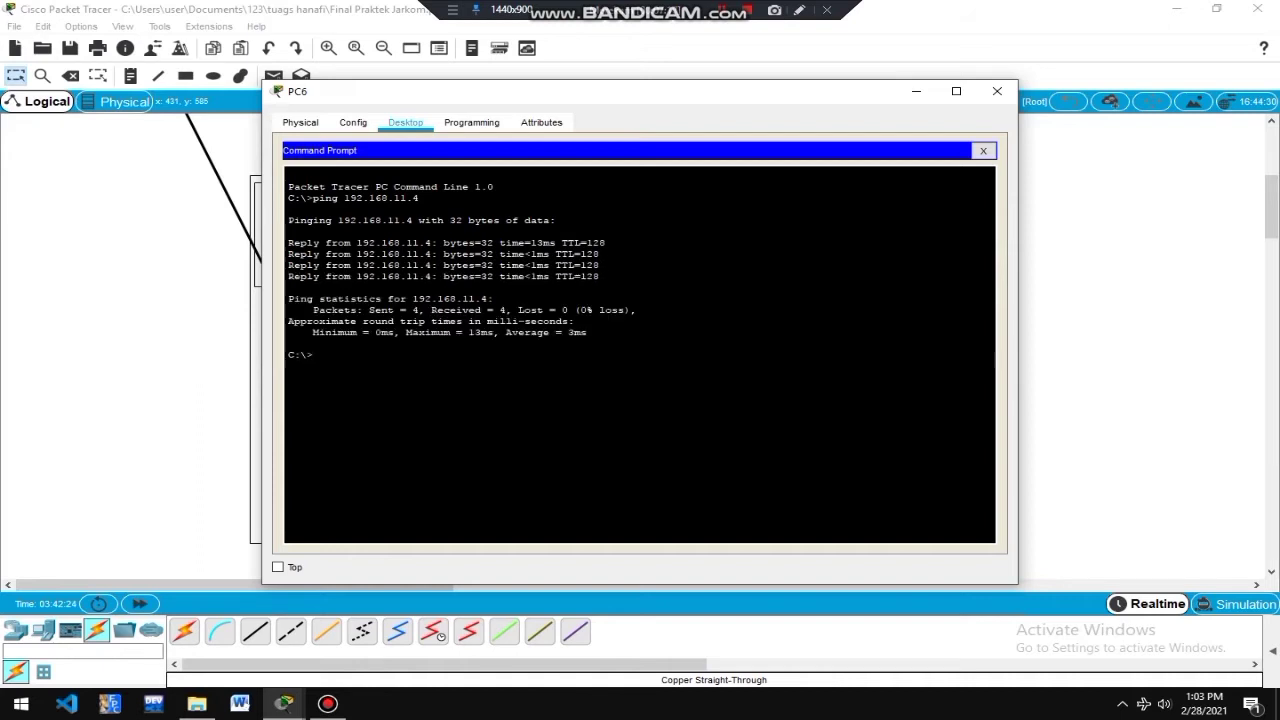
click(997, 91)
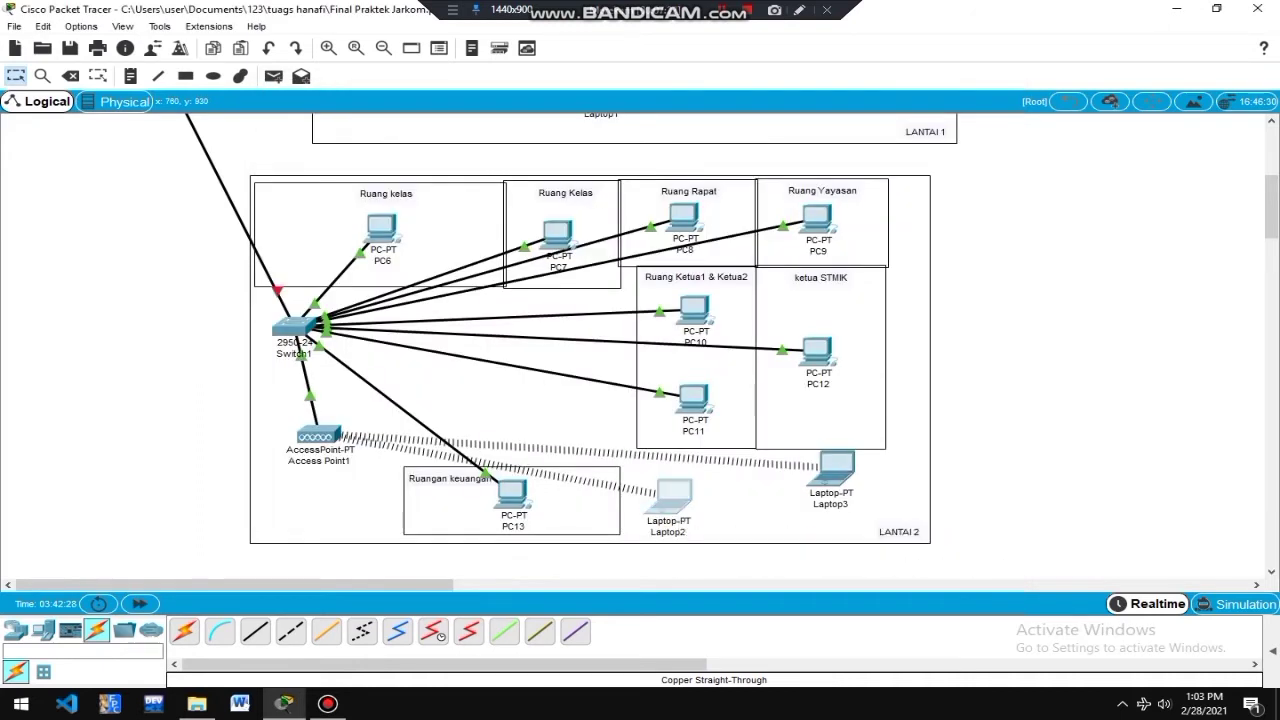
From Laptop2's command prompt, ping 192.168.11.7 (4 replies, 0% loss), then close its window.
click(673, 495)
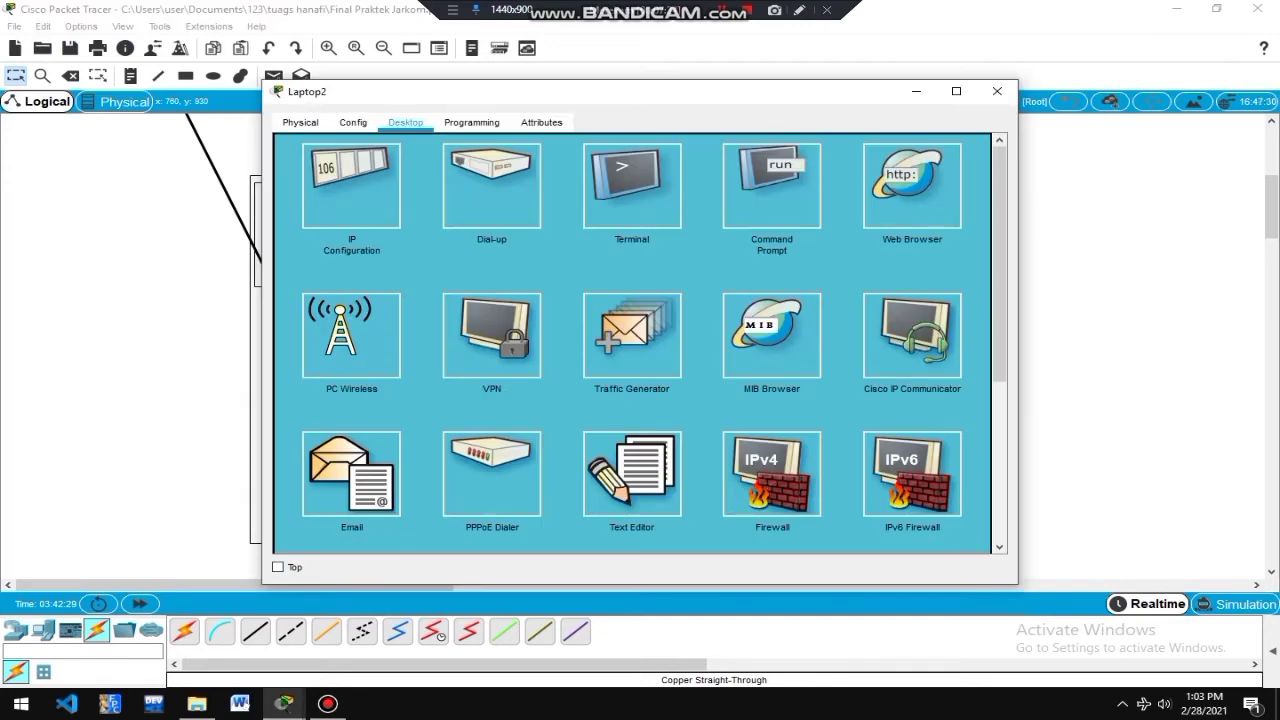
click(771, 185)
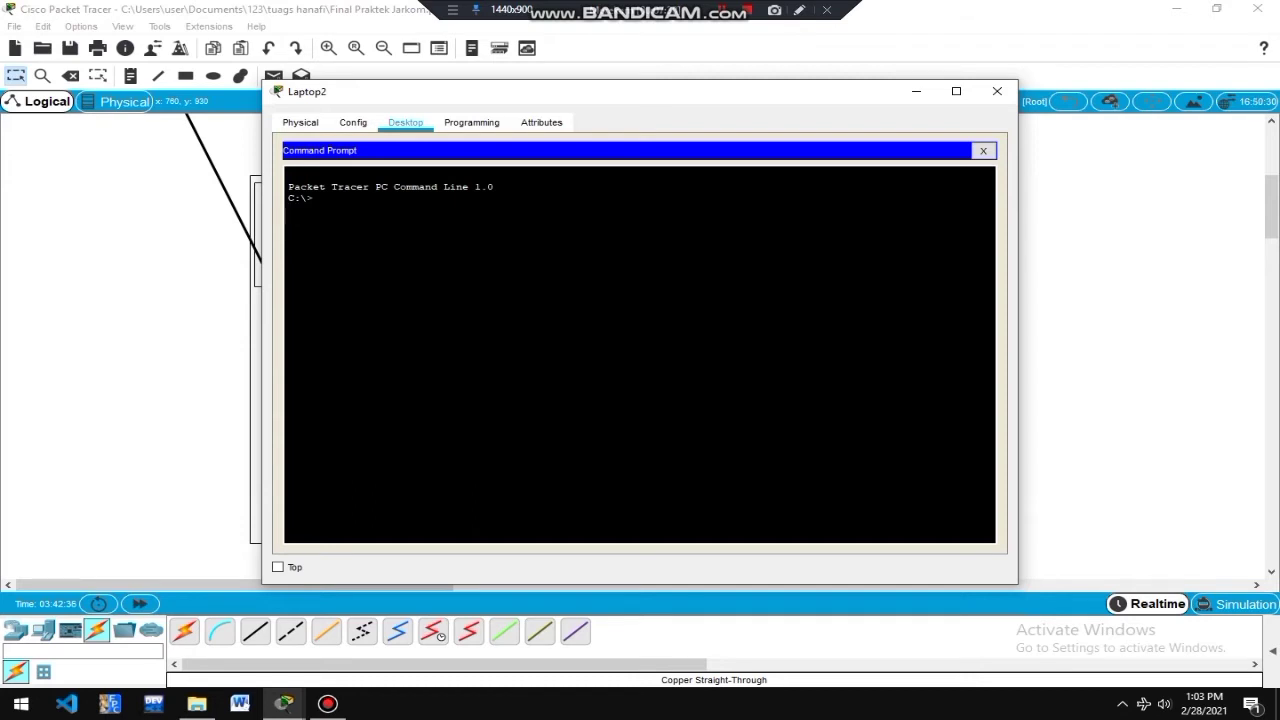
text(ping 192.168.11.7)
key(Return)
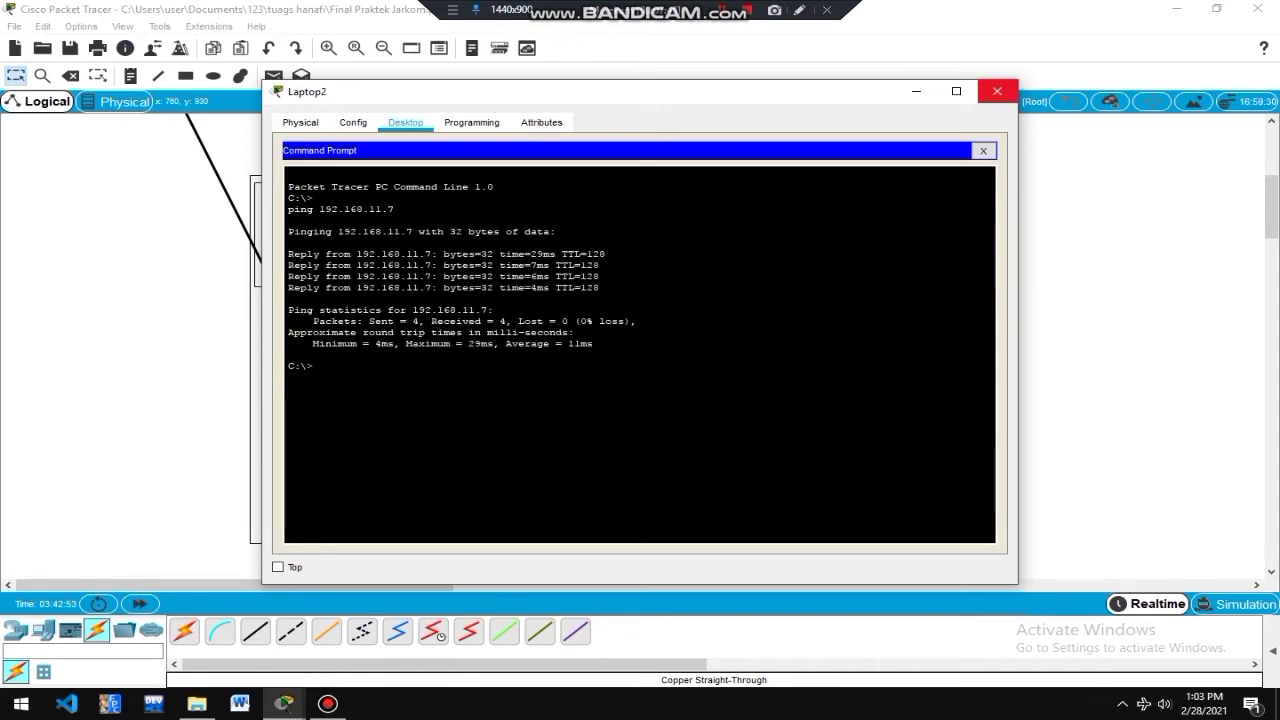
click(997, 91)
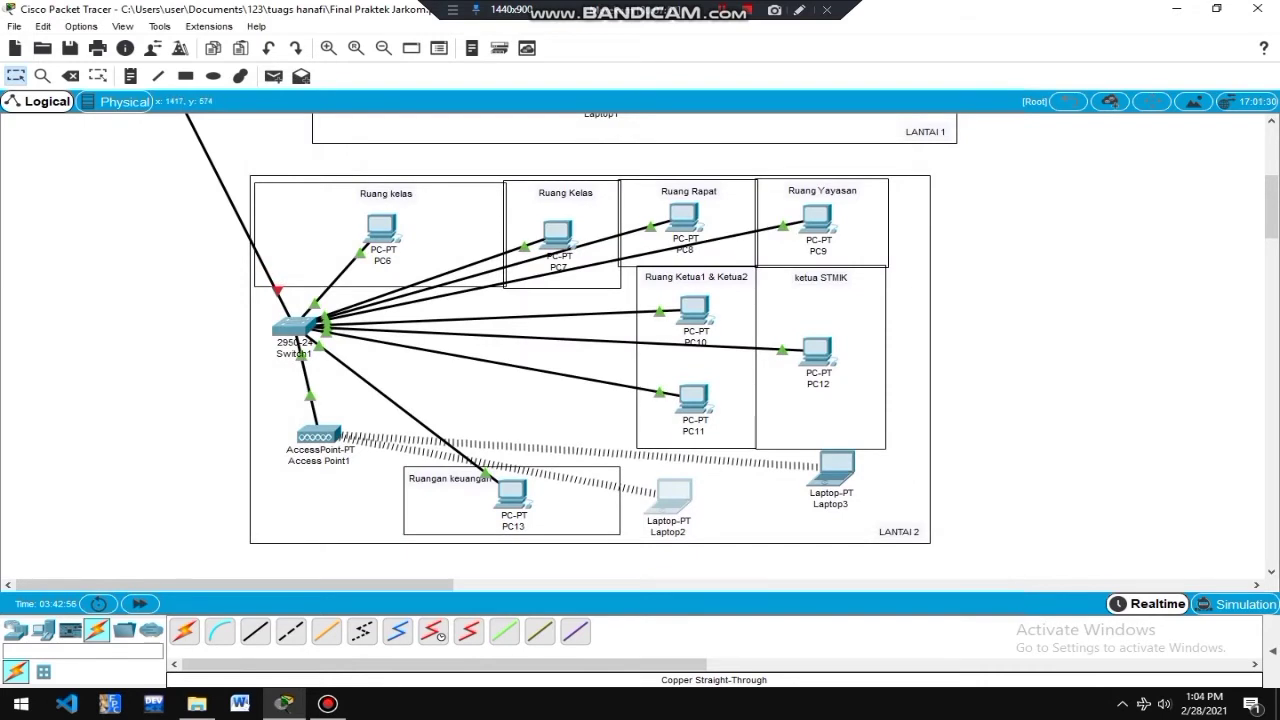
drag(1272, 207, 1272, 159)
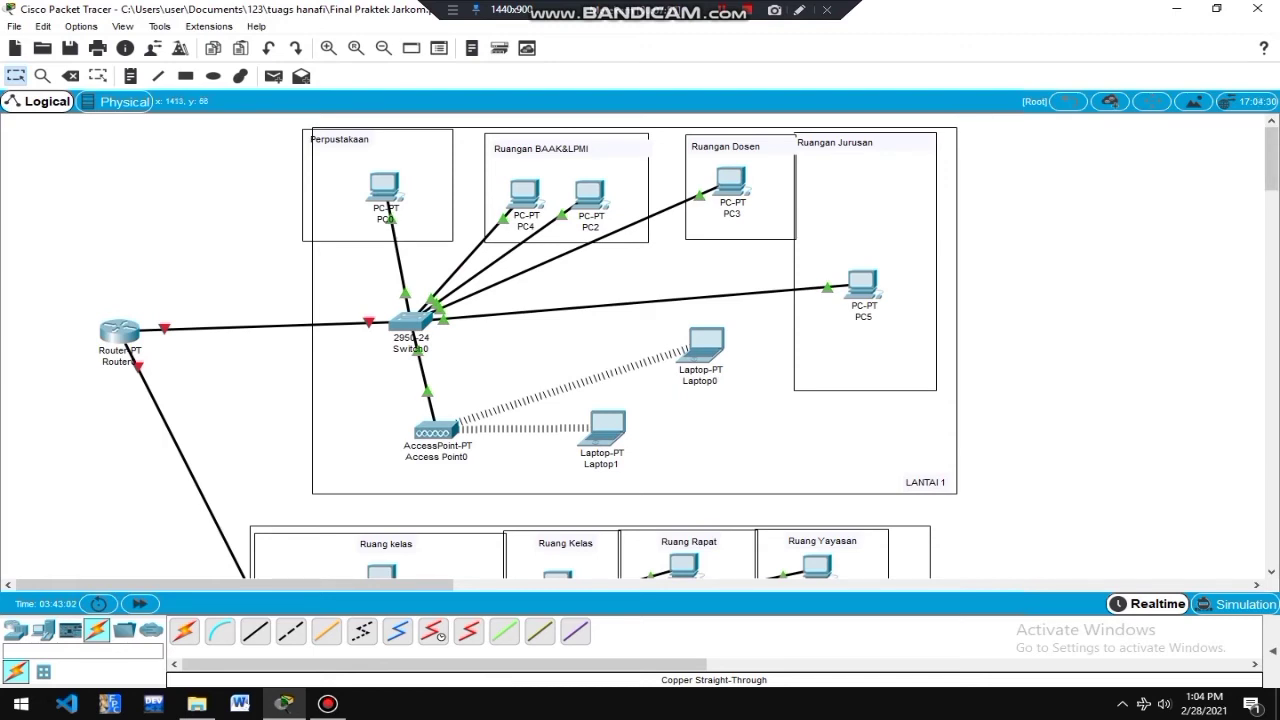
drag(1272, 160, 1272, 184)
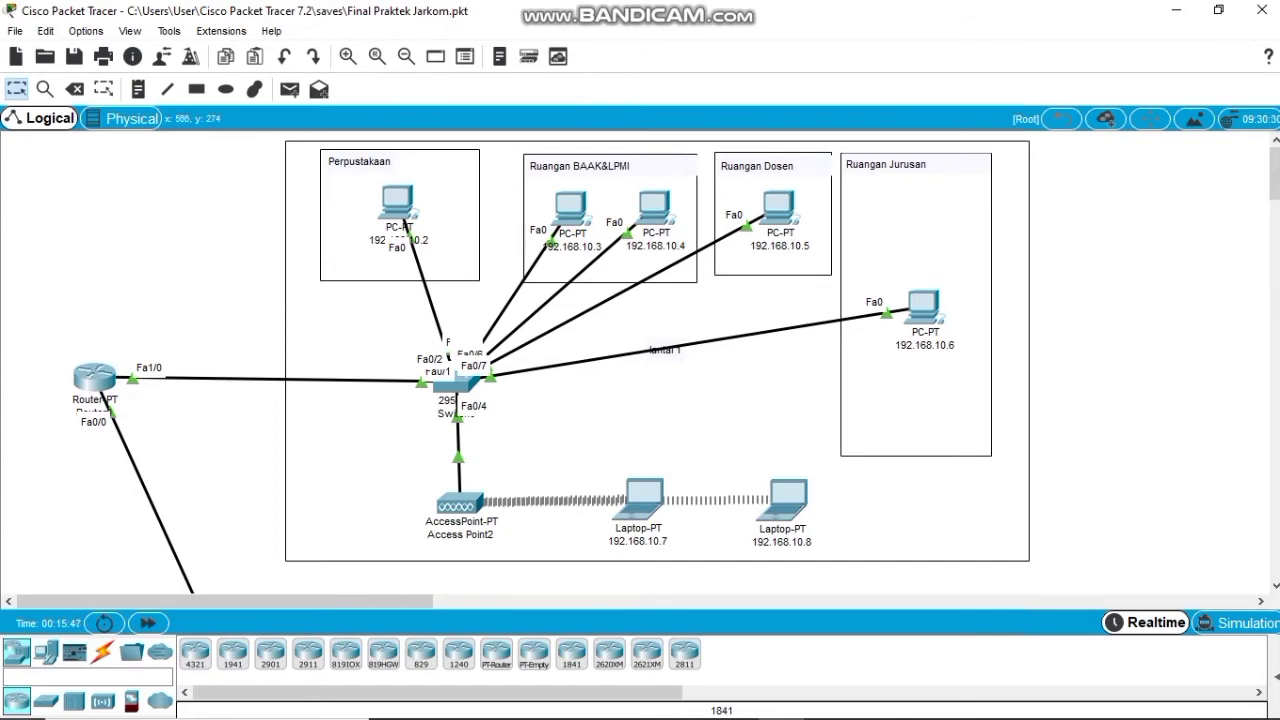
scroll(650, 360, down, 8)
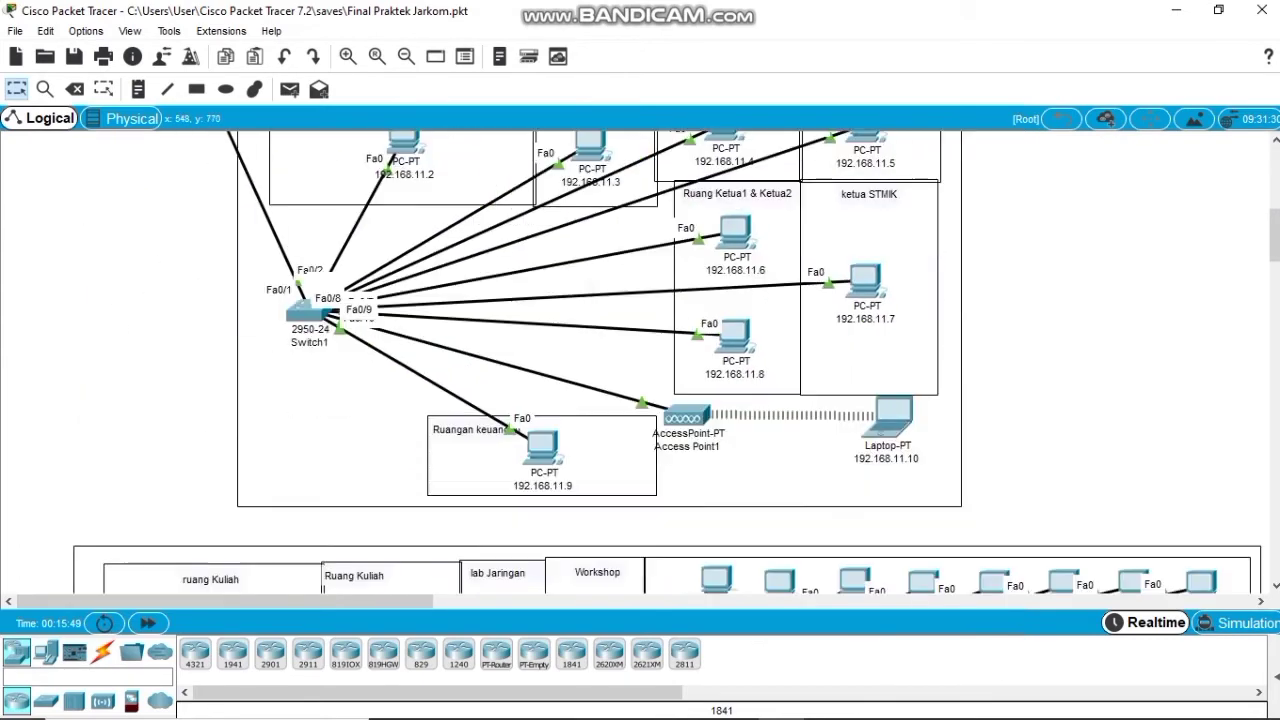
scroll(650, 360, up, 1)
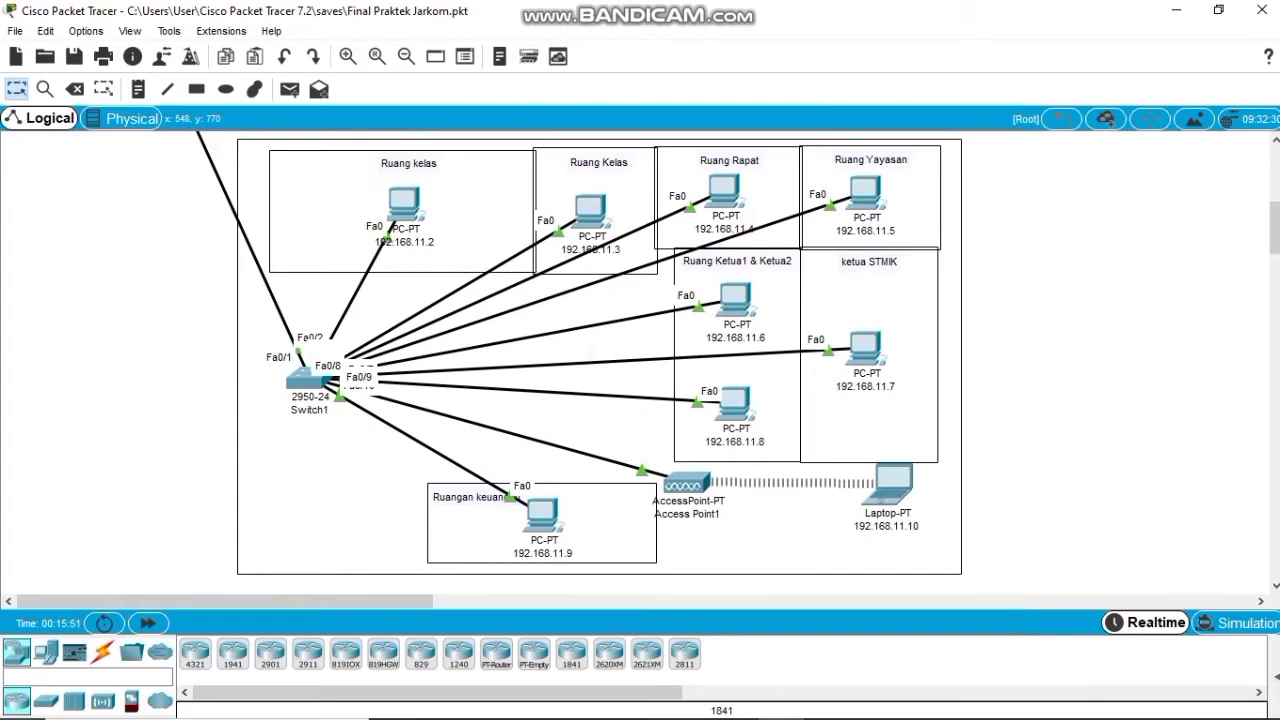
scroll(650, 360, down, 2)
scroll(650, 360, up, 3)
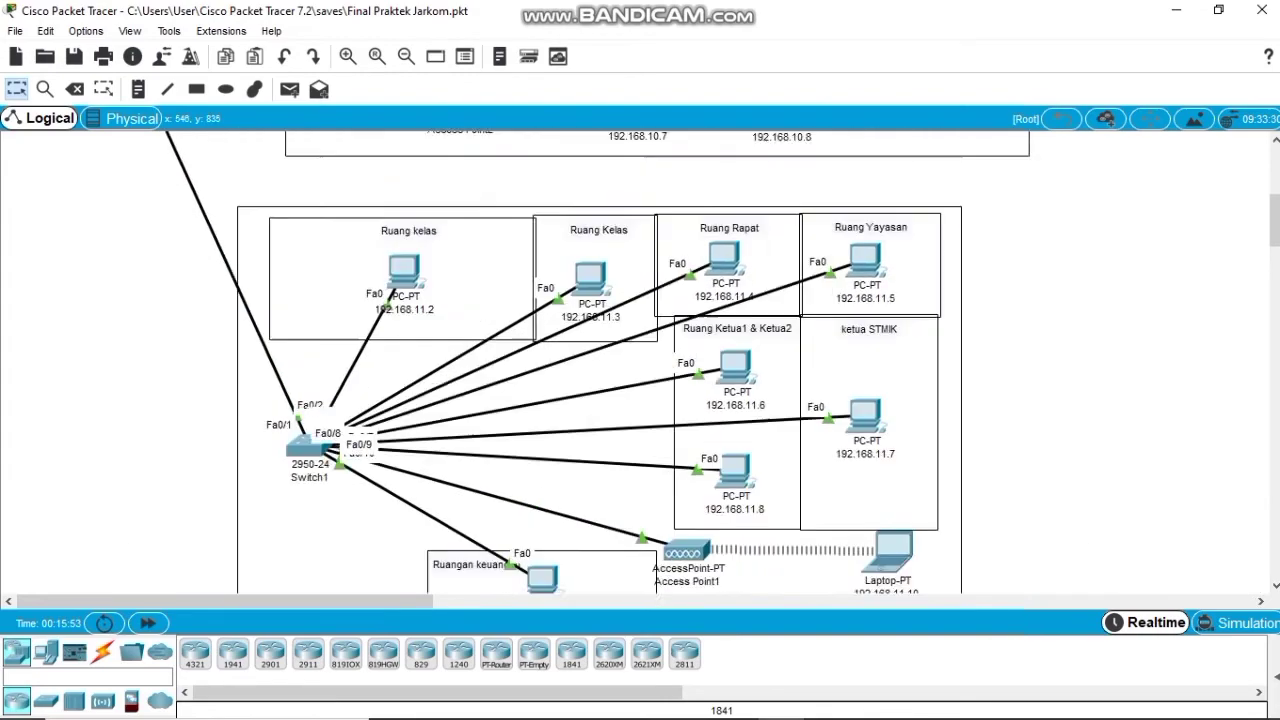
scroll(650, 360, up, 1)
scroll(650, 360, down, 2)
scroll(650, 360, up, 3)
scroll(650, 360, down, 5)
scroll(650, 360, up, 7)
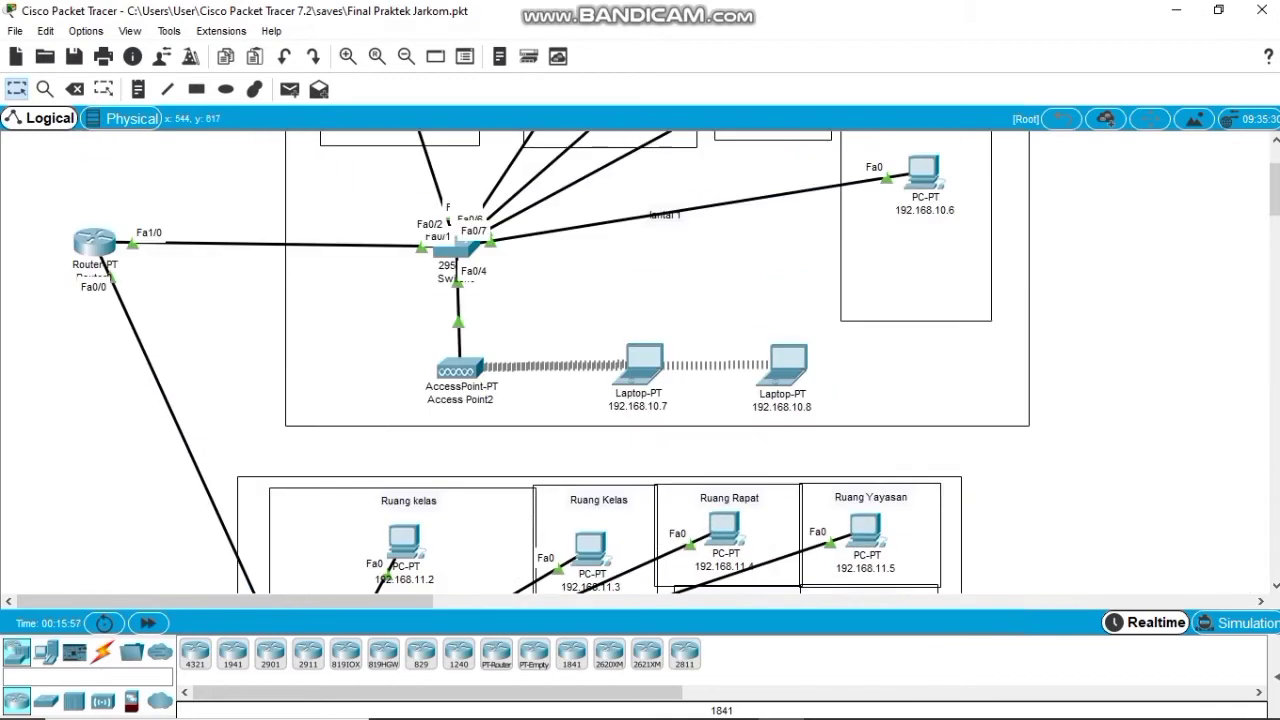
scroll(650, 360, down, 10)
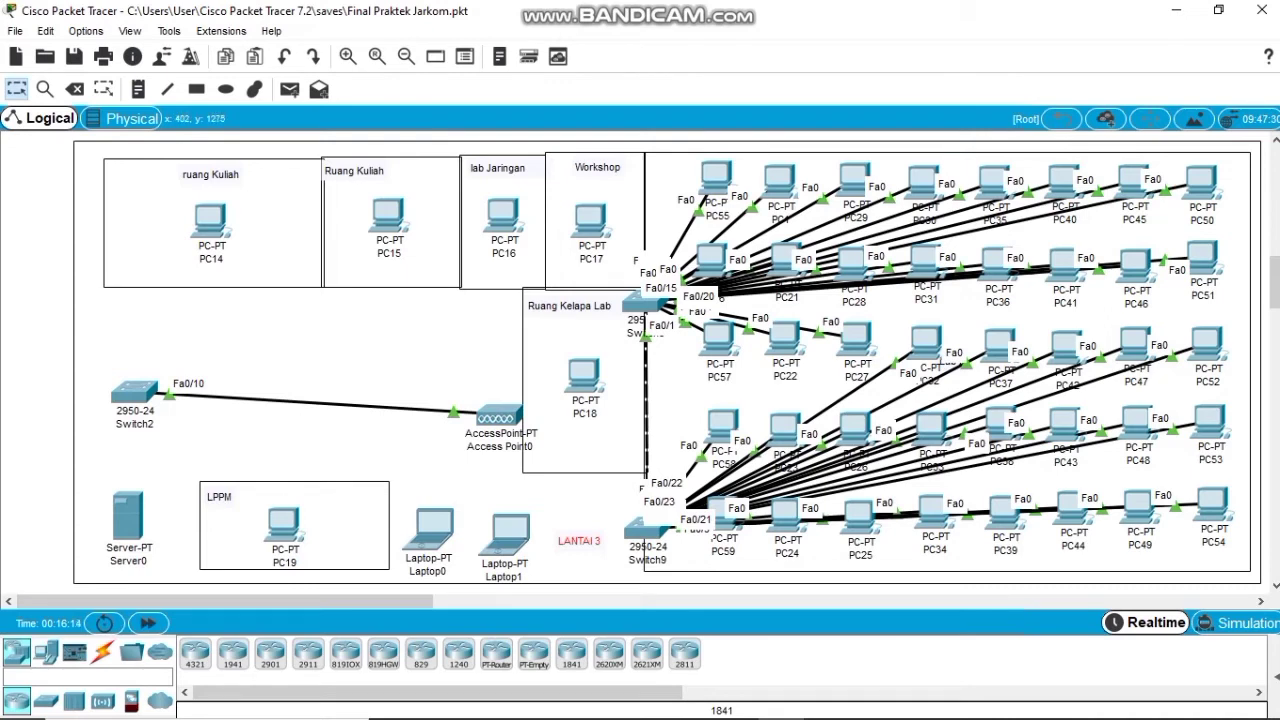
Start a copper straight-through cable at Router0's FastEthernet7/0 port.
click(102, 651)
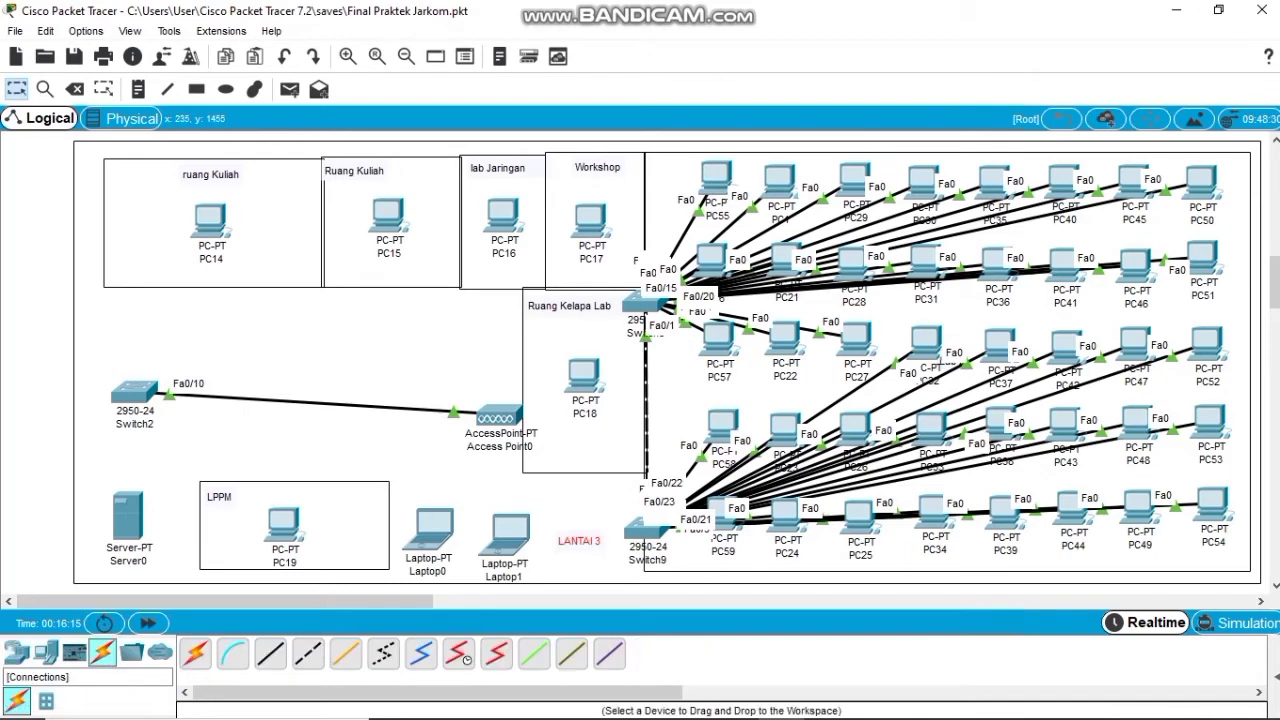
click(270, 653)
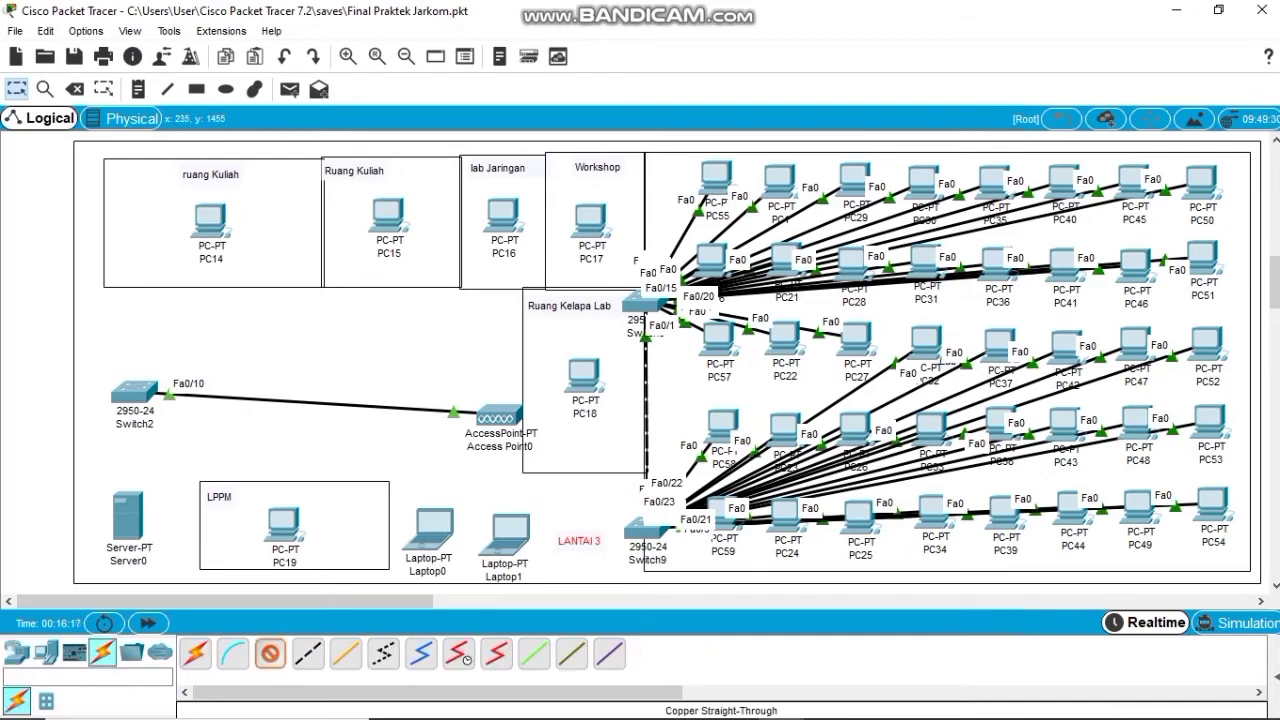
scroll(667, 362, up, 10)
scroll(667, 362, up, 3)
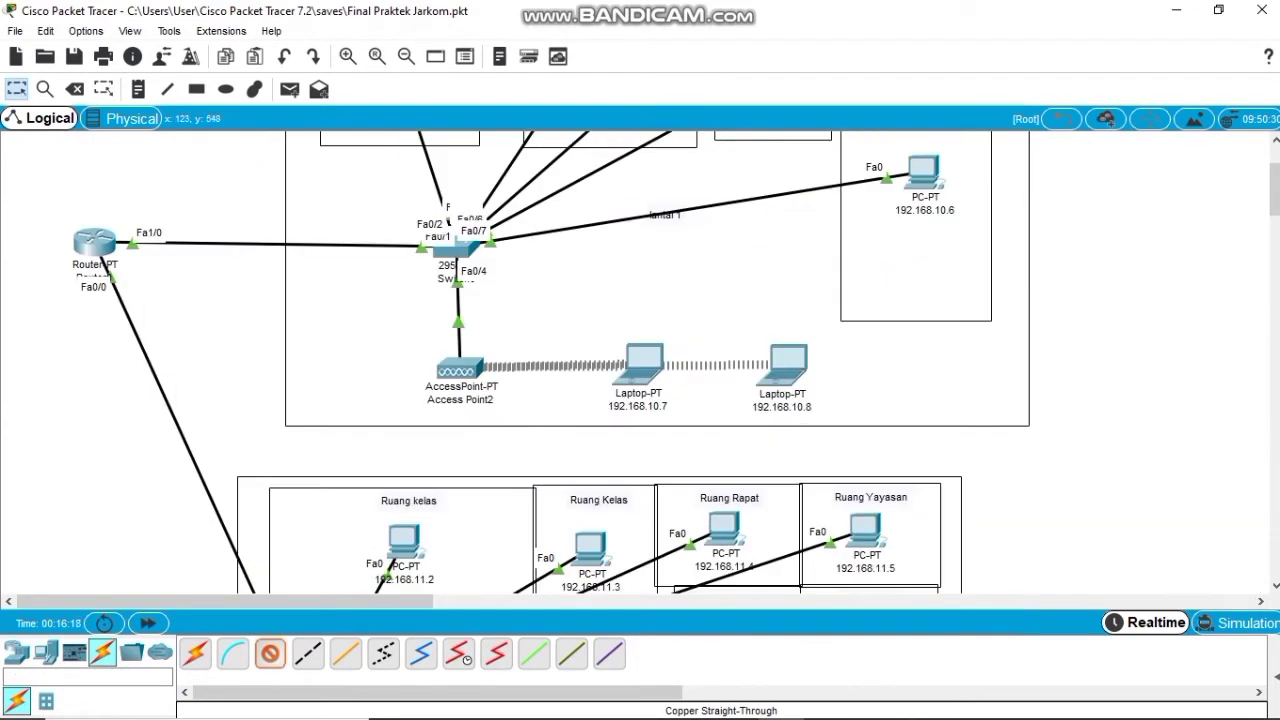
click(96, 244)
key(Down)
key(Down)
key(Down)
key(Down)
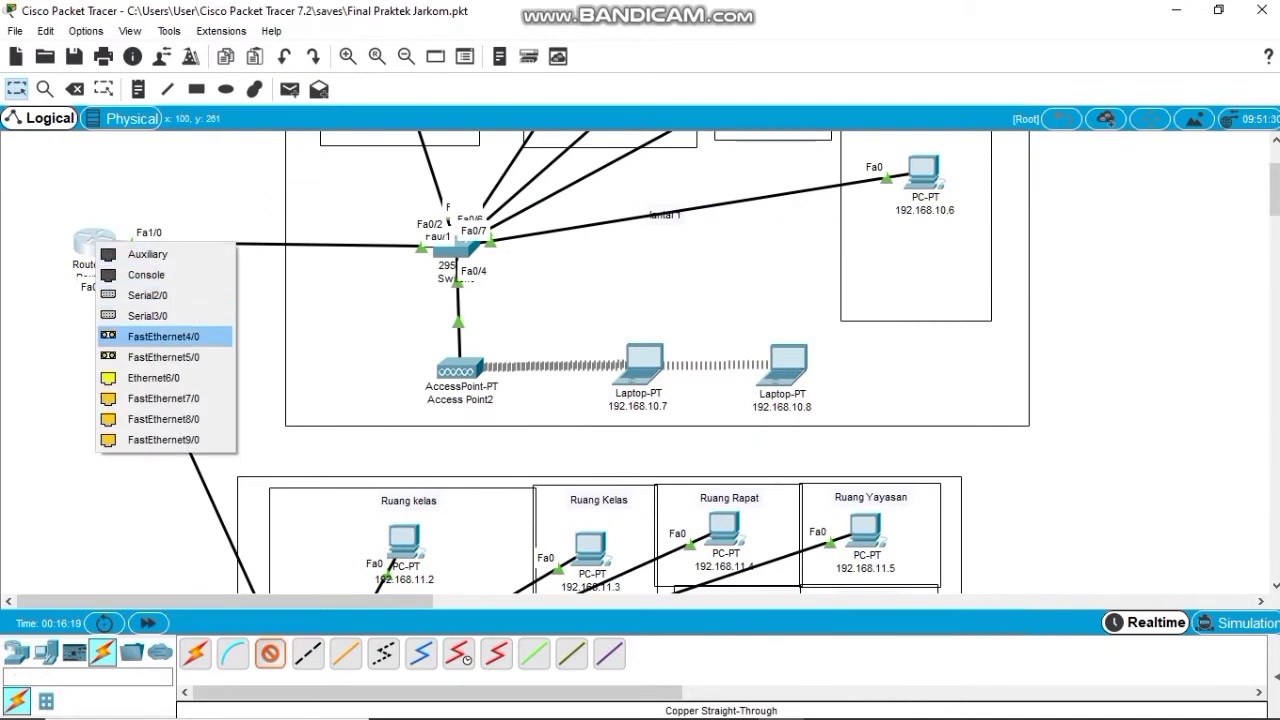
key(Up)
key(Down)
key(Down)
key(Down)
key(Down)
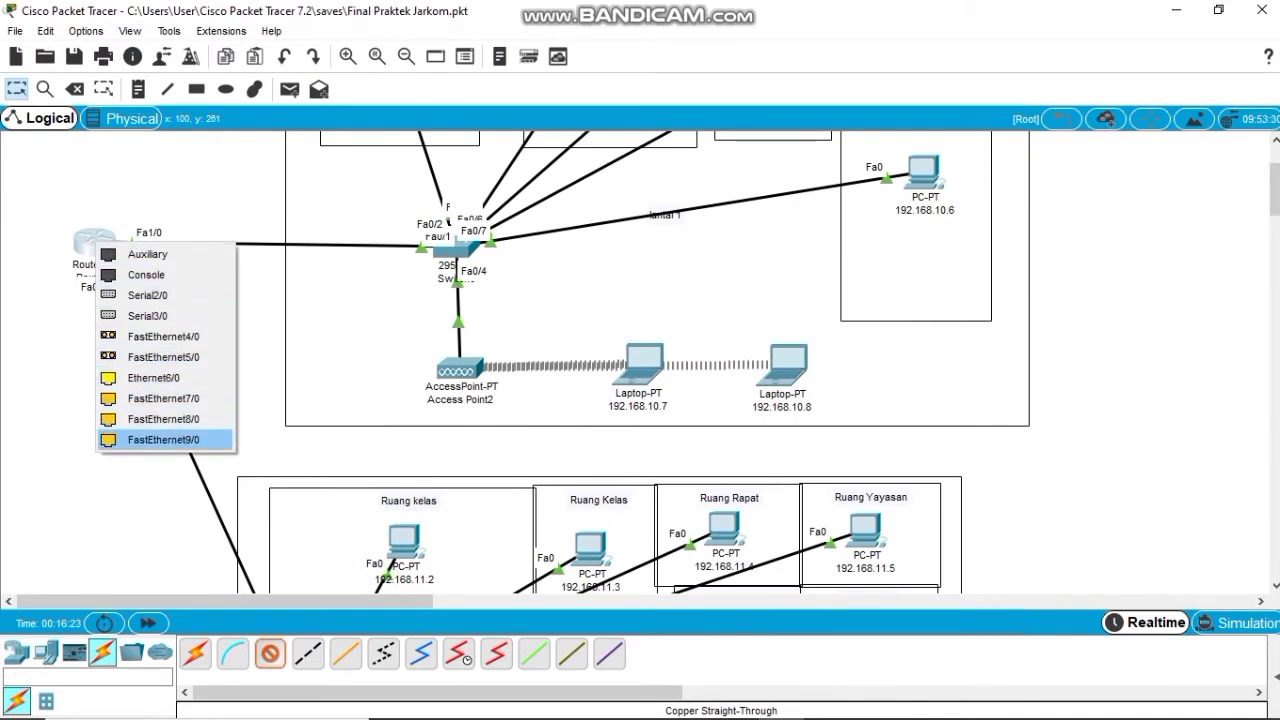
key(Up)
key(Up)
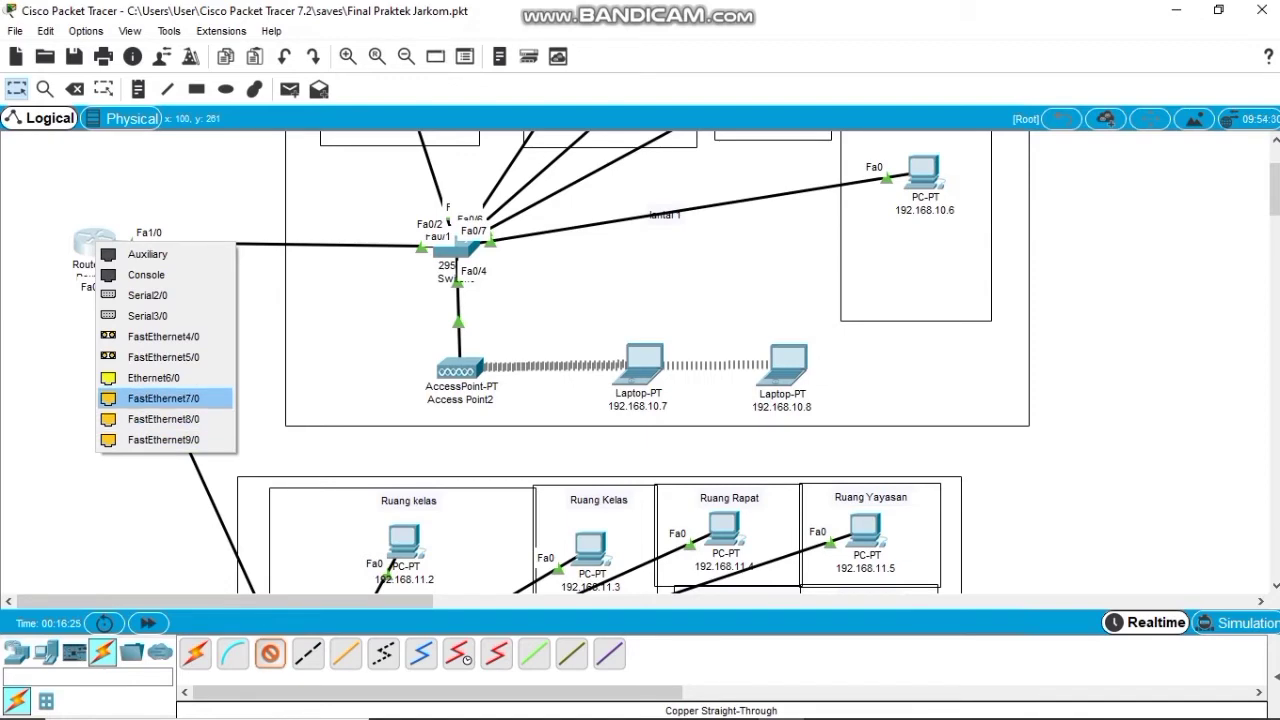
key(Return)
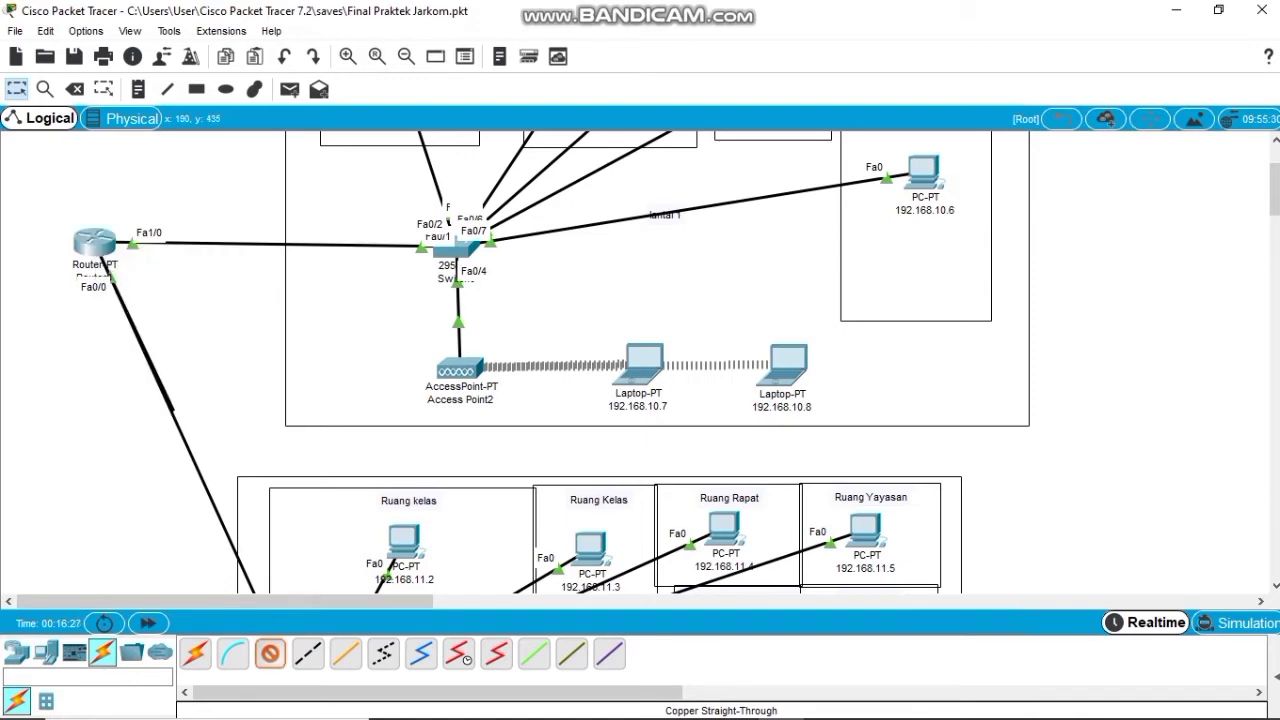
Finish the cable on Switch2's FastEthernet0/1 port.
scroll(640, 360, down, 10)
scroll(640, 360, down, 5)
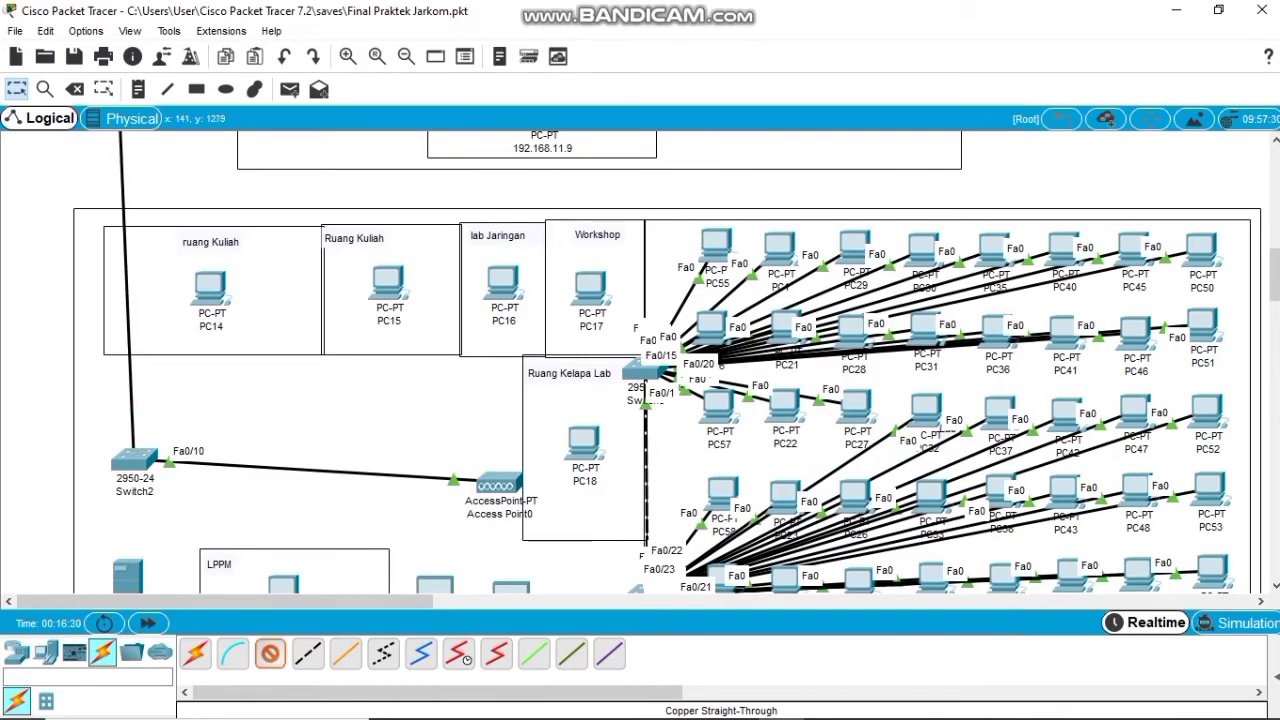
click(136, 460)
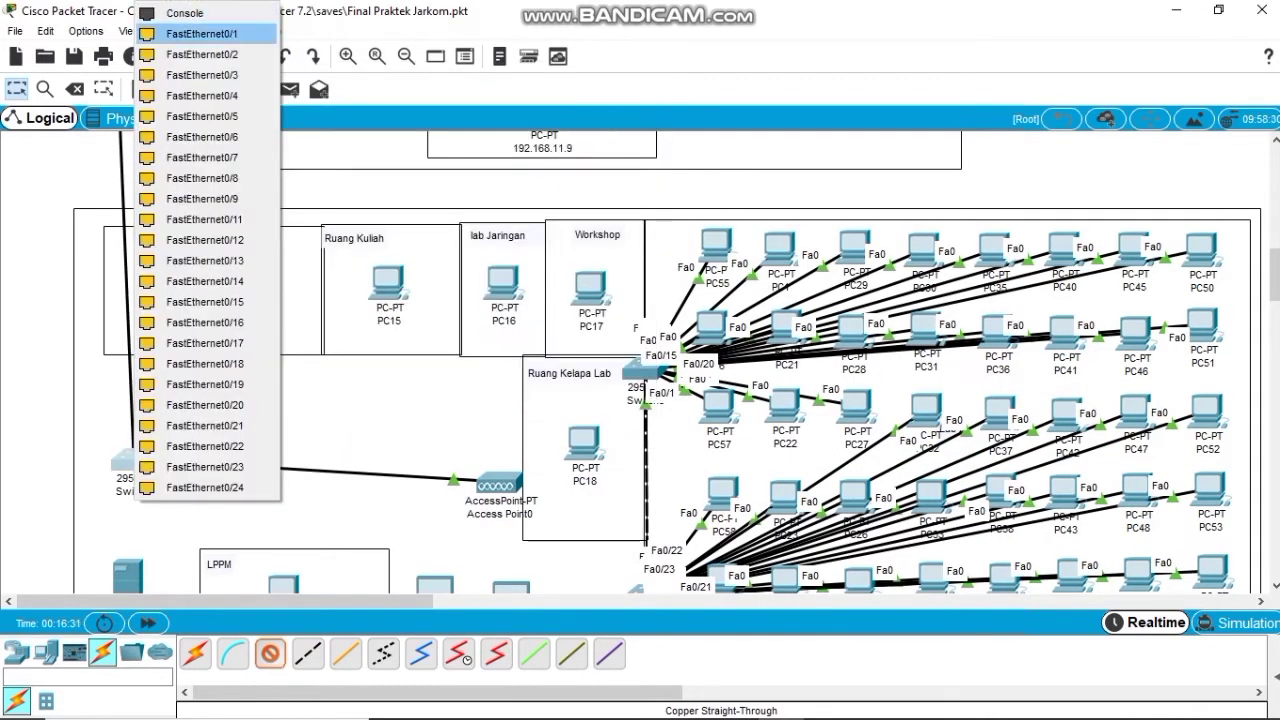
key(Return)
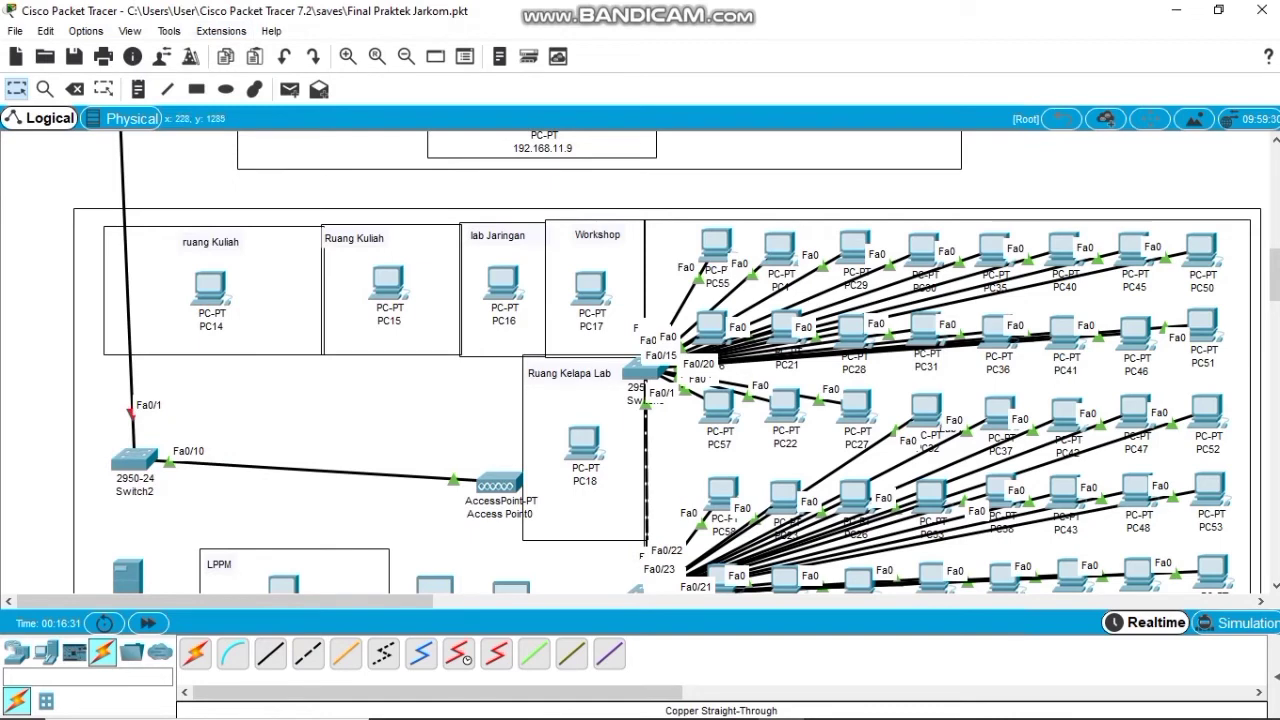
scroll(667, 362, down, 3)
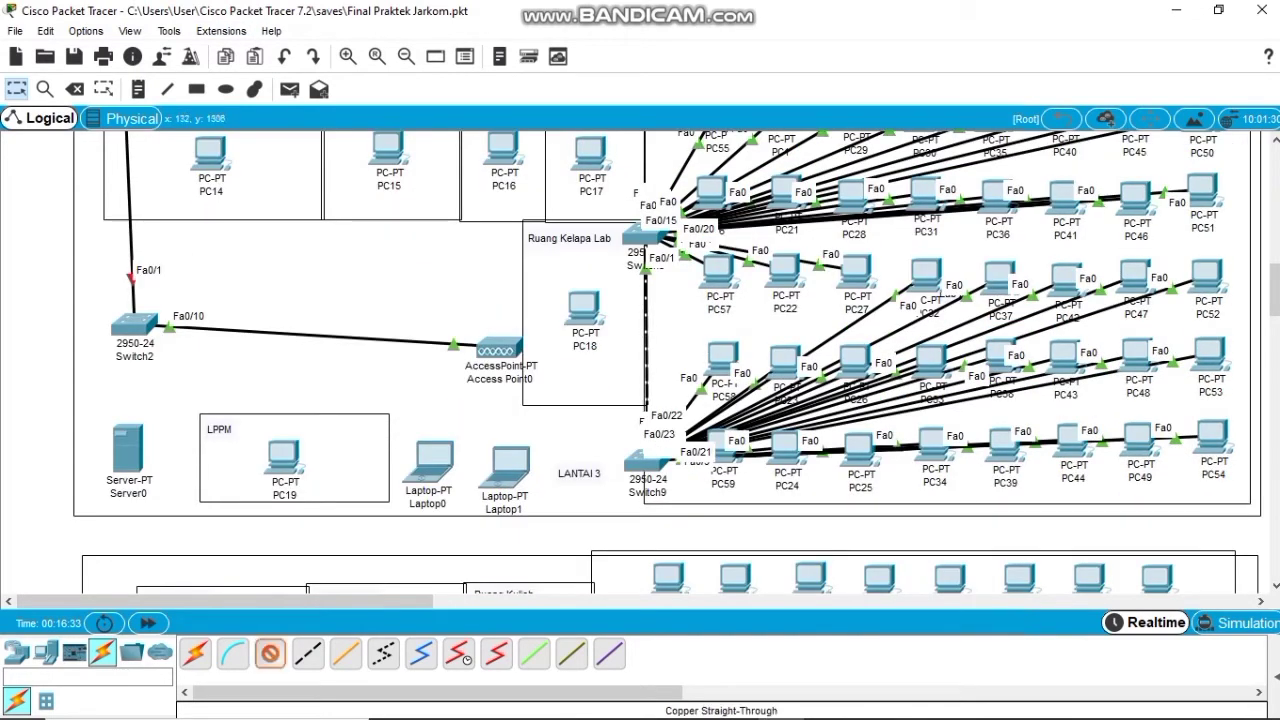
Cable Switch2's FastEthernet0/2 to Server0's FastEthernet0 and nudge Server0 slightly lower.
click(466, 660)
click(135, 322)
click(190, 33)
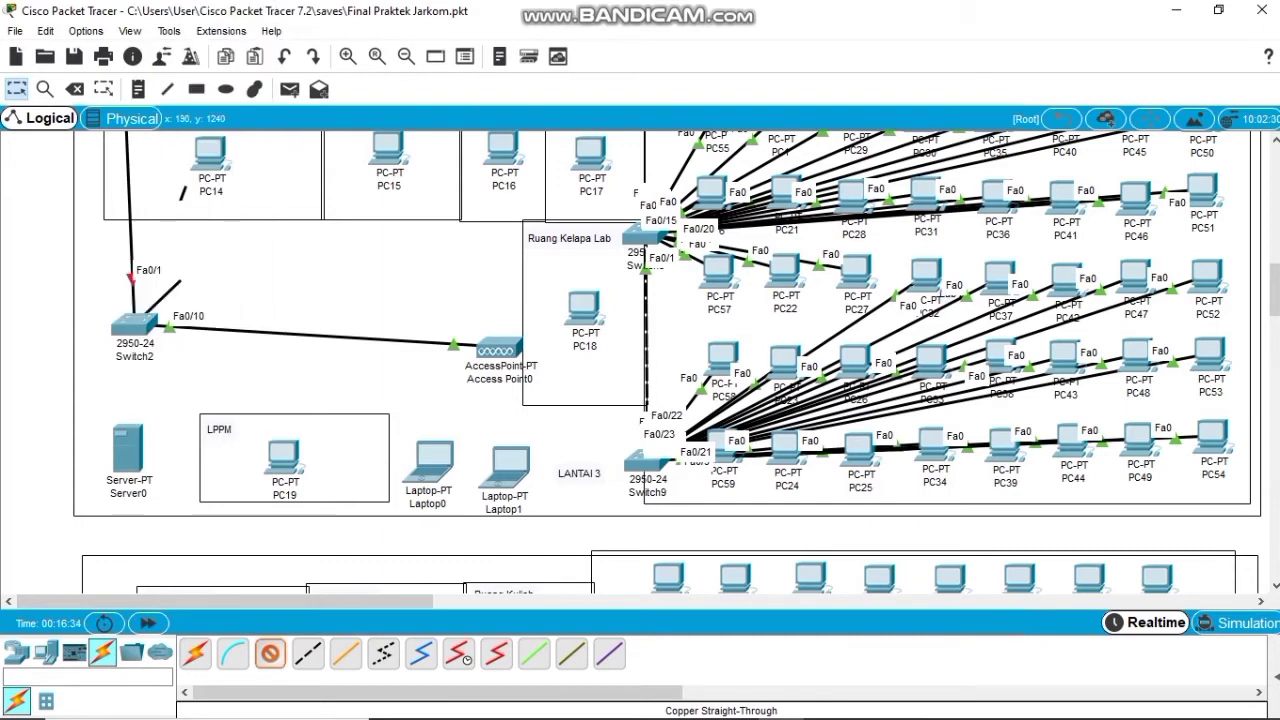
click(128, 452)
click(190, 462)
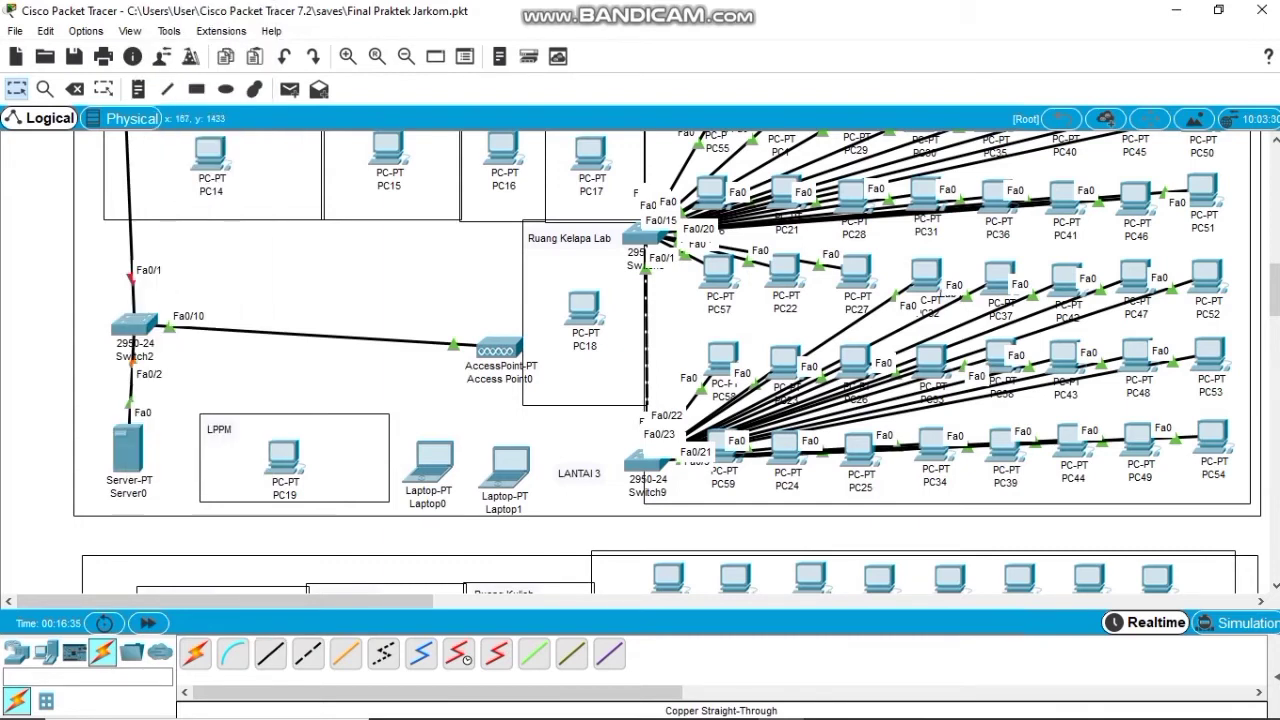
drag(128, 452, 135, 466)
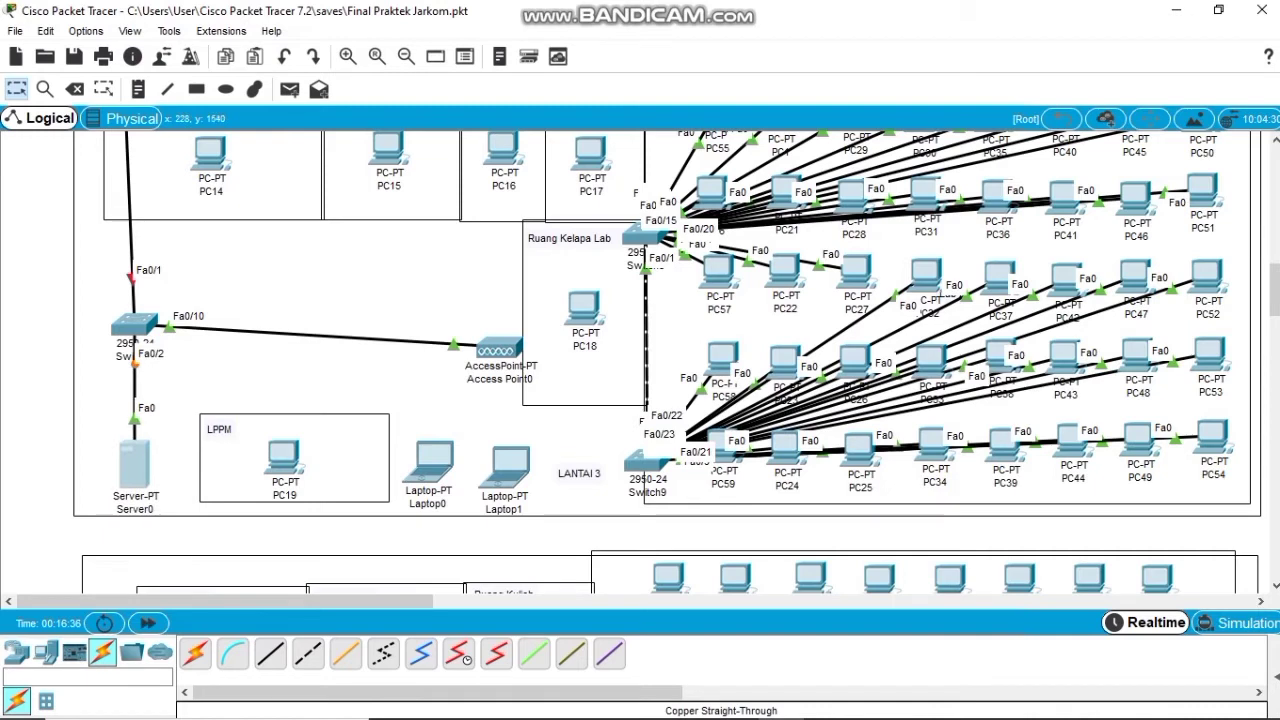
scroll(214, 160, up, 2)
Connect PC14 and PC15 to switch ports Fa0/3 and Fa0/4 with straight-through cables.
click(214, 155)
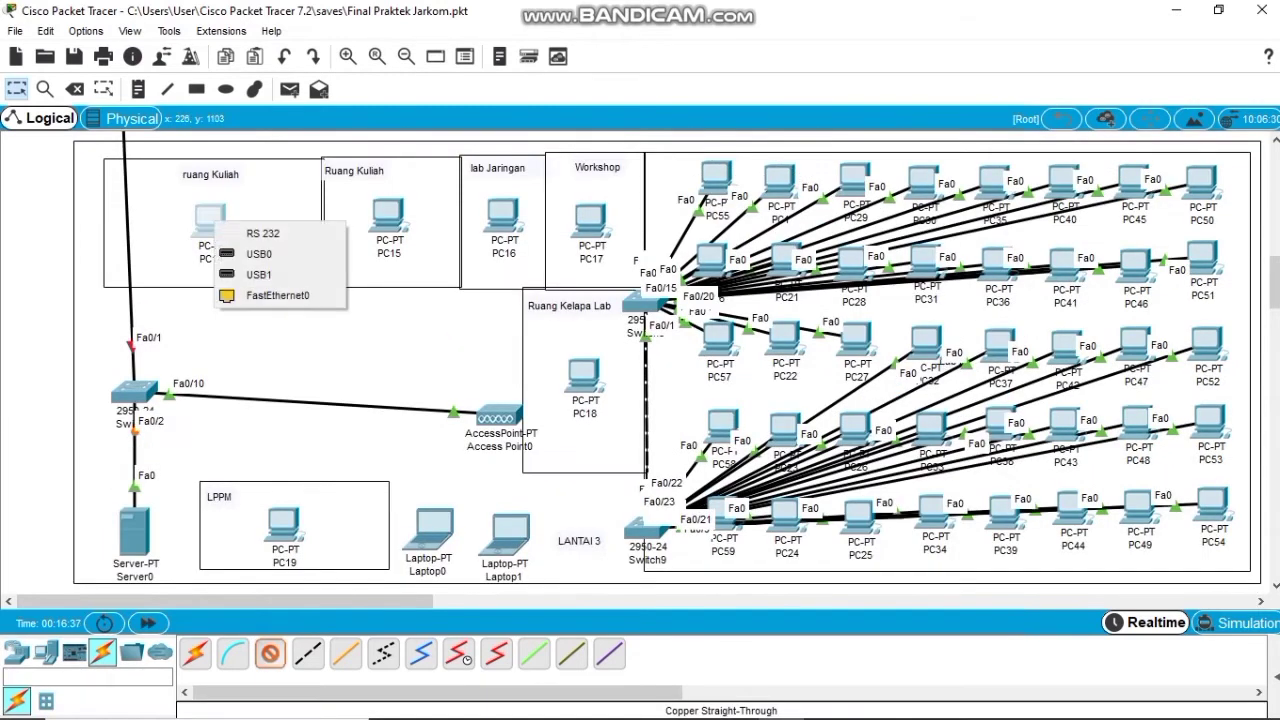
click(278, 295)
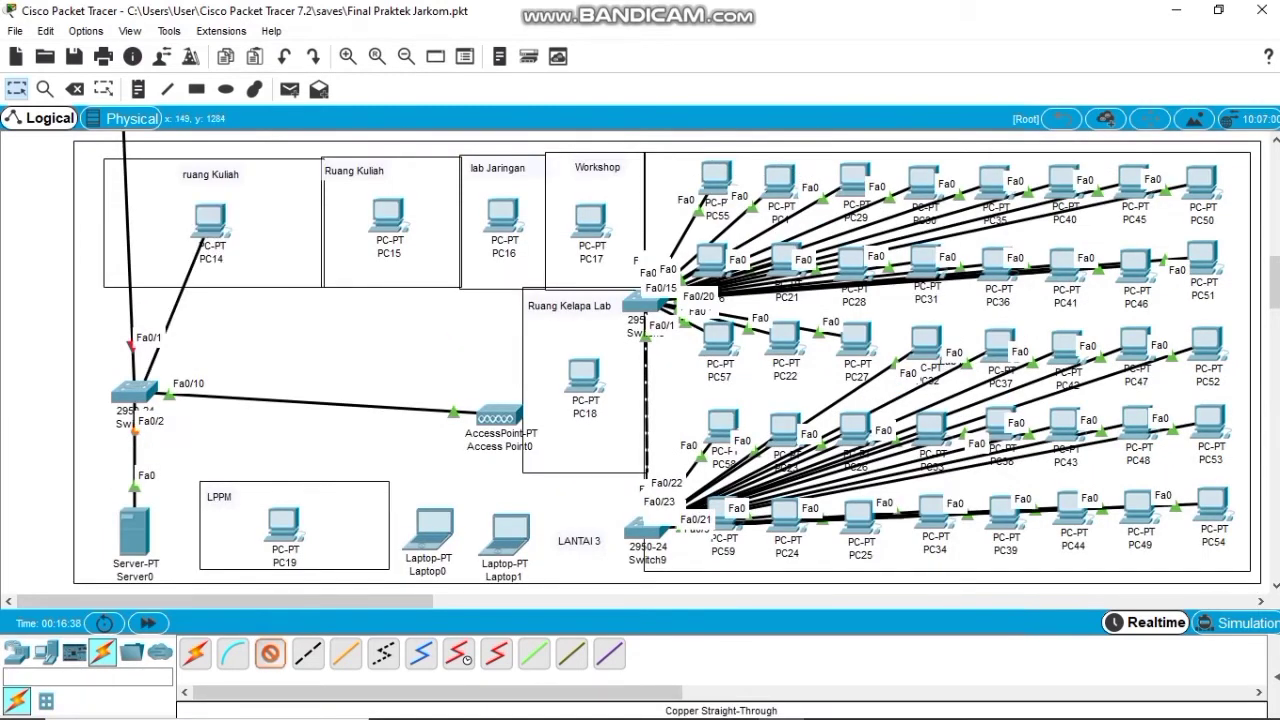
click(145, 388)
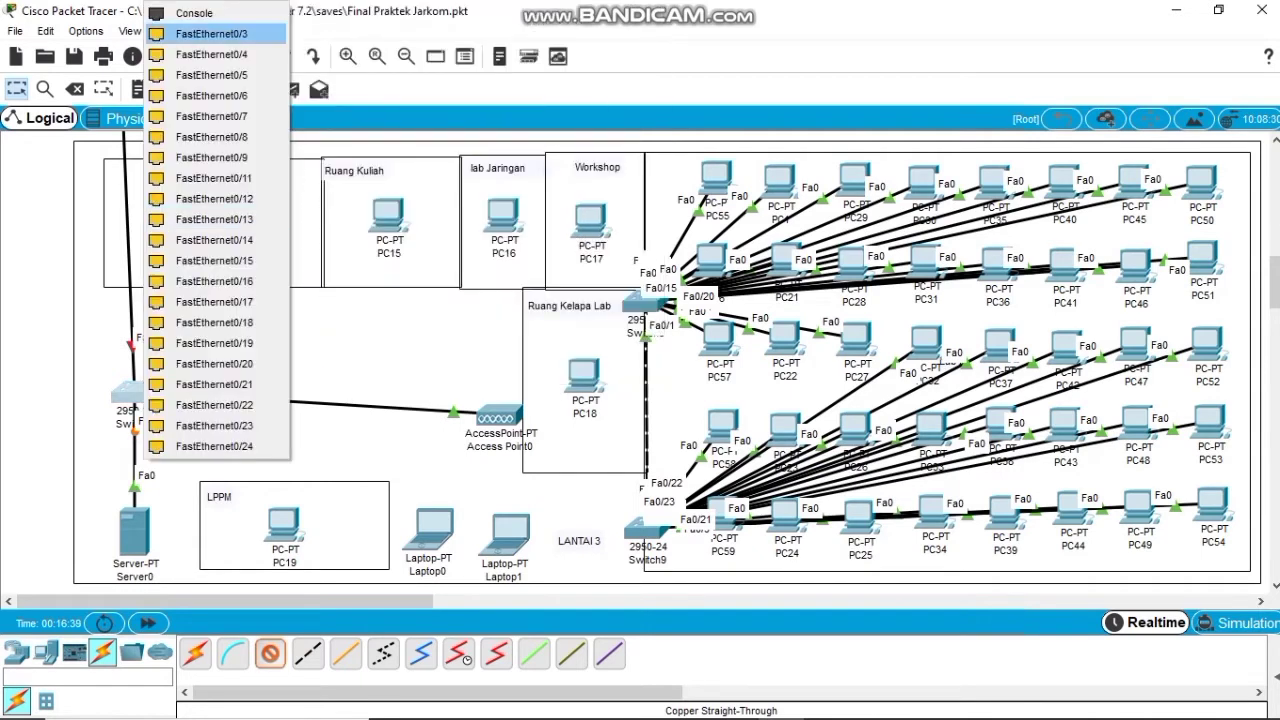
click(215, 64)
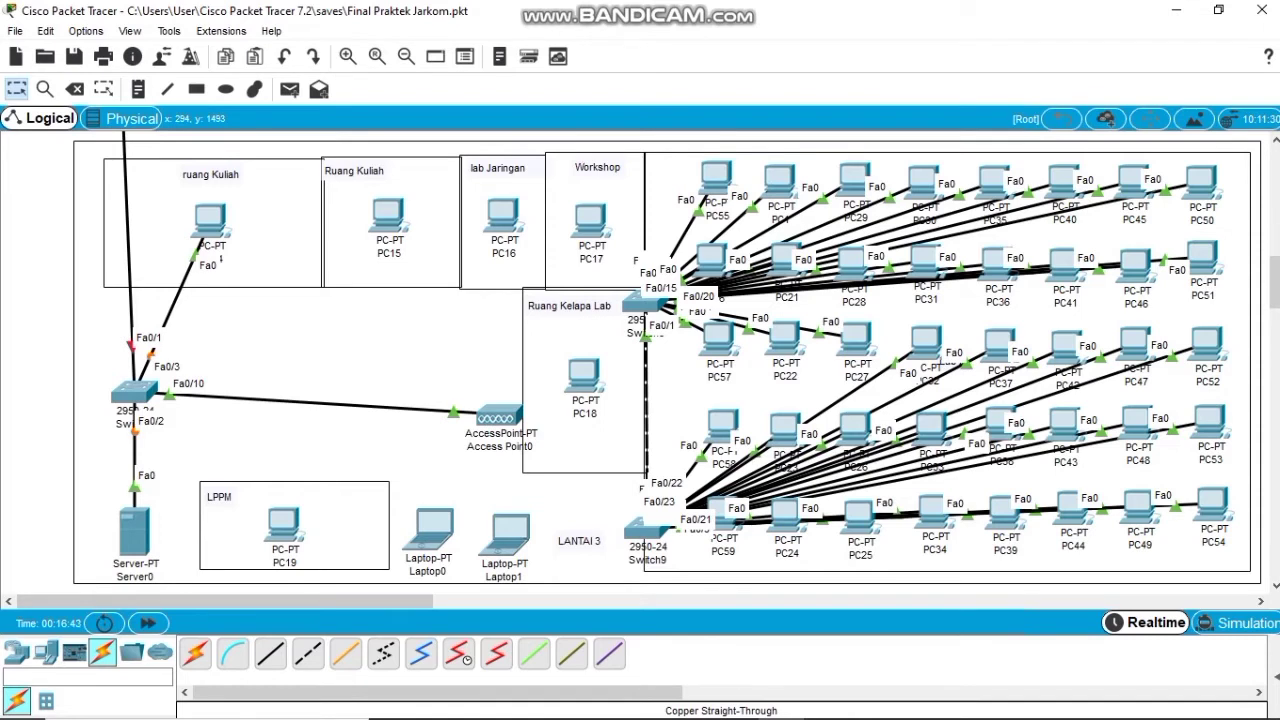
click(270, 653)
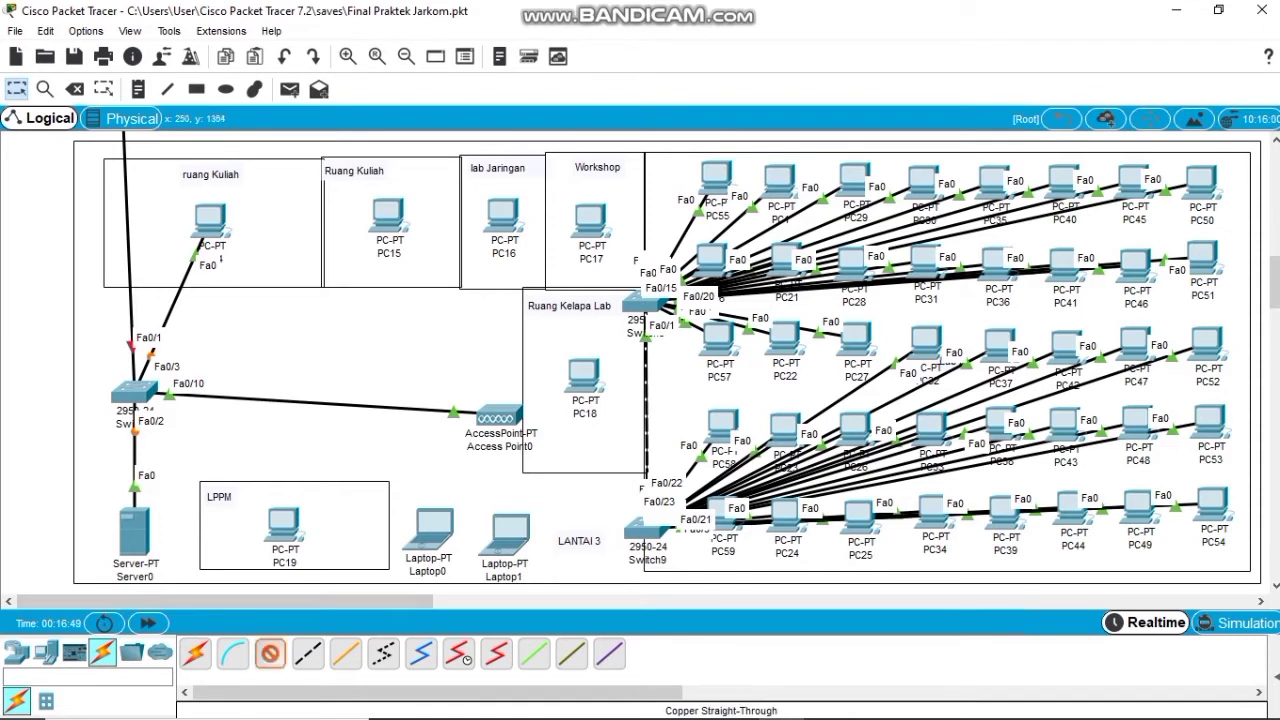
click(392, 213)
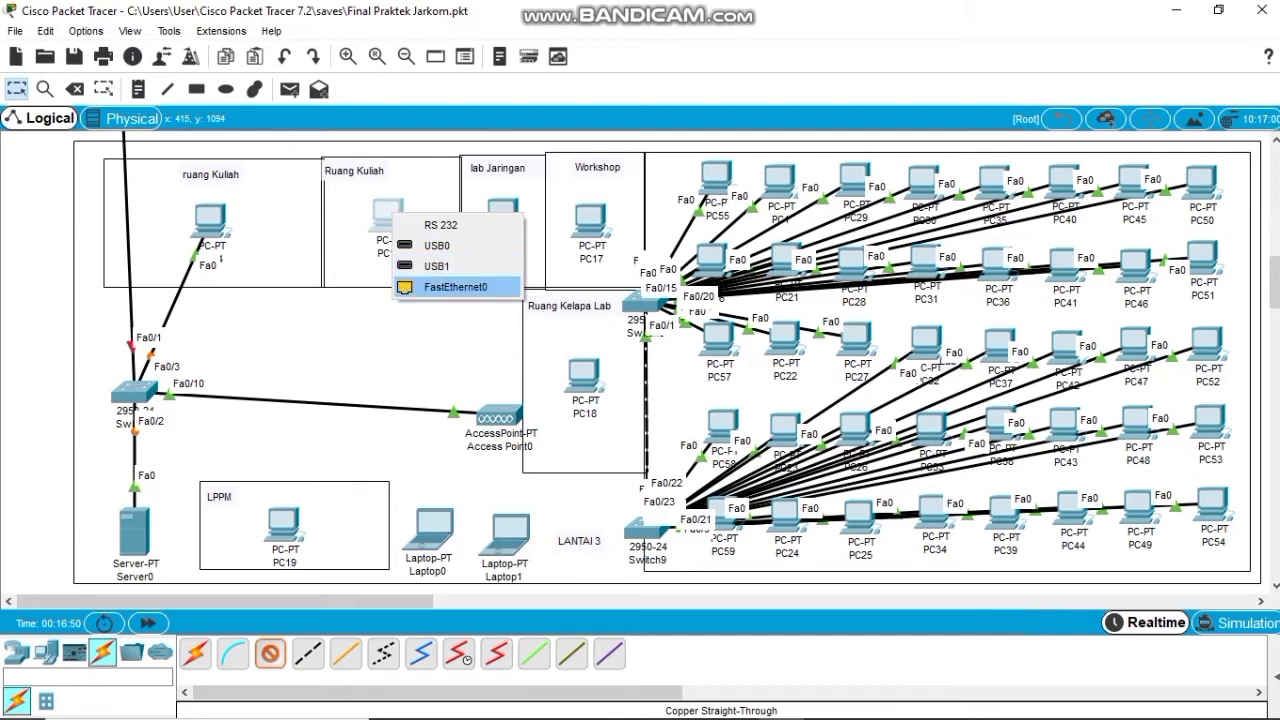
click(436, 287)
click(135, 393)
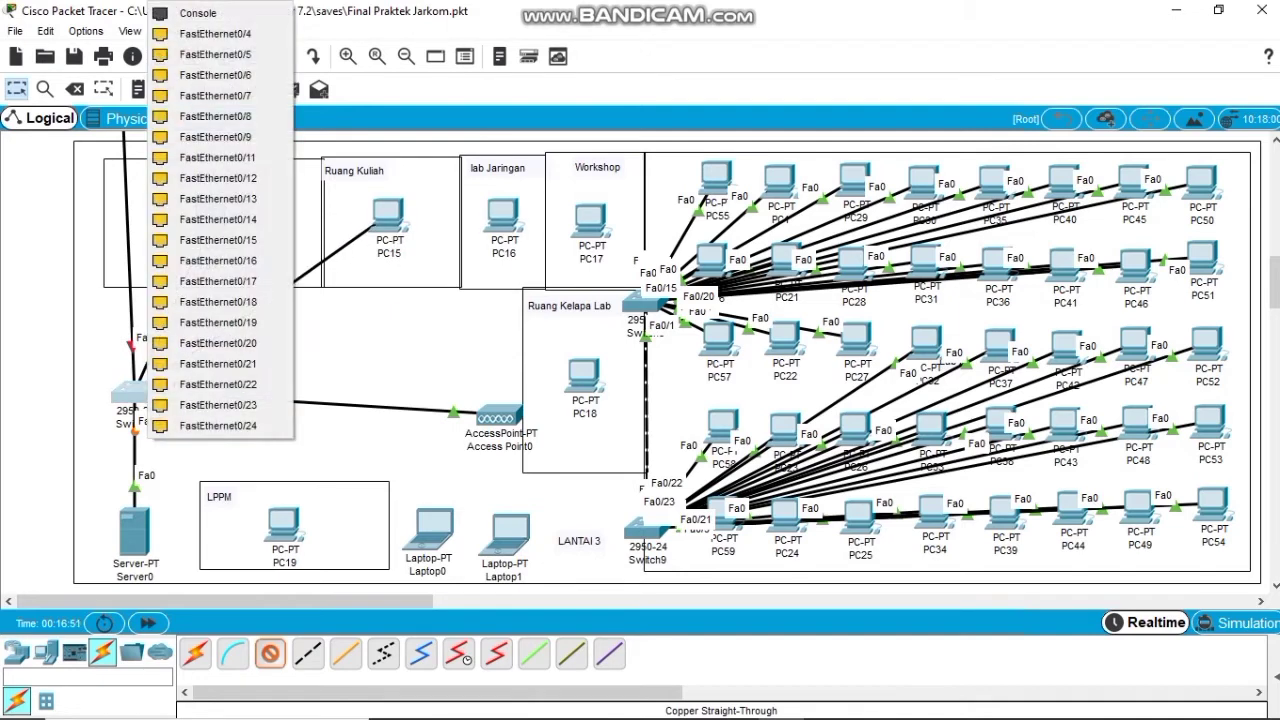
click(215, 33)
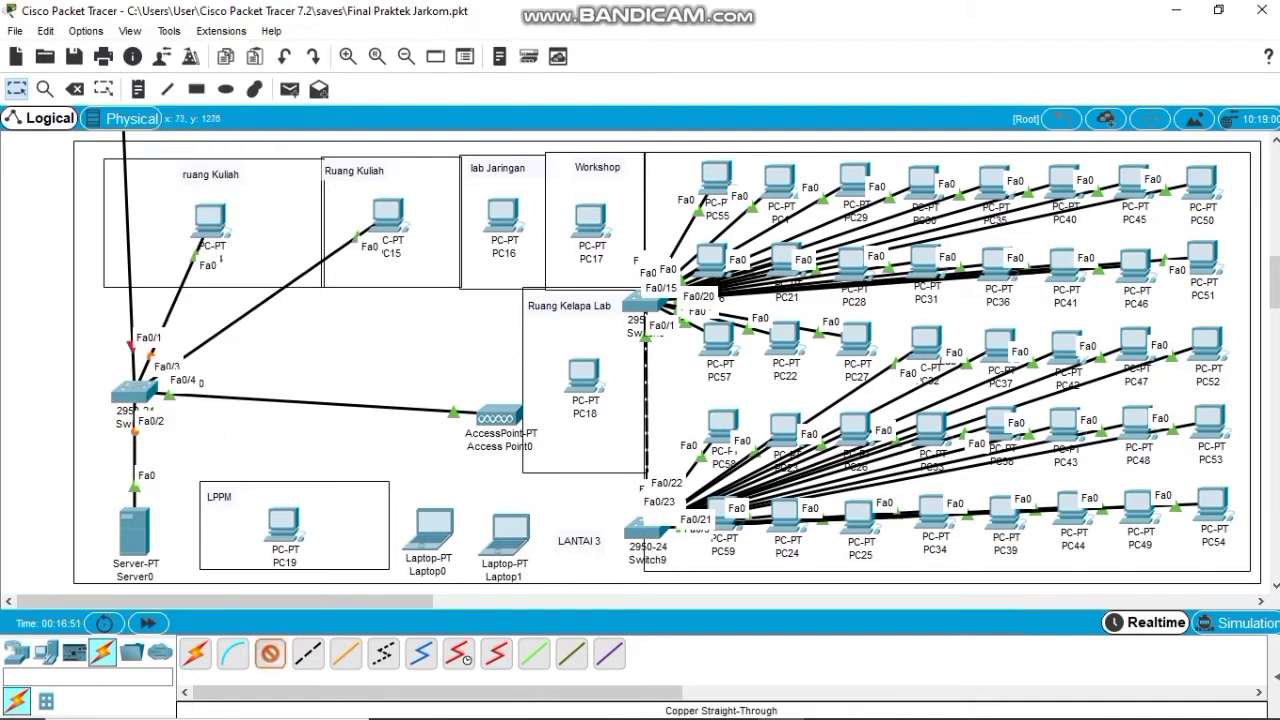
Connect switch ports Fa0/5 and Fa0/6 to PC16 and PC17.
click(137, 393)
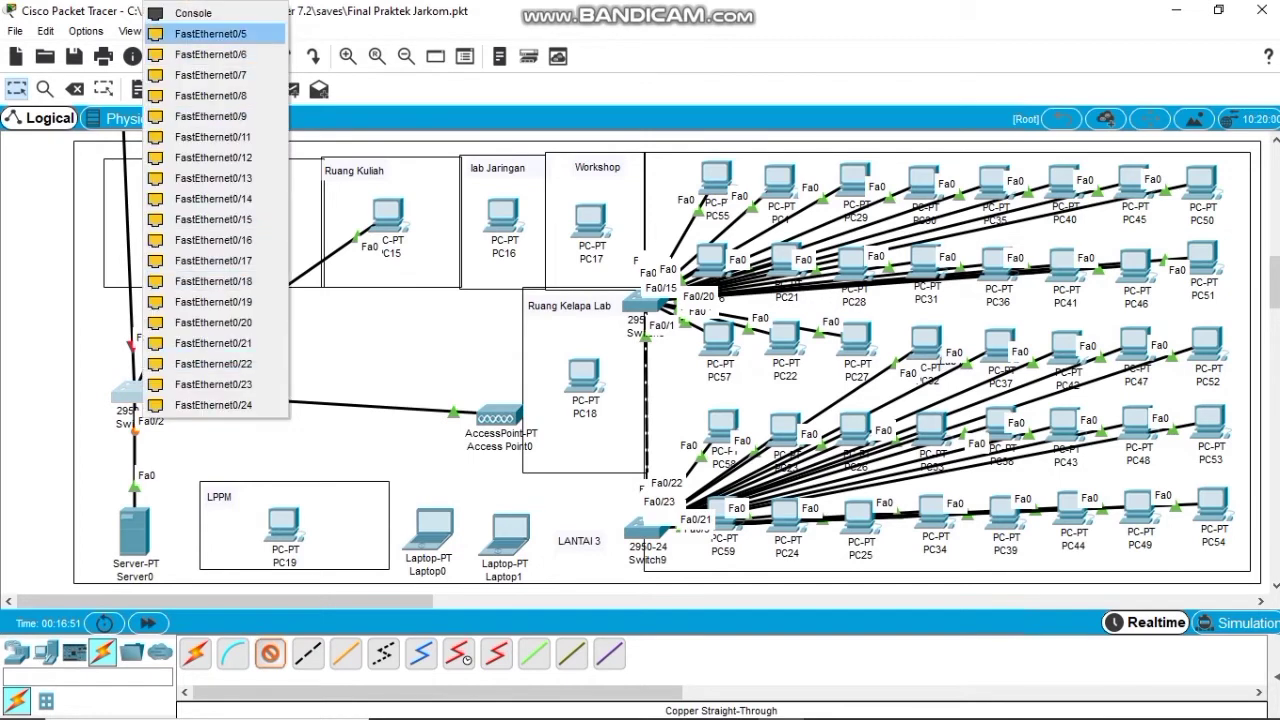
key(Escape)
click(503, 222)
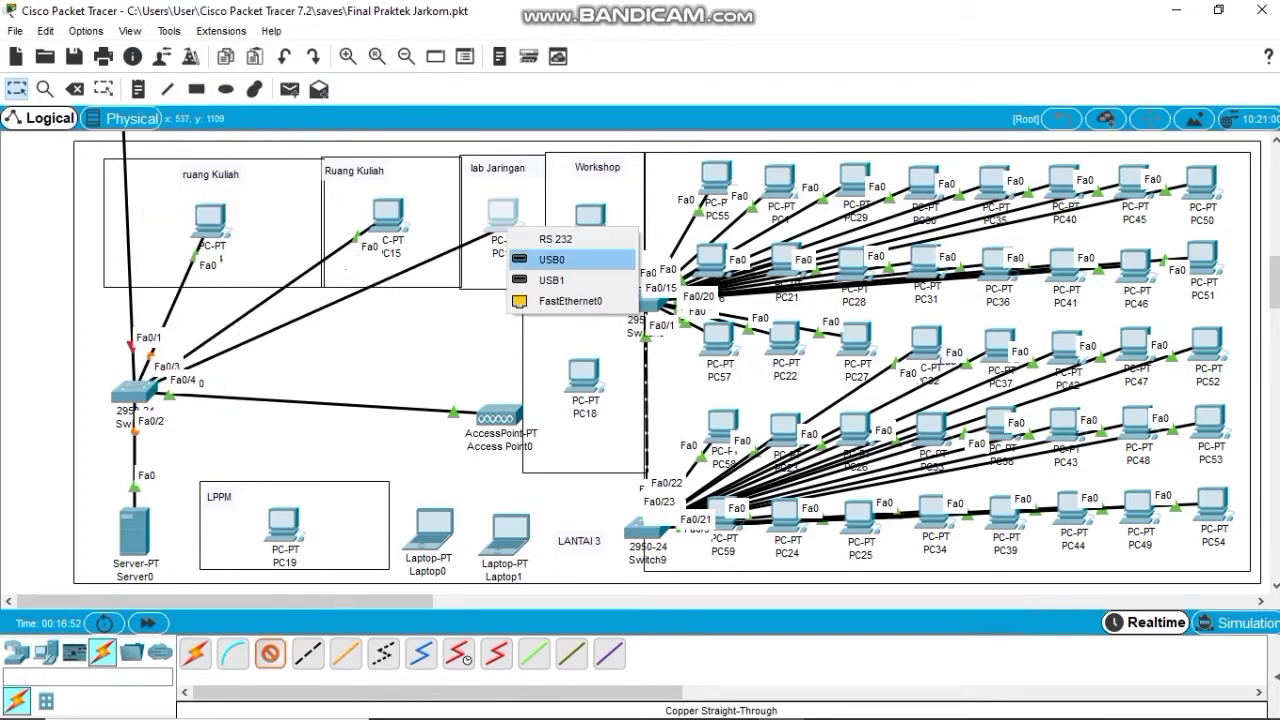
click(550, 297)
click(269, 653)
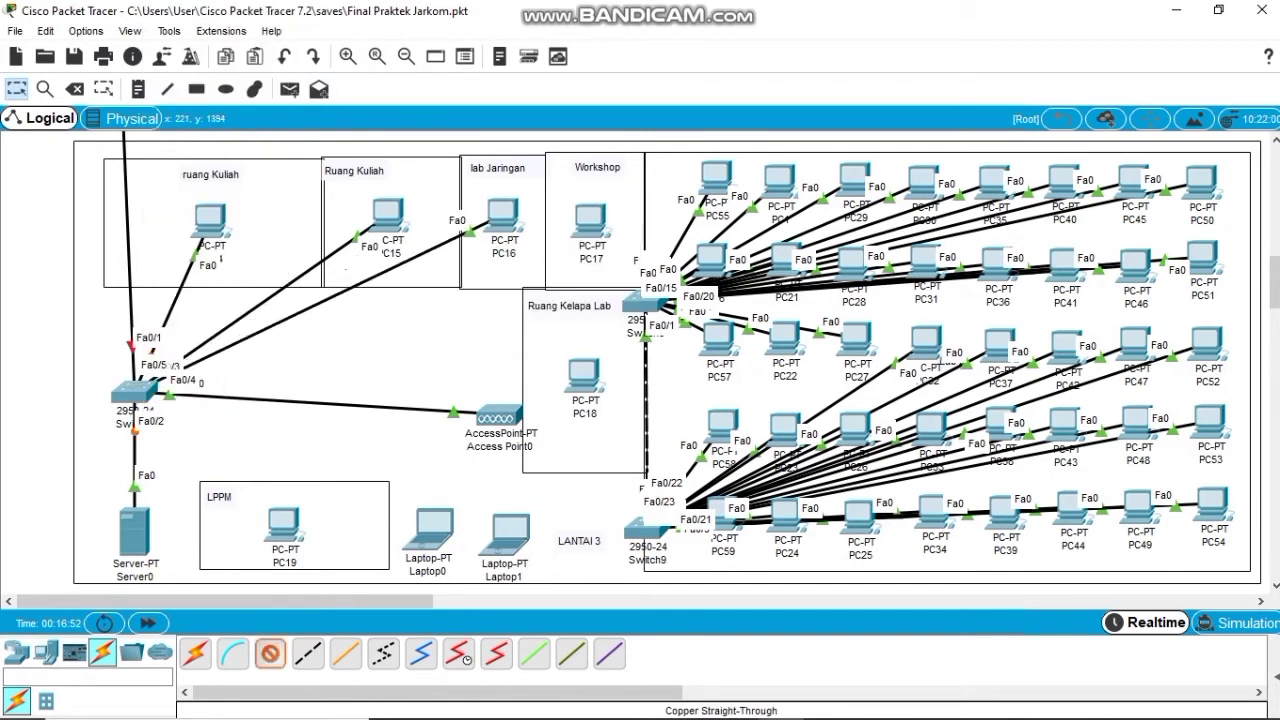
click(137, 393)
click(200, 33)
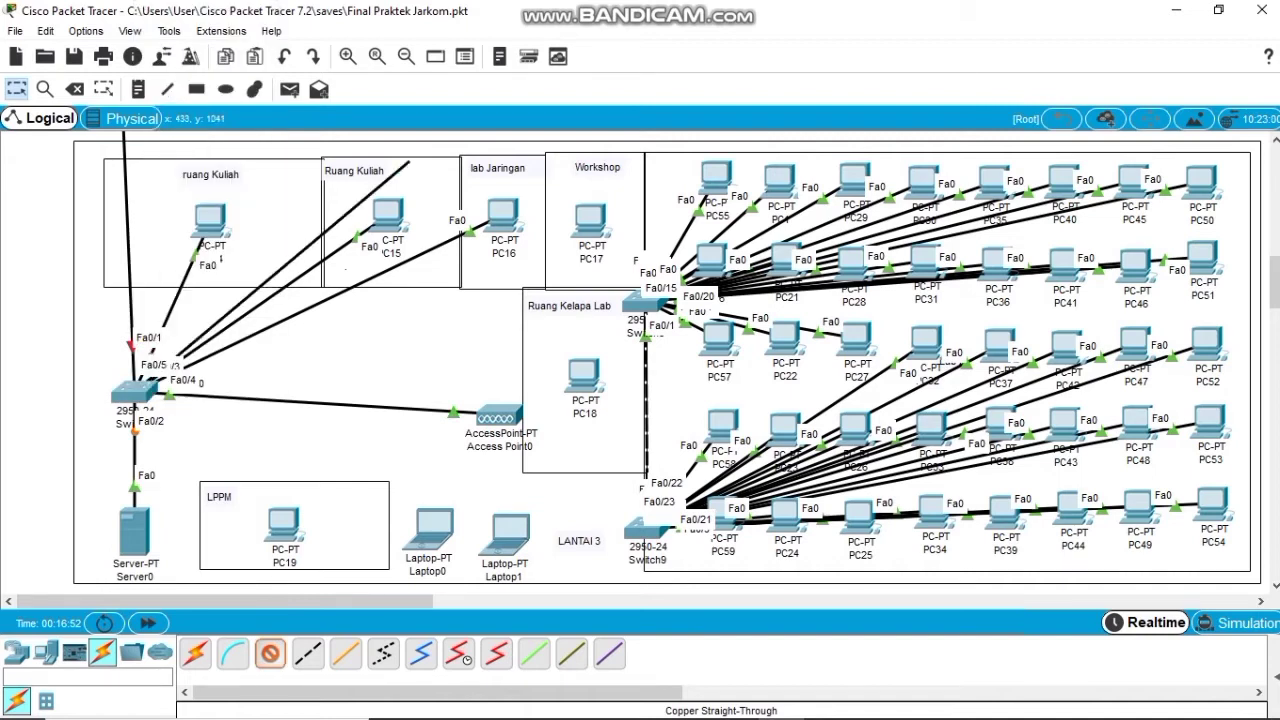
click(591, 230)
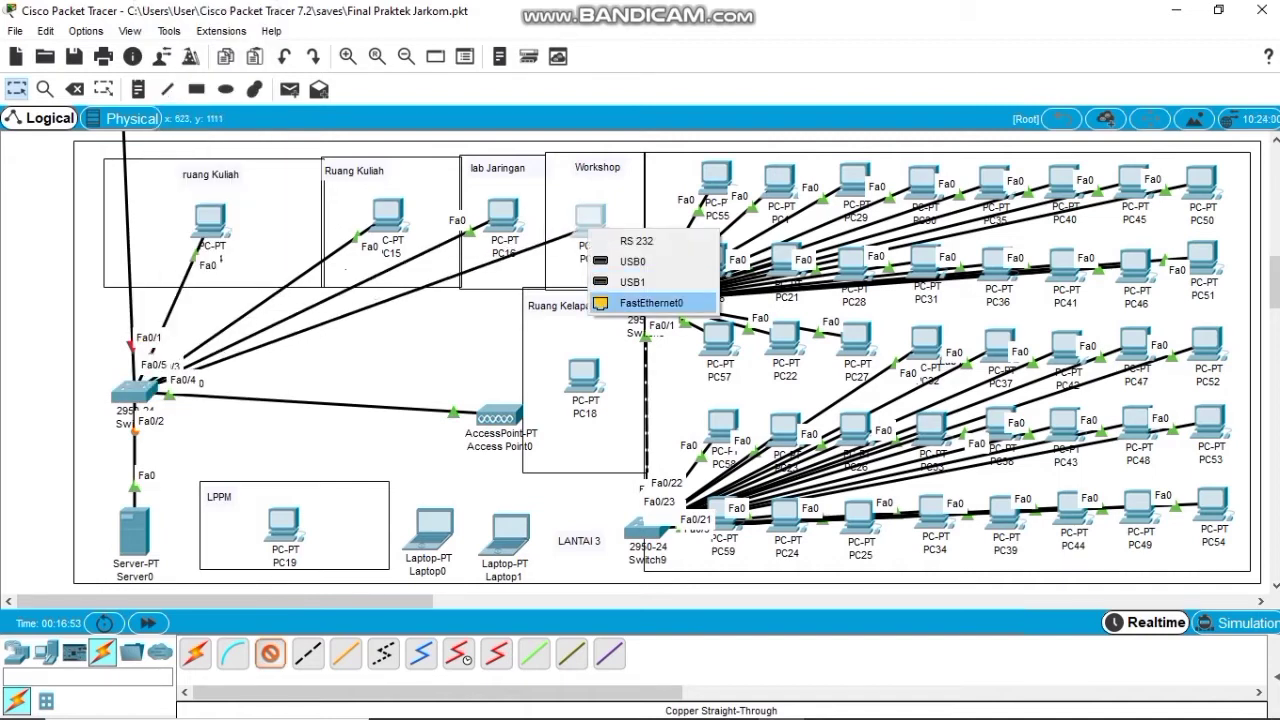
click(651, 302)
Connect switch ports Fa0/7 and Fa0/8 to PC18 and PC19.
click(270, 653)
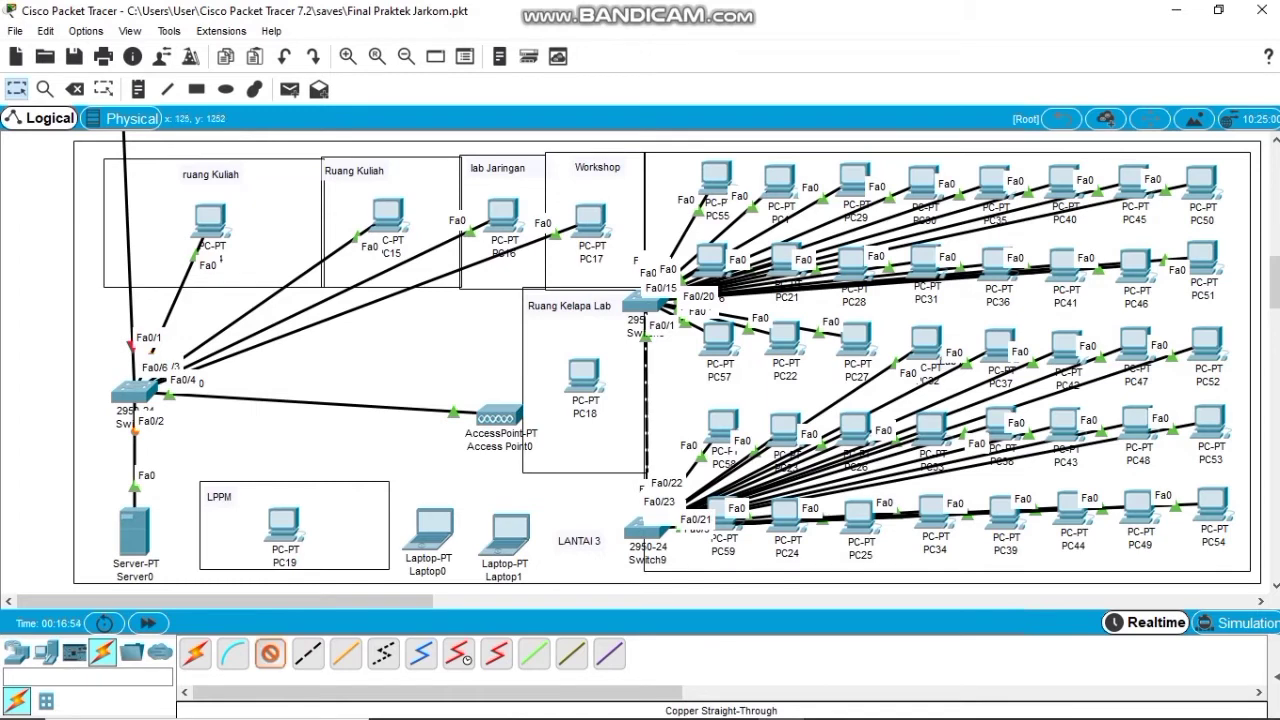
click(135, 390)
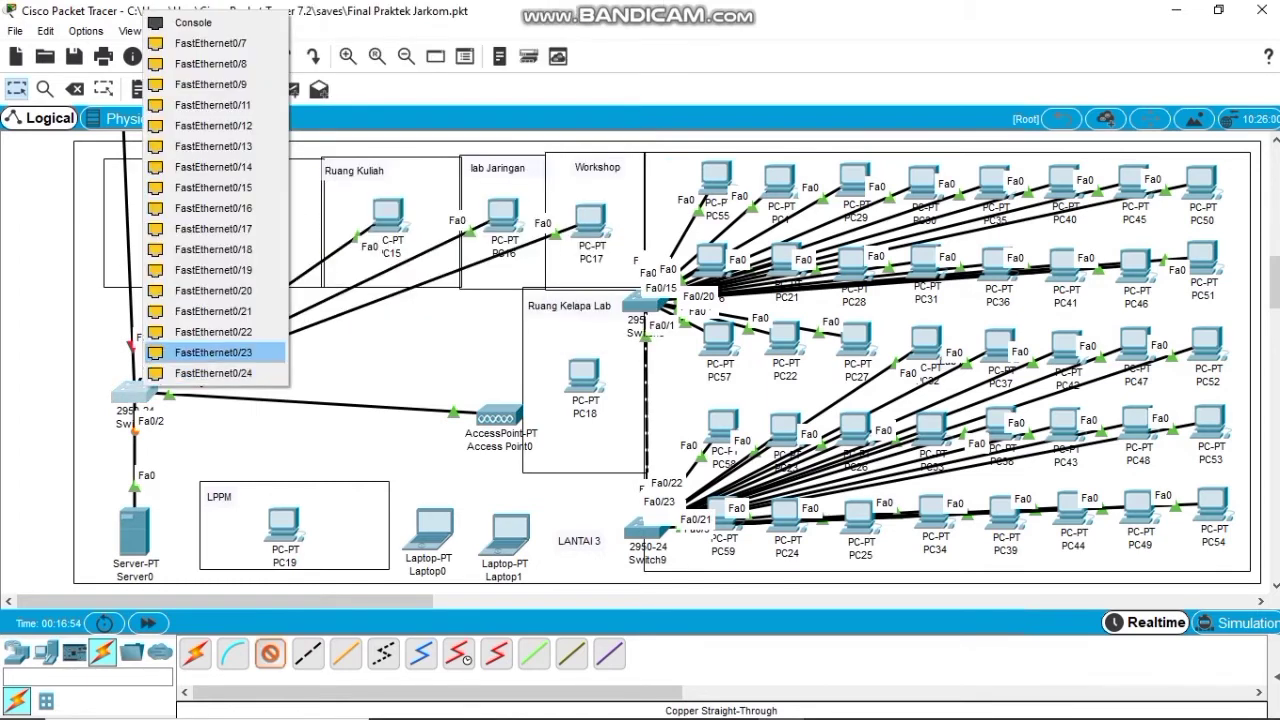
click(200, 43)
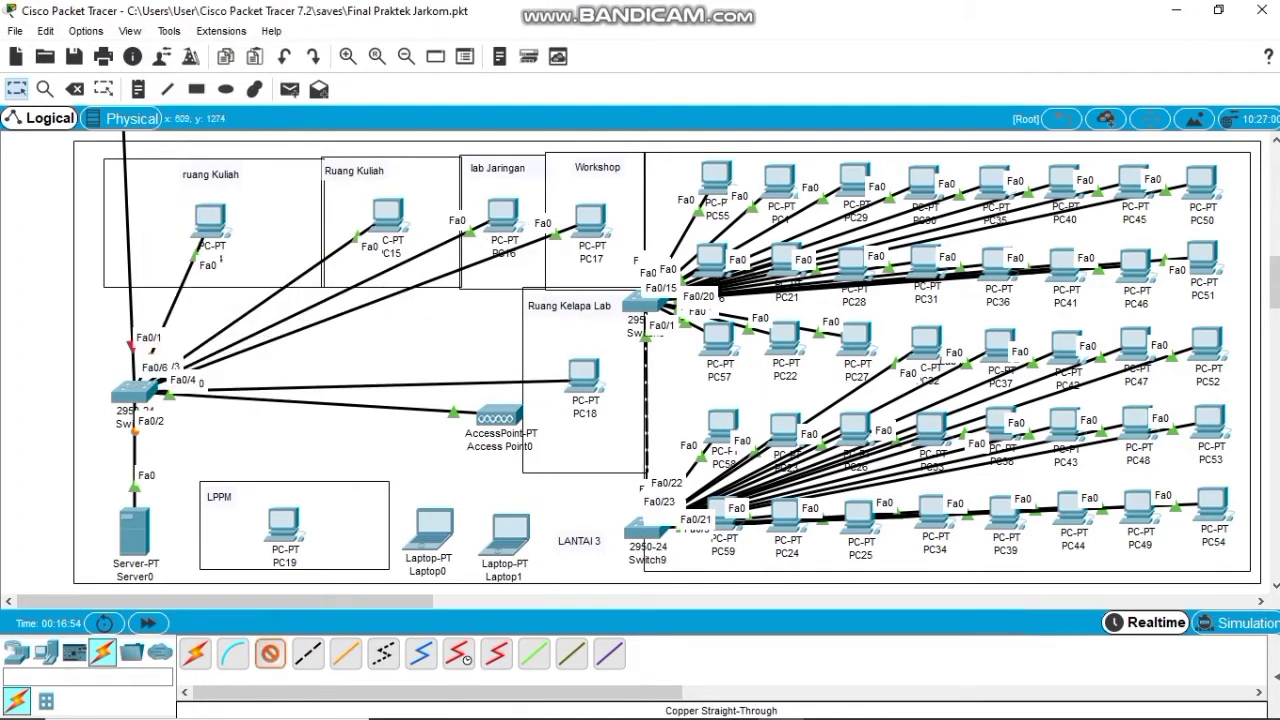
click(584, 378)
click(630, 457)
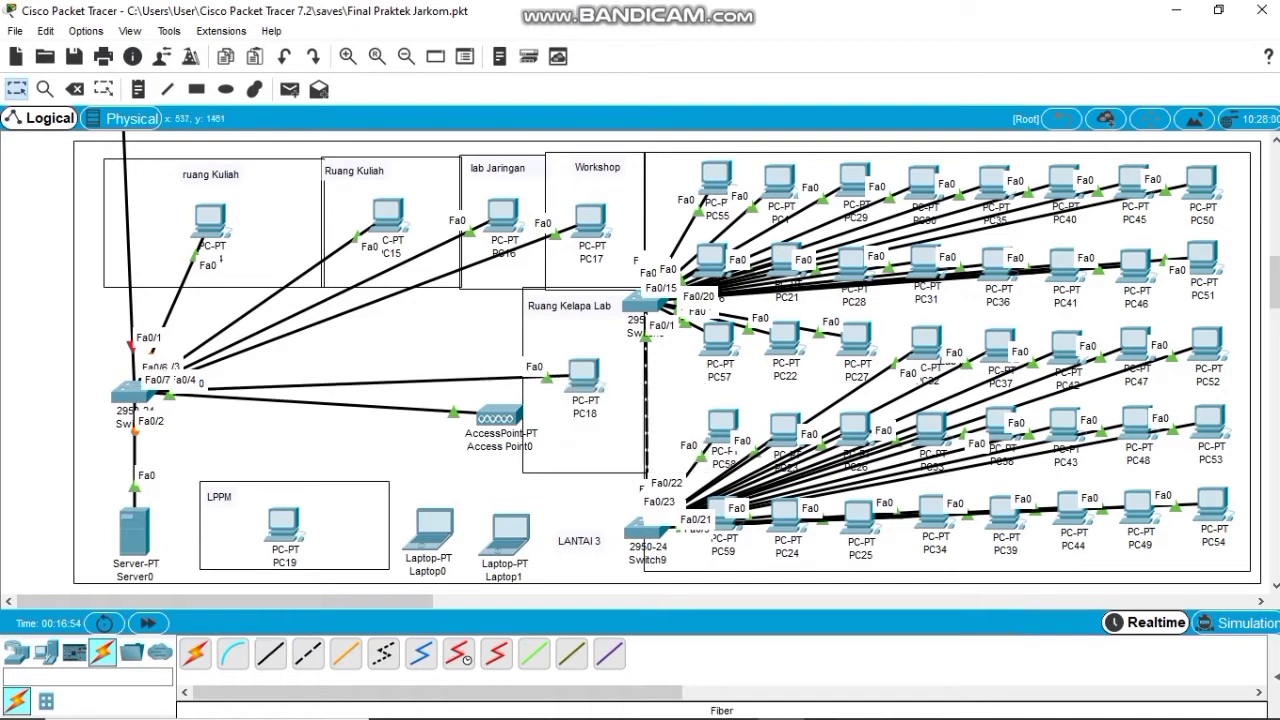
click(270, 653)
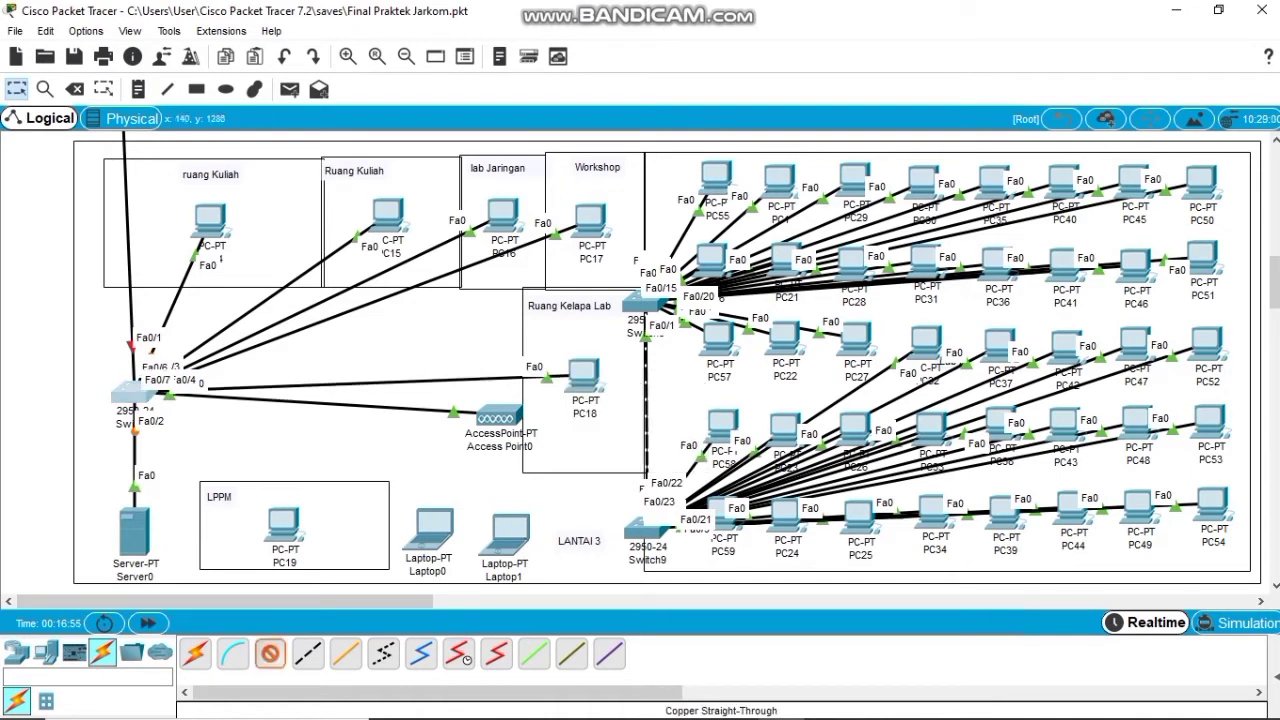
click(132, 392)
click(200, 69)
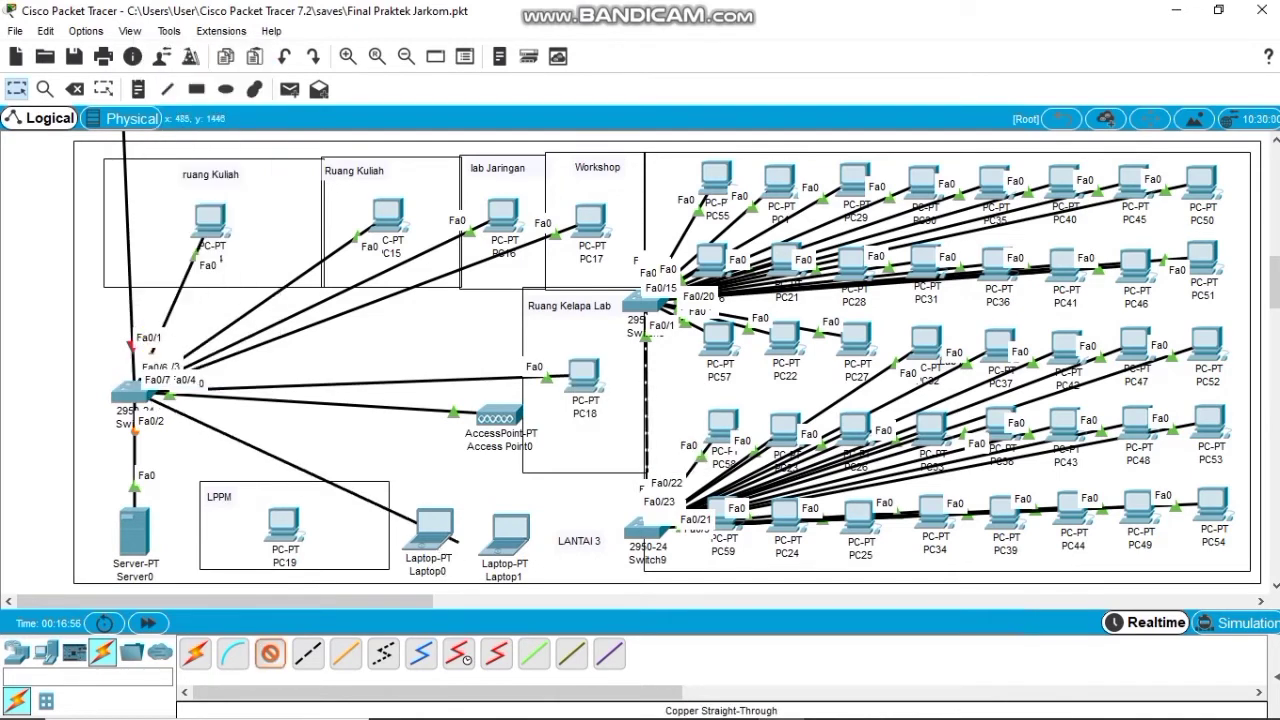
click(270, 514)
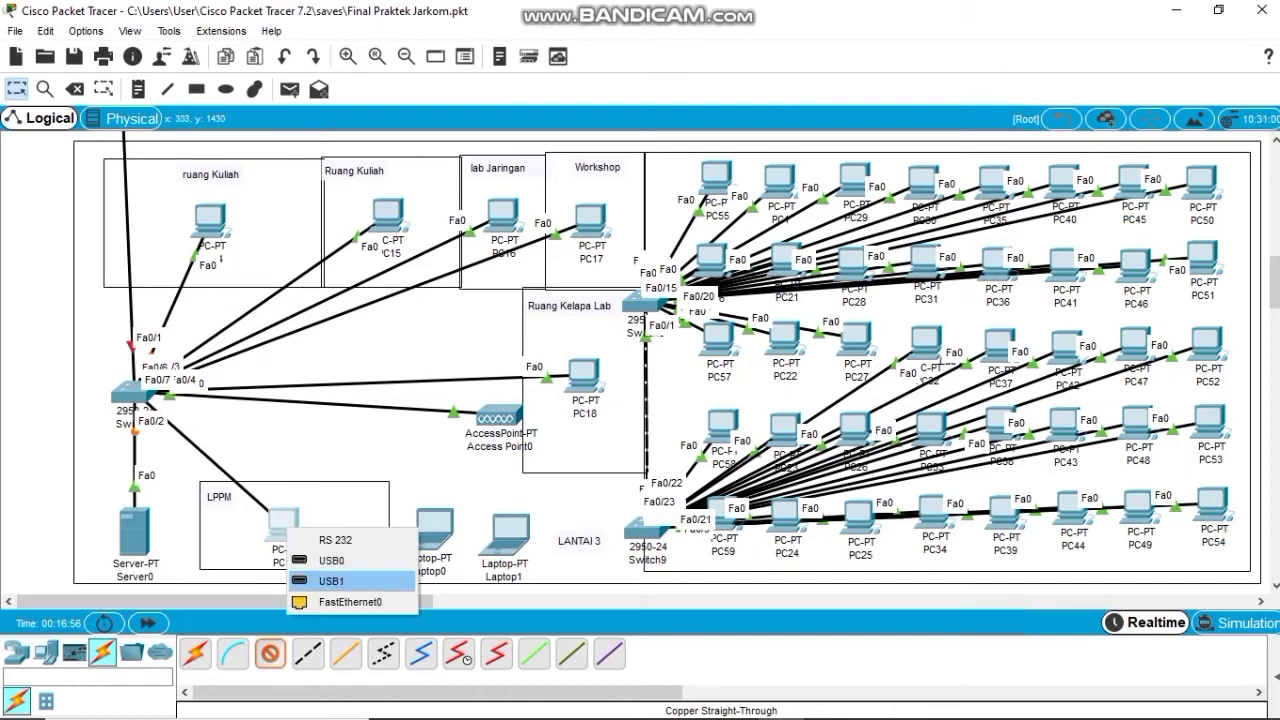
click(330, 594)
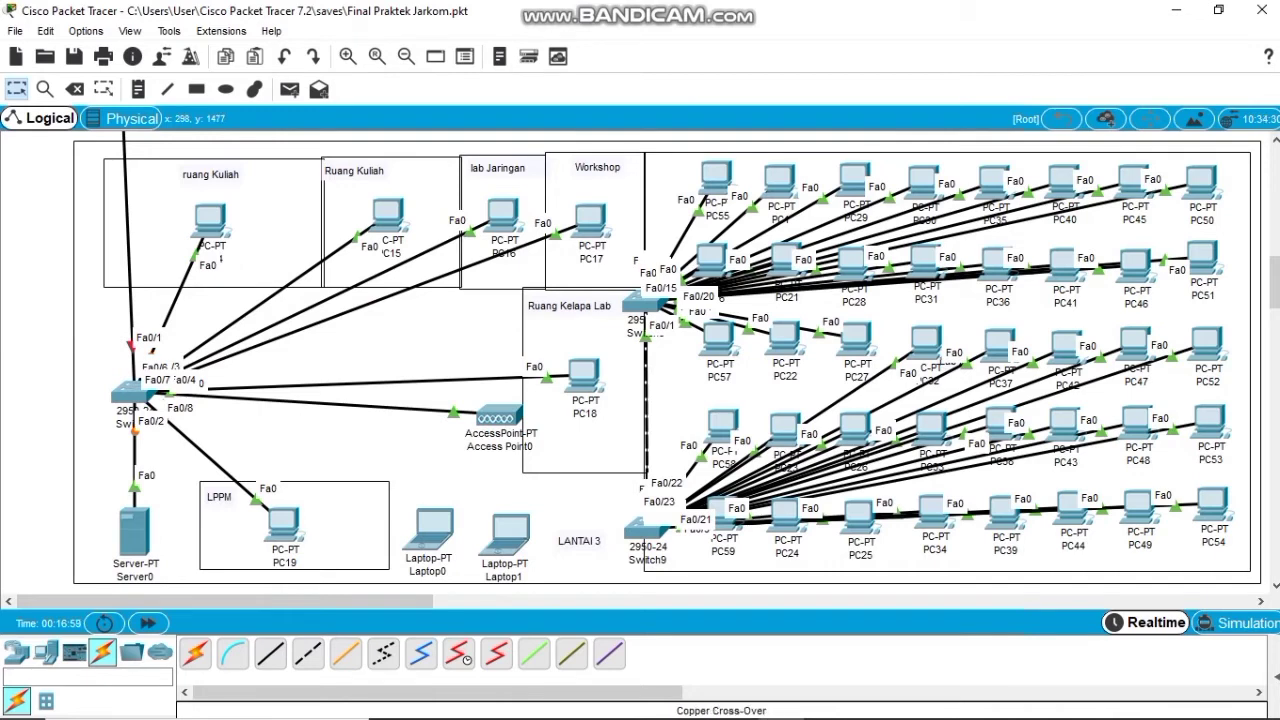
Link the switch's Fa0/9 to Switch9's Fa0/1 with a copper crossover cable.
click(308, 653)
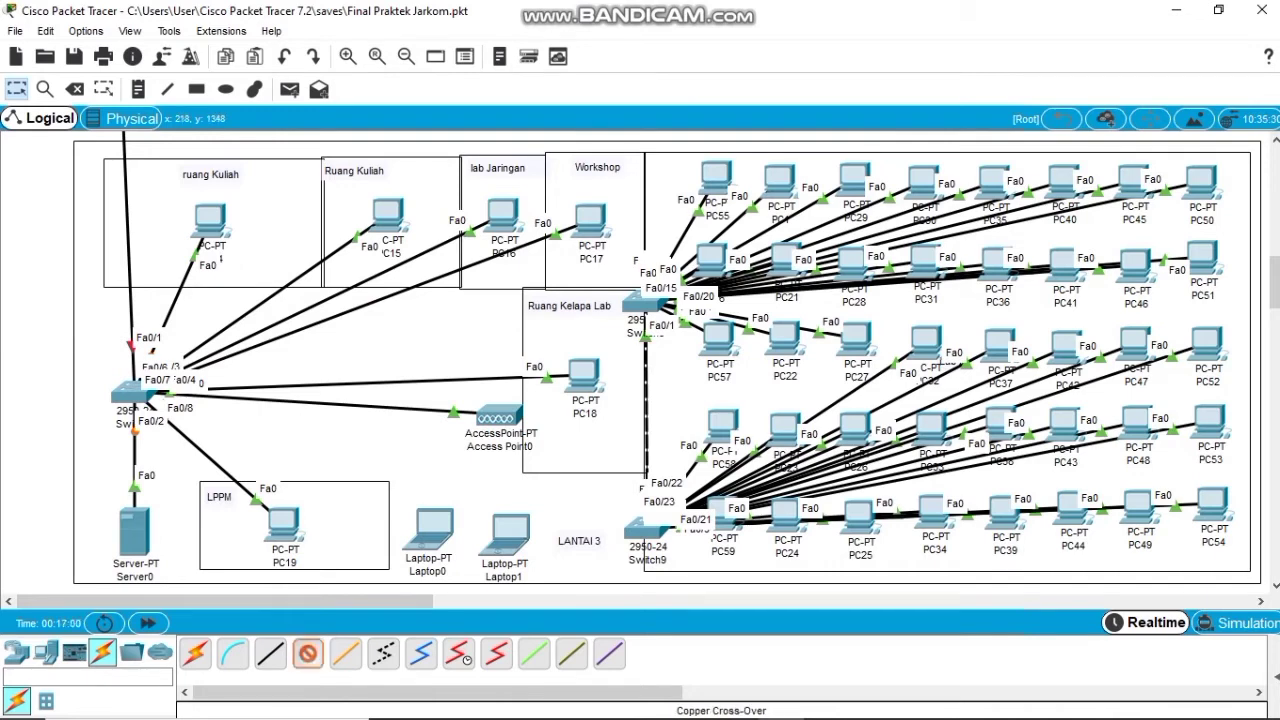
click(130, 393)
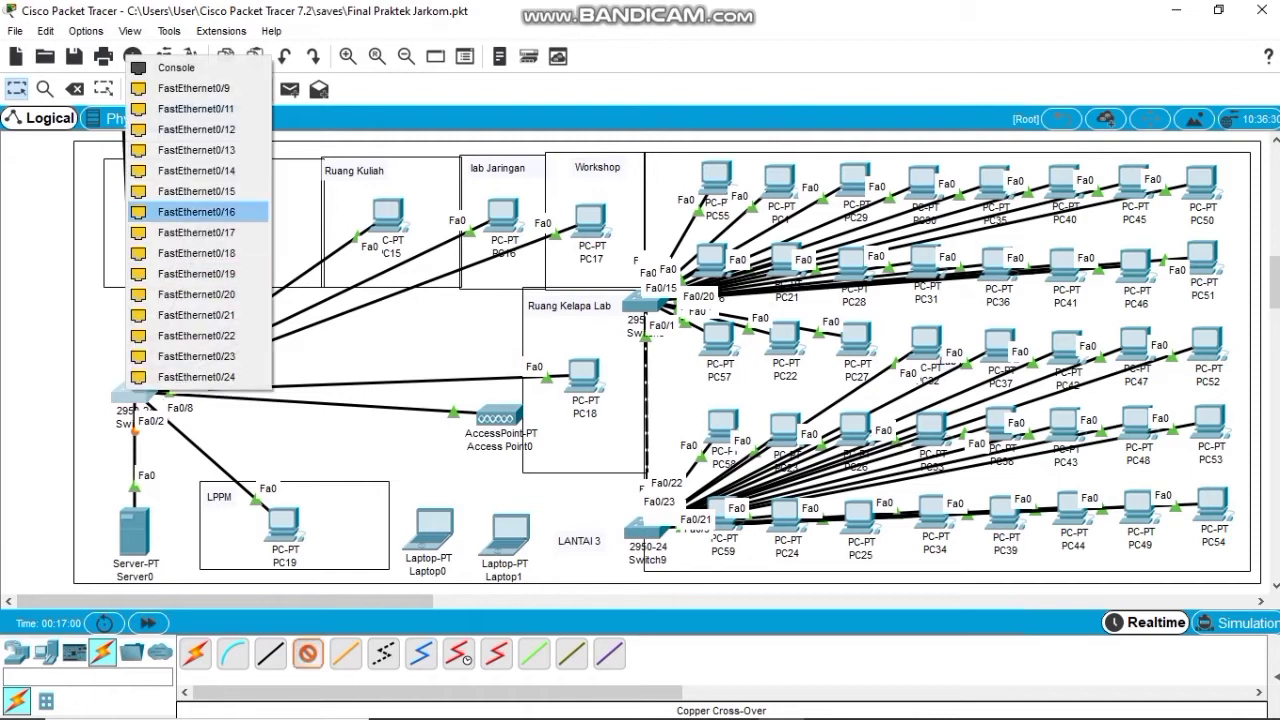
key(Escape)
click(641, 531)
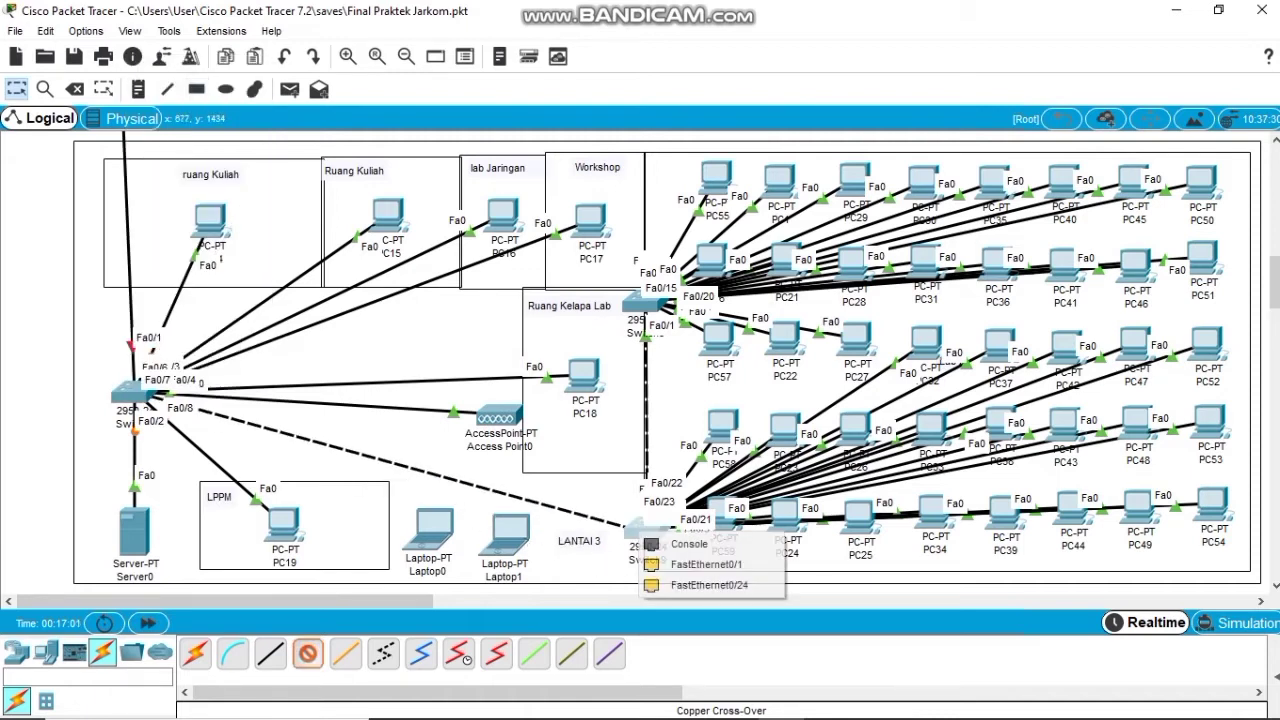
click(706, 564)
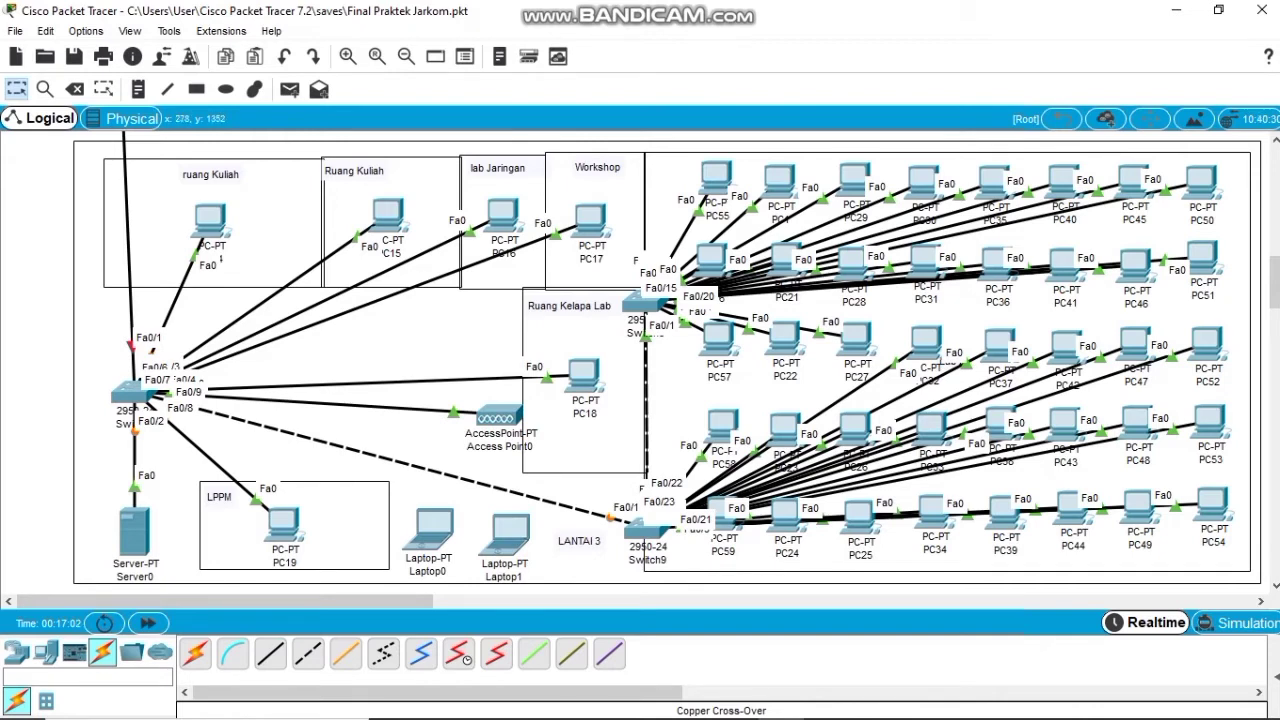
Open Router0's FastEthernet7/0 settings and turn the port on.
scroll(660, 370, up, 3)
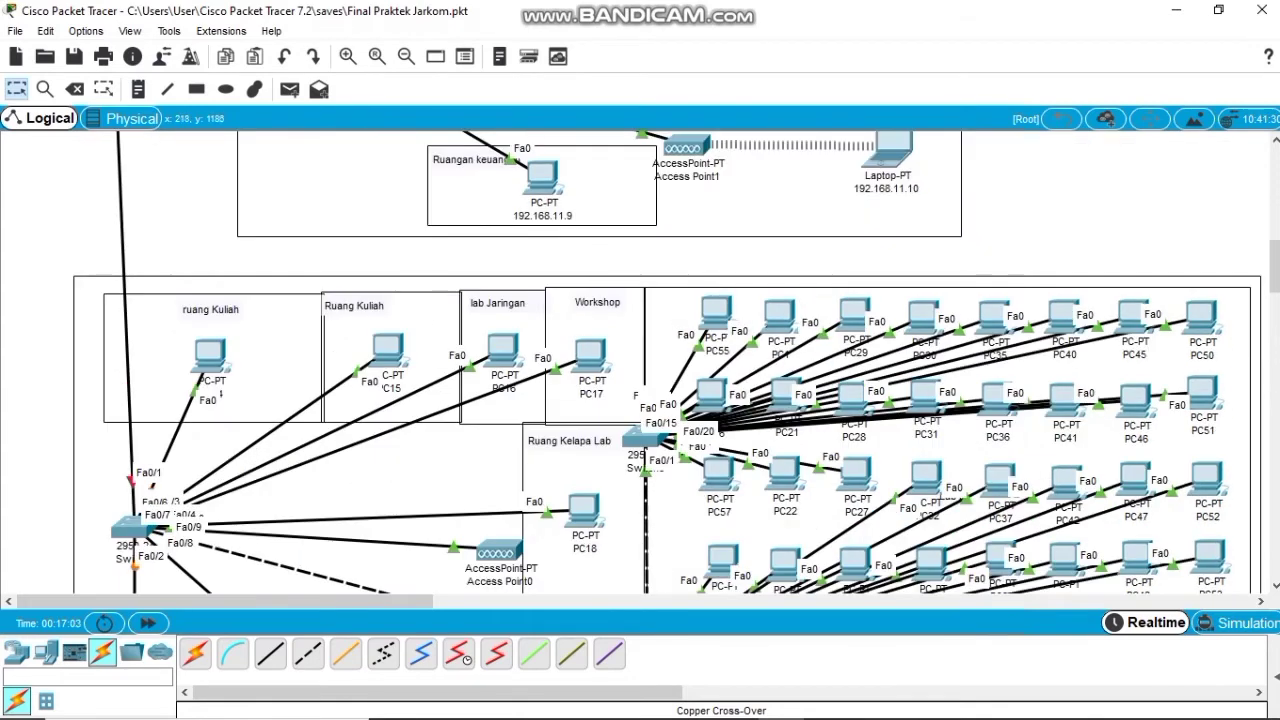
scroll(660, 370, up, 5)
scroll(551, 362, up, 3)
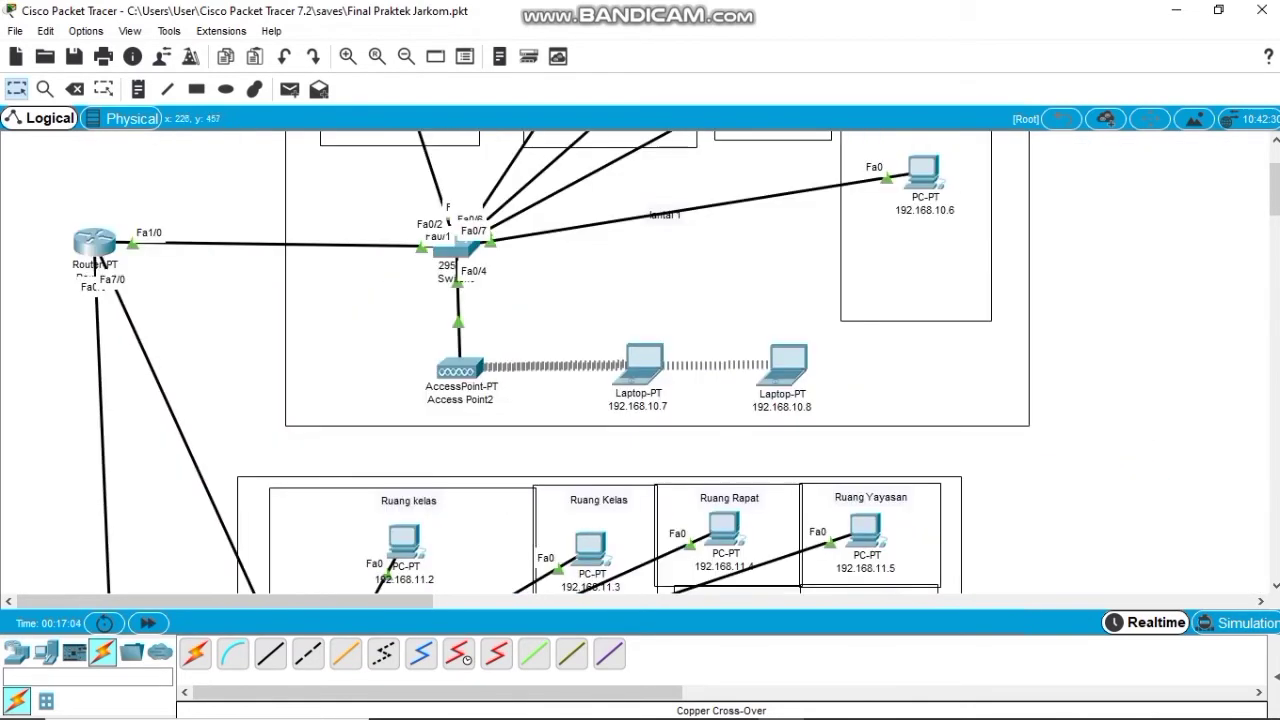
click(94, 243)
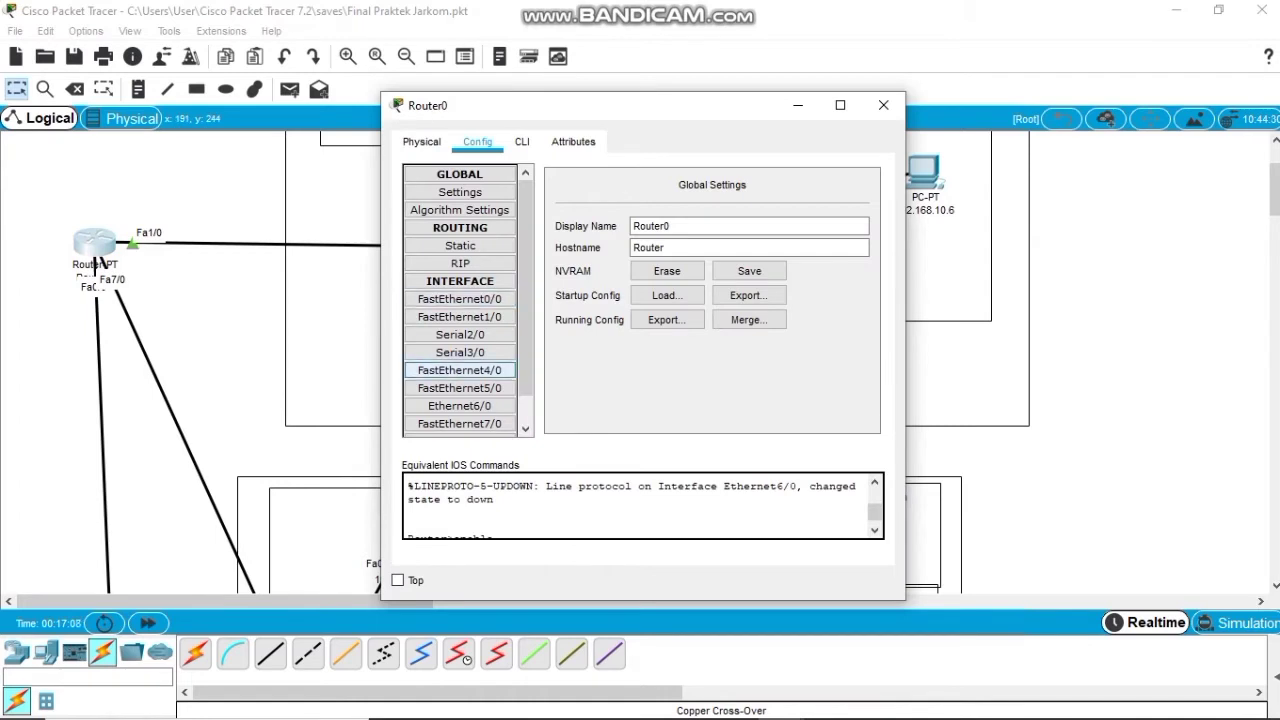
scroll(460, 420, down, 1)
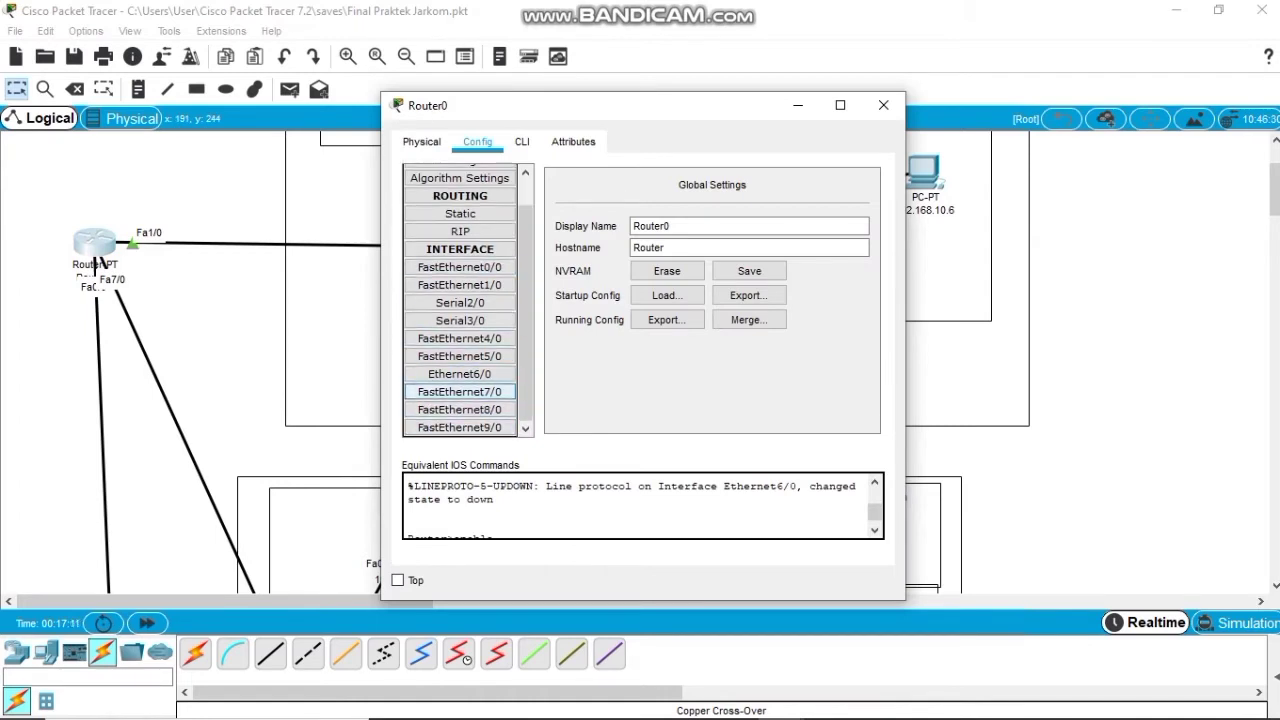
click(460, 392)
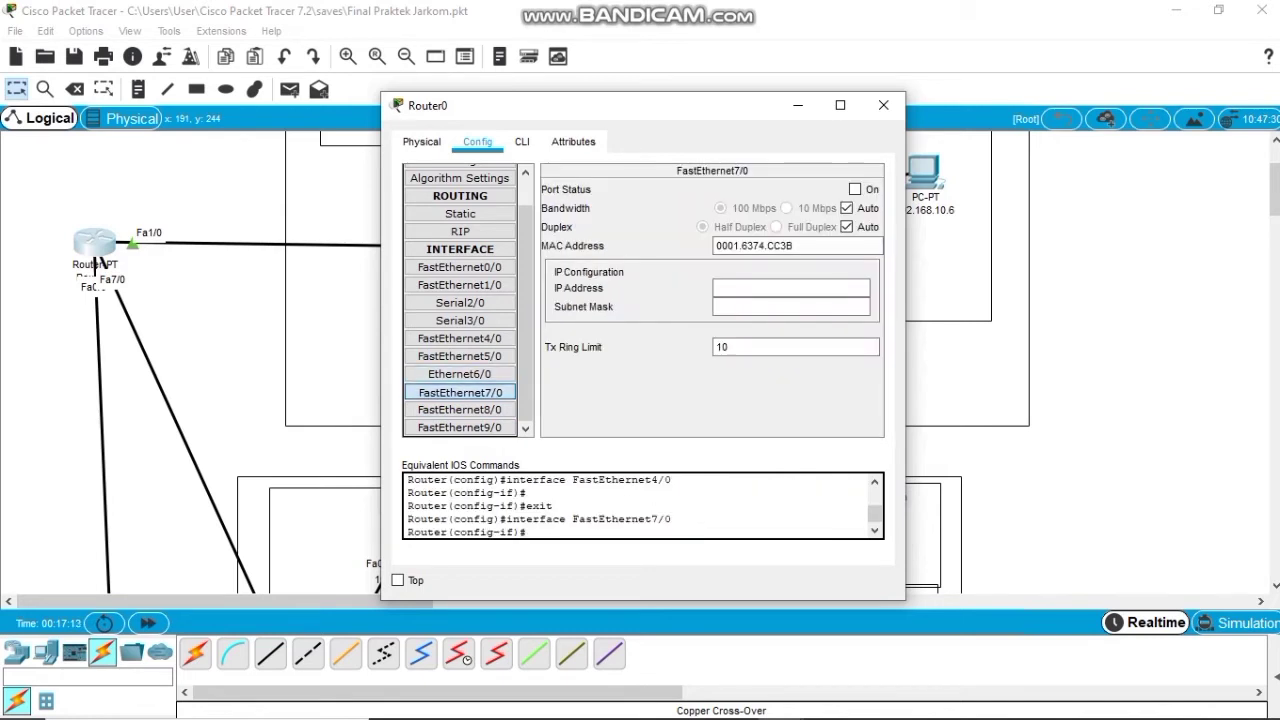
click(855, 189)
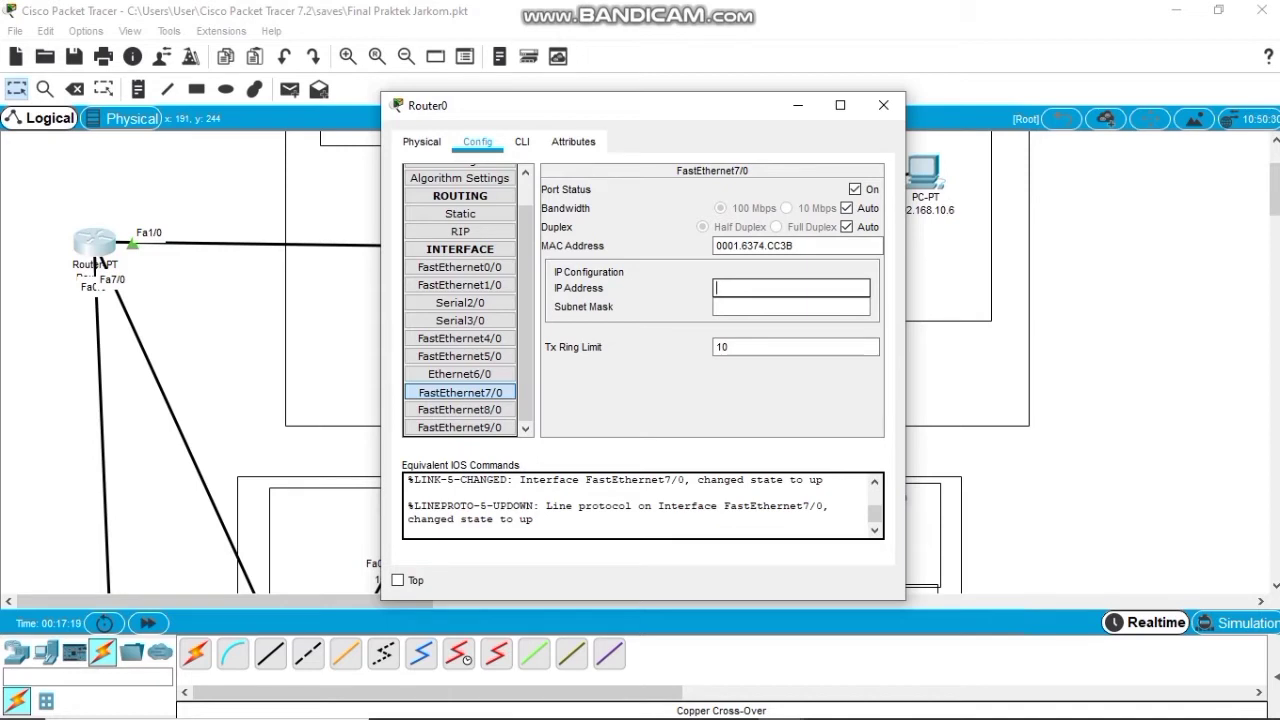
Enter 192.168.12.1, which is rejected as overlapping Ethernet6/0.
text(192.168.12.1)
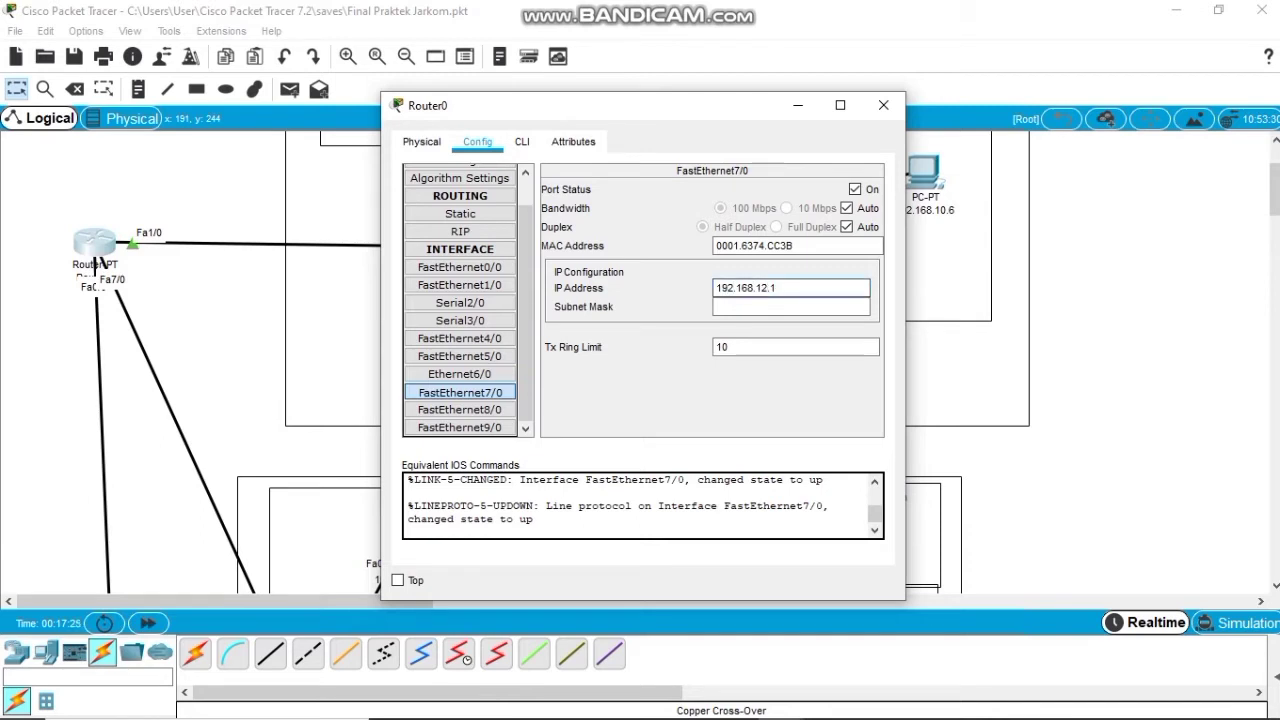
key(Tab)
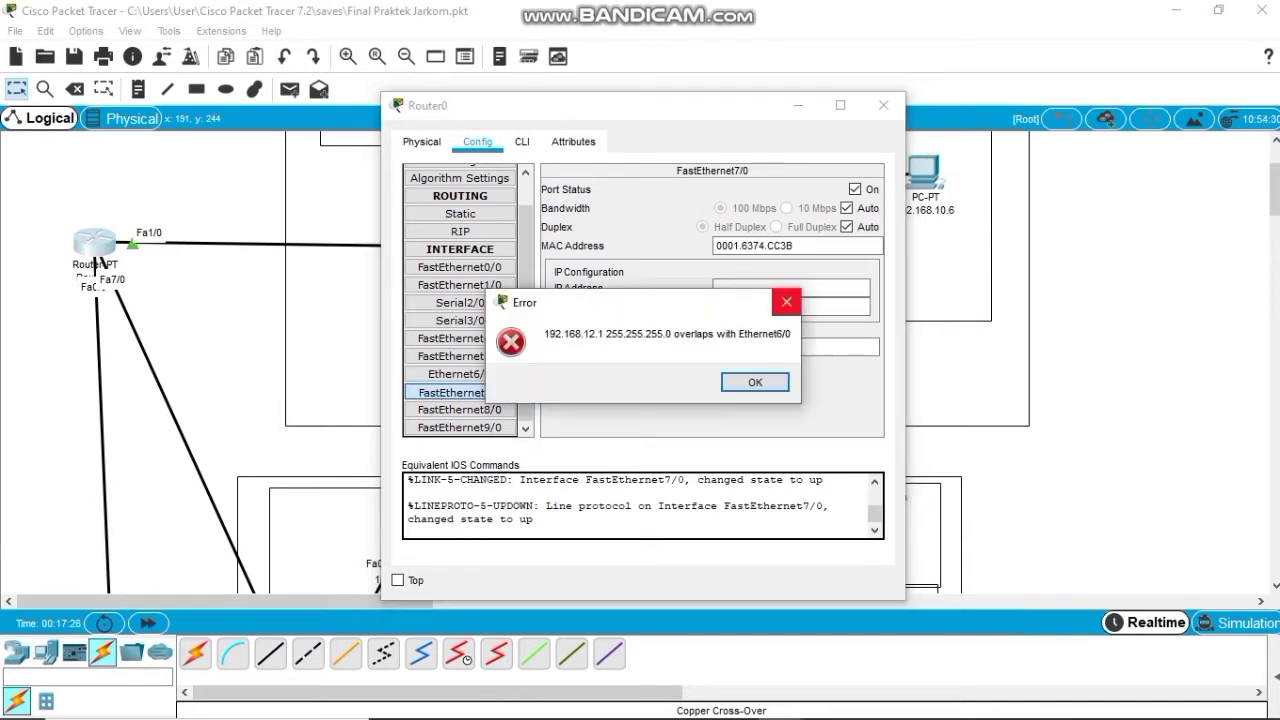
key(Return)
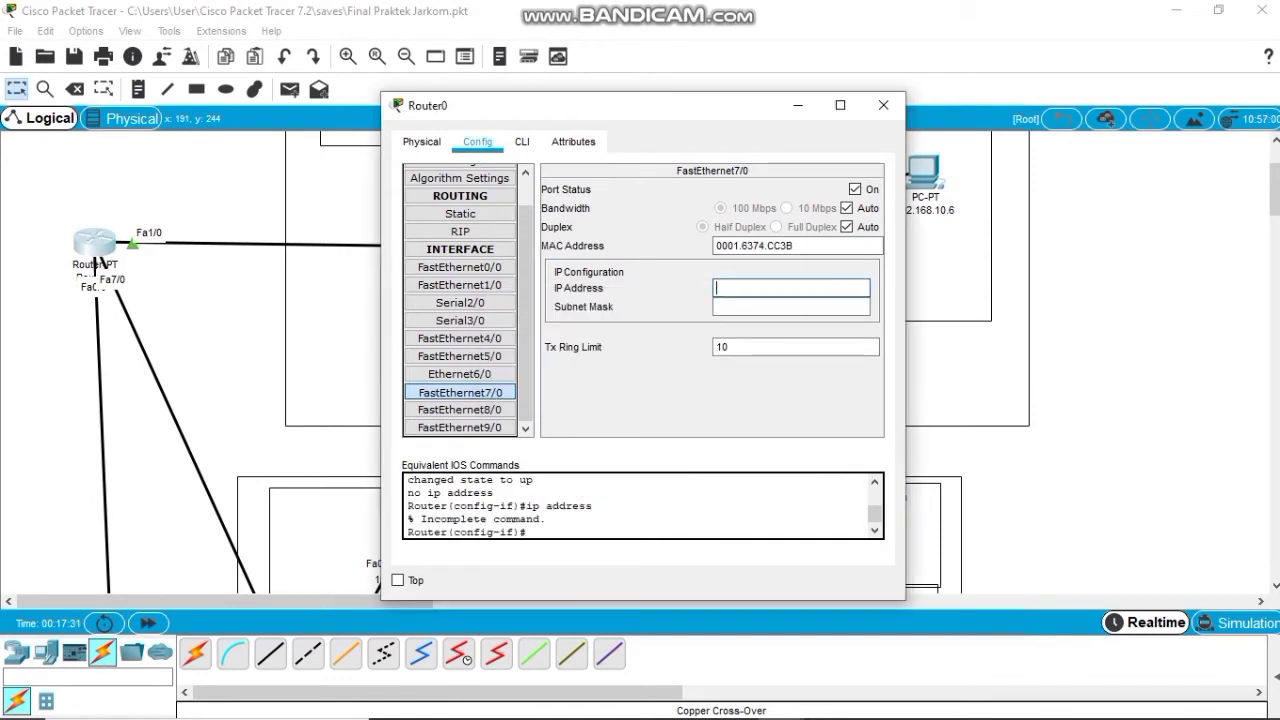
Find Ethernet6/0 holding 192.168.12.1, turn it off and clear its IP and mask.
click(460, 338)
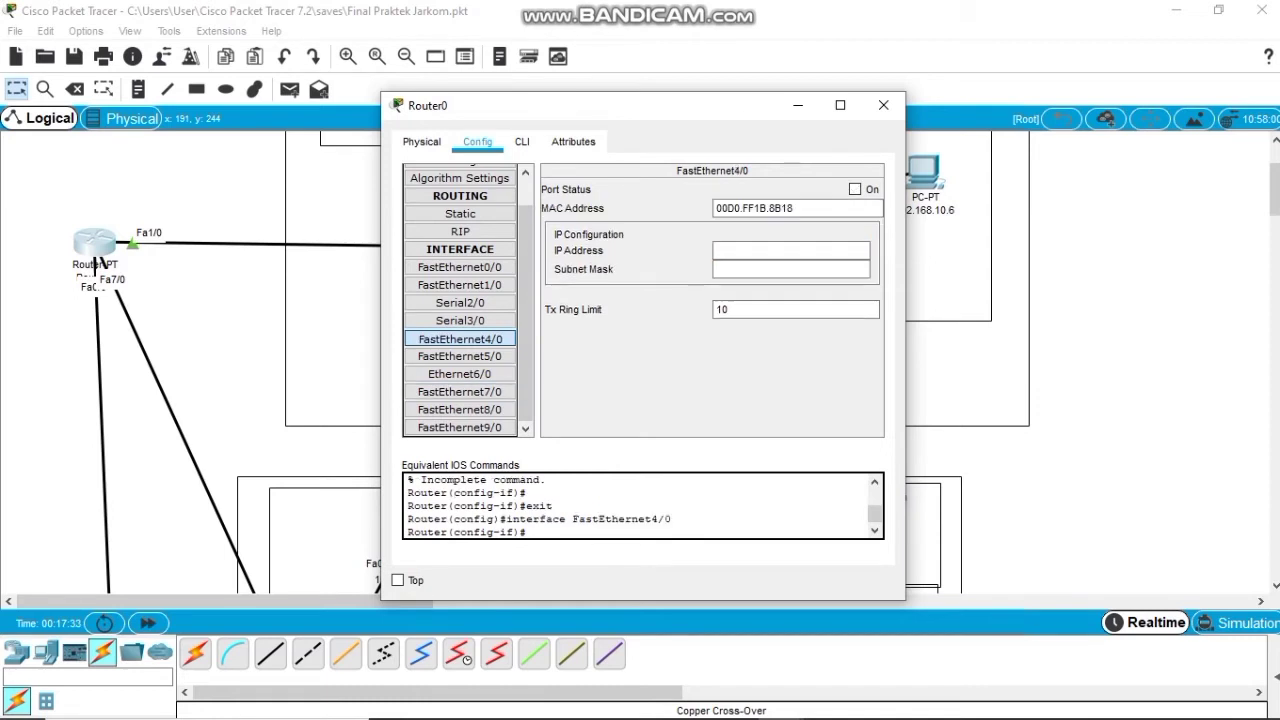
click(460, 284)
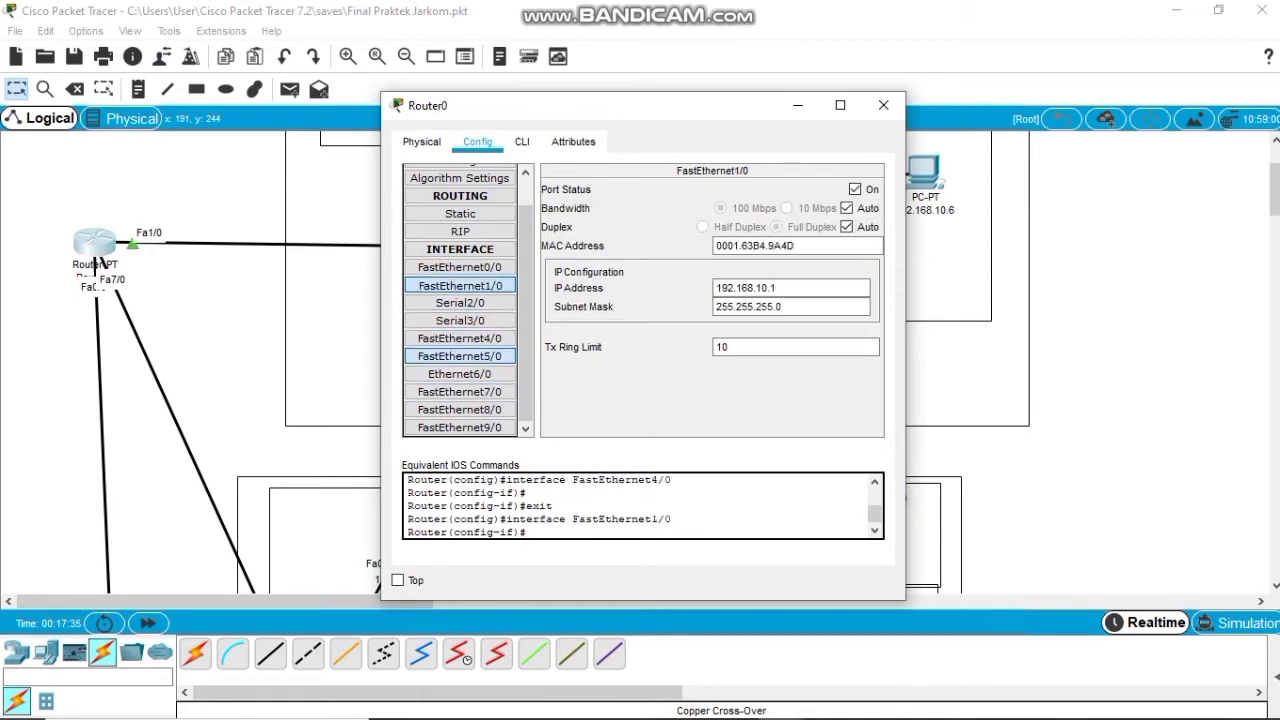
click(460, 356)
click(460, 374)
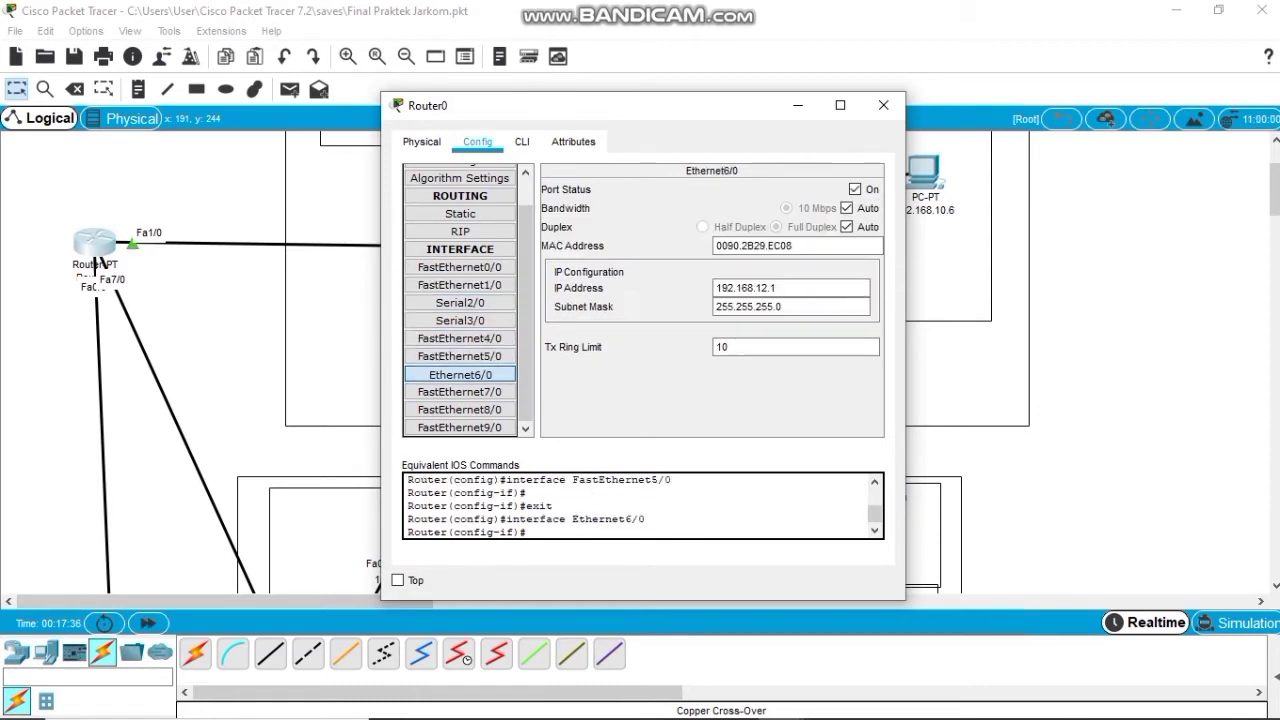
click(855, 189)
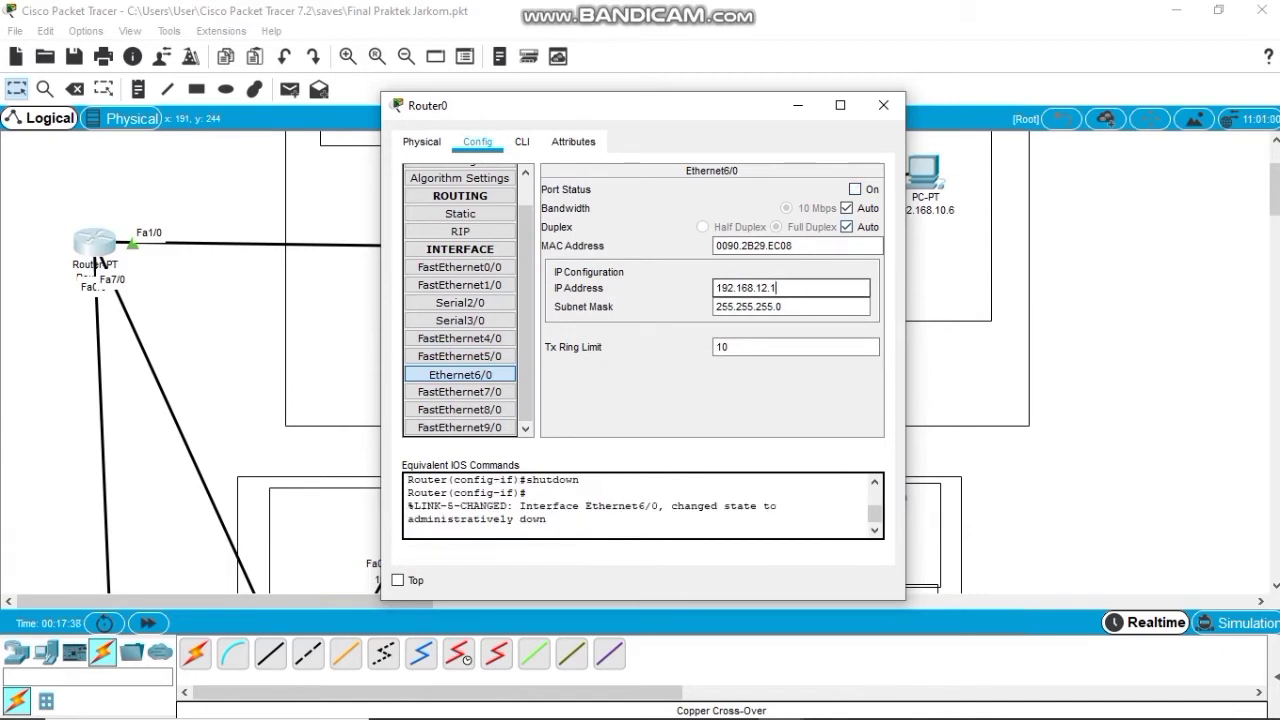
drag(780, 288, 714, 288)
key(BackSpace)
key(Tab)
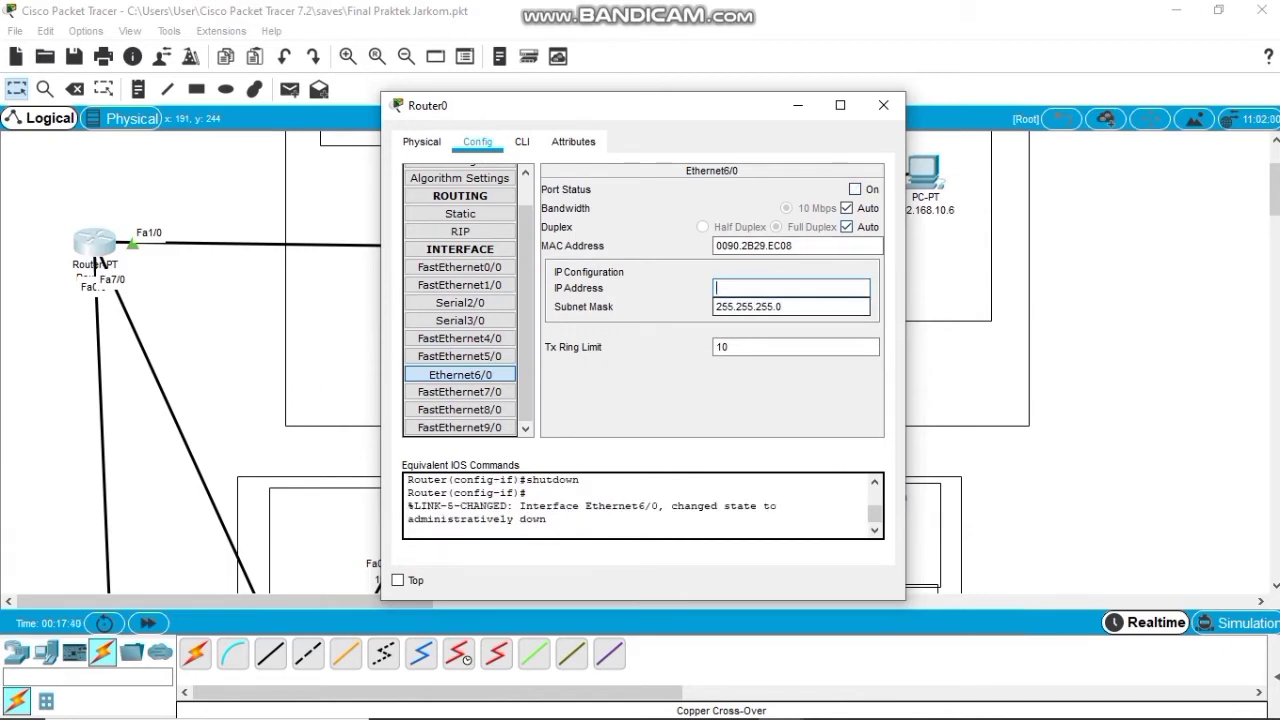
key(BackSpace)
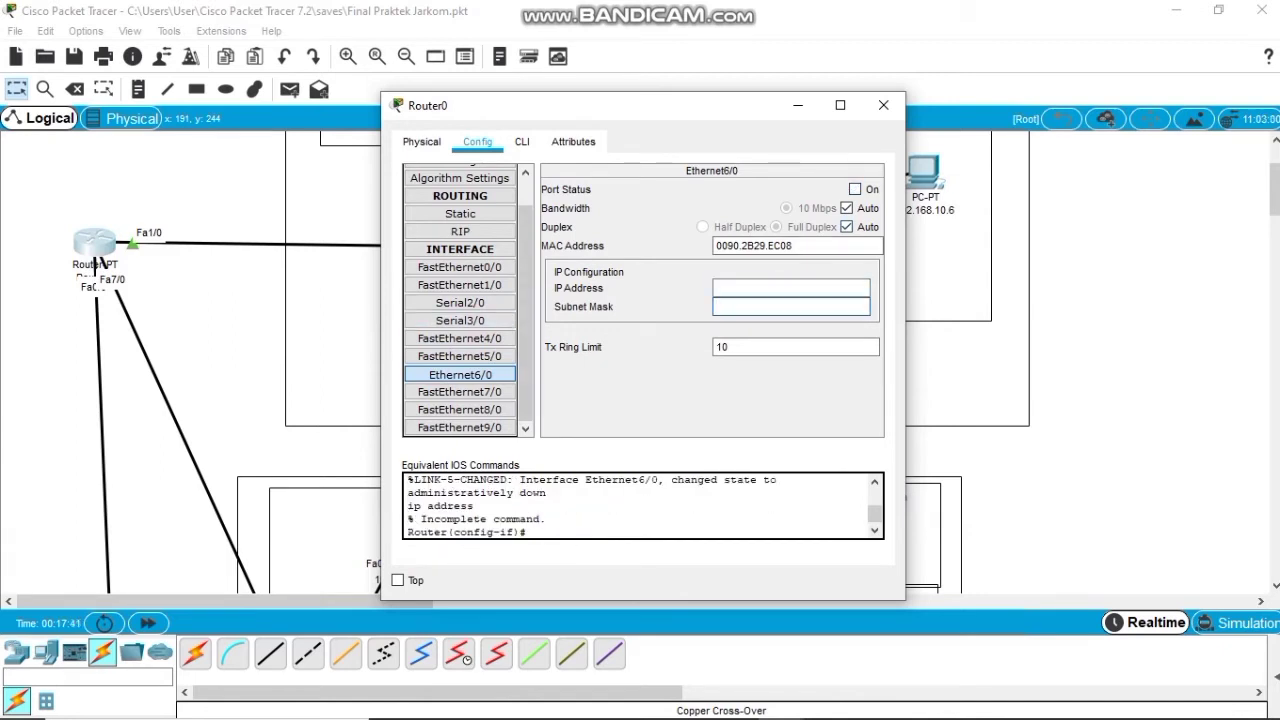
Give FastEthernet7/0 IP 192.168.12.1 with mask 255.255.255.0 and close Router0's window.
click(460, 392)
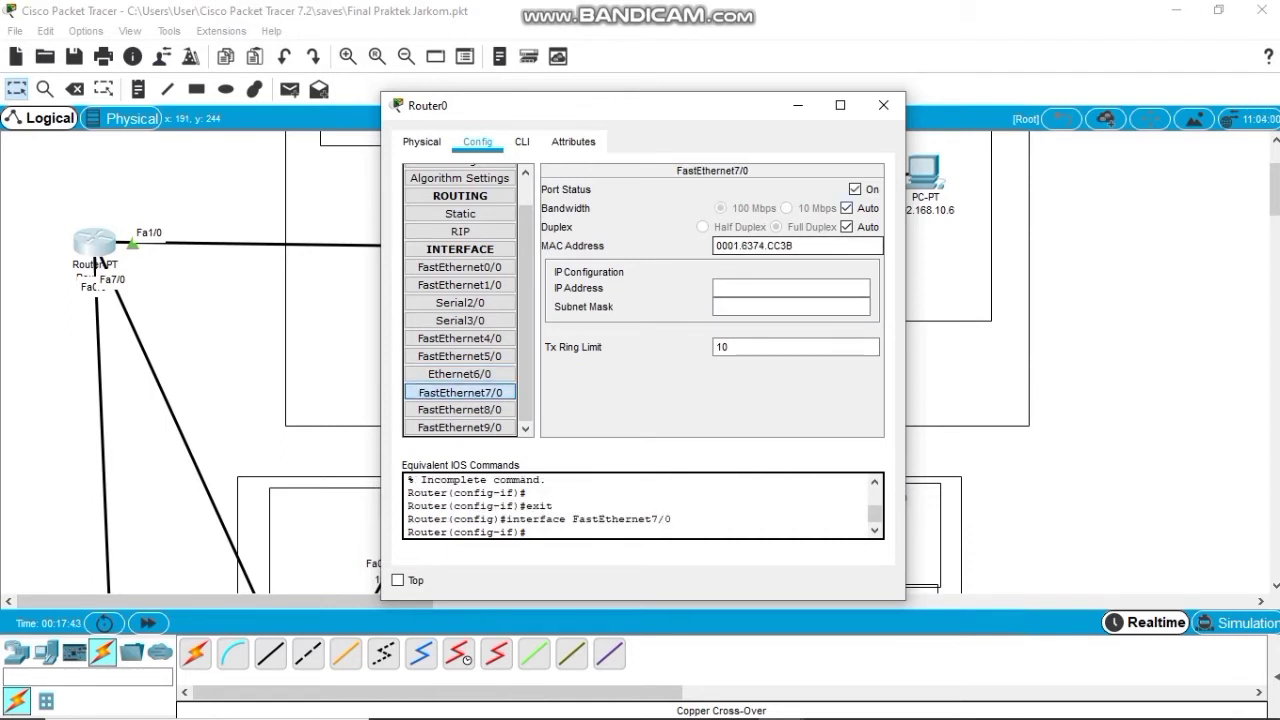
click(790, 288)
text(192.168)
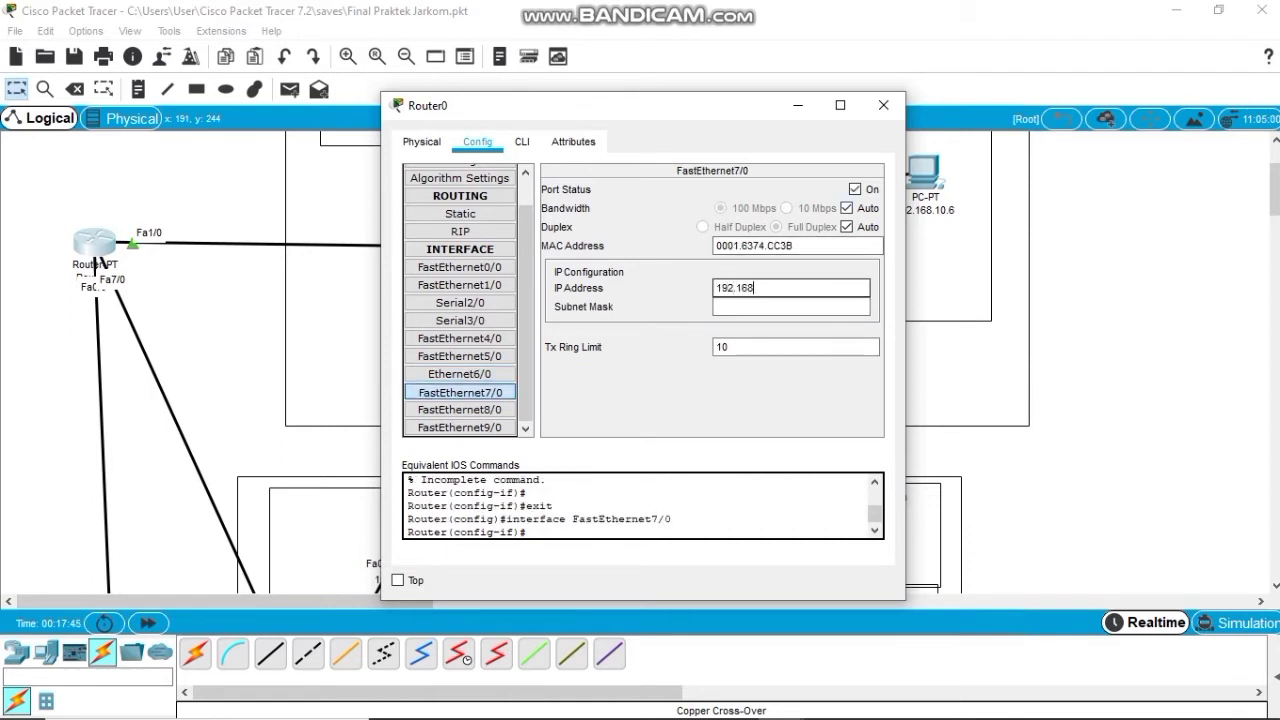
text(.12.1)
key(Tab)
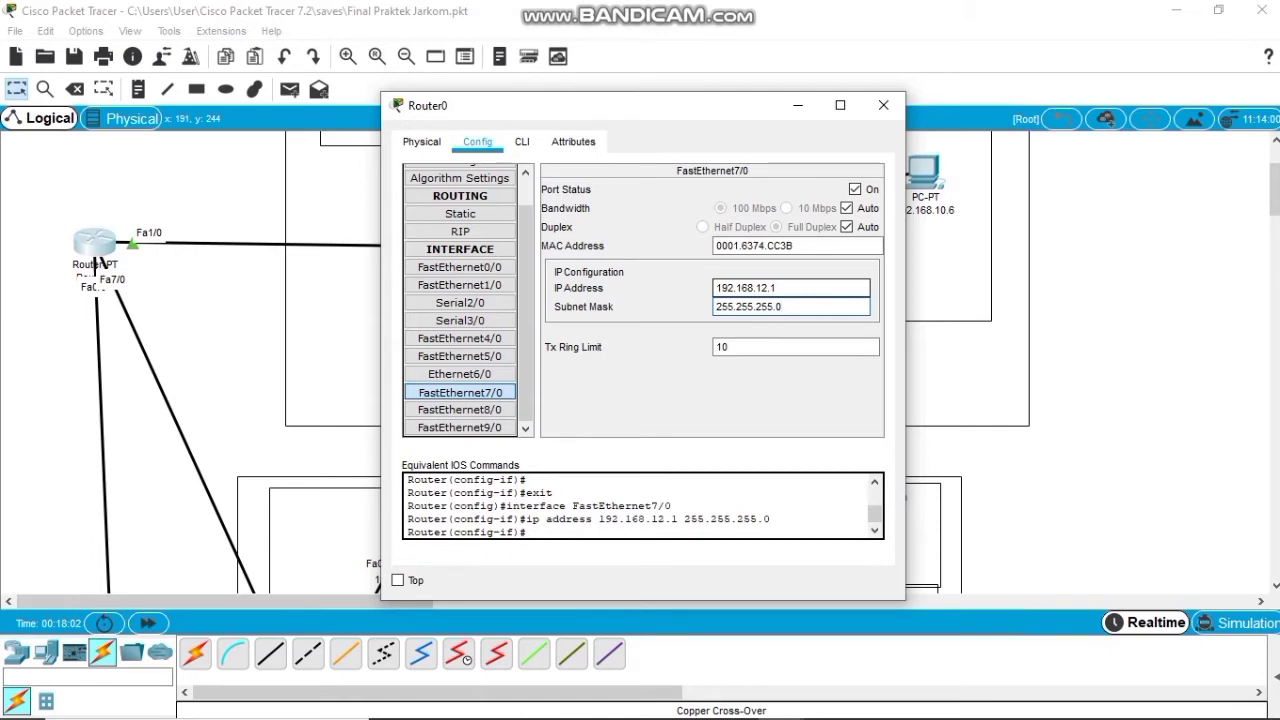
click(883, 105)
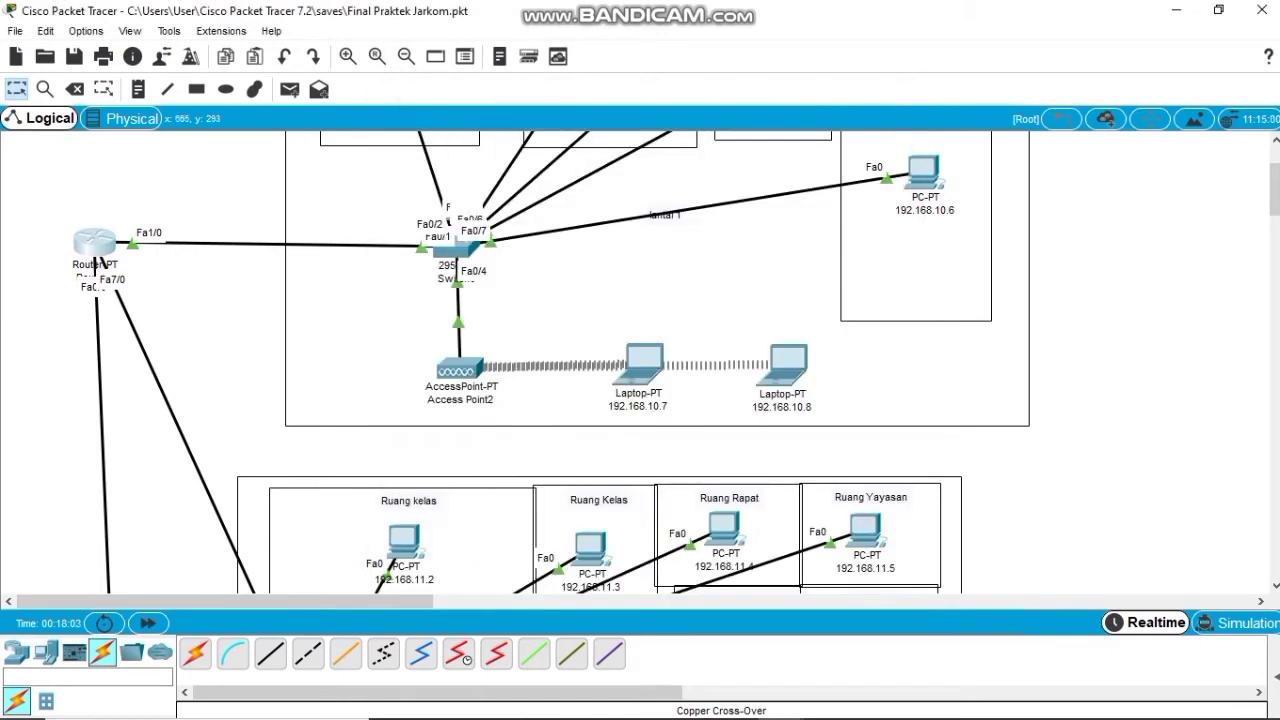
Turn on Server0's DHCP with start address 192.168.12.2 and gateway 192.168.12.1, and save.
scroll(640, 360, down, 10)
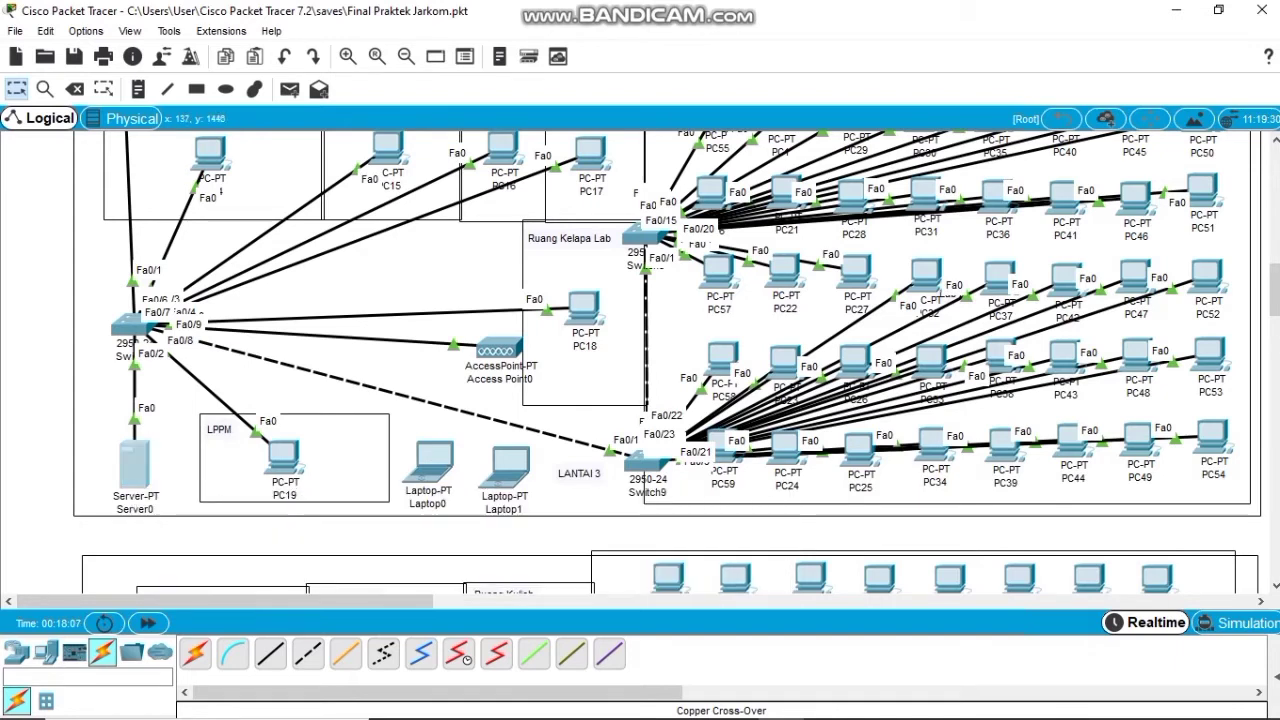
click(134, 462)
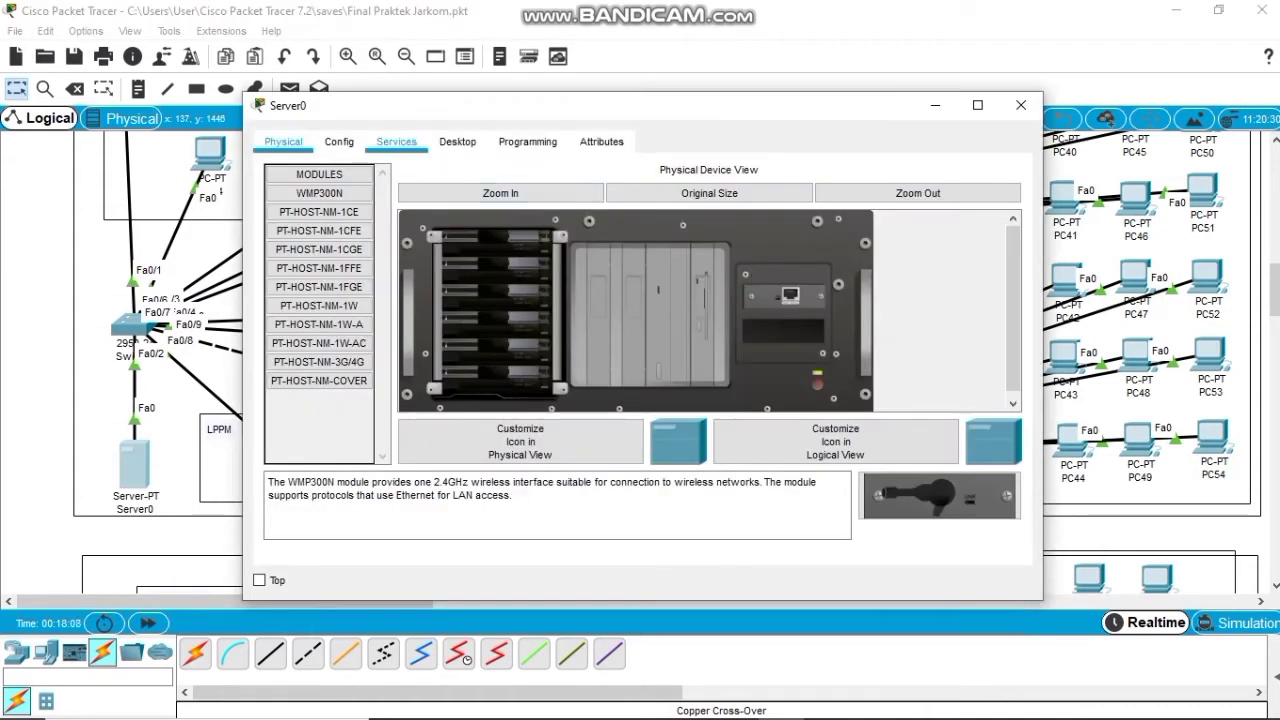
click(396, 141)
click(316, 210)
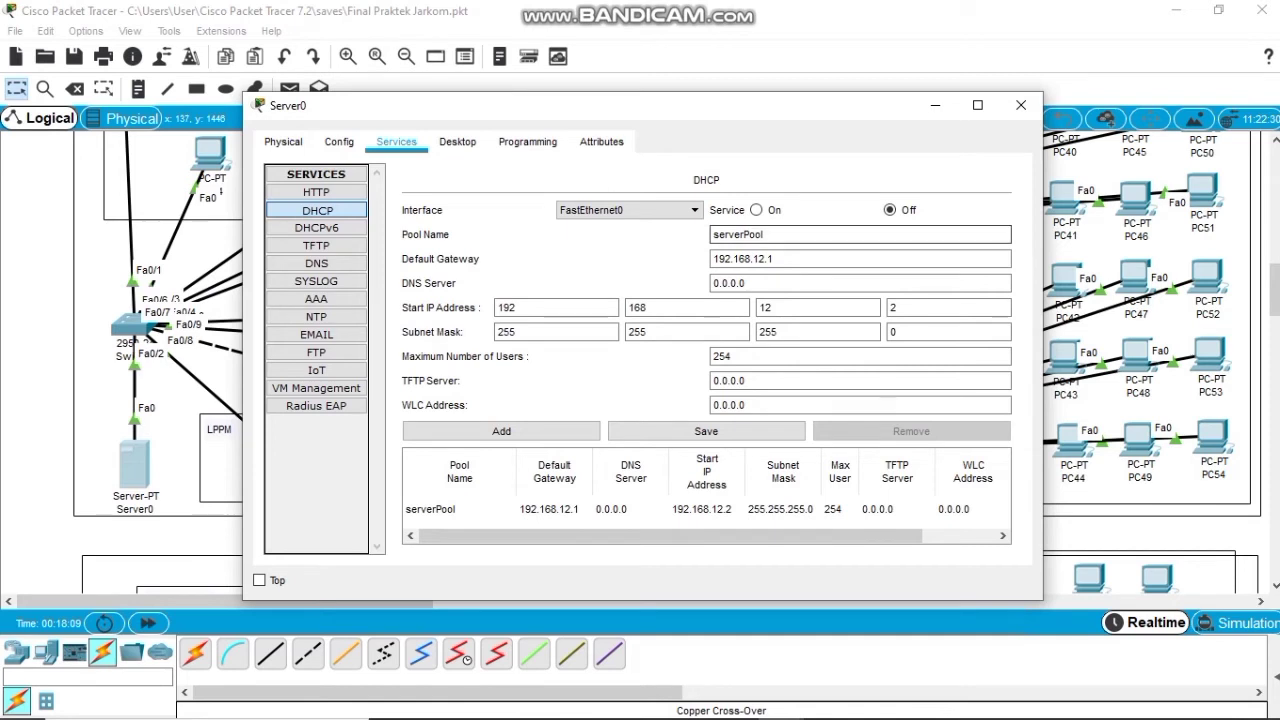
click(757, 210)
click(940, 308)
key(BackSpace)
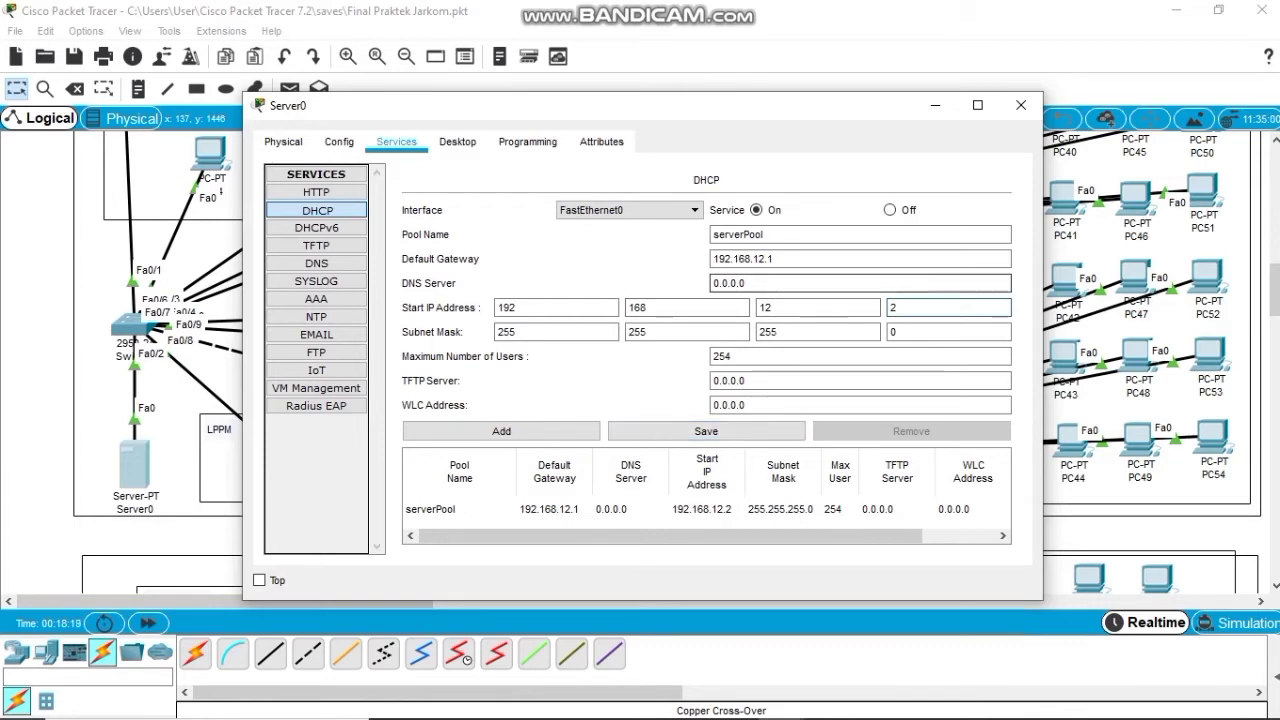
click(778, 259)
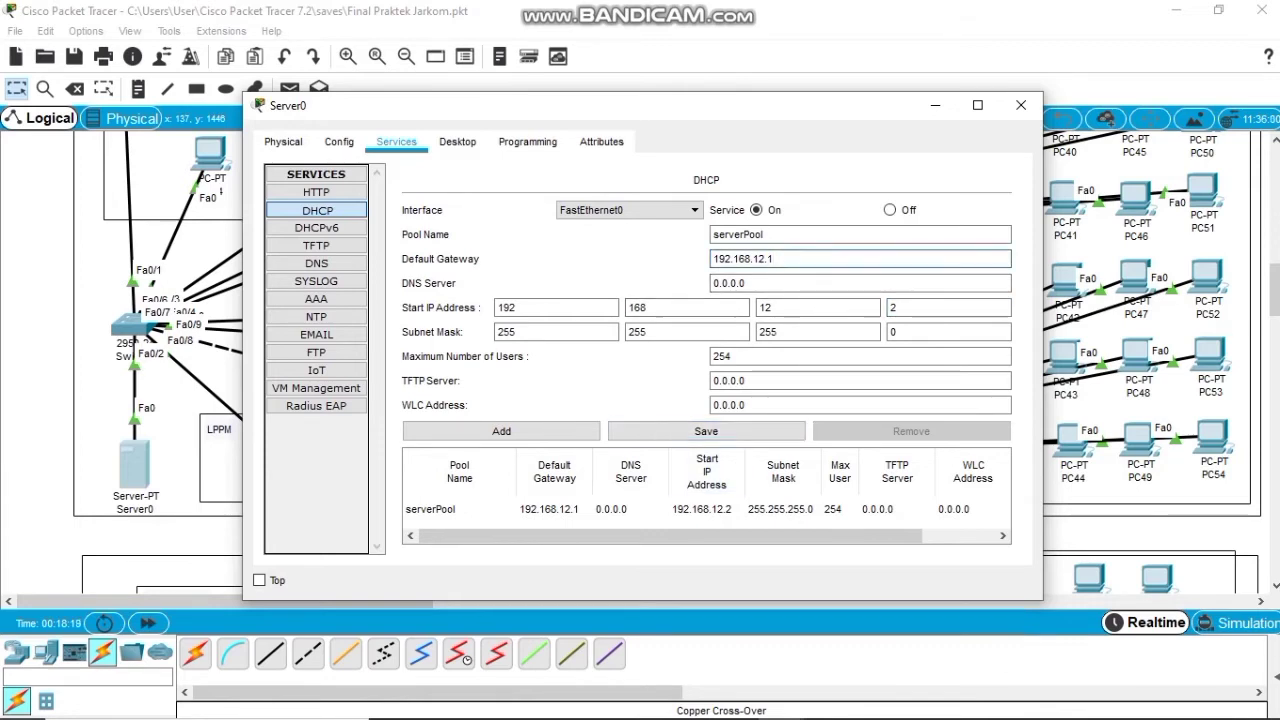
click(706, 431)
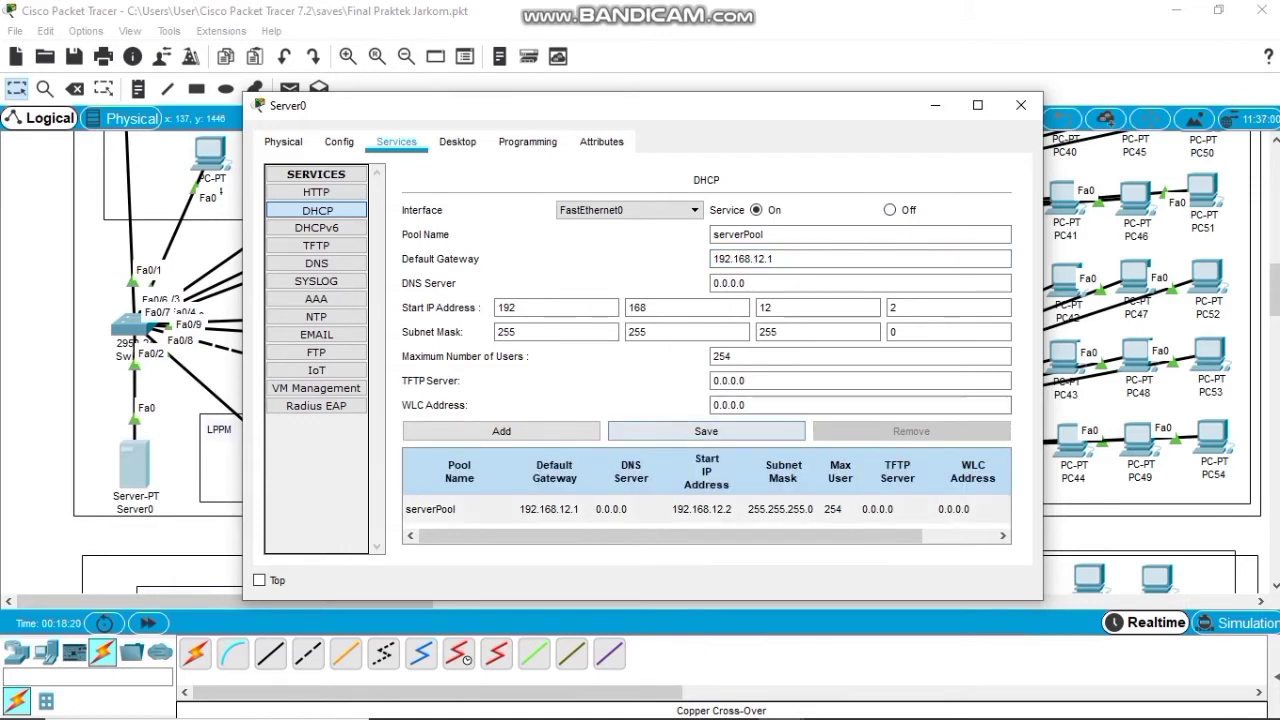
Dismiss a duplicate serverPool error, then set PC14 to obtain its address via DHCP.
click(430, 509)
click(501, 431)
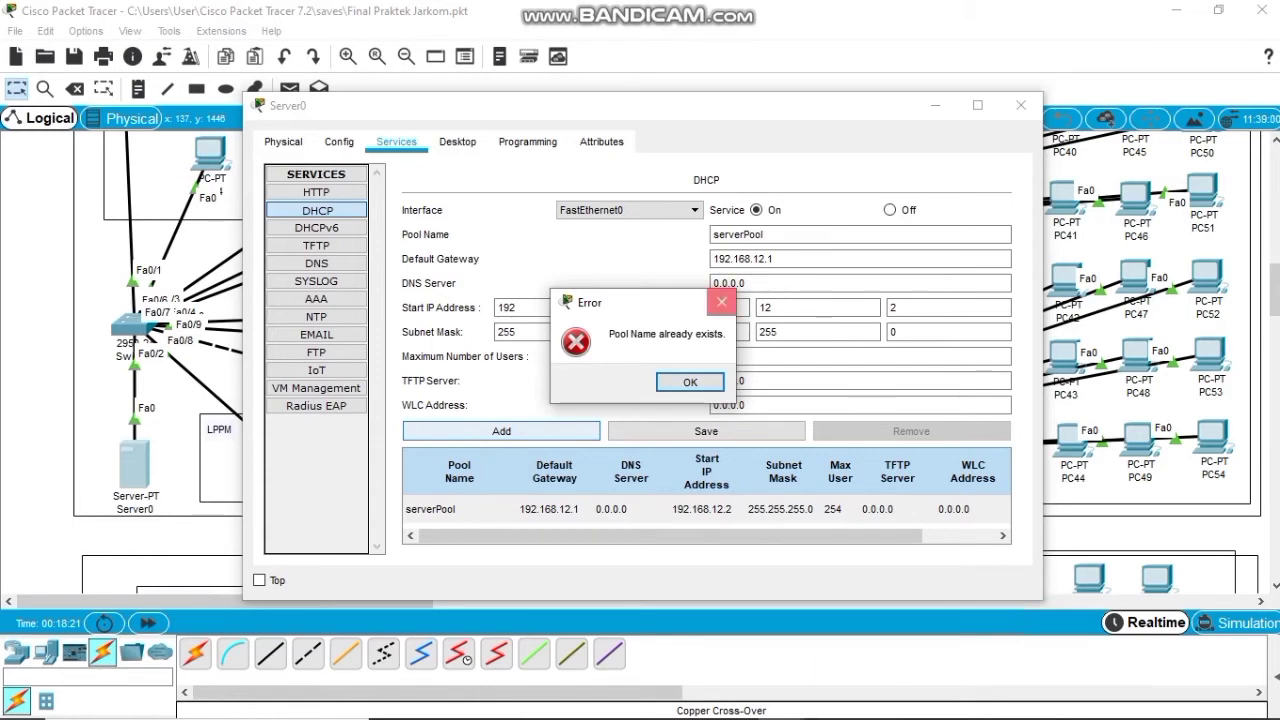
click(721, 302)
click(631, 509)
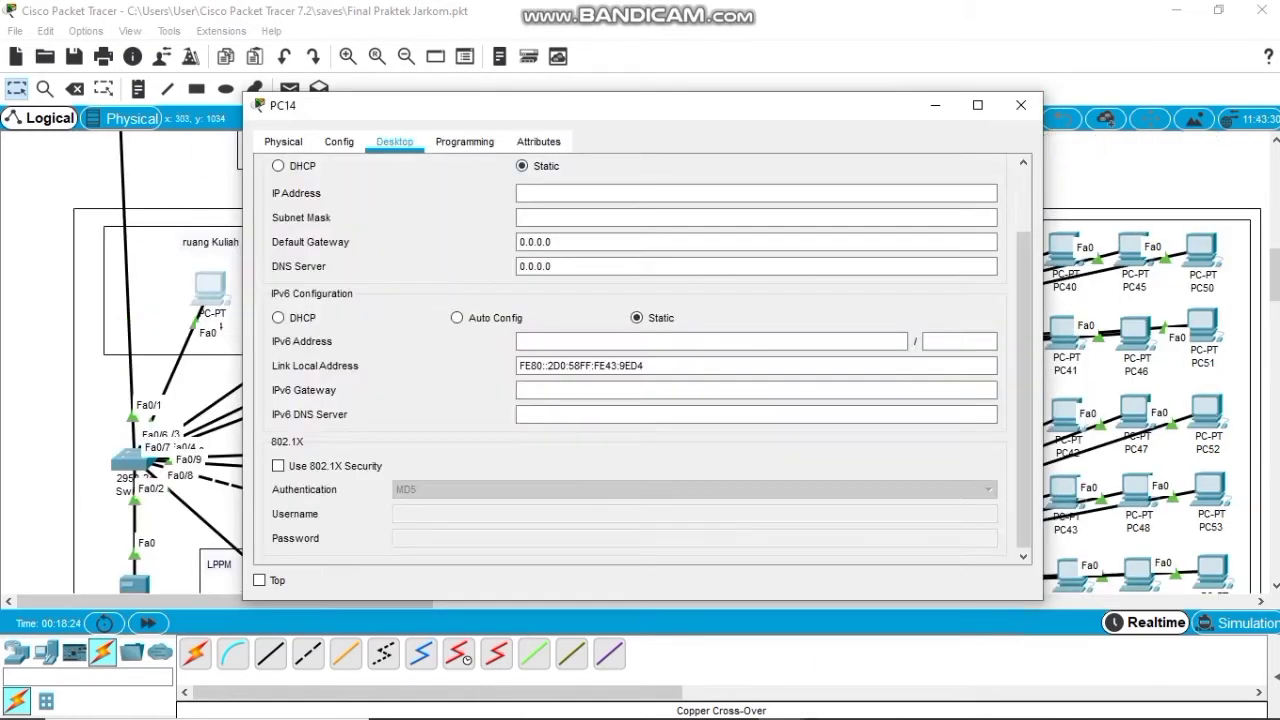
click(278, 166)
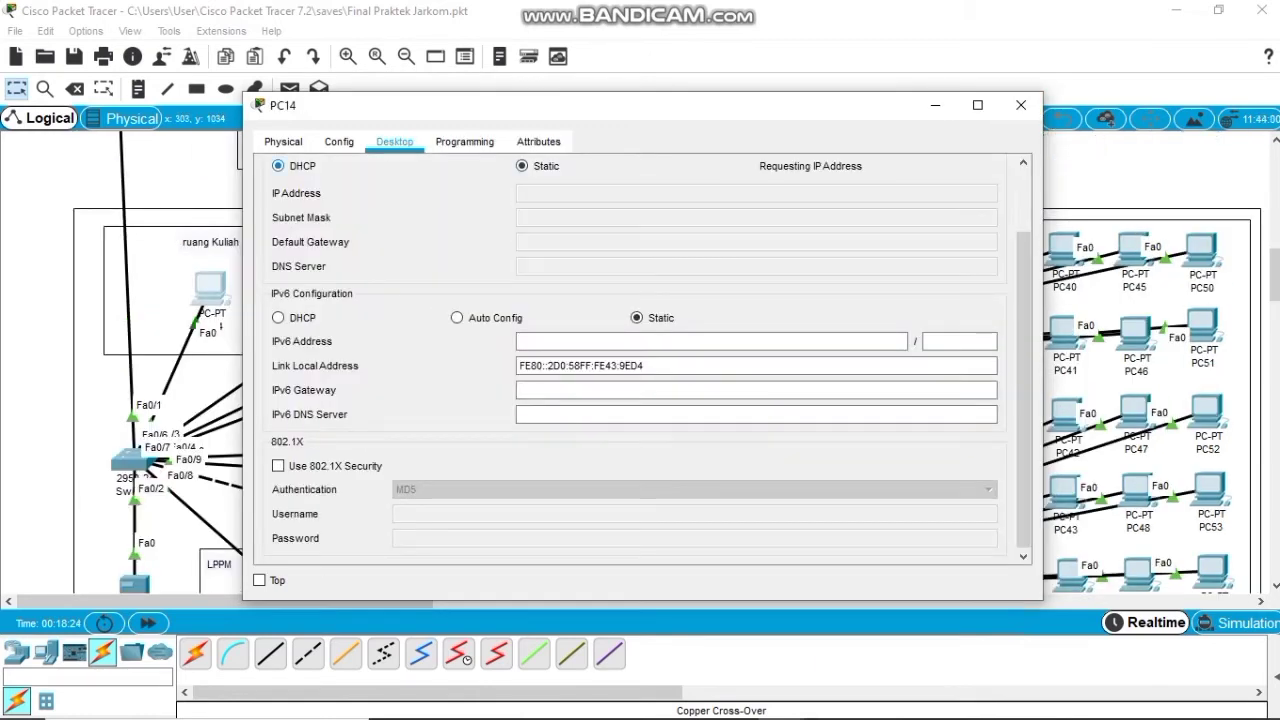
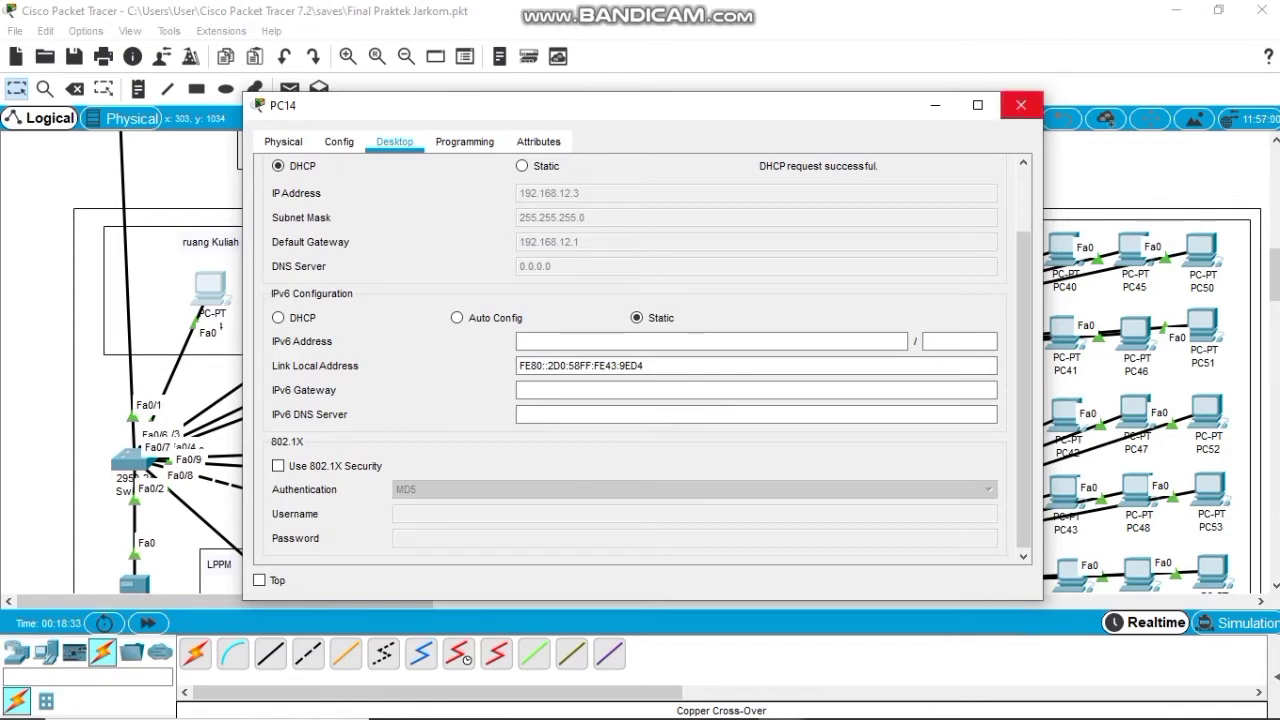
Set PC15 and PC16 to obtain their IP addresses by DHCP.
click(1021, 105)
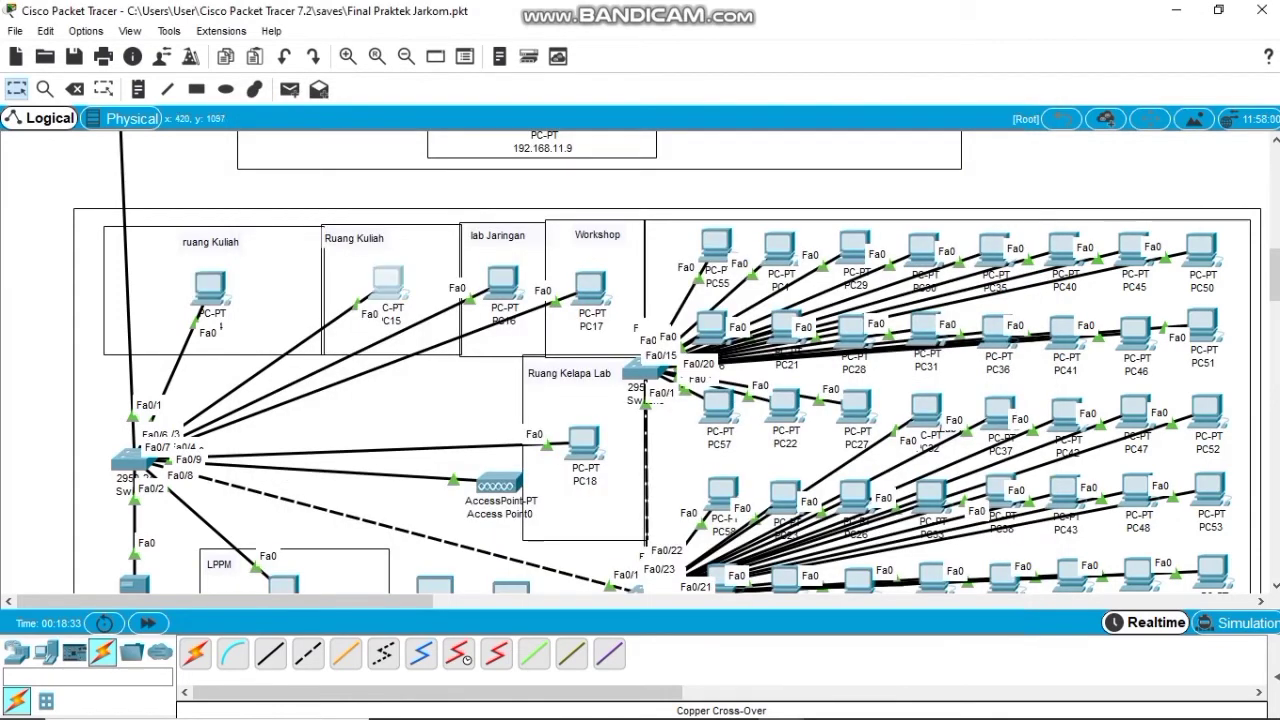
click(388, 283)
click(349, 212)
click(278, 166)
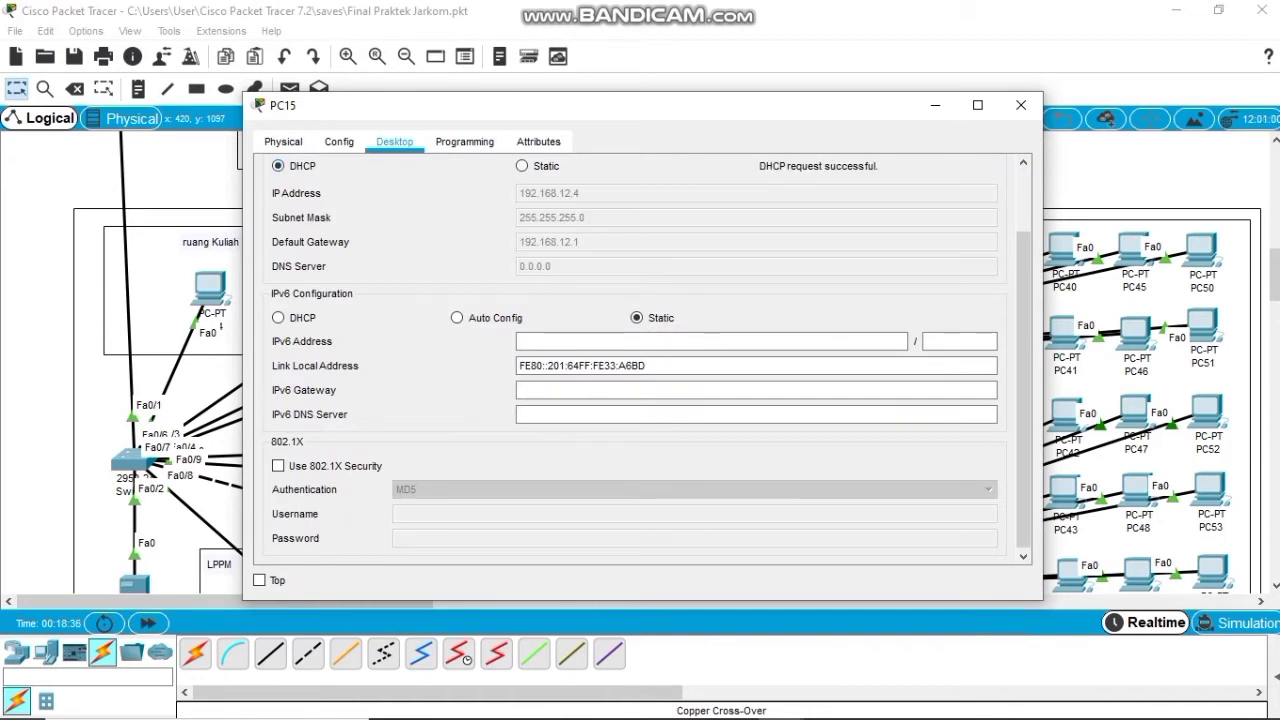
click(1021, 105)
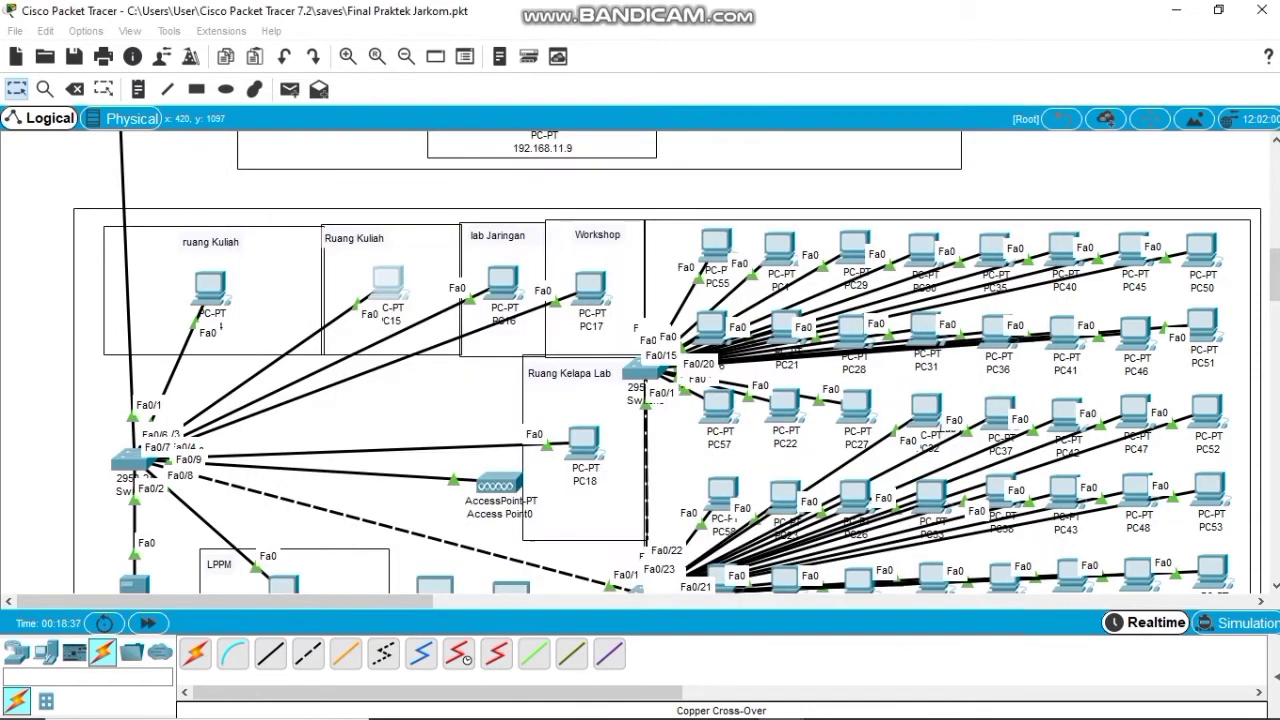
click(589, 285)
click(339, 215)
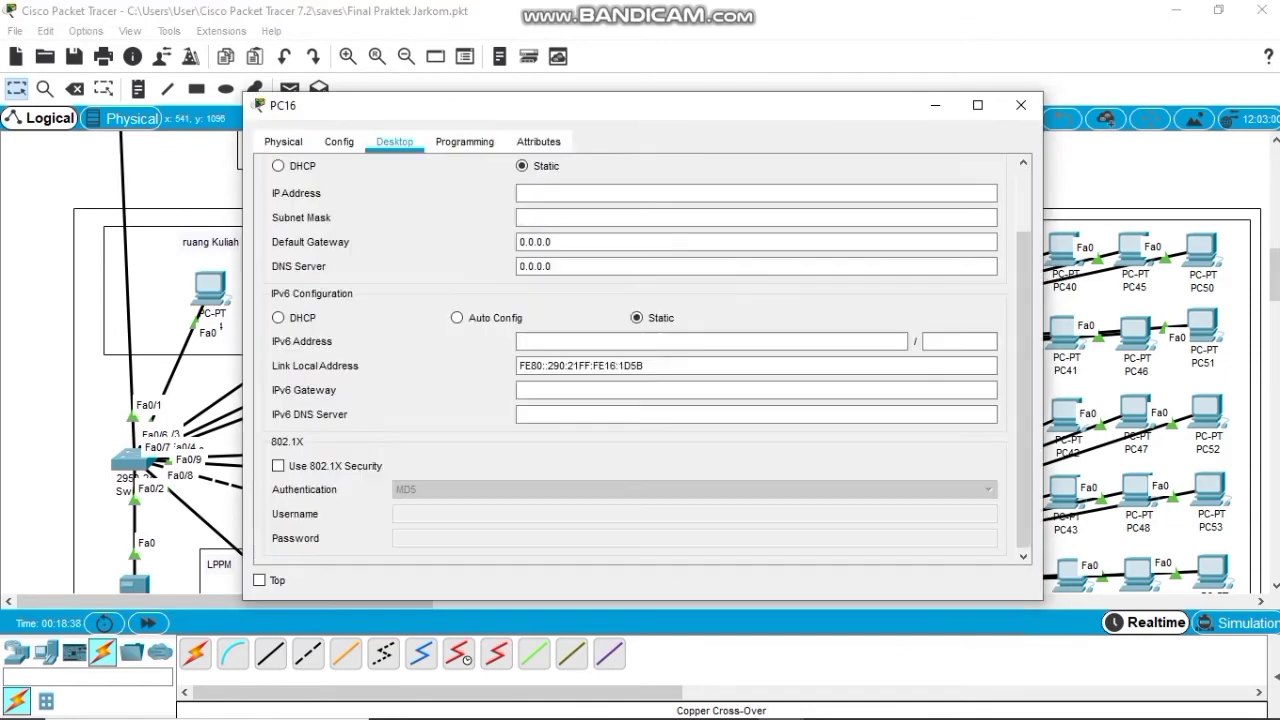
click(278, 165)
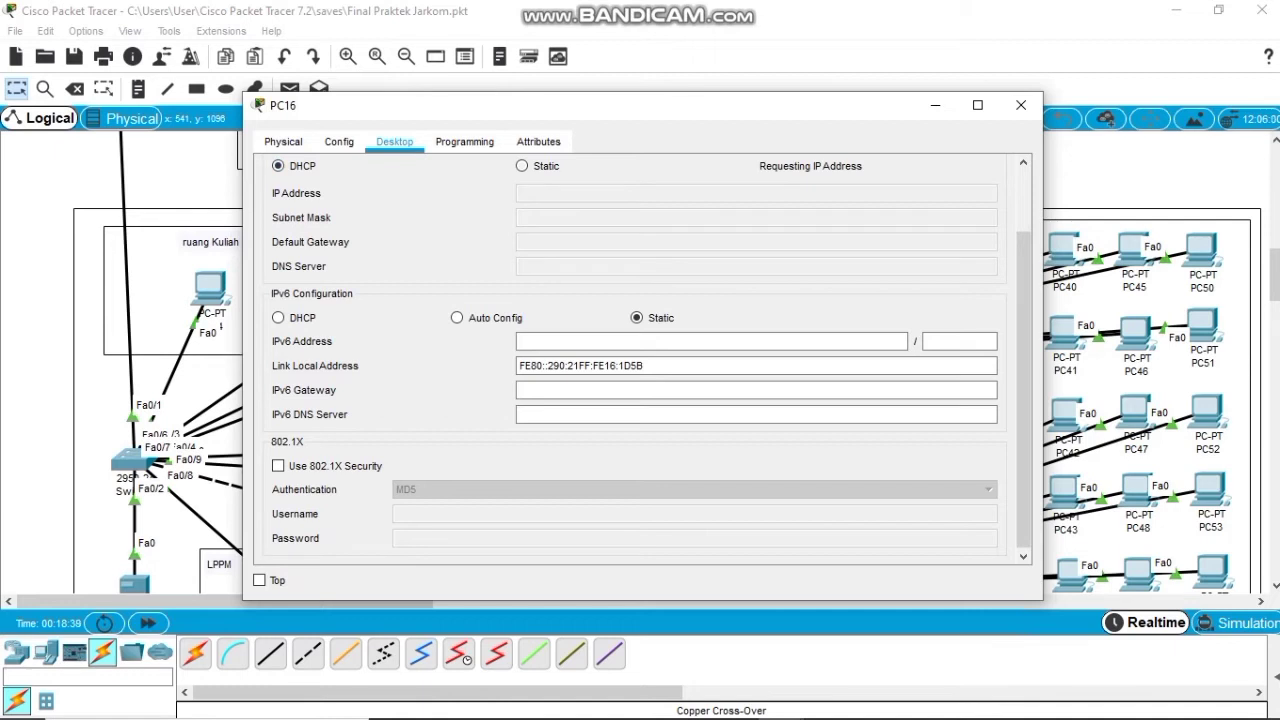
click(1021, 104)
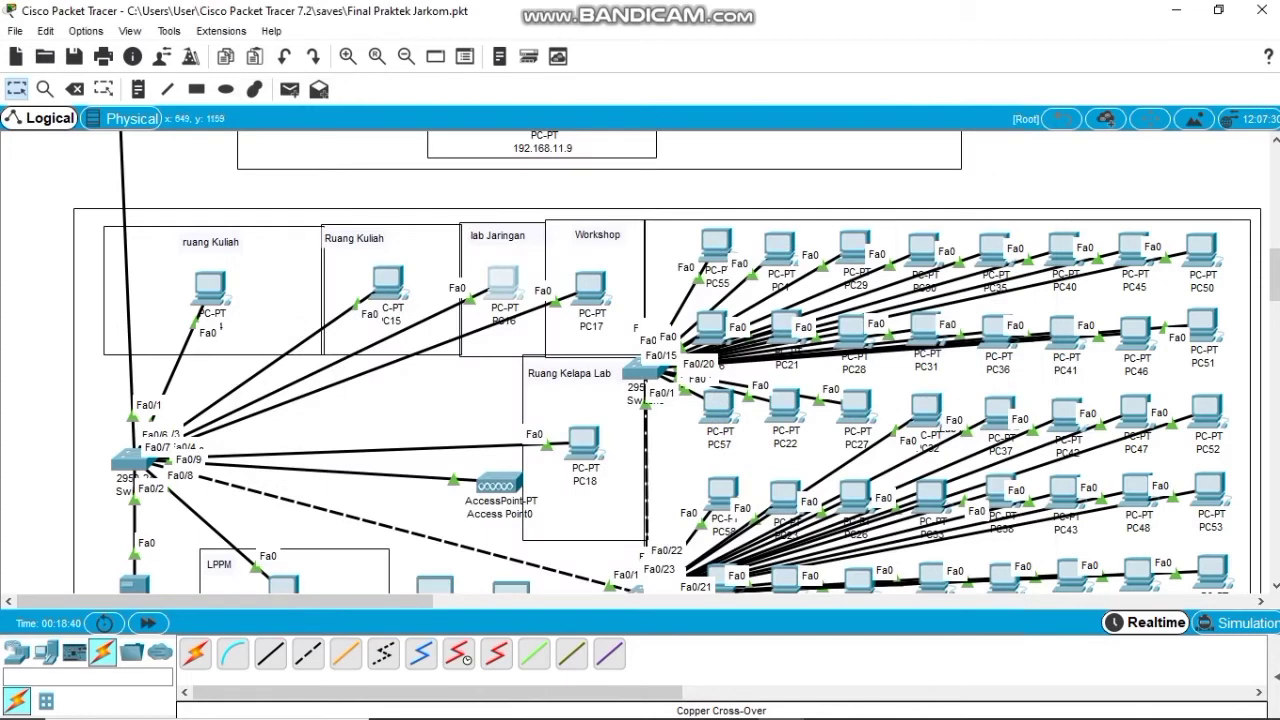
Check PC17's IP configuration and renew PC18's DHCP address by toggling Static back to DHCP.
click(590, 287)
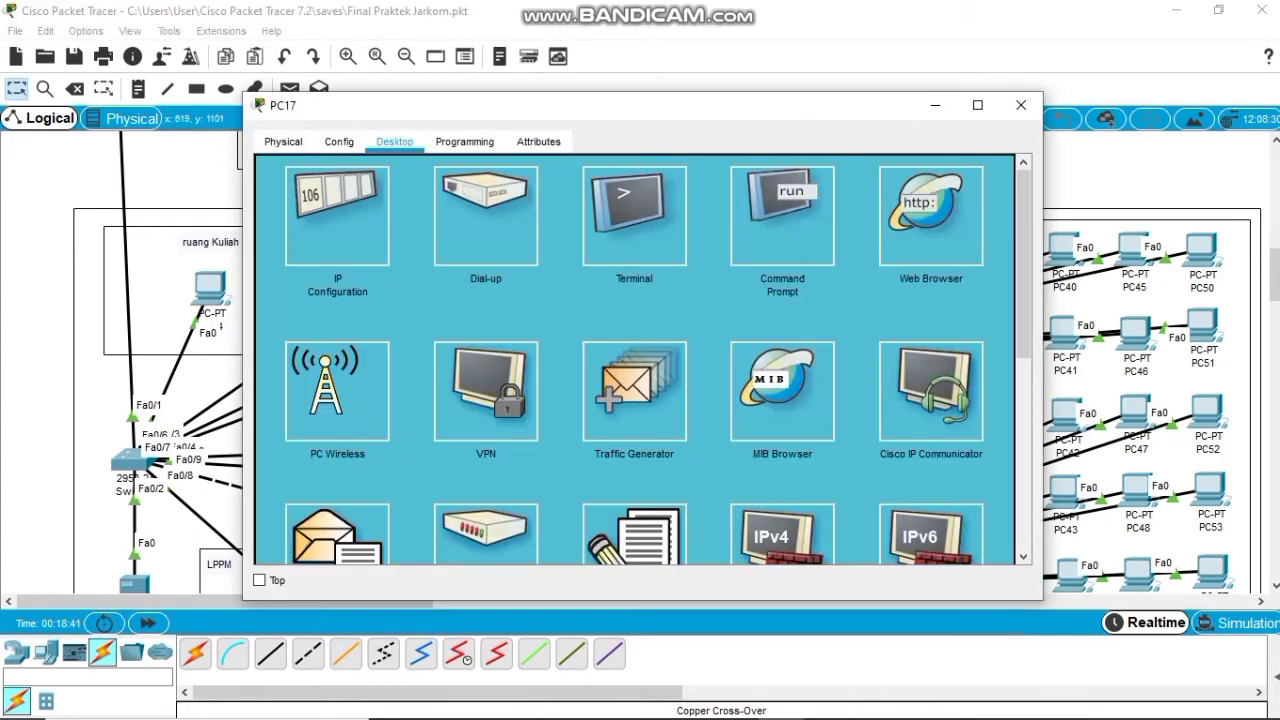
click(337, 215)
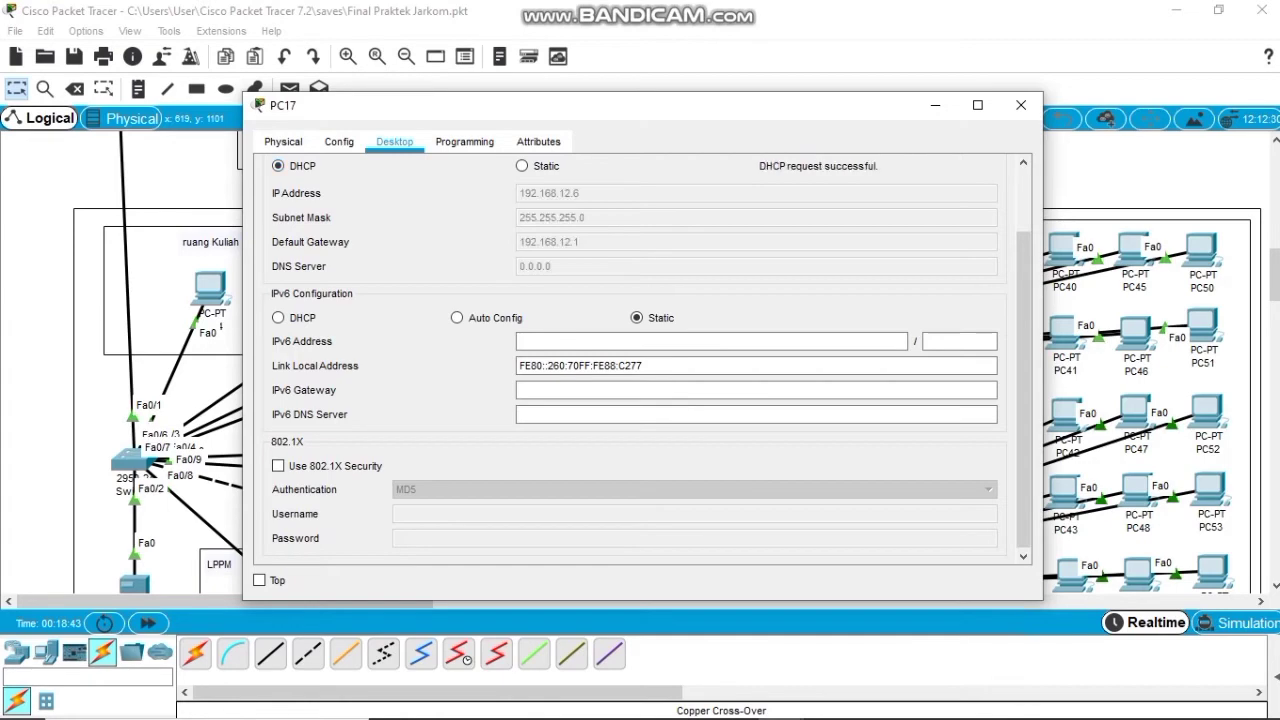
click(1021, 105)
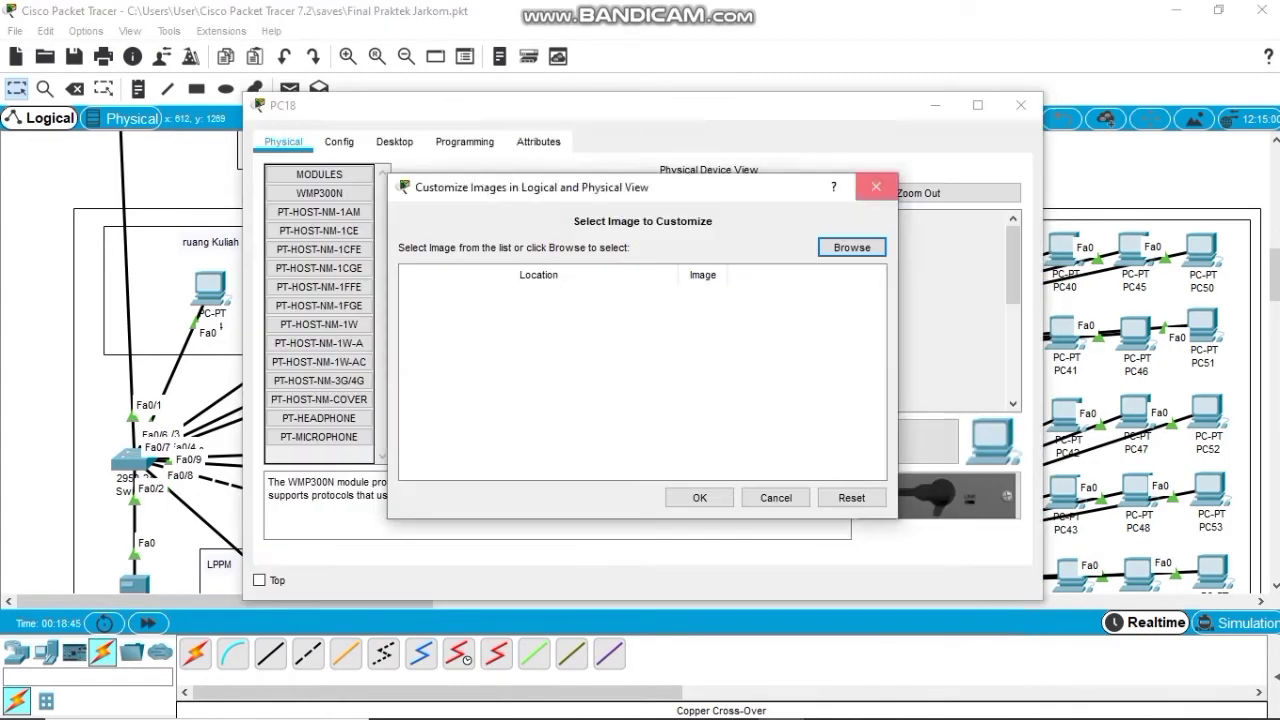
click(876, 186)
click(394, 141)
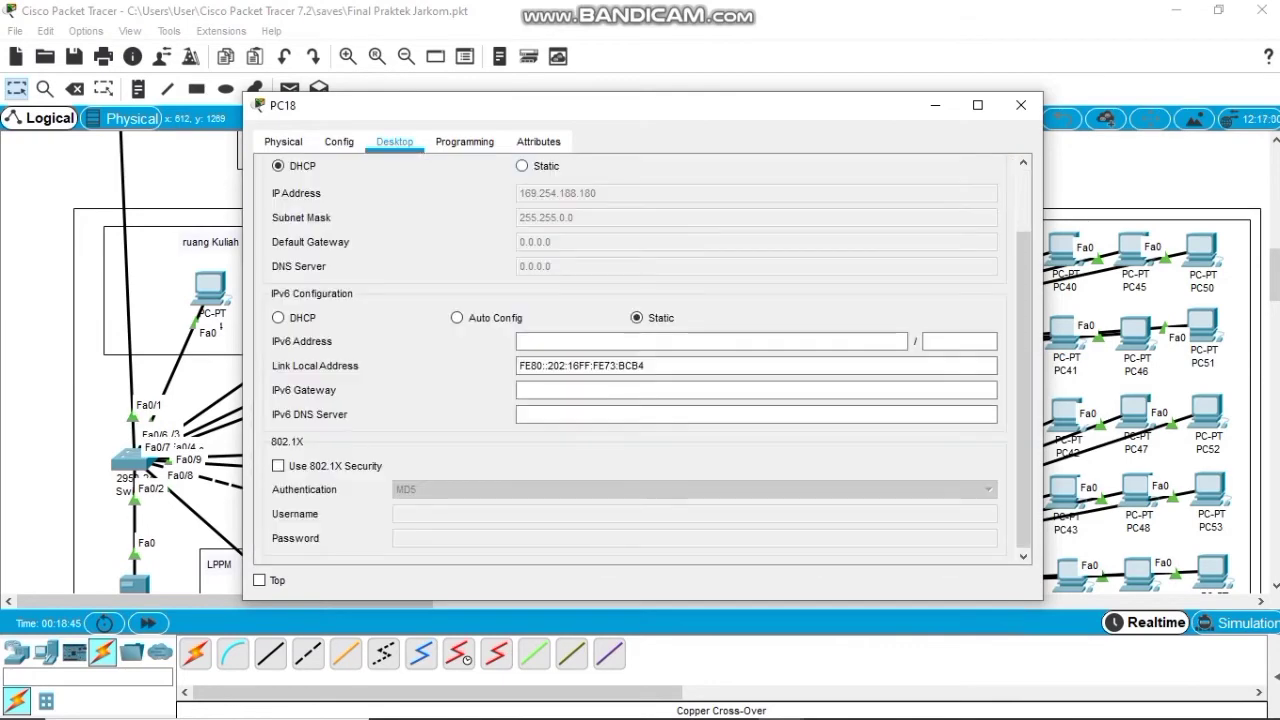
click(522, 166)
click(278, 166)
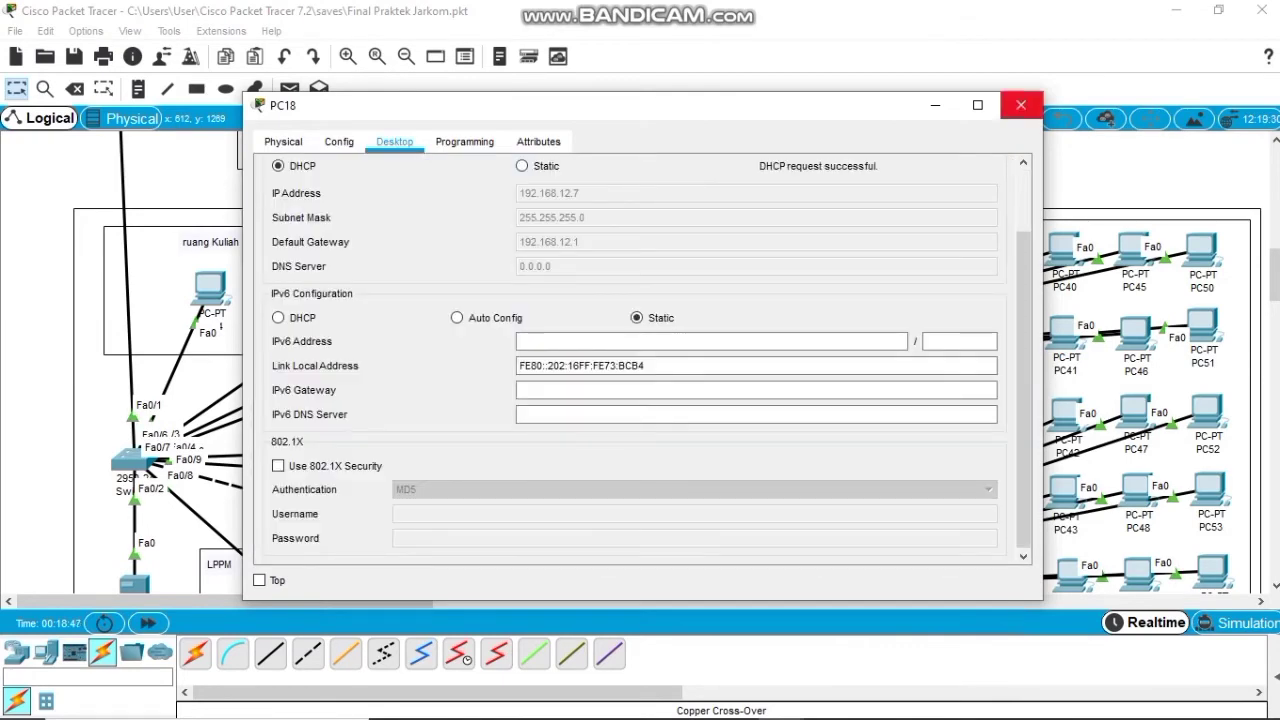
click(1021, 105)
Set PC19, lower in the topology, to obtain its IP address by DHCP.
scroll(660, 360, down, 2)
scroll(284, 460, down, 2)
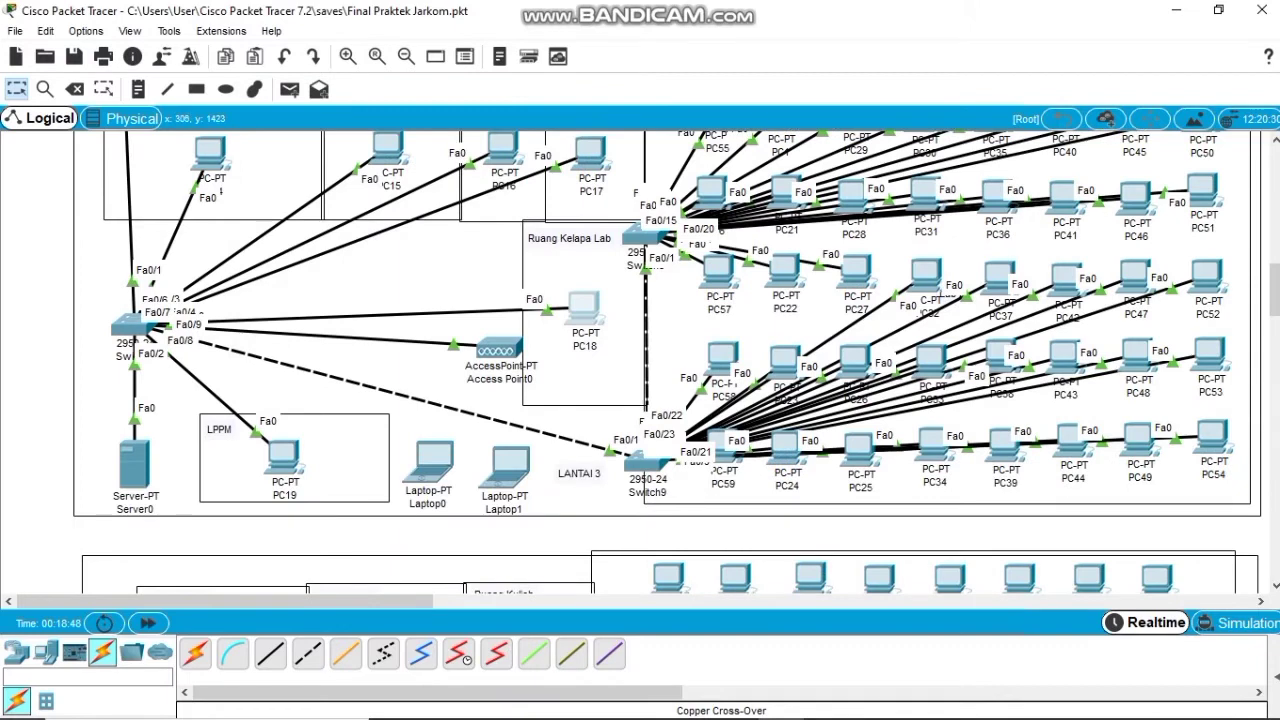
click(284, 457)
click(338, 215)
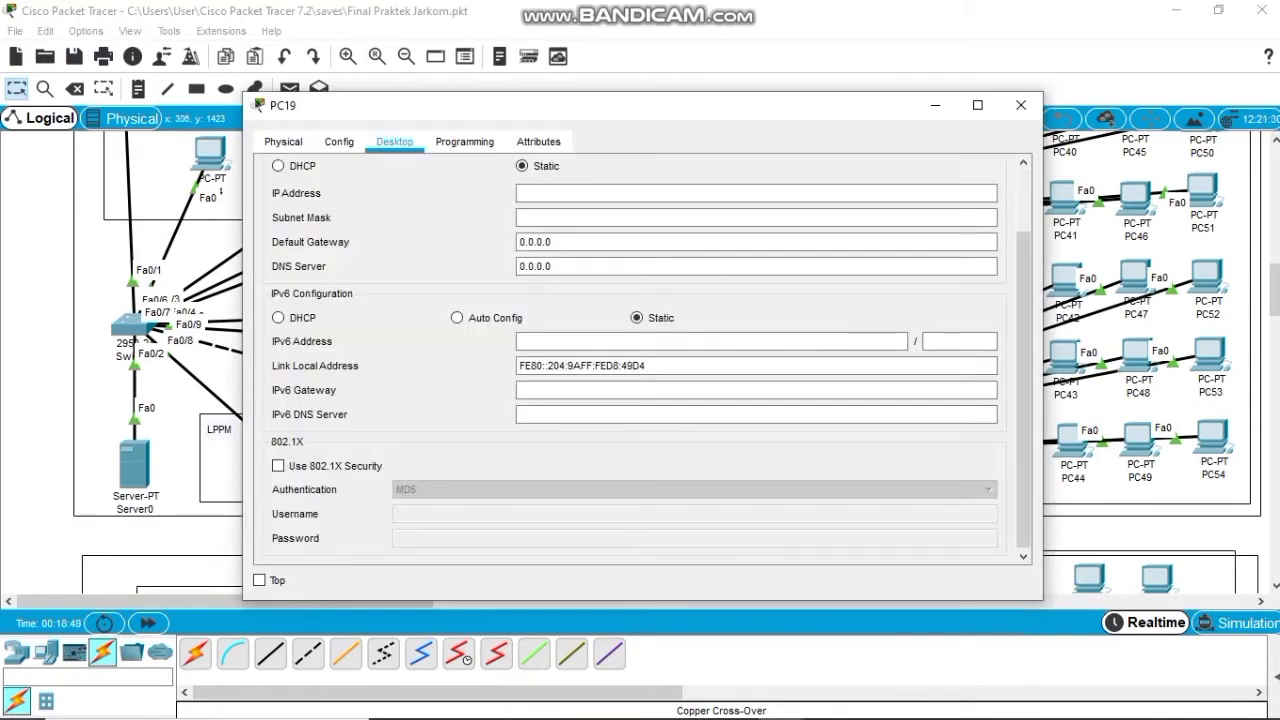
click(278, 165)
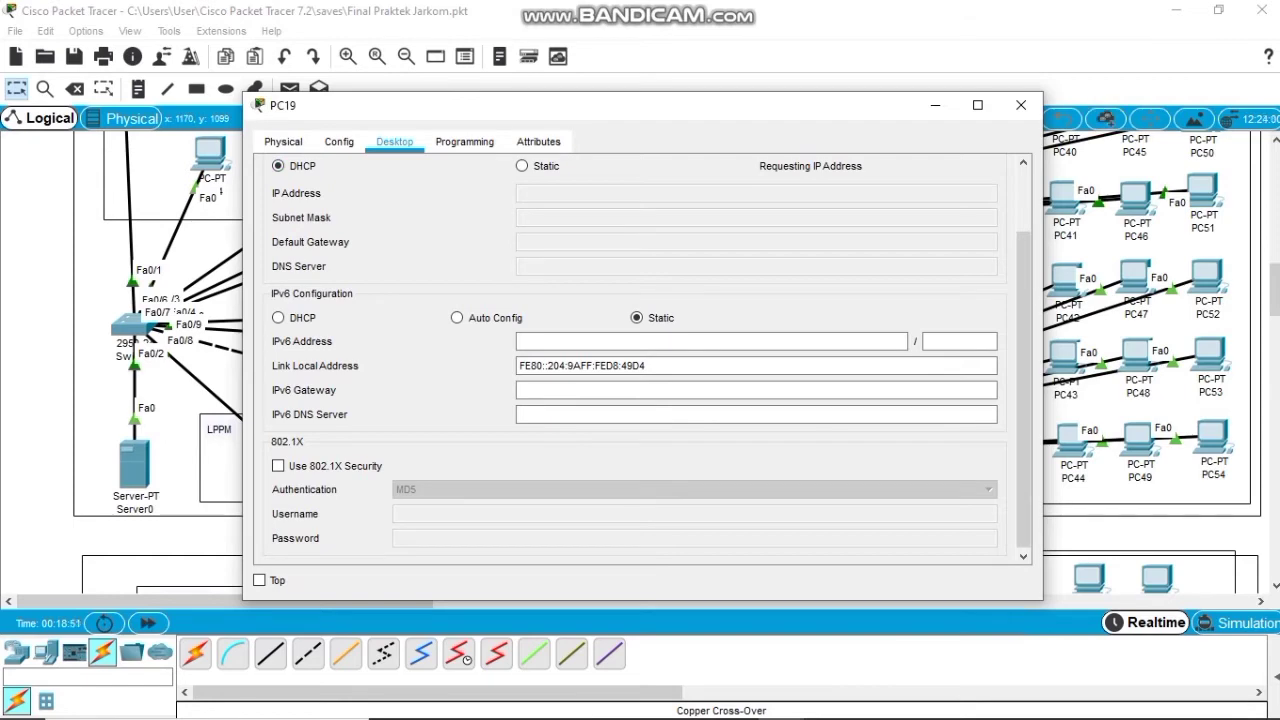
click(1021, 105)
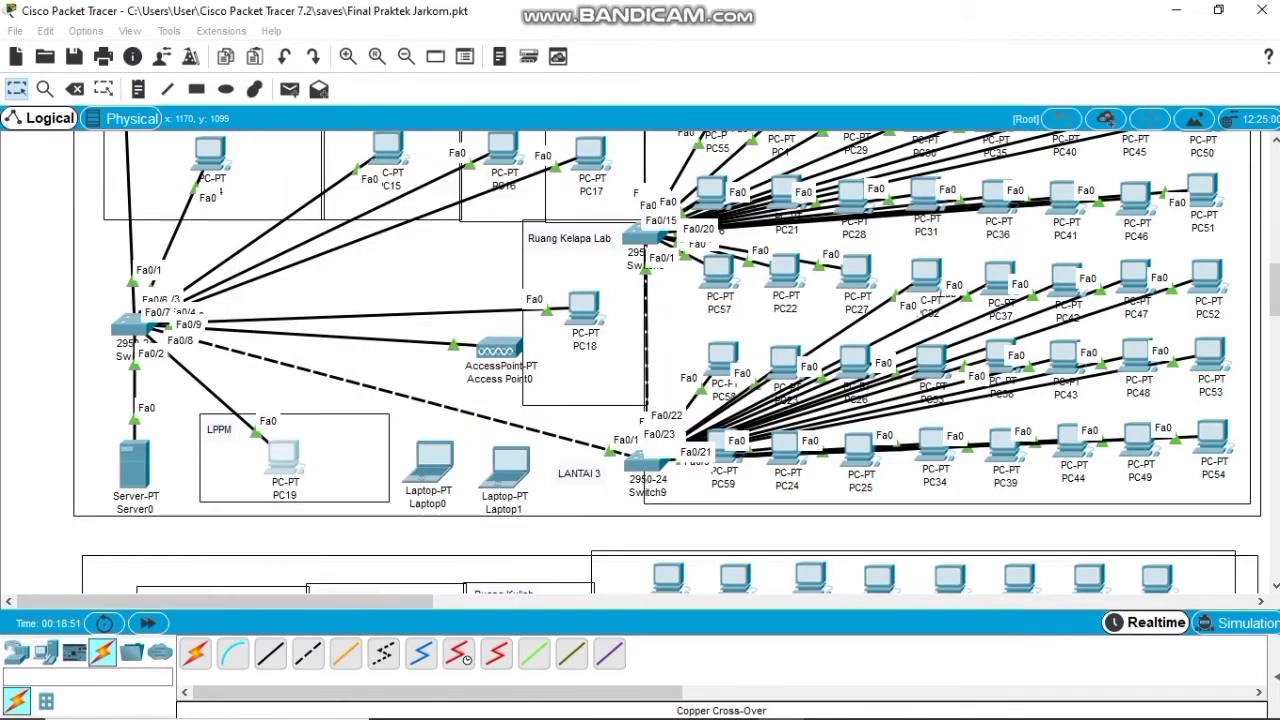
scroll(667, 362, up, 3)
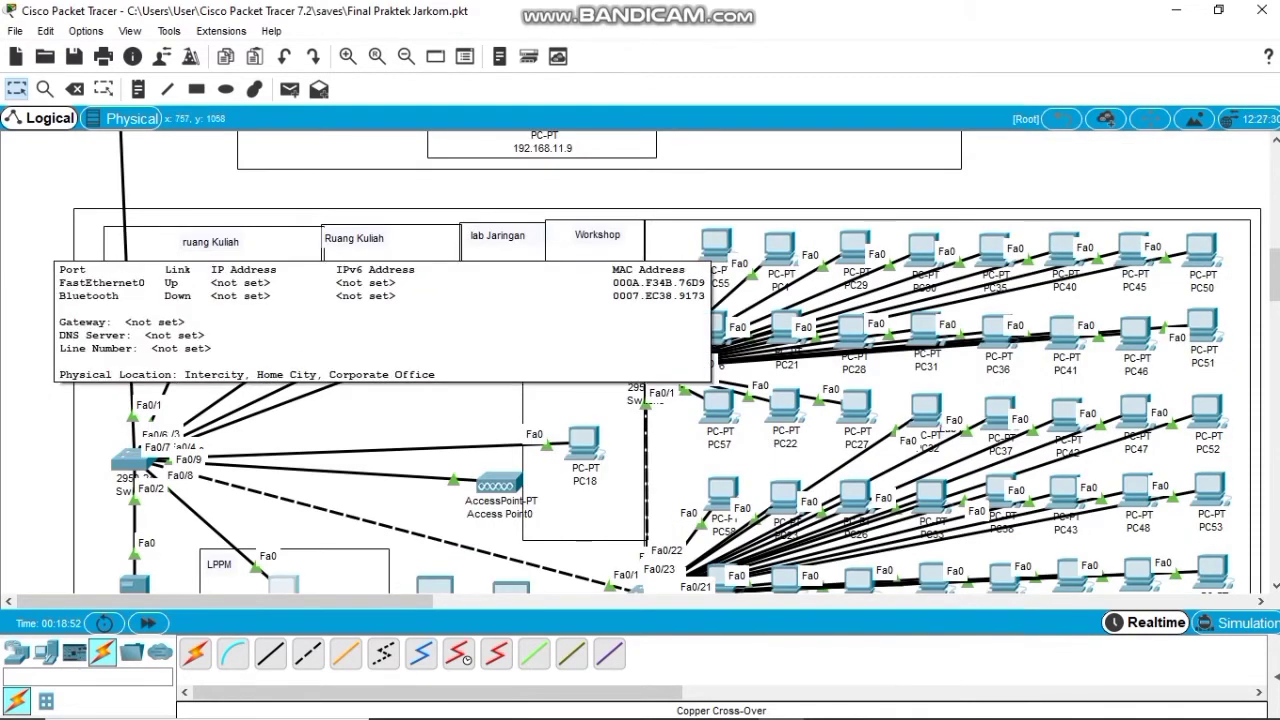
Set PC55 and PC1 to obtain their IP addresses by DHCP.
click(716, 245)
click(323, 205)
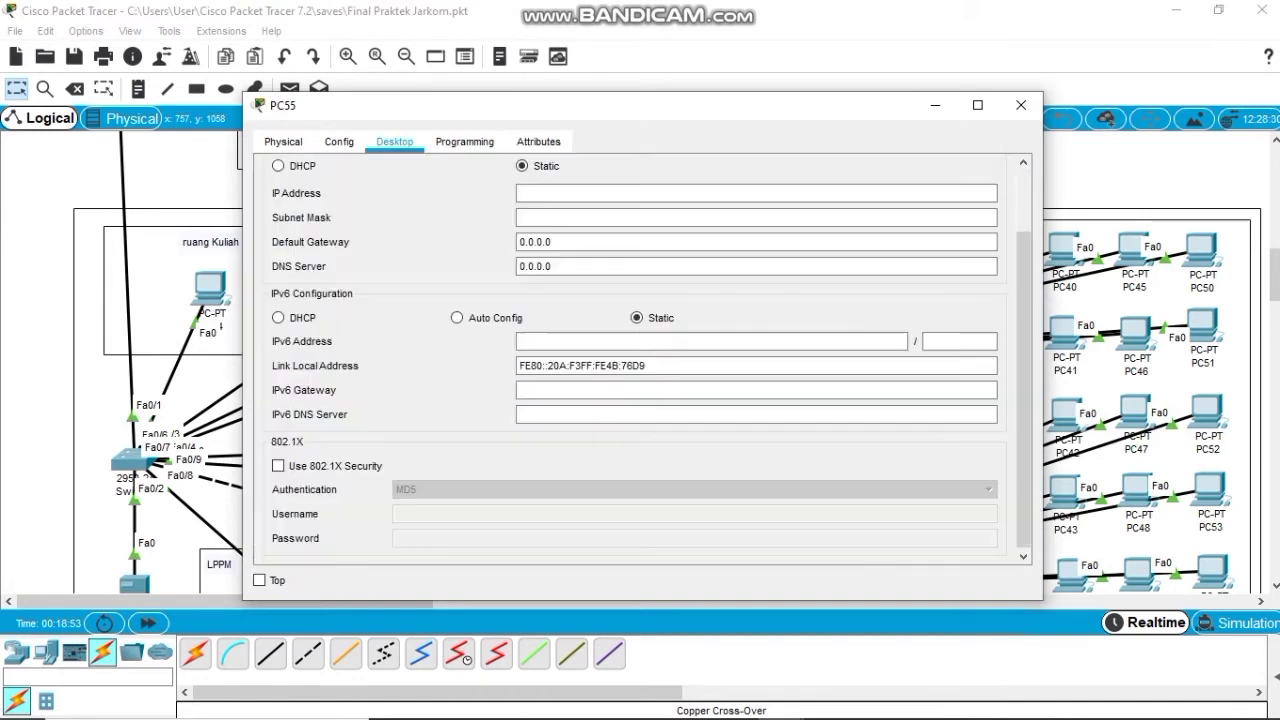
click(278, 166)
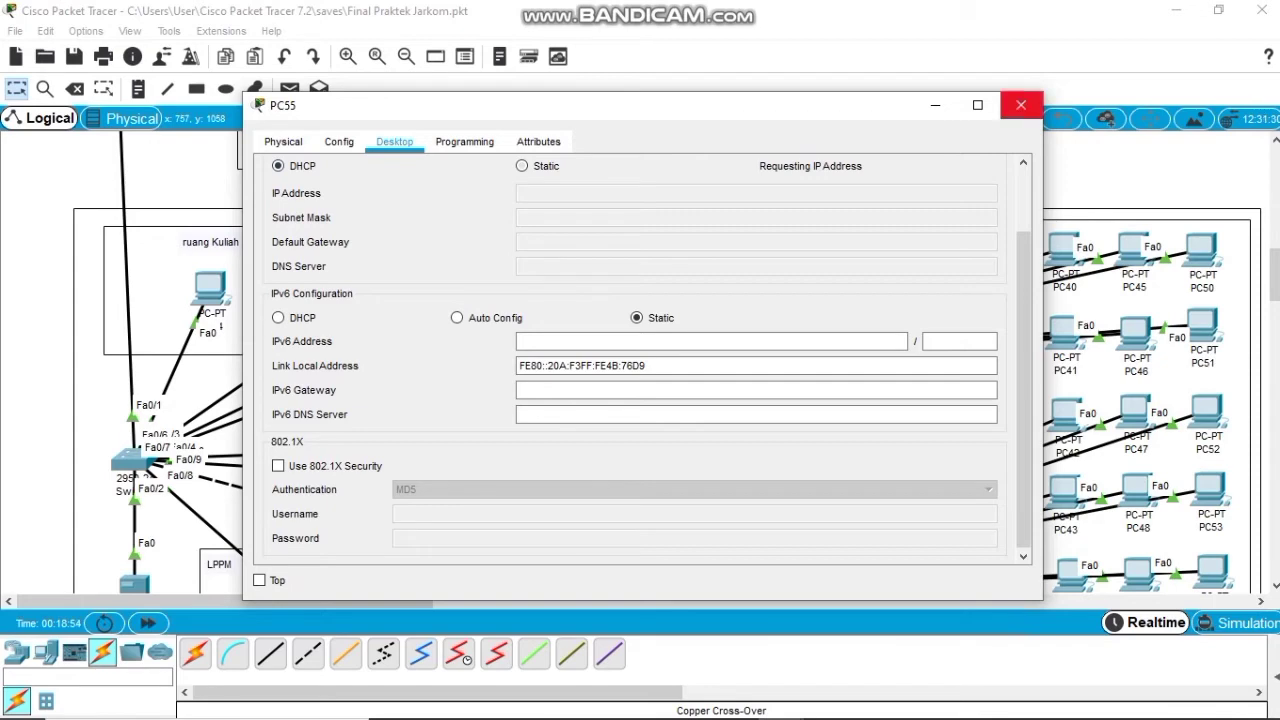
click(1021, 105)
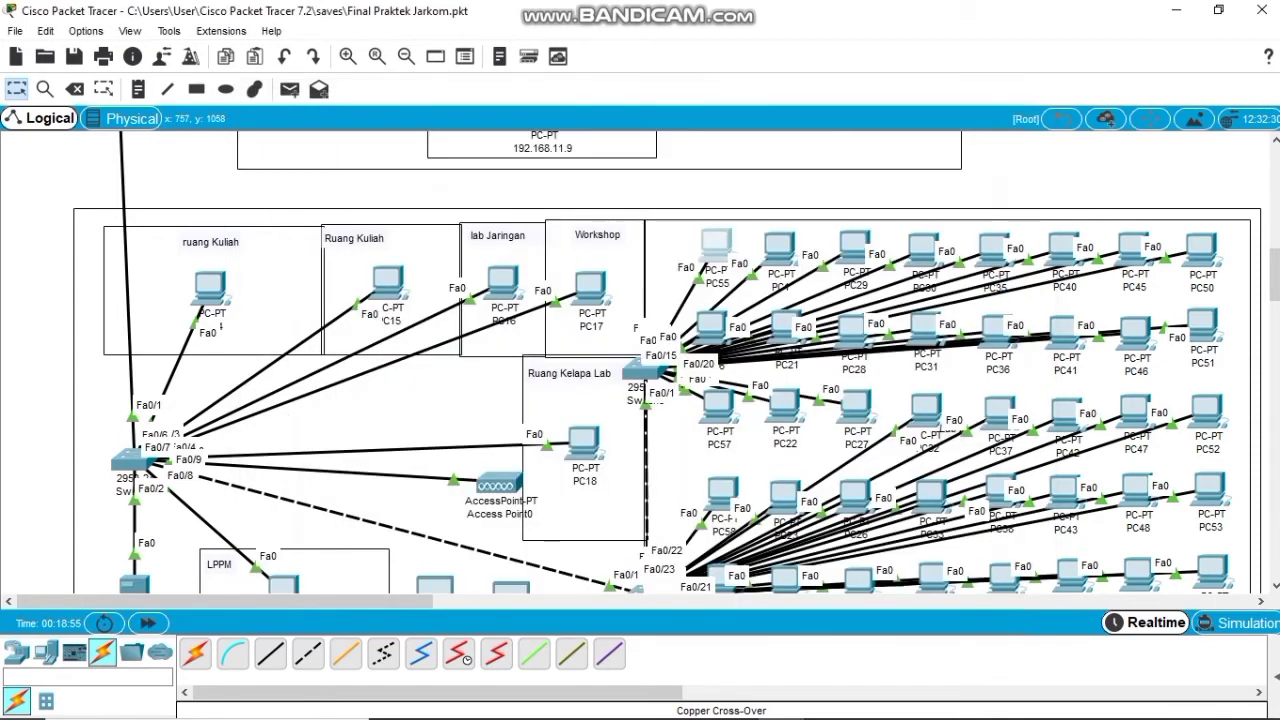
click(780, 249)
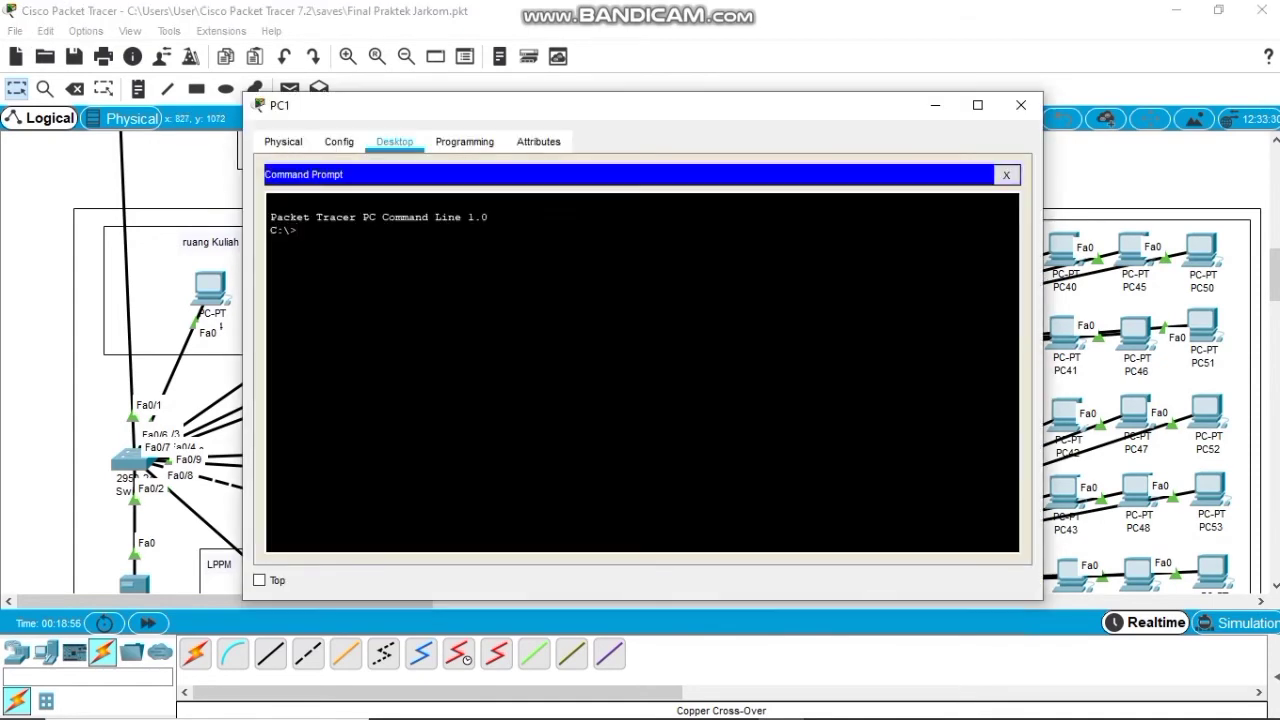
click(1006, 175)
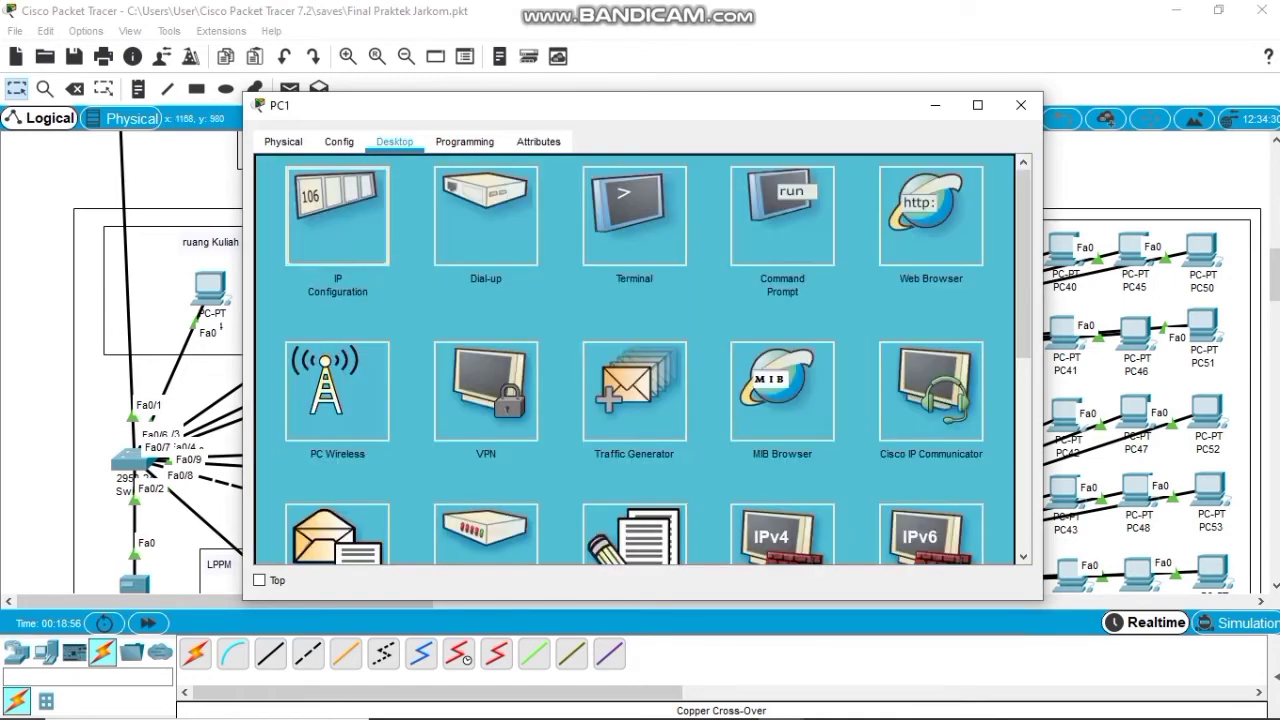
click(337, 215)
click(278, 165)
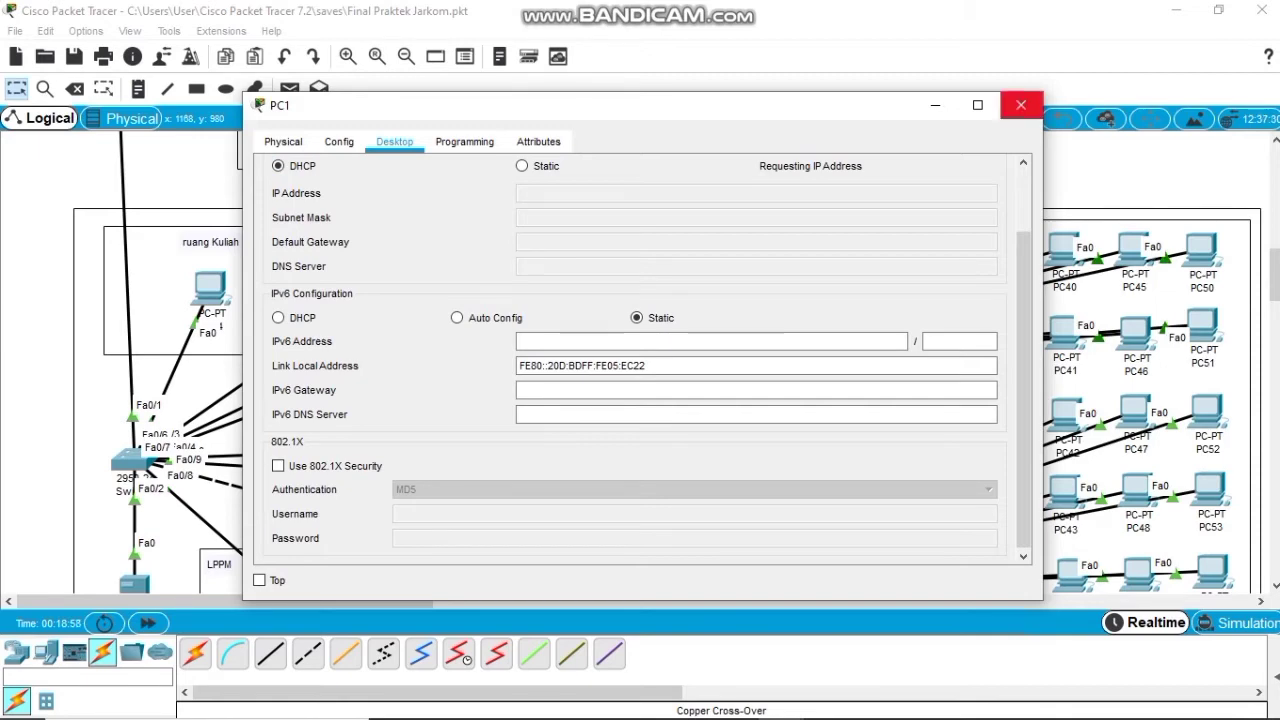
click(1020, 105)
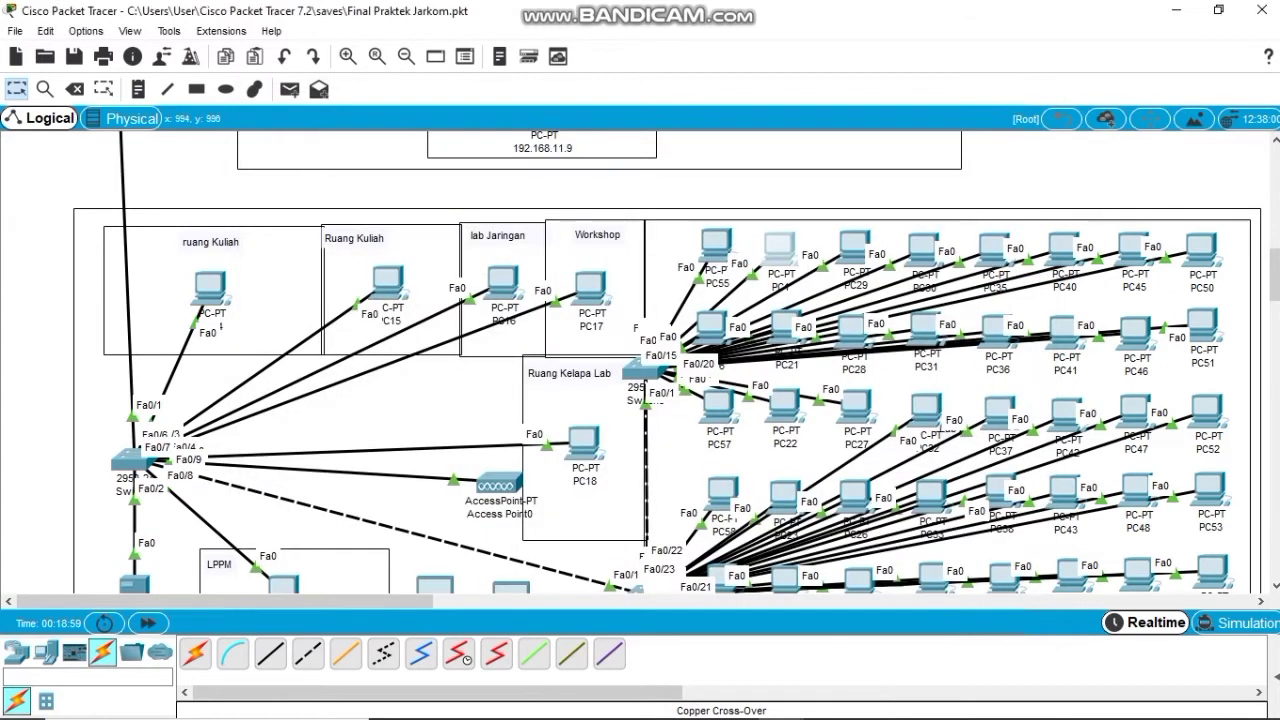
Switch PC29 and PC30 to DHCP, PC30 receiving 192.168.12.12.
click(854, 245)
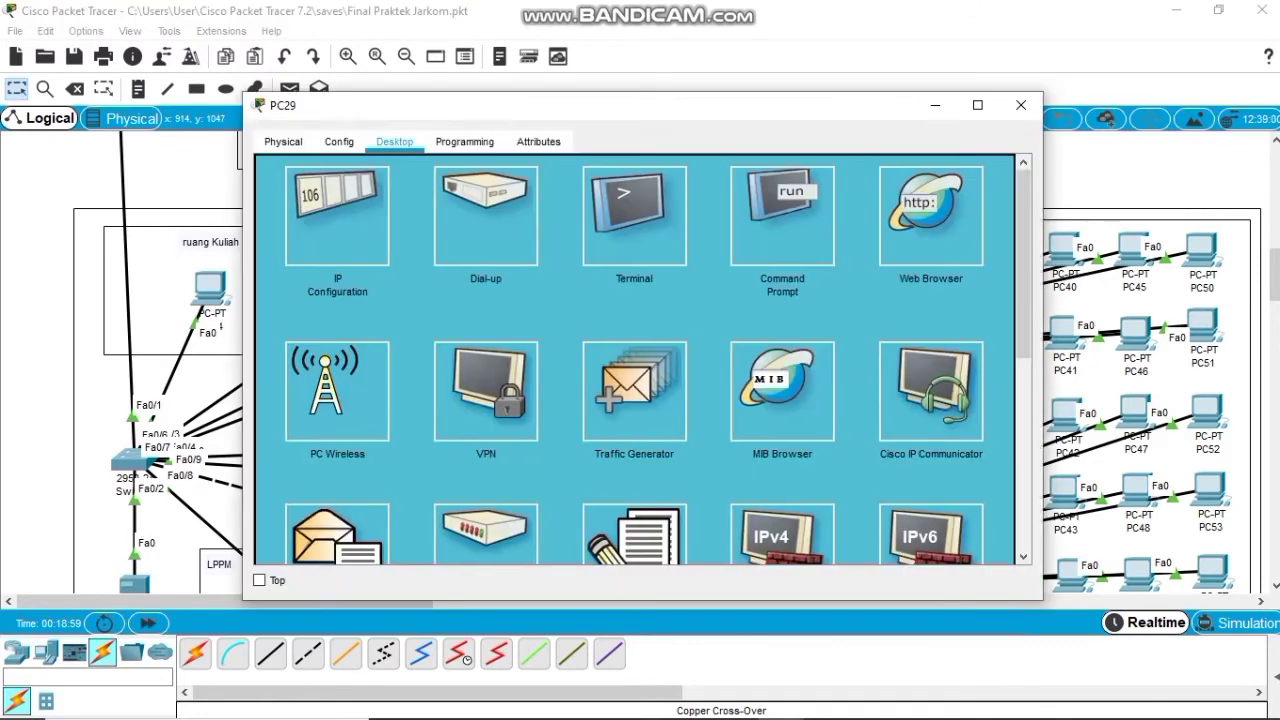
click(337, 215)
click(278, 166)
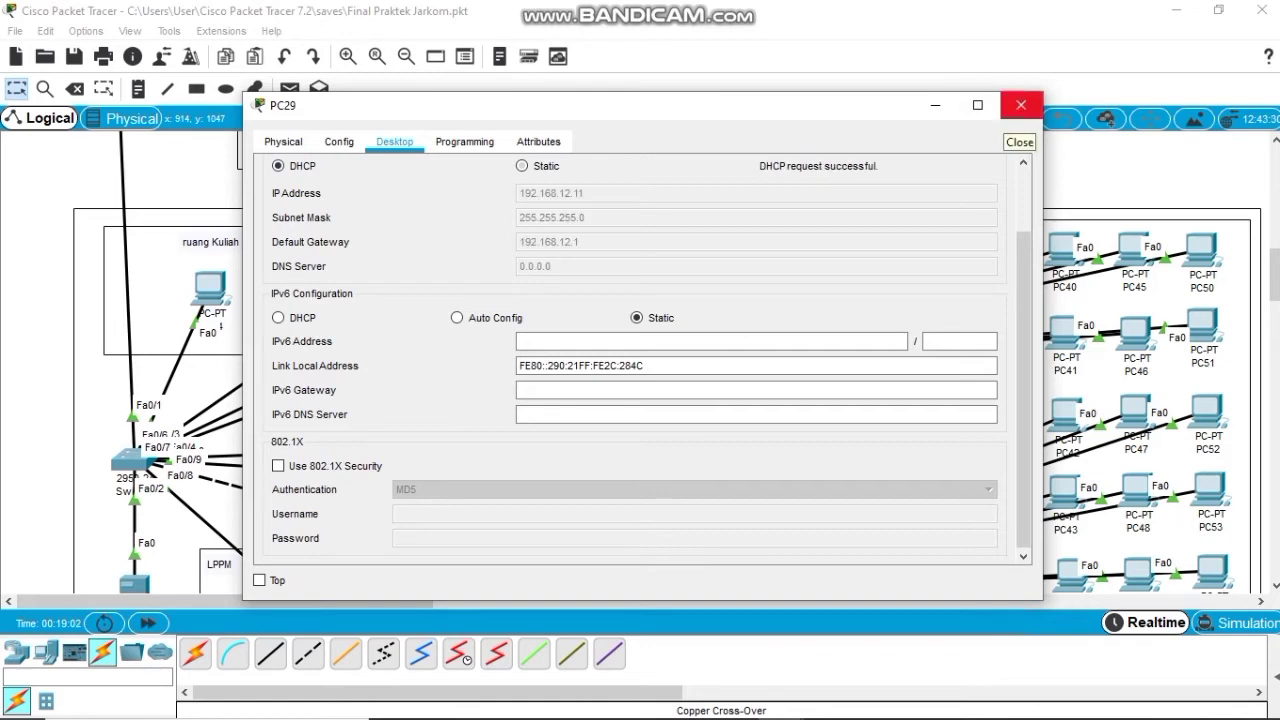
click(1021, 105)
click(853, 247)
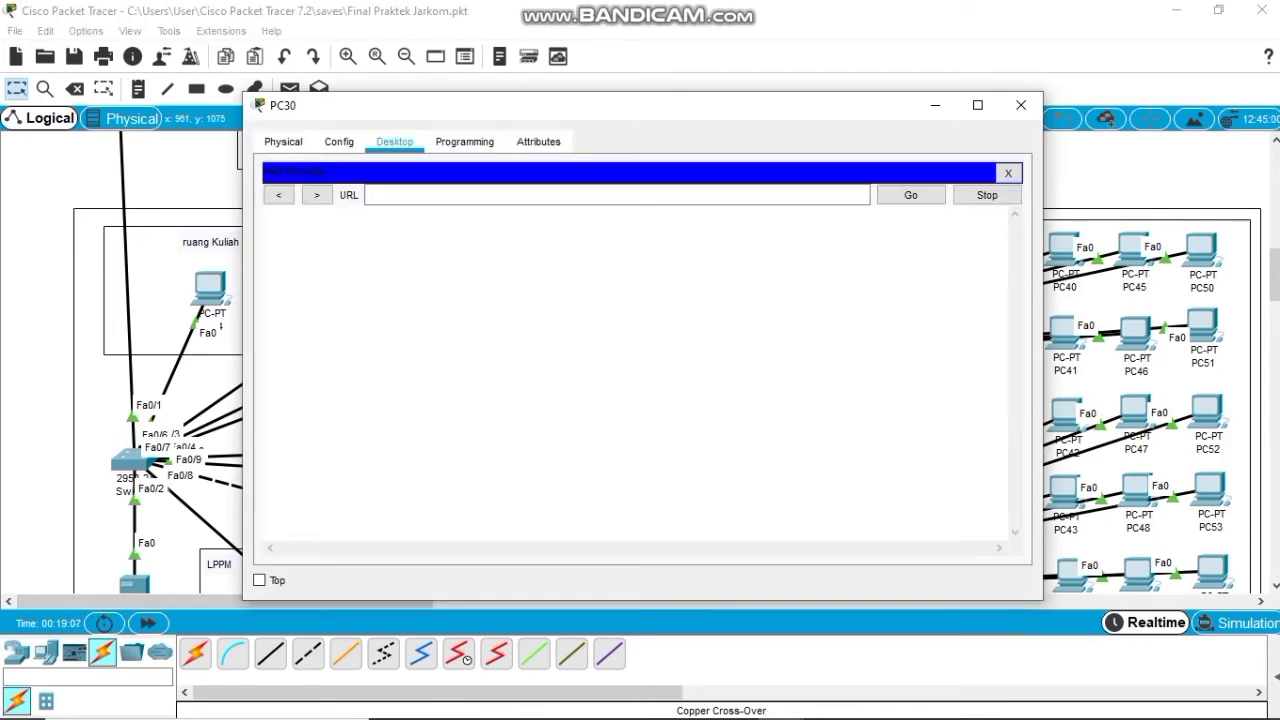
click(1008, 172)
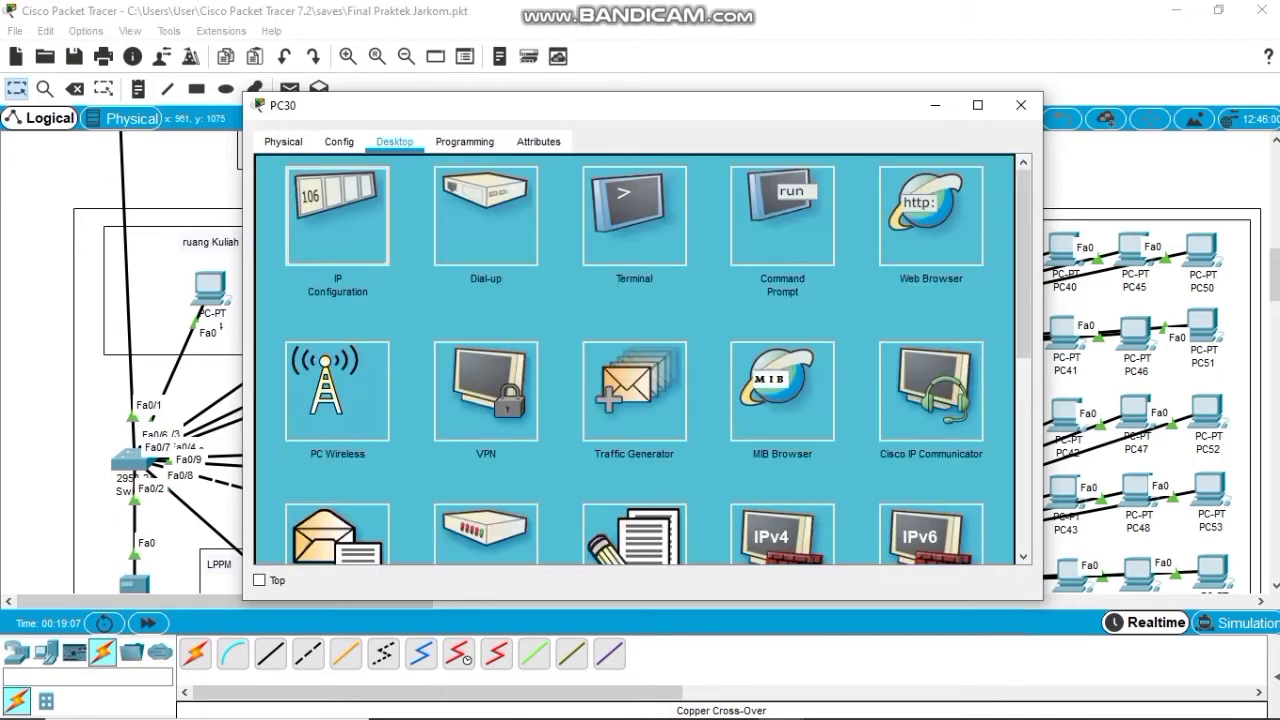
click(343, 194)
click(278, 166)
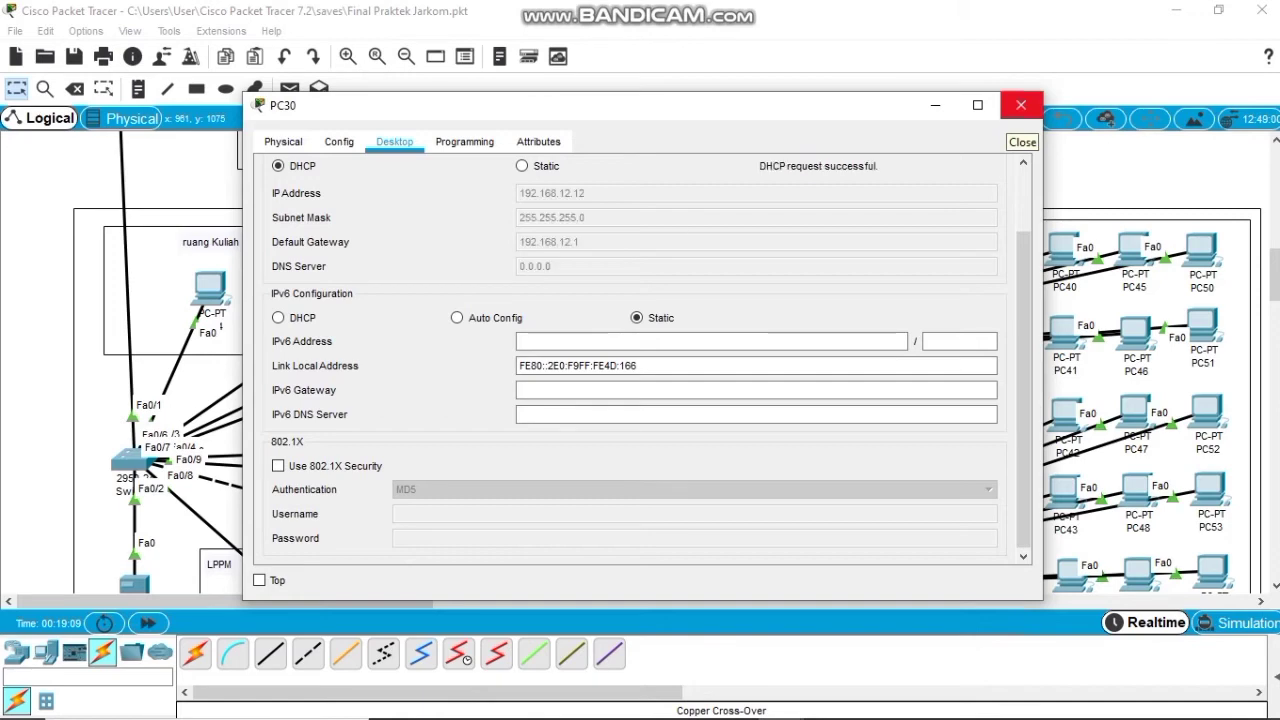
click(1021, 105)
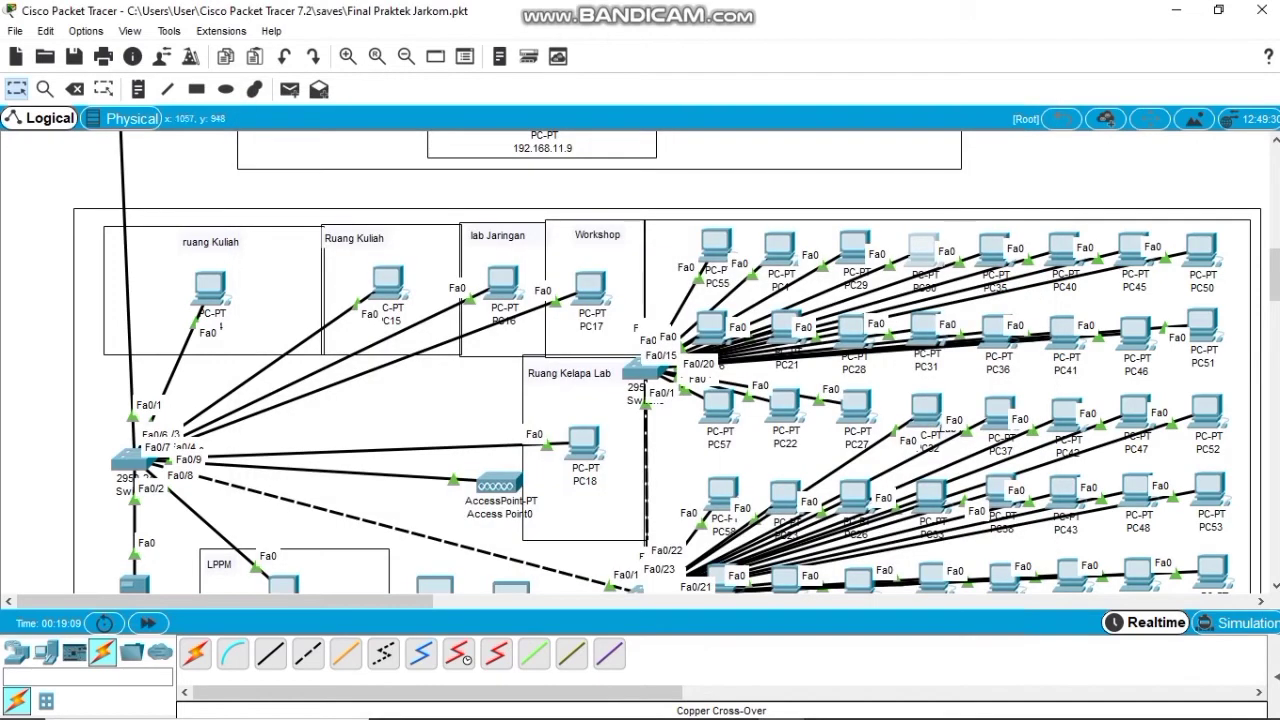
Switch PC35 to DHCP, receiving 192.168.12.13 with gateway 192.168.12.1.
click(994, 250)
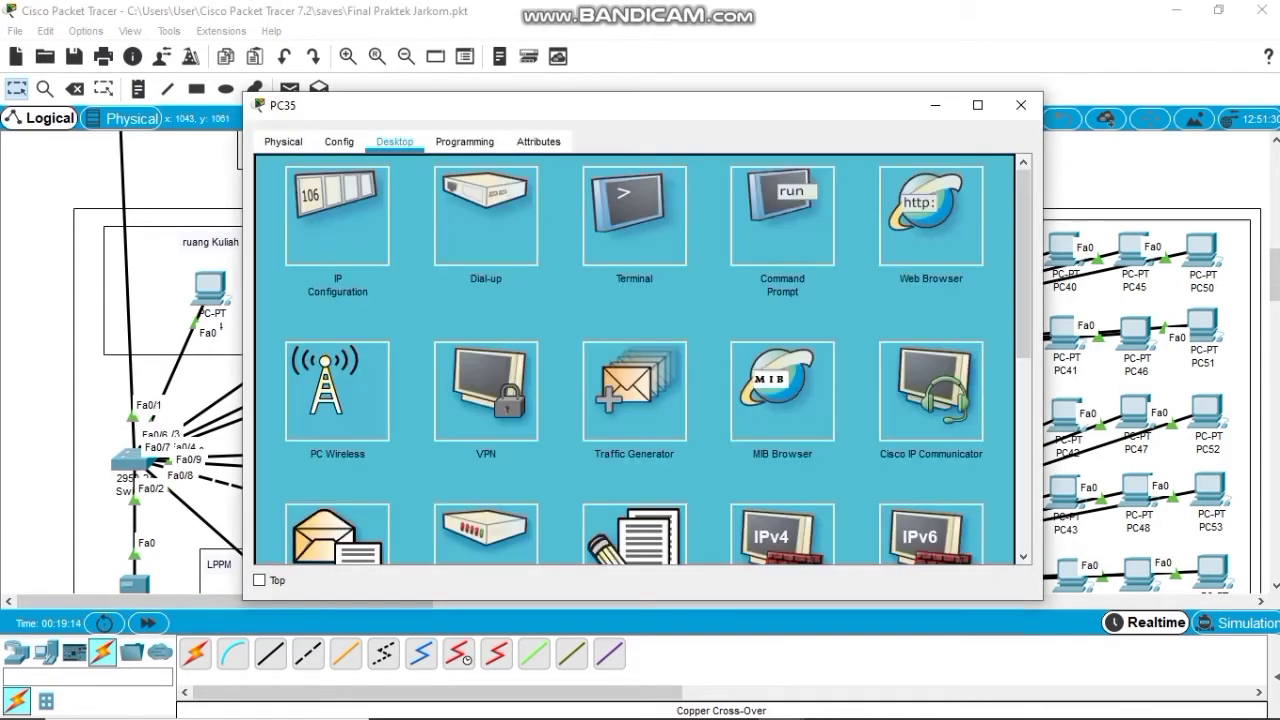
click(335, 200)
click(278, 166)
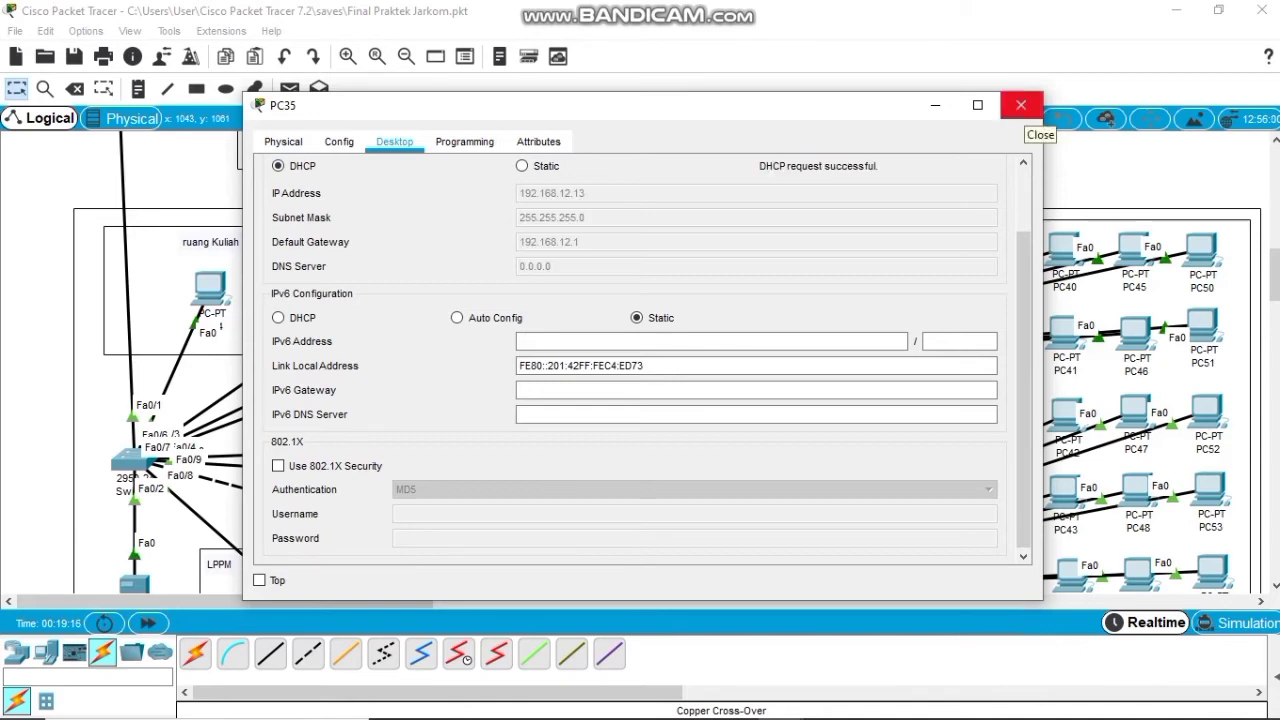
click(1020, 105)
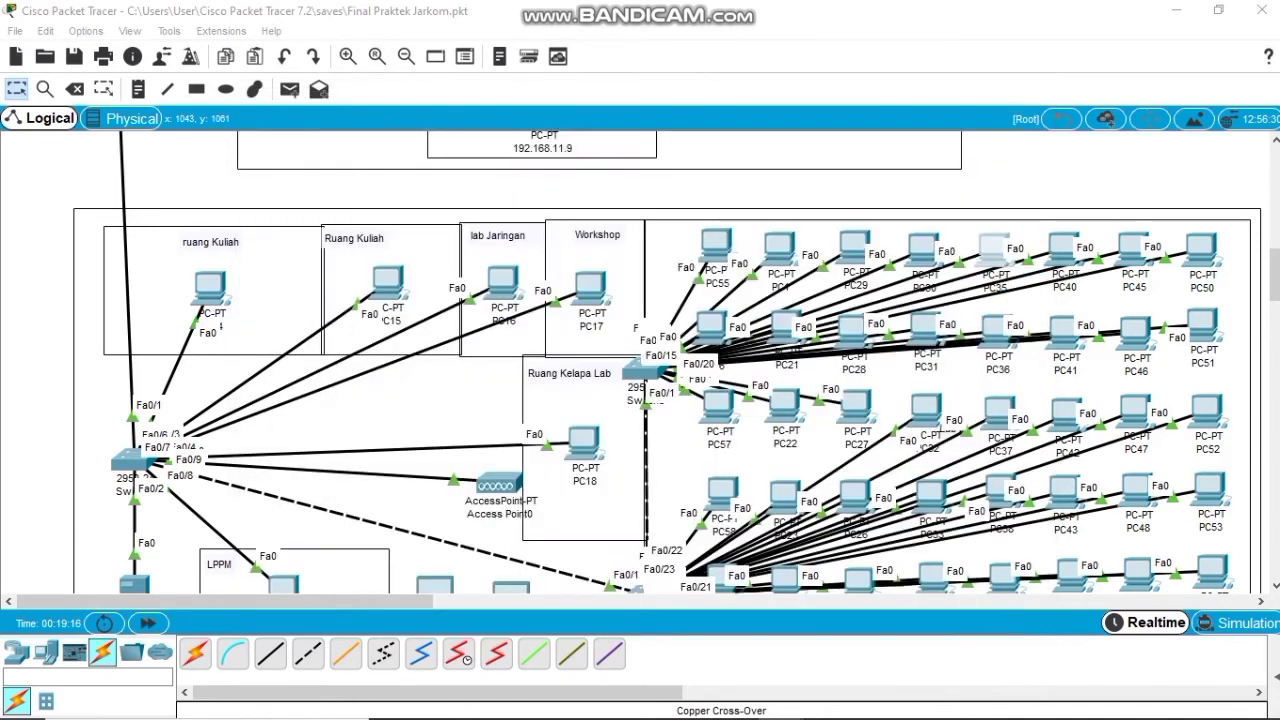
Set PC40 to DHCP and renew PC45's address by toggling Static back to DHCP.
click(1065, 248)
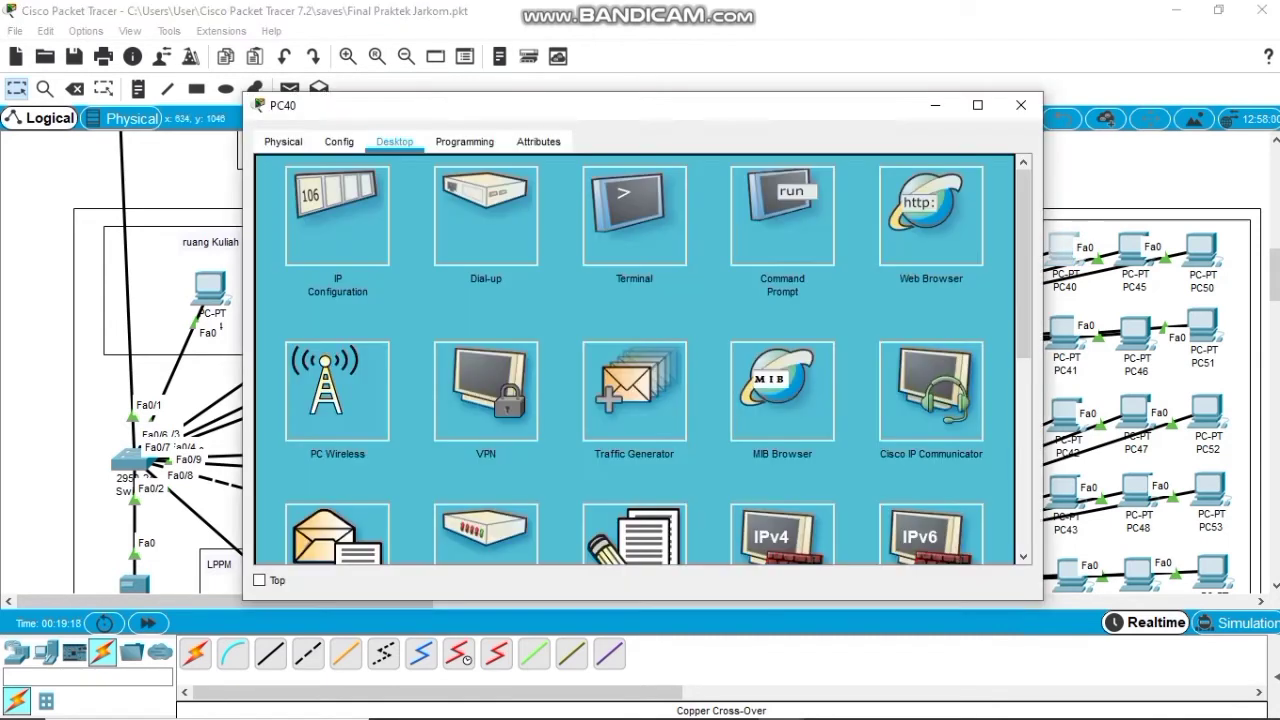
click(337, 215)
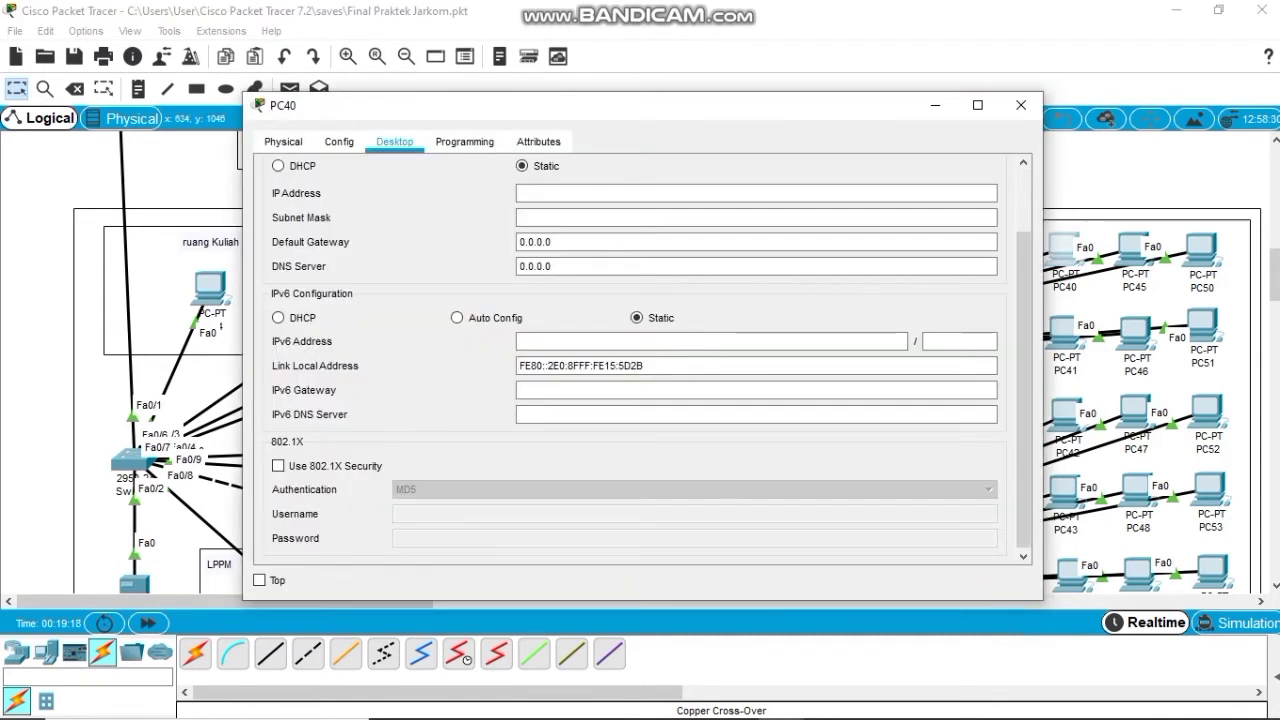
click(278, 166)
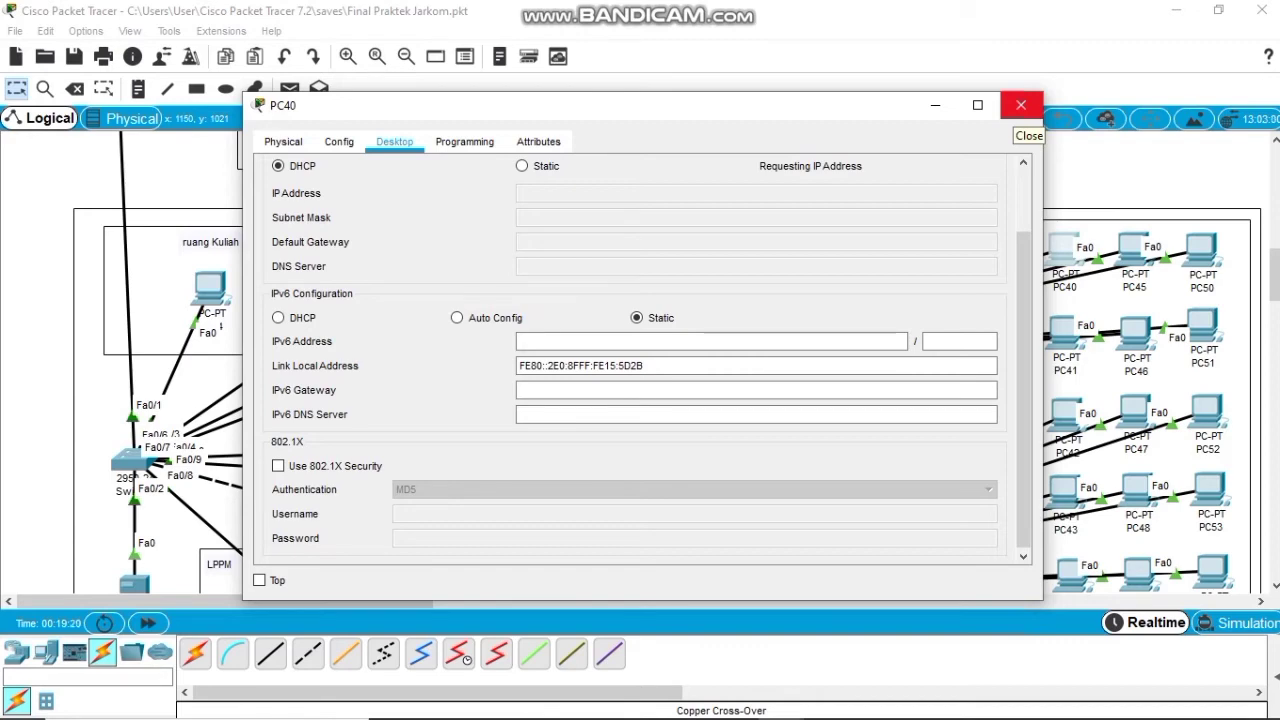
click(1021, 105)
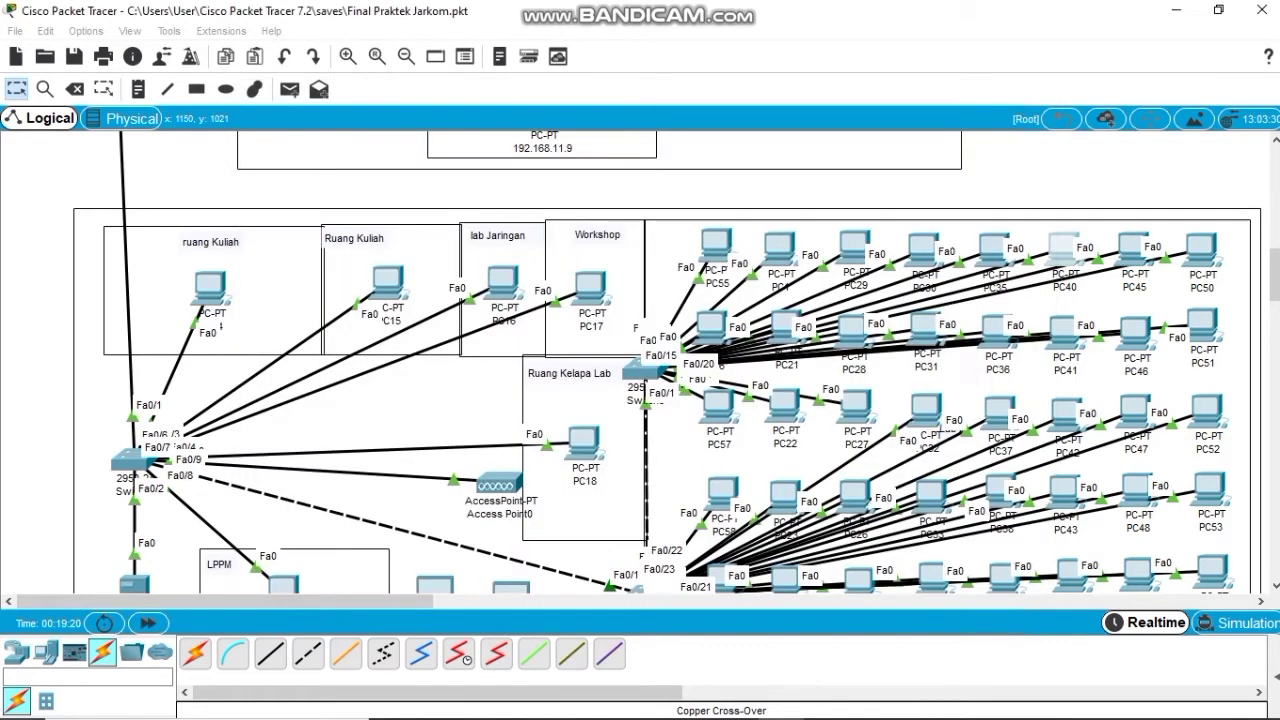
click(1131, 250)
click(344, 212)
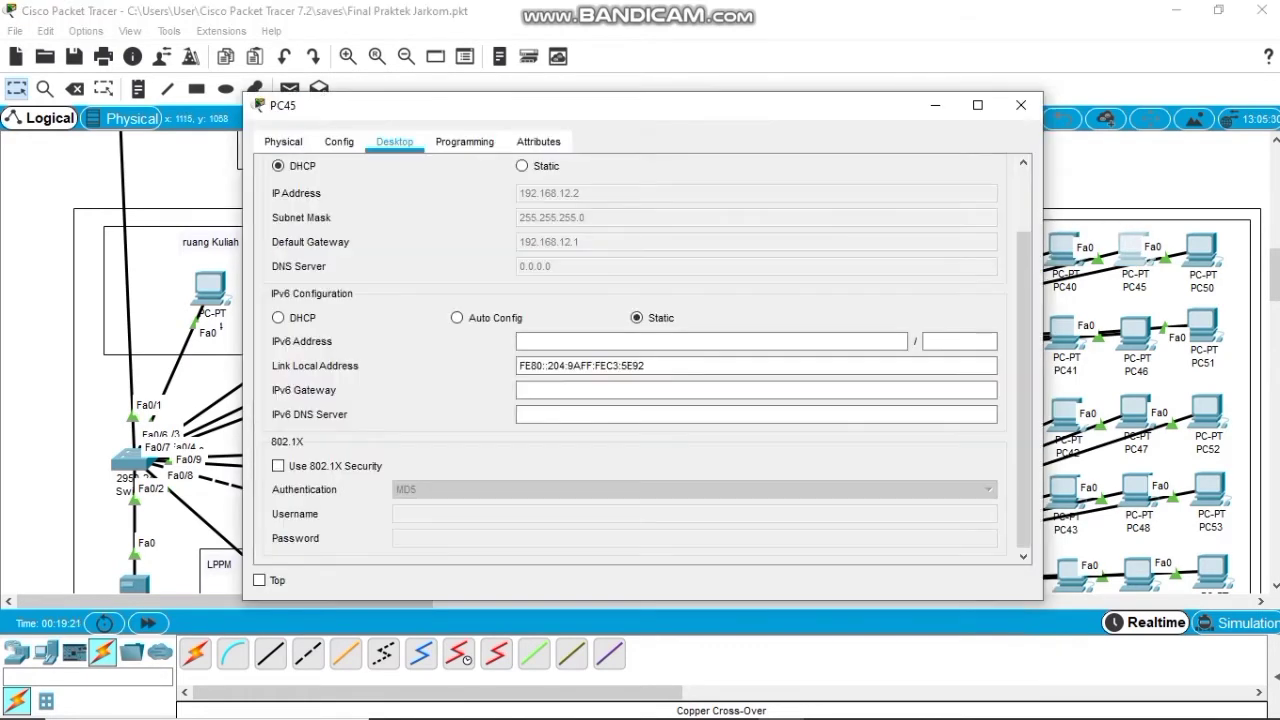
click(522, 166)
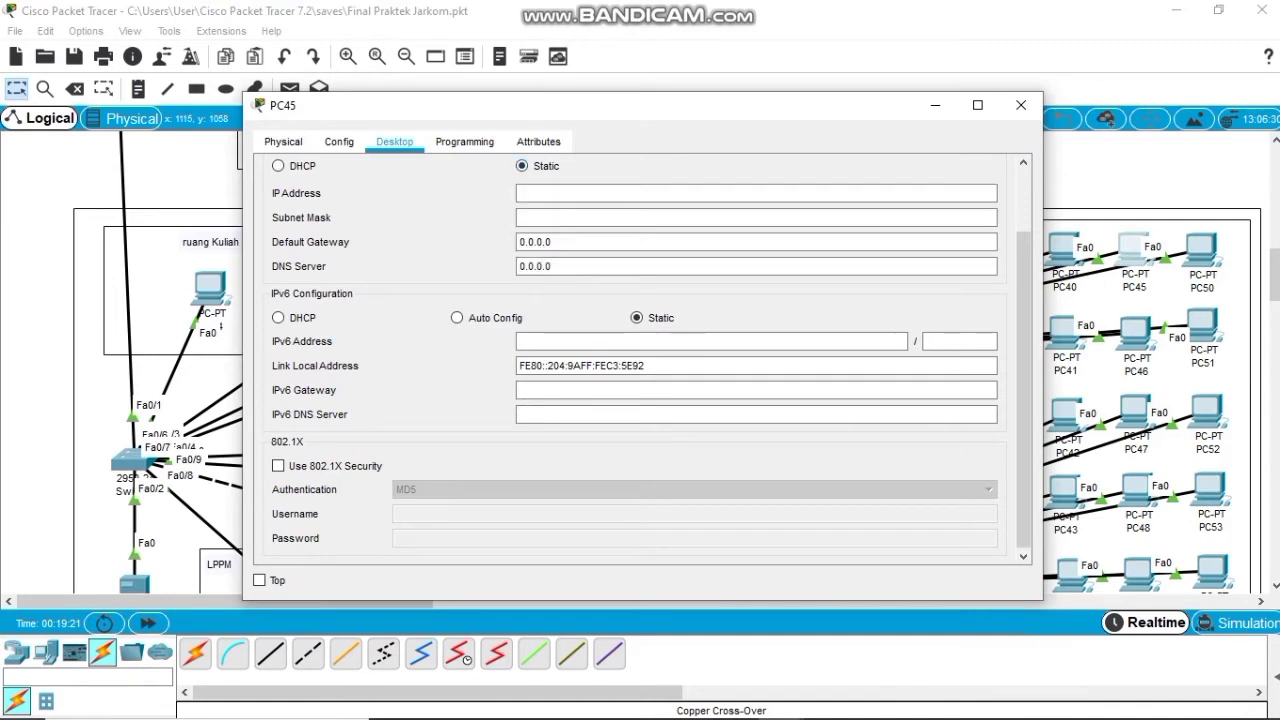
click(278, 166)
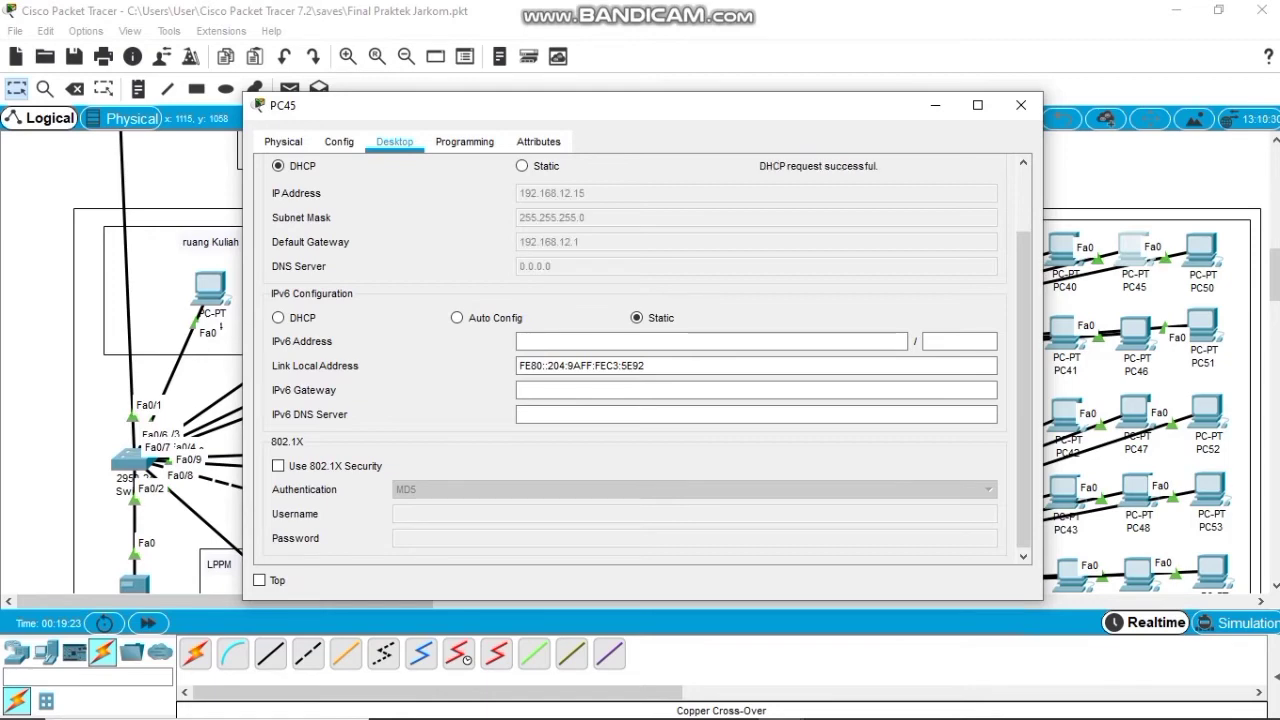
click(1021, 105)
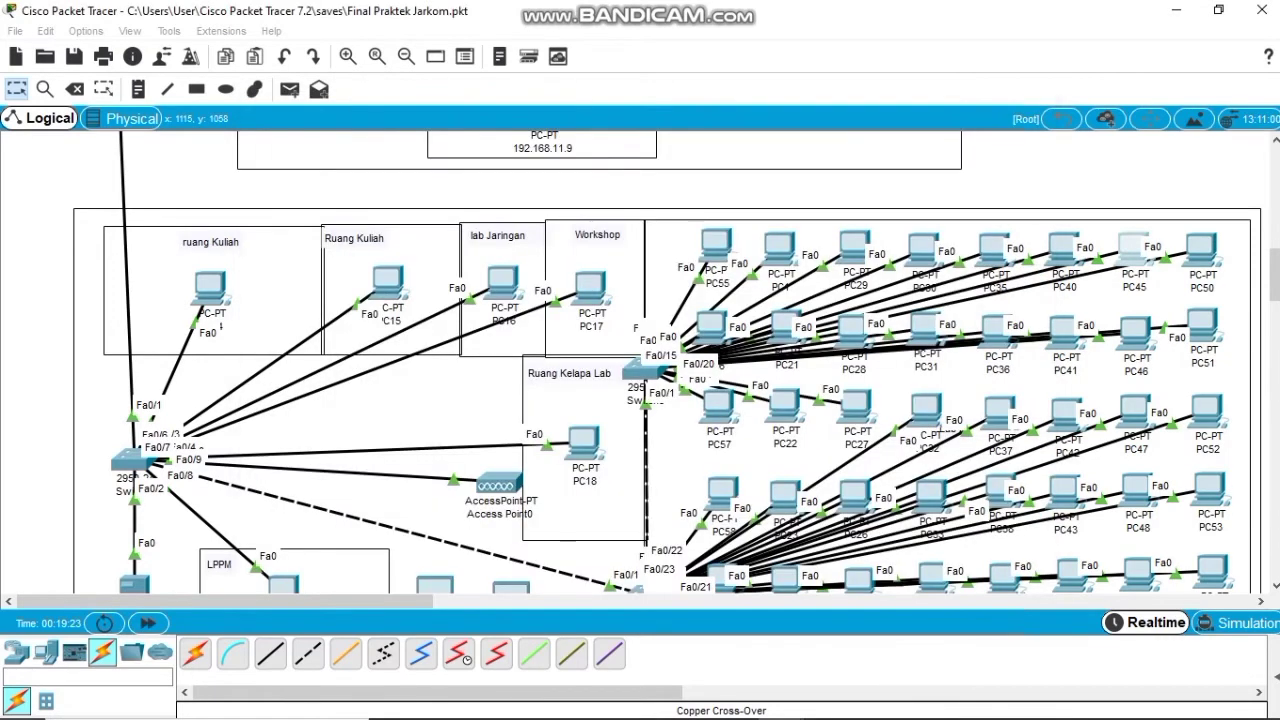
Inspect PC50's IP configuration, then set PC21 and PC28 to DHCP.
click(1201, 250)
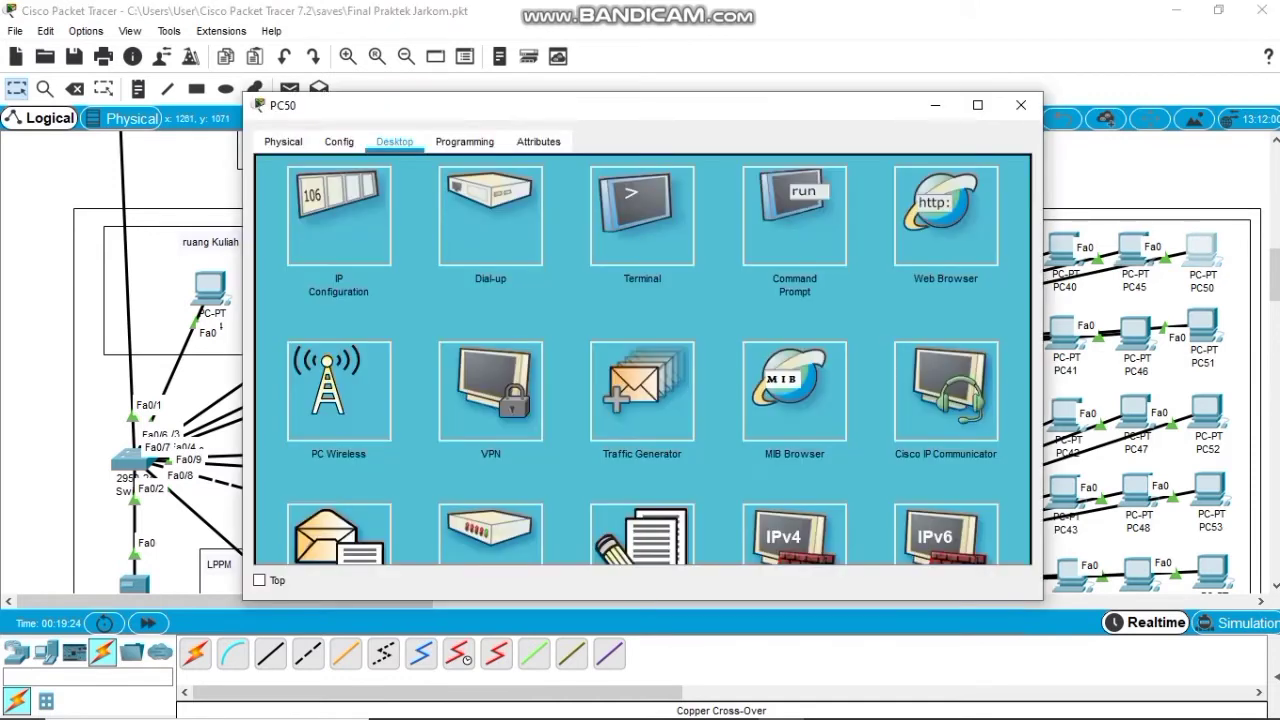
click(337, 215)
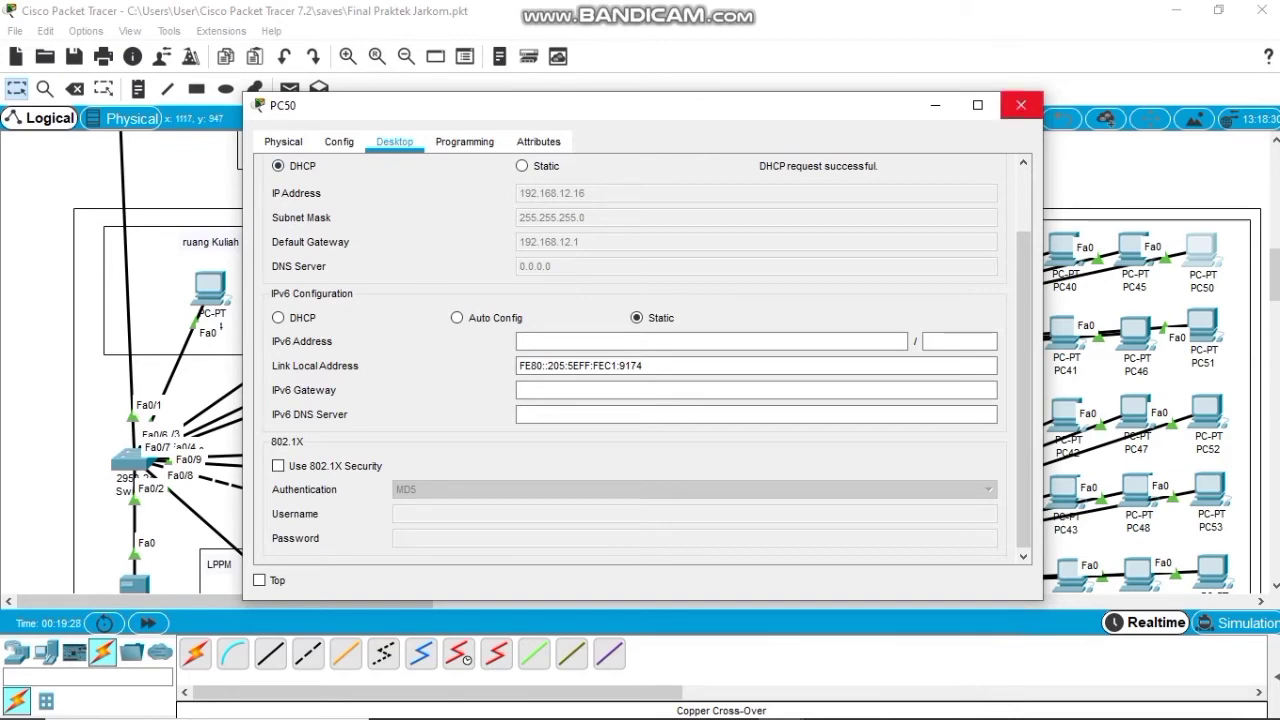
click(1021, 105)
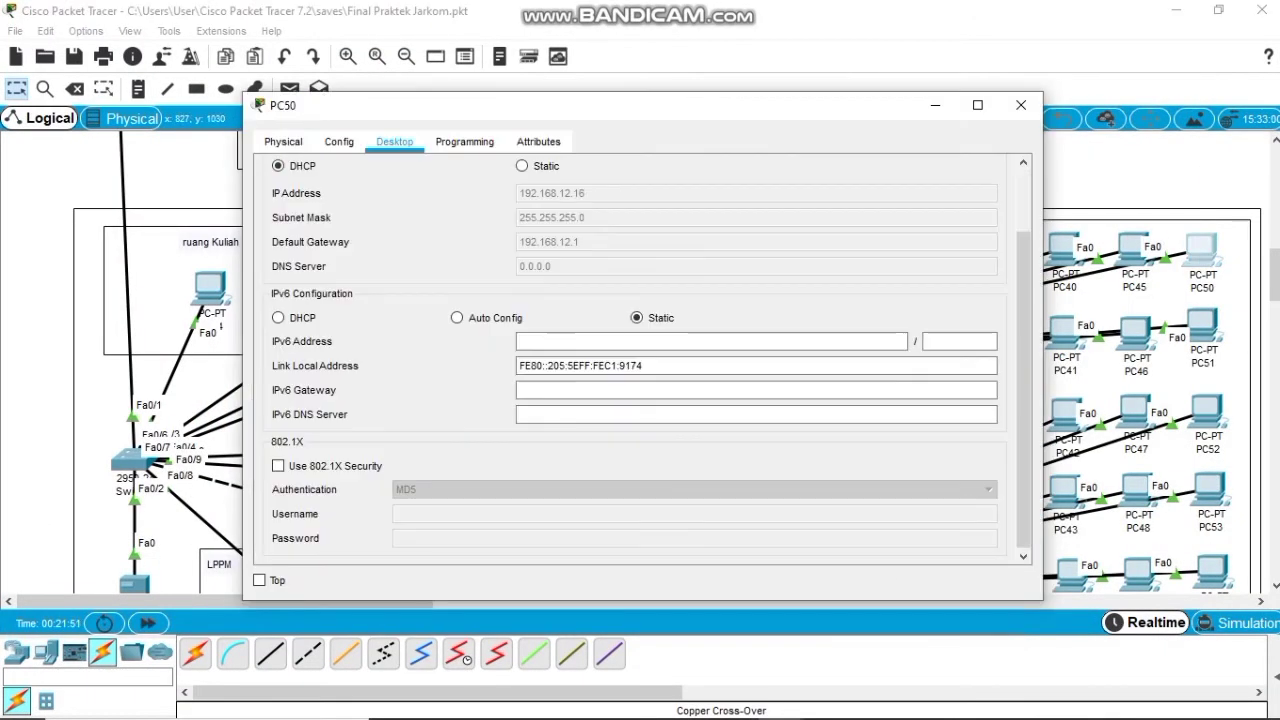
click(1020, 105)
click(787, 328)
click(312, 208)
click(278, 166)
click(1020, 105)
click(853, 330)
click(278, 166)
click(1020, 105)
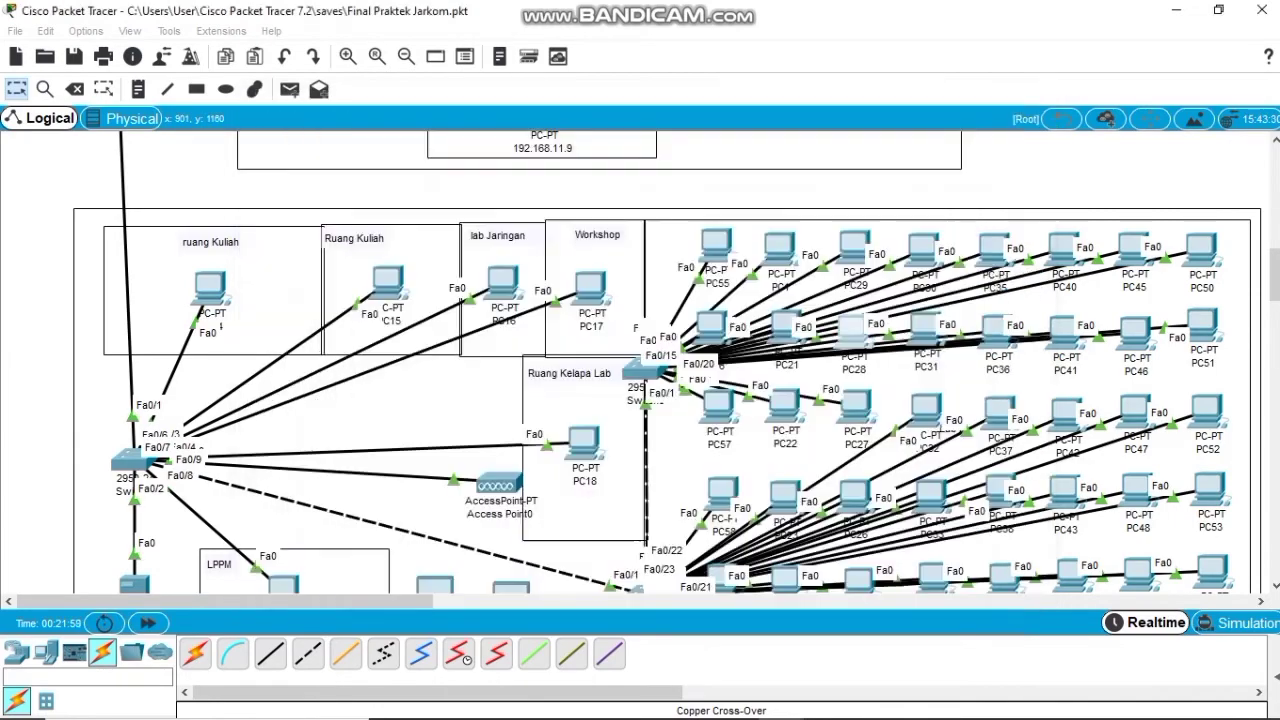
Set PC31, PC36 and PC41 to obtain their addresses by DHCP.
click(926, 330)
click(278, 166)
click(1020, 105)
click(998, 330)
click(278, 166)
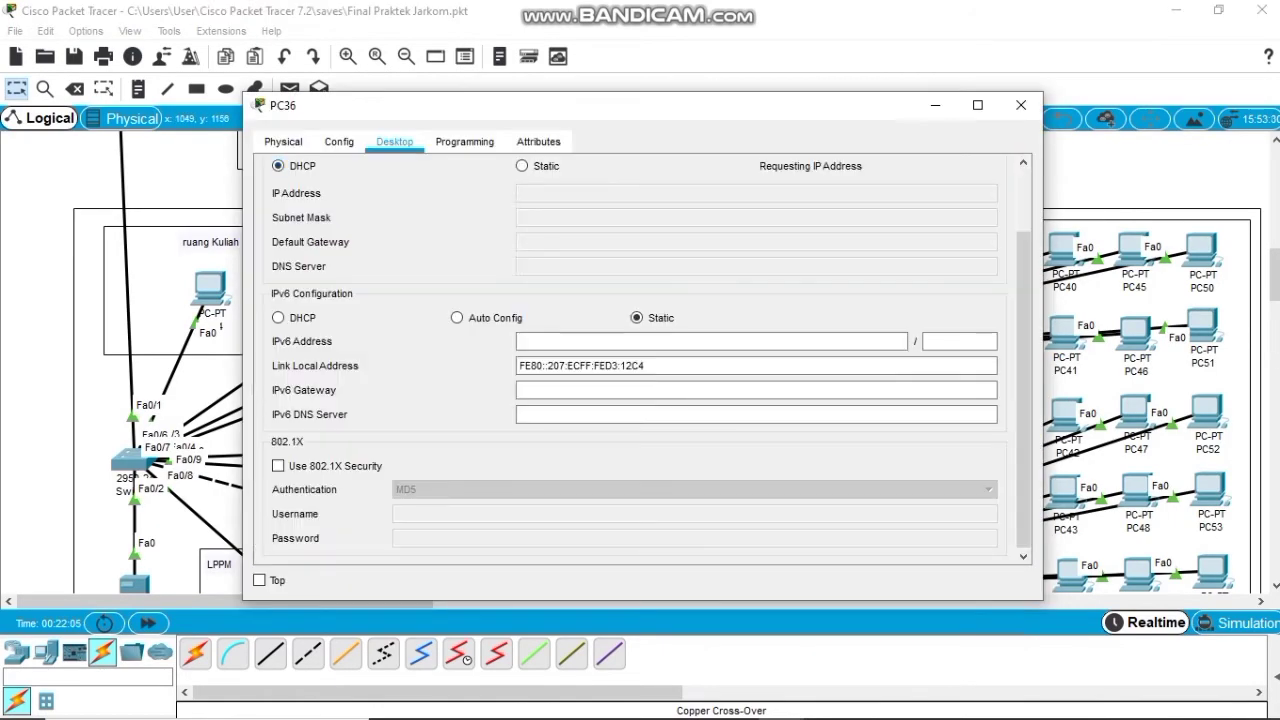
click(1020, 105)
click(1066, 332)
click(278, 166)
click(1020, 105)
Set PC46, PC51 and PC57 to obtain their addresses by DHCP.
click(1135, 332)
click(278, 166)
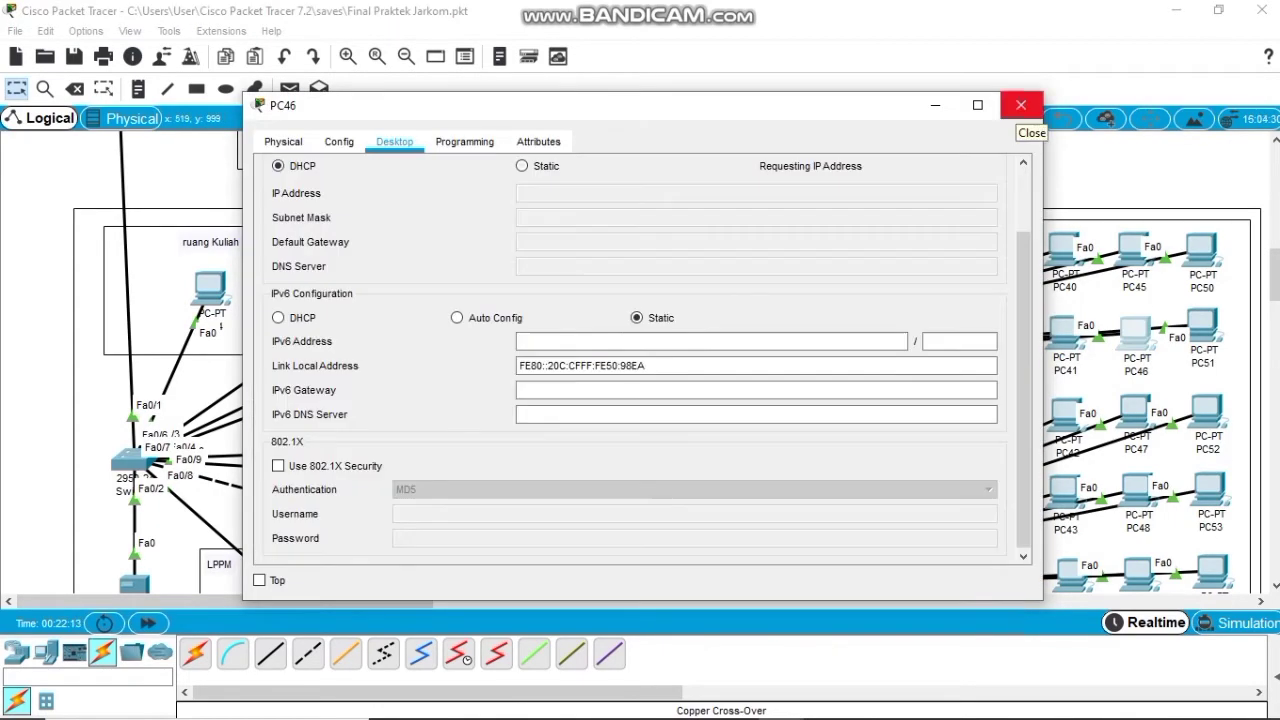
click(1020, 105)
click(1203, 330)
click(278, 166)
click(1020, 105)
click(785, 410)
click(278, 166)
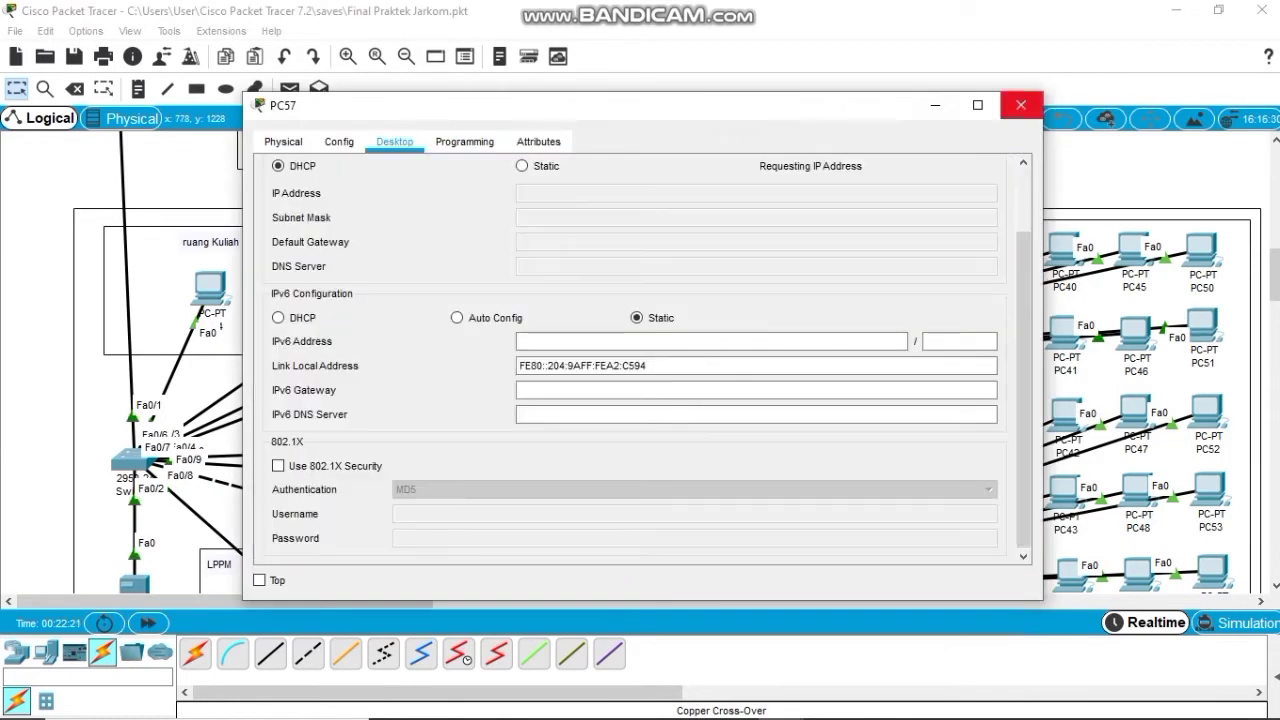
click(1020, 105)
Give PC27 a fresh DHCP address and set PC32 to DHCP.
click(854, 410)
click(337, 215)
click(394, 141)
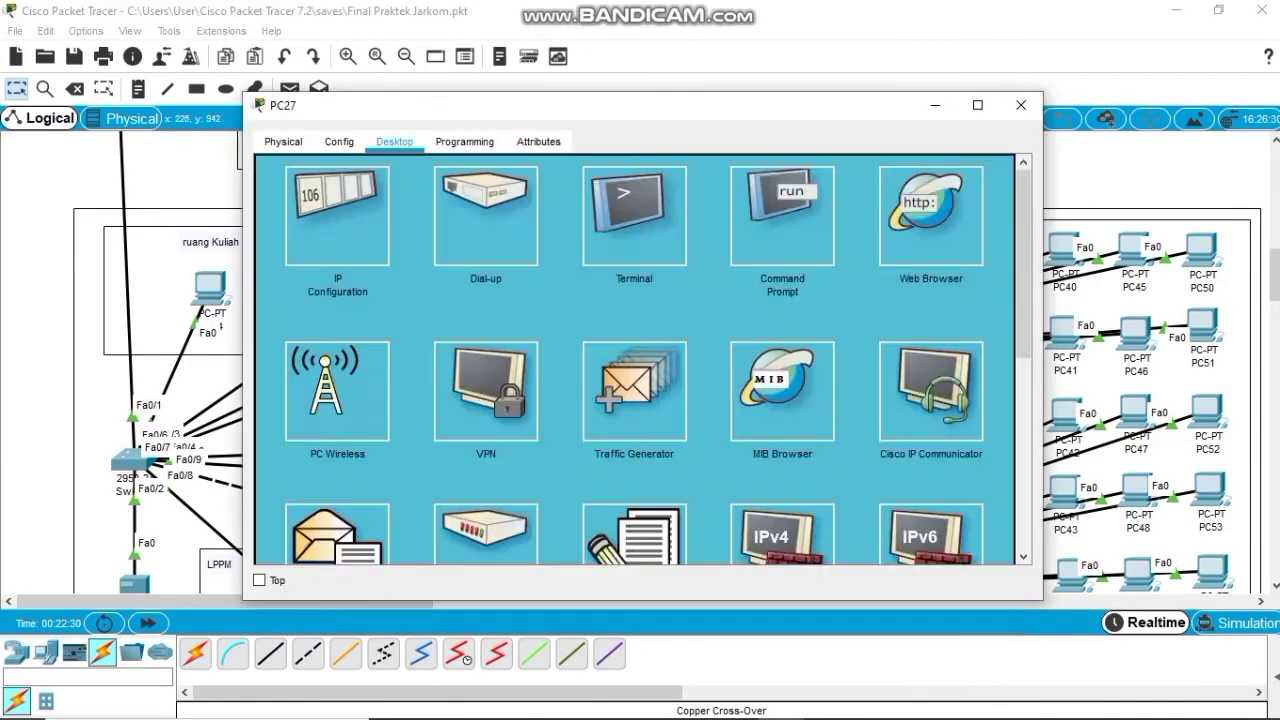
click(337, 215)
click(278, 166)
click(1020, 105)
click(922, 410)
click(278, 166)
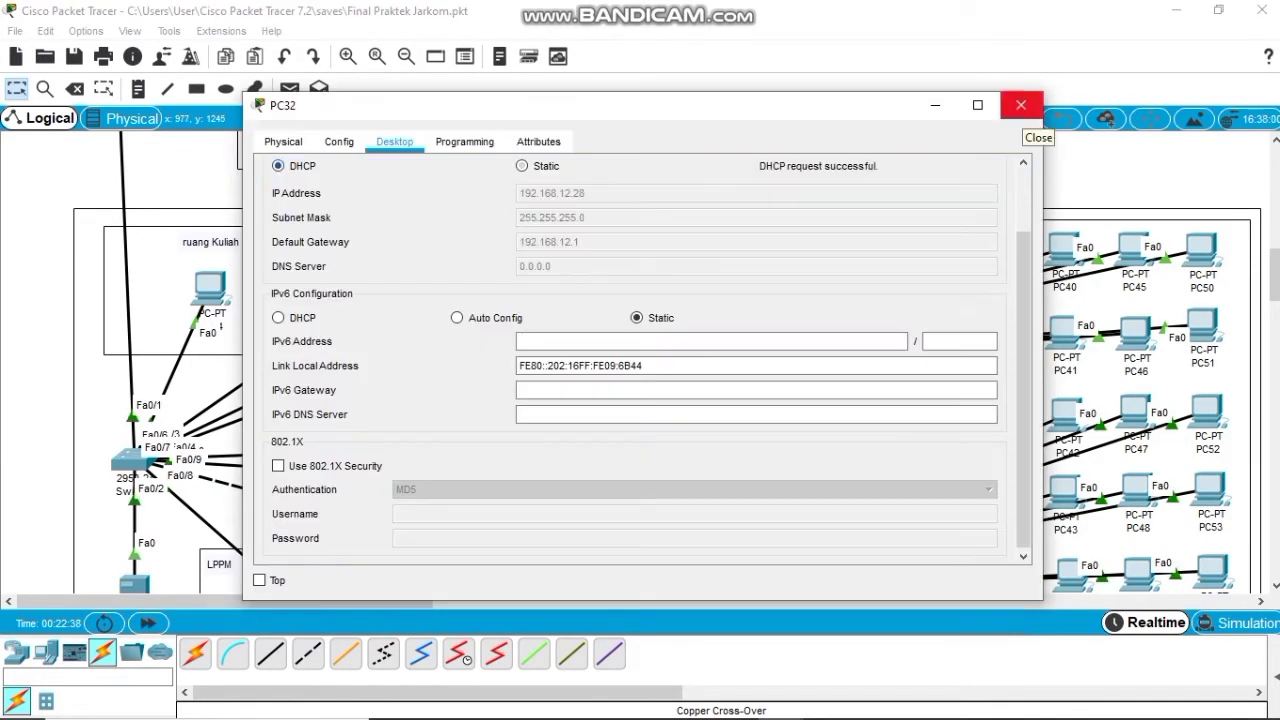
click(1020, 105)
Set PC37 and PC42 to DHCP and check PC47's settings.
click(1000, 410)
click(1000, 163)
click(337, 215)
click(278, 166)
click(1020, 105)
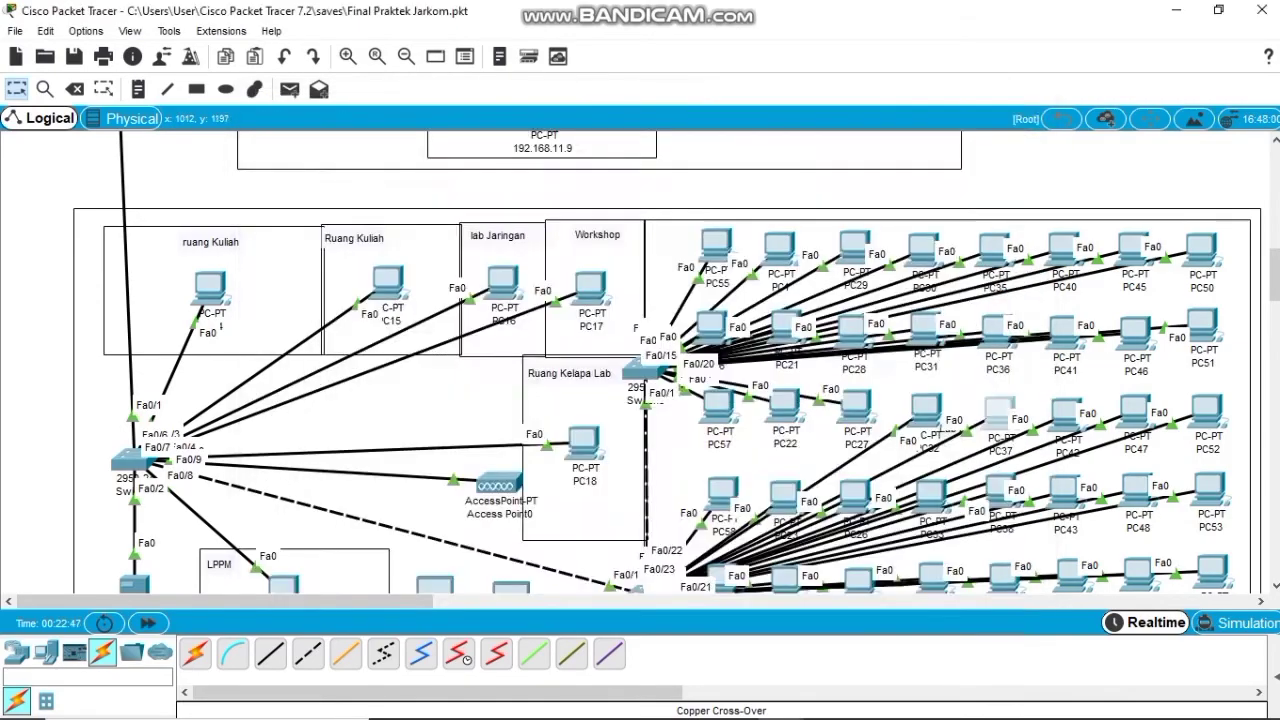
click(1066, 410)
click(278, 166)
click(1020, 105)
click(1136, 410)
click(1020, 105)
Set PC52, PC53 and PC23 to obtain their addresses by DHCP.
click(1206, 410)
click(278, 166)
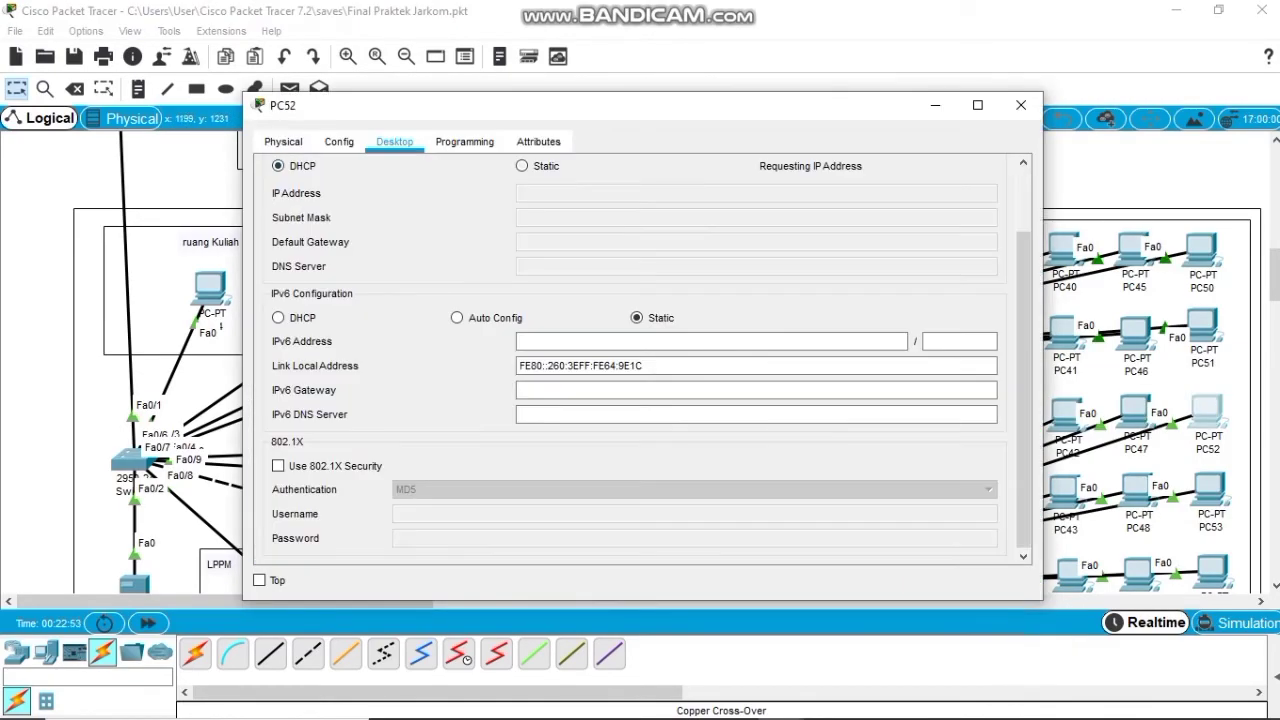
click(1020, 105)
click(1210, 488)
click(278, 166)
click(1020, 105)
click(700, 488)
click(278, 166)
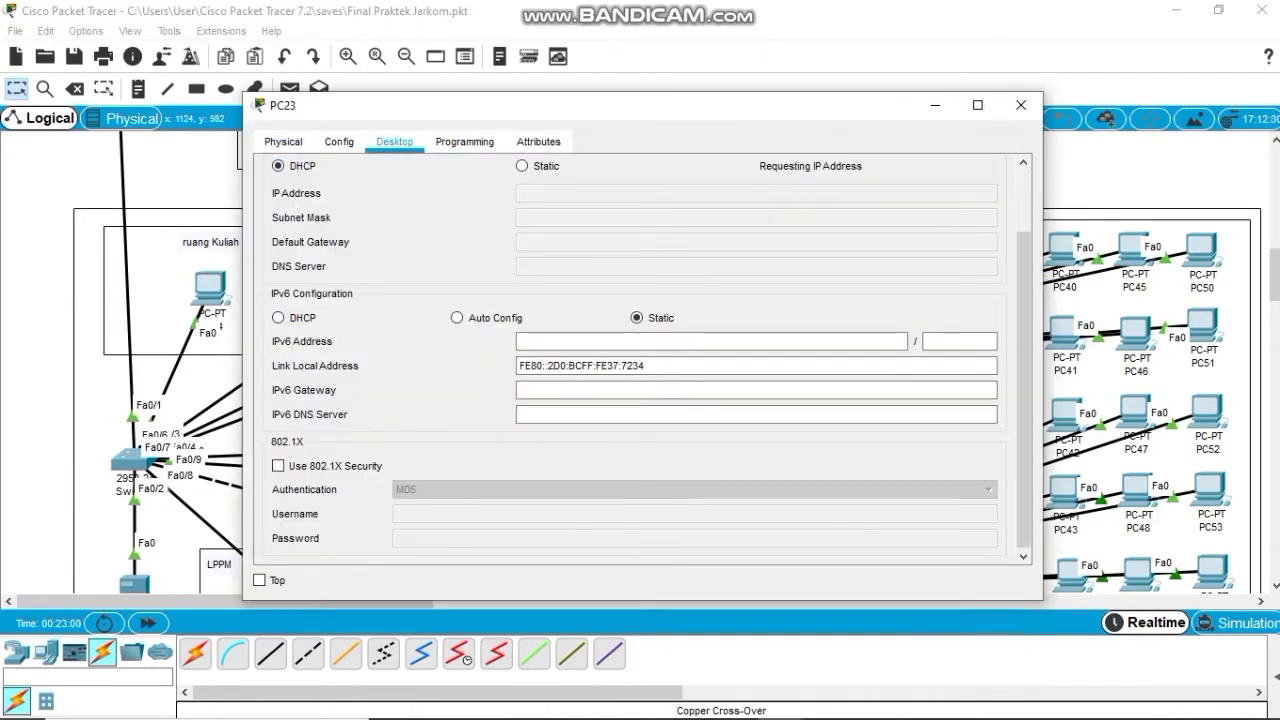
click(1020, 105)
Set PC26, PC33, PC38 and PC43 to obtain their addresses by DHCP.
click(855, 335)
click(278, 166)
click(1020, 105)
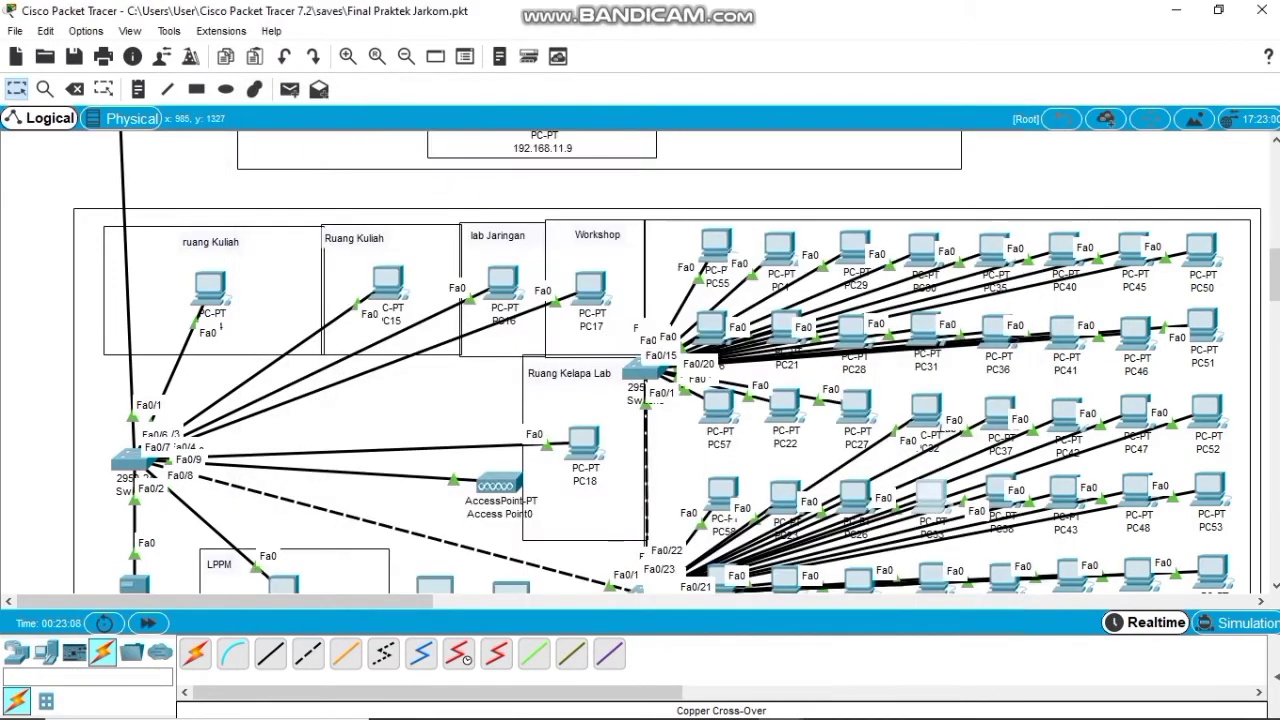
click(926, 488)
click(278, 166)
click(1020, 105)
click(996, 488)
click(278, 166)
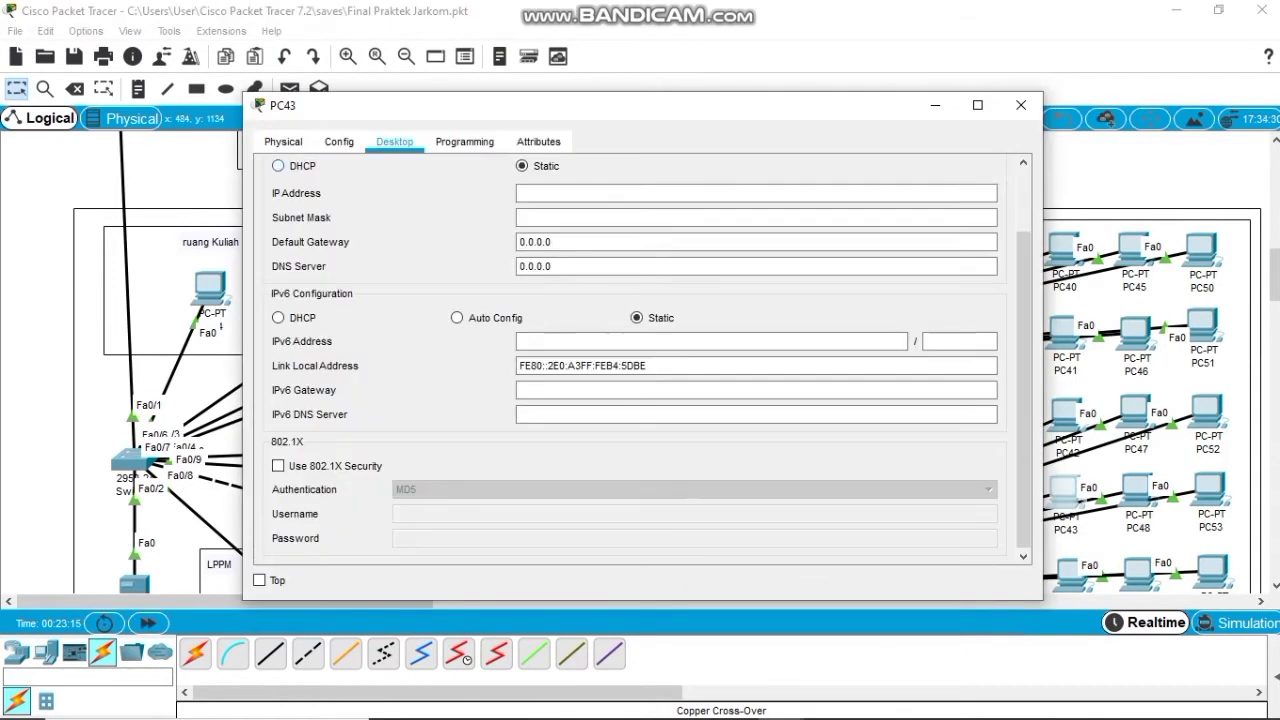
click(278, 166)
Recheck PC53 and PC39, and set PC49 to DHCP so it gets 192.168.12.47.
click(1210, 488)
click(278, 166)
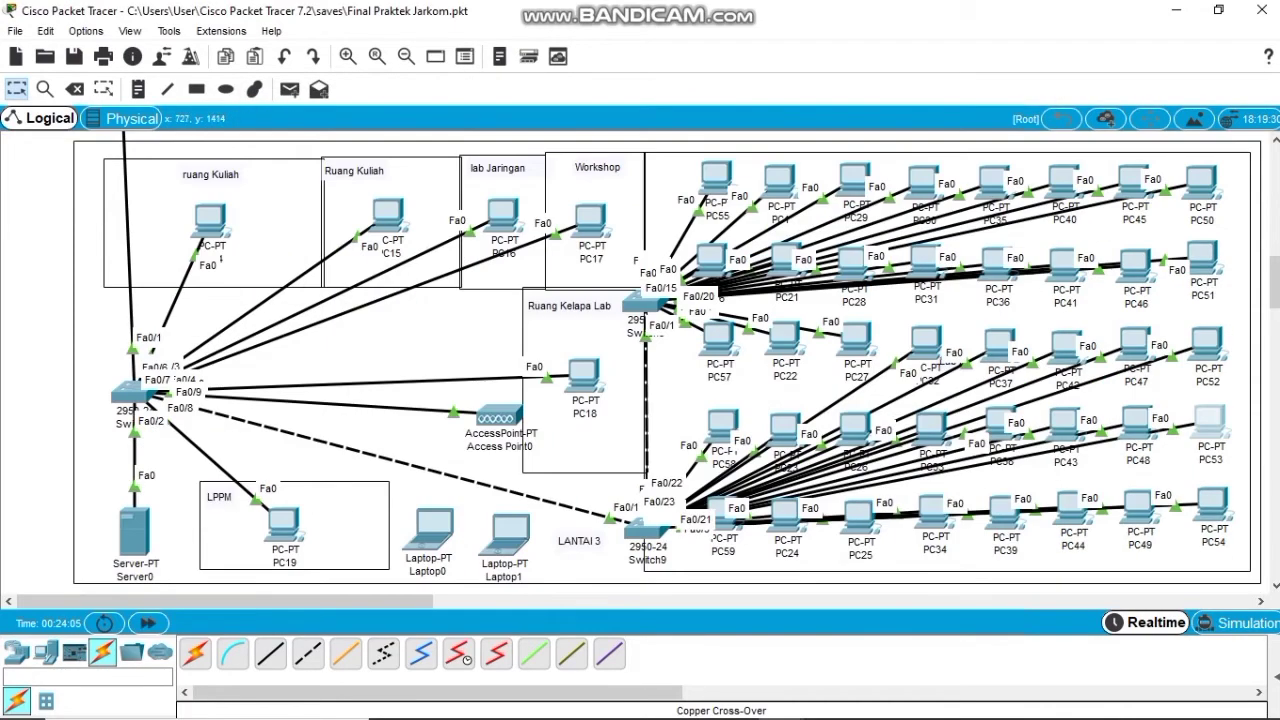
click(278, 166)
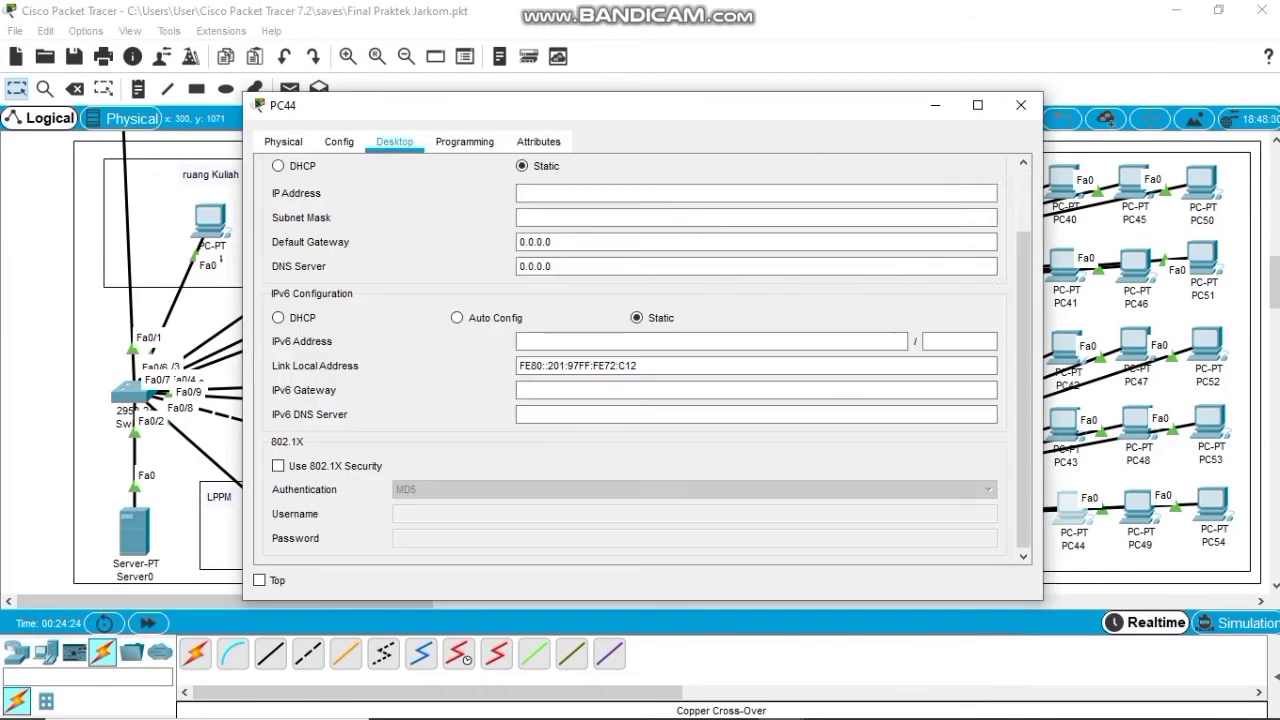
click(278, 166)
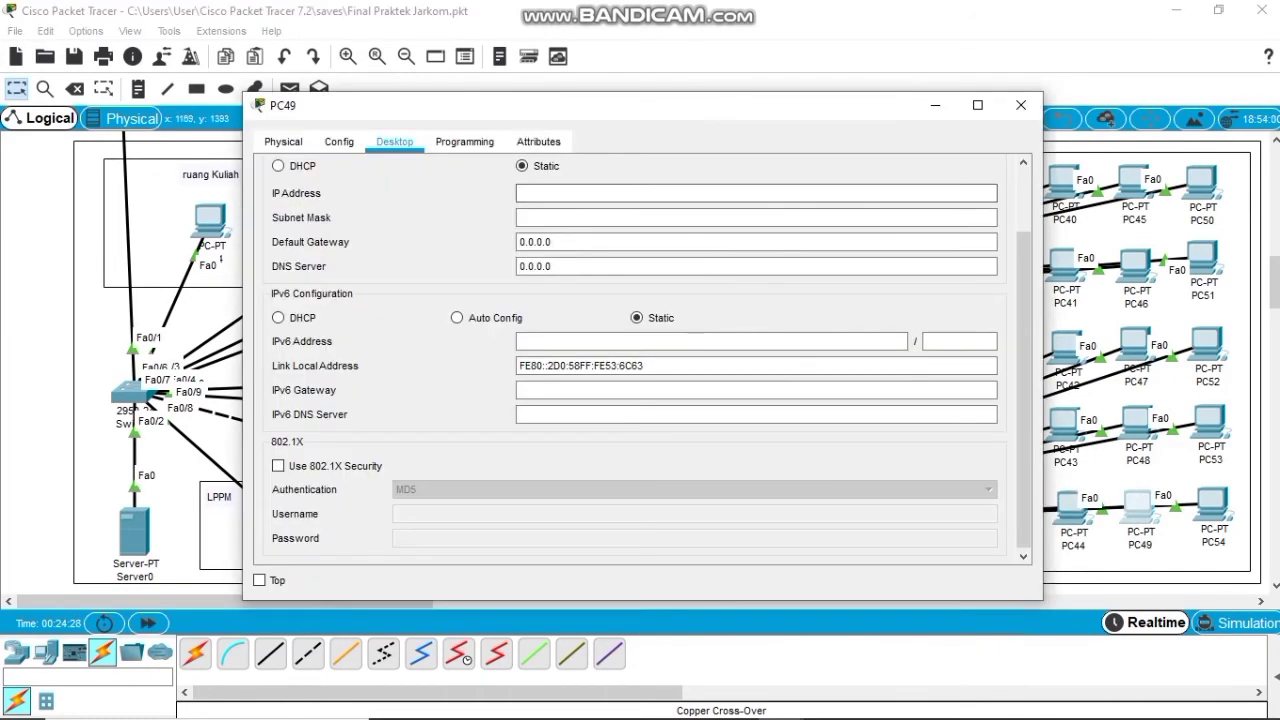
click(278, 166)
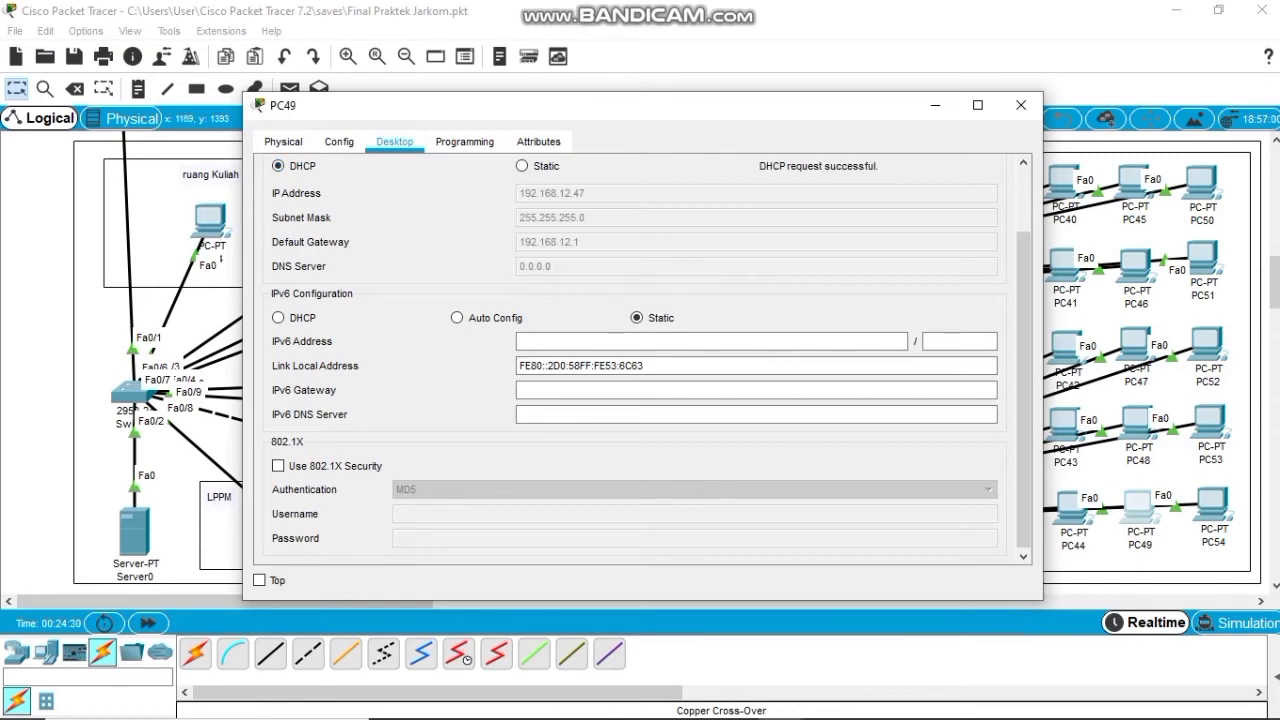
click(1021, 105)
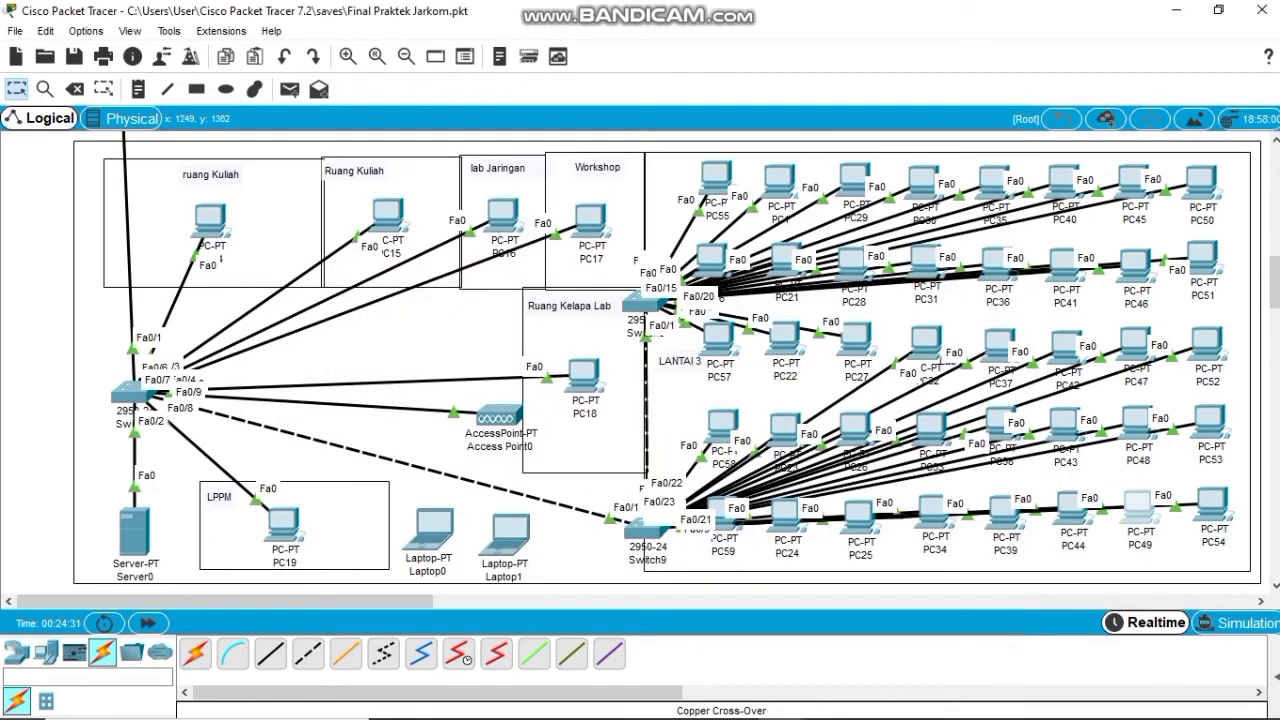
Set PC54 to DHCP so it receives 192.168.12.48 with gateway 192.168.12.1.
click(1212, 505)
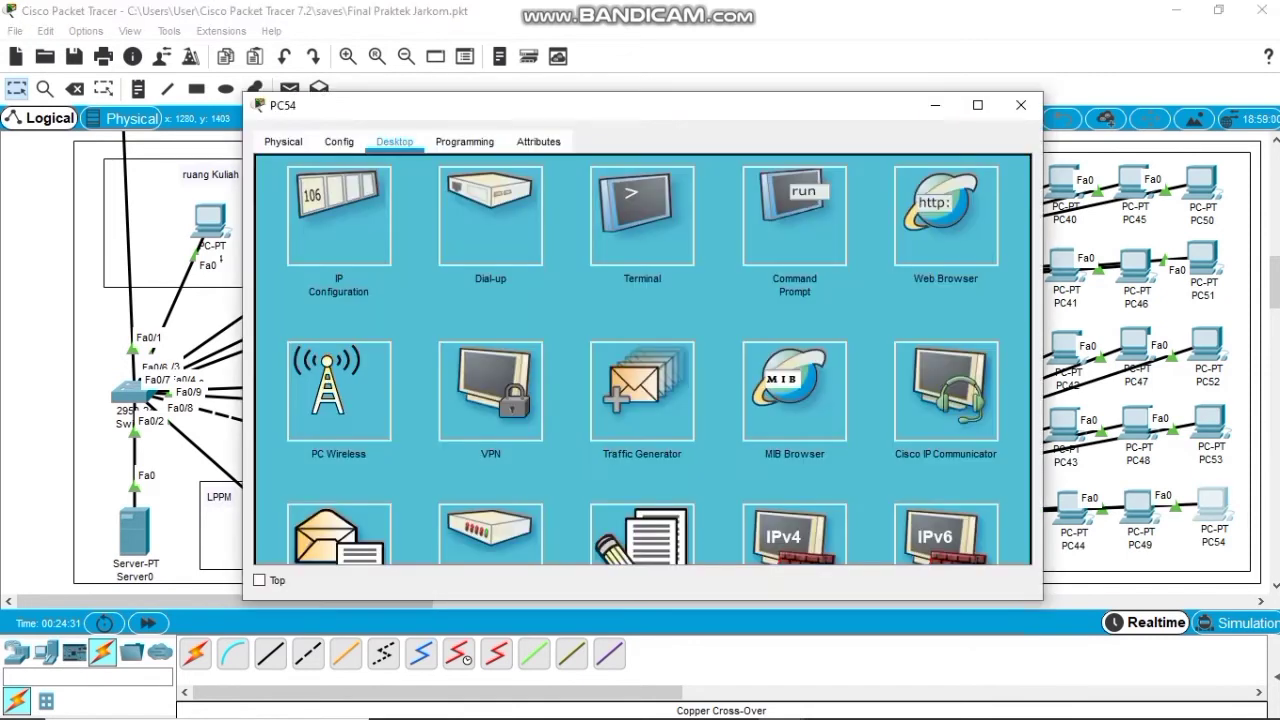
click(337, 215)
click(278, 166)
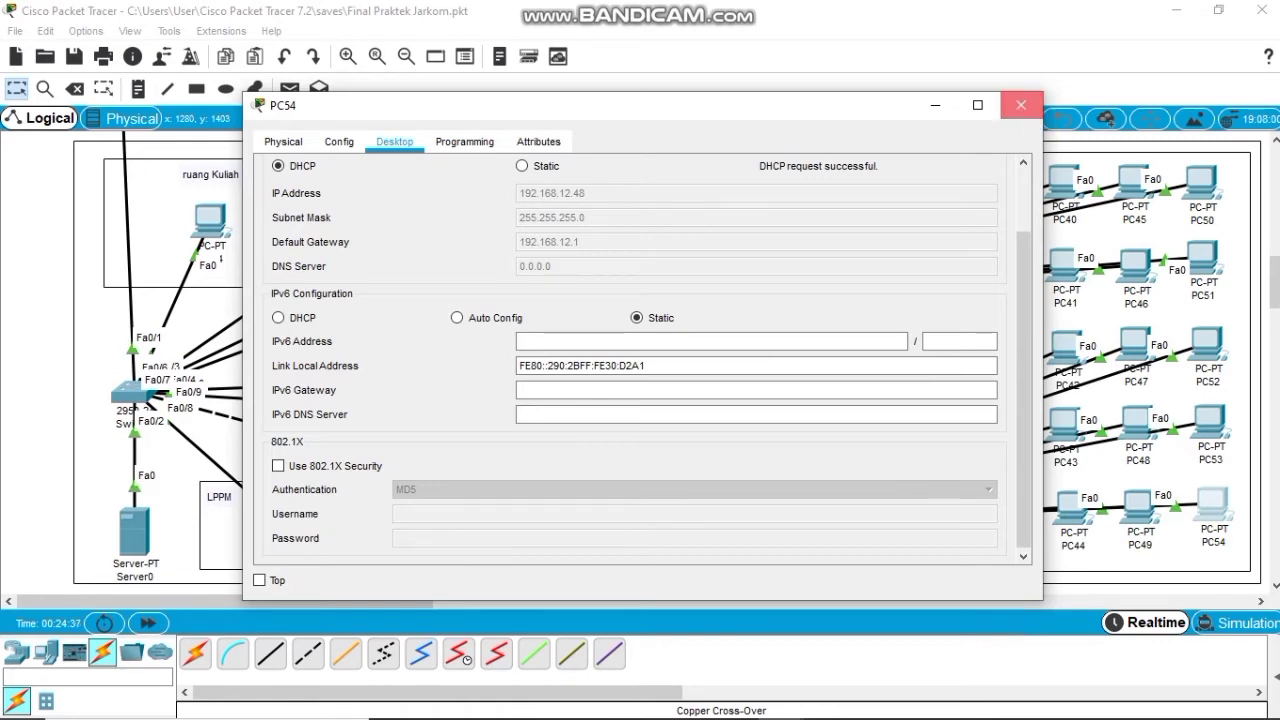
click(1021, 105)
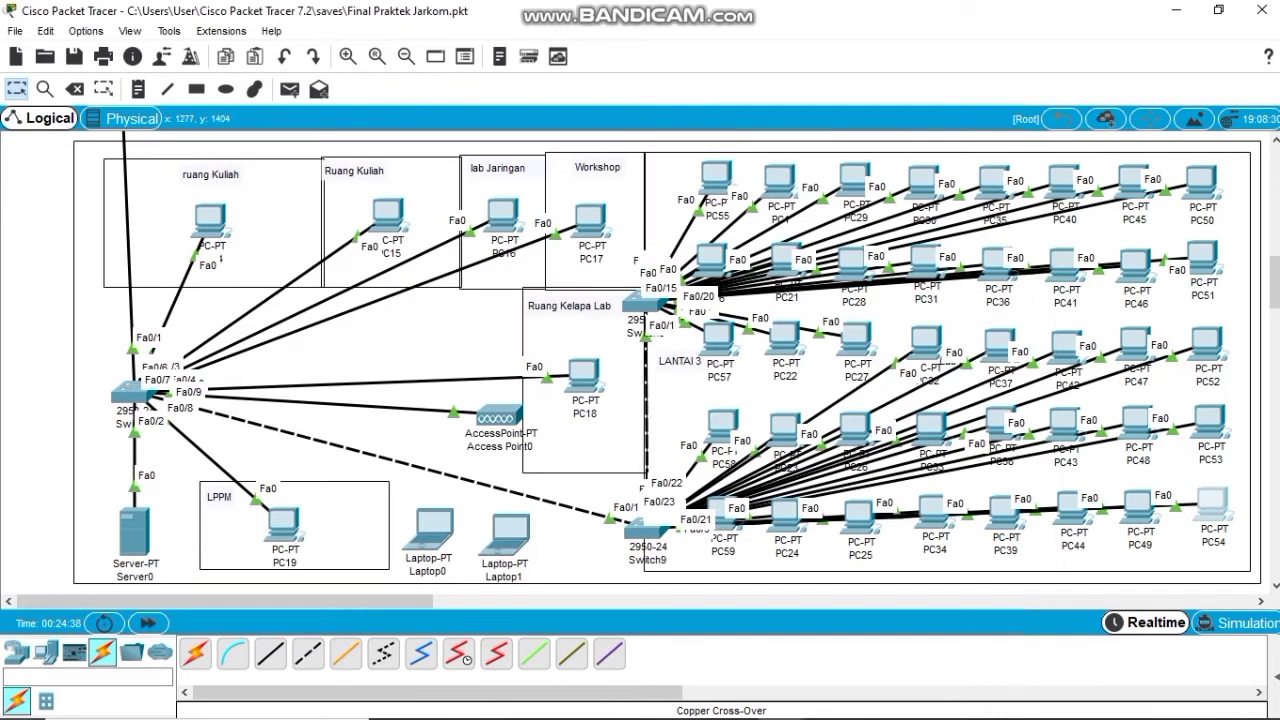
click(1211, 508)
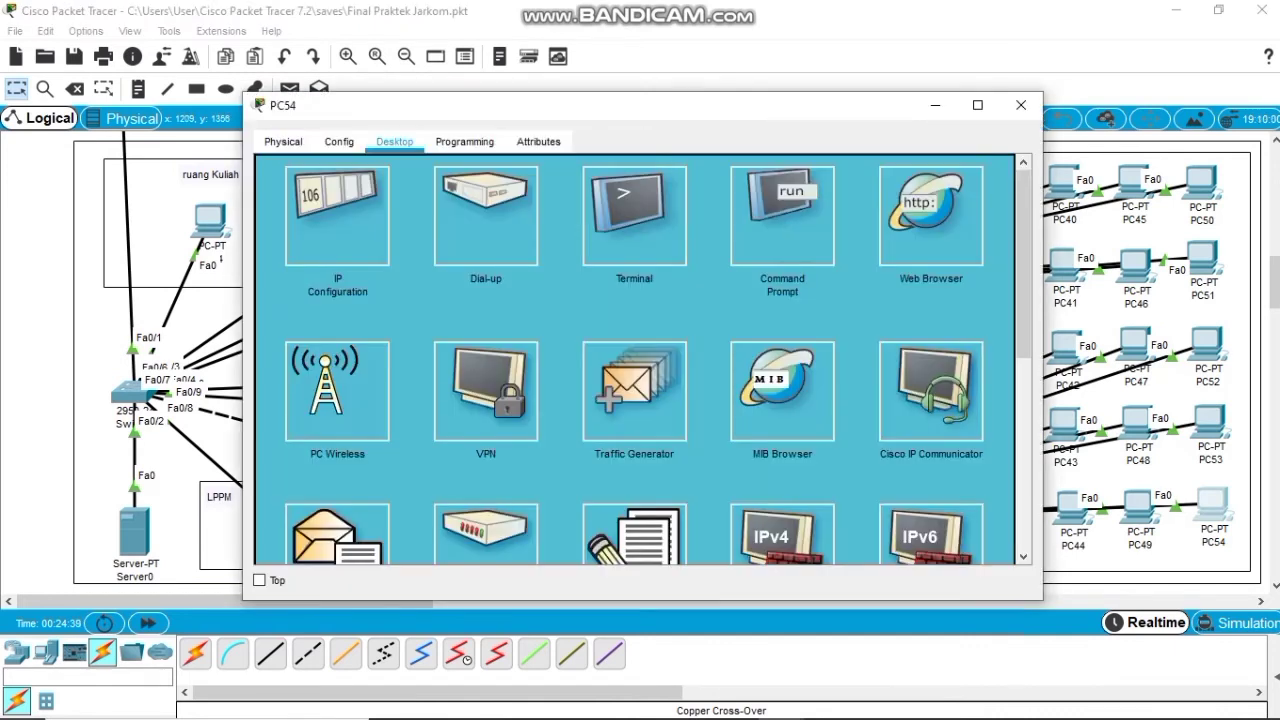
Check PC54's IP configuration, then ping 192.168.12.3 from its command prompt.
click(334, 222)
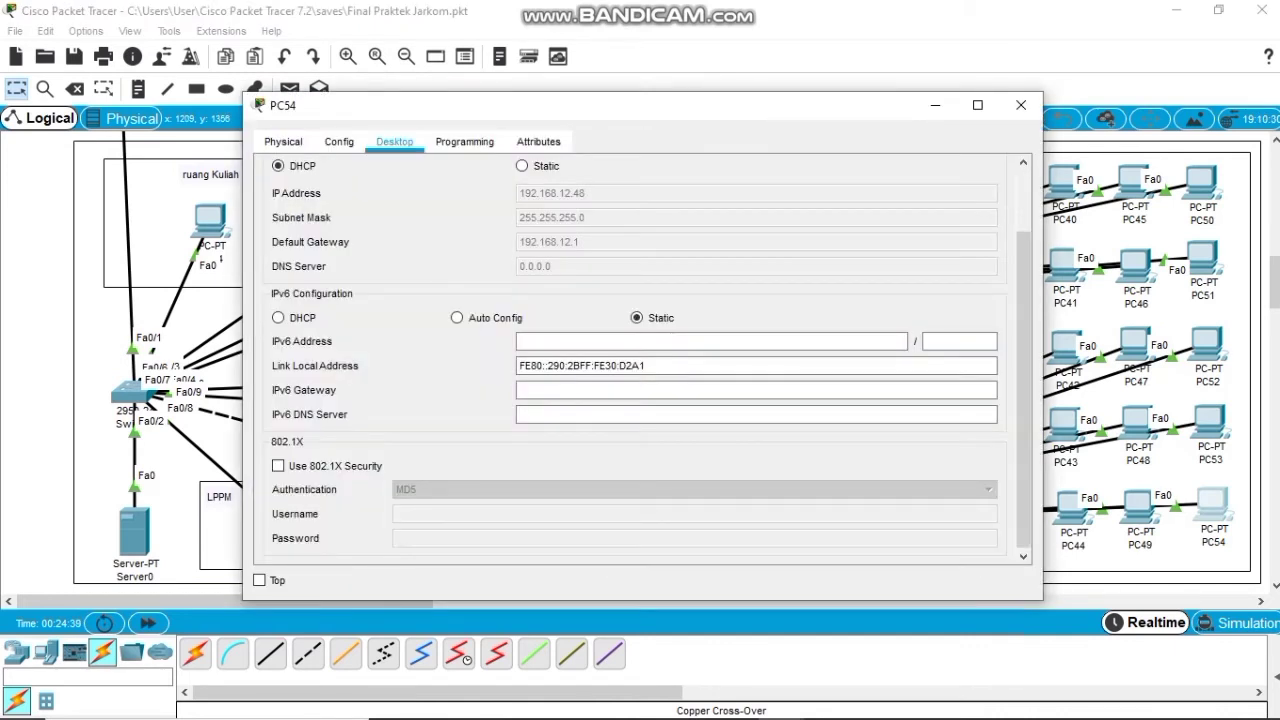
scroll(640, 360, up, 2)
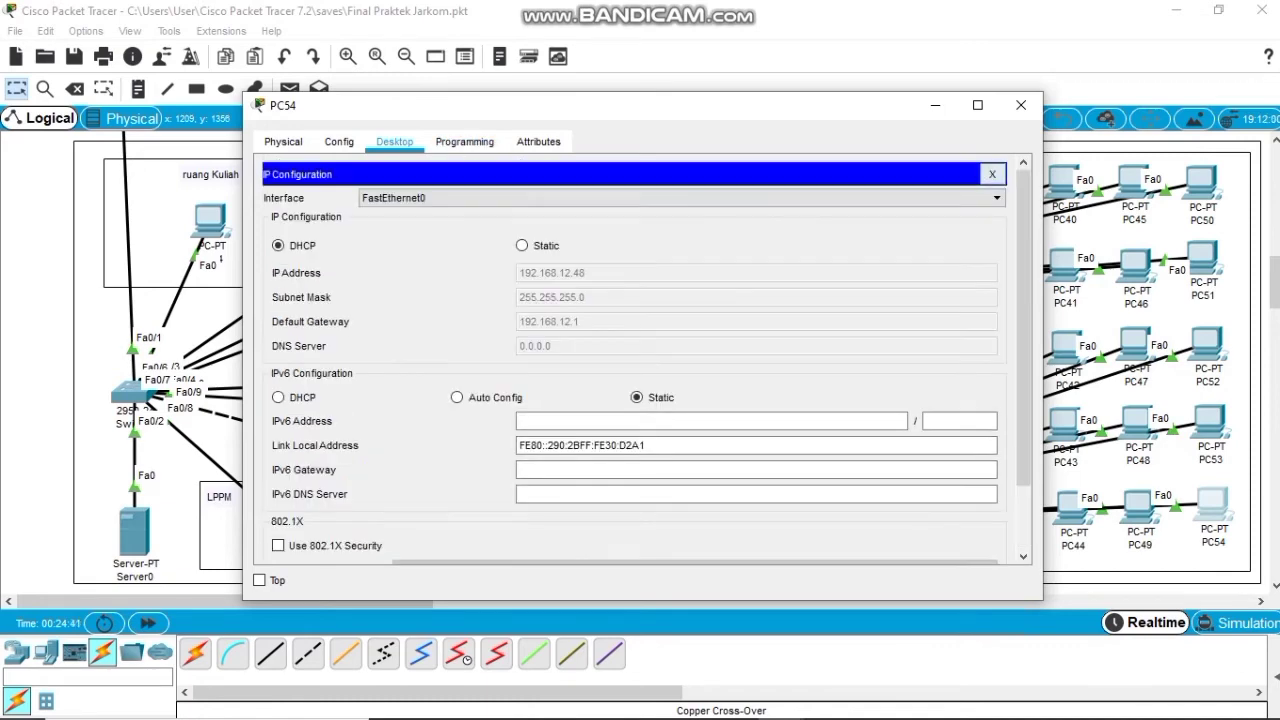
click(992, 174)
click(766, 205)
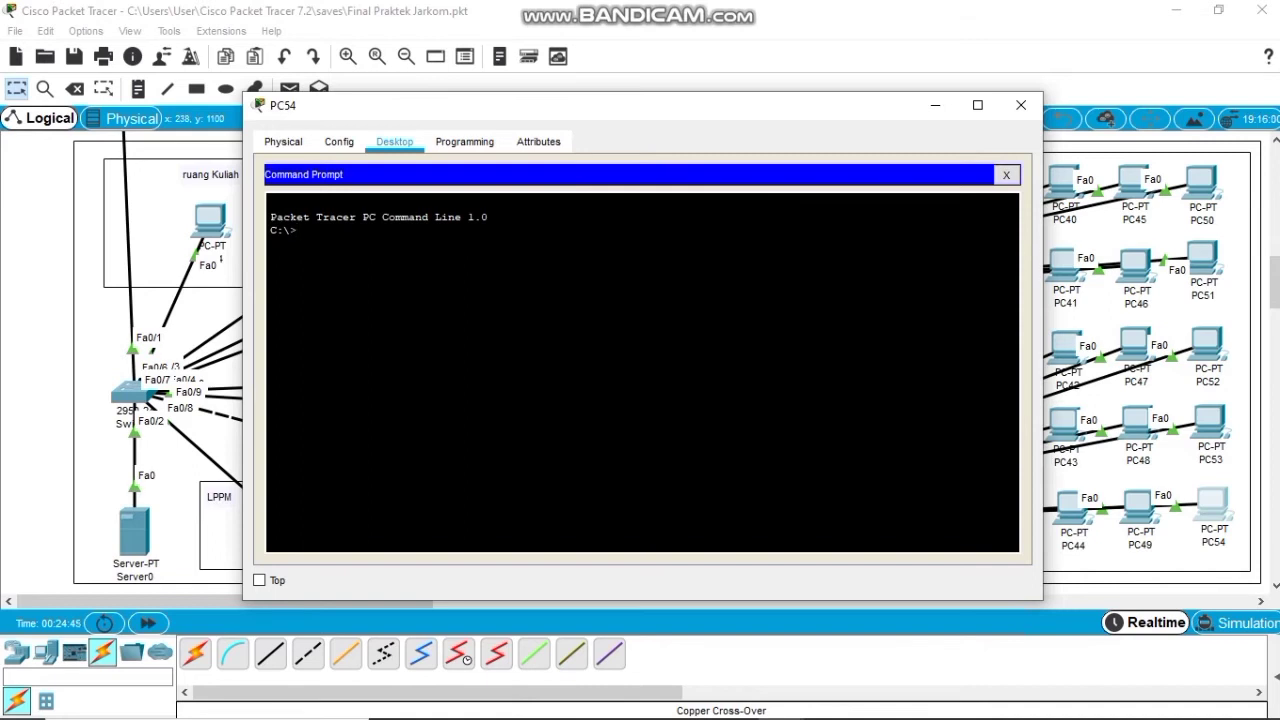
text(ping 192.168.12.3)
key(Return)
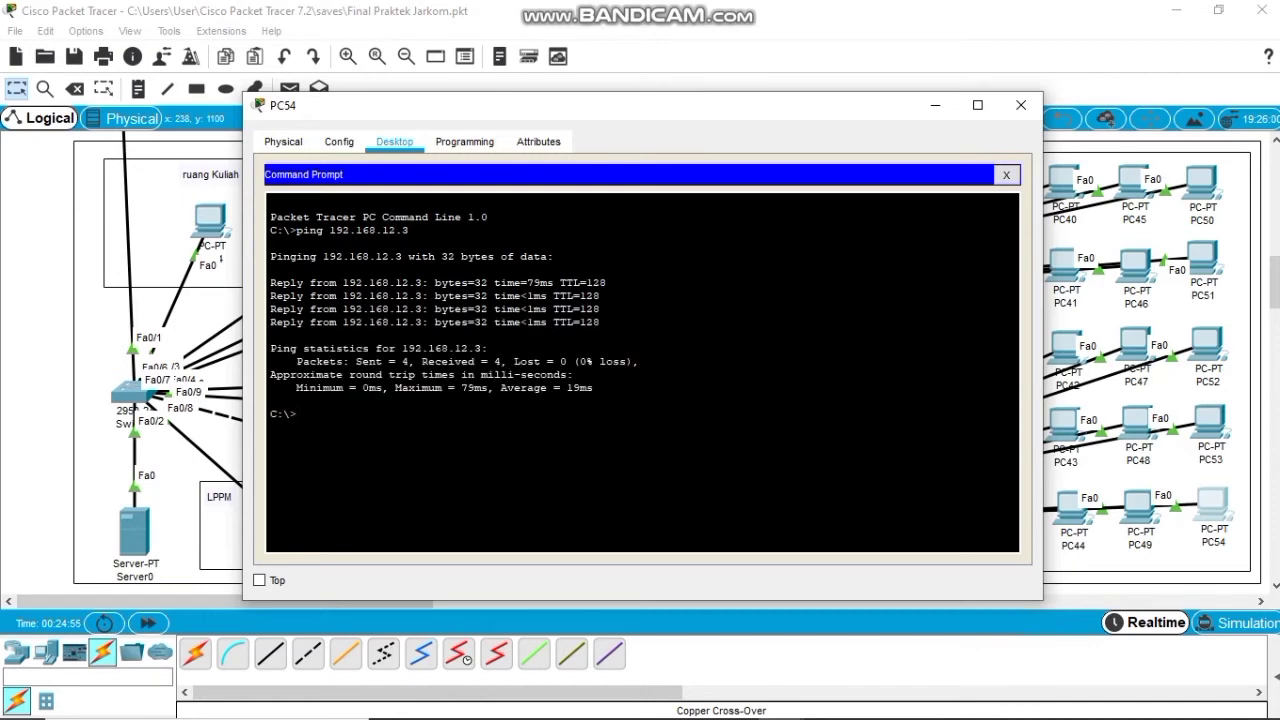
Ping 192.168.12.4 and 192.168.12.5 by editing the recalled command, then close PC54's window.
key(Up)
key(BackSpace)
text(4)
key(Return)
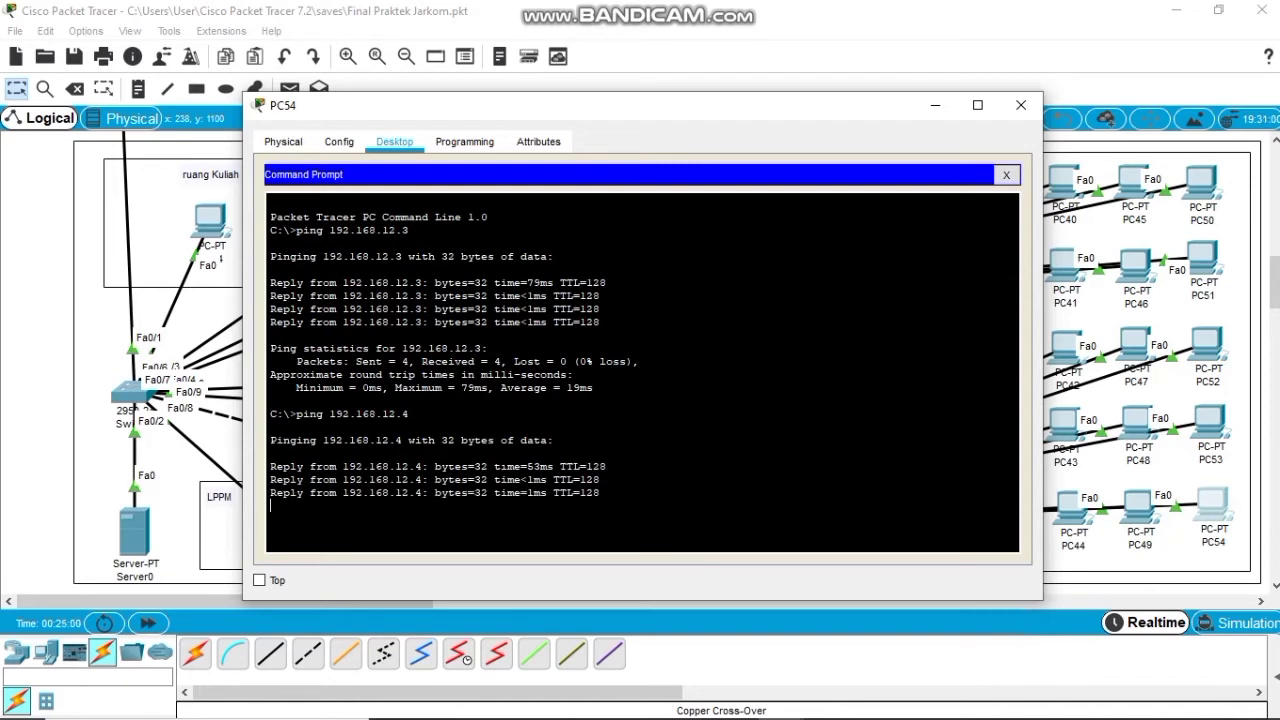
key(Up)
key(BackSpace)
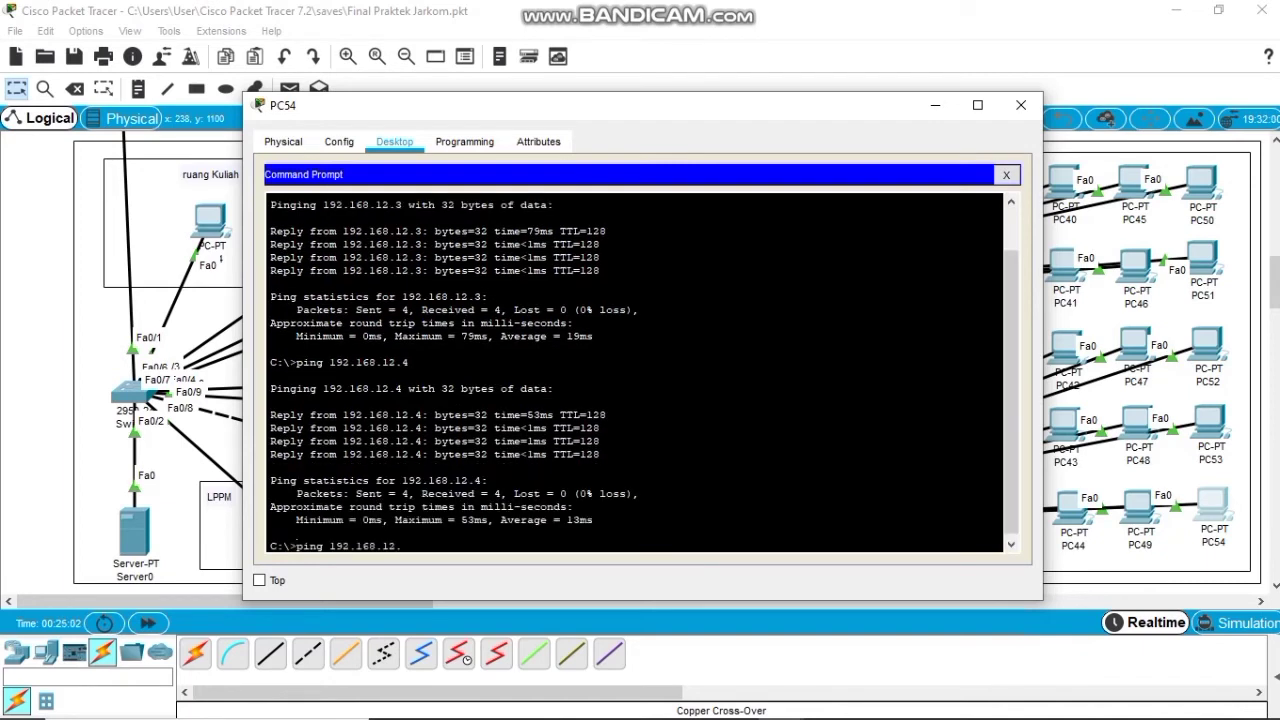
text(5)
key(Return)
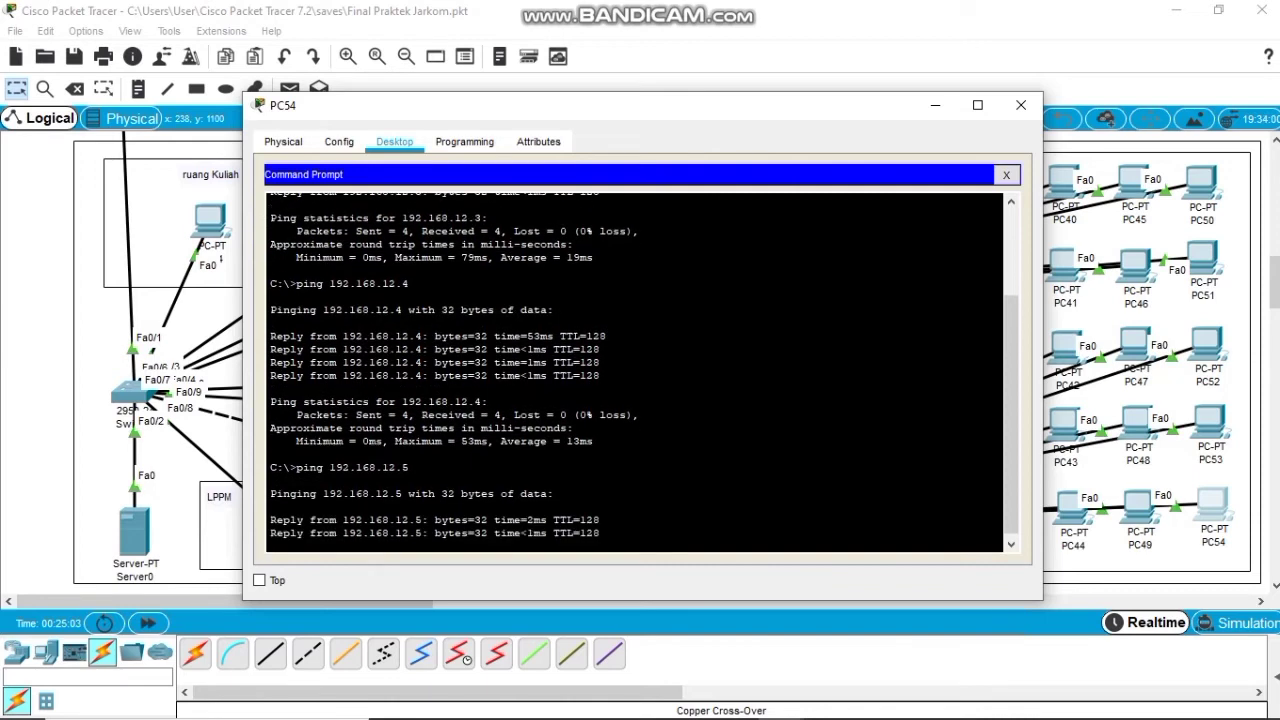
click(1021, 105)
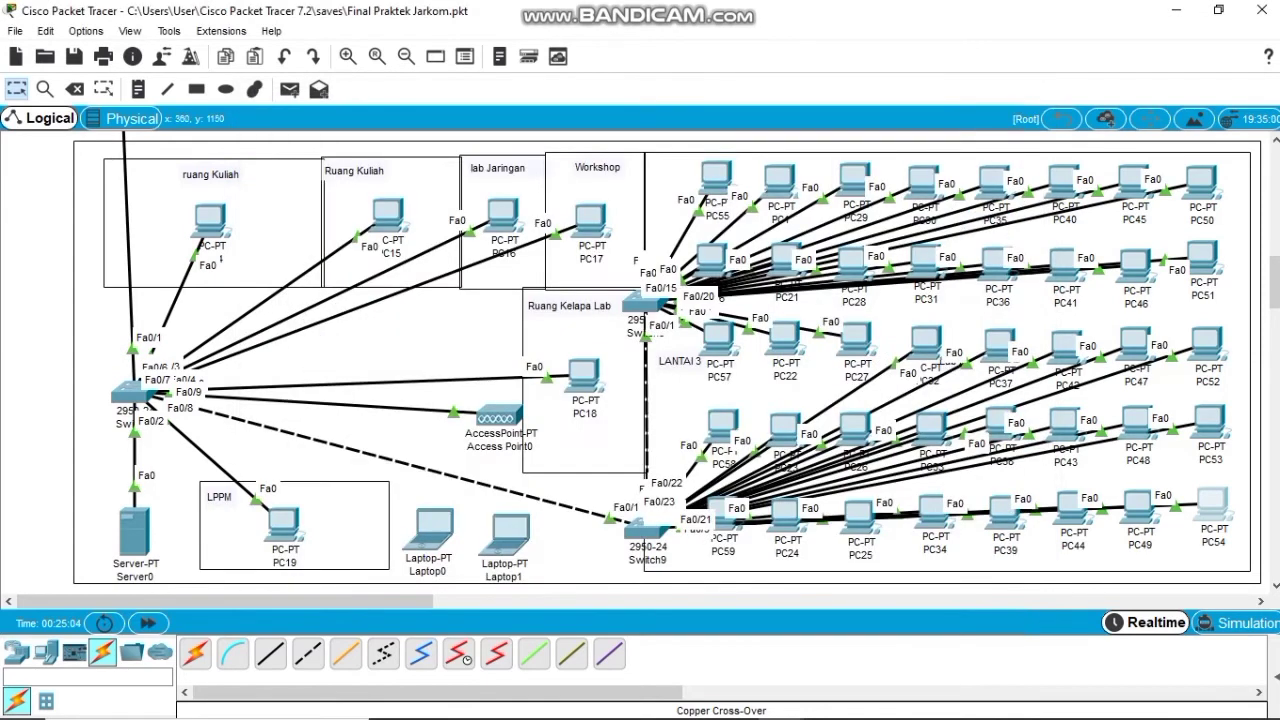
From PC14's command prompt, ping 192.168.12.21 and shift the window to the right.
click(210, 220)
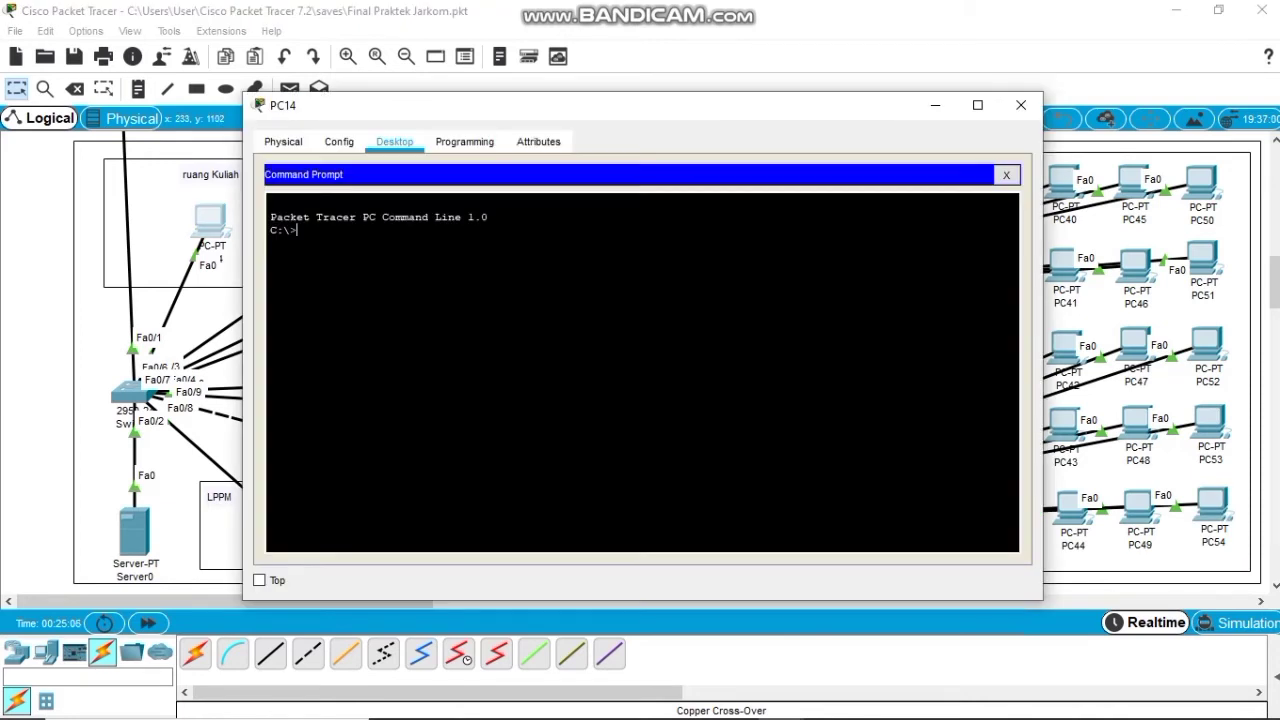
text(ping 192.168.12.21)
key(Return)
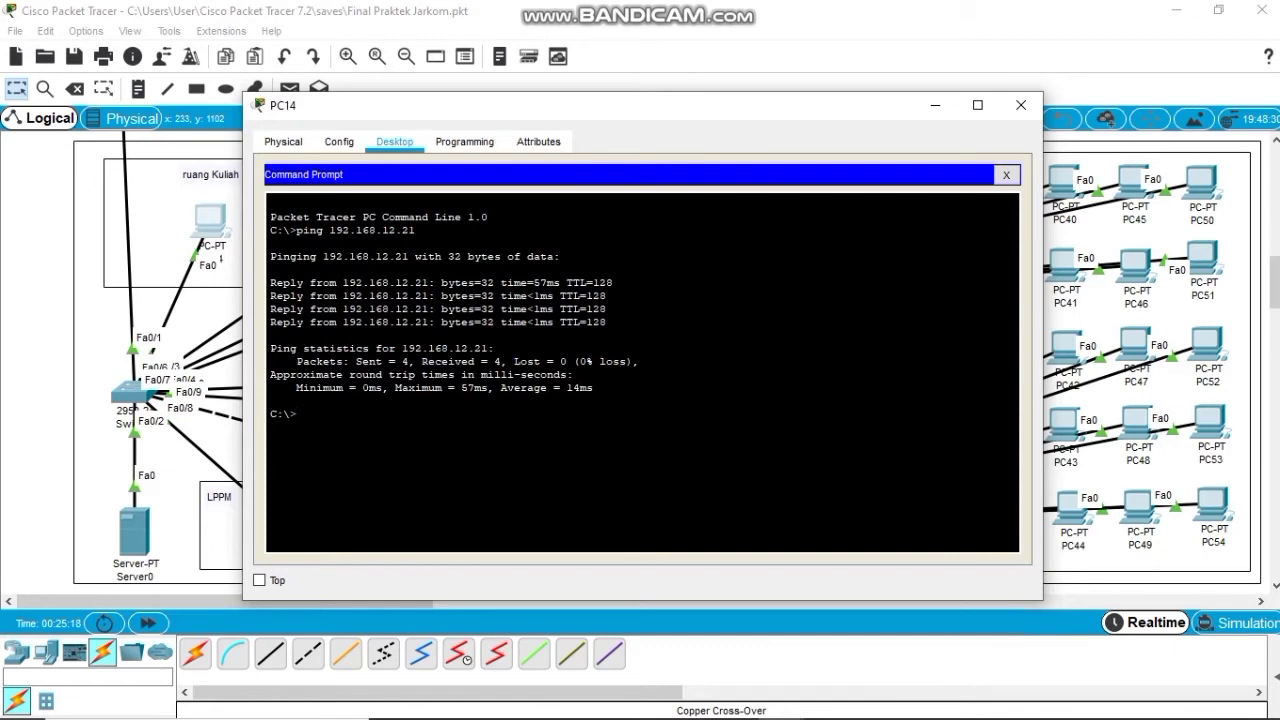
drag(569, 109, 707, 110)
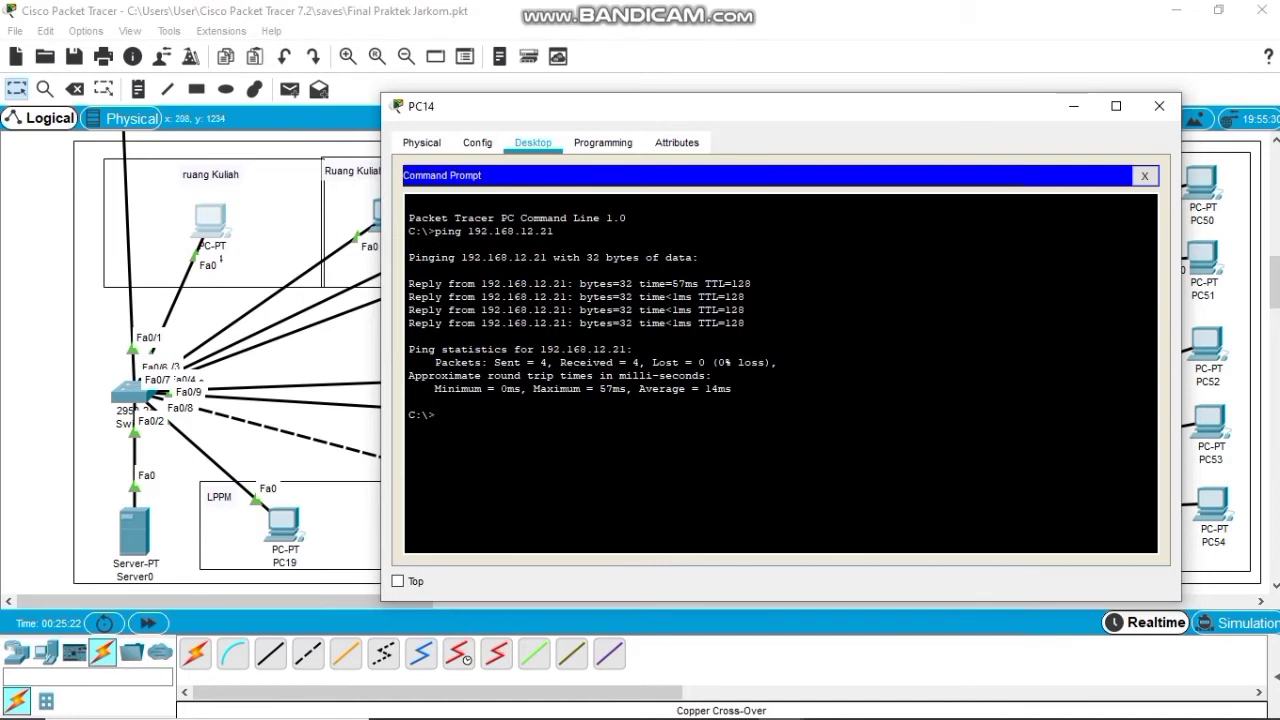
scroll(227, 362, up, 1)
Ping 192.168.11.2 from PC14's command prompt, correcting a typo in the address.
scroll(227, 362, up, 1)
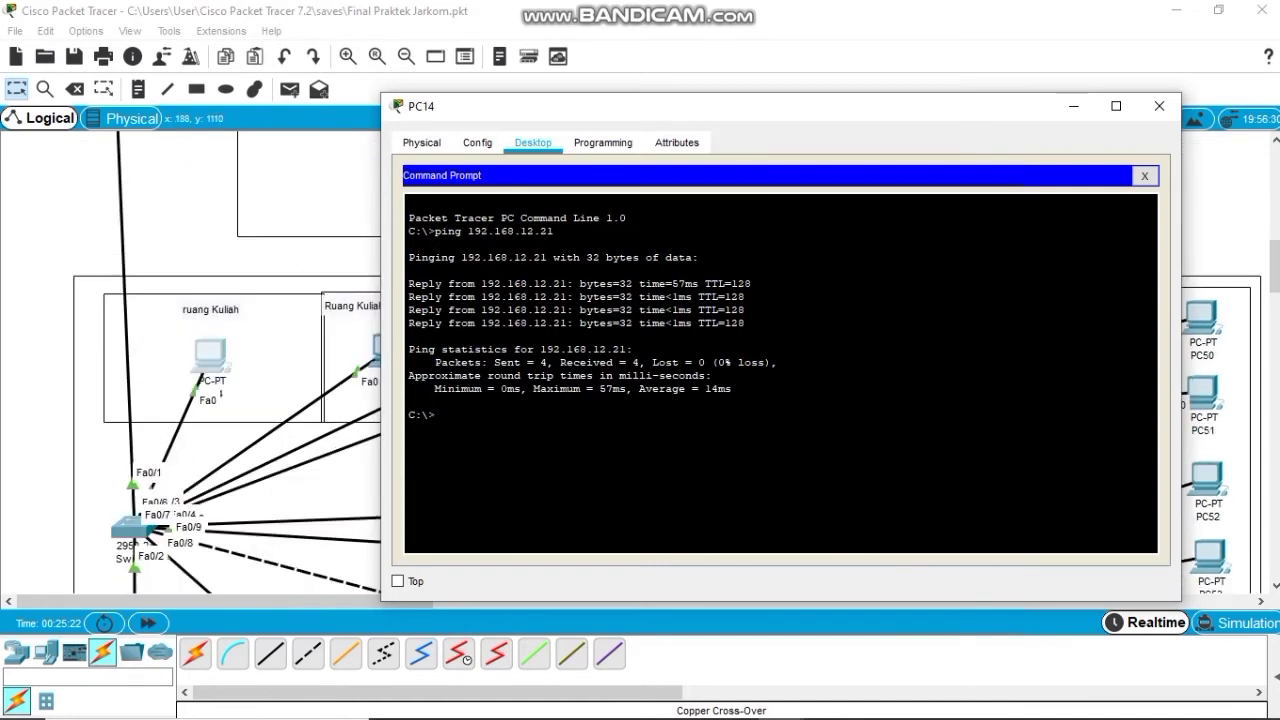
scroll(227, 362, up, 8)
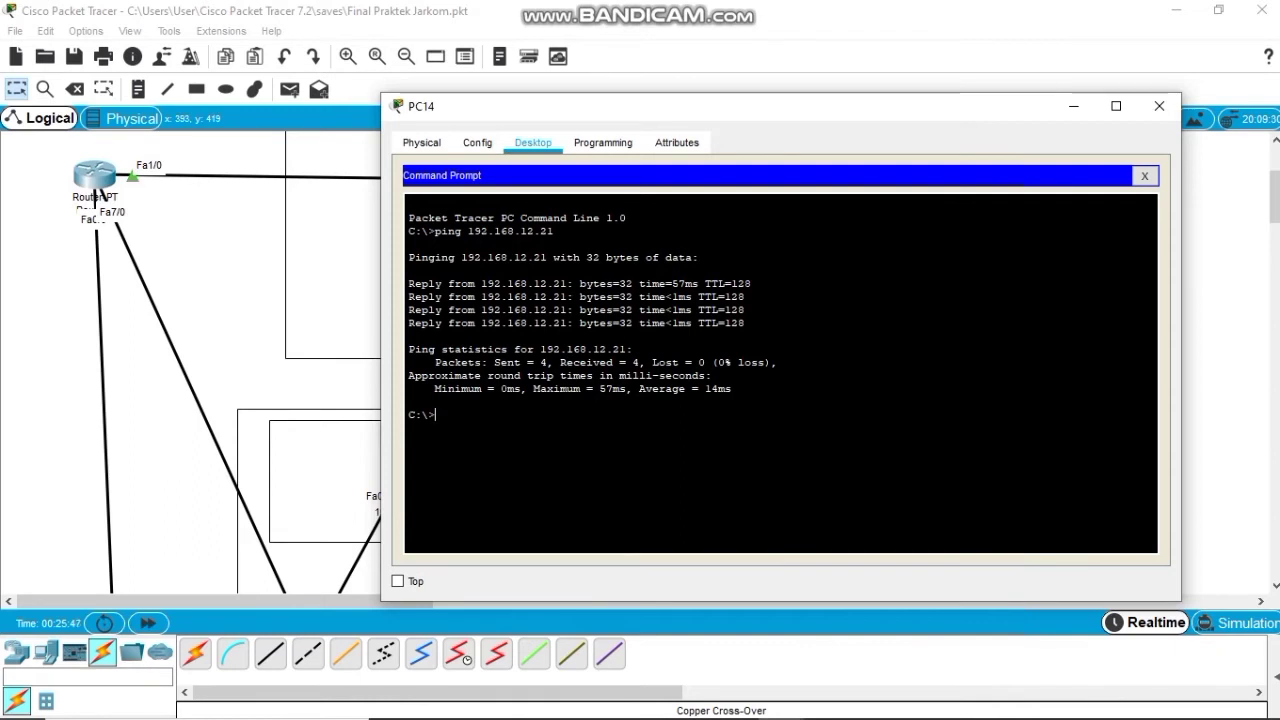
text(ping 192.168)
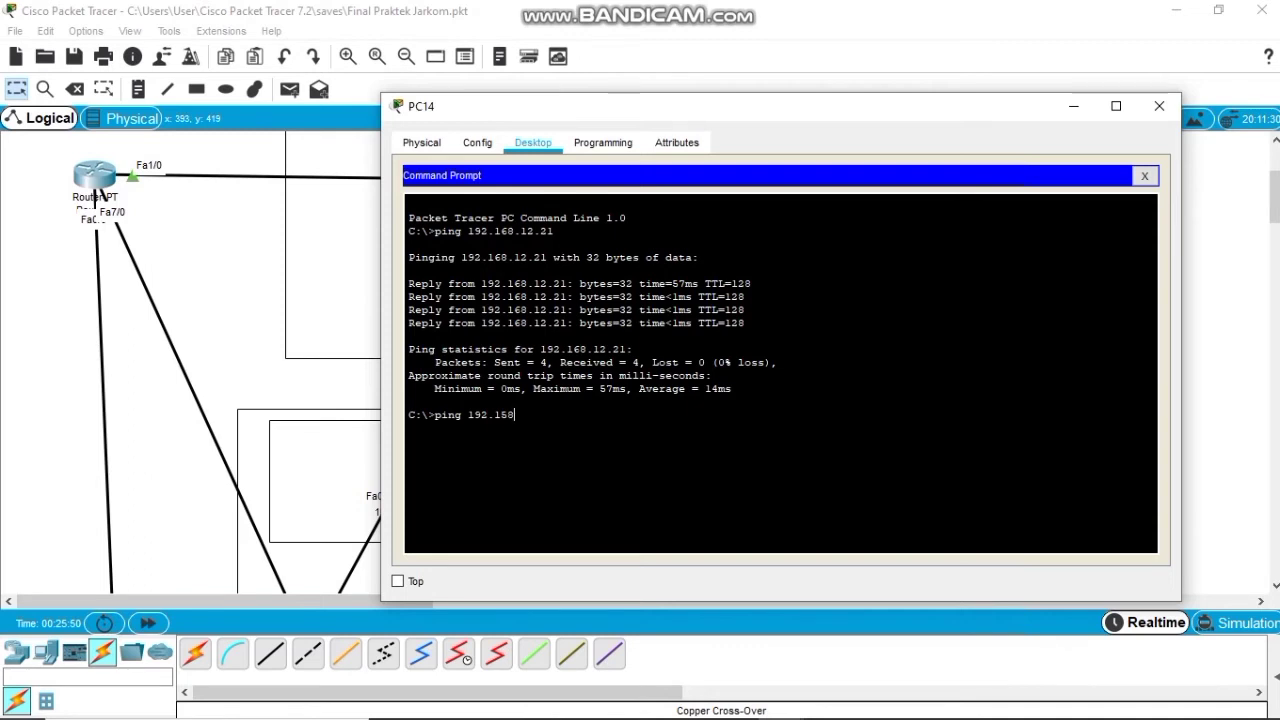
key(BackSpace)
key(BackSpace)
text(68.11.2)
key(Return)
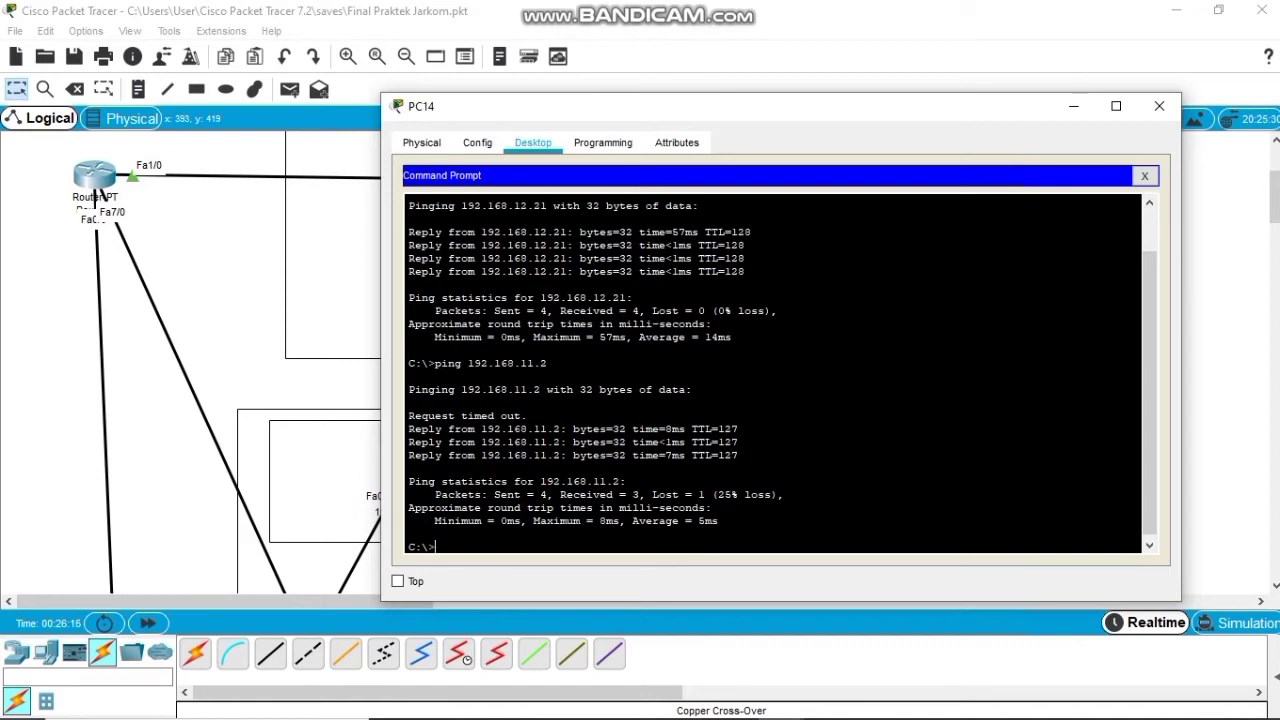
Ping 192.168.11.3 and 192.168.11.4 via recalled commands, then enter a ping to 192.168.10.2.
key(Up)
key(BackSpace)
text(3)
key(Return)
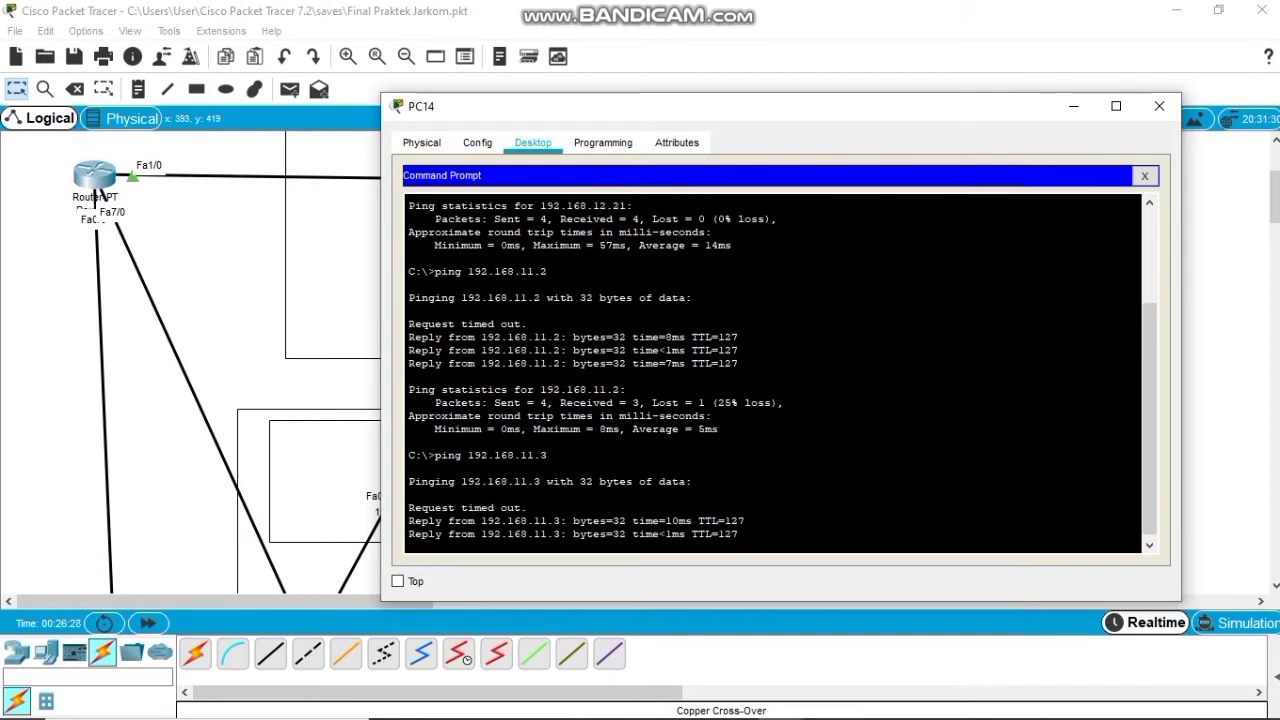
key(Up)
key(BackSpace)
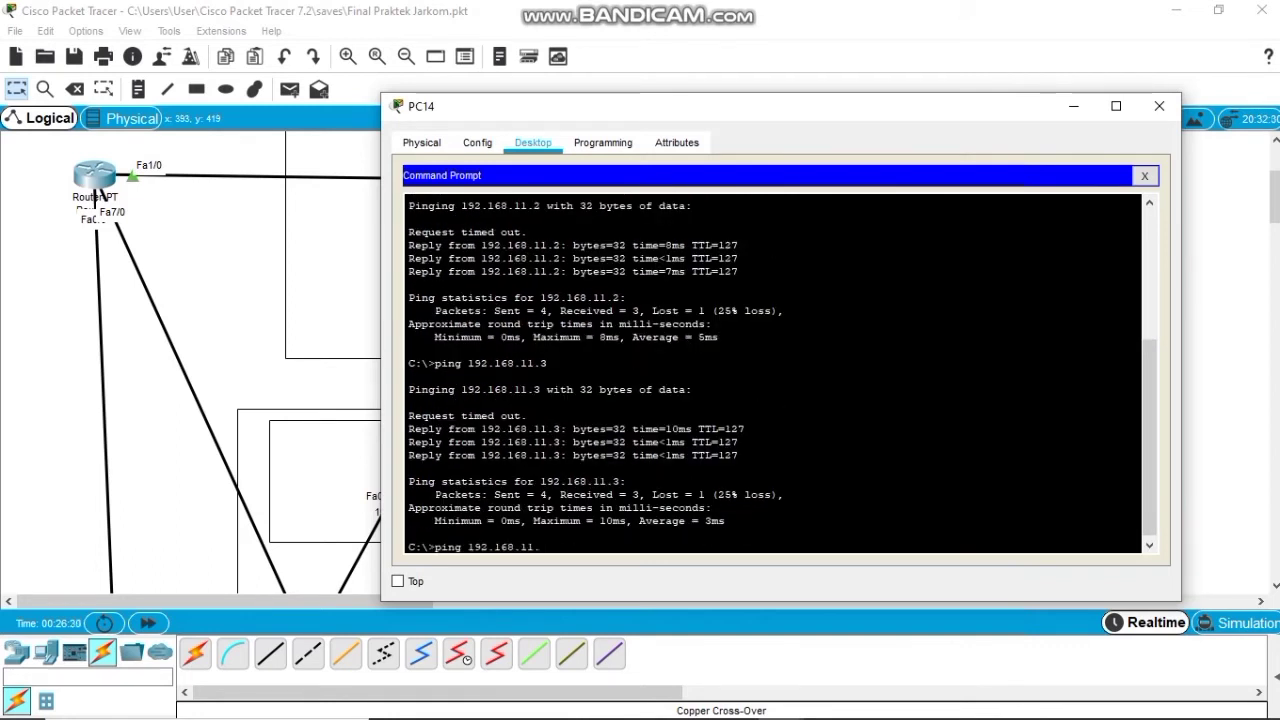
text(4)
key(Return)
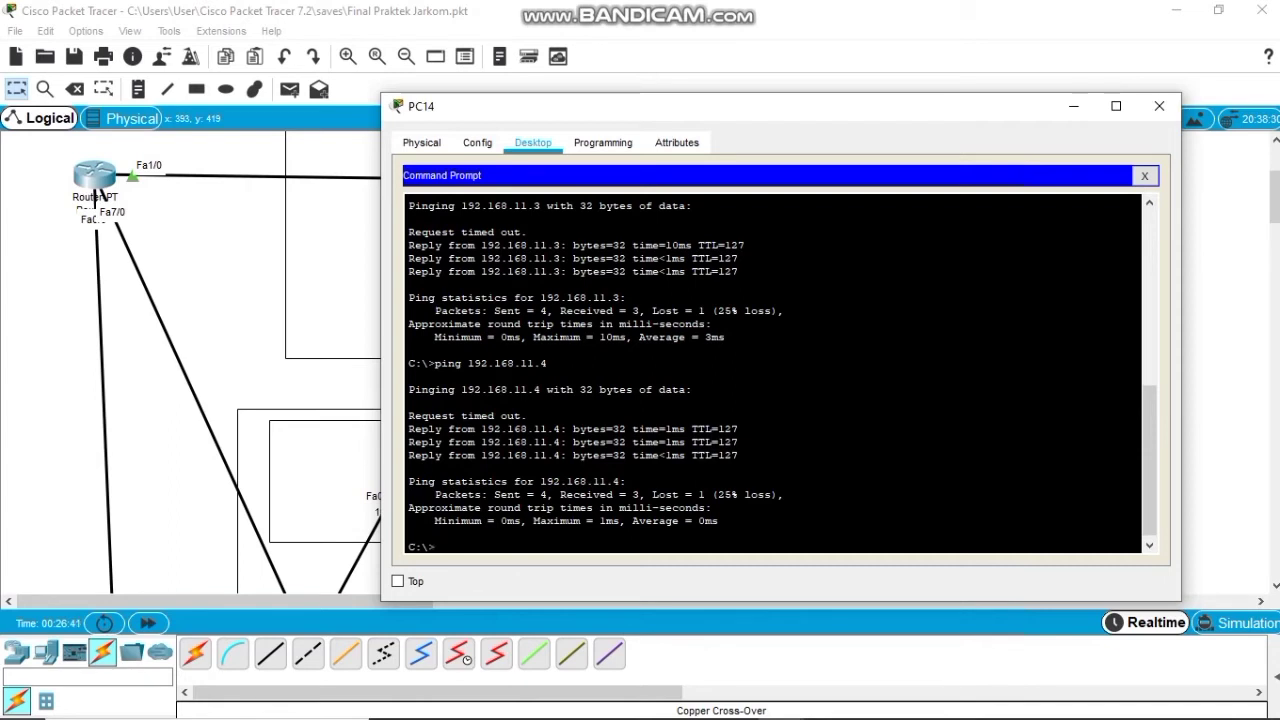
text(ping 192.168.1)
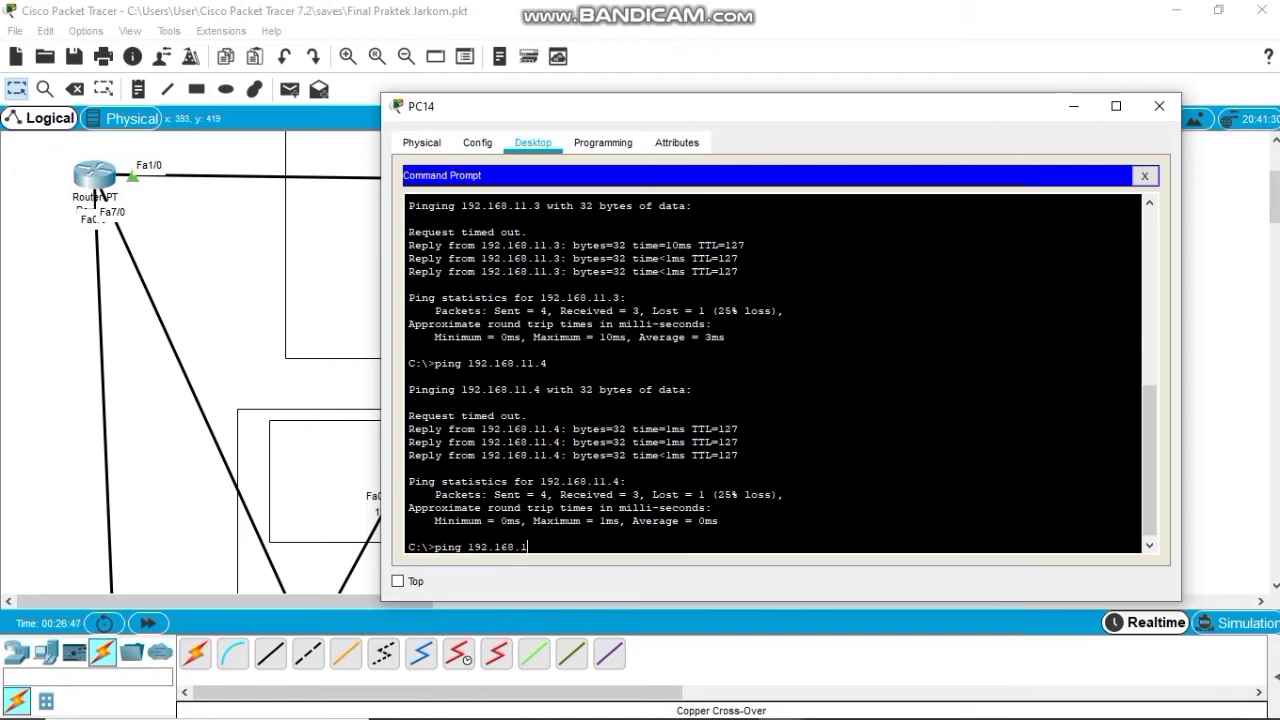
text(0.2)
Run the ping to 192.168.10.2, then edit the recalled command to ping 192.168.10.3 and 192.168.10.4.
key(Return)
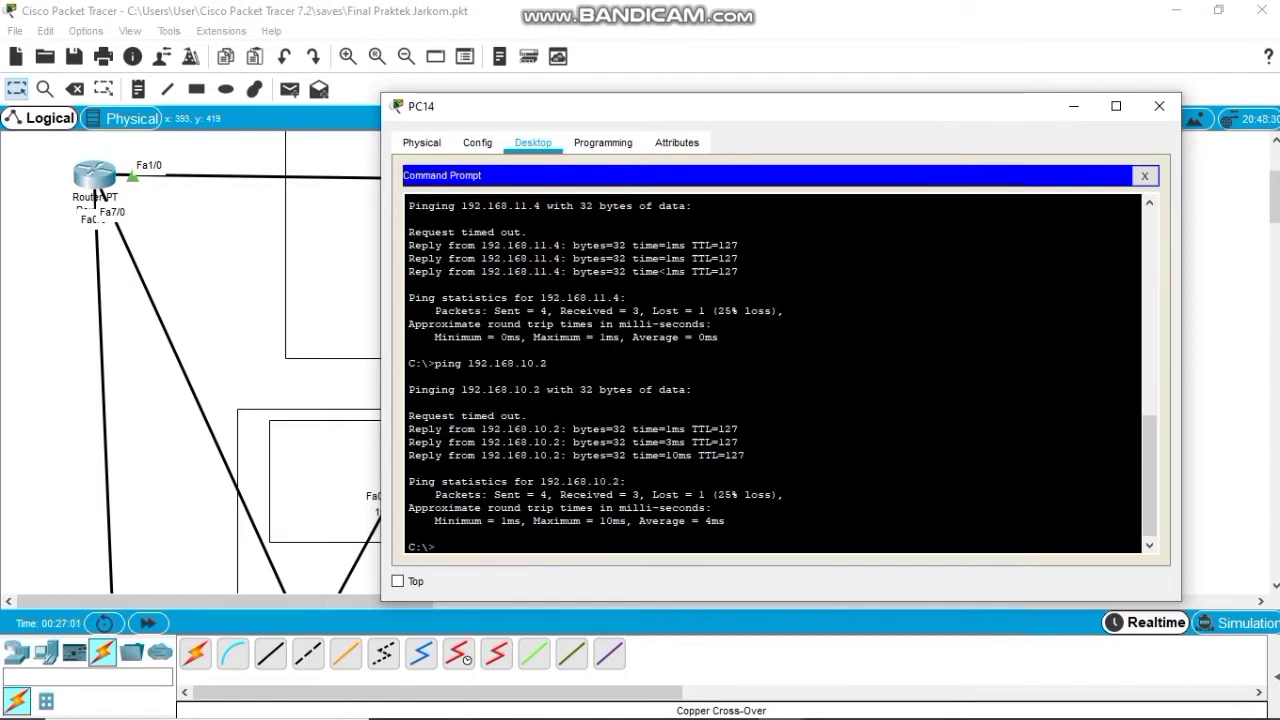
key(Up)
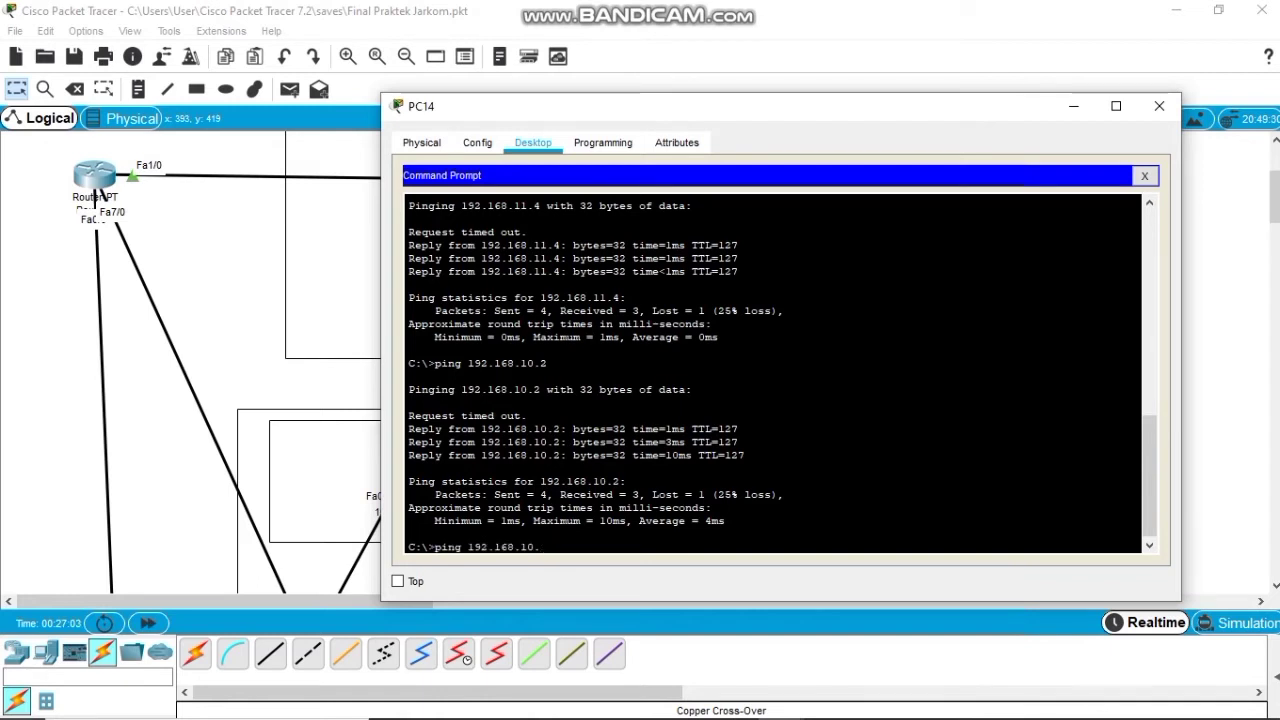
key(BackSpace)
text(3)
key(Return)
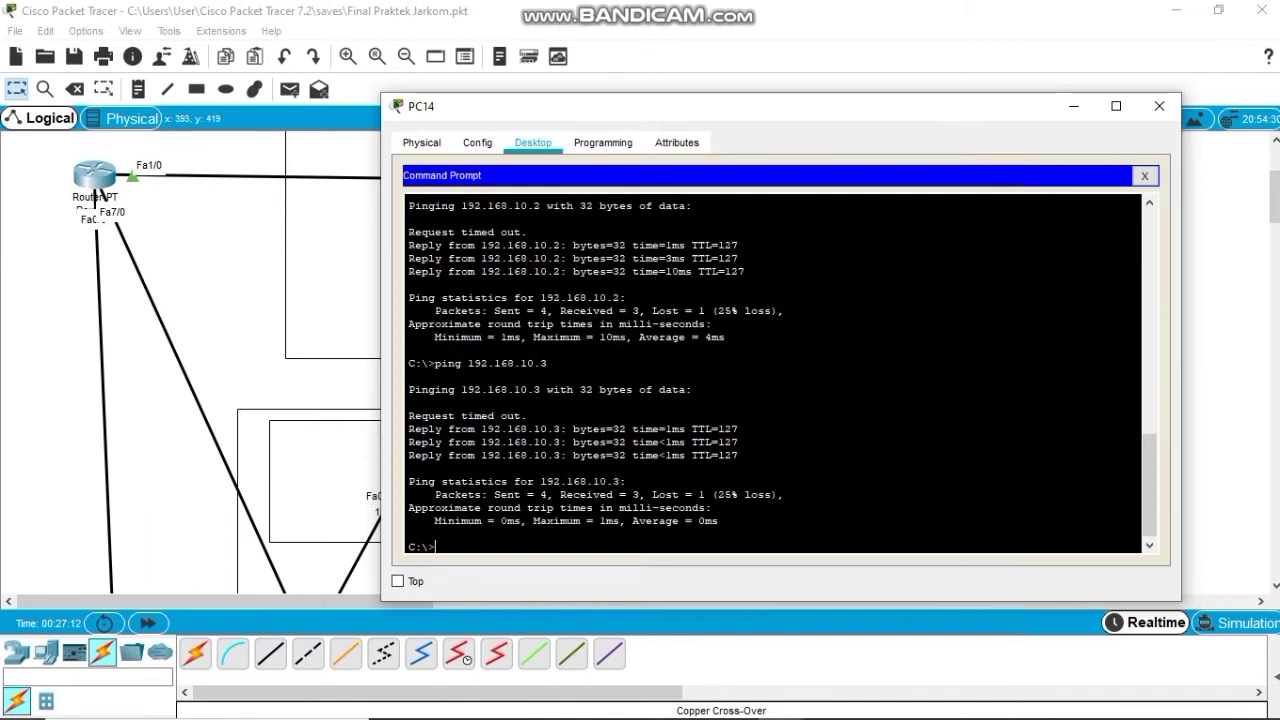
key(Up)
key(BackSpace)
text(4)
key(Return)
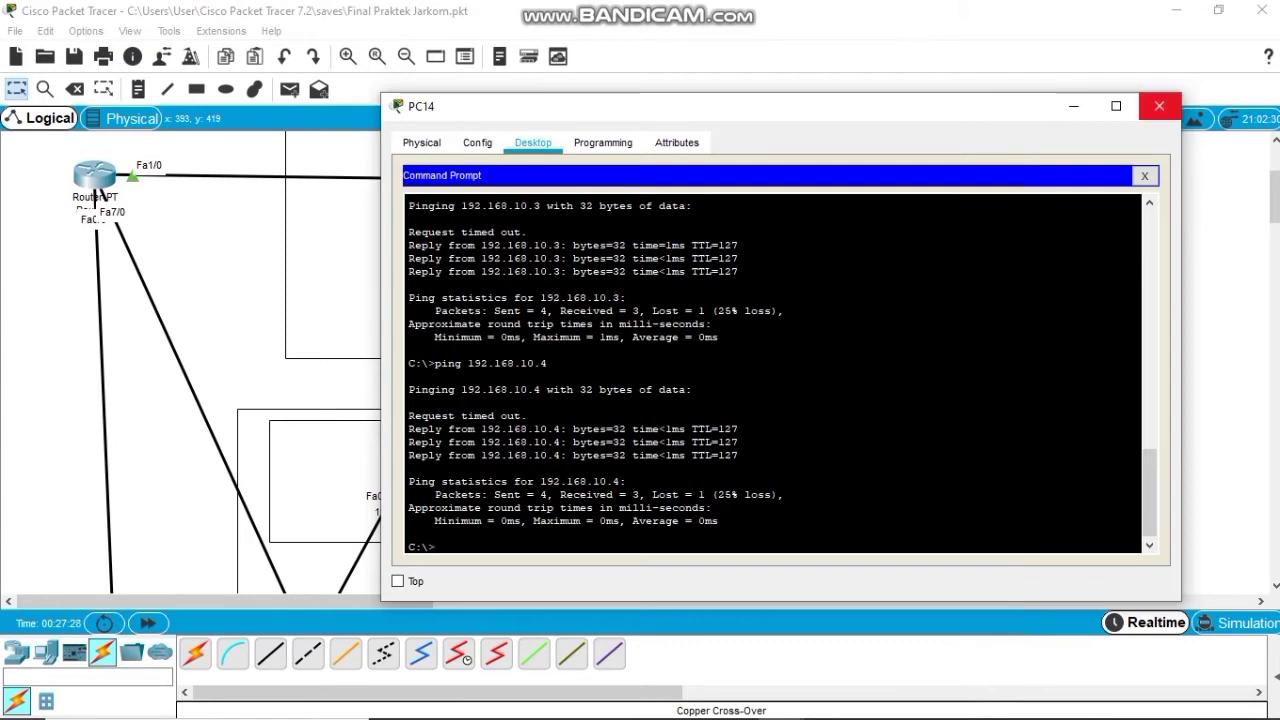
Close PC14's window, scroll down to the Lantai 3 area, and open Access Point0.
click(1159, 105)
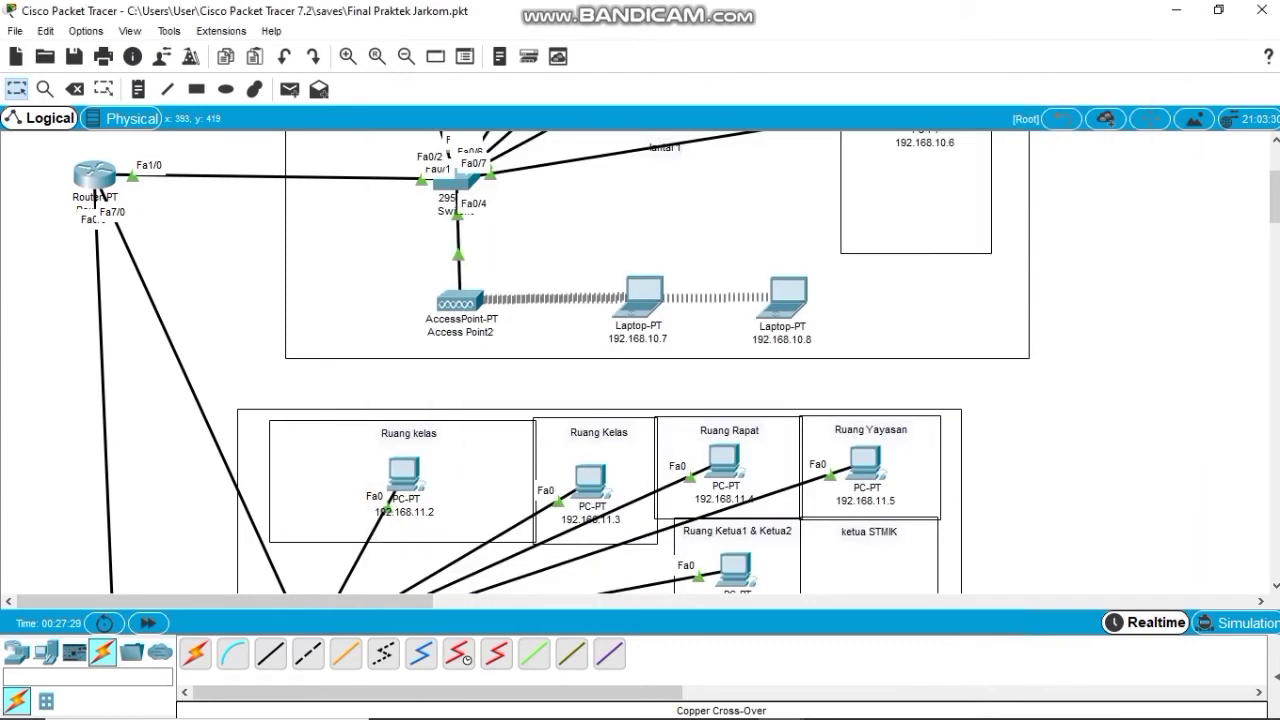
scroll(640, 360, down, 5)
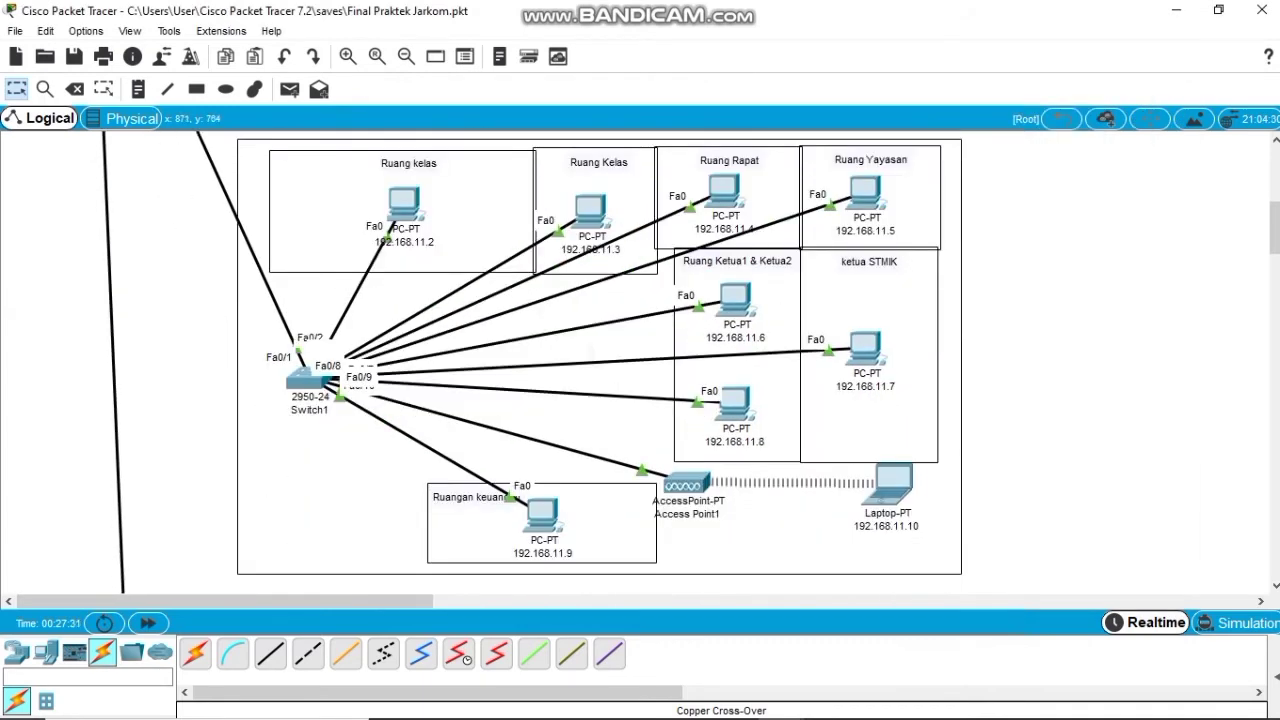
scroll(640, 360, down, 7)
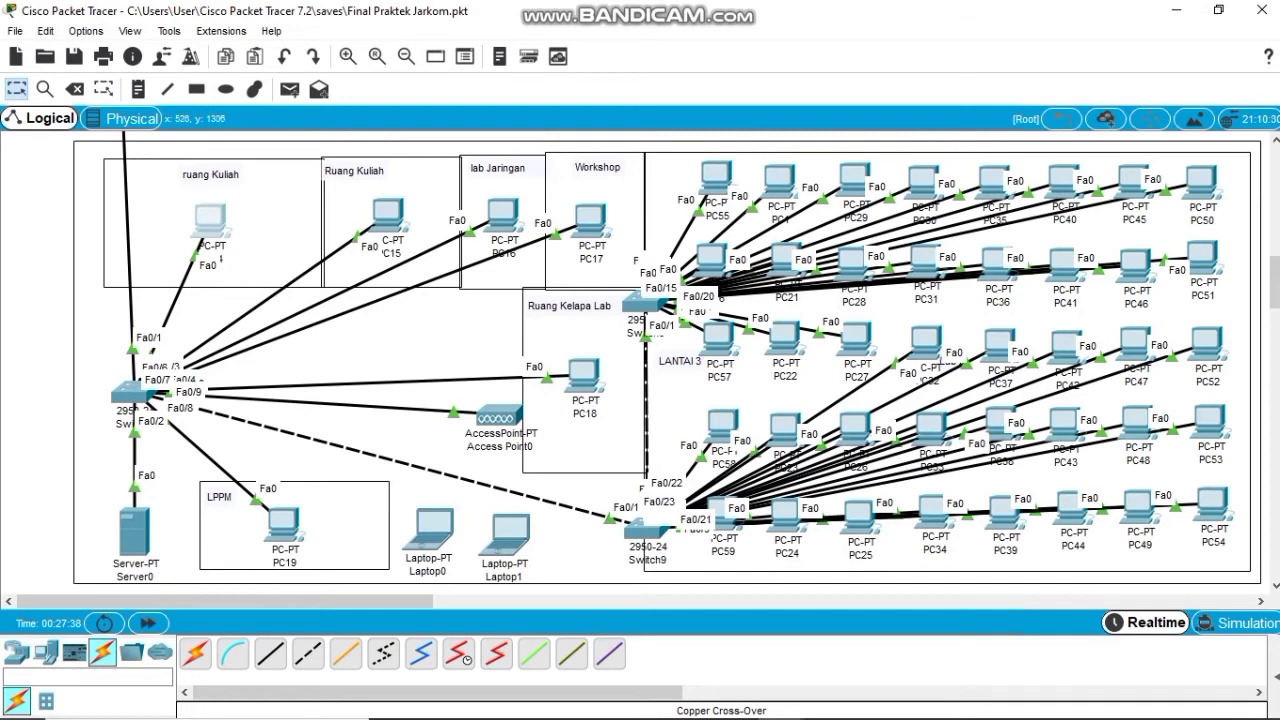
click(498, 417)
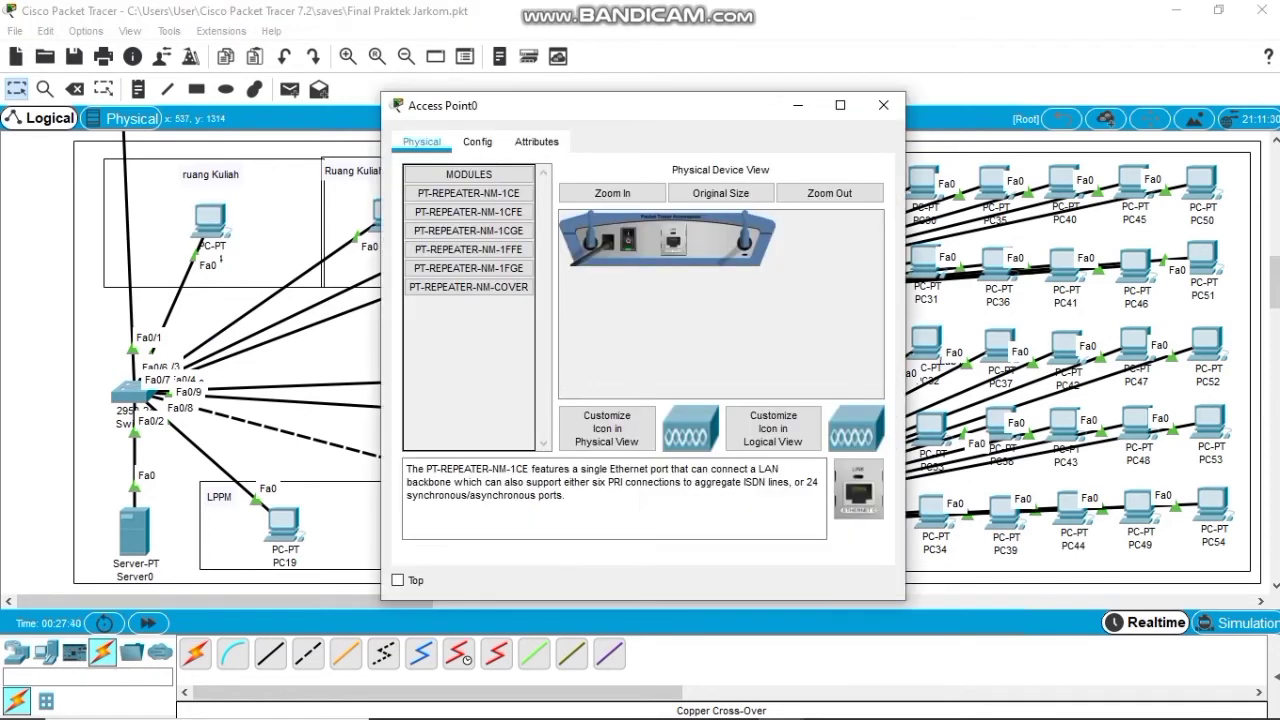
Set Access Point0's Port 1 SSID to 'Lantai 3' with WPA-PSK and a pass phrase, then close it.
drag(614, 114, 581, 82)
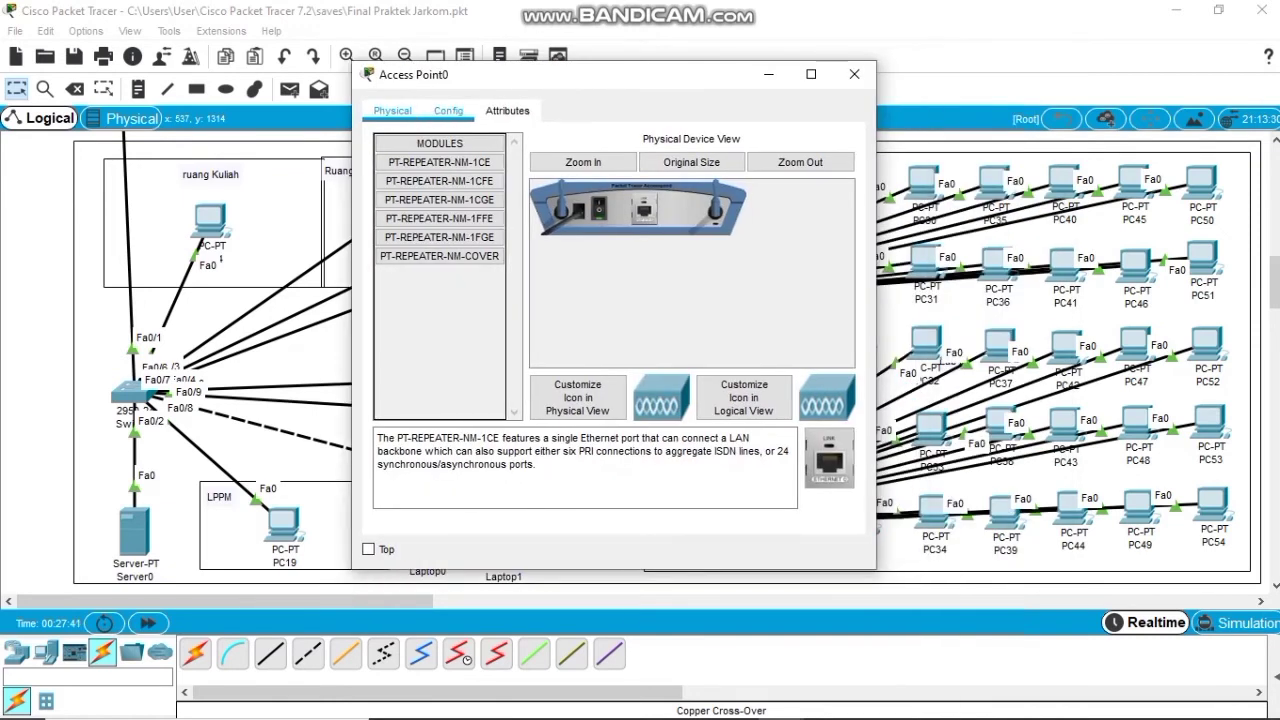
click(448, 110)
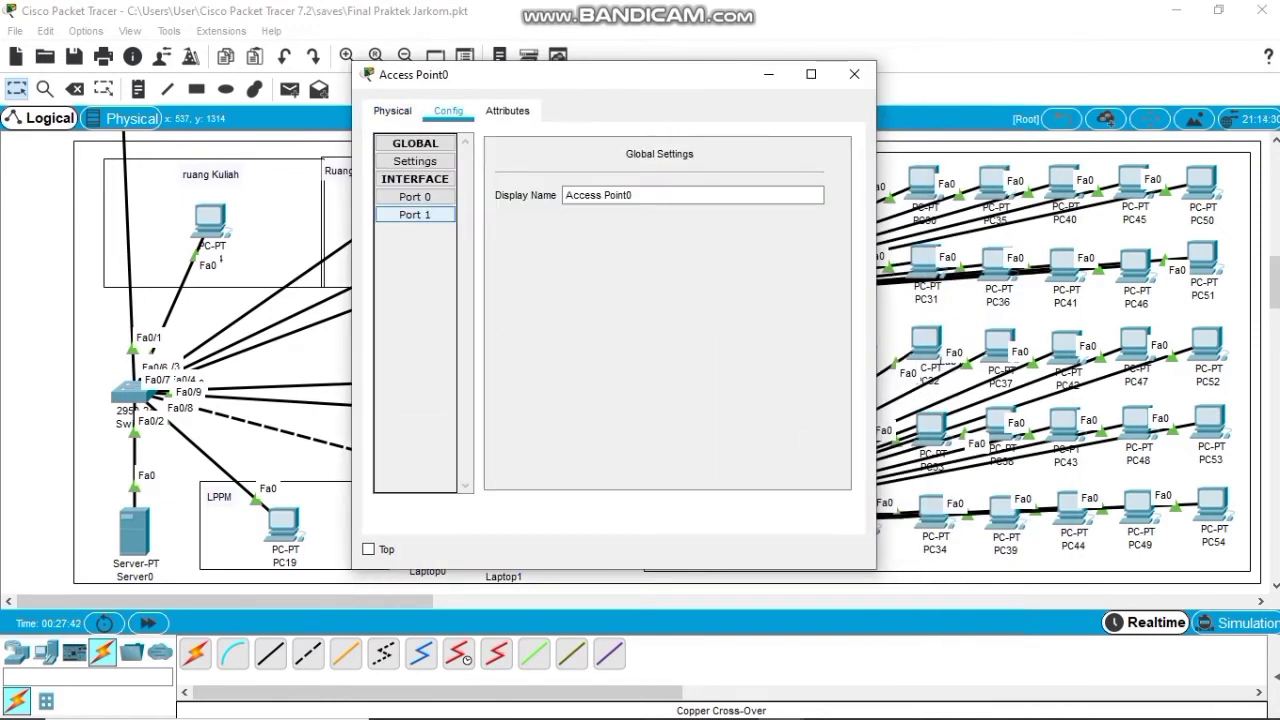
click(415, 214)
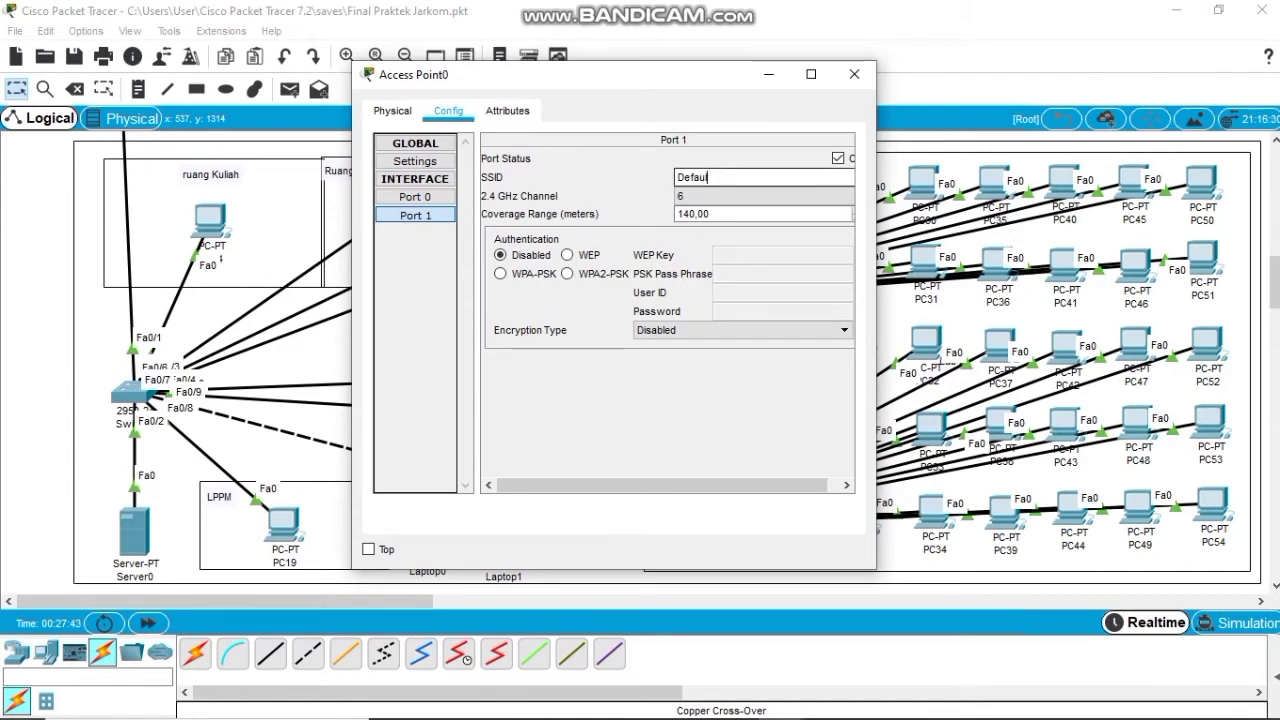
key(BackSpace)
key(BackSpace)
key(BackSpace)
key(BackSpace)
key(BackSpace)
key(BackSpace)
key(BackSpace)
text(Lantai 3)
key(Tab)
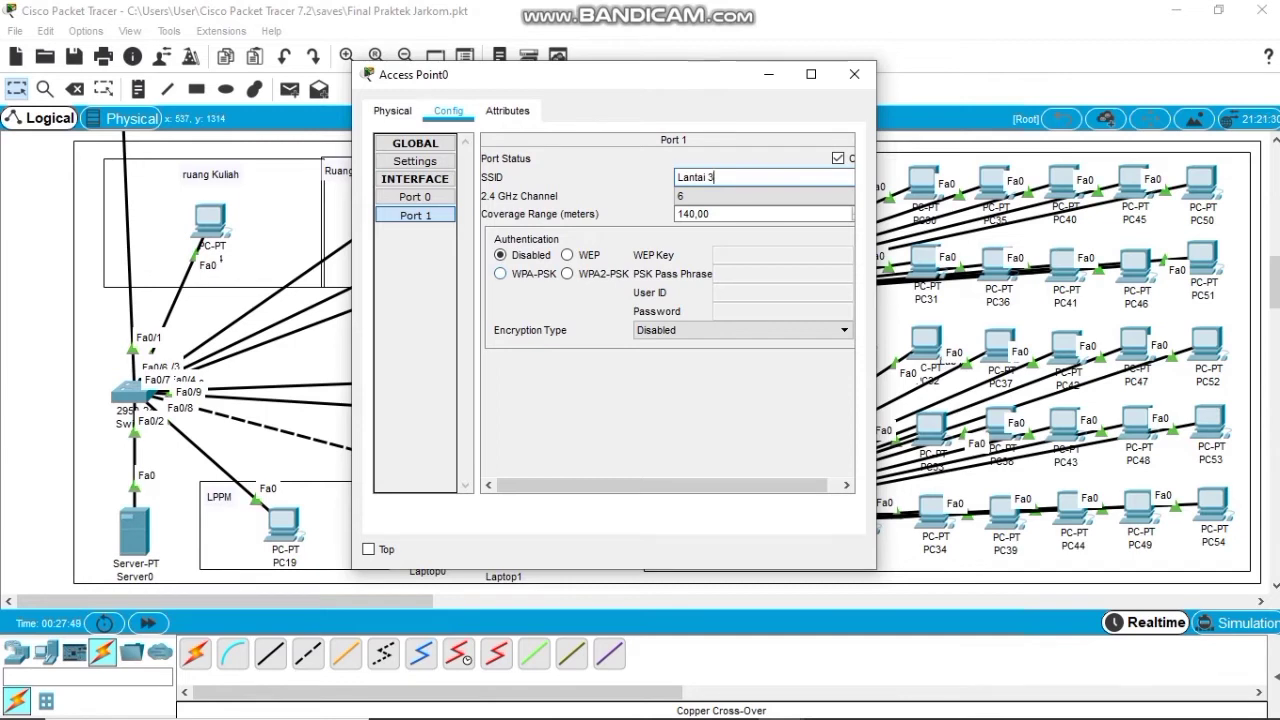
click(500, 273)
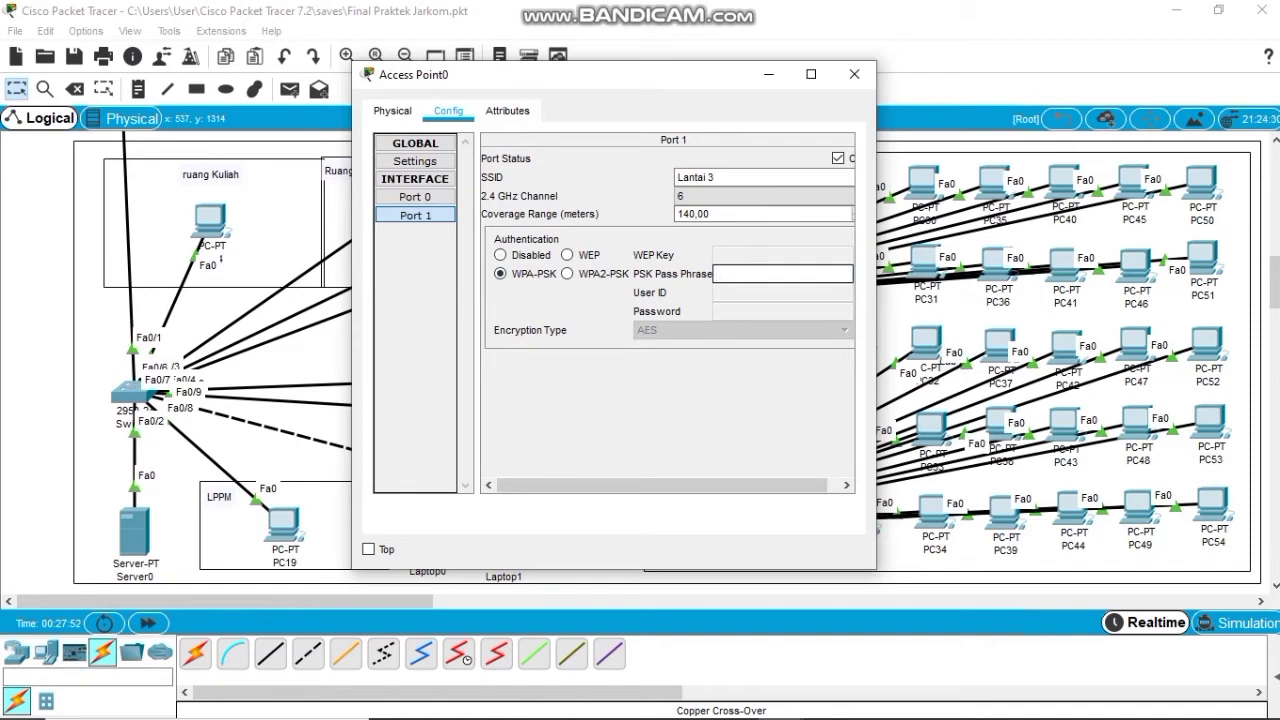
text(Handayani2021)
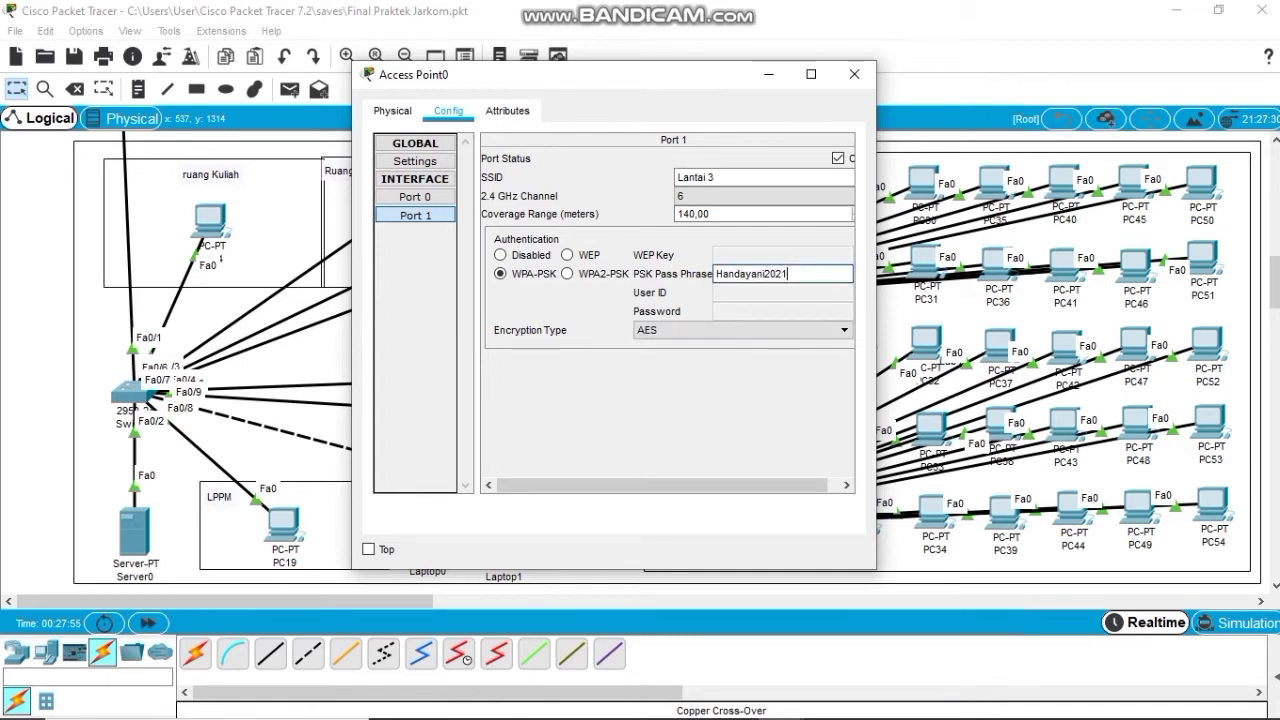
click(854, 74)
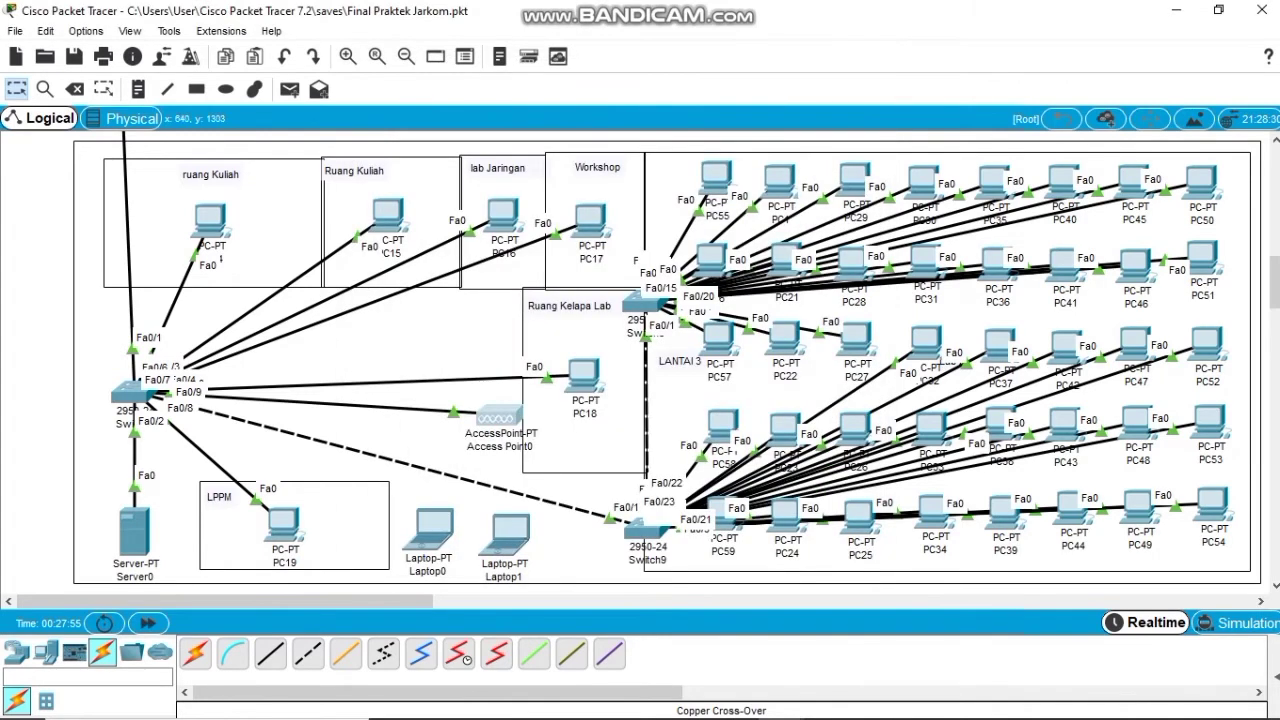
Scroll down and open Laptop0's settings to view its WPC300N wireless module.
scroll(660, 360, down, 3)
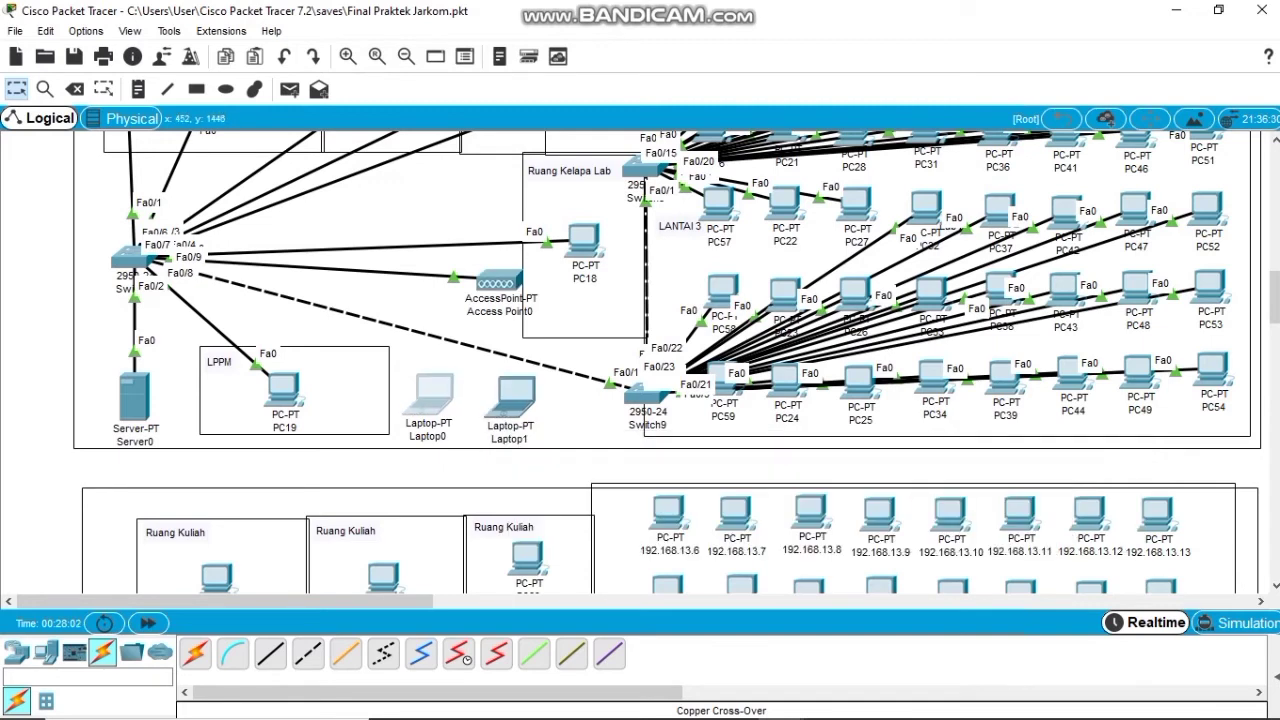
click(430, 395)
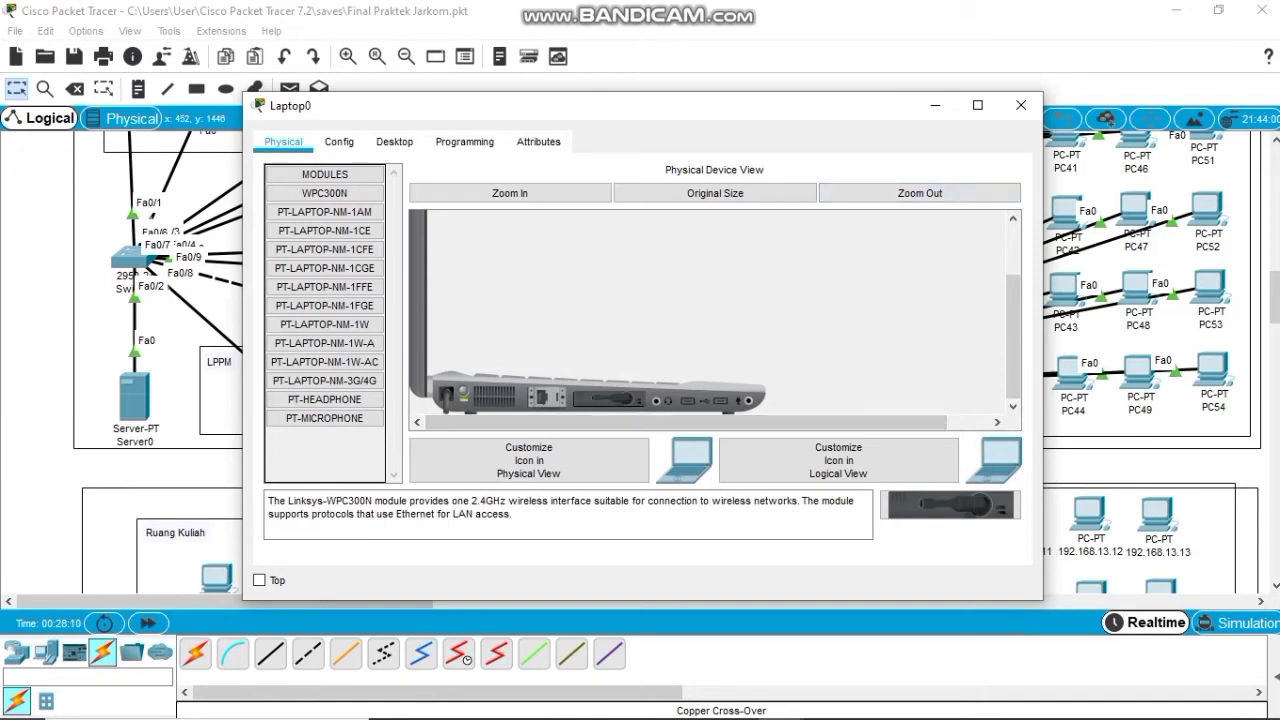
scroll(708, 312, up, 2)
scroll(708, 312, down, 2)
scroll(708, 312, up, 2)
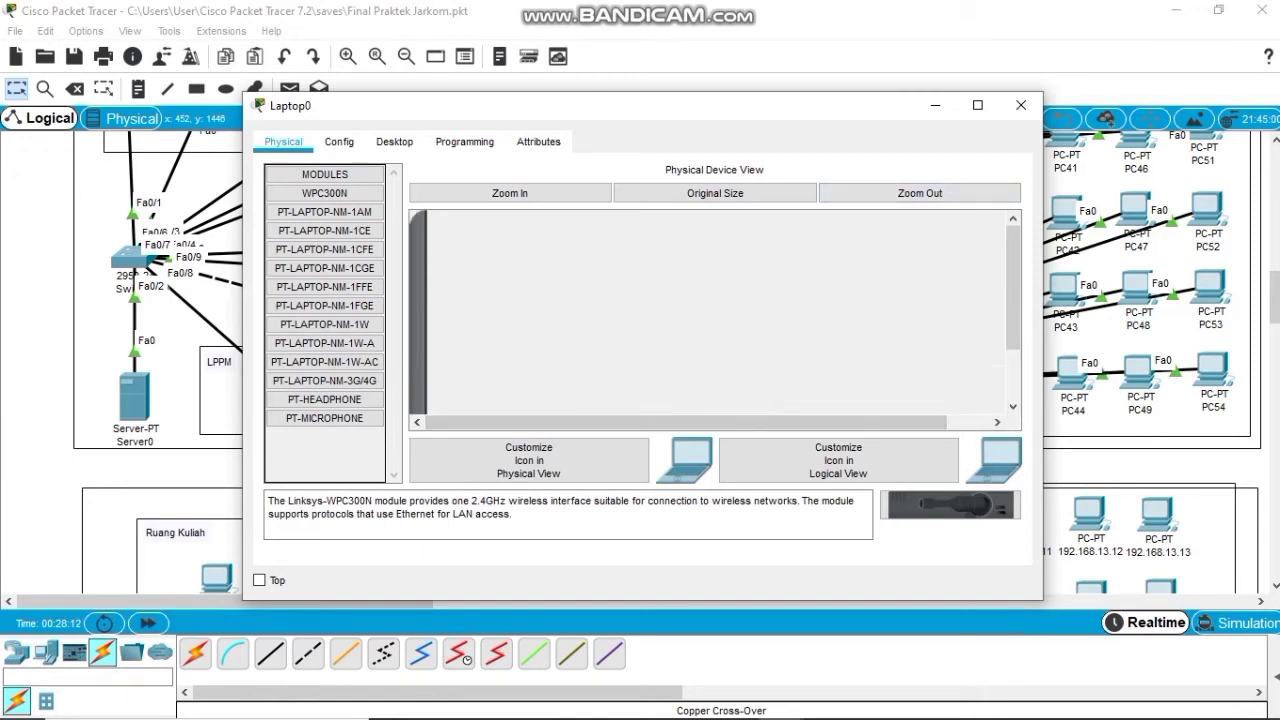
scroll(708, 312, down, 2)
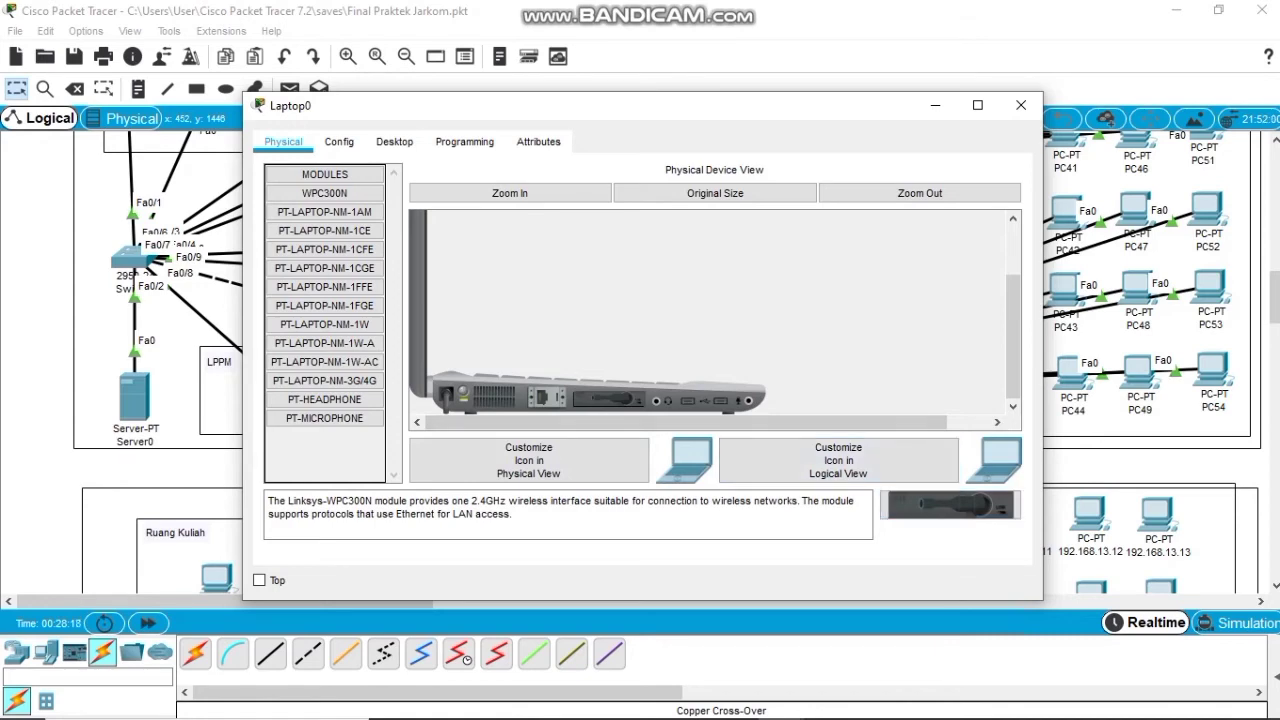
Connect Laptop0 to the Lantai 3 wireless network using the pre-shared key, then close its windows.
click(394, 141)
click(337, 391)
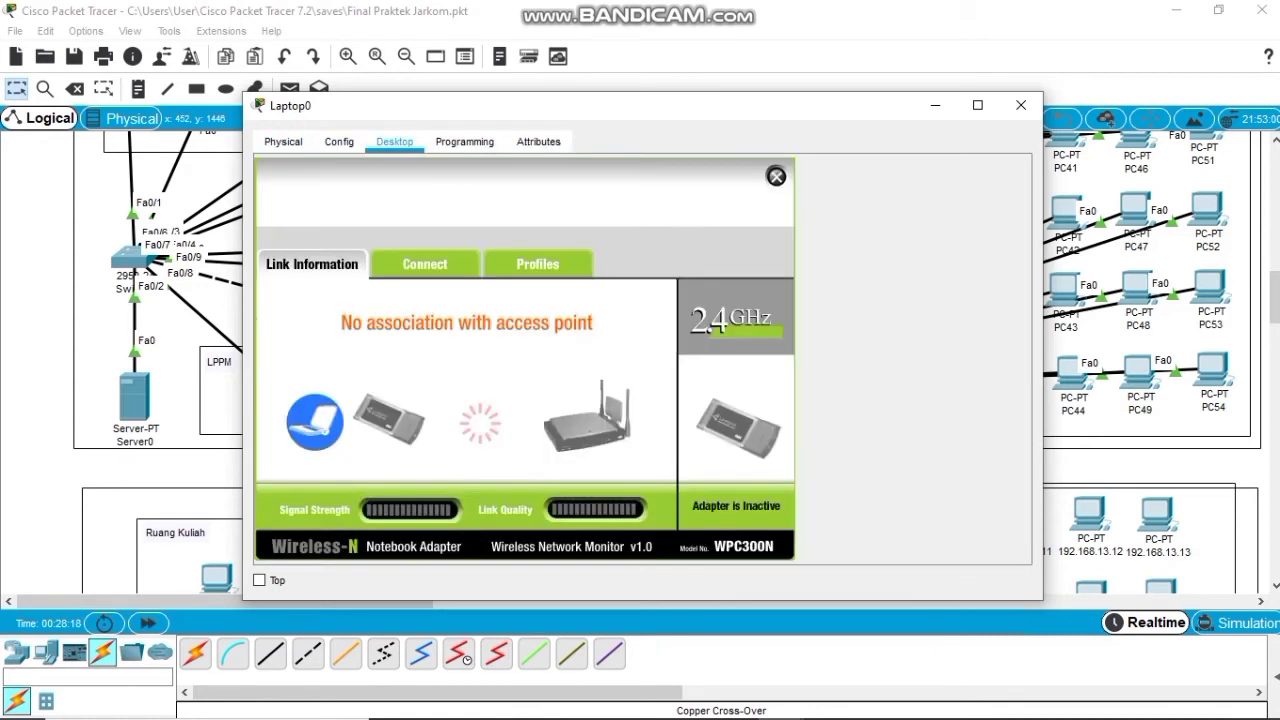
click(424, 264)
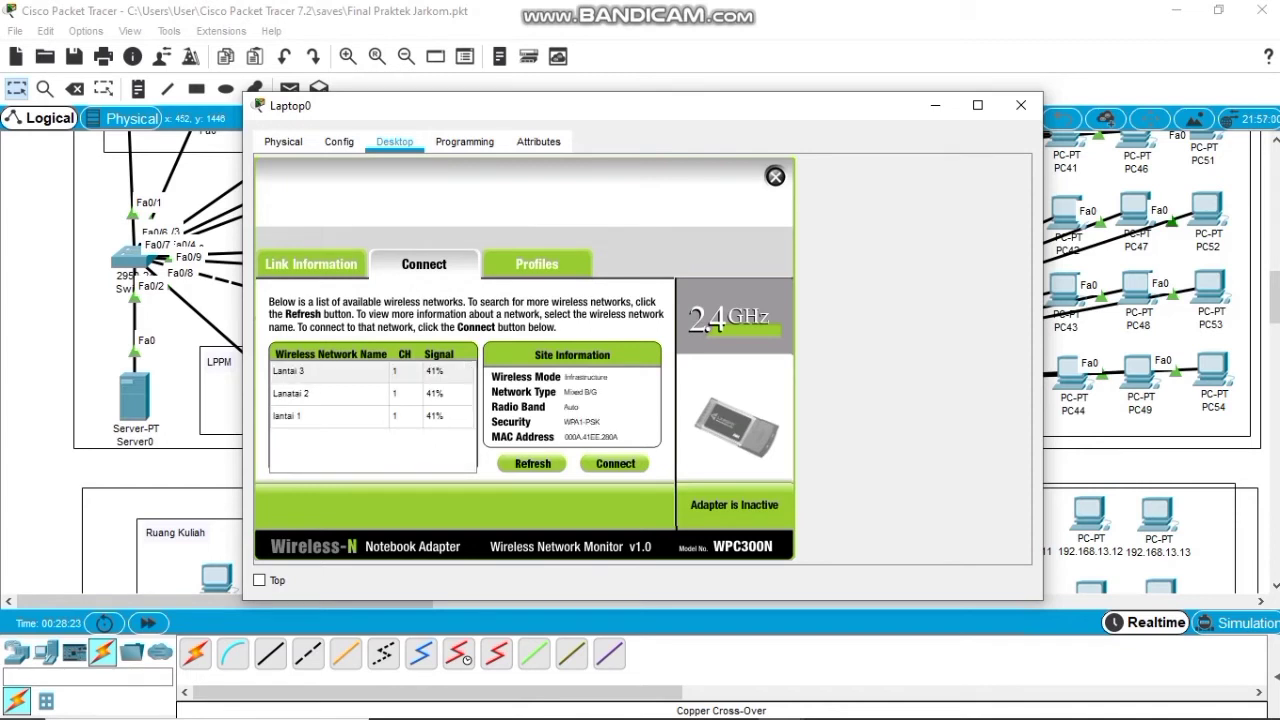
click(330, 371)
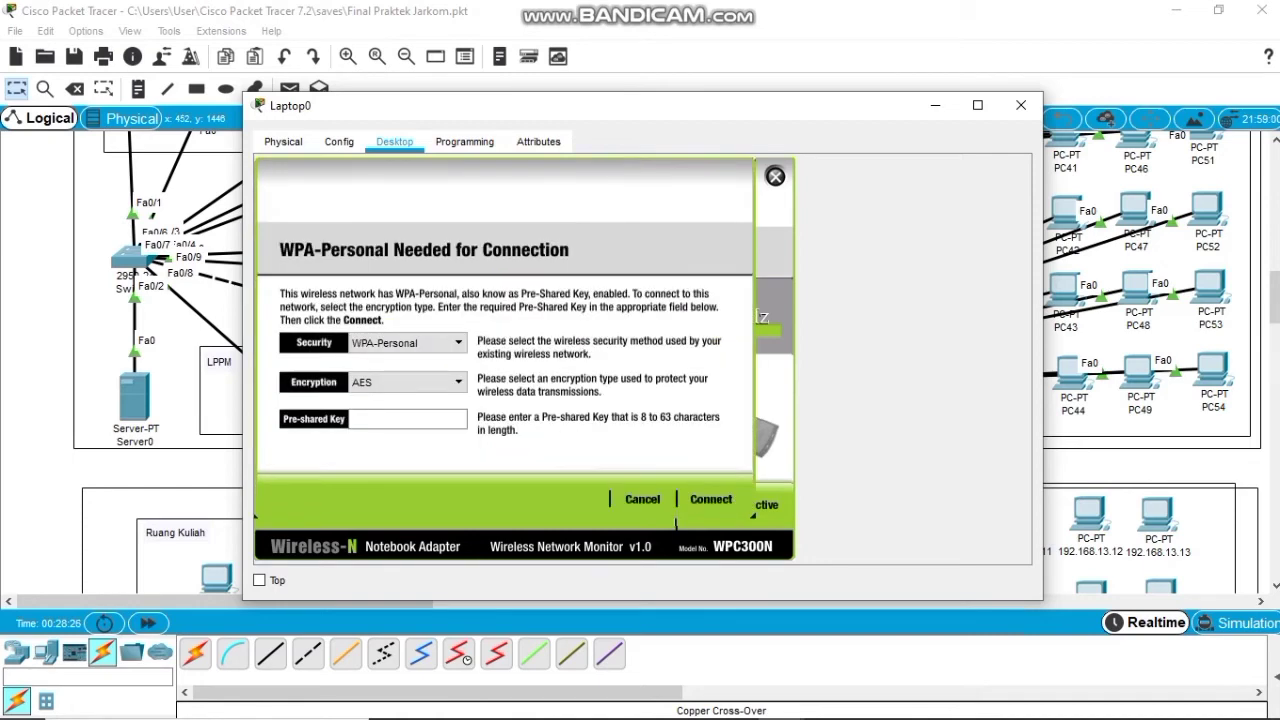
click(615, 463)
text(Handayani2021)
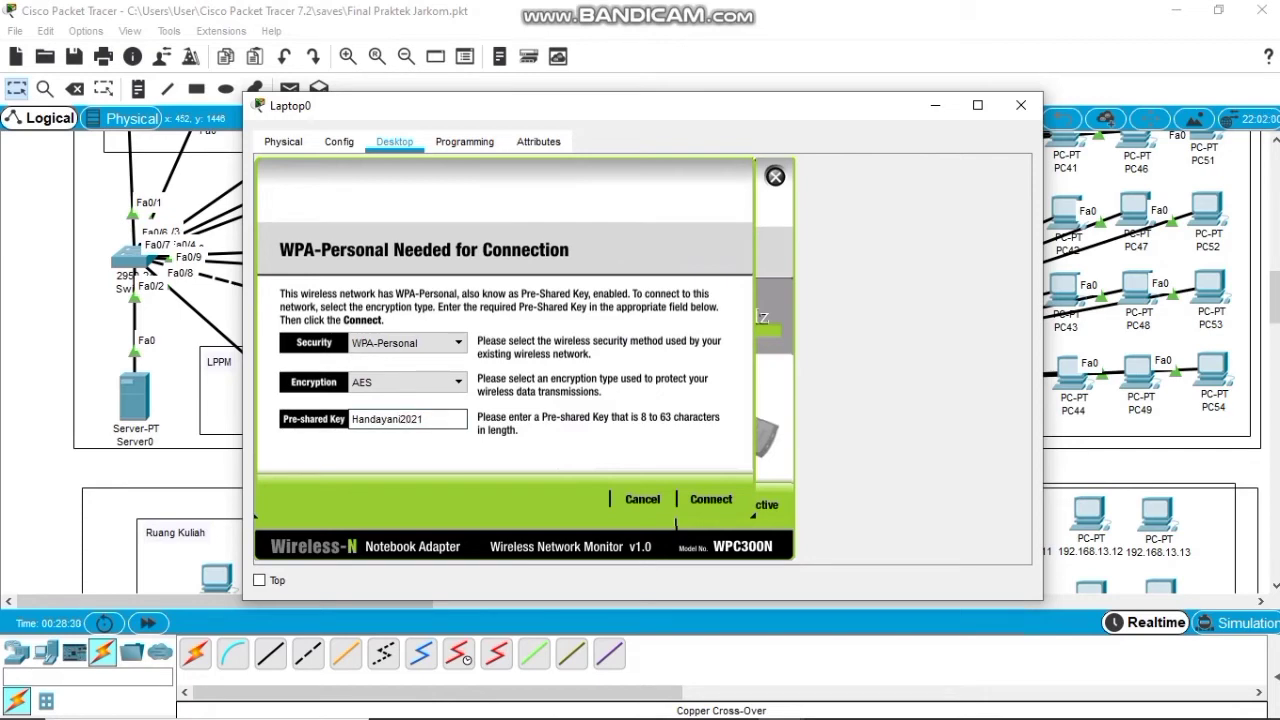
key(Return)
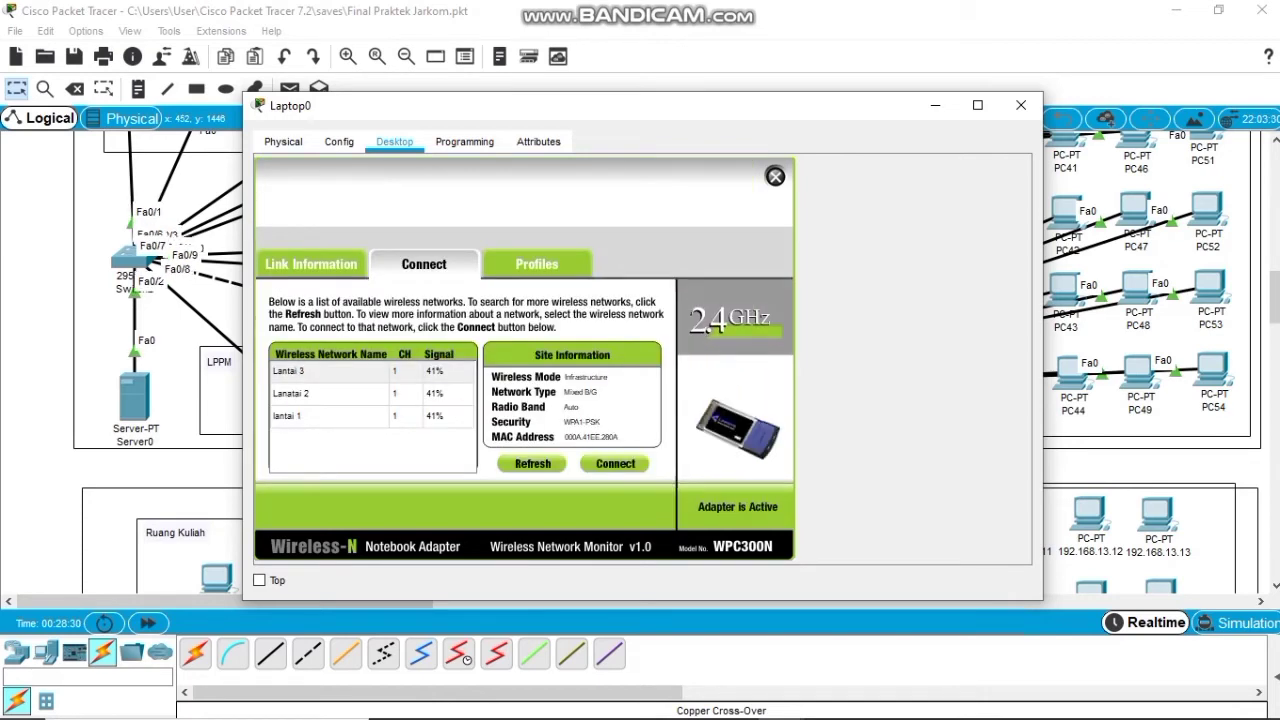
click(775, 176)
click(1021, 105)
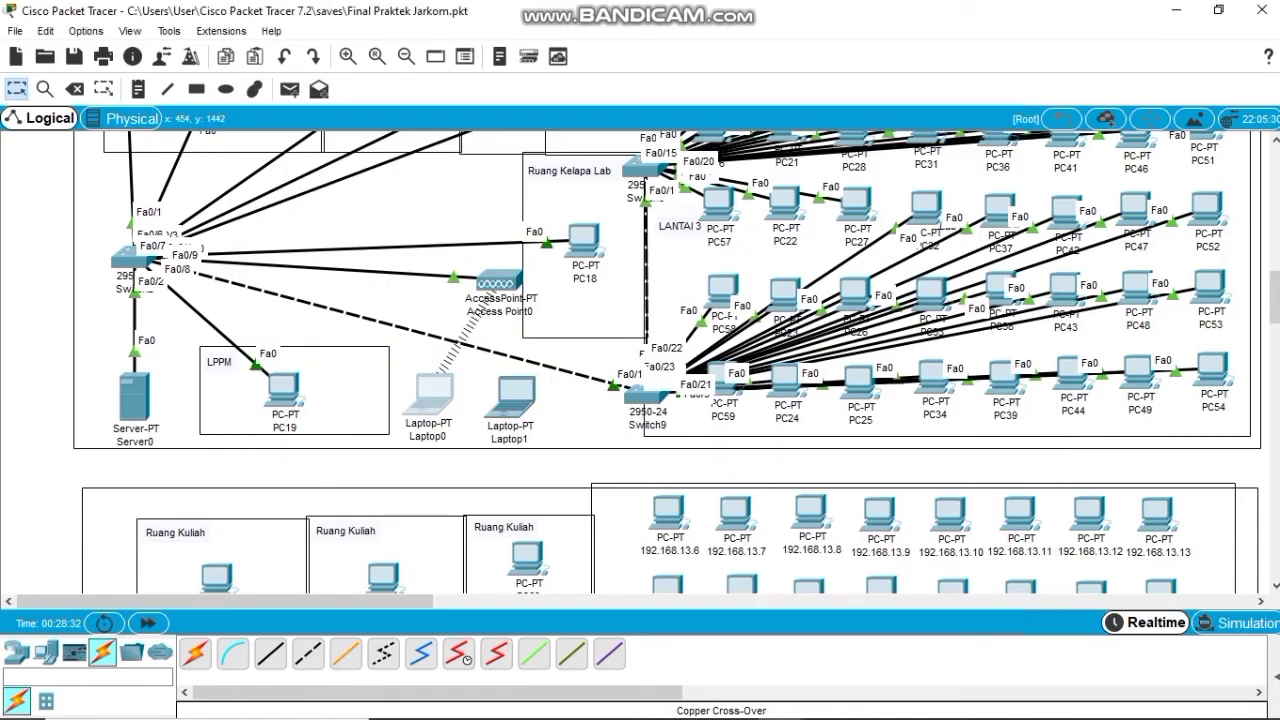
Confirm Laptop0's DHCP address and ping 192.168.12.4 from its command prompt, then close it.
click(430, 396)
click(337, 206)
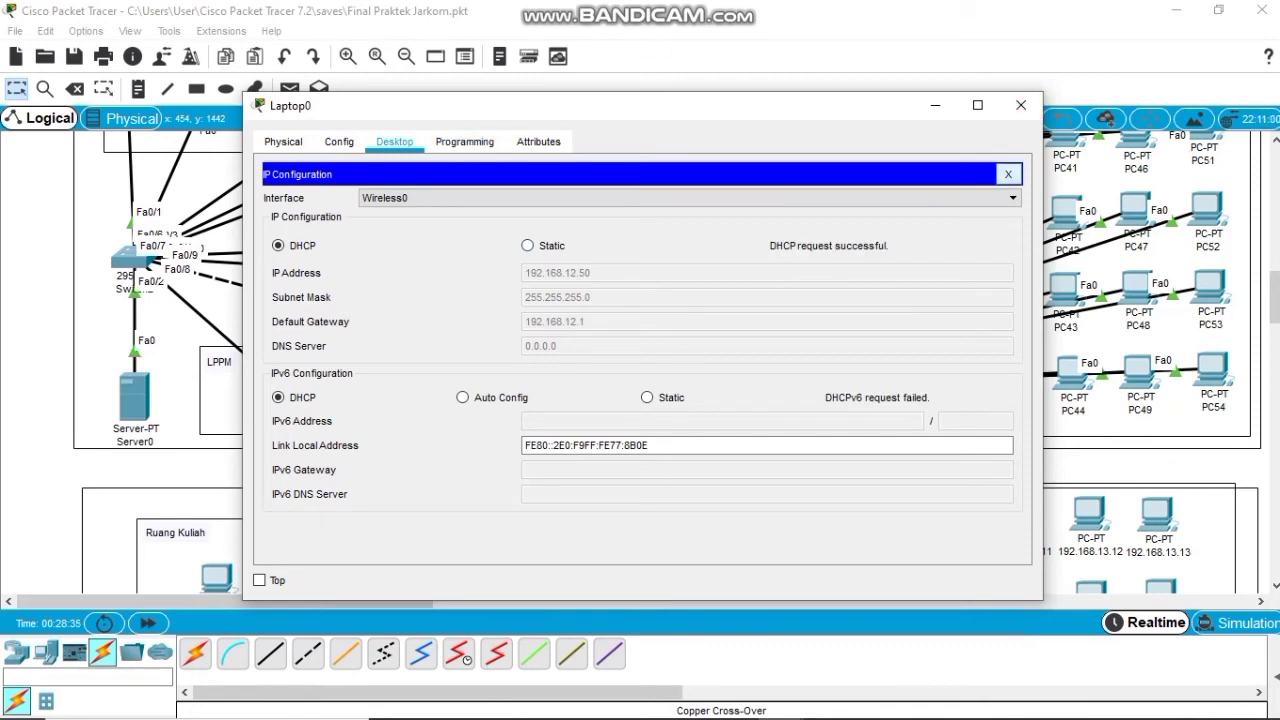
click(1008, 174)
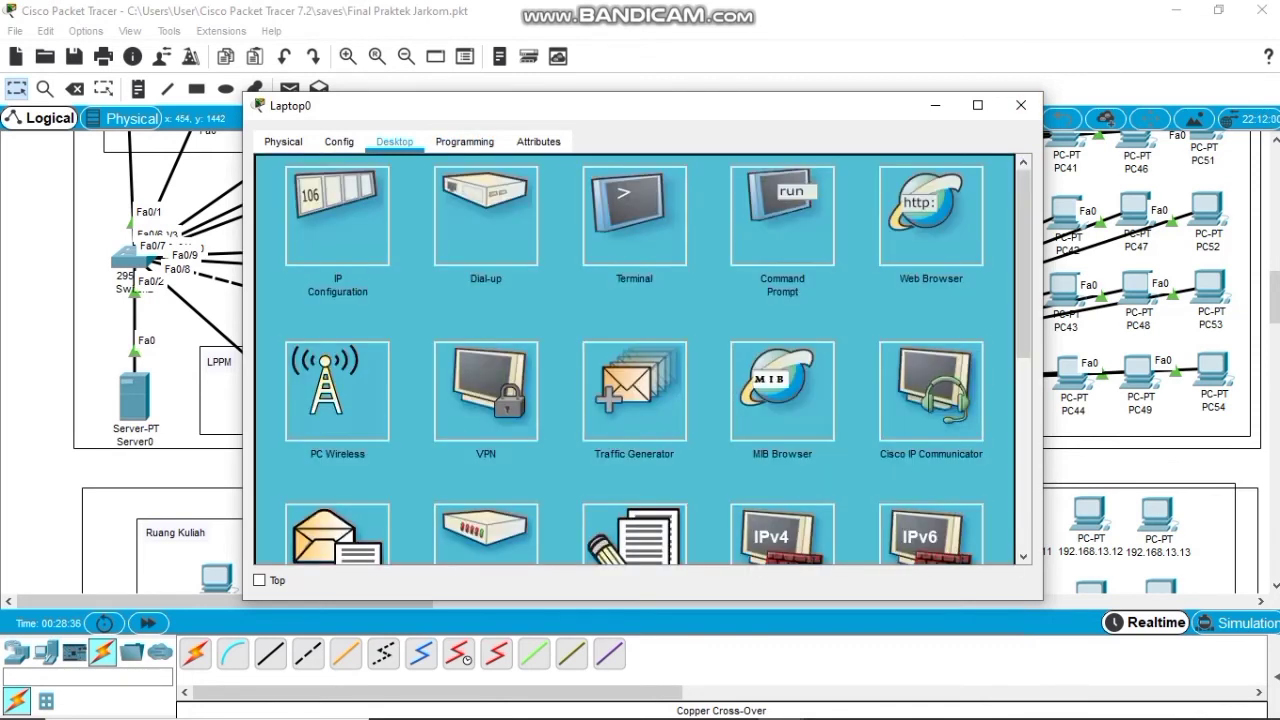
click(786, 210)
text(pin)
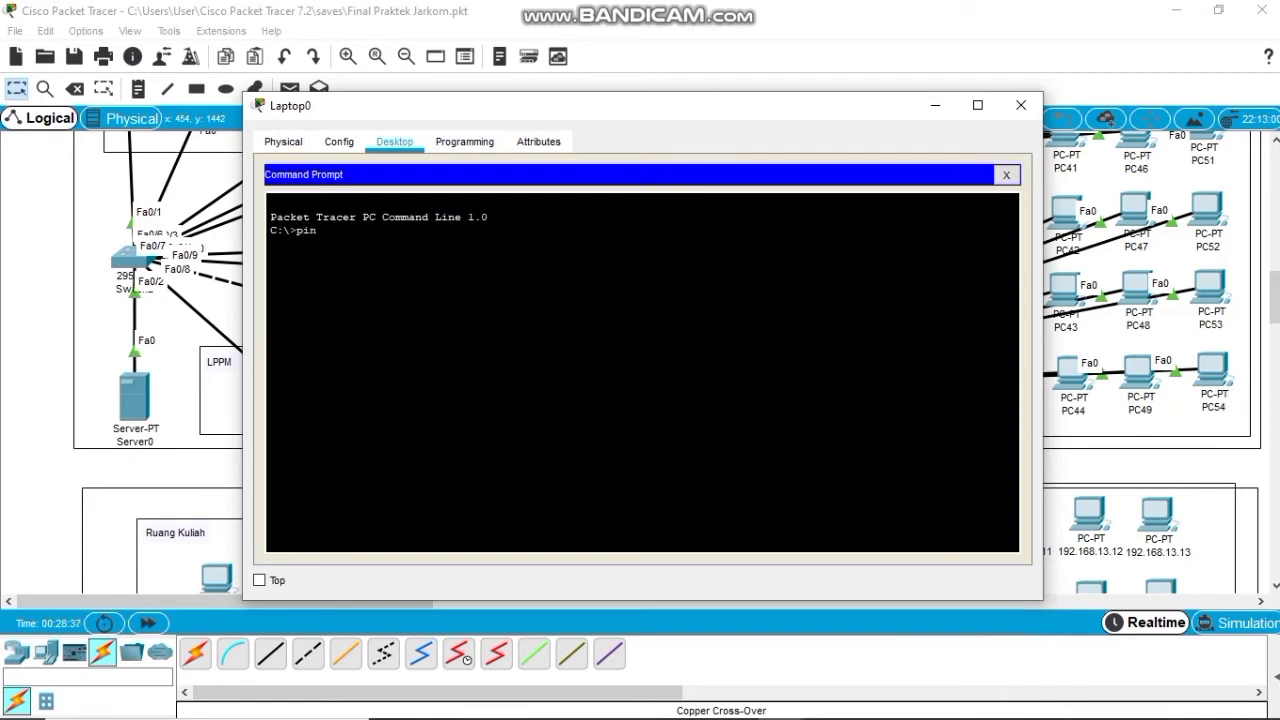
text(g 192.168.12.4)
key(Return)
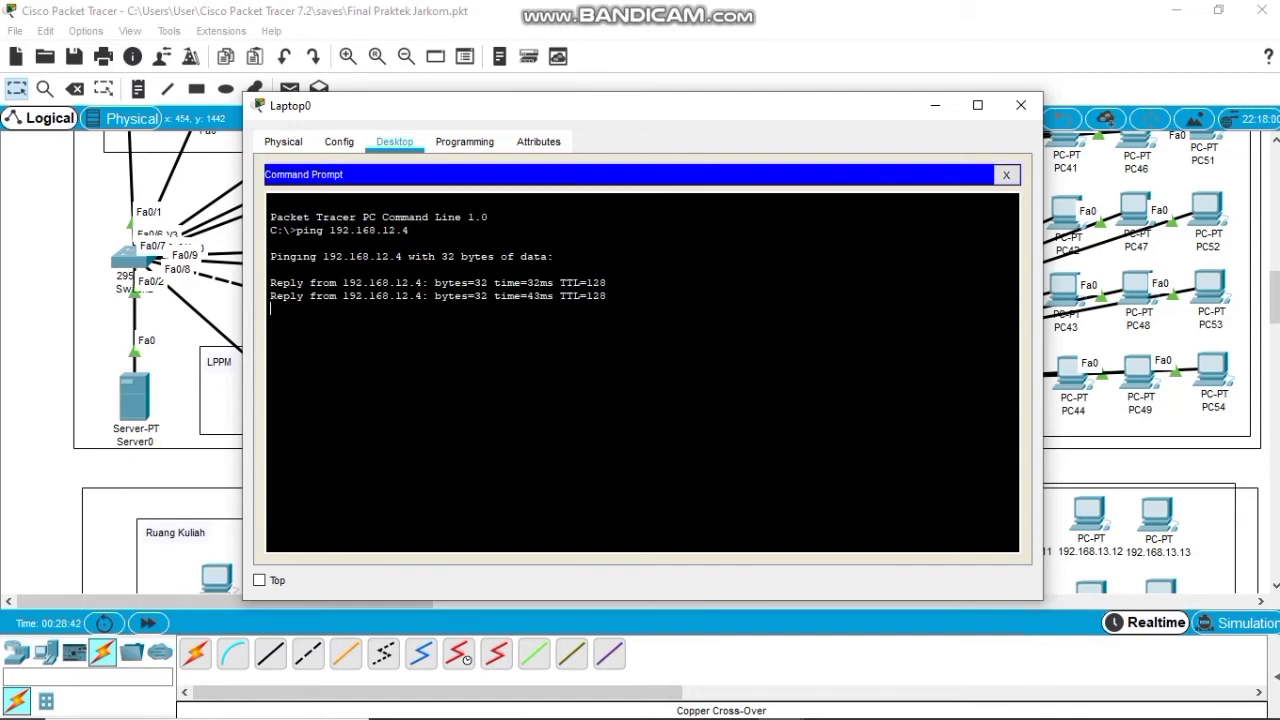
click(1006, 175)
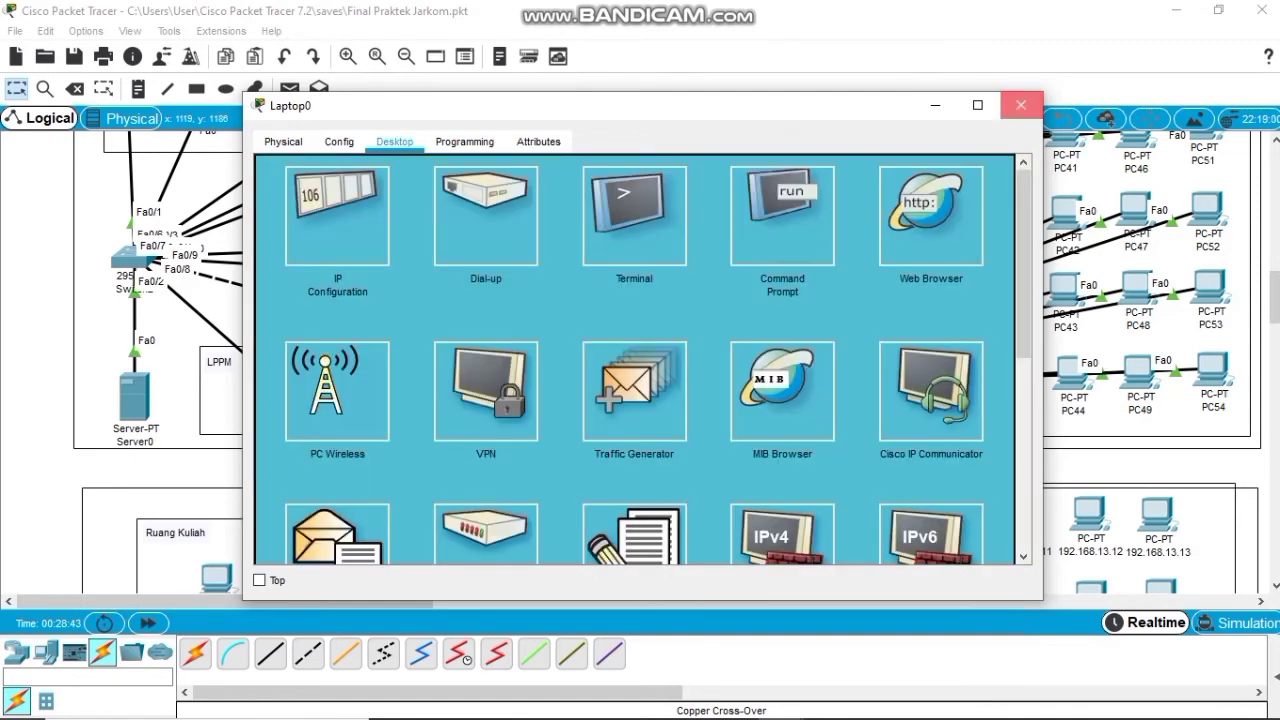
click(1021, 105)
click(515, 398)
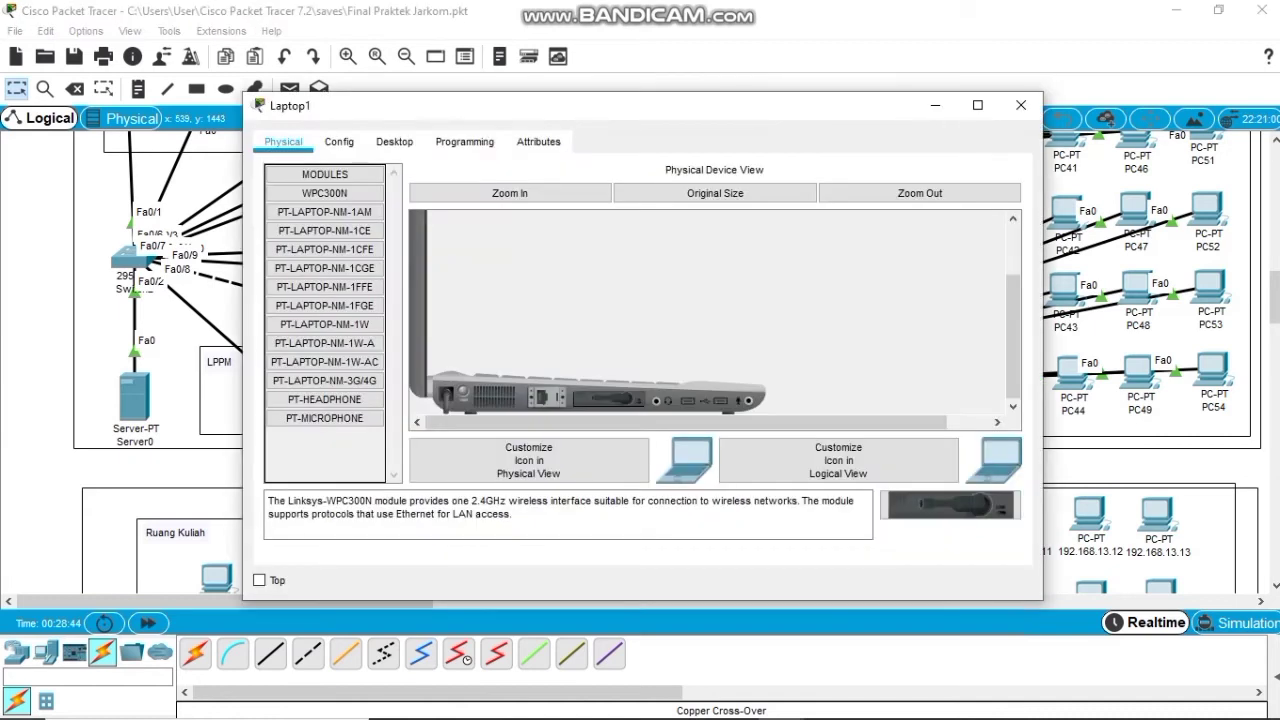
Delete the old Laptop1 and place a new laptop beside Laptop0.
click(1021, 105)
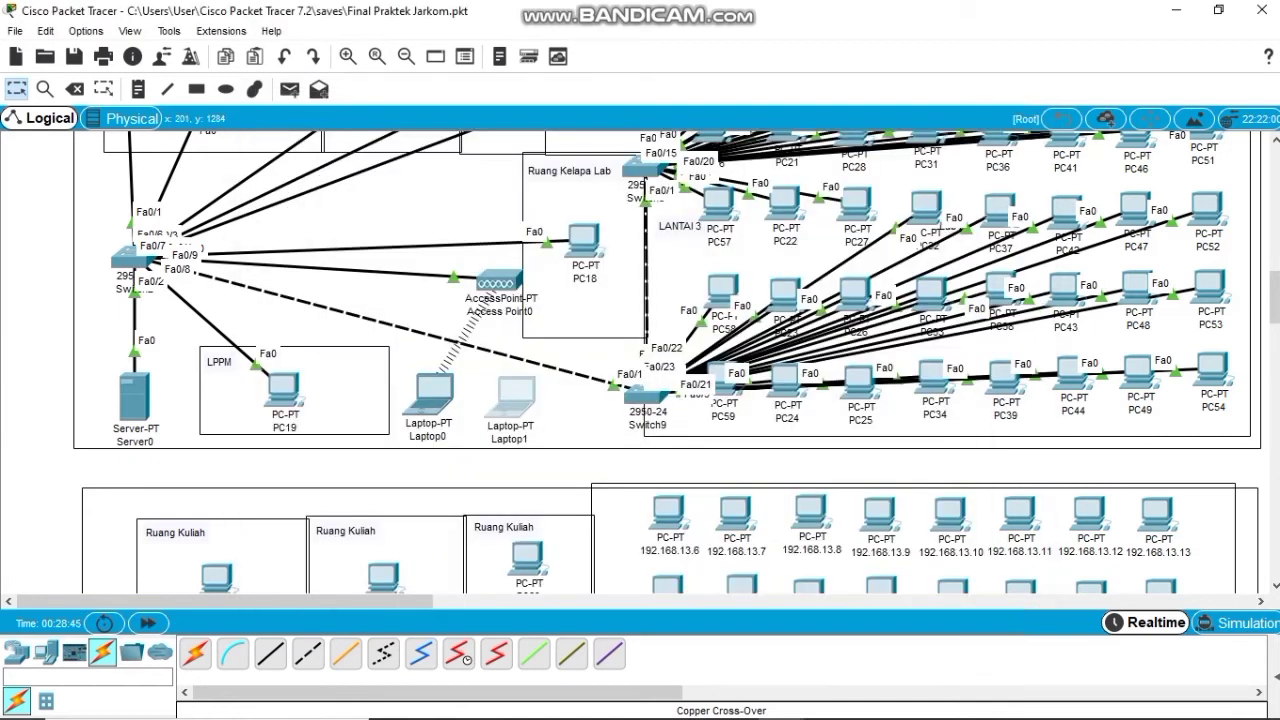
key(Delete)
key(Escape)
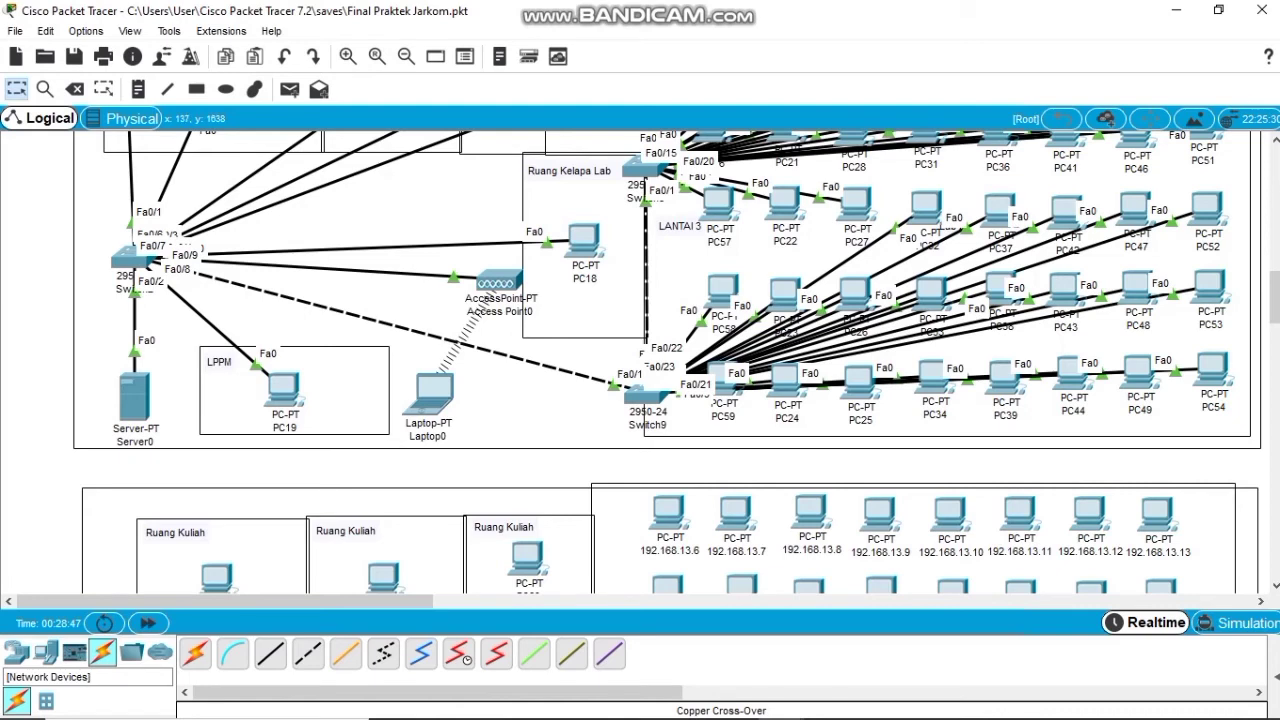
click(45, 652)
click(232, 653)
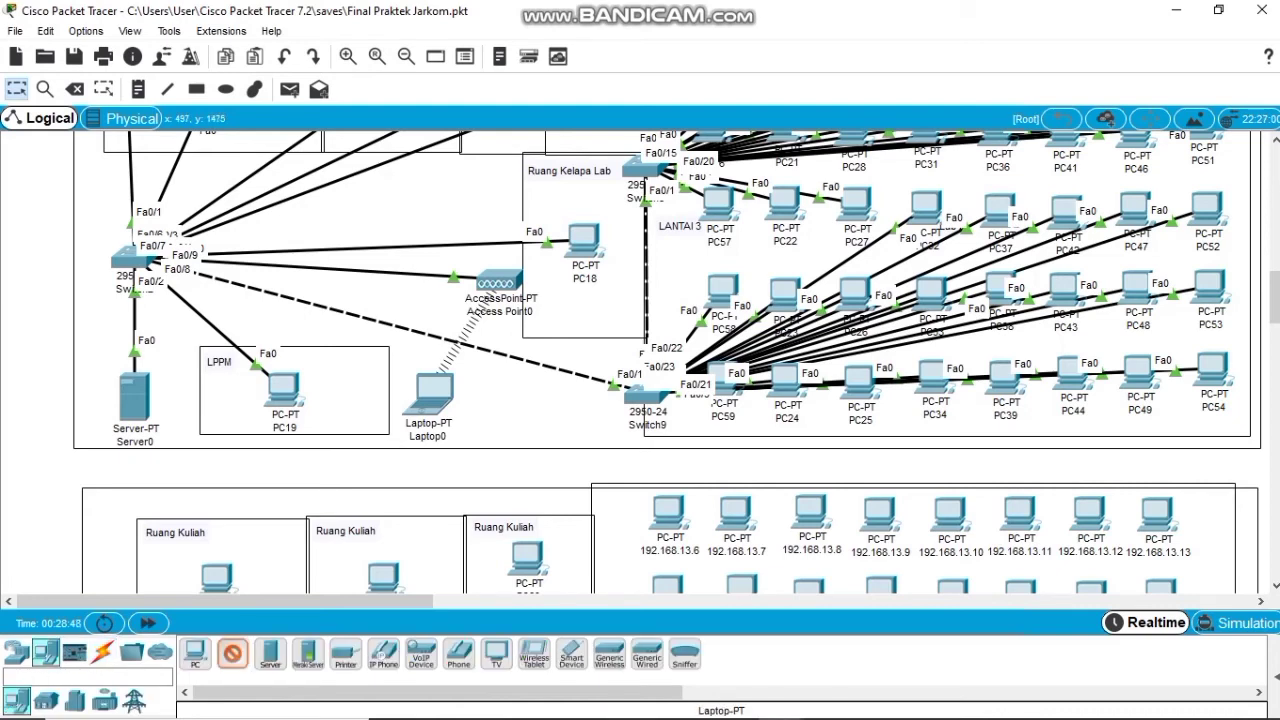
click(515, 405)
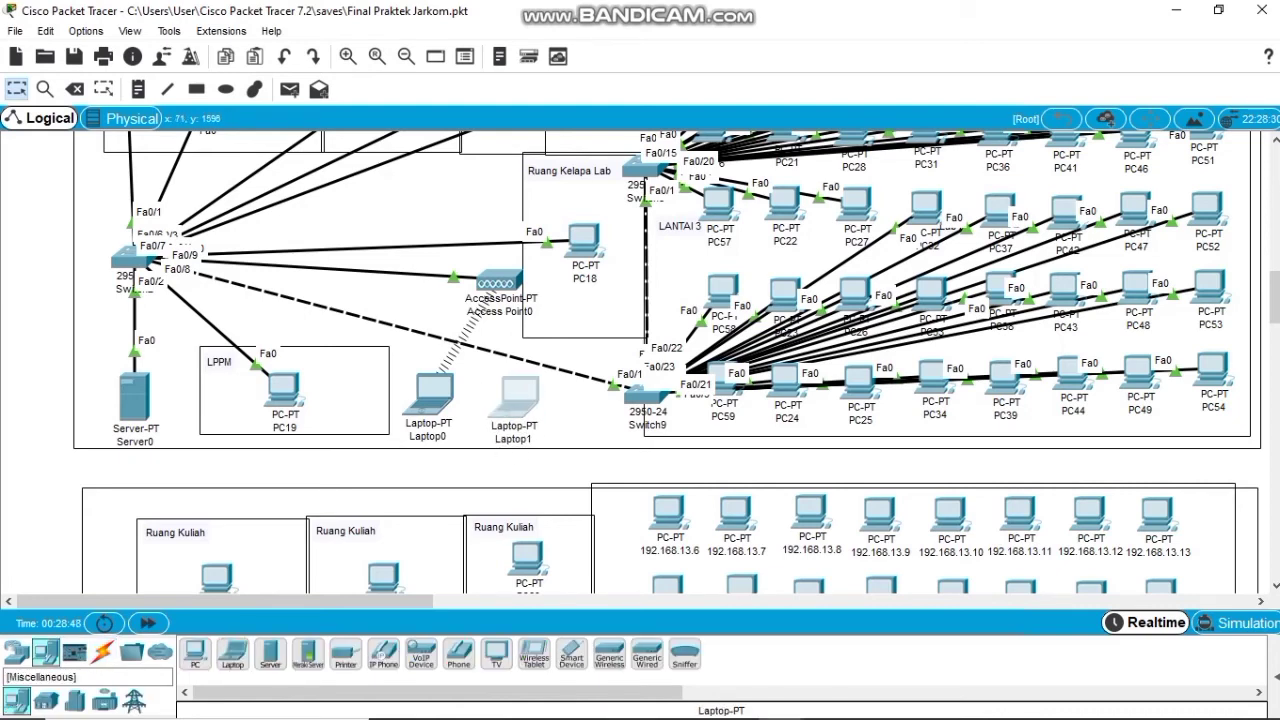
click(102, 652)
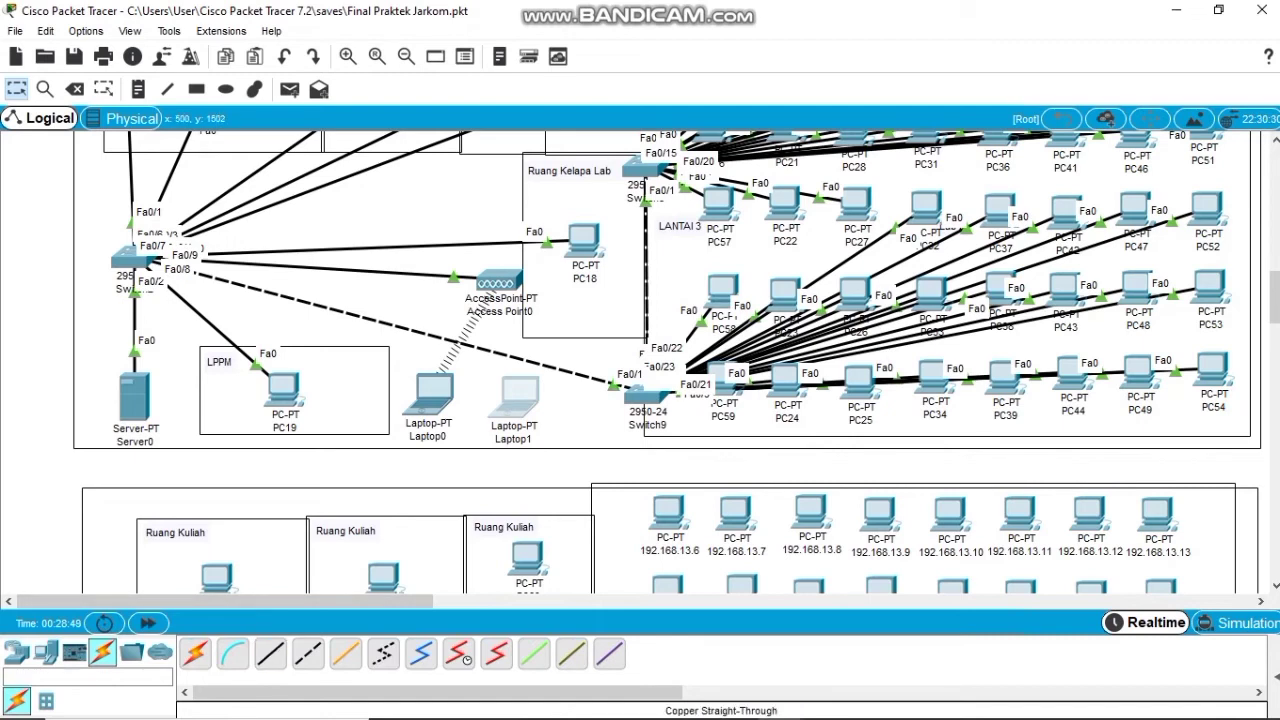
Replace Laptop1's existing network module with a WPC300N wireless module.
click(515, 400)
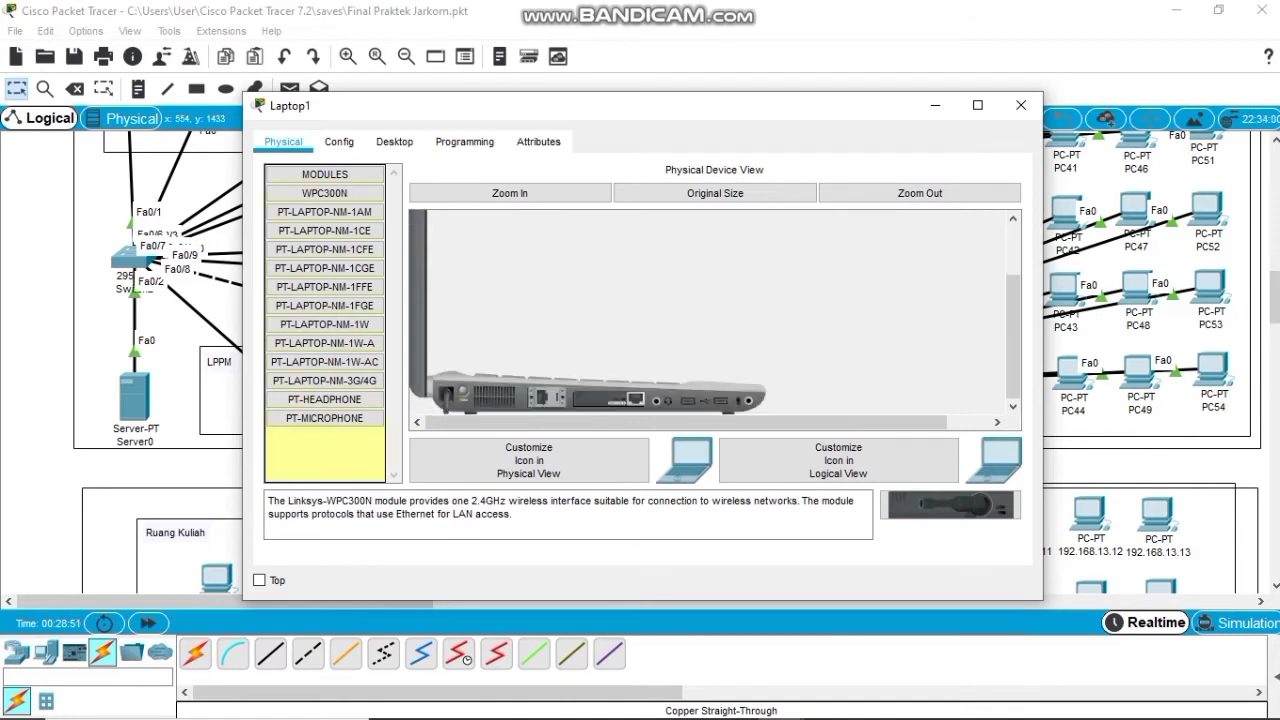
drag(608, 399, 325, 363)
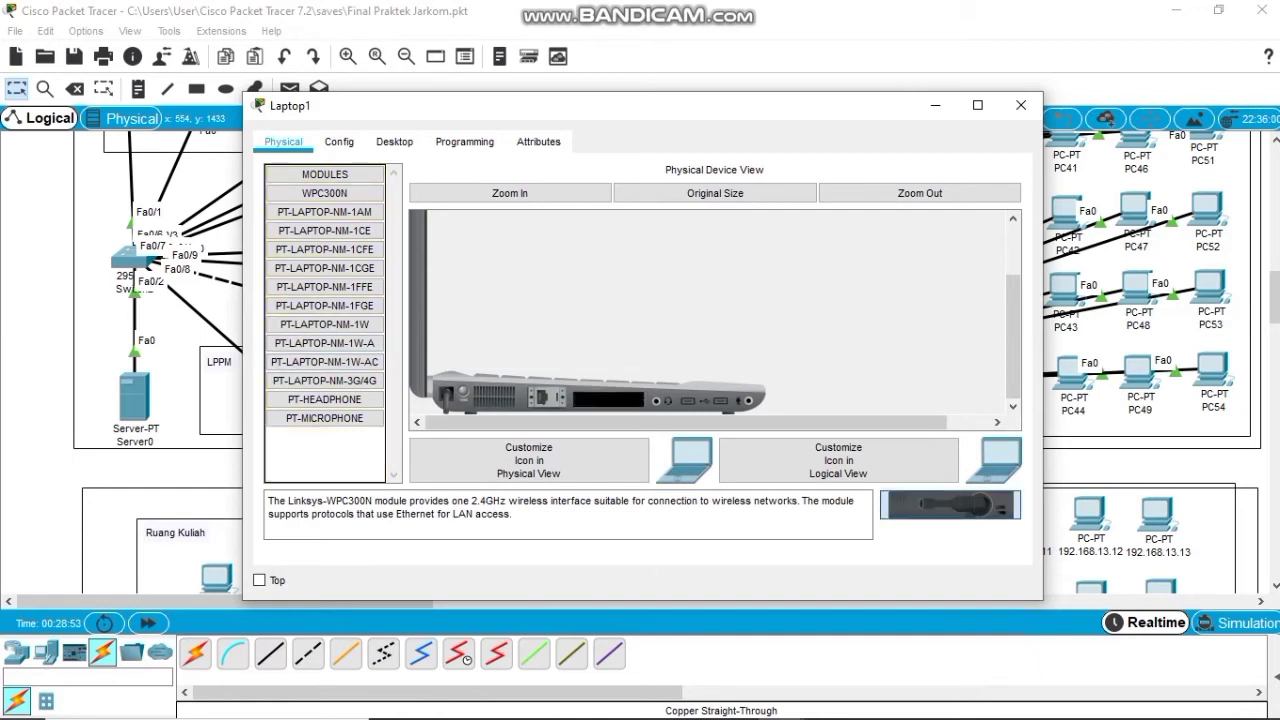
drag(950, 505, 608, 399)
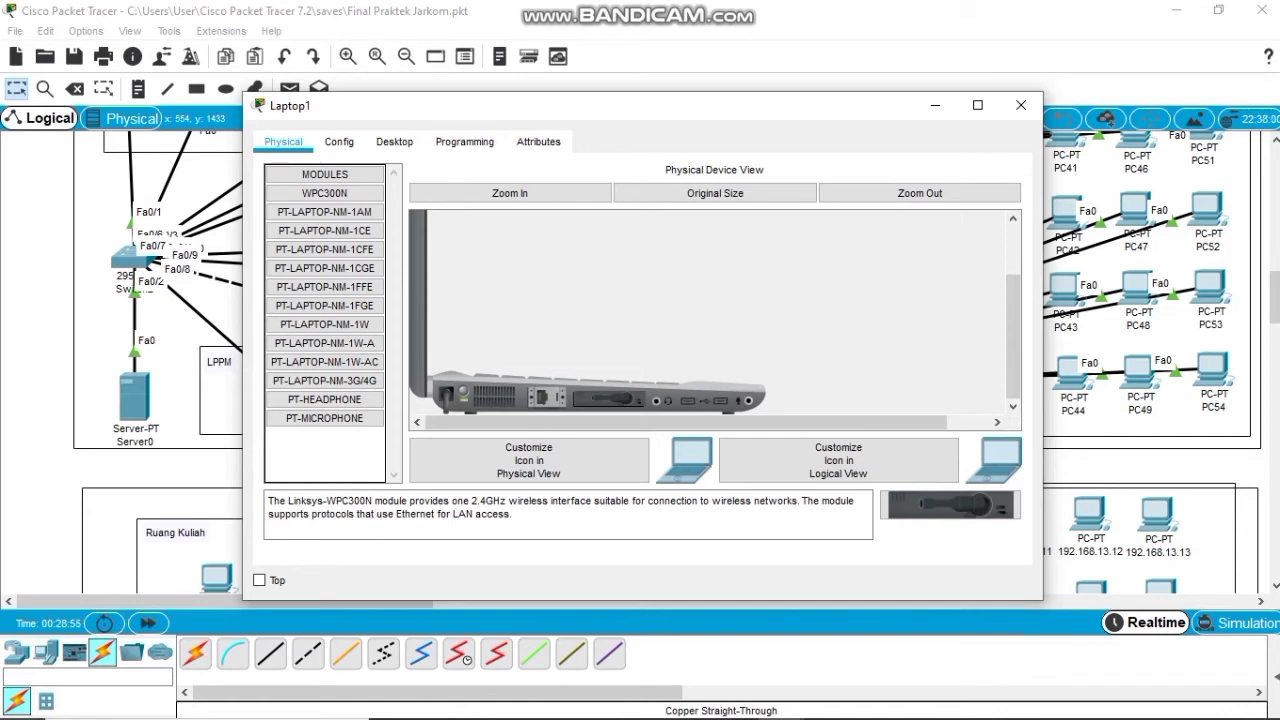
Scan for wireless networks in Laptop1's PC Wireless utility, then return to its Physical view.
click(394, 141)
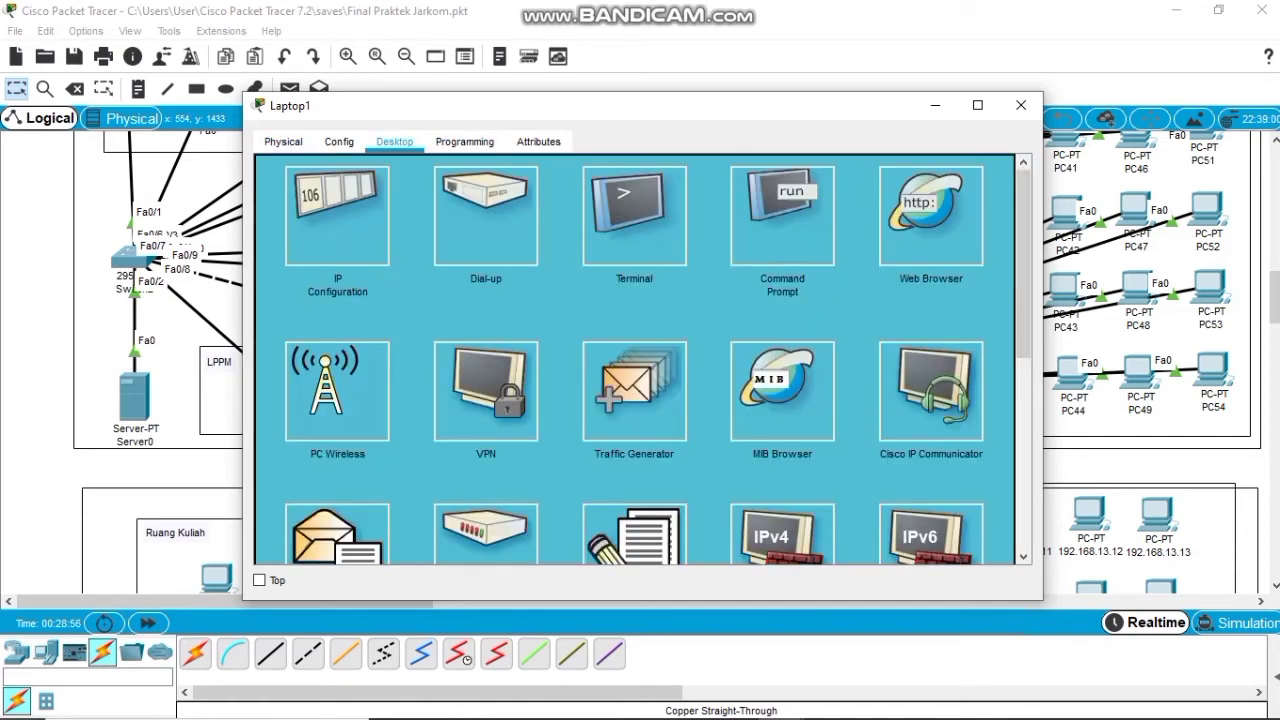
click(337, 390)
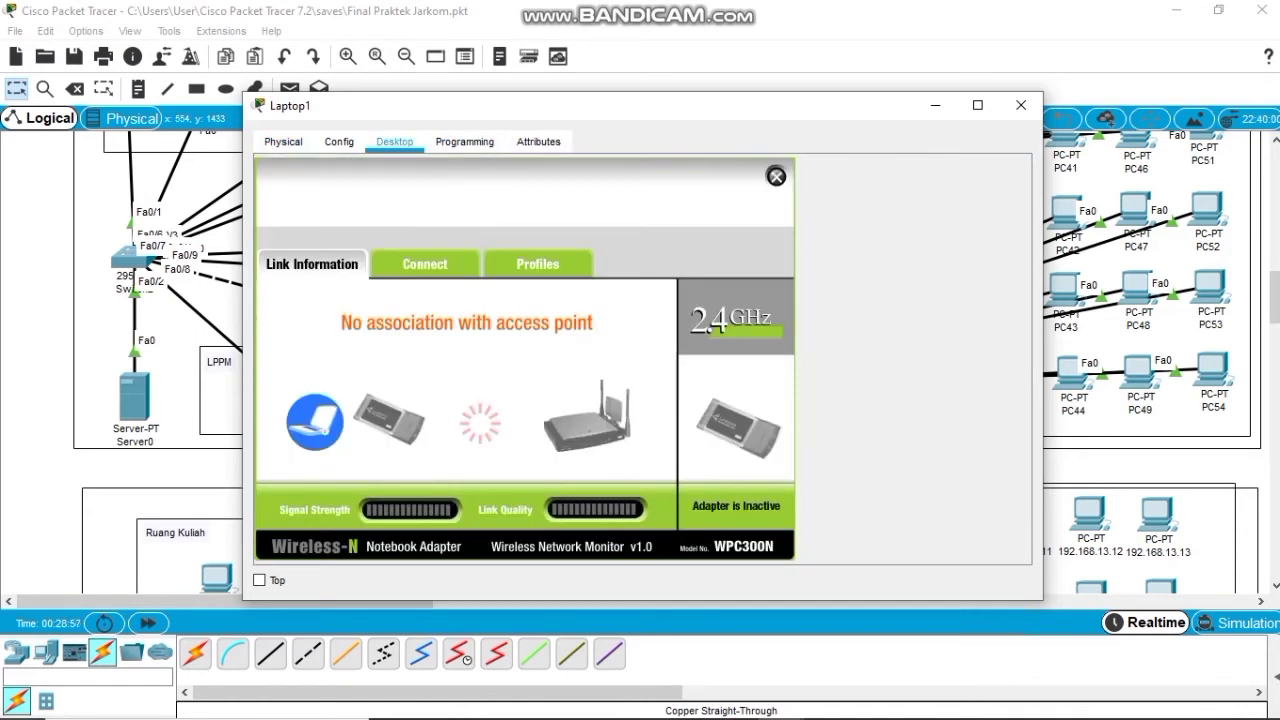
click(424, 263)
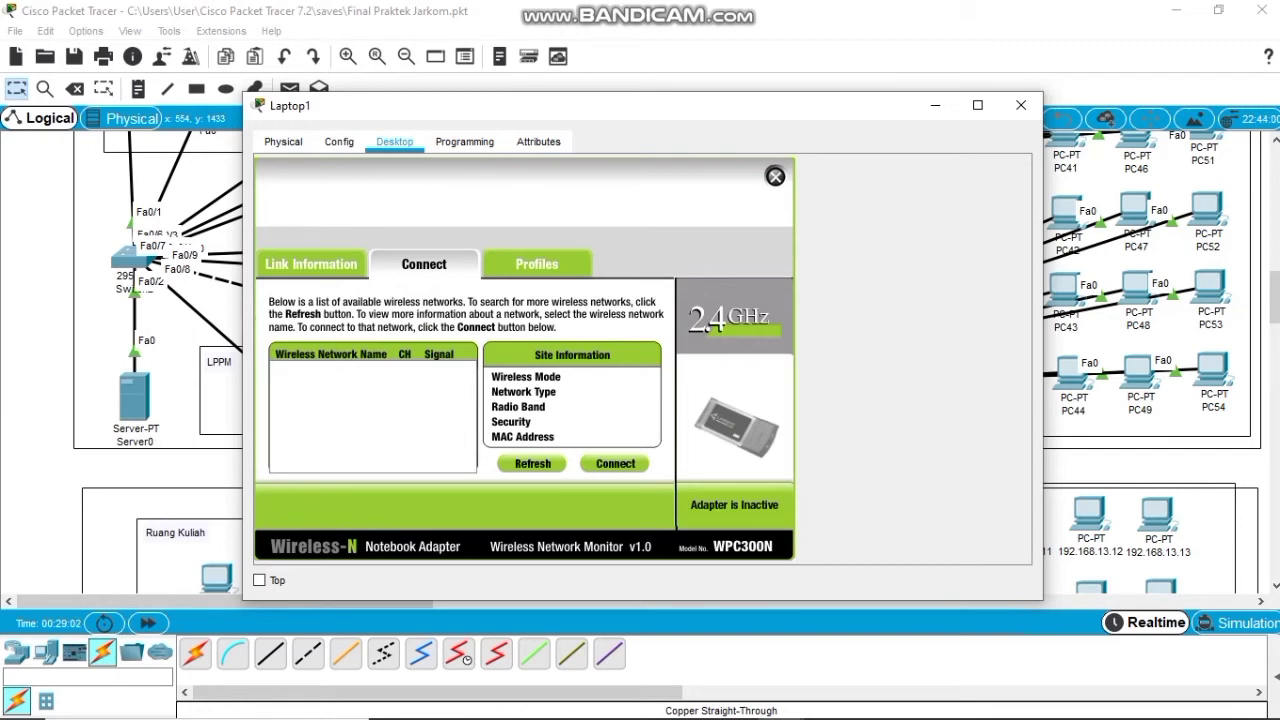
click(425, 264)
click(532, 464)
click(283, 141)
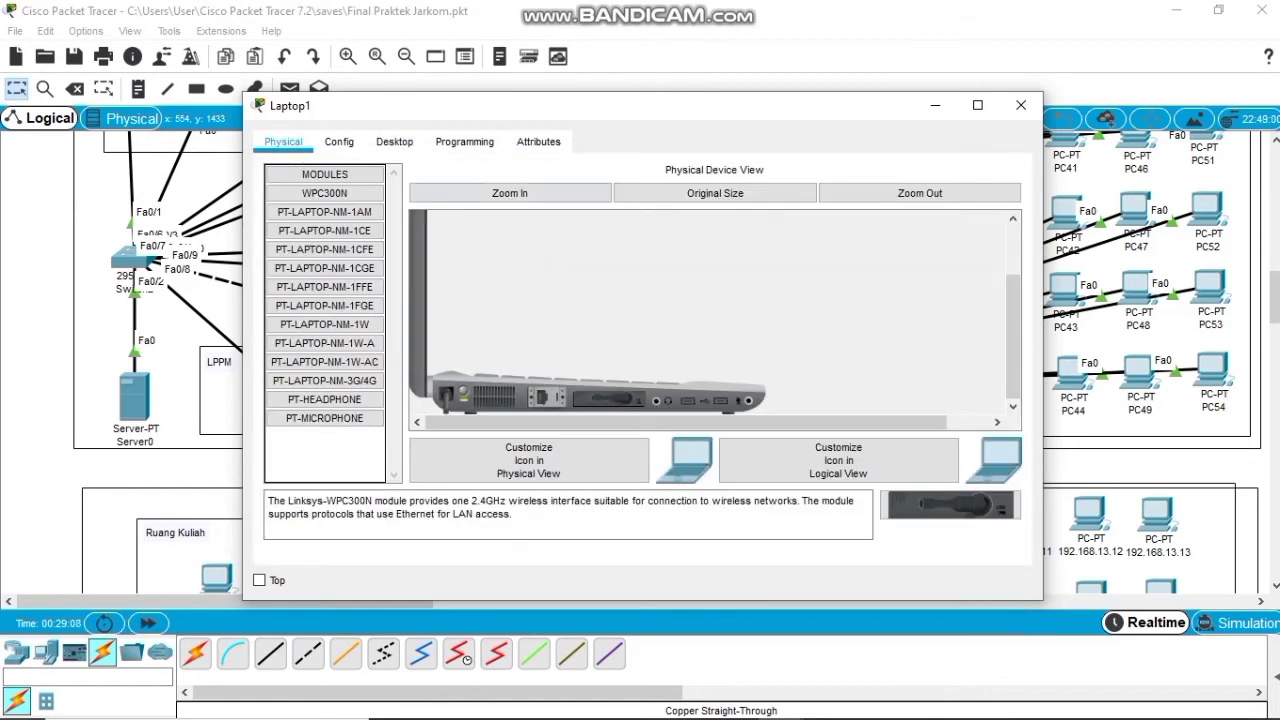
Join Laptop1 to the Lantai 3 wireless network with its pre-shared key and check its 192.168.12.51 DHCP address.
click(394, 141)
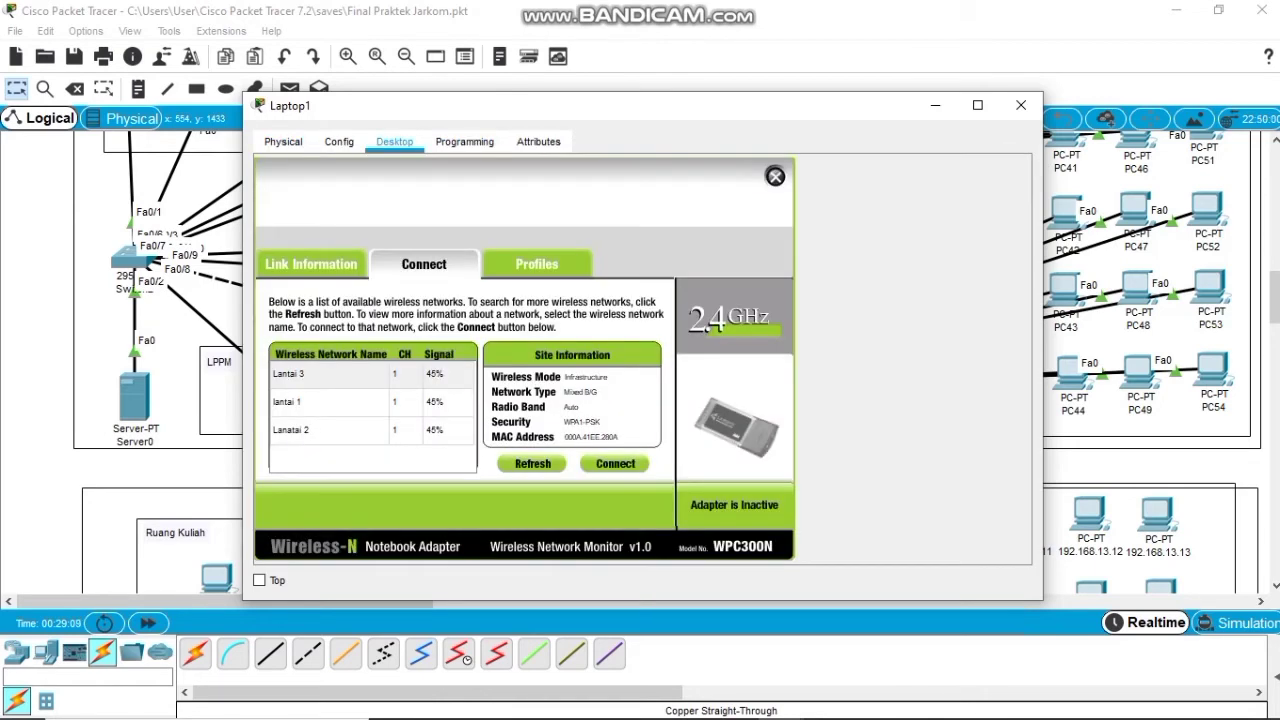
click(330, 373)
click(615, 463)
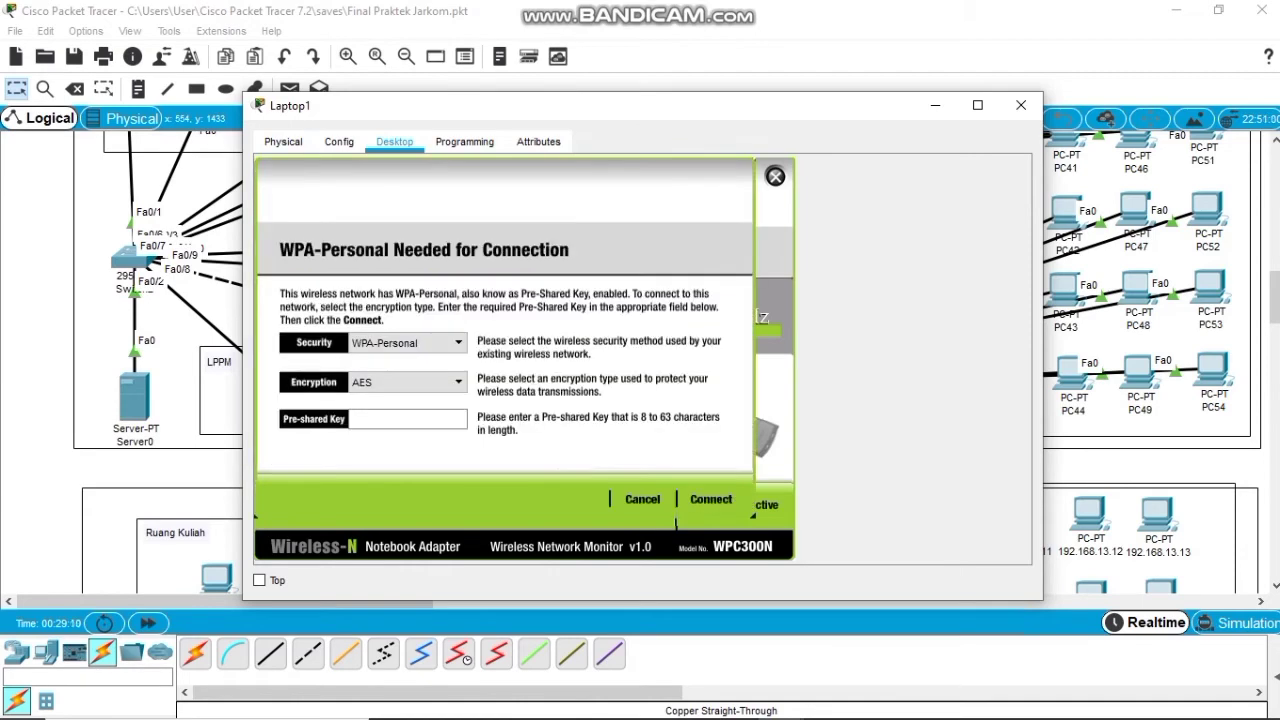
text(Han)
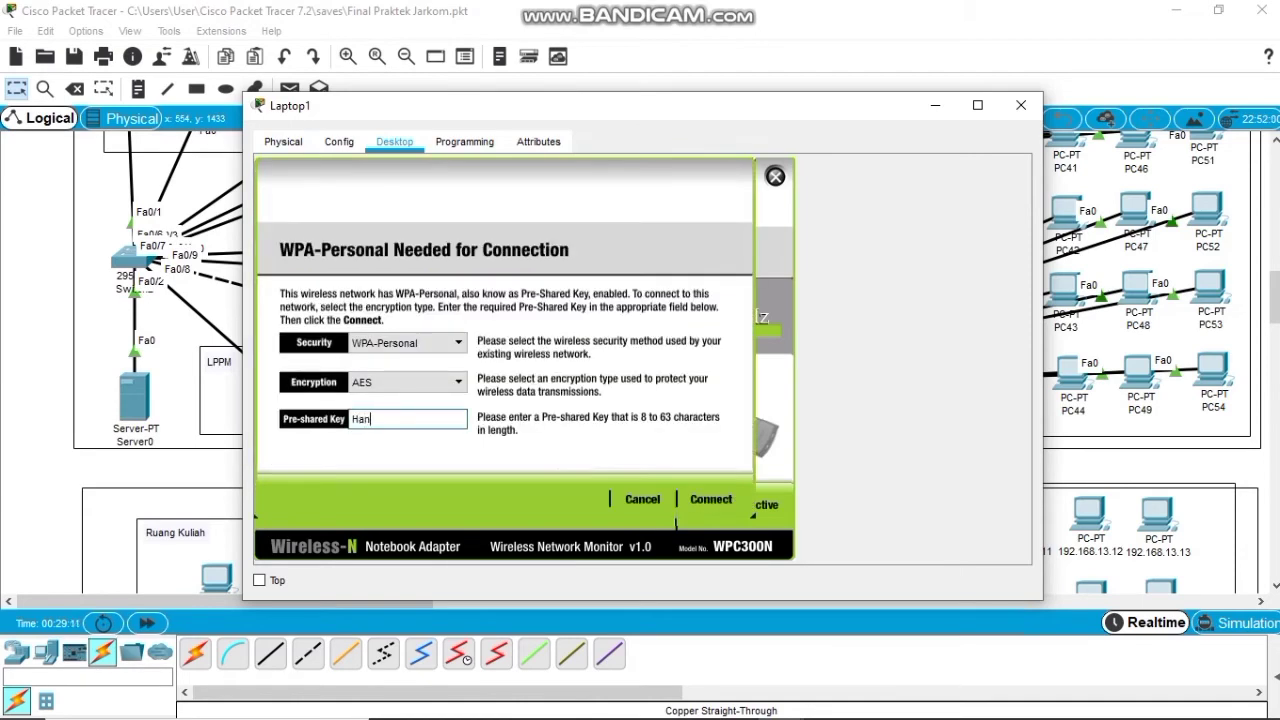
text(dayani2021)
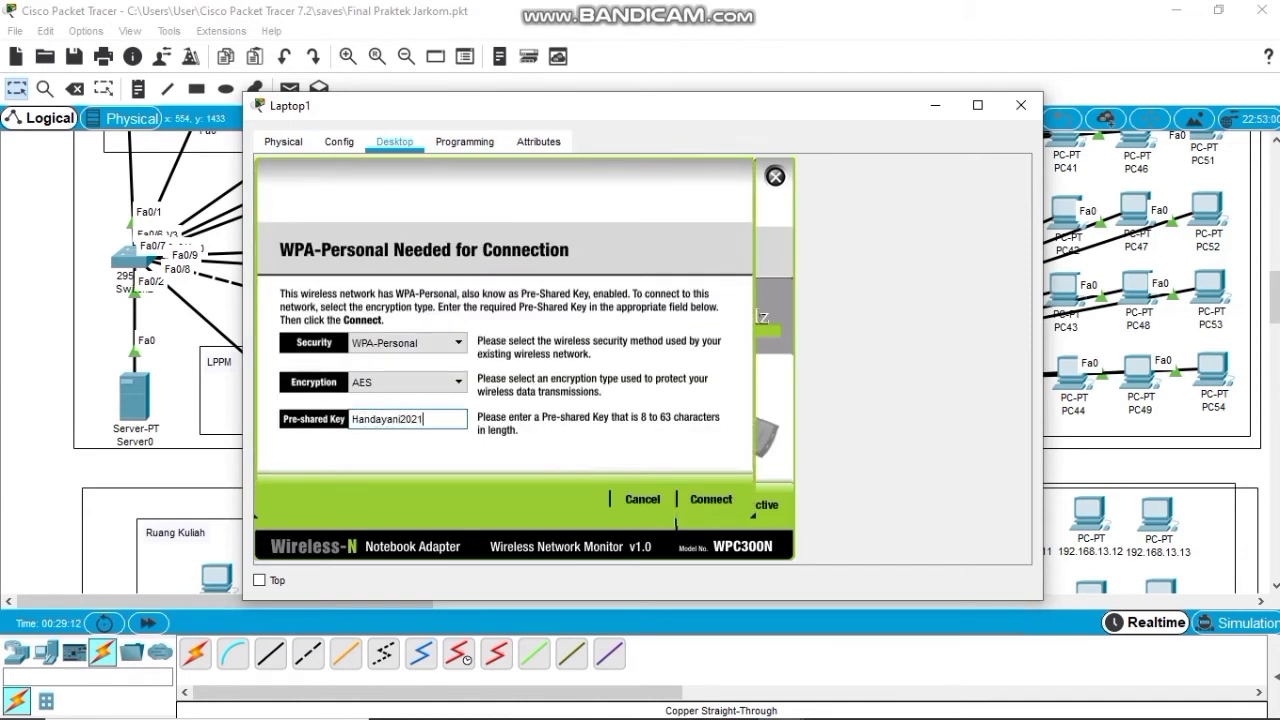
click(705, 500)
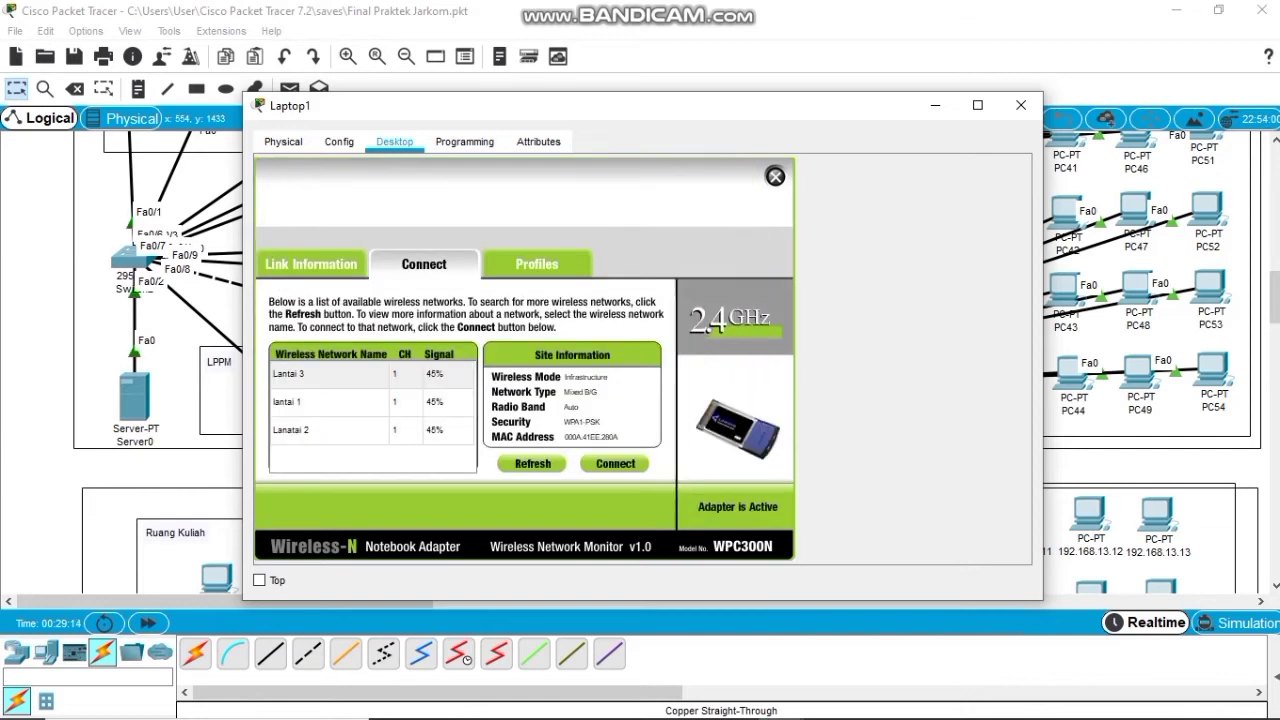
click(775, 176)
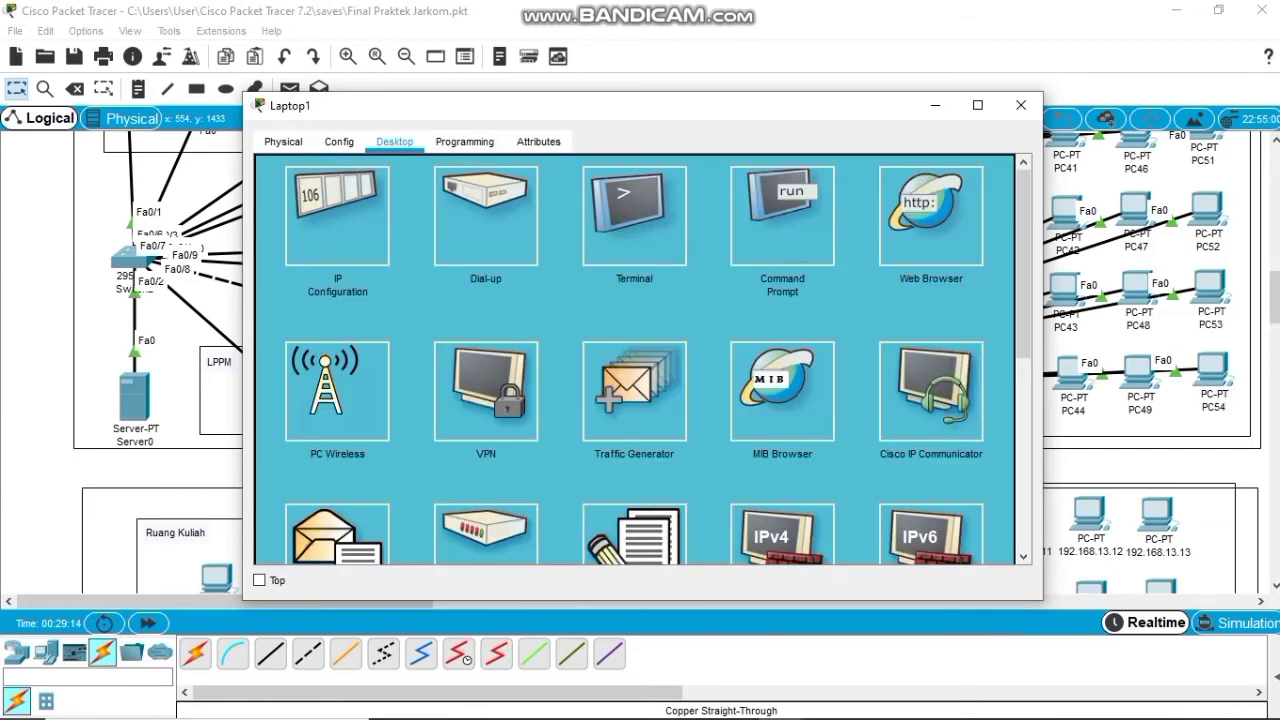
click(337, 217)
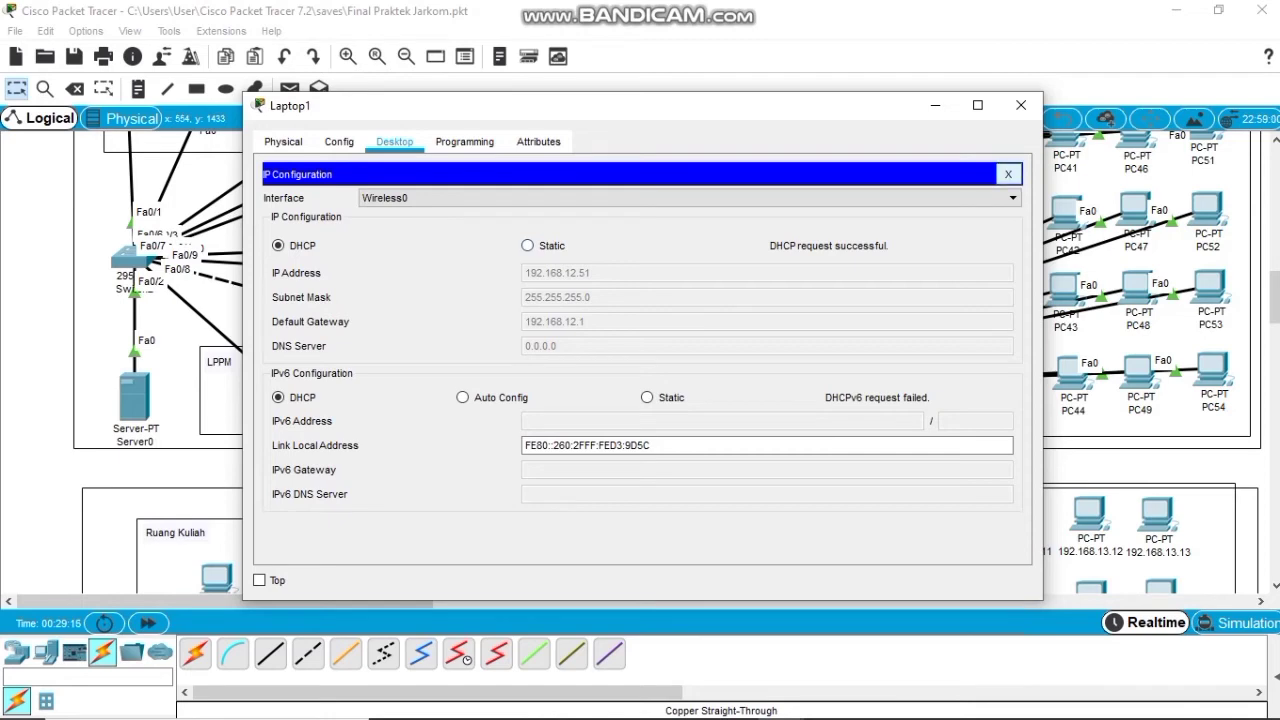
Ping 192.168.12.50 from Laptop1's command prompt, then close Laptop1's window.
click(1008, 174)
click(794, 190)
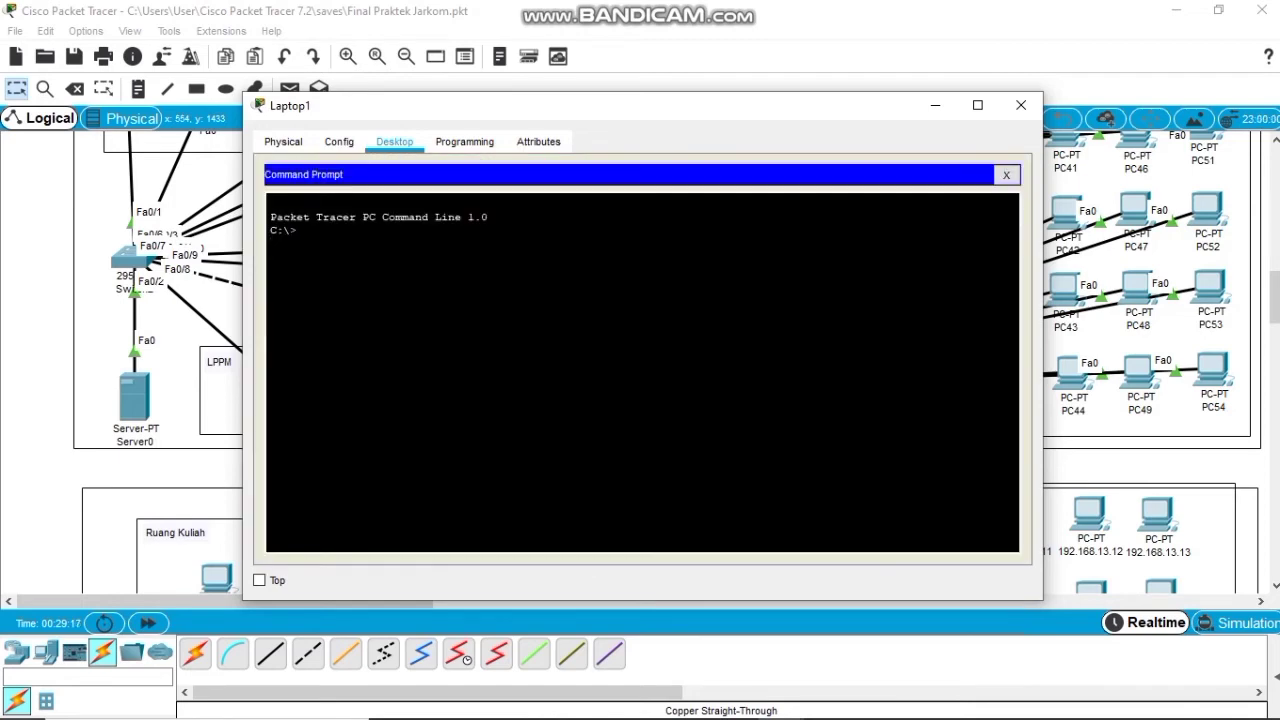
text(ping 192.168.12.50)
key(Return)
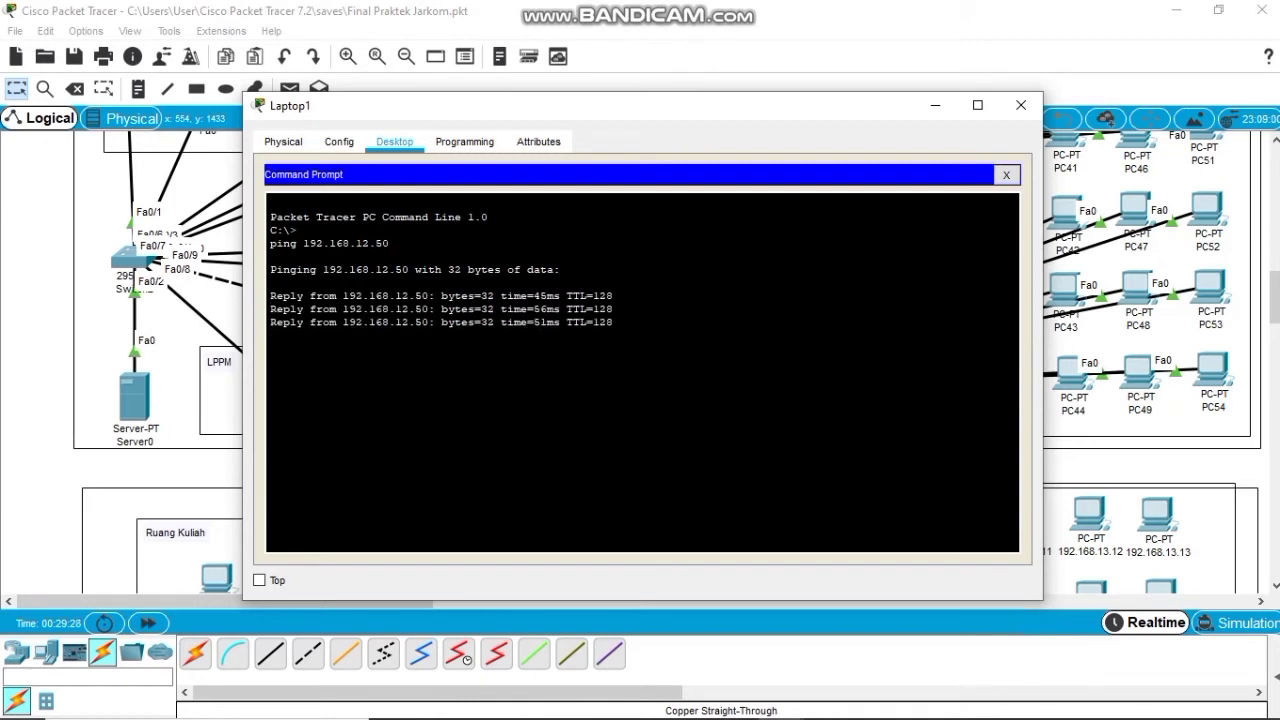
click(1006, 174)
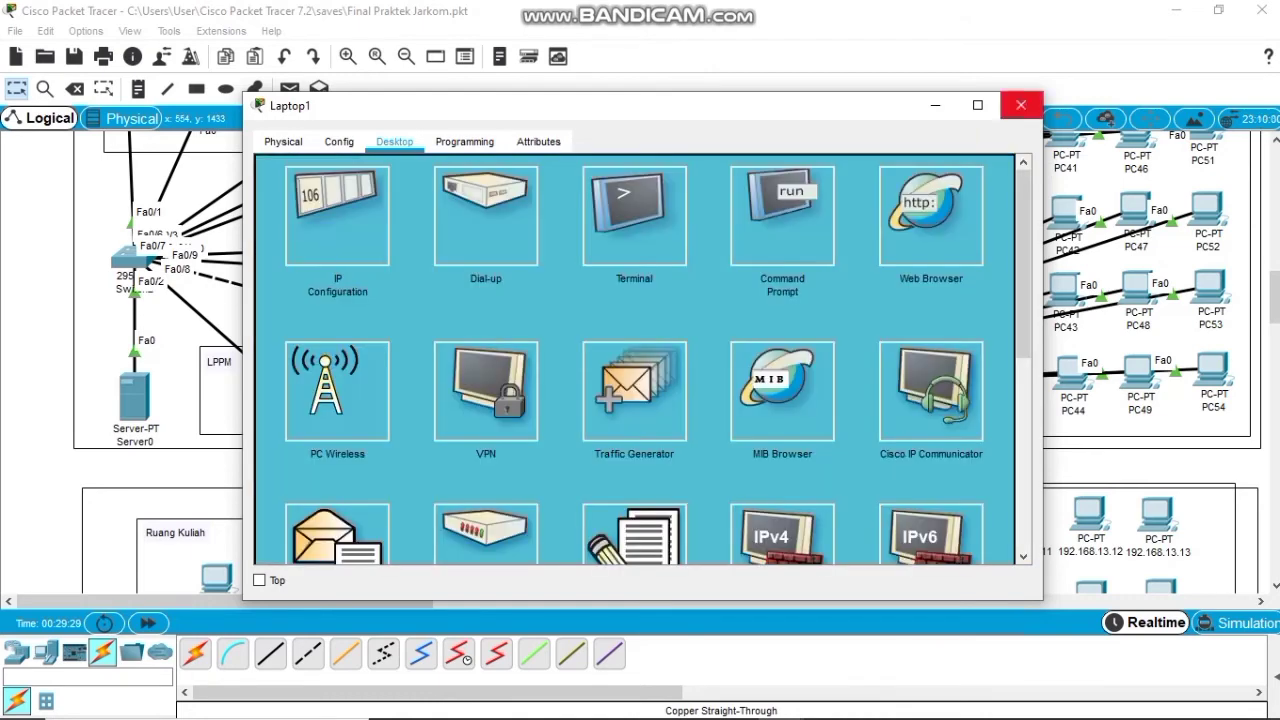
click(1021, 105)
scroll(667, 362, up, 3)
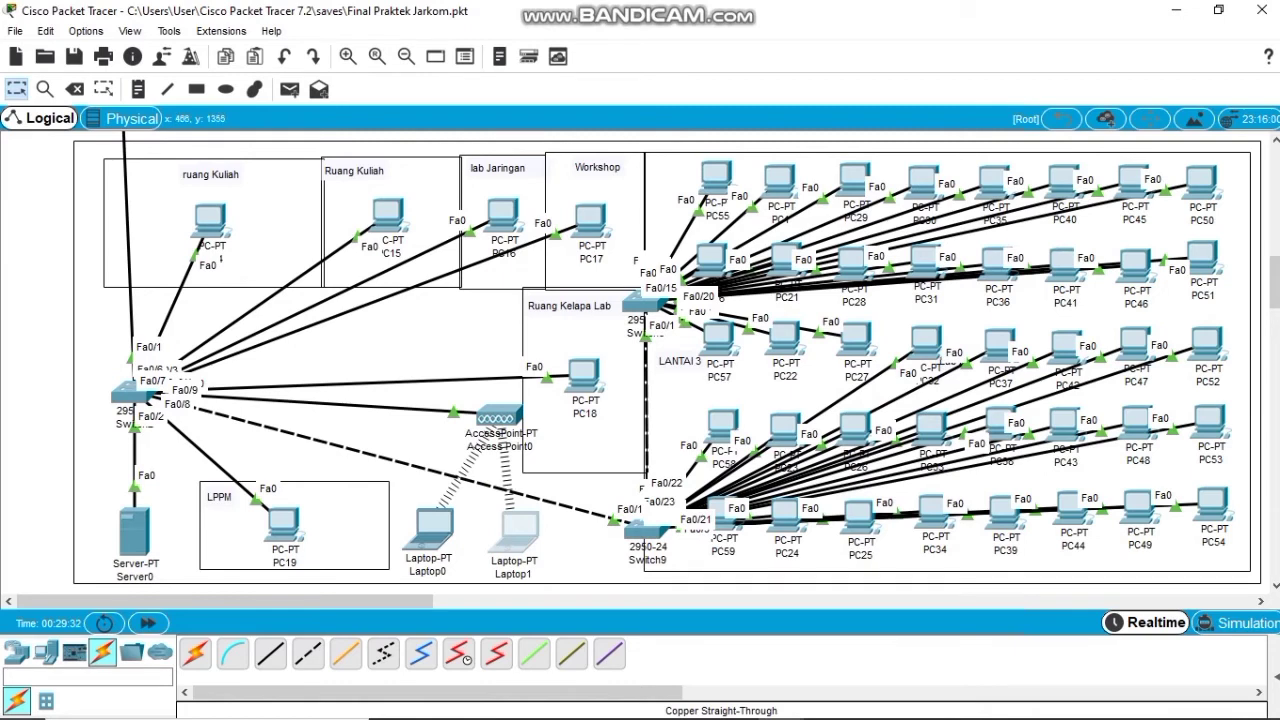
mouse_move(490, 440)
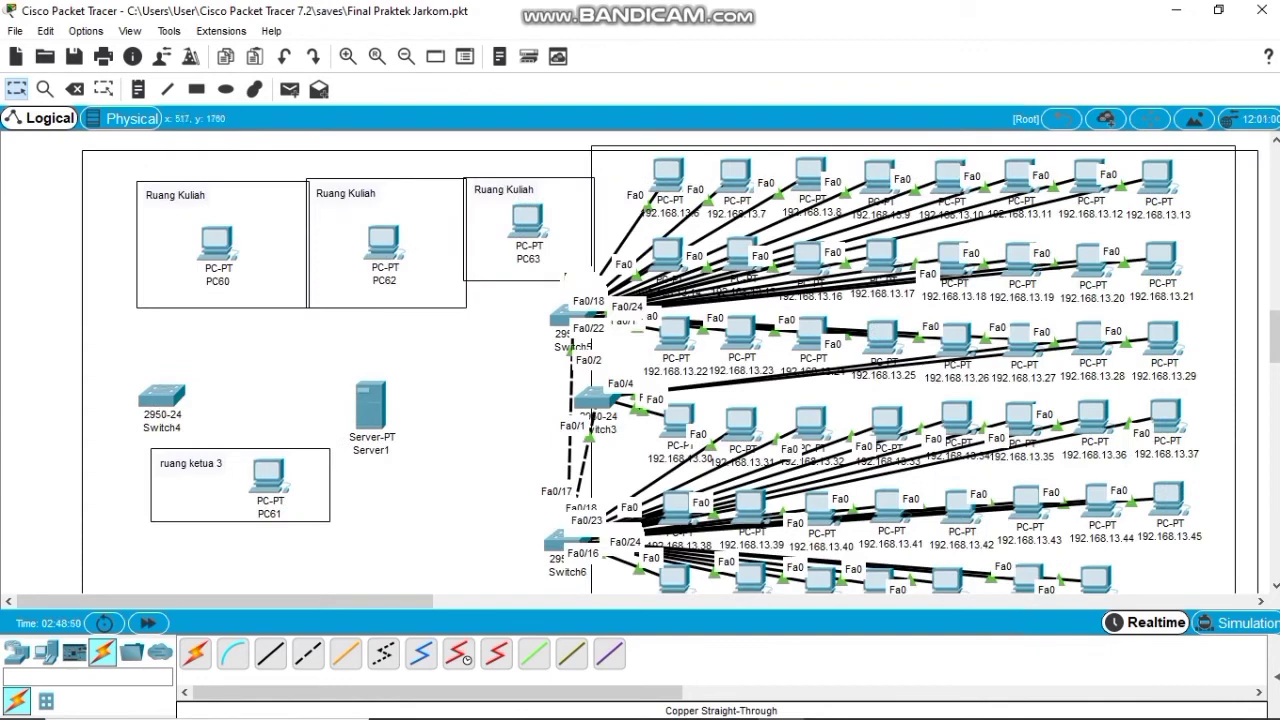
scroll(667, 362, up, 1)
scroll(667, 362, down, 1)
mouse_move(370, 400)
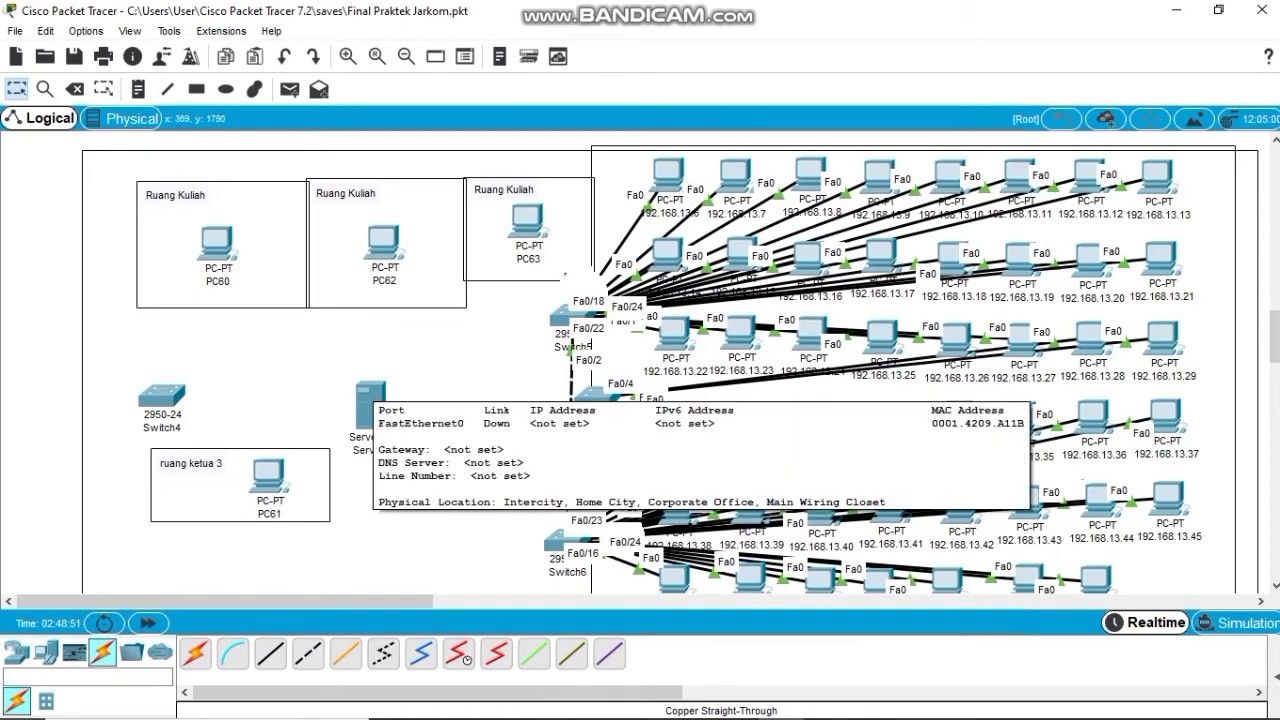
scroll(459, 427, up, 3)
scroll(466, 410, up, 3)
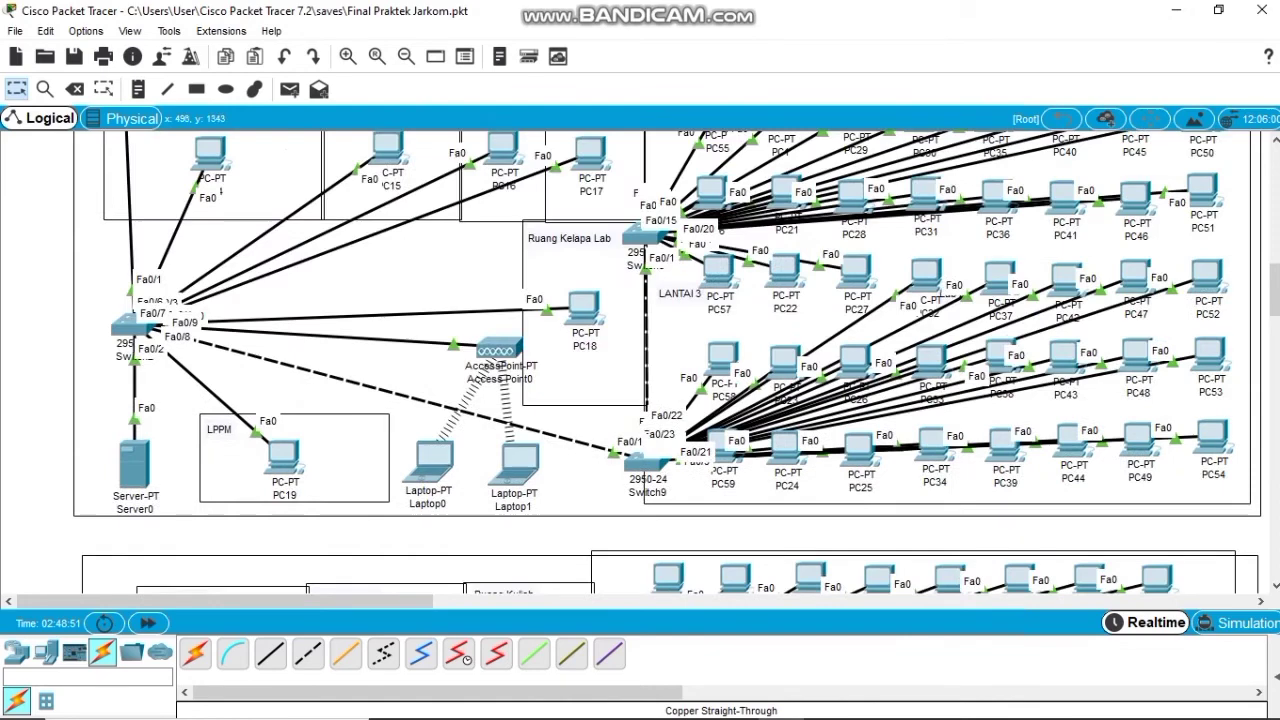
scroll(470, 405, down, 3)
scroll(470, 405, down, 1)
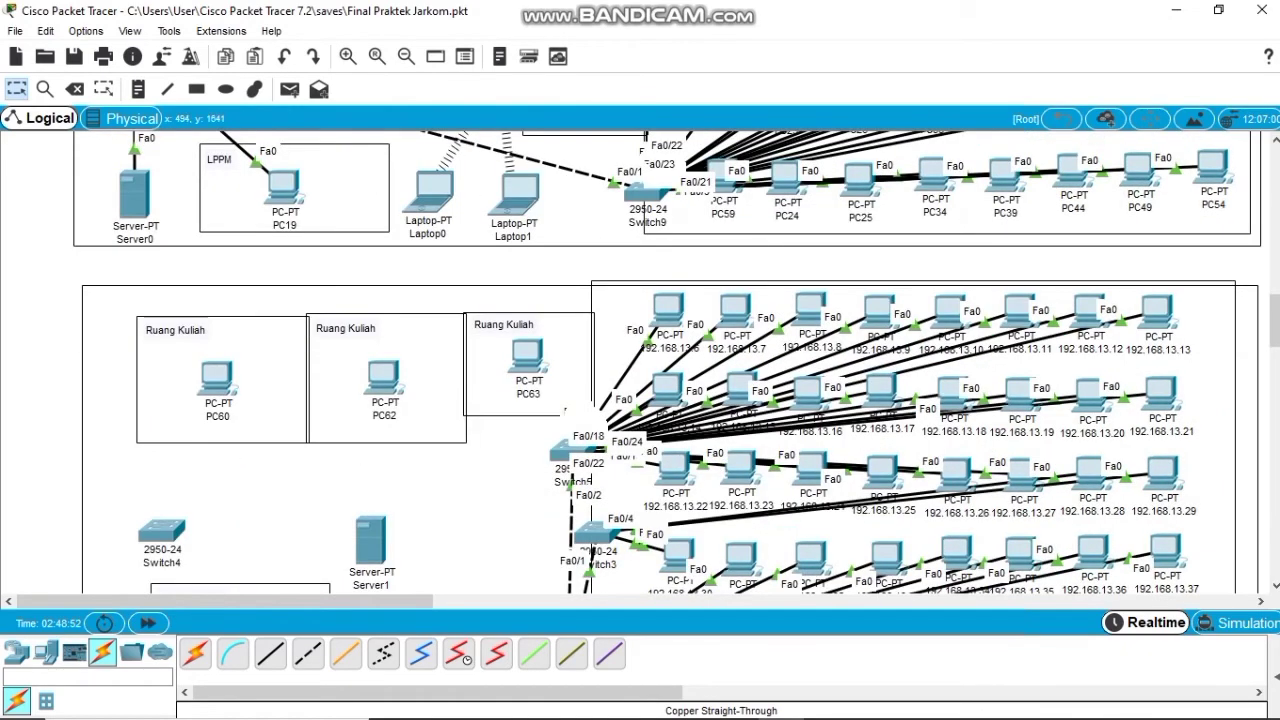
scroll(470, 405, down, 1)
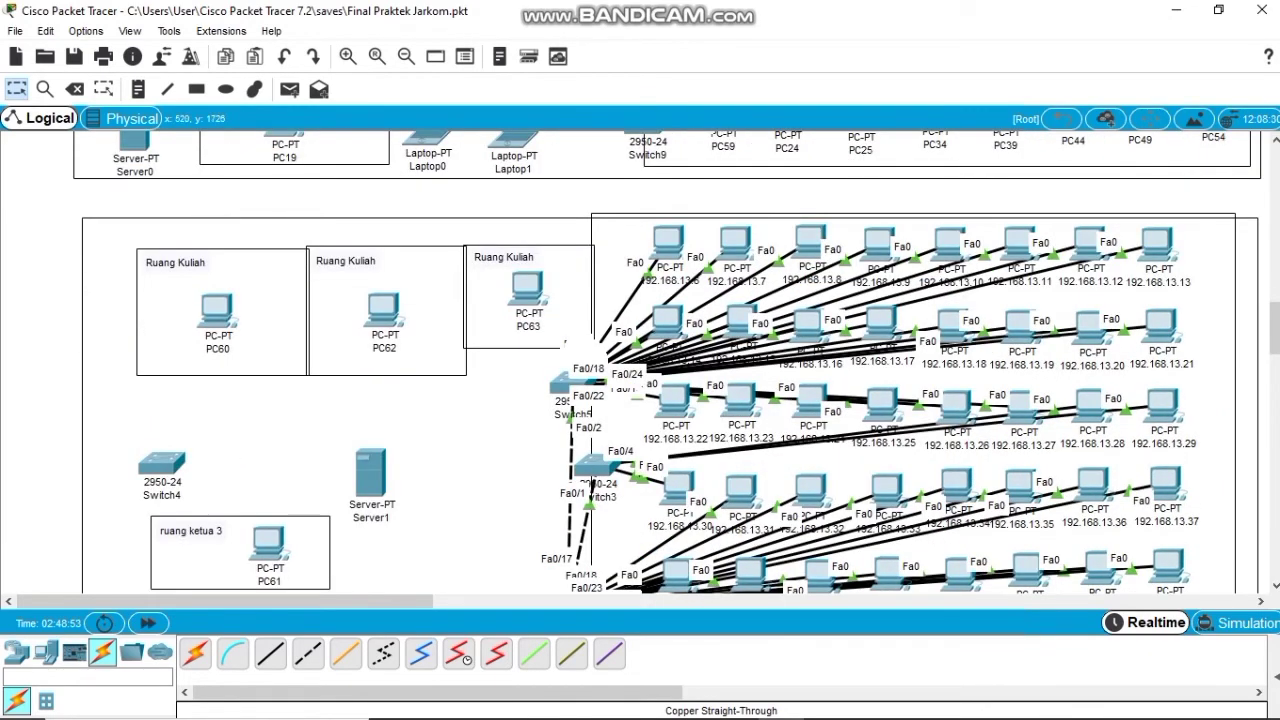
scroll(660, 400, down, 1)
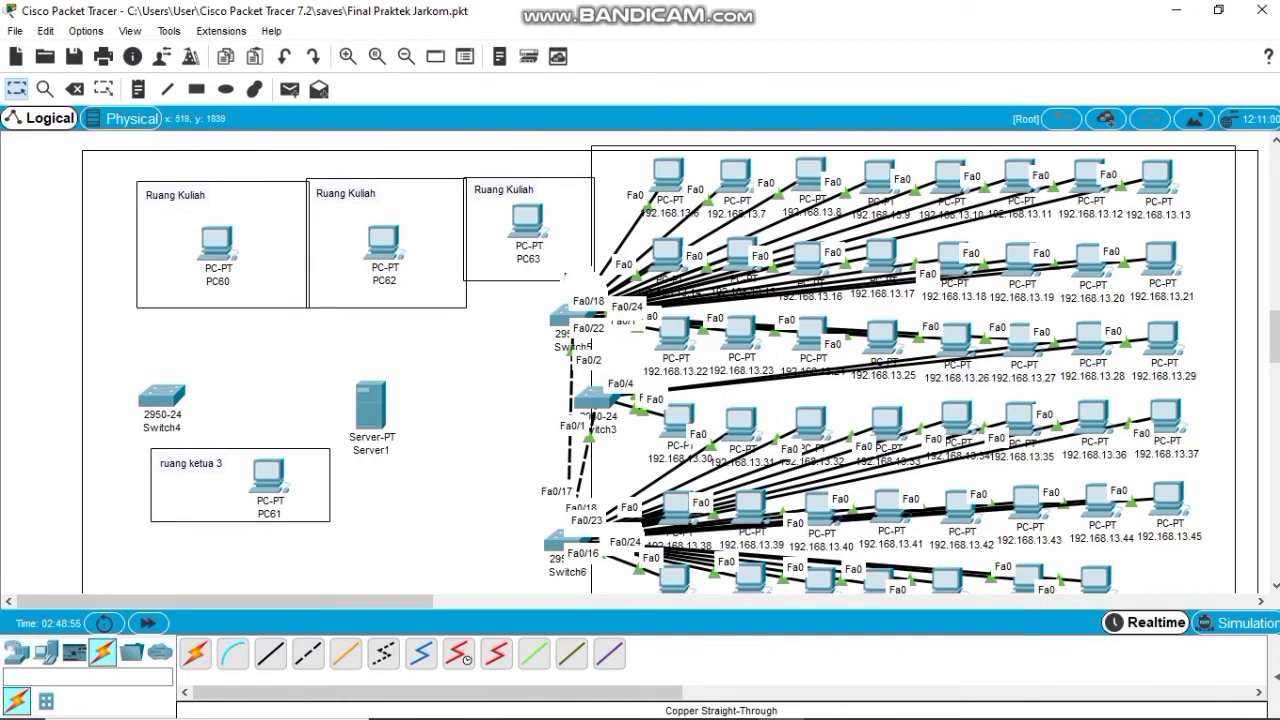
scroll(670, 362, down, 1)
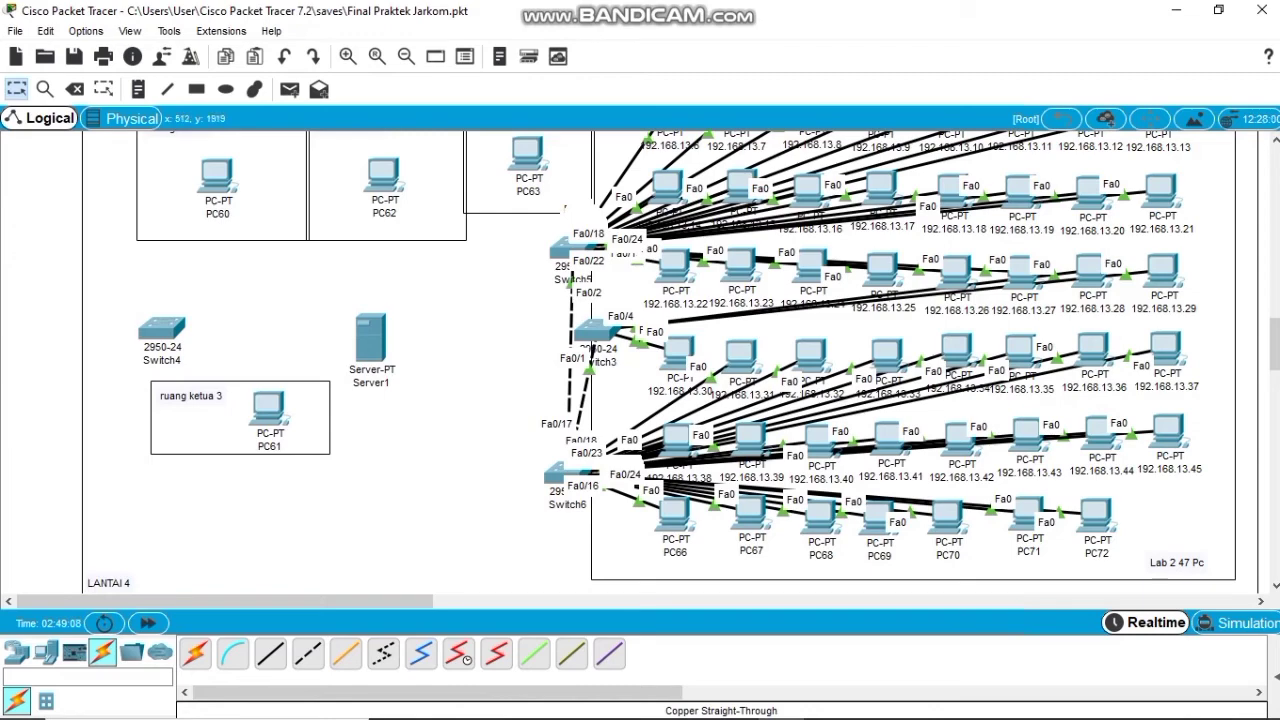
scroll(660, 362, up, 4)
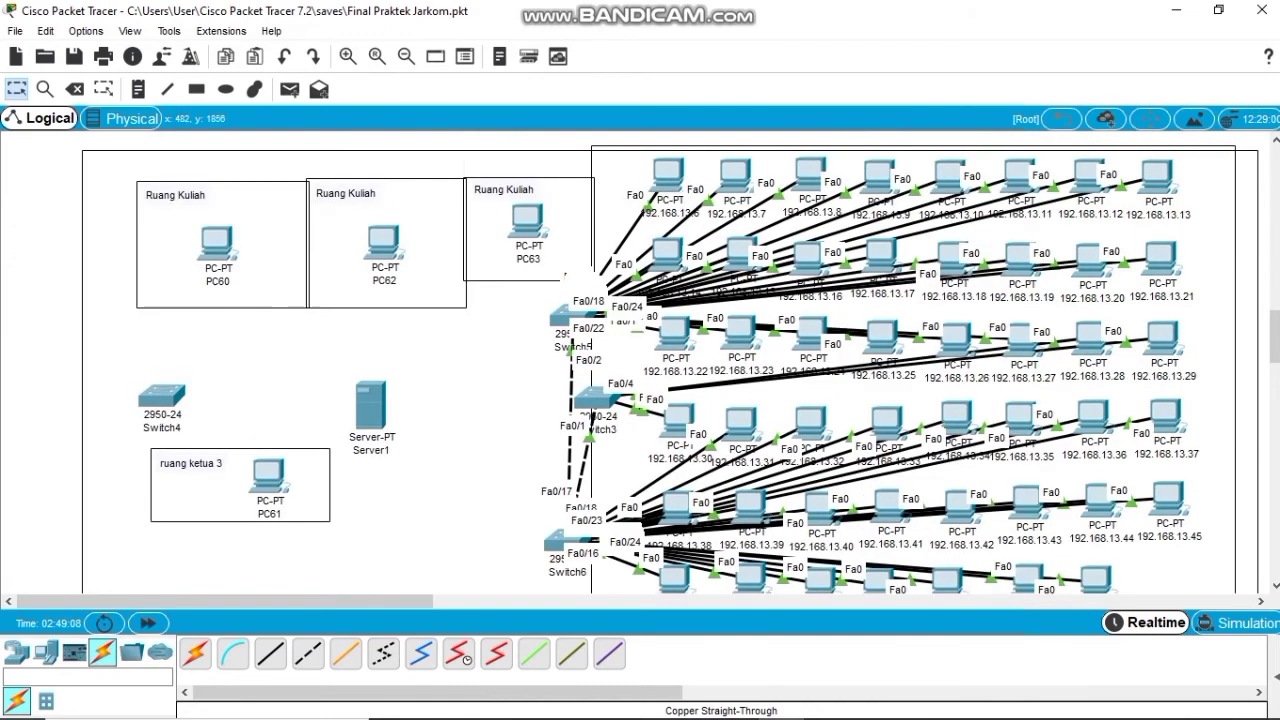
scroll(660, 362, down, 3)
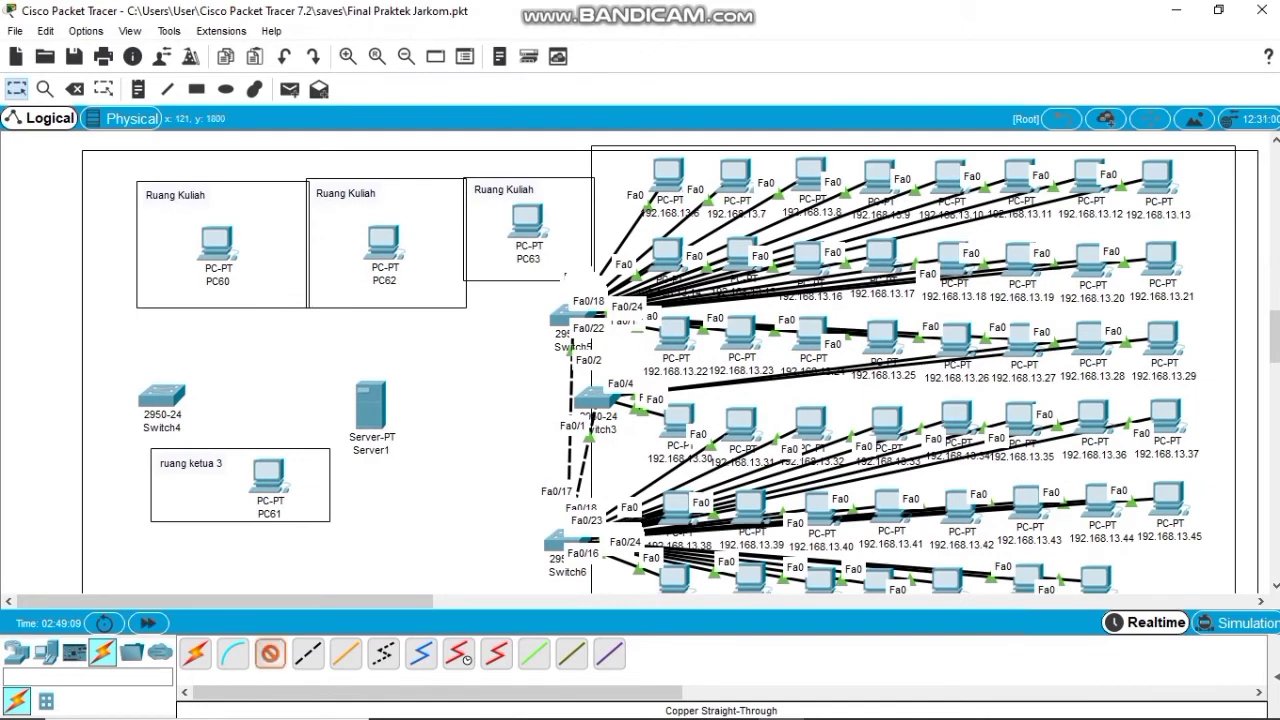
scroll(113, 340, up, 7)
scroll(88, 400, up, 4)
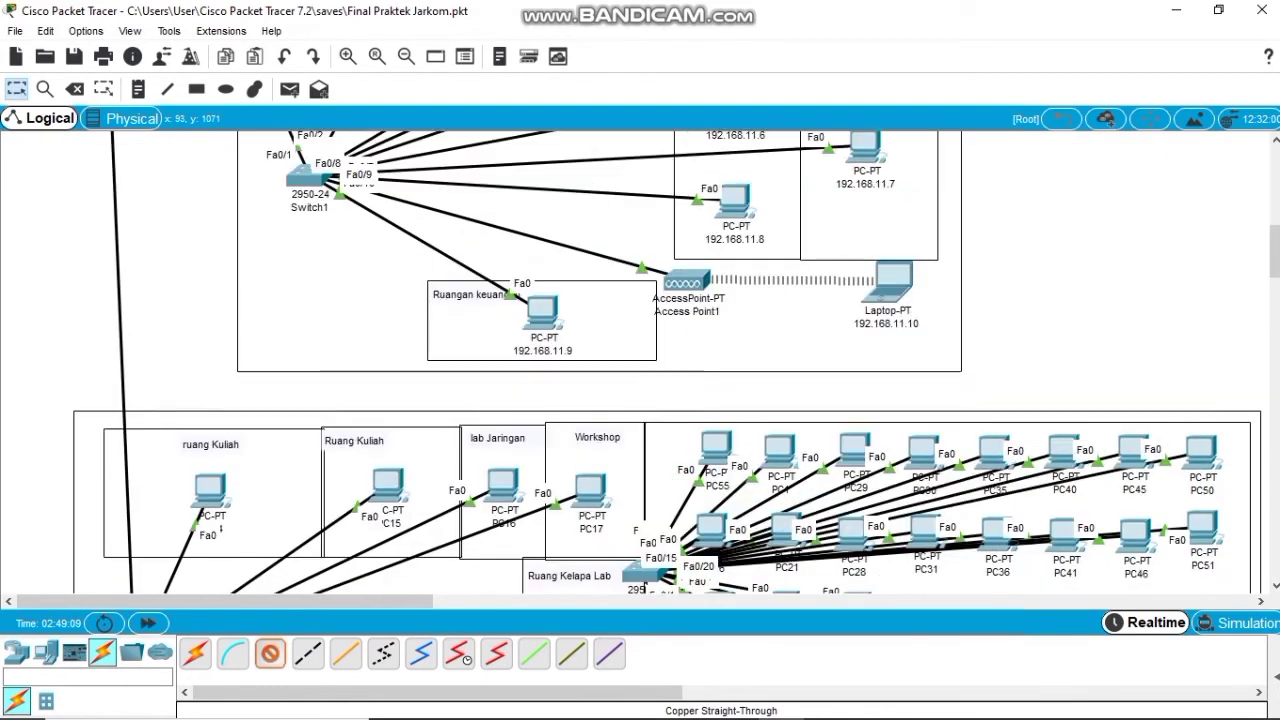
Run a straight-through cable from the router's FastEthernet8/0 down to Switch4's FastEthernet0/1.
scroll(93, 400, up, 9)
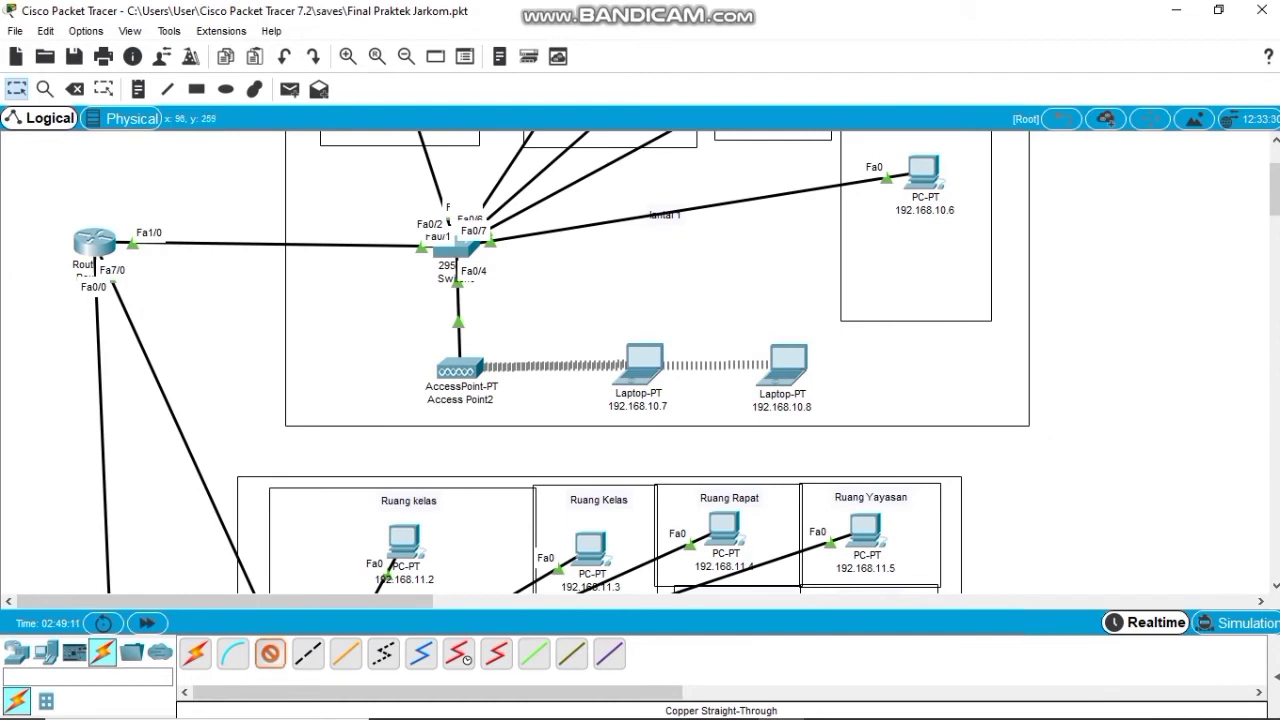
click(94, 243)
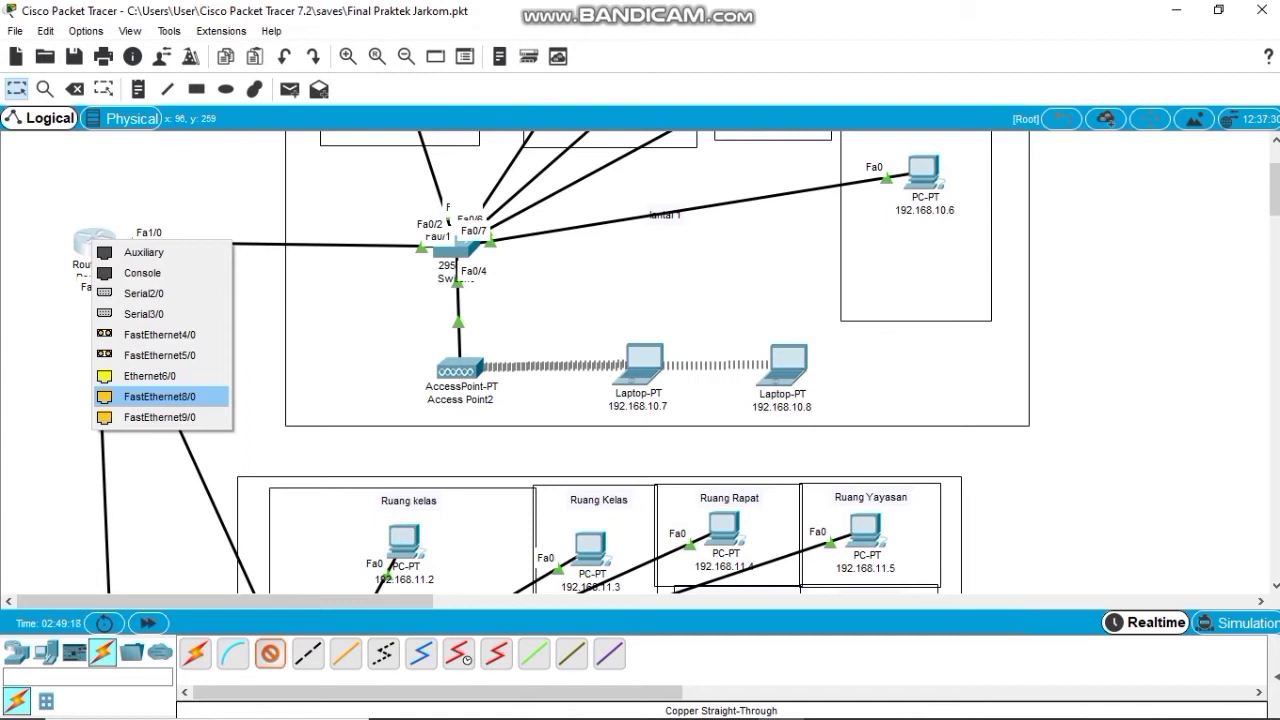
click(150, 396)
scroll(96, 389, down, 10)
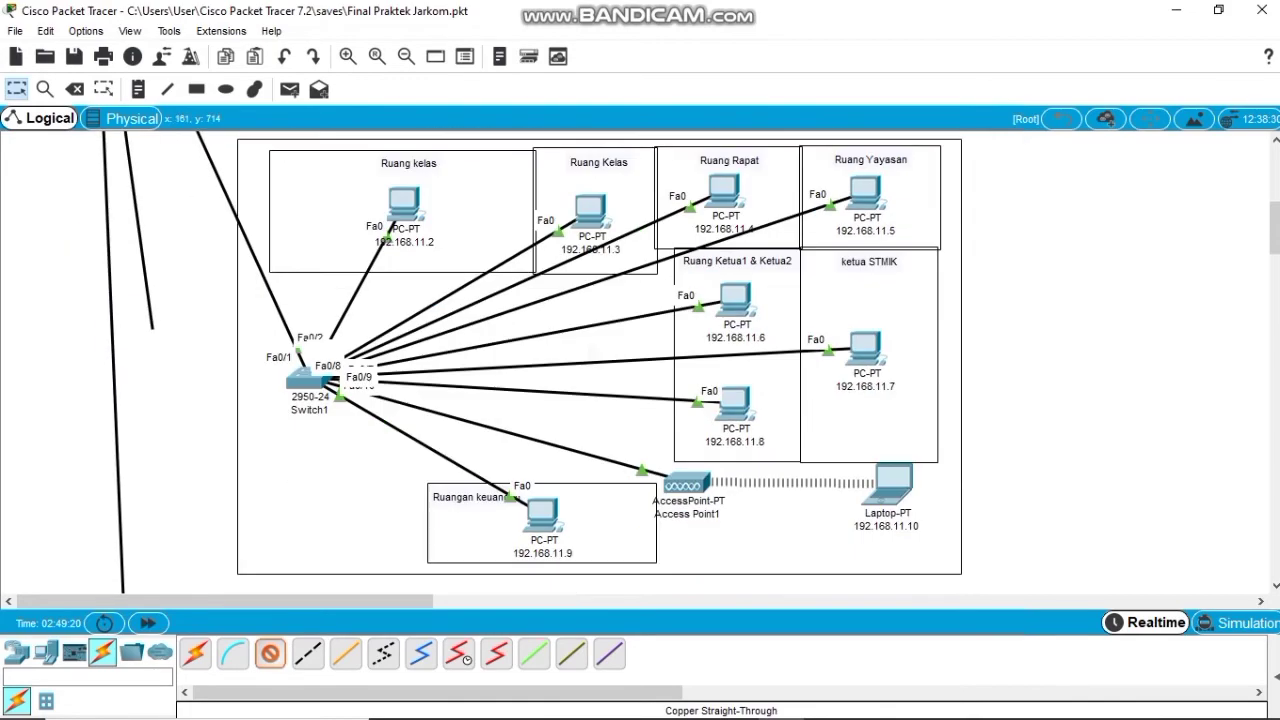
scroll(135, 490, down, 10)
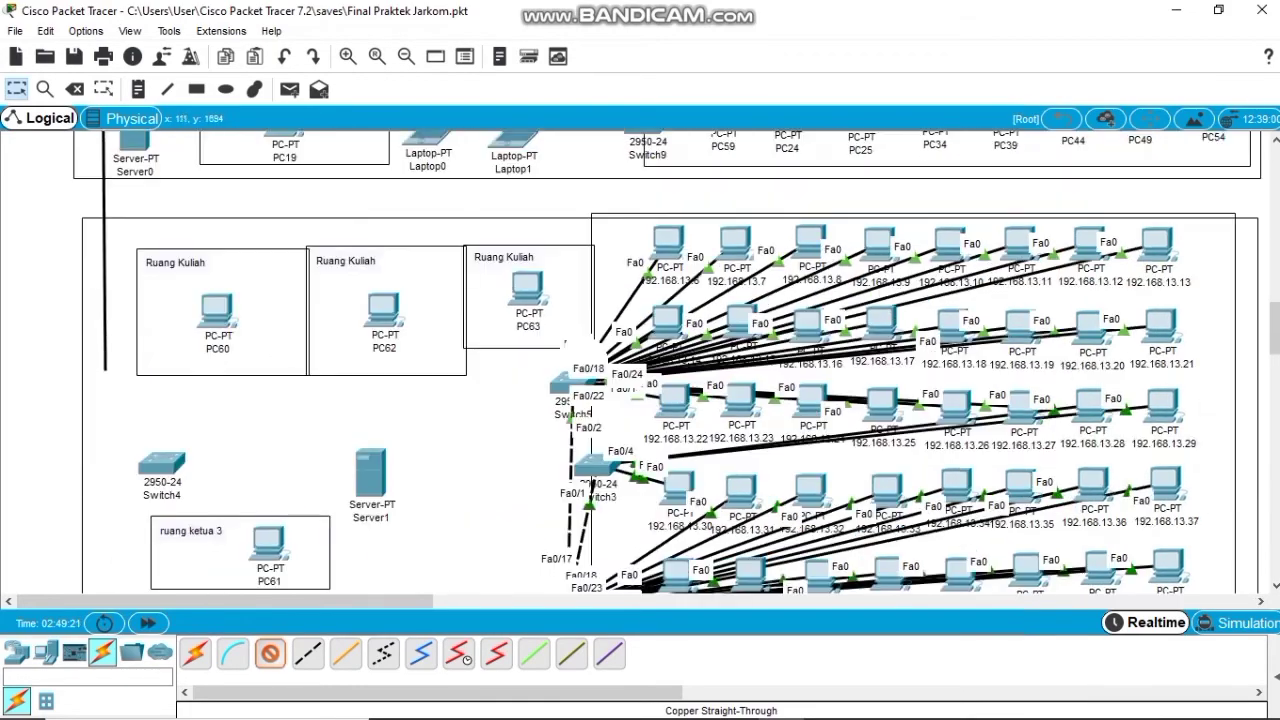
click(160, 462)
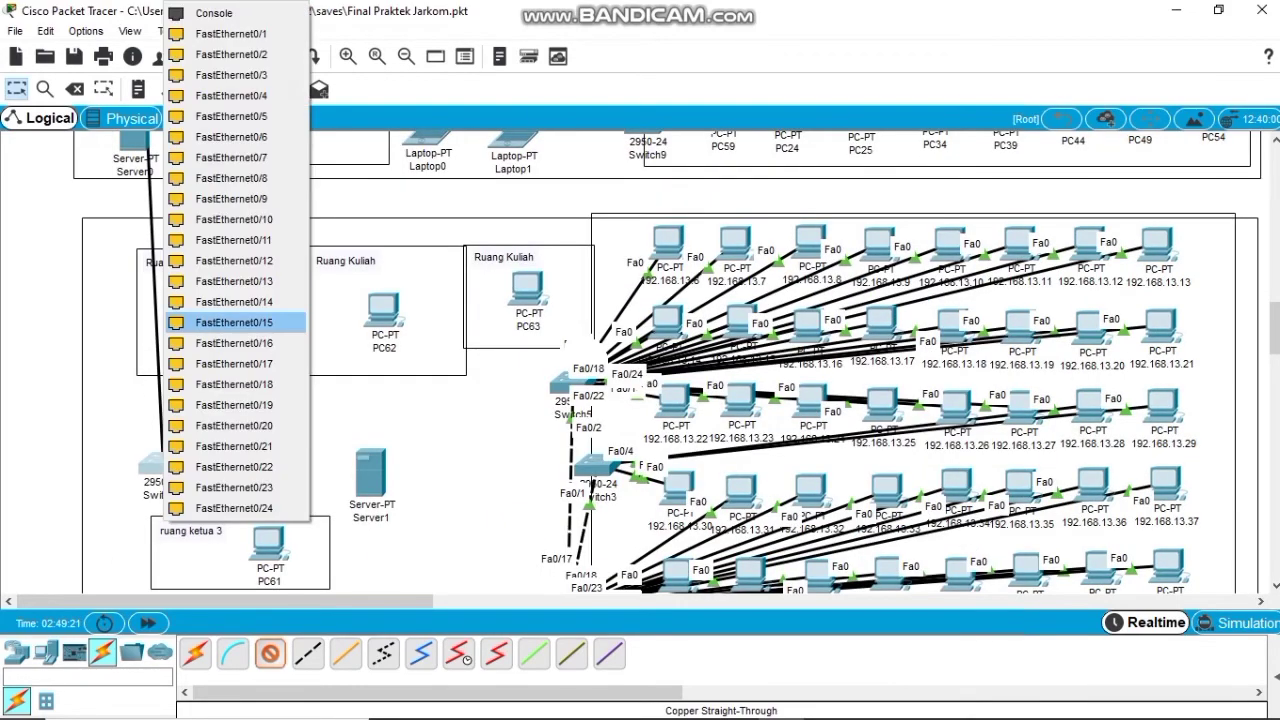
click(233, 33)
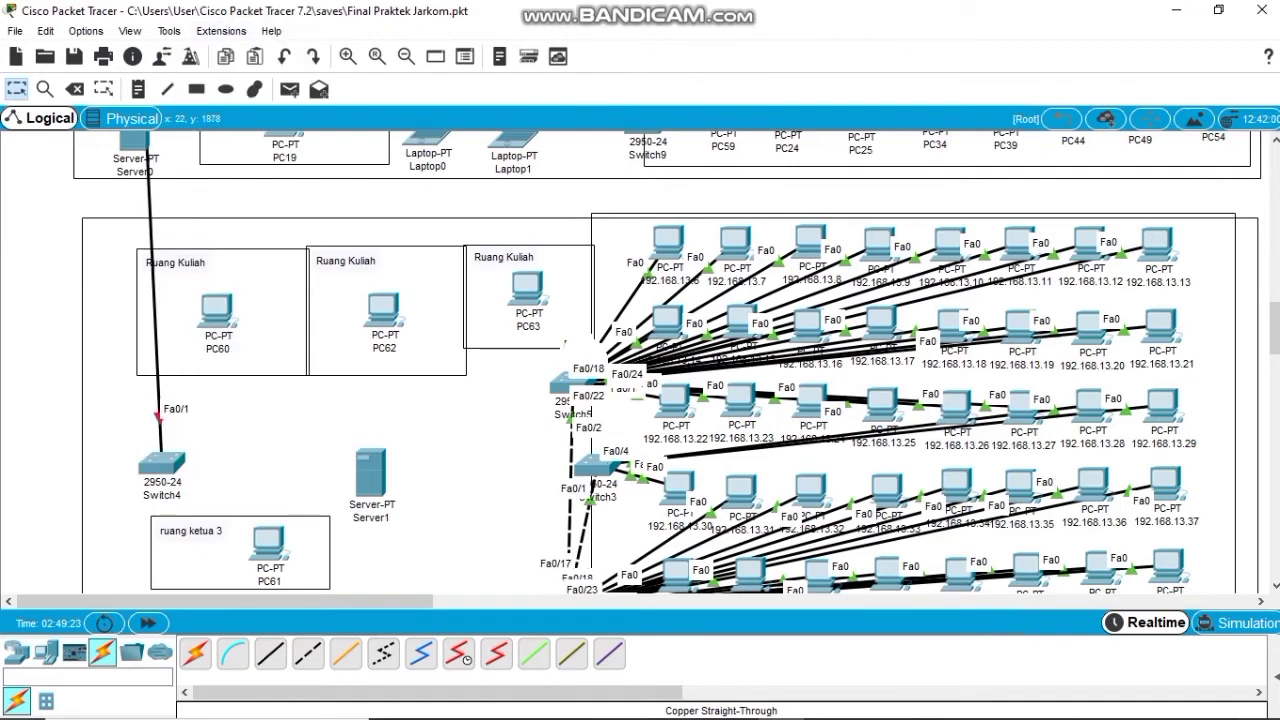
scroll(150, 480, down, 3)
scroll(660, 355, down, 2)
click(195, 653)
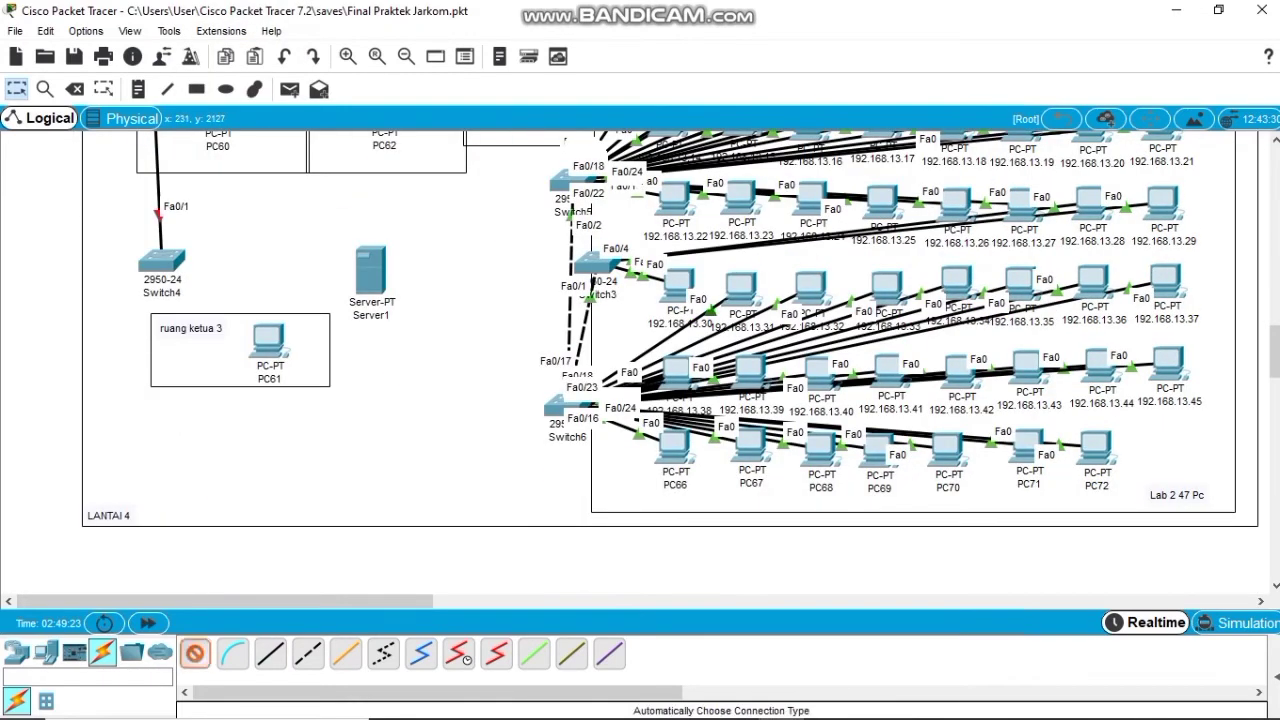
Connect Switch4 to PC61, Server1 and PC62 with automatic cables.
click(162, 263)
click(267, 342)
click(195, 653)
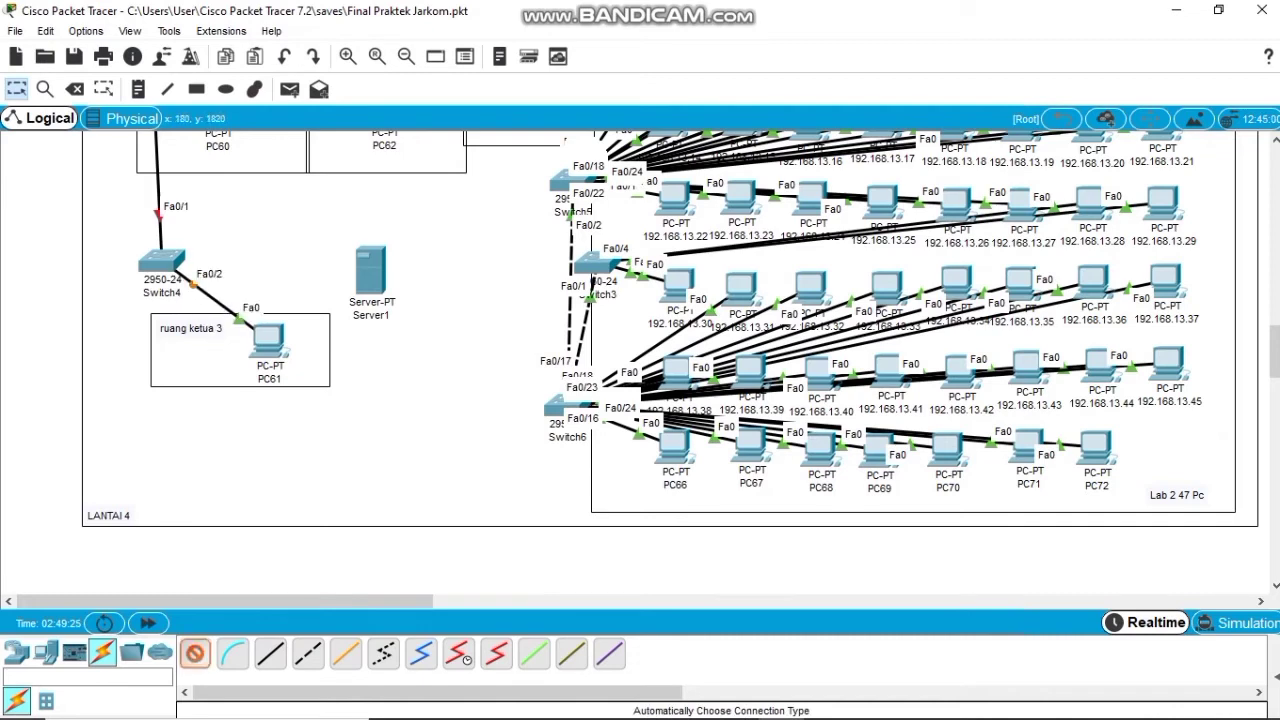
click(162, 262)
click(362, 269)
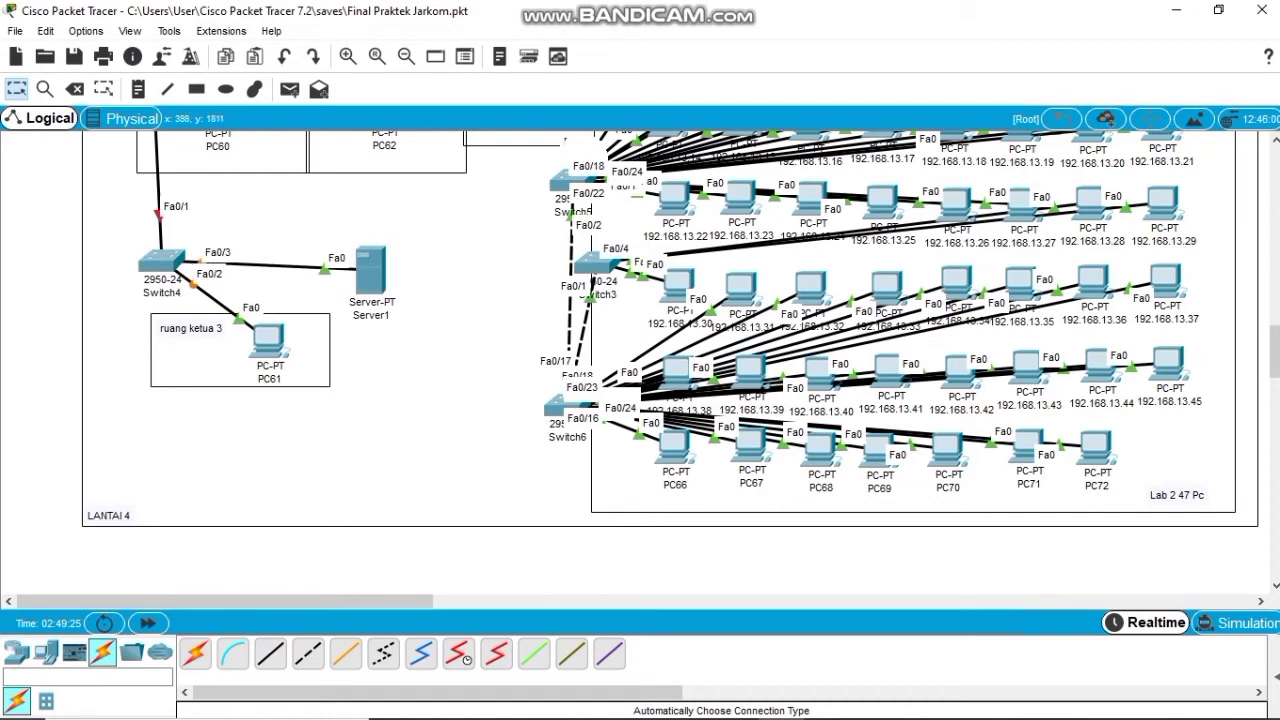
click(195, 653)
scroll(660, 360, up, 5)
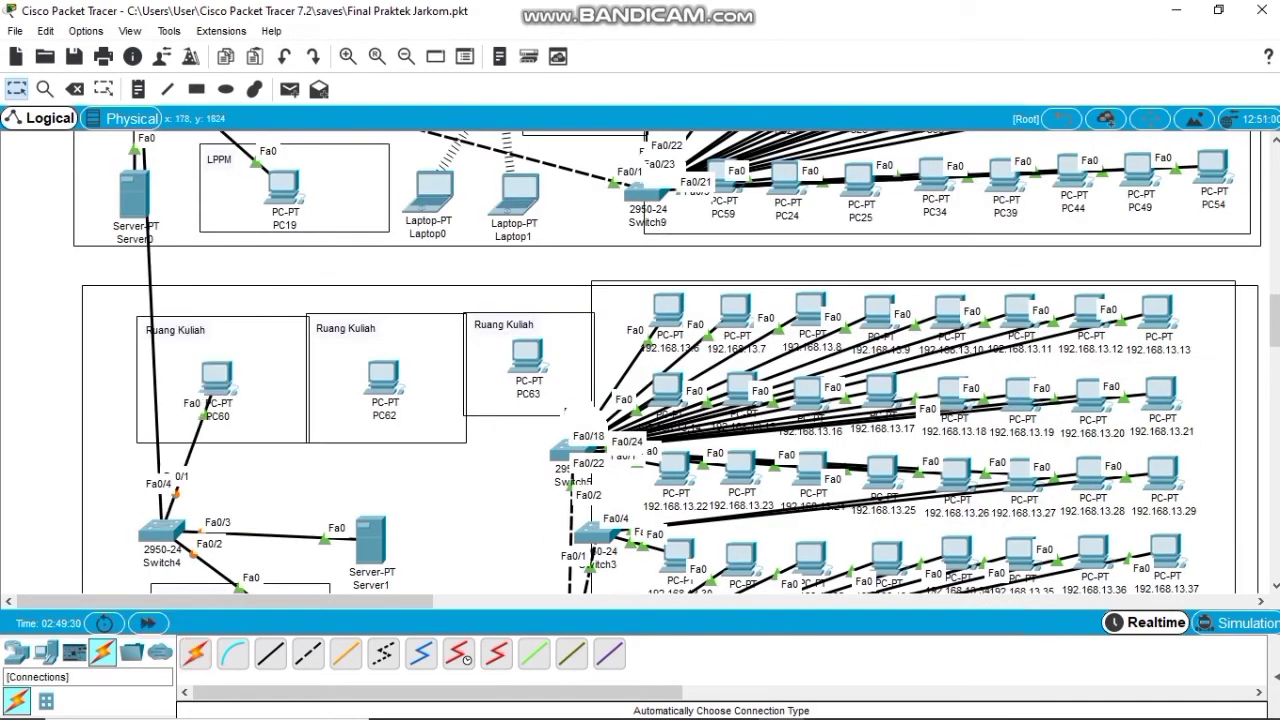
click(195, 653)
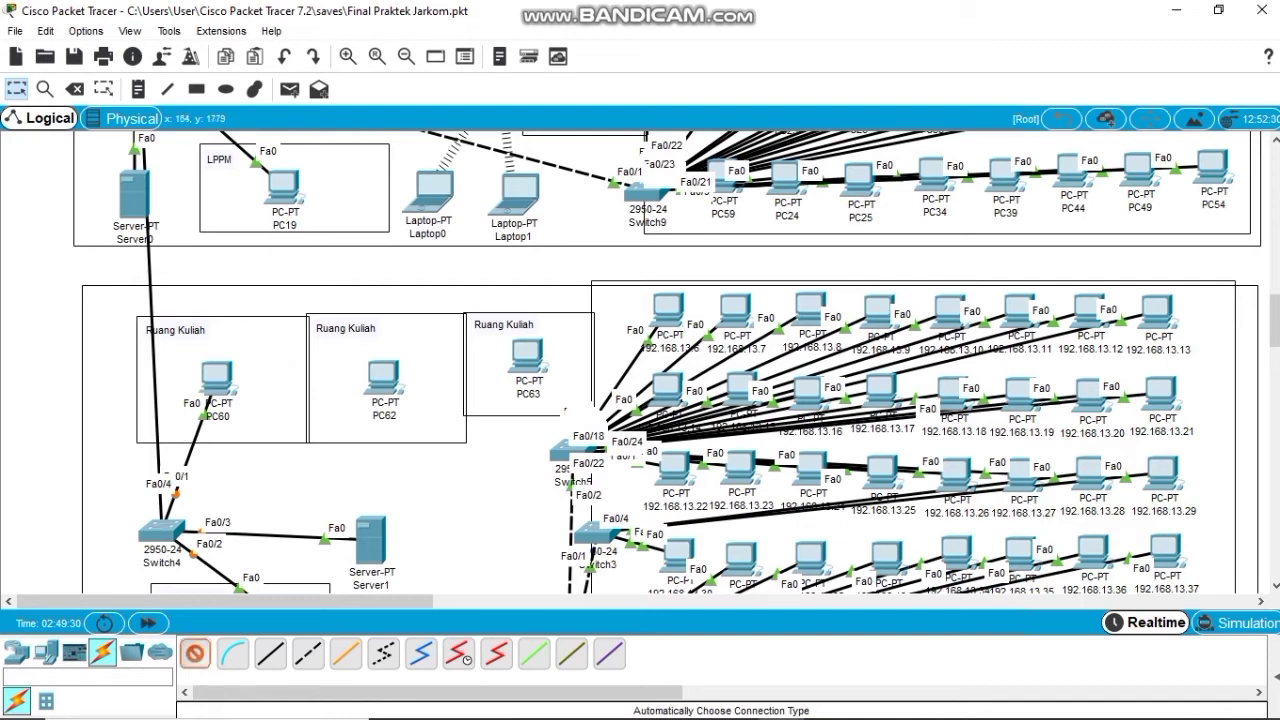
click(162, 530)
click(383, 378)
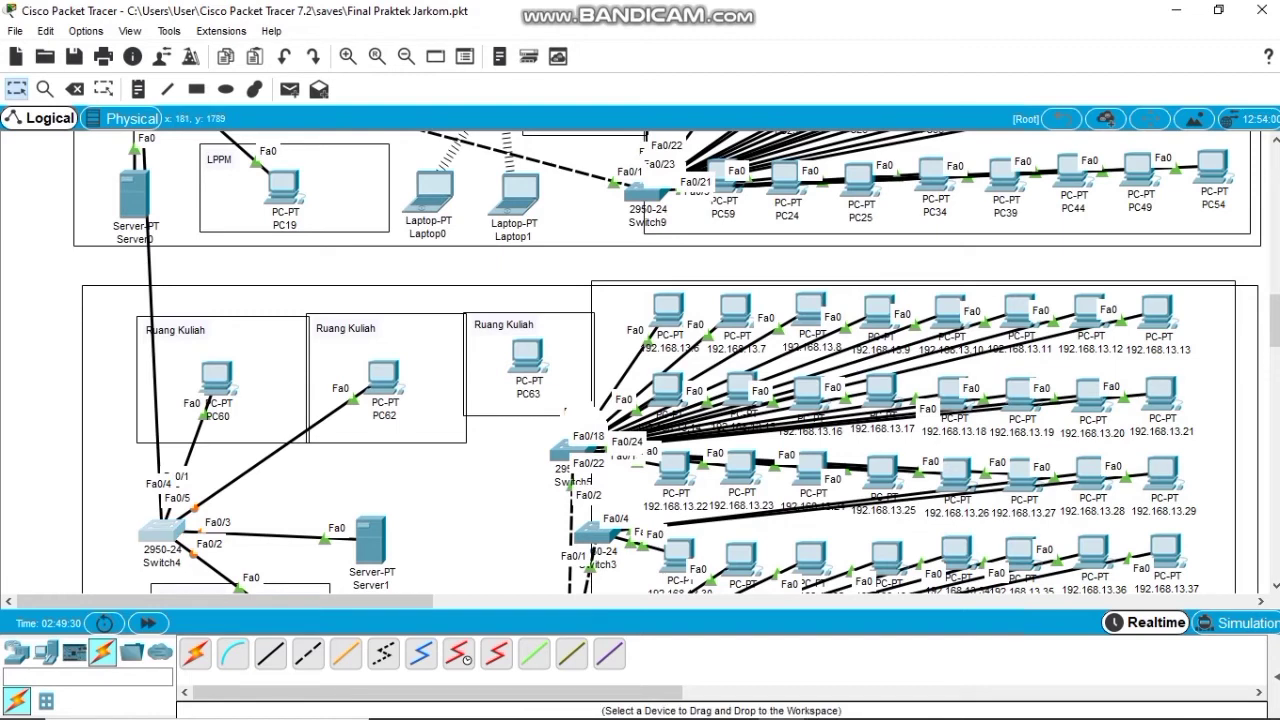
Link Switch4's FastEthernet0/6 to PC63's FastEthernet0 with a straight-through copper cable.
click(162, 530)
click(883, 105)
click(172, 528)
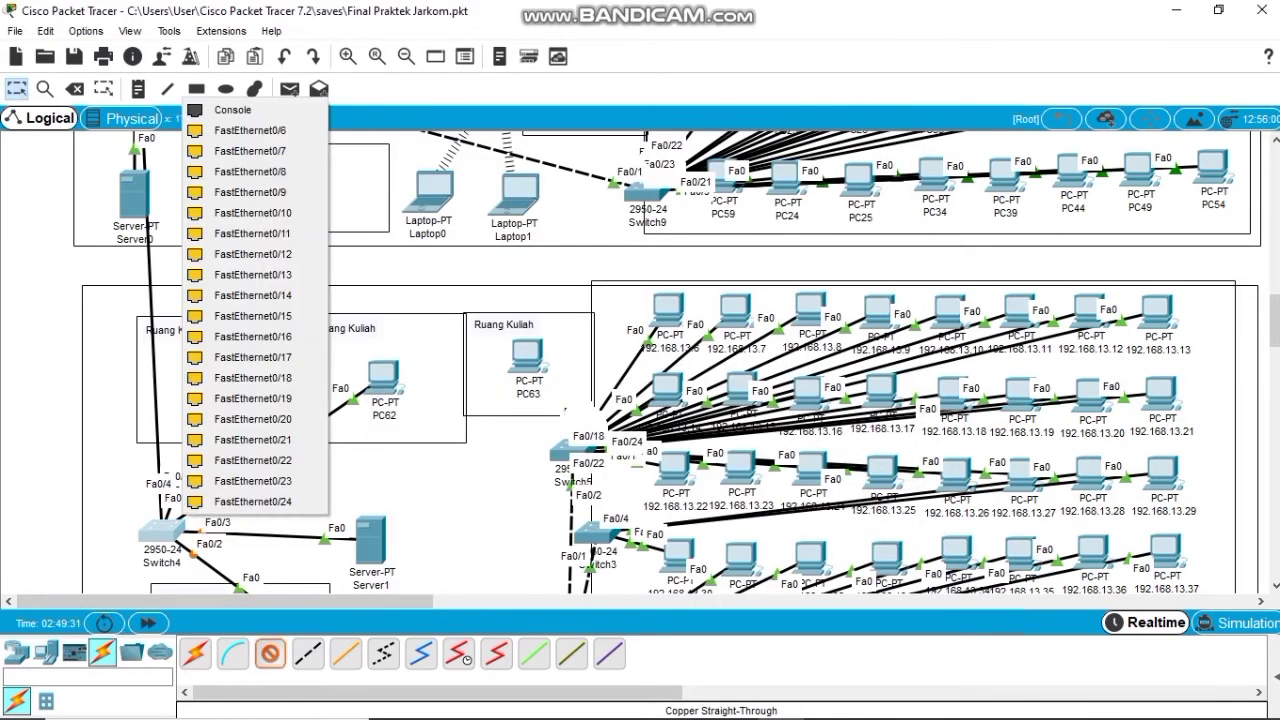
click(250, 131)
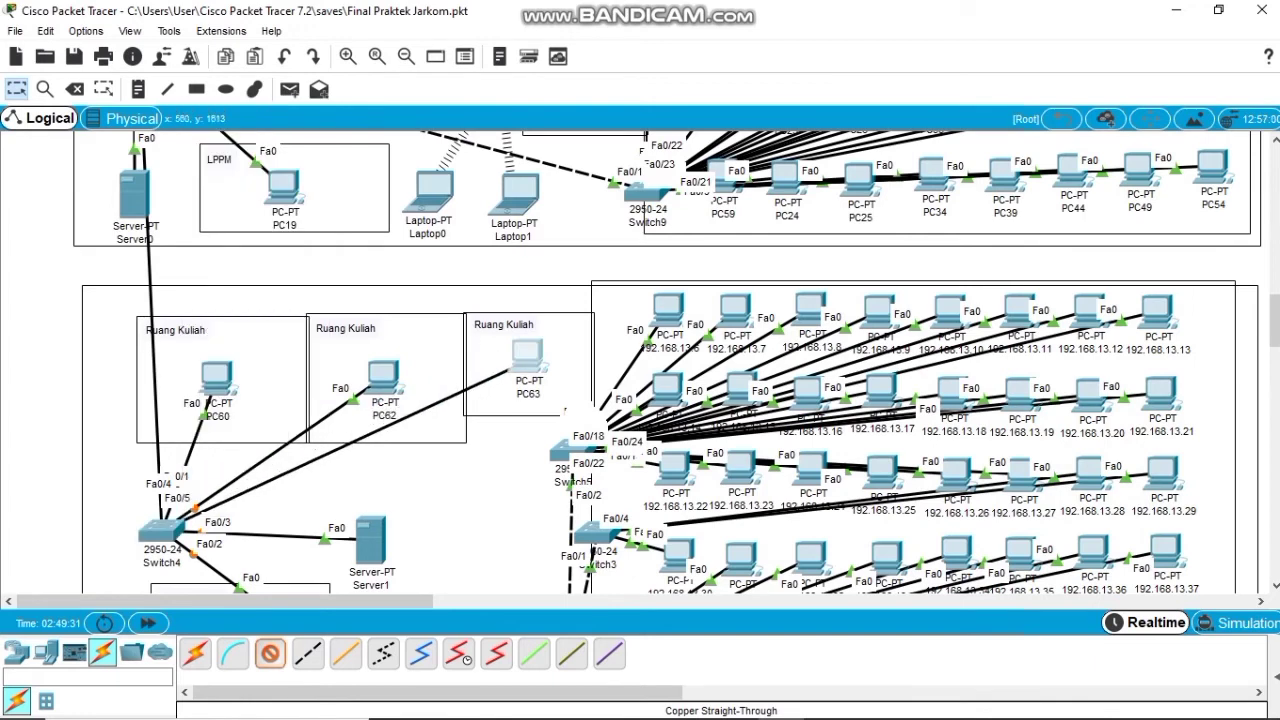
click(526, 360)
click(592, 436)
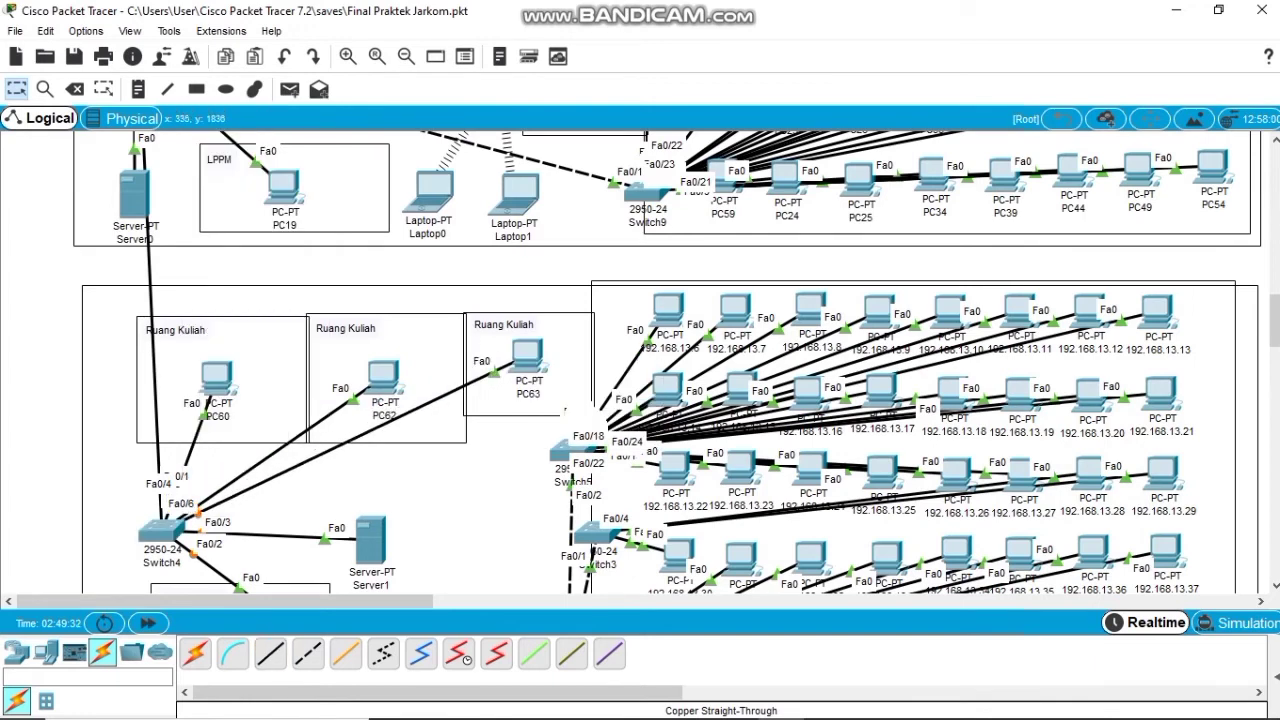
scroll(592, 436, down, 3)
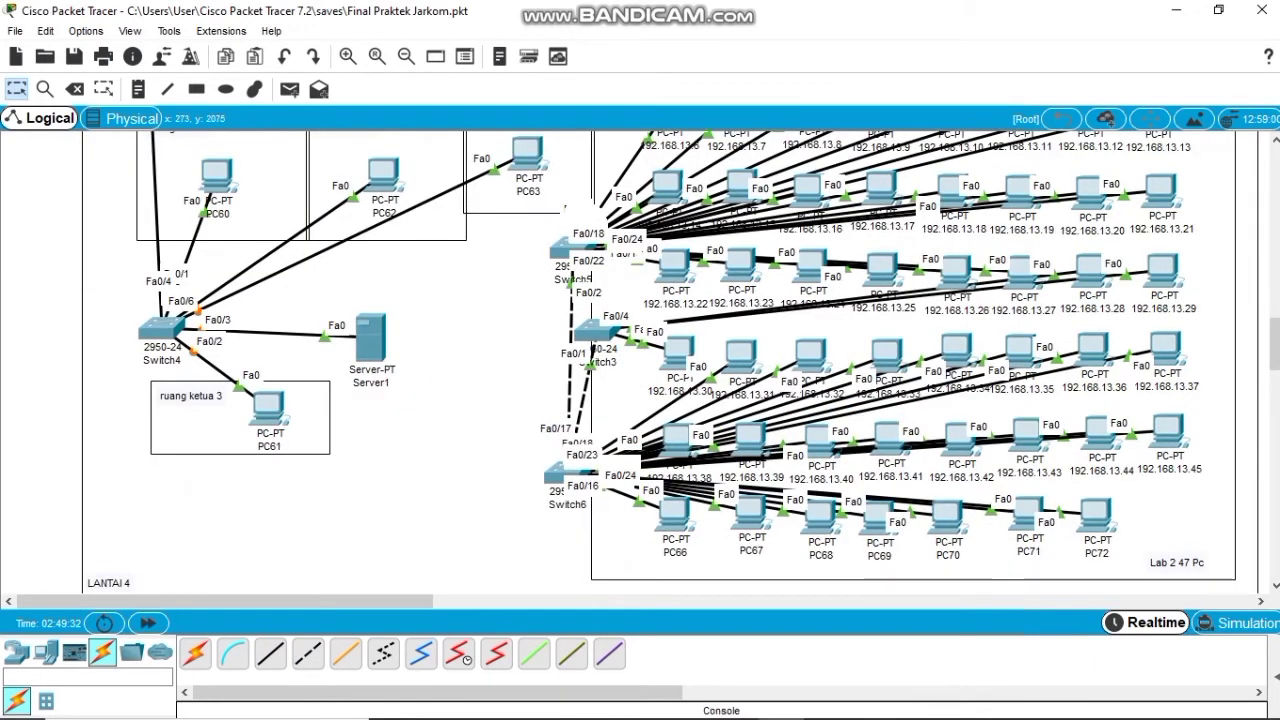
Join a free Switch4 port to Switch5's FastEthernet0/1 with a cross-over copper cable.
click(307, 653)
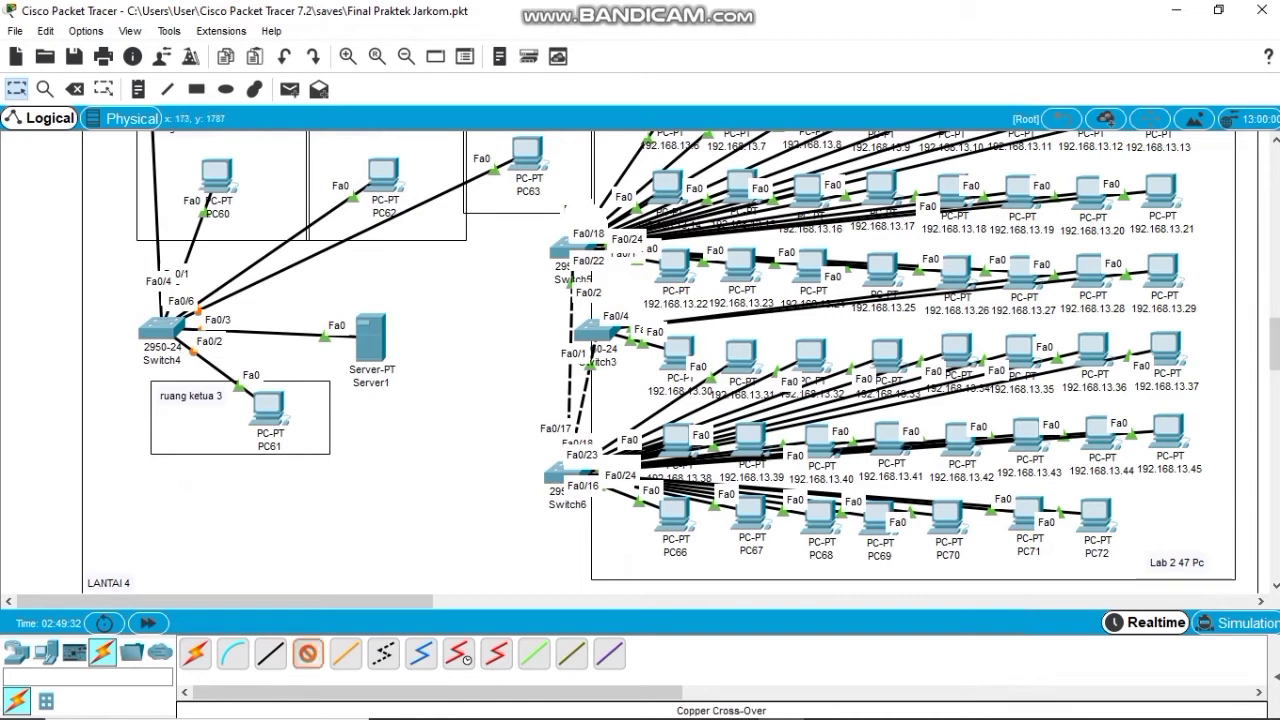
click(156, 320)
click(200, 433)
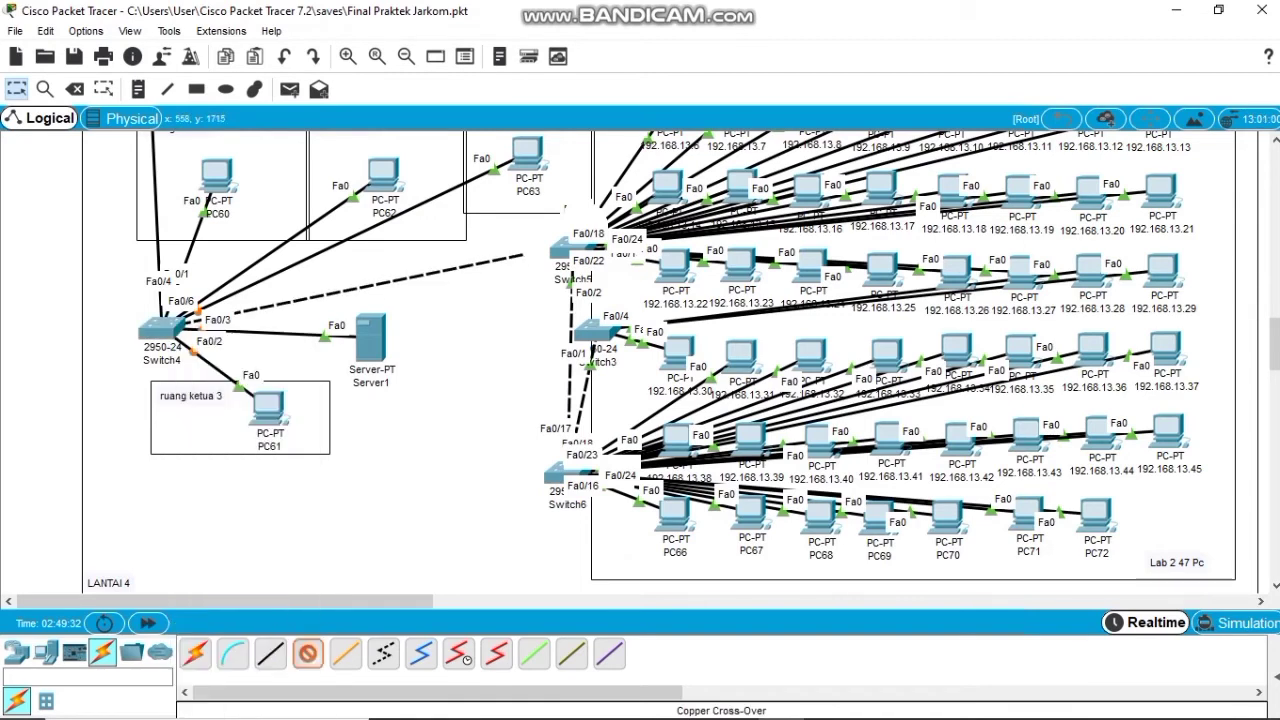
click(565, 250)
click(600, 277)
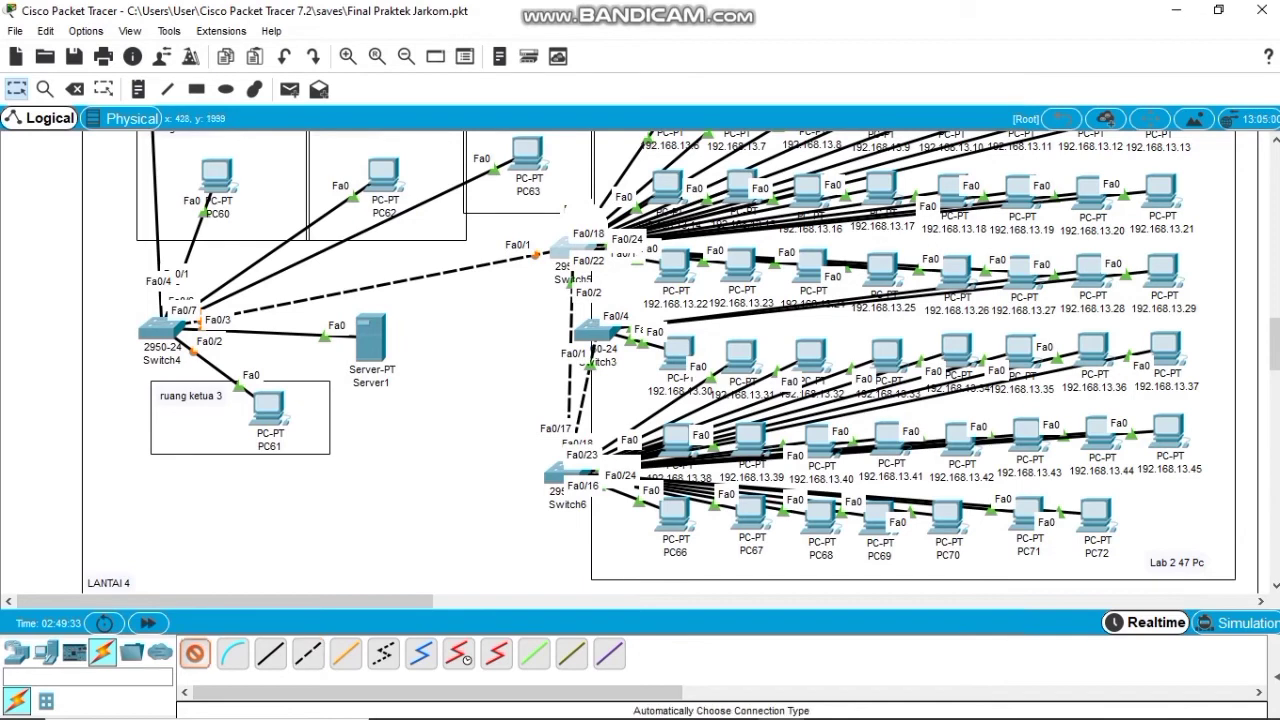
scroll(670, 360, up, 2)
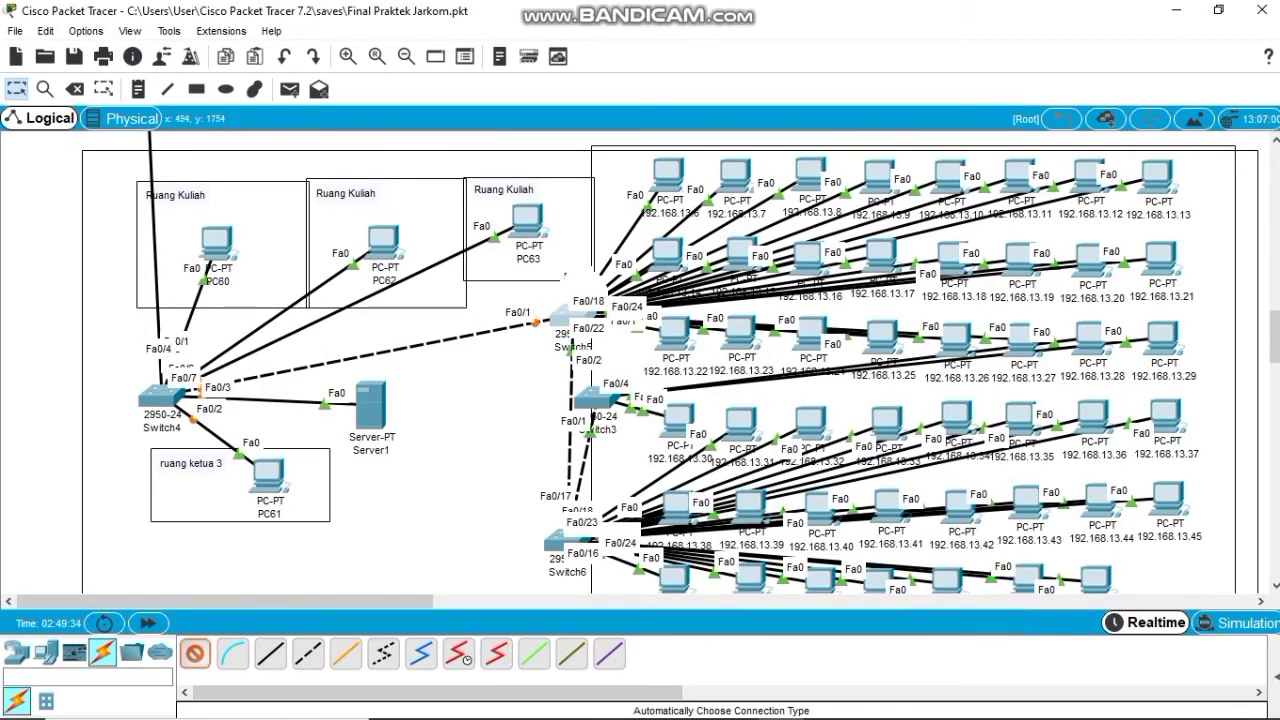
click(195, 653)
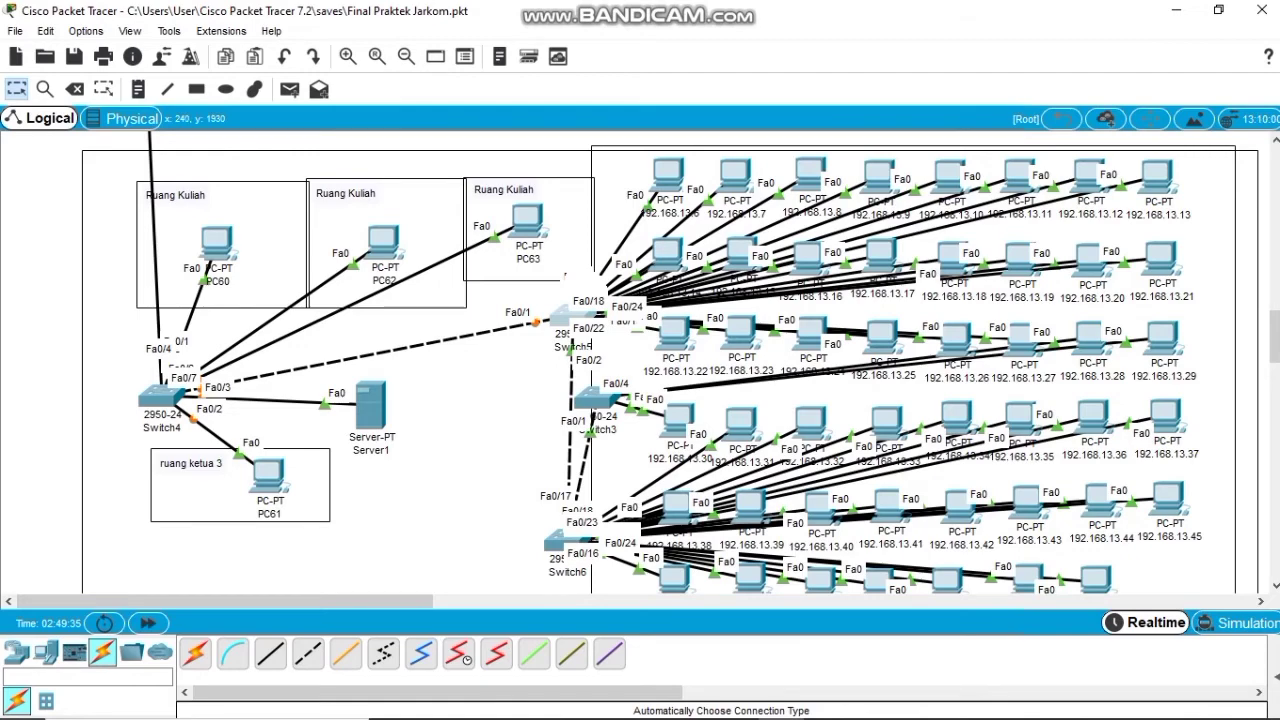
scroll(667, 362, up, 10)
scroll(640, 362, up, 3)
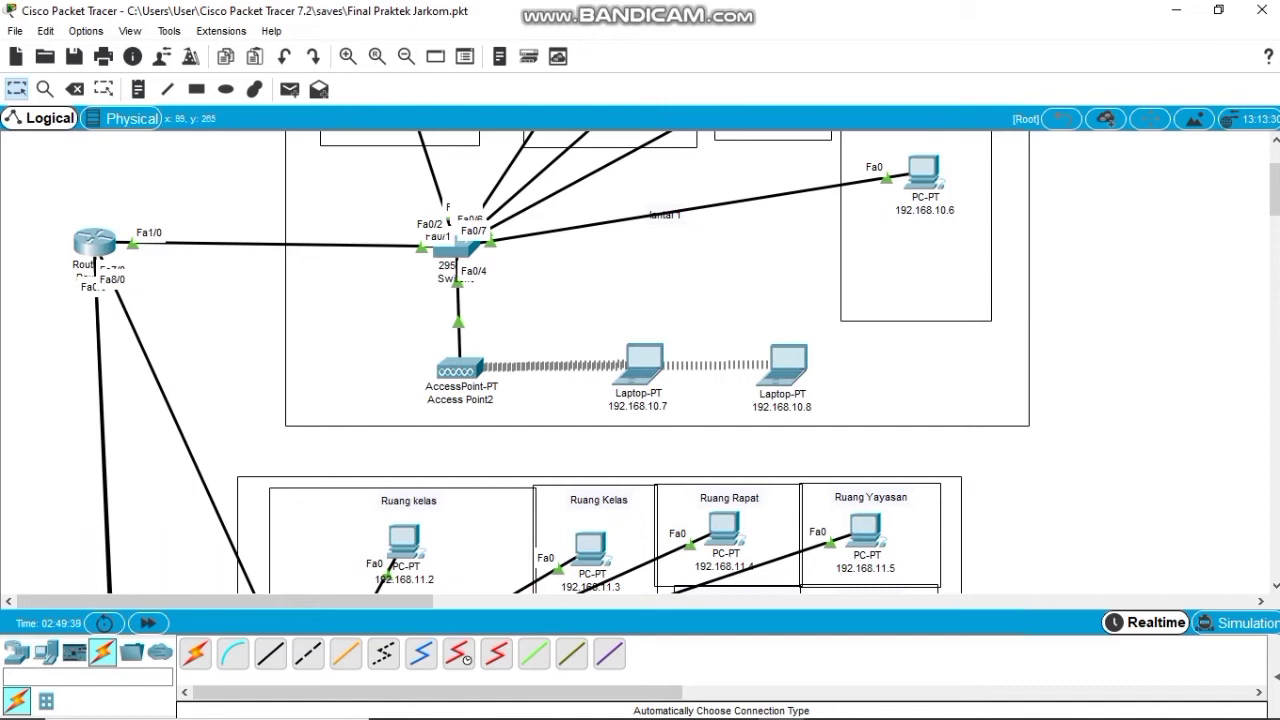
Turn on Router0's FastEthernet8/0 with address 192.168.13.1 and mask 255.255.255.0.
click(95, 242)
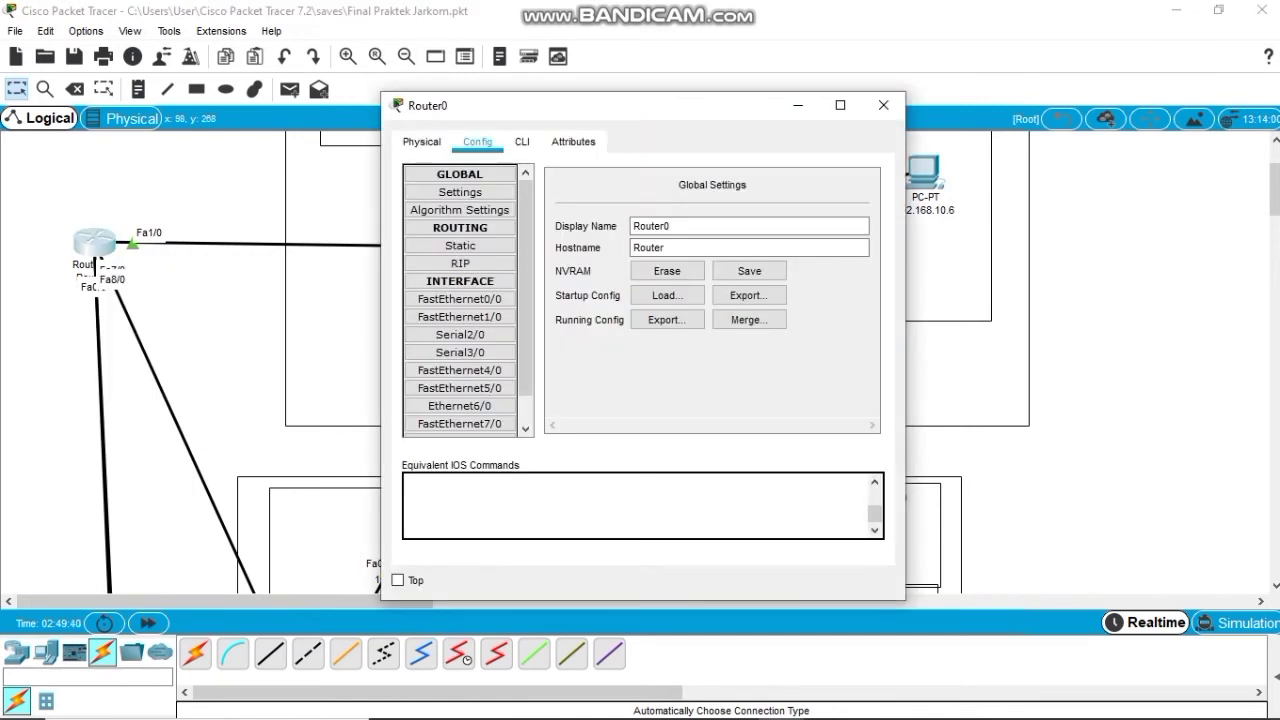
scroll(459, 415, down, 1)
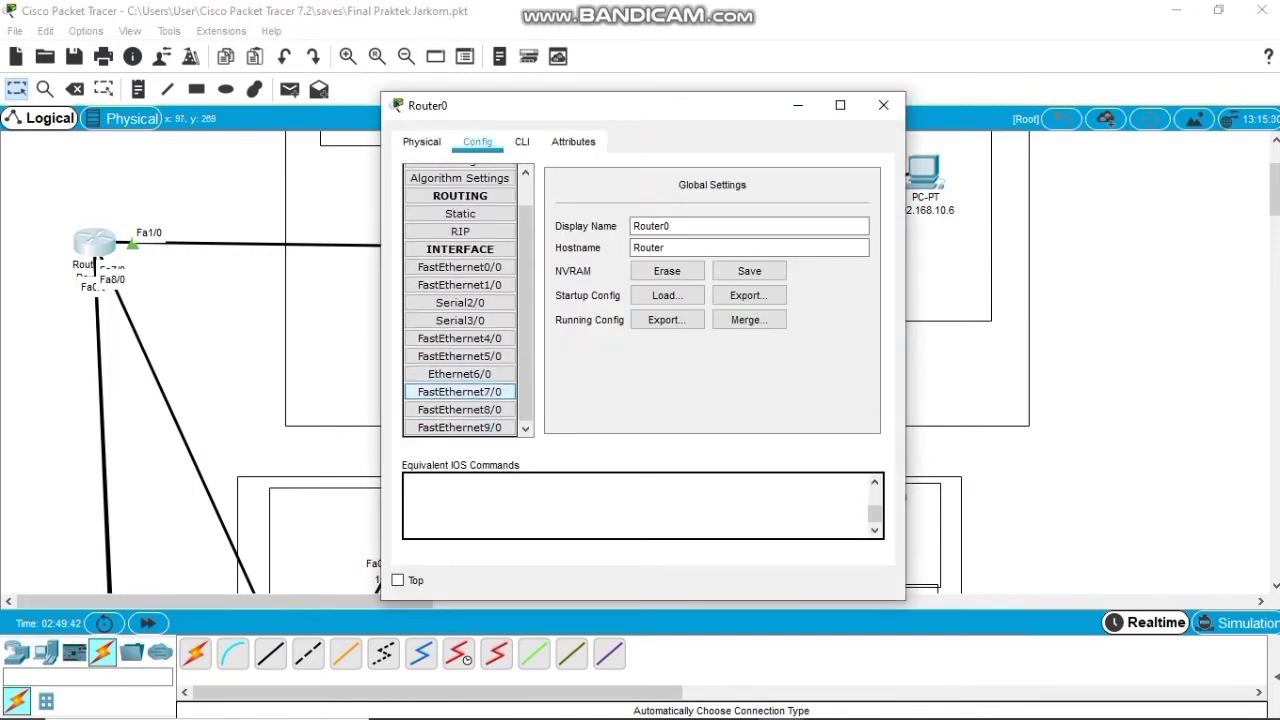
click(459, 409)
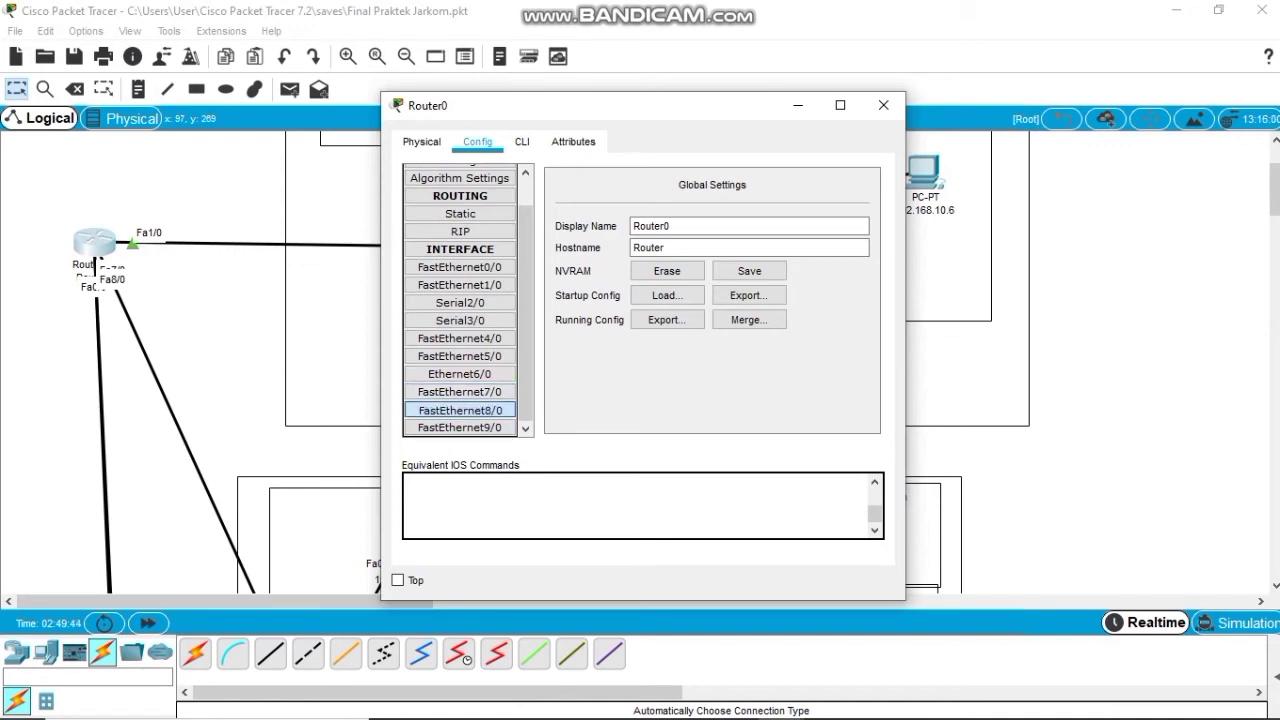
click(854, 189)
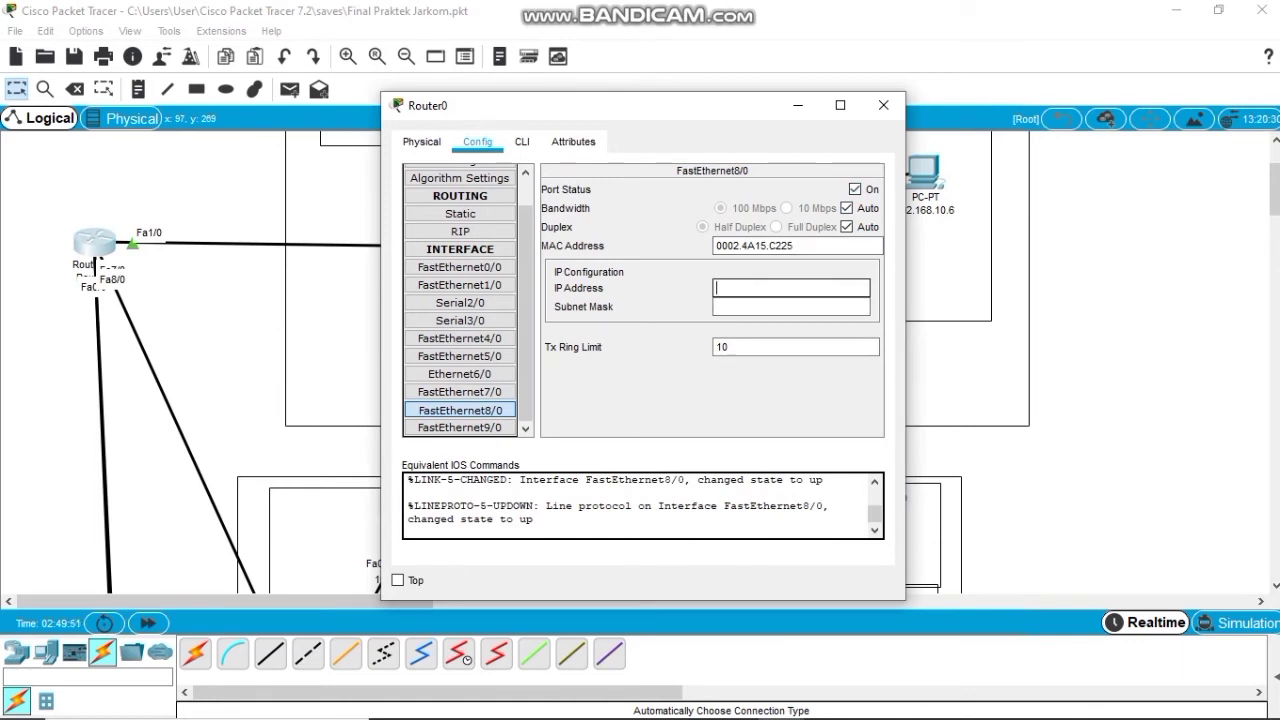
text(192.168.13.1)
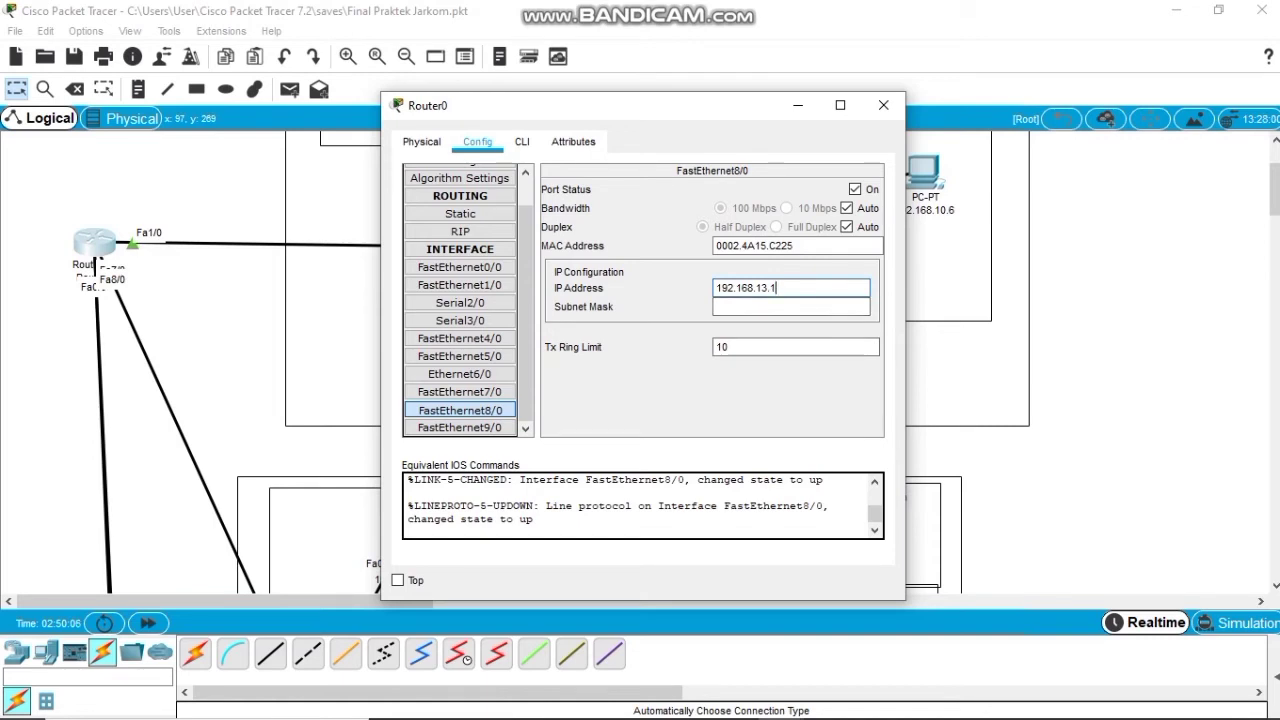
click(753, 307)
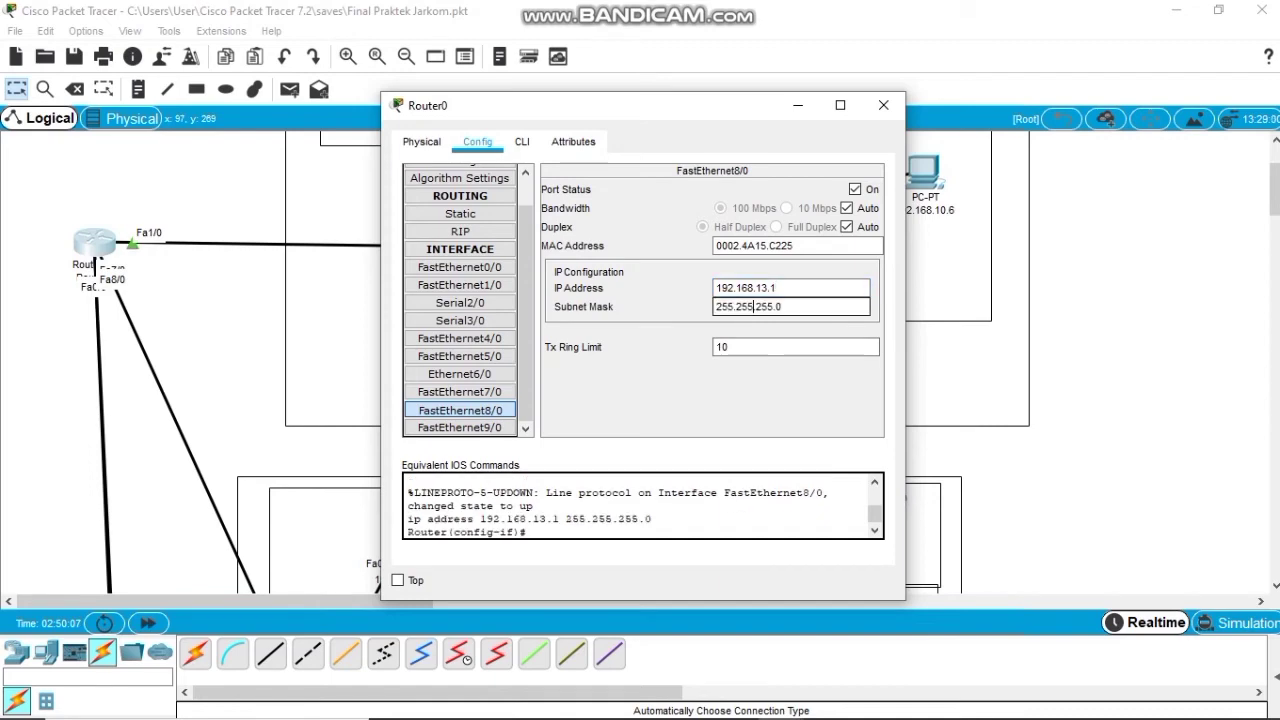
click(884, 105)
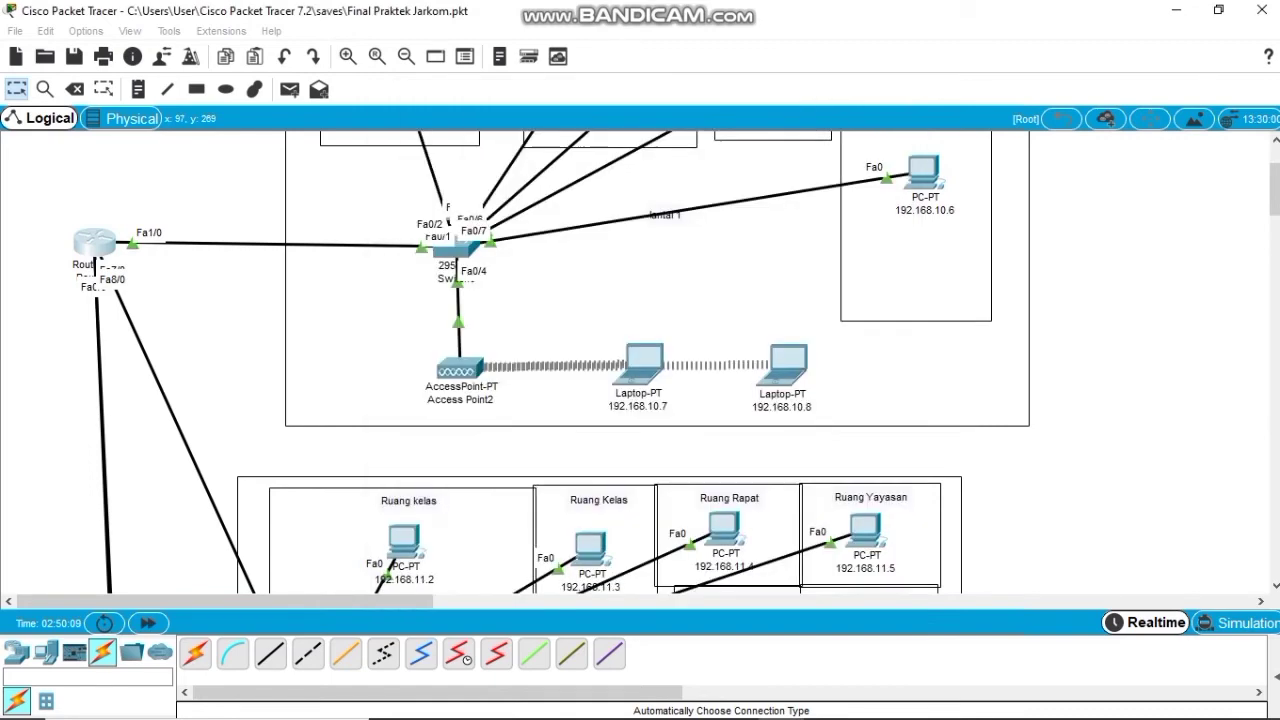
Scroll down to the LANTAI 4 floor and nudge Switch4 slightly right.
scroll(667, 362, down, 3)
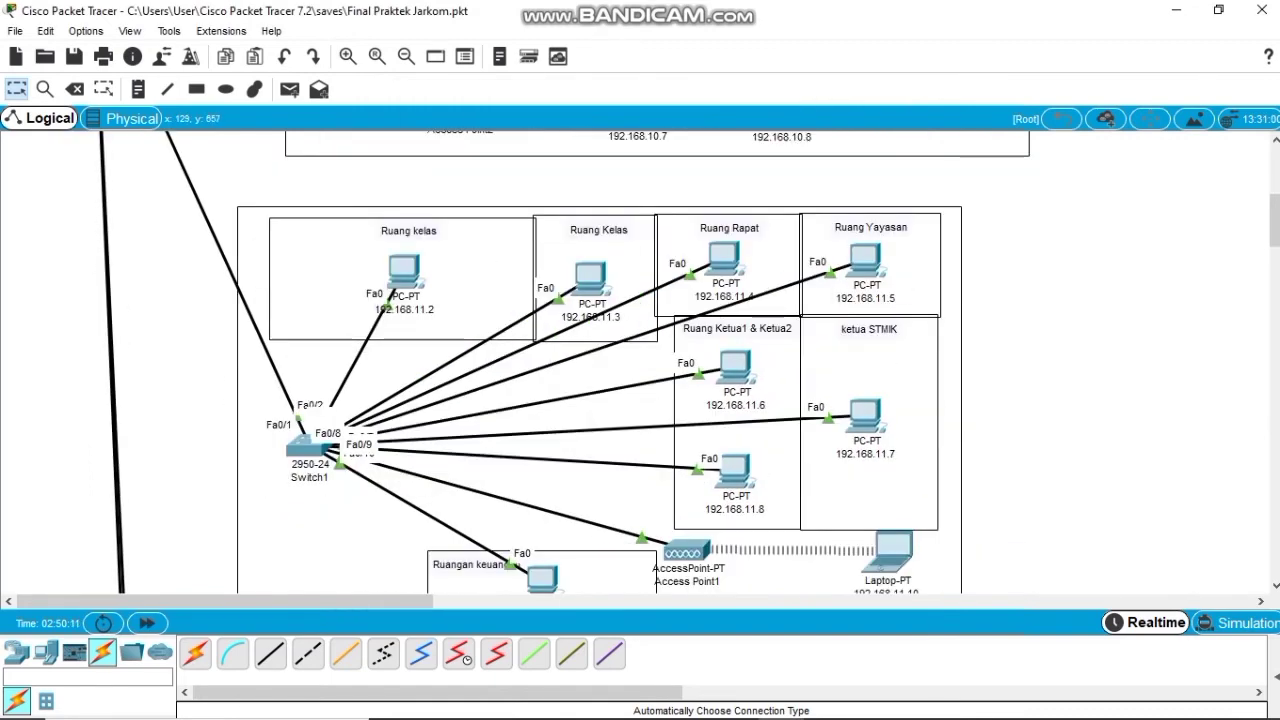
scroll(667, 362, down, 4)
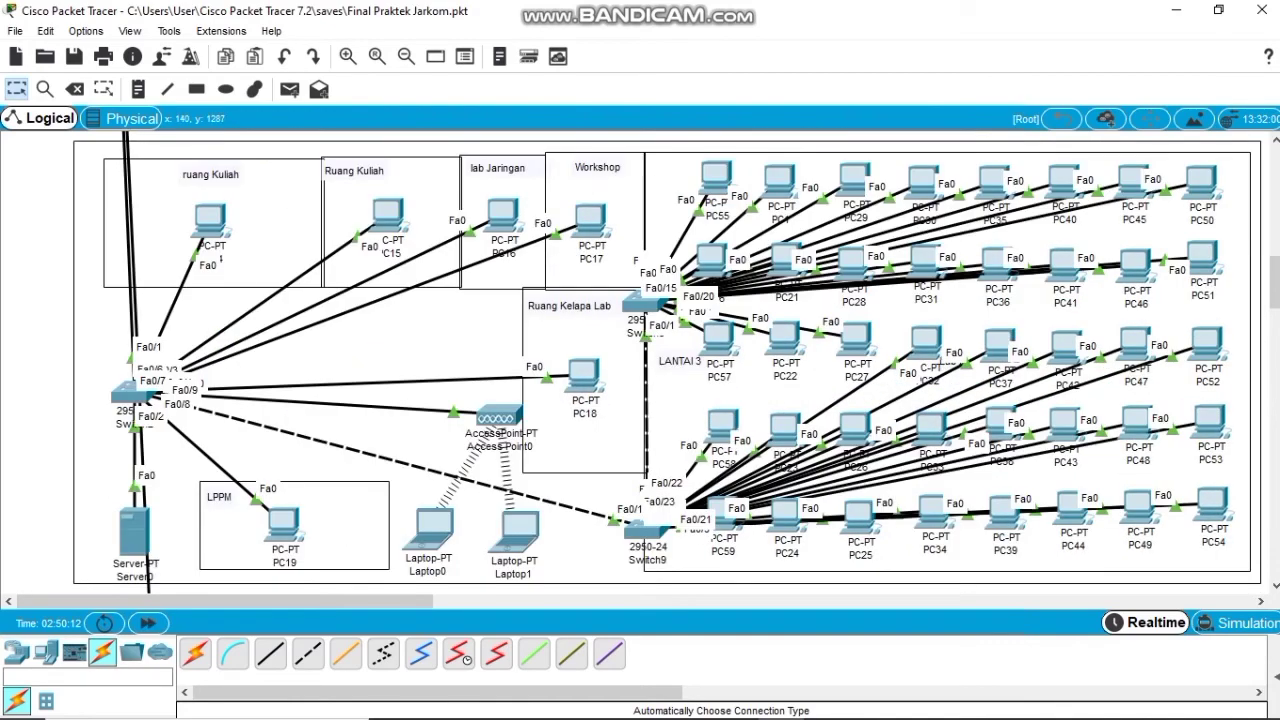
scroll(667, 362, down, 4)
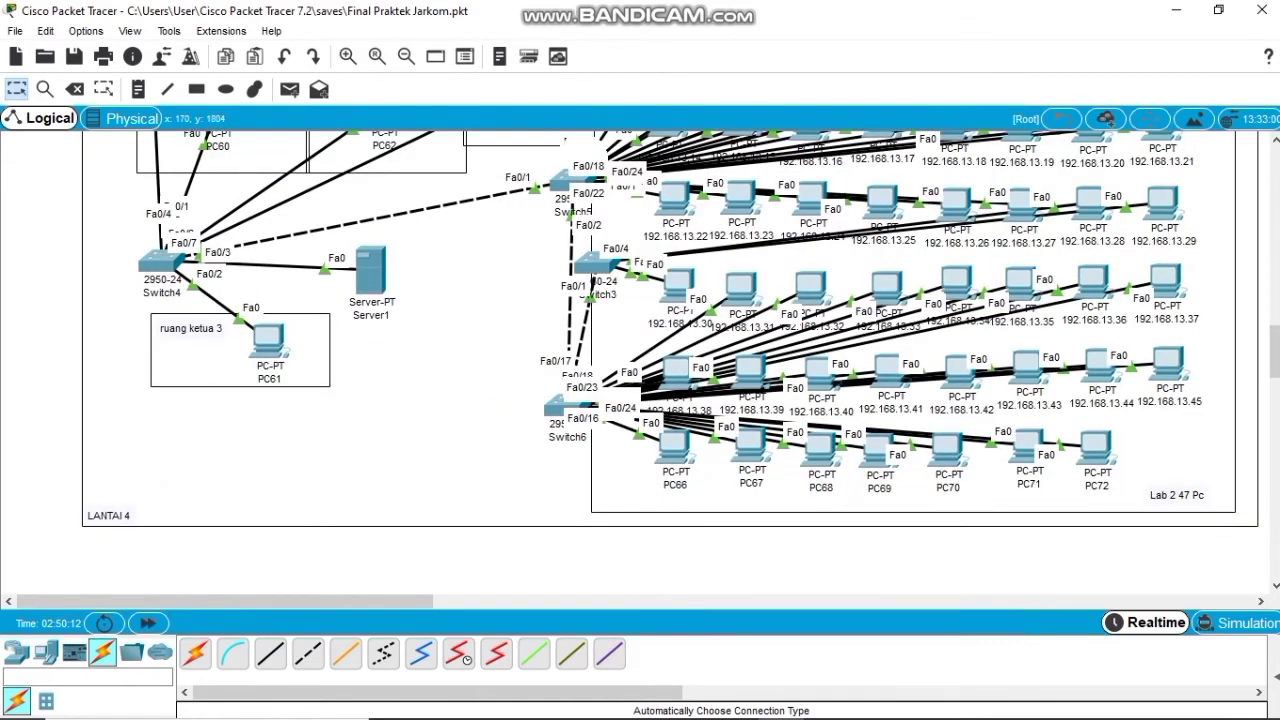
drag(100, 252, 132, 262)
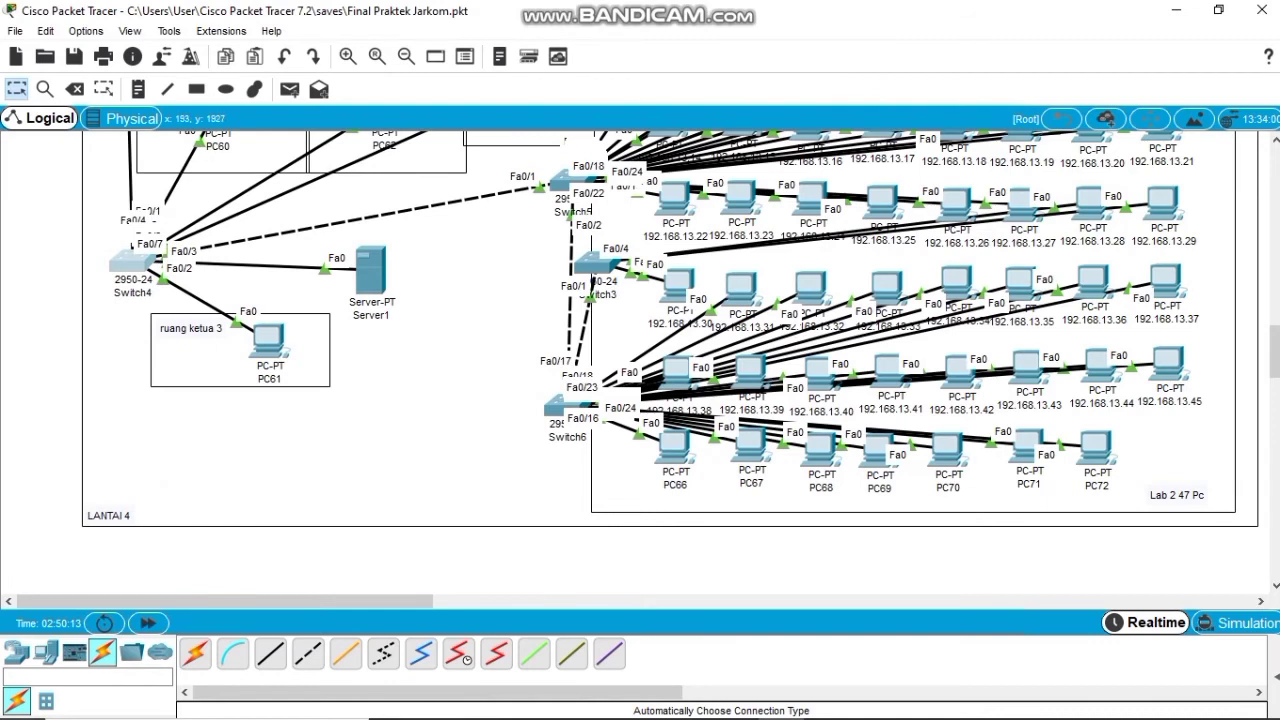
scroll(667, 362, up, 1)
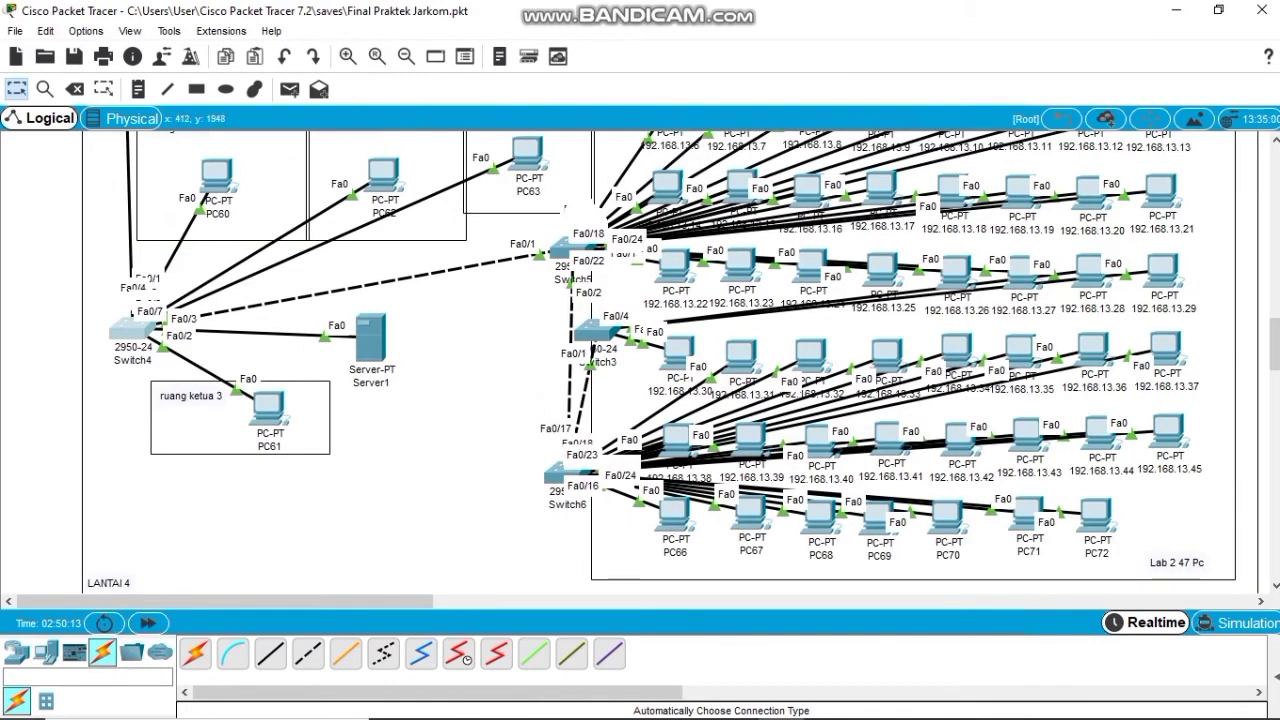
Give Server1 static IP 192.168.13.1, mask 255.255.255.0 and default gateway 192.168.13.1.
click(370, 338)
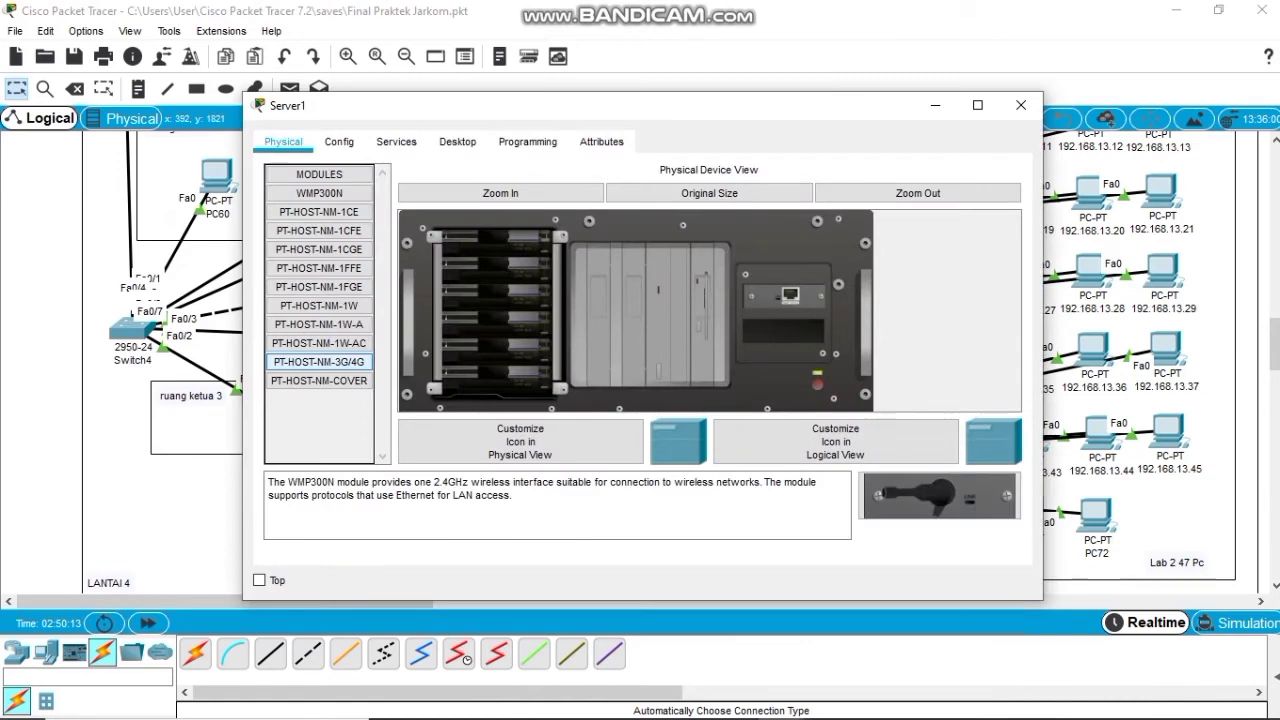
click(457, 141)
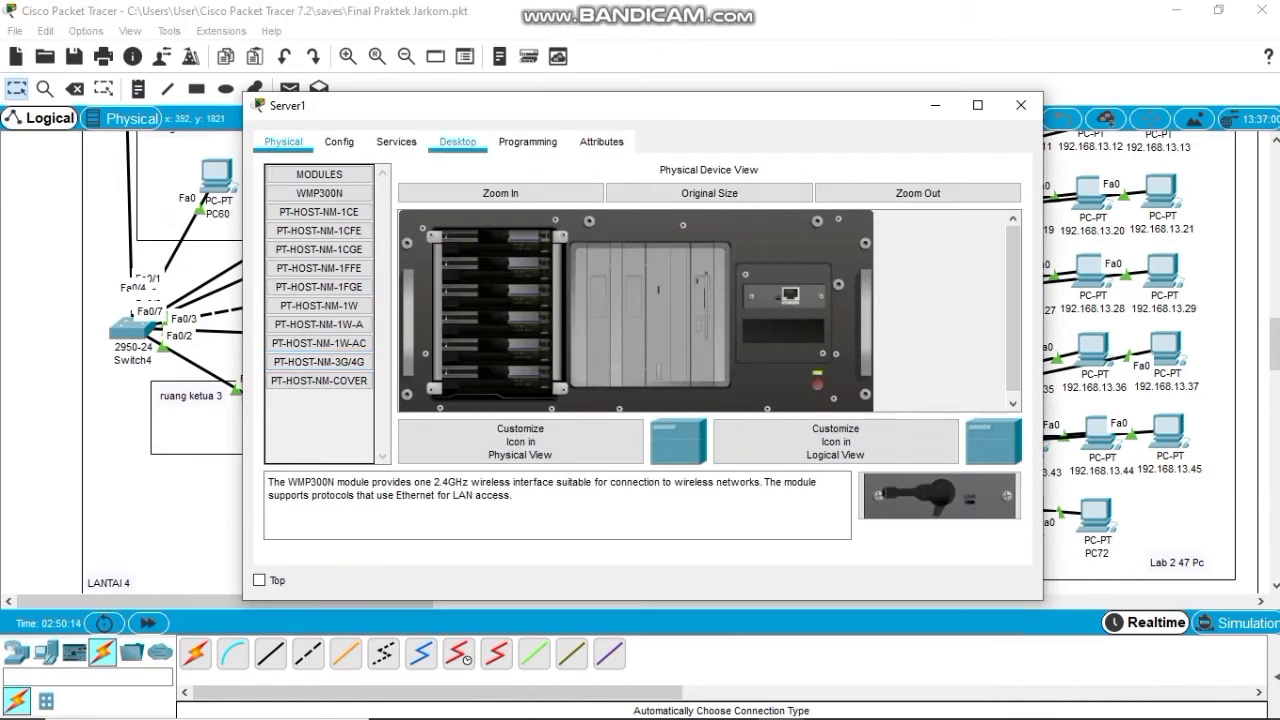
click(337, 215)
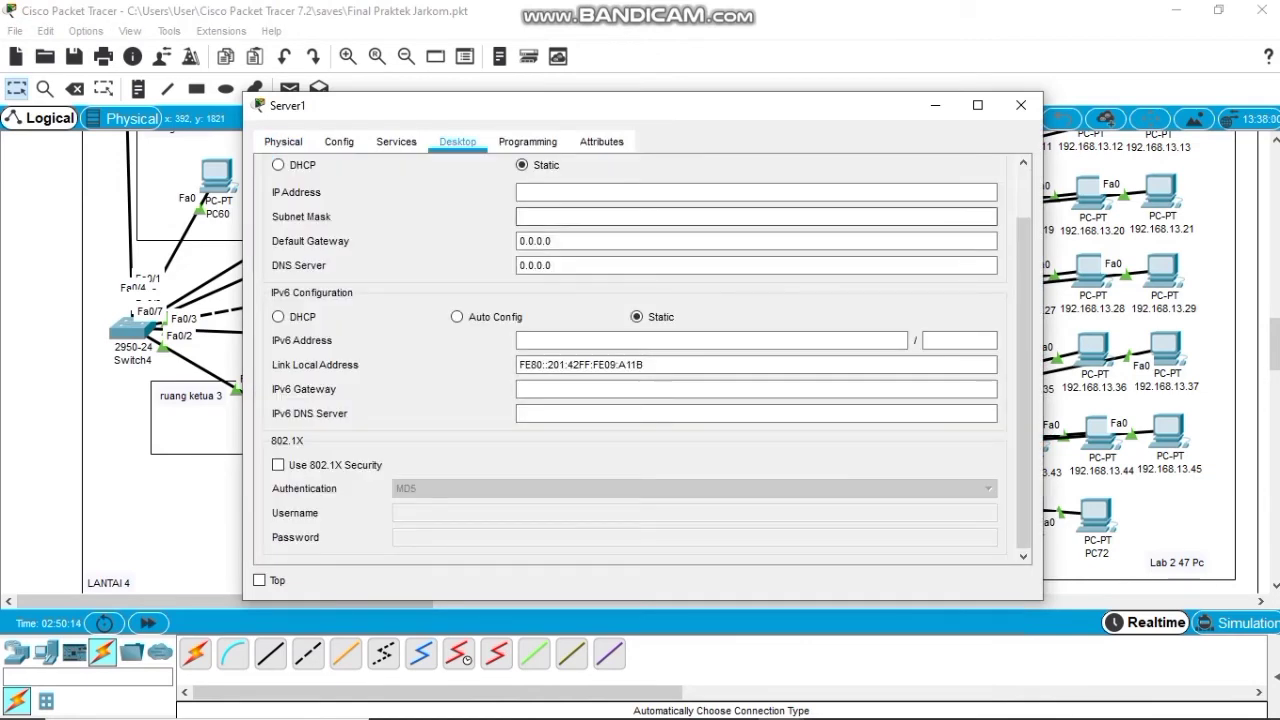
click(600, 192)
text(192.)
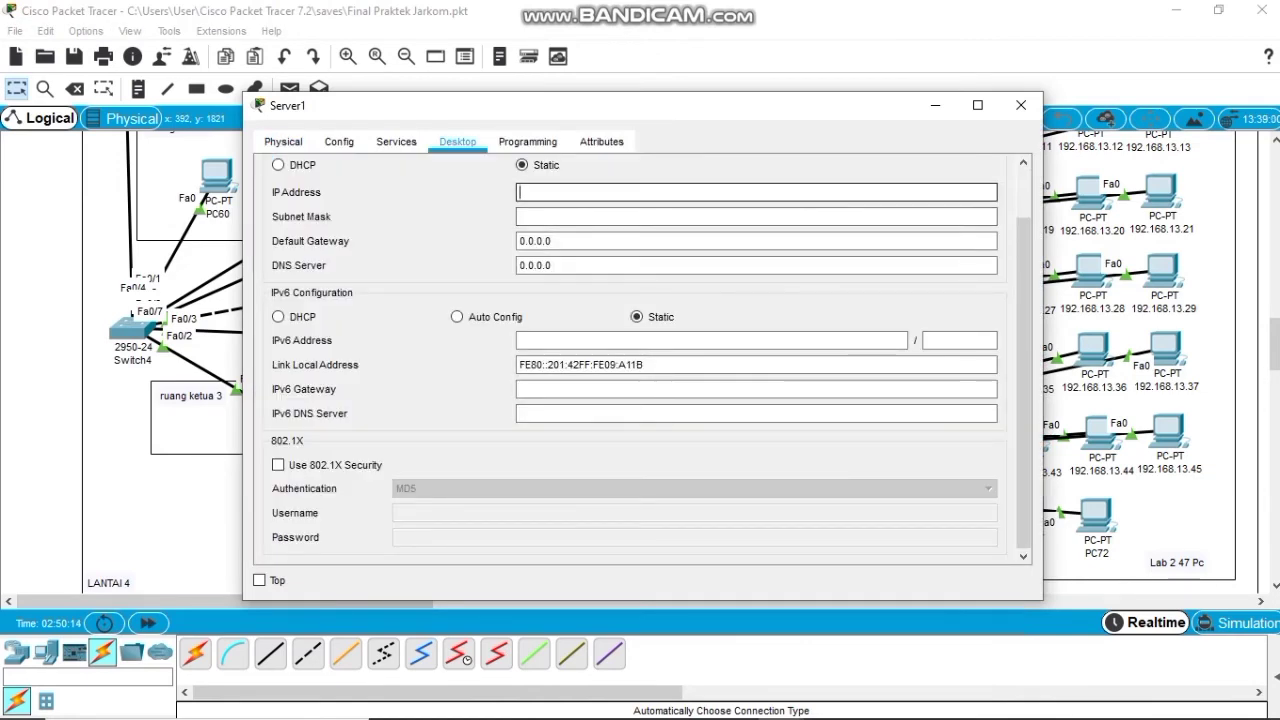
text(168)
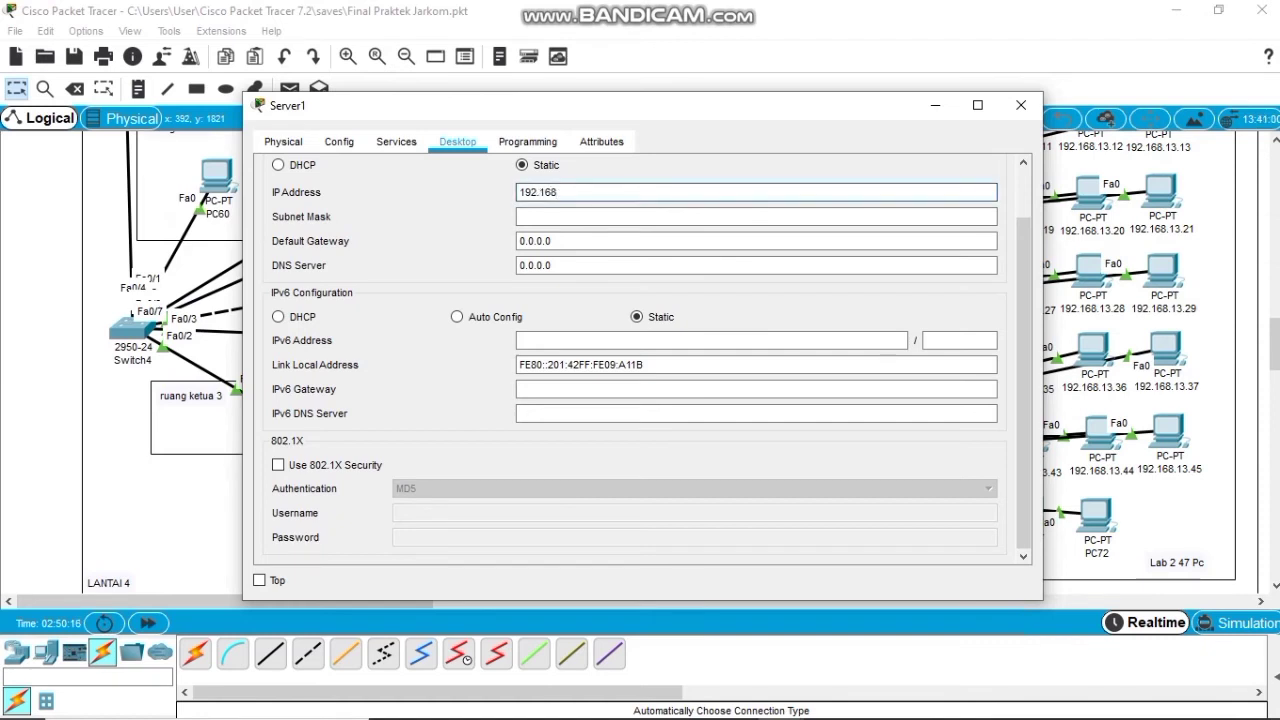
text(.13.1)
key(Tab)
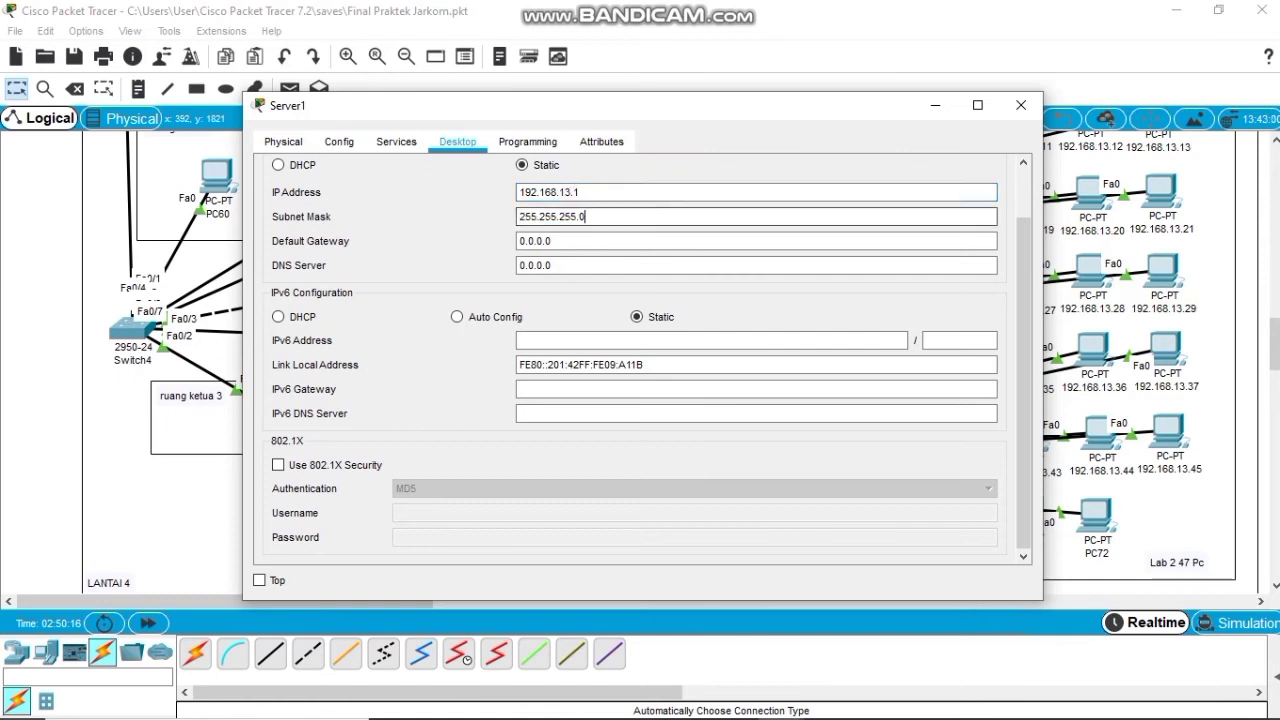
key(Tab)
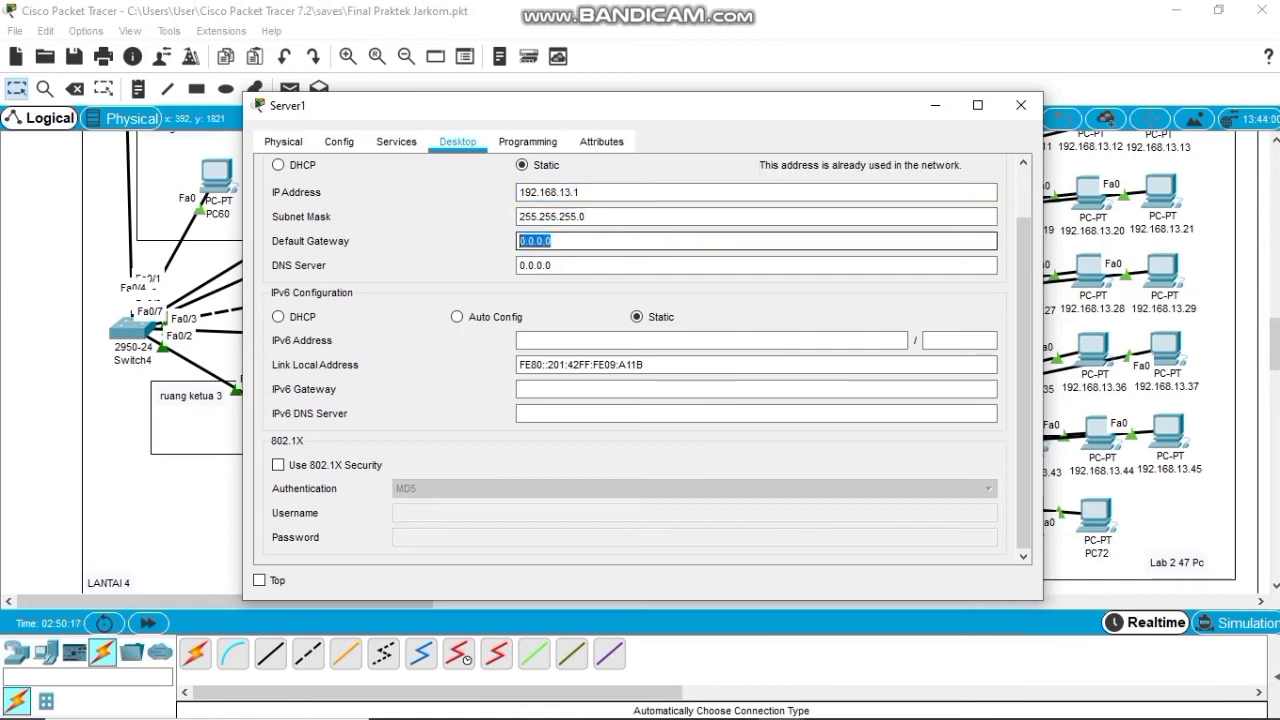
text(192.168.)
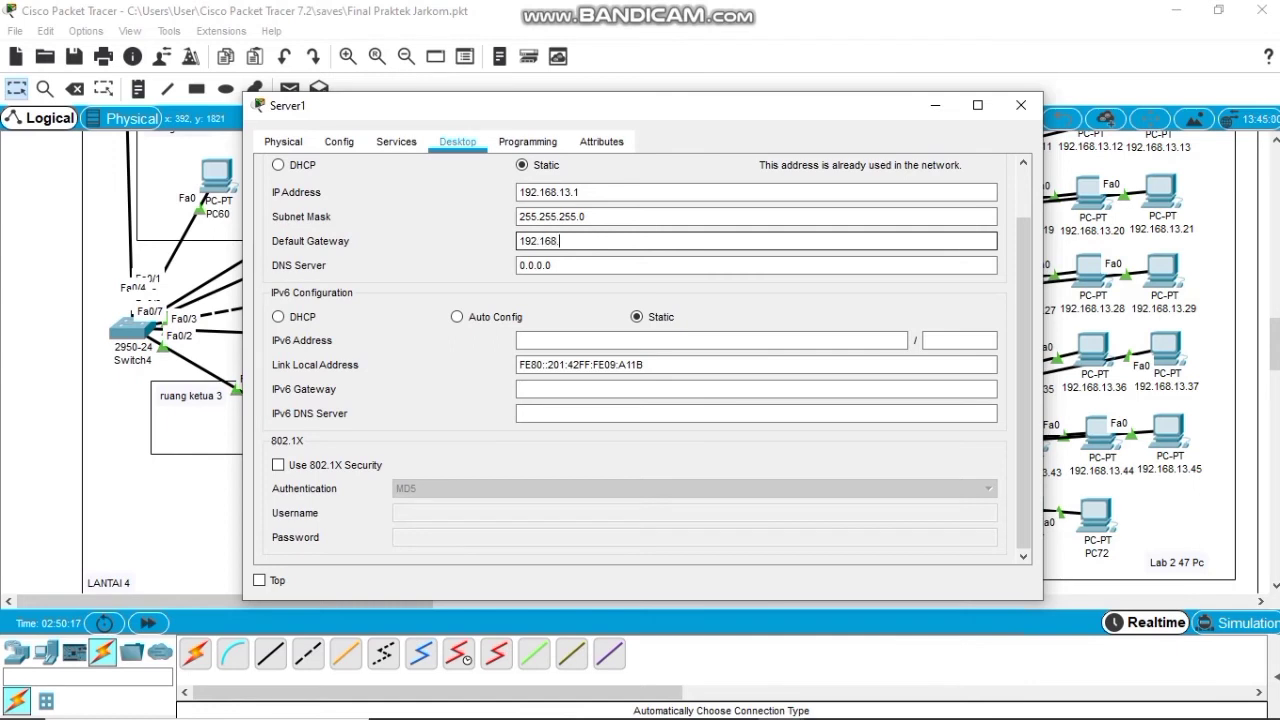
text(13.1)
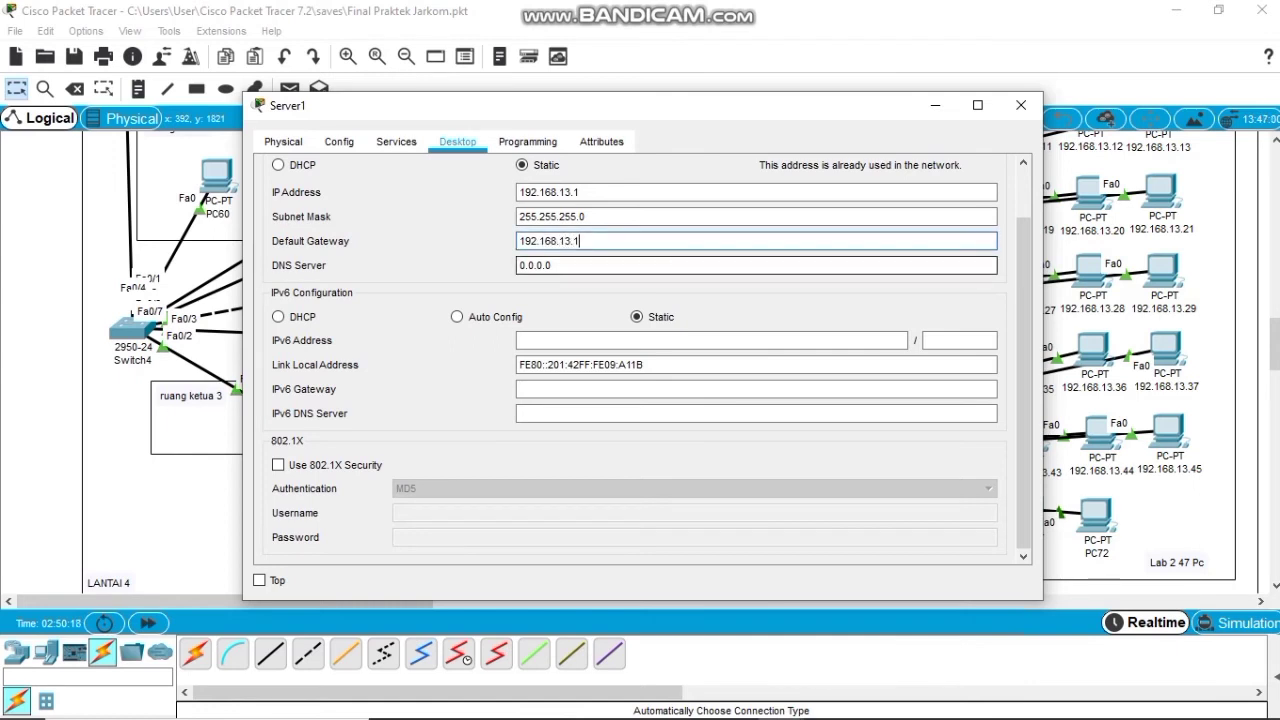
Enable Server1's DHCP and save serverPool with start 192.168.13.2 and gateway 192.168.13.1.
click(396, 141)
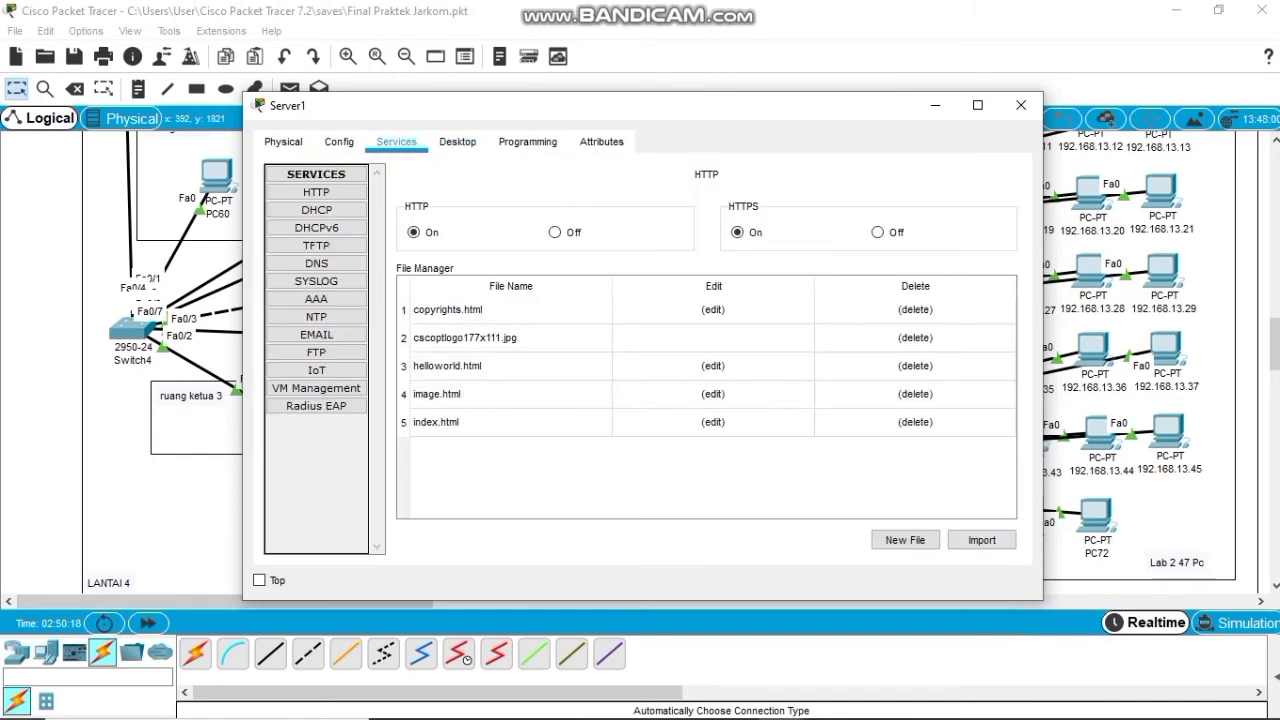
click(316, 210)
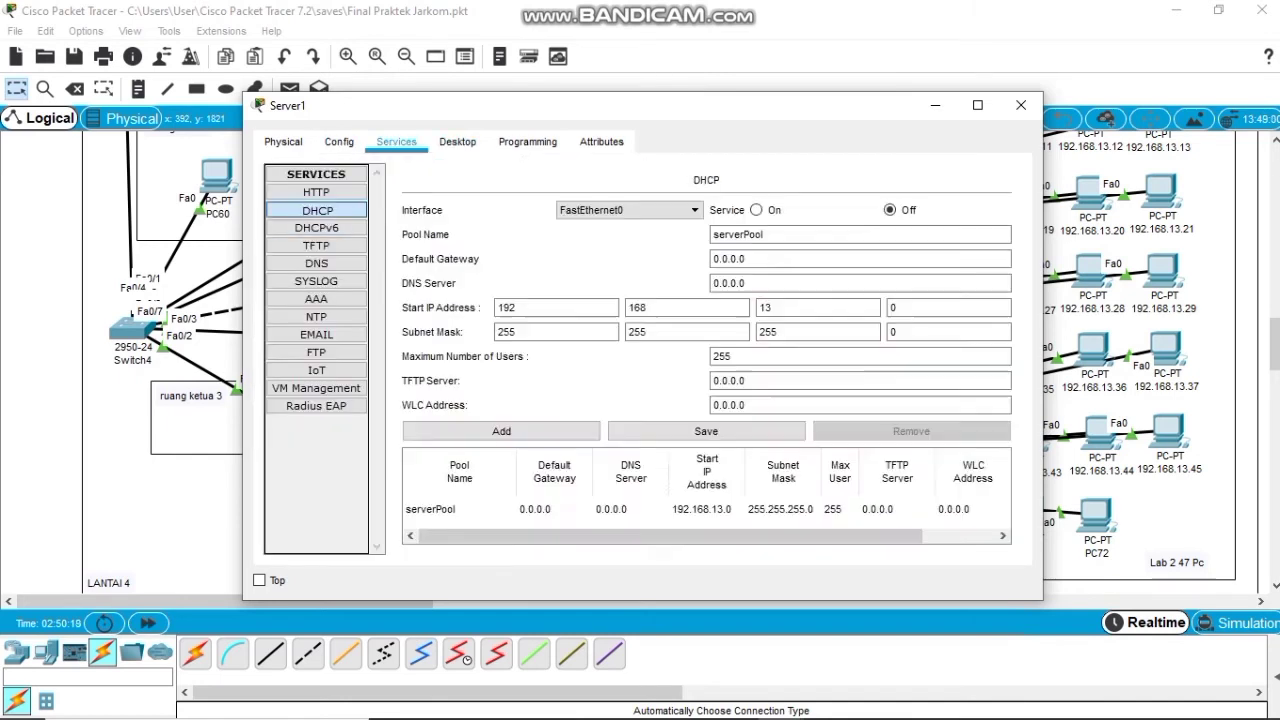
click(756, 210)
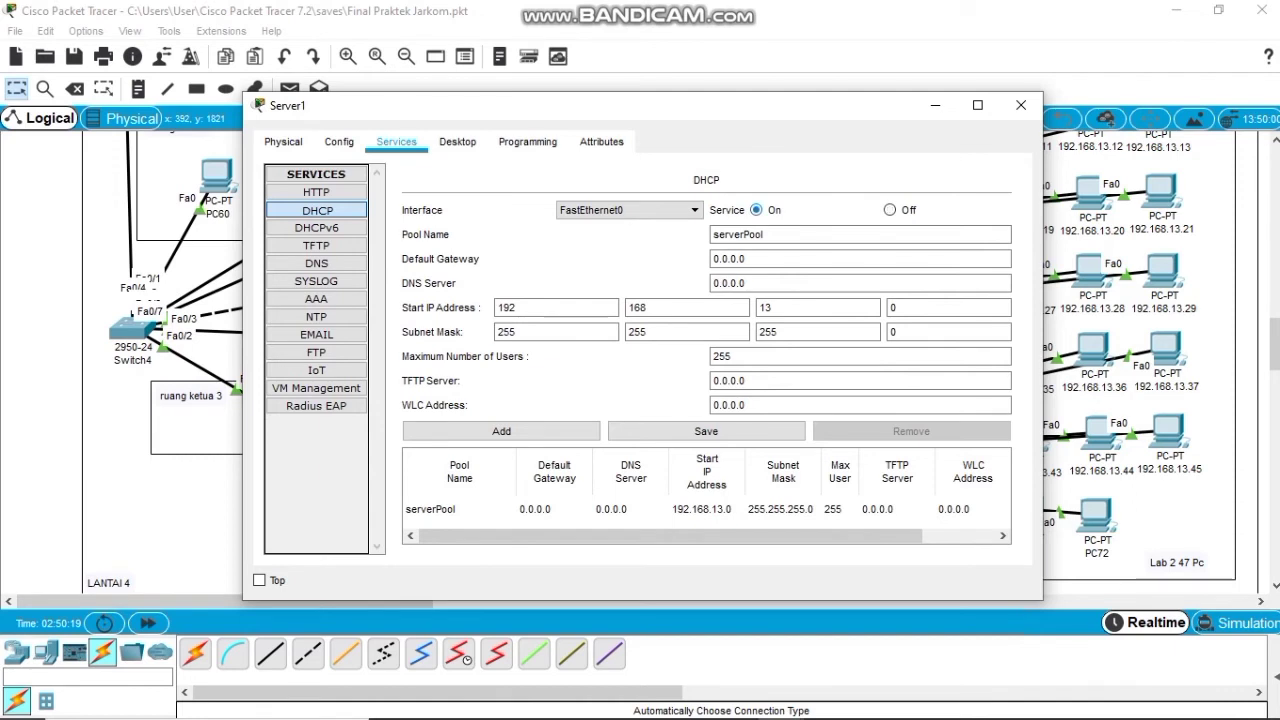
click(948, 307)
key(BackSpace)
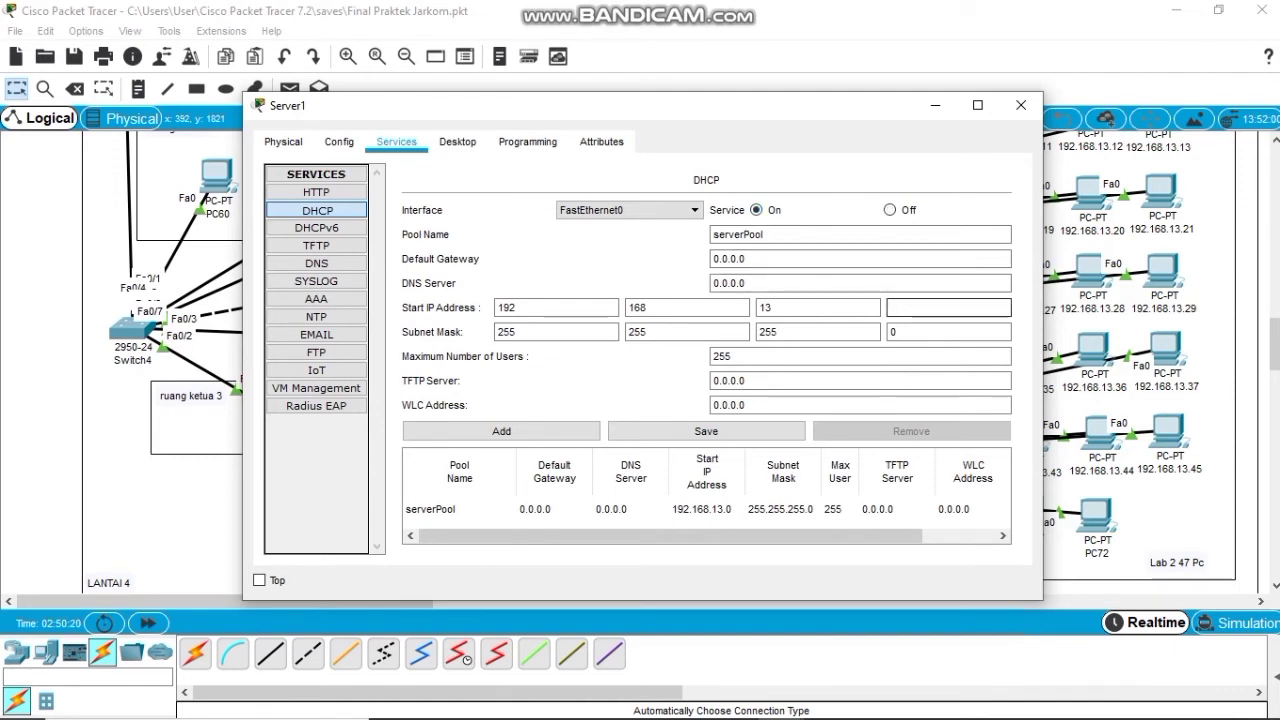
text(2)
drag(747, 259, 711, 259)
text(2.168)
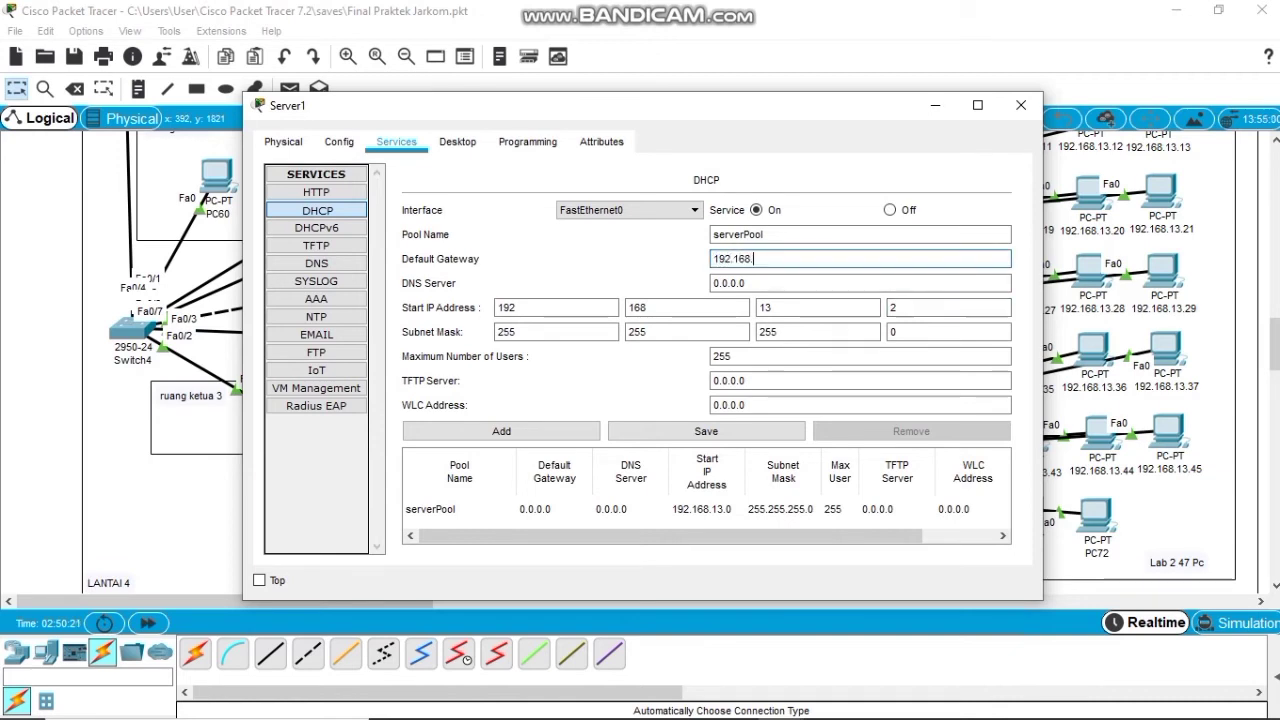
text(.13.1)
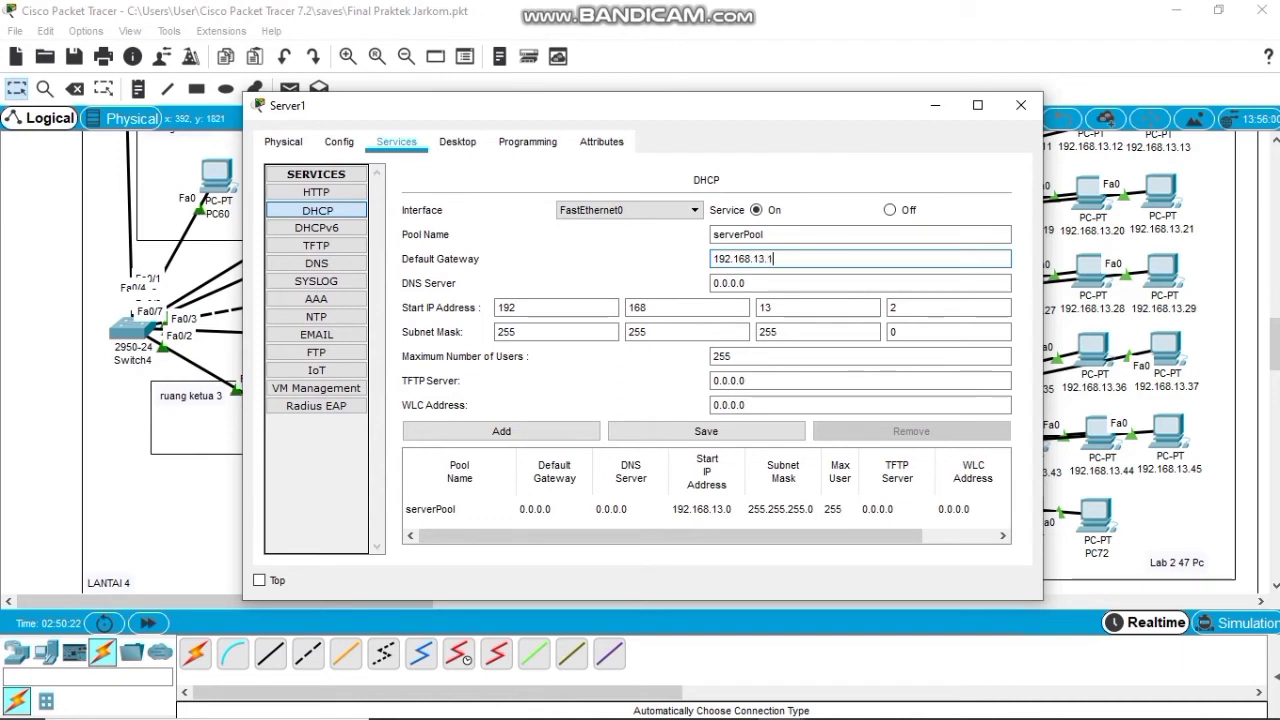
click(706, 431)
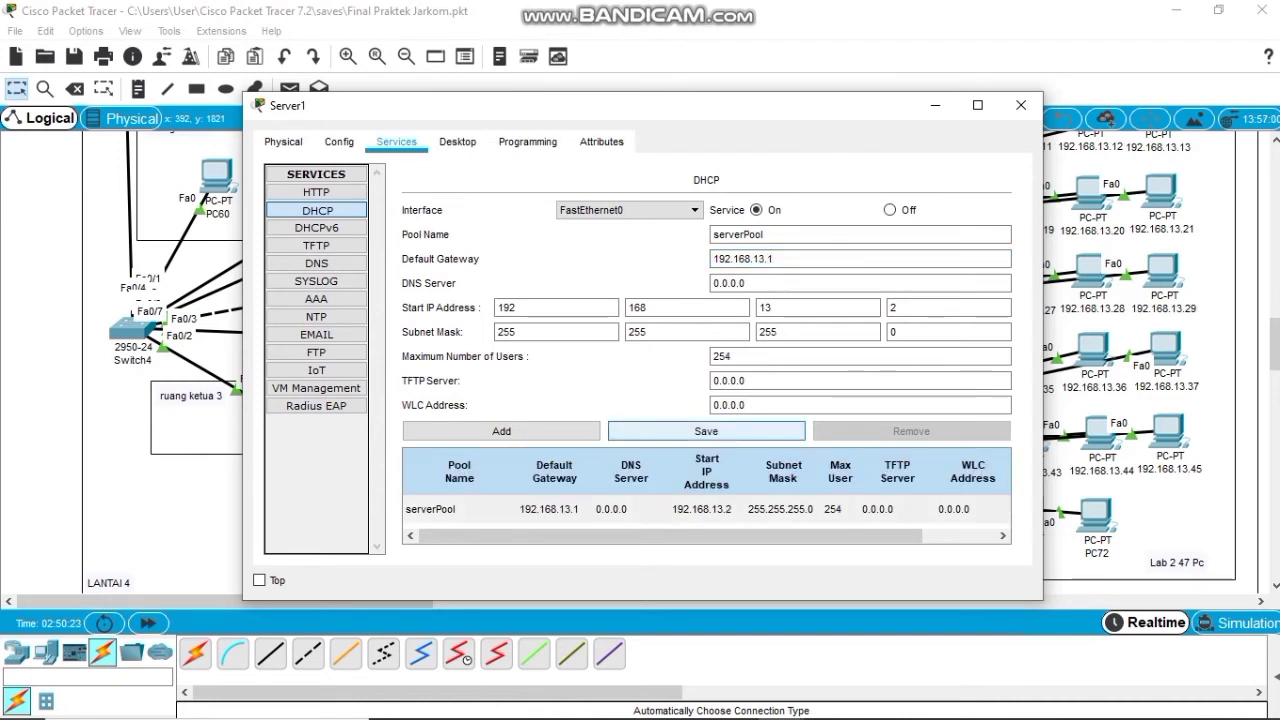
click(706, 509)
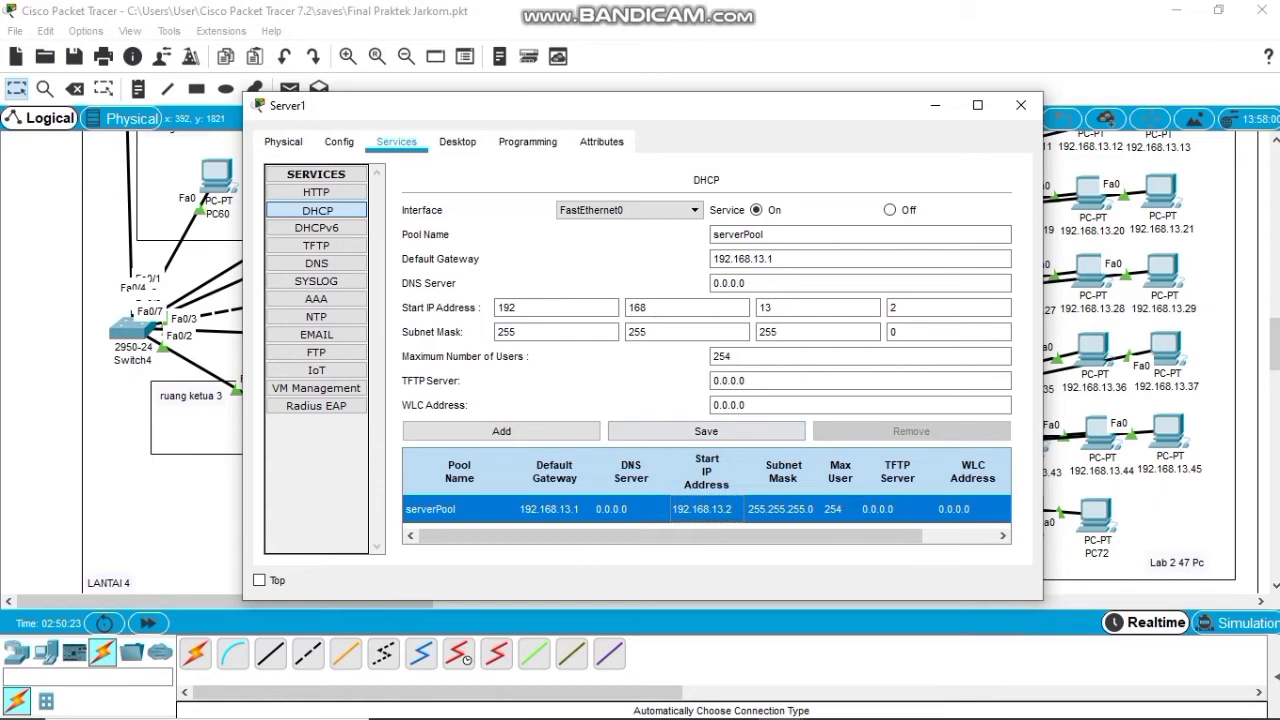
click(1021, 105)
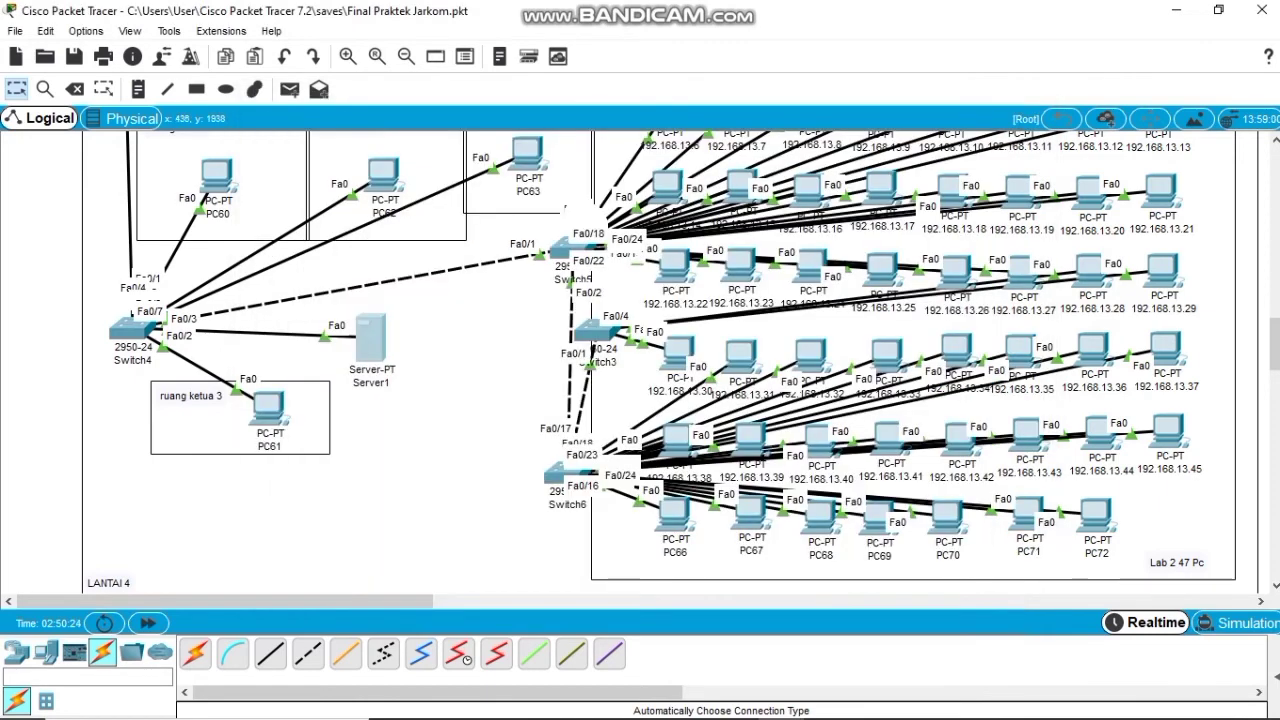
Switch PC60 and PC62 from static to DHCP addressing, closing each window afterwards.
scroll(217, 240, up, 1)
click(217, 240)
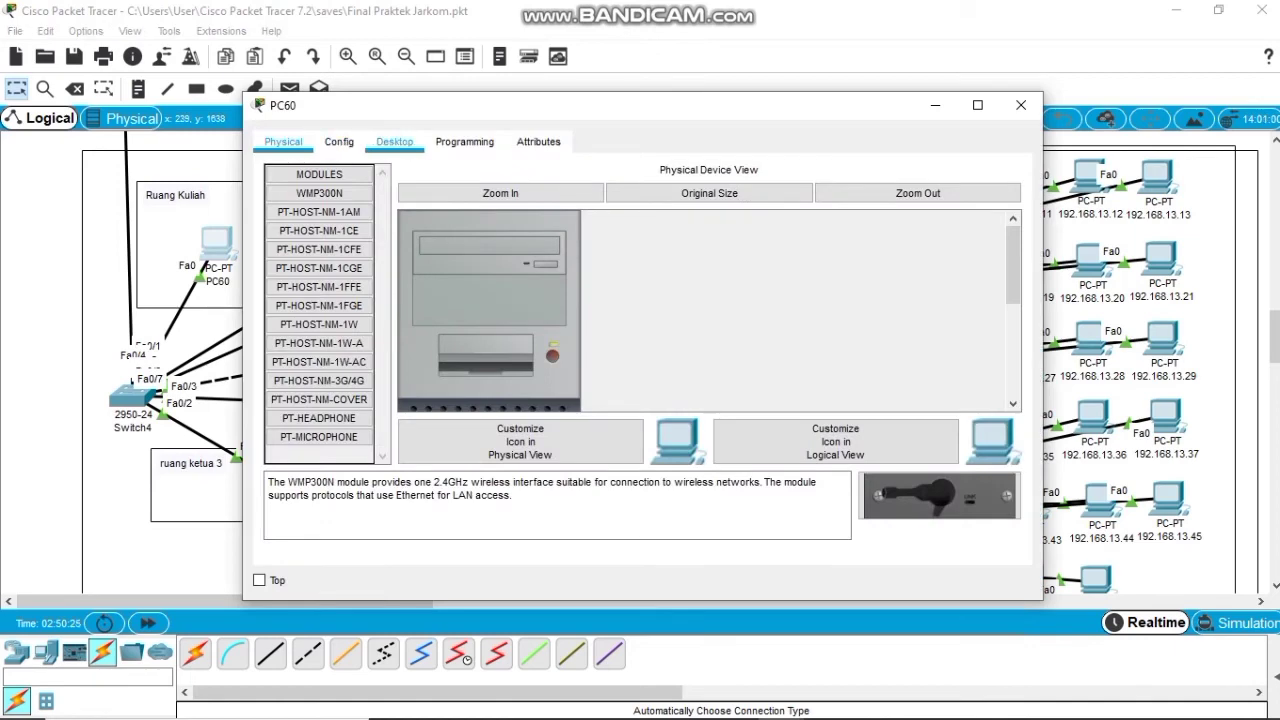
click(394, 141)
click(337, 217)
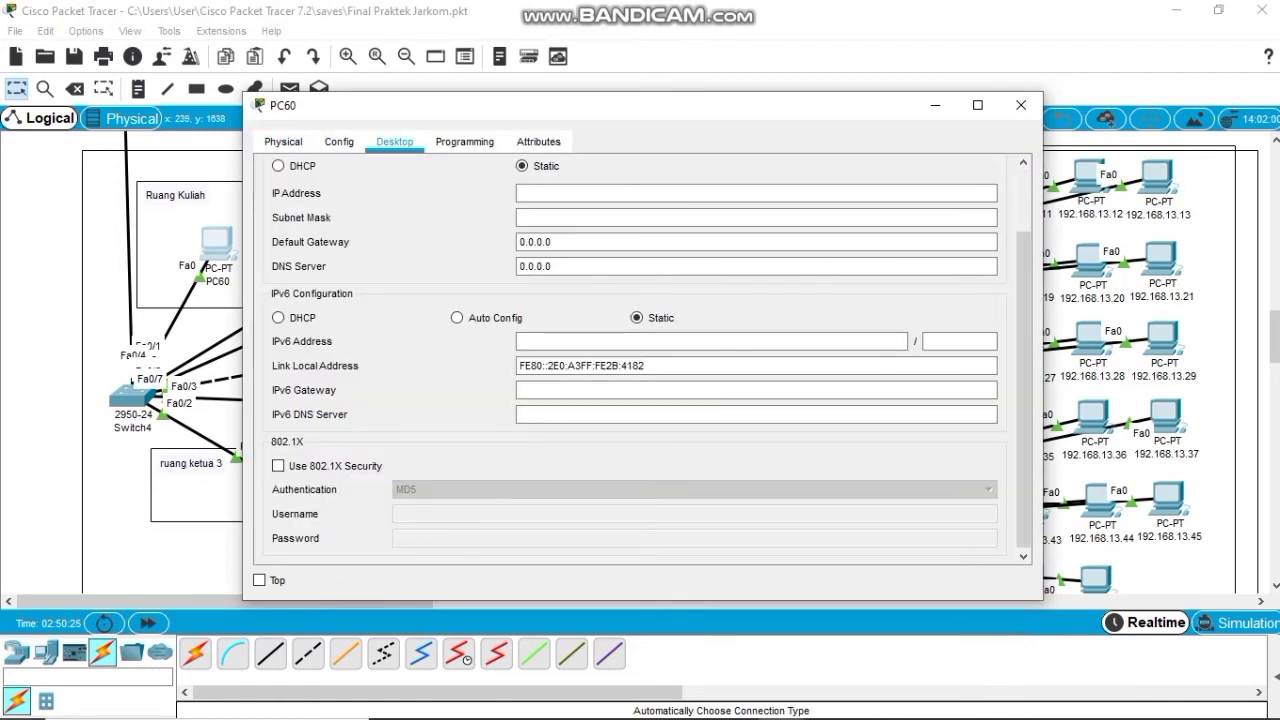
click(278, 165)
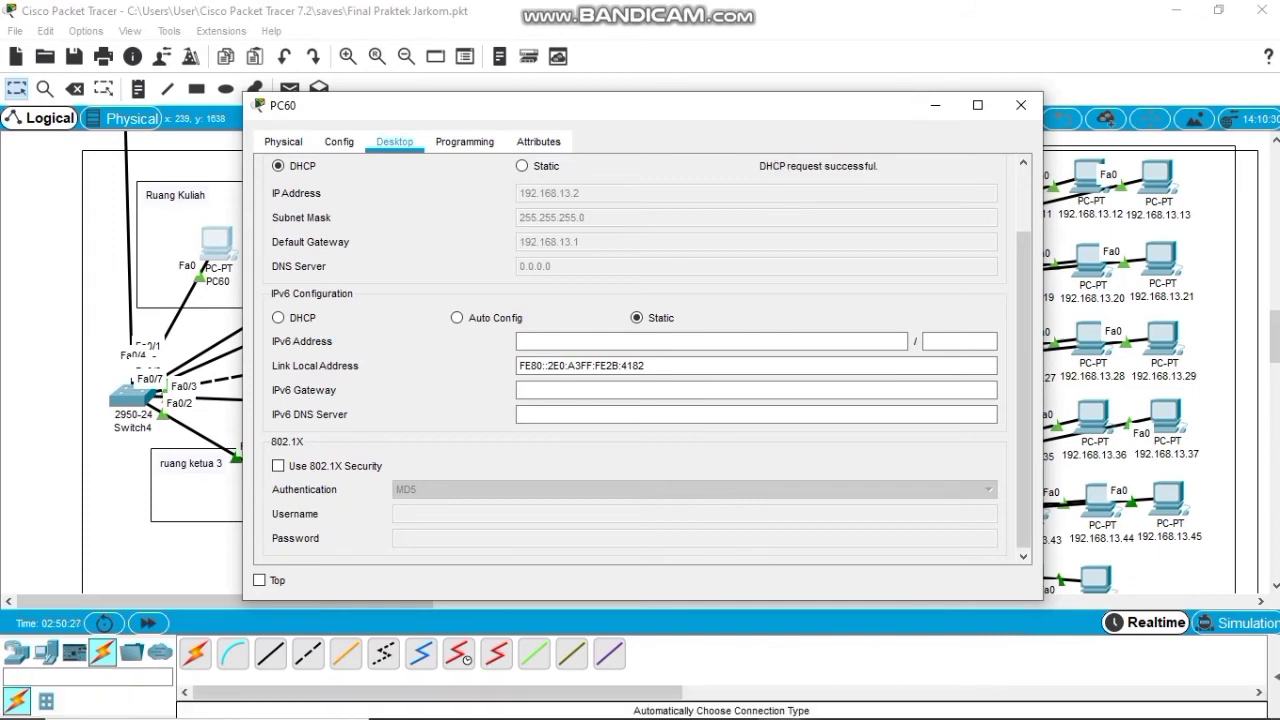
click(1021, 104)
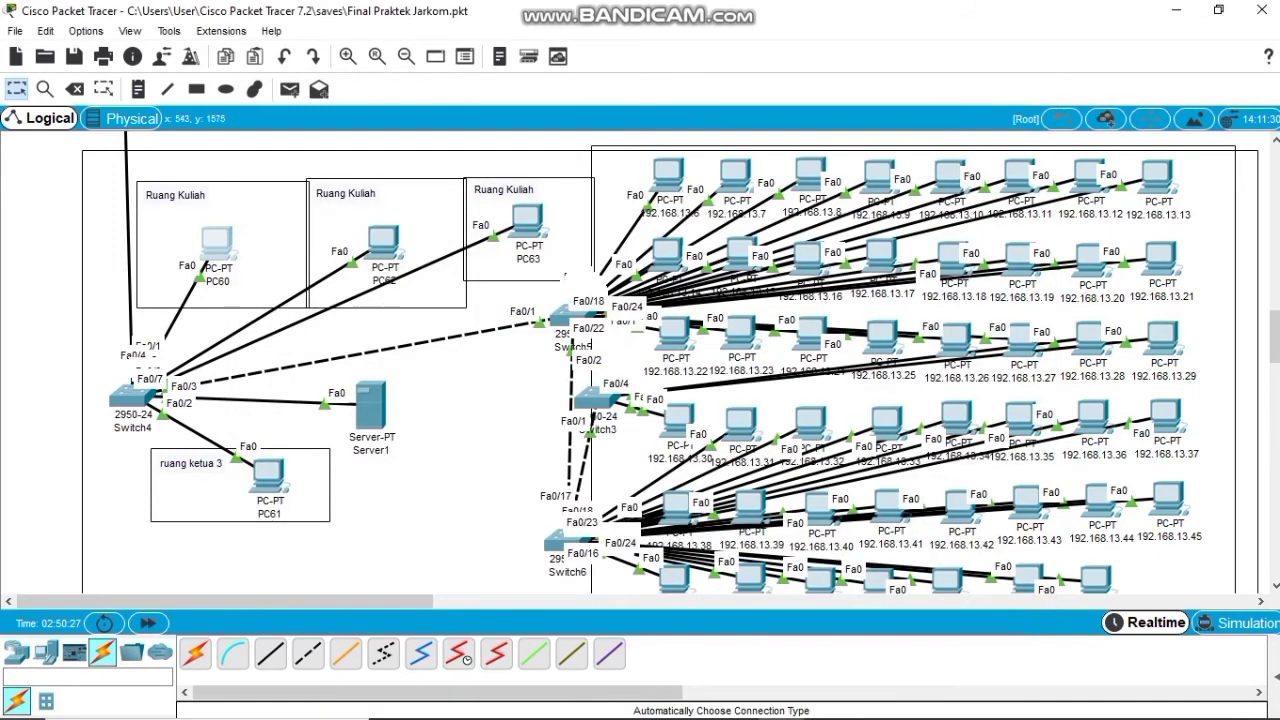
click(383, 240)
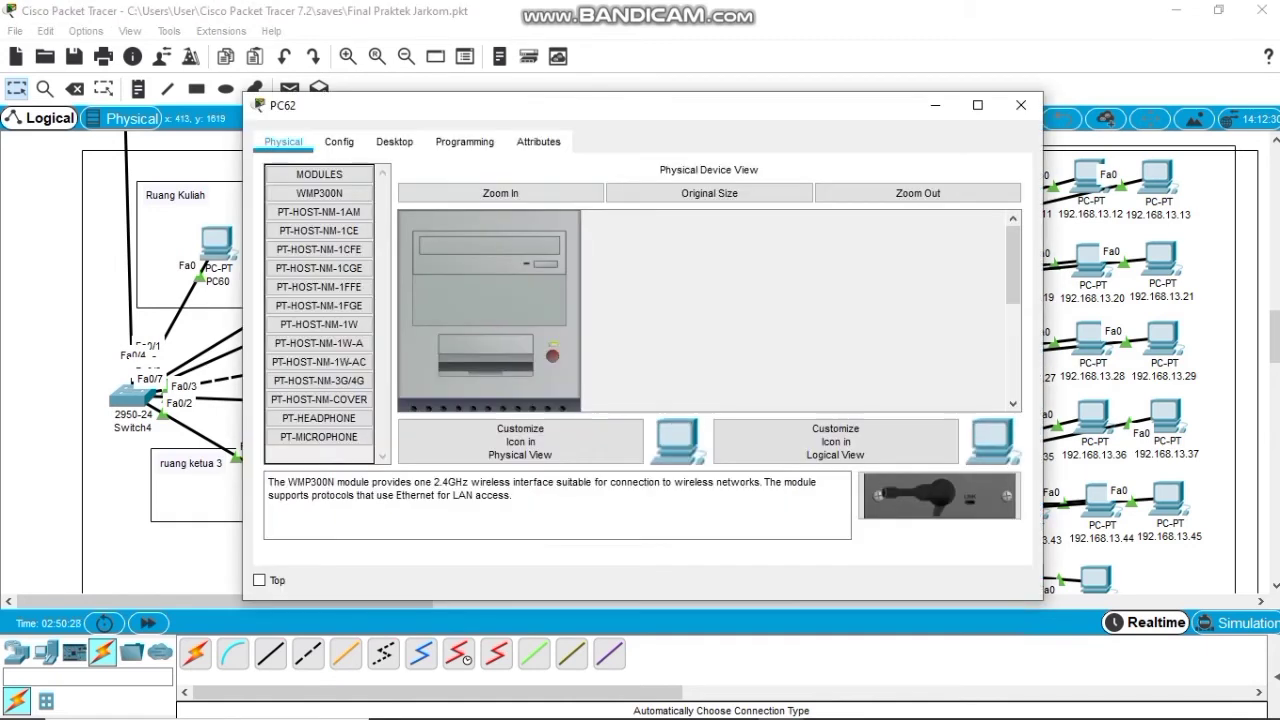
click(394, 141)
click(329, 195)
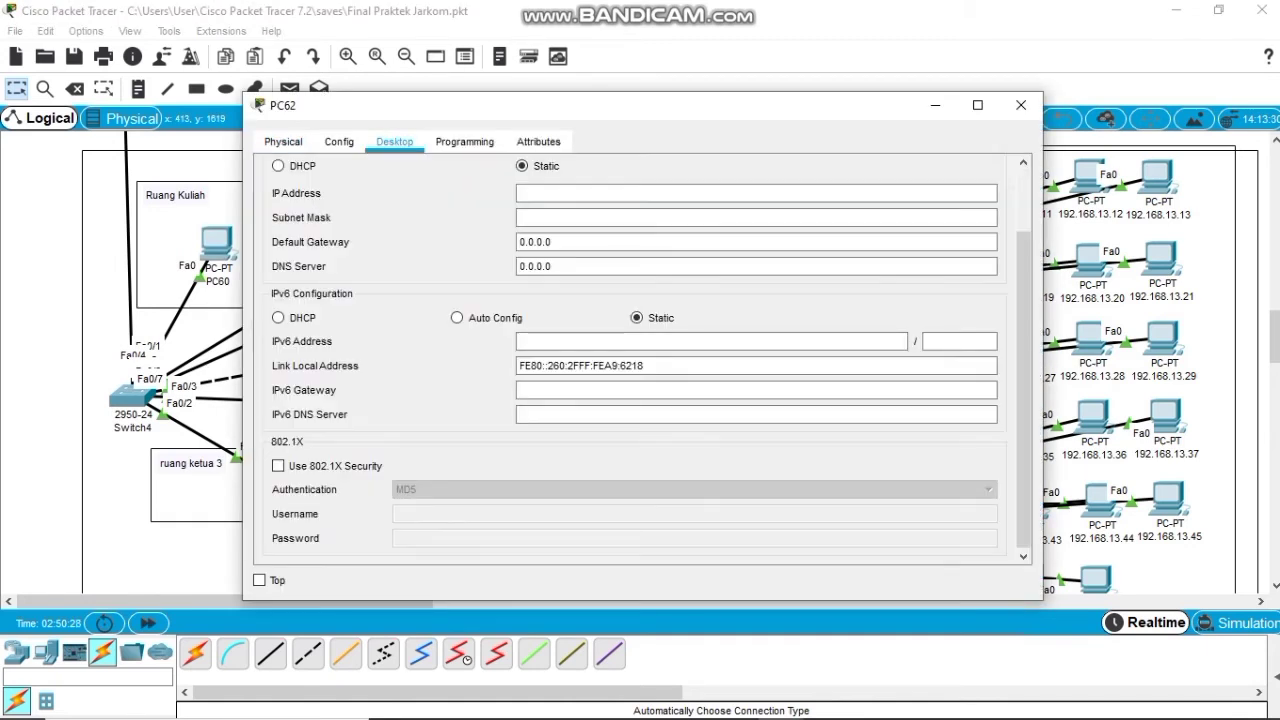
click(278, 165)
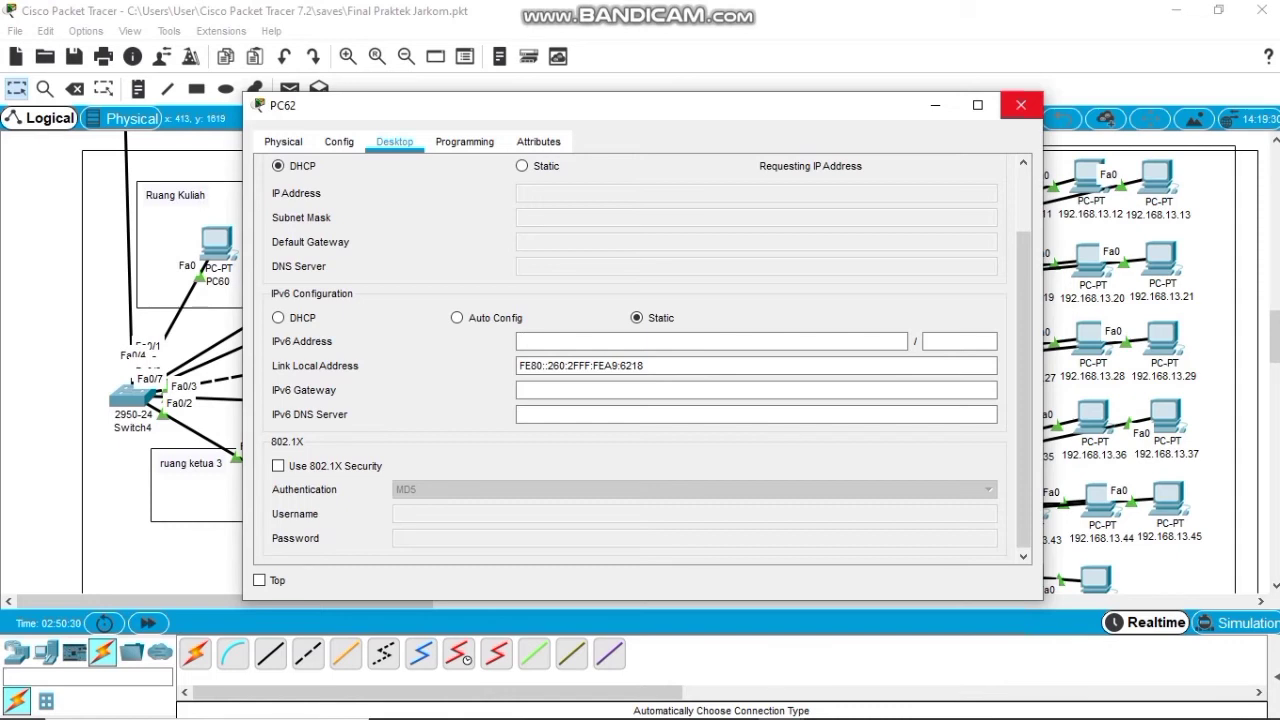
click(1021, 105)
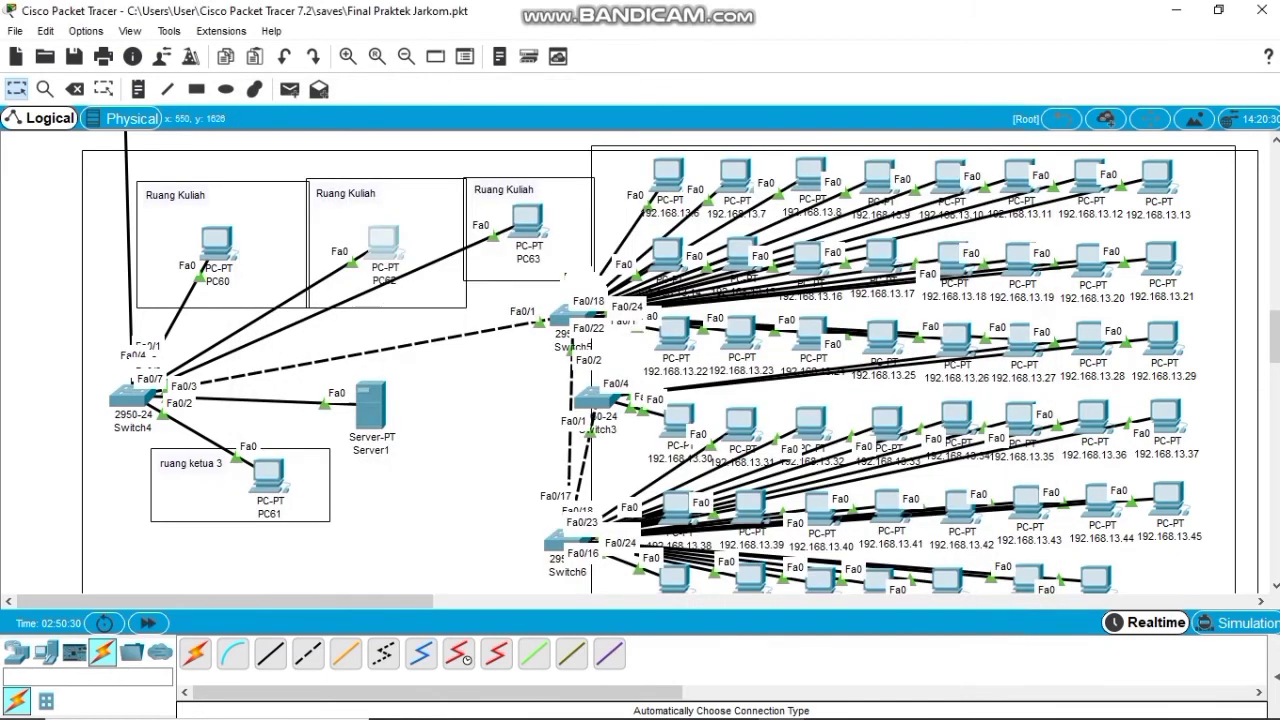
Set PC63 and PC61 to DHCP, receiving 192.168.13.4 and 192.168.13.5 with gateway 192.168.13.1.
click(527, 220)
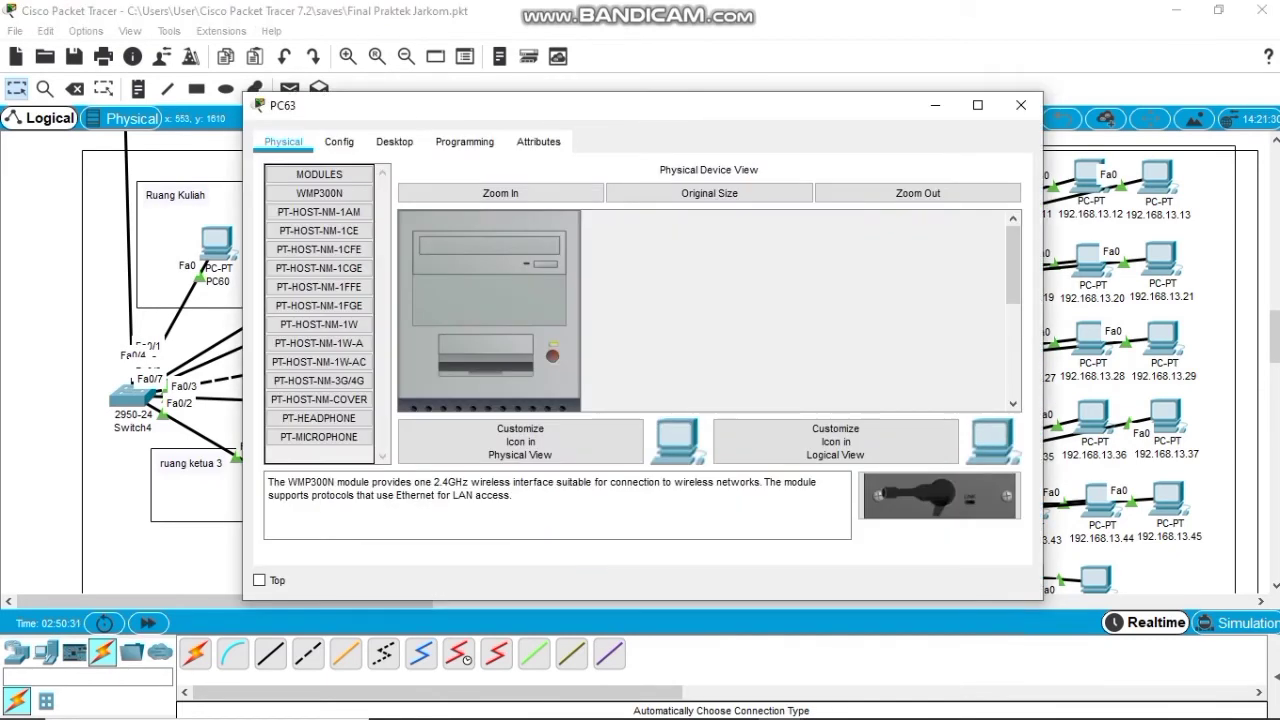
click(394, 141)
click(337, 215)
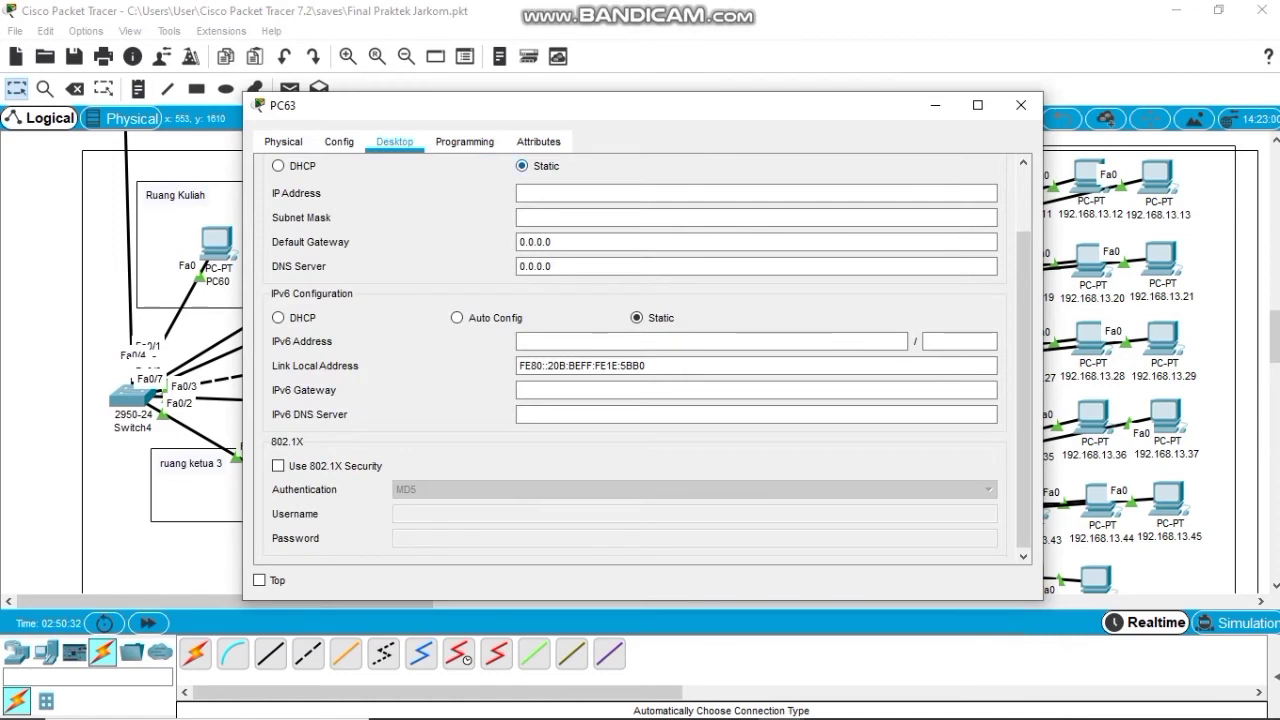
click(278, 166)
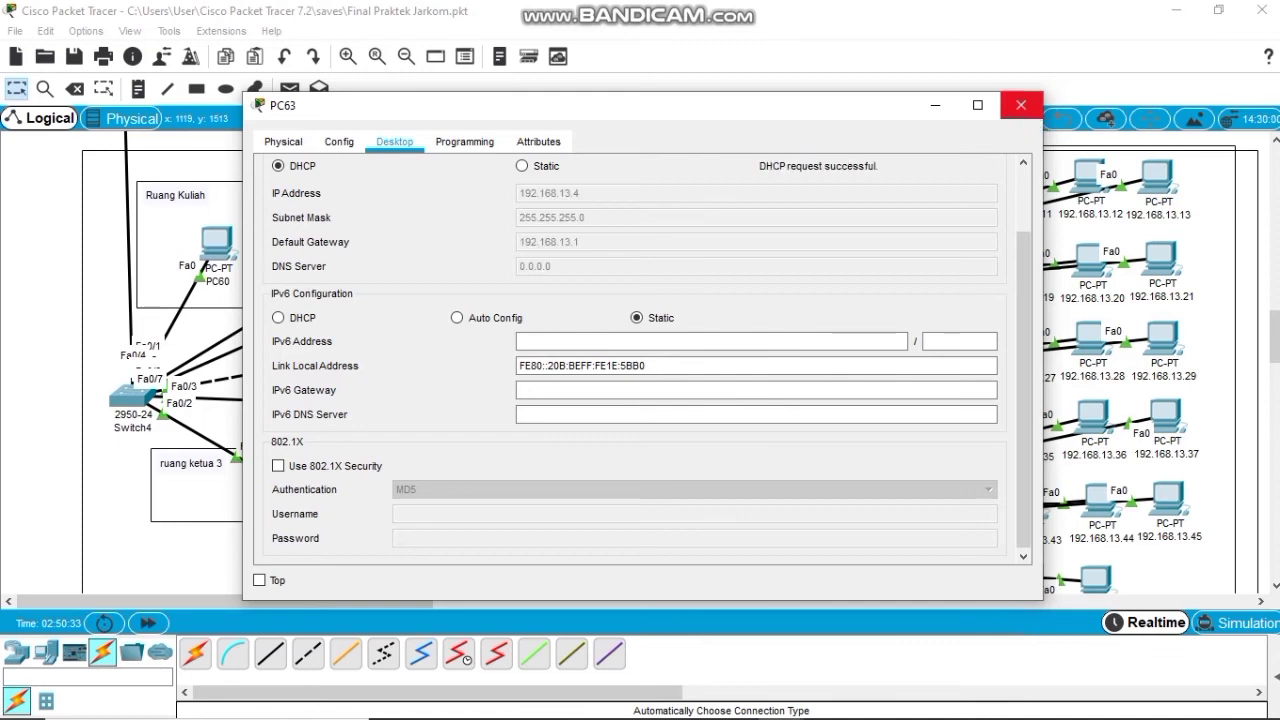
click(1020, 105)
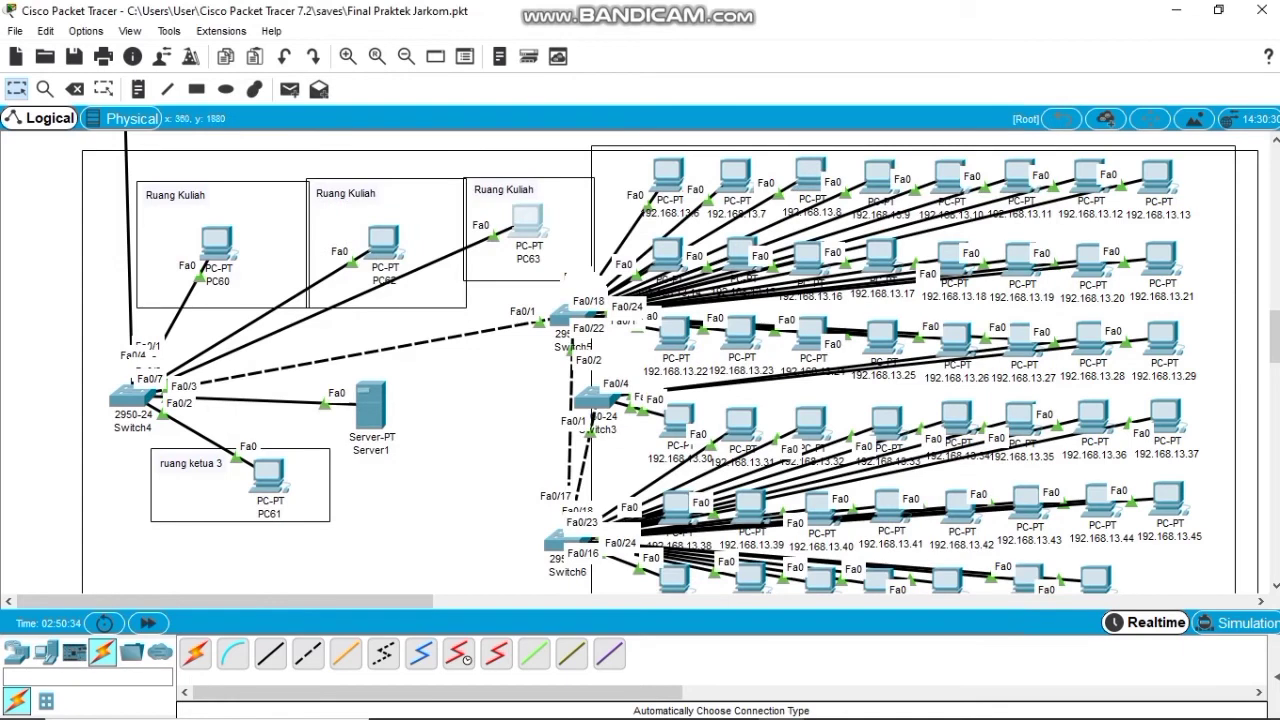
click(268, 475)
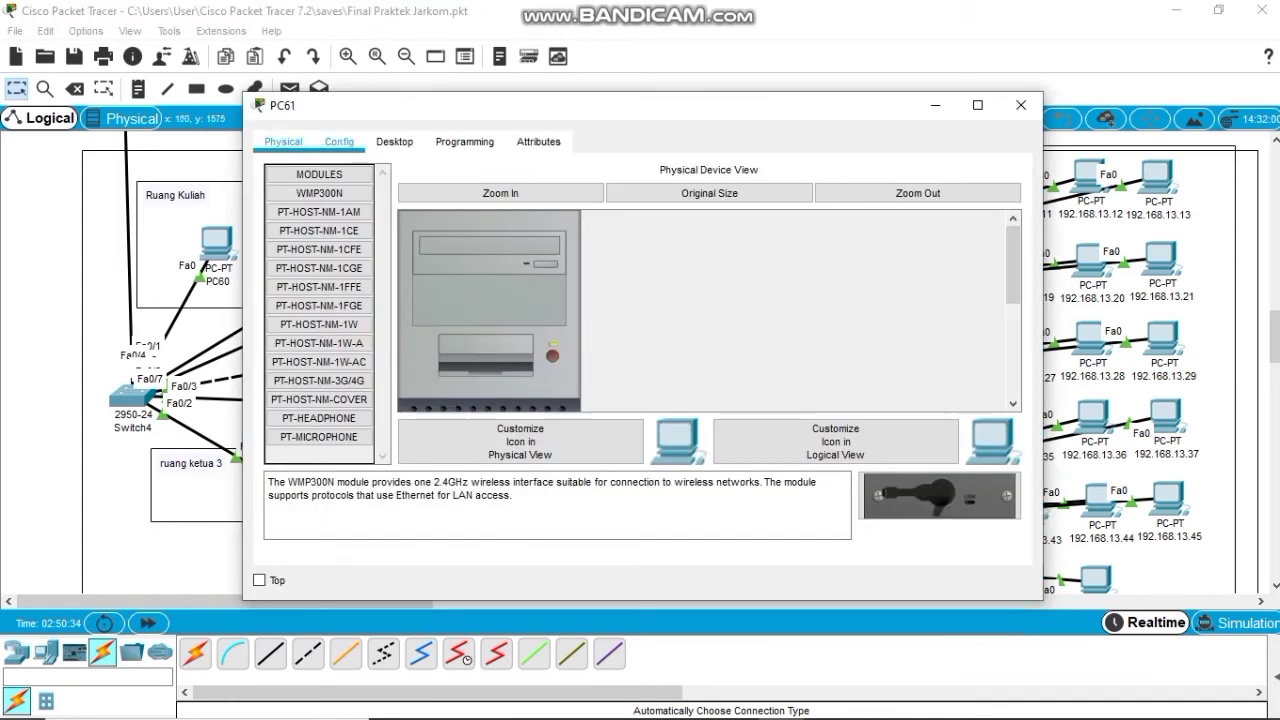
click(394, 141)
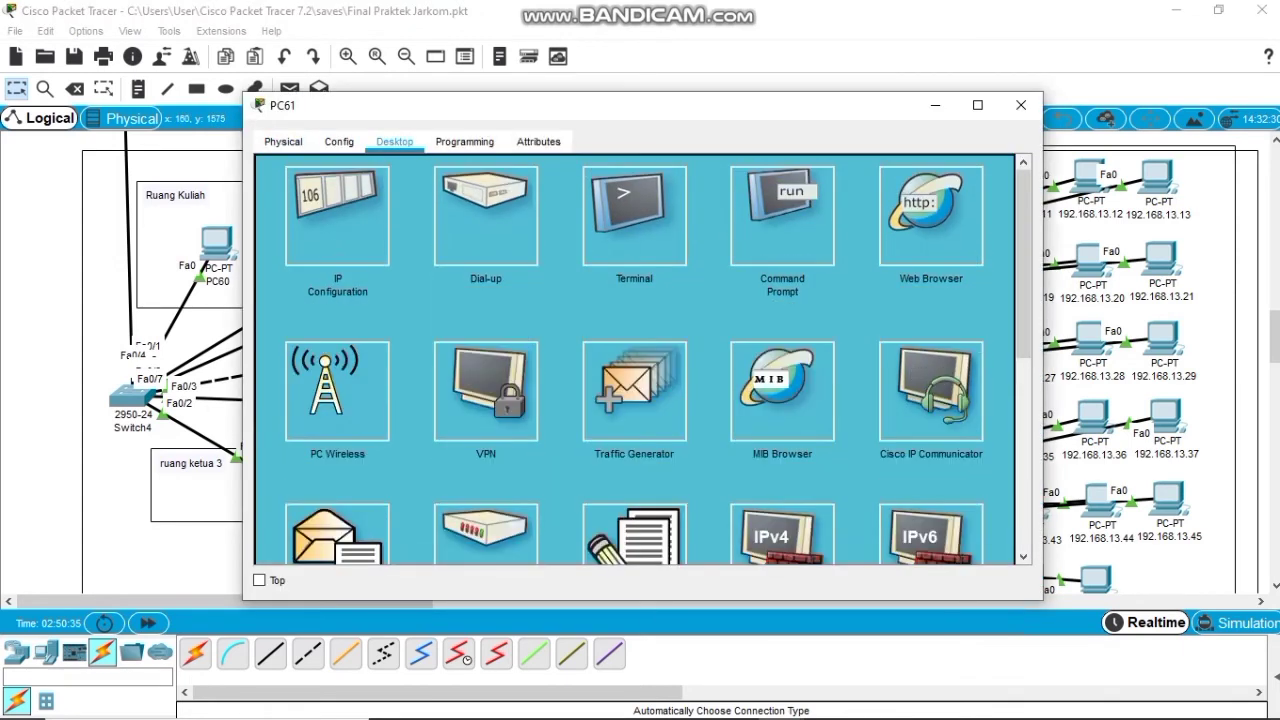
click(337, 215)
click(278, 165)
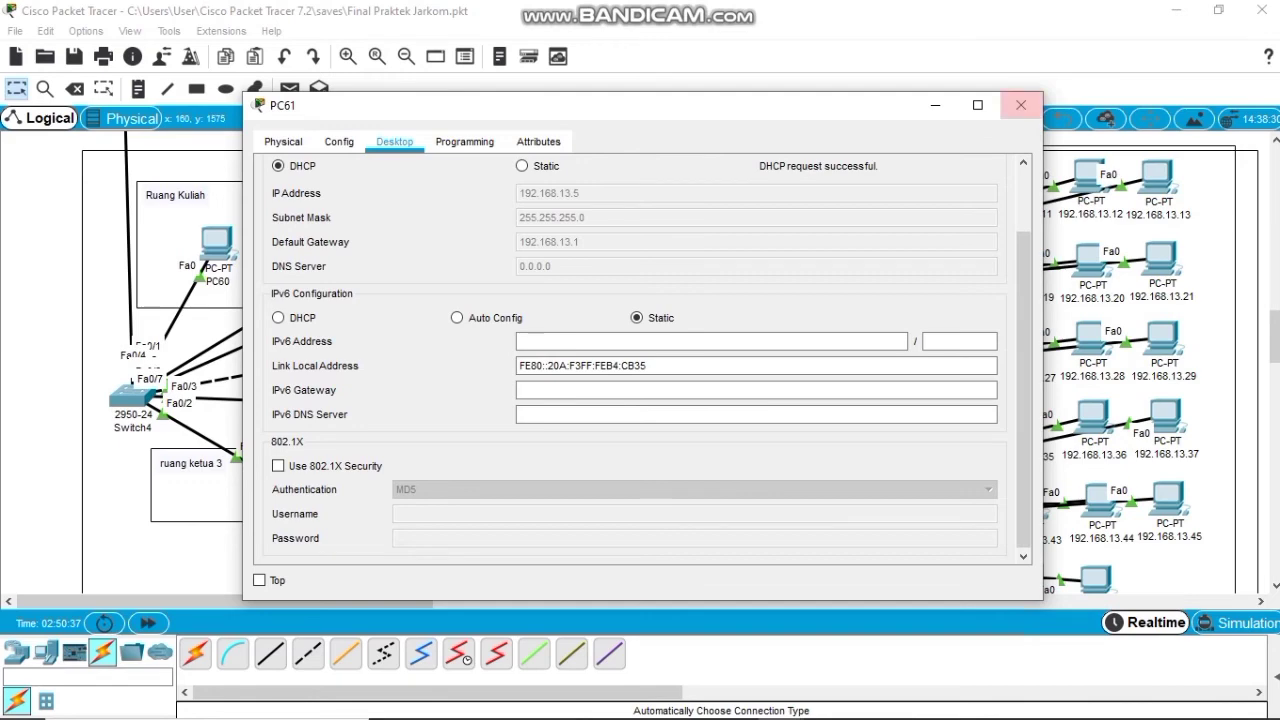
click(1021, 105)
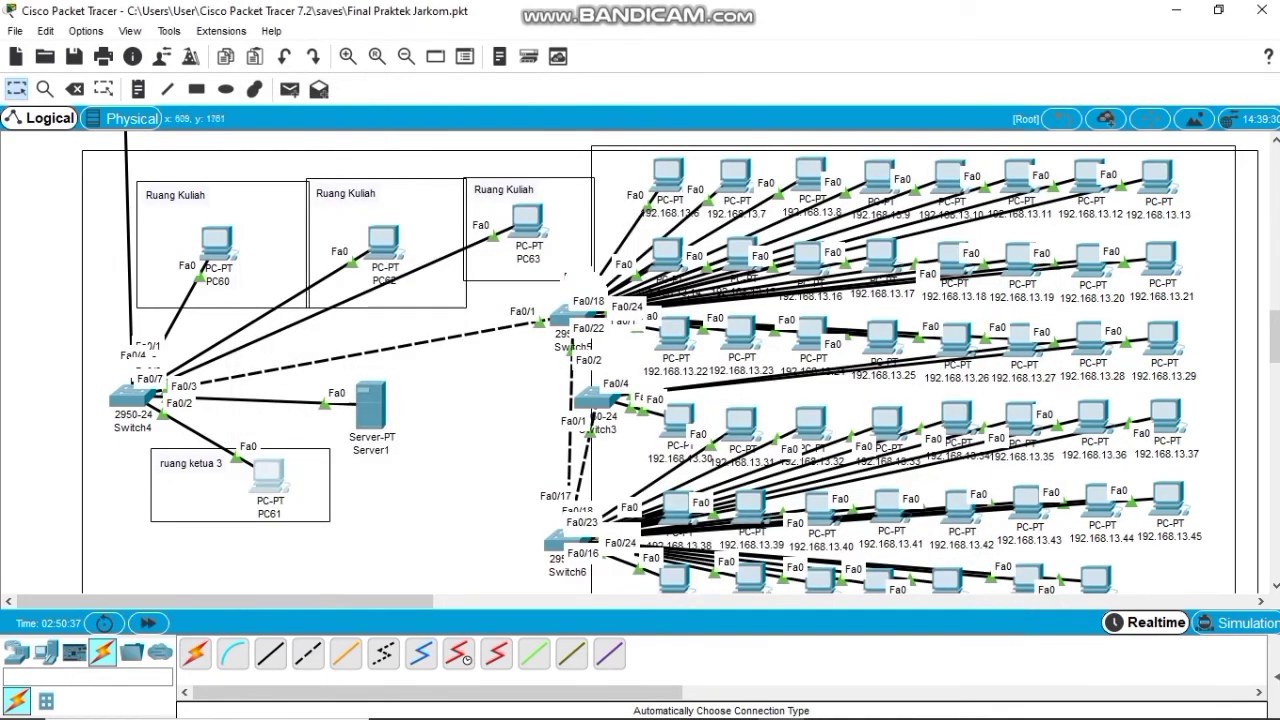
Switch PCs 192.168.13.6 and 192.168.13.7 to DHCP addressing, closing each window.
click(668, 173)
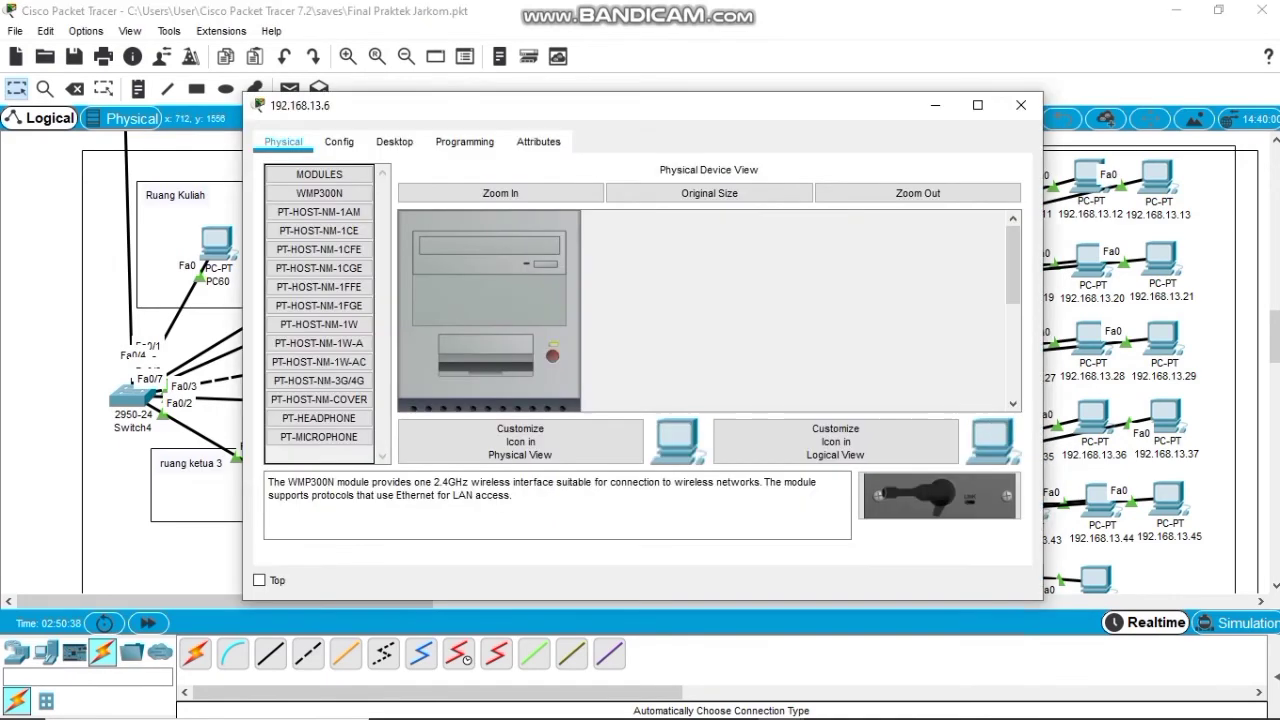
click(394, 141)
click(337, 206)
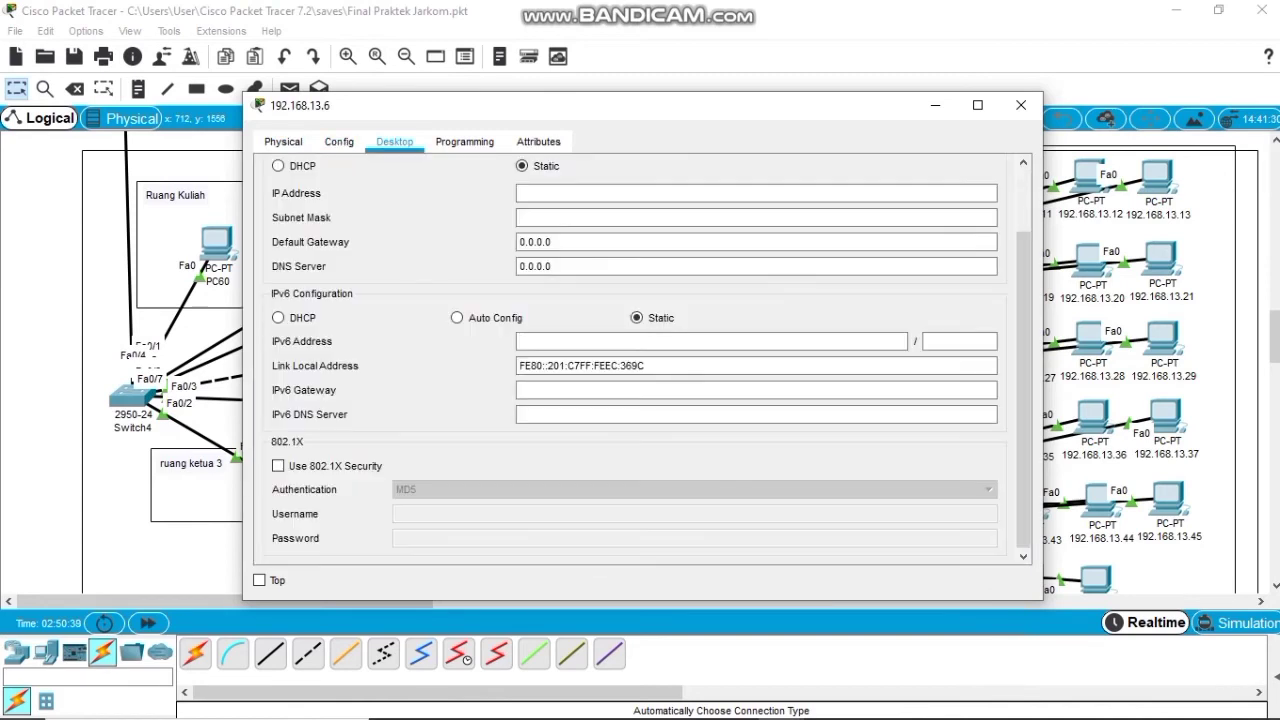
click(278, 165)
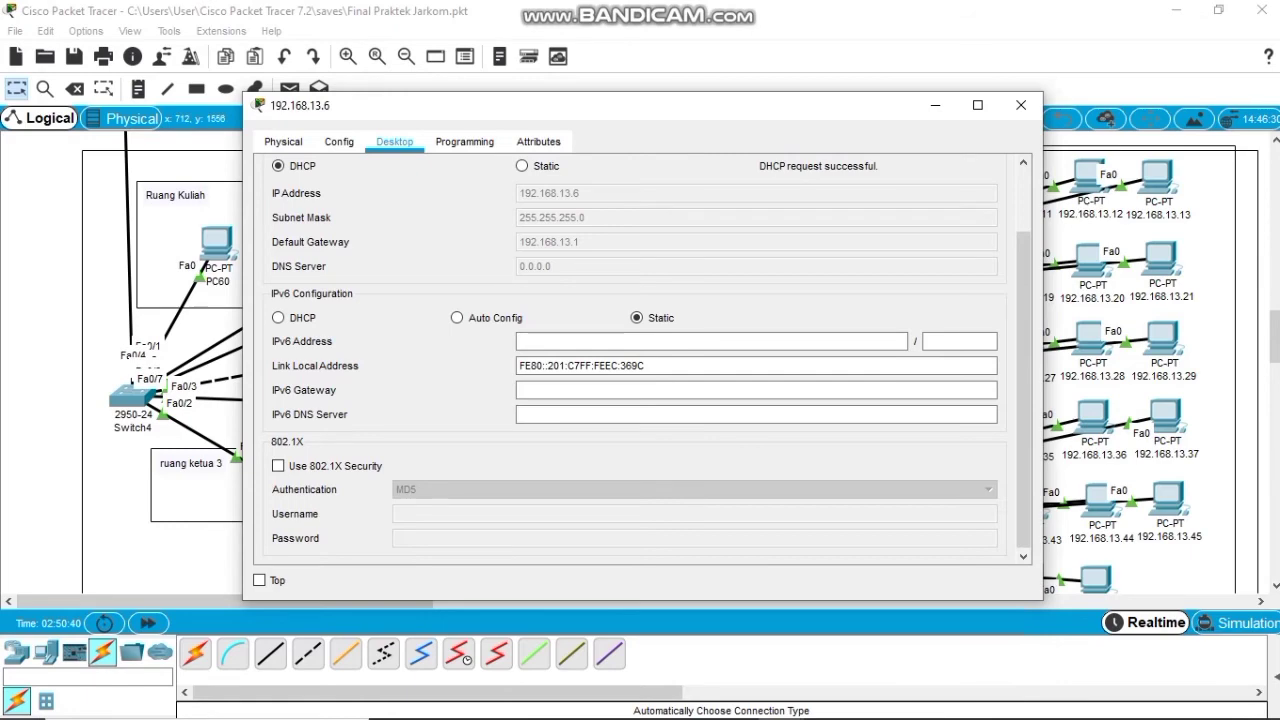
click(1021, 104)
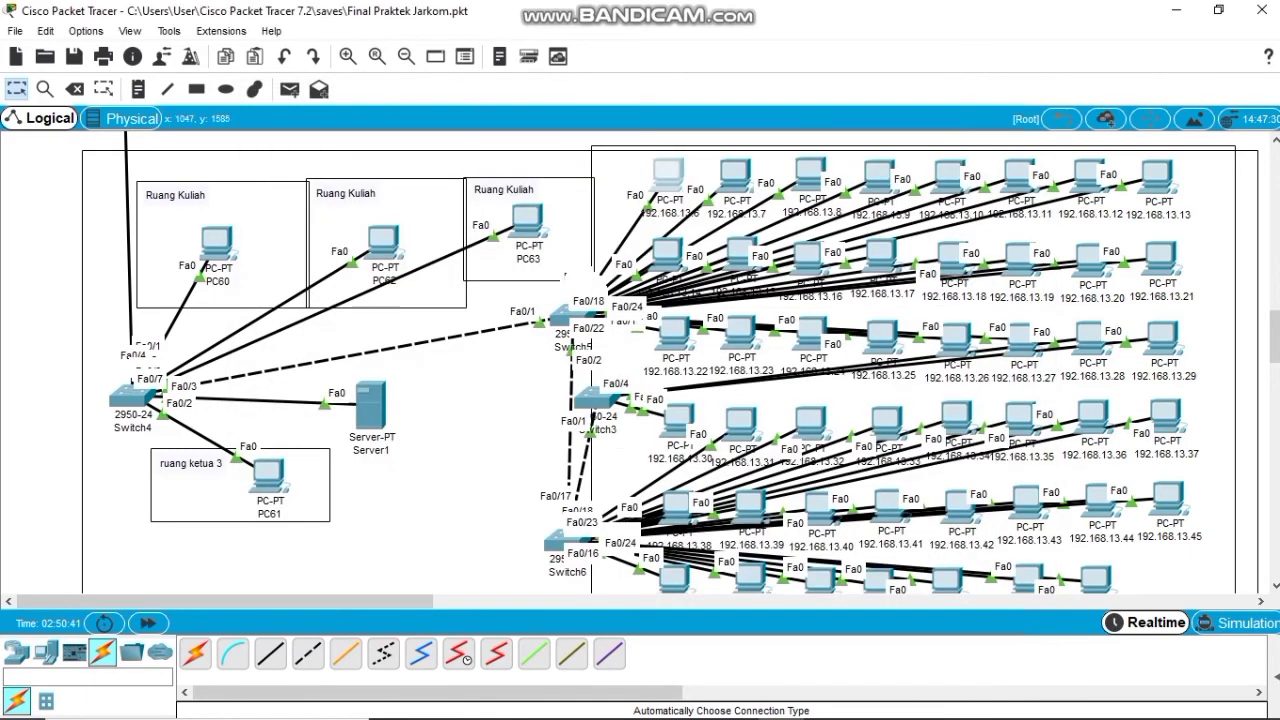
click(735, 177)
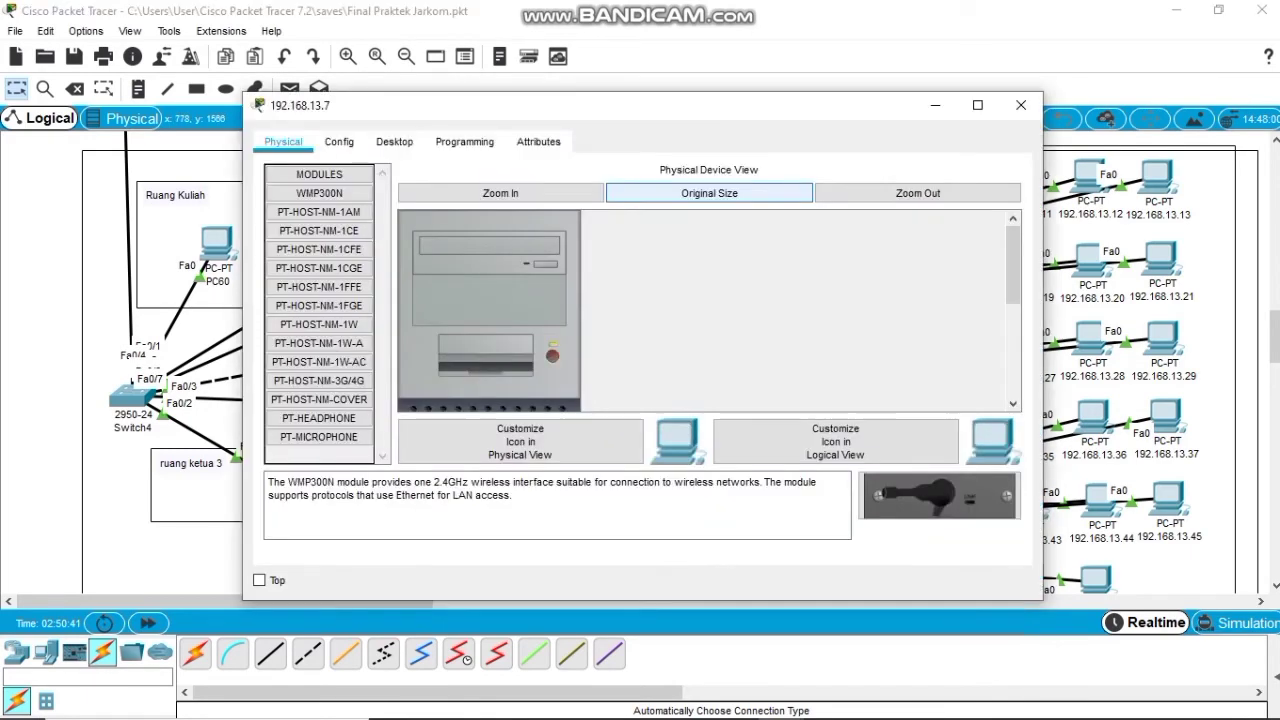
click(394, 141)
click(337, 212)
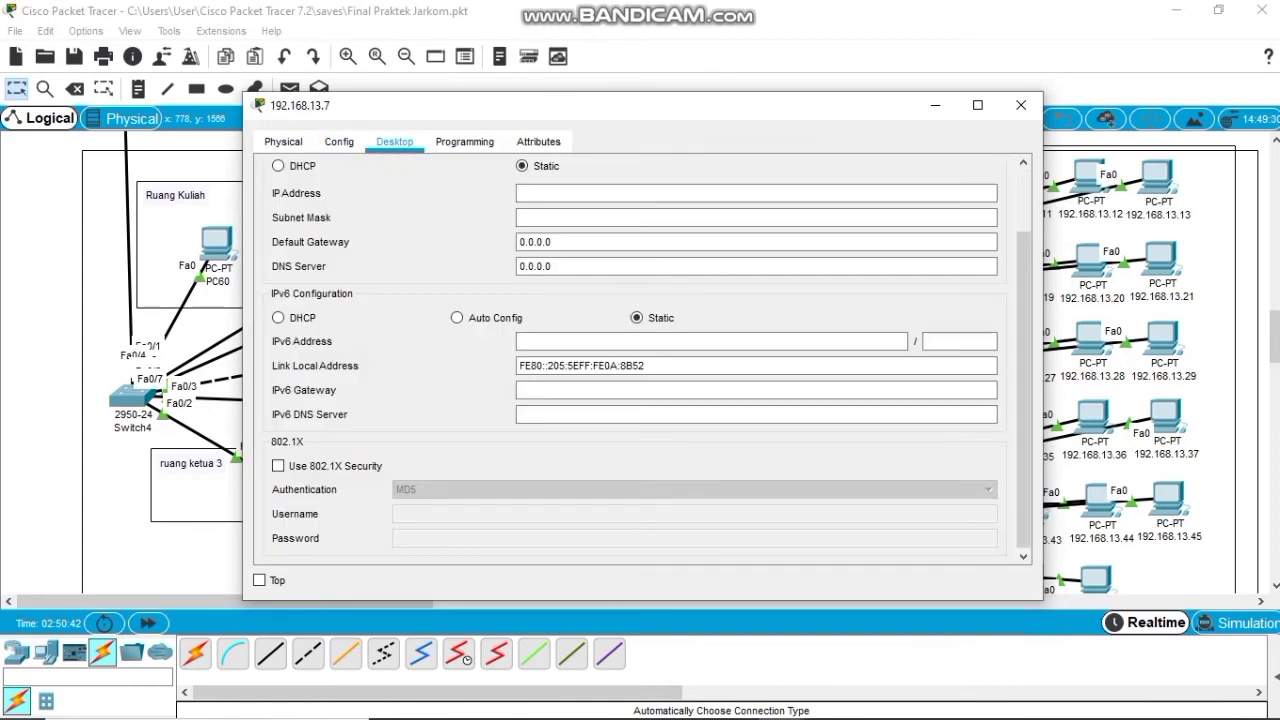
click(279, 166)
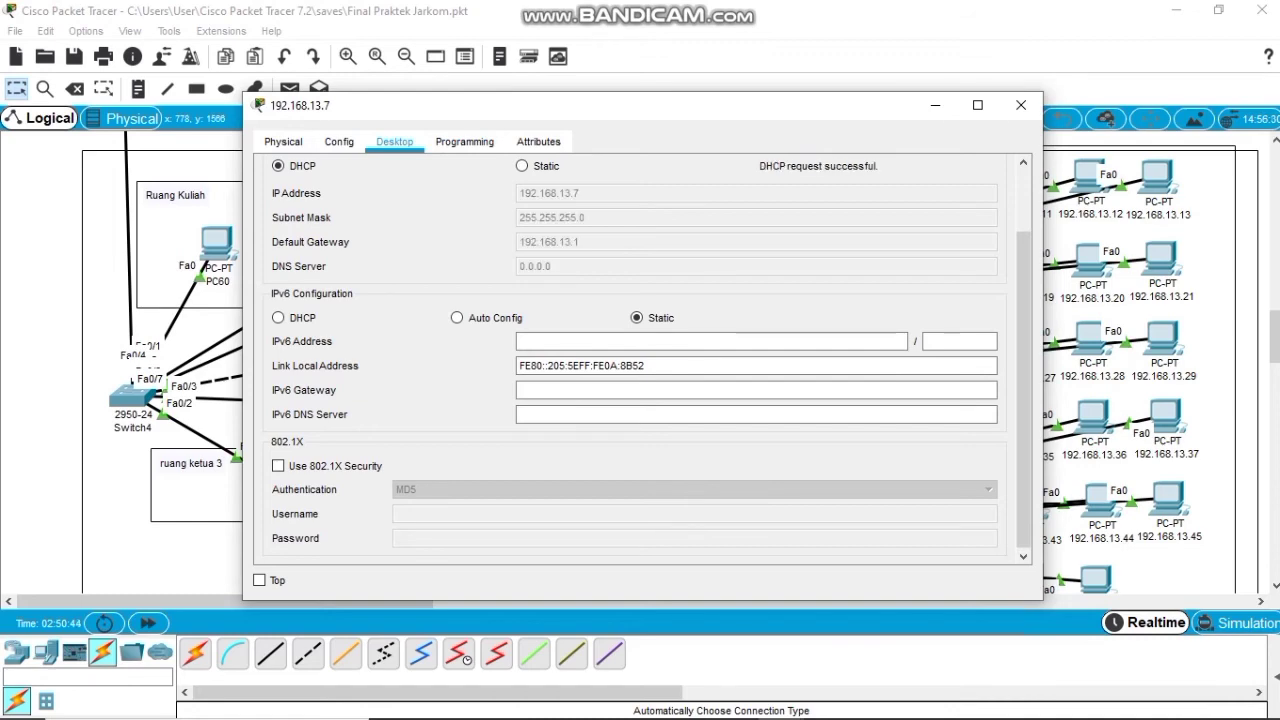
click(1021, 105)
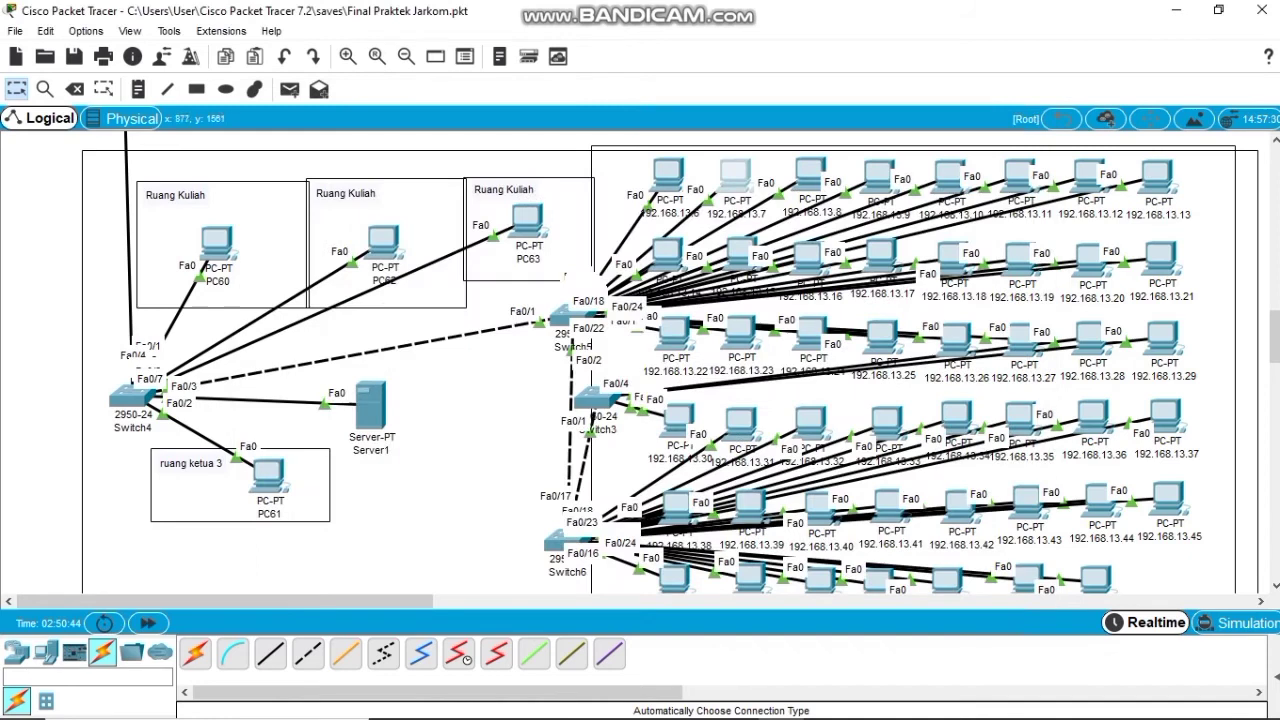
Set PC 192.168.13.8 to request its address by DHCP.
click(810, 175)
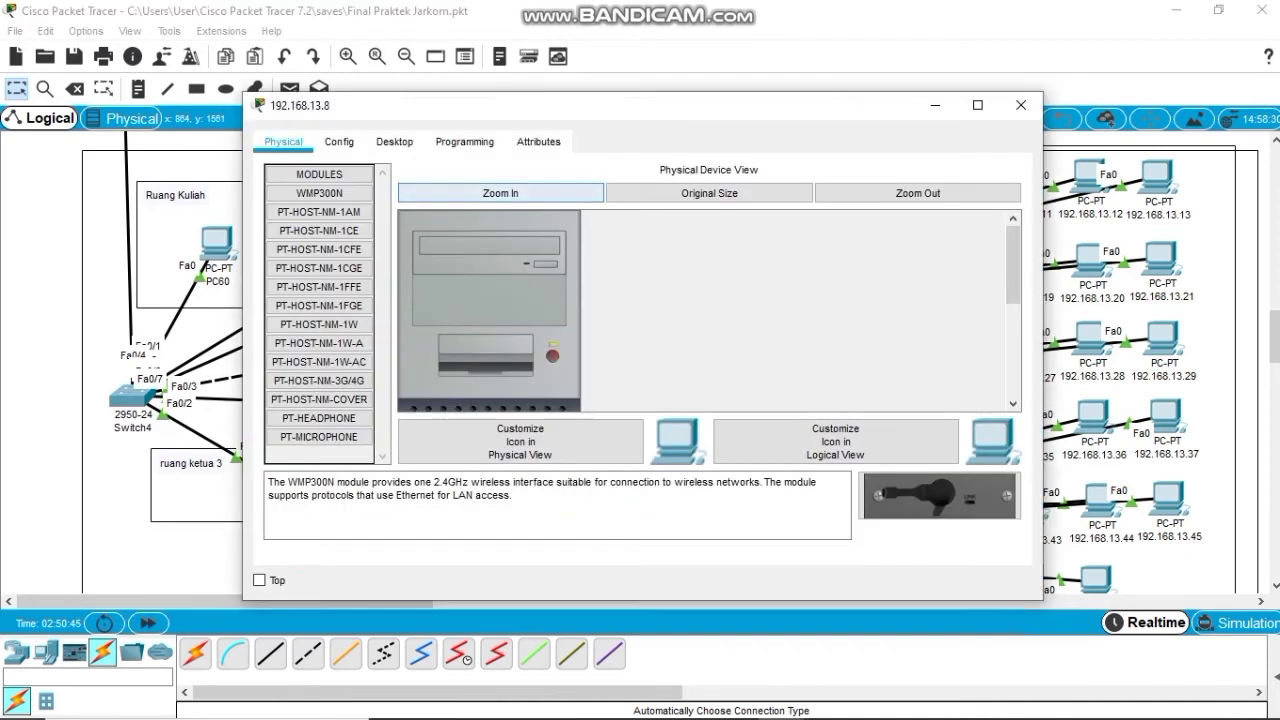
click(394, 141)
click(337, 215)
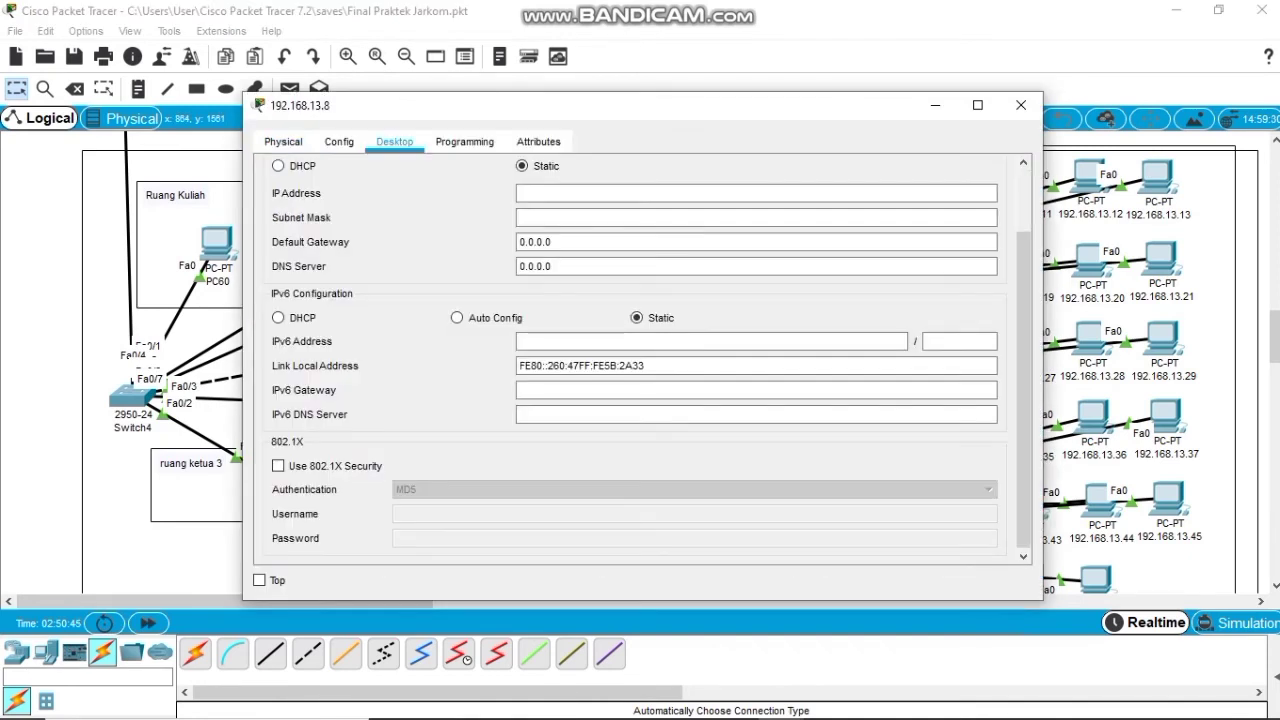
click(279, 166)
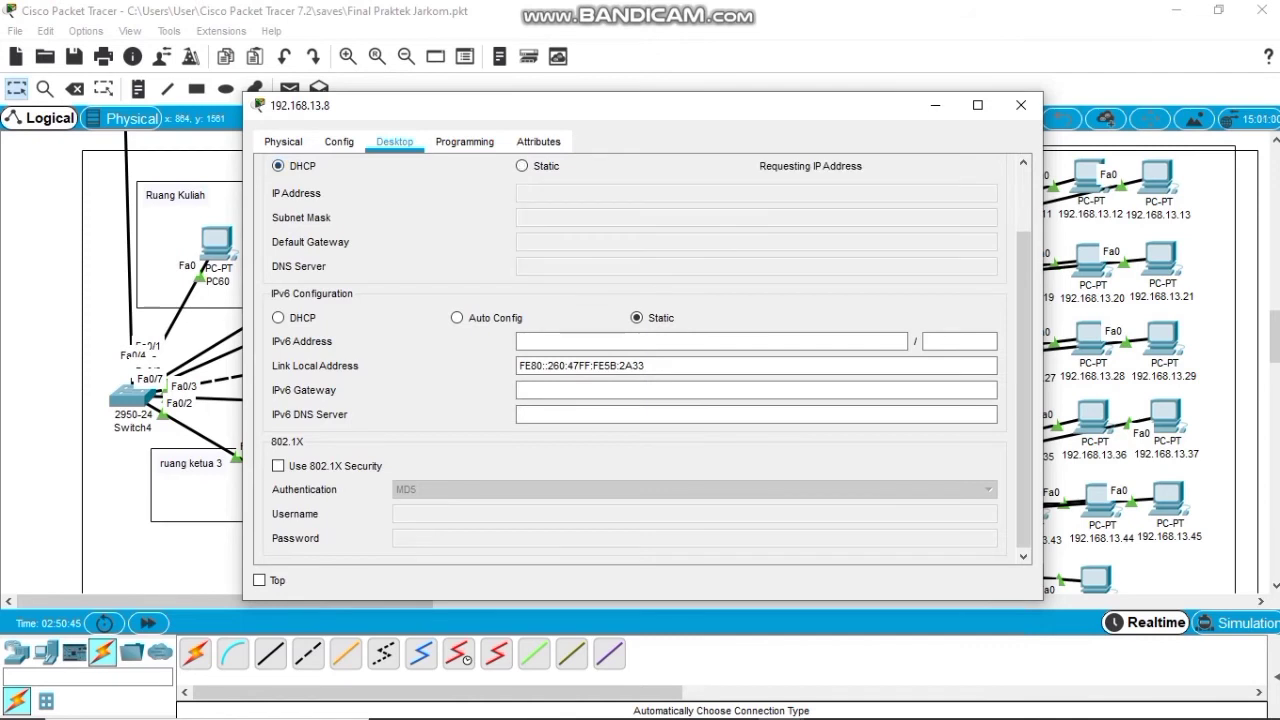
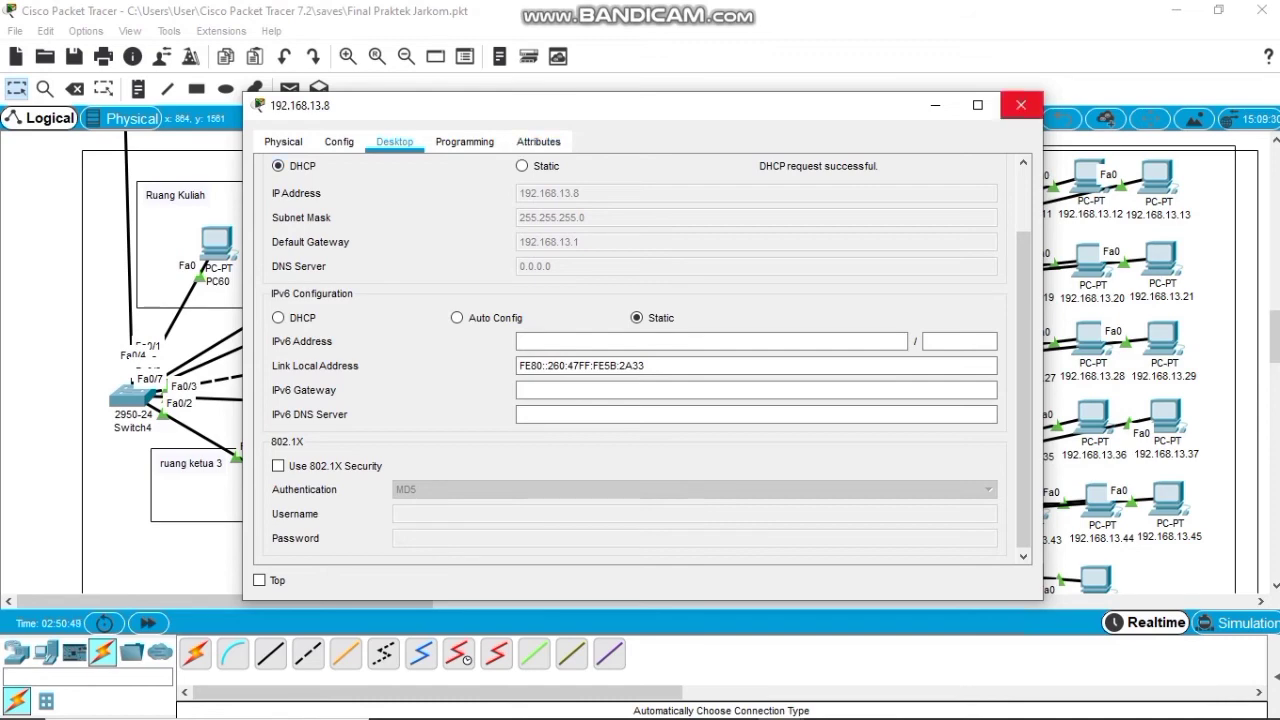
Switch PC 192.168.13.9 to DHCP addressing and close its window.
click(1021, 104)
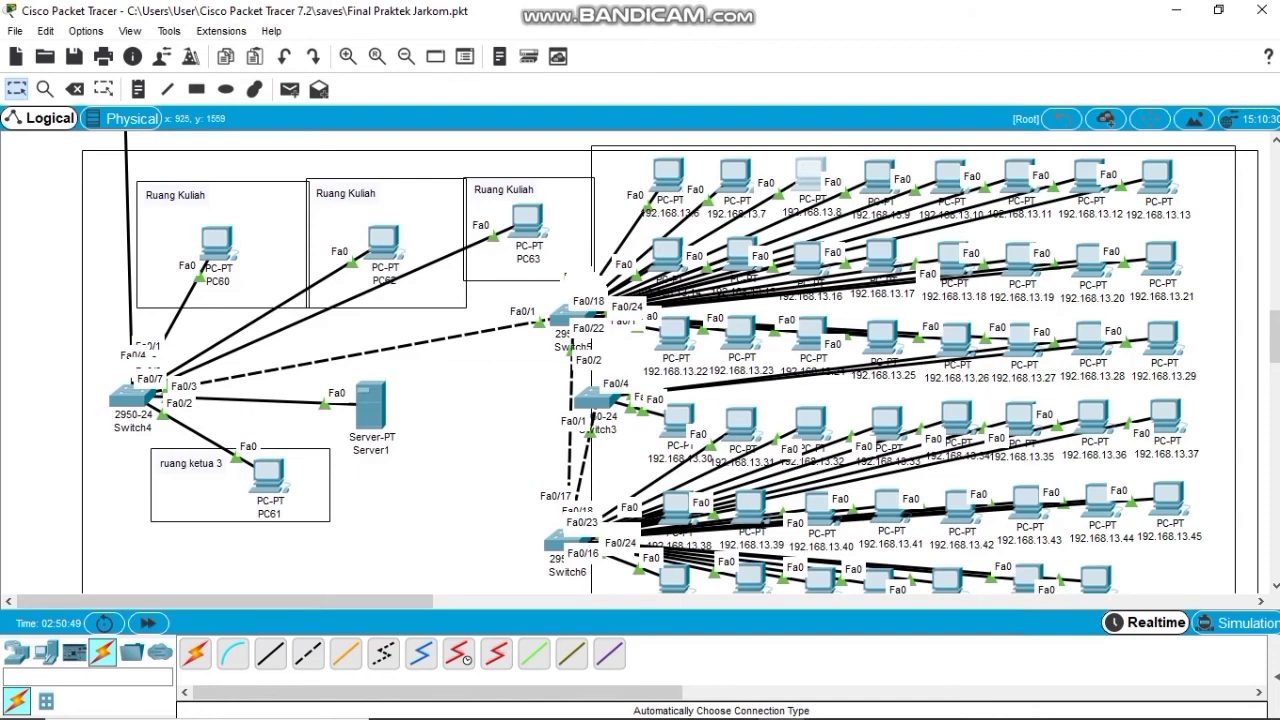
click(879, 176)
click(394, 141)
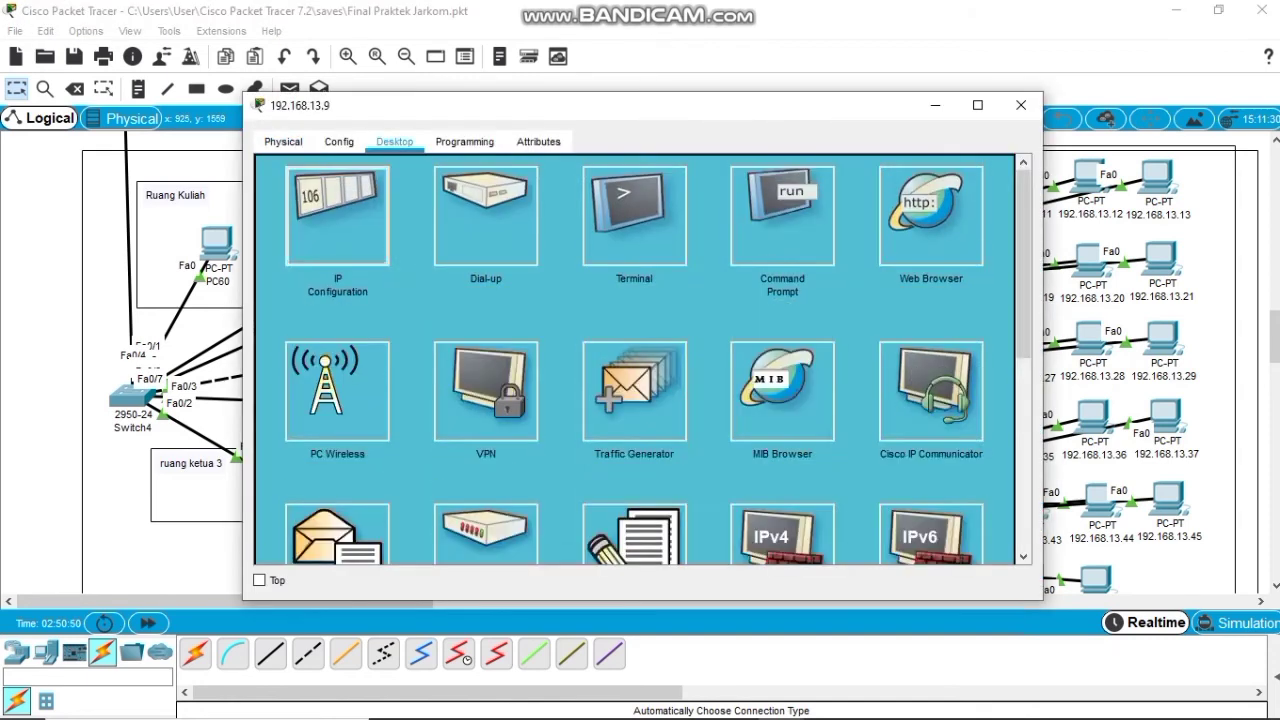
click(355, 200)
click(278, 165)
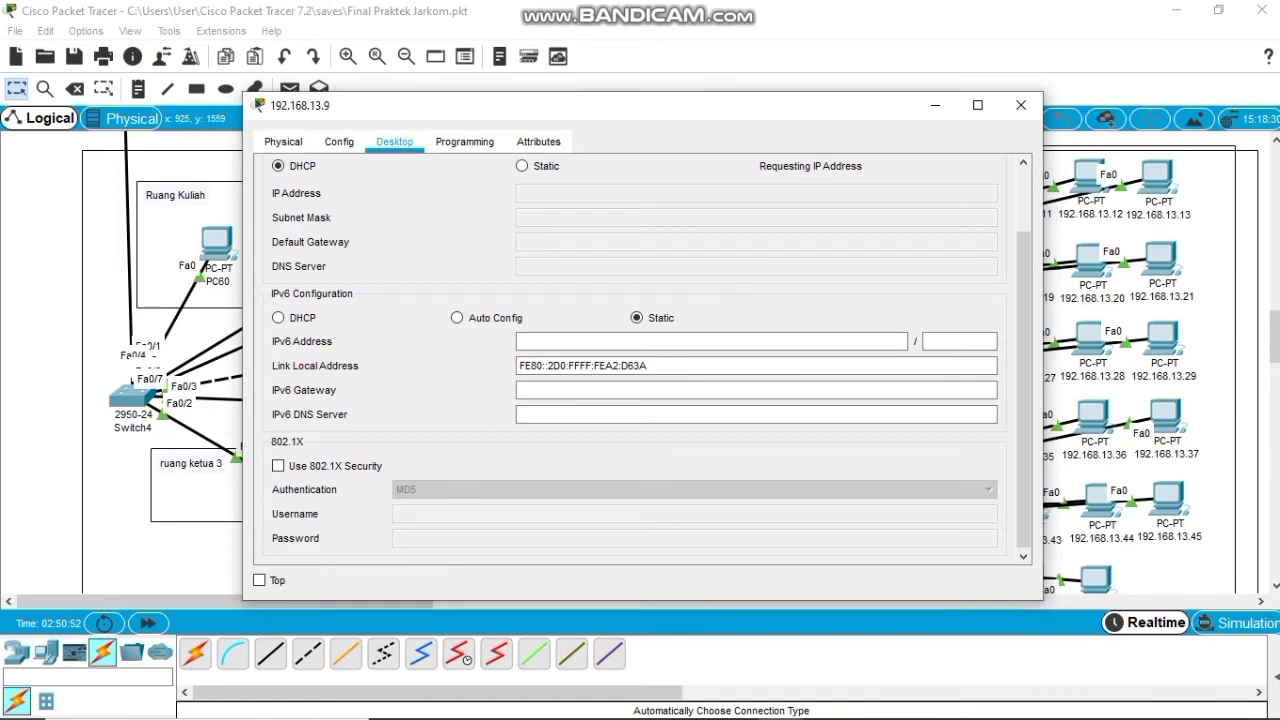
click(1021, 105)
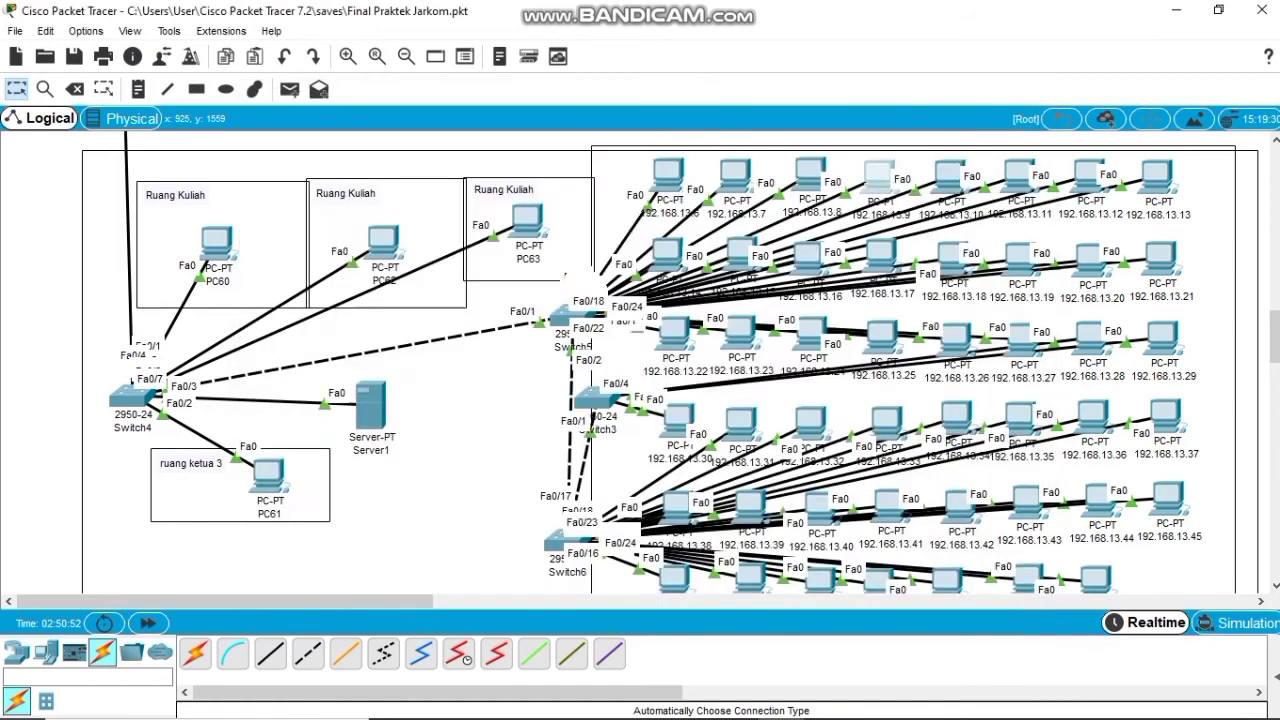
Set PC 192.168.13.10 to get its IPv4 address by DHCP, returning to the topology.
click(950, 175)
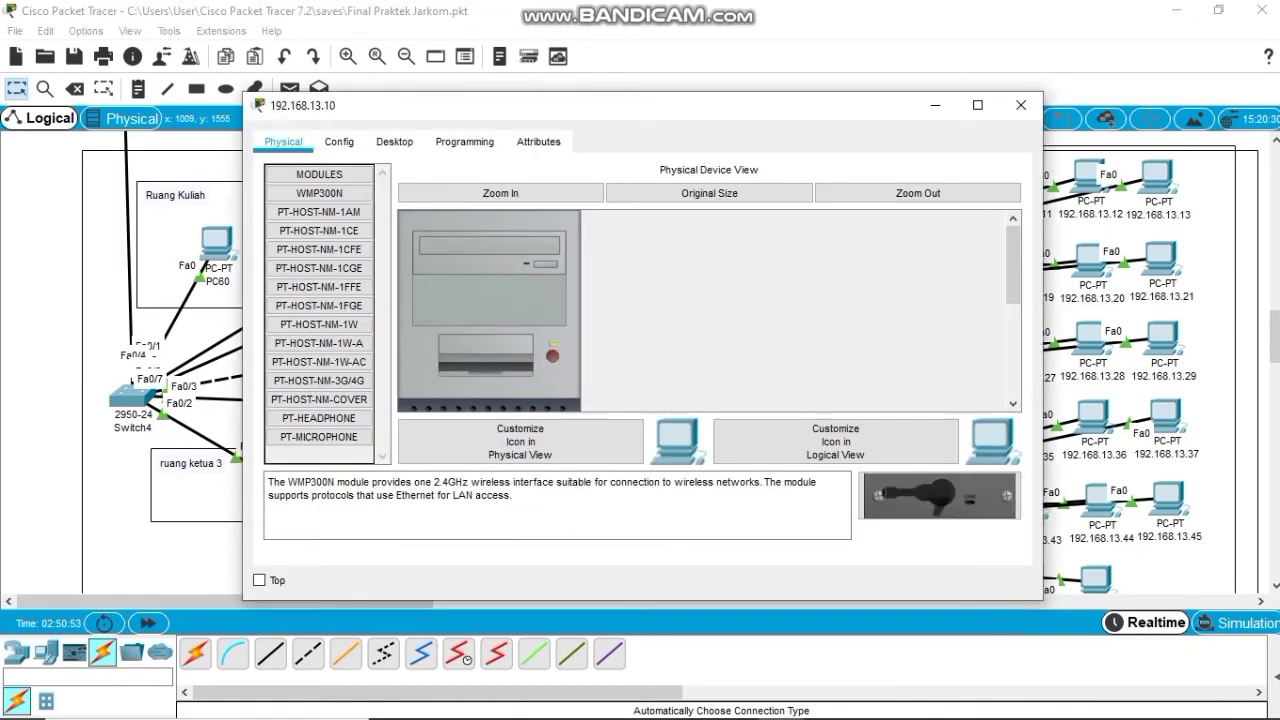
click(394, 141)
click(320, 188)
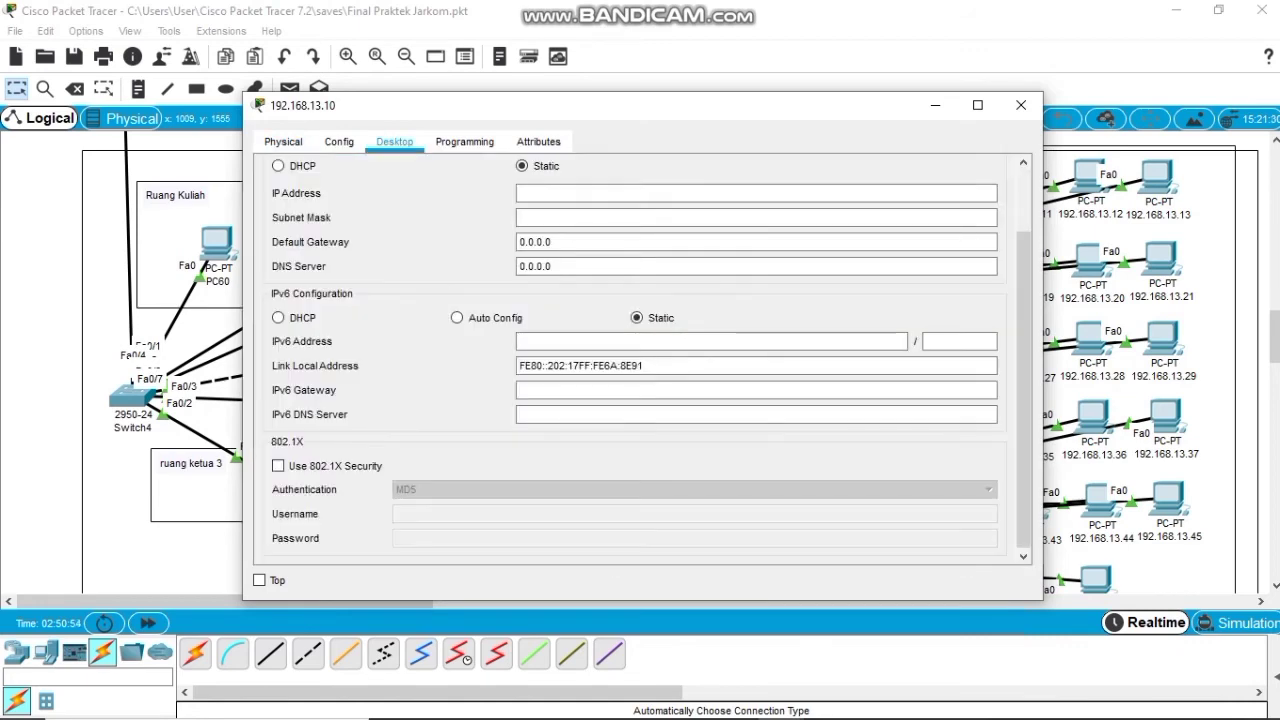
click(278, 165)
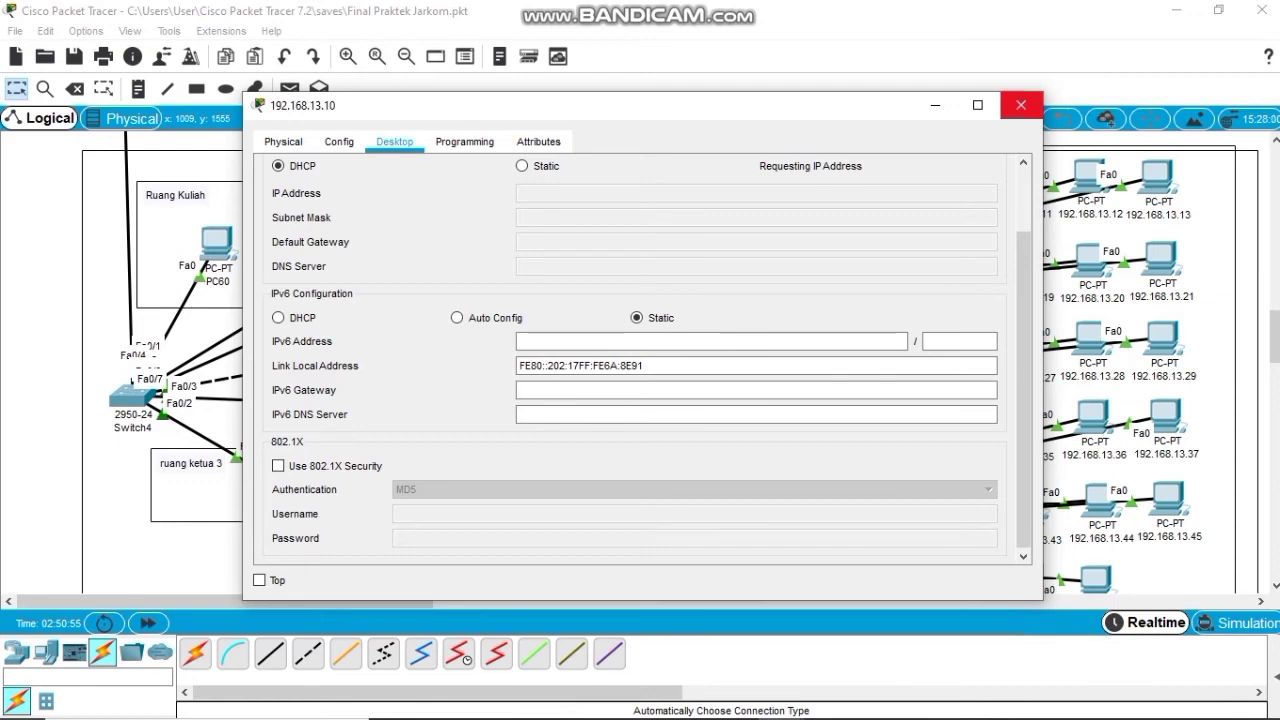
click(1021, 105)
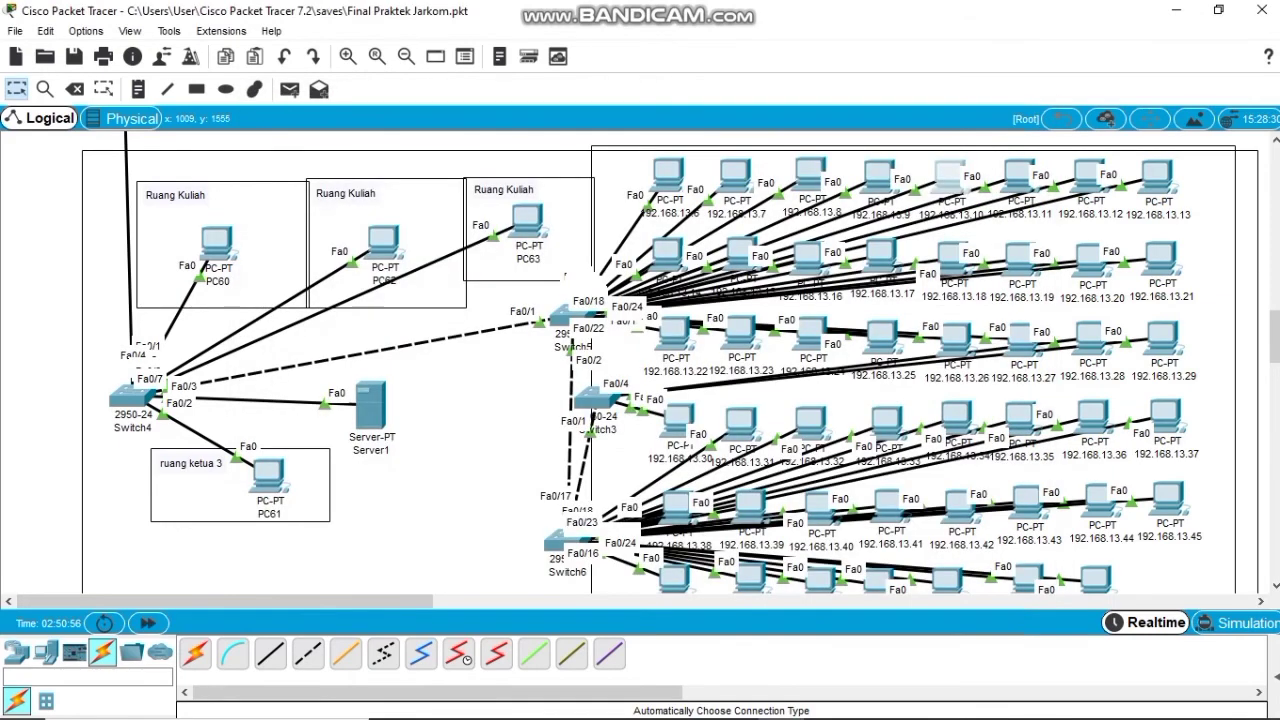
Set PC 192.168.13.11 to obtain its address by DHCP.
click(1019, 176)
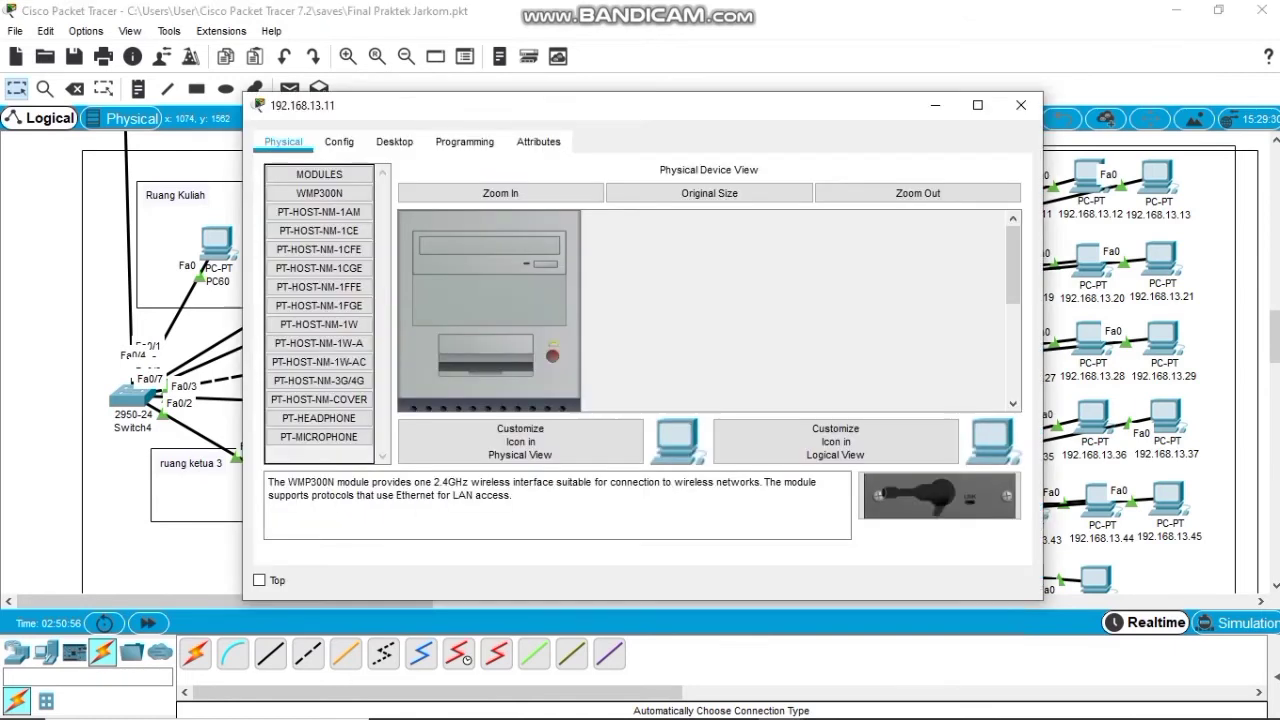
click(394, 141)
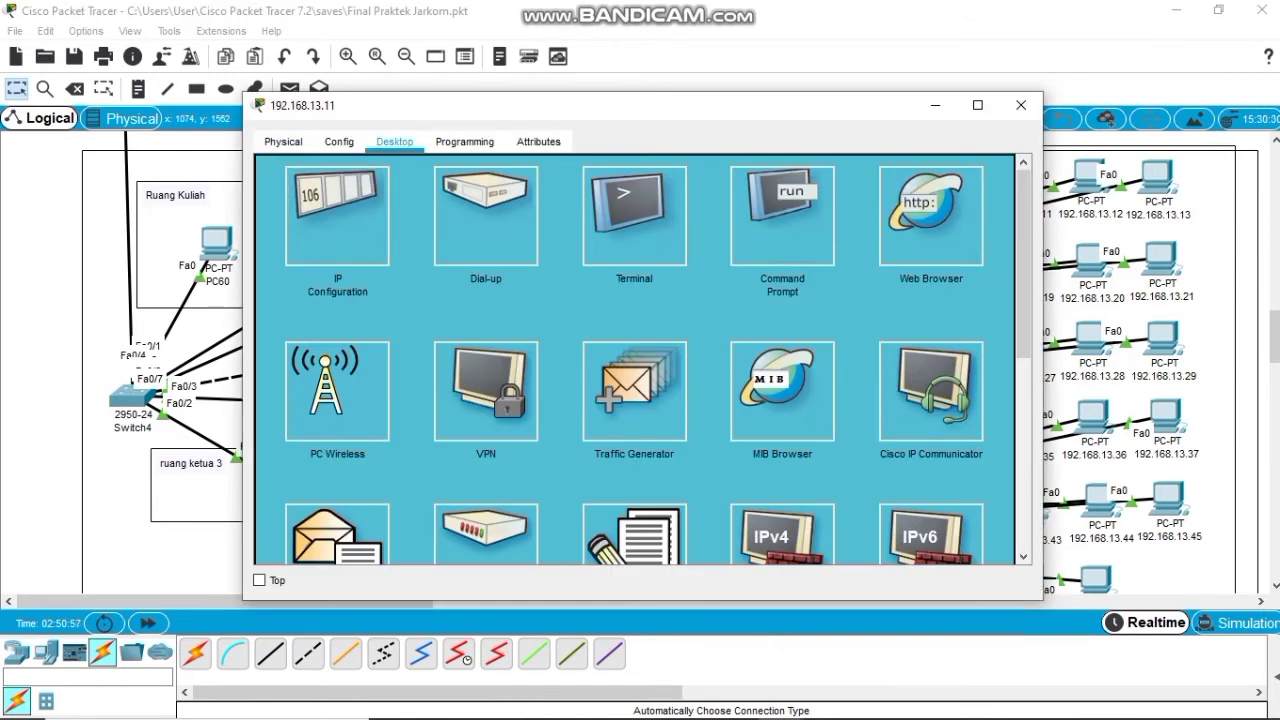
click(337, 215)
click(278, 166)
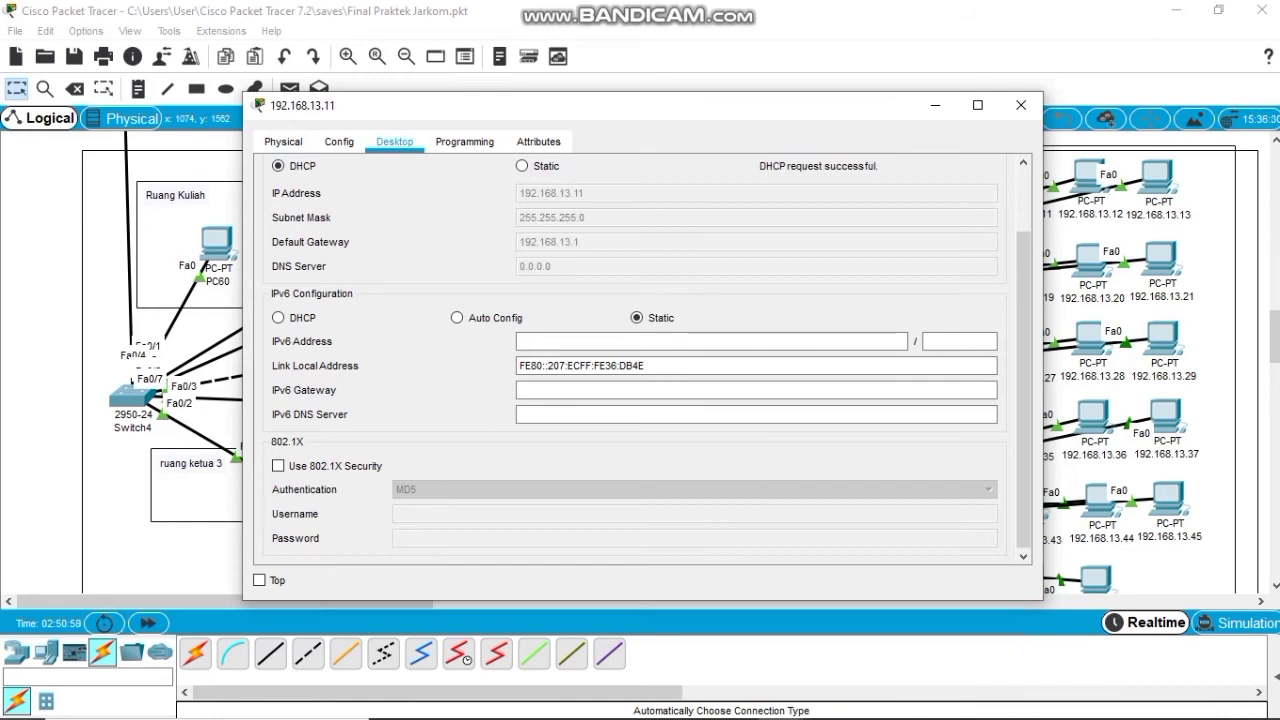
click(1021, 105)
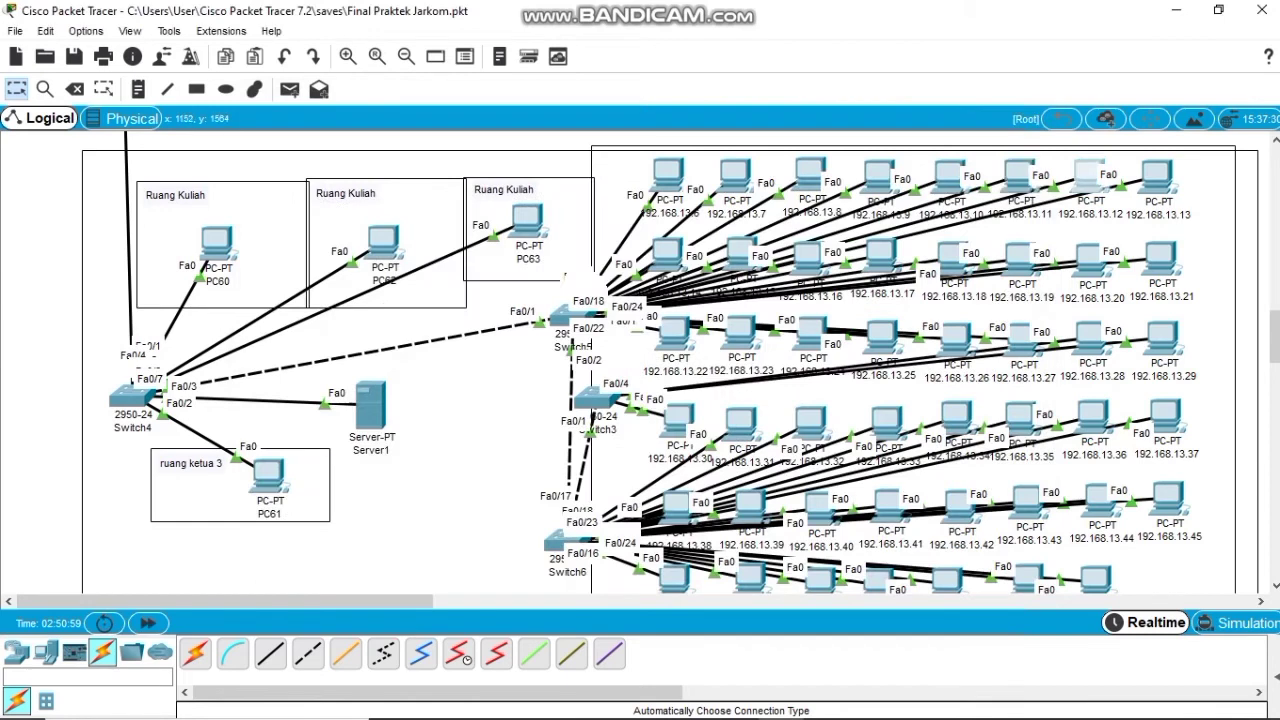
Set PC 192.168.13.12 to obtain its address by DHCP.
click(1088, 178)
click(394, 141)
click(329, 200)
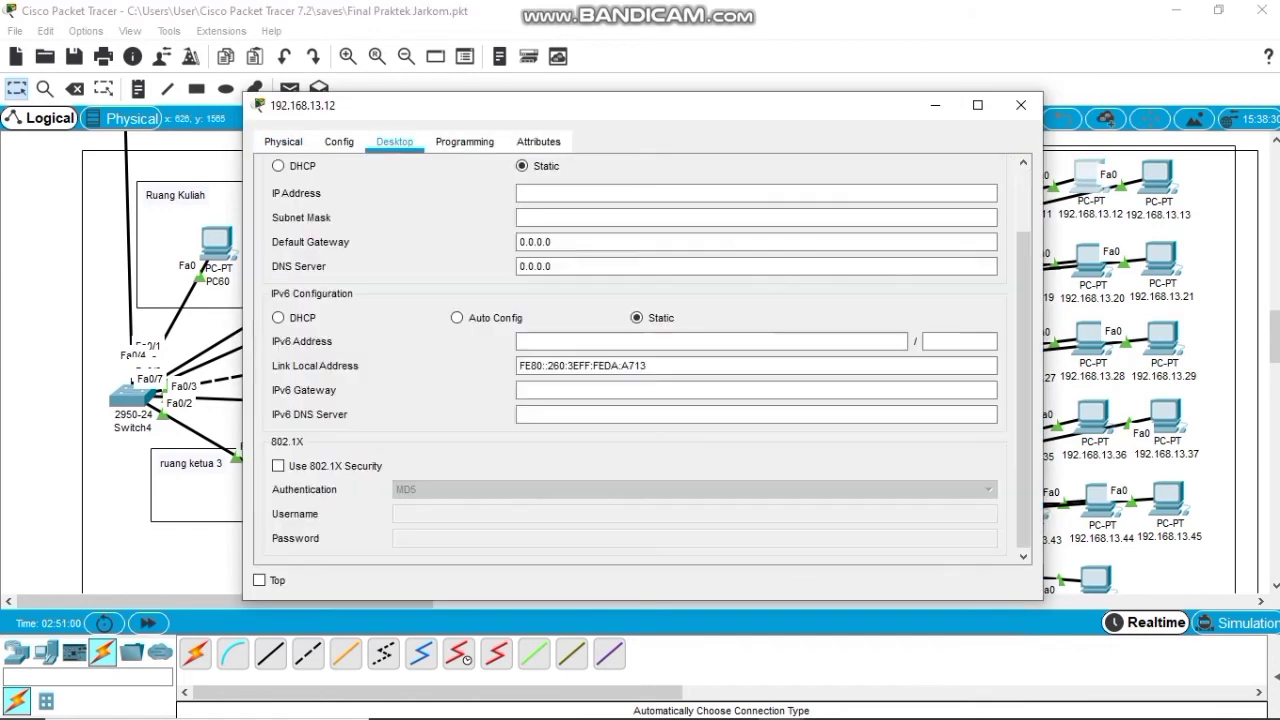
click(278, 166)
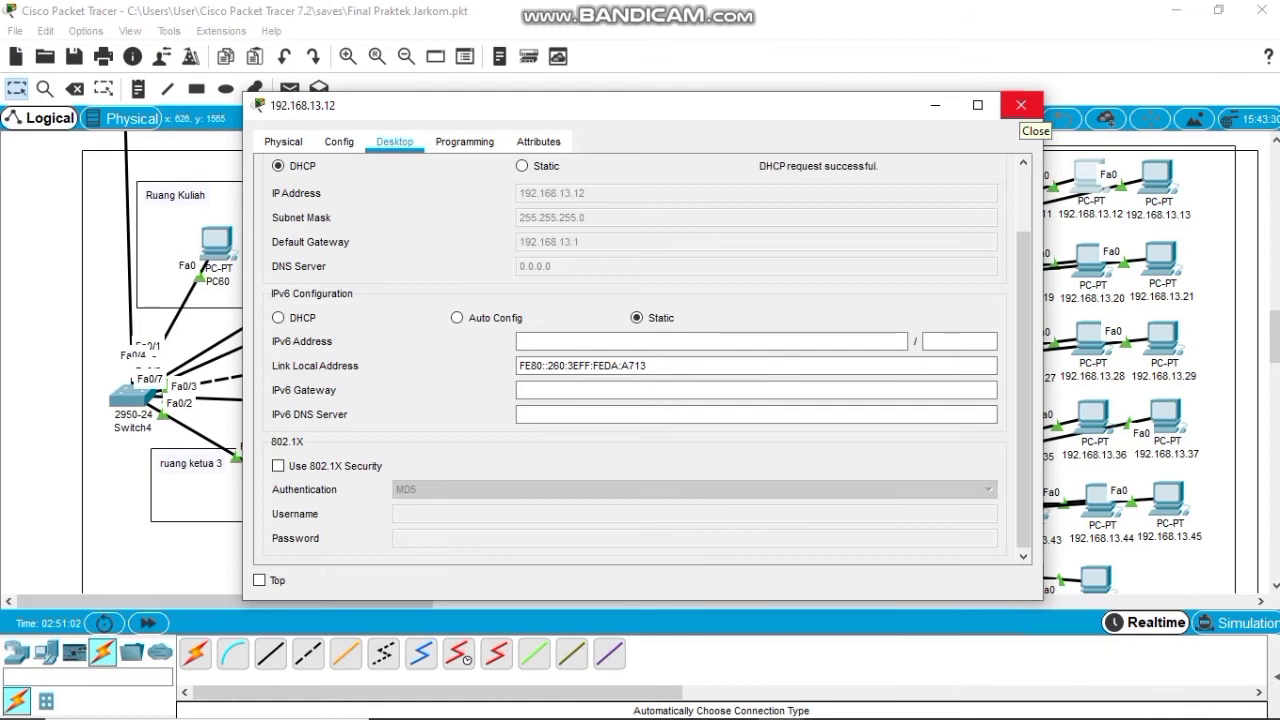
click(1020, 104)
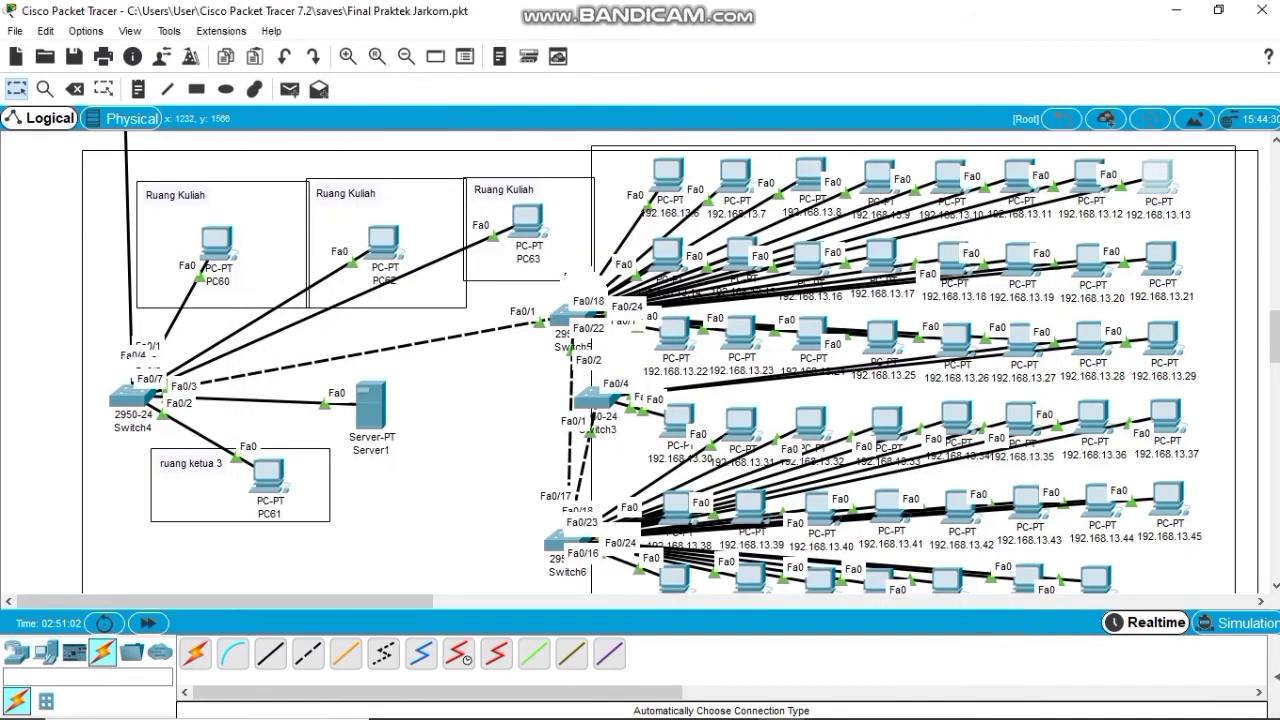
Set PC 192.168.13.13 to DHCP, receiving 192.168.13.13 with gateway 192.168.13.1.
click(1157, 178)
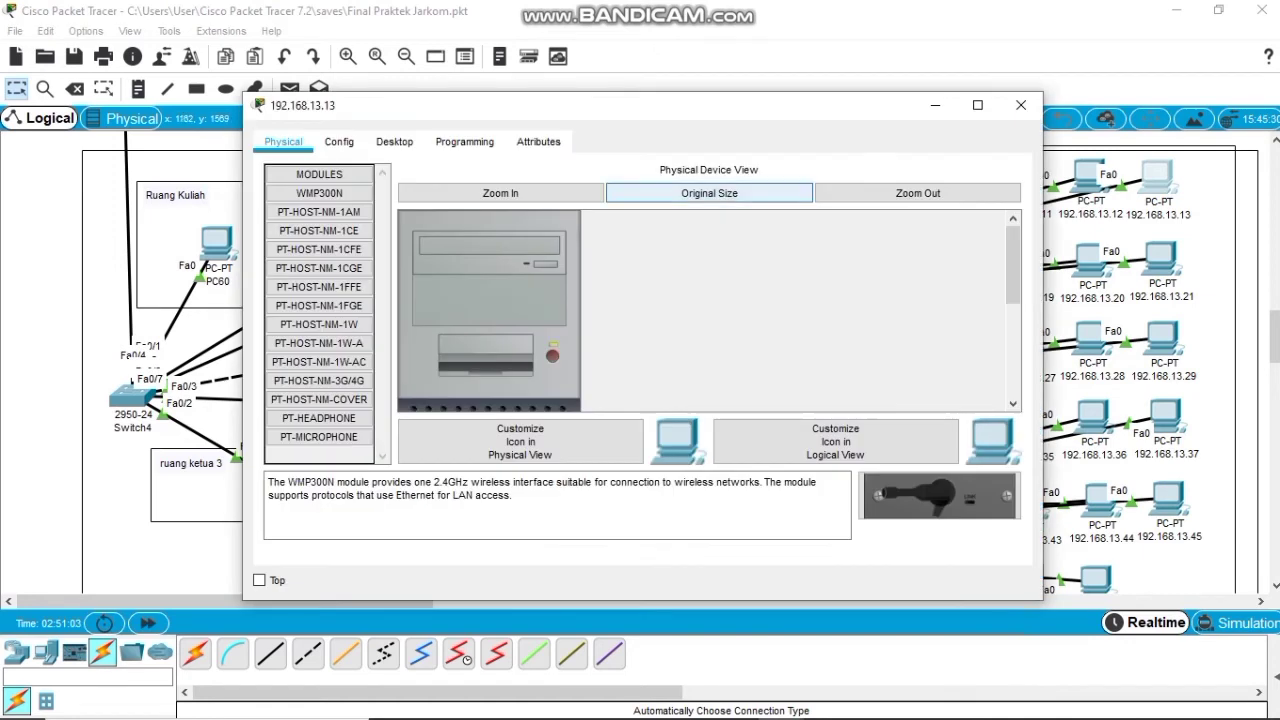
click(394, 141)
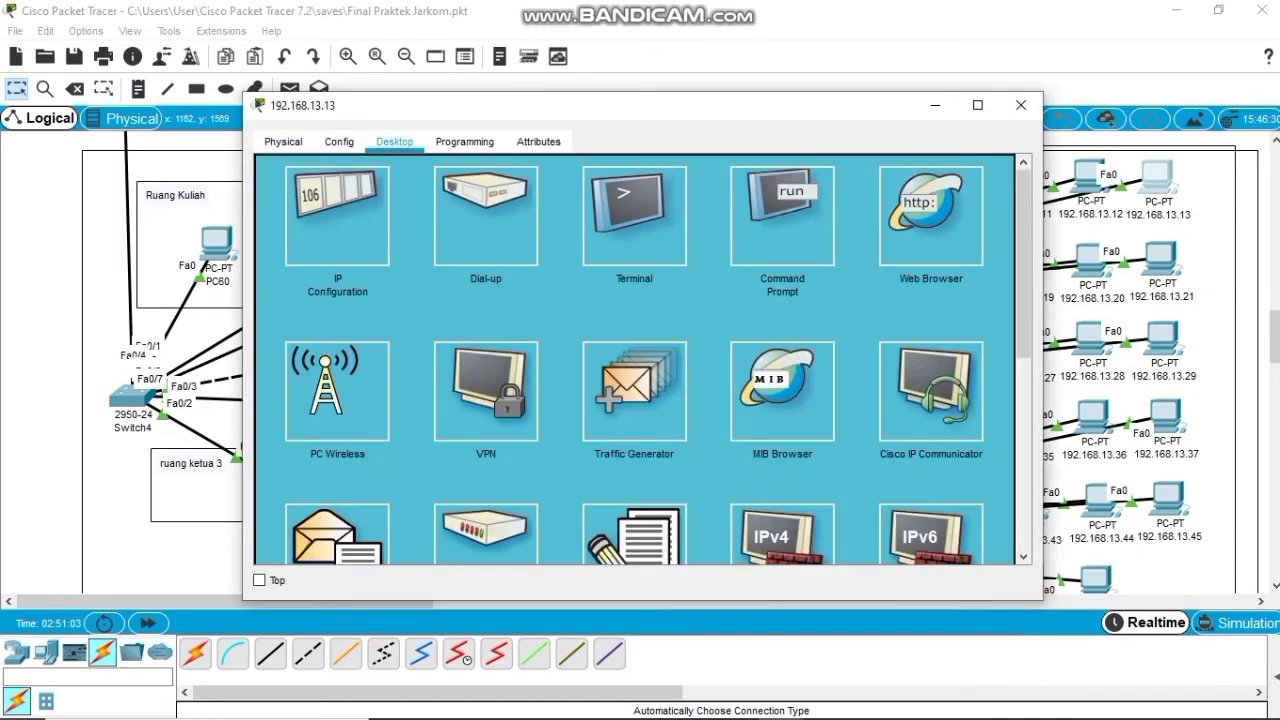
click(337, 216)
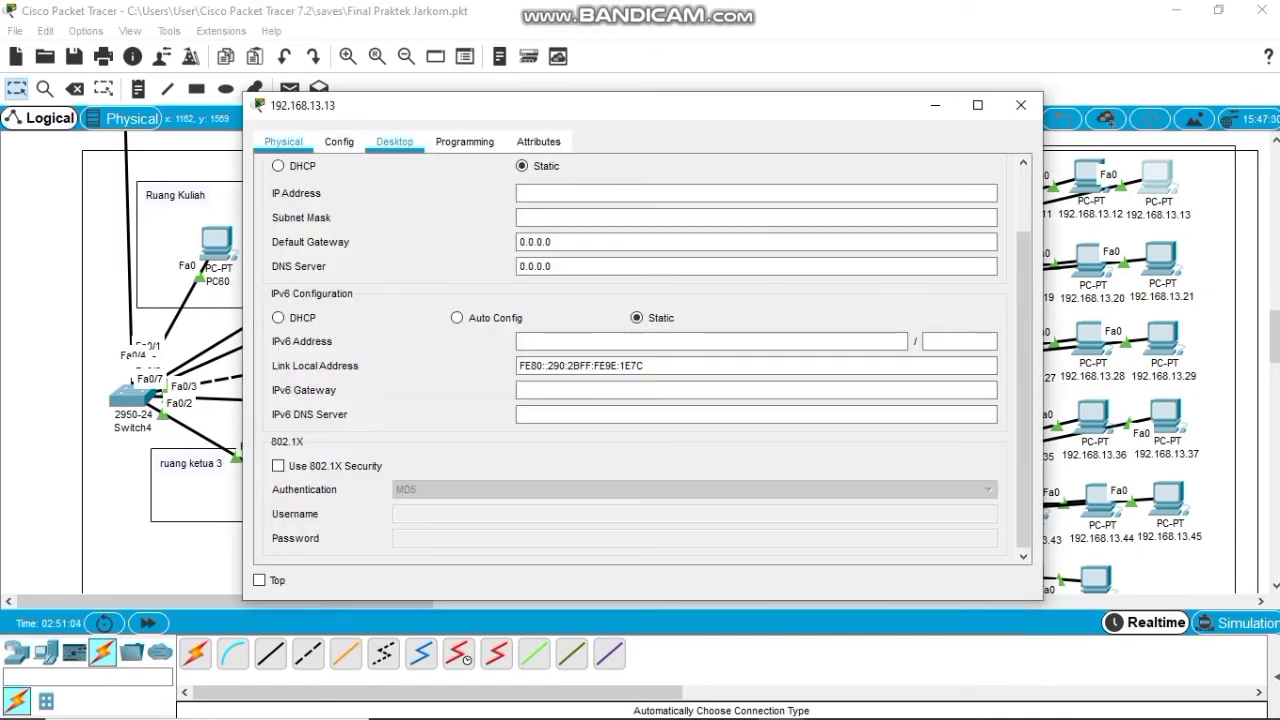
click(278, 165)
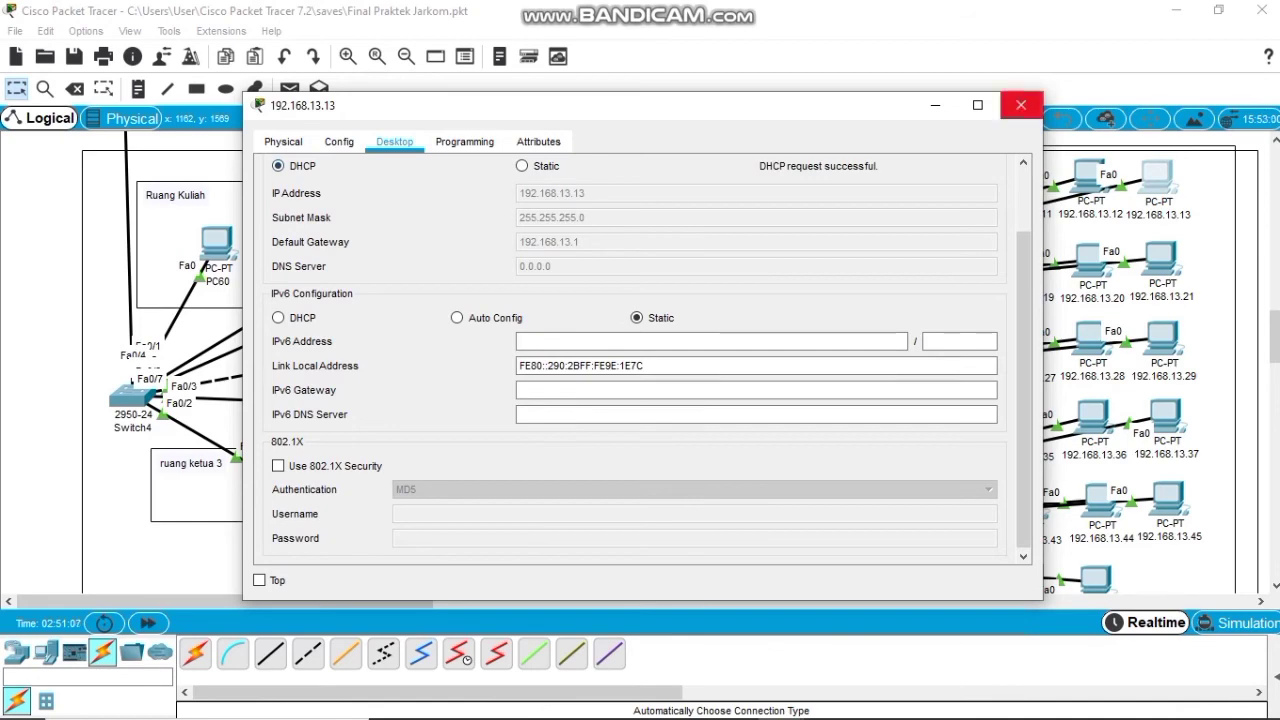
click(1021, 105)
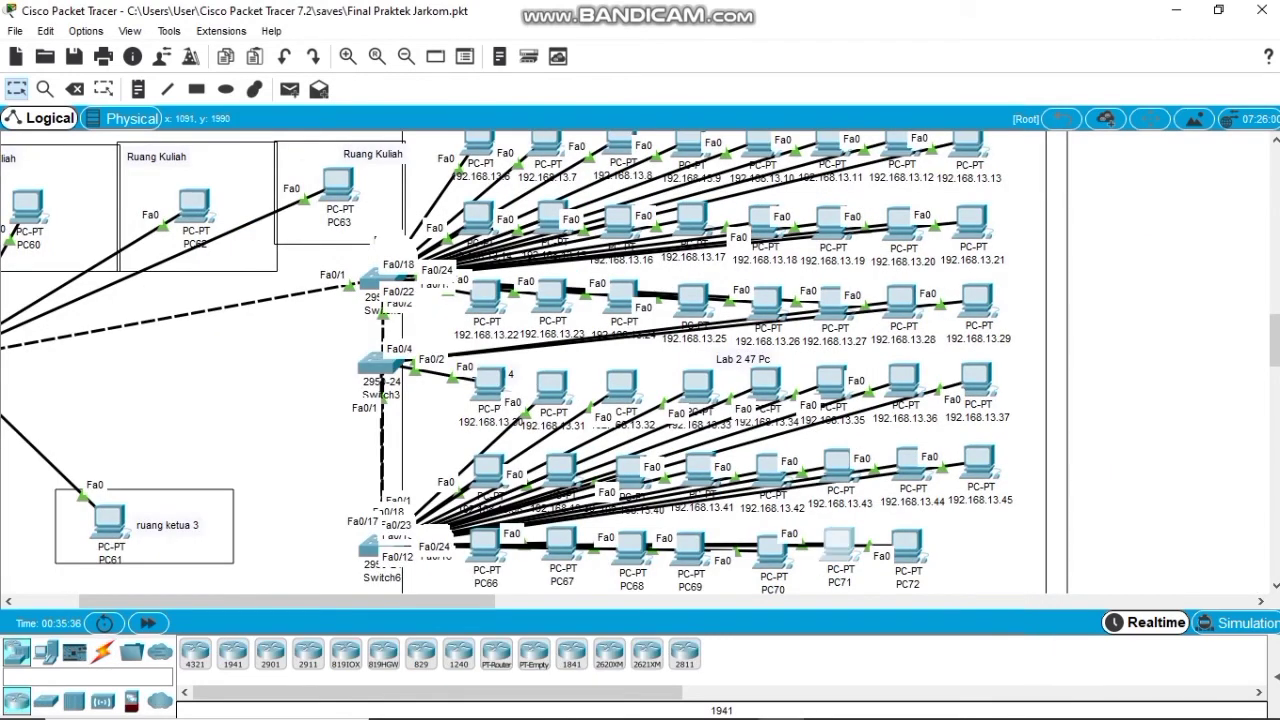
Switch PC71 to DHCP so it receives 192.168.13.51.
click(838, 545)
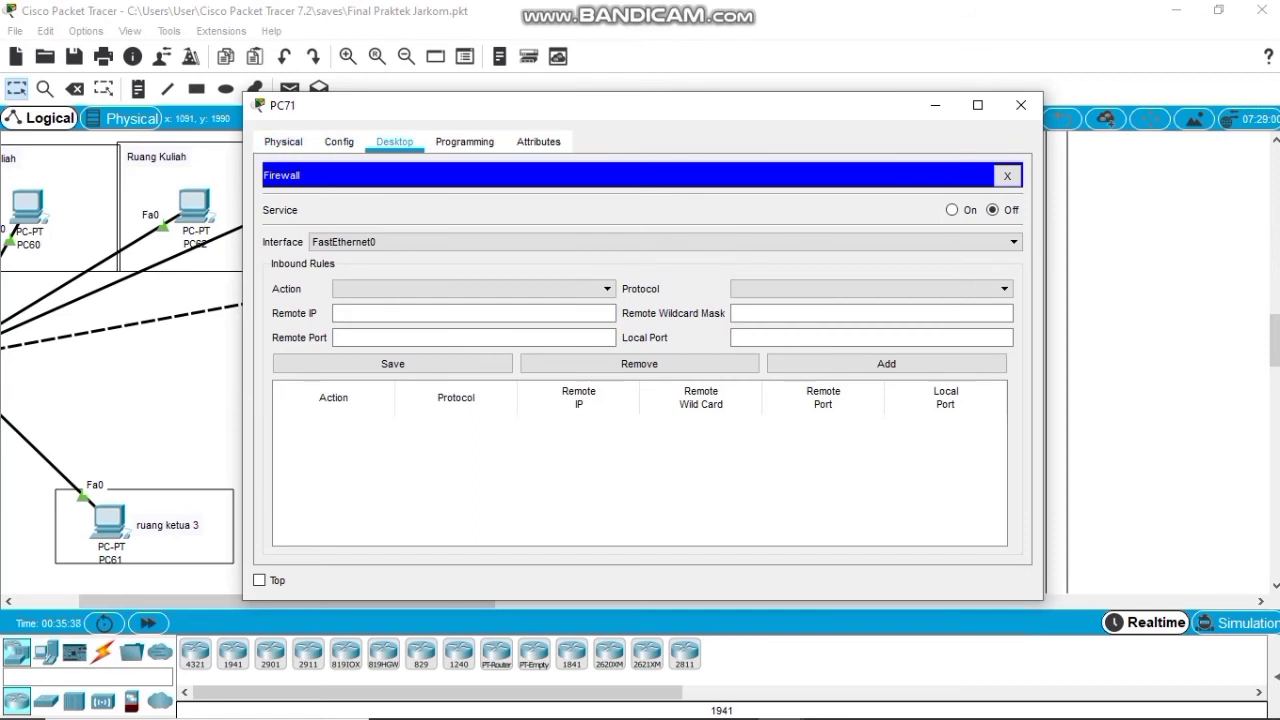
click(1007, 175)
click(337, 215)
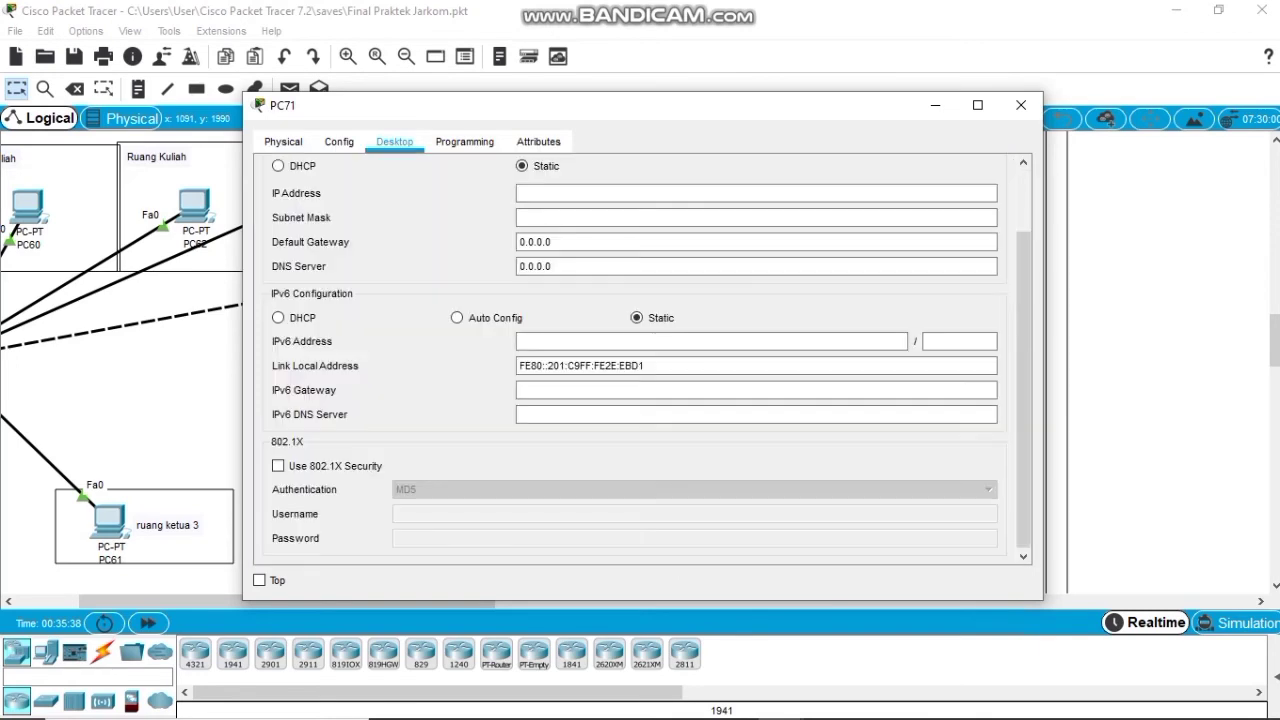
click(278, 166)
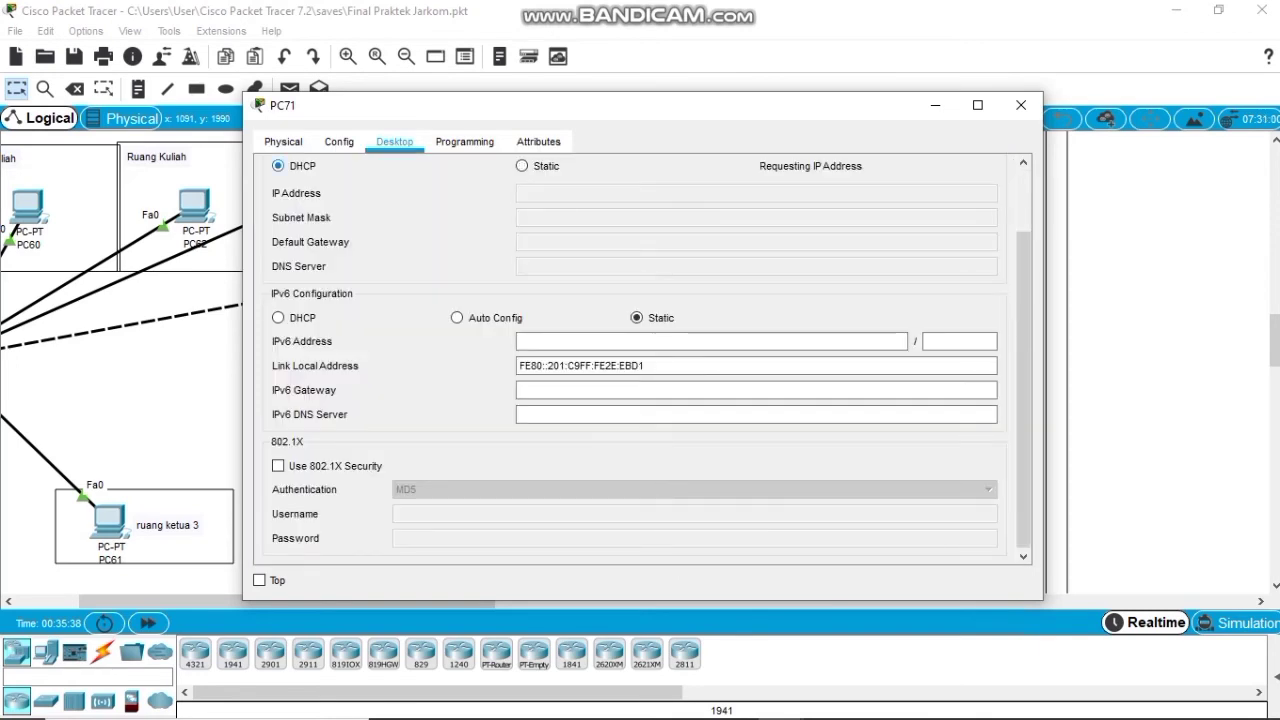
drag(880, 105, 933, 76)
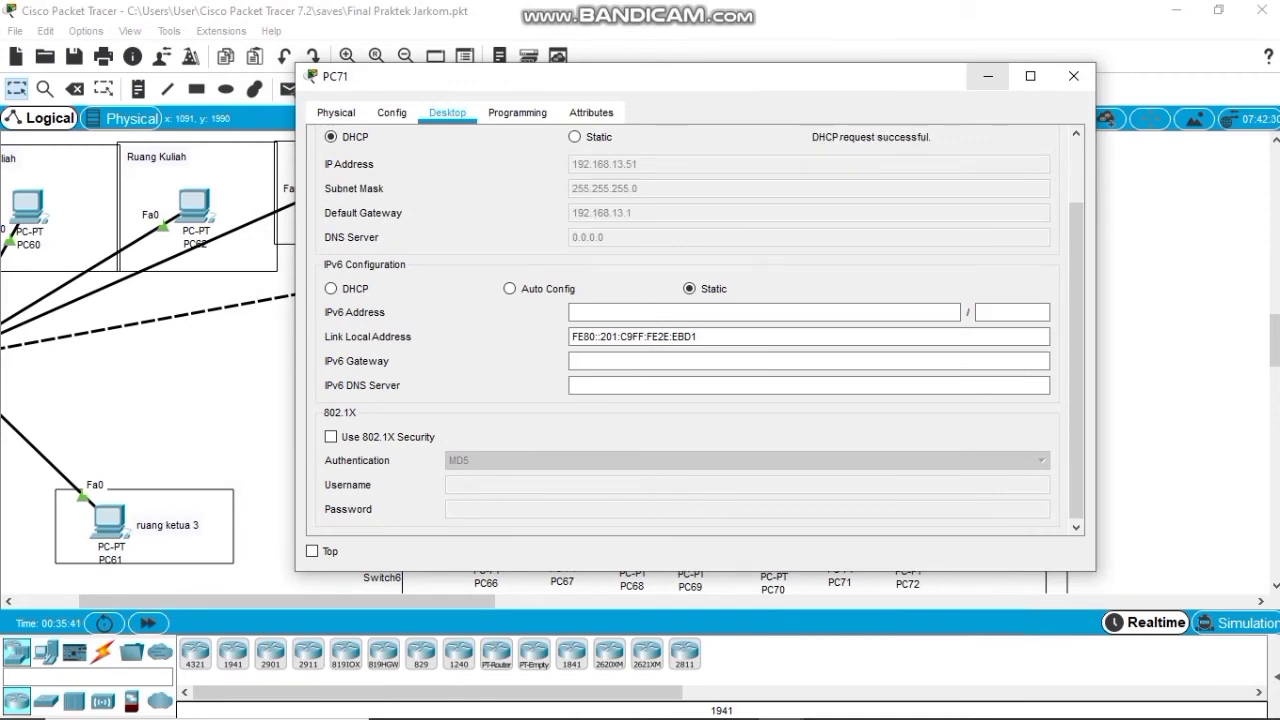
click(1073, 76)
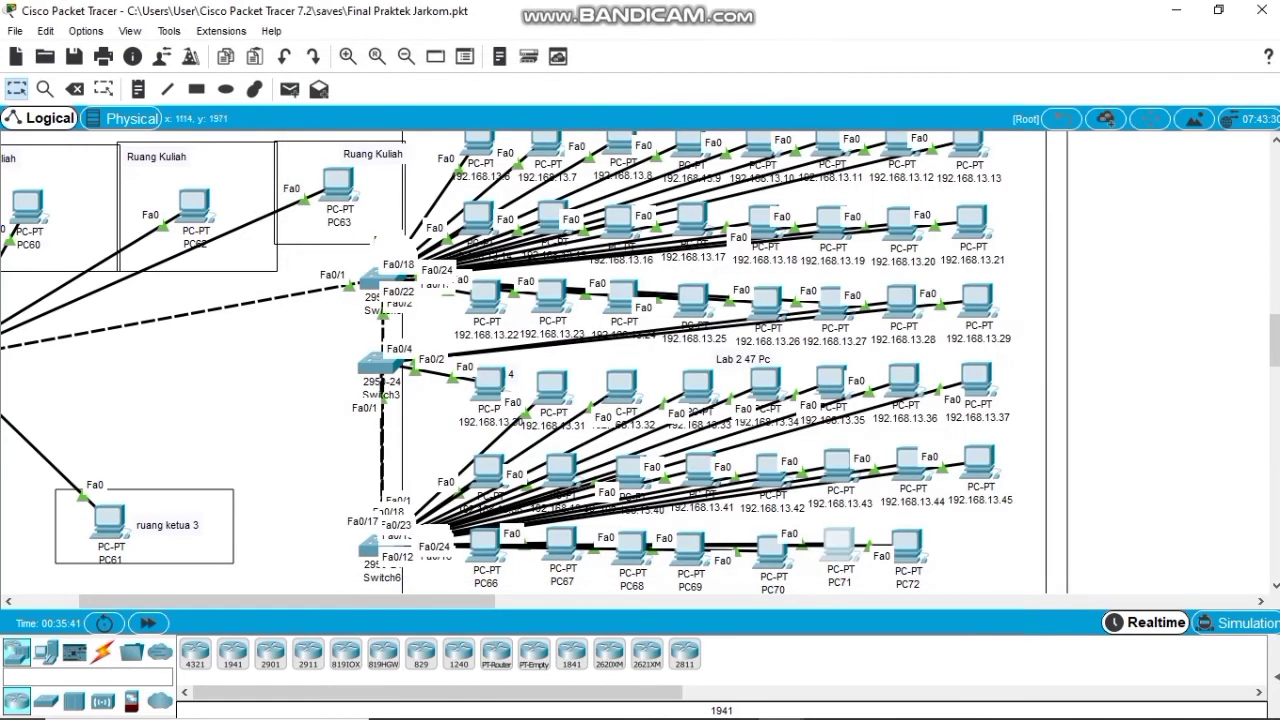
Switch PC72 to DHCP, receiving 192.168.13.52 with gateway 192.168.13.1.
click(906, 545)
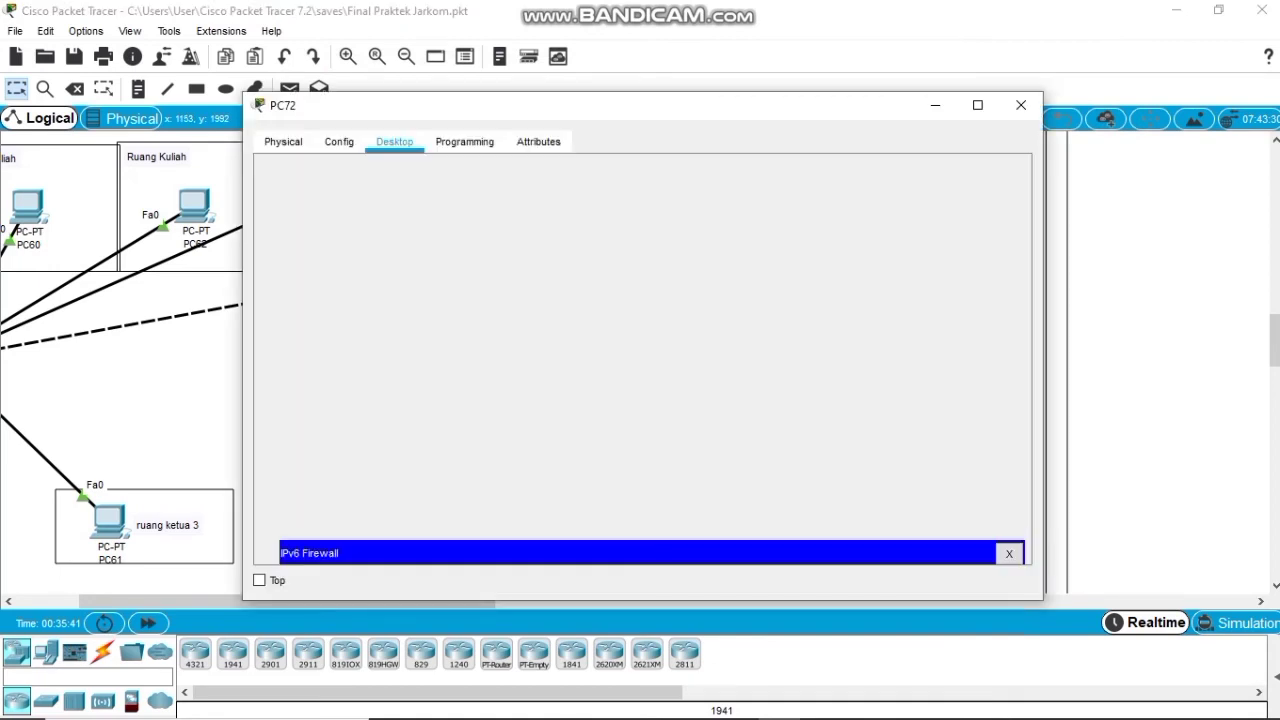
click(1007, 175)
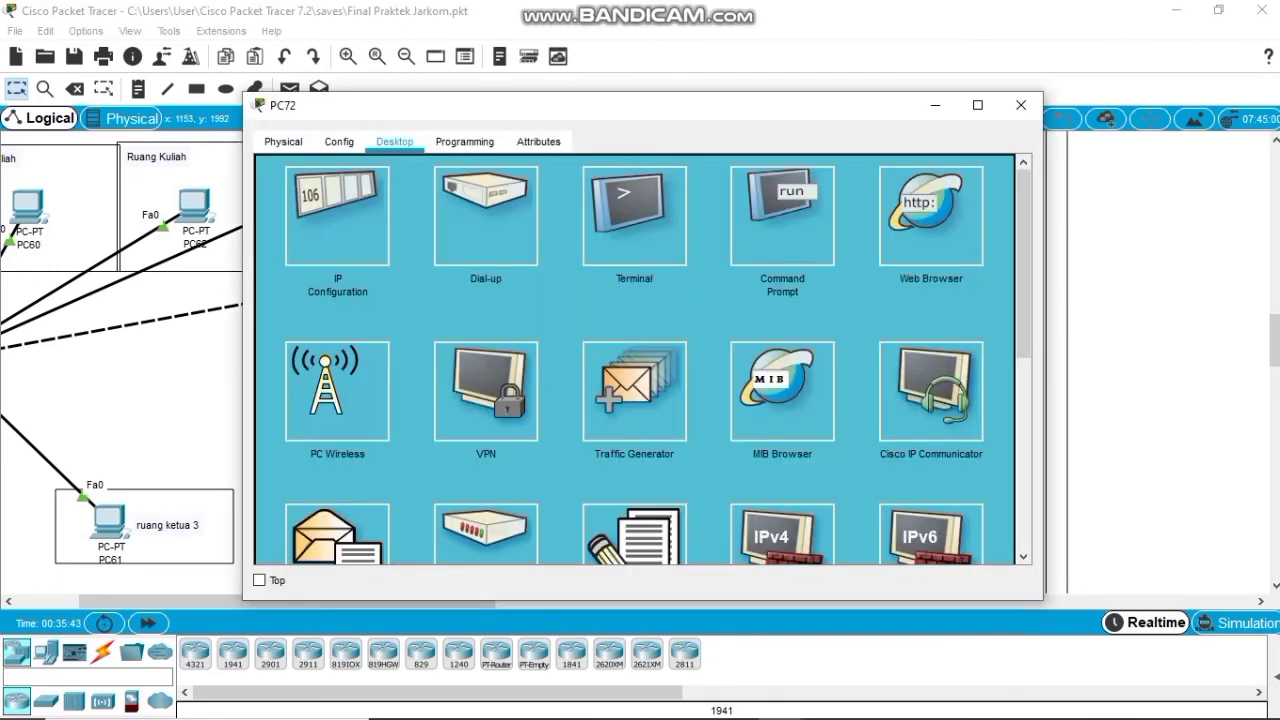
click(337, 215)
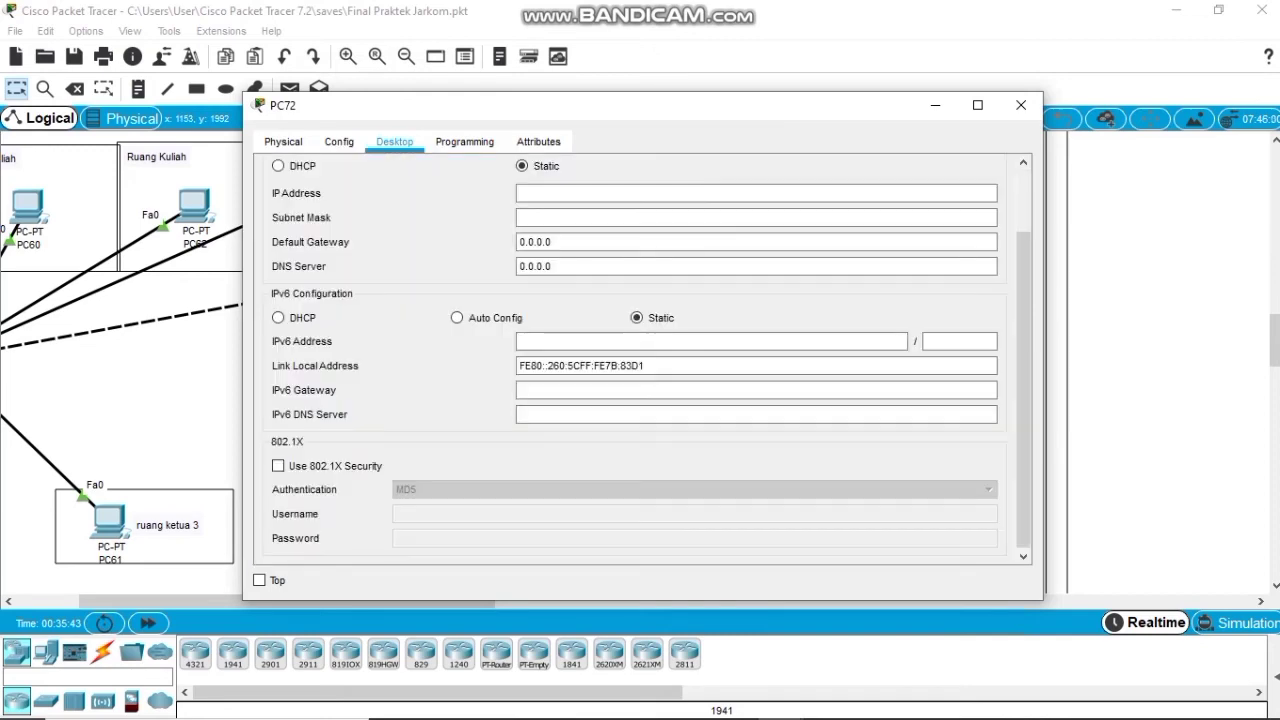
click(278, 166)
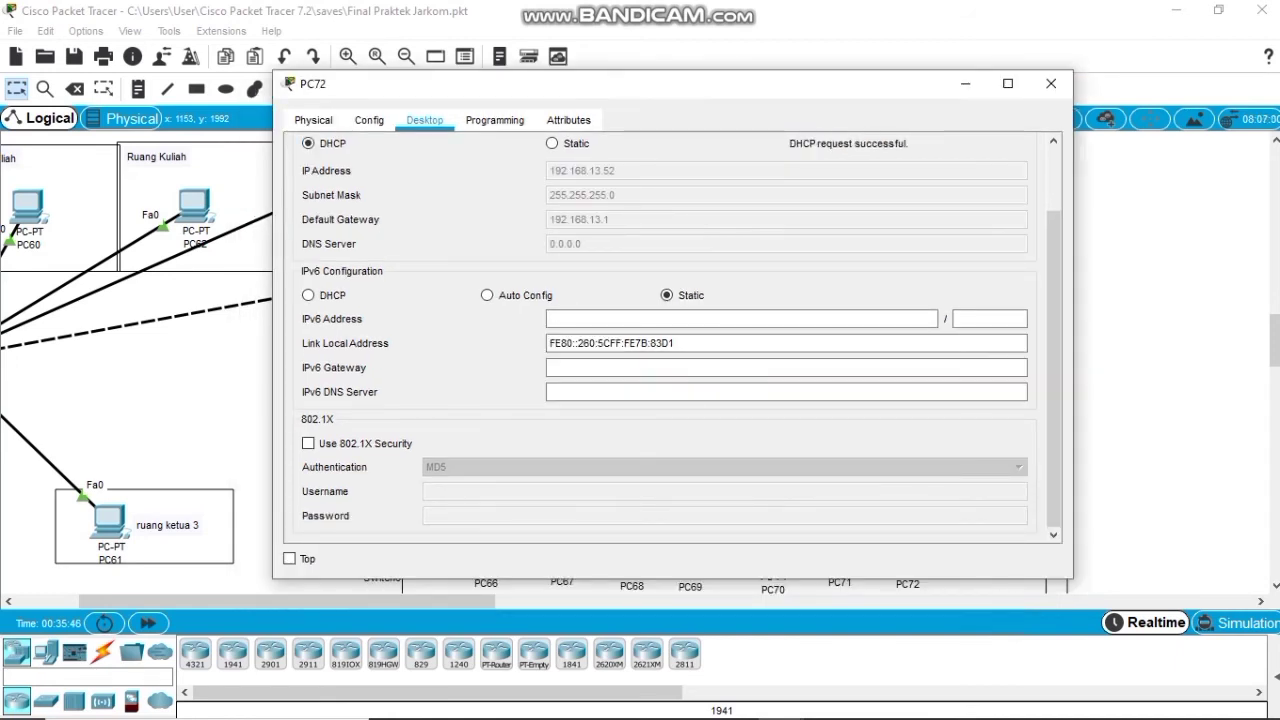
click(1051, 83)
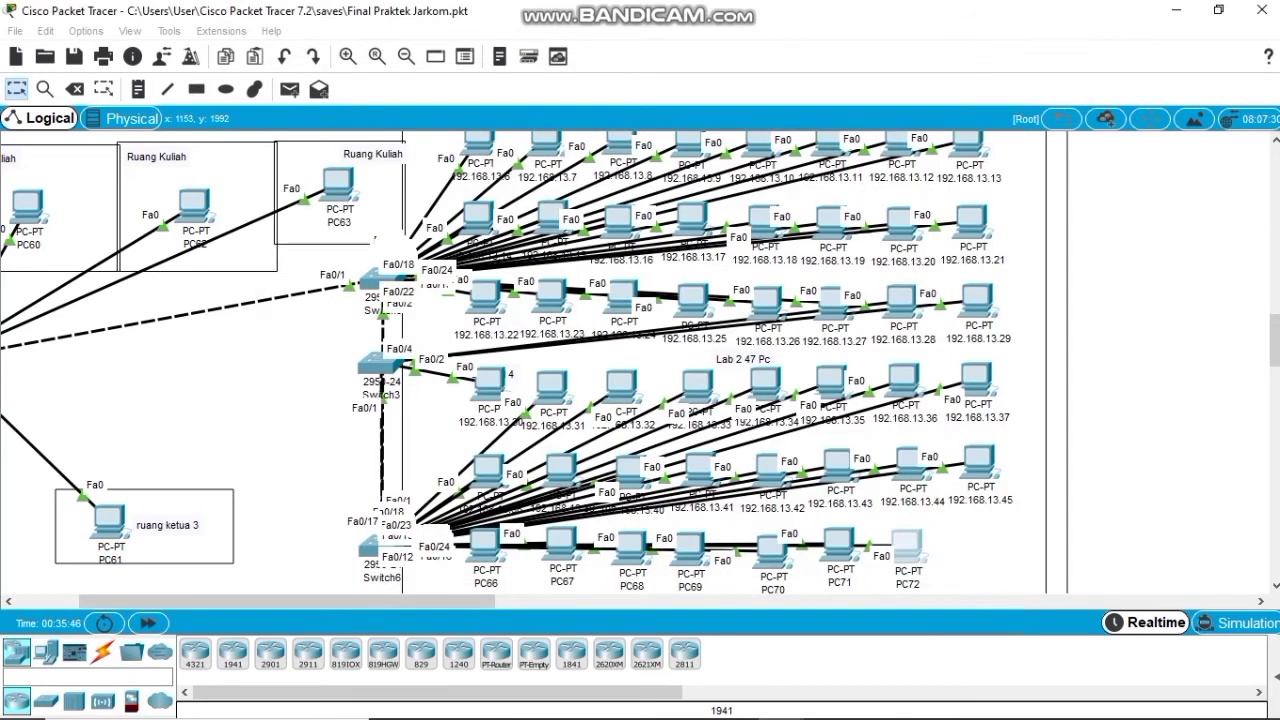
From PC72's command prompt, ping 192.168.13.2.
scroll(535, 362, down, 2)
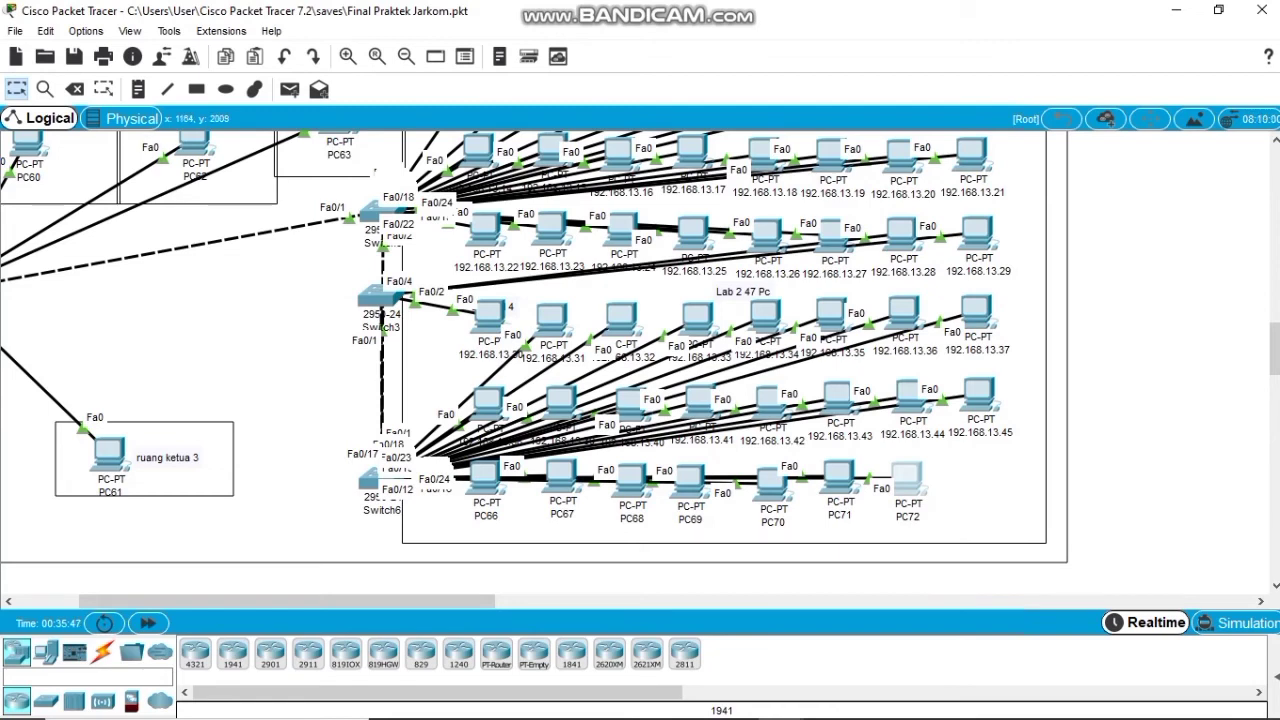
mouse_move(906, 478)
click(906, 478)
click(782, 217)
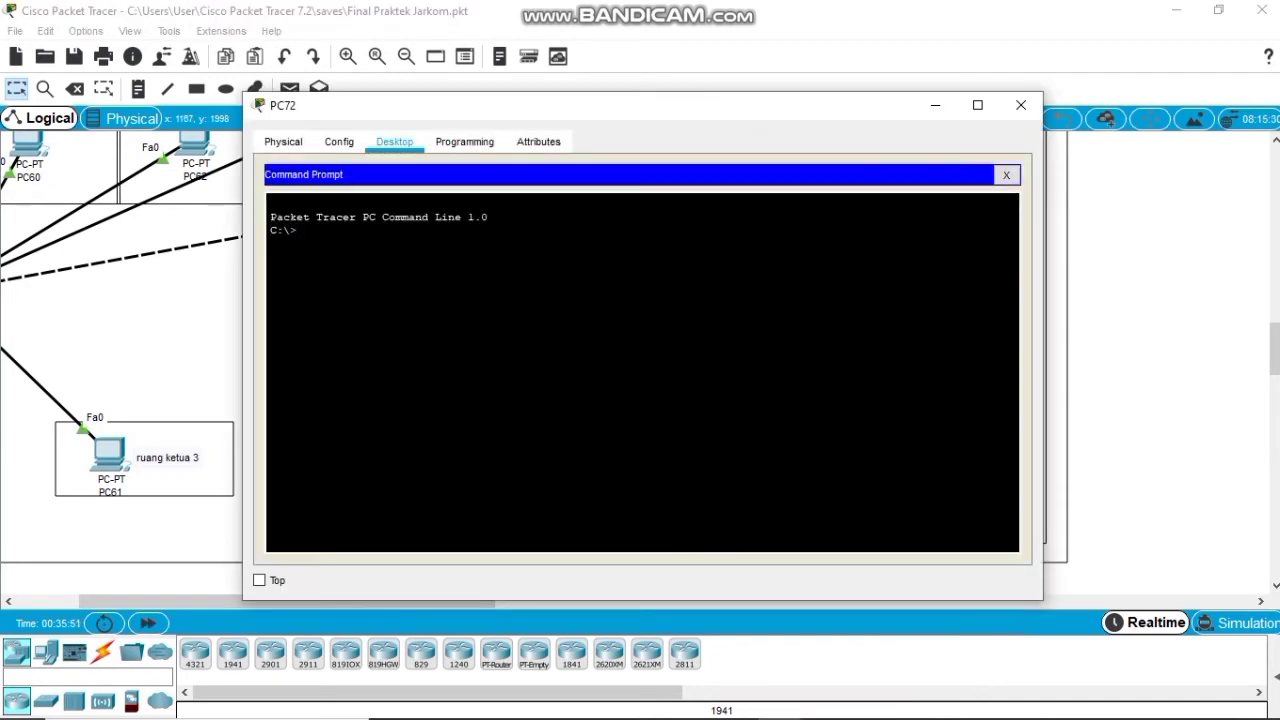
text(ping 192.168.13.2)
key(Return)
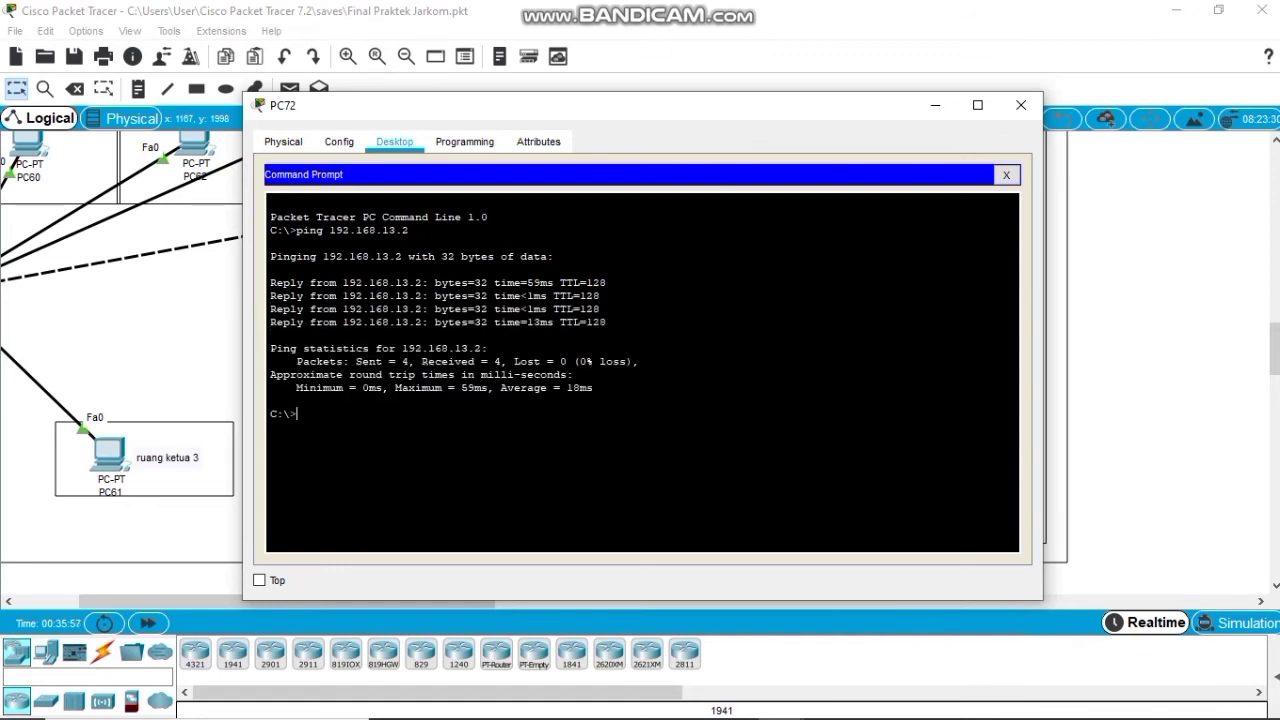
Ping 192.168.13.4 and 192.168.13.5 from PC72, then close its window.
key(Up)
key(BackSpace)
text(4)
key(Return)
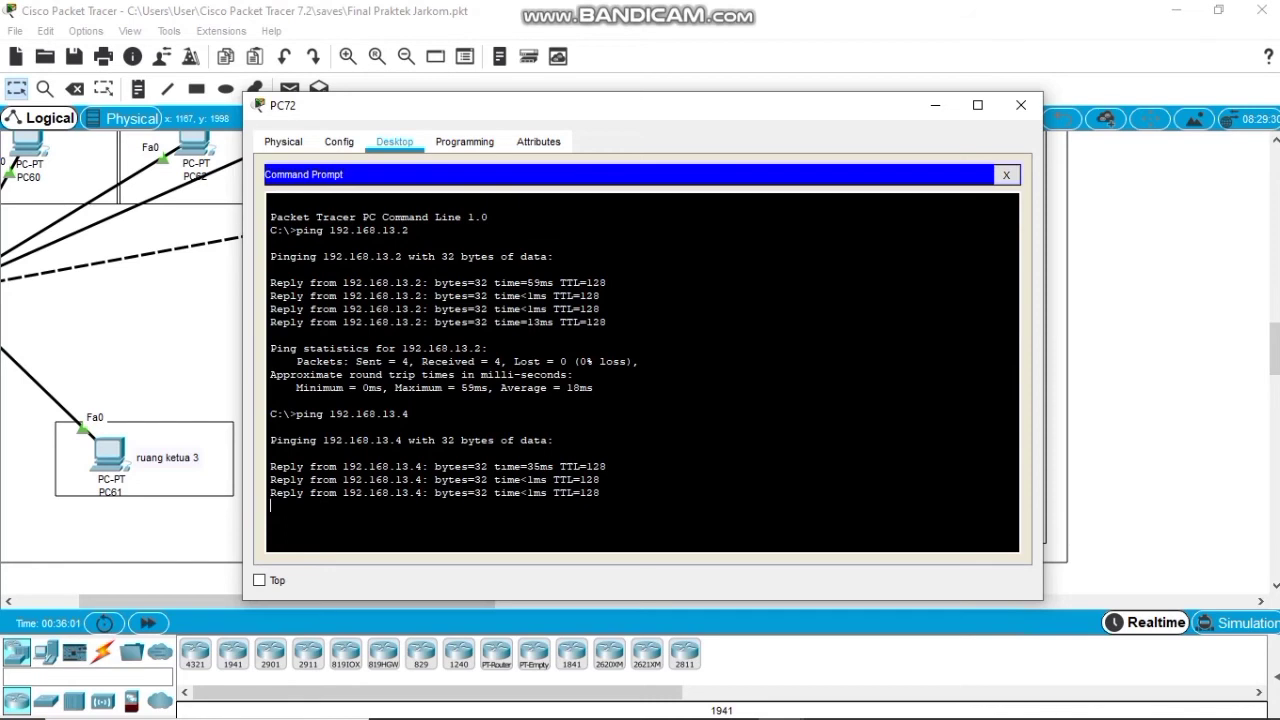
key(Up)
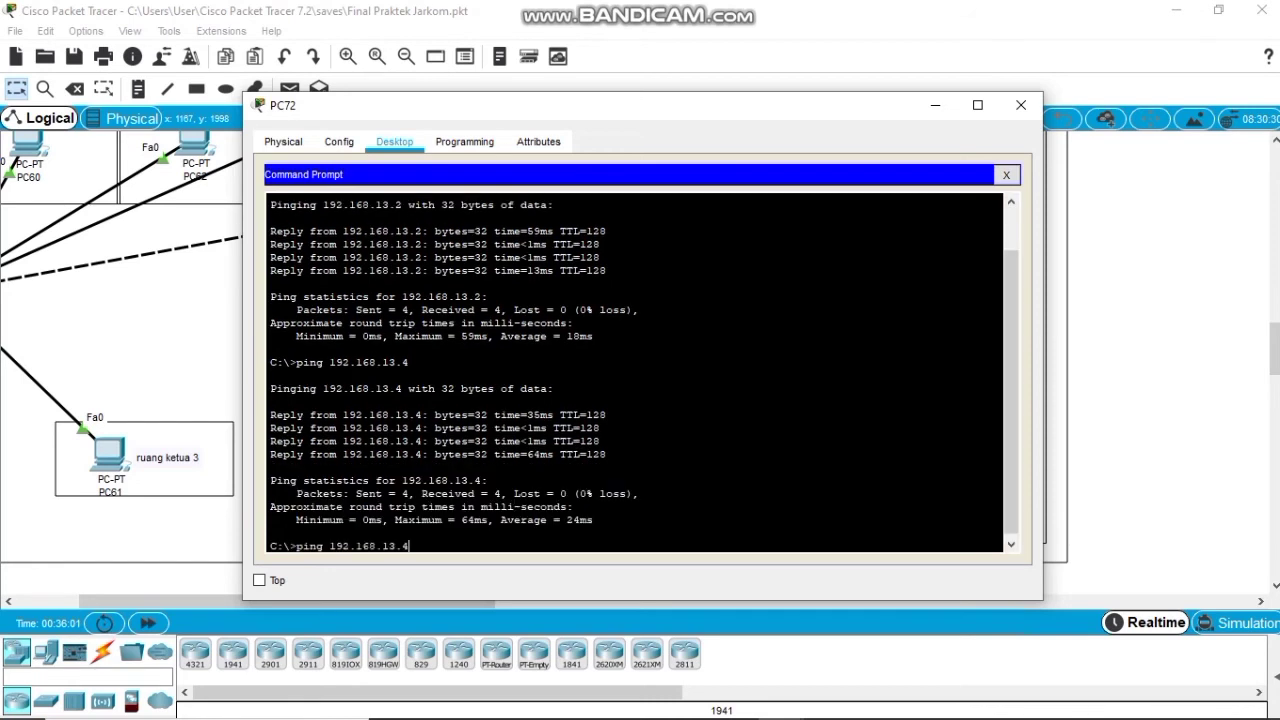
key(BackSpace)
text(5)
key(Return)
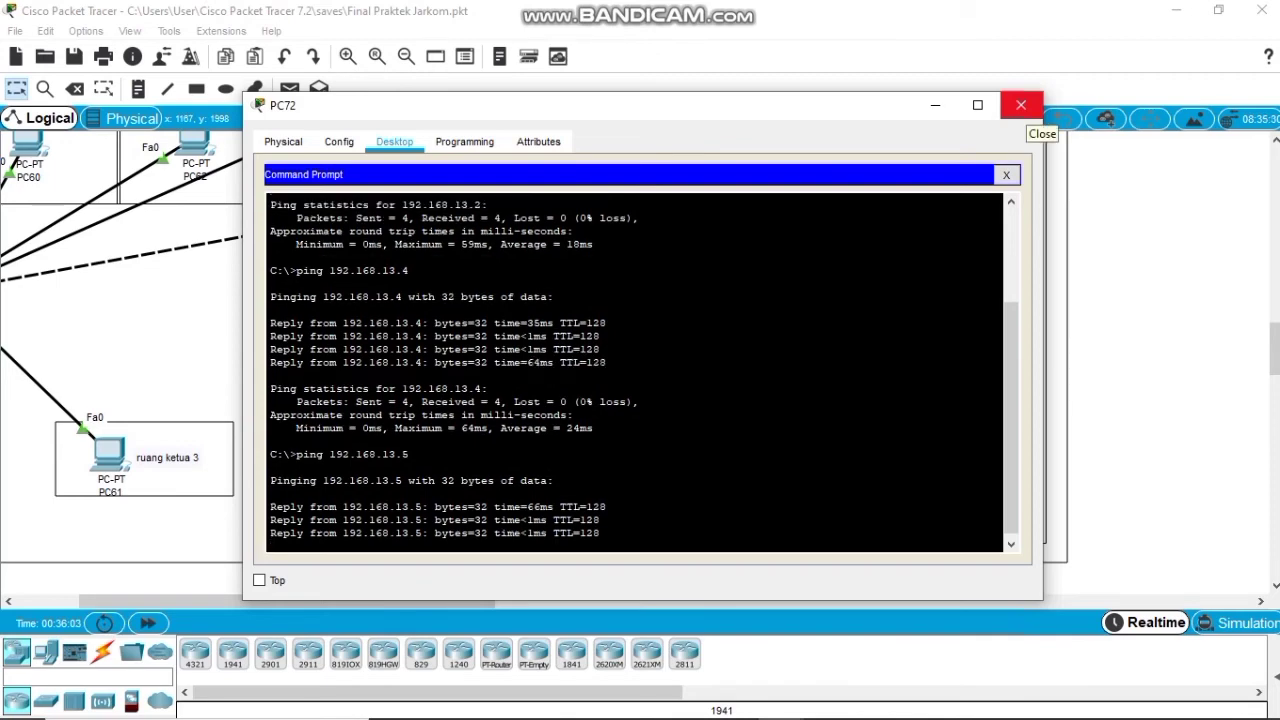
click(1020, 105)
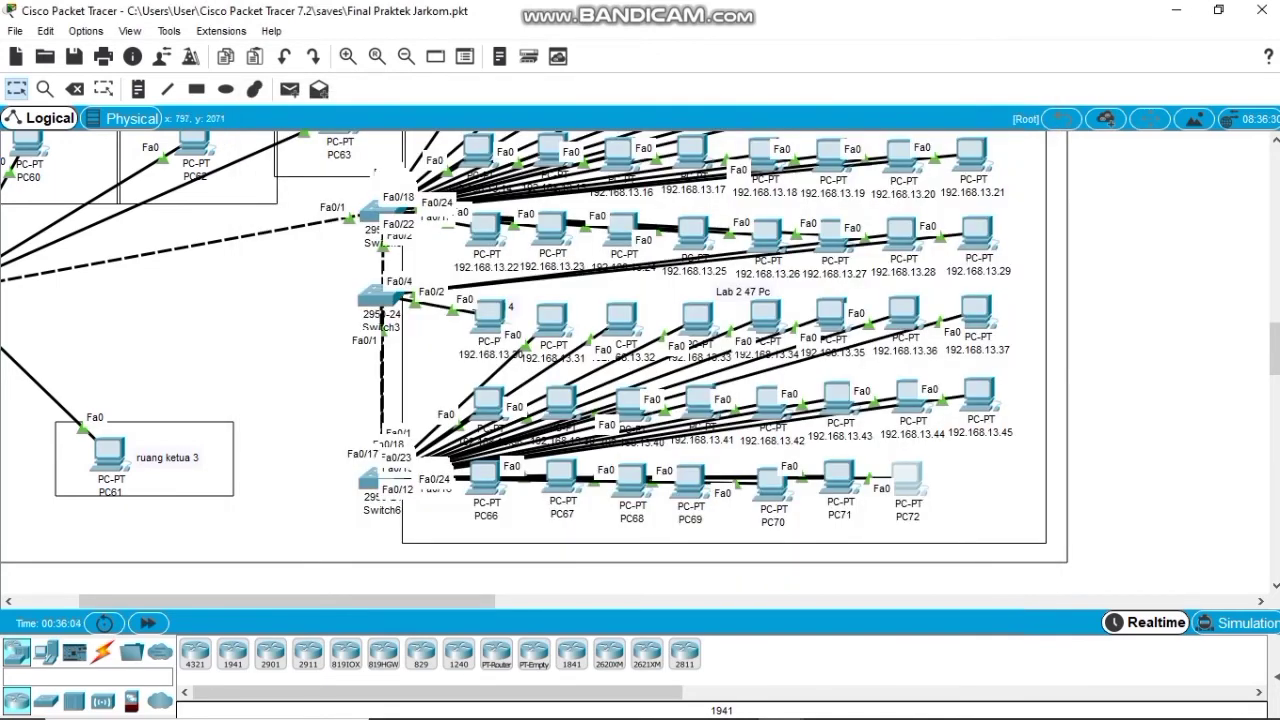
Review PC60's IP configuration, then ping 192.168.12.23 from its command prompt with 0% loss.
drag(287, 601, 225, 601)
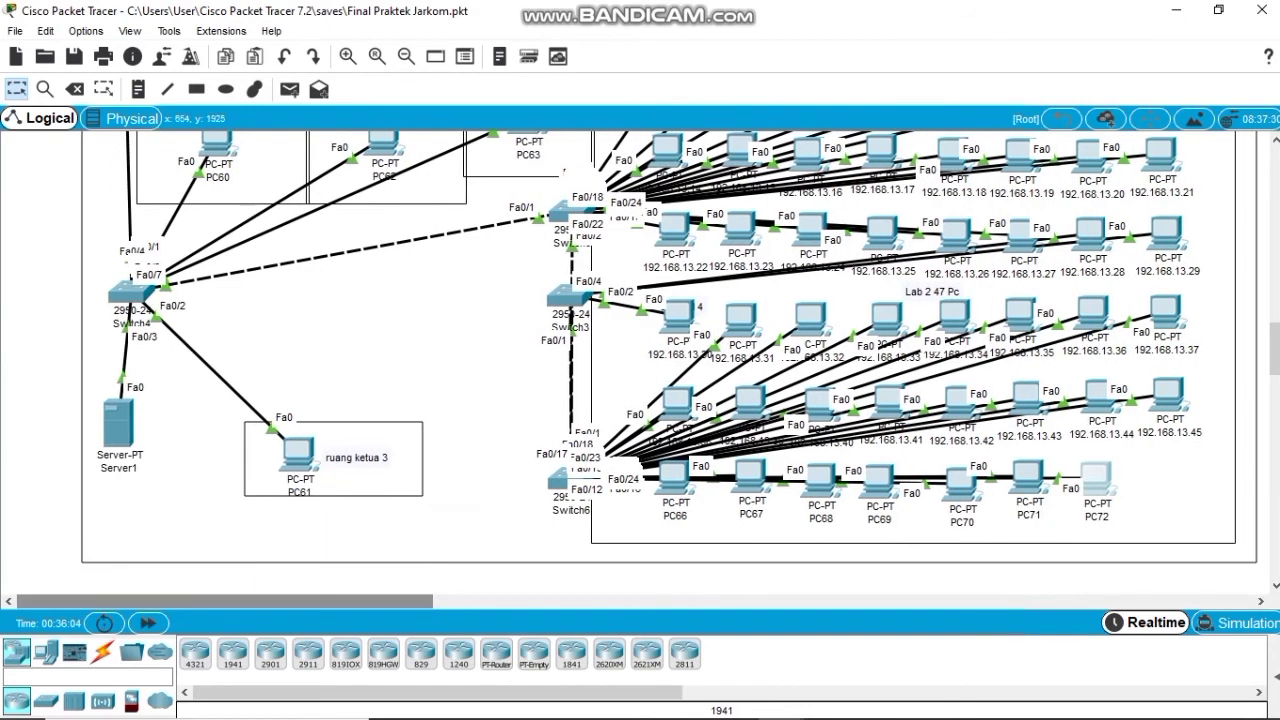
scroll(640, 370, up, 2)
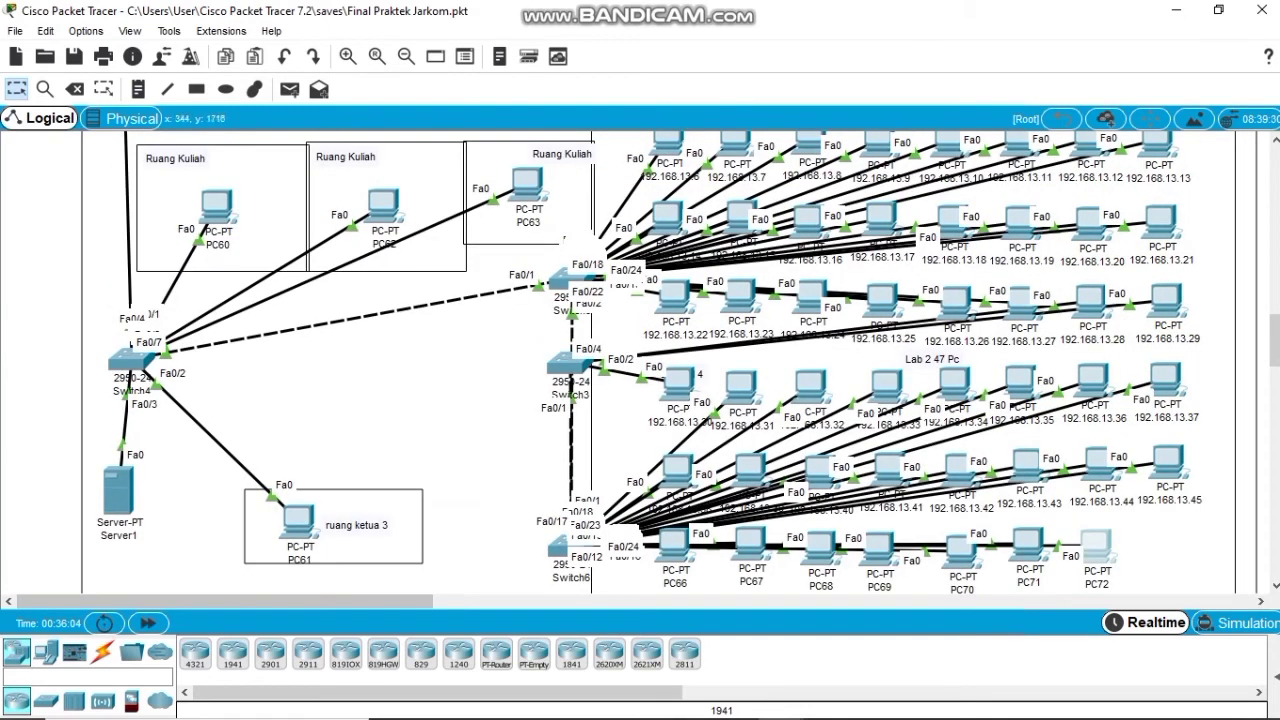
click(216, 205)
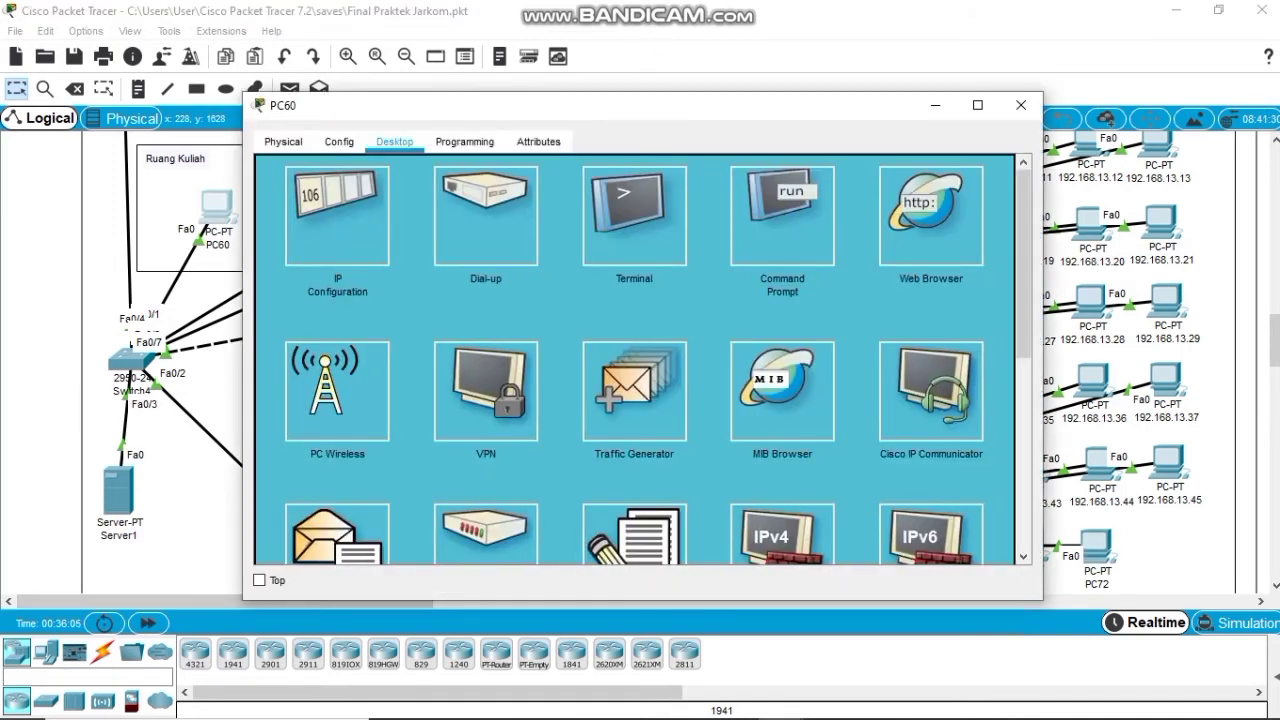
click(337, 215)
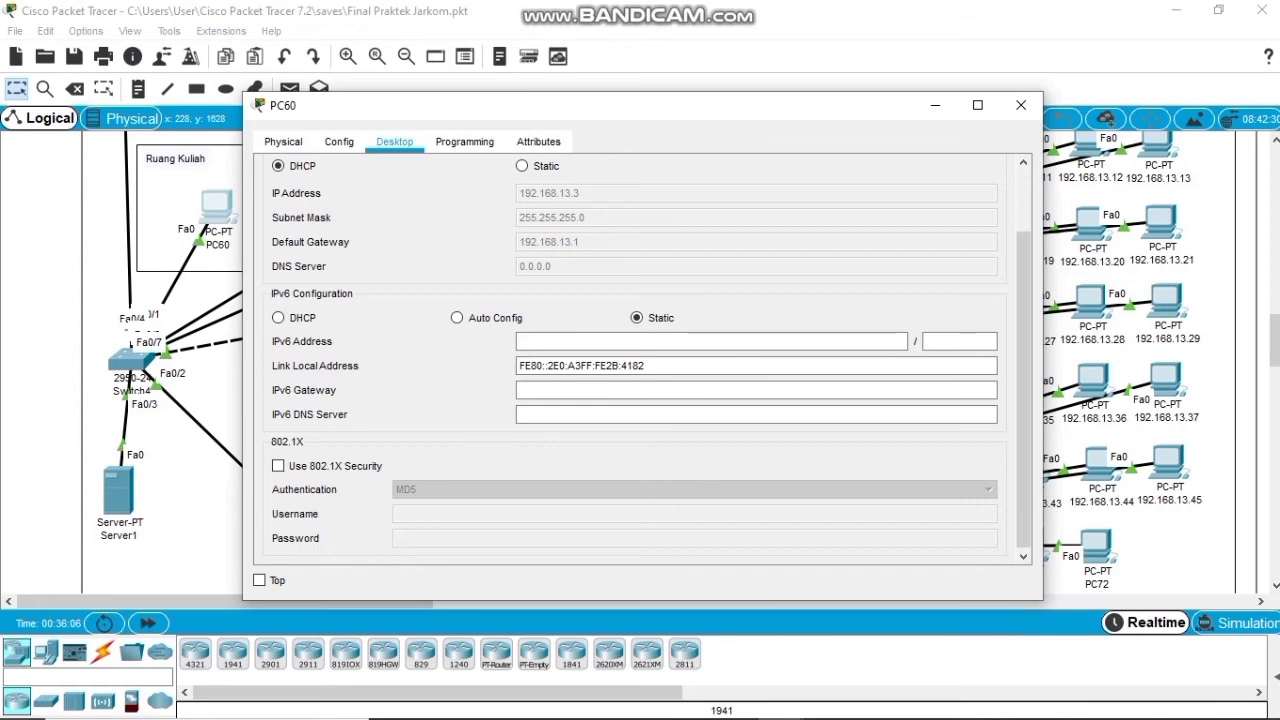
scroll(634, 360, up, 2)
click(992, 174)
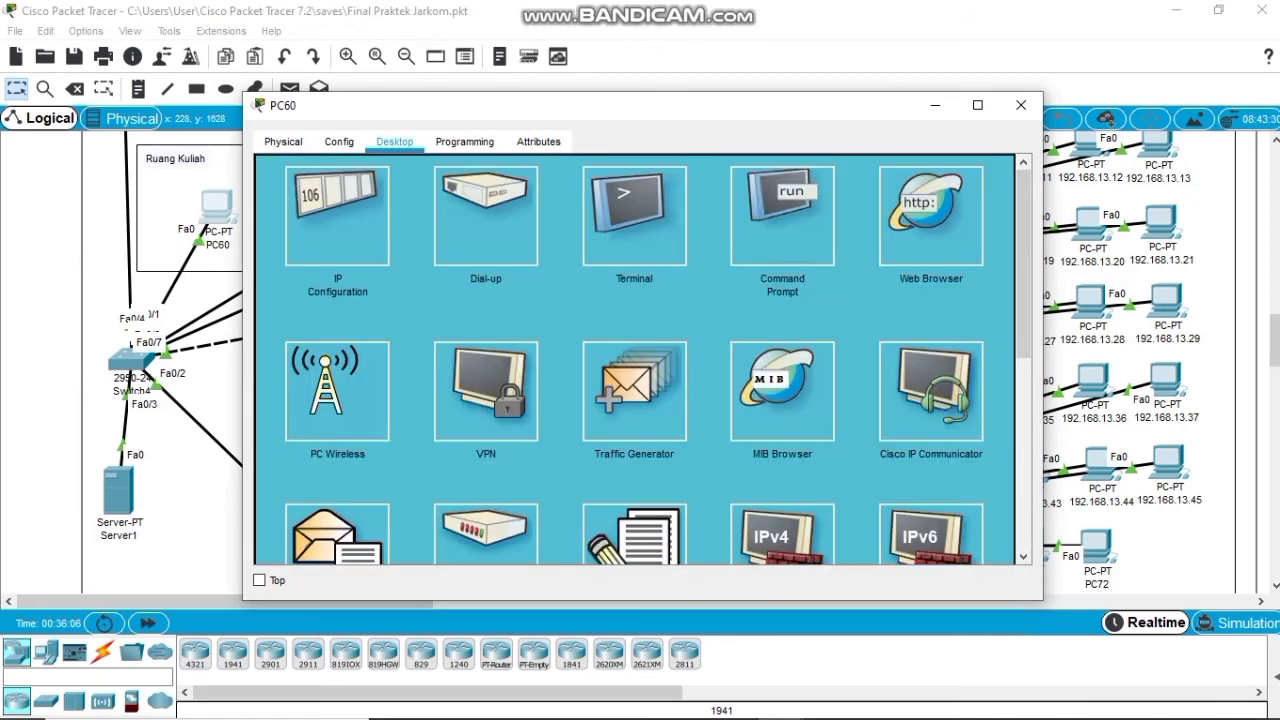
click(776, 205)
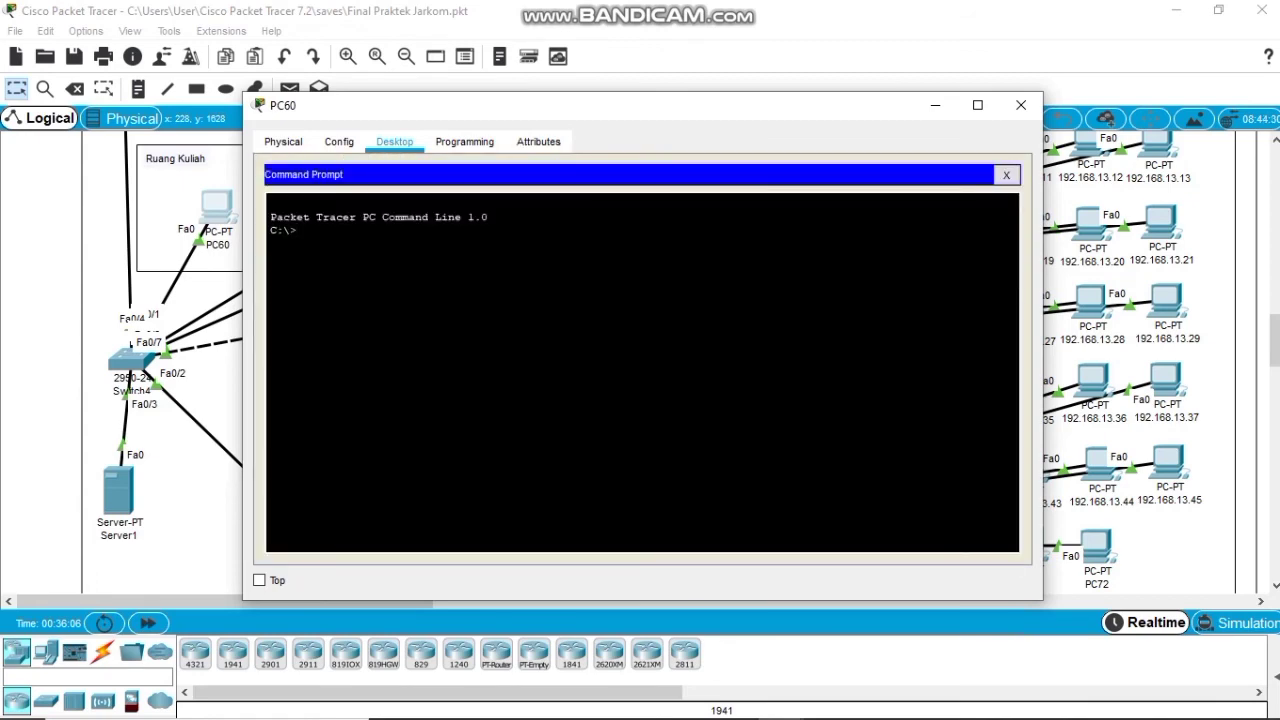
text(ping 192.168.12.23)
key(Return)
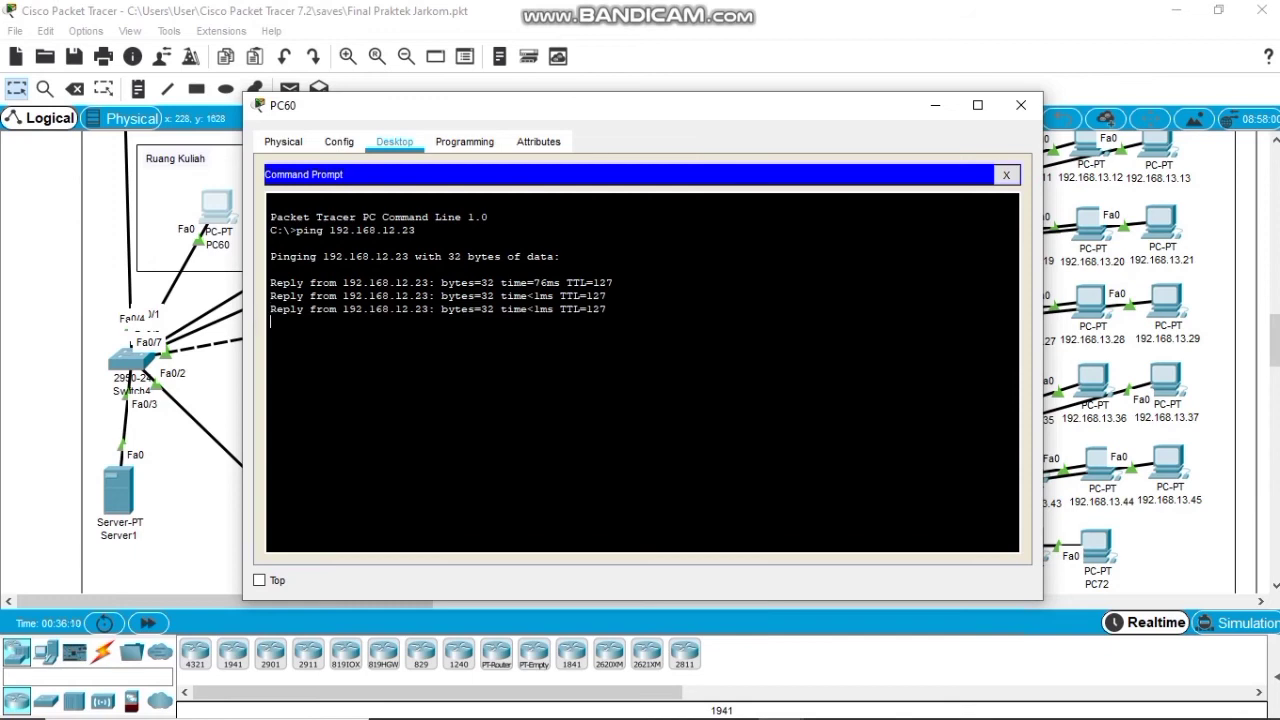
drag(329, 230, 416, 230)
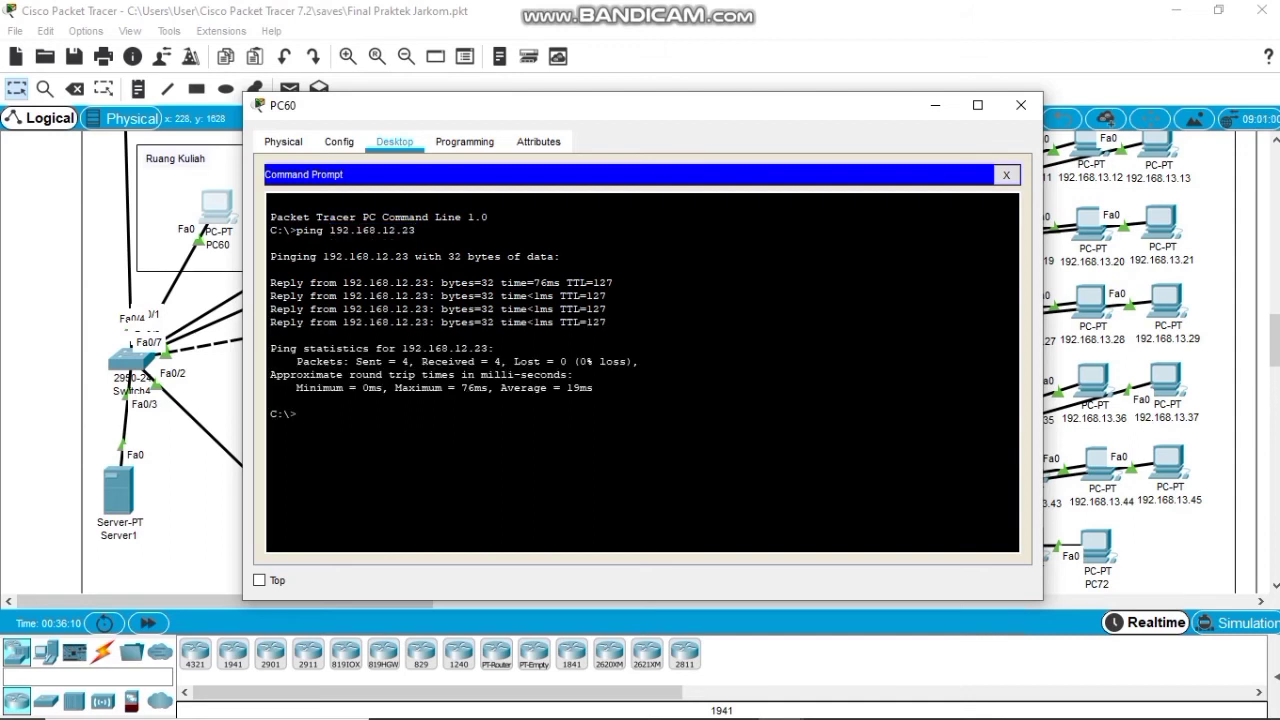
Ping 192.168.12.24 from PC60, then close the command prompt.
key(Up)
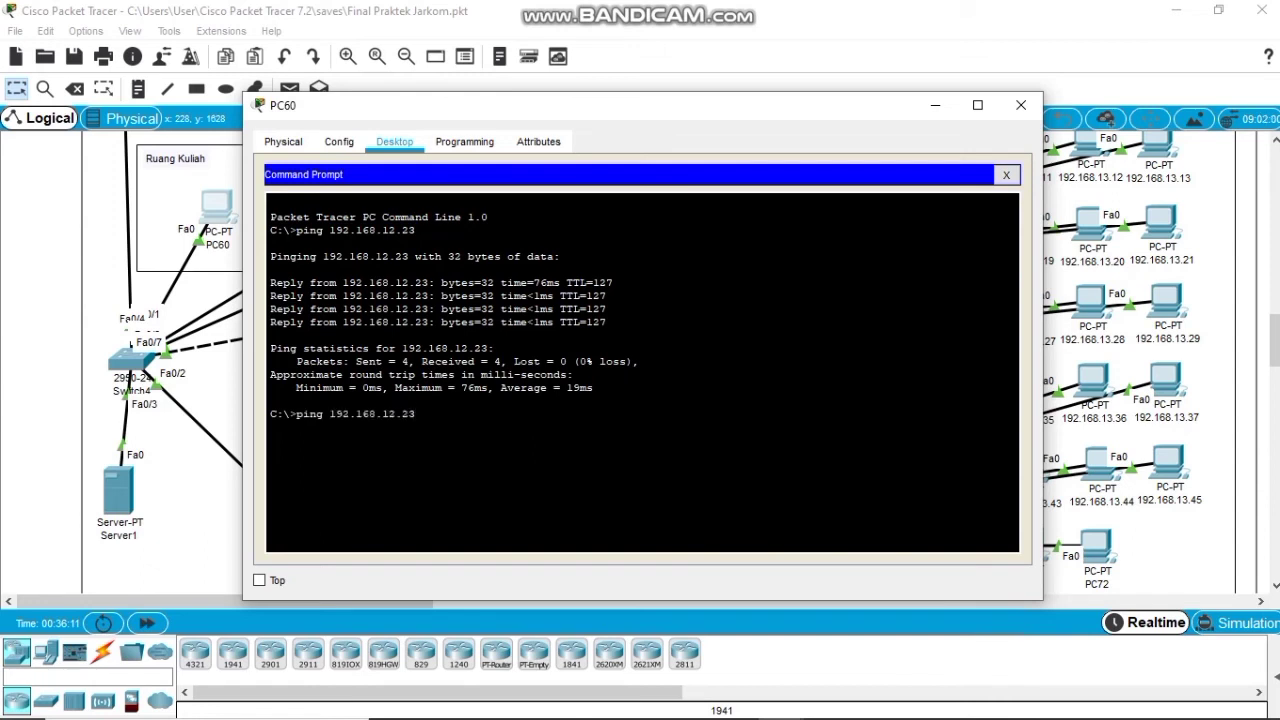
key(BackSpace)
text(4)
key(Return)
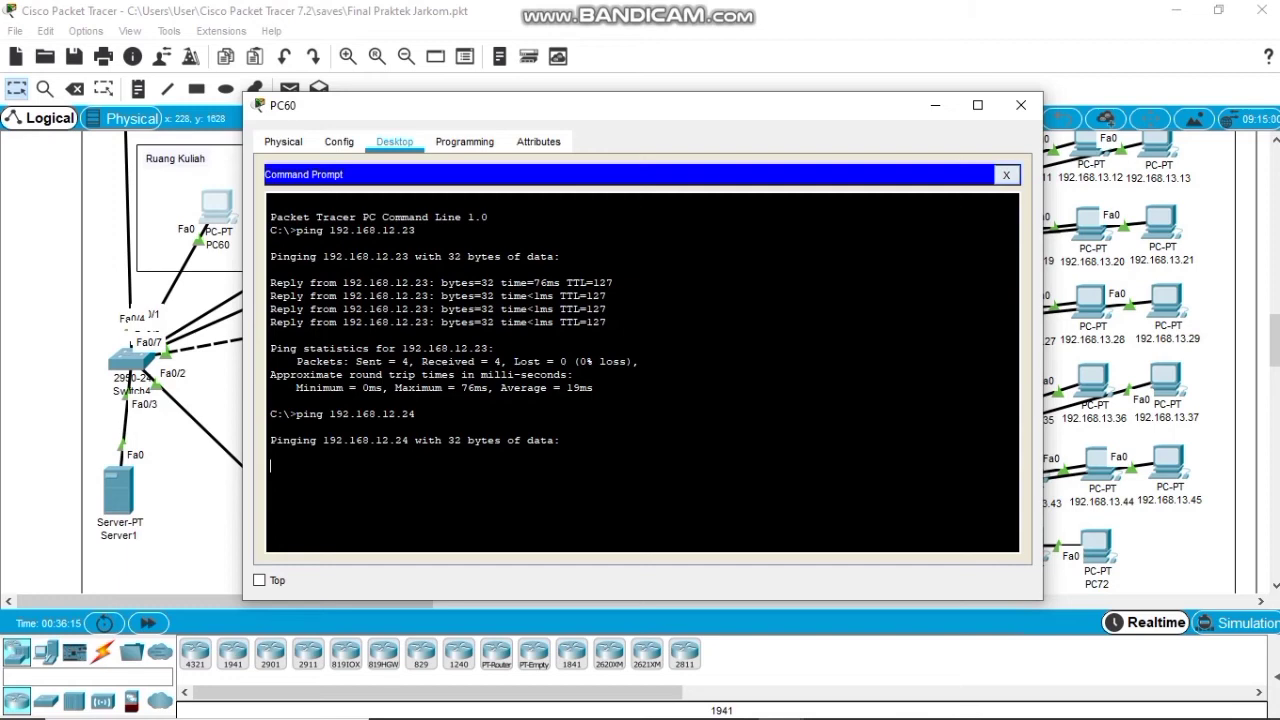
click(1006, 175)
From PC62's command prompt, ping 192.168.12.2 with 0% loss.
click(1021, 104)
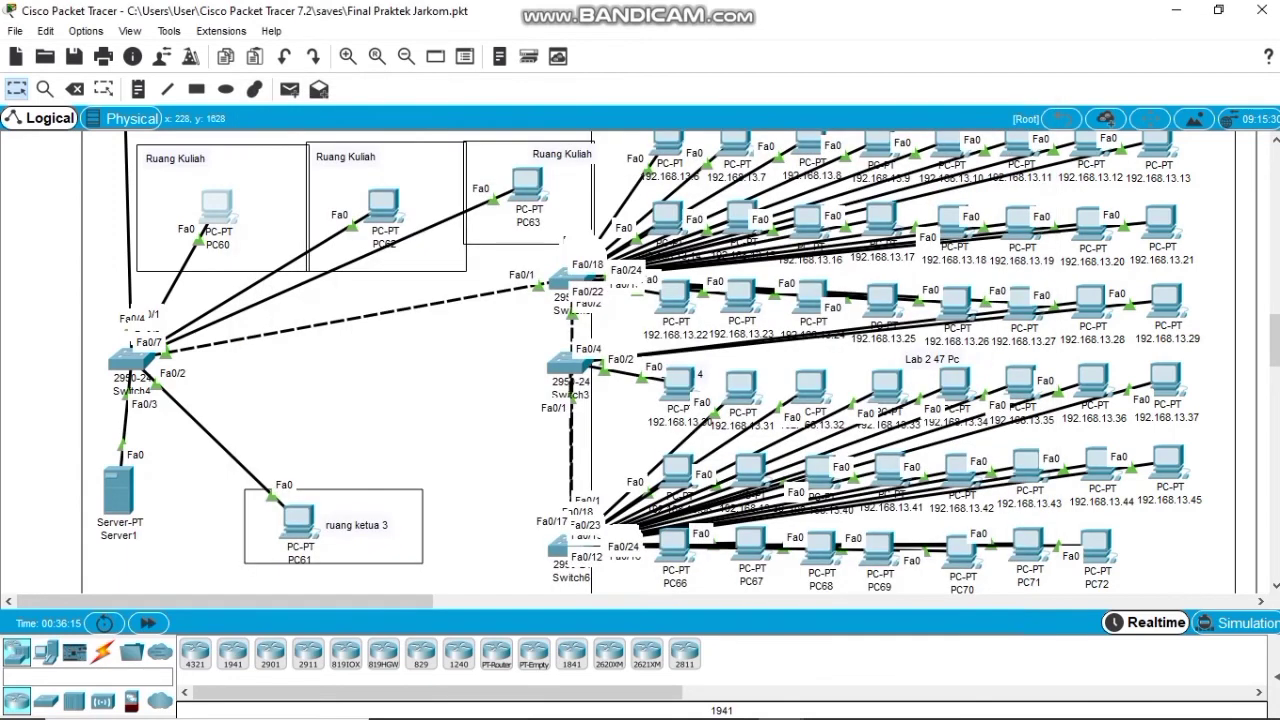
click(383, 205)
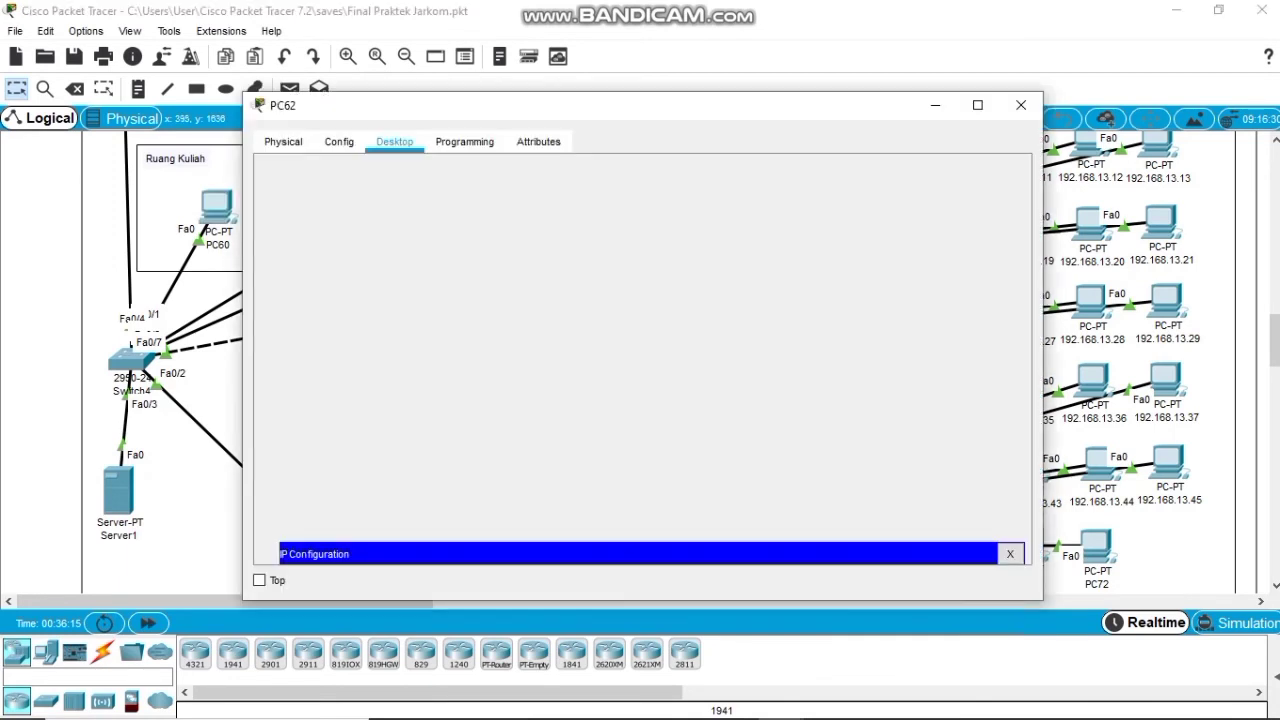
scroll(635, 360, up, 2)
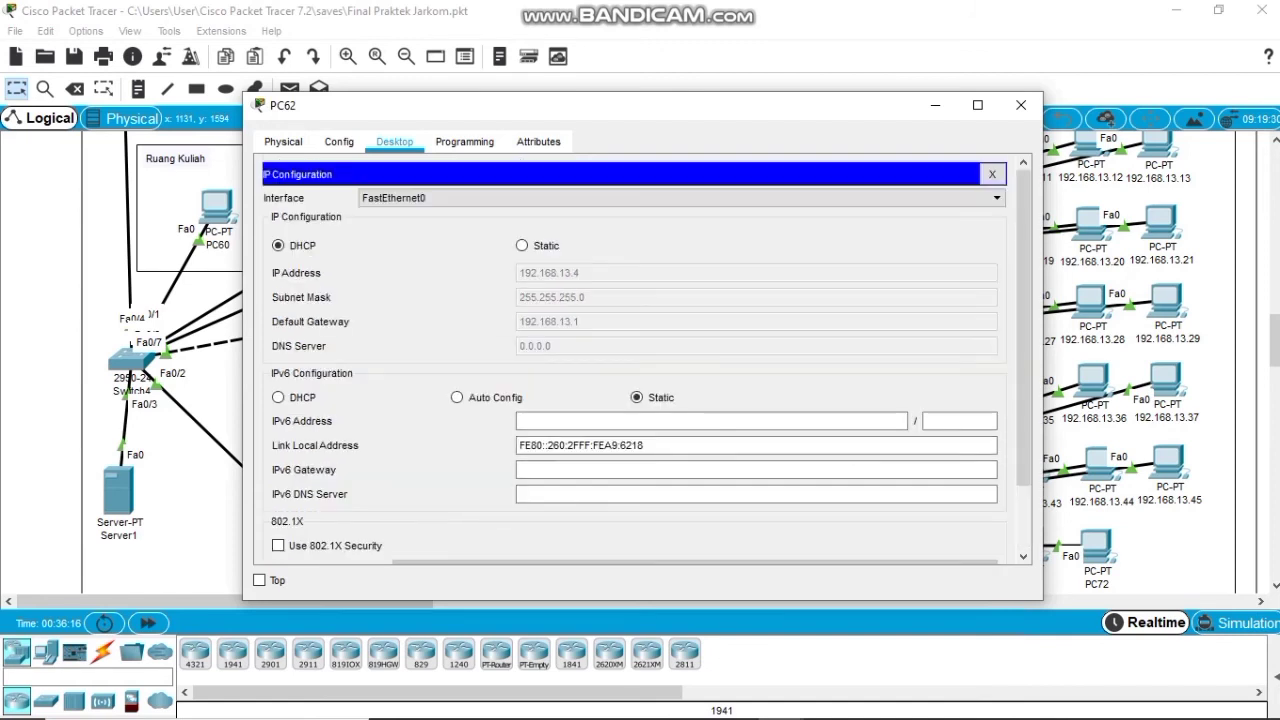
click(992, 174)
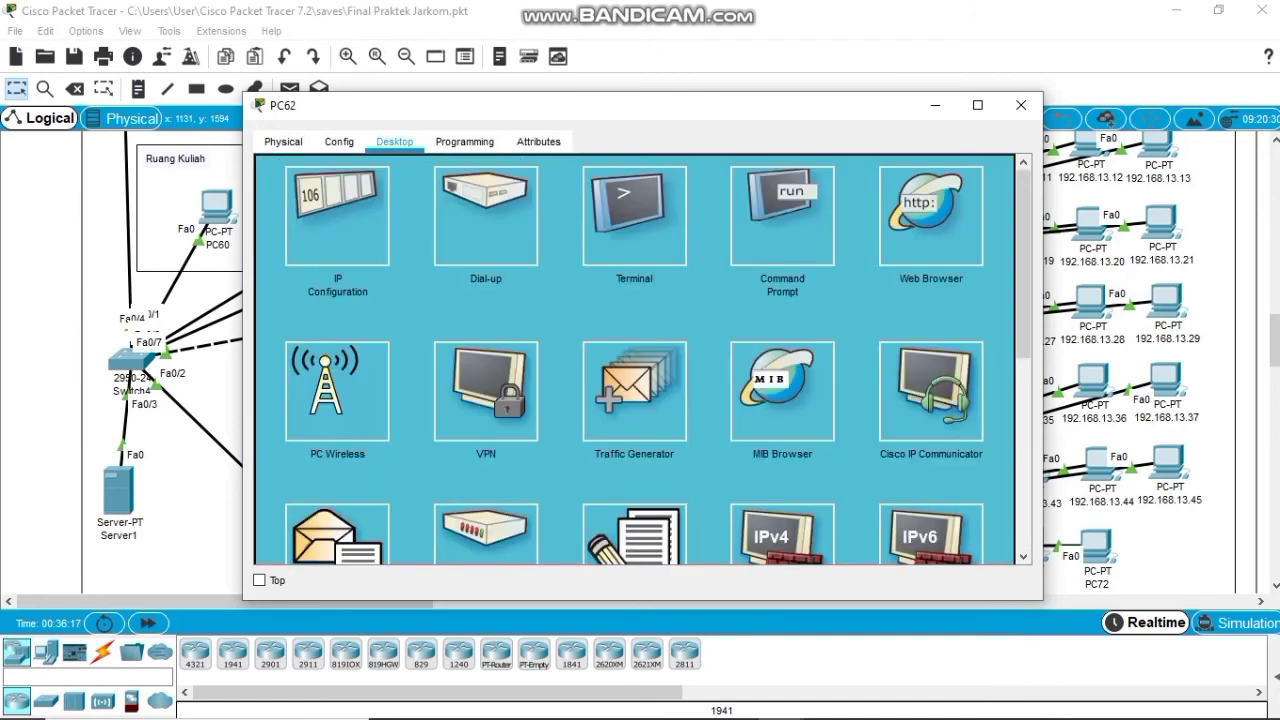
click(782, 215)
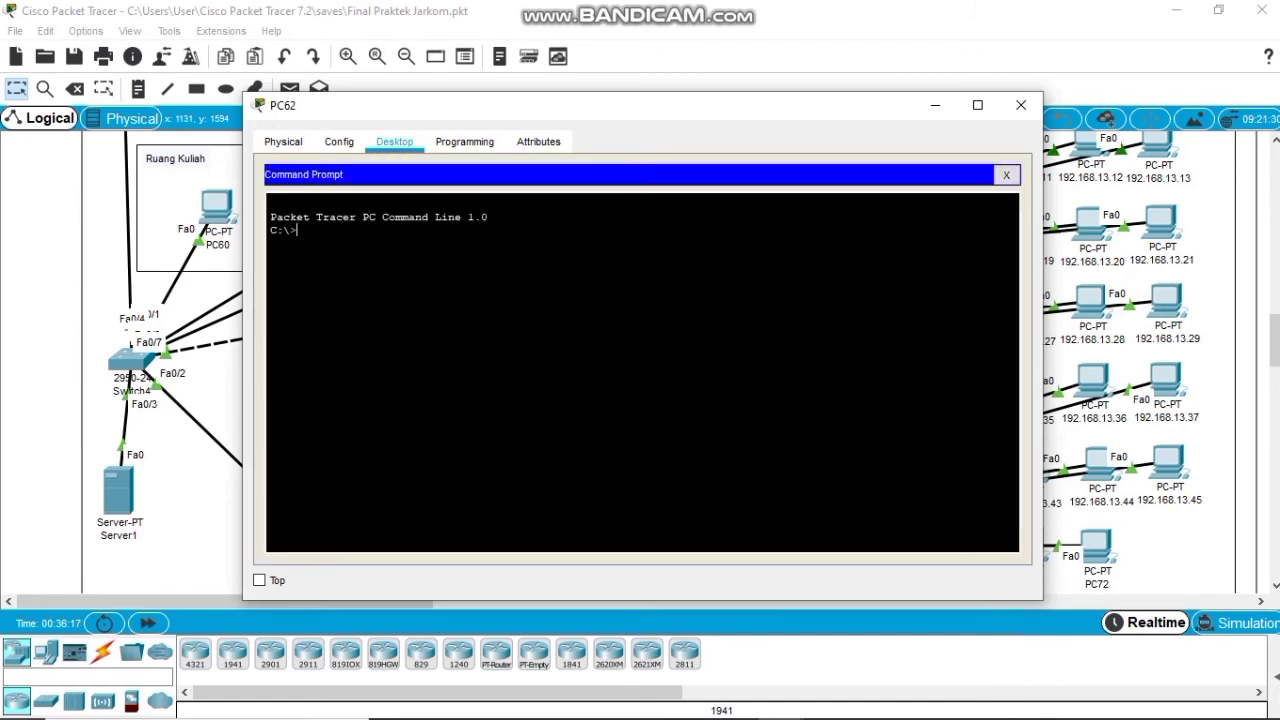
text(ping 192.168.12.2)
key(Return)
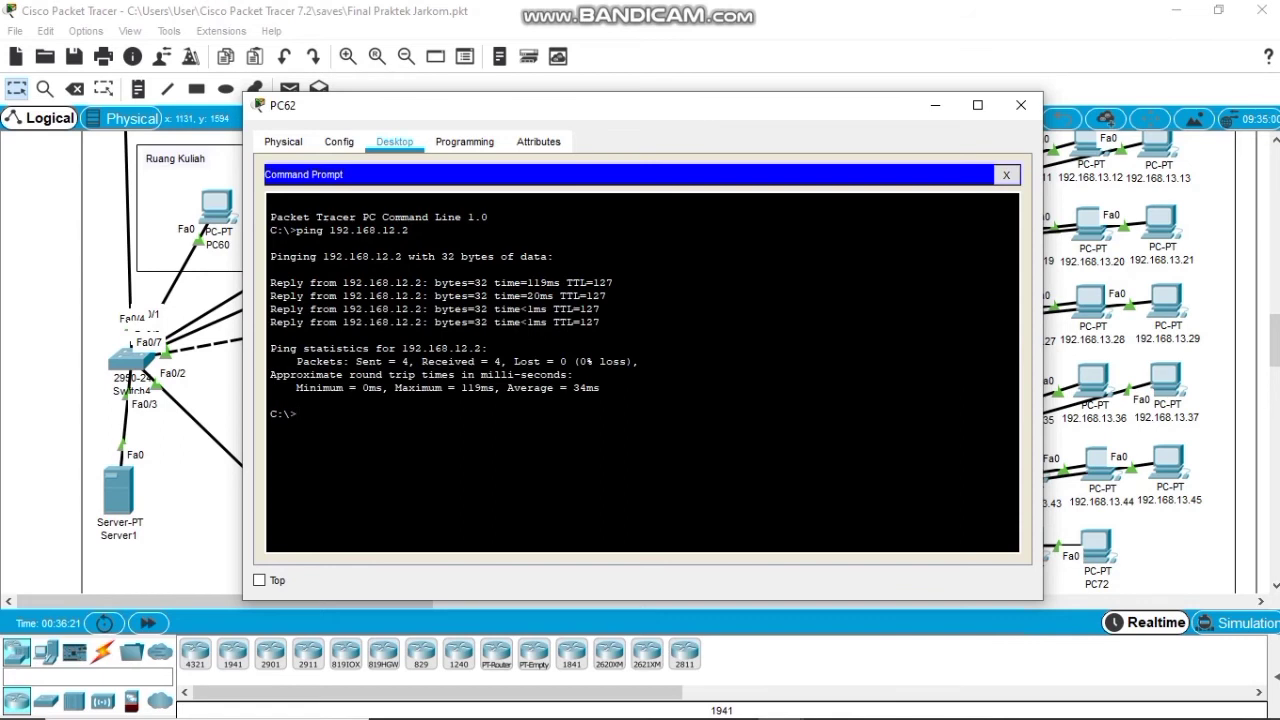
Ping 192.168.11.2 and 192.168.10.2 from PC62, then close its window.
key(Up)
key(BackSpace)
key(BackSpace)
key(BackSpace)
text(1.2)
key(Return)
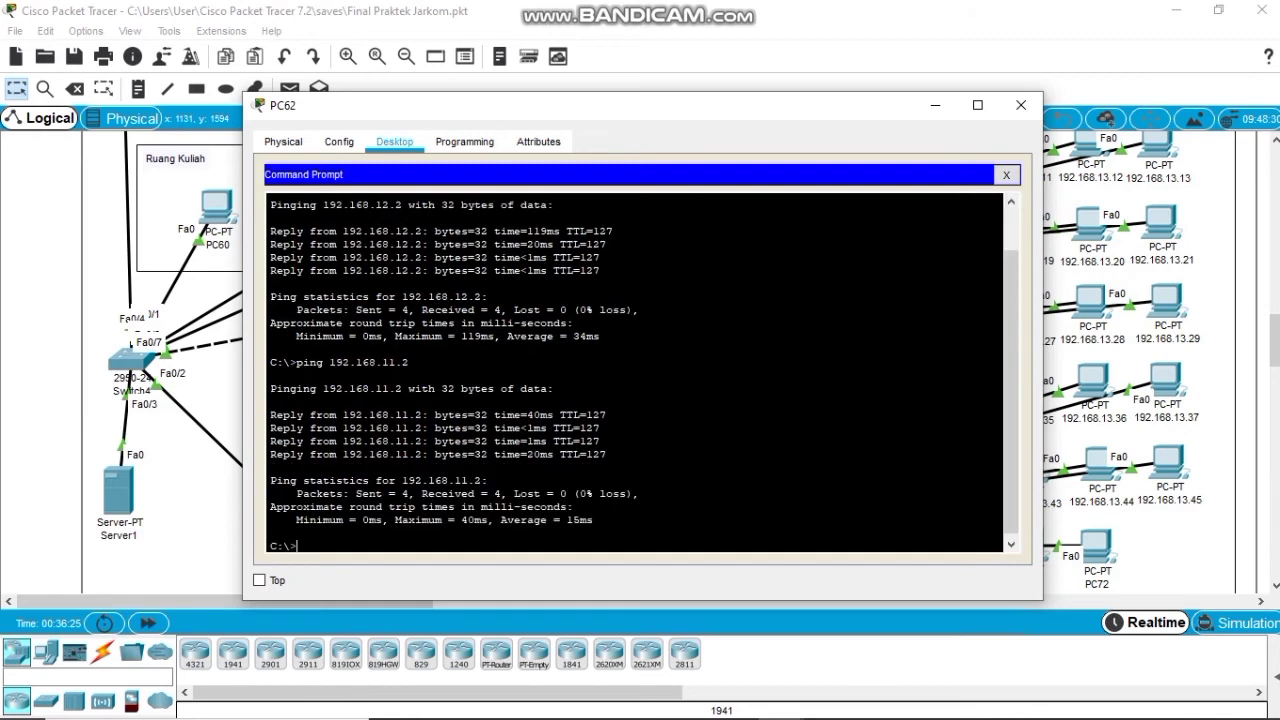
key(Up)
key(BackSpace)
text(0.2)
key(Return)
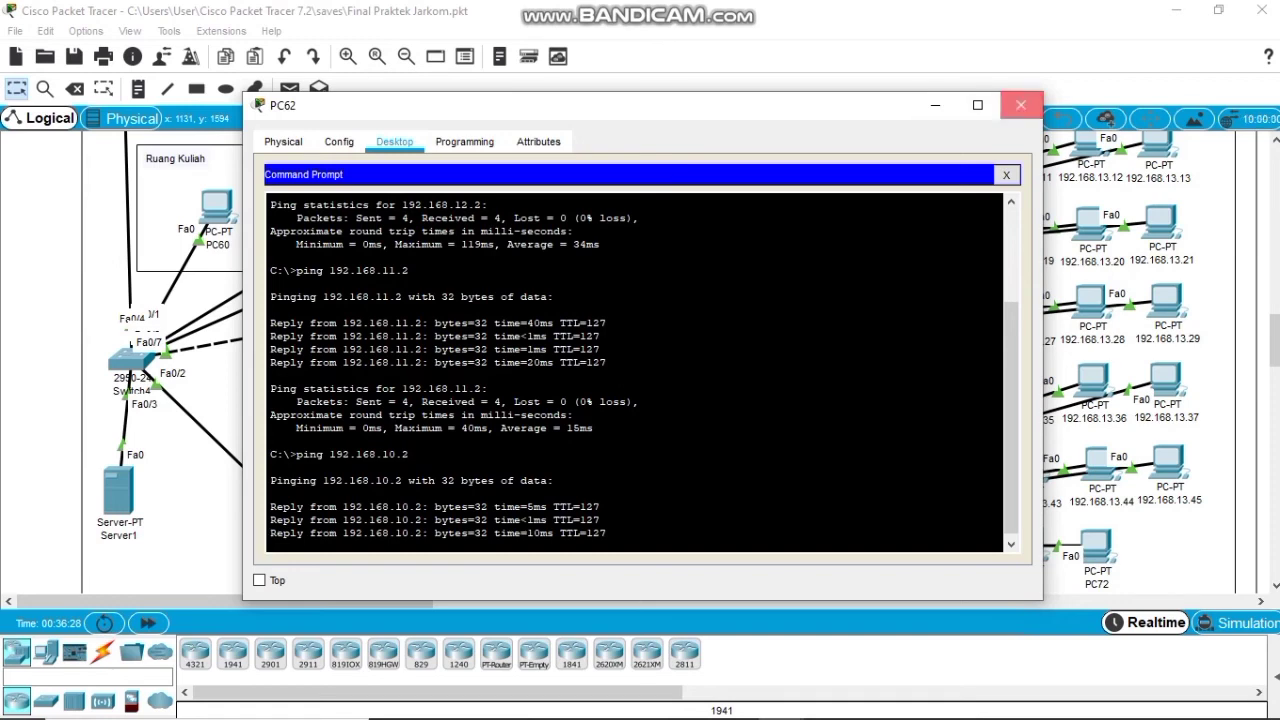
click(1021, 105)
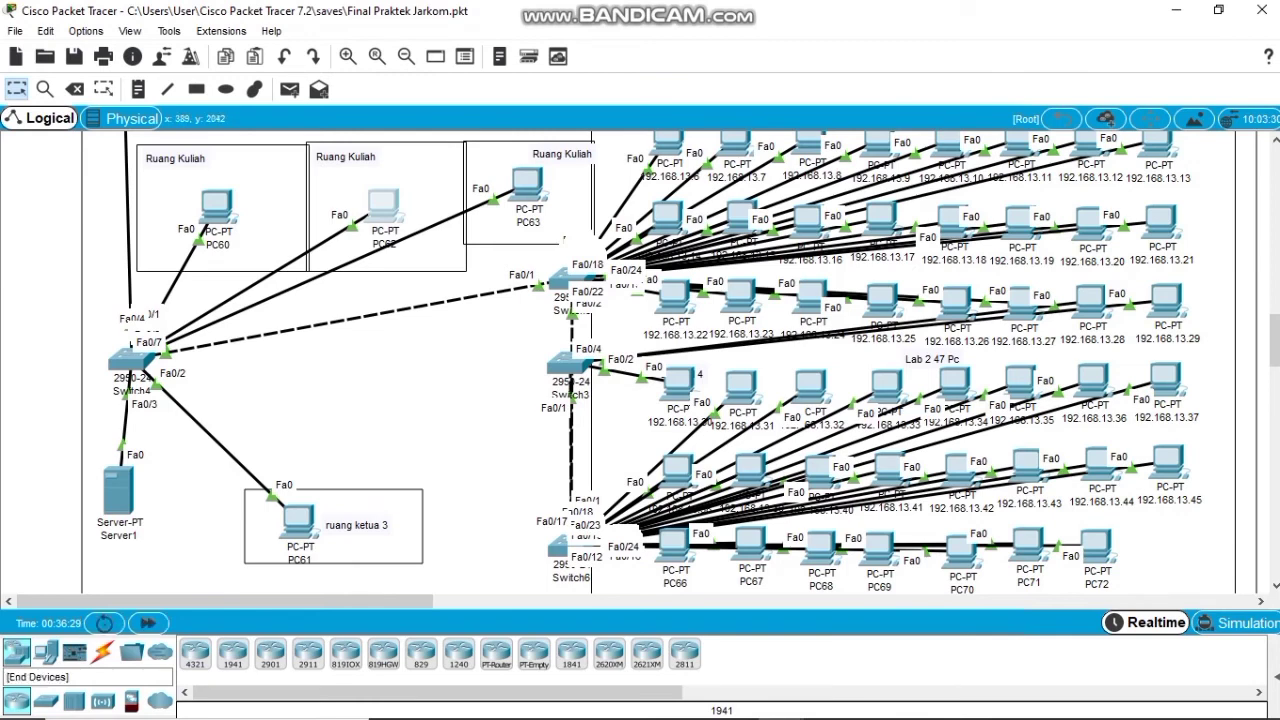
Add an AccessPoint-PT, Access Point3, to the canvas near Switch4.
click(45, 652)
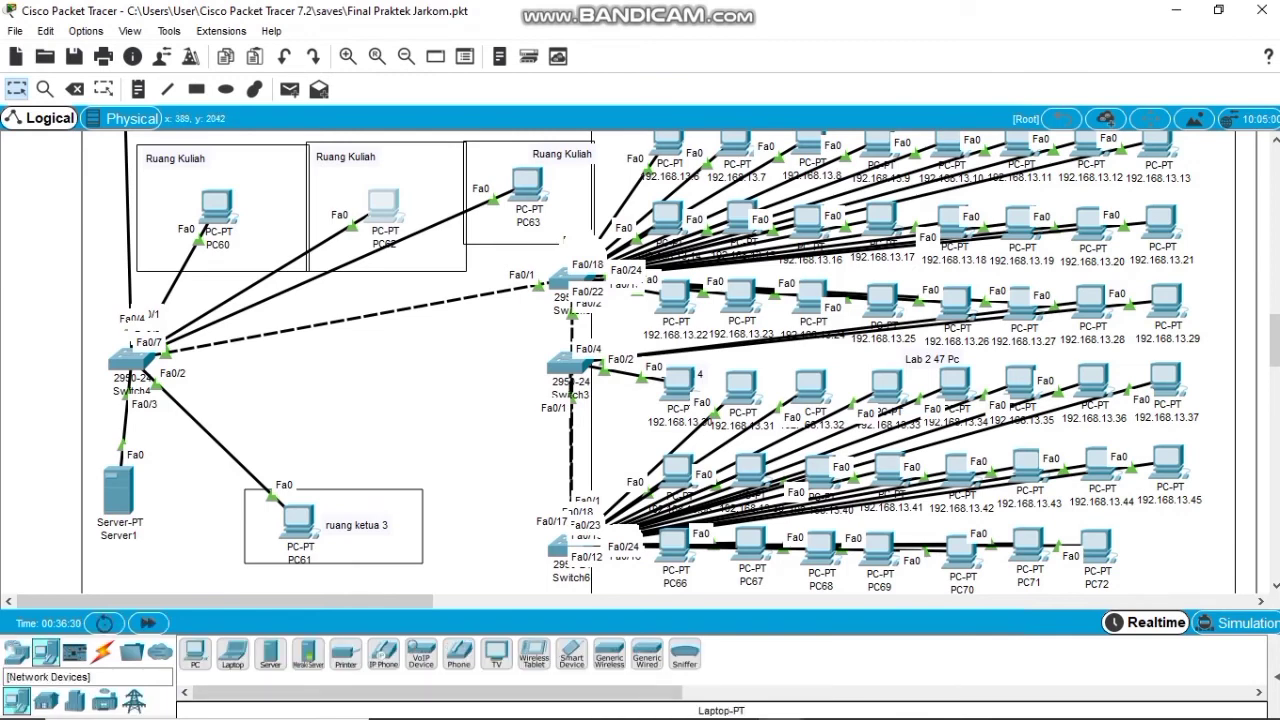
click(16, 652)
click(74, 700)
click(102, 700)
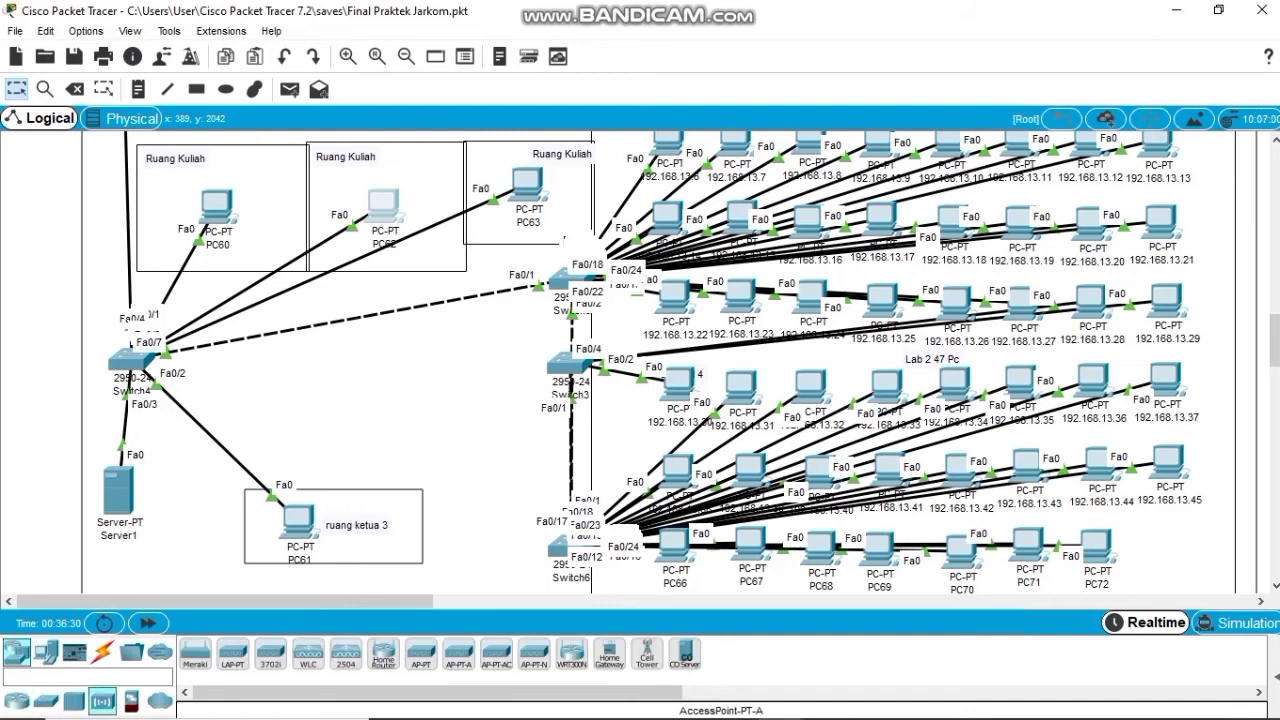
click(421, 655)
click(325, 380)
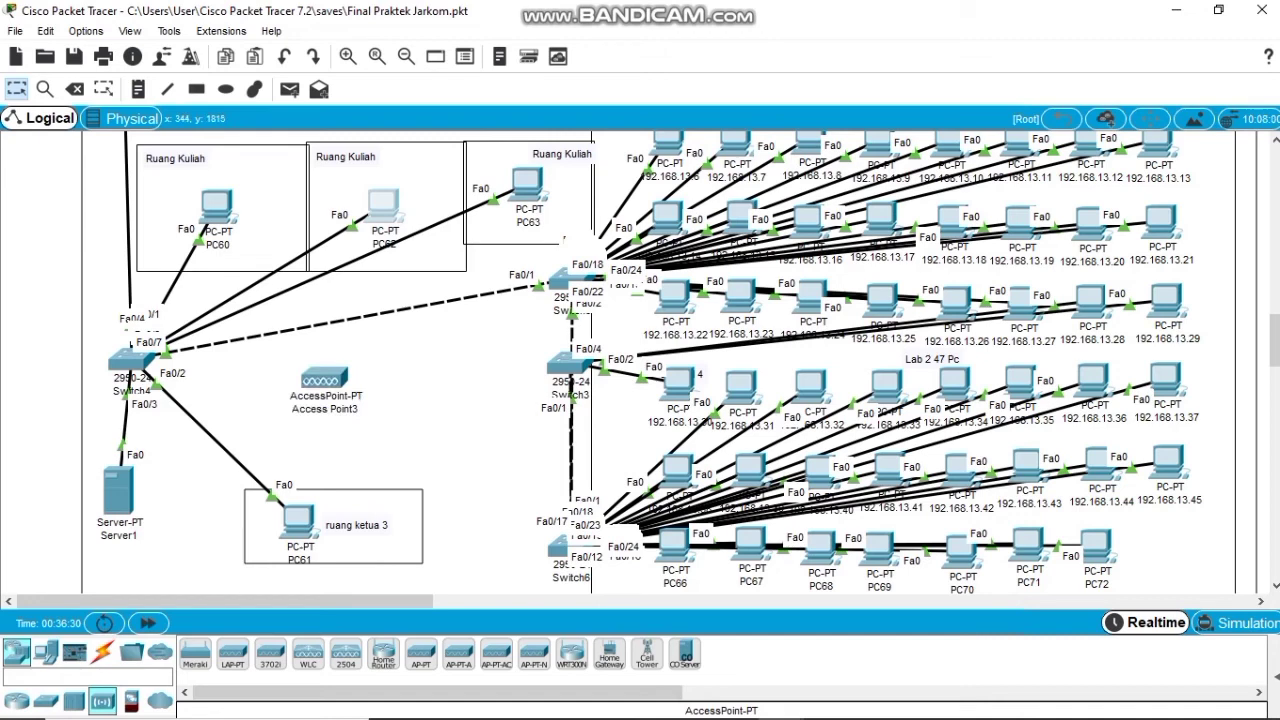
Connect Switch4 to Access Point3 with a copper straight-through cable.
click(102, 652)
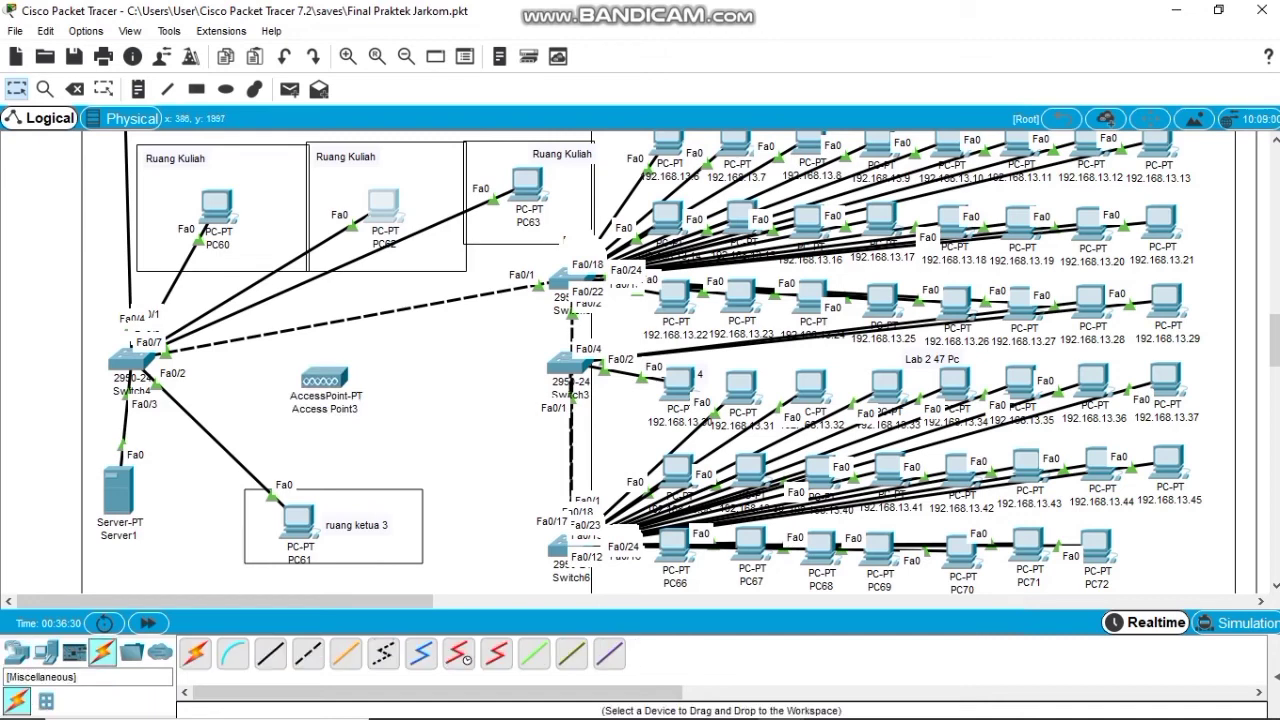
click(270, 654)
click(150, 358)
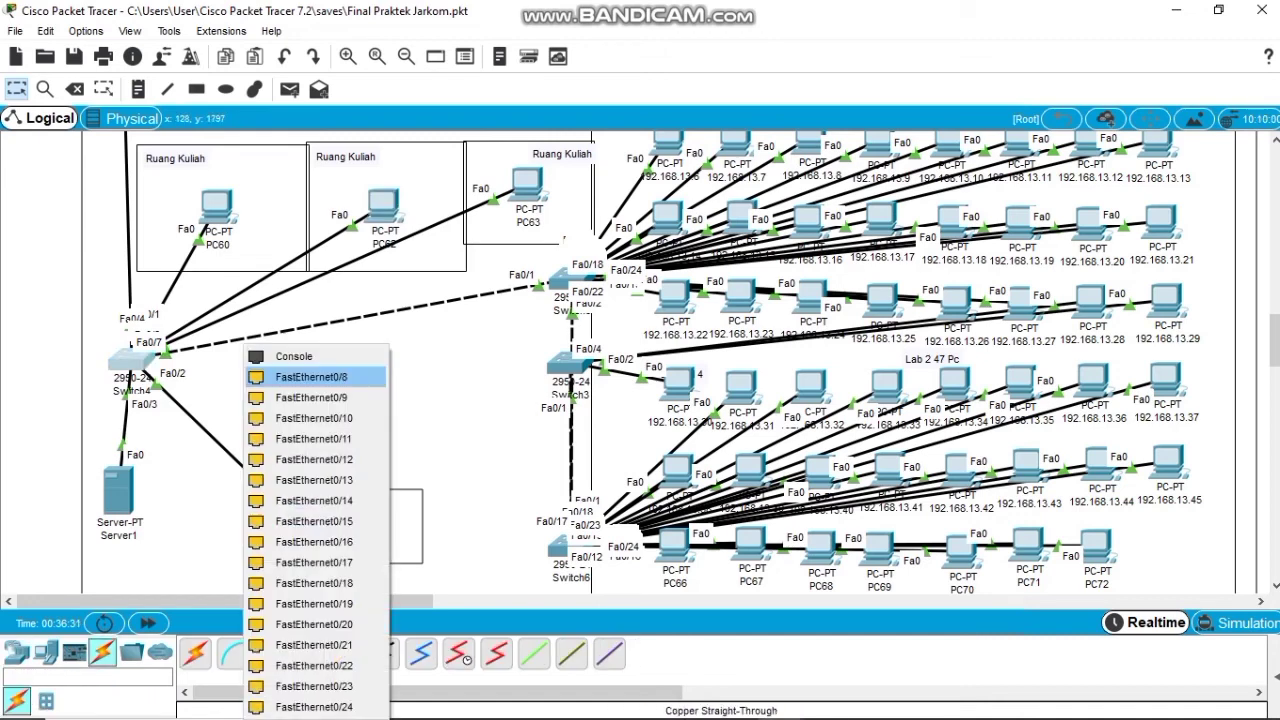
click(311, 377)
click(340, 383)
click(378, 396)
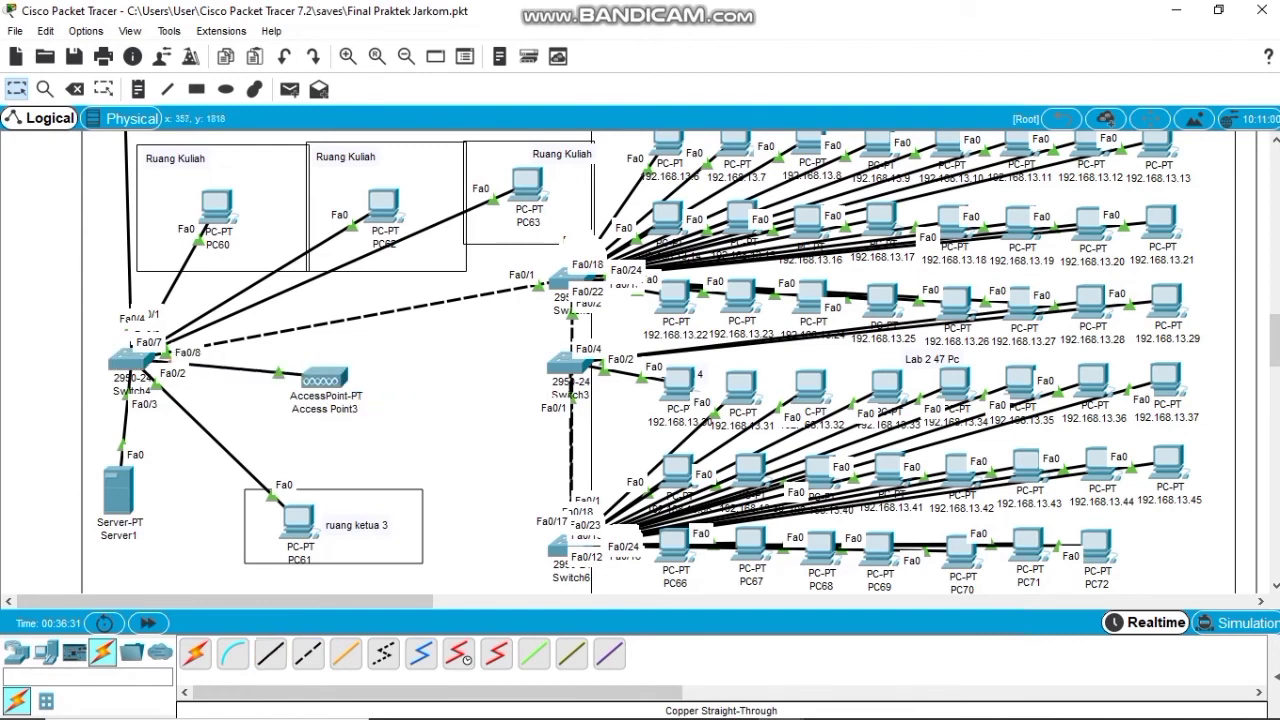
Place two laptops, Laptop2 and Laptop4, side by side below Access Point3.
click(45, 652)
click(232, 655)
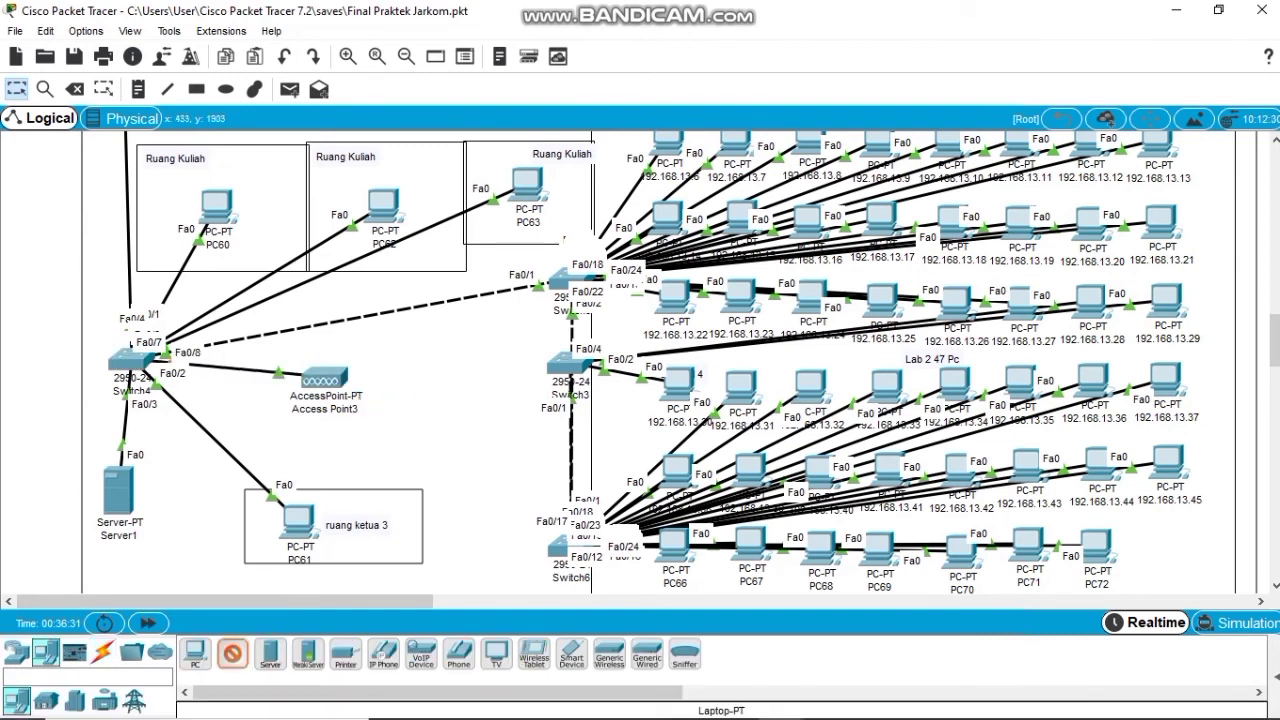
click(433, 445)
click(232, 655)
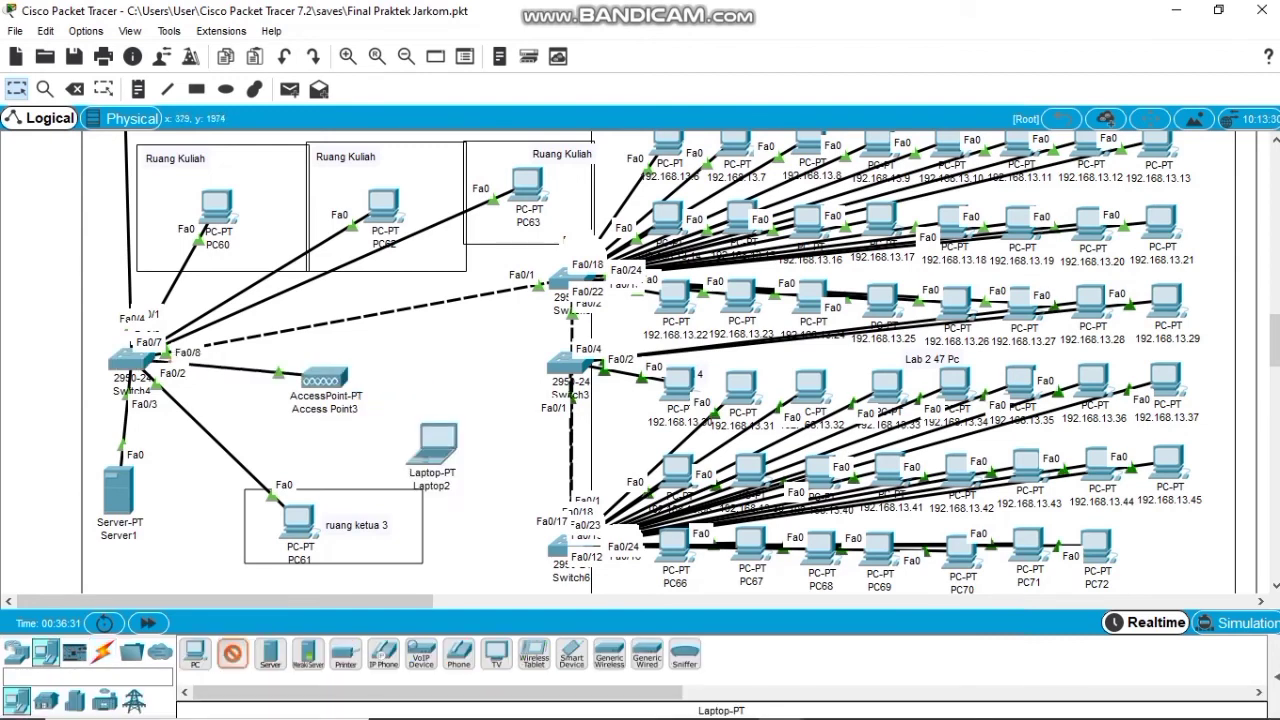
click(488, 370)
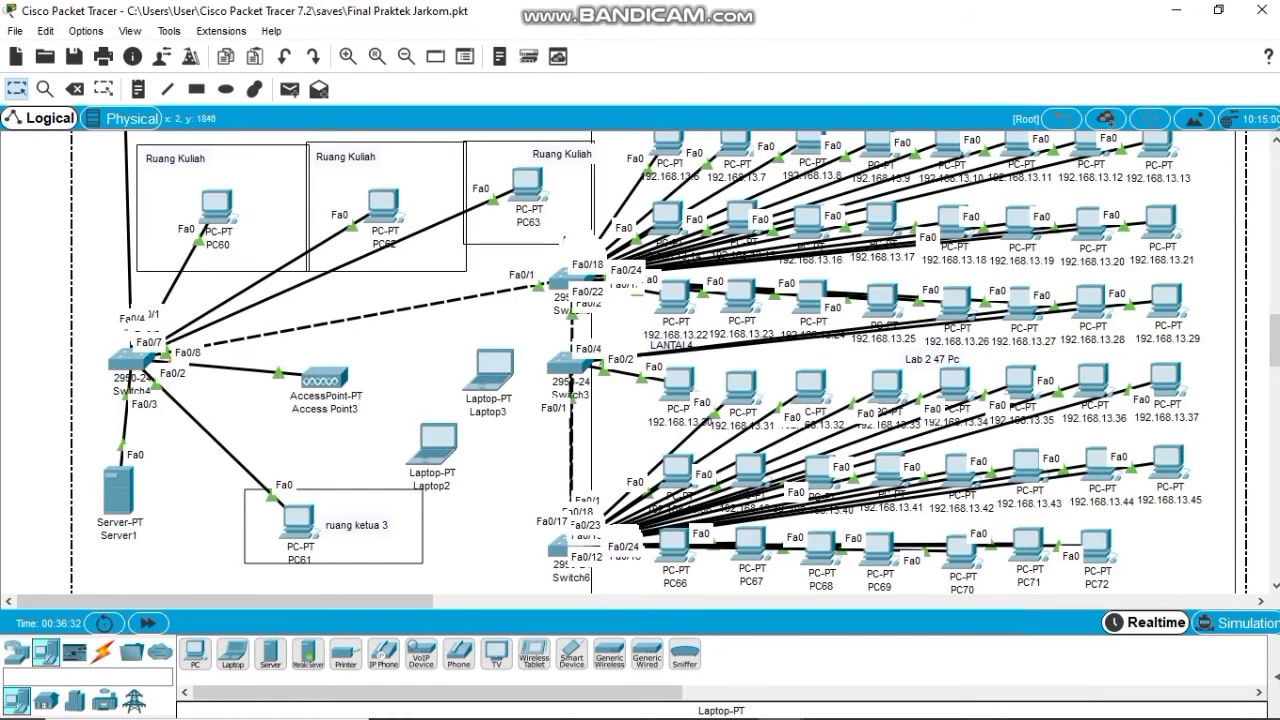
key(ctrl+z)
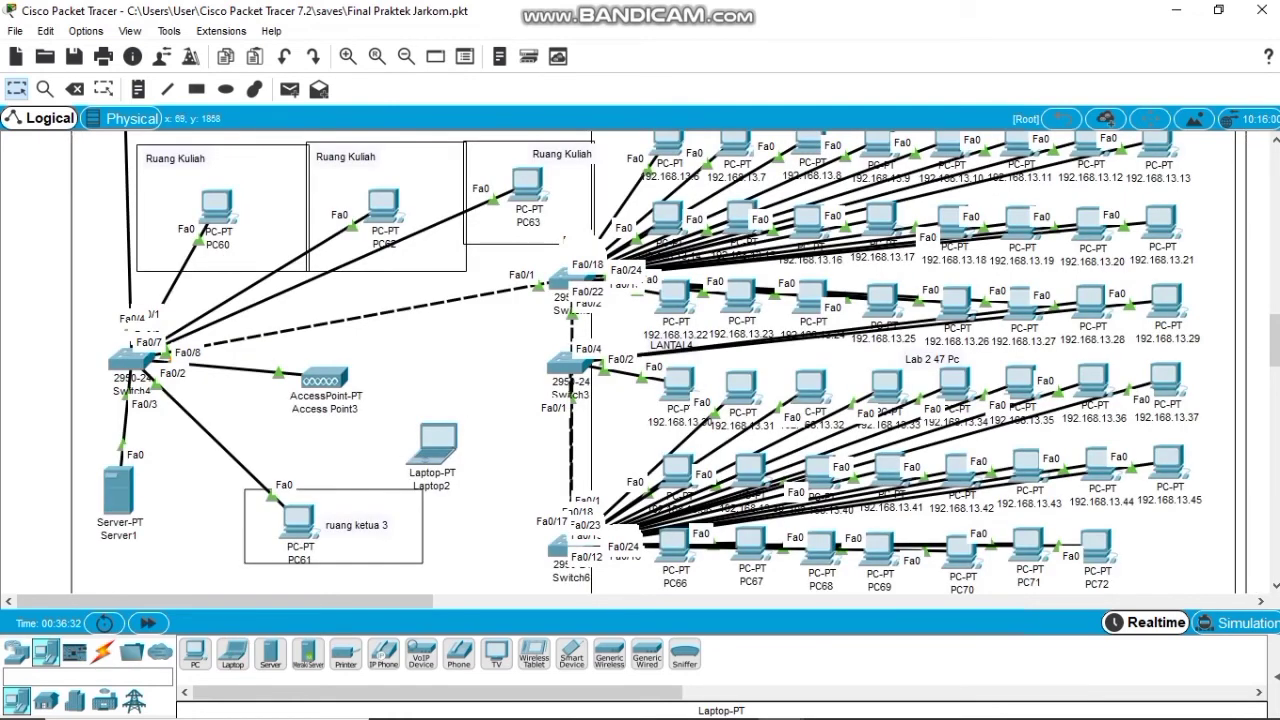
click(232, 655)
click(483, 392)
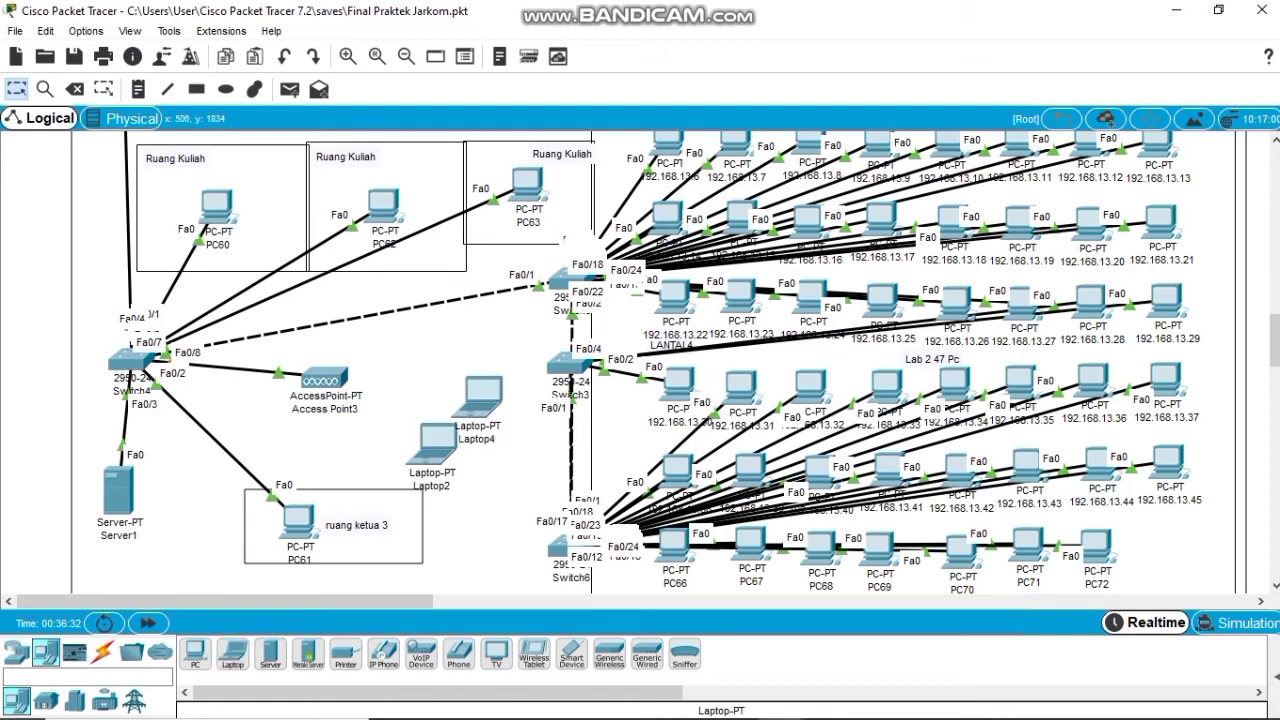
drag(478, 396, 488, 388)
click(62, 368)
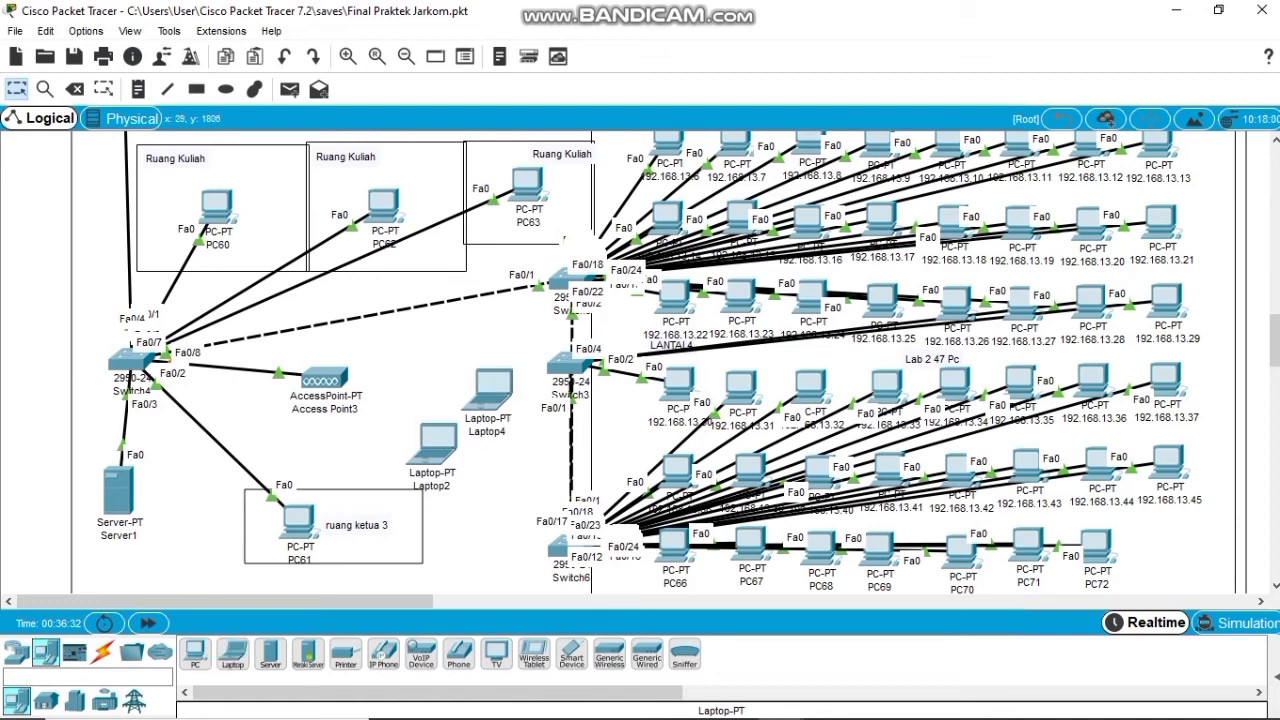
drag(437, 445, 413, 437)
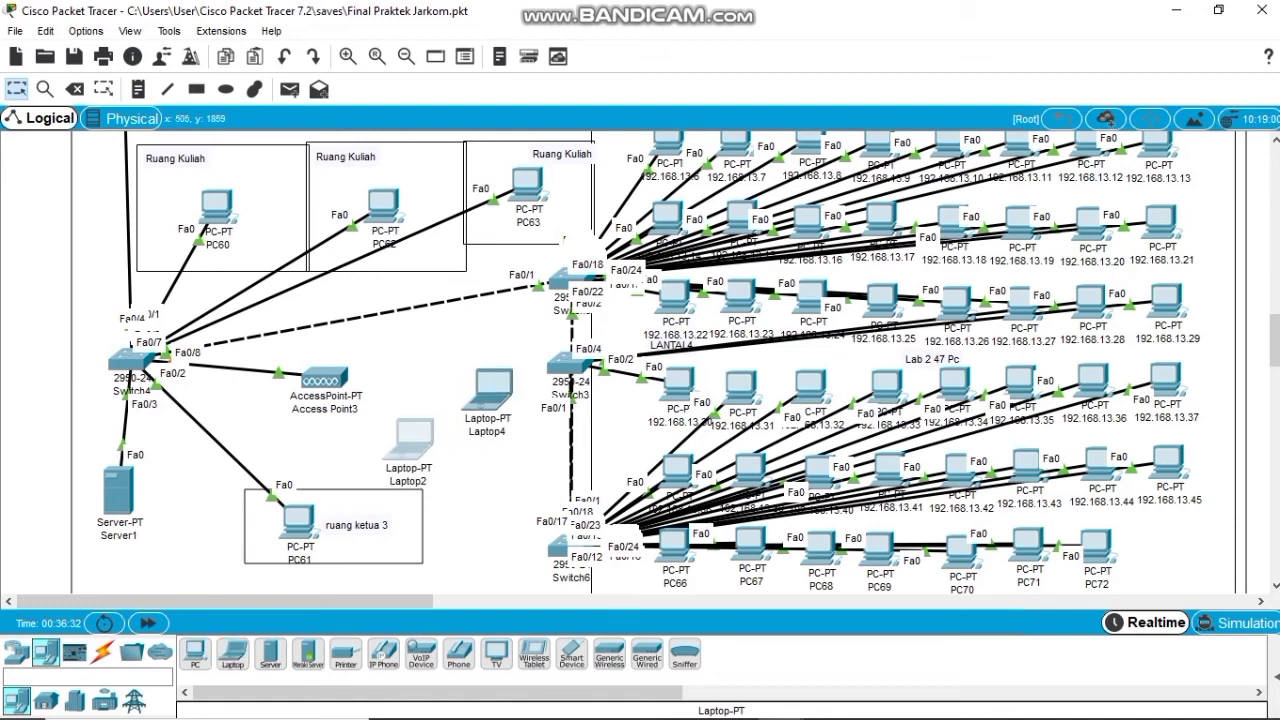
drag(490, 392, 507, 440)
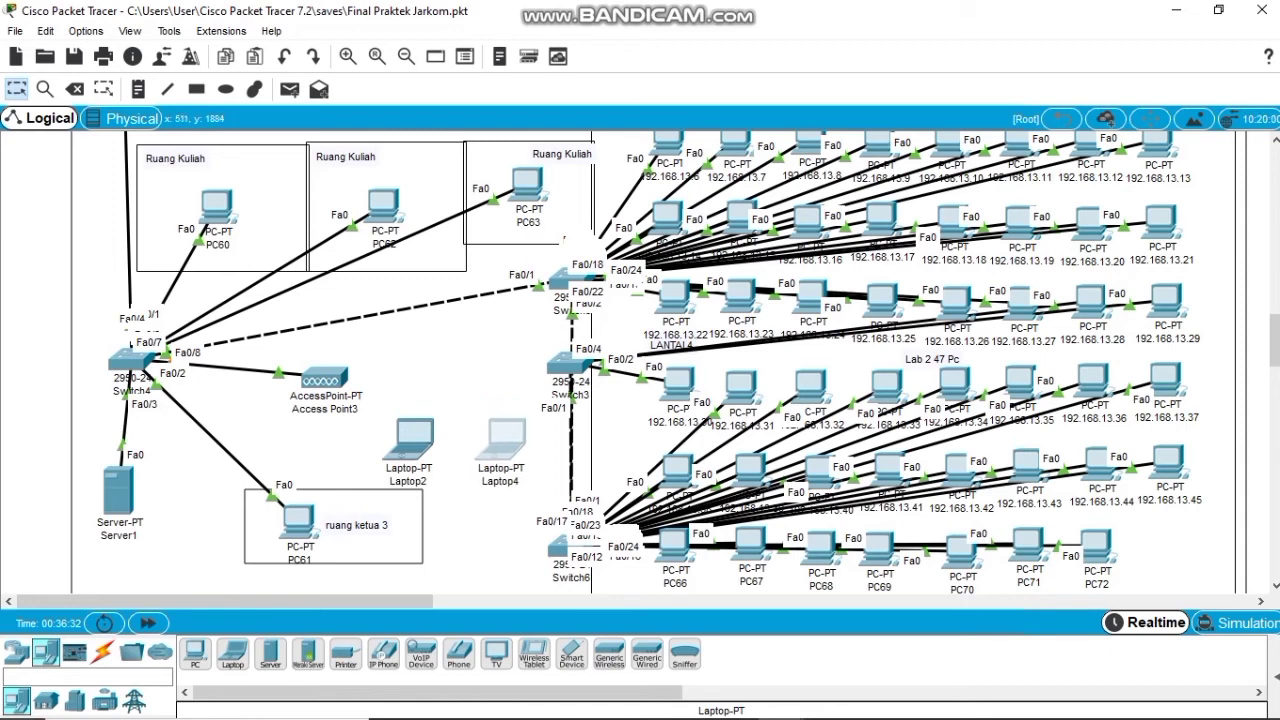
click(338, 362)
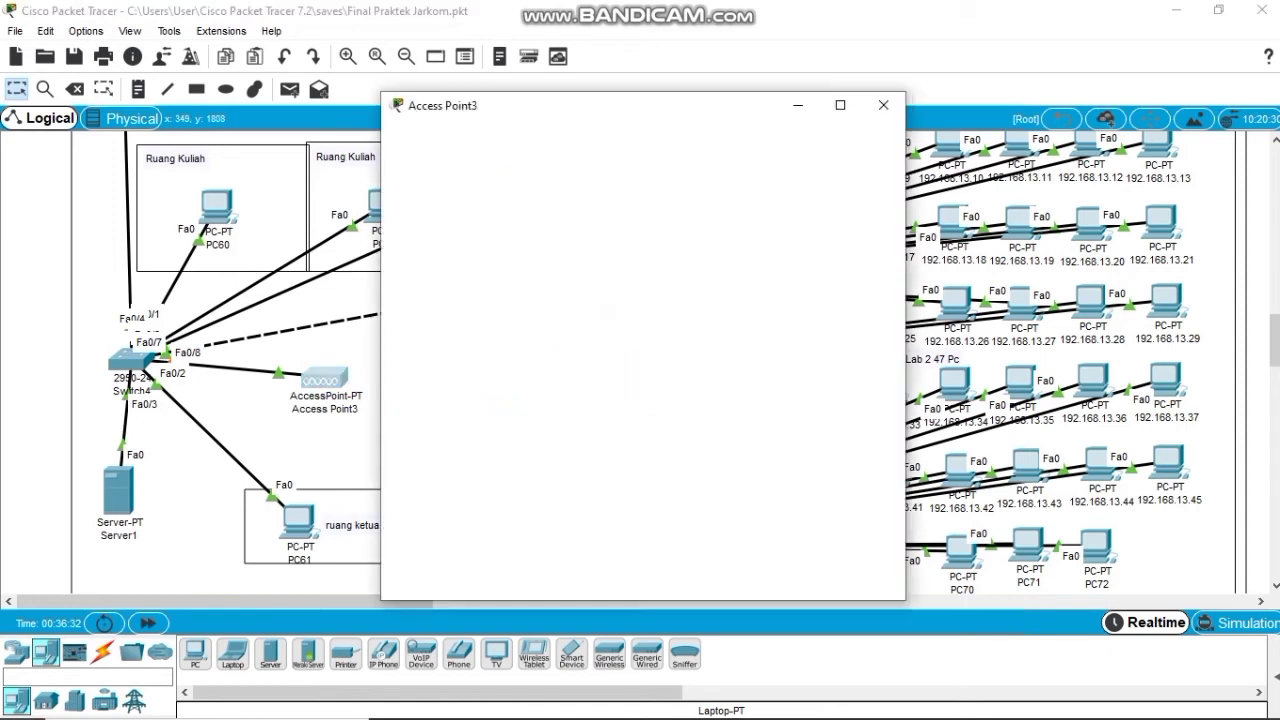
Give Access Point3's Port 1 the SSID 'Lantai 4', secured with WPA-PSK and a pass phrase.
click(477, 142)
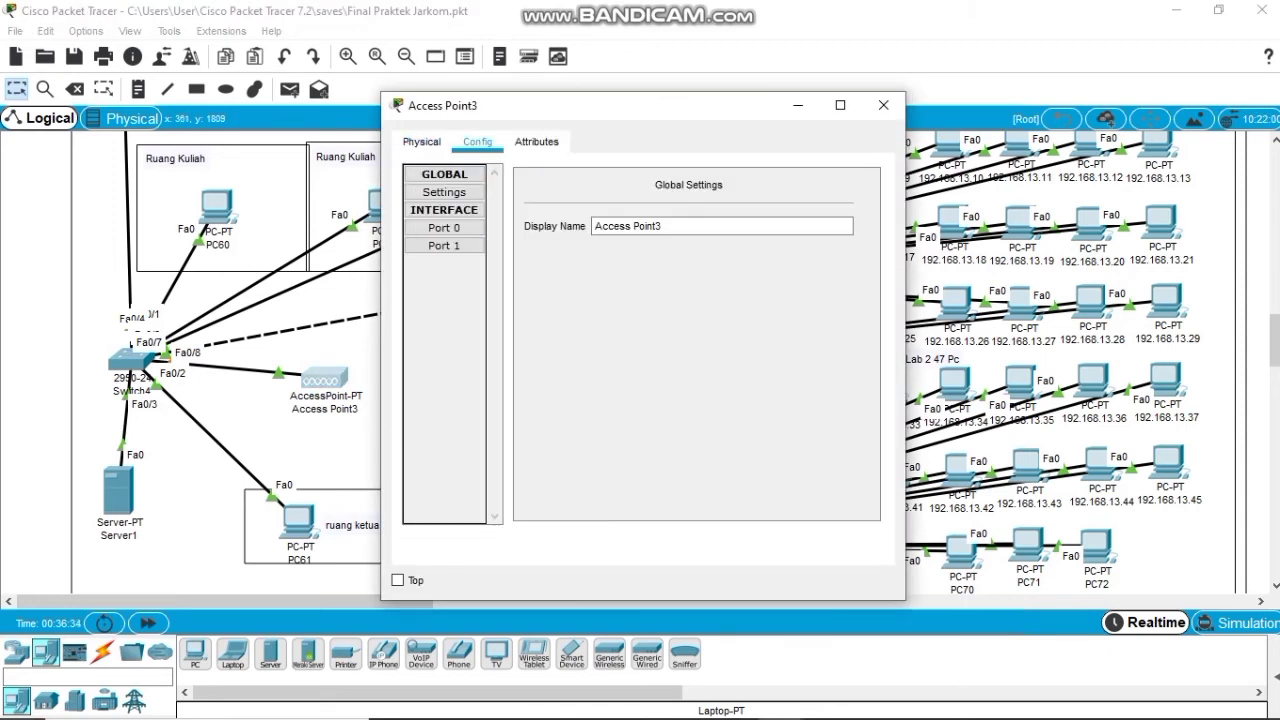
click(444, 245)
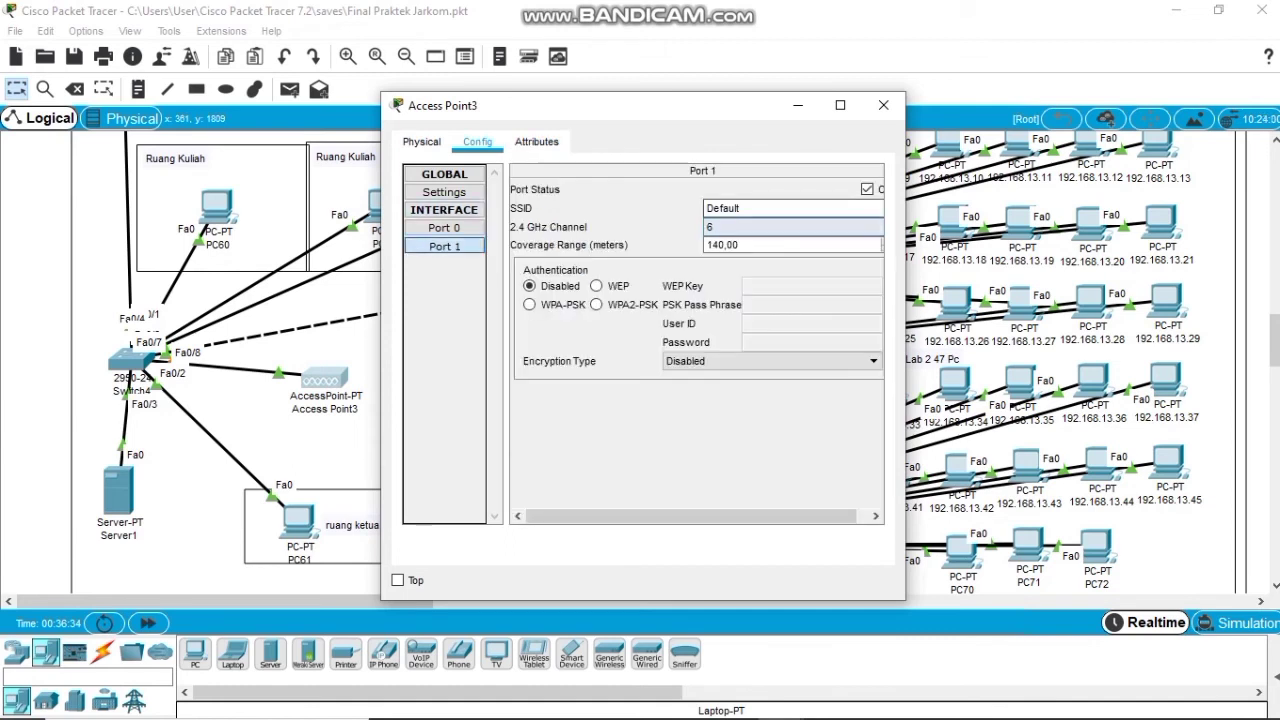
double_click(723, 208)
text(Lantai 4)
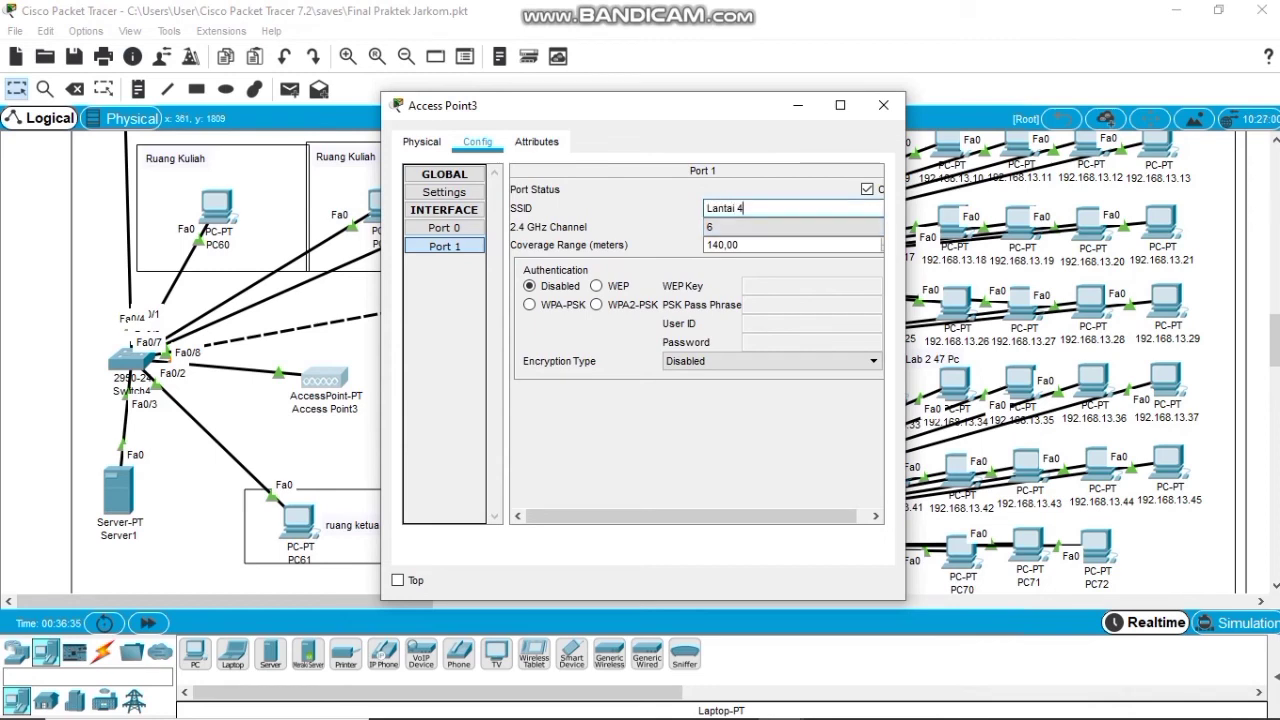
click(530, 305)
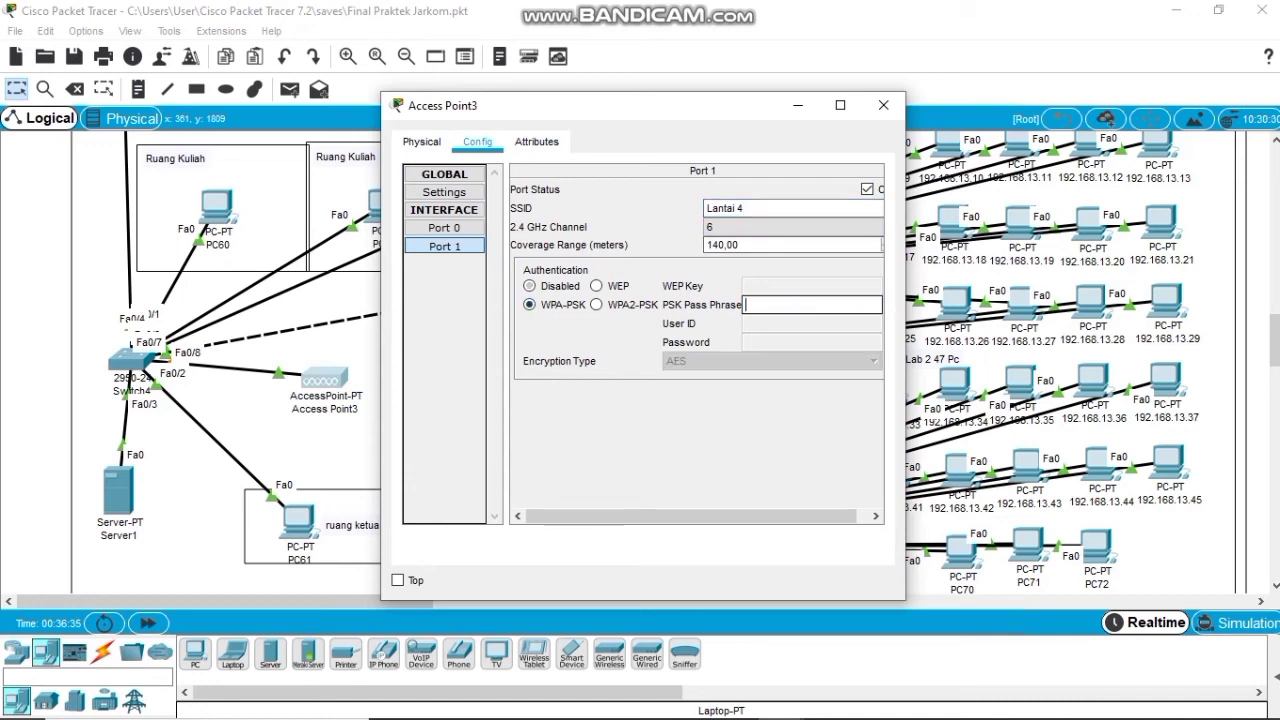
text(Handayani2021)
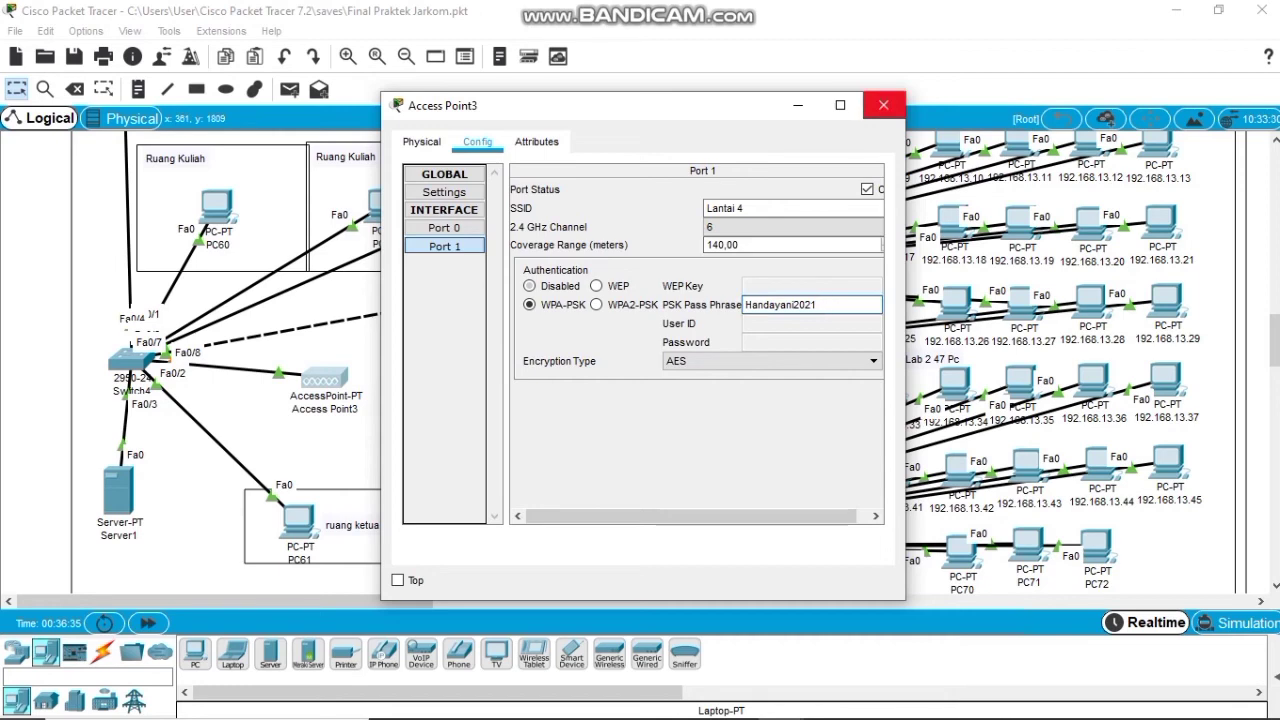
click(884, 105)
click(414, 440)
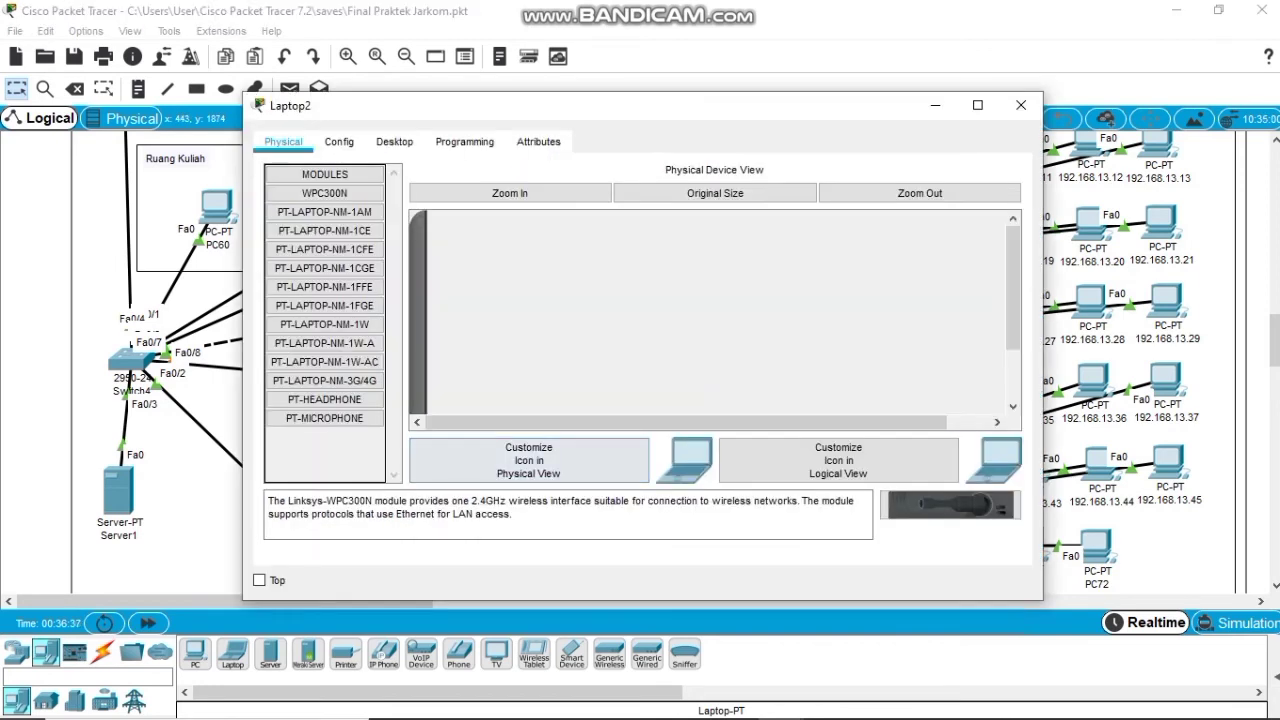
Swap Laptop2's wired Ethernet module for a WPC300N wireless module.
scroll(714, 315, down, 5)
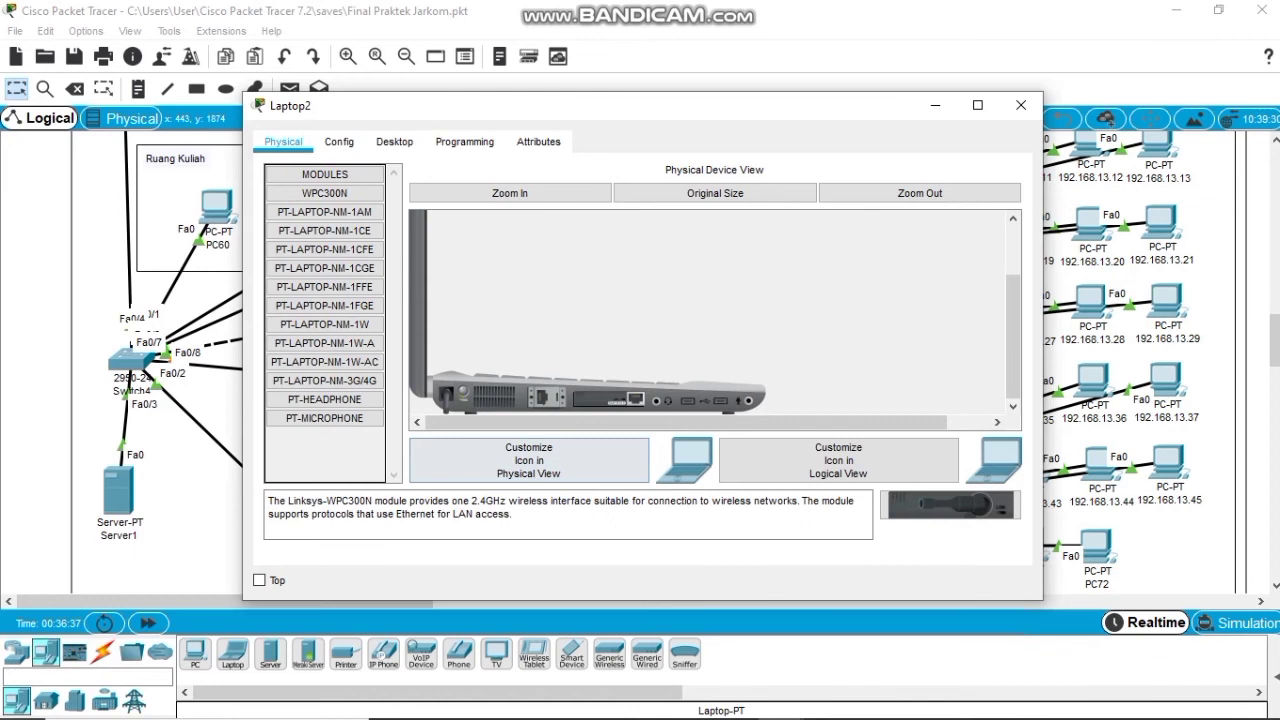
drag(608, 399, 328, 401)
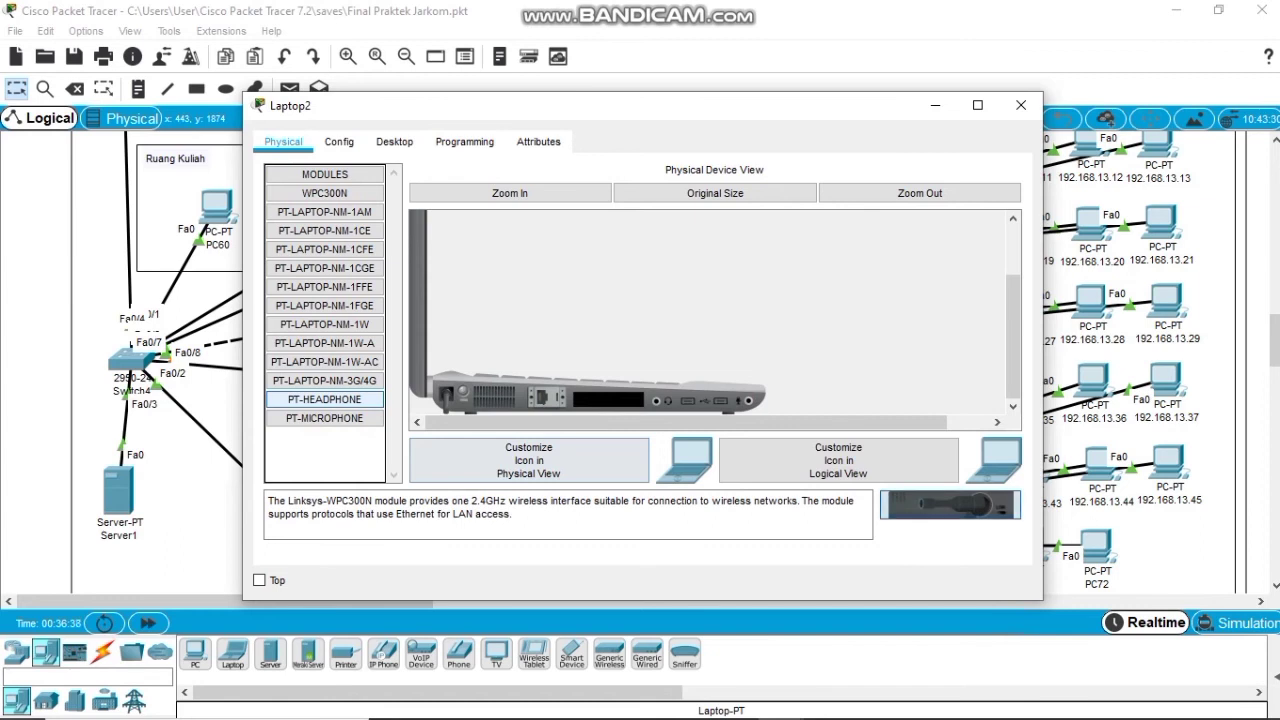
drag(950, 505, 609, 399)
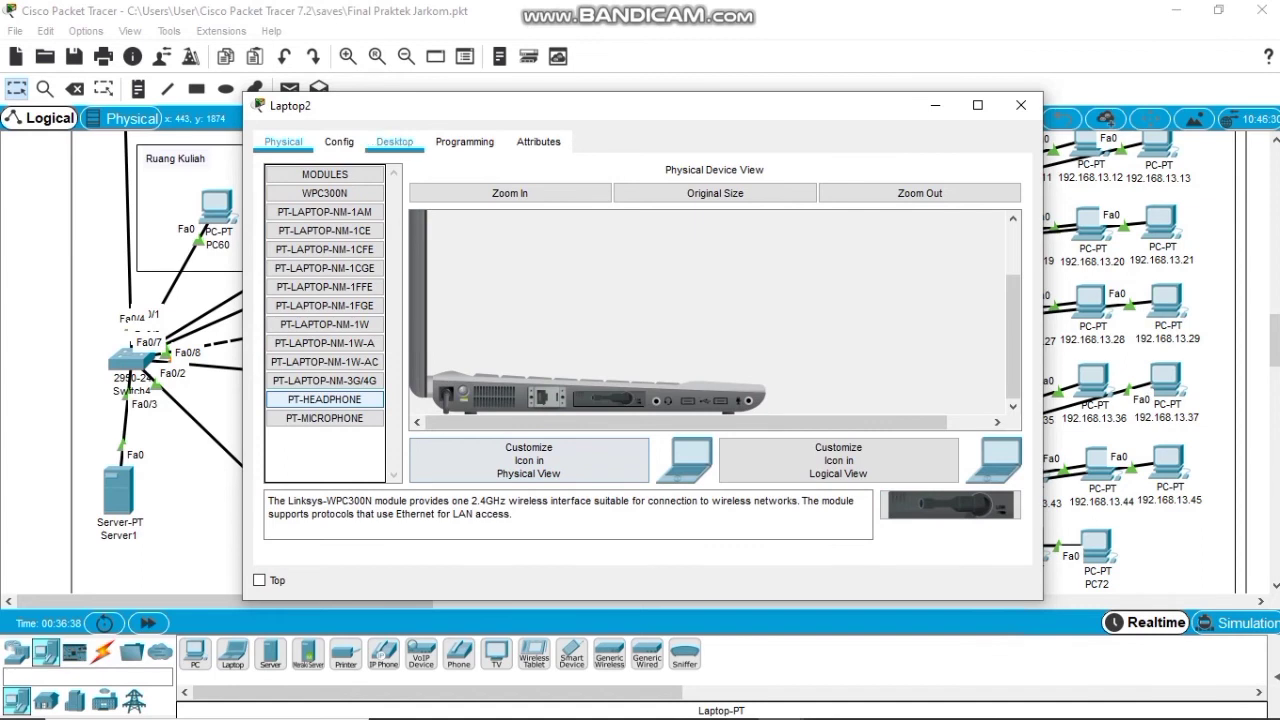
Connect Laptop2's PC Wireless client to Lantai 4 with the WPA-Personal AES pre-shared key.
click(394, 141)
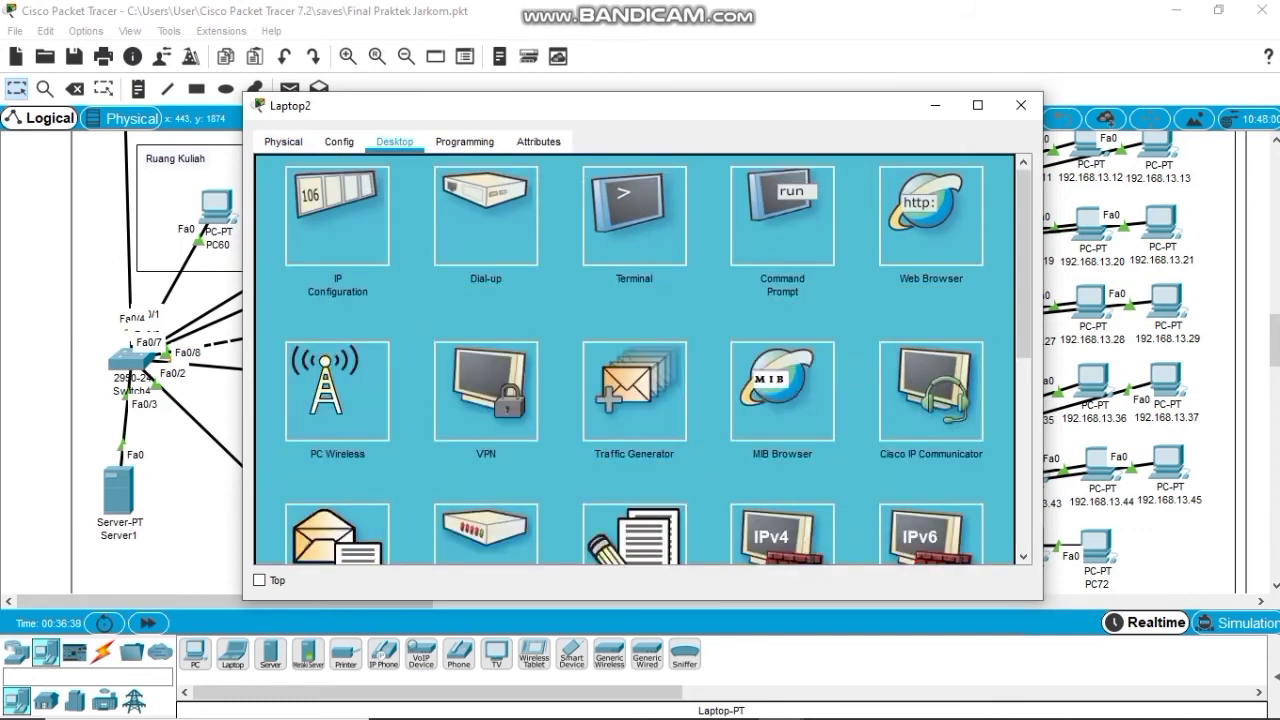
click(337, 391)
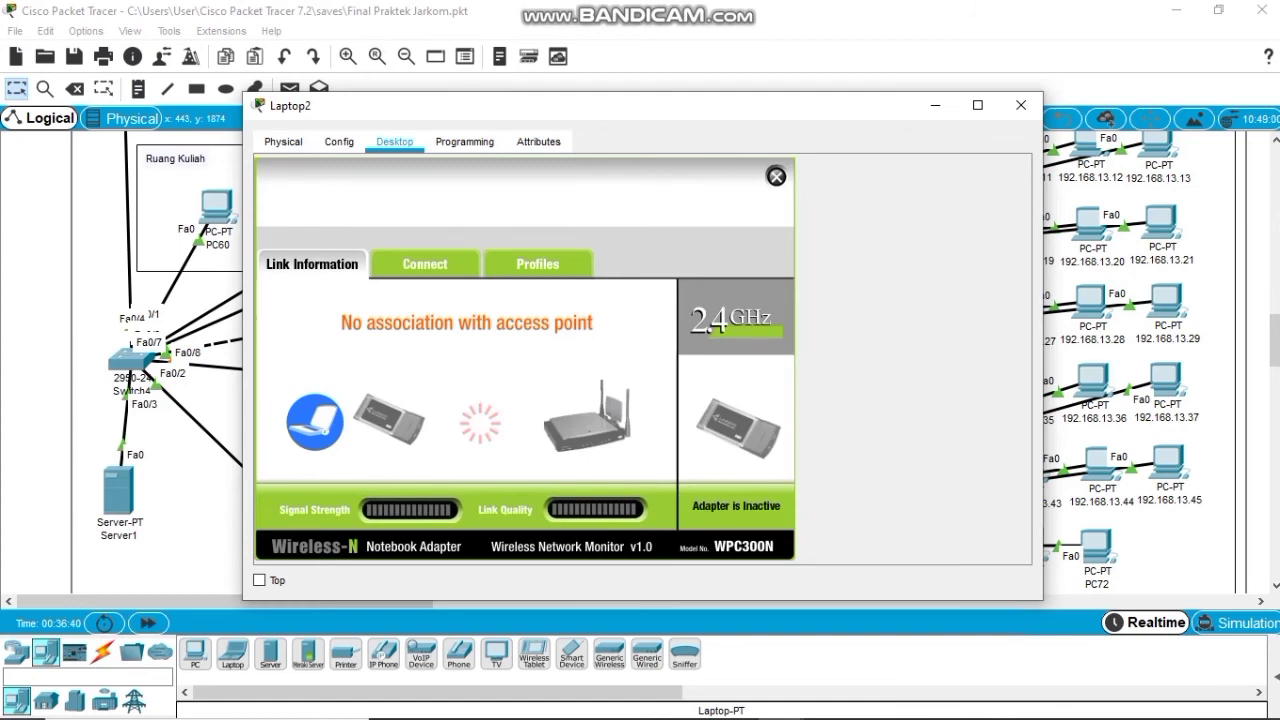
click(424, 263)
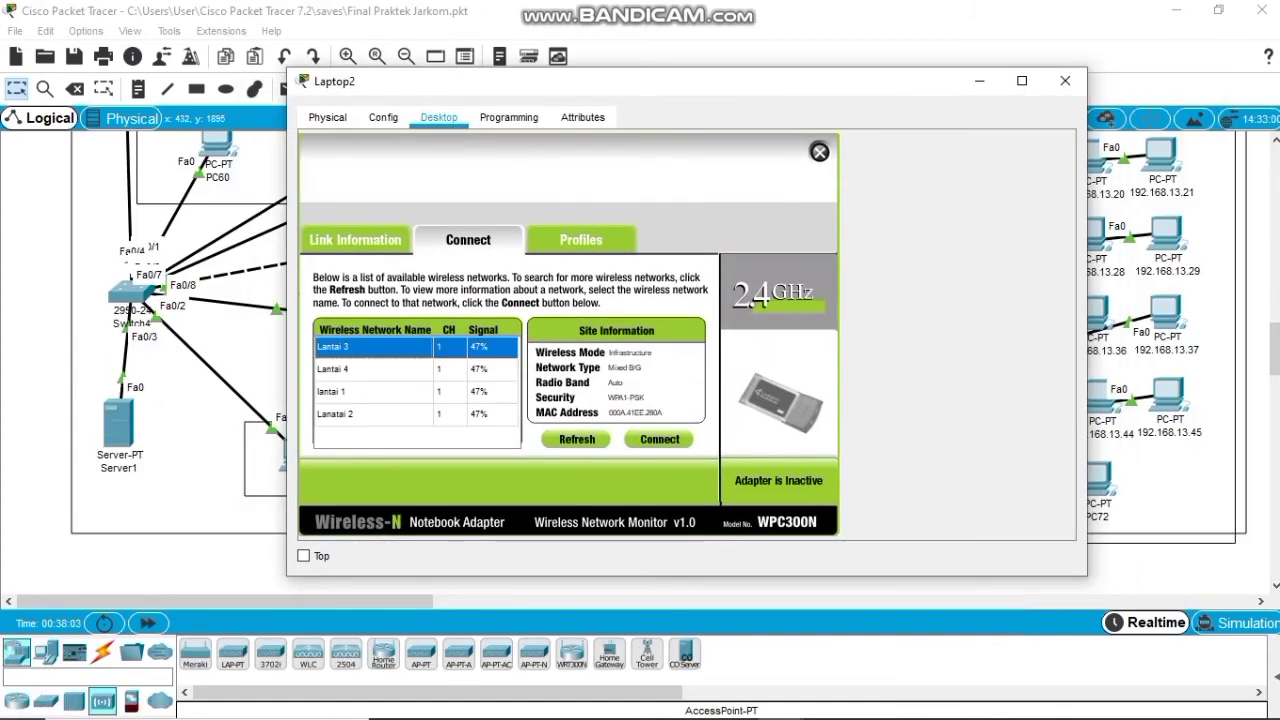
click(374, 369)
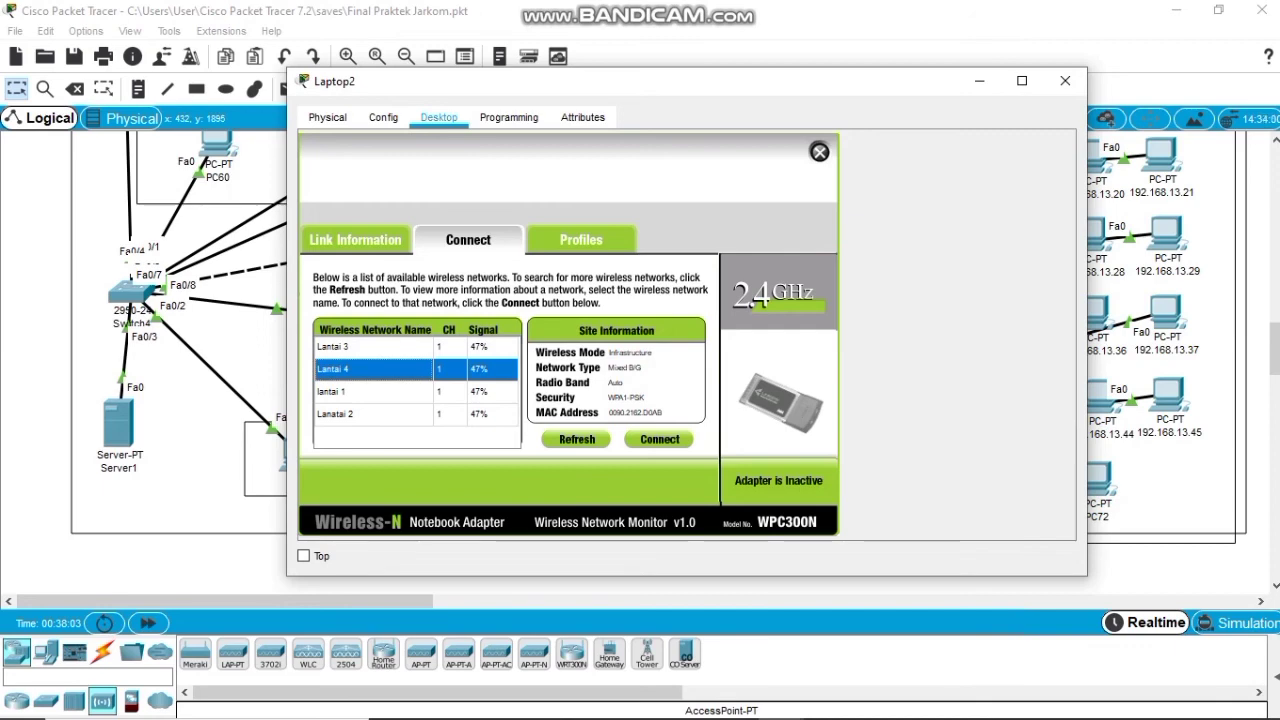
click(659, 439)
click(452, 395)
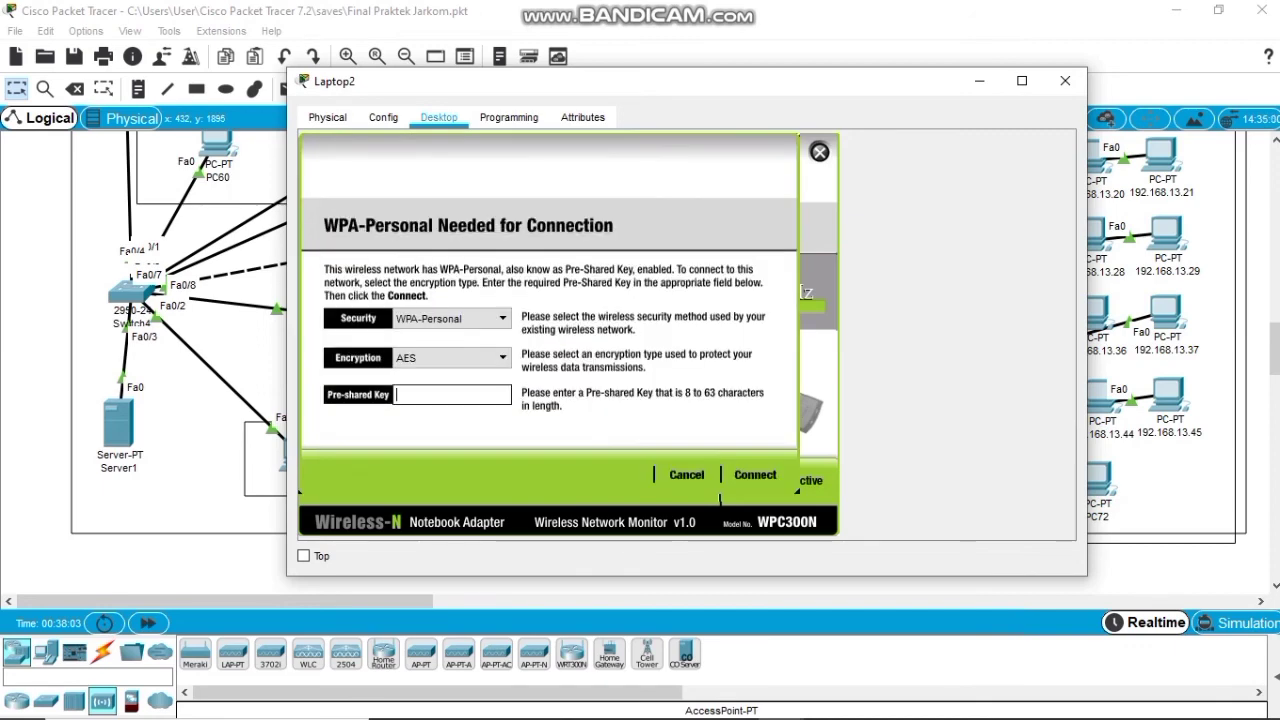
text(Handayani2021)
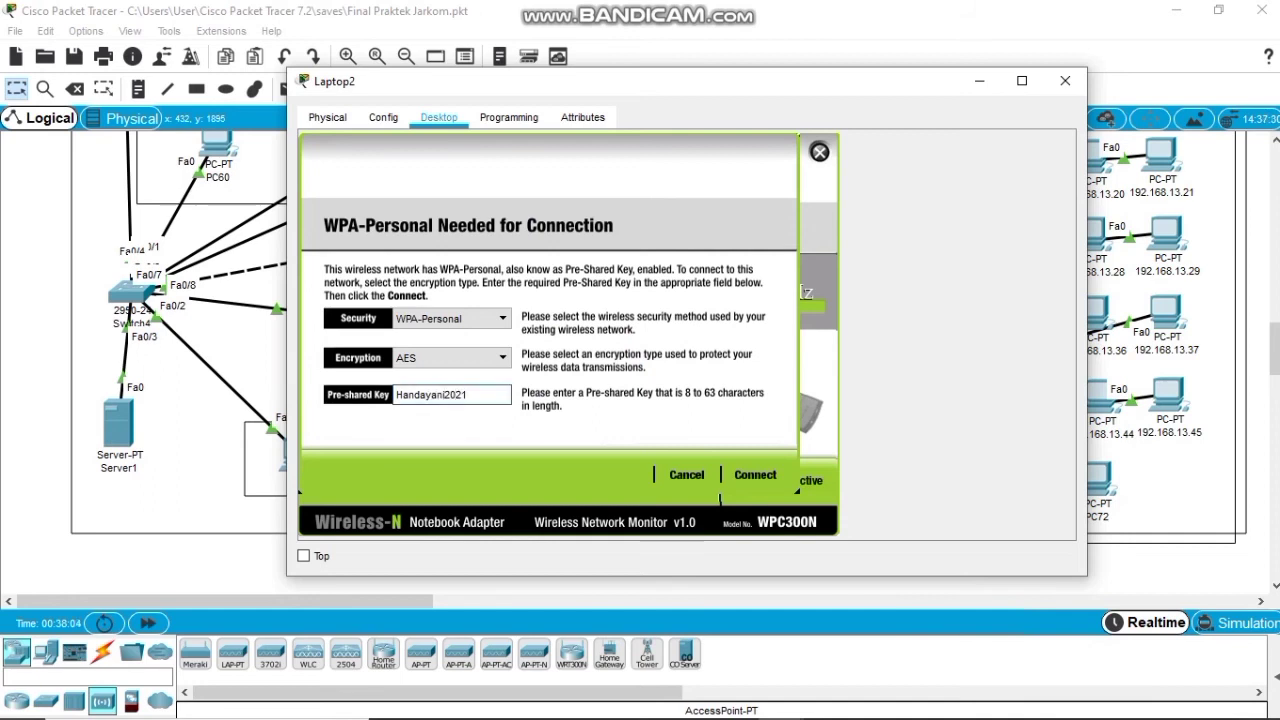
click(755, 475)
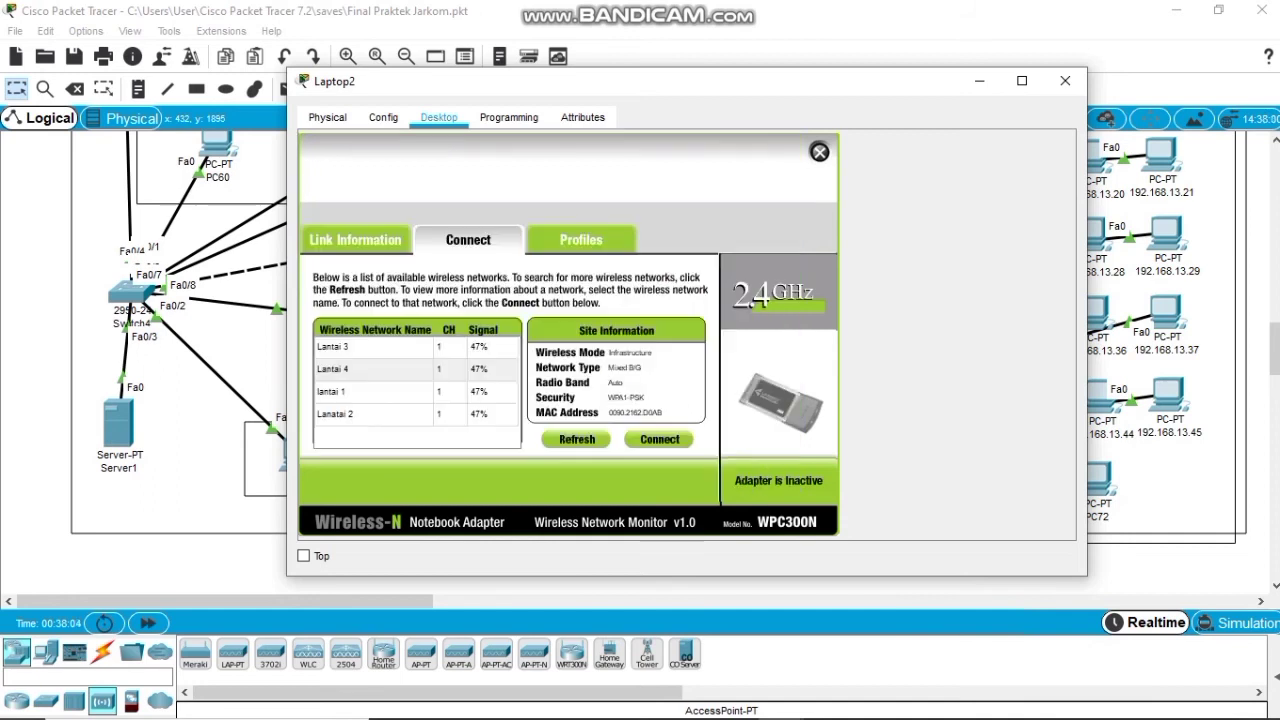
Give Laptop2's wireless interface static IP 192.168.13.53, mask 255.255.255.0 and gateway 192.168.13.1.
click(819, 152)
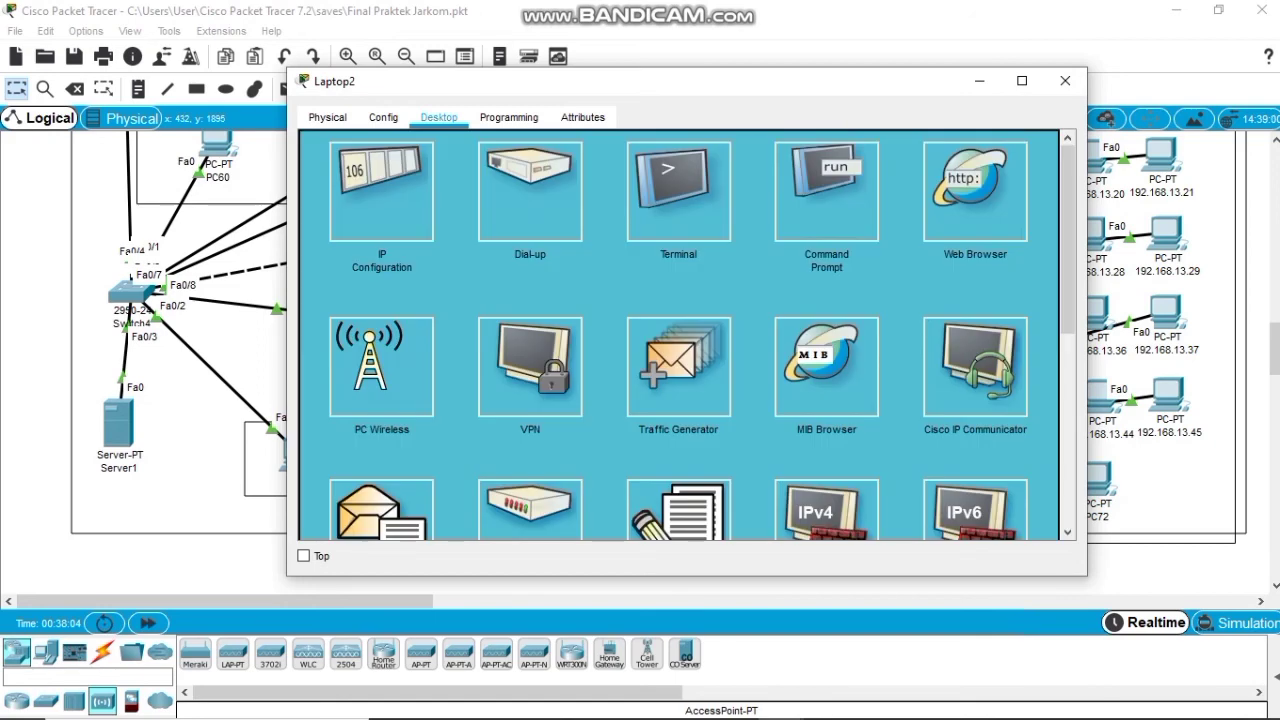
click(380, 210)
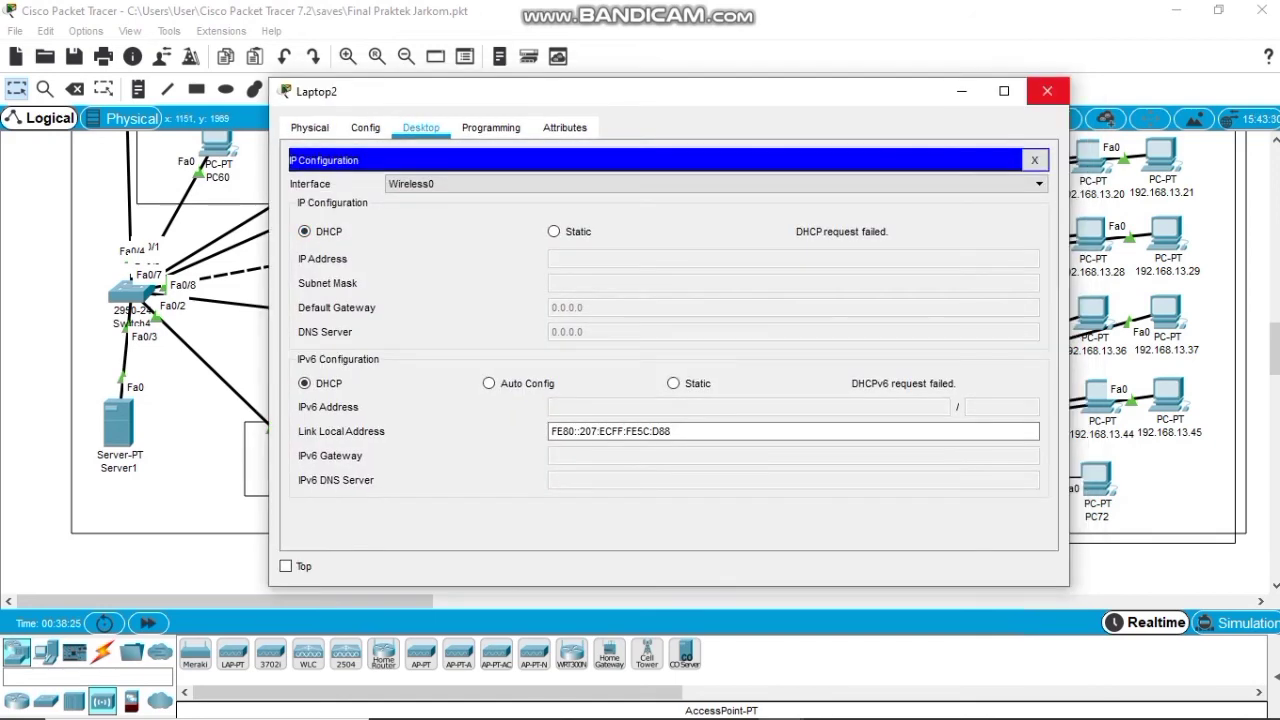
click(554, 231)
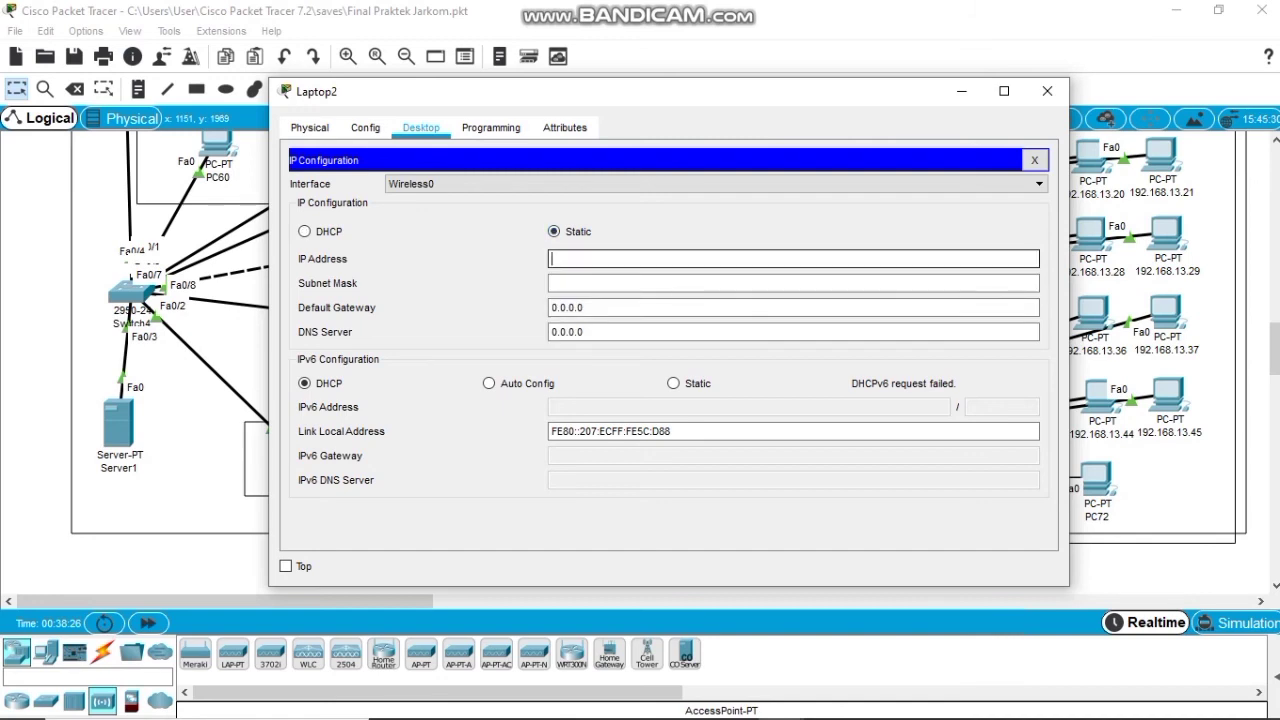
text(192.168.13.53)
key(Tab)
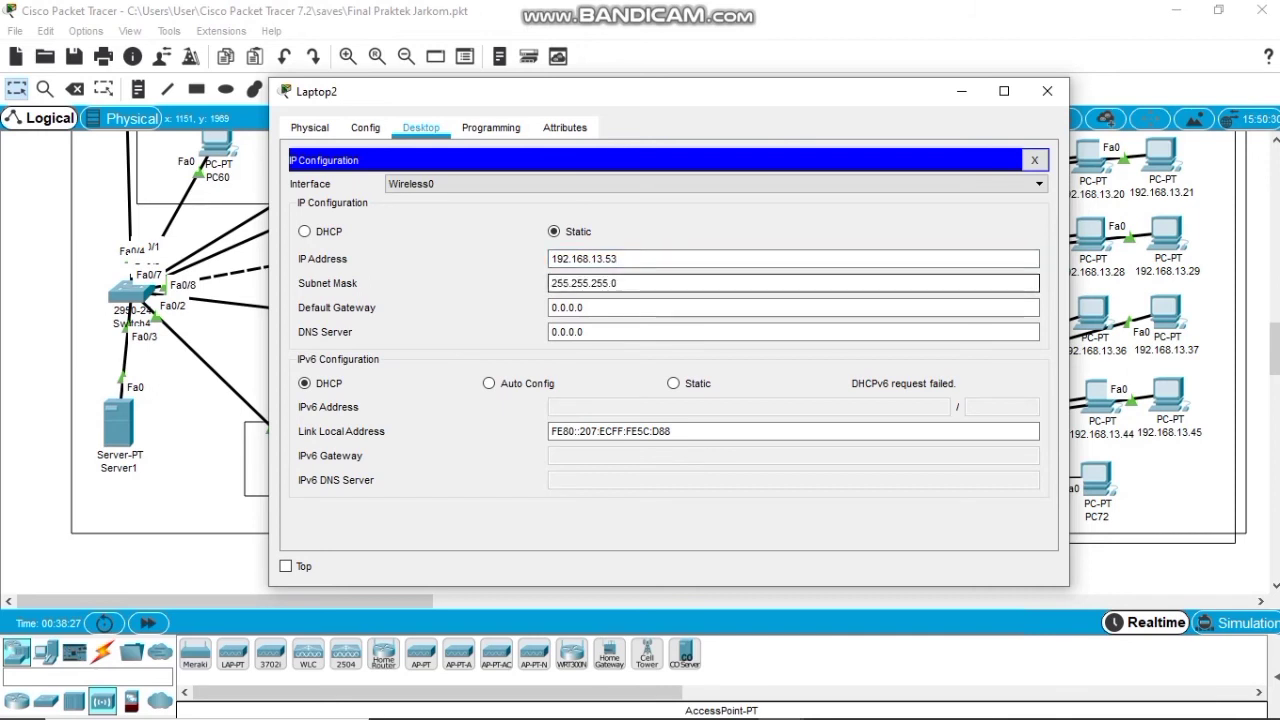
key(Tab)
text(192.168)
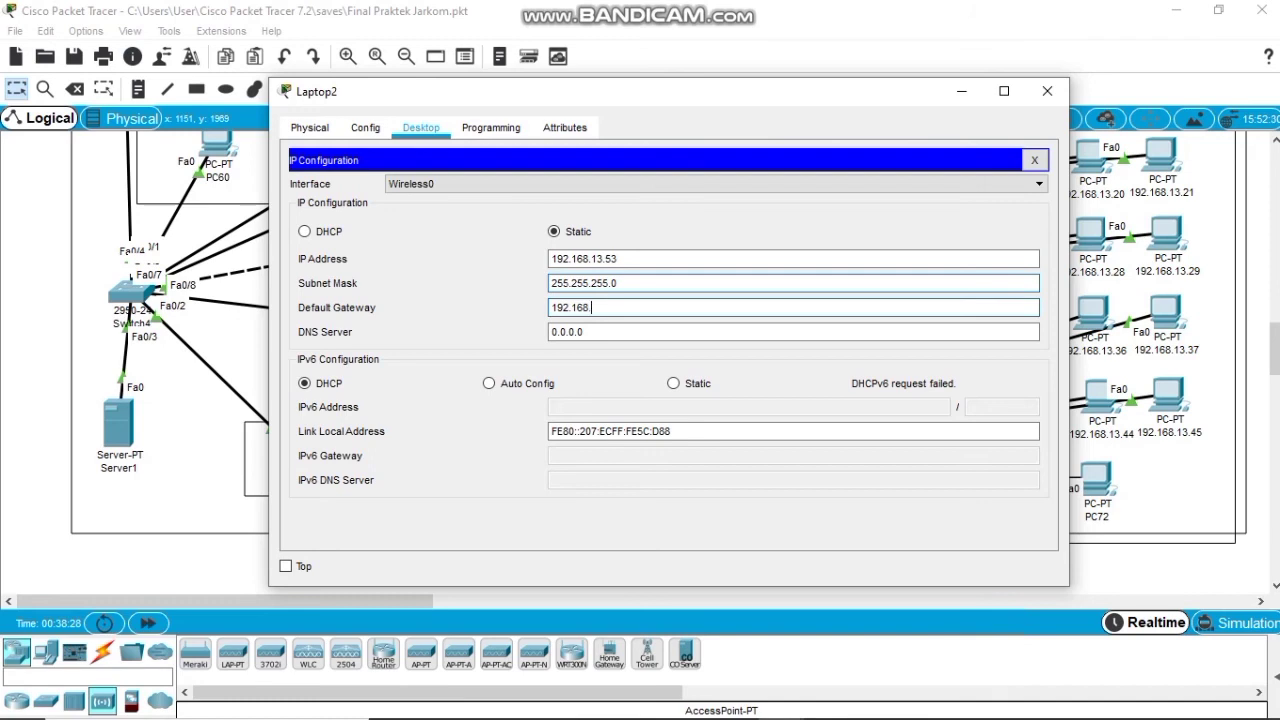
text(.13.1)
click(1035, 160)
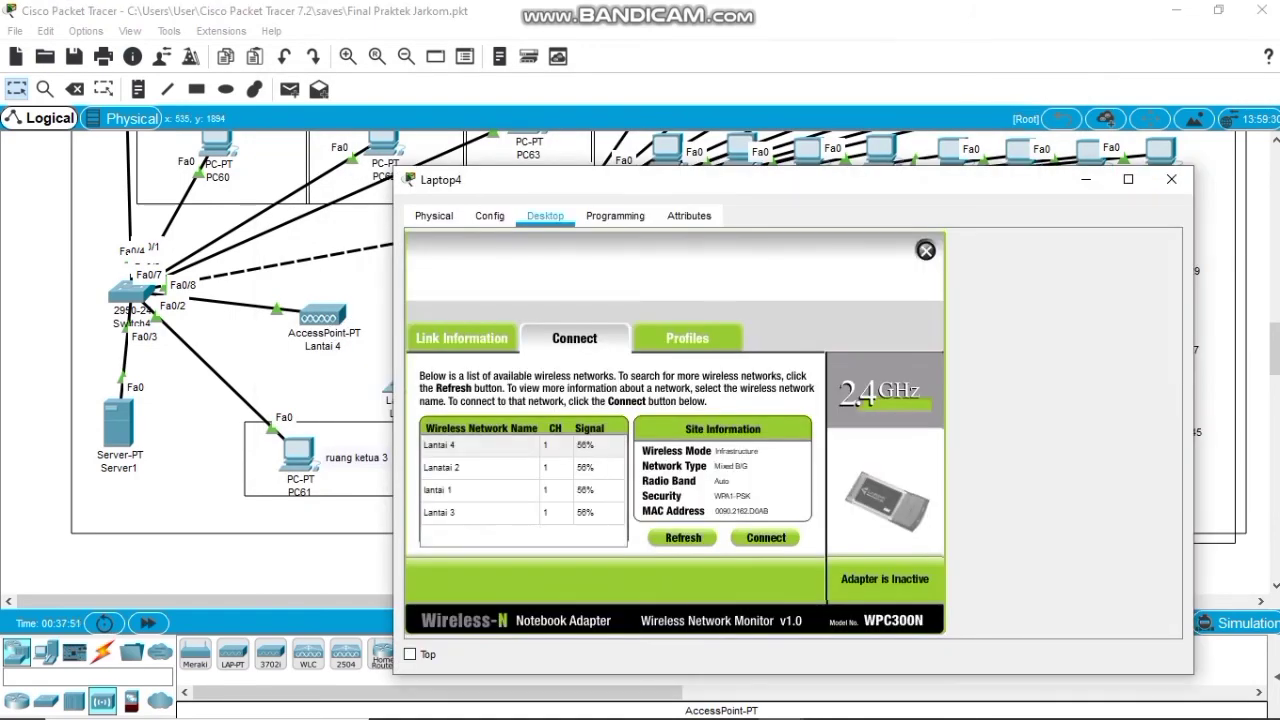
Connect Laptop4 to the Lantai 4 wireless network using its pre-shared key.
click(480, 446)
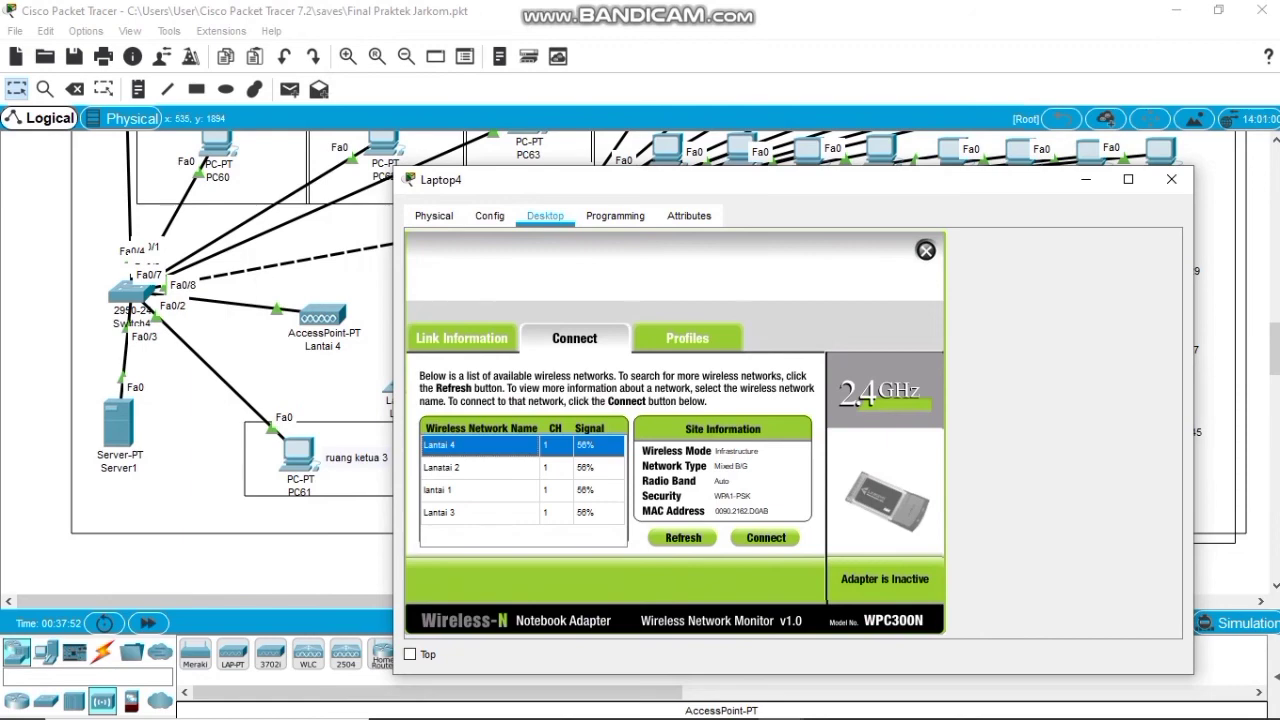
click(765, 538)
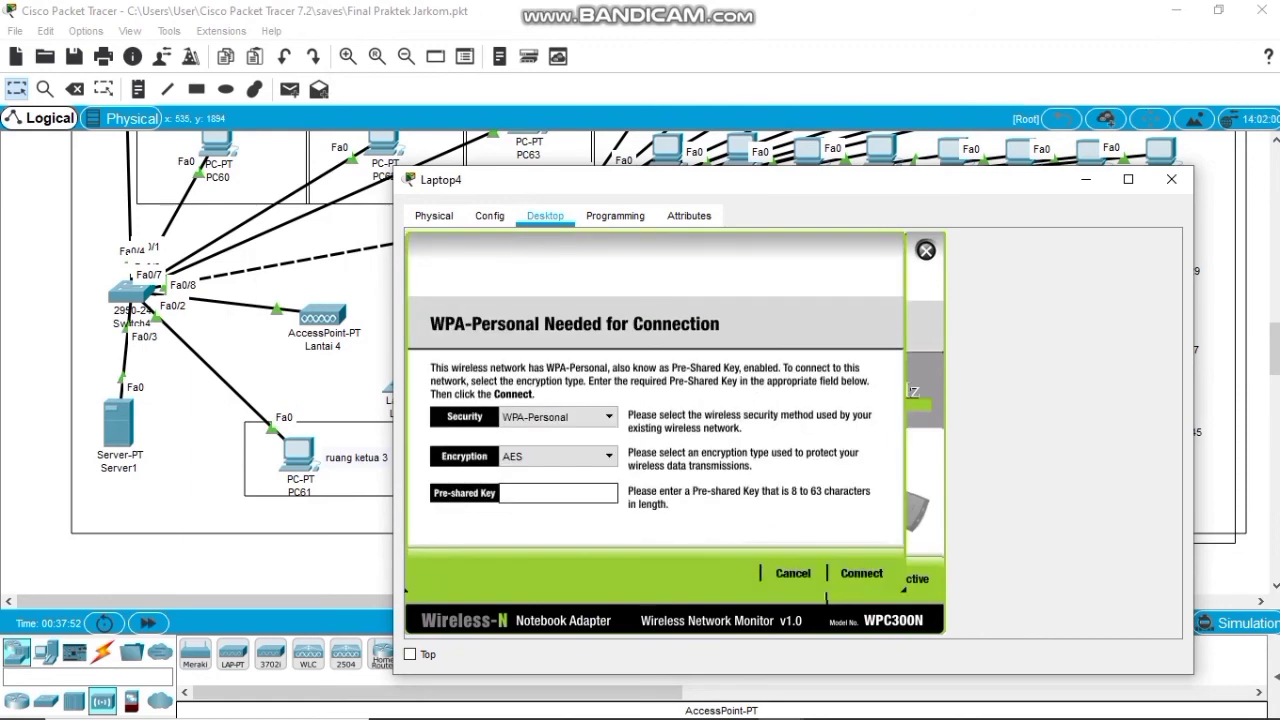
text(Handayani2021)
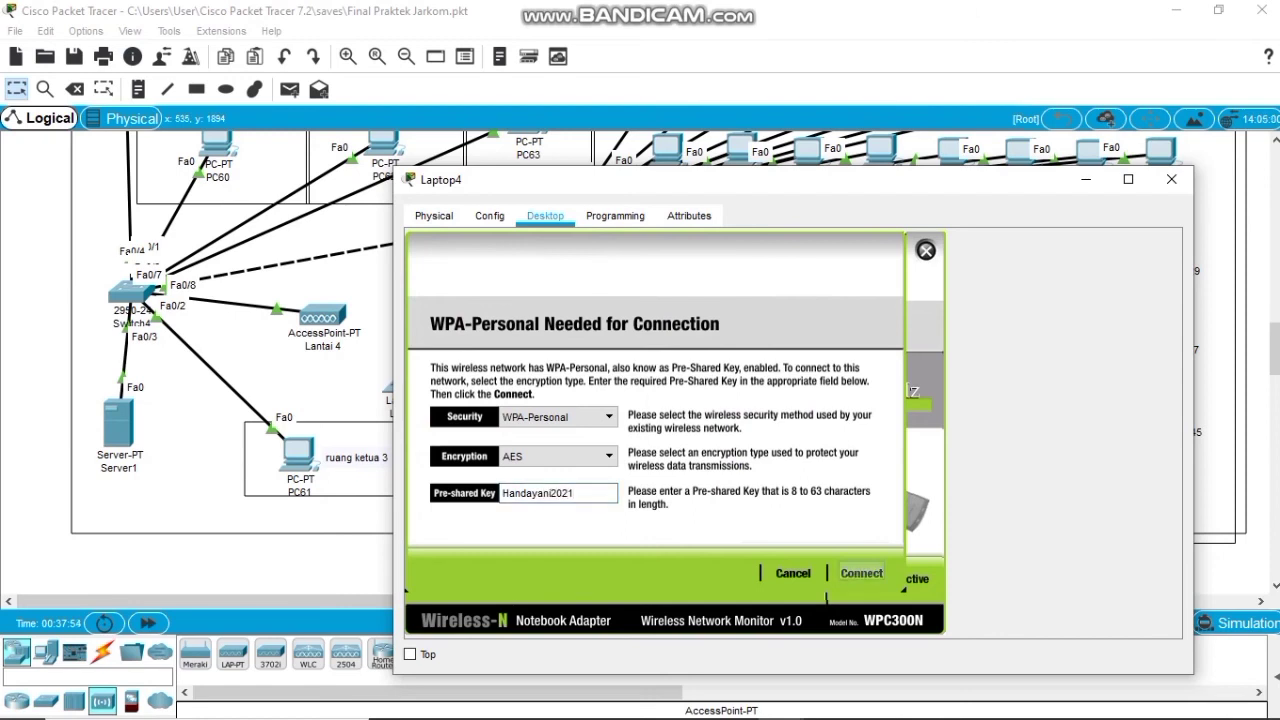
click(861, 573)
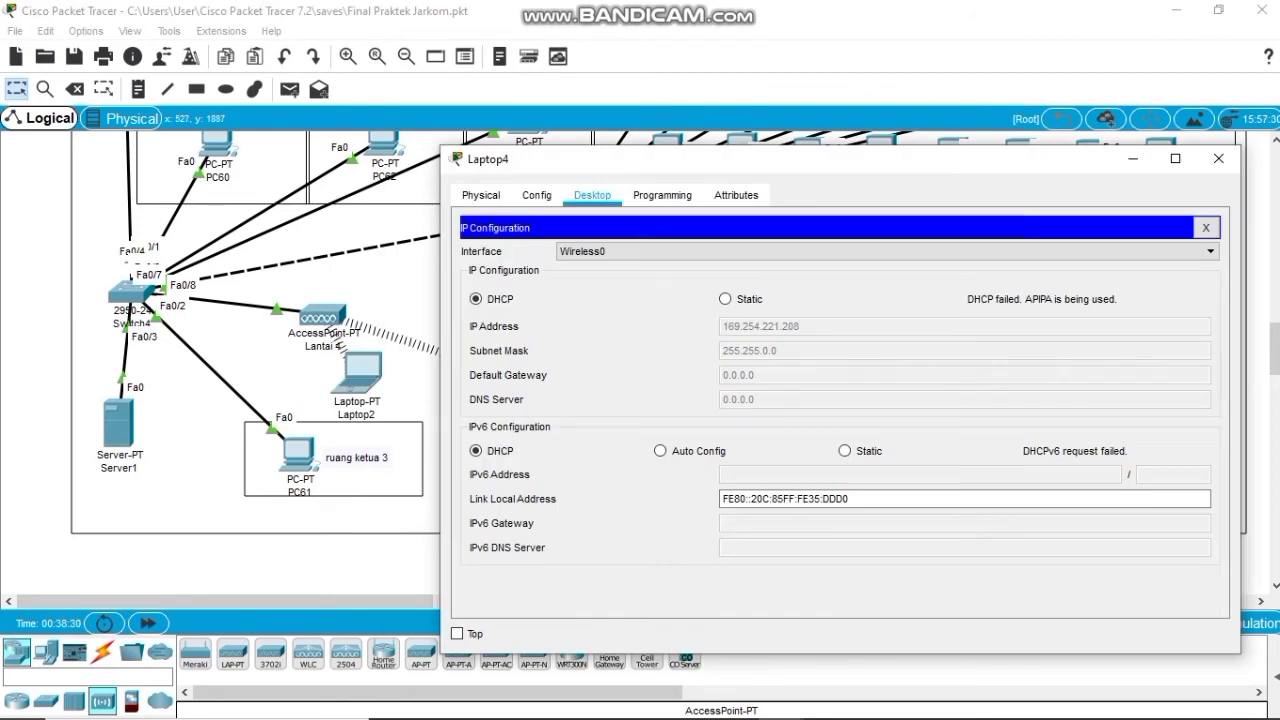
Set Laptop4 to static IP 192.168.13.54, mask 255.255.255.0, gateway 192.168.13.1.
click(725, 298)
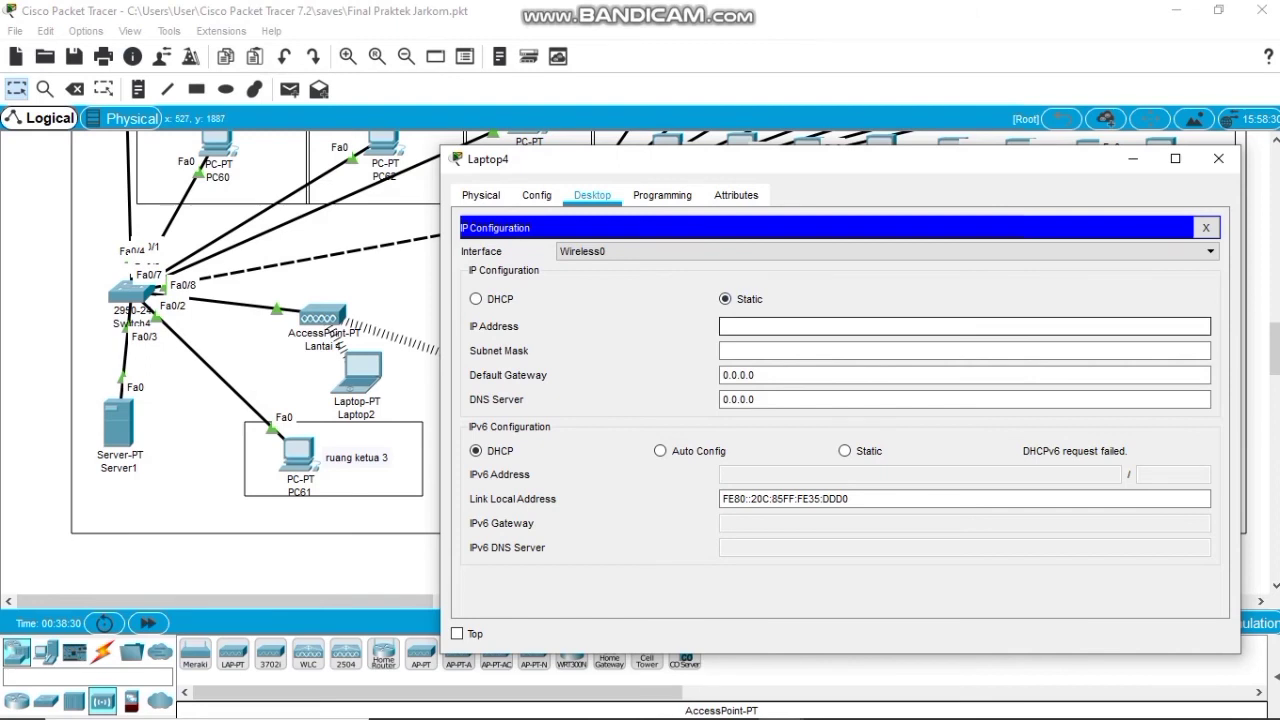
text(192.168.13.54)
key(Tab)
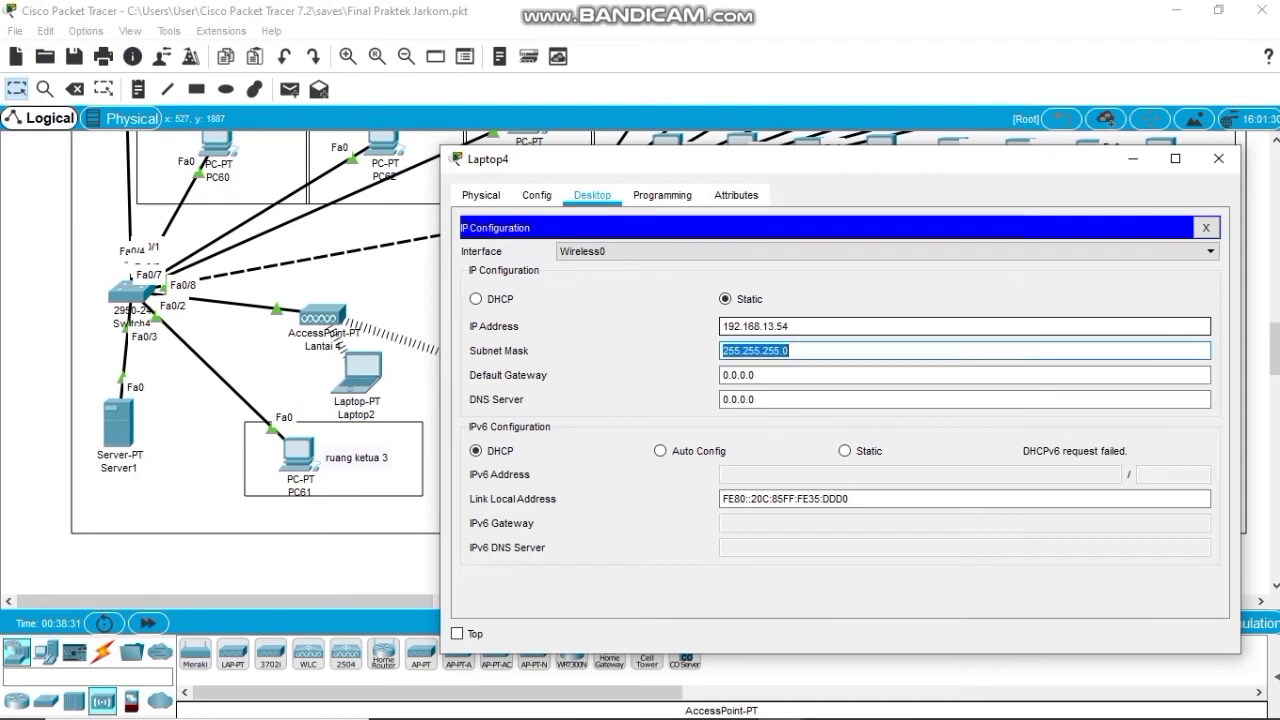
key(Tab)
text(192.)
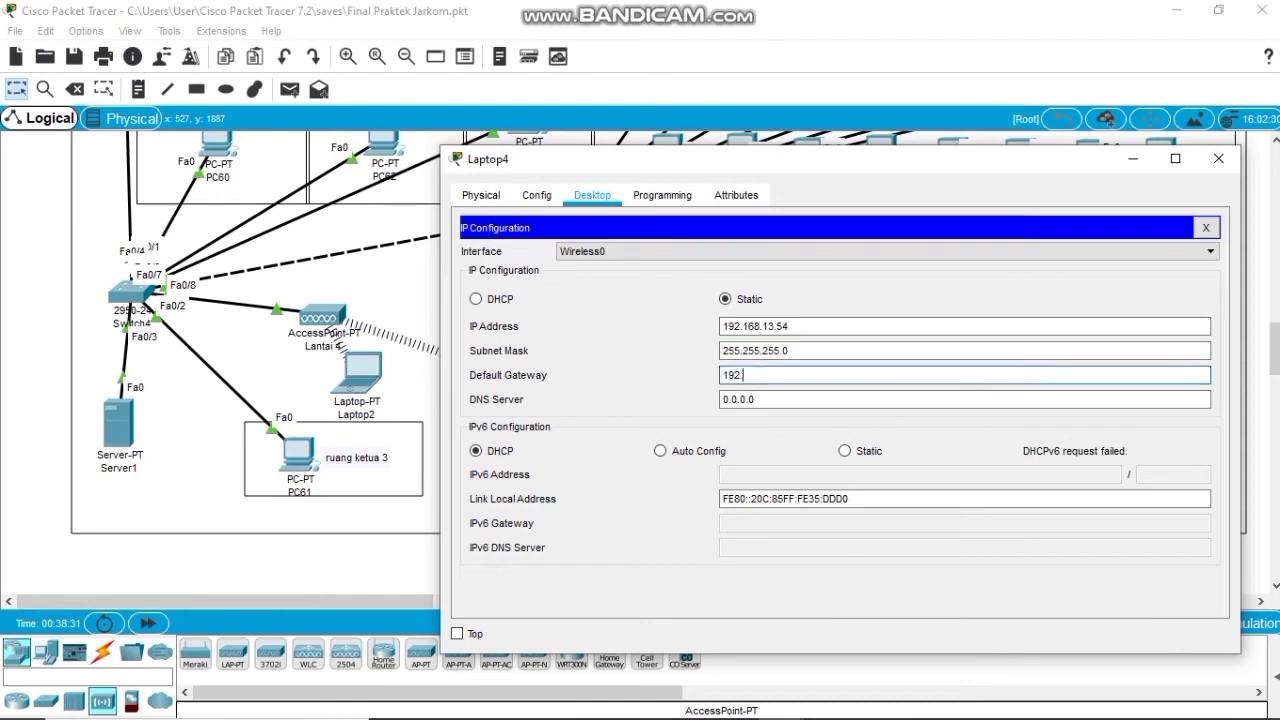
text(168.1)
key(BackSpace)
text(13.1)
click(1206, 227)
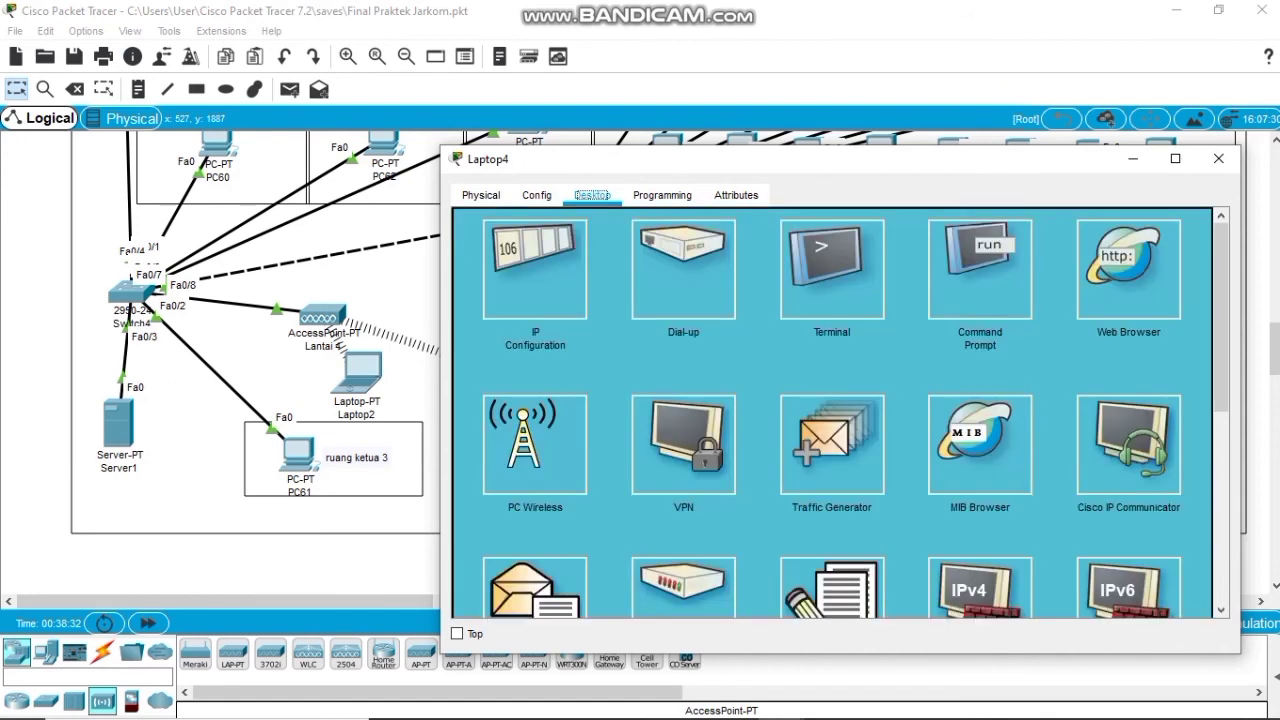
Ping Laptop2 at 192.168.13.53 from Laptop4's command prompt, then close Laptop4's window.
click(980, 268)
key(Return)
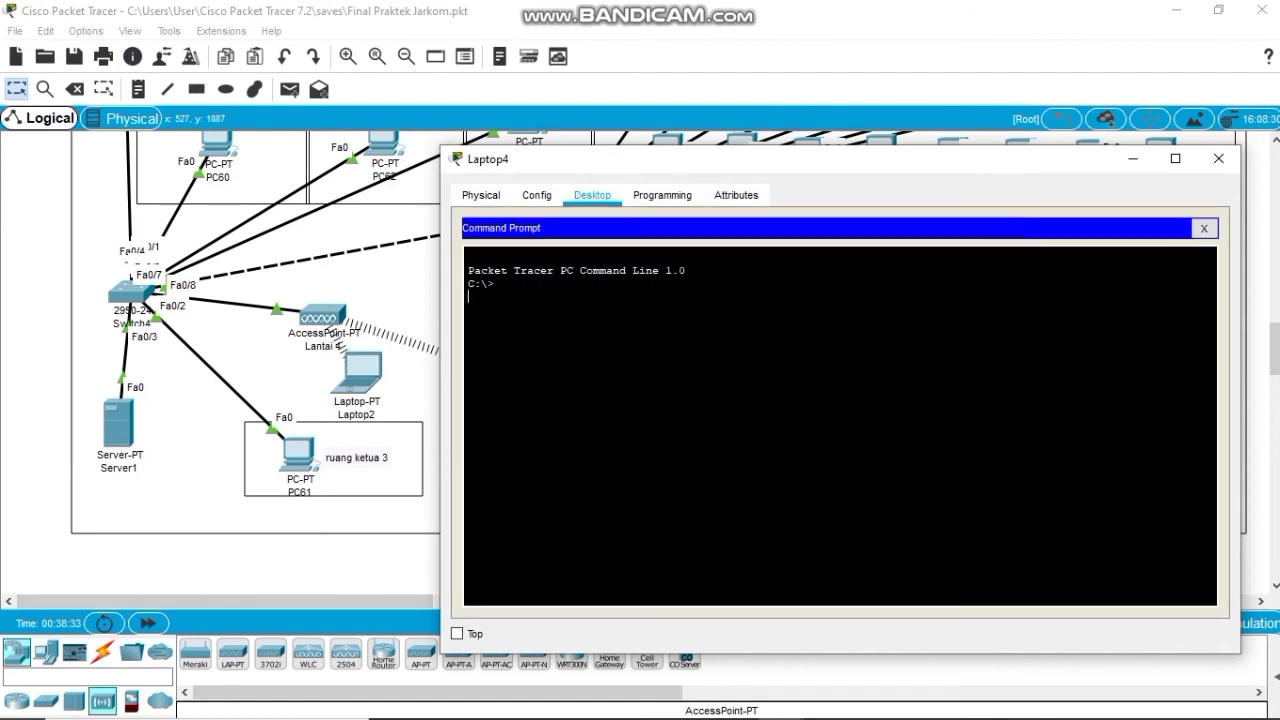
text(ping 192.168.13.53)
key(Return)
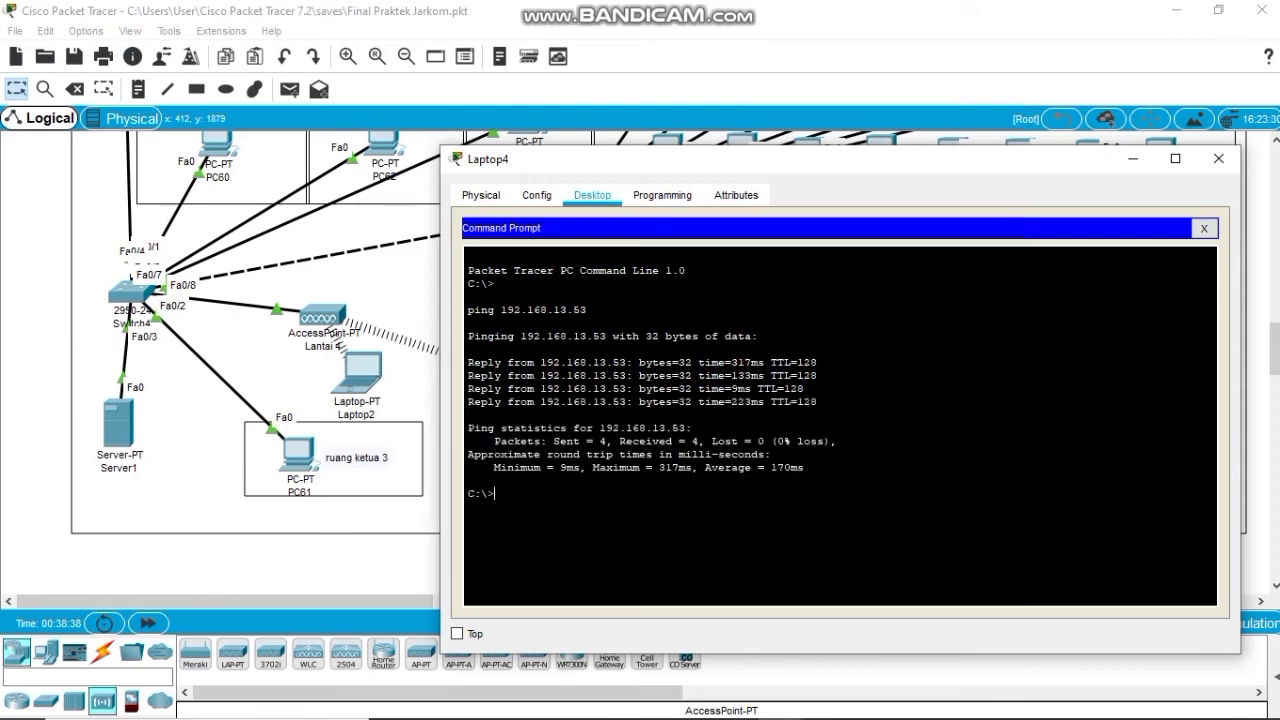
click(1204, 228)
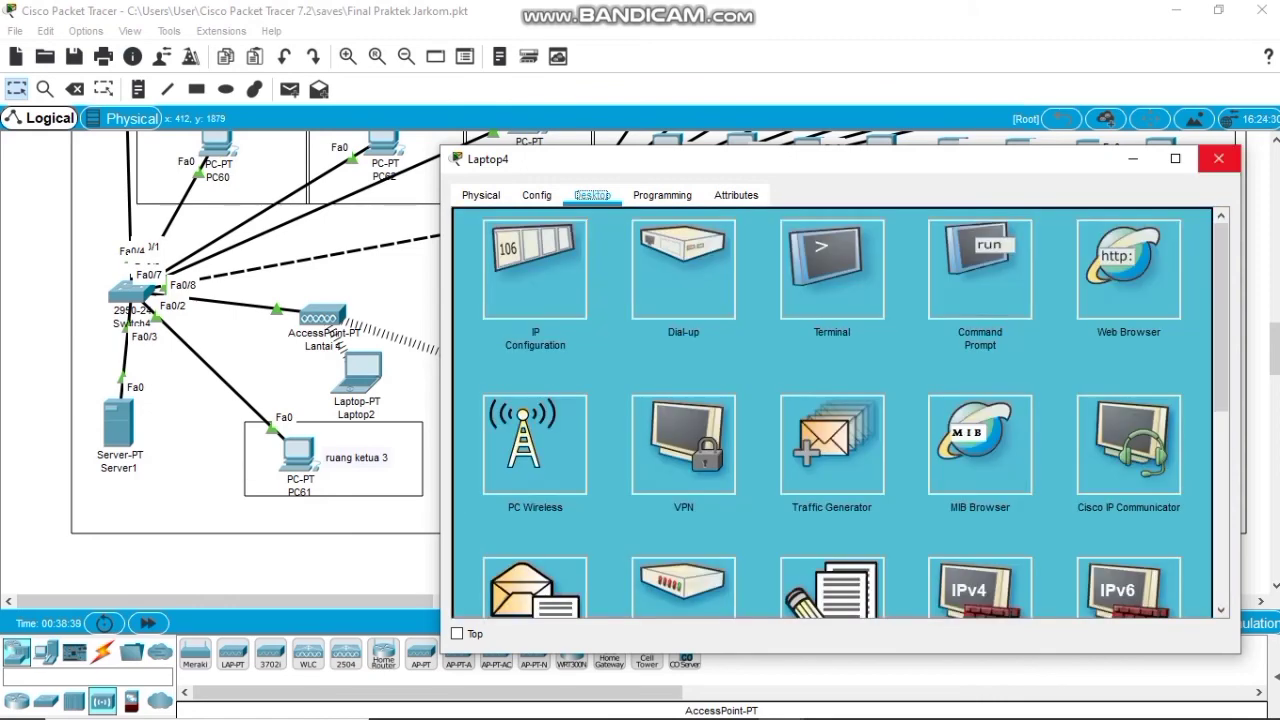
click(1218, 158)
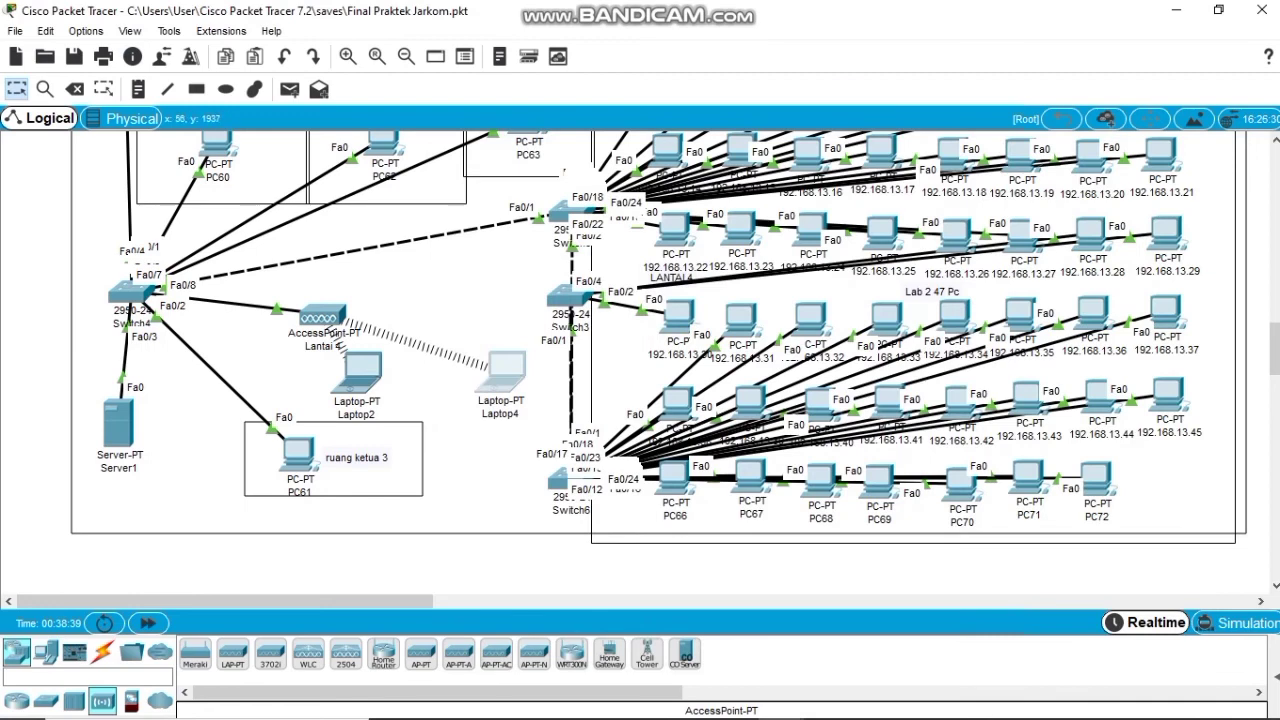
Scroll the workspace down to the LANTAI 5 floor showing Switch11, PC64 and PC65.
scroll(660, 360, up, 3)
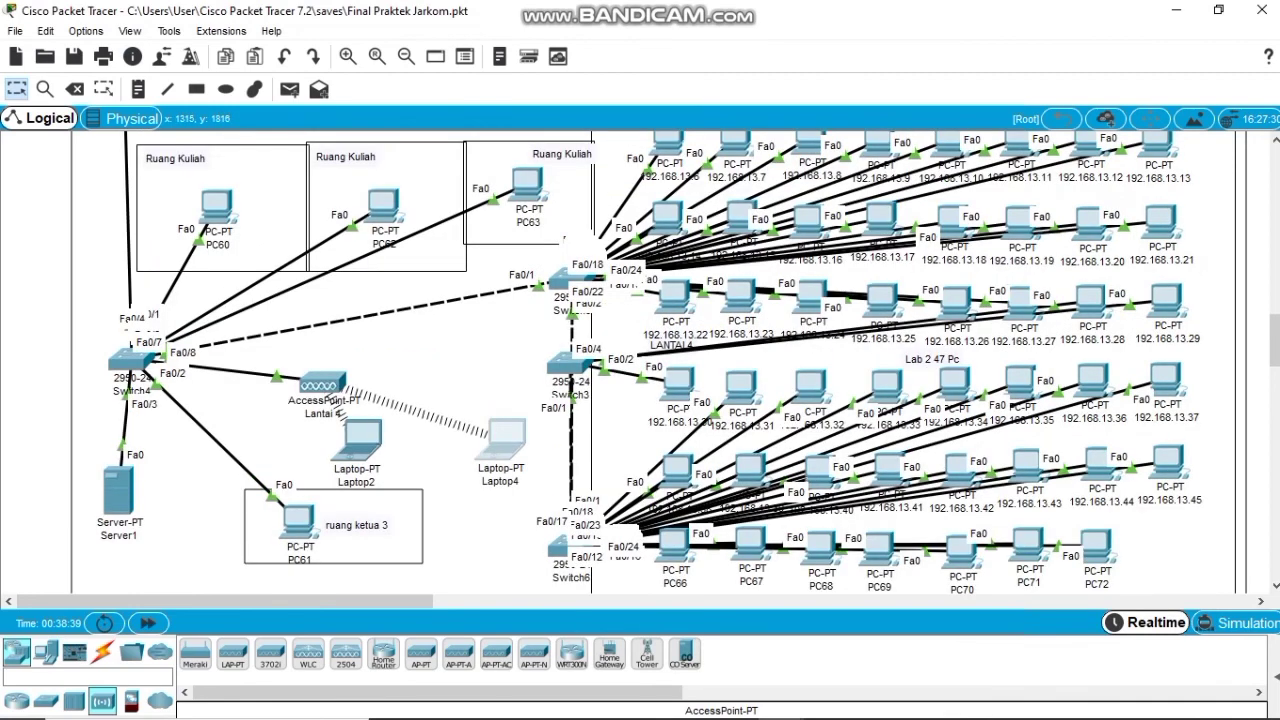
scroll(660, 360, up, 5)
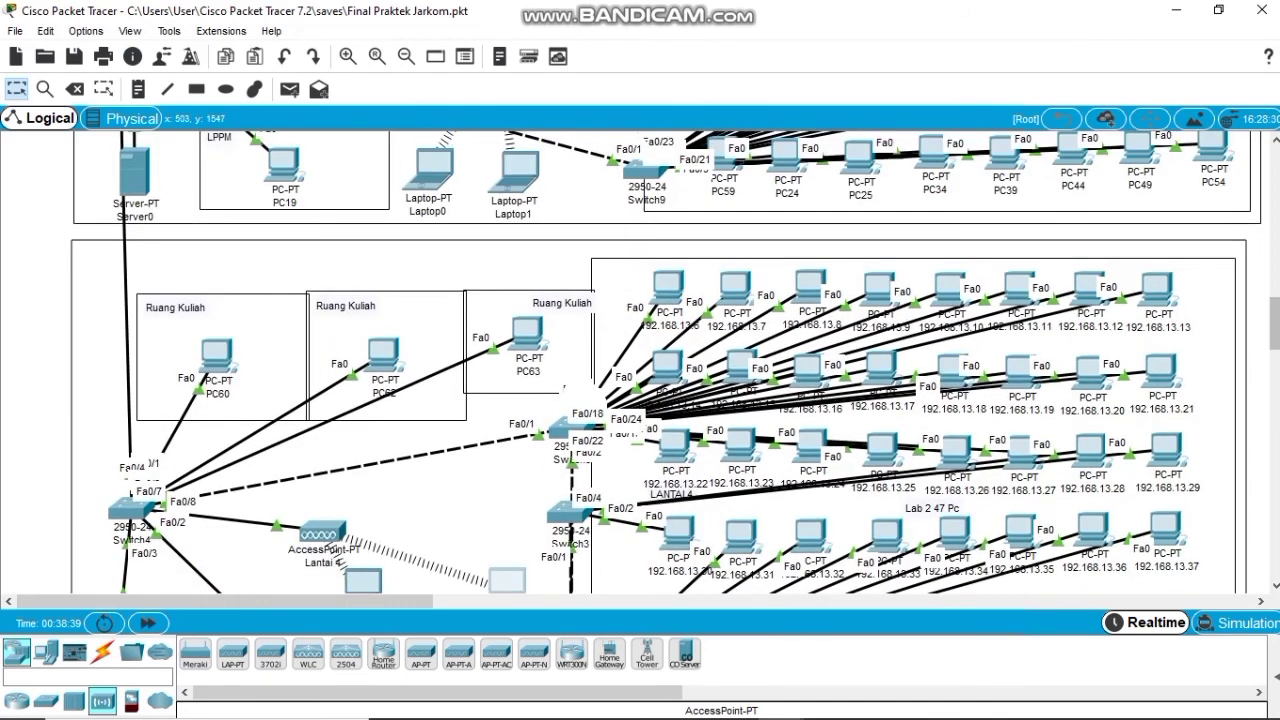
scroll(660, 360, down, 5)
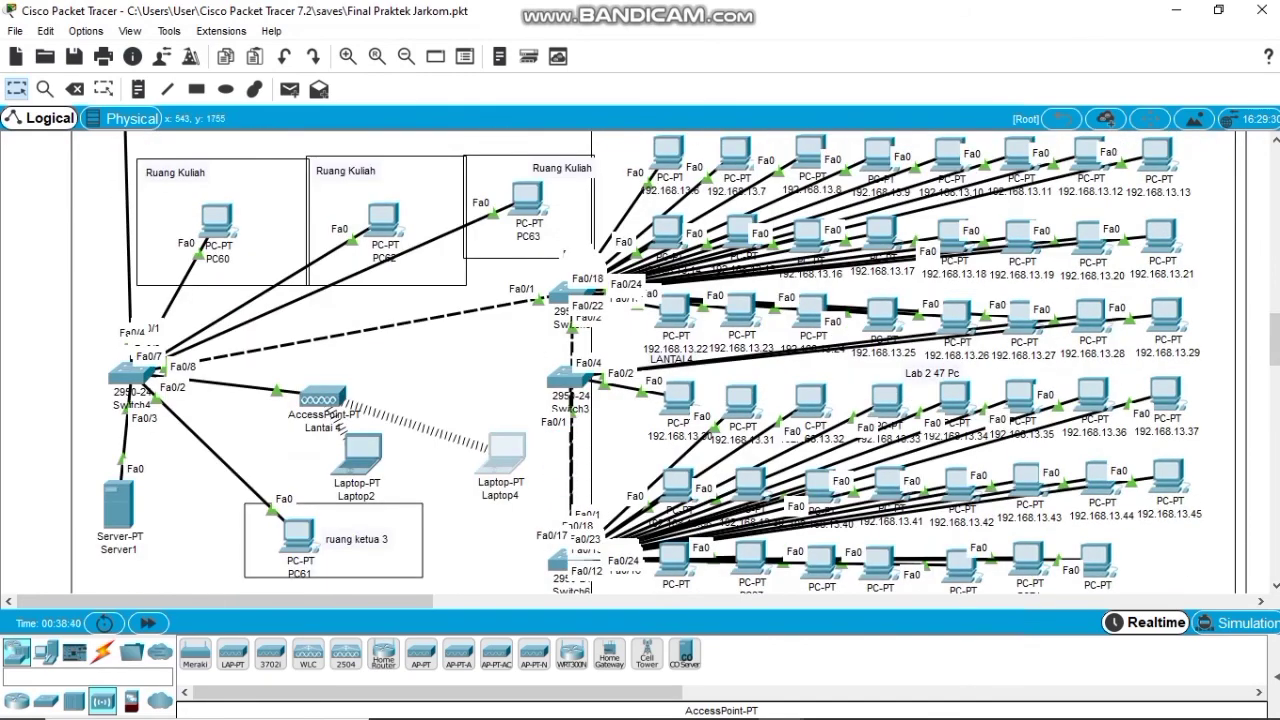
scroll(660, 360, down, 12)
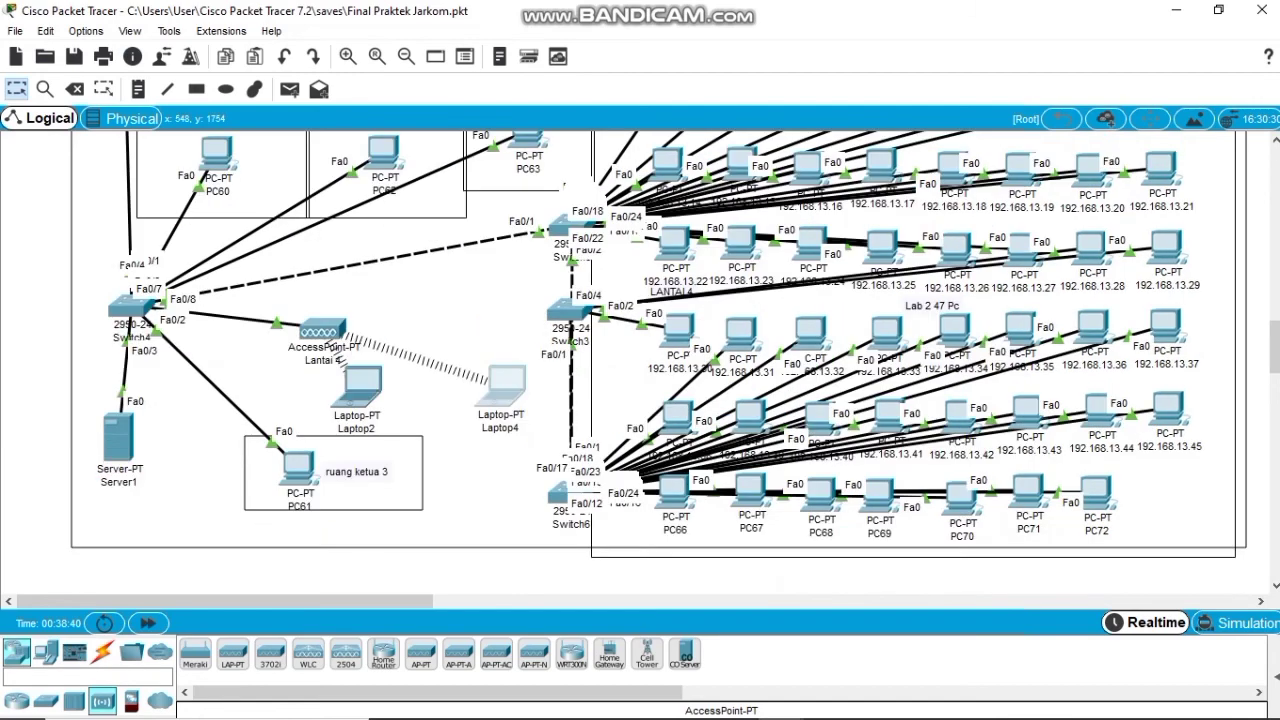
scroll(640, 360, down, 7)
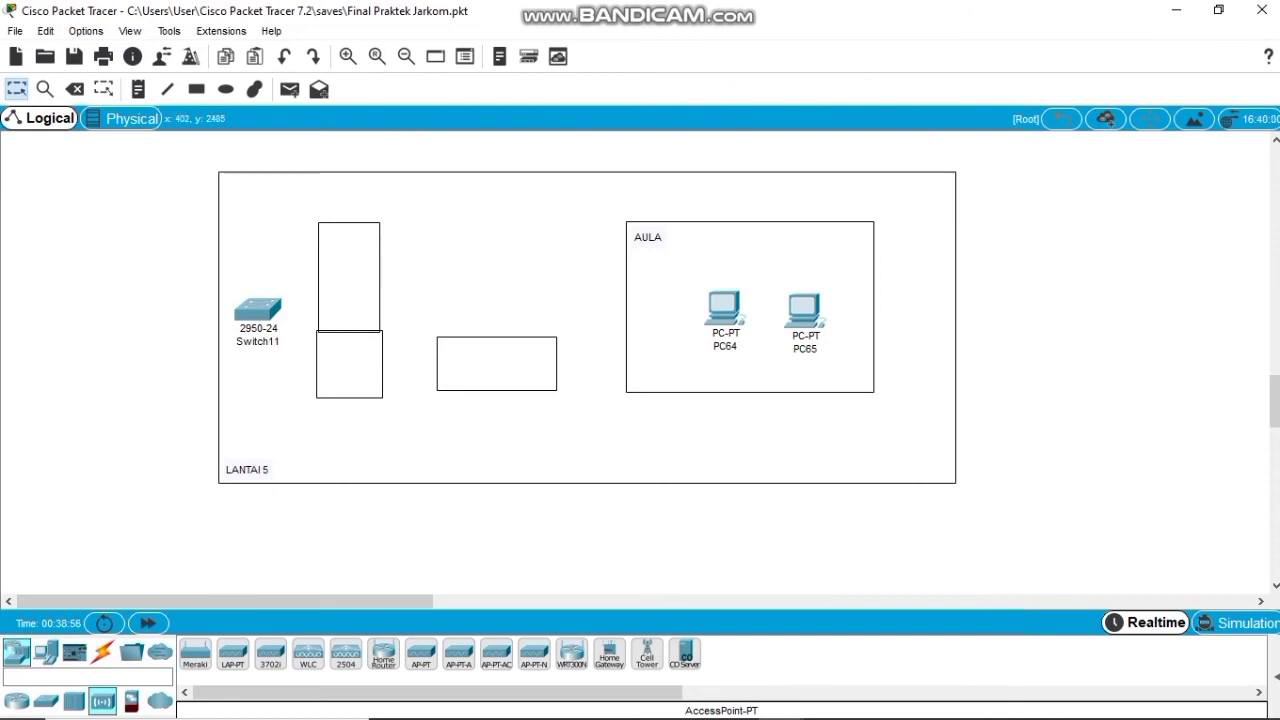
Cable Switch11's FastEthernet0/1 to Router0's FastEthernet9/0 with a copper straight-through cable.
click(103, 652)
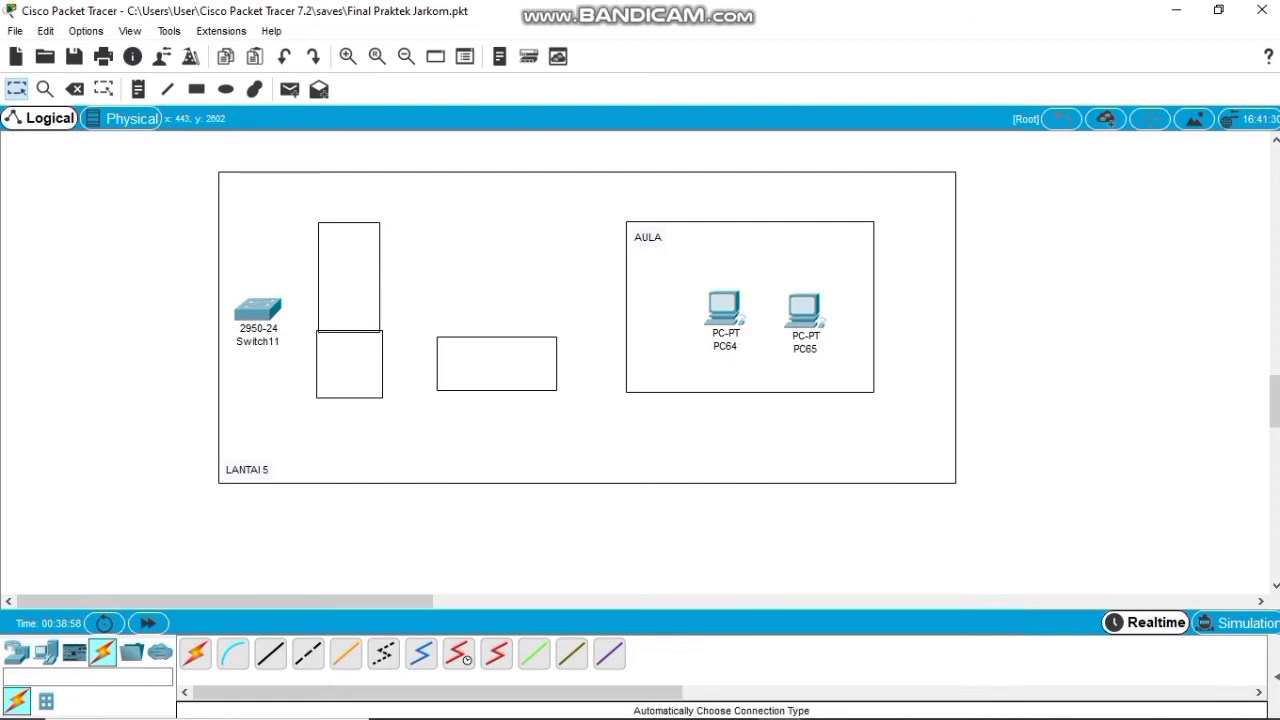
click(270, 653)
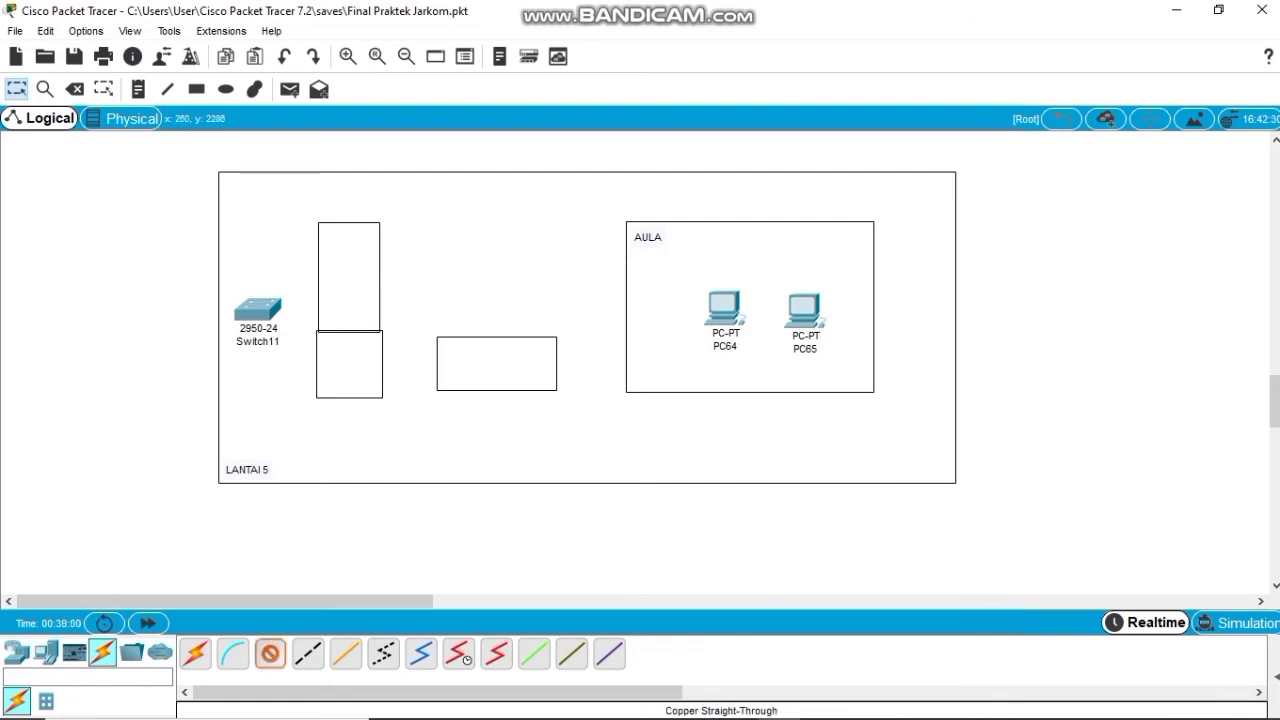
click(258, 310)
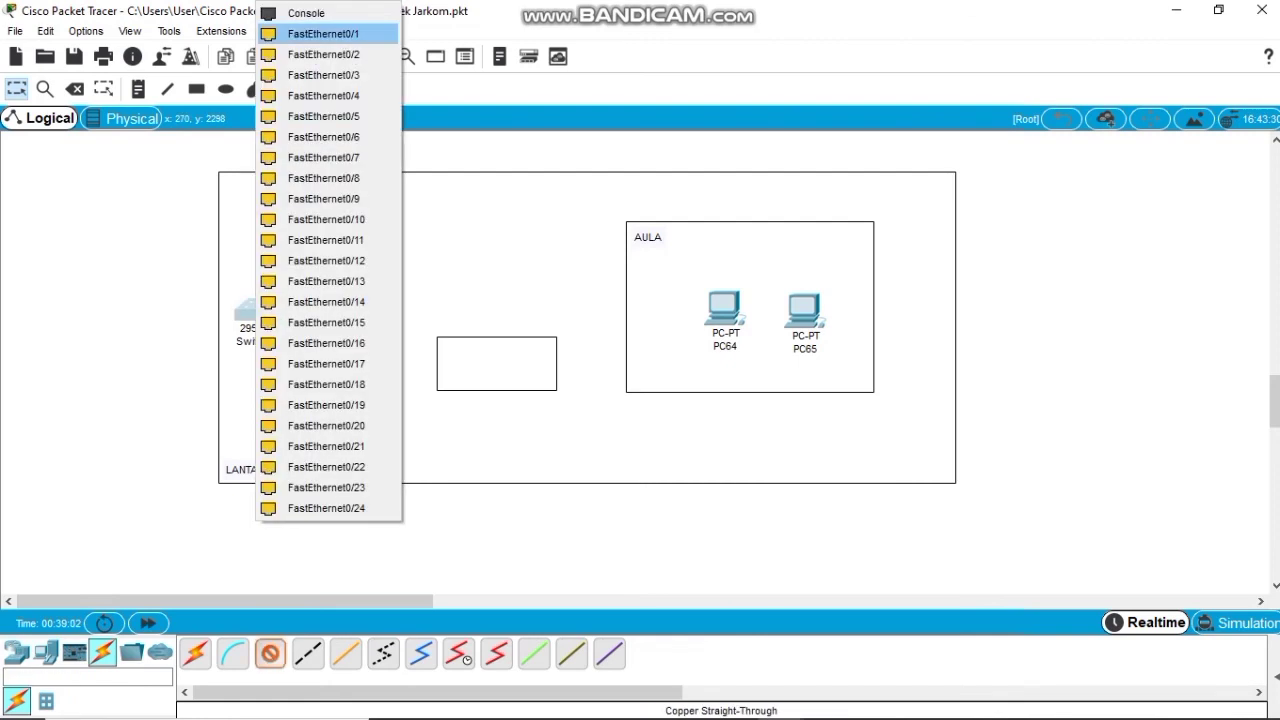
click(290, 34)
scroll(178, 500, up, 5)
scroll(178, 500, up, 10)
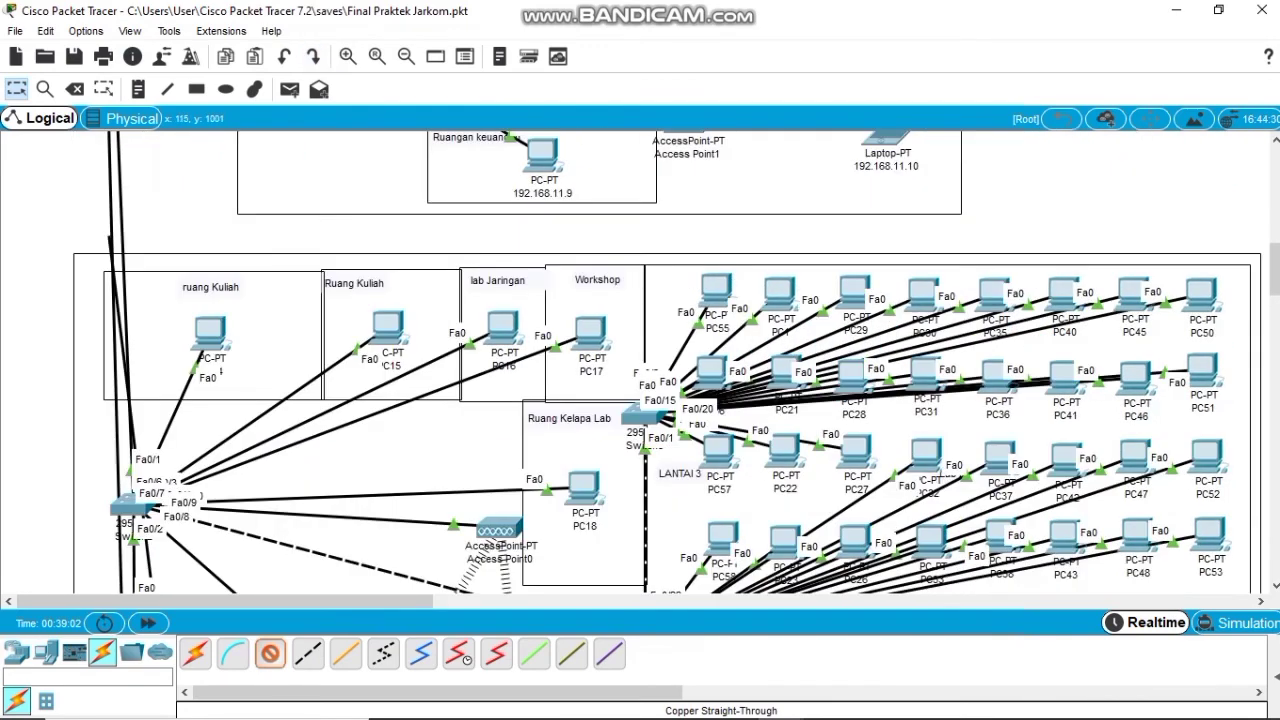
scroll(100, 400, up, 5)
click(95, 289)
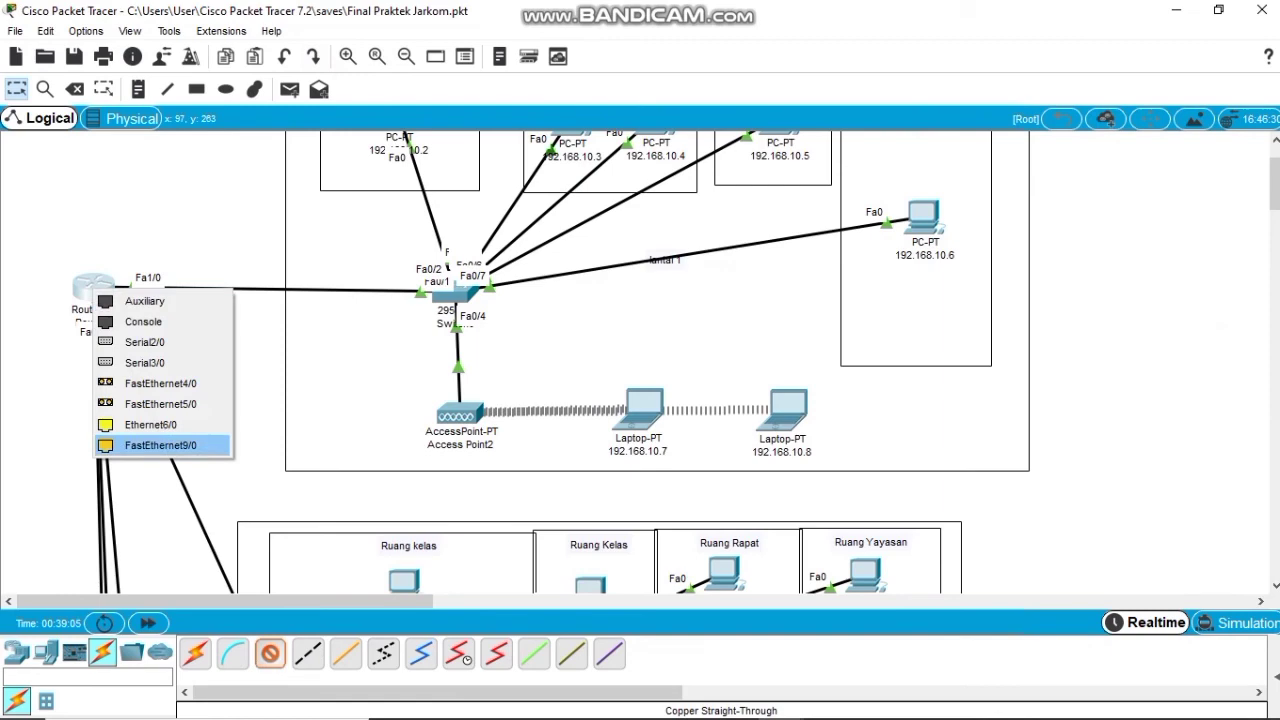
click(161, 445)
scroll(170, 445, down, 20)
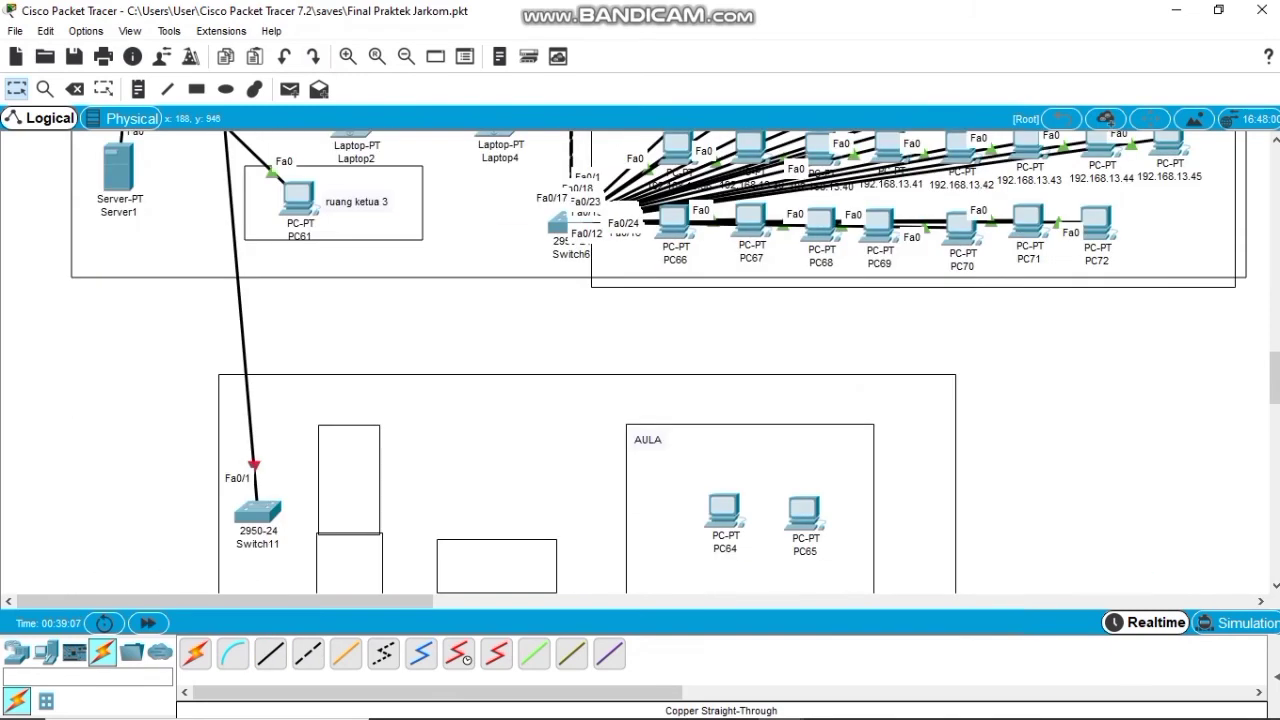
scroll(640, 360, down, 5)
Cable Switch11's Fa0/2 to PC64 and Fa0/3 to PC65 on their FastEthernet0 ports.
click(270, 653)
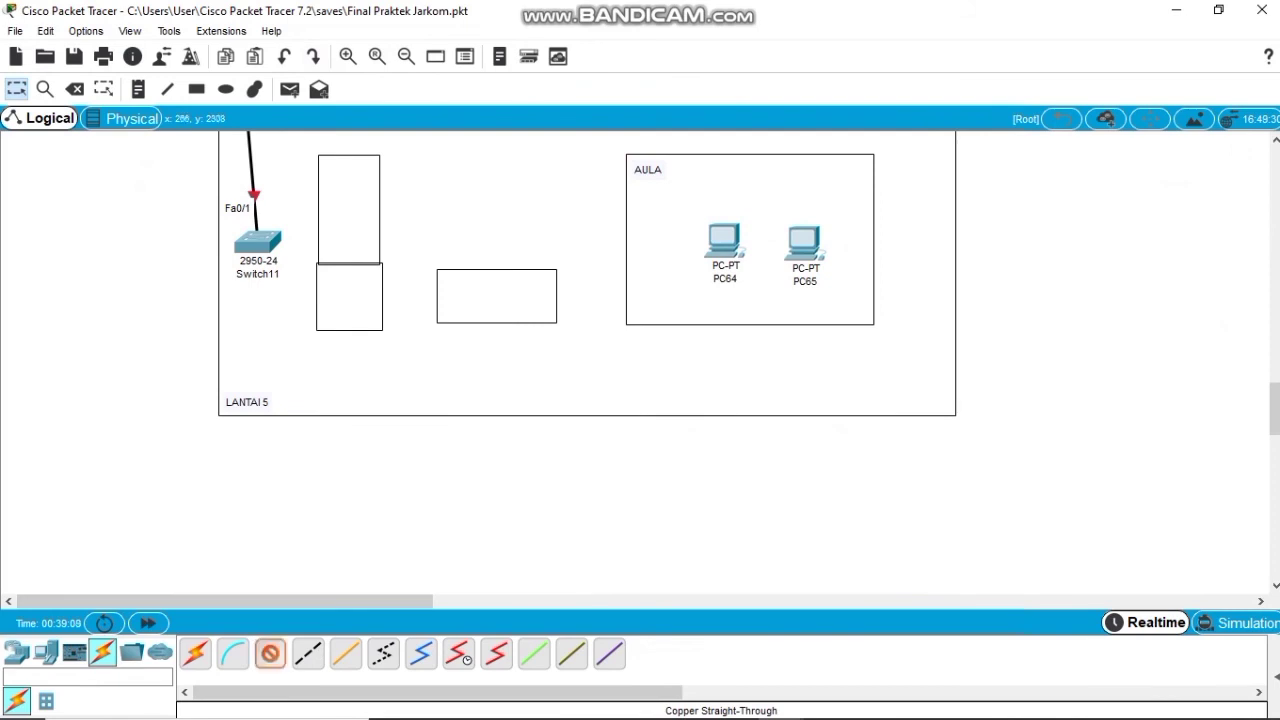
click(257, 243)
key(Escape)
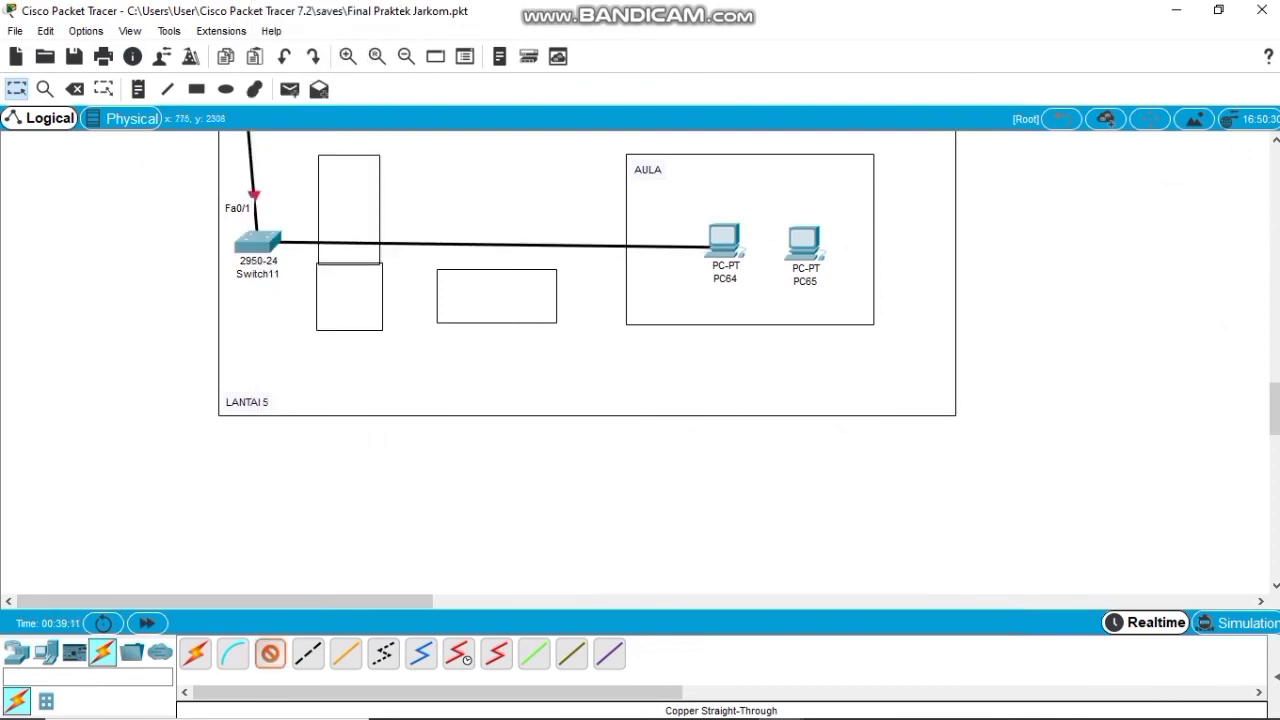
click(722, 242)
click(784, 319)
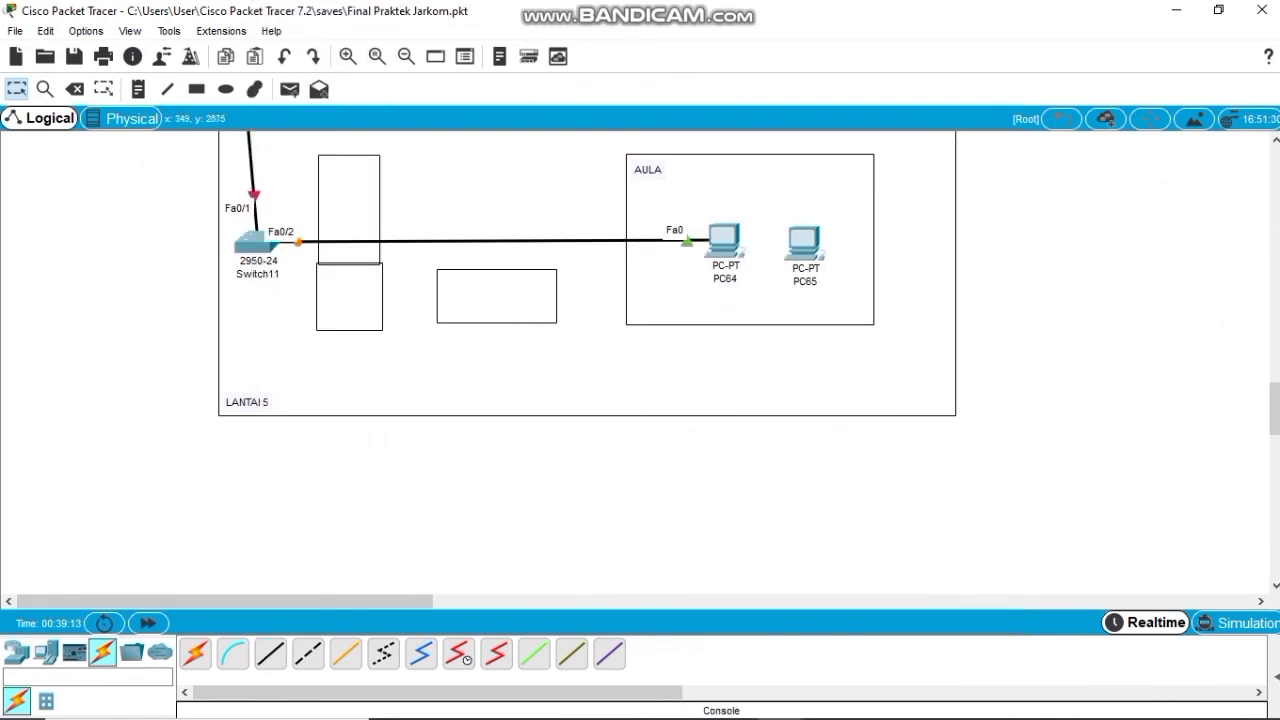
click(245, 243)
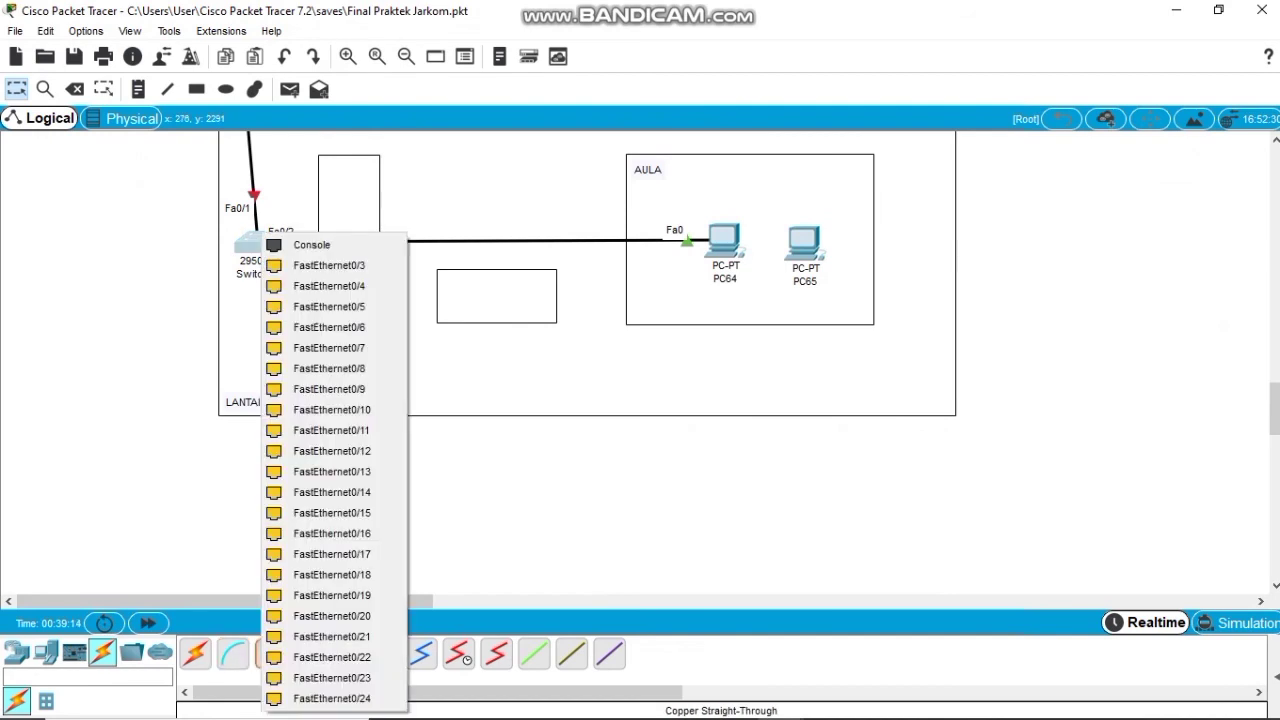
key(Escape)
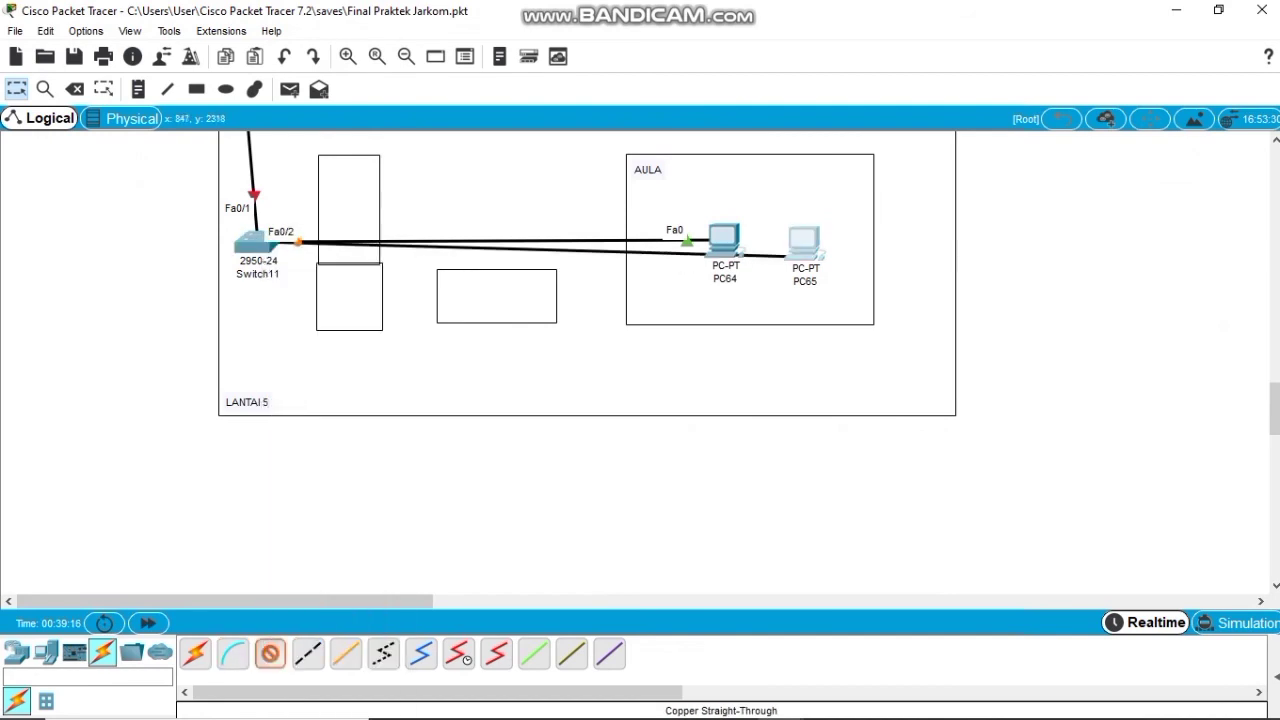
click(800, 255)
click(850, 331)
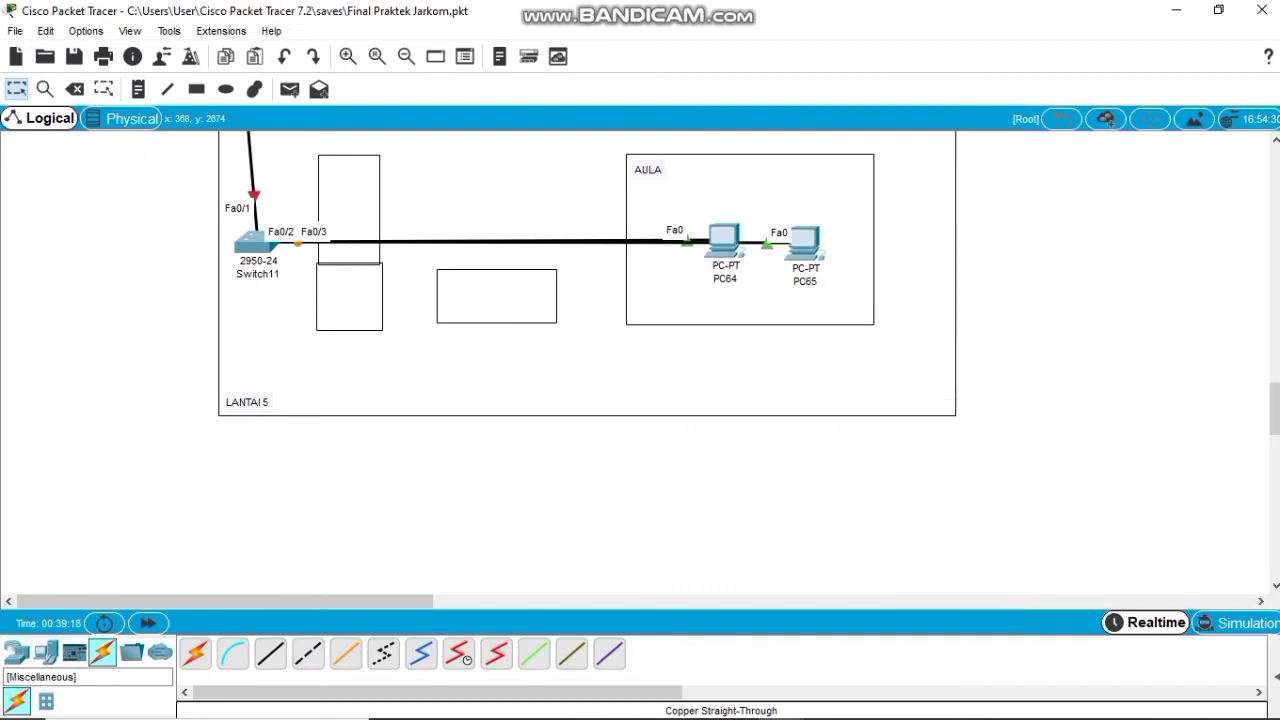
Place an AccessPoint-PT, Access Point4, in the LANTAI 5 area.
click(45, 652)
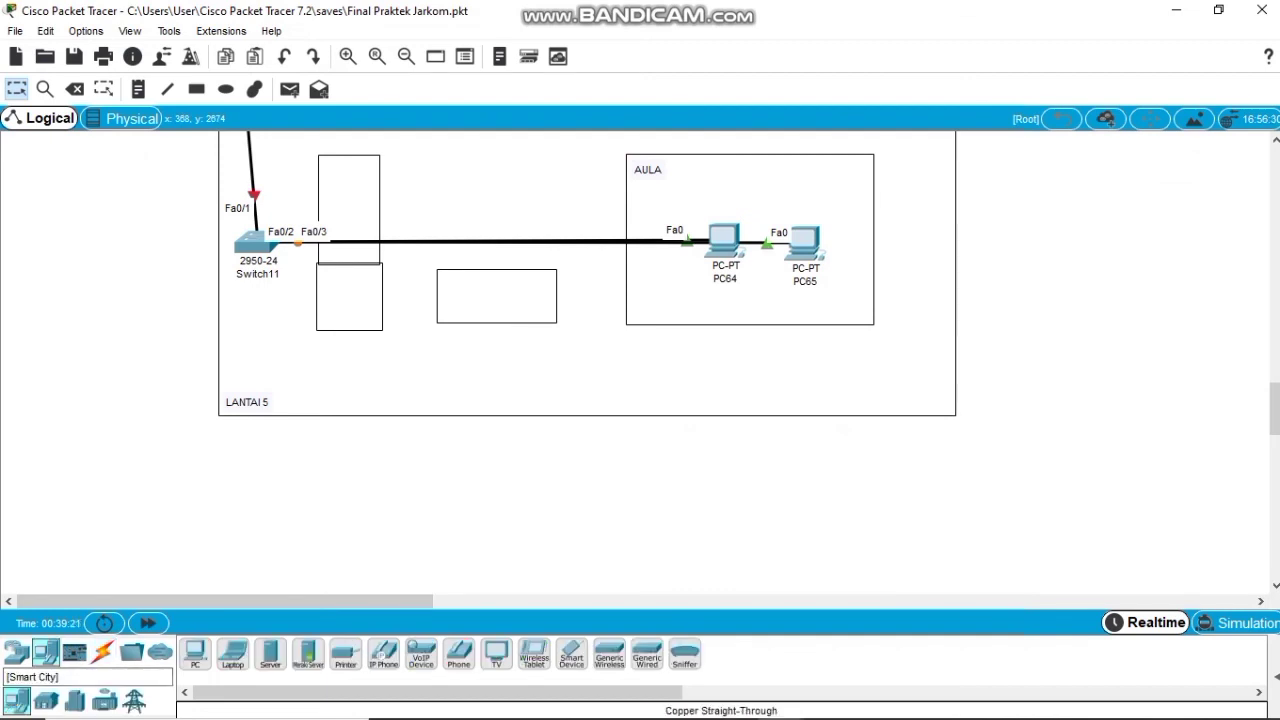
click(16, 652)
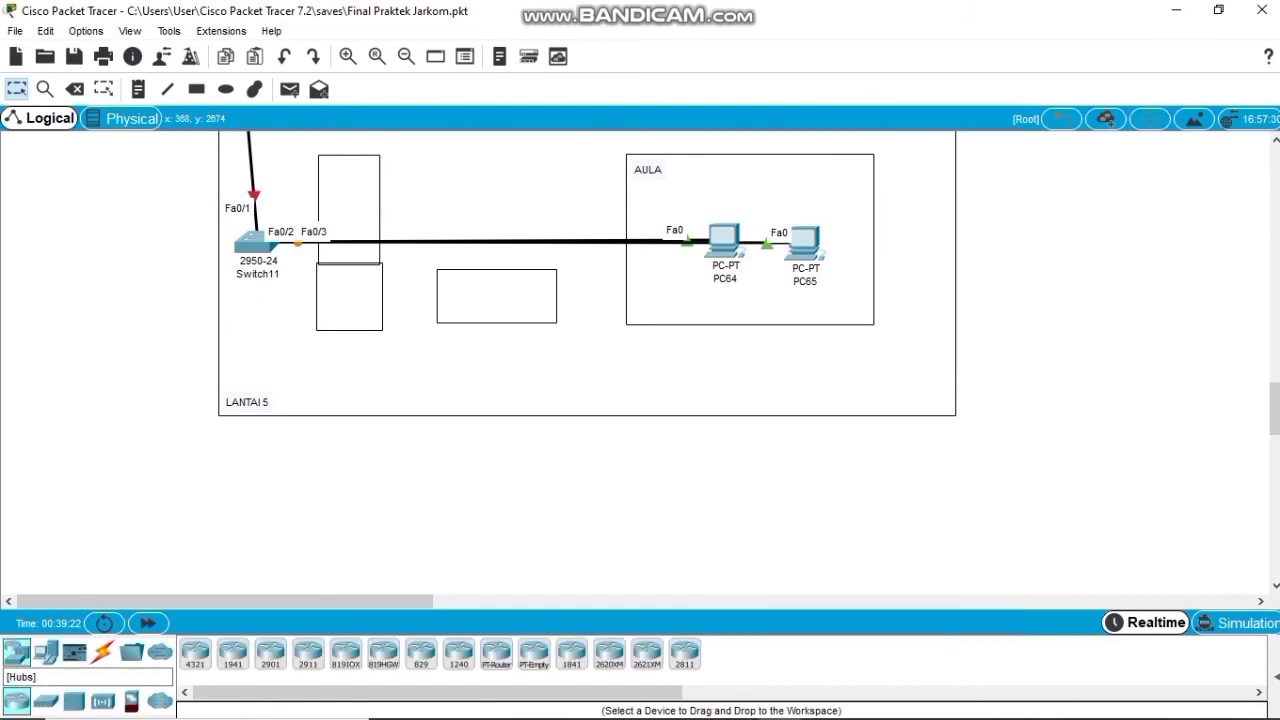
click(102, 700)
click(420, 652)
click(463, 206)
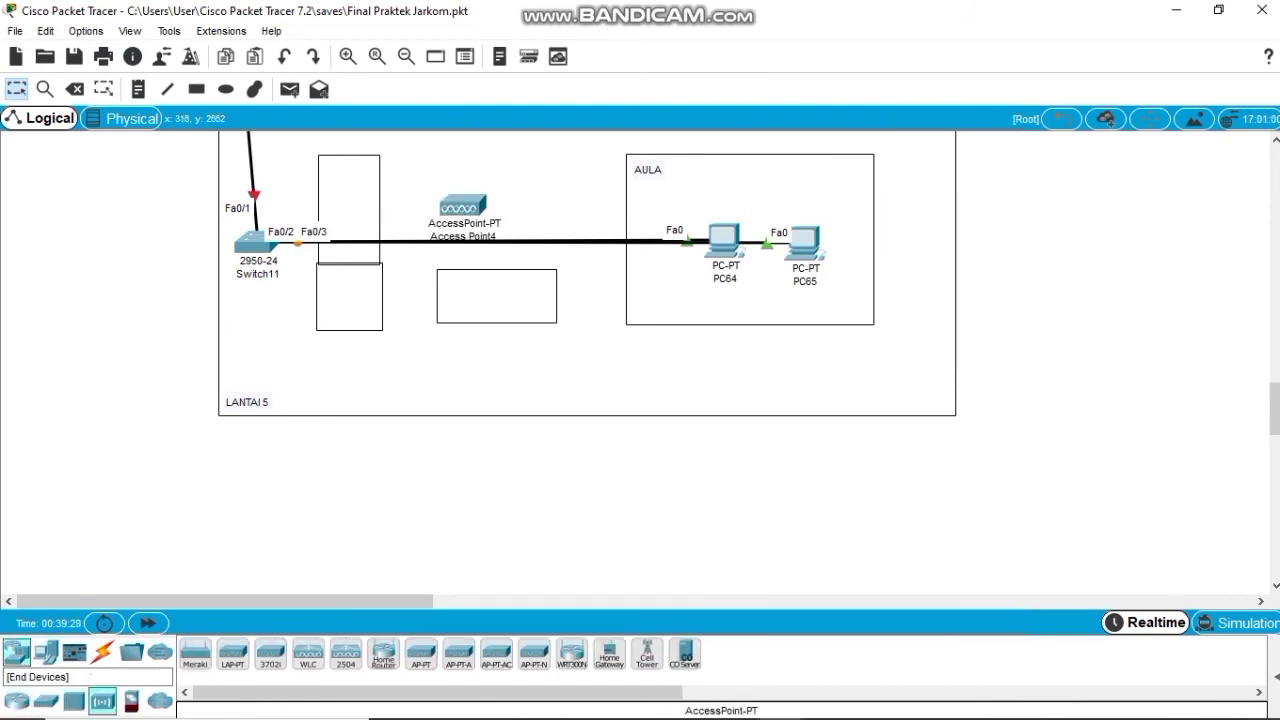
Place two Laptop-PT devices, Laptop5 and Laptop6, beside Access Point4 in LANTAI 5.
click(45, 652)
click(232, 653)
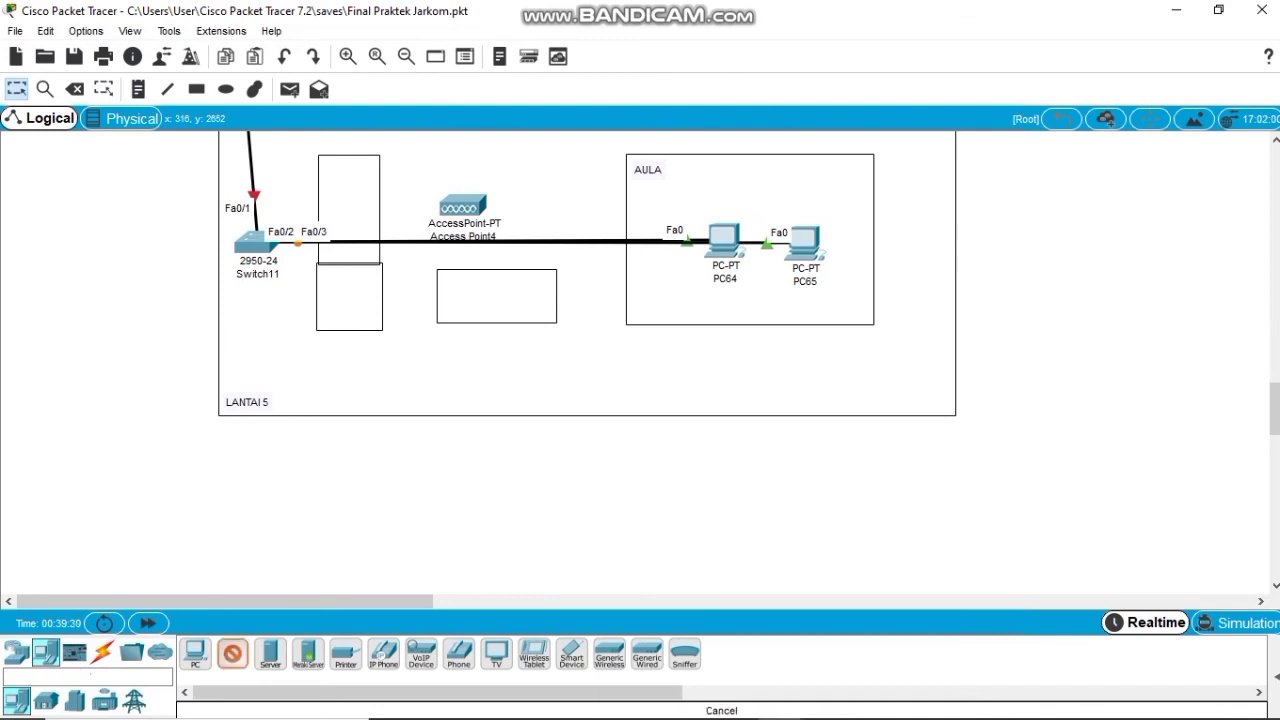
click(530, 197)
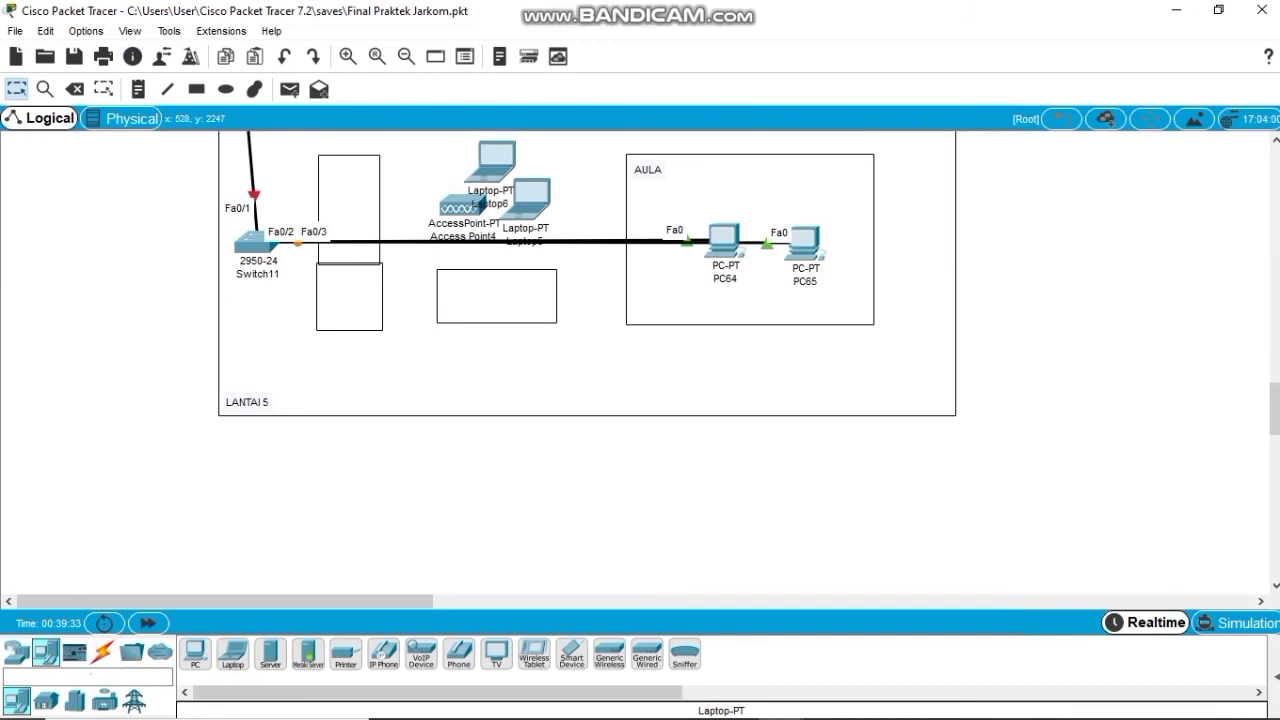
click(581, 145)
scroll(509, 280, up, 1)
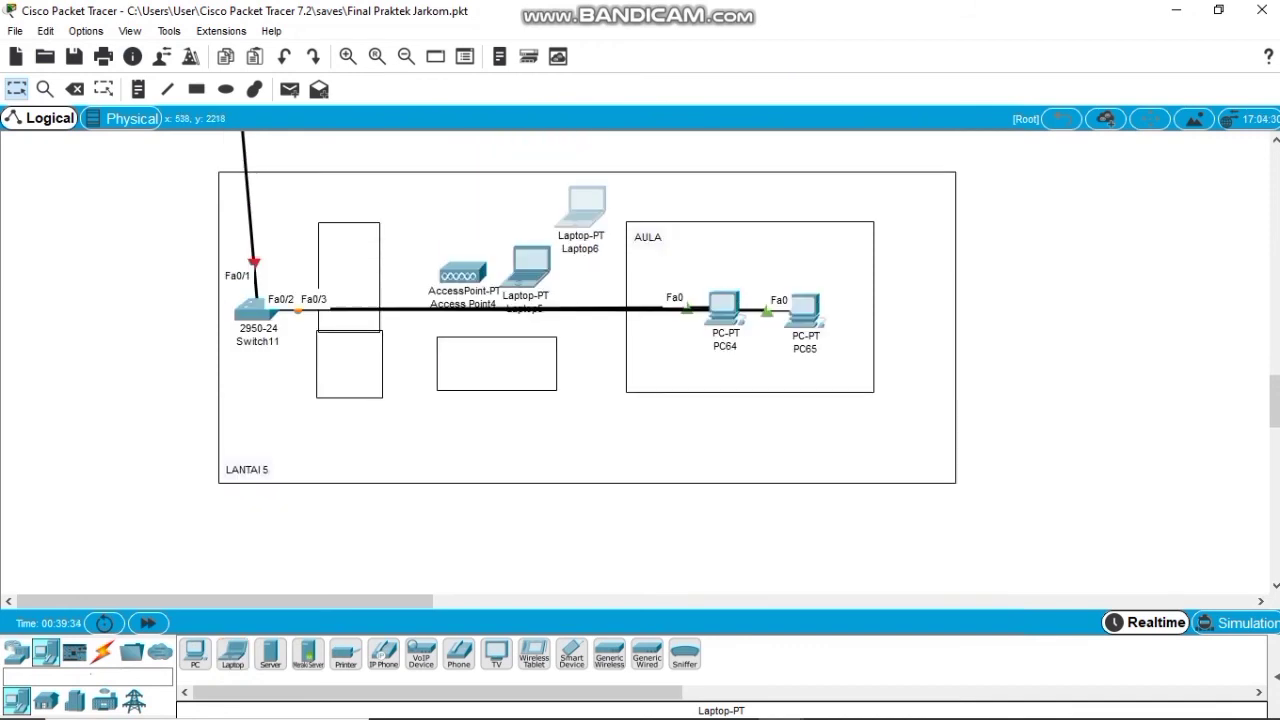
drag(538, 317, 500, 205)
Cable Switch11's FastEthernet0/4 to Access Point4's Port 0 with copper straight-through.
click(103, 652)
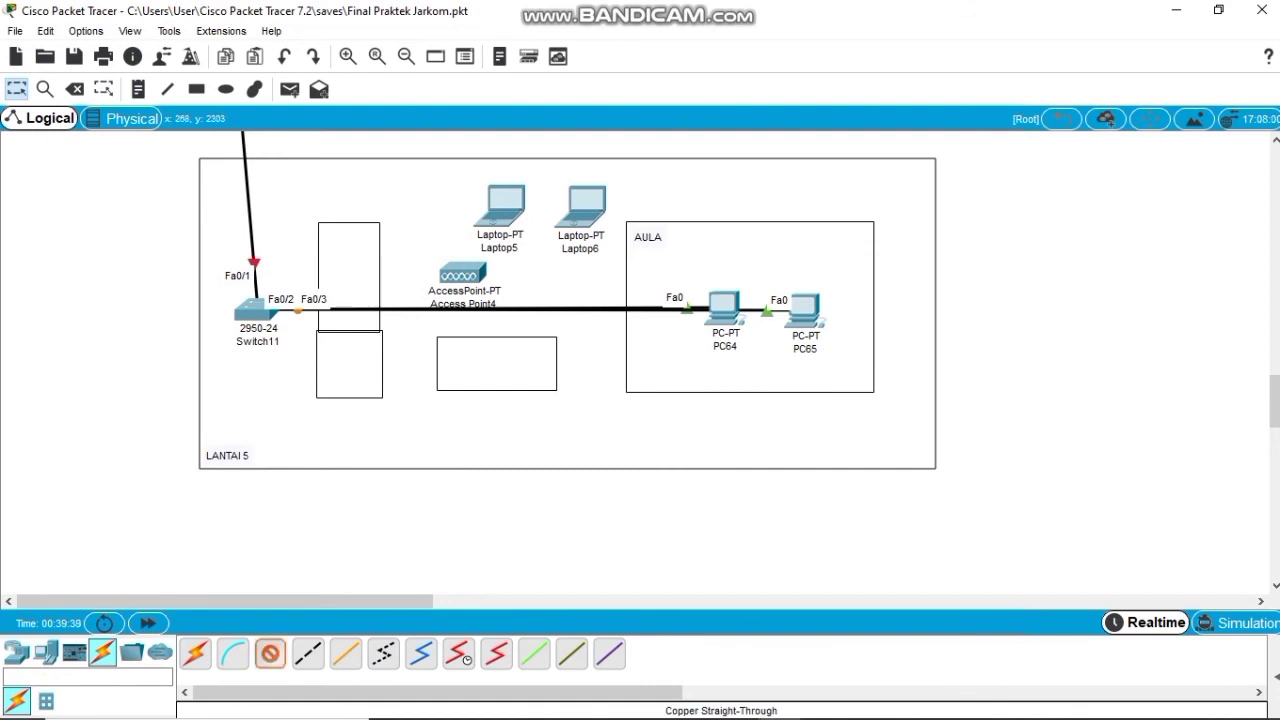
click(256, 310)
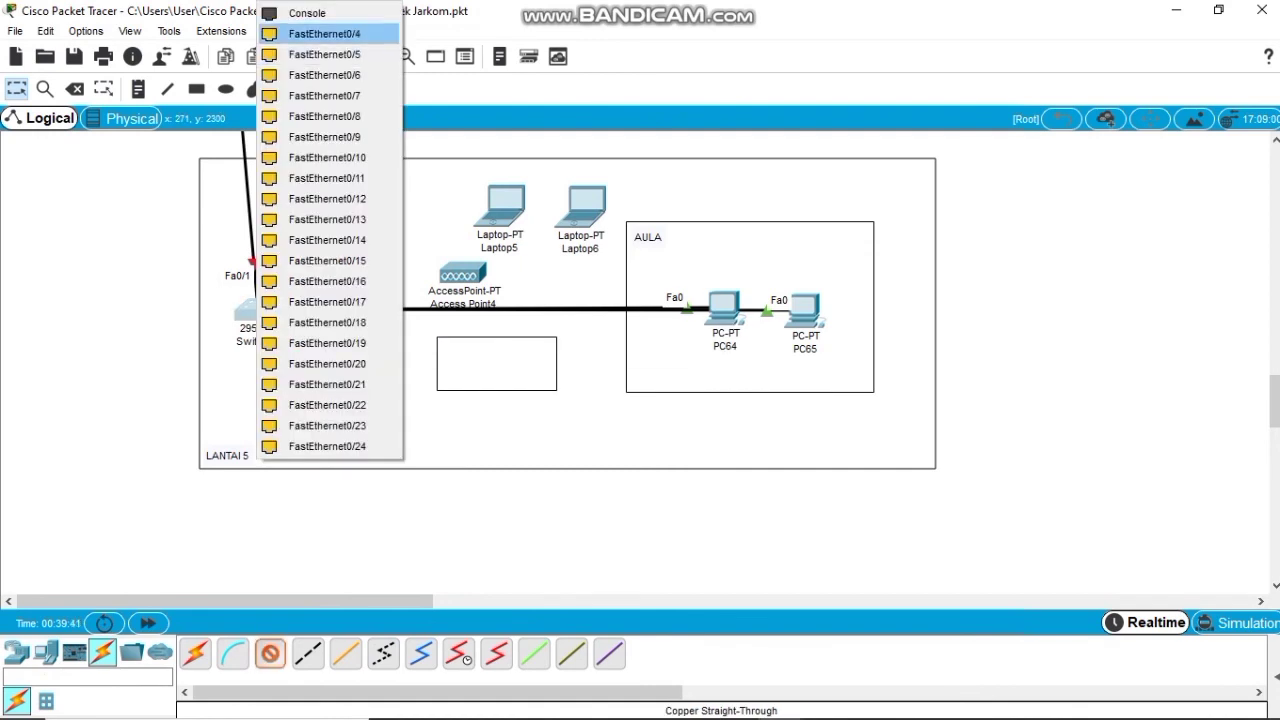
click(324, 33)
click(462, 275)
click(486, 286)
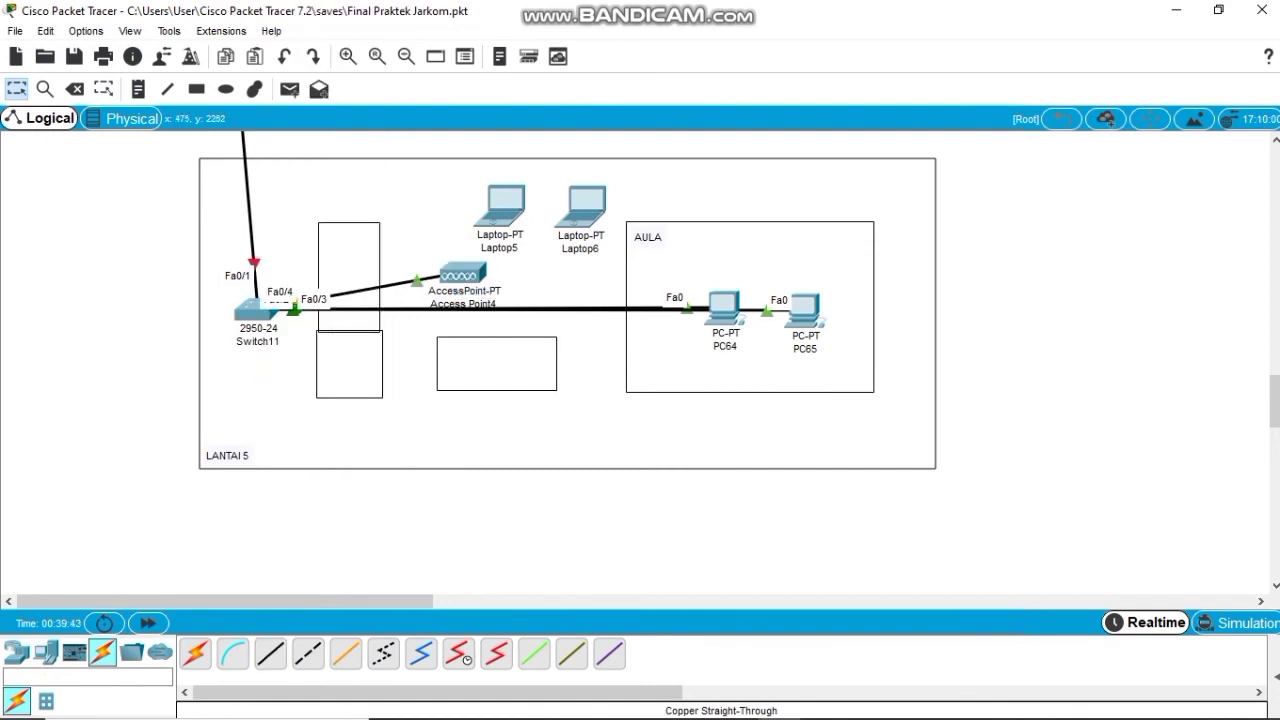
Turn on Router0's FastEthernet9/0 with IP 192.168.14.1 and mask 255.255.255.0.
scroll(659, 334, up, 1)
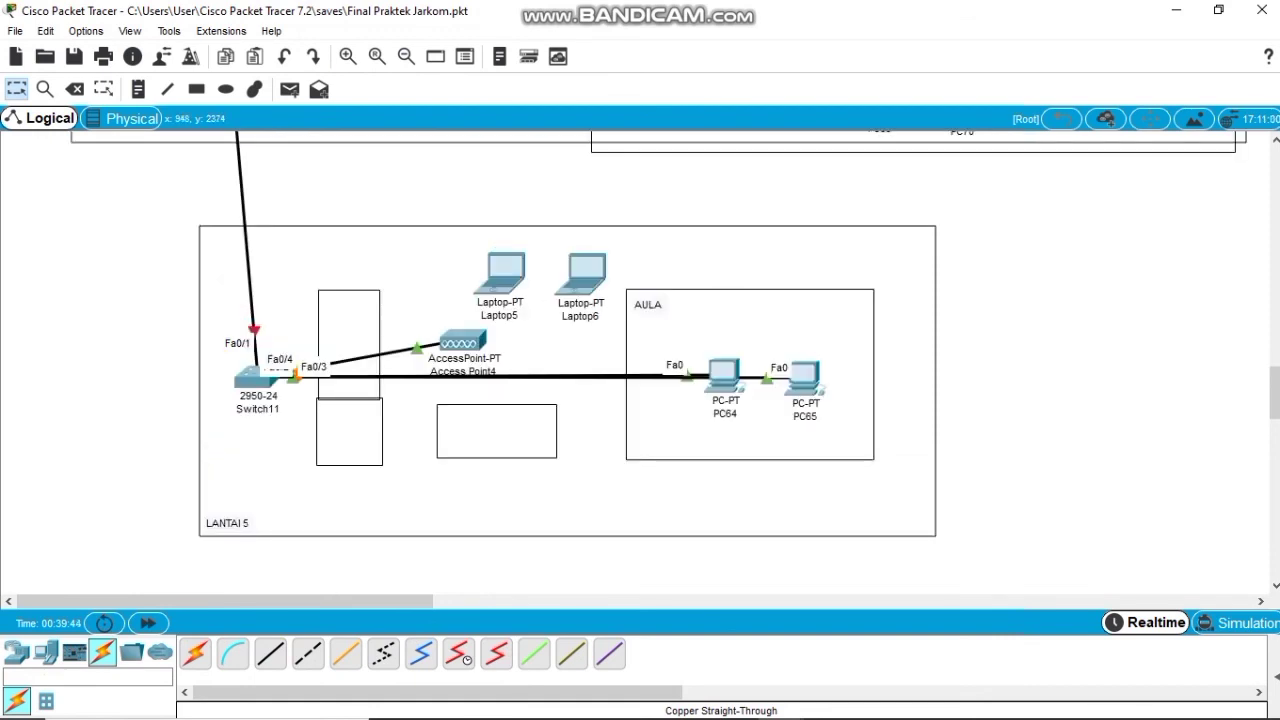
drag(250, 377, 234, 459)
scroll(200, 400, up, 20)
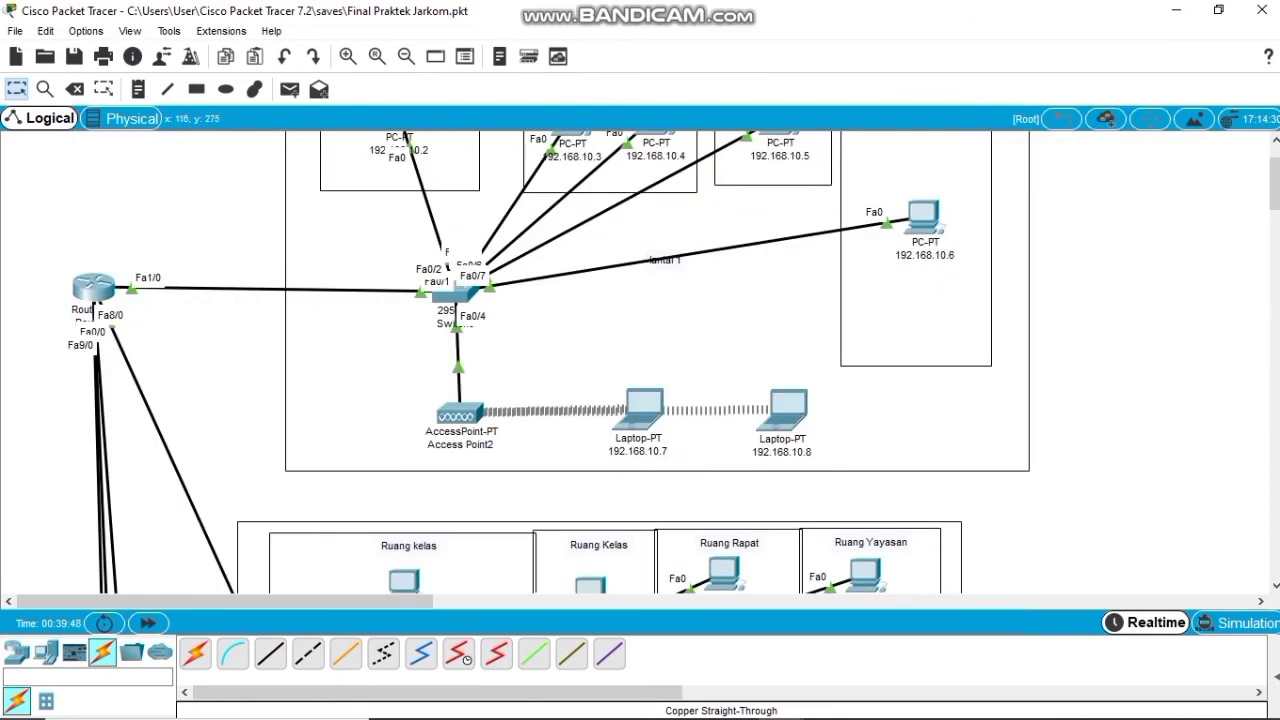
click(93, 288)
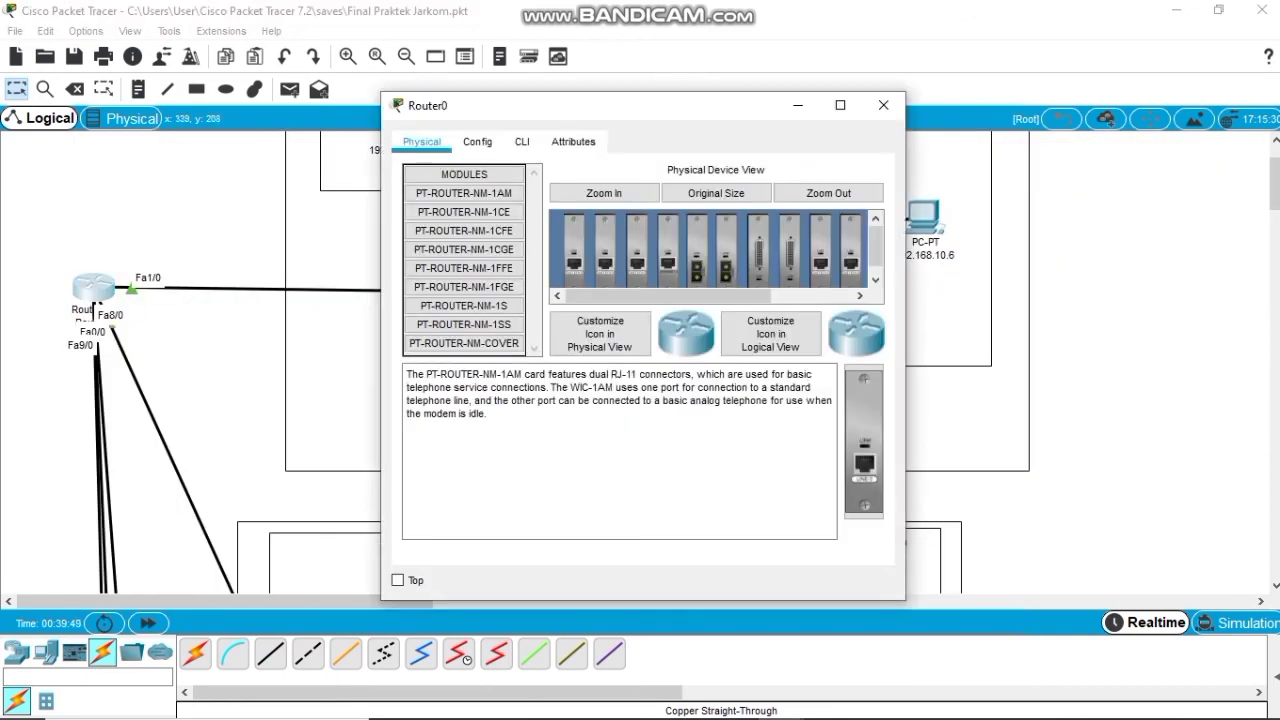
click(477, 141)
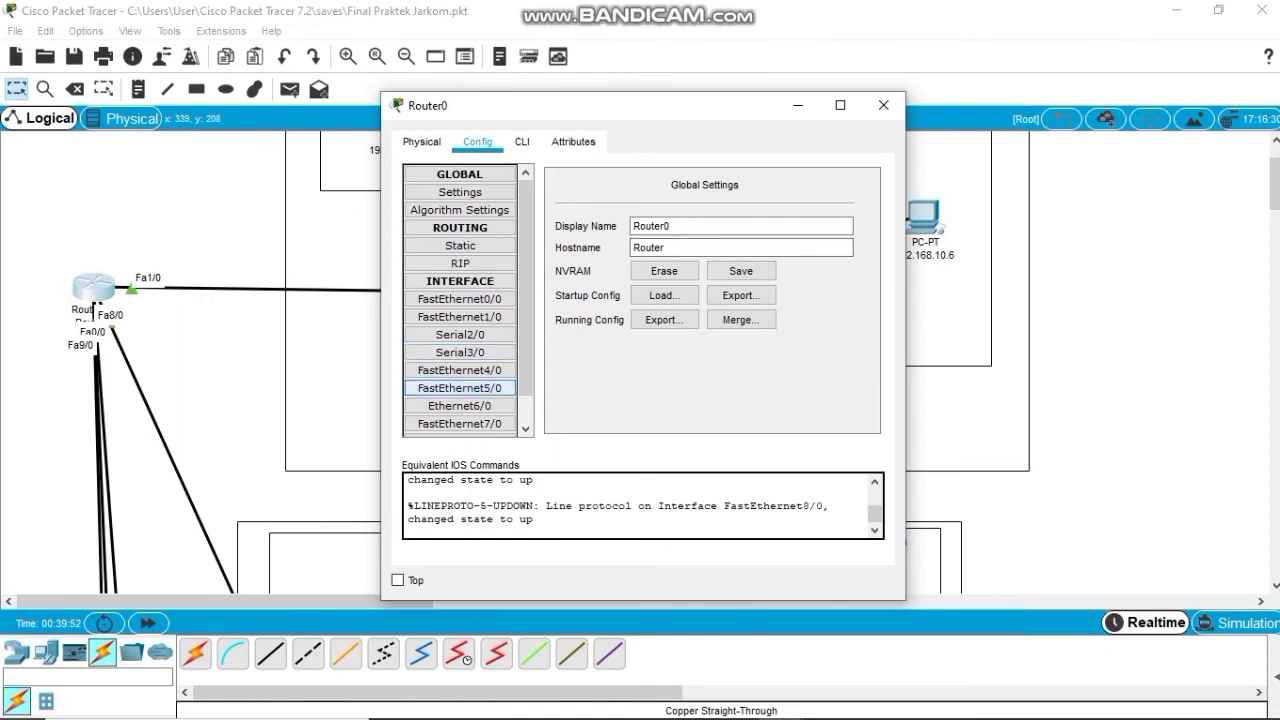
scroll(460, 400, down, 1)
click(460, 427)
click(855, 189)
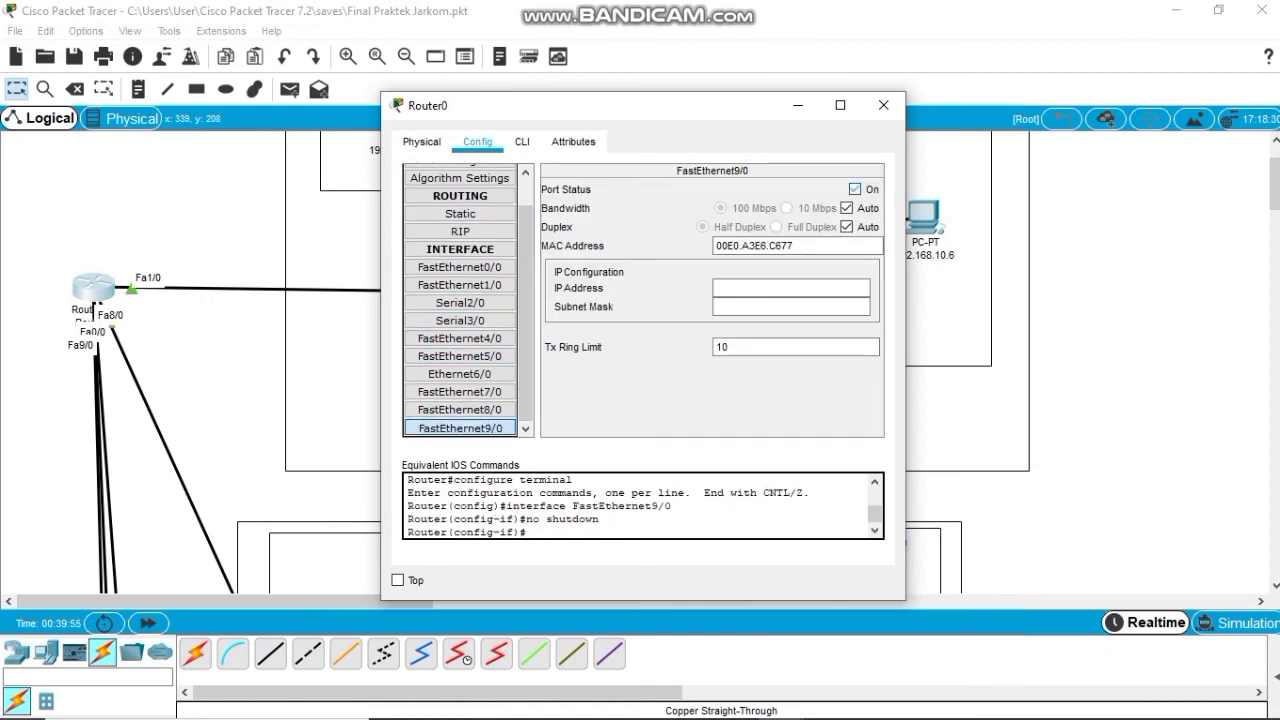
click(790, 288)
text(192.168.)
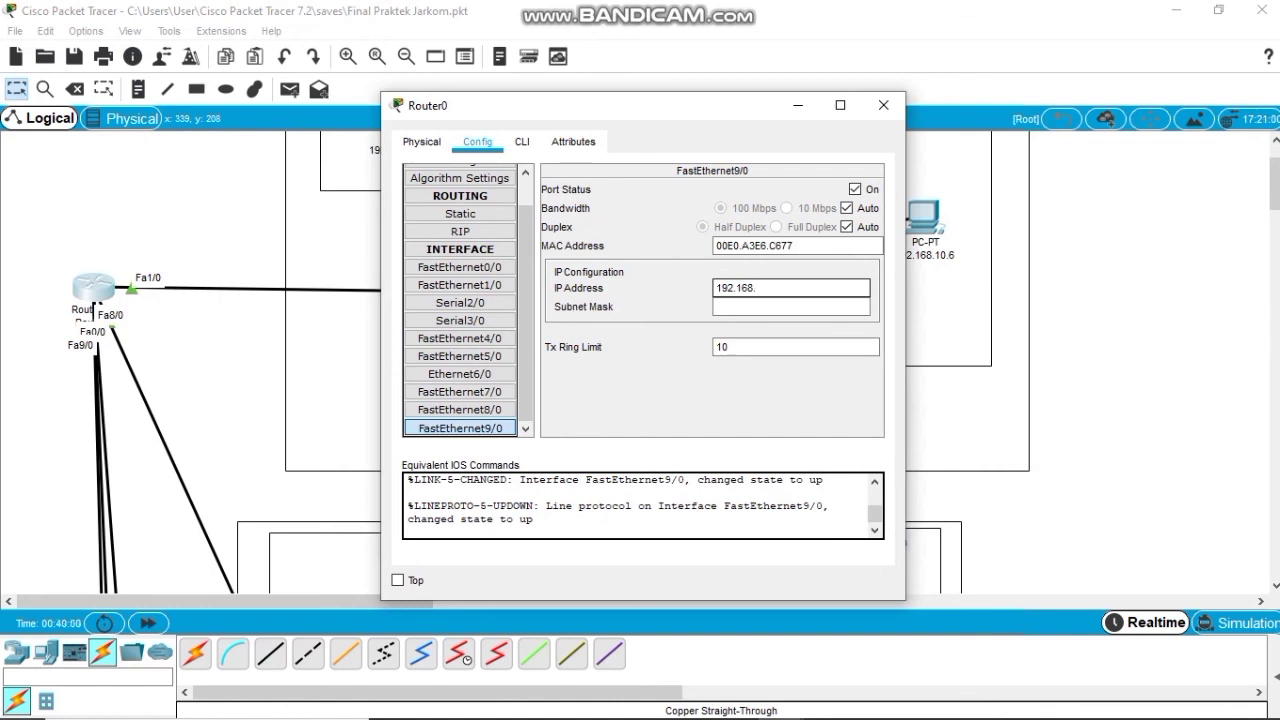
text(14.1)
key(Tab)
key(alt+F4)
scroll(640, 360, down, 15)
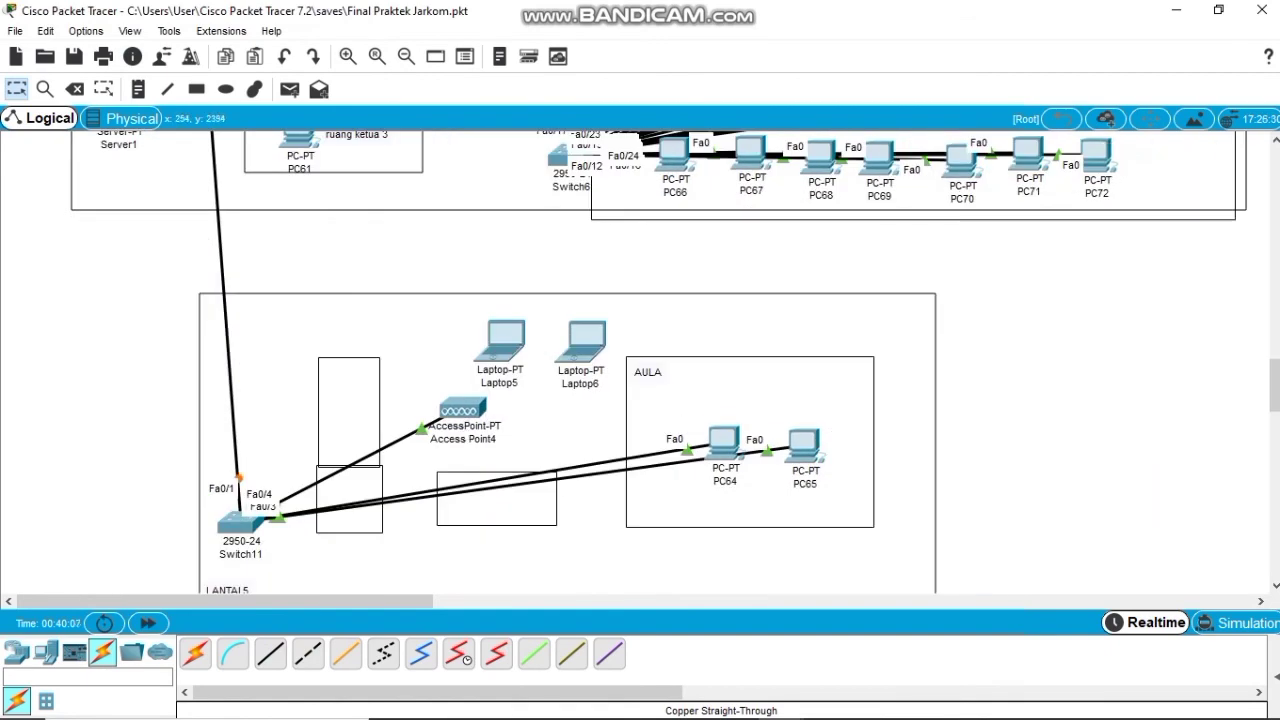
Give PC64 static IP 192.168.14.2, mask 255.255.255.0 and gateway 192.168.14.1.
scroll(640, 360, up, 3)
scroll(640, 360, down, 3)
click(724, 443)
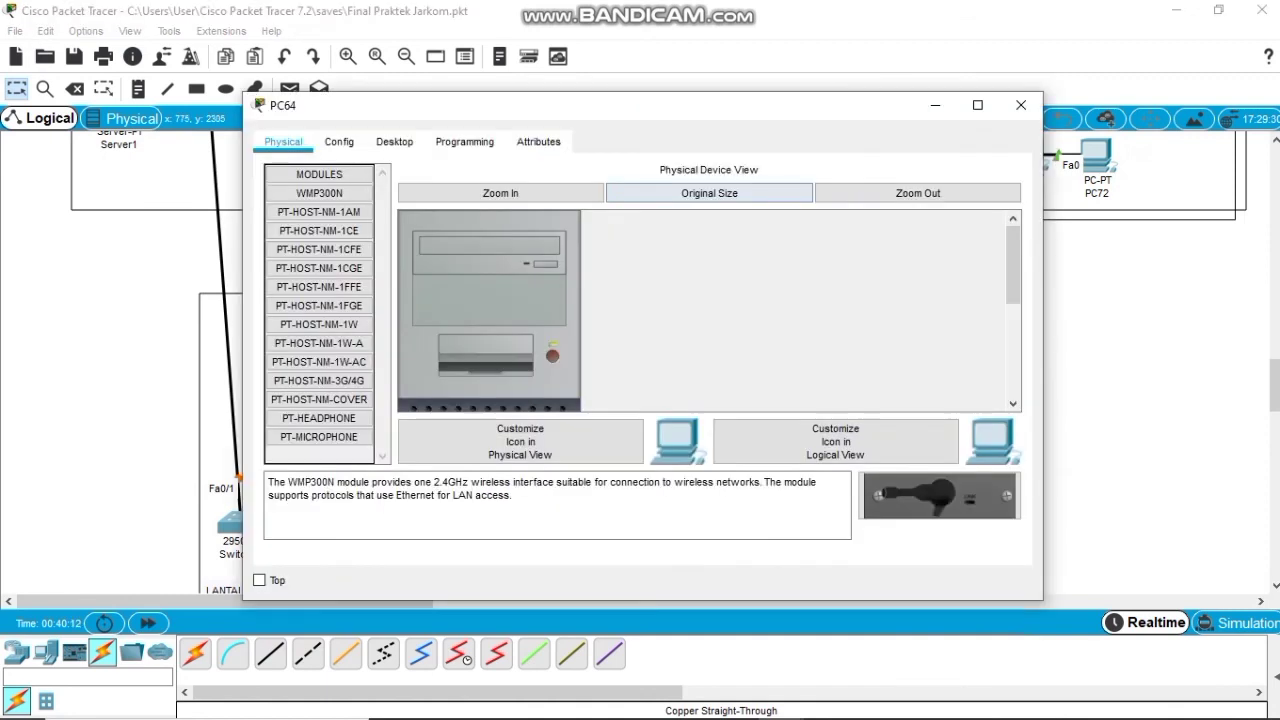
click(394, 141)
click(357, 208)
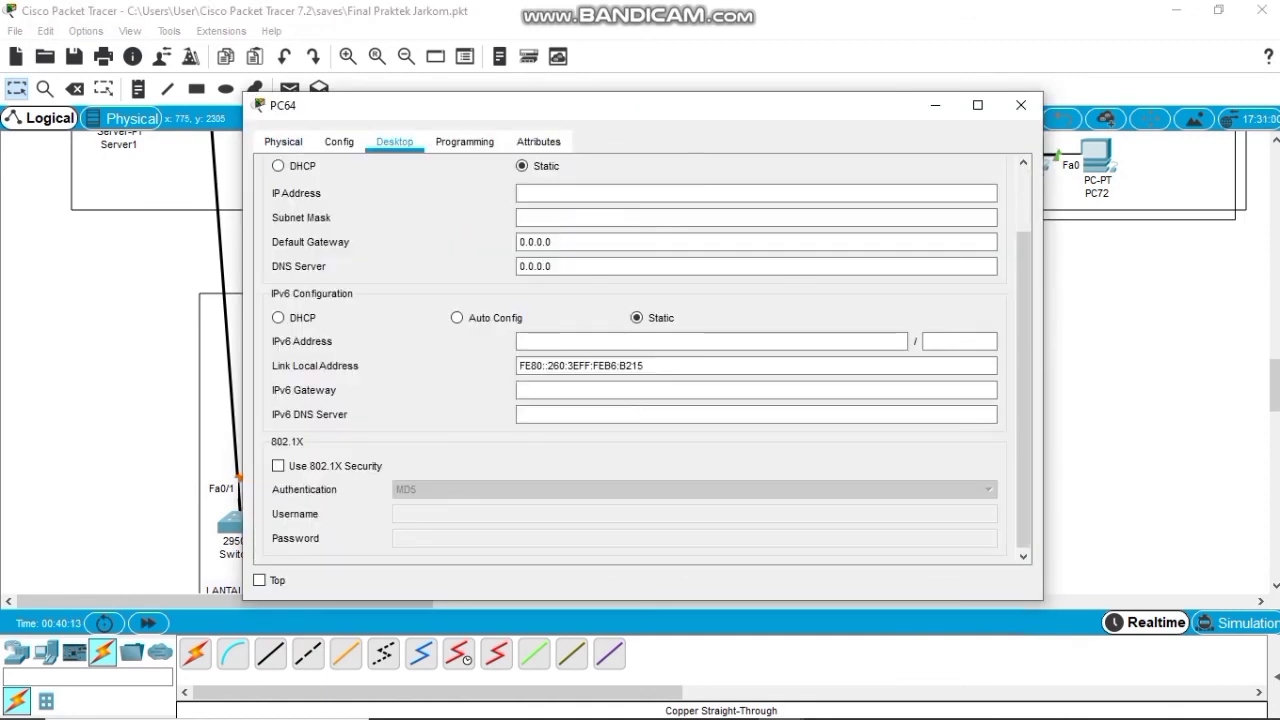
click(756, 193)
text(192.168.)
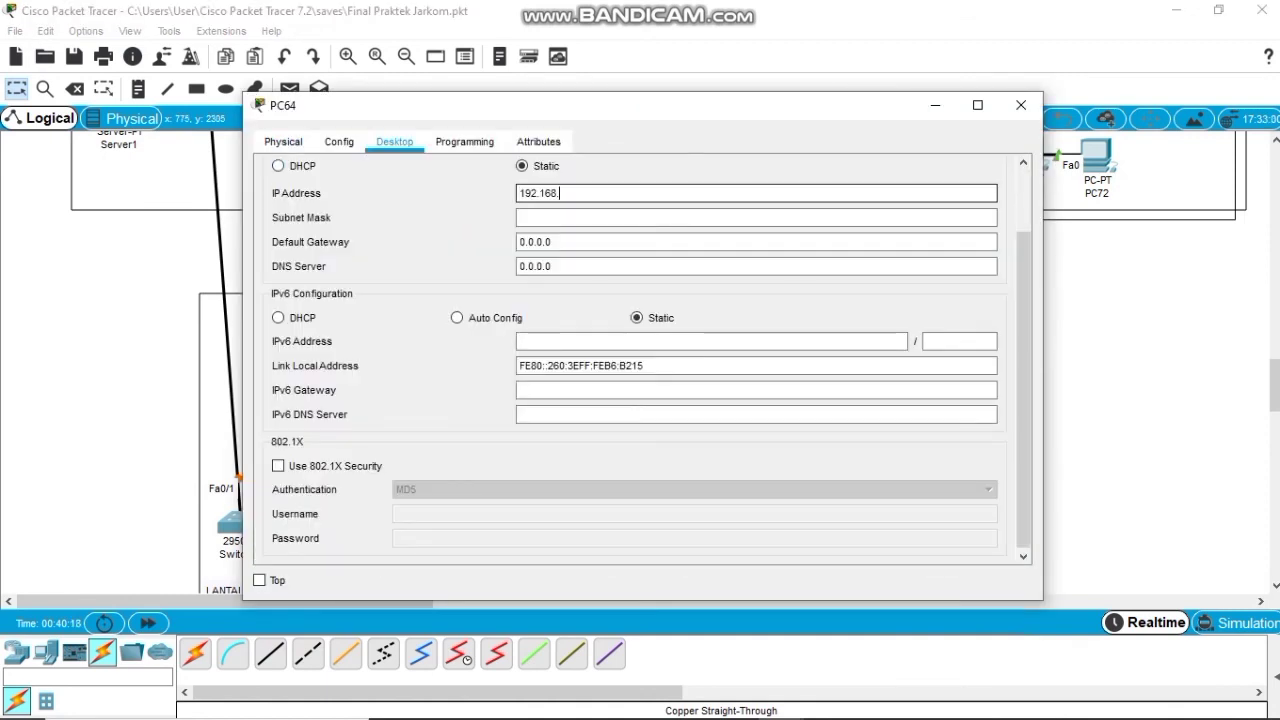
text(14.2)
key(Tab)
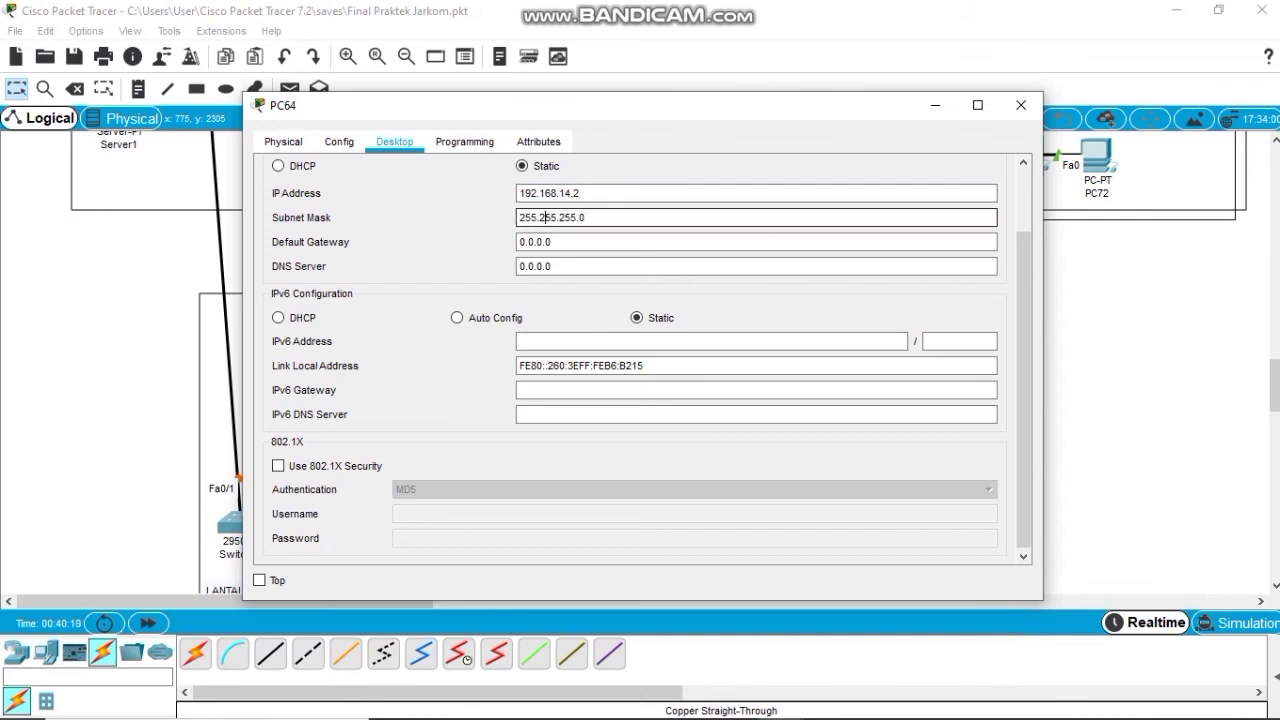
key(Tab)
text(192.16)
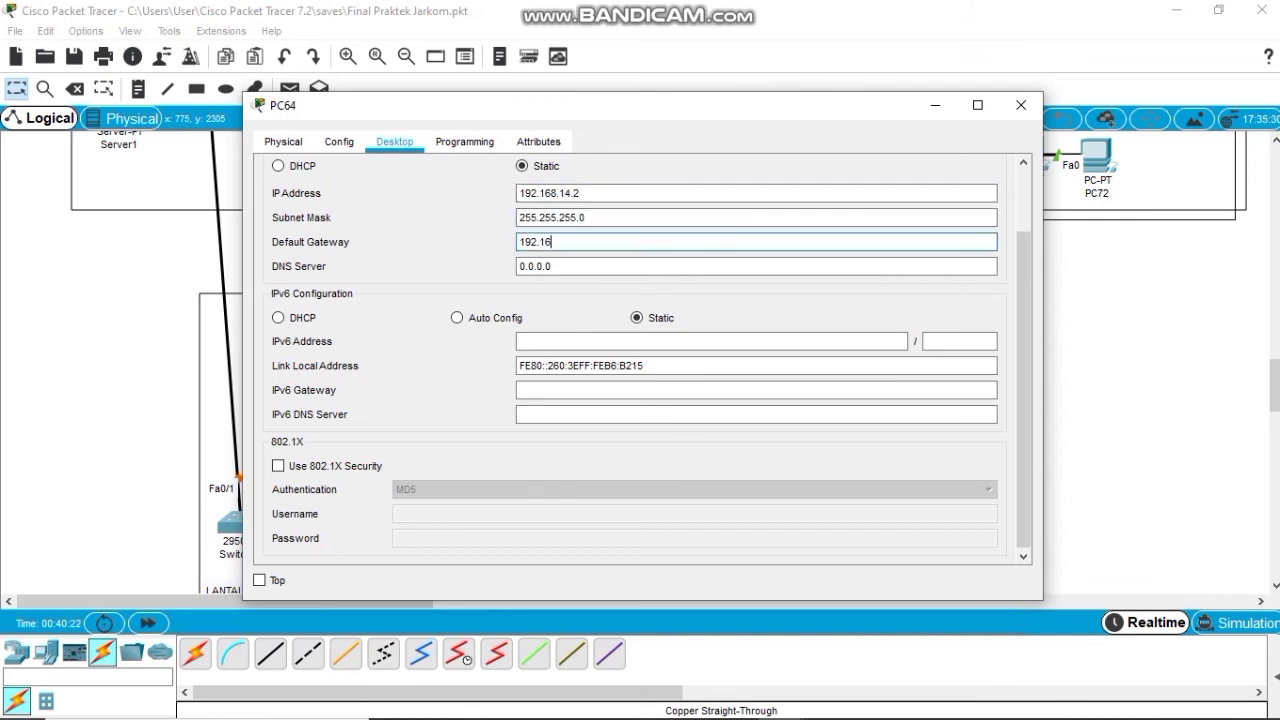
text(8.14.1)
click(1021, 105)
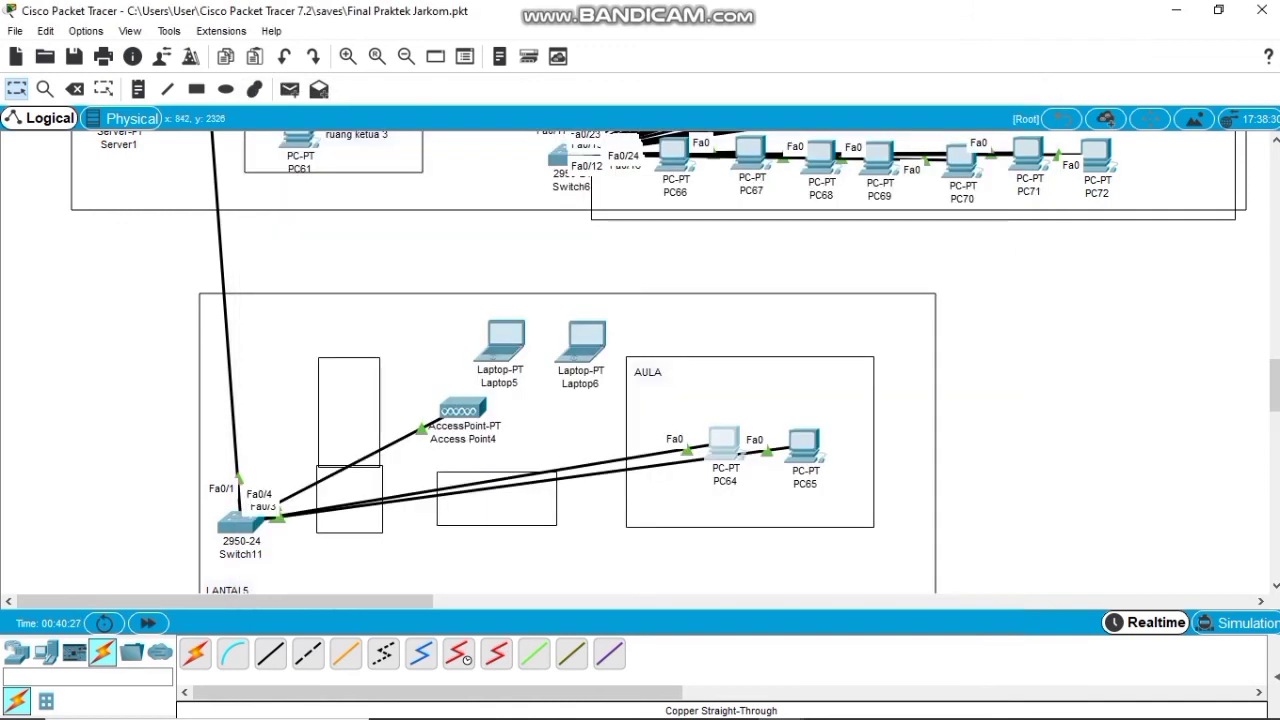
Give PC65 static IP 192.168.14.3, mask 255.255.255.0 and gateway 192.168.14.1.
double_click(805, 445)
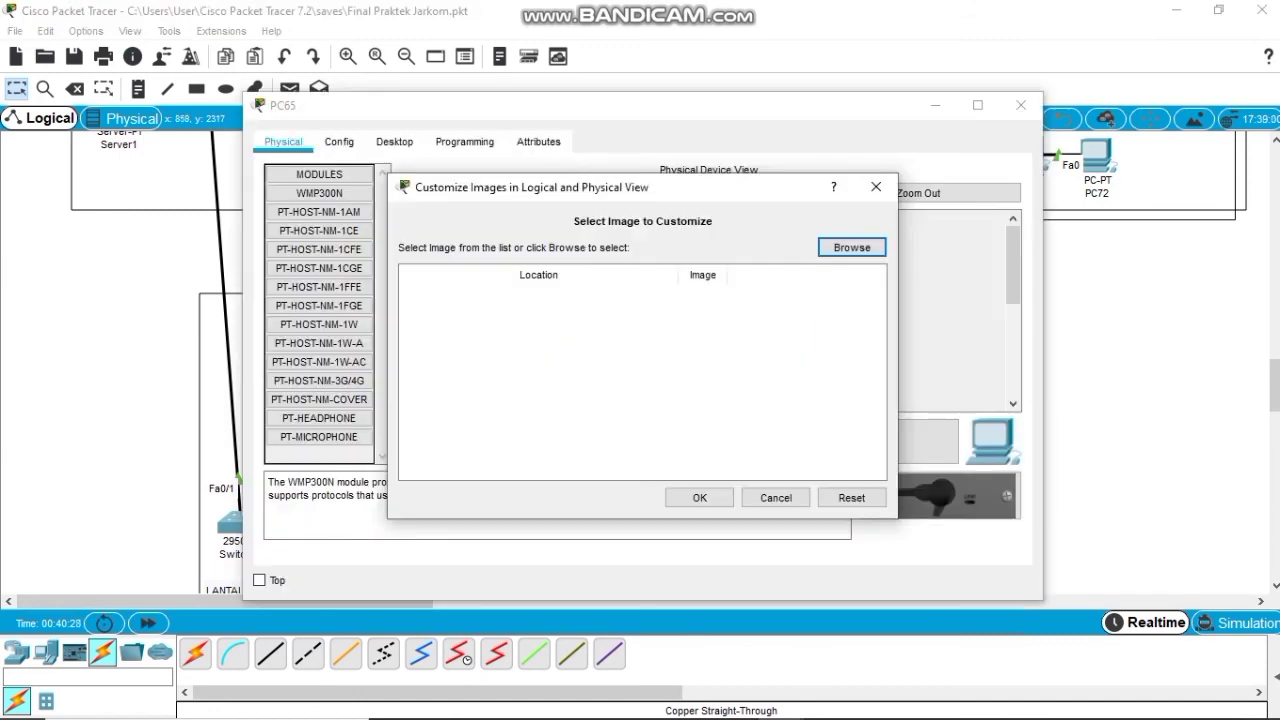
click(876, 187)
click(394, 141)
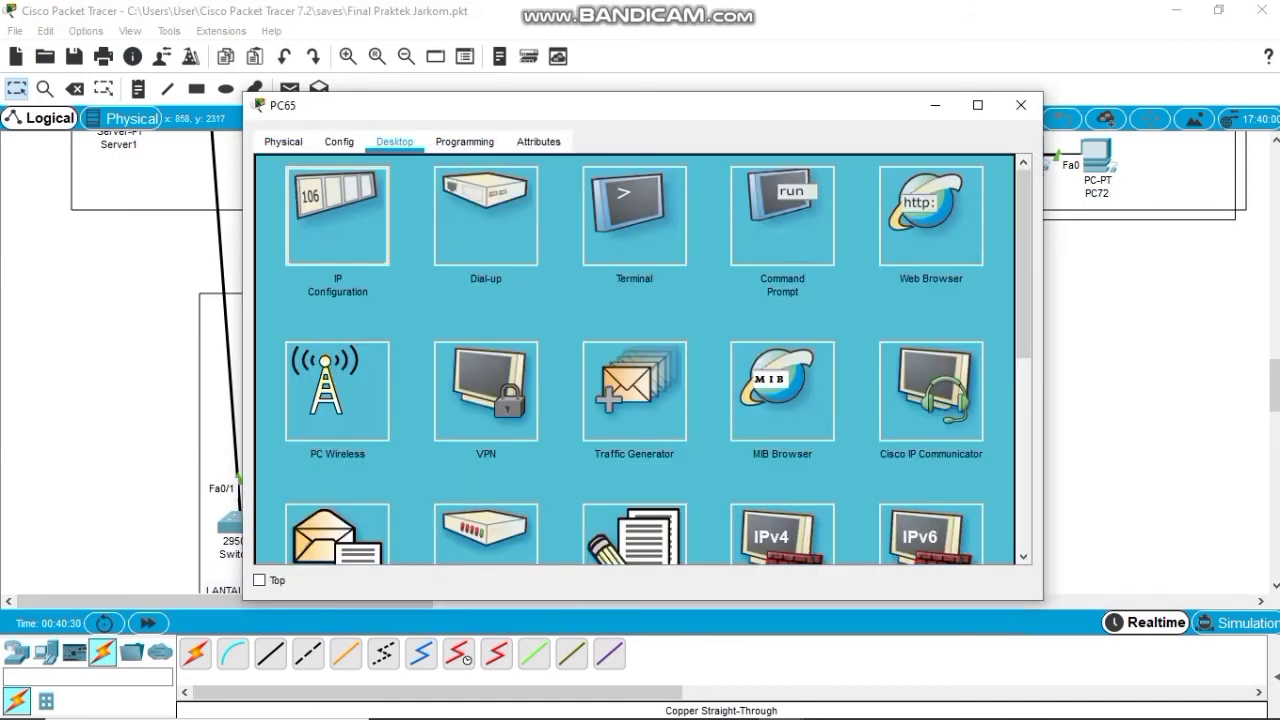
click(337, 215)
click(278, 166)
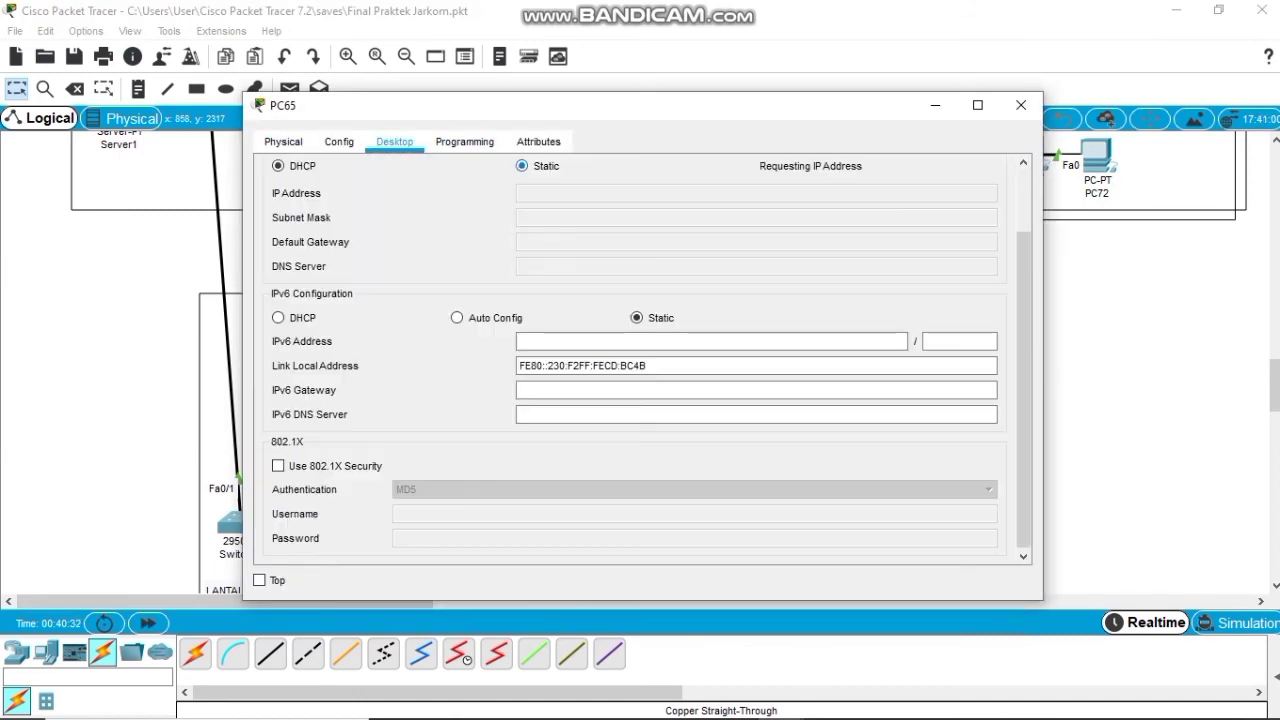
click(522, 166)
click(560, 193)
text(192)
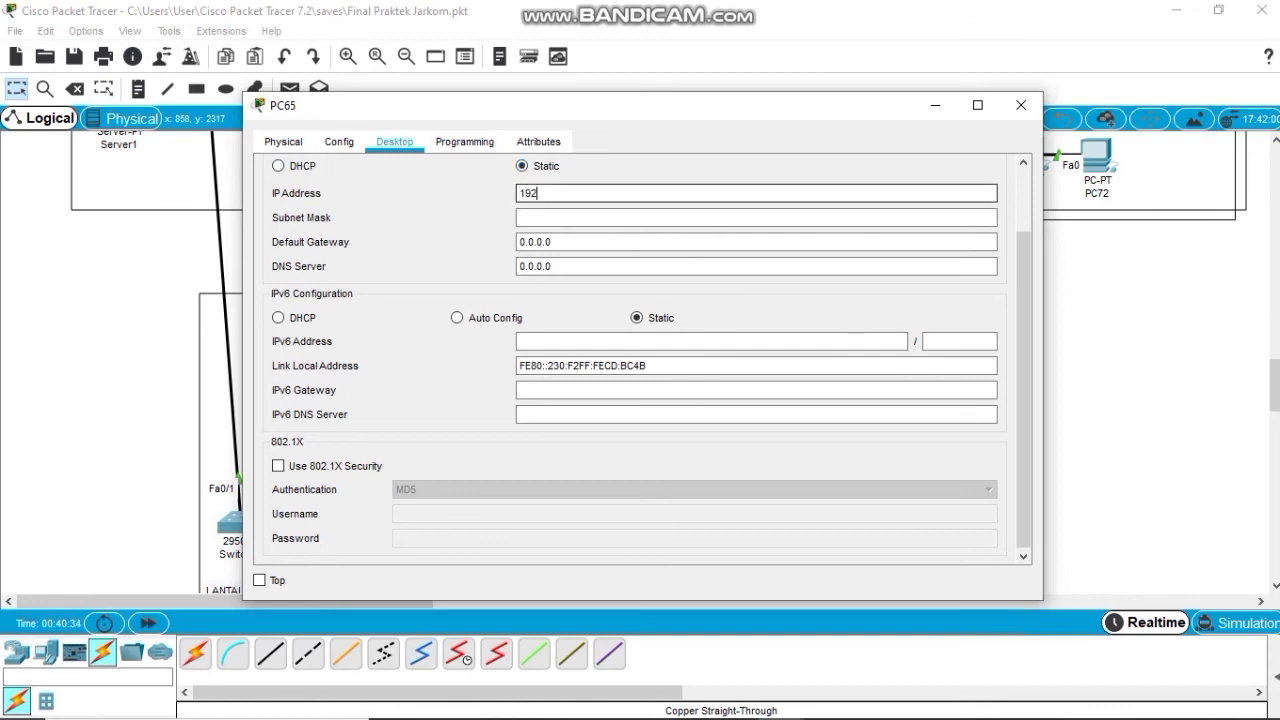
text(.168.14.3)
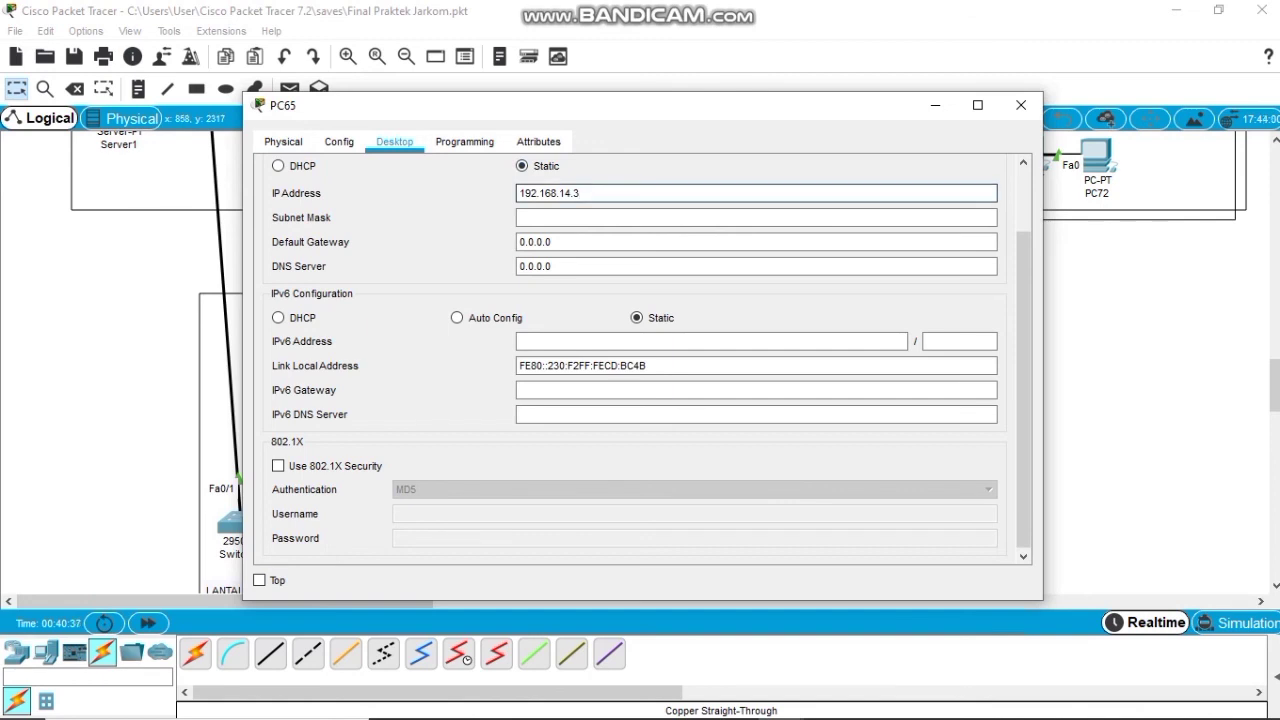
key(Tab)
key(Tab)
text(192)
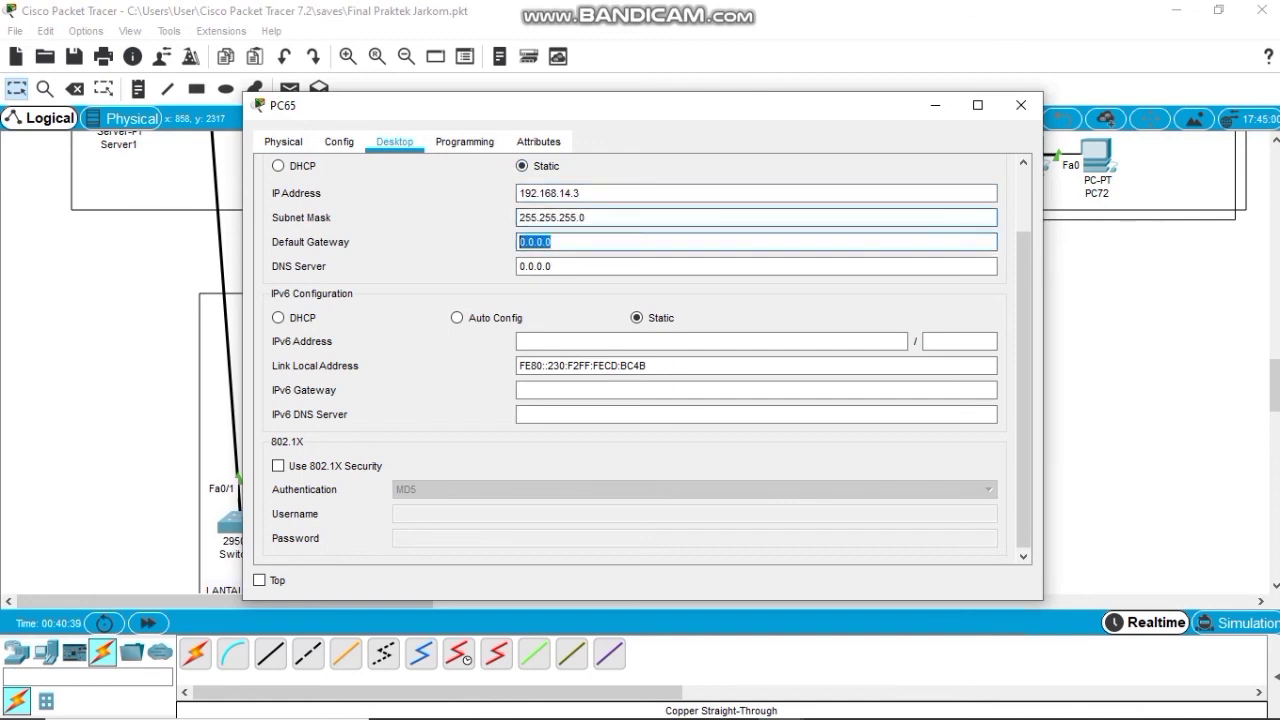
text(.168.14.1)
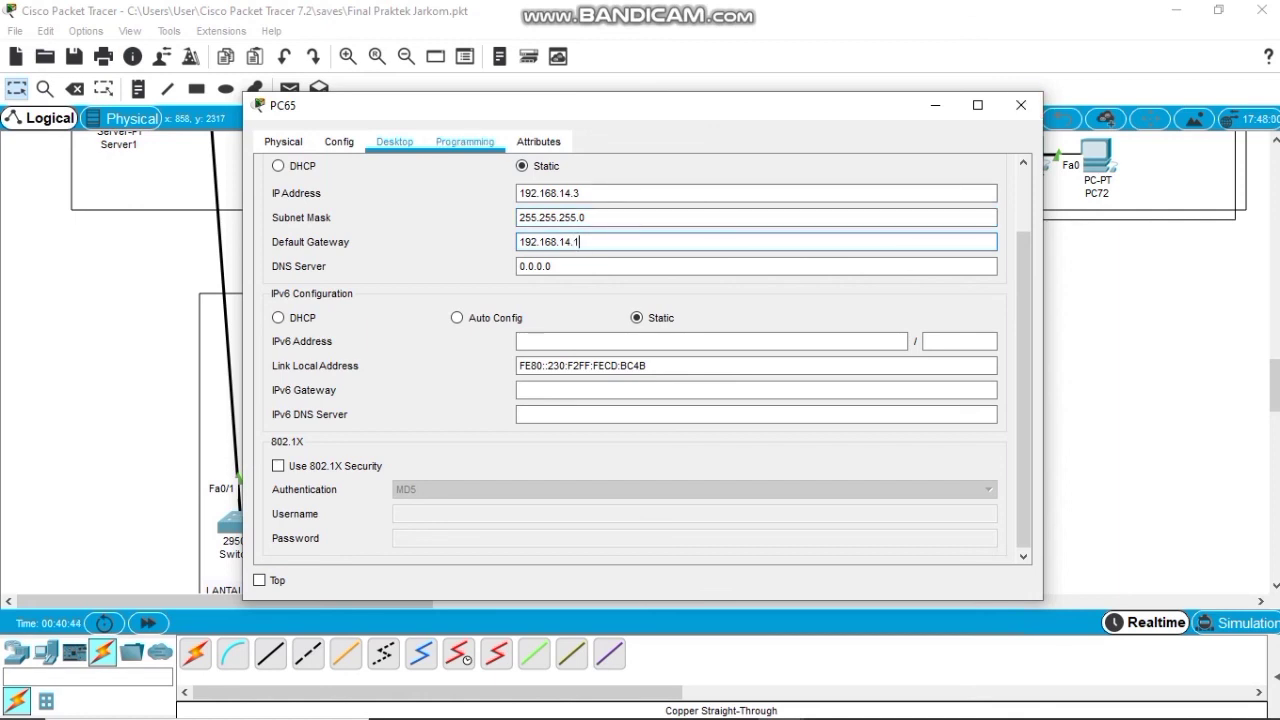
scroll(635, 360, up, 3)
click(998, 171)
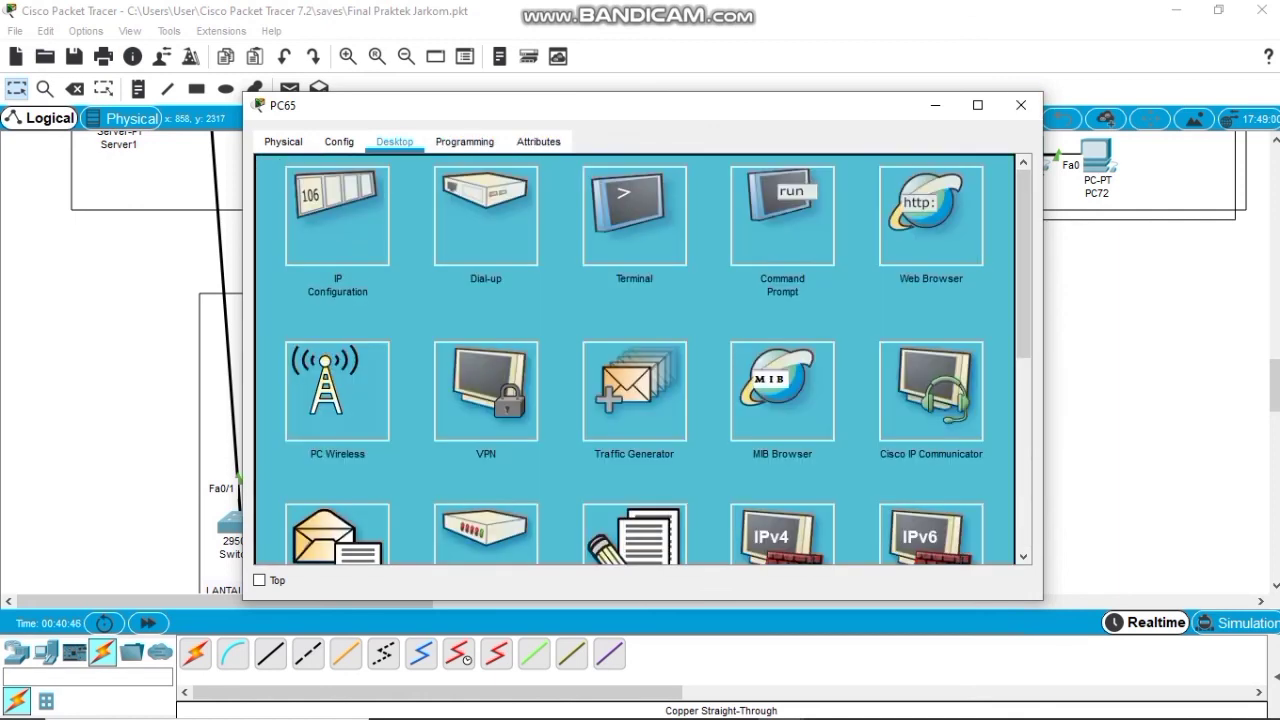
From PC65's command prompt, ping 192.168.14.2 and then 192.168.13.2.
click(782, 215)
text(p)
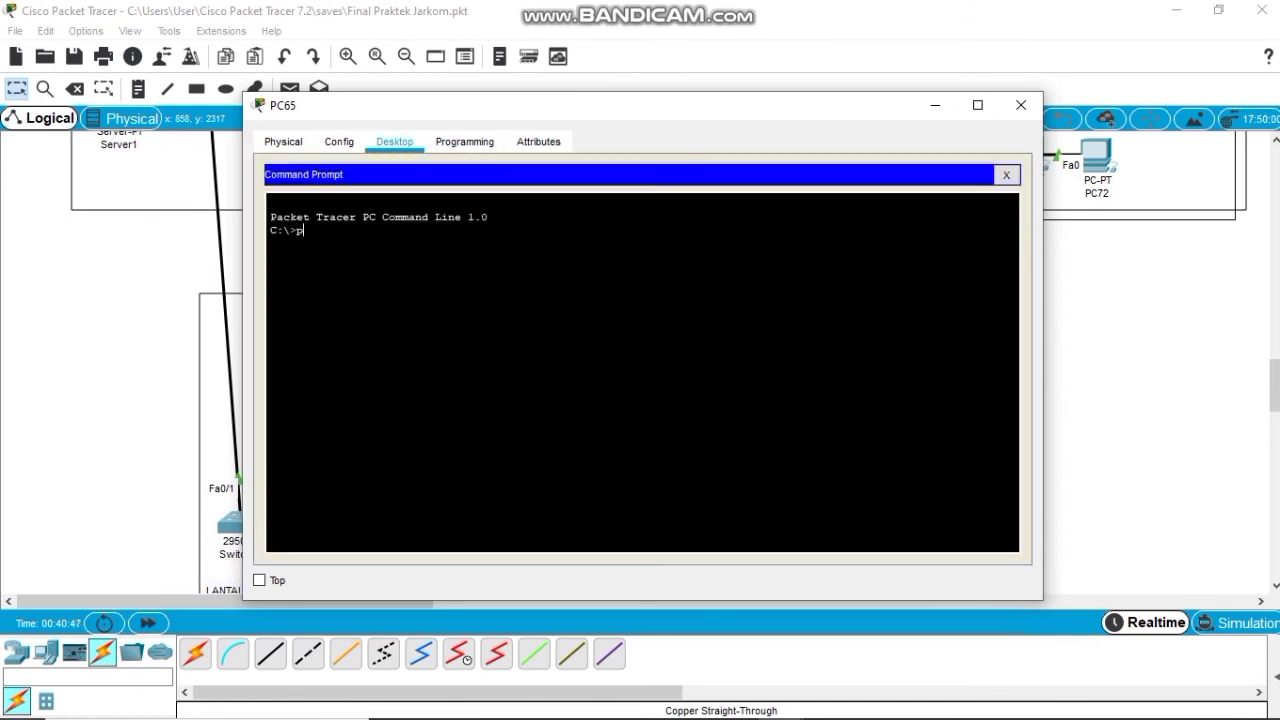
text(ing 192.168.14.2)
key(Return)
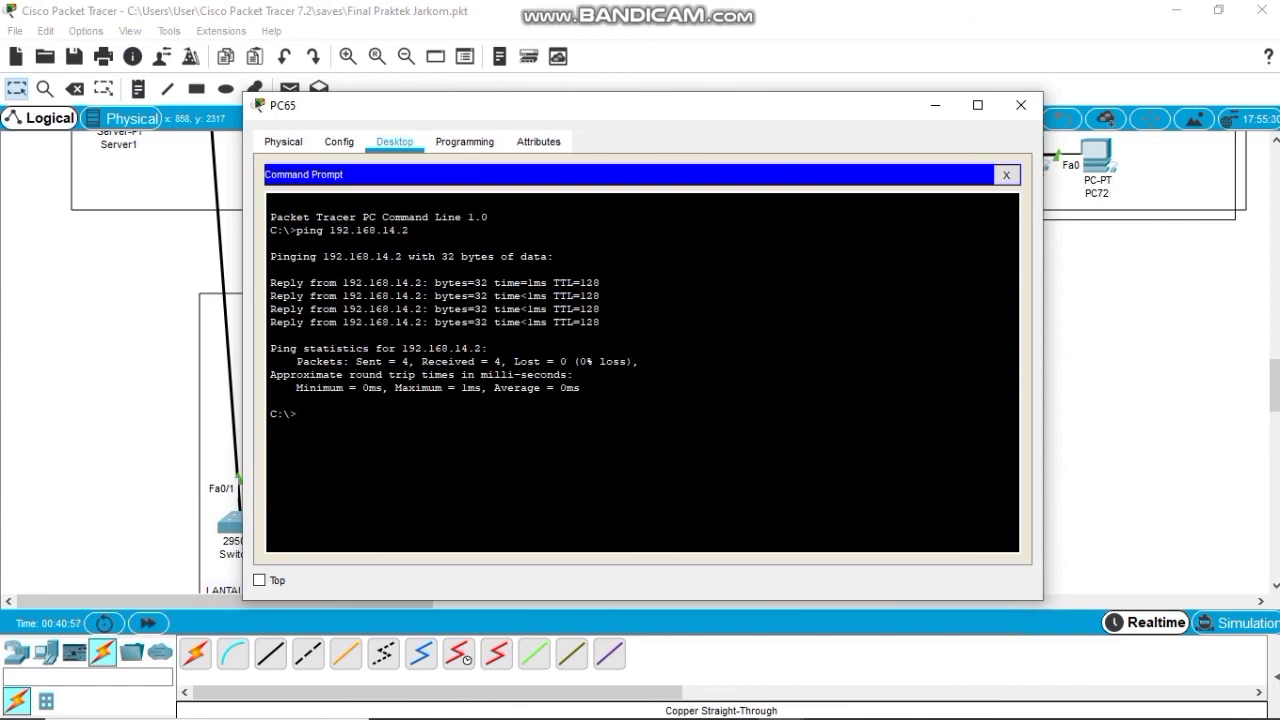
key(Up)
key(Left)
key(Left)
key(BackSpace)
text(3)
key(Return)
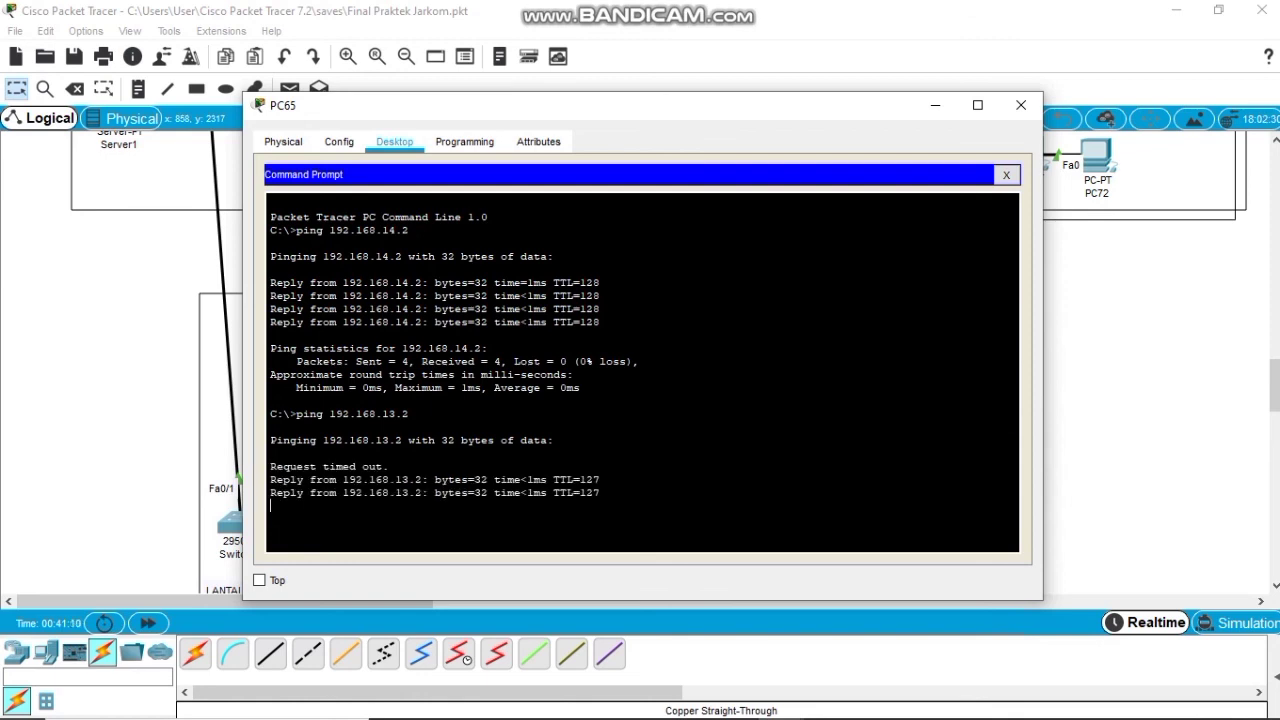
Ping 192.168.12.2, 192.168.11.2 and 192.168.10.2 by editing the recalled ping command.
key(Up)
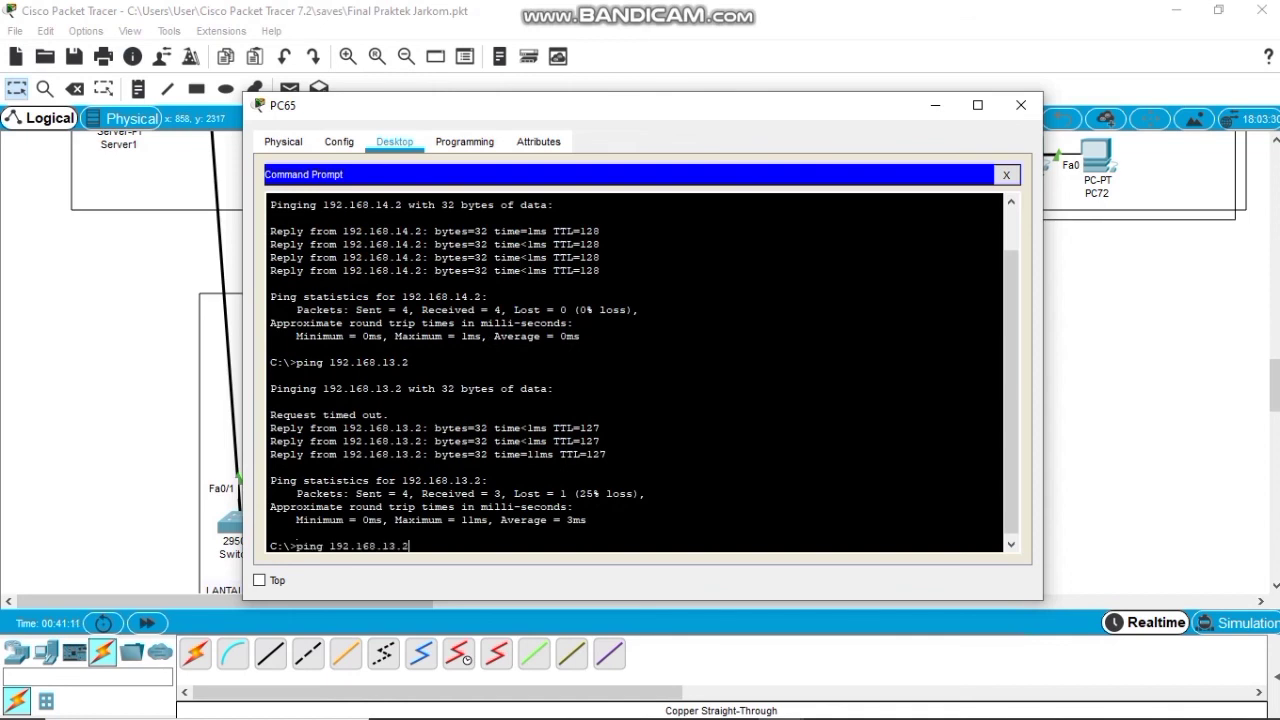
key(BackSpace)
text(2)
key(Return)
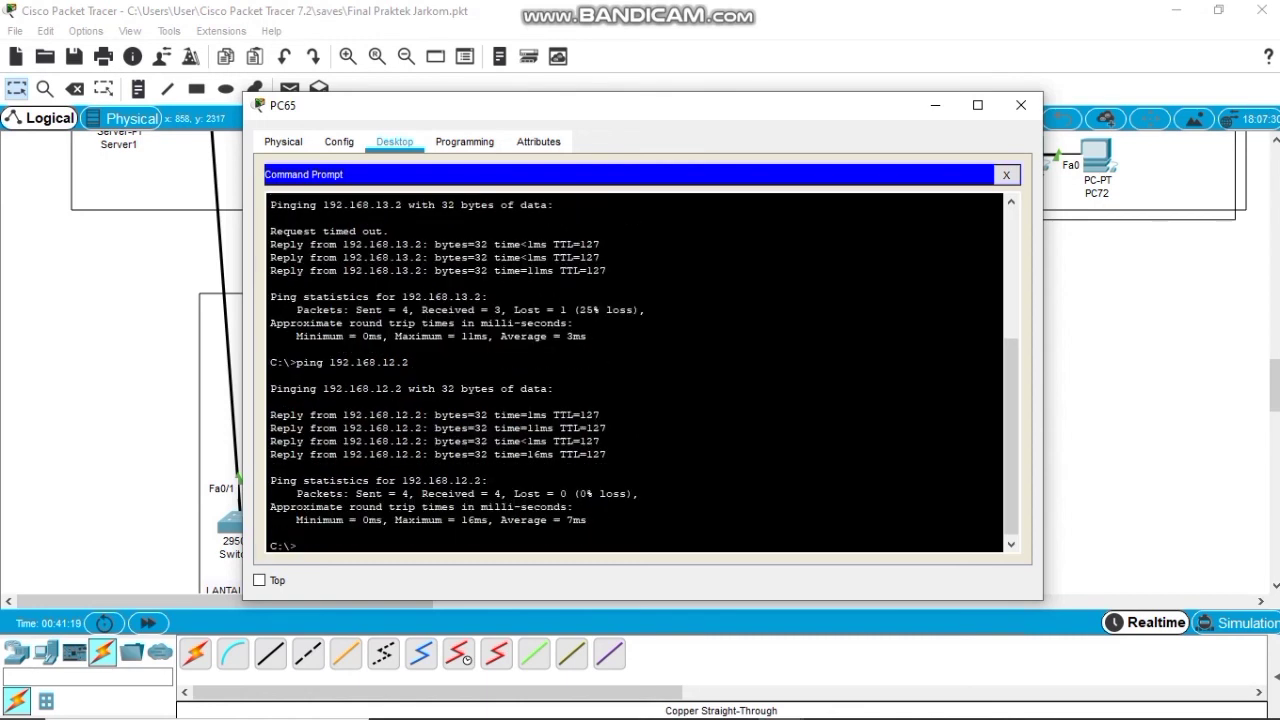
key(Up)
key(BackSpace)
text(192.168.11.2)
key(Return)
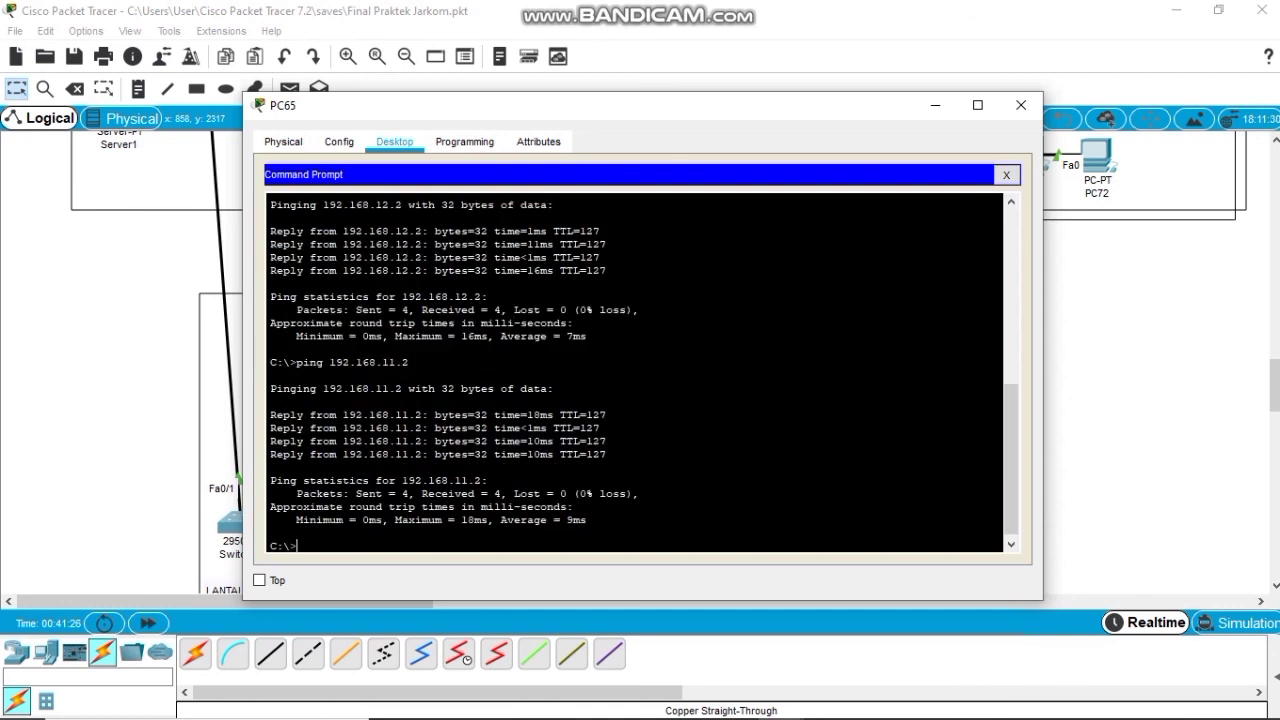
key(Up)
key(Left)
key(Left)
key(BackSpace)
text(0)
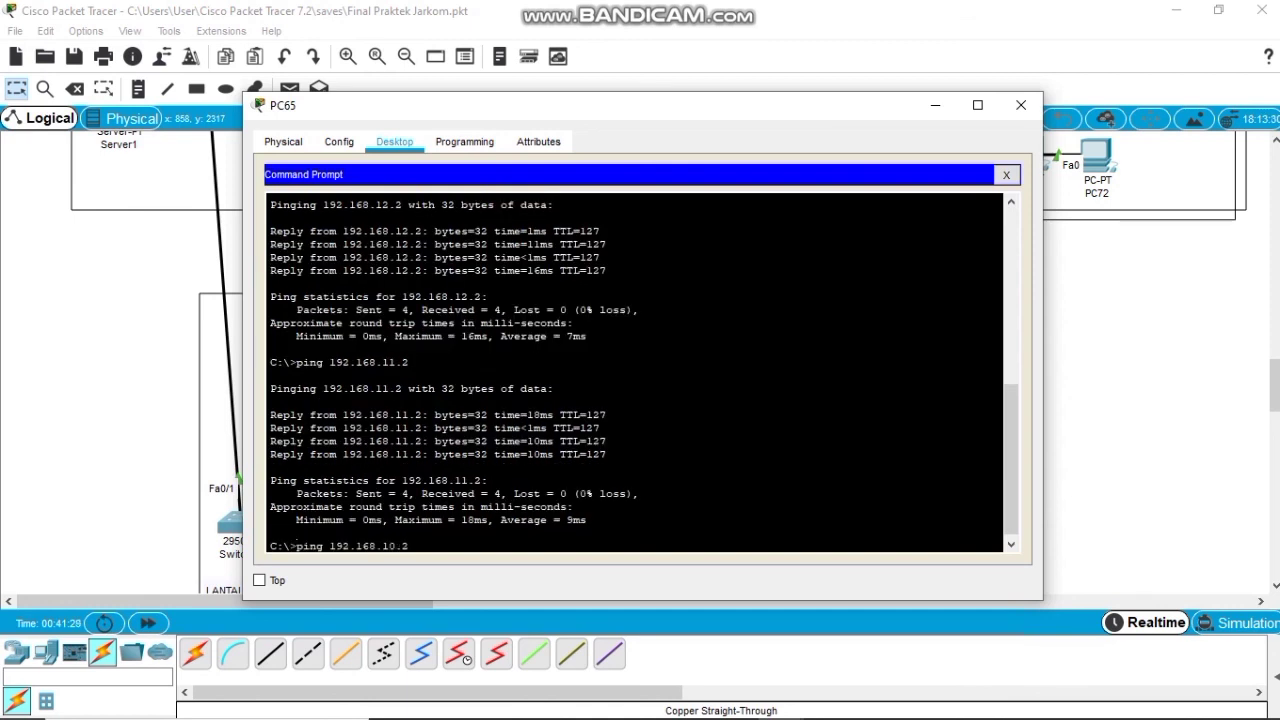
key(Return)
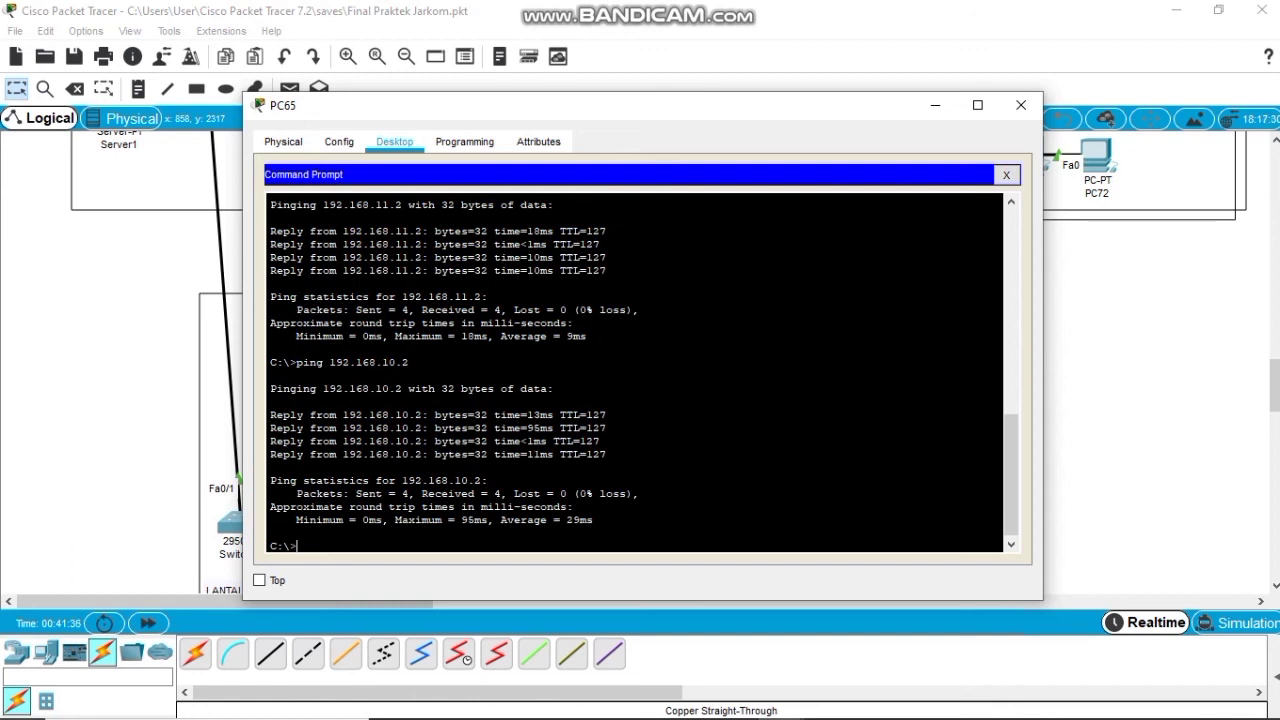
Close PC65's windows and rename Access Point4's Port 1 SSID to 'Lantai 5'.
click(1006, 175)
click(1021, 105)
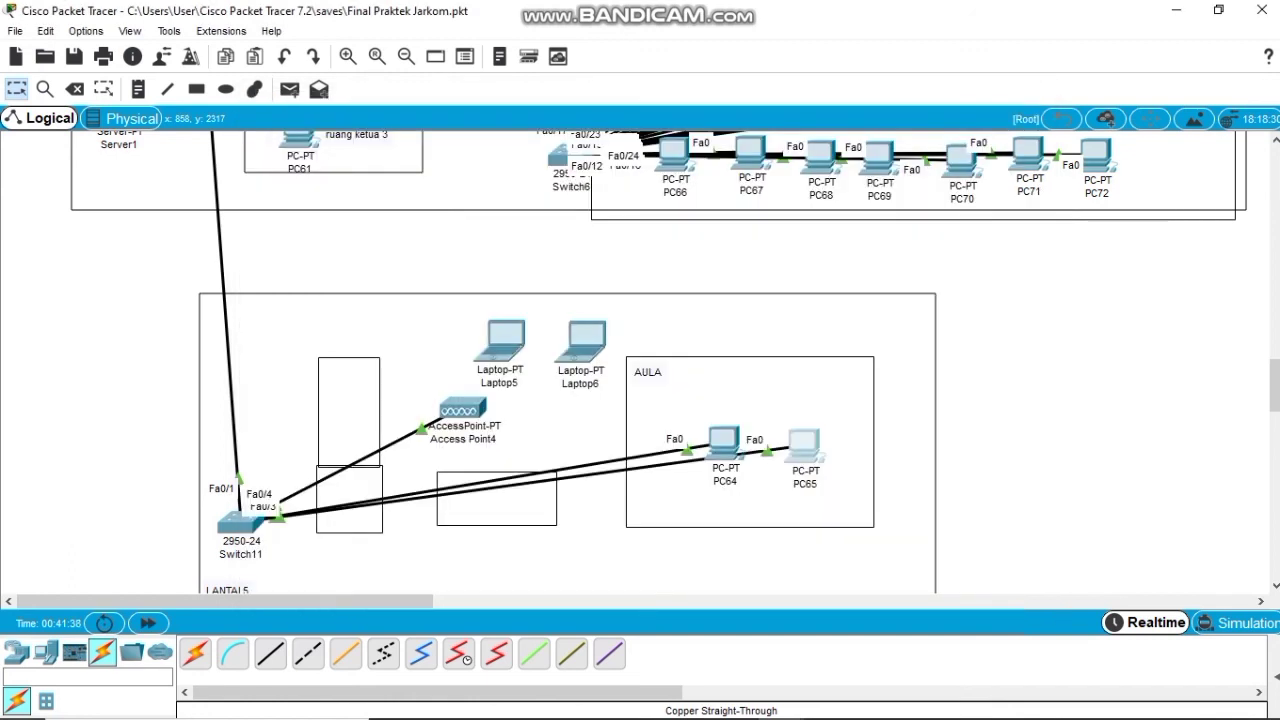
click(462, 409)
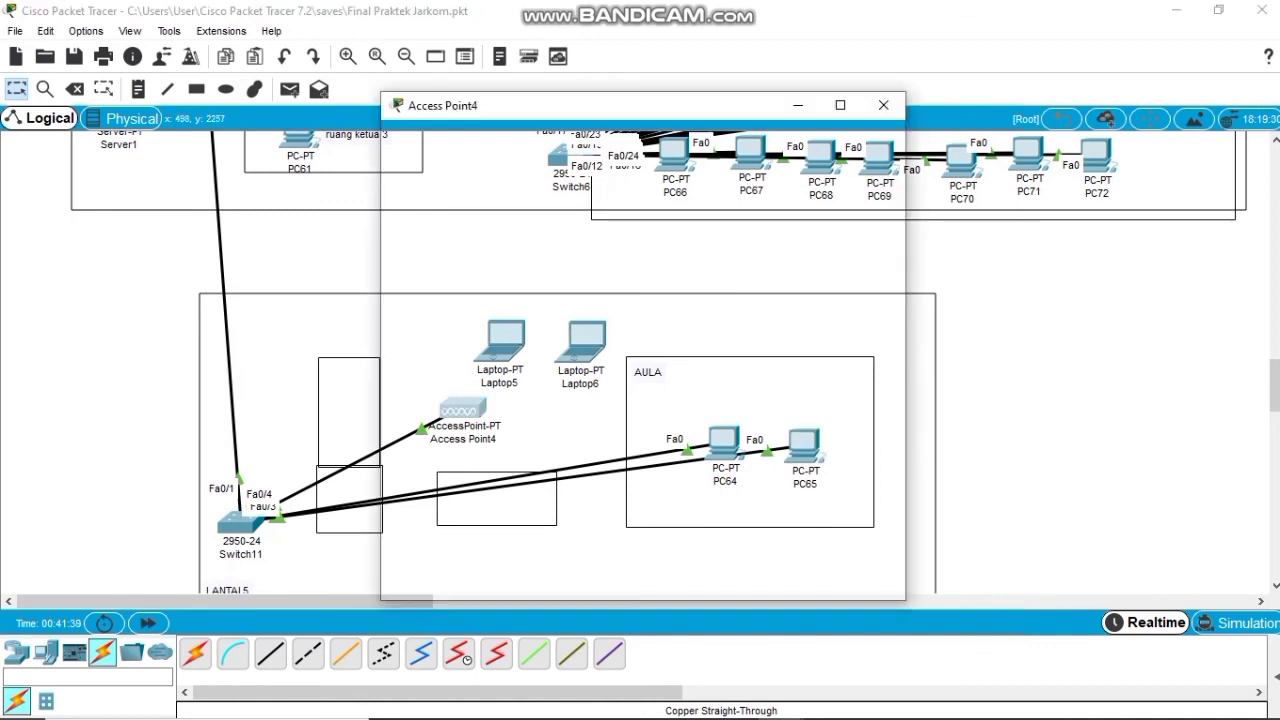
click(477, 142)
click(444, 246)
click(775, 208)
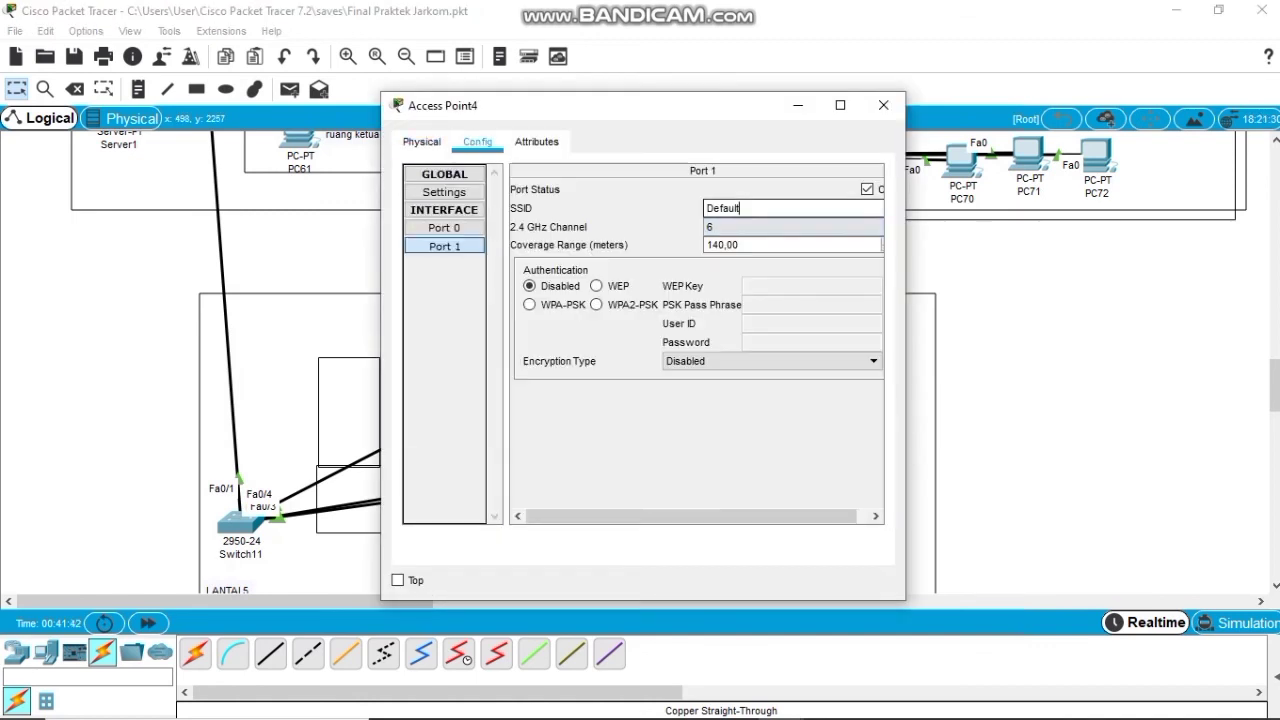
key(BackSpace)
key(BackSpace)
key(BackSpace)
key(BackSpace)
key(BackSpace)
key(BackSpace)
key(BackSpace)
text(Lantai 5)
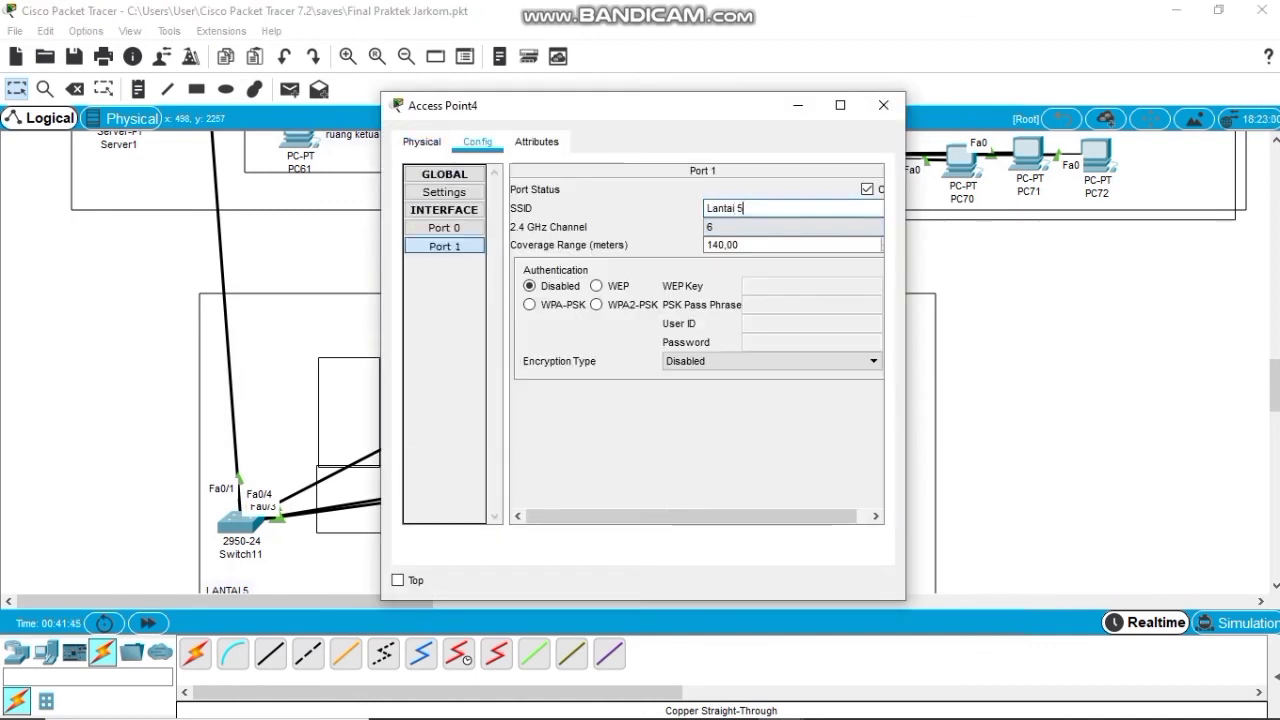
Secure the access point with WPA-PSK using the pass phrase, then close its window.
click(530, 304)
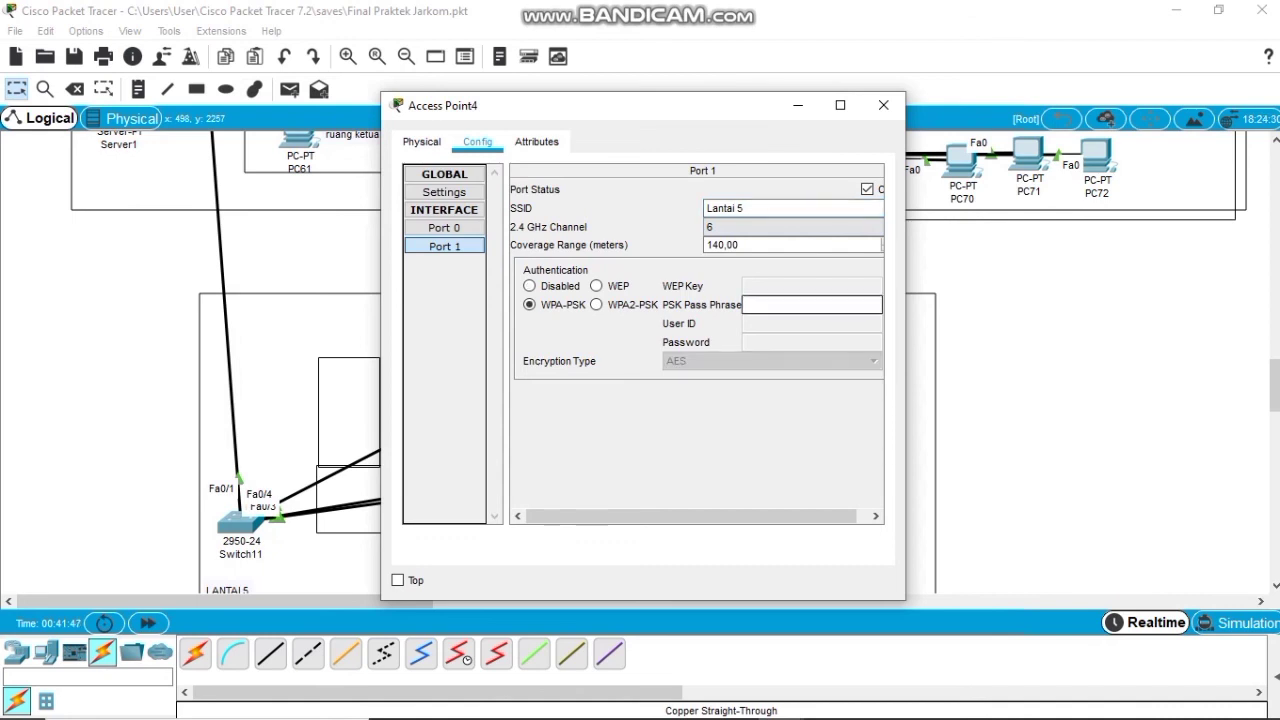
text(Handayani201)
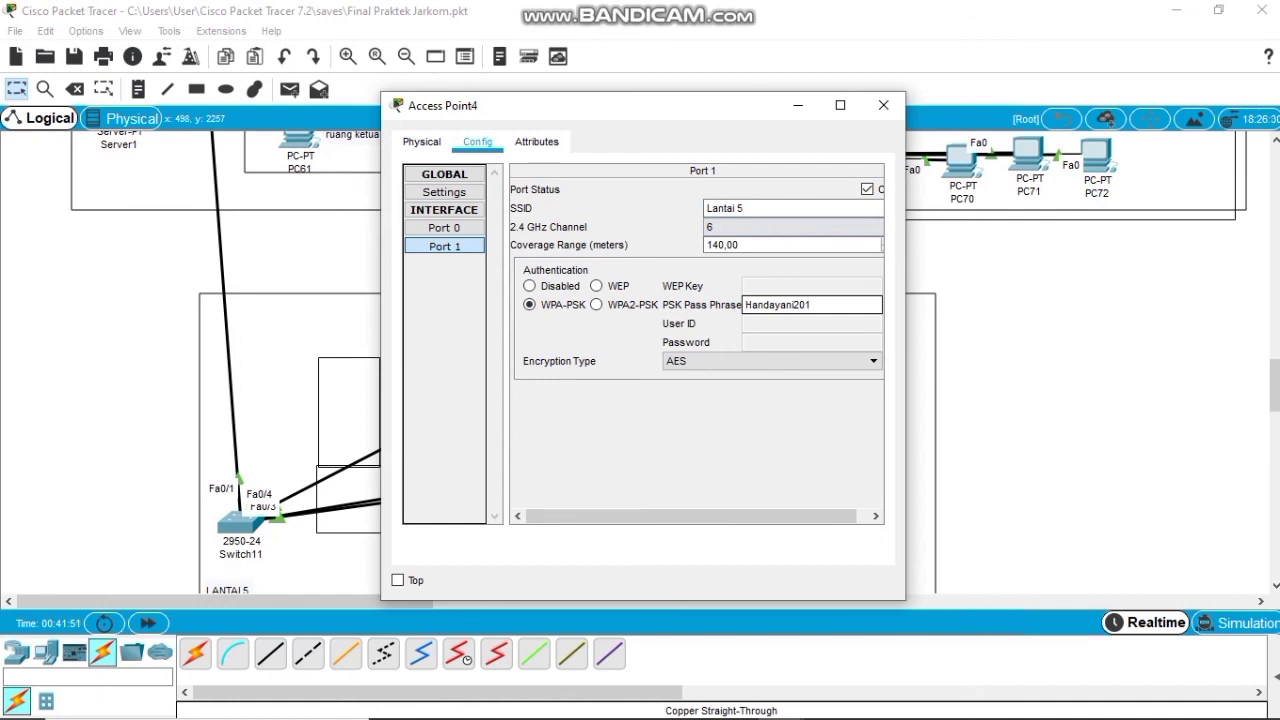
key(BackSpace)
text(21)
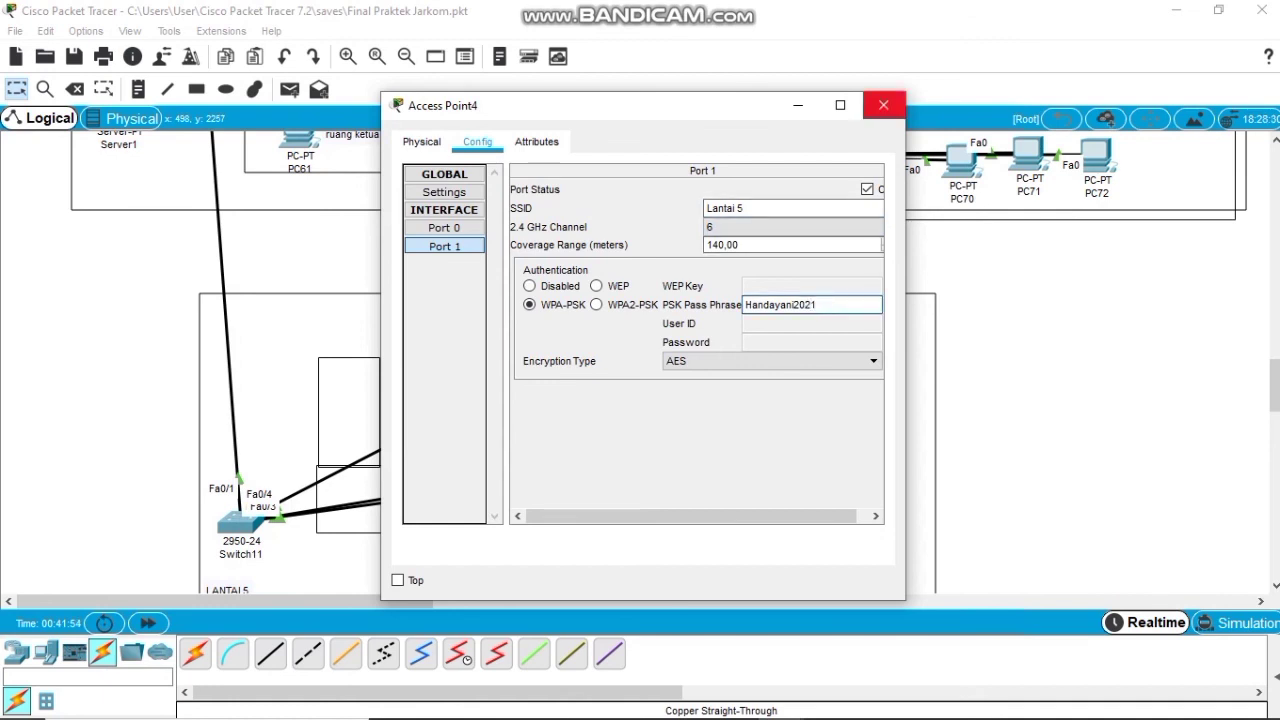
click(884, 105)
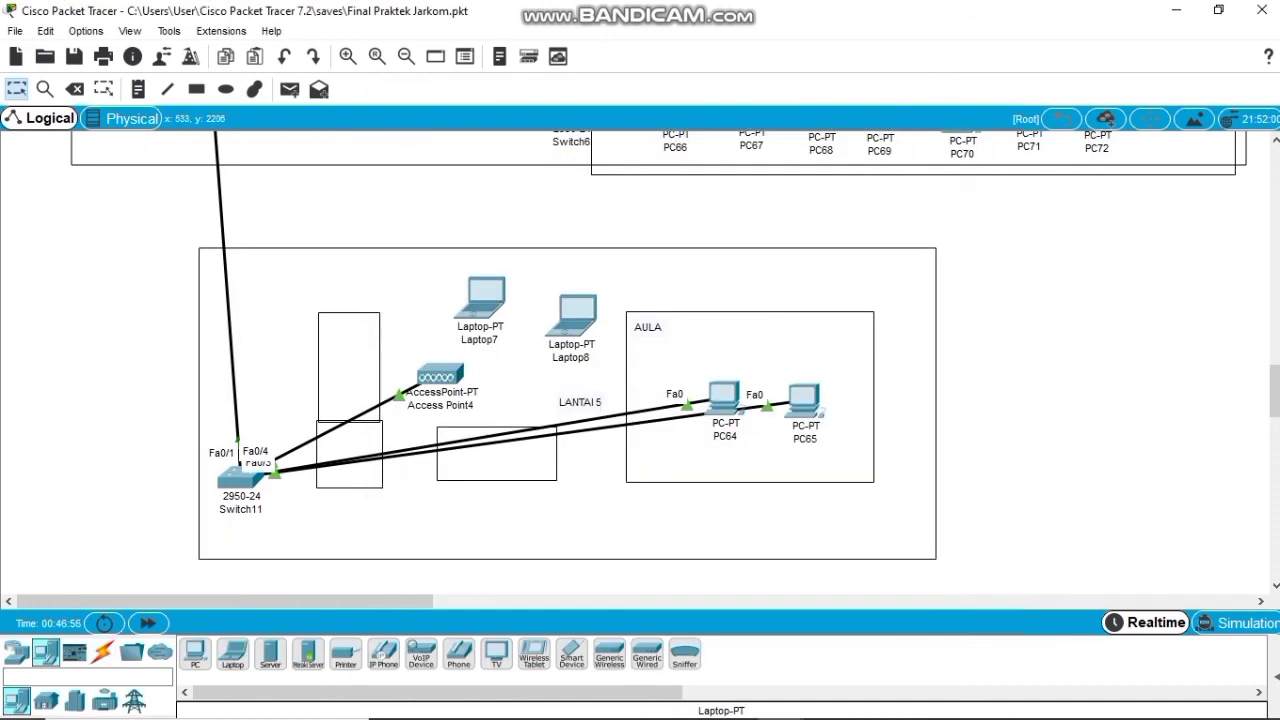
Try Laptop7's IP Configuration and PC Wireless apps, dismissing the wireless interface error.
click(483, 299)
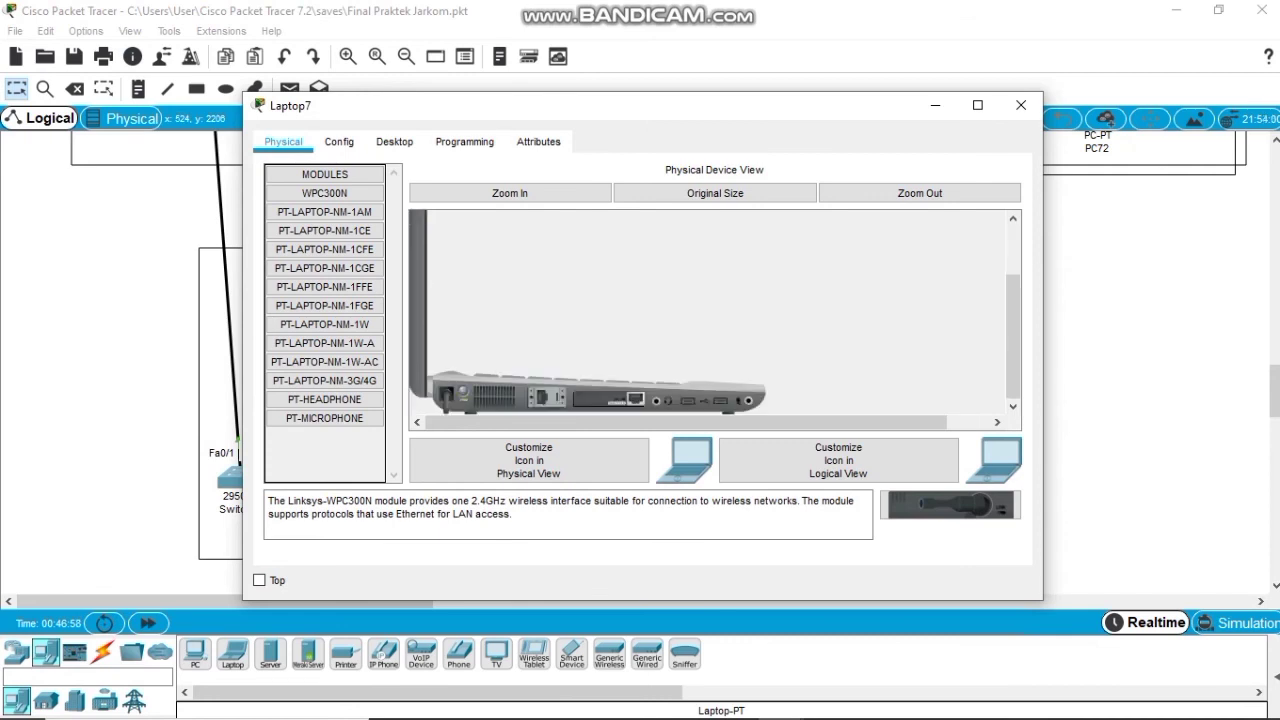
click(394, 141)
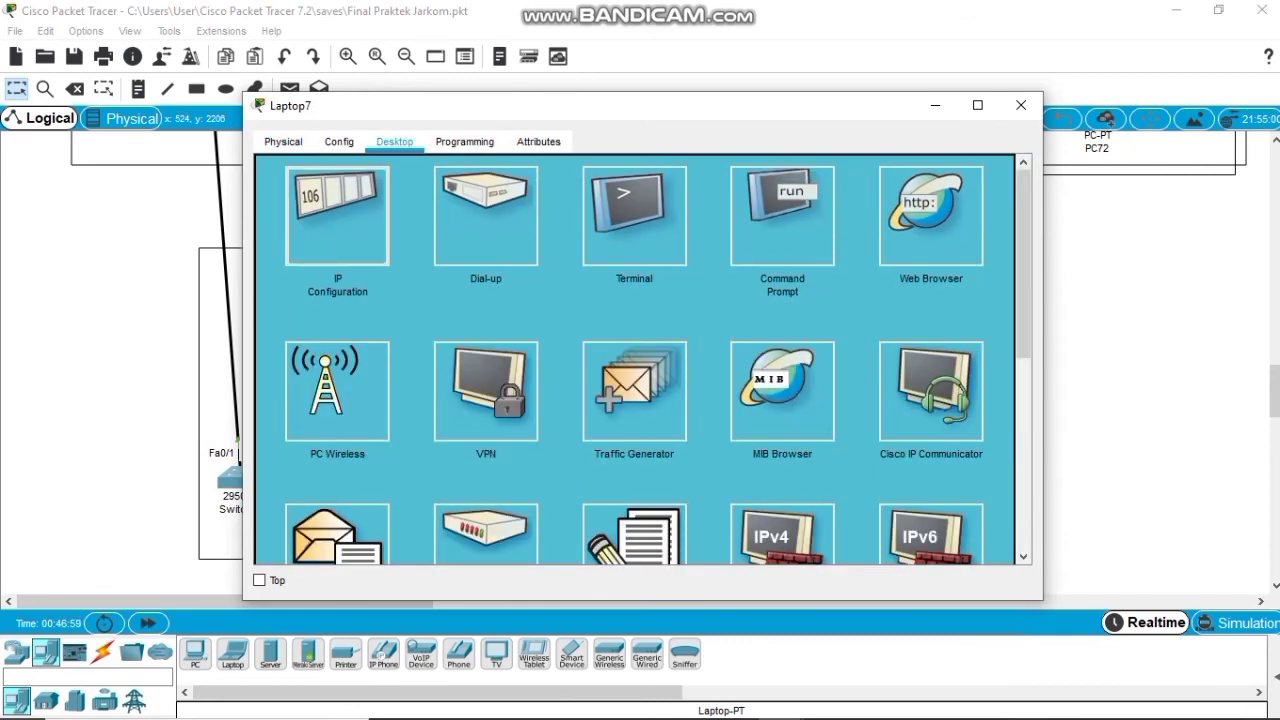
click(486, 208)
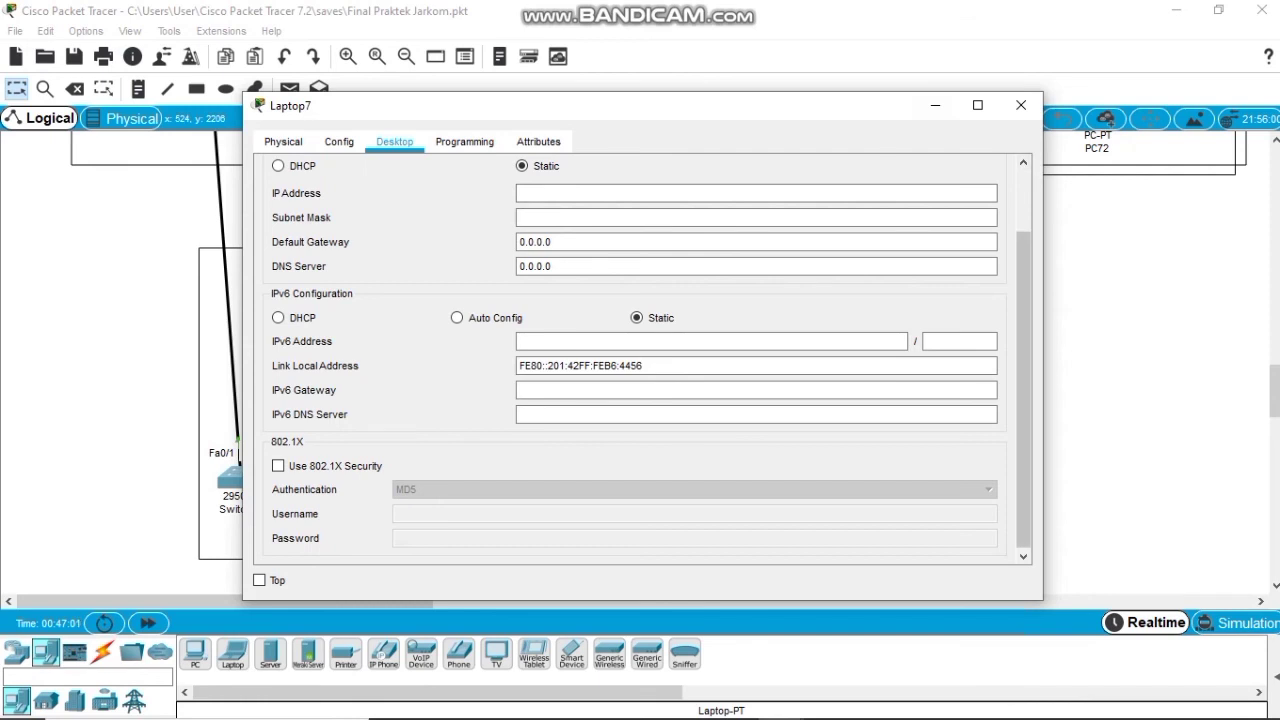
scroll(640, 360, up, 2)
click(993, 170)
click(337, 390)
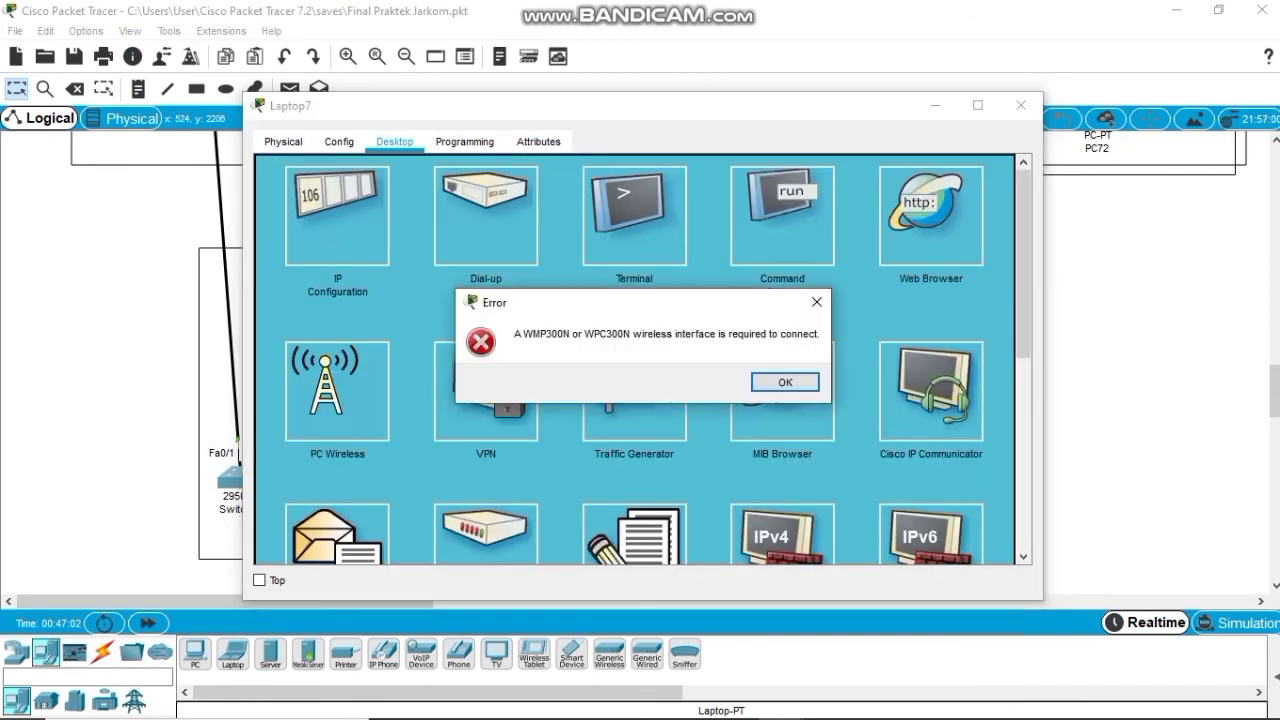
click(816, 303)
click(337, 390)
key(Return)
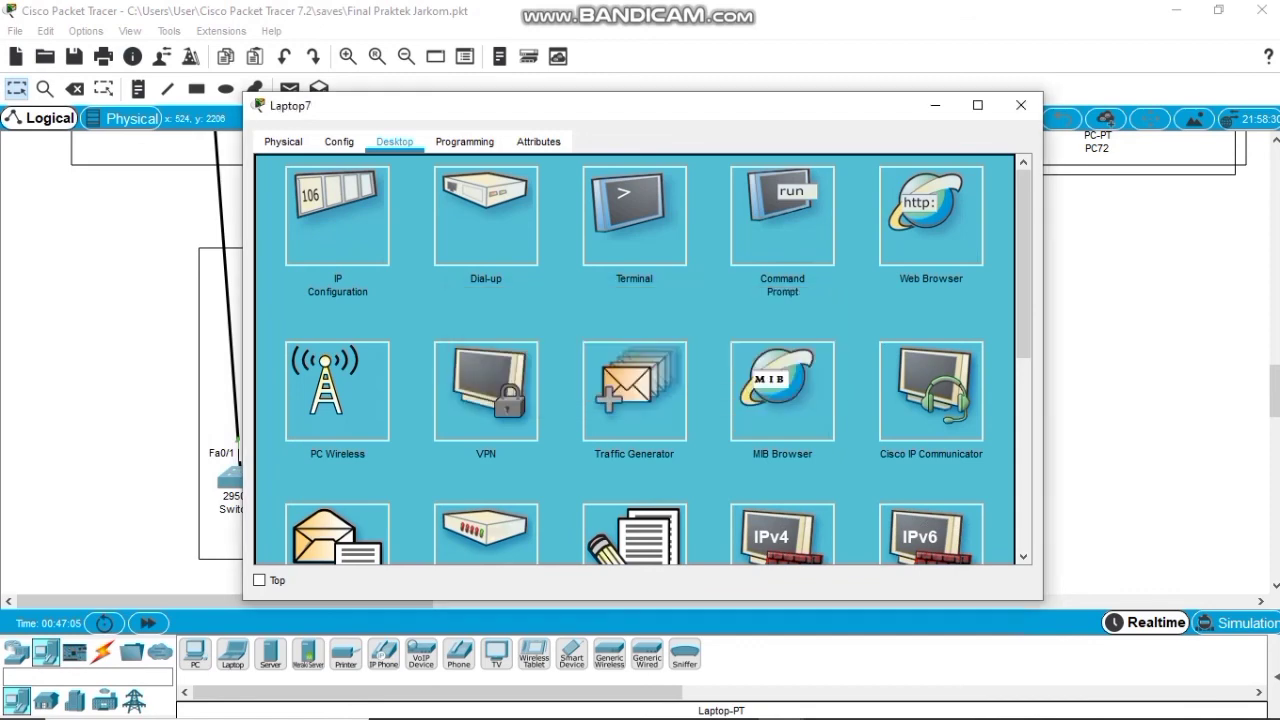
Pull the WPC300N card out of Laptop7's slot and reinsert it.
click(283, 141)
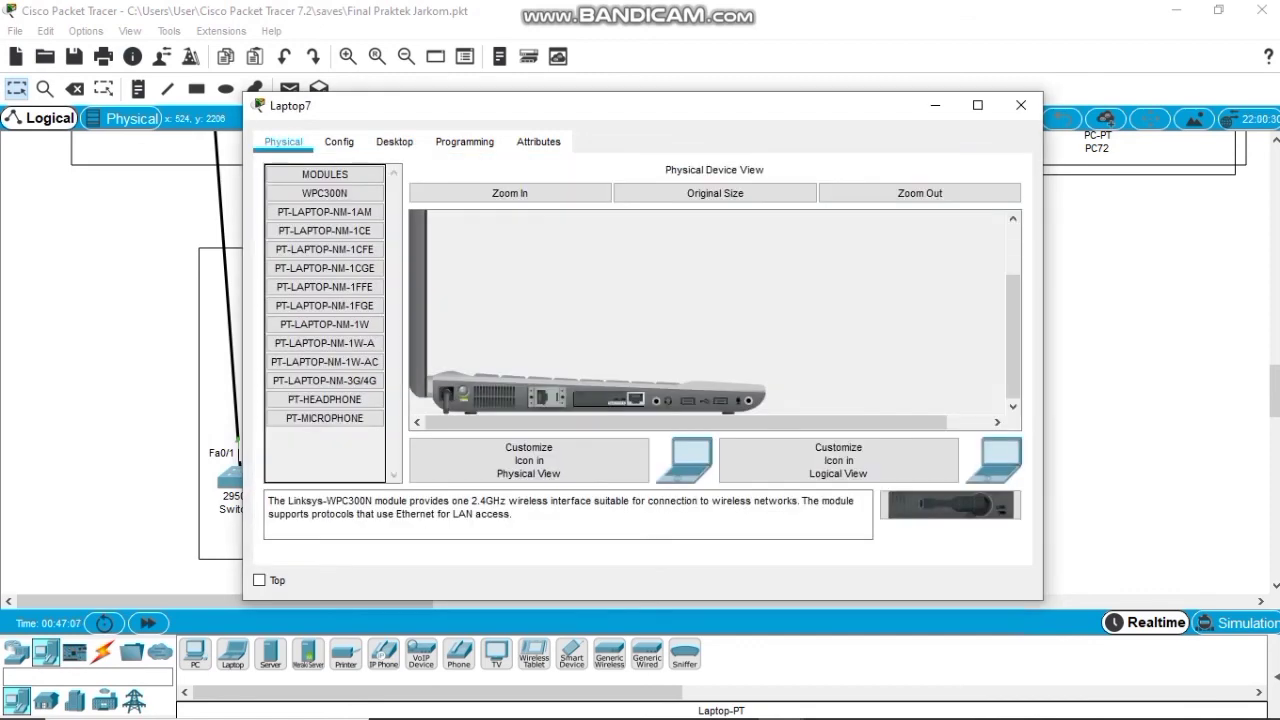
drag(608, 399, 325, 361)
drag(950, 505, 608, 399)
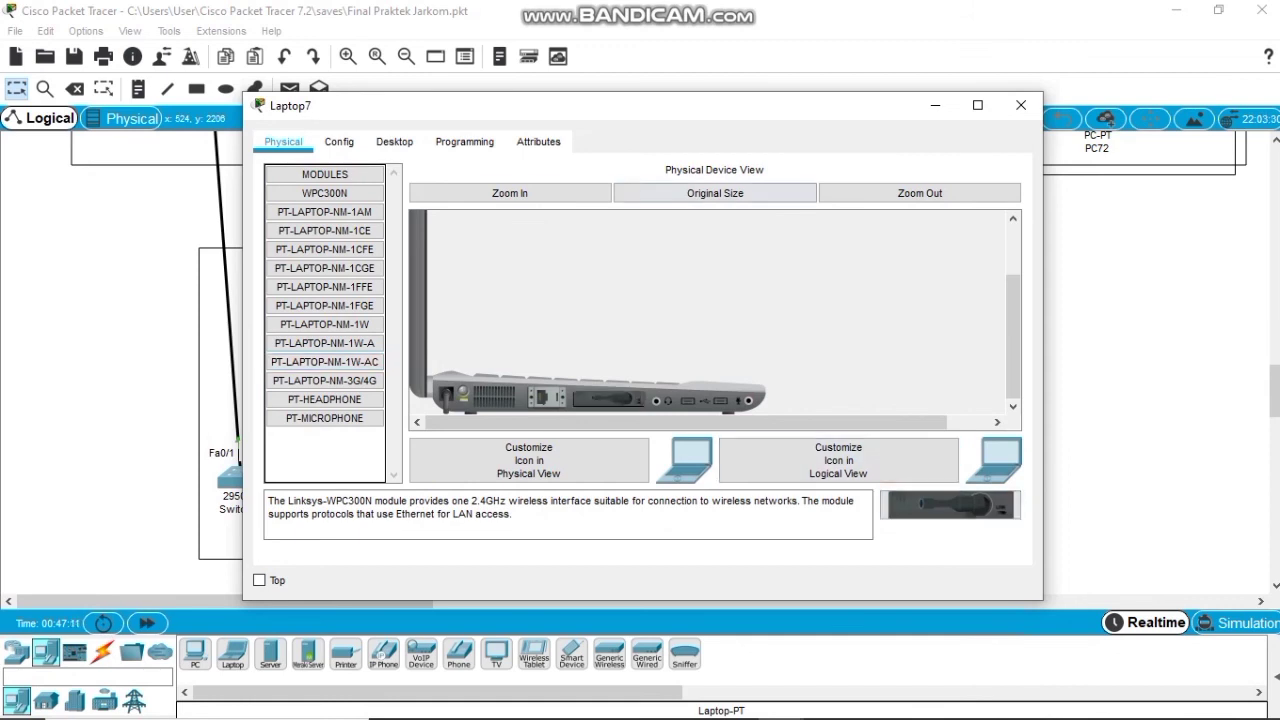
click(394, 141)
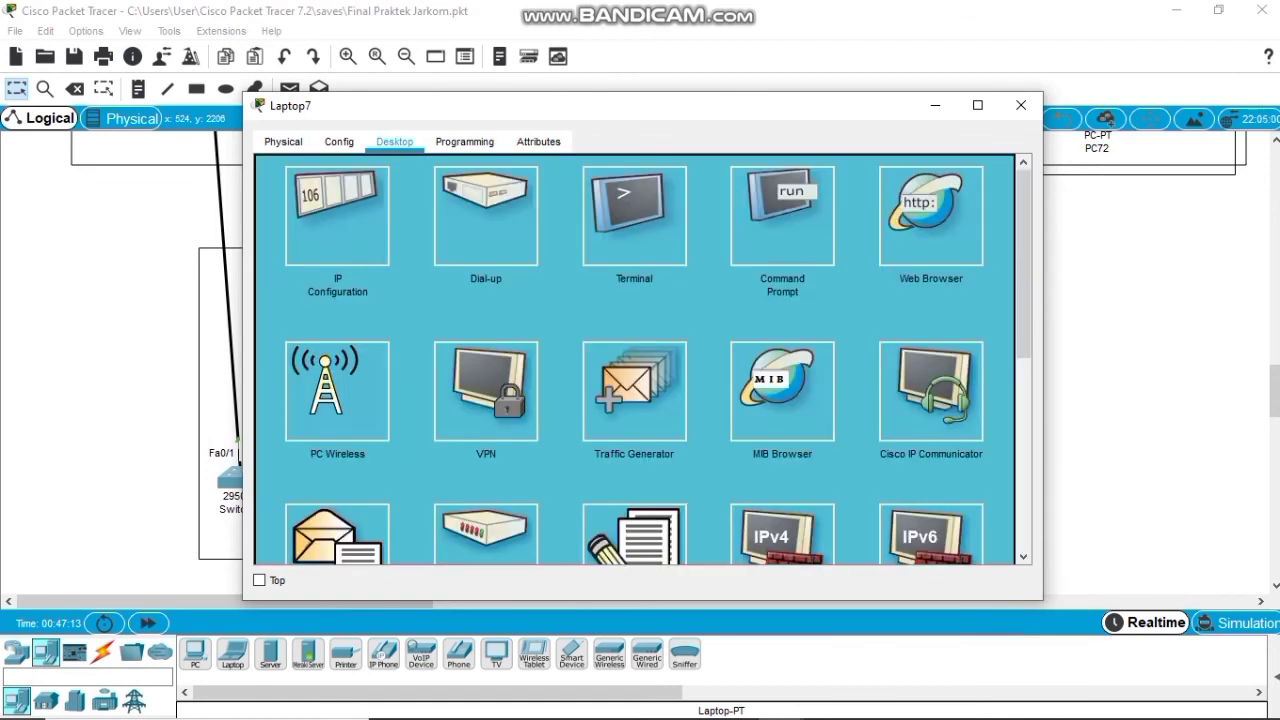
Connect Laptop7 to the Lantai 5 network in PC Wireless using the WPA pre-shared key.
click(337, 391)
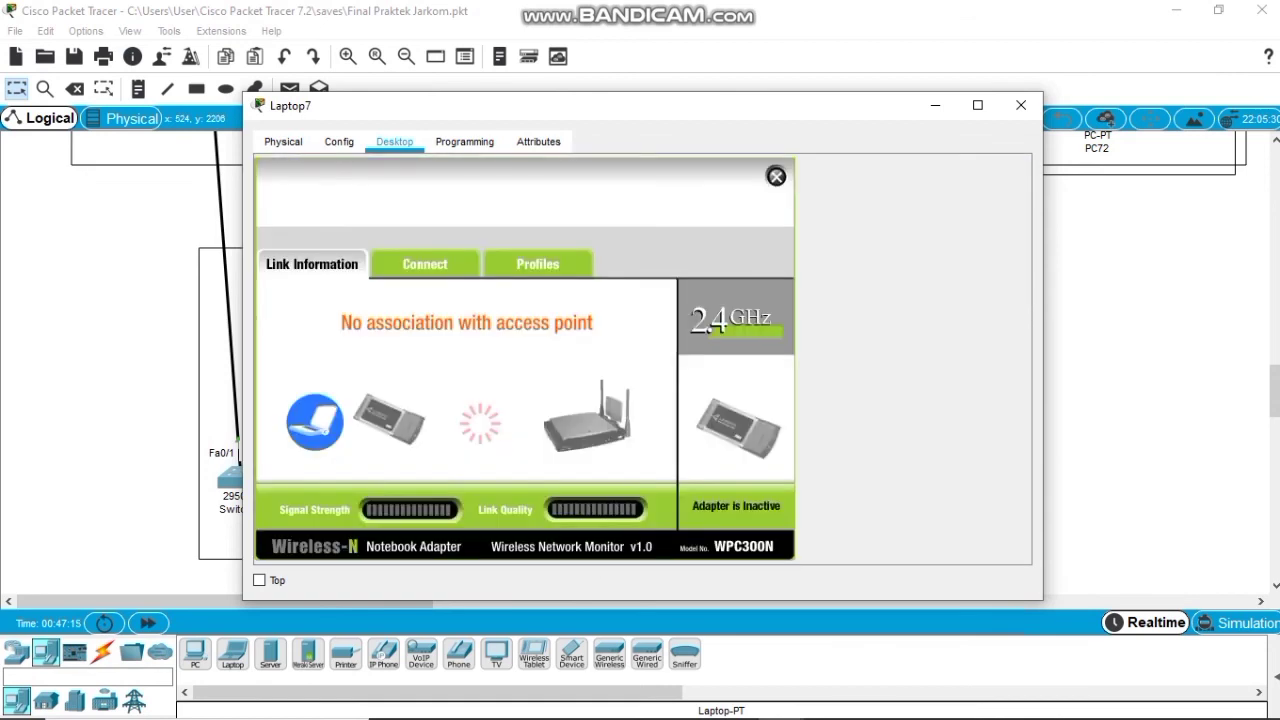
click(425, 264)
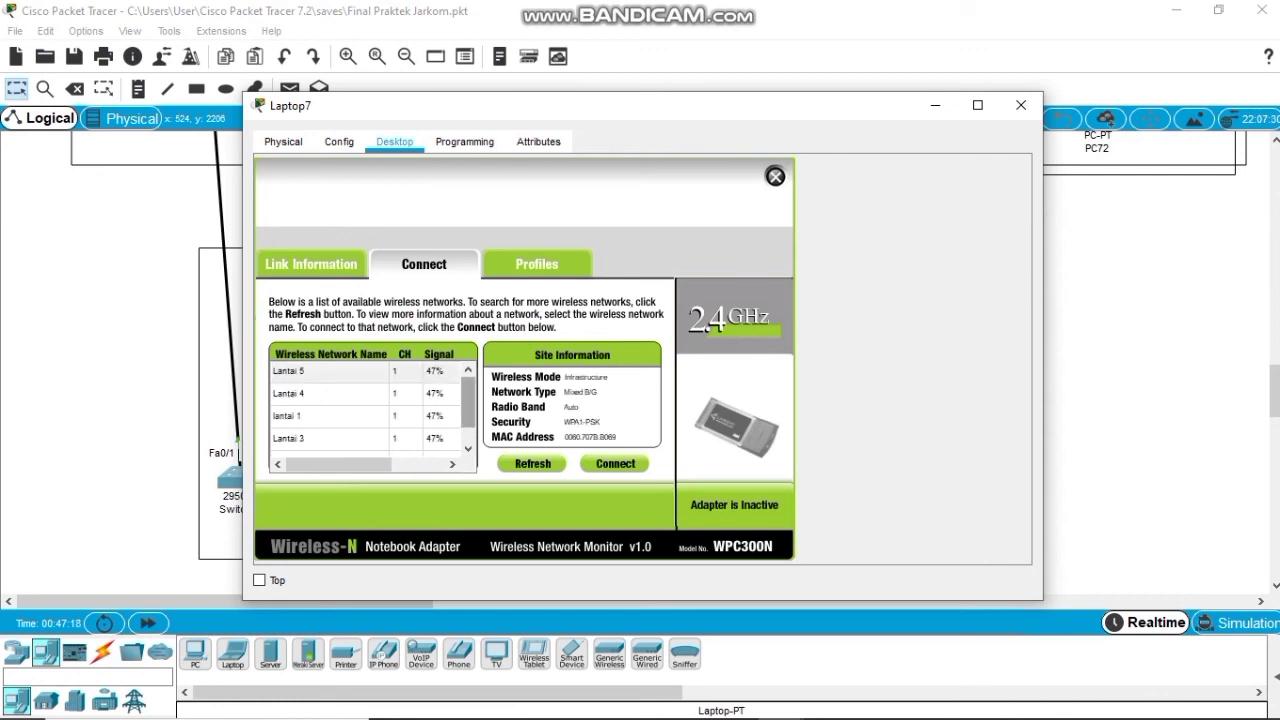
click(330, 371)
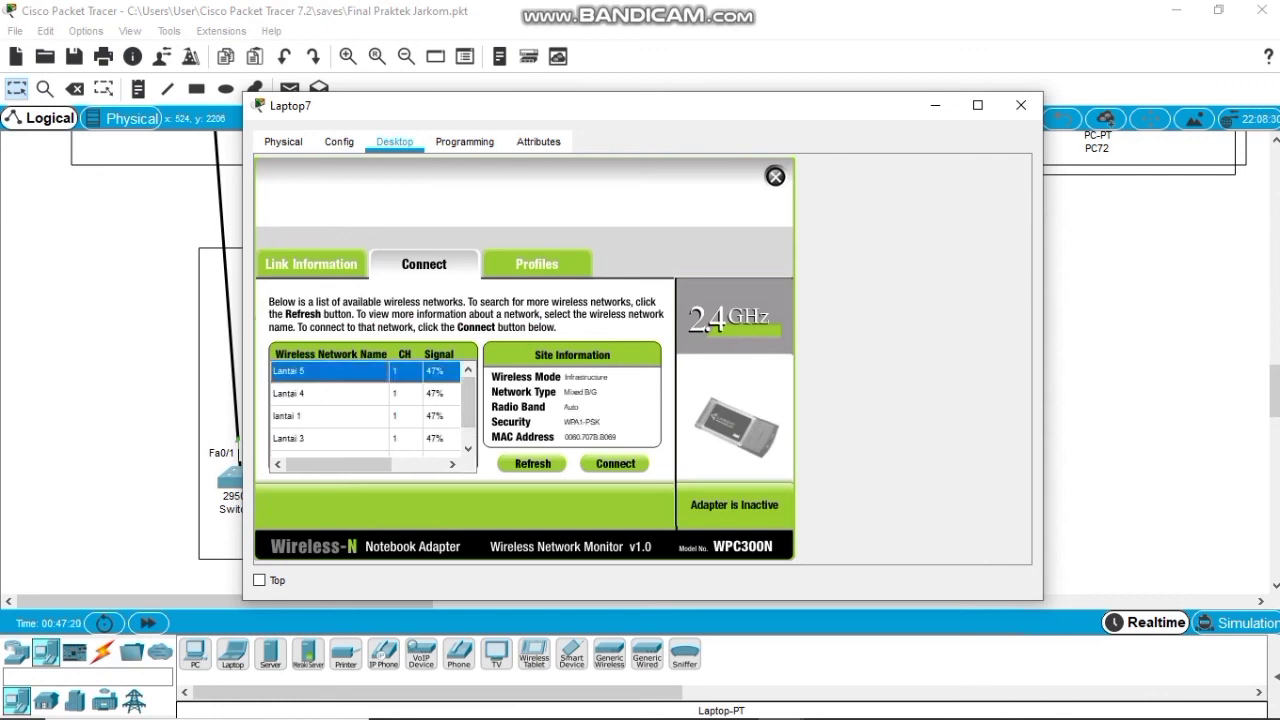
click(615, 463)
text(H)
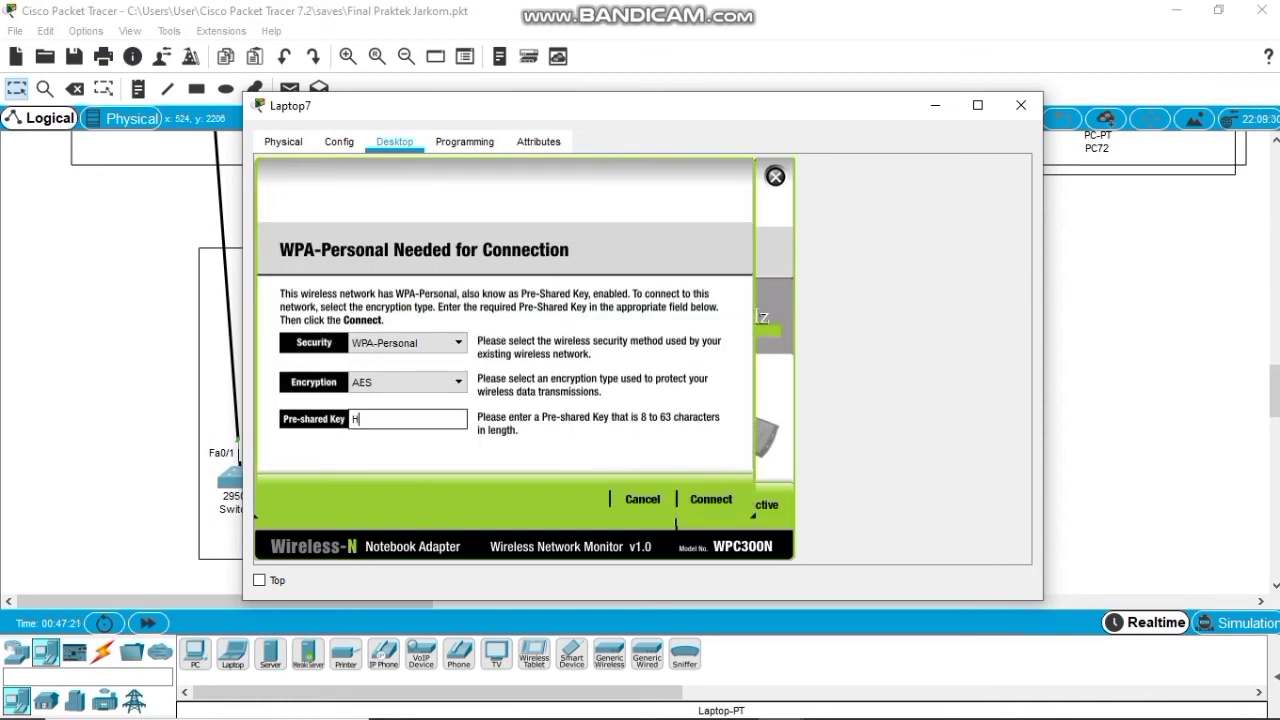
text(andayani2021)
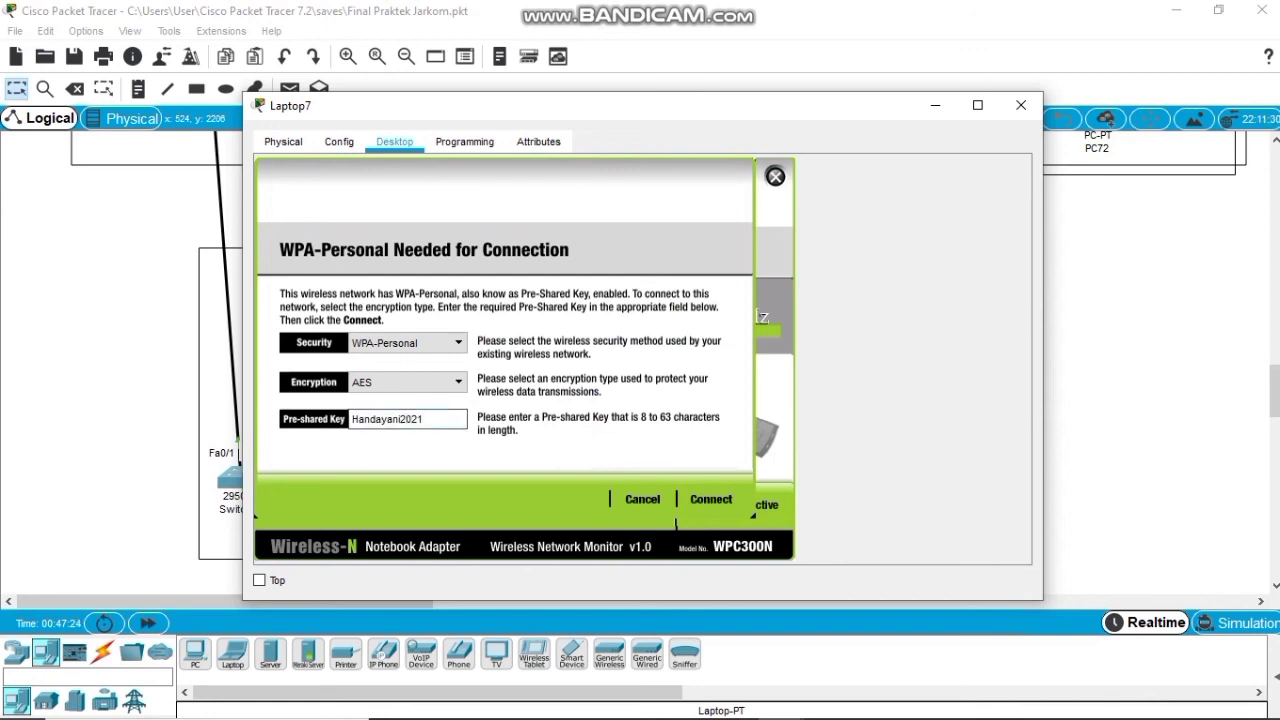
click(711, 499)
click(775, 176)
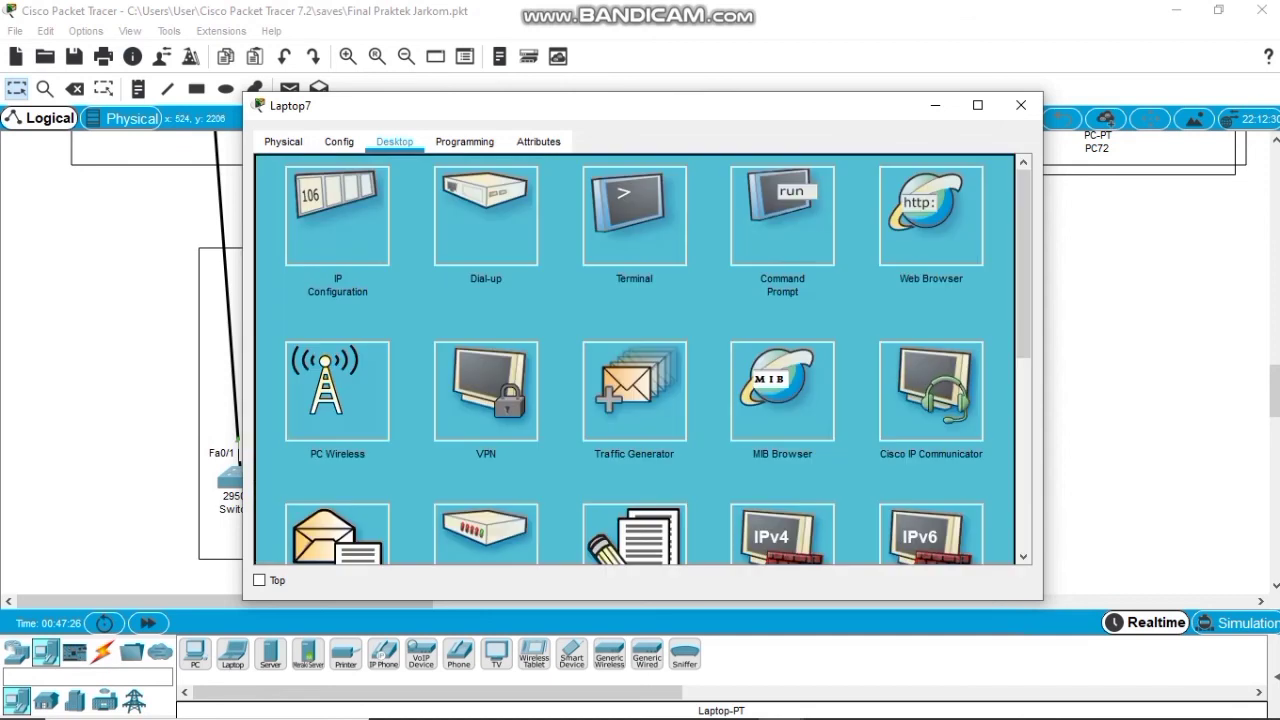
Give Laptop7 static IP 192.168.14.4, mask 255.255.255.0, gateway 192.168.14.1, then close its window.
click(337, 217)
click(528, 246)
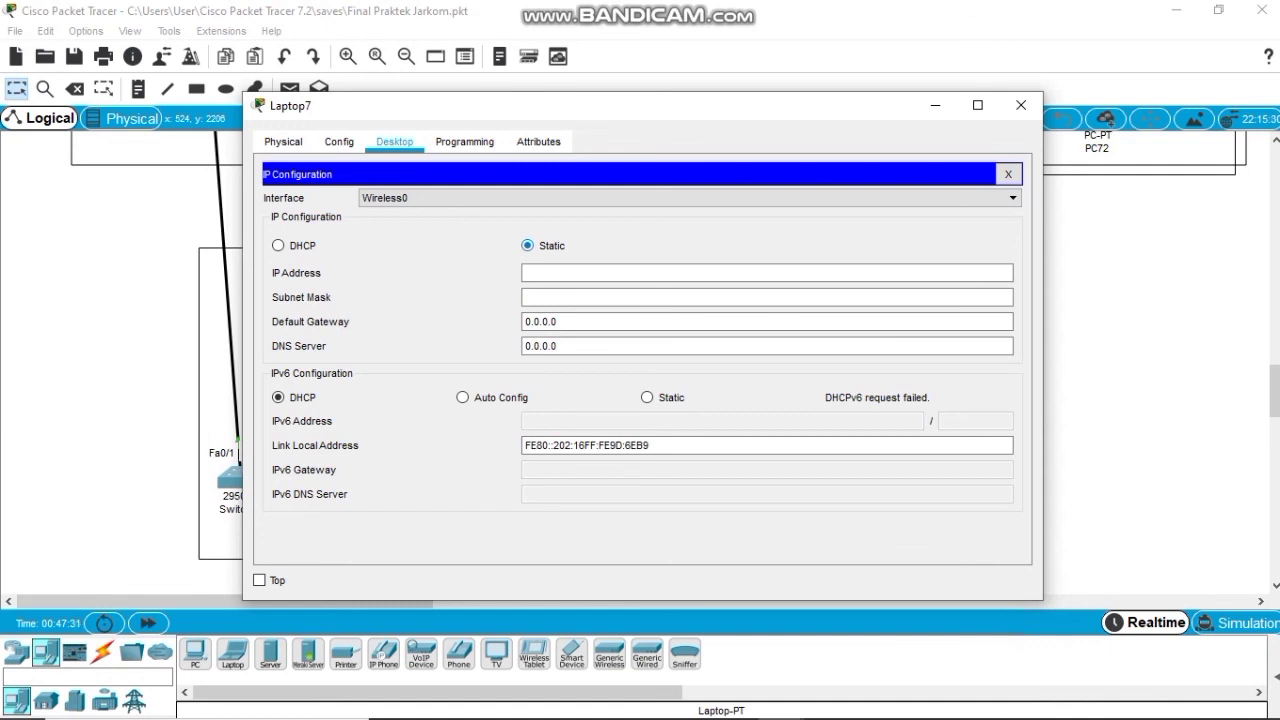
click(528, 273)
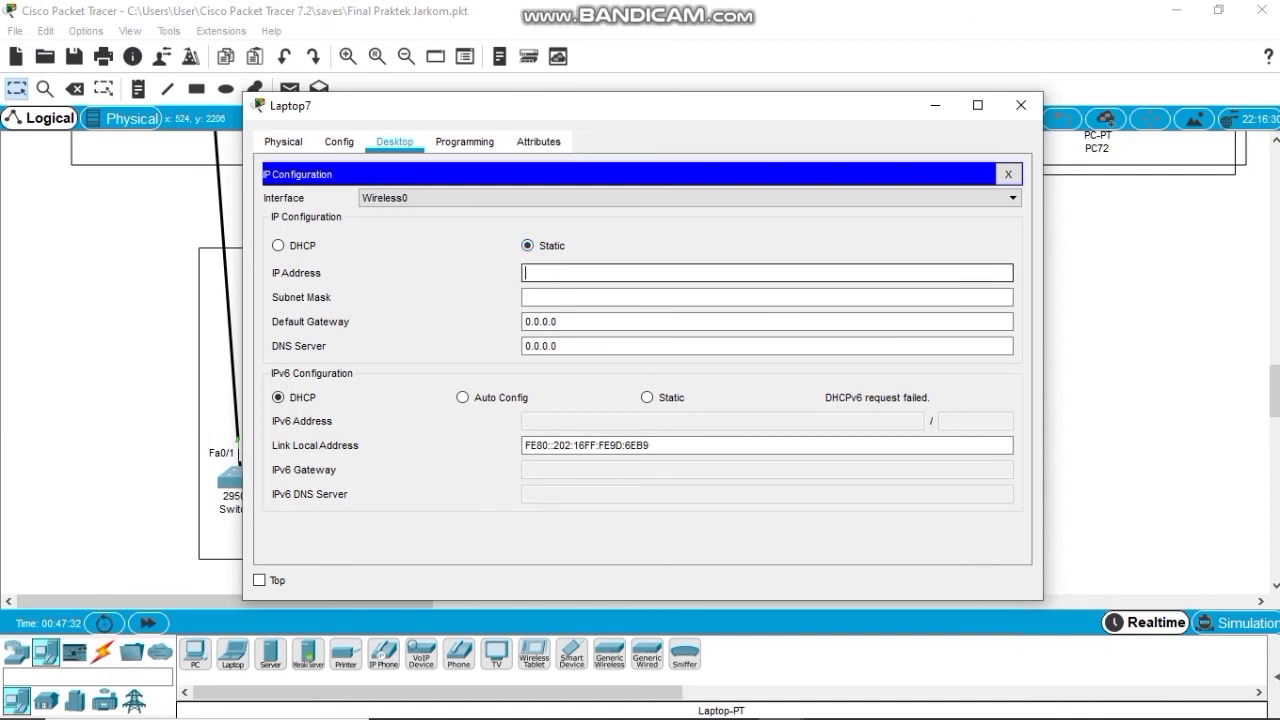
text(192.168.14.4)
key(Tab)
key(Tab)
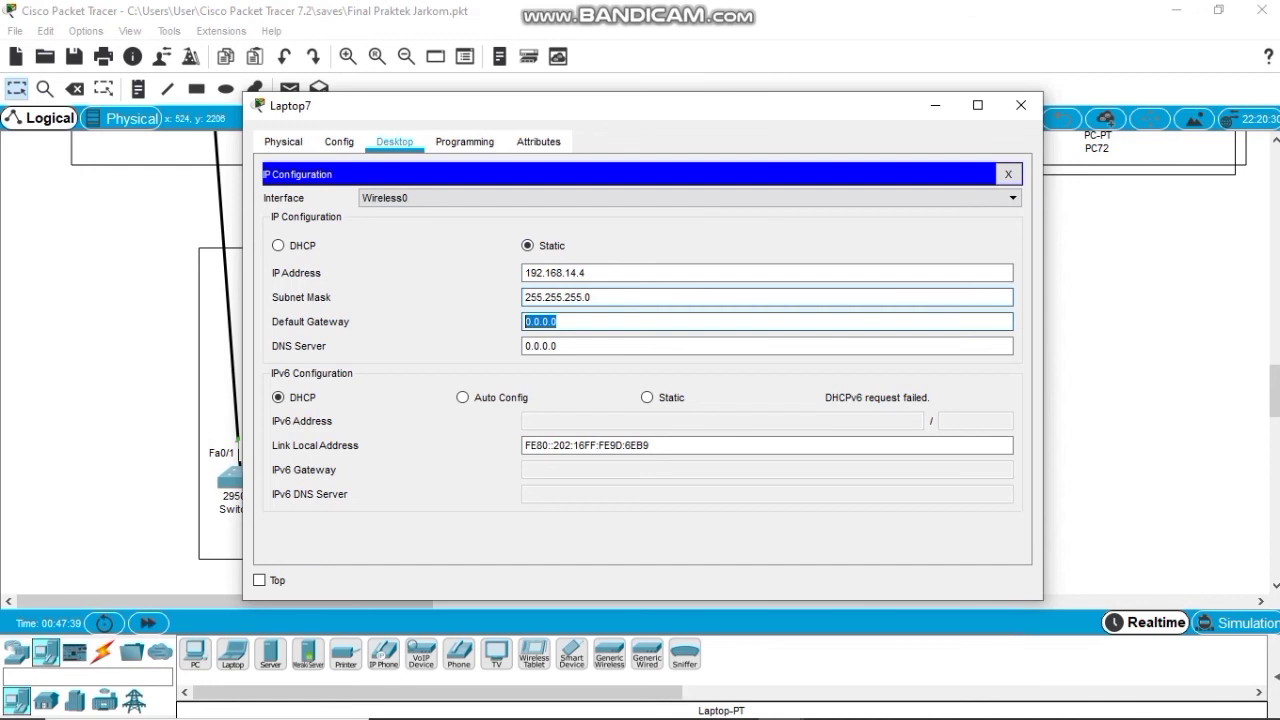
text(192.168.14.1)
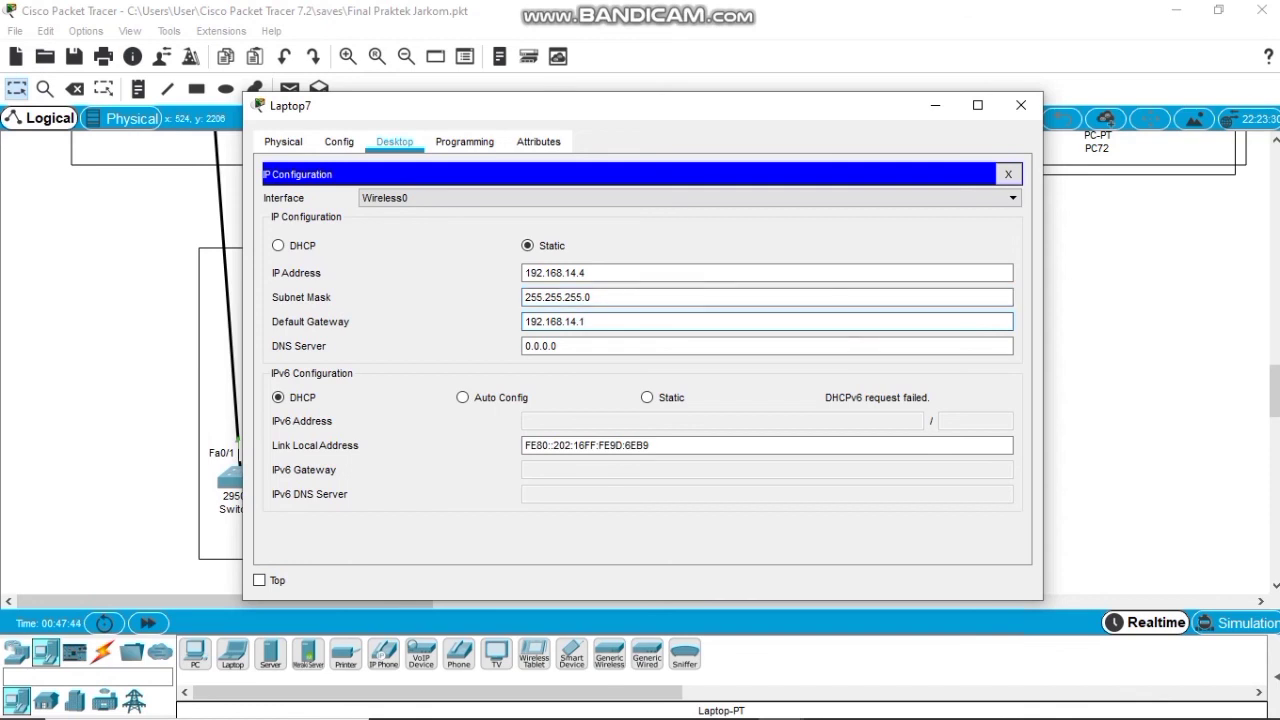
click(1008, 174)
click(1020, 105)
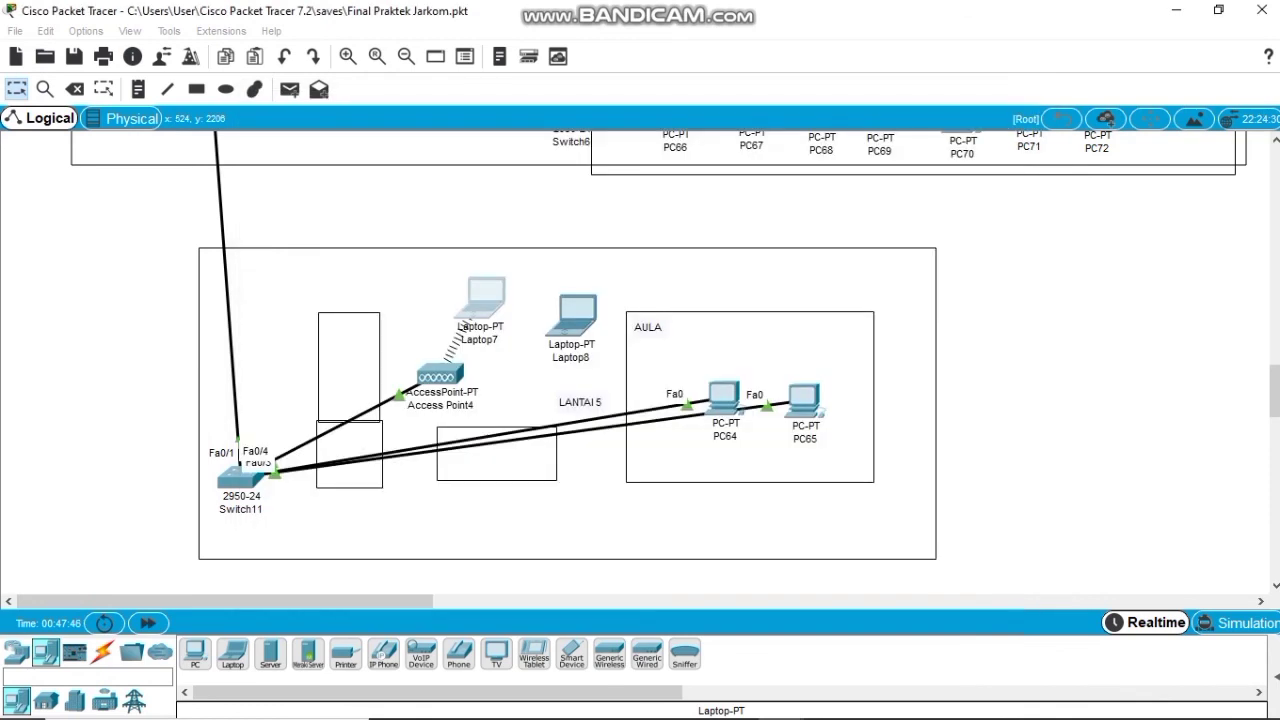
Install a WPC300N wireless card in Laptop8's slot.
click(572, 315)
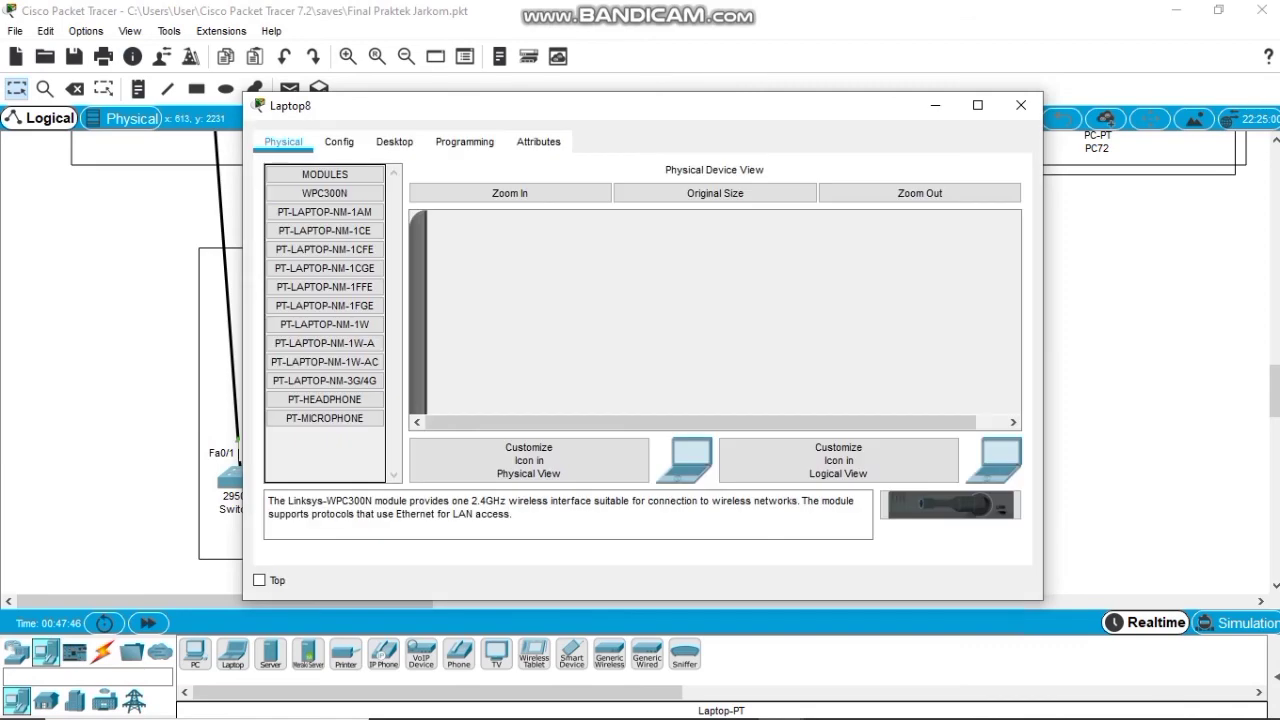
click(394, 141)
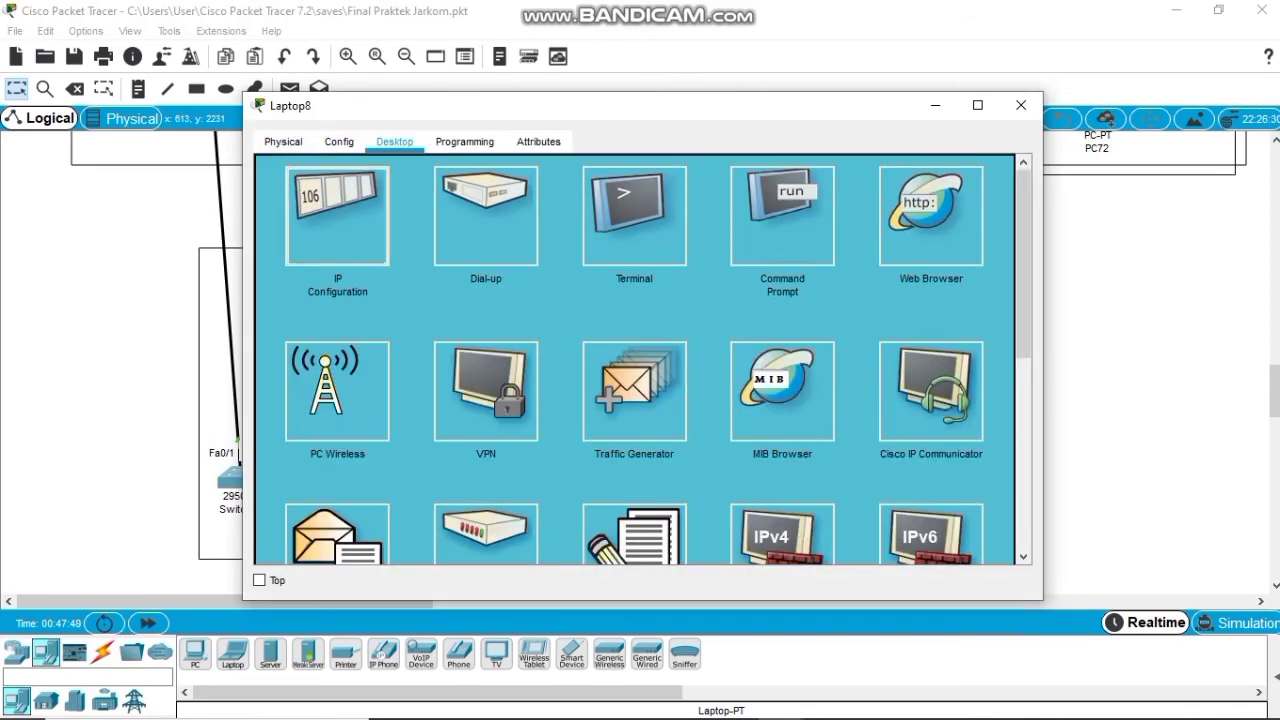
click(337, 216)
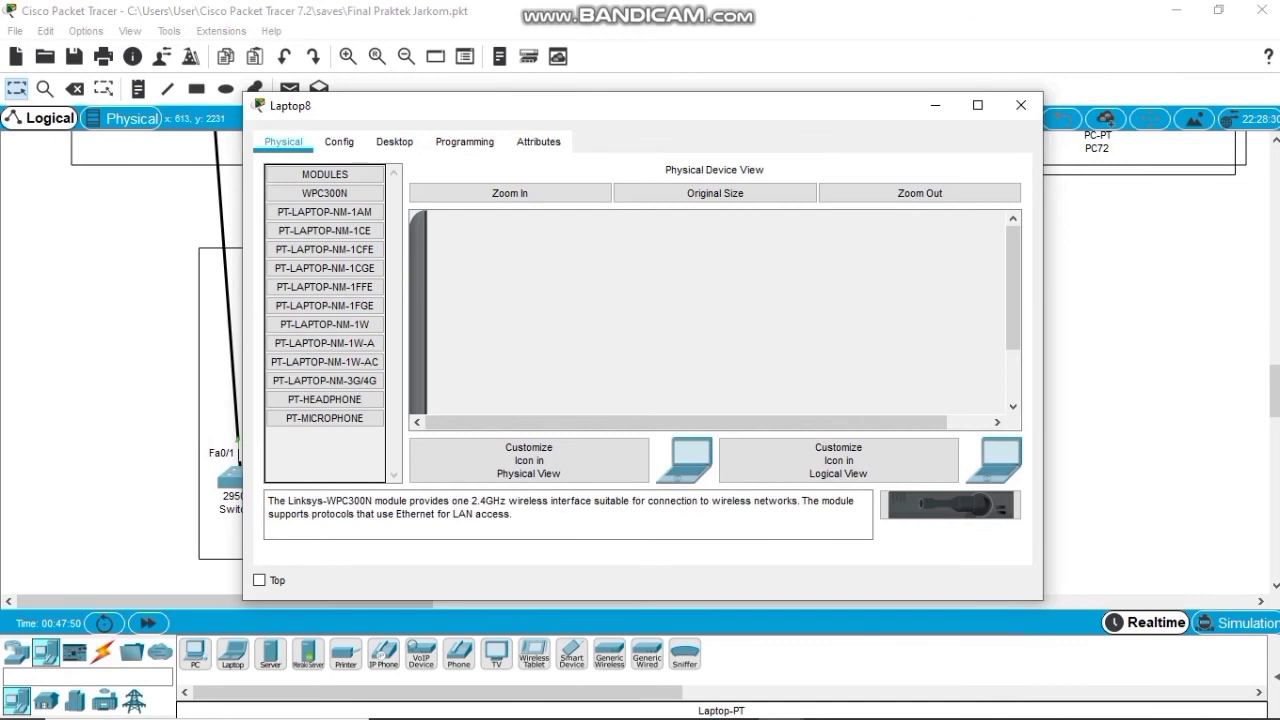
scroll(712, 310, down, 3)
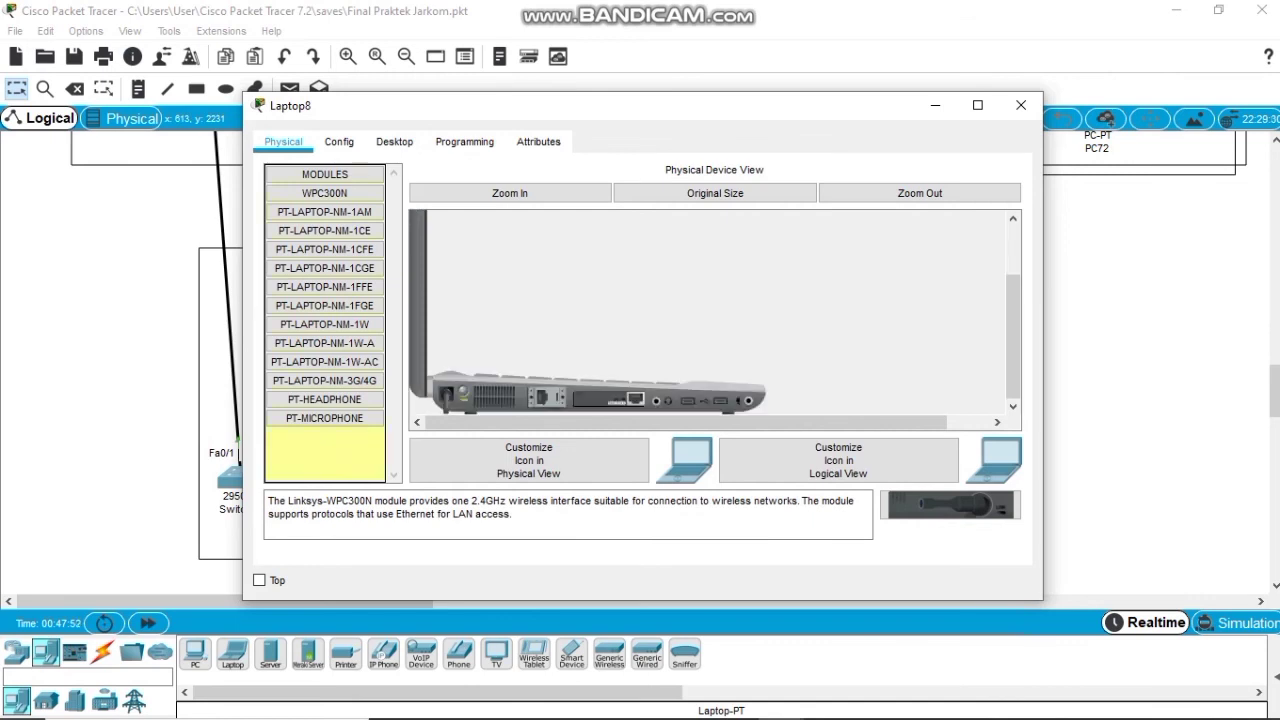
drag(324, 193, 610, 398)
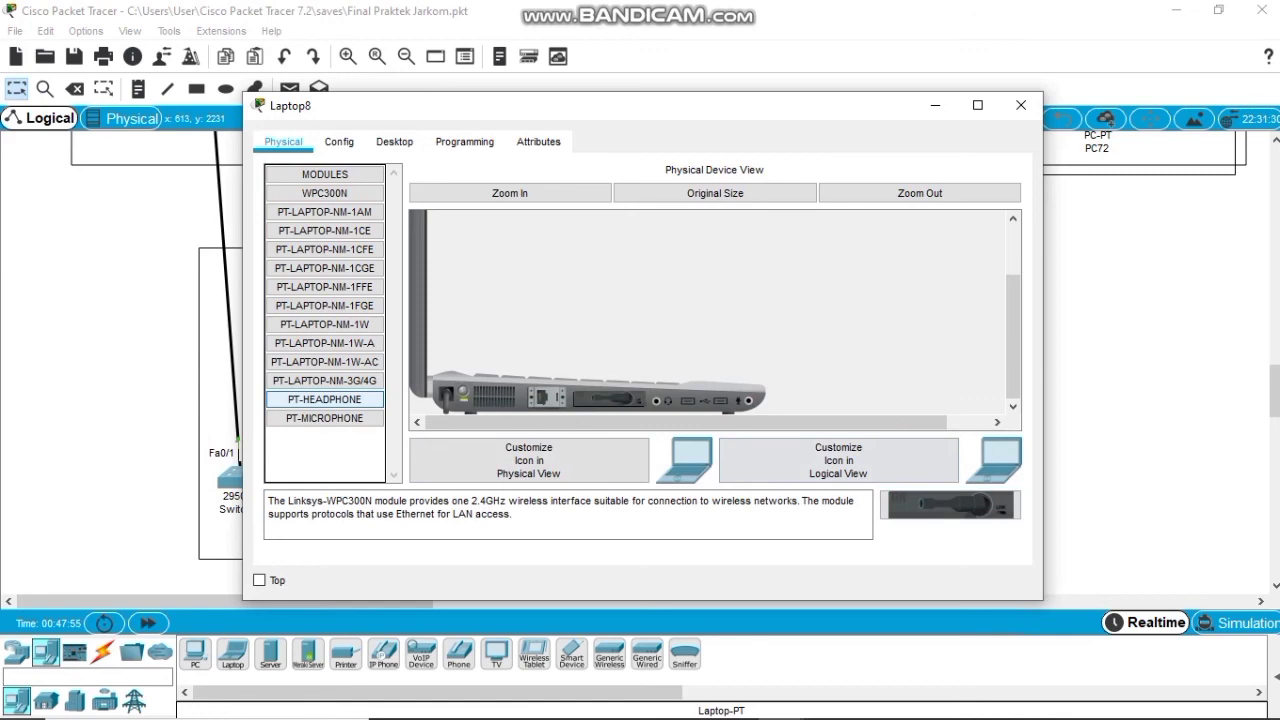
Connect Laptop8 to the Lantai 5 network with the WPA pre-shared key.
click(394, 141)
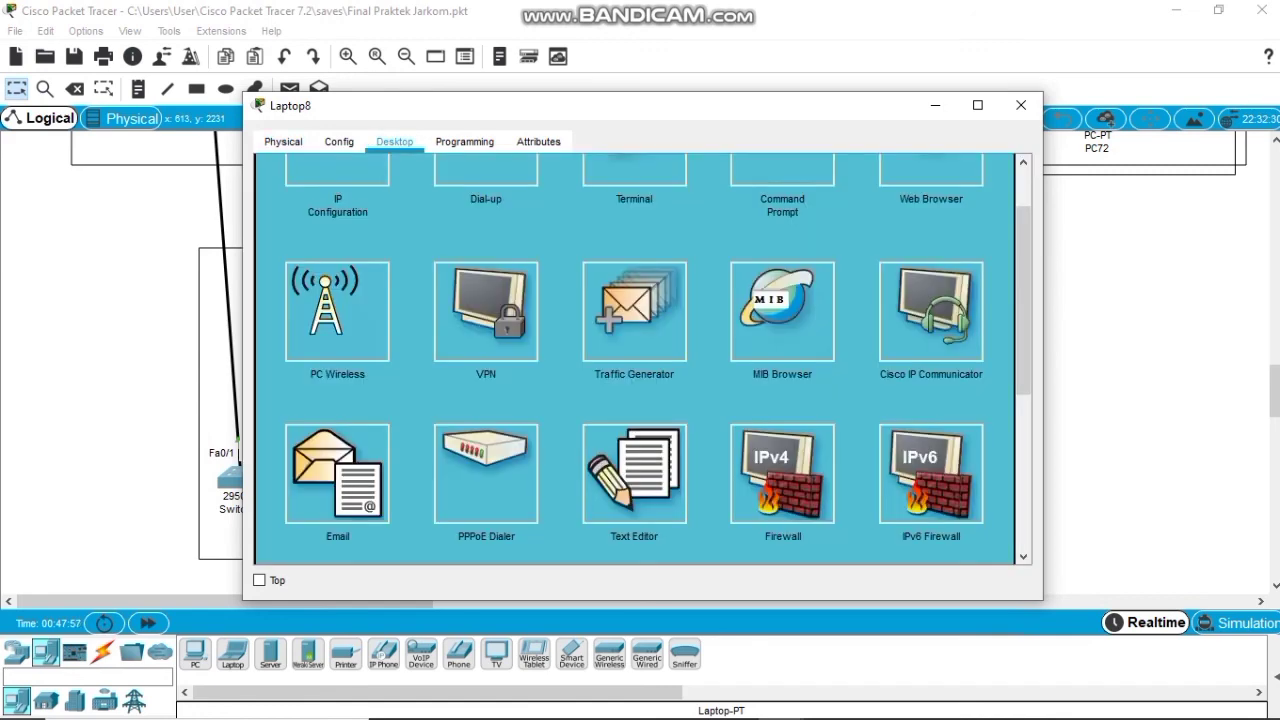
click(336, 310)
click(424, 263)
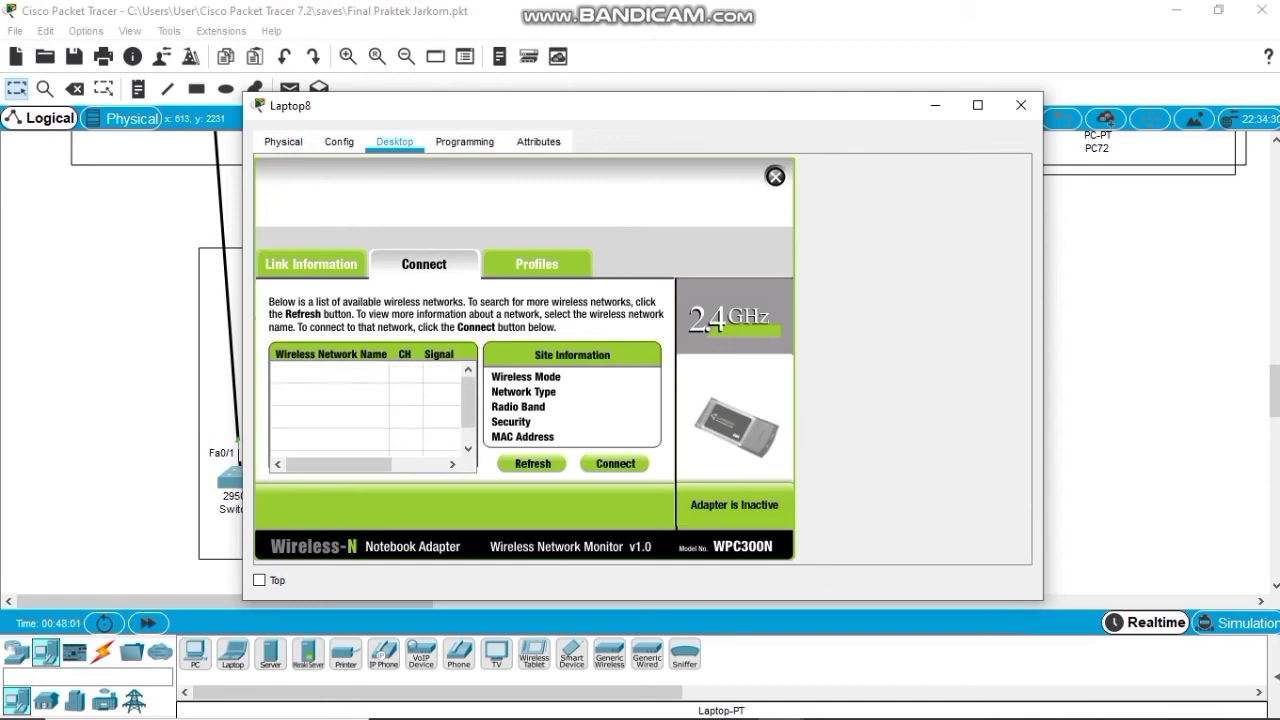
click(330, 415)
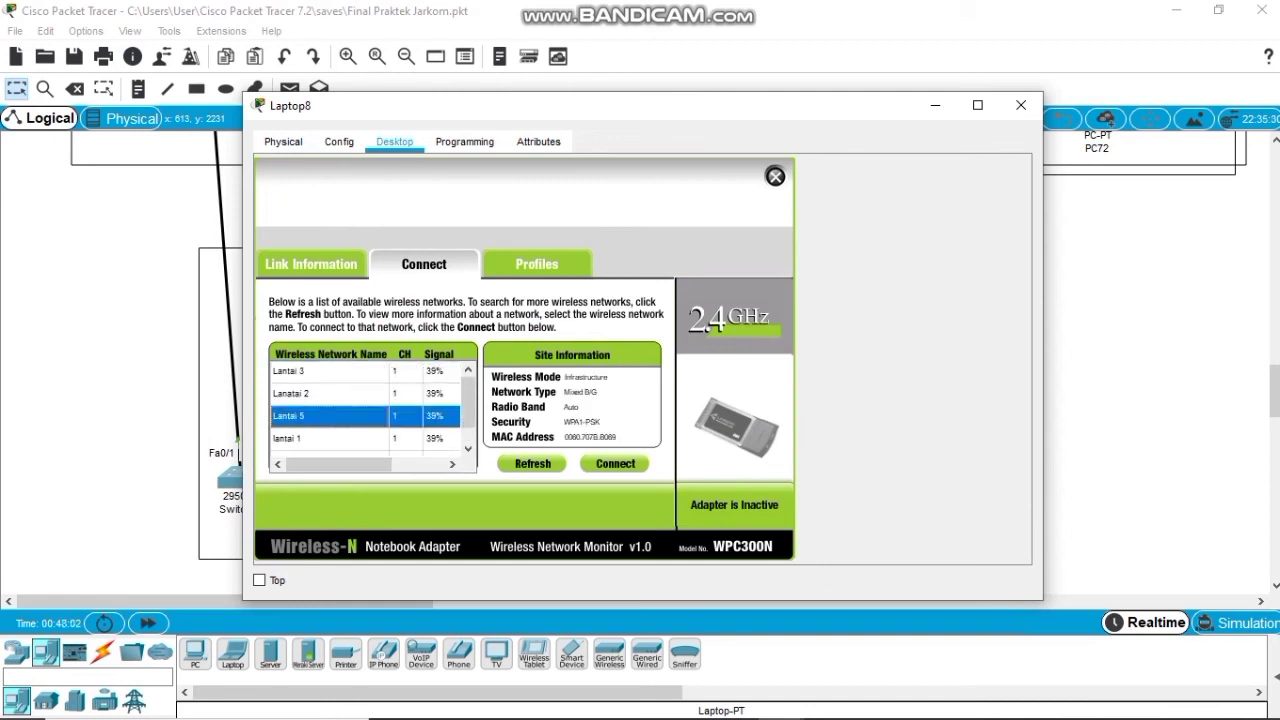
click(615, 463)
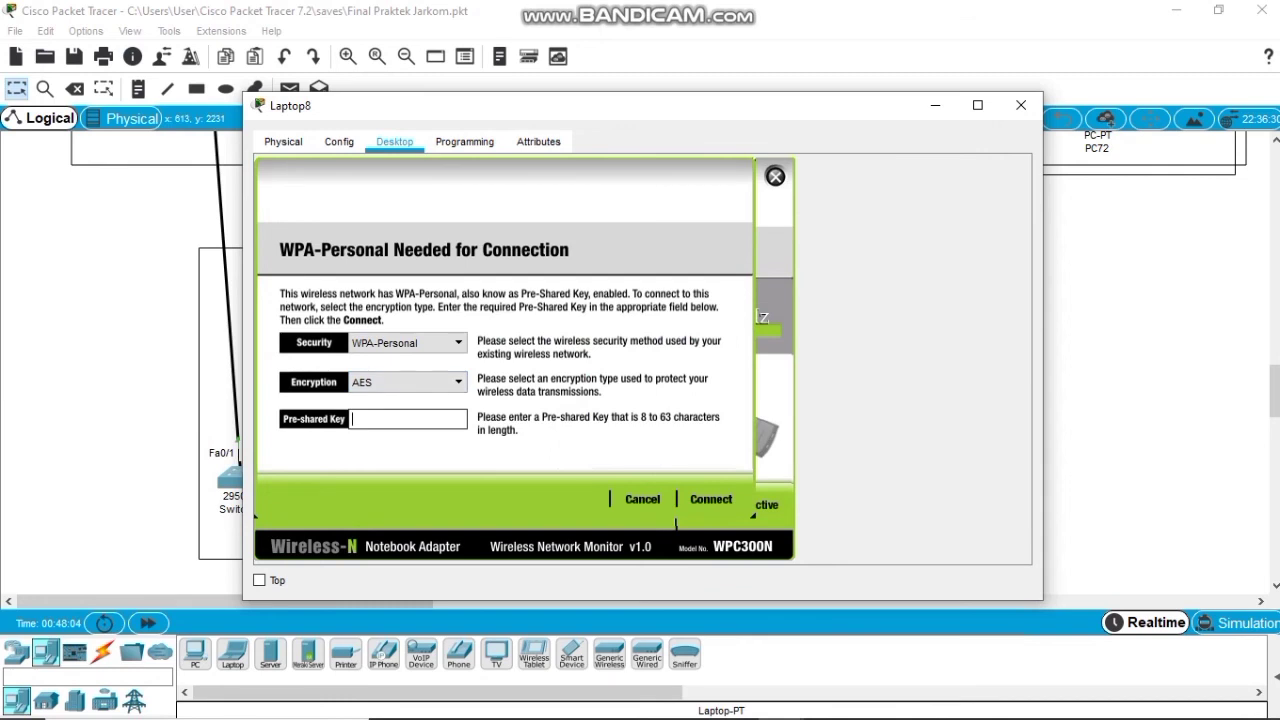
text(Handayani2021)
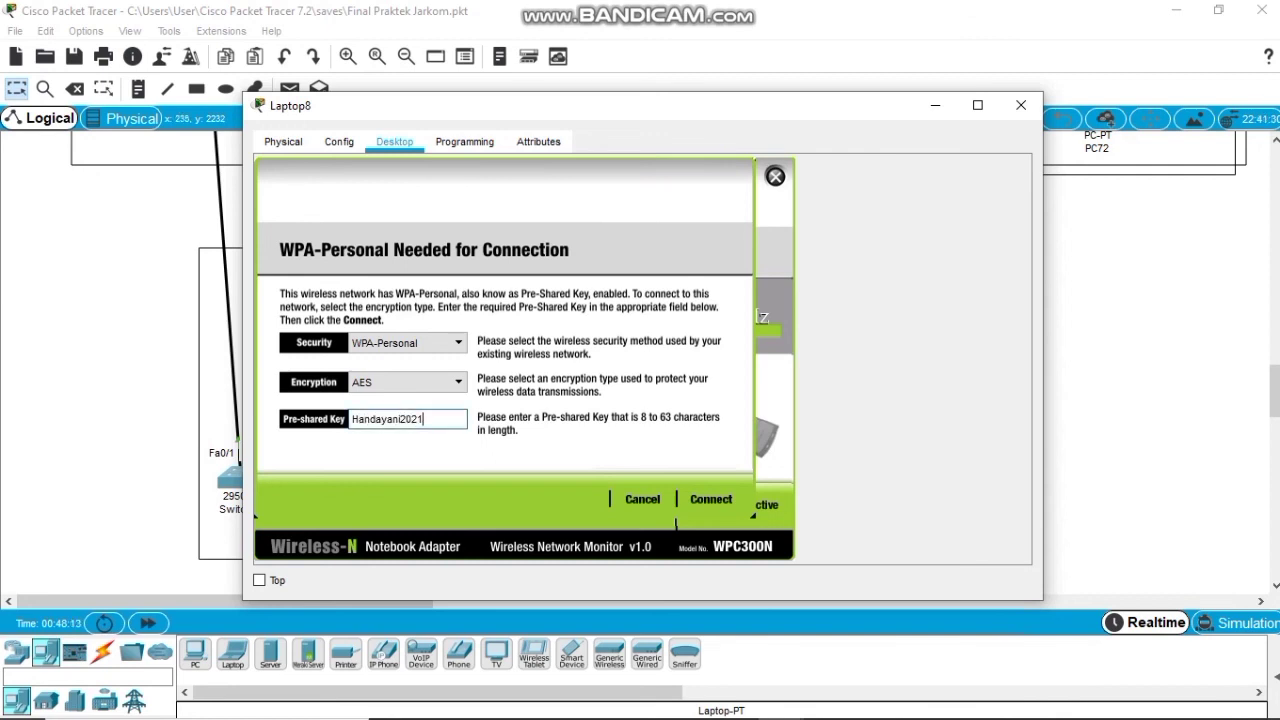
click(711, 499)
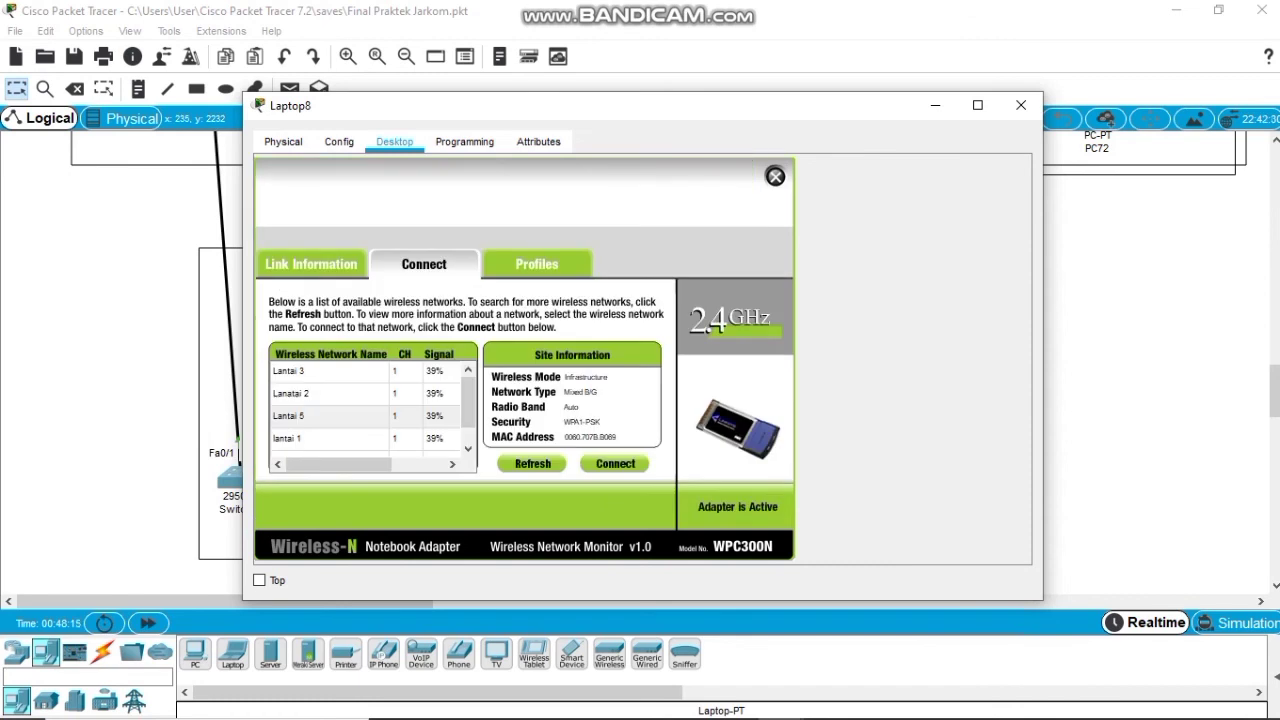
click(775, 176)
Give Laptop8 static IP 192.168.14.5, mask 255.255.255.0, gateway 192.168.14.1.
click(337, 210)
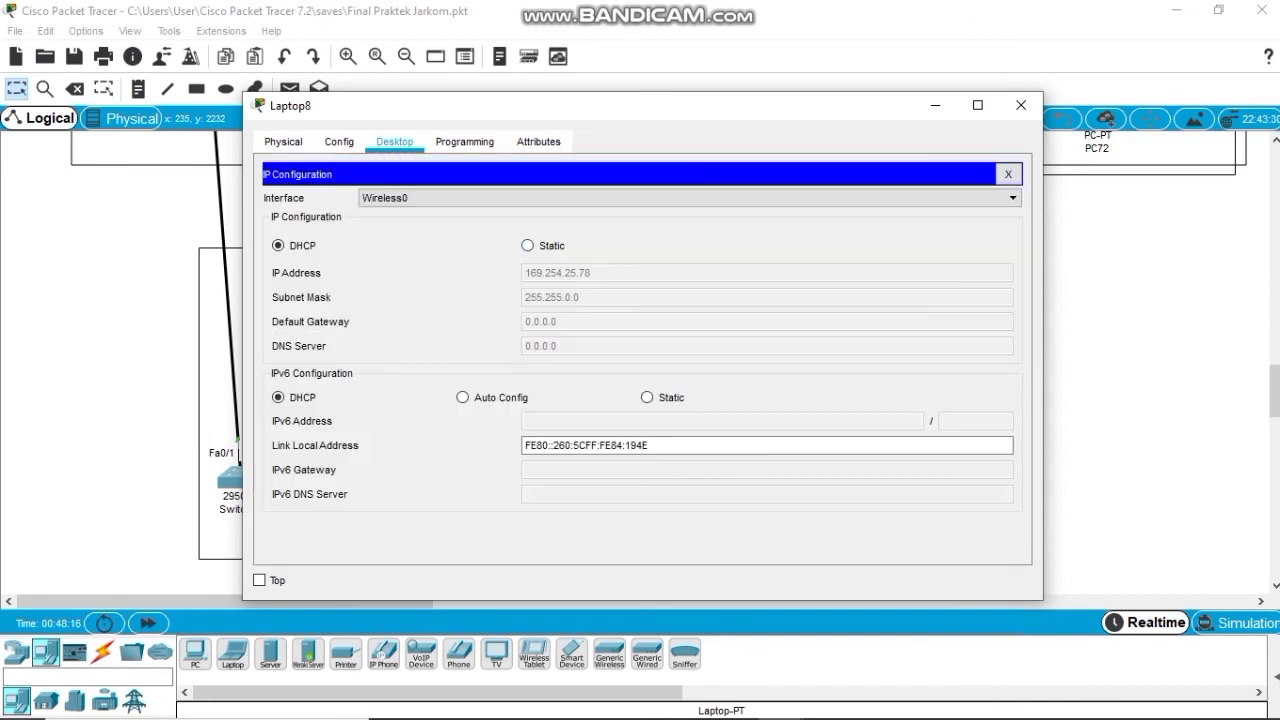
click(527, 245)
click(766, 272)
text(19)
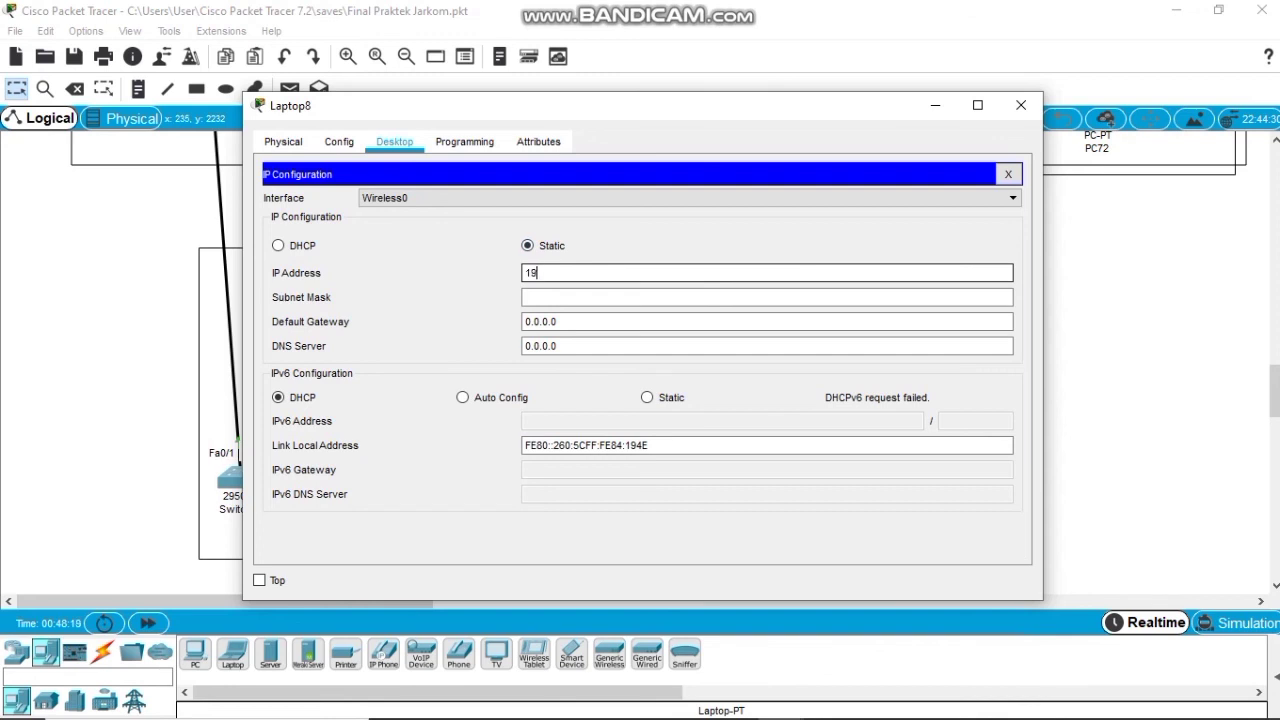
text(2.168.14.5)
key(Tab)
key(Tab)
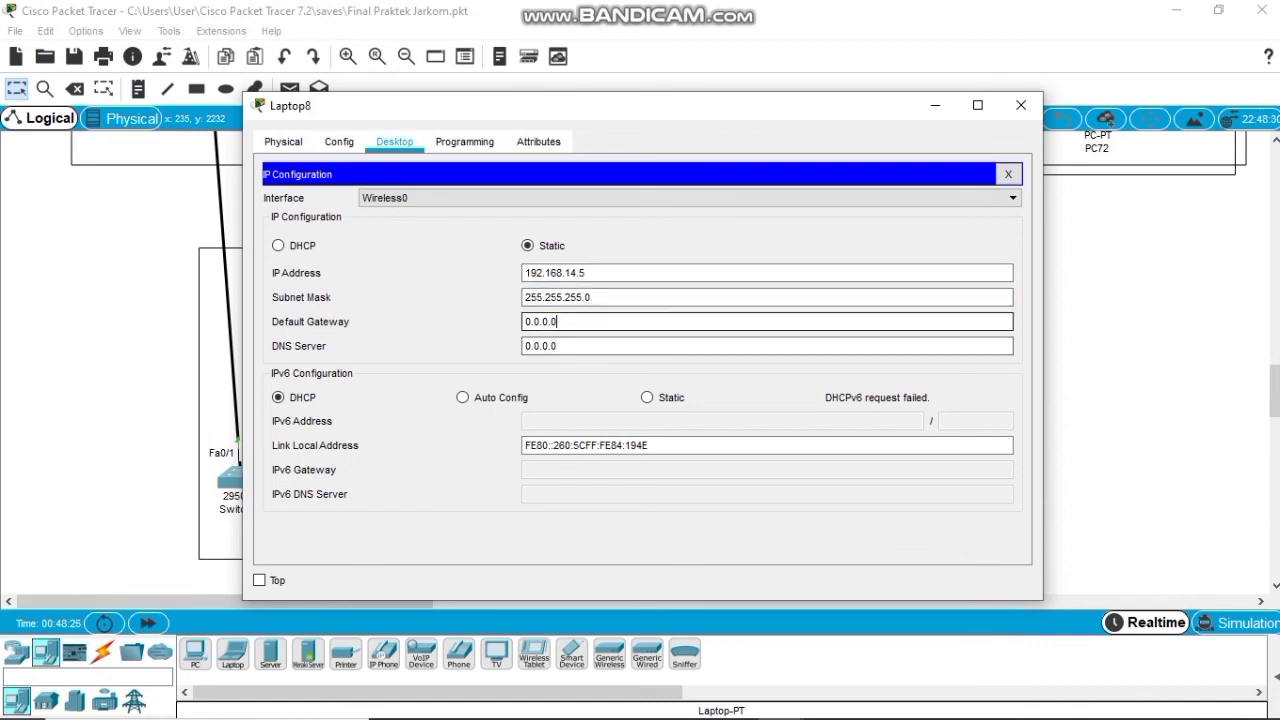
text(192.16)
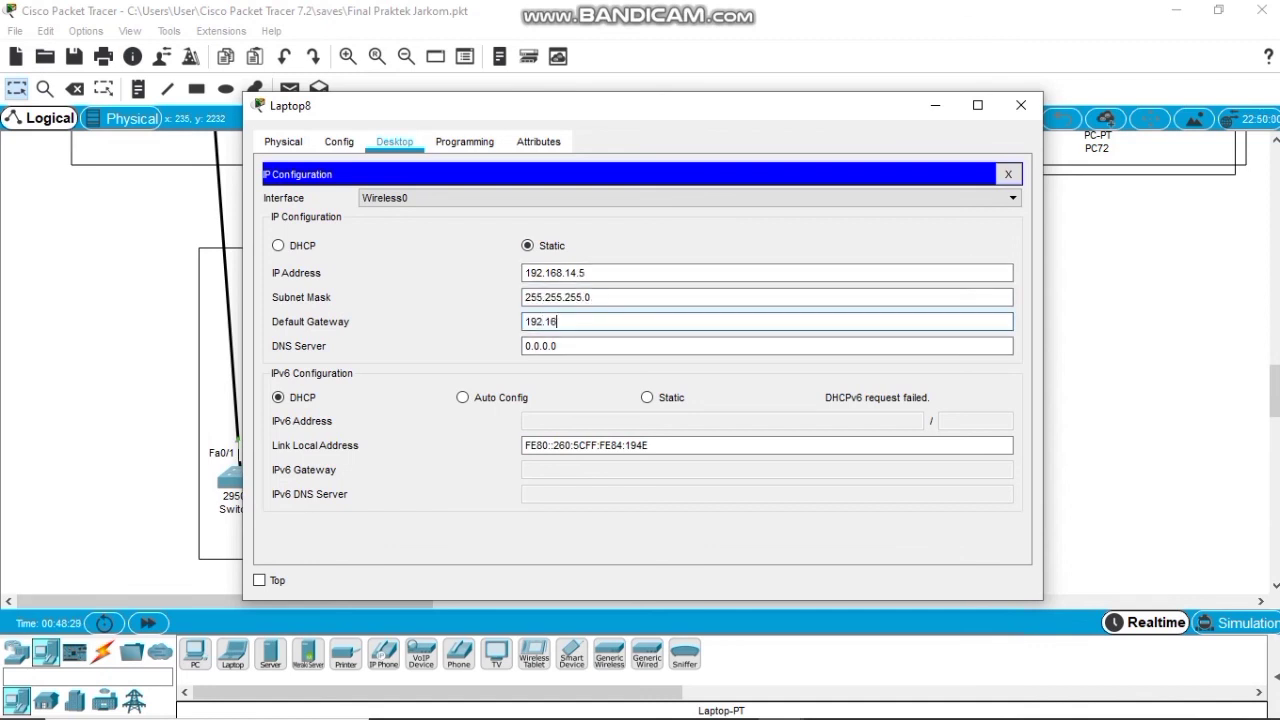
text(8.14.1)
click(1008, 174)
From Laptop8's command prompt, ping 192.168.14.4 and 192.168.13.4.
click(783, 212)
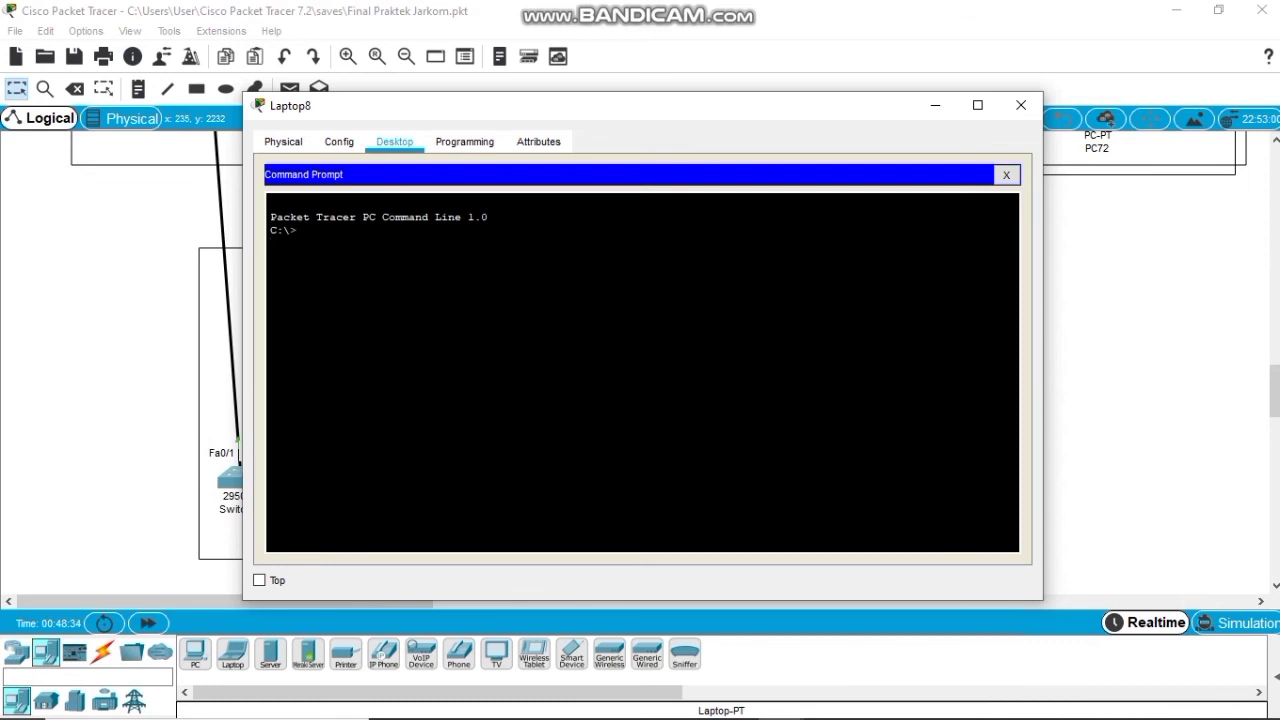
text(ping 192.168.14.4)
key(Return)
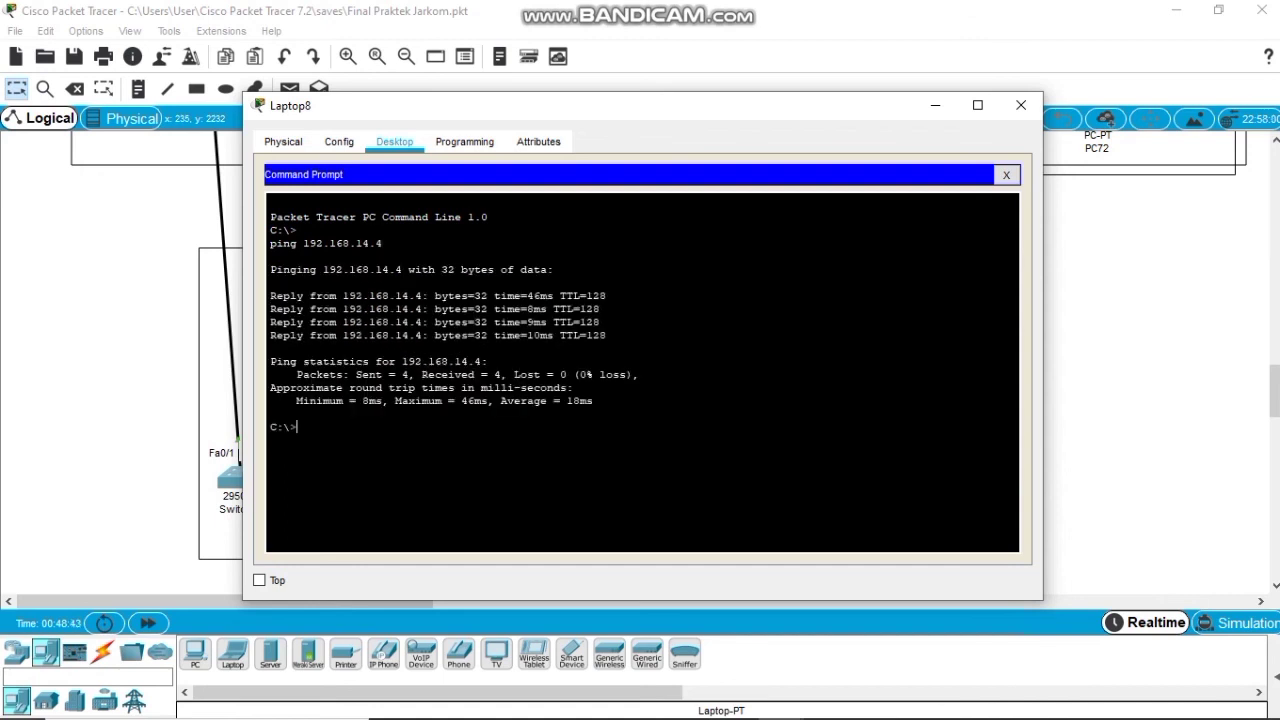
key(Up)
key(BackSpace)
text(3)
key(Return)
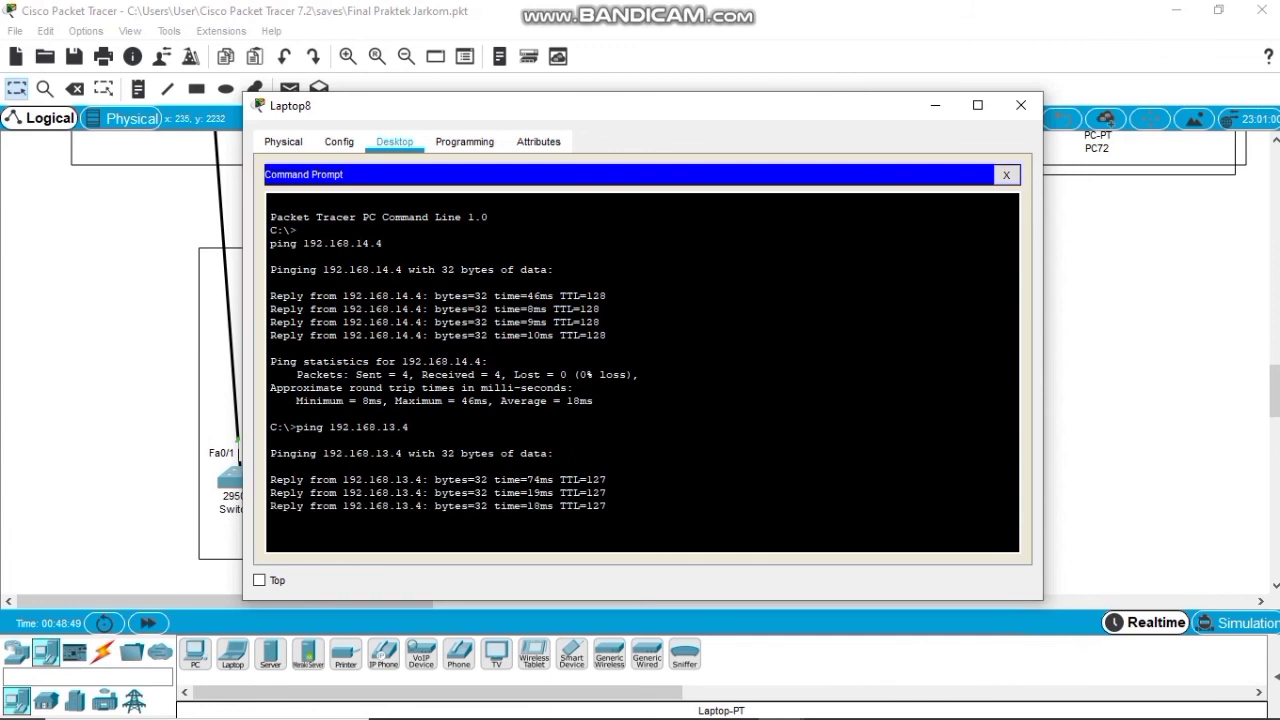
Ping 192.168.12.4 and 192.168.11.4 by editing the recalled command.
key(Up)
key(Left)
key(Left)
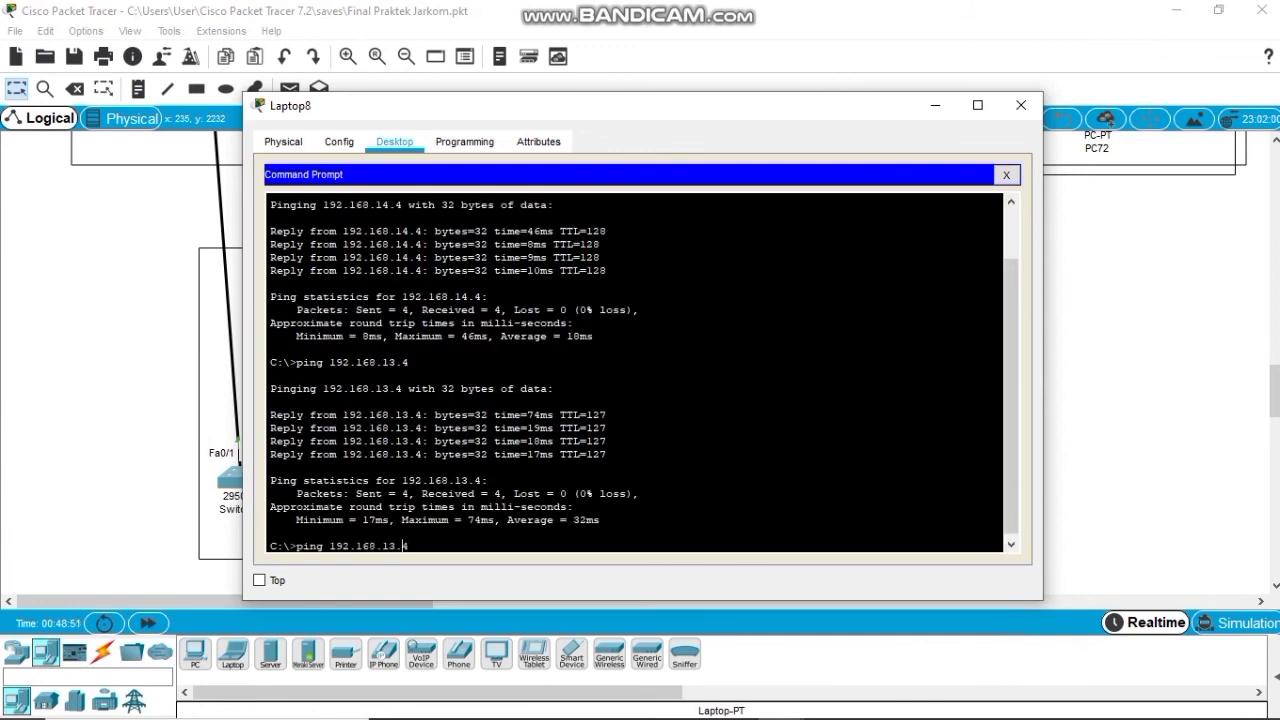
key(BackSpace)
text(2)
key(Return)
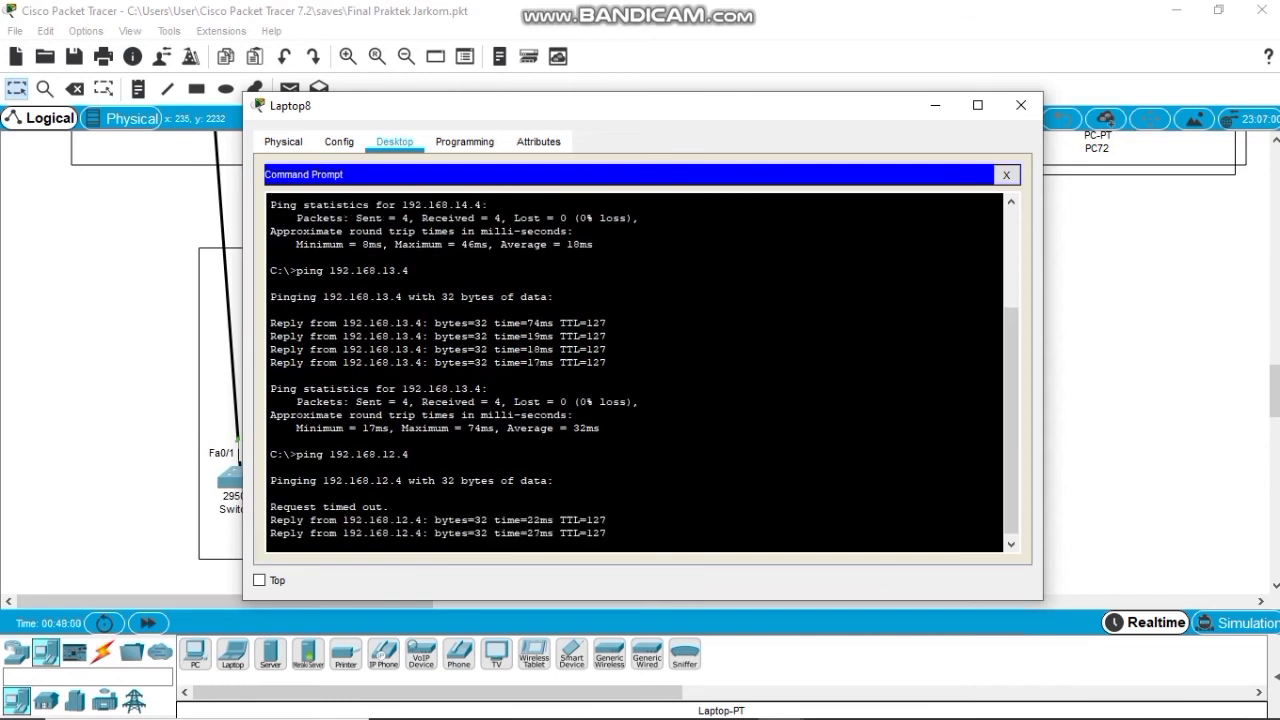
key(Up)
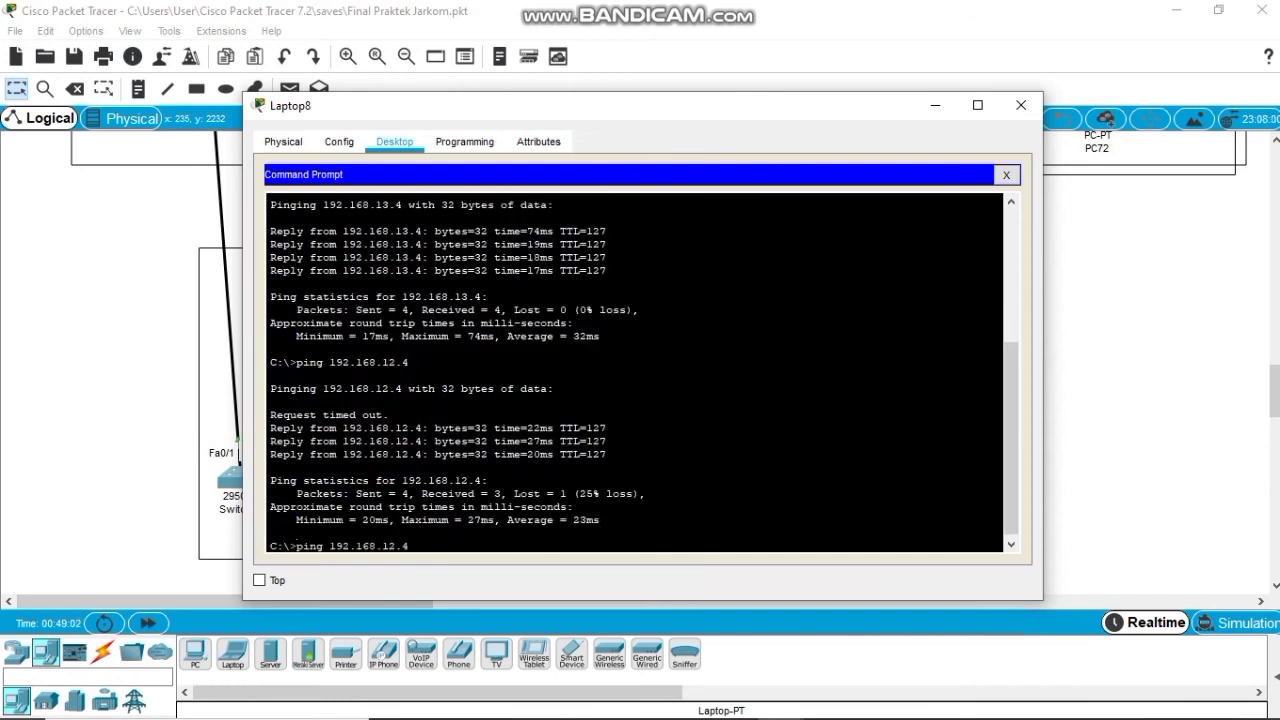
key(Left)
key(Left)
key(BackSpace)
text(1)
key(Return)
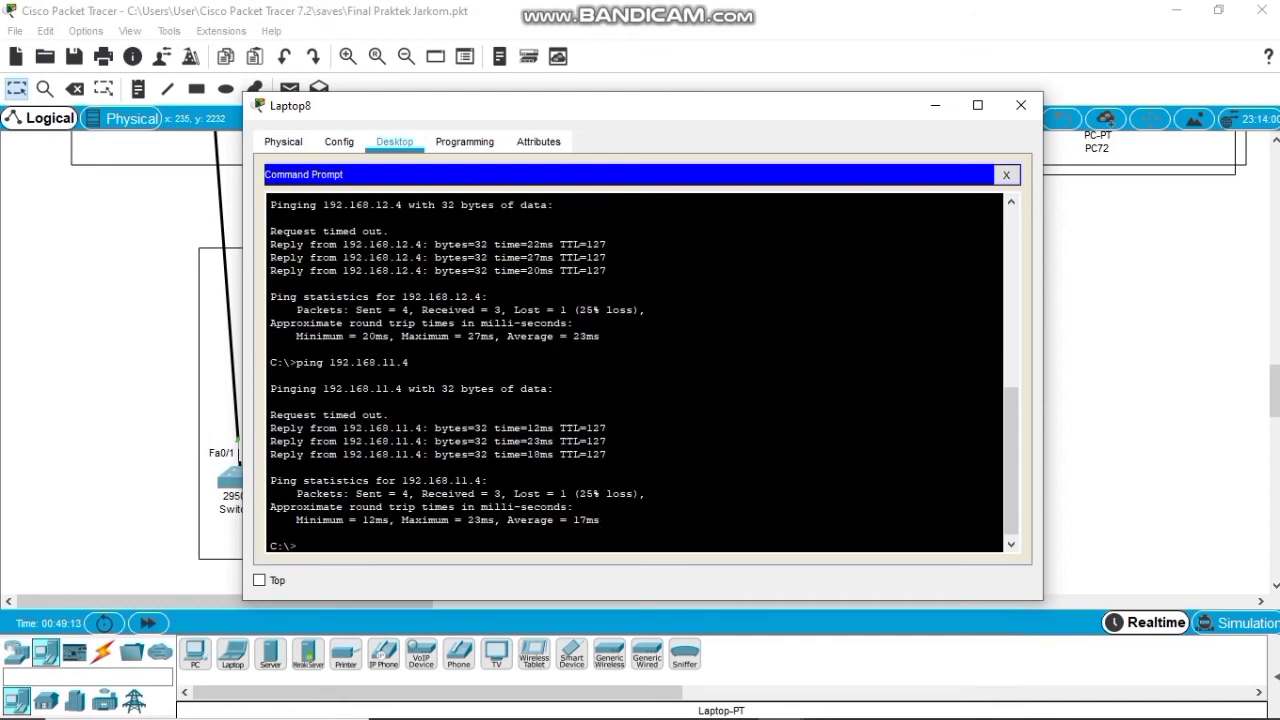
Ping 192.168.10.4 by editing the recalled command.
key(Up)
key(Left)
key(BackSpace)
text(0)
key(Return)
Close Laptop8's window and scroll the workspace to review all five floors.
click(1021, 105)
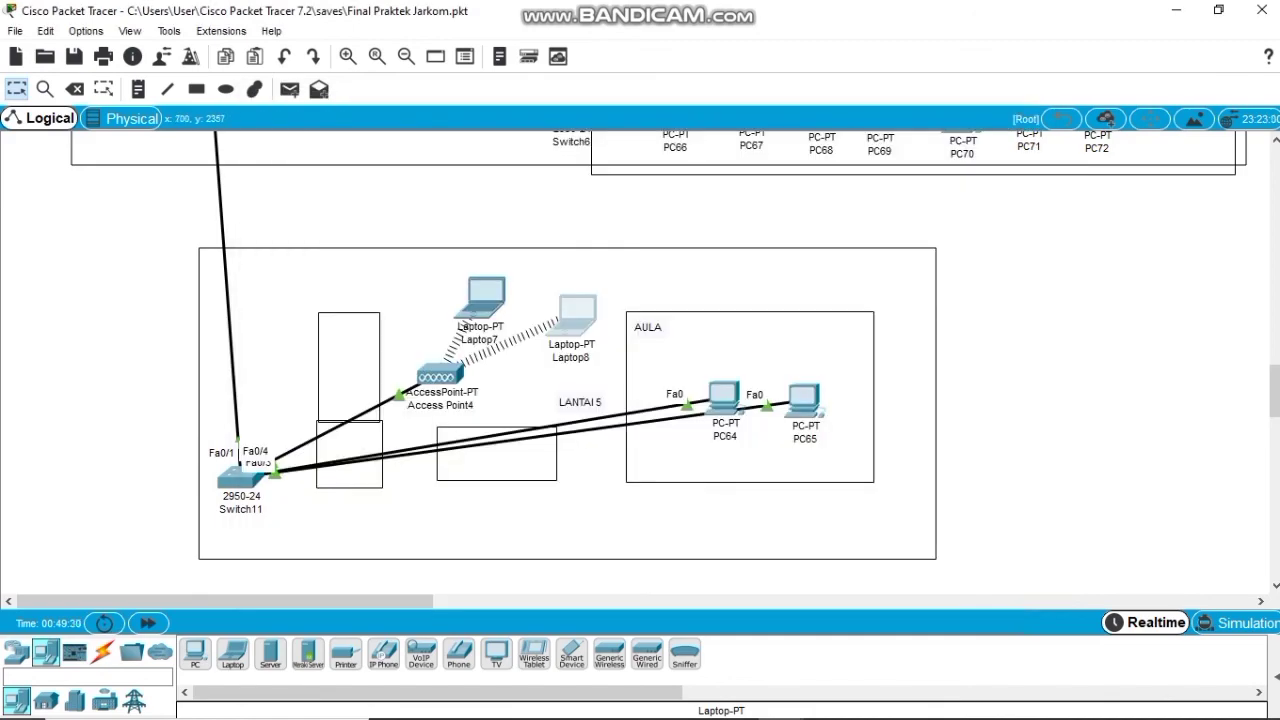
scroll(660, 360, up, 5)
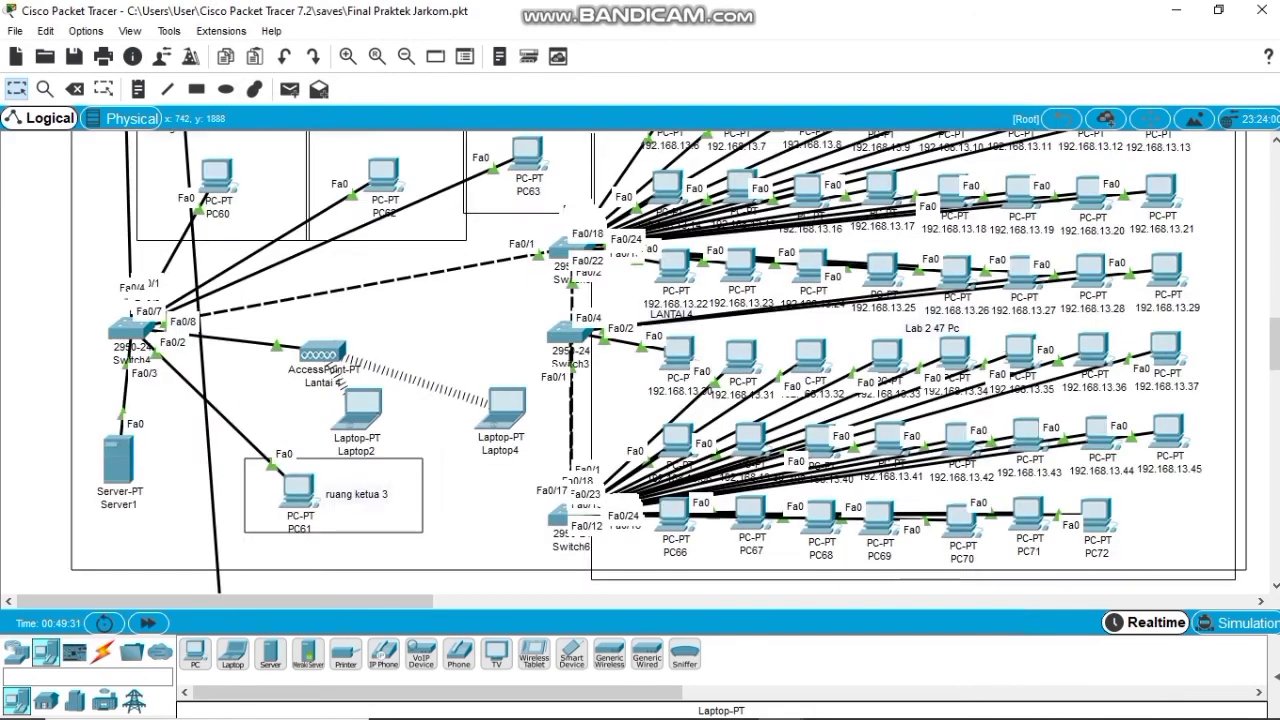
scroll(660, 360, up, 10)
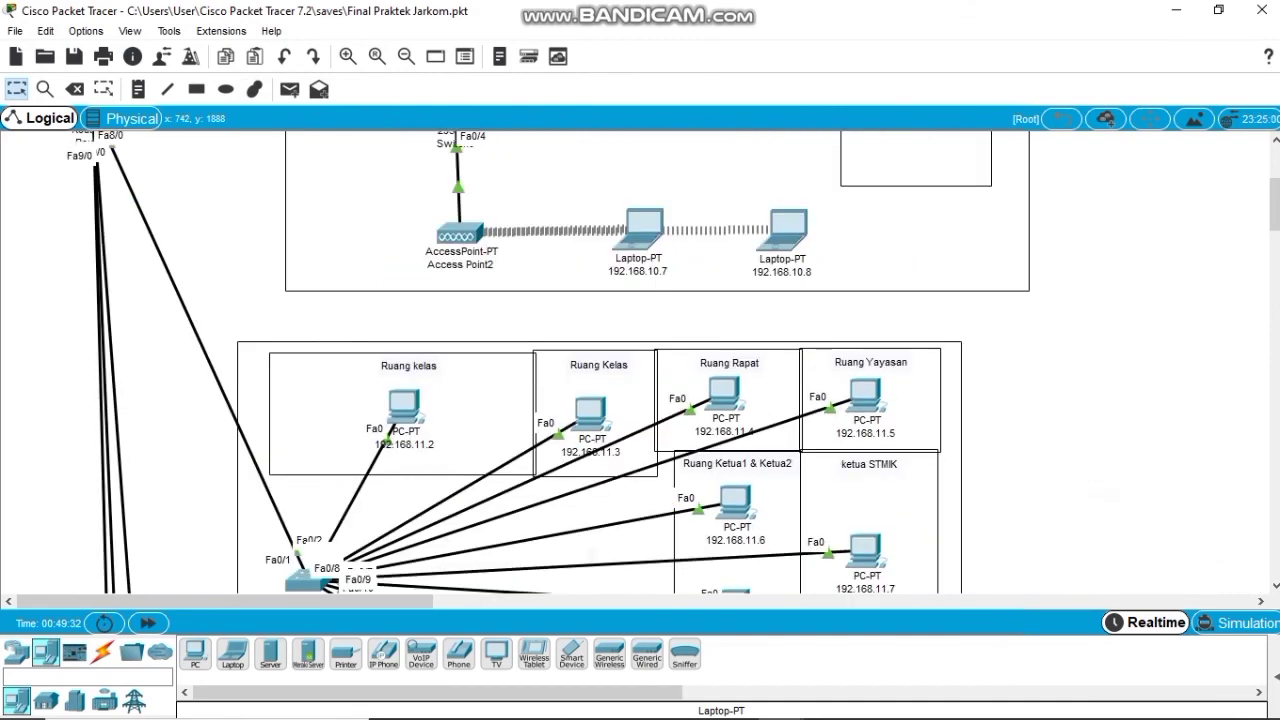
scroll(660, 360, up, 3)
scroll(660, 360, down, 2)
scroll(660, 360, up, 2)
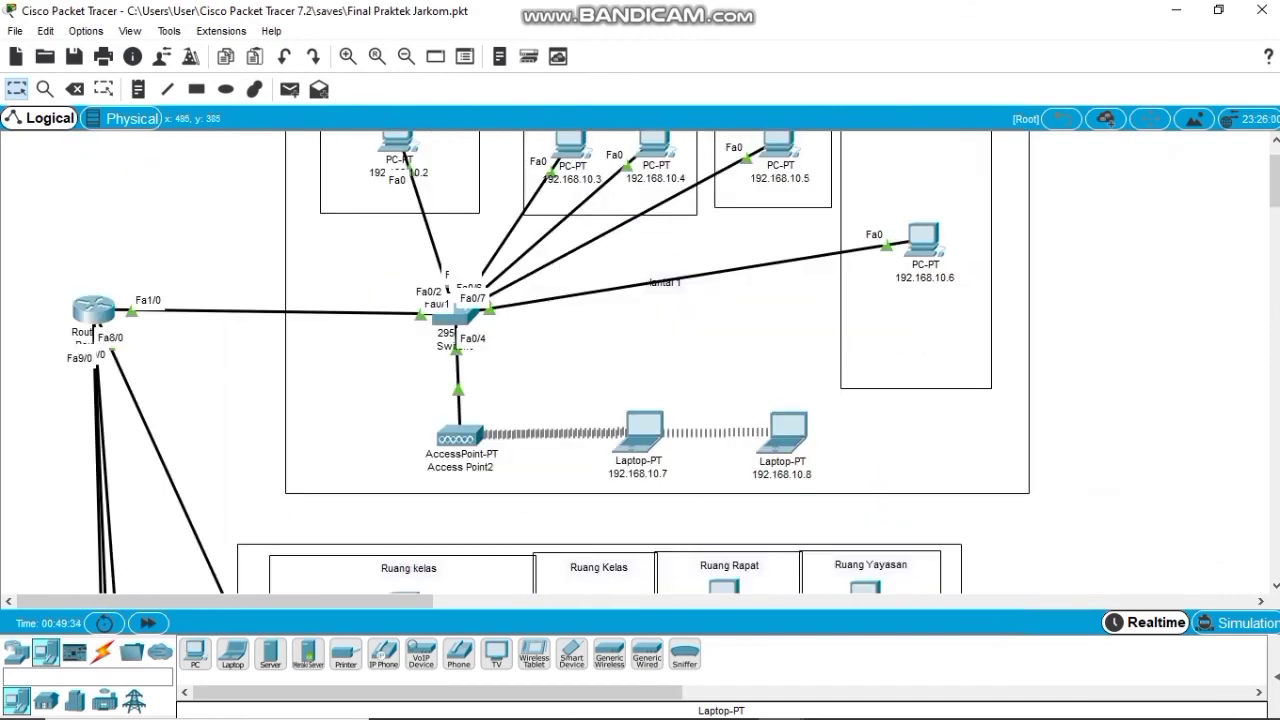
scroll(660, 360, down, 8)
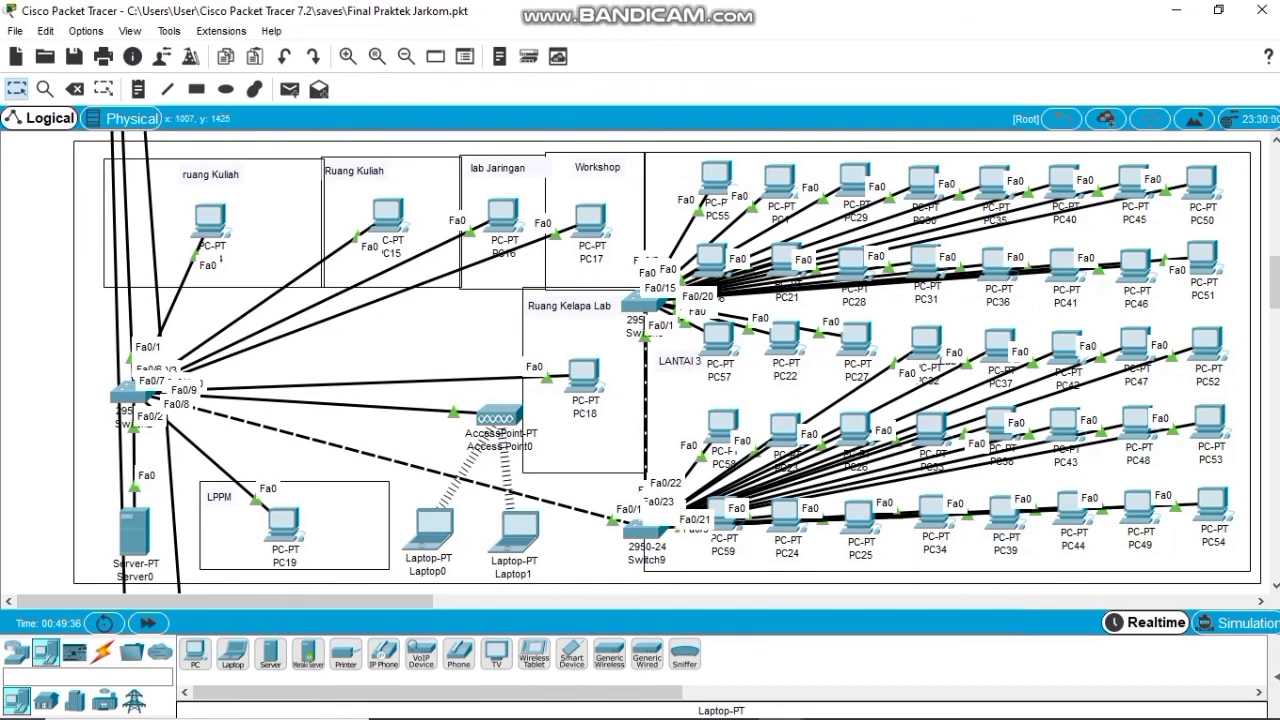
mouse_move(640, 718)
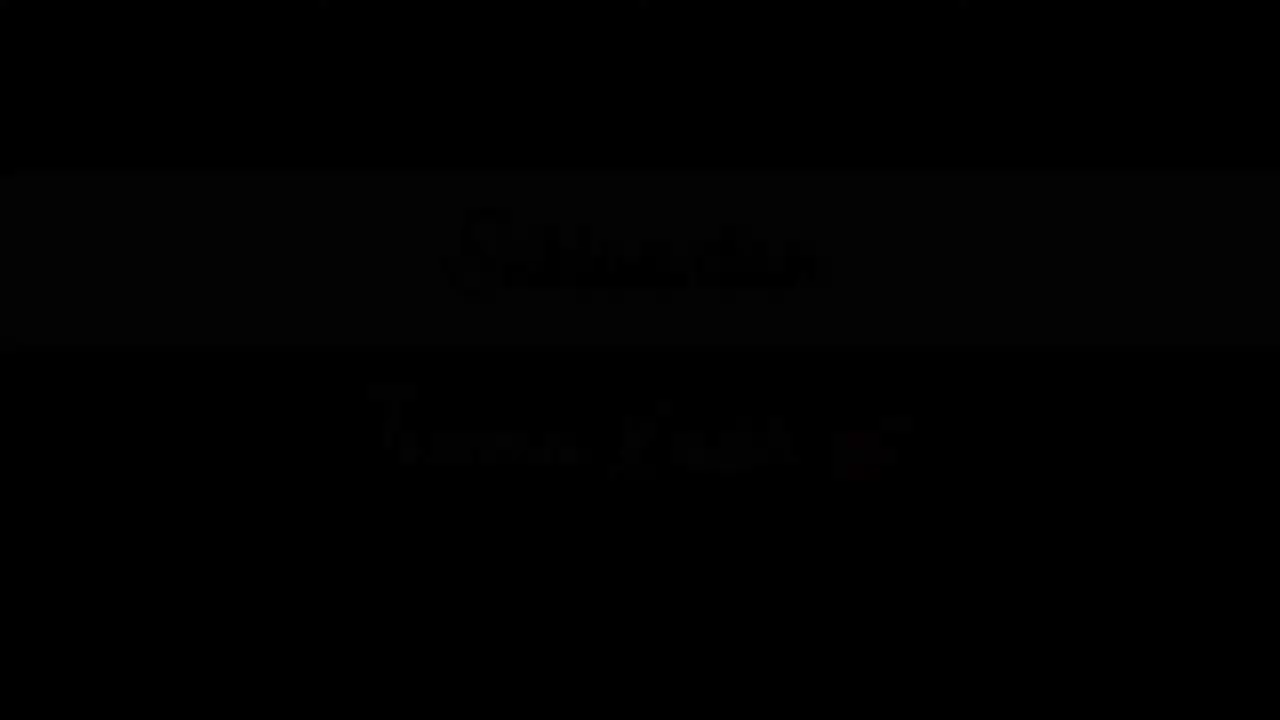